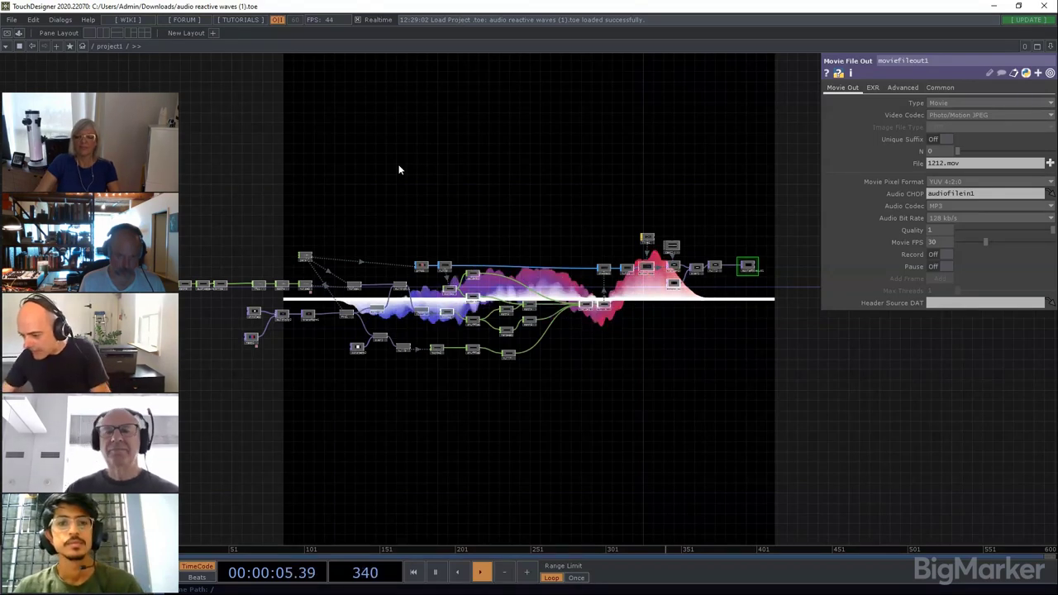
# Step: Examine the audio-reactive wave network, from its Movie File Out end back to the audio input chain
pyautogui.moveTo(562, 190); pyautogui.dragTo(557, 293, button='middle')
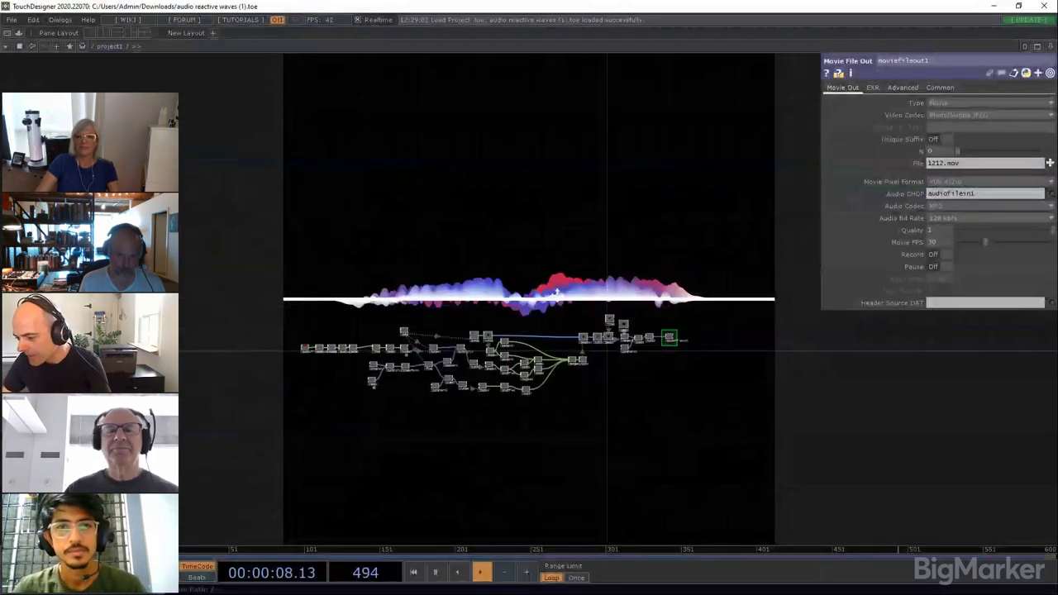
pyautogui.moveTo(557, 292); pyautogui.dragTo(560, 302)
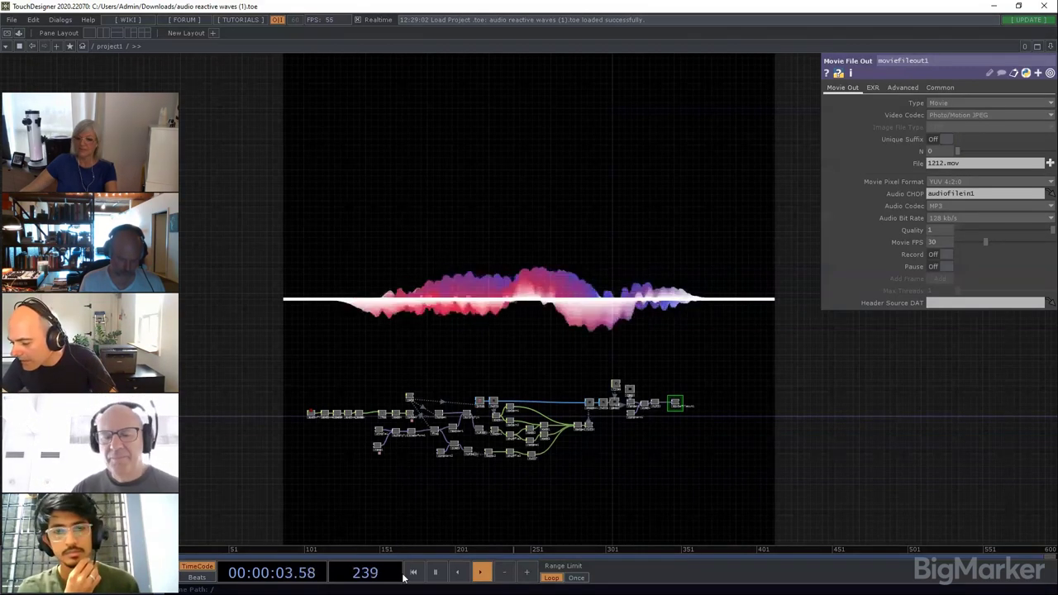
pyautogui.scroll(5, 628, 487)
pyautogui.moveTo(610, 425); pyautogui.dragTo(725, 453)
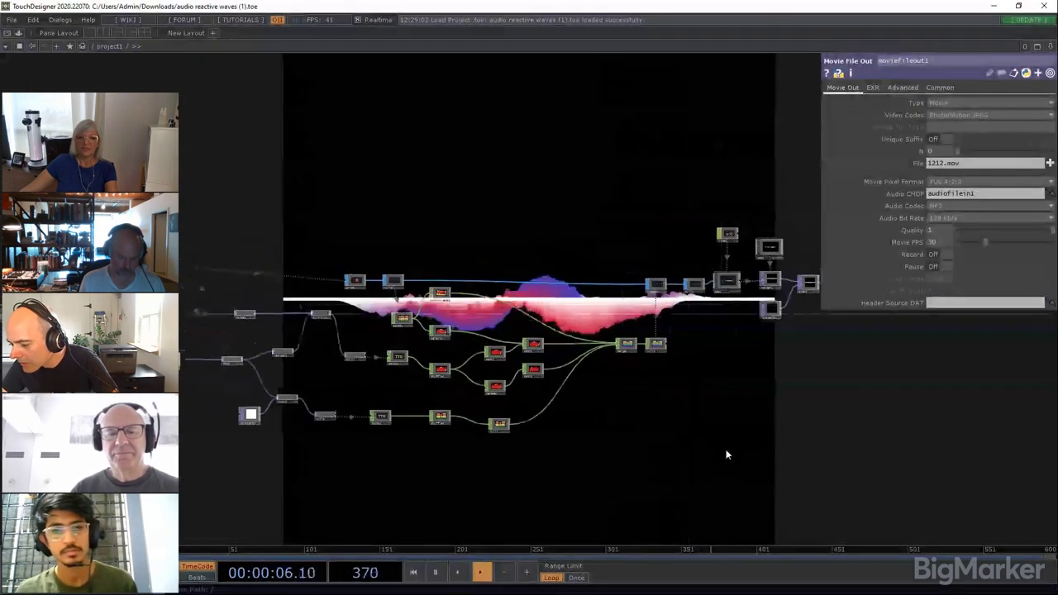
pyautogui.scroll(-3, 725, 452)
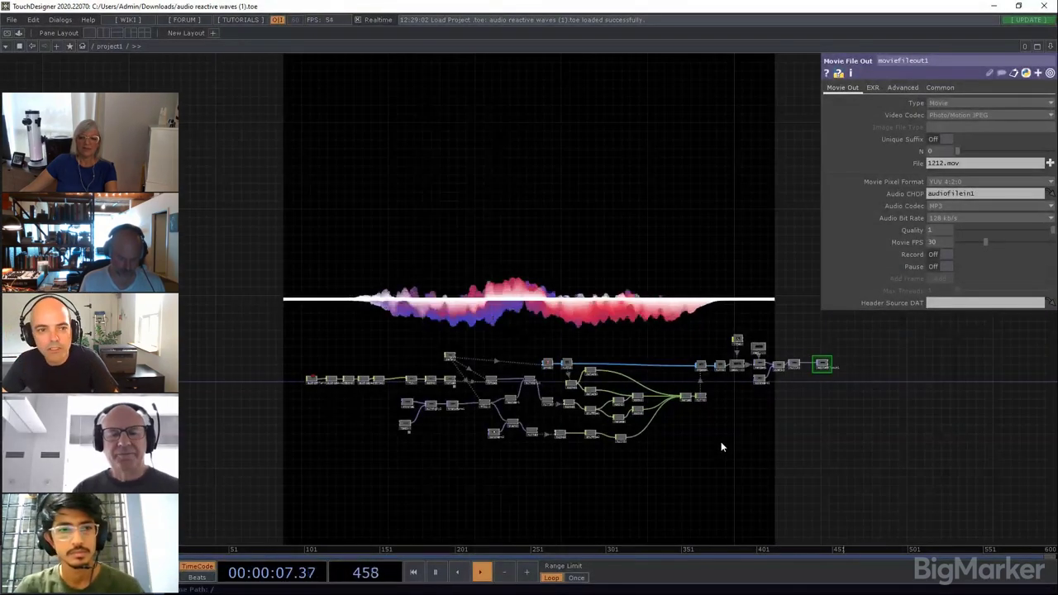
pyautogui.scroll(2, 721, 447)
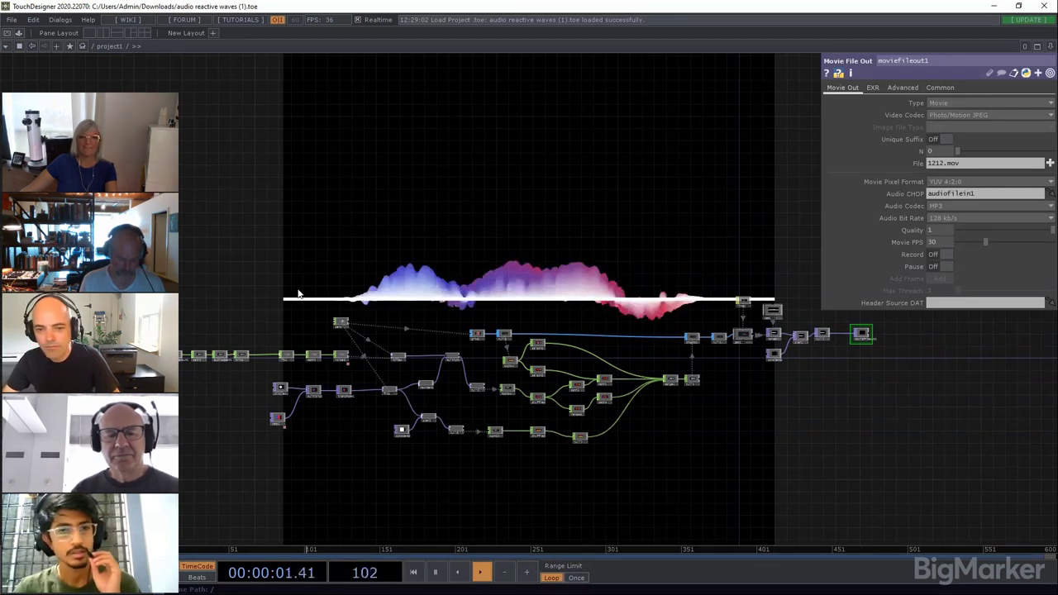
pyautogui.moveTo(299, 292); pyautogui.dragTo(276, 232)
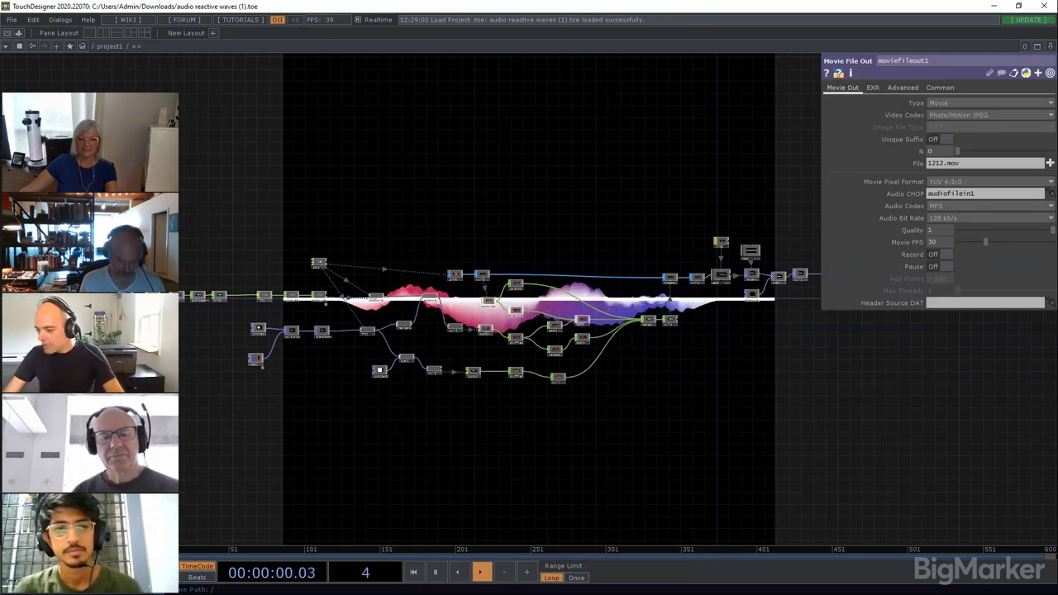
pyautogui.scroll(8, 110, 298)
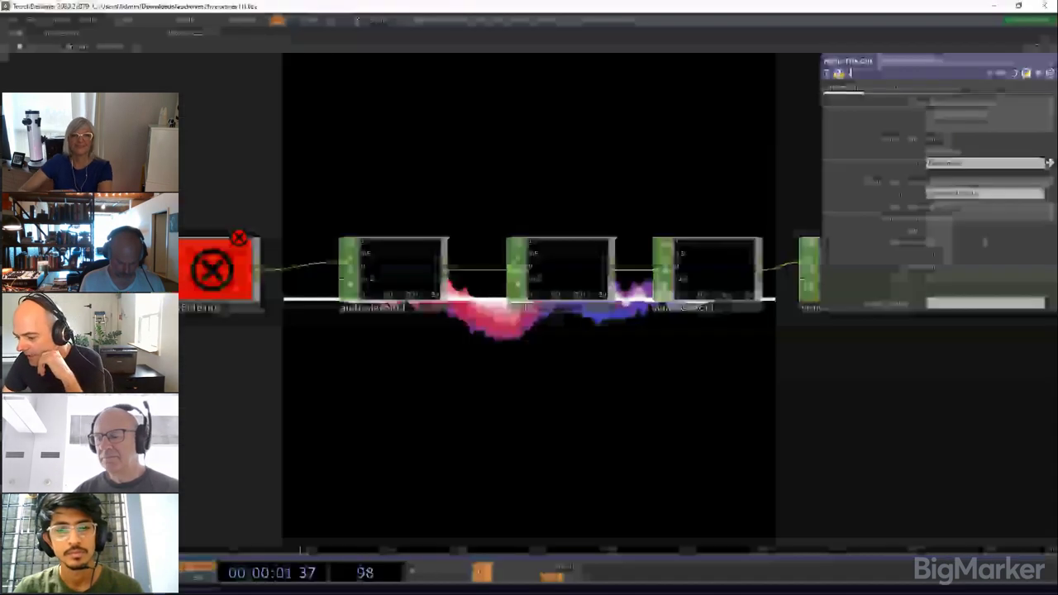
pyautogui.scroll(-3, 152, 309)
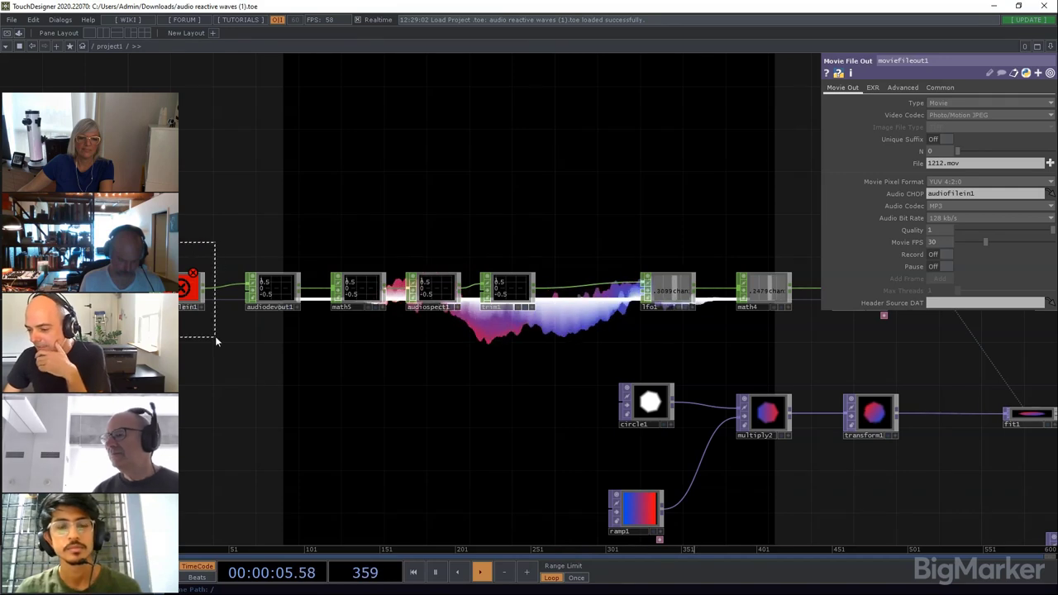
# Step: Select the Audio File In node and browse for a replacement file in C:/Program Files/Derivative
pyautogui.moveTo(215, 335); pyautogui.dragTo(215, 336)
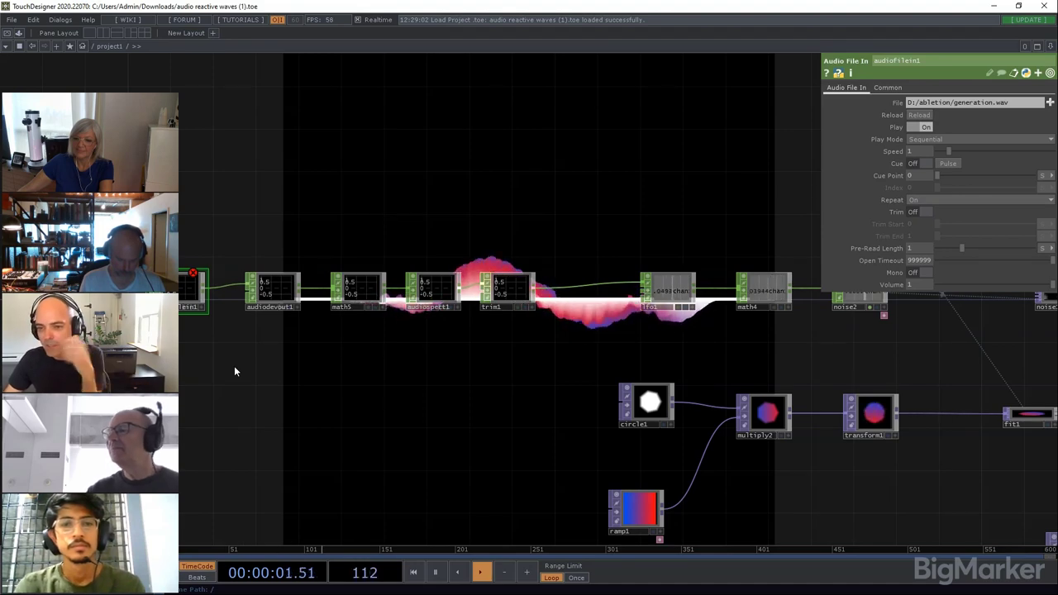
pyautogui.scroll(3, 195, 291)
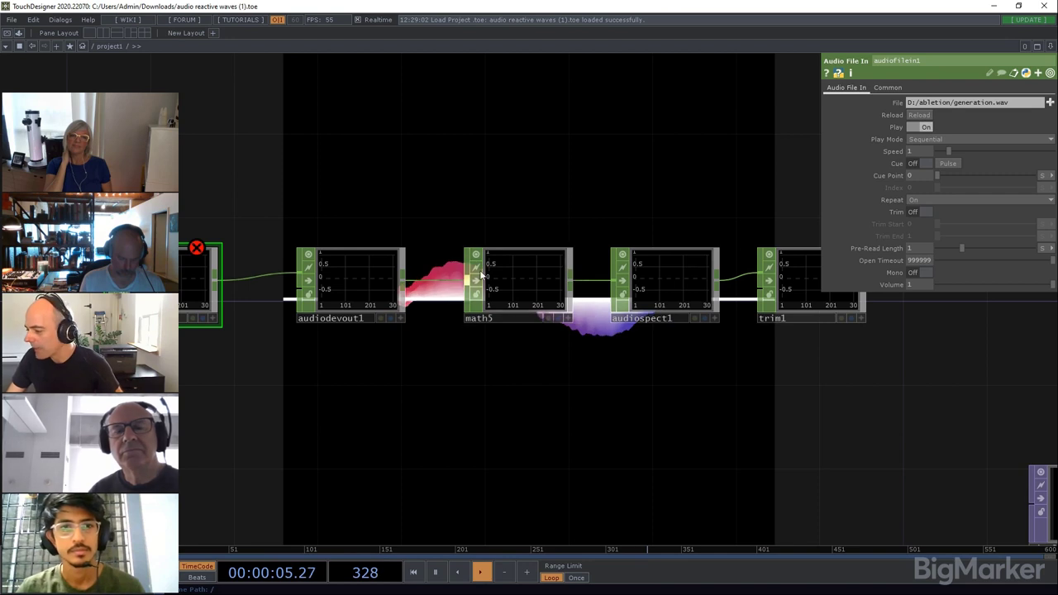
pyautogui.click(1049, 104)
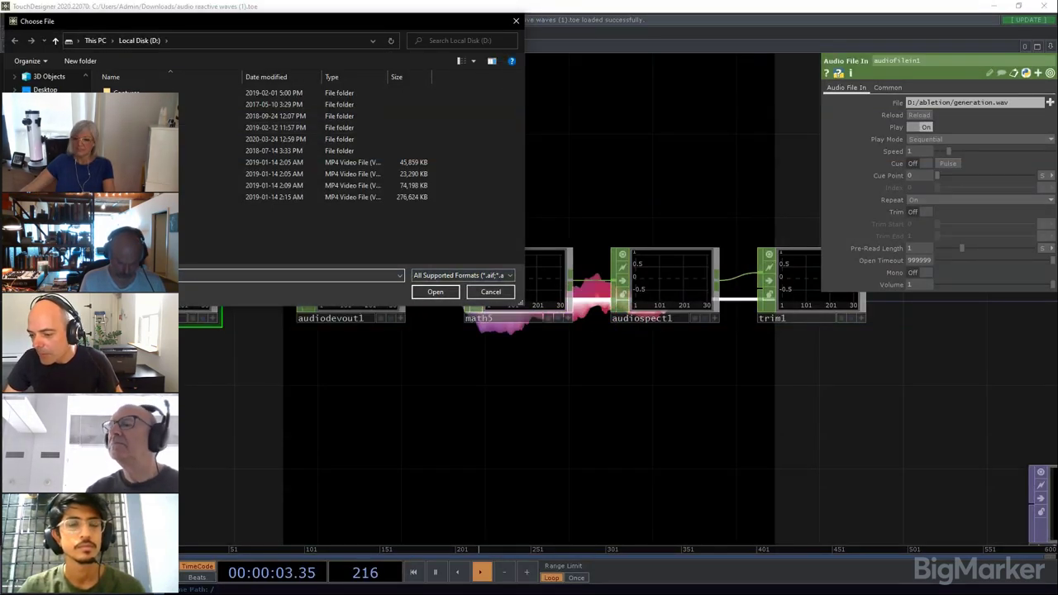
pyautogui.click(45, 162)
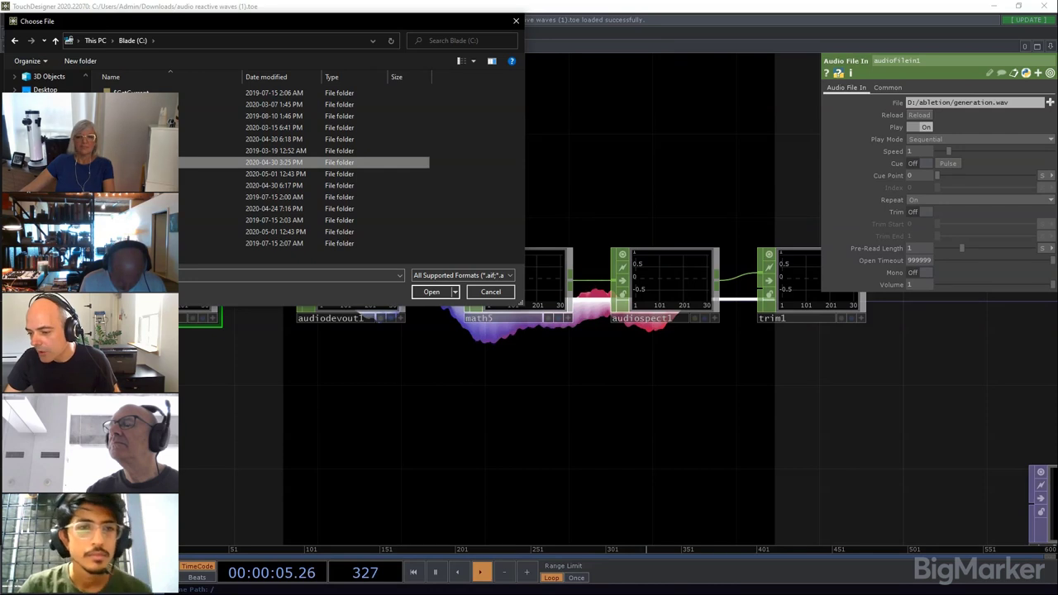
pyautogui.doubleClick(136, 162)
pyautogui.scroll(-2, 140, 151)
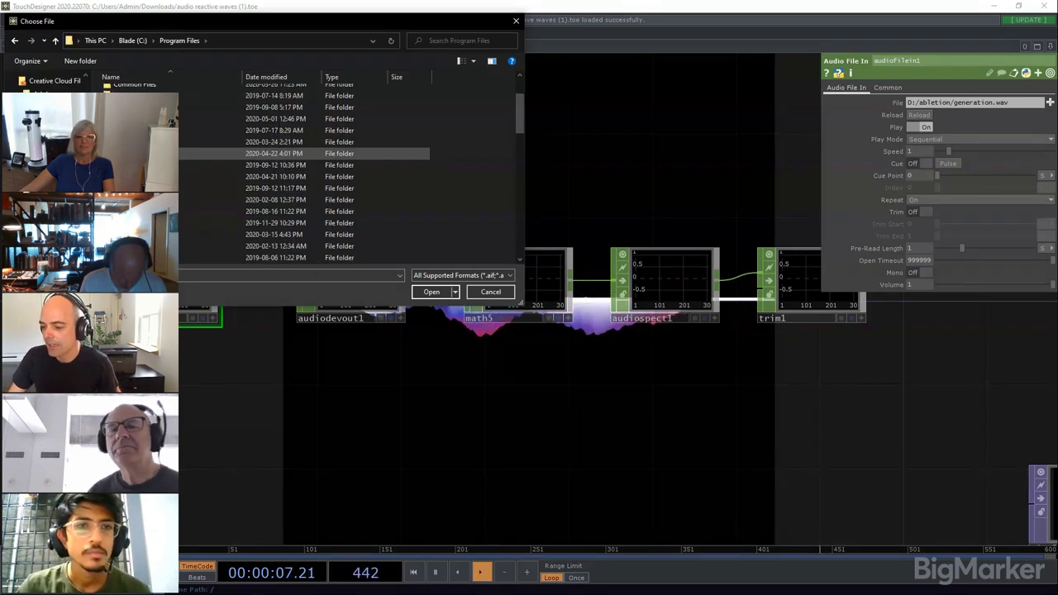
pyautogui.scroll(-1, 141, 153)
pyautogui.scroll(-1, 140, 153)
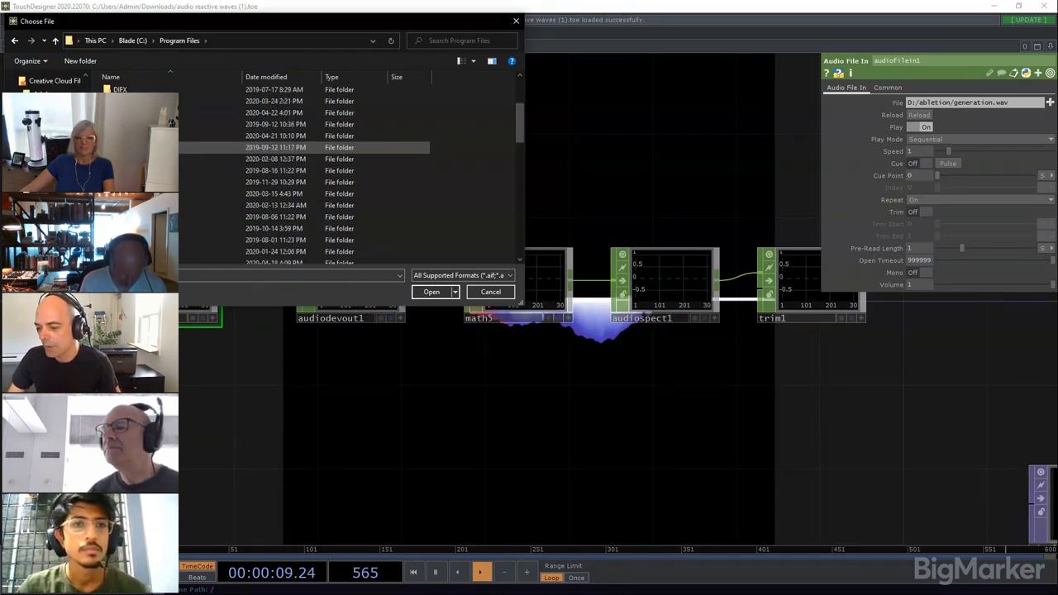
pyautogui.scroll(2, 140, 153)
pyautogui.doubleClick(140, 147)
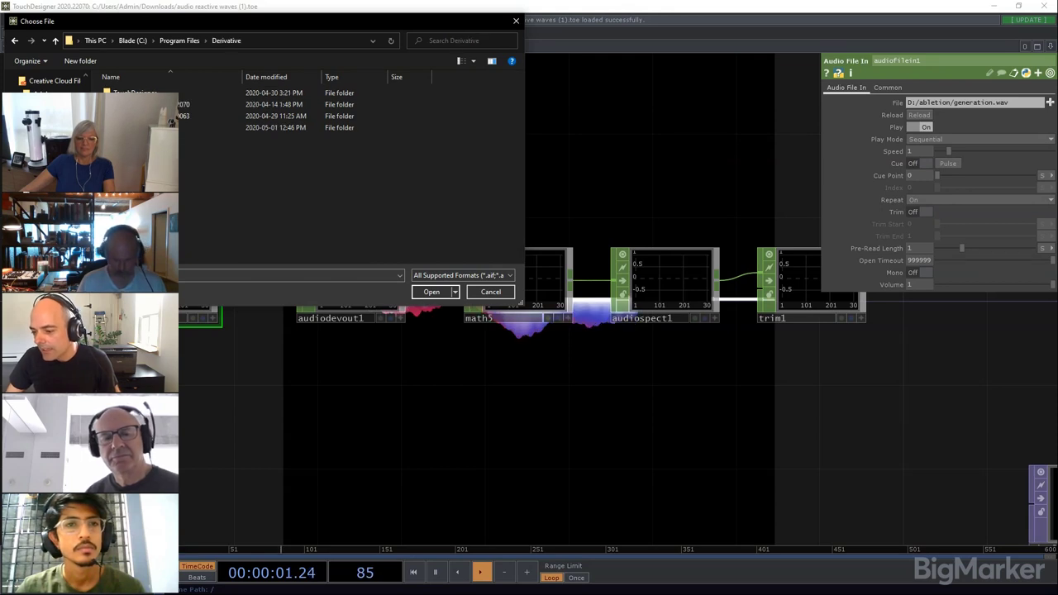
# Step: Load the dumb-unit.com MP3 from TouchDesigner's Samples/Audio folder into the Audio File In node
pyautogui.doubleClick(180, 92)
pyautogui.doubleClick(184, 114)
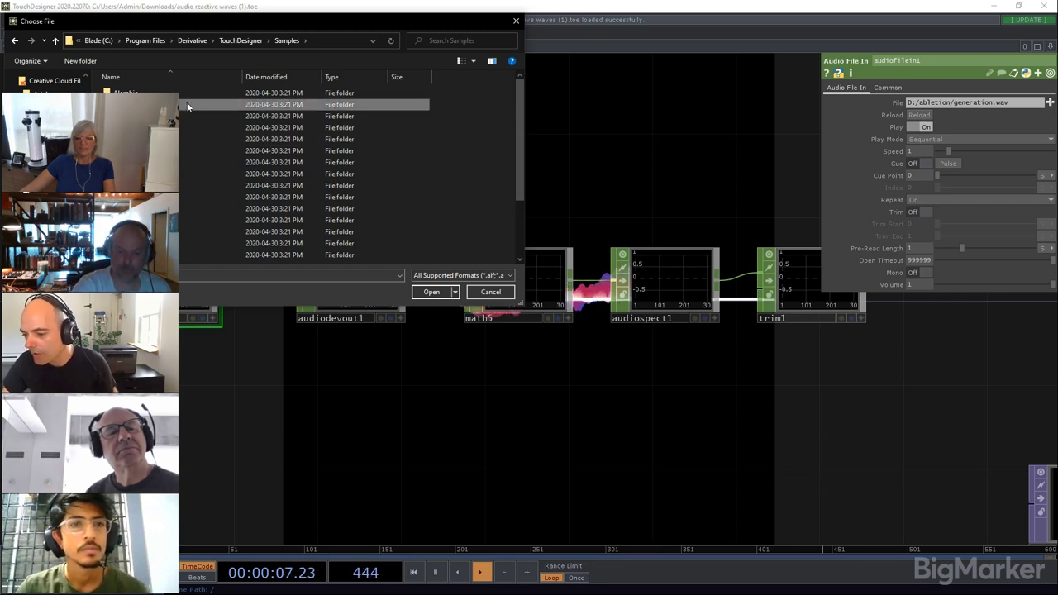
pyautogui.doubleClick(188, 105)
pyautogui.click(172, 94)
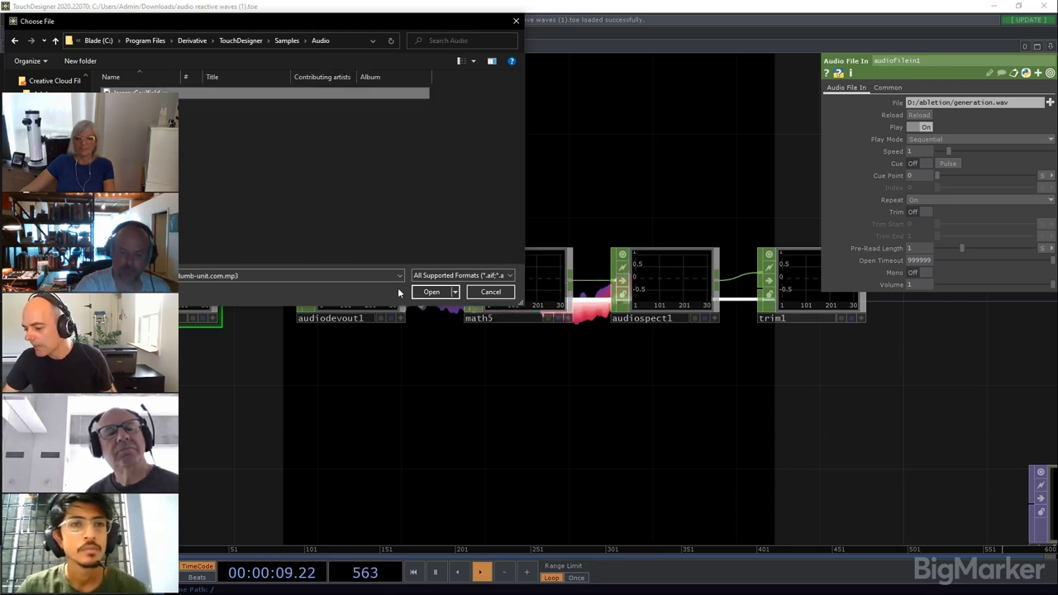
pyautogui.press('Return')
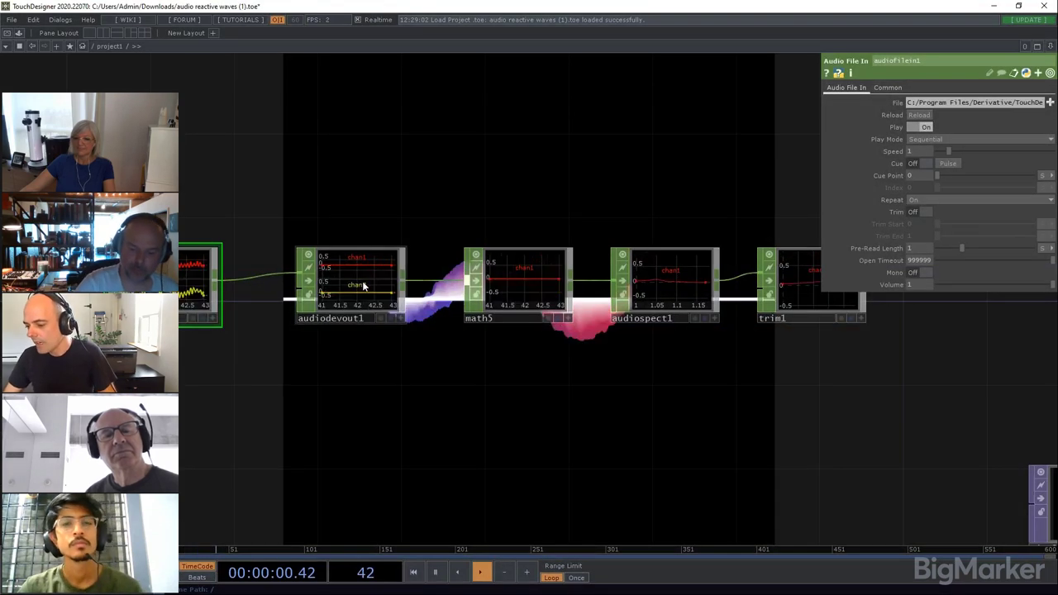
# Step: Check the Audio Device Out settings, and examine the app.samplesFolder expression in the Audio File In node's expanded File parameter
pyautogui.click(363, 285)
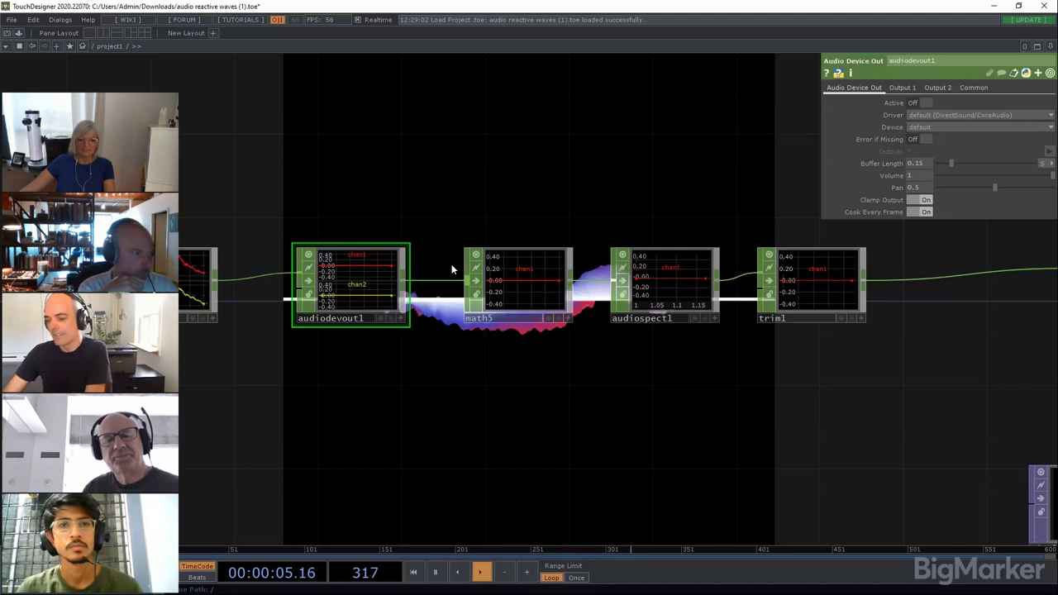
pyautogui.click(196, 273)
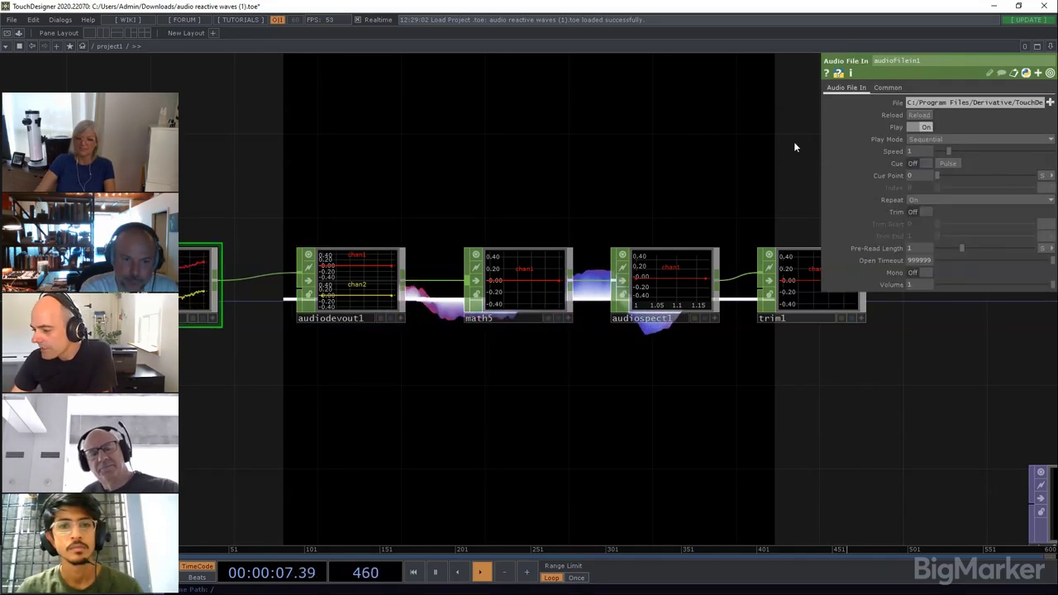
pyautogui.click(895, 102)
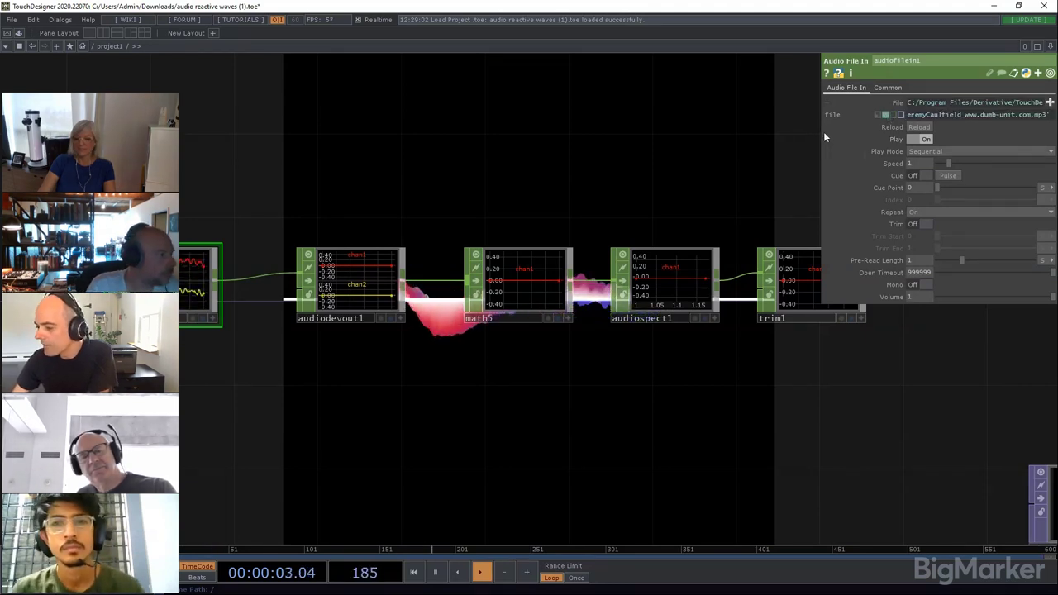
pyautogui.moveTo(820, 132); pyautogui.dragTo(446, 136)
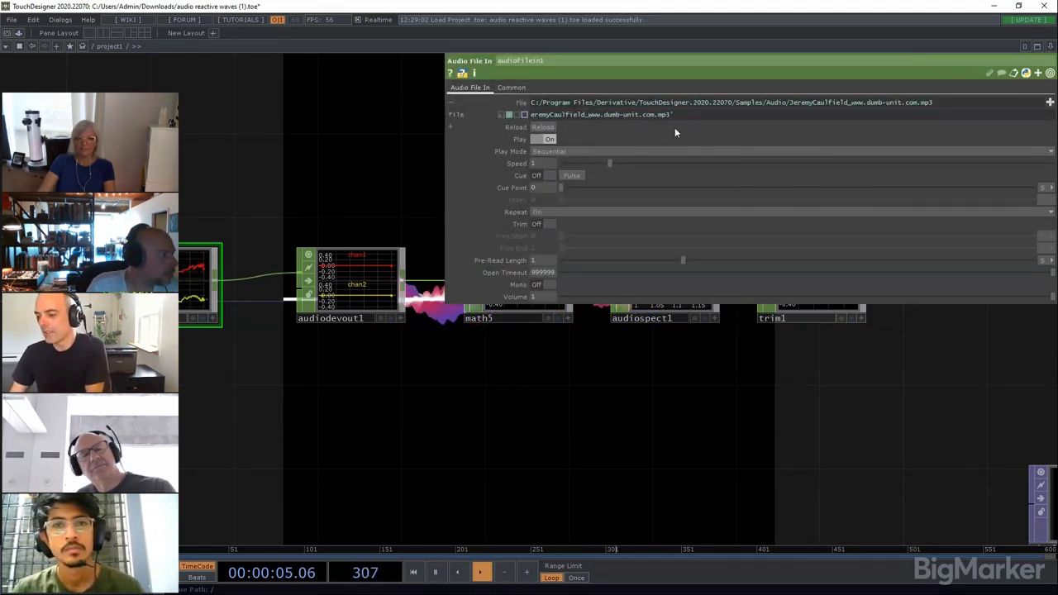
pyautogui.moveTo(678, 119); pyautogui.dragTo(435, 124)
pyautogui.click(549, 116)
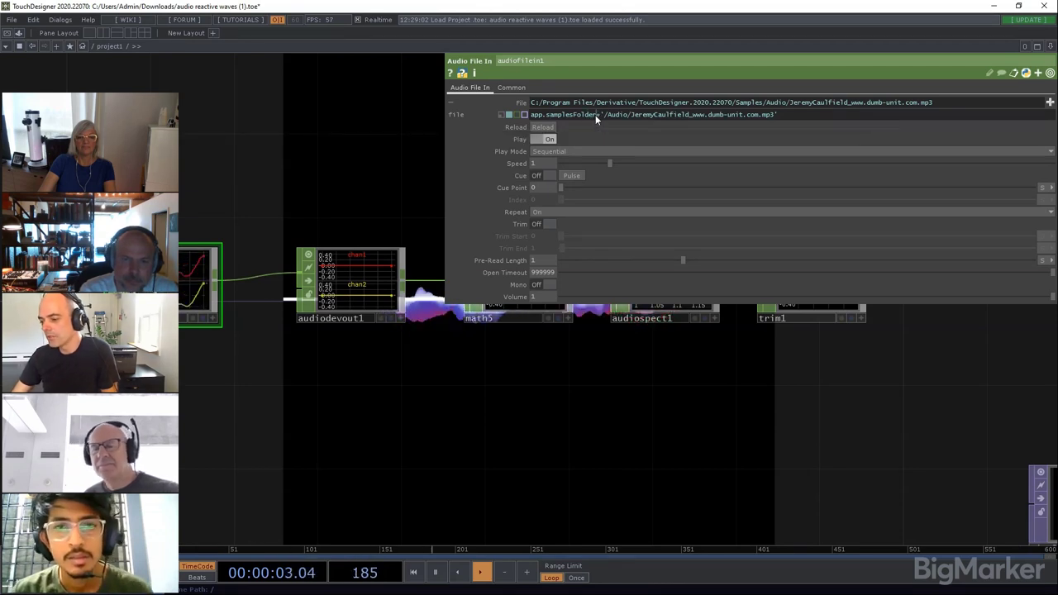
pyautogui.moveTo(592, 115); pyautogui.dragTo(503, 119)
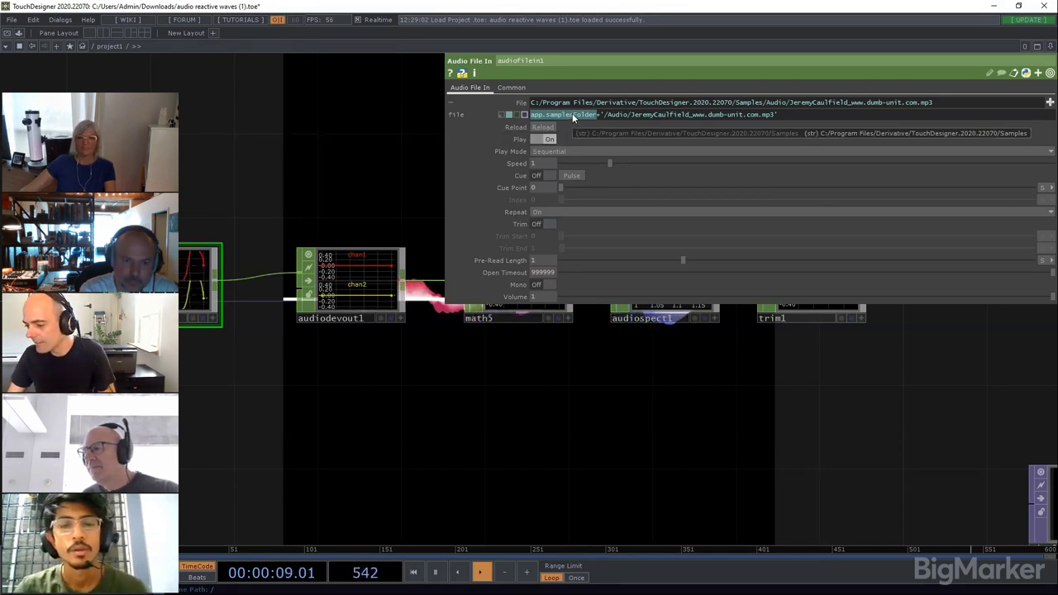
pyautogui.click(603, 115)
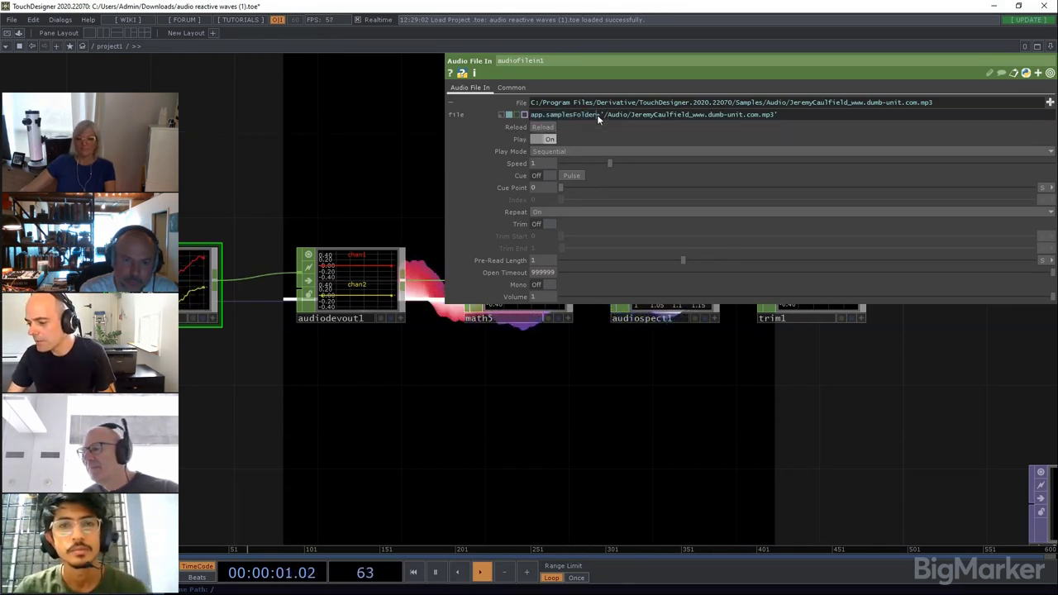
pyautogui.moveTo(556, 116)
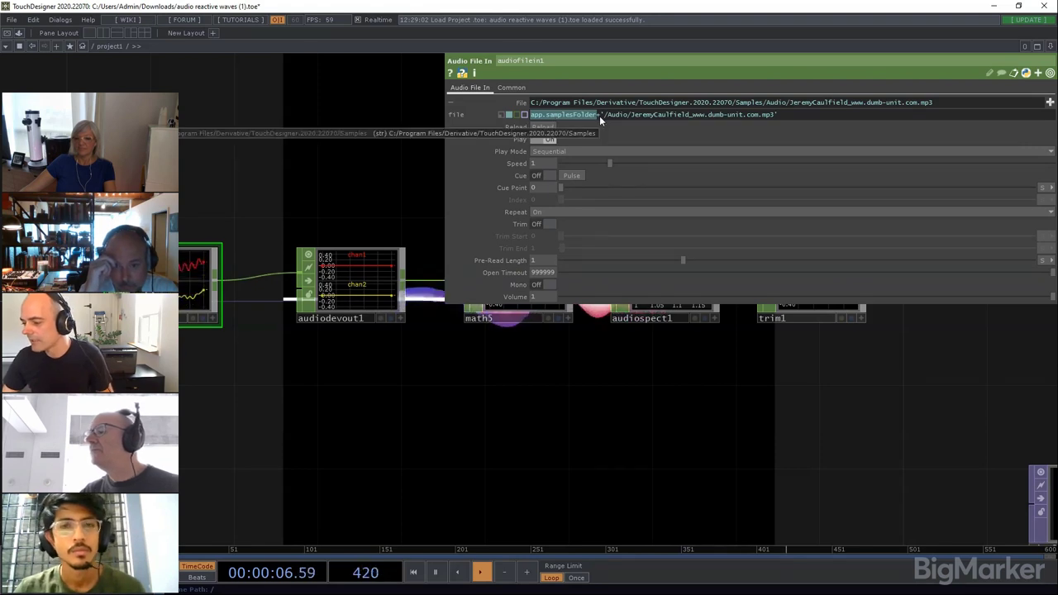
# Step: Try to create the project folder "audio reactive waves (1)" in C:/Users/Admin/Downloads with an Audio media folder, replacing the existing audio item
pyautogui.scroll(-3, 252, 301)
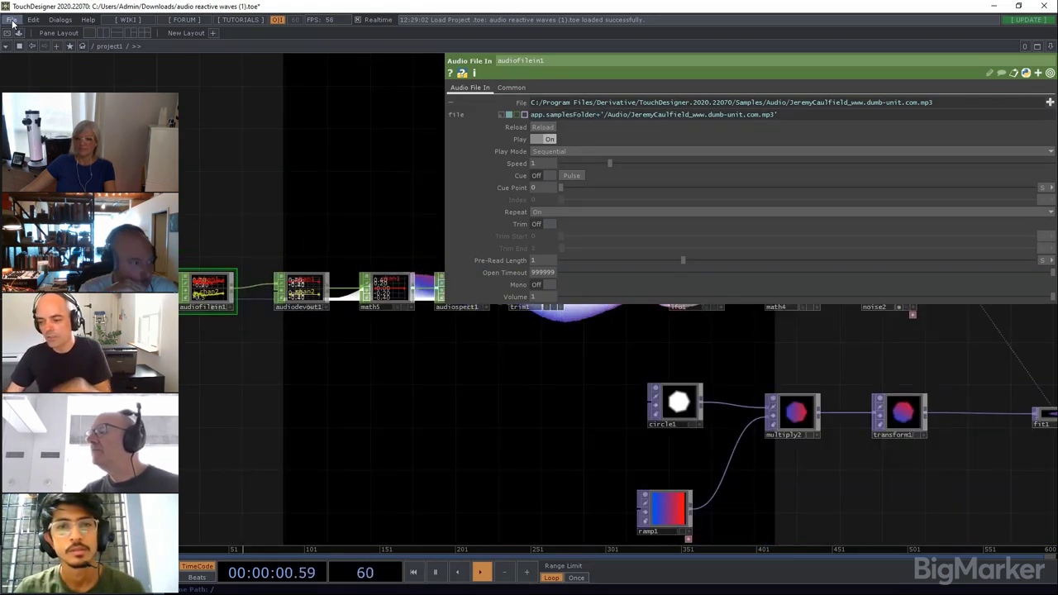
pyautogui.click(13, 21)
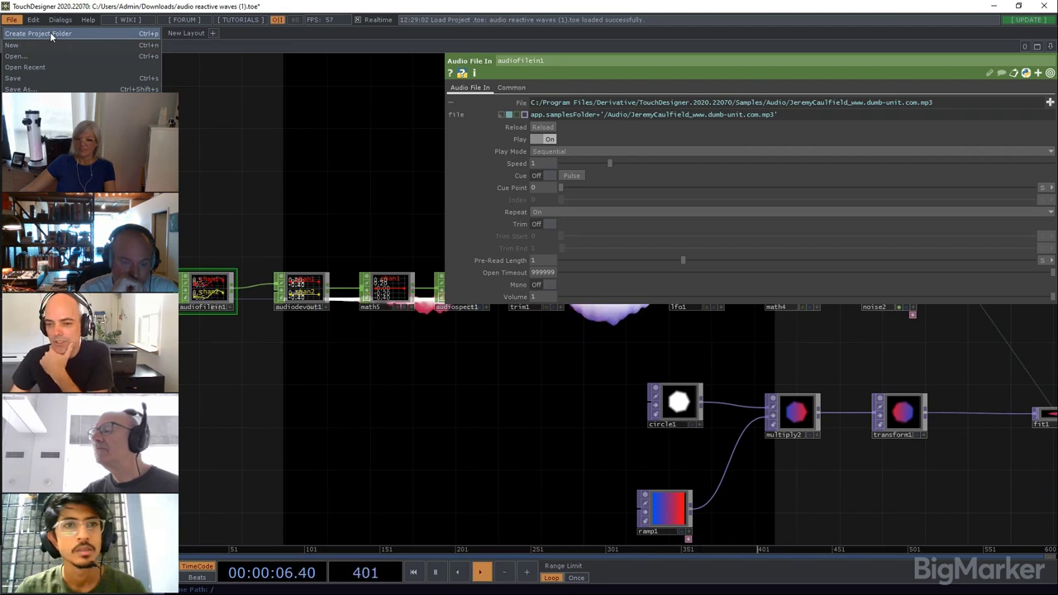
pyautogui.click(50, 33)
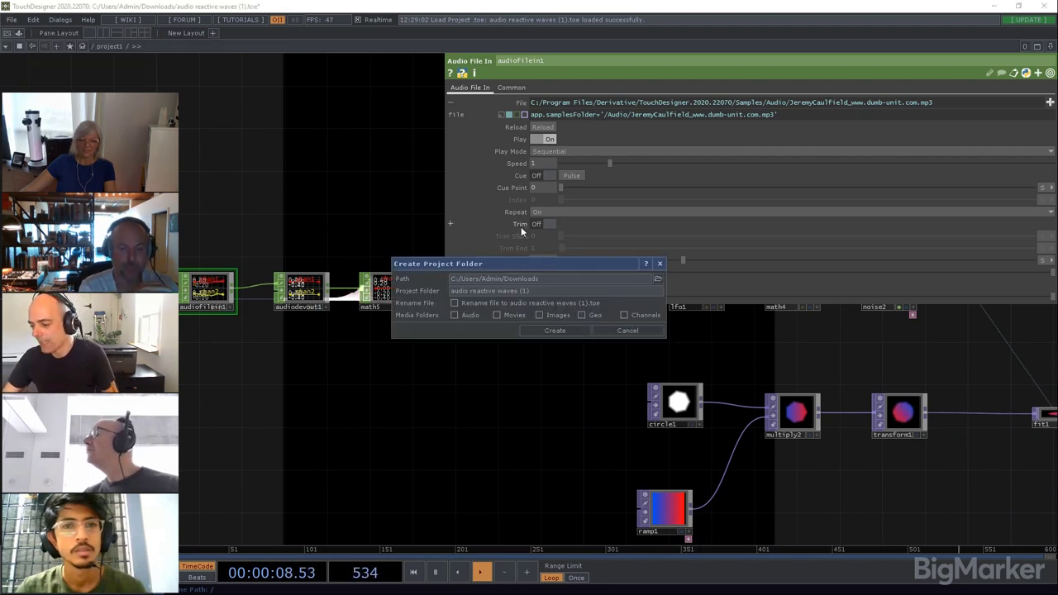
pyautogui.click(550, 278)
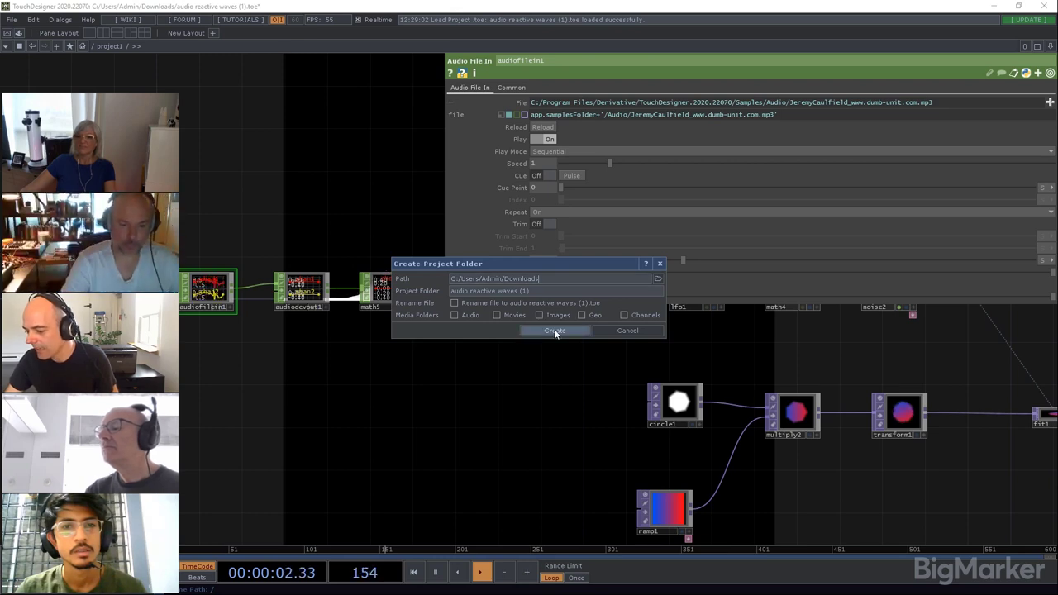
pyautogui.click(455, 315)
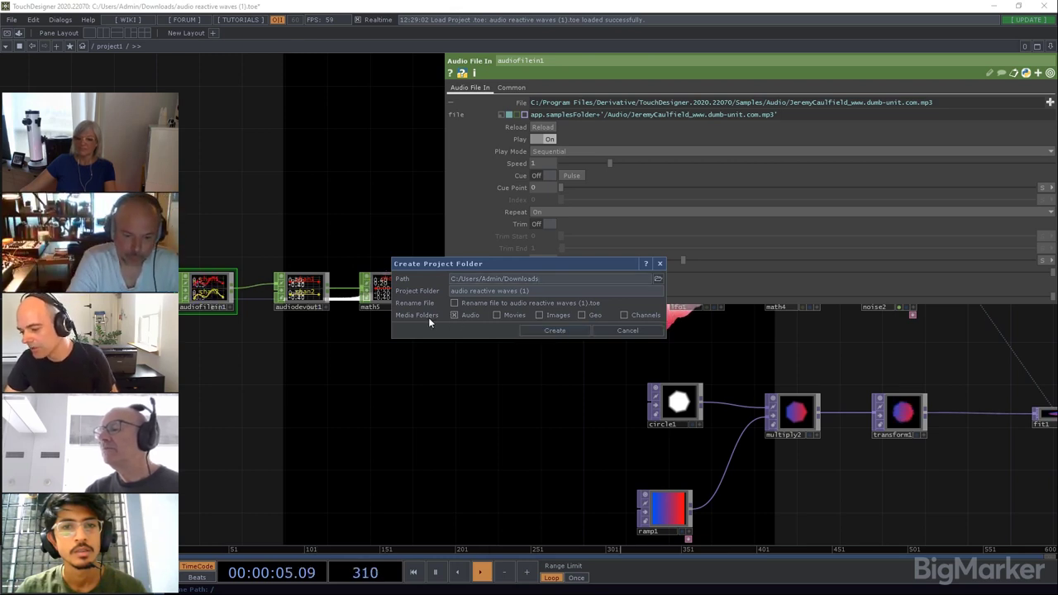
pyautogui.click(531, 332)
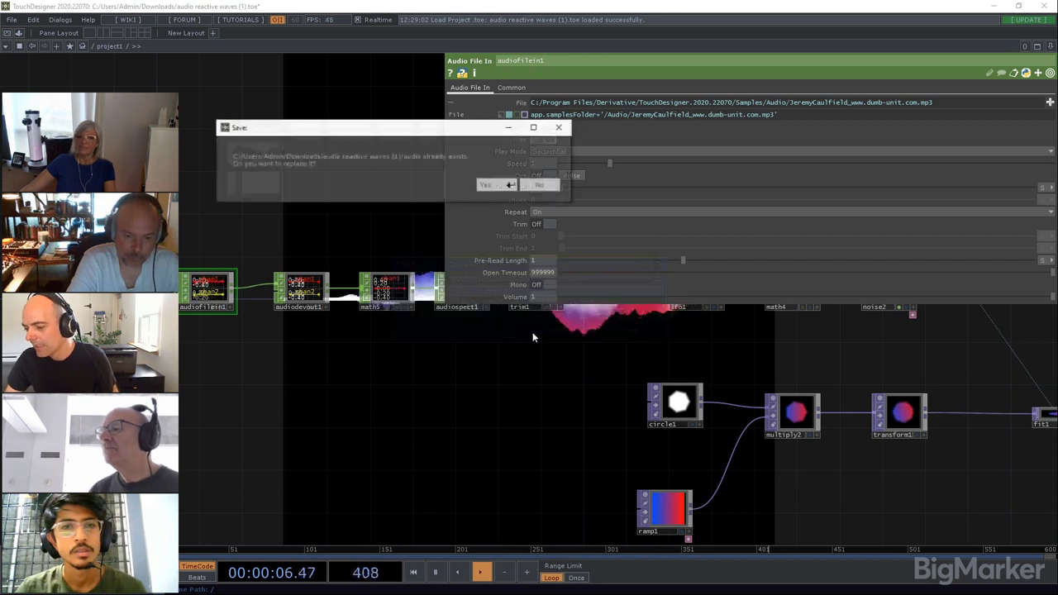
pyautogui.click(500, 184)
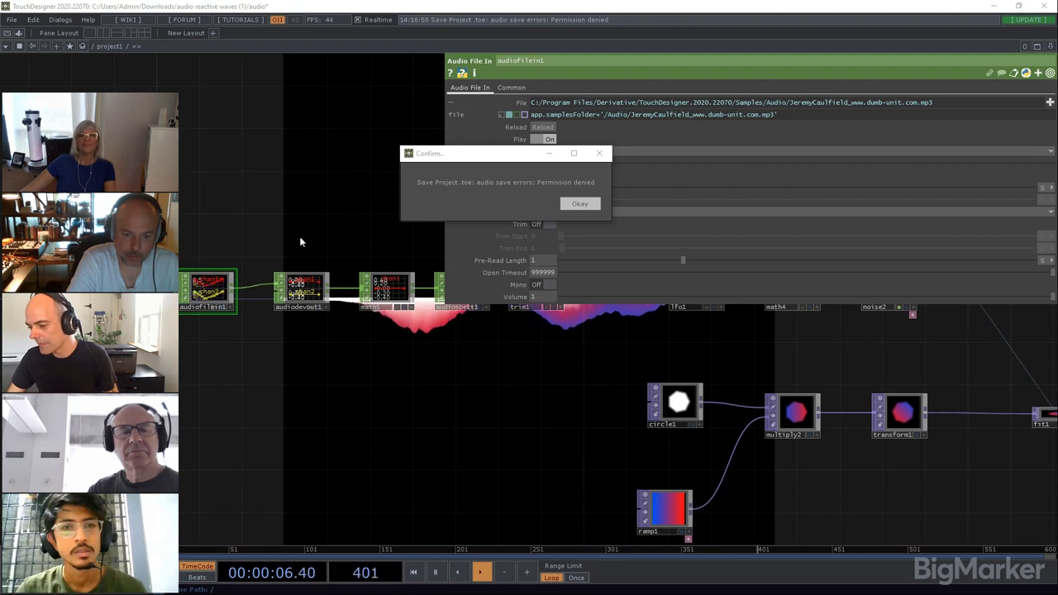
pyautogui.click(585, 205)
pyautogui.moveTo(309, 404); pyautogui.dragTo(705, 397)
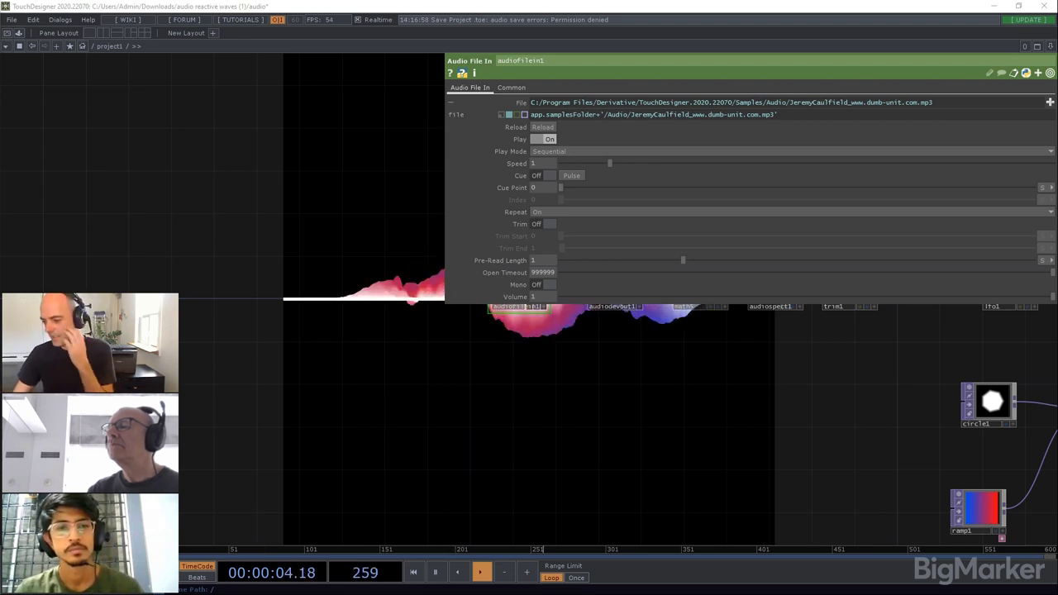
pyautogui.moveTo(595, 394); pyautogui.dragTo(432, 463)
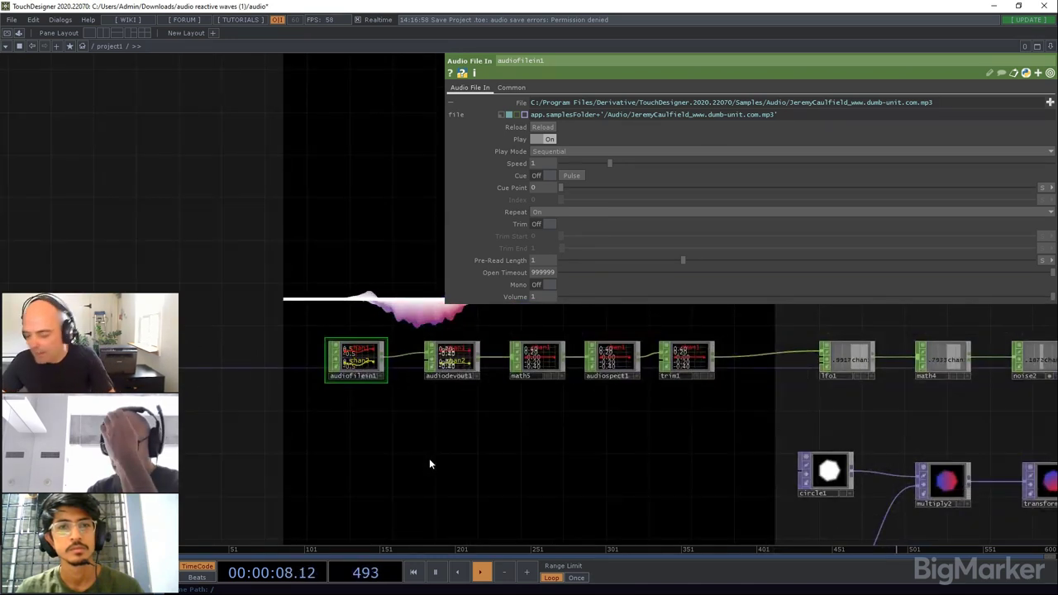
# Step: Load the dumb-unit.com MP3 from the Audio folder of Downloads/audio reactive waves (1) into the Audio File In node
pyautogui.moveTo(430, 461); pyautogui.dragTo(413, 465)
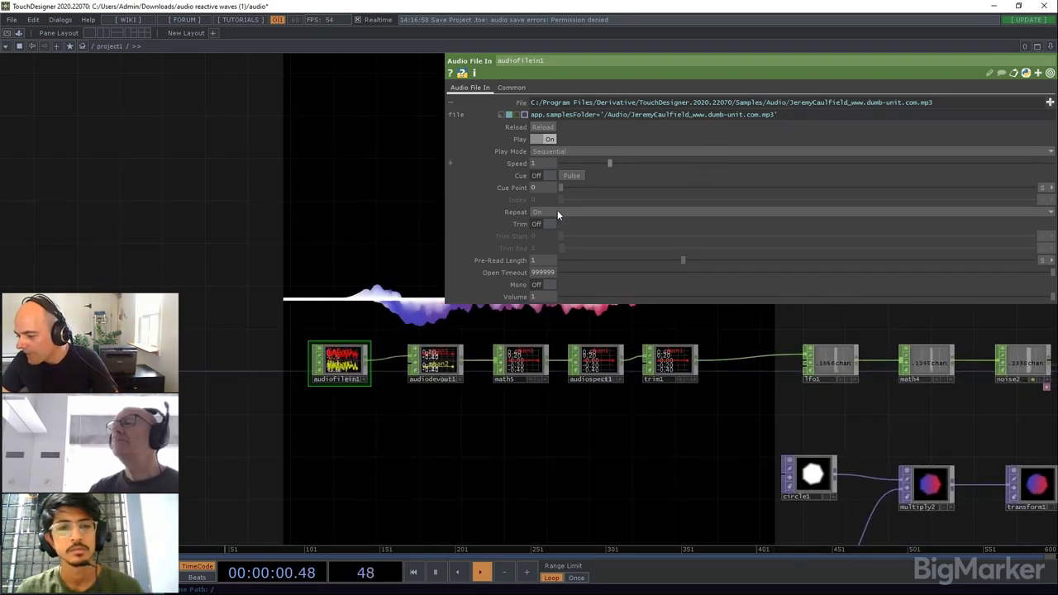
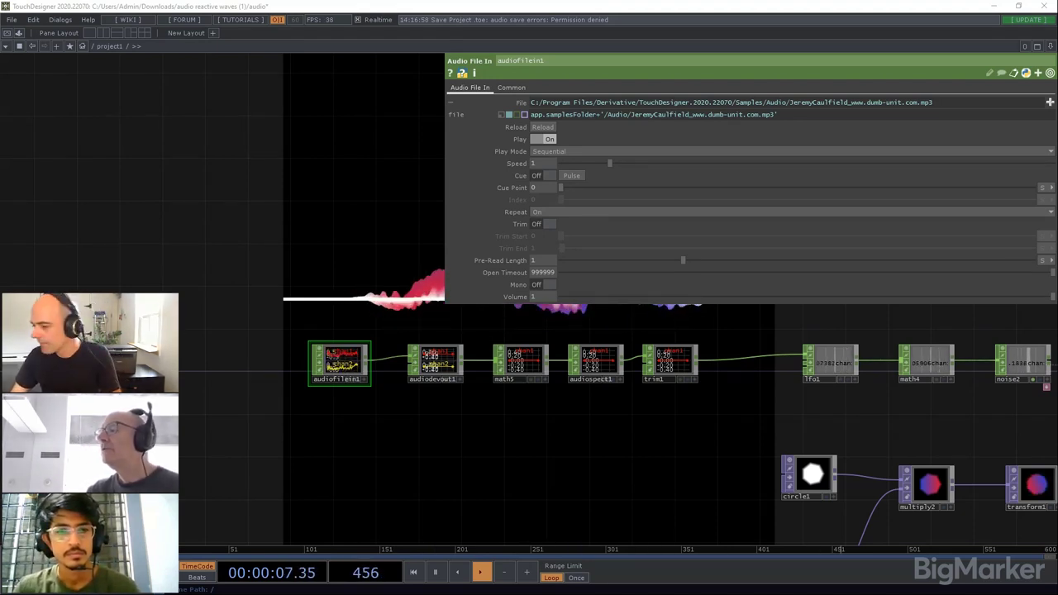
pyautogui.click(1049, 101)
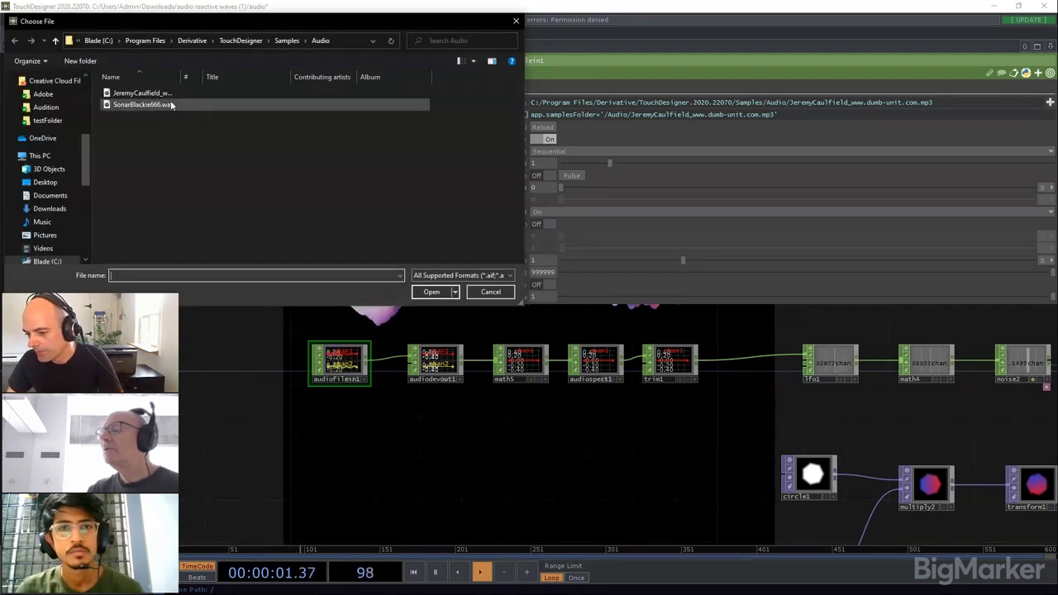
pyautogui.moveTo(84, 145); pyautogui.dragTo(89, 95)
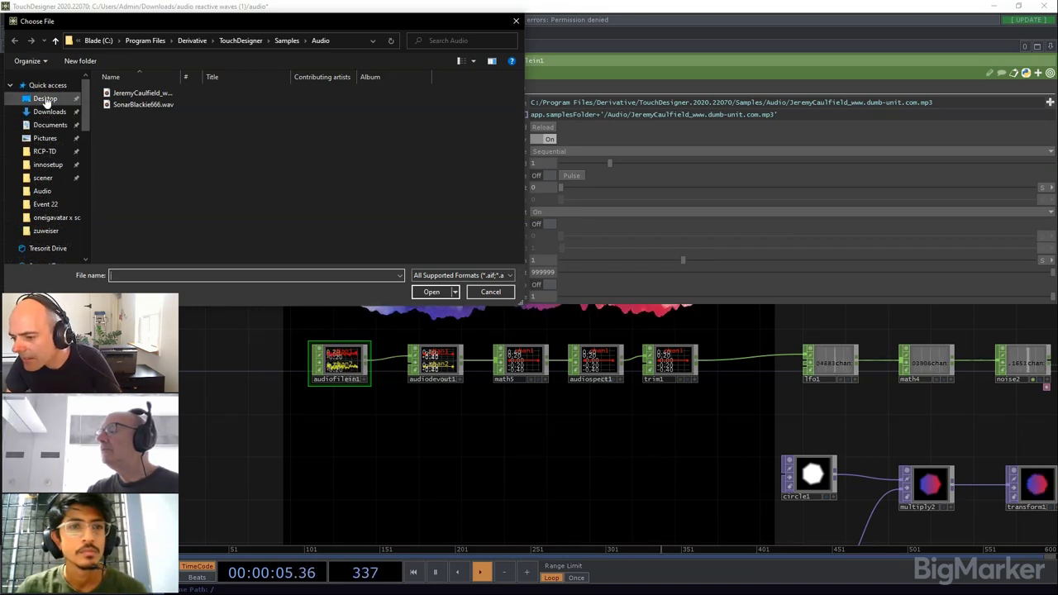
pyautogui.click(46, 99)
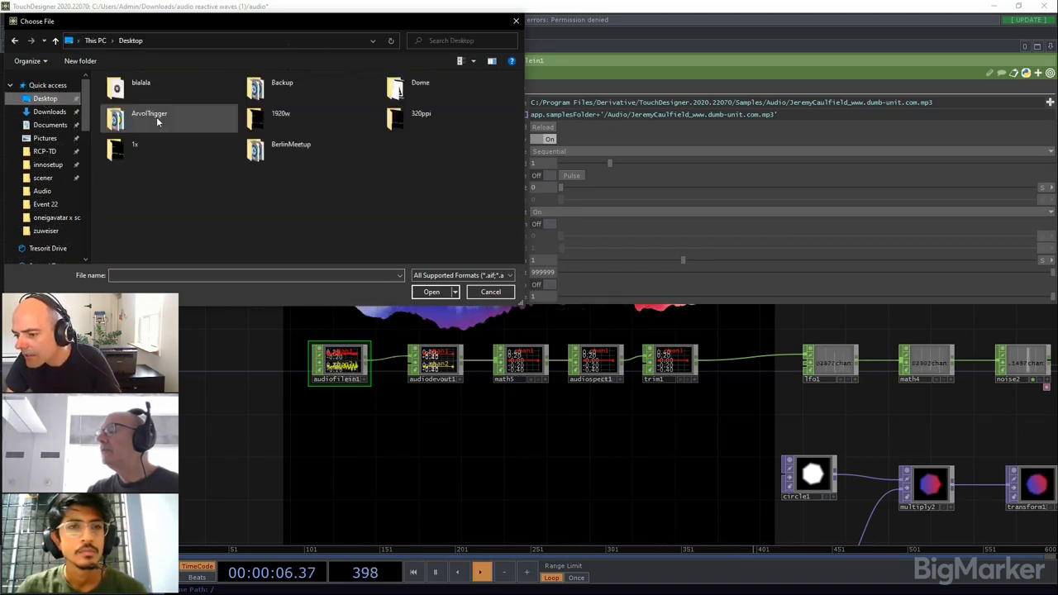
pyautogui.click(58, 113)
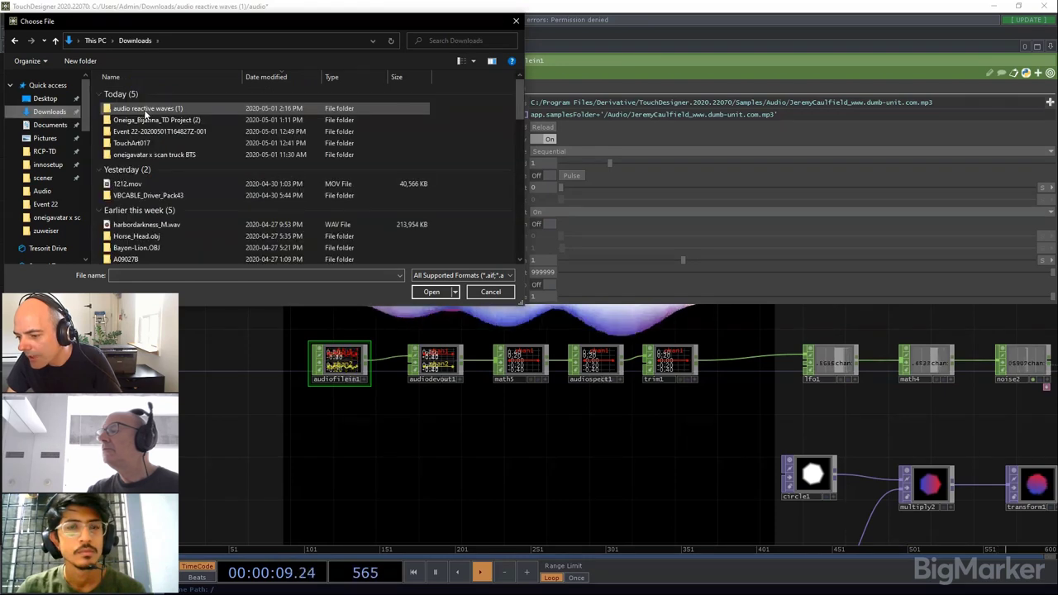
pyautogui.doubleClick(144, 110)
pyautogui.doubleClick(128, 93)
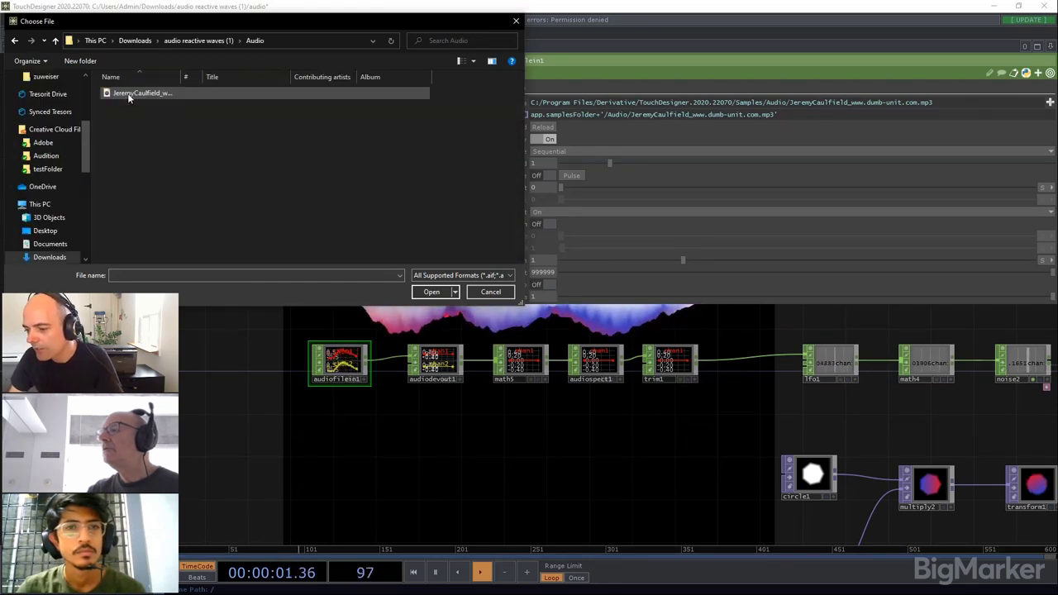
pyautogui.click(128, 93)
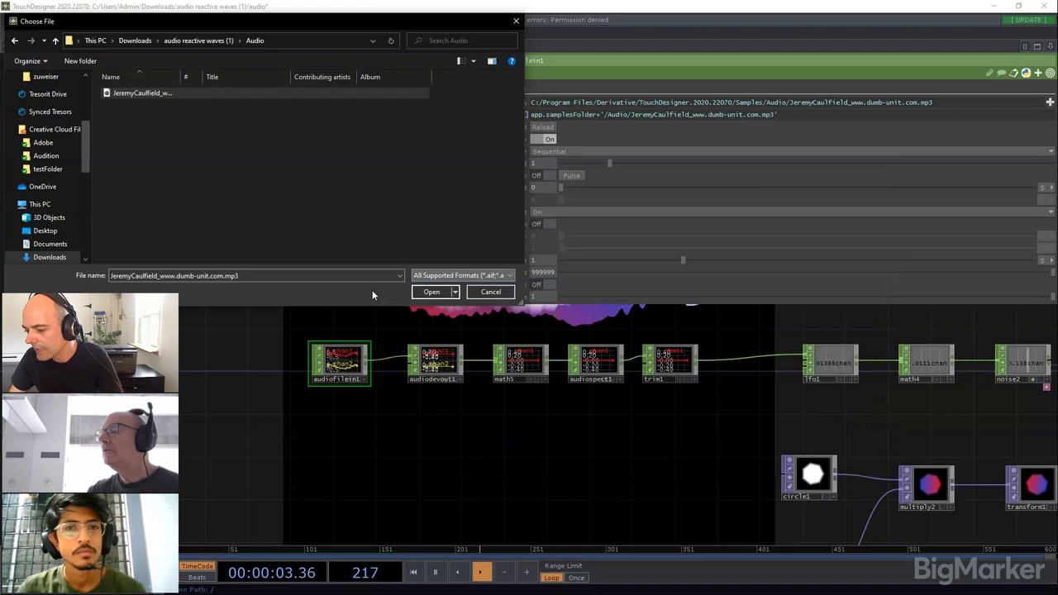
pyautogui.click(431, 292)
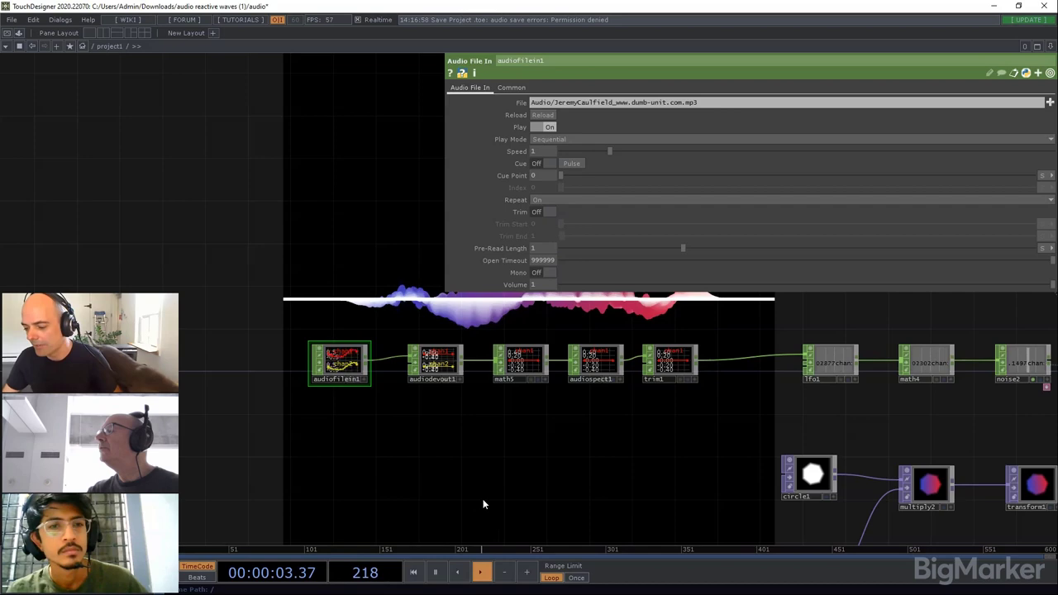
# Step: Move audiodevout1 below the audio chain and wire audiofilein1 directly into math5, leaving audiodevout1 as a side branch
pyautogui.moveTo(526, 445); pyautogui.dragTo(436, 486)
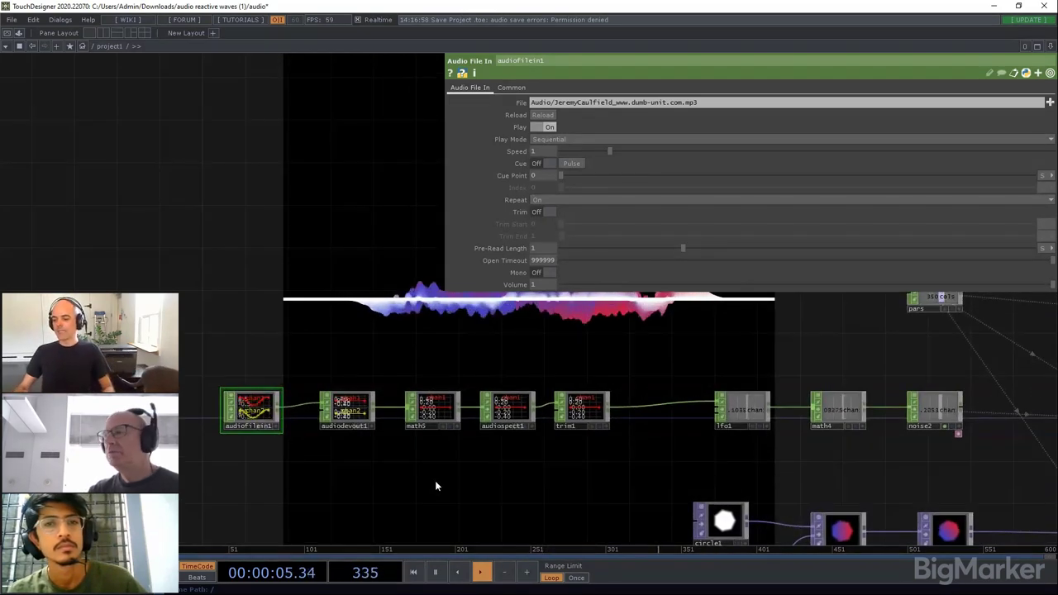
pyautogui.moveTo(328, 460); pyautogui.dragTo(266, 394)
pyautogui.scroll(3, 347, 354)
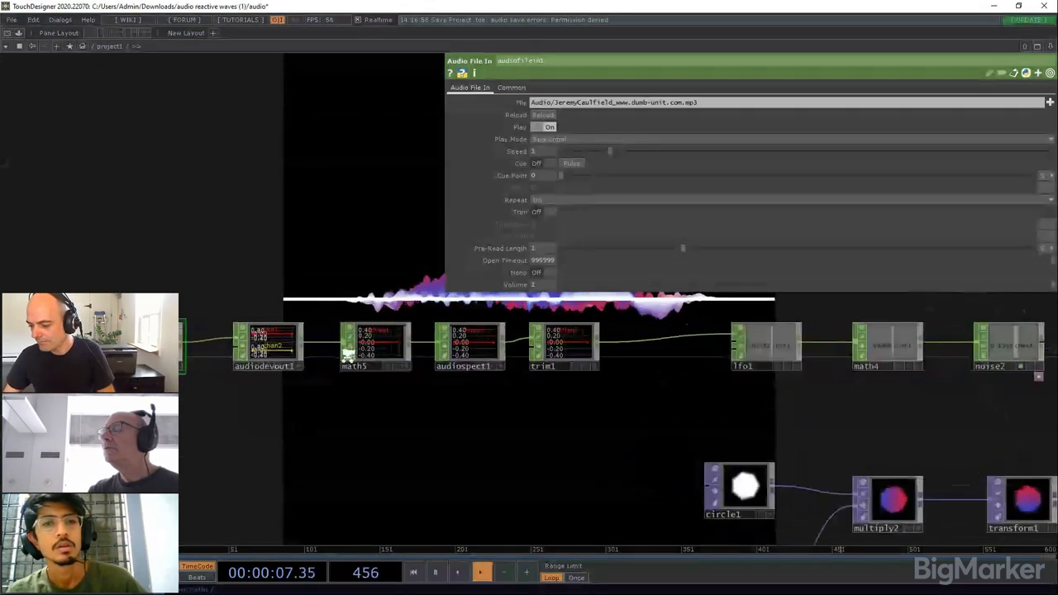
pyautogui.moveTo(252, 339); pyautogui.dragTo(238, 415)
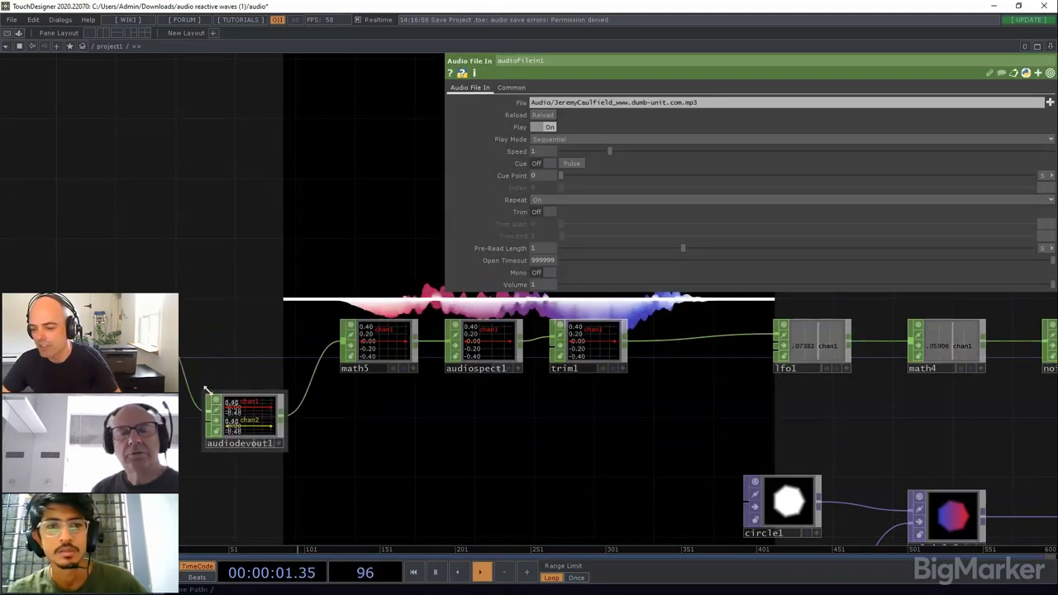
pyautogui.moveTo(262, 306); pyautogui.dragTo(237, 317)
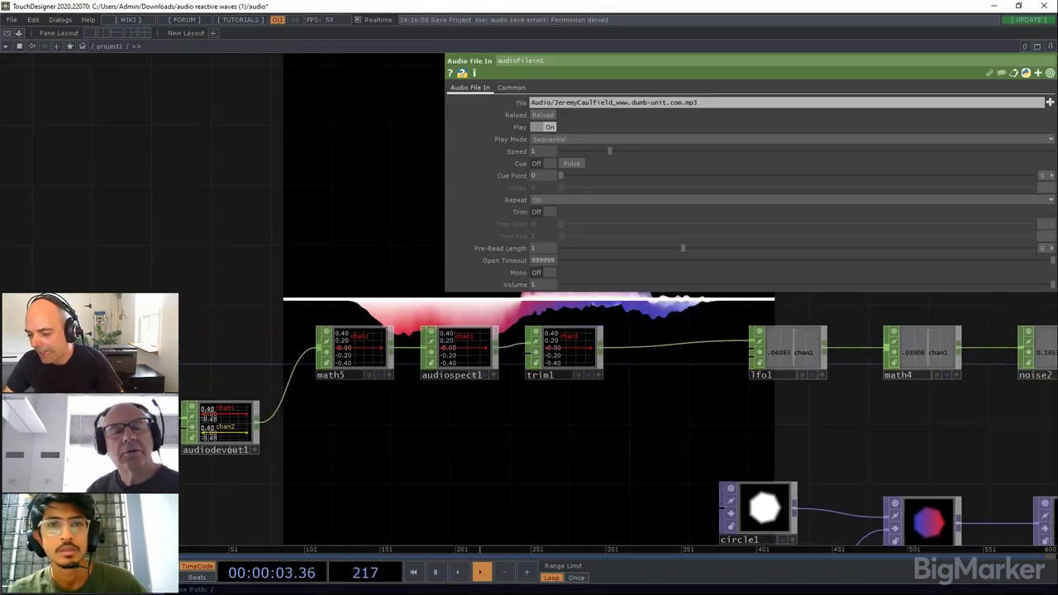
pyautogui.moveTo(232, 424)
pyautogui.mouseDown()
pyautogui.moveTo(240, 351)
pyautogui.moveTo(234, 441)
pyautogui.mouseUp()
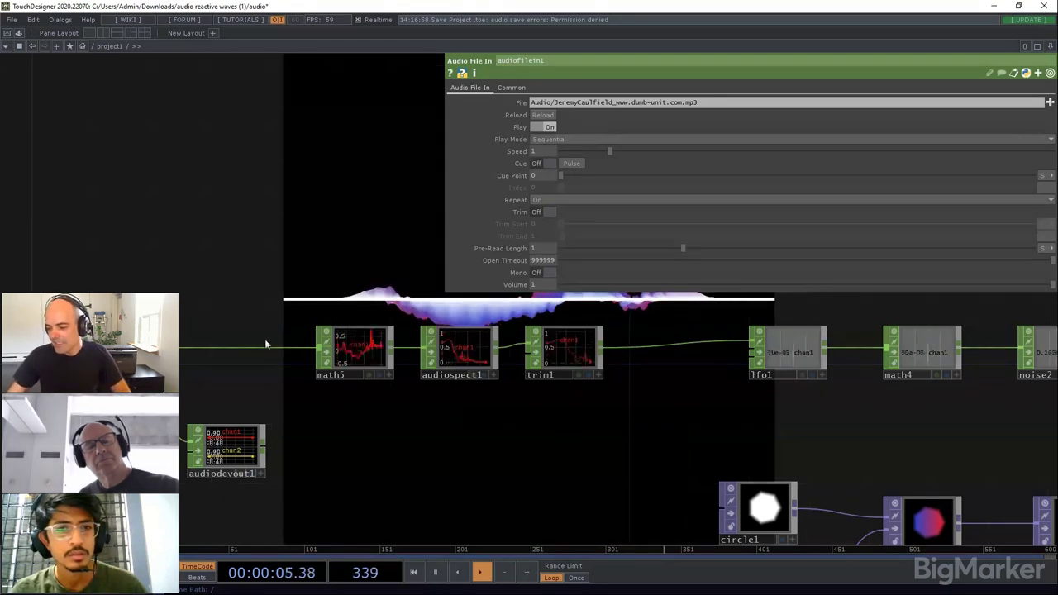
# Step: Activate the Audio Device Out node, lower its volume to 0.133, and switch Active back off
pyautogui.click(245, 453)
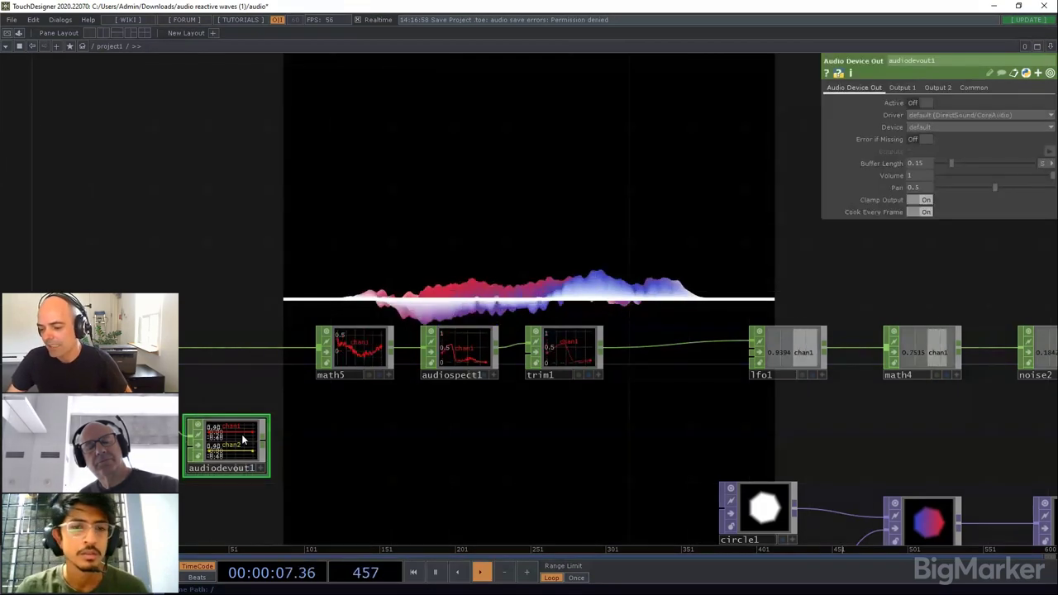
pyautogui.click(914, 102)
pyautogui.click(948, 174)
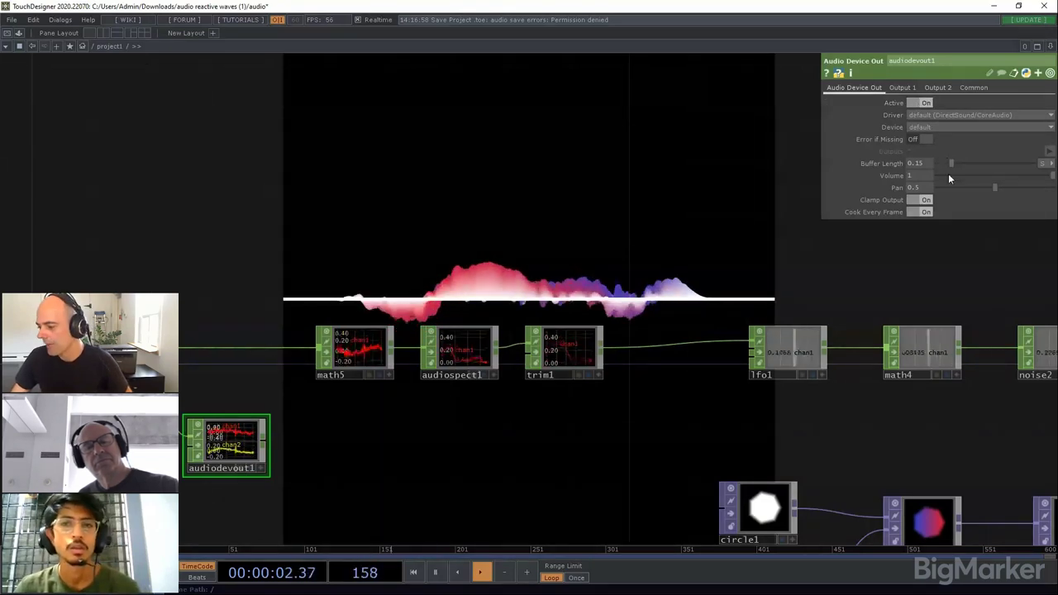
pyautogui.click(914, 103)
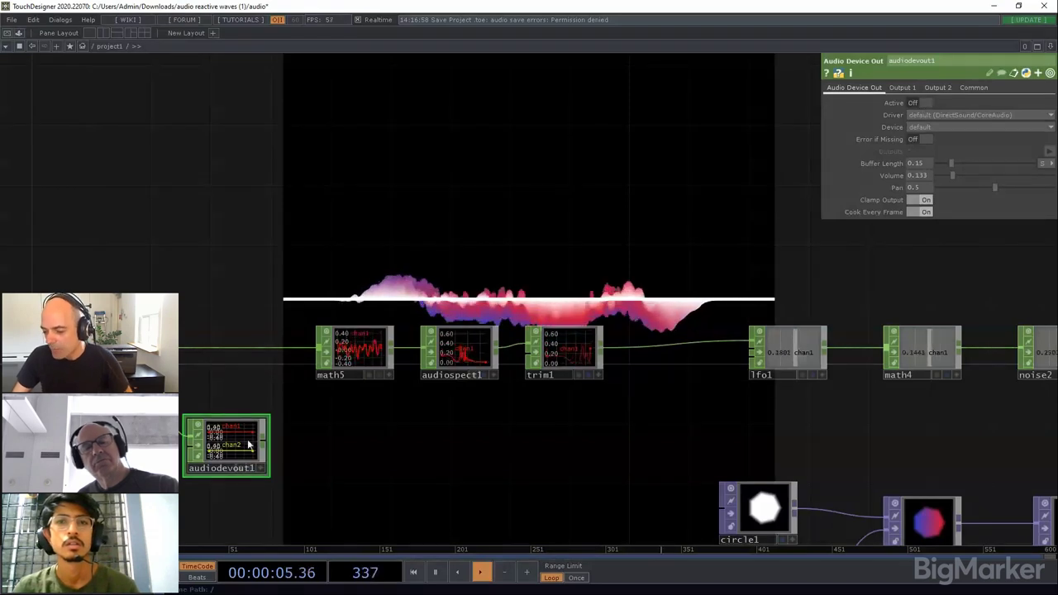
# Step: Try feeding math5 from audiodevout1, and restore the direct audiofilein1 connection
pyautogui.moveTo(266, 443); pyautogui.dragTo(321, 355)
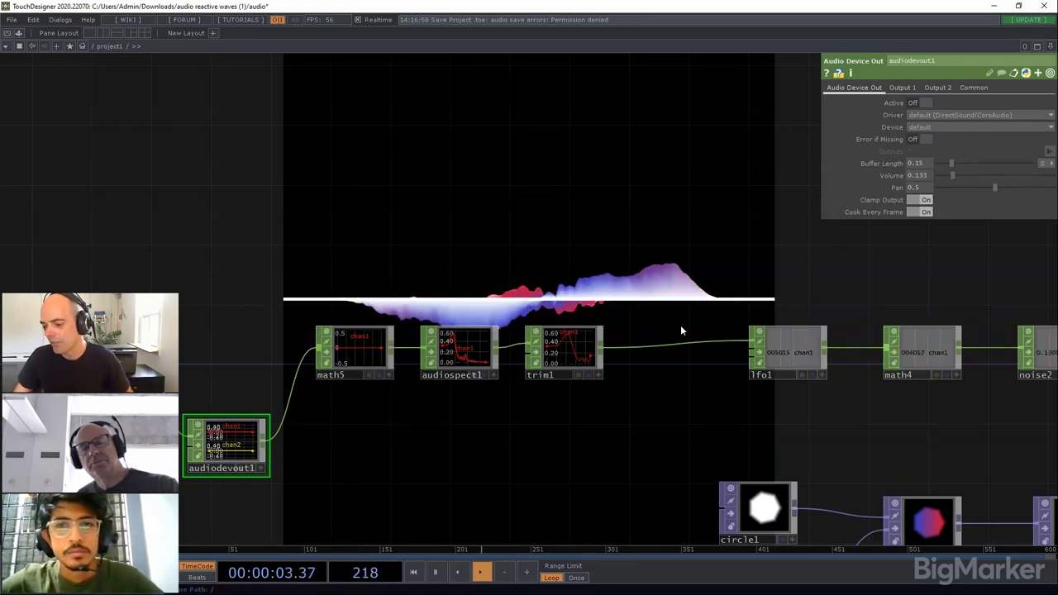
pyautogui.moveTo(262, 383); pyautogui.dragTo(318, 347)
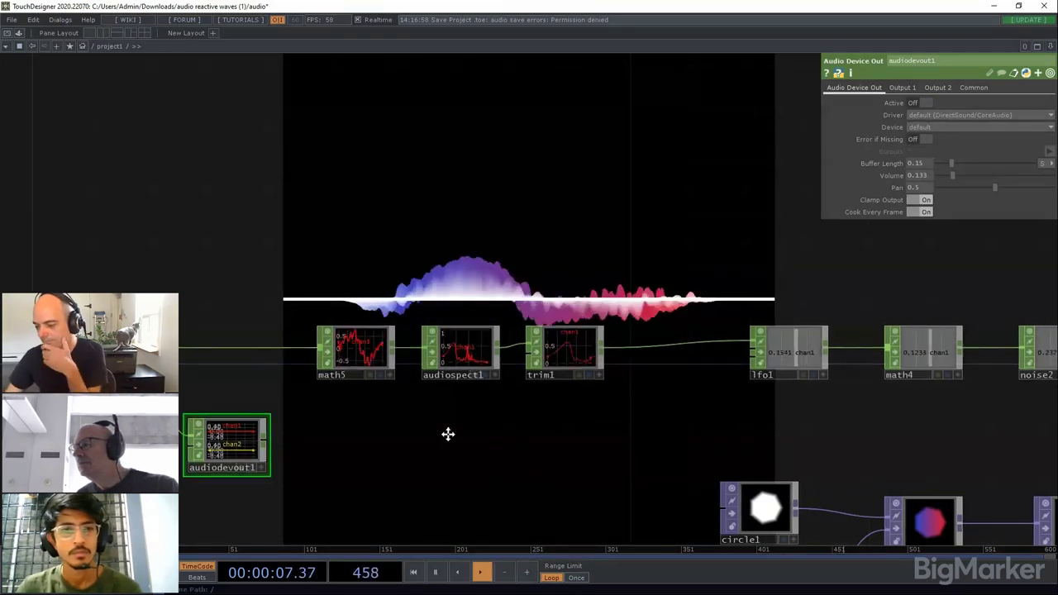
# Step: Examine the parameters of math5 and audiodevout1 and how both nodes branch from the audio file input
pyautogui.moveTo(409, 387); pyautogui.dragTo(290, 333)
pyautogui.click(257, 293)
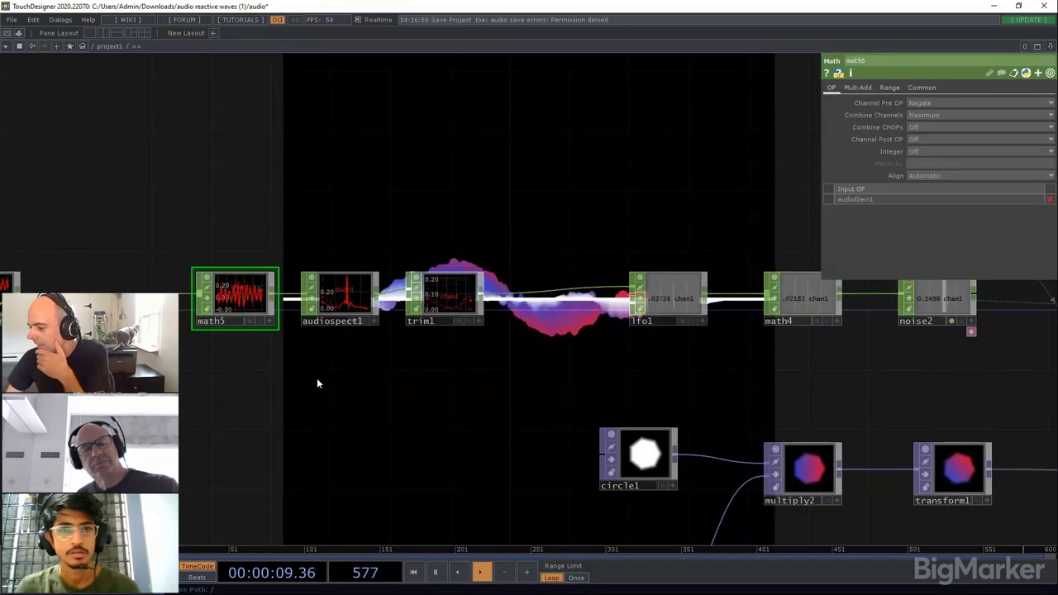
pyautogui.scroll(-2, 358, 366)
pyautogui.moveTo(344, 227); pyautogui.dragTo(366, 227)
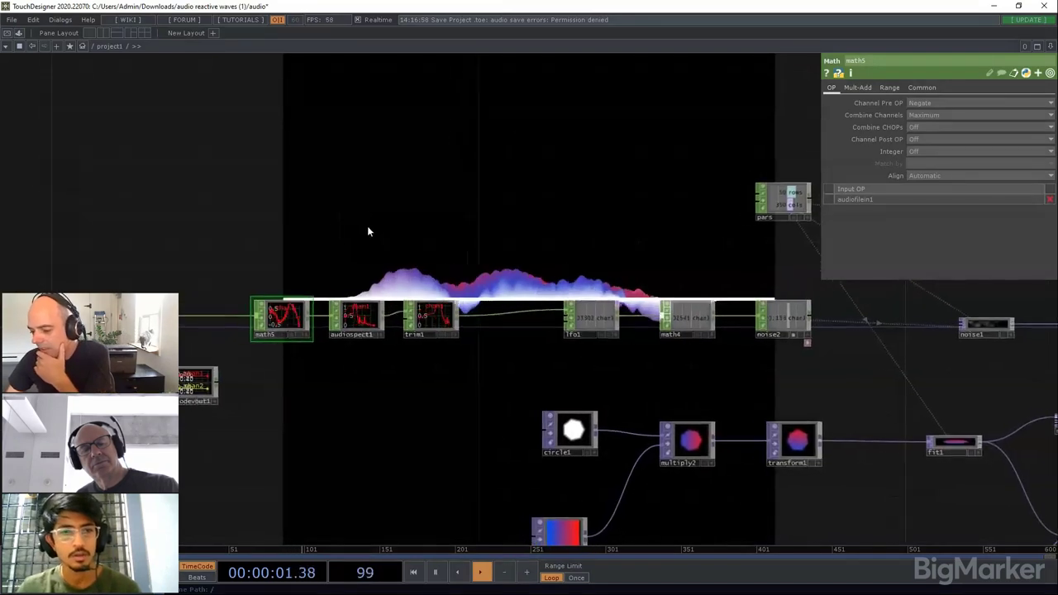
pyautogui.scroll(3, 205, 383)
pyautogui.click(205, 390)
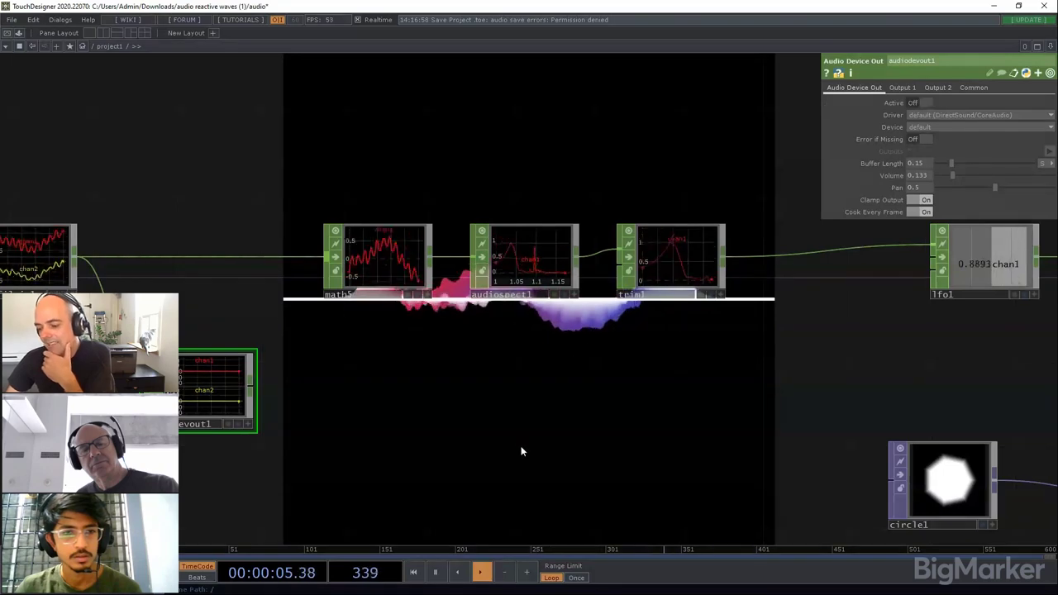
# Step: Wire the inactive audiodevout1 into math5 to inspect the signal through audiospect1 and trim1, and reconnect audiofilein1 to math5
pyautogui.scroll(2, 234, 370)
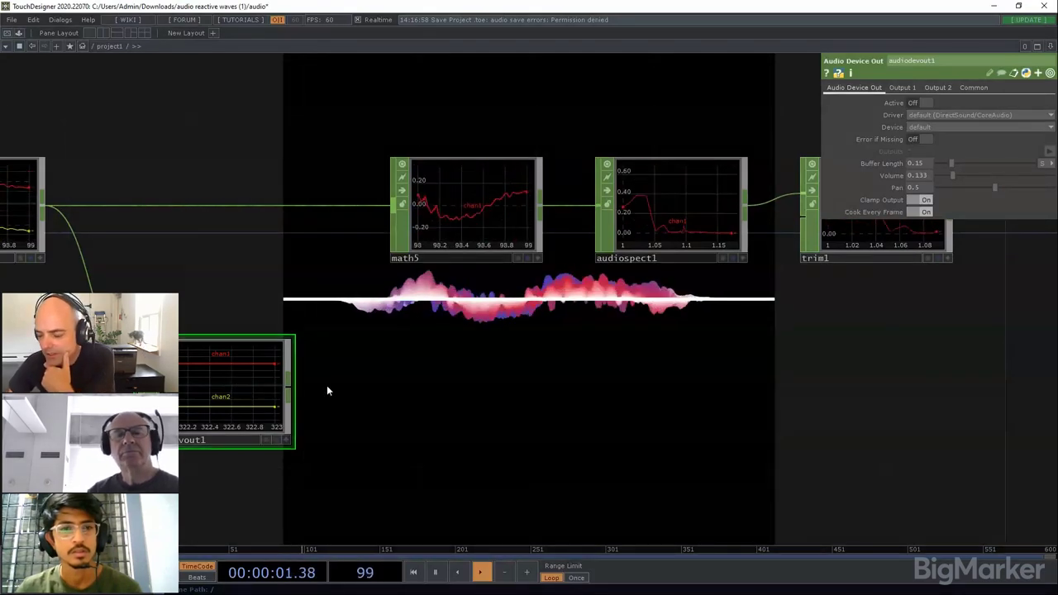
pyautogui.click(288, 380)
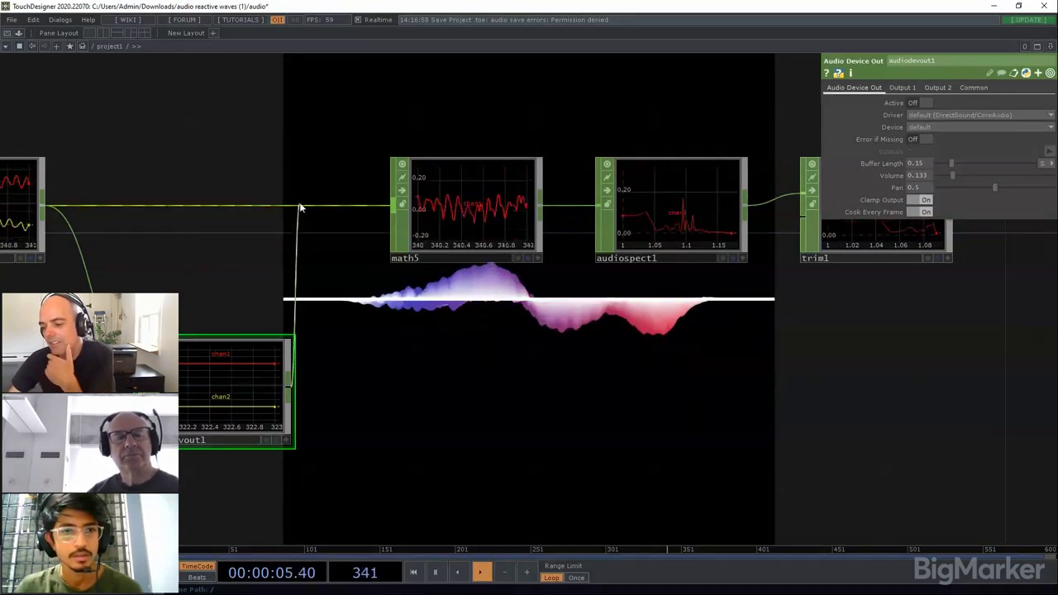
pyautogui.click(395, 204)
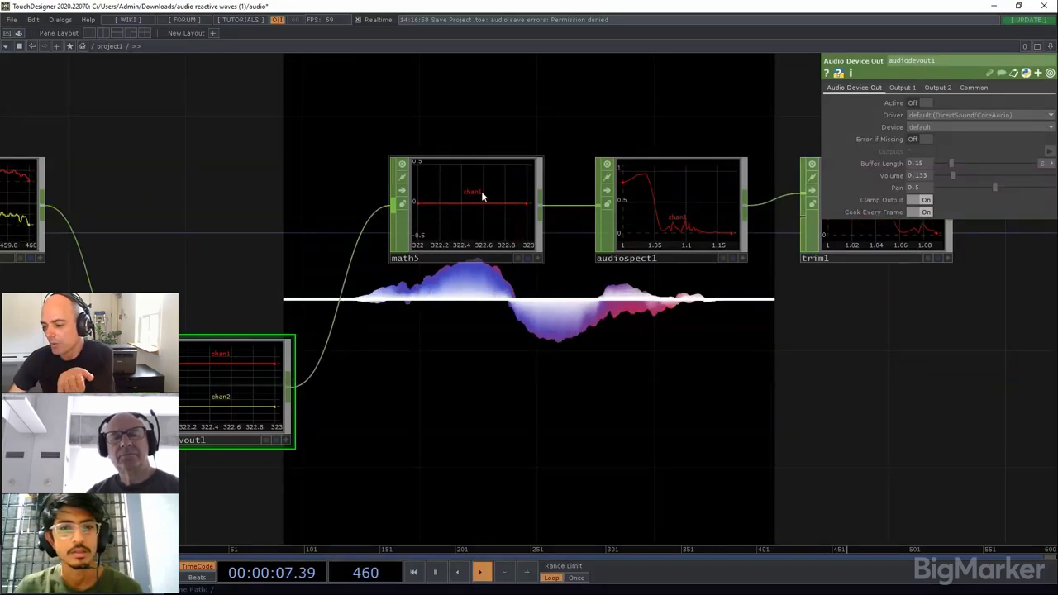
pyautogui.moveTo(729, 332); pyautogui.dragTo(435, 326)
pyautogui.moveTo(587, 318); pyautogui.dragTo(399, 336)
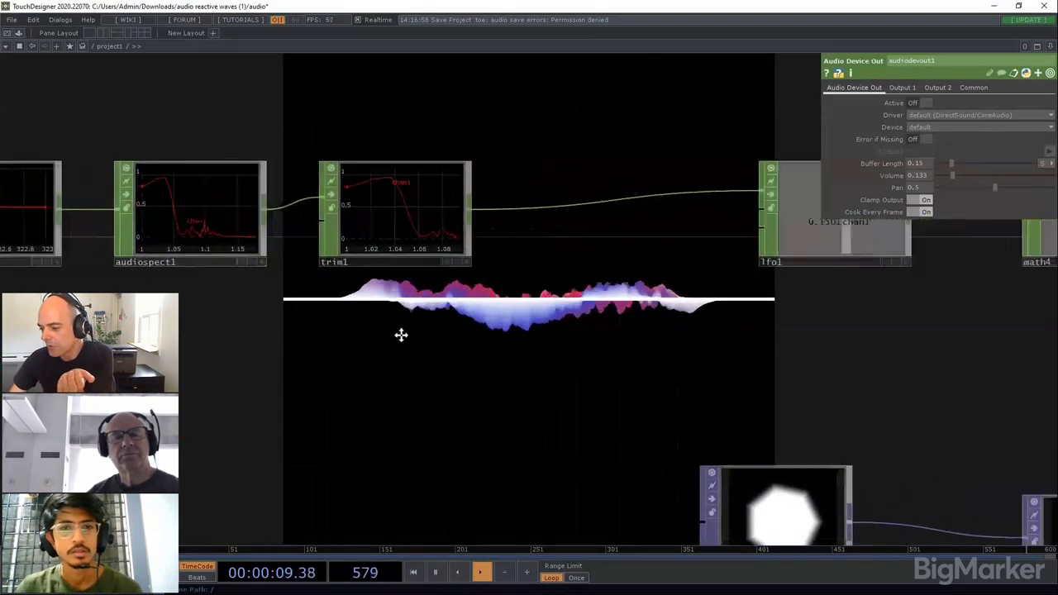
pyautogui.moveTo(691, 347); pyautogui.dragTo(973, 346)
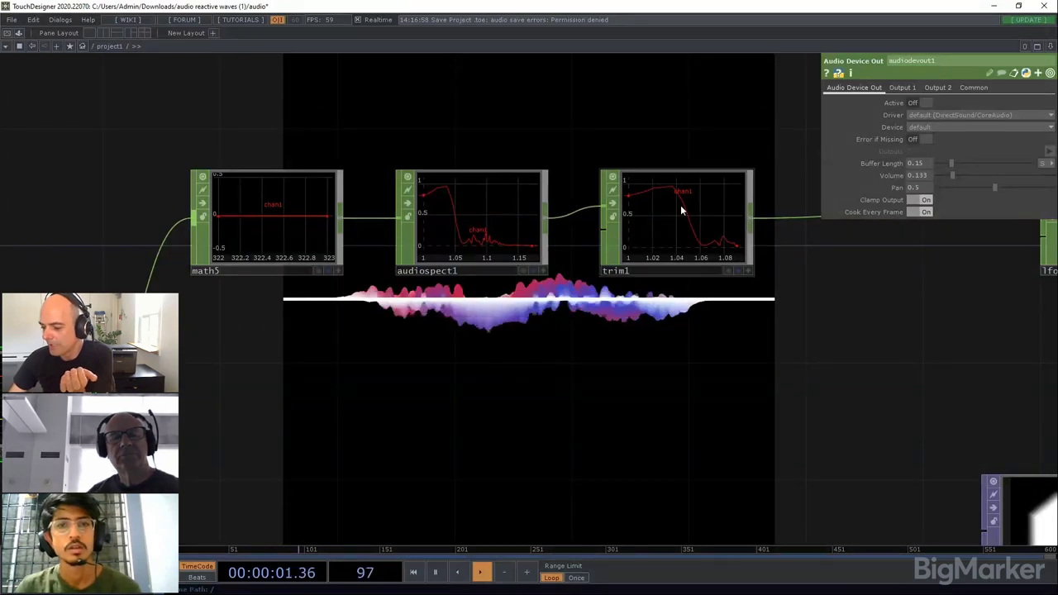
pyautogui.moveTo(19, 240); pyautogui.dragTo(315, 240)
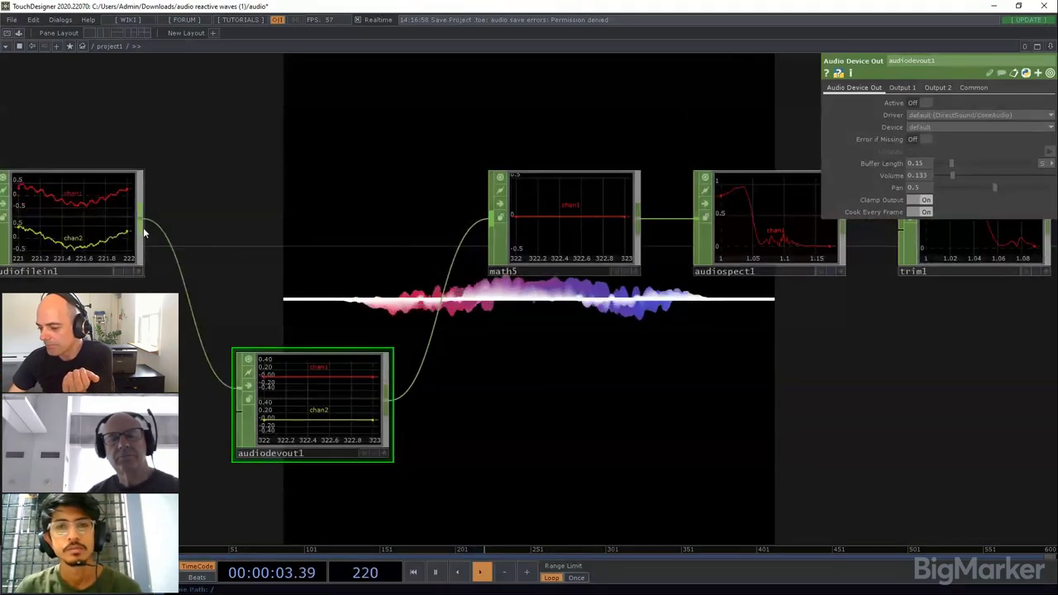
pyautogui.moveTo(142, 222); pyautogui.dragTo(436, 331)
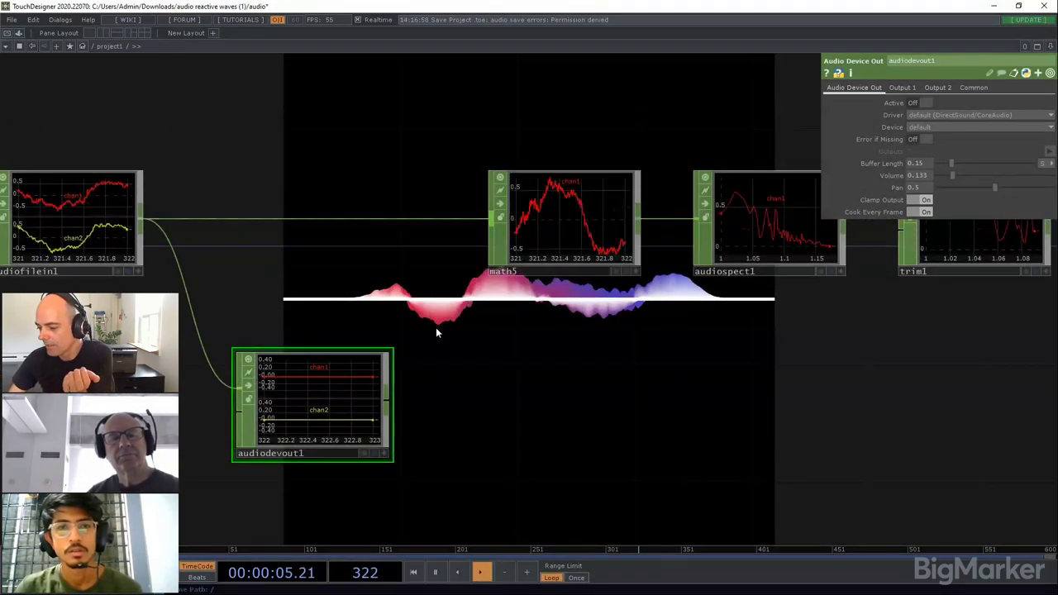
# Step: Examine math5's Channel Pre OP and Combine Channels settings and its signal through audiospect1 and trim1
pyautogui.moveTo(617, 415); pyautogui.dragTo(423, 392)
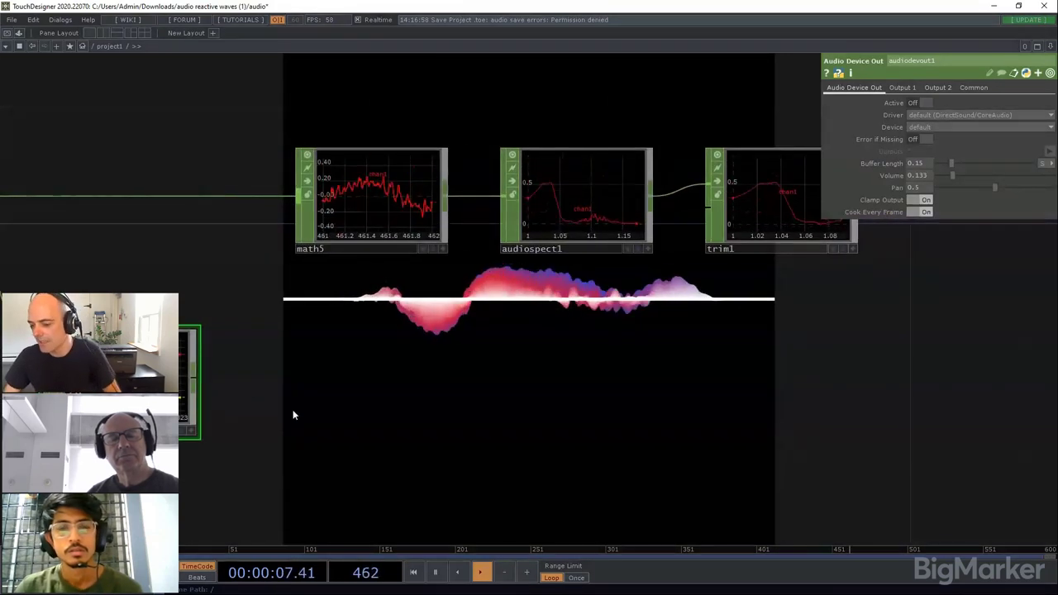
pyautogui.moveTo(308, 394); pyautogui.dragTo(285, 396)
pyautogui.moveTo(619, 333); pyautogui.dragTo(458, 349)
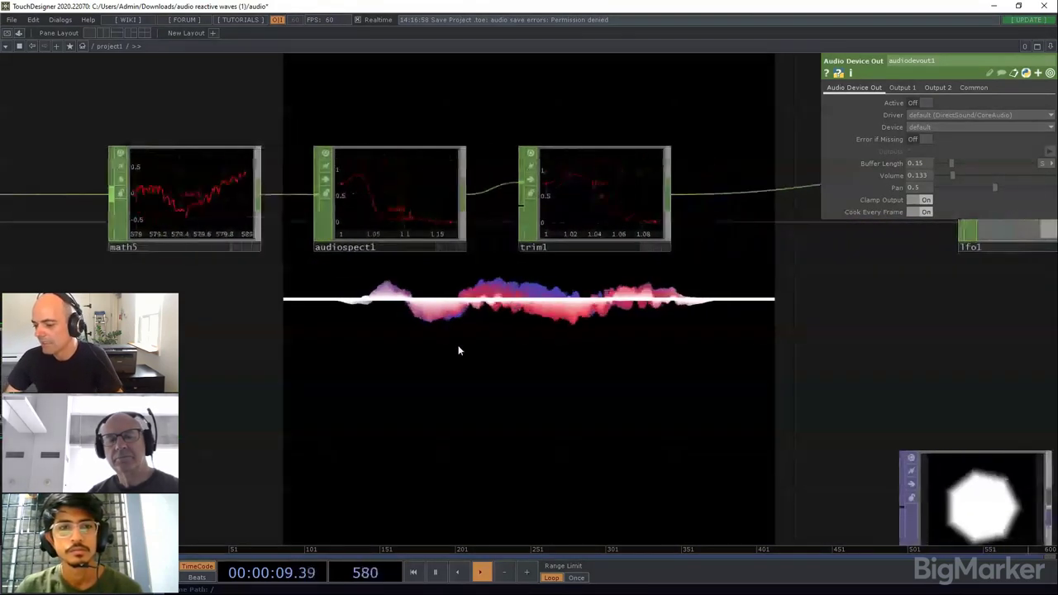
pyautogui.click(141, 176)
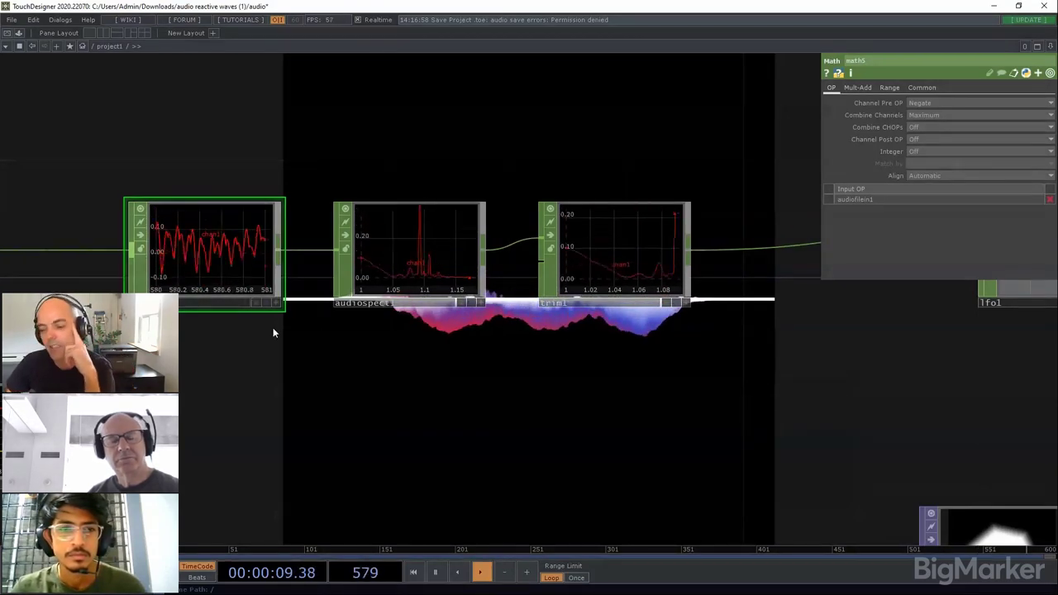
pyautogui.scroll(-2, 216, 350)
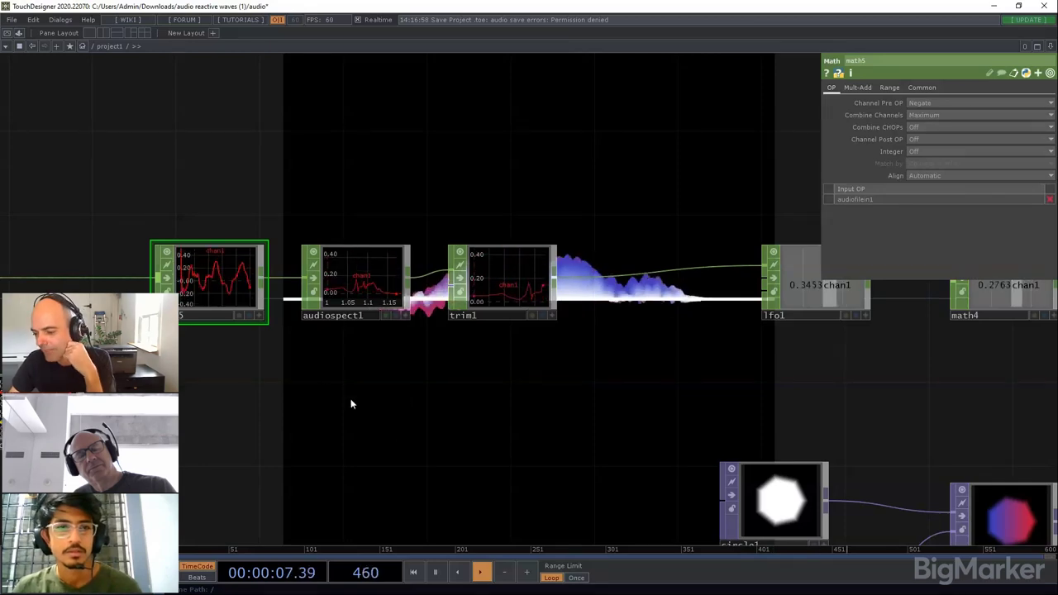
pyautogui.moveTo(322, 383); pyautogui.dragTo(344, 390)
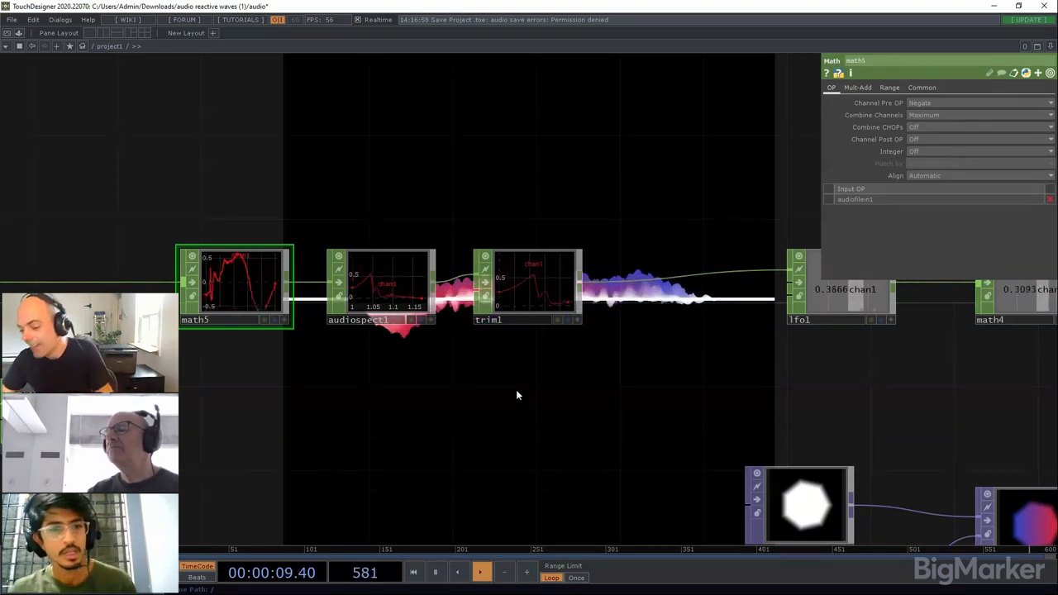
pyautogui.moveTo(516, 400); pyautogui.dragTo(562, 385)
pyautogui.moveTo(376, 217); pyautogui.dragTo(391, 231)
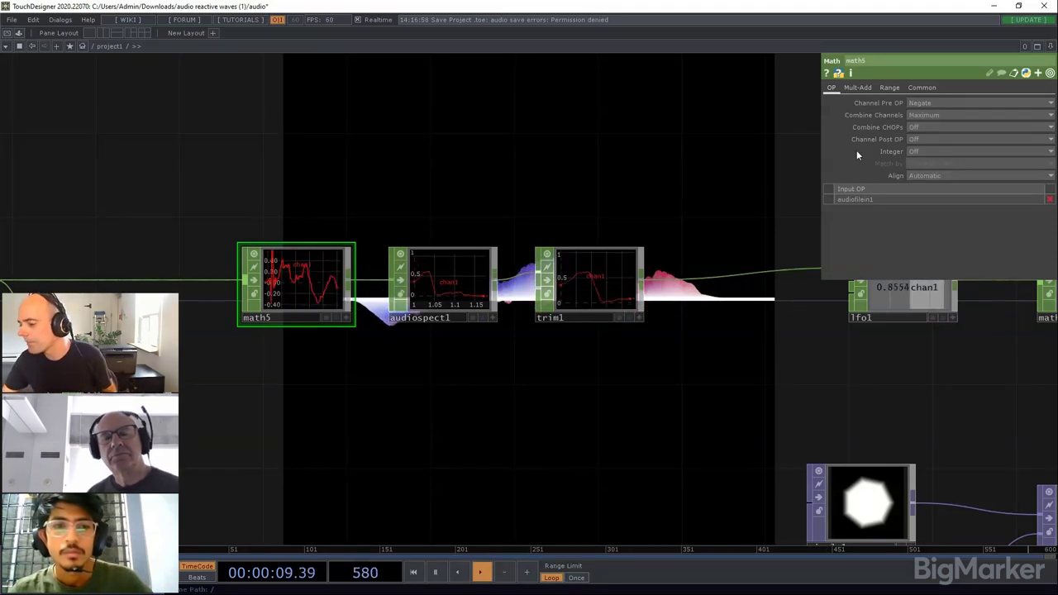
# Step: Compare math5's full parameter list with the view limited to its non-default parameters
pyautogui.click(1050, 74)
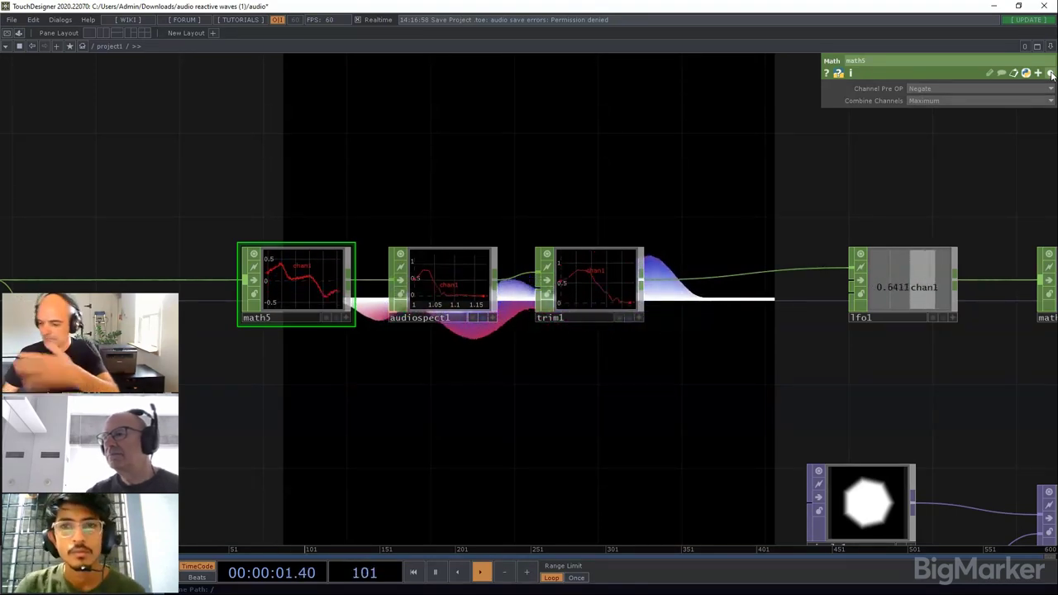
pyautogui.click(1050, 73)
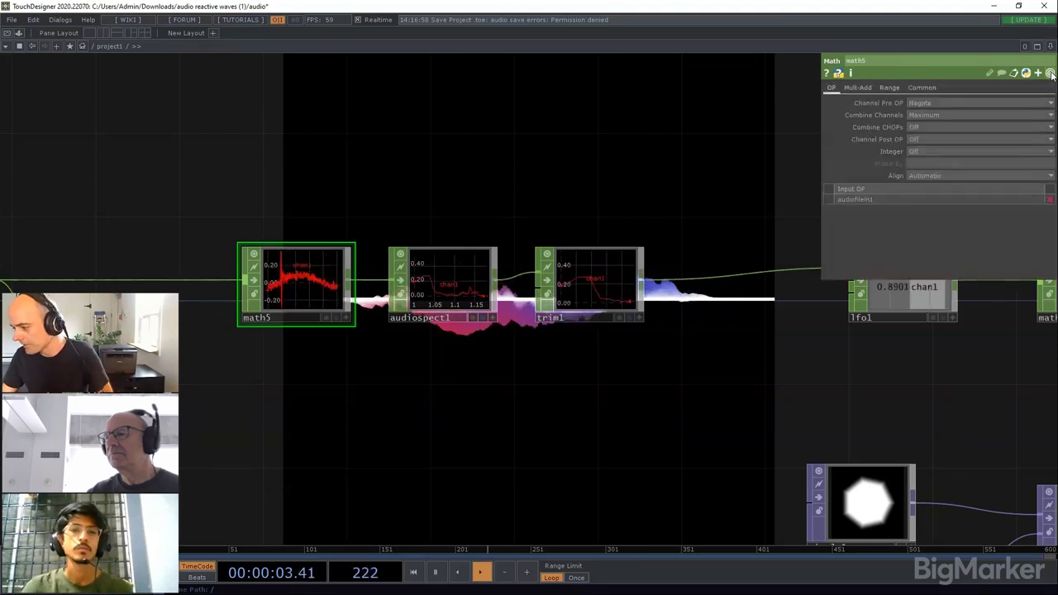
pyautogui.click(1051, 74)
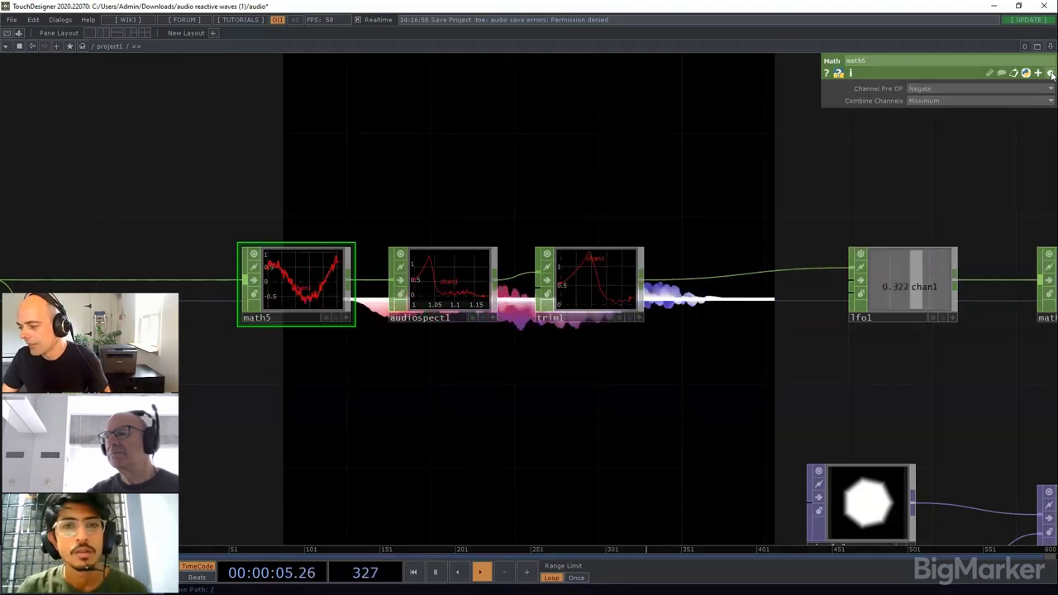
pyautogui.click(1050, 73)
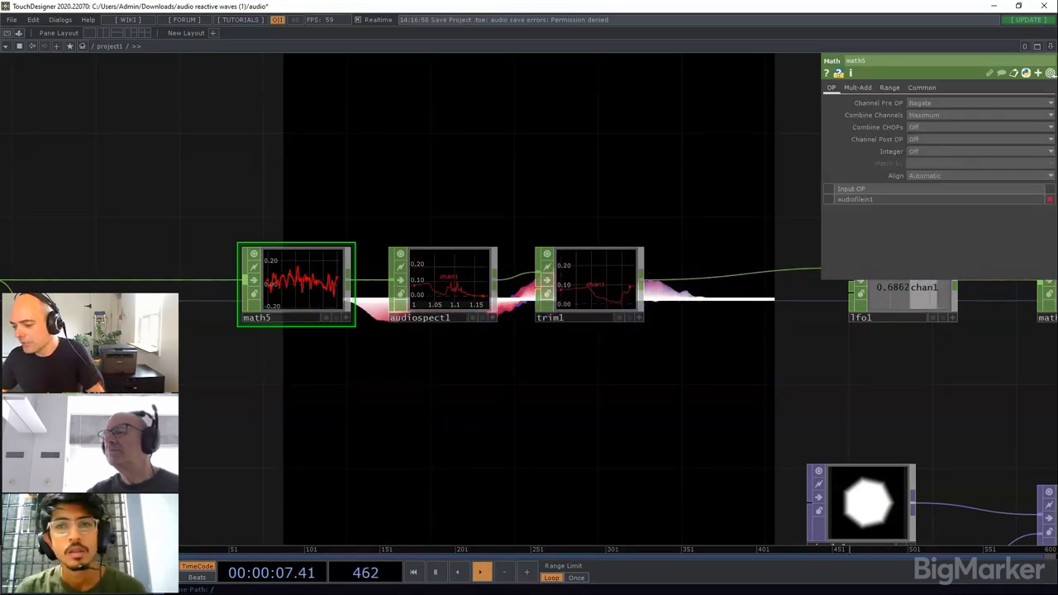
# Step: Move audiospect1 above the line between math5 and trim1 and examine its spectrum graph and parameters
pyautogui.moveTo(469, 418); pyautogui.dragTo(419, 395)
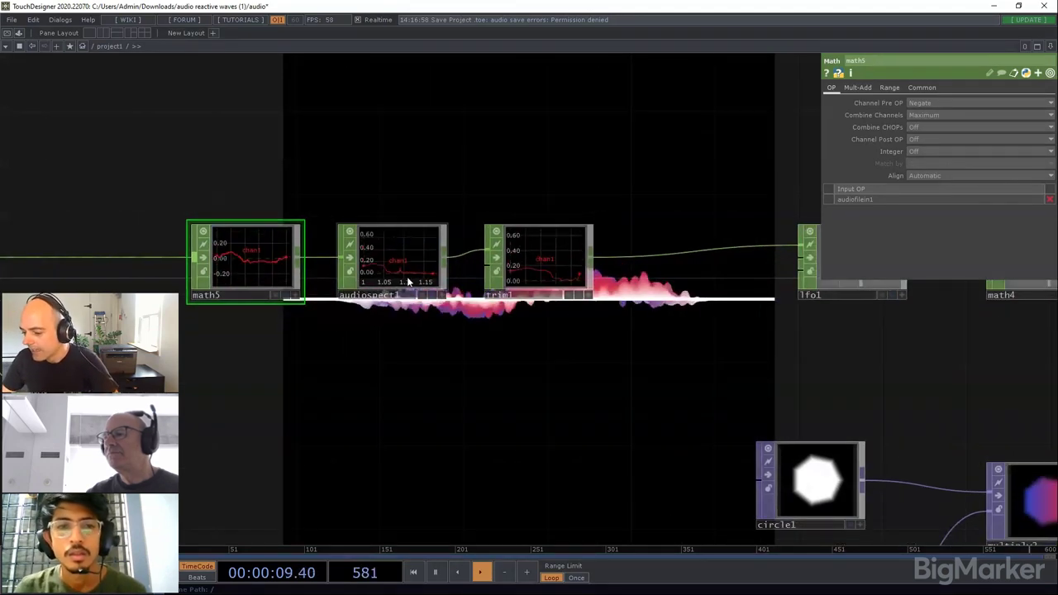
pyautogui.click(407, 281)
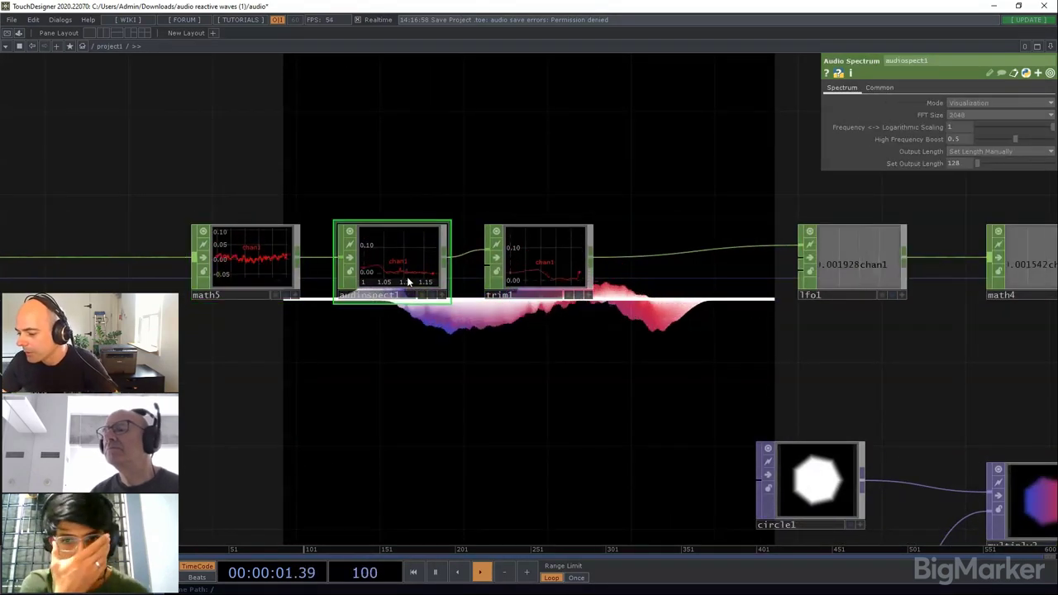
pyautogui.moveTo(415, 357); pyautogui.dragTo(388, 160)
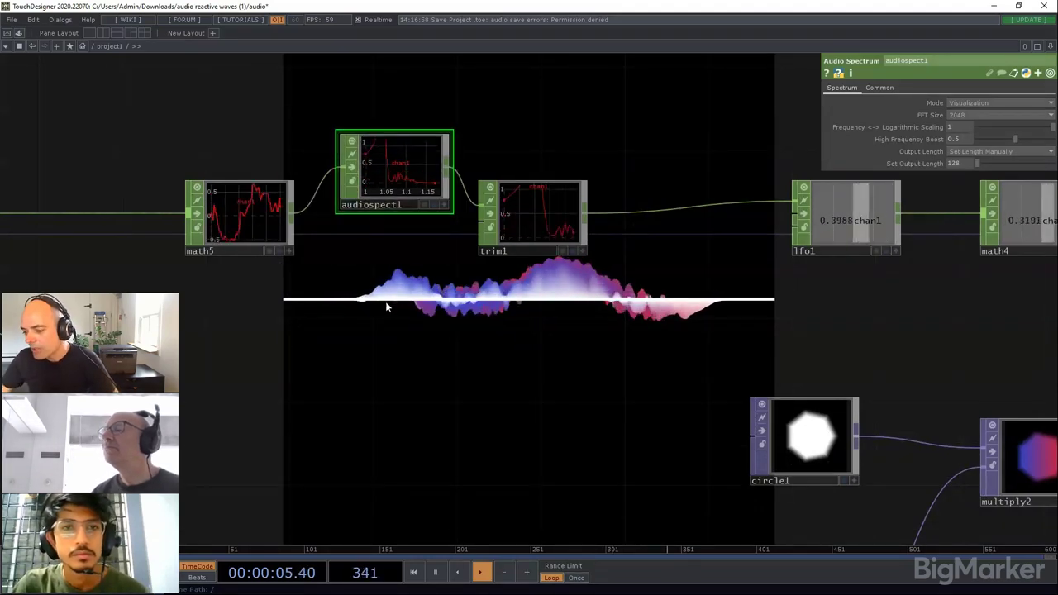
pyautogui.scroll(3, 396, 168)
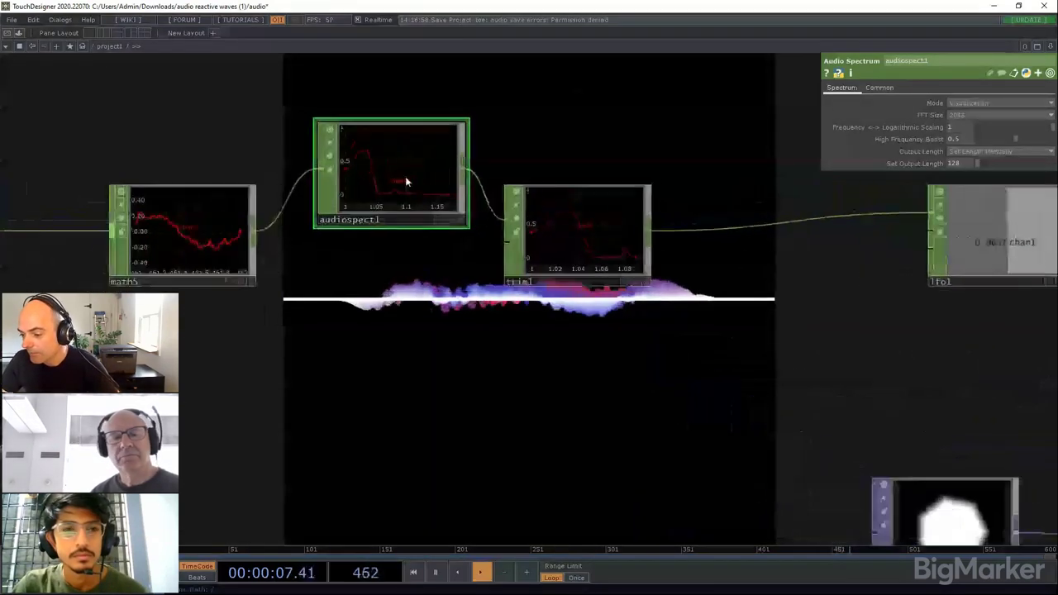
pyautogui.scroll(-6, 402, 180)
pyautogui.scroll(2, 387, 226)
pyautogui.scroll(2, 386, 225)
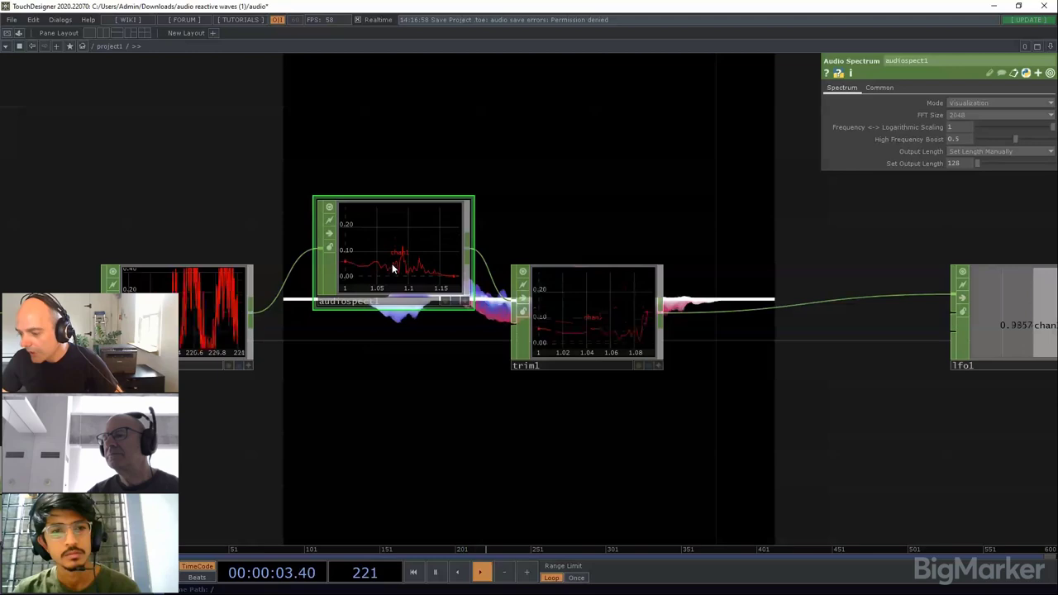
pyautogui.moveTo(392, 260); pyautogui.dragTo(406, 212)
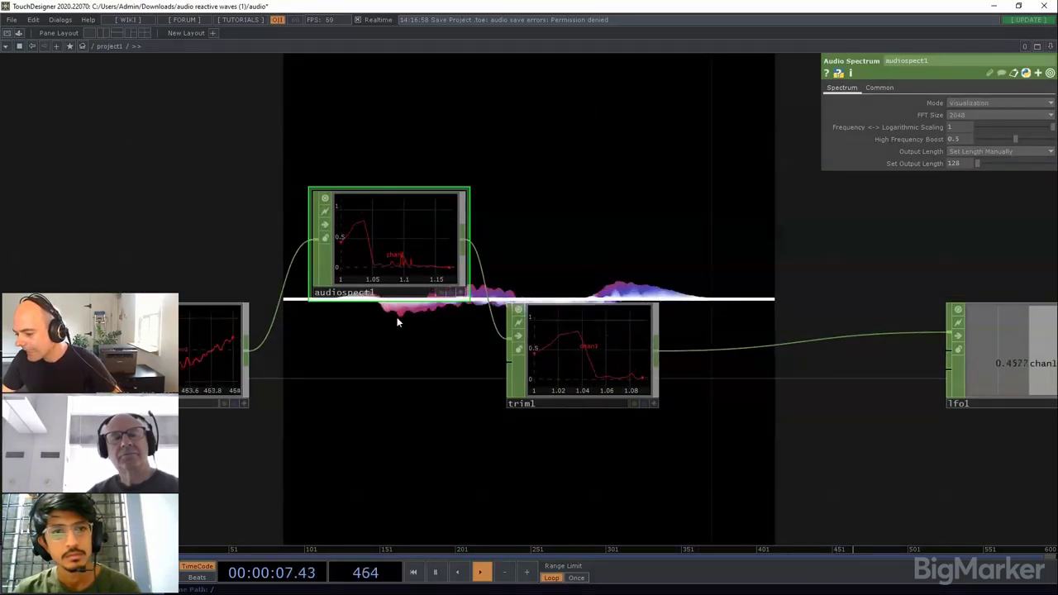
pyautogui.rightClick(245, 360)
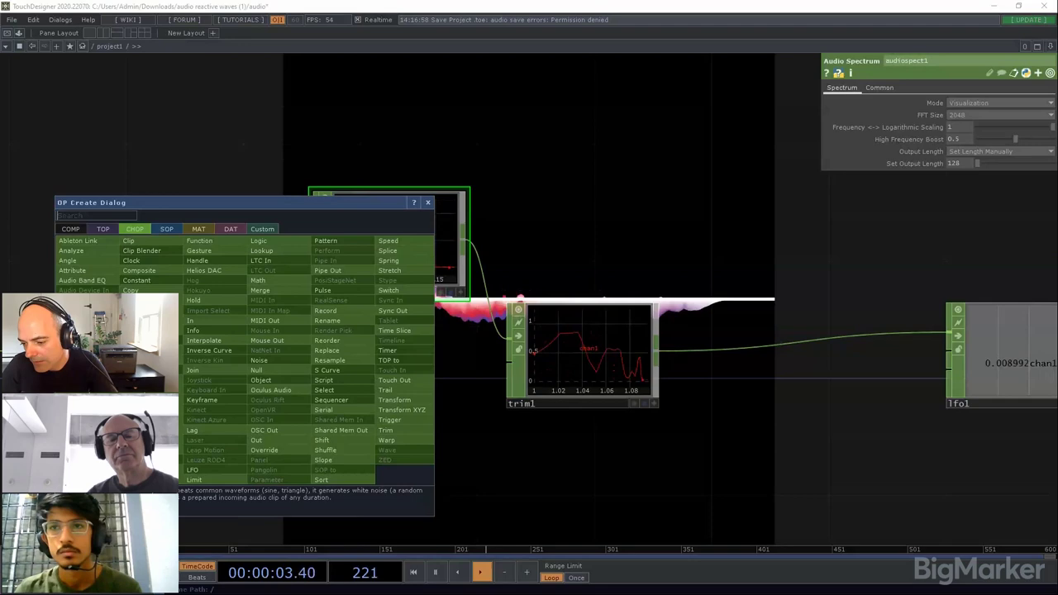
pyautogui.click(87, 369)
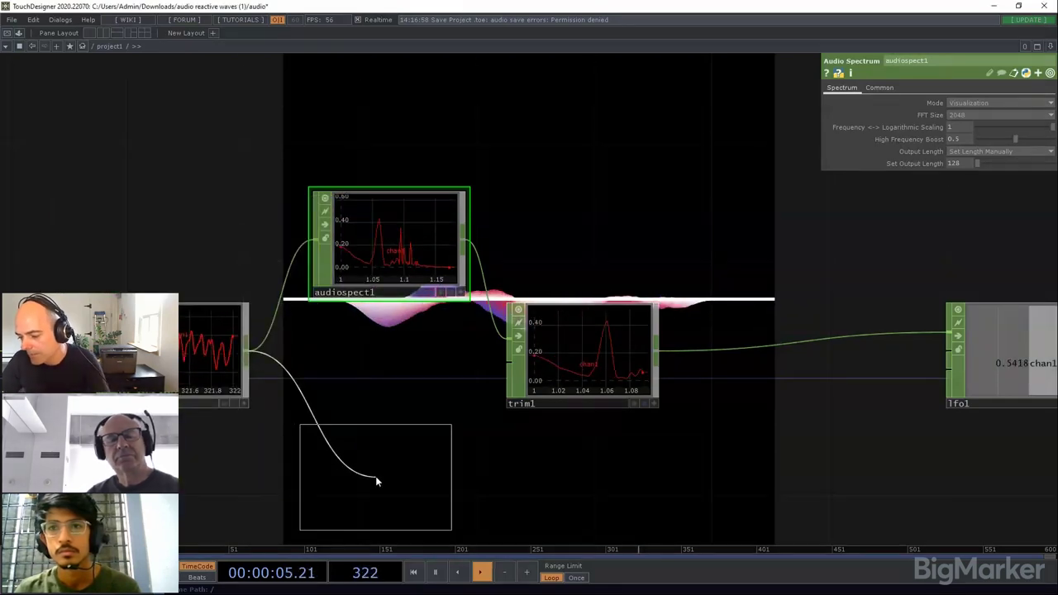
pyautogui.click(375, 476)
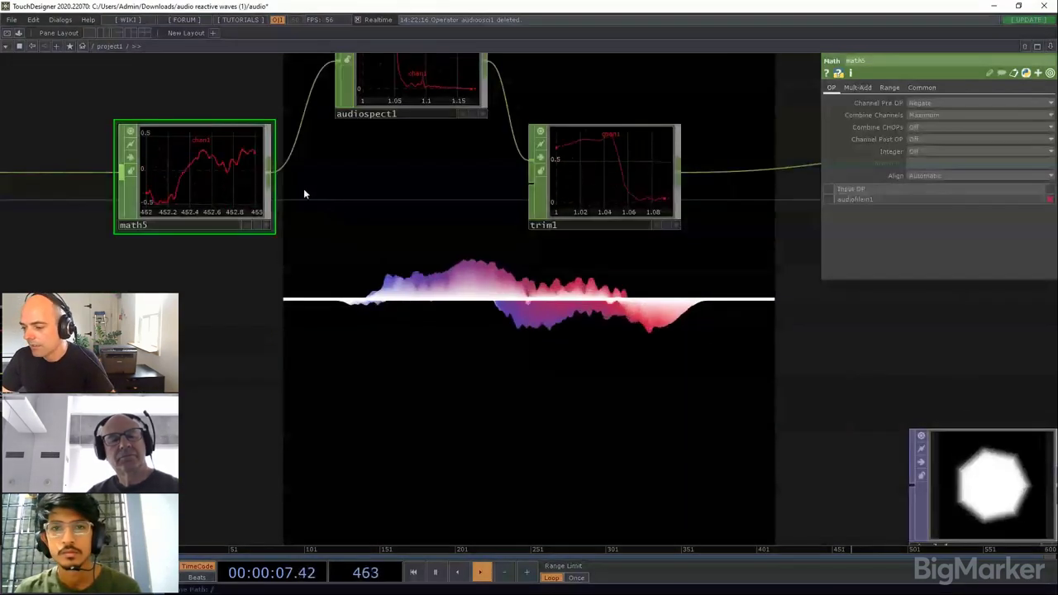
# Step: Branch a second Audio Spectrum CHOP from math5's output, place it below audiospect1, and examine its graph
pyautogui.rightClick(270, 176)
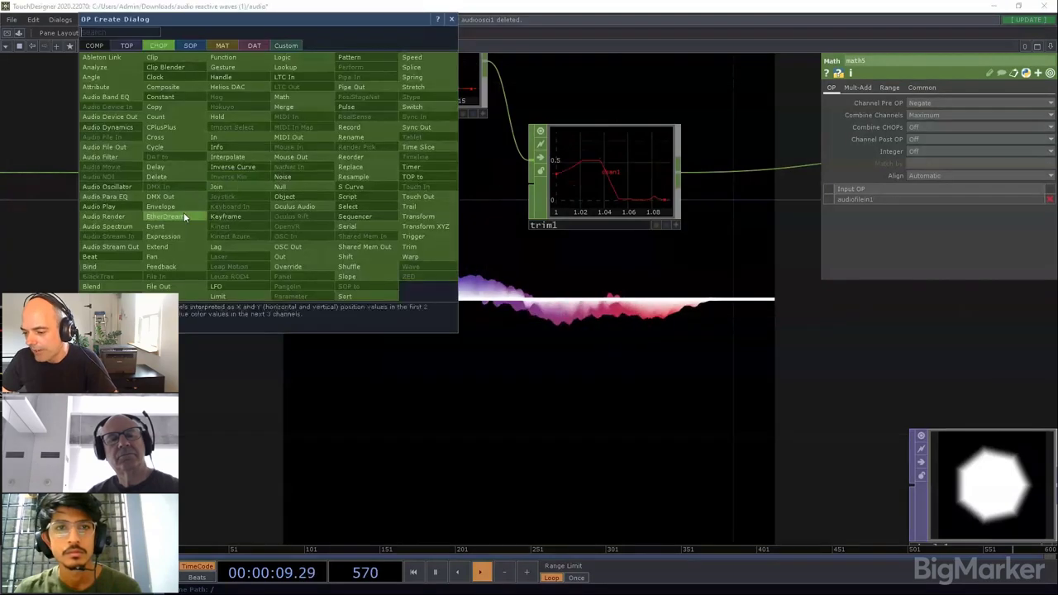
pyautogui.click(115, 223)
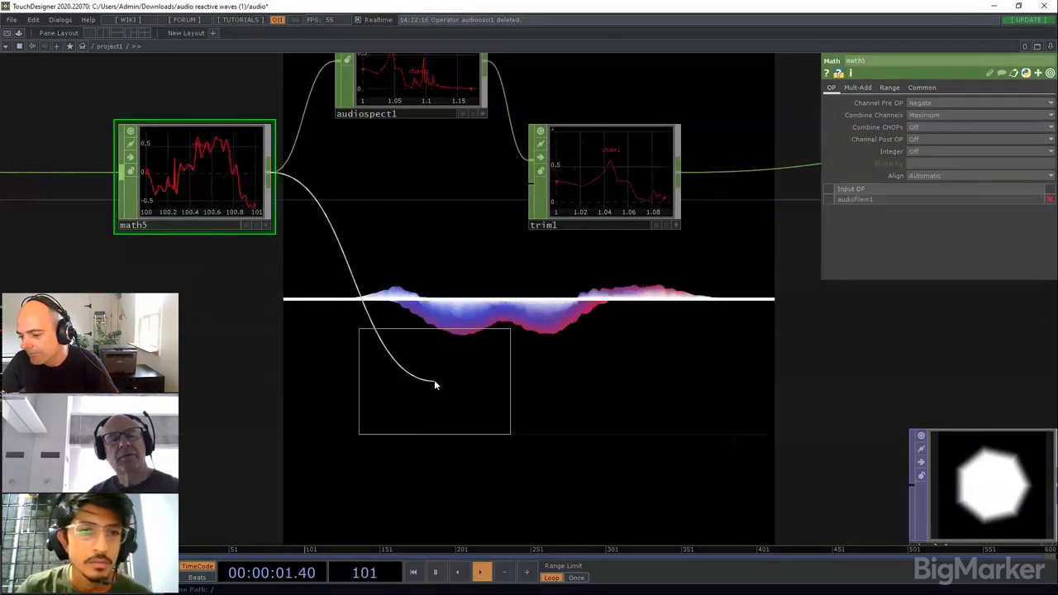
pyautogui.click(430, 372)
pyautogui.scroll(5, 442, 407)
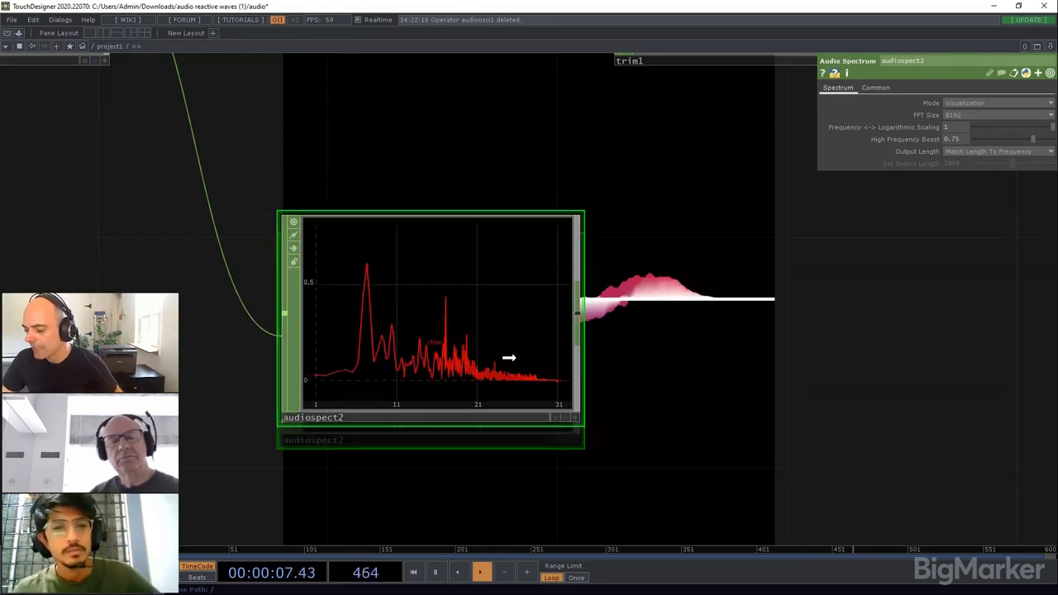
pyautogui.moveTo(519, 399); pyautogui.dragTo(519, 311)
pyautogui.scroll(-2, 517, 306)
pyautogui.scroll(-2, 463, 310)
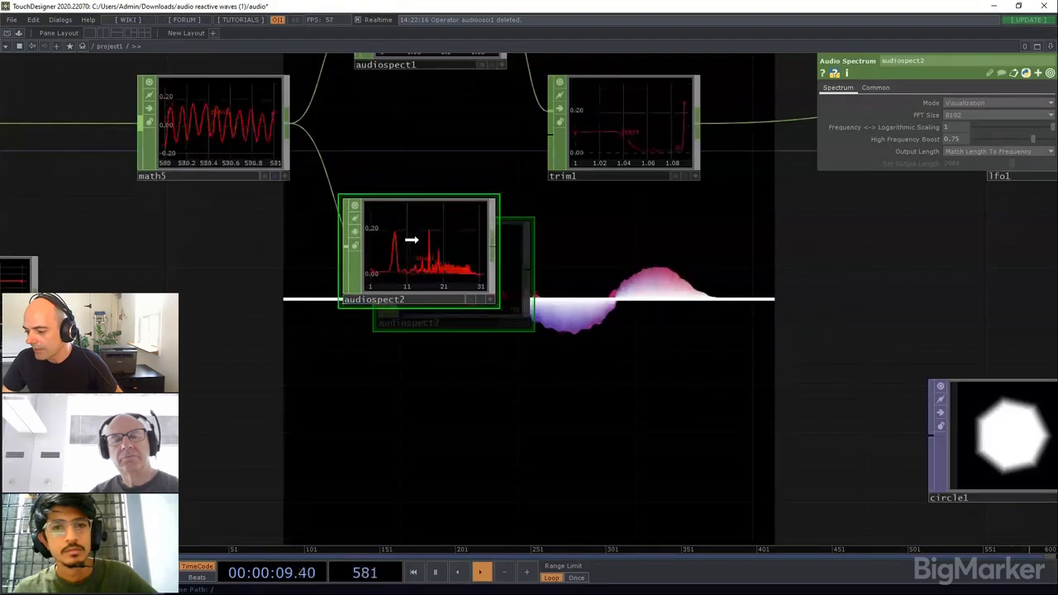
pyautogui.moveTo(425, 321); pyautogui.dragTo(422, 411)
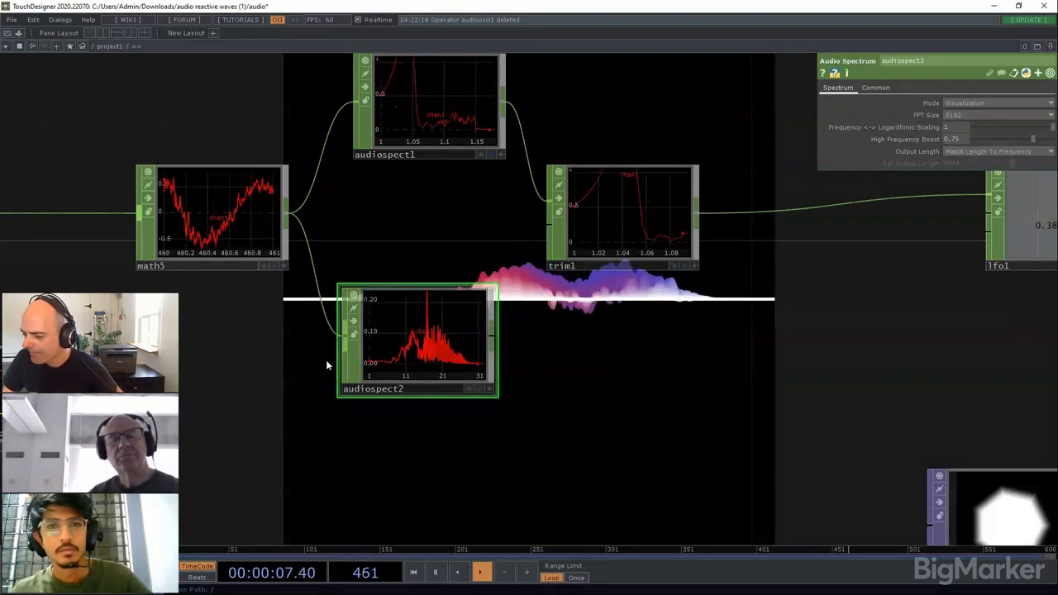
# Step: Set the new Audio Spectrum's Frequency <-> Logarithmic Scaling to 0 and inspect the resulting spectrum and node info
pyautogui.scroll(5, 380, 359)
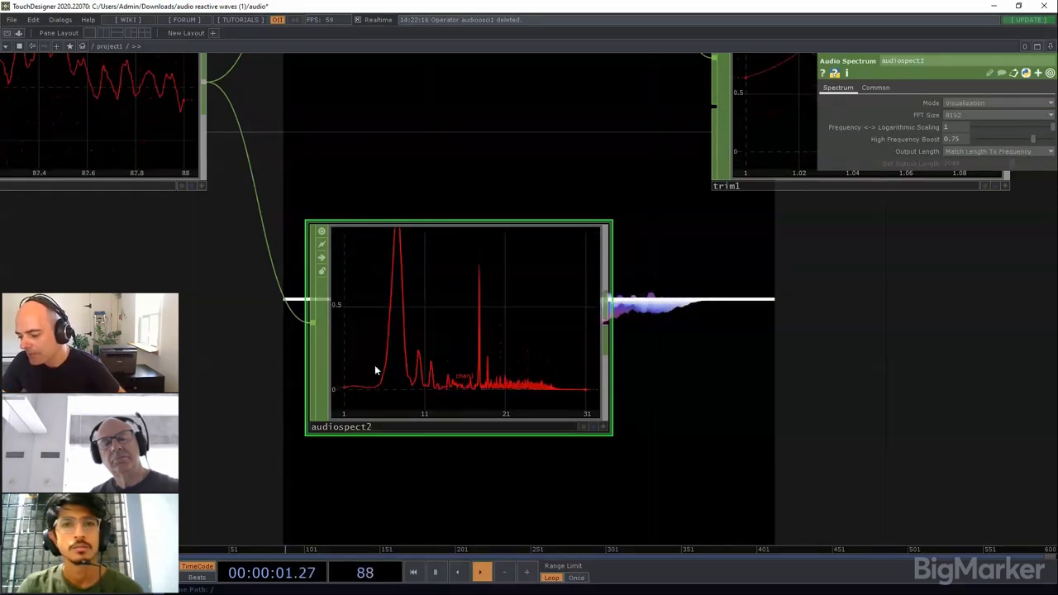
pyautogui.moveTo(1047, 128); pyautogui.dragTo(938, 139)
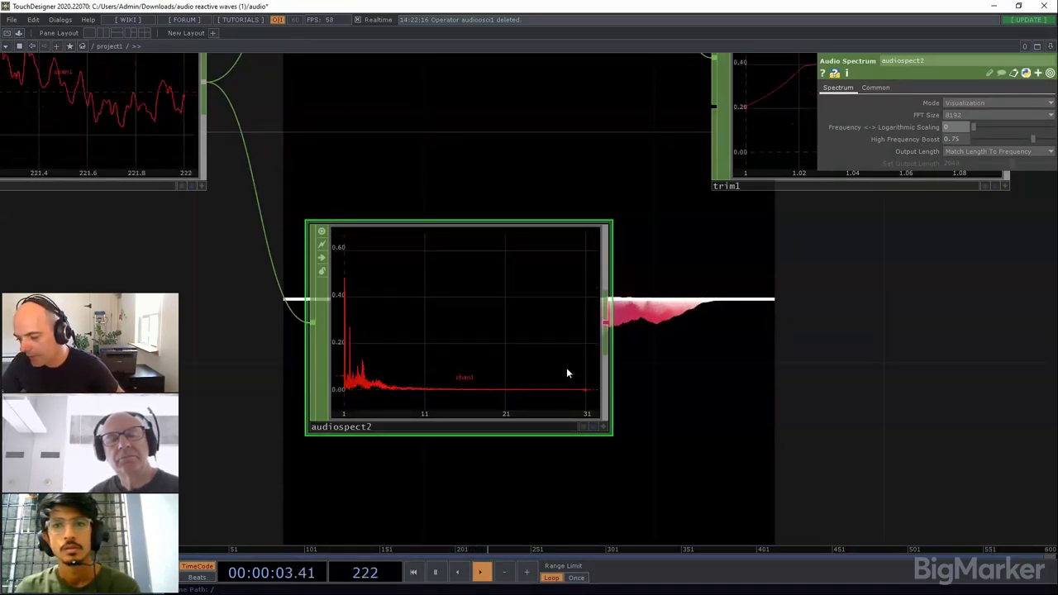
pyautogui.middleClick(545, 323)
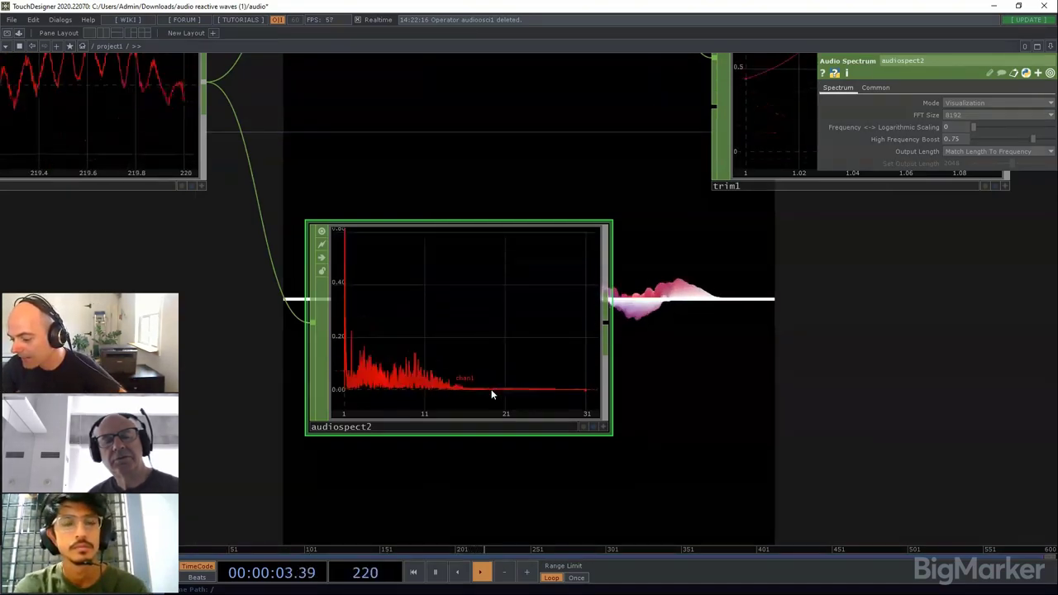
# Step: Move trim1 up beside audiospect1, above the line of the lfo1 and math4 nodes
pyautogui.scroll(-2, 486, 388)
pyautogui.scroll(-5, 482, 382)
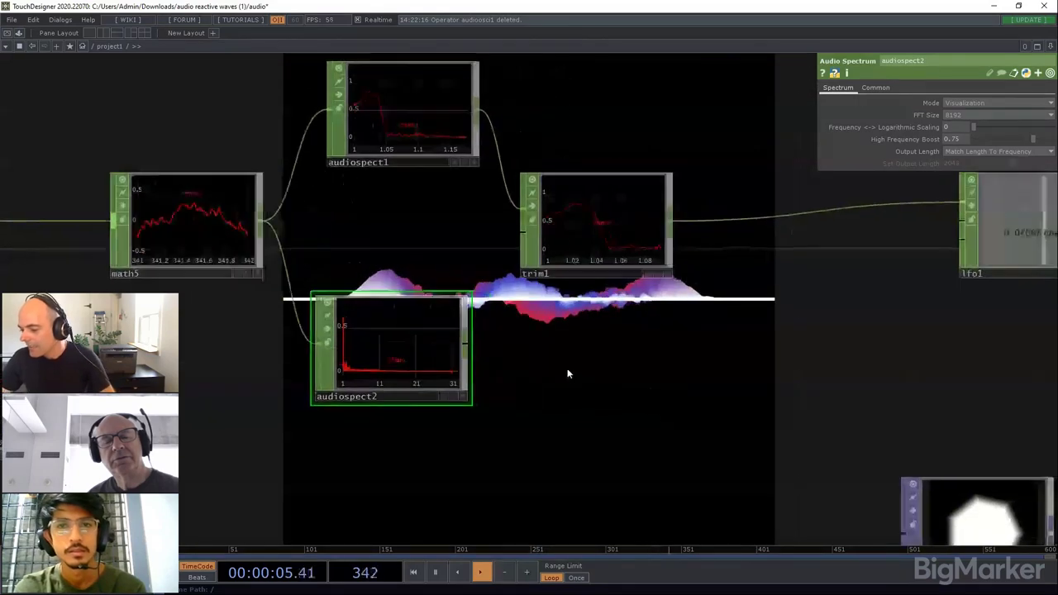
pyautogui.scroll(-5, 755, 344)
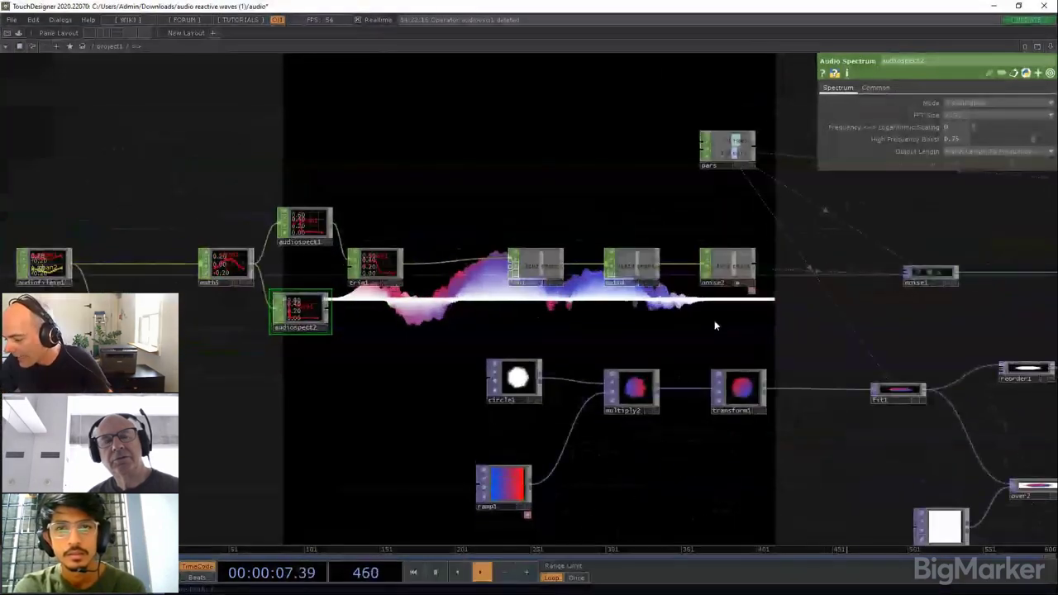
pyautogui.scroll(3, 576, 310)
pyautogui.scroll(-4, 501, 351)
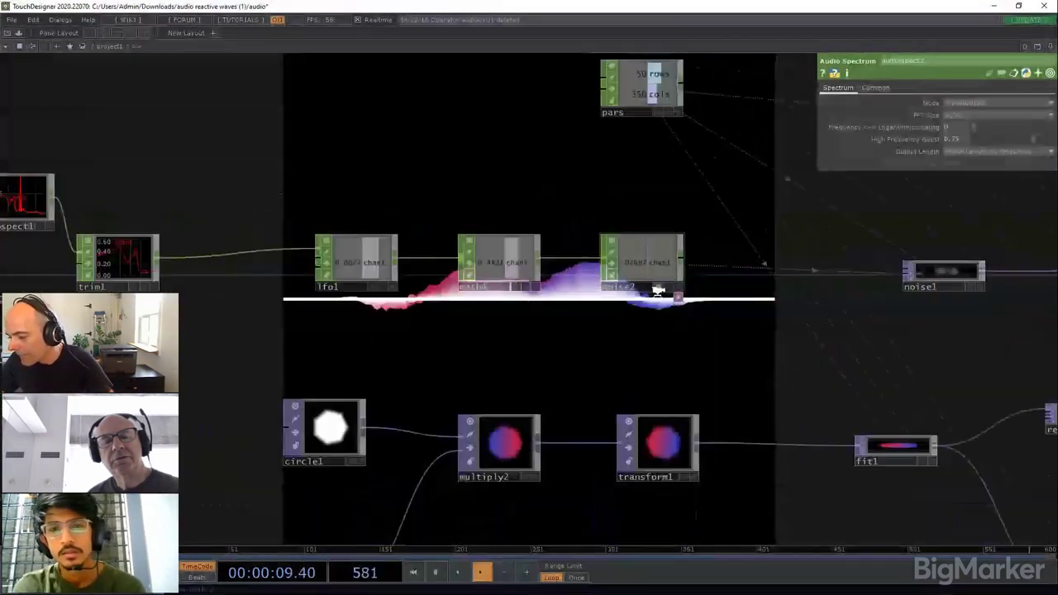
pyautogui.scroll(4, 418, 328)
pyautogui.moveTo(418, 324); pyautogui.dragTo(486, 339)
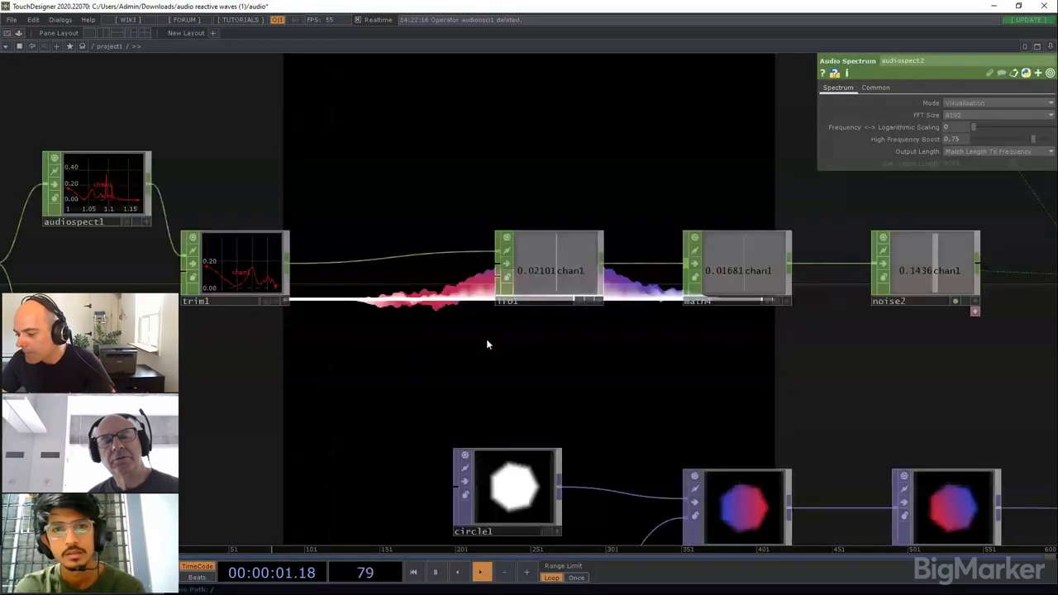
pyautogui.moveTo(248, 263); pyautogui.dragTo(275, 198)
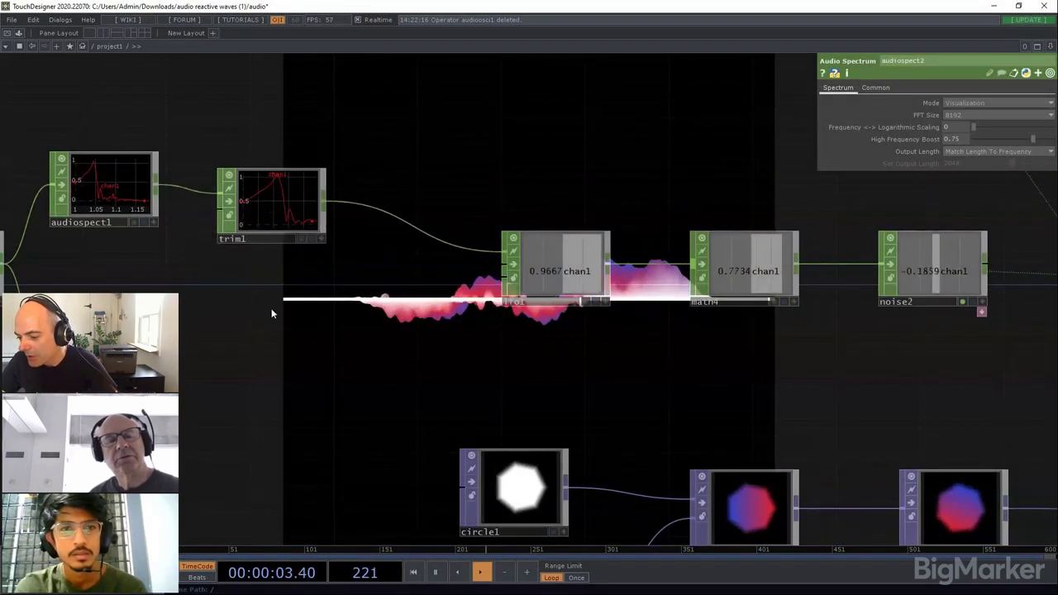
pyautogui.moveTo(272, 311); pyautogui.dragTo(313, 313)
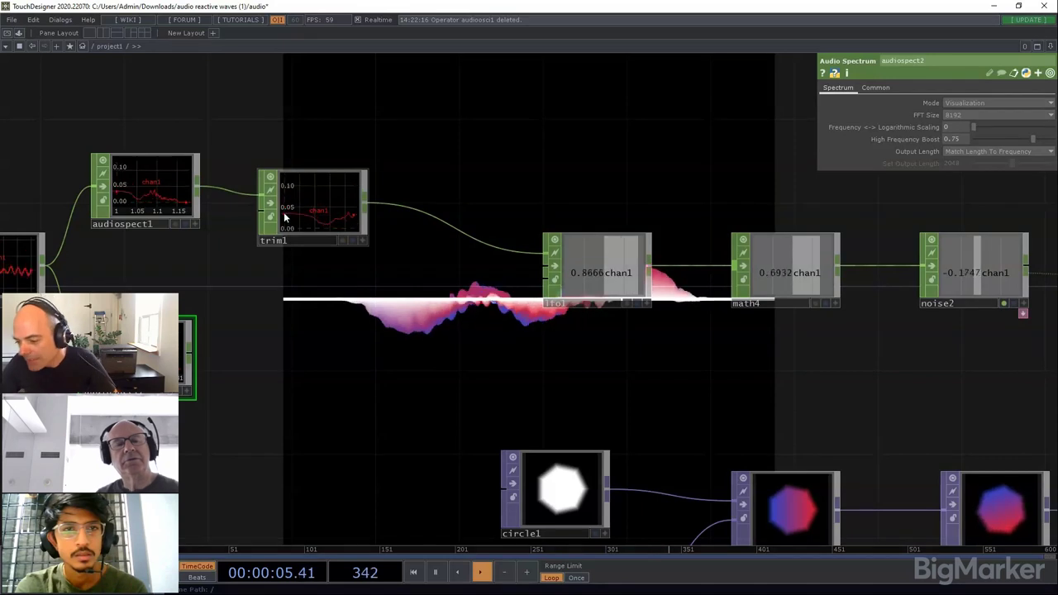
# Step: Examine the parameters of audiospect1 and trim1, and inspect trim1's sample range in its node info
pyautogui.click(157, 165)
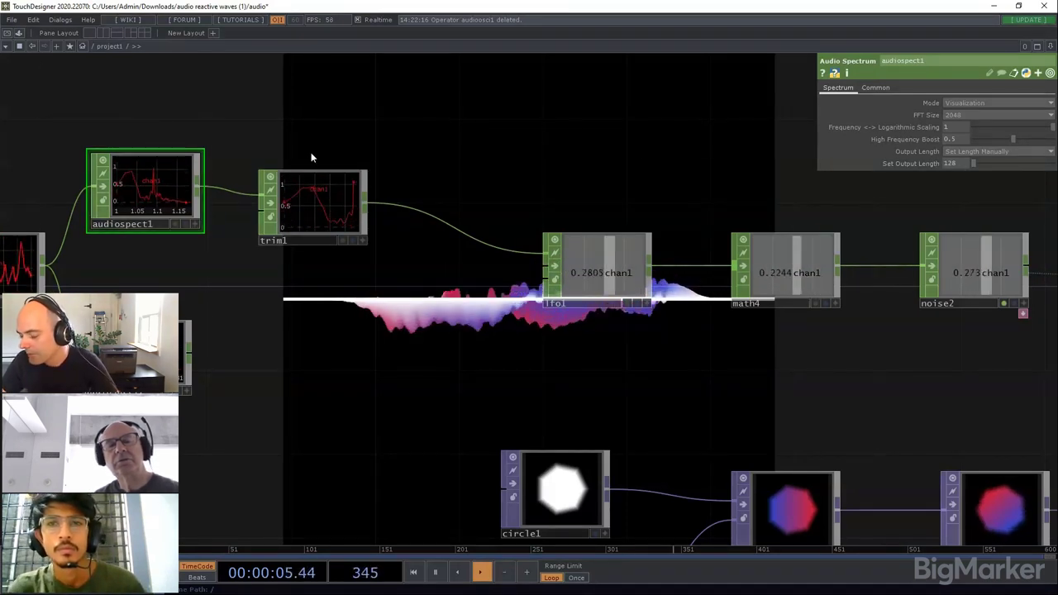
pyautogui.click(314, 195)
pyautogui.scroll(2, 322, 193)
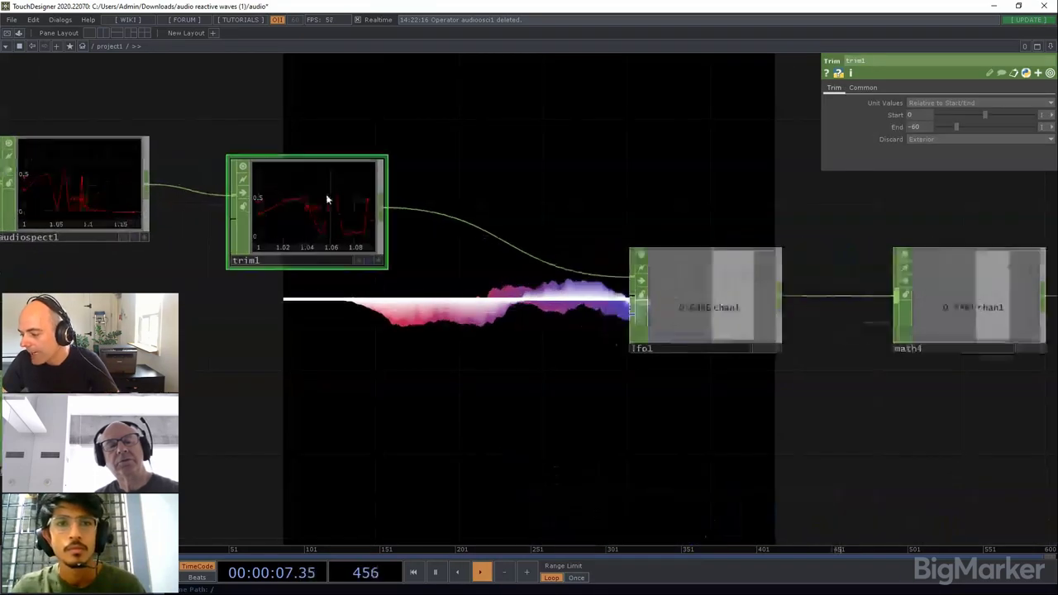
pyautogui.middleClick(325, 193)
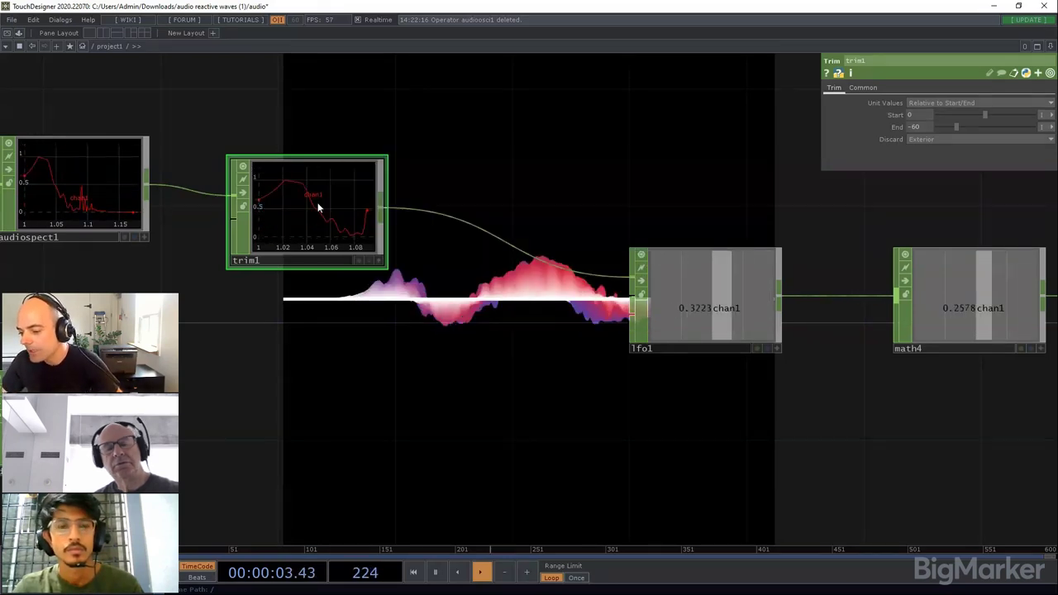
pyautogui.middleClick(316, 208)
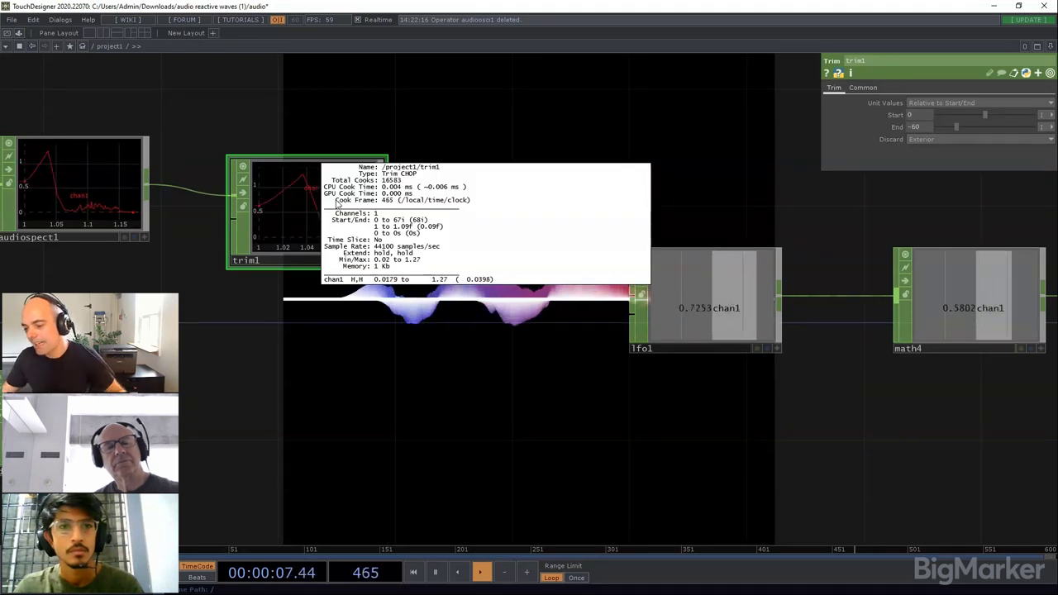
pyautogui.middleClick(292, 211)
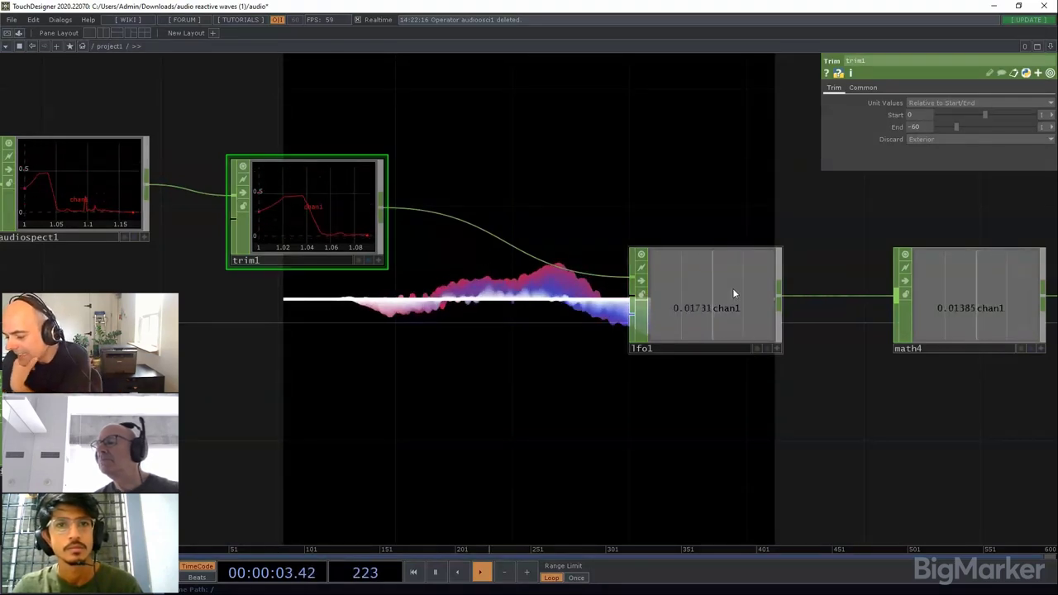
# Step: Move lfo1 up level with trim1 and examine its Octave Control input and LFO parameters
pyautogui.moveTo(678, 288); pyautogui.dragTo(609, 199)
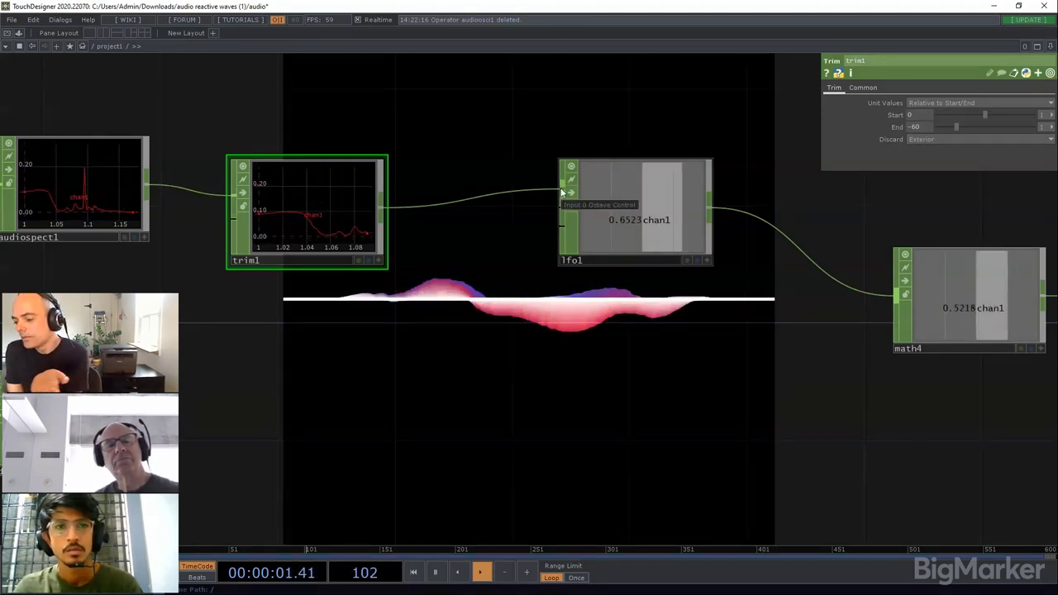
pyautogui.click(614, 192)
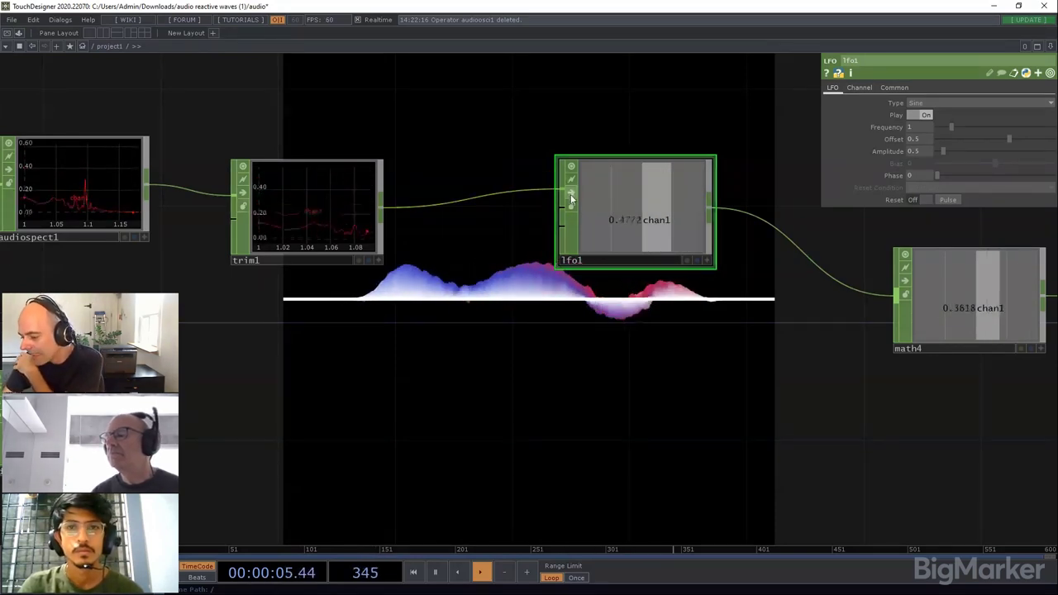
pyautogui.moveTo(661, 322); pyautogui.dragTo(545, 292)
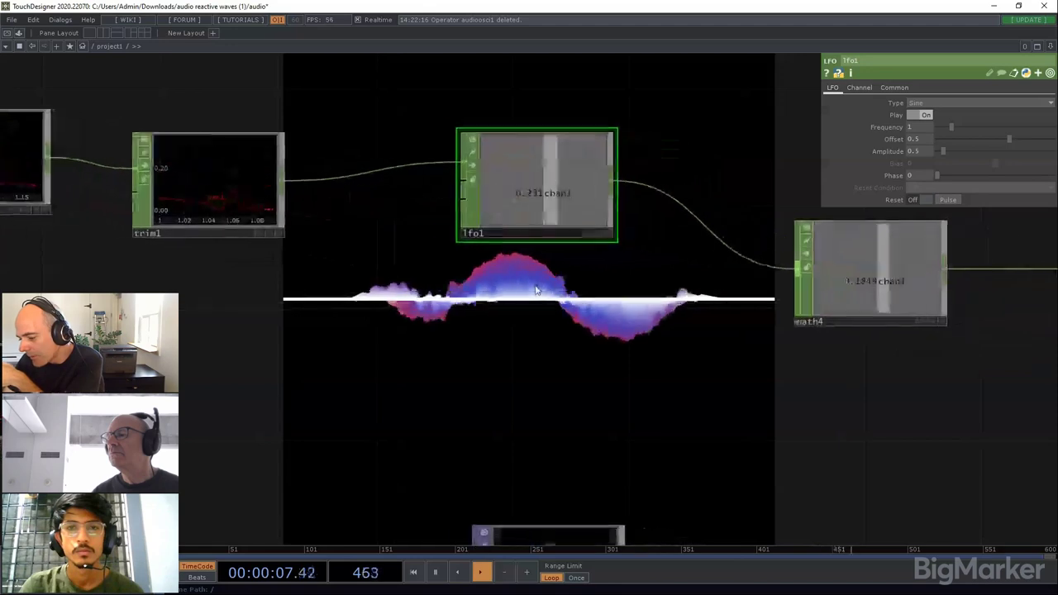
# Step: Try lfo1's Frequency at 1.95 and 0.65, and set it back to 1
pyautogui.scroll(-2, 536, 289)
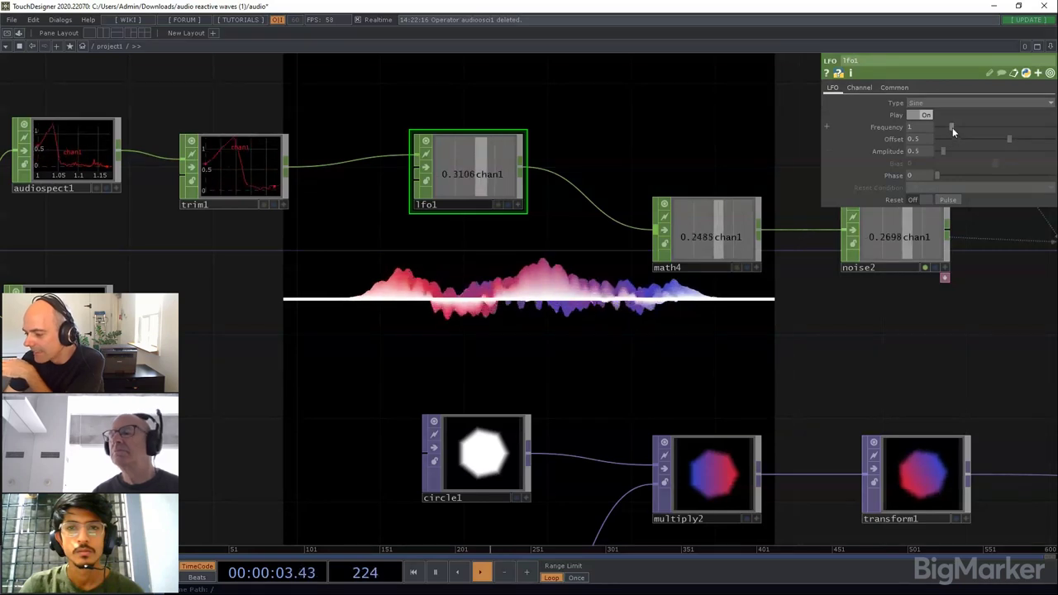
pyautogui.moveTo(951, 126)
pyautogui.mouseDown()
pyautogui.moveTo(941, 127)
pyautogui.moveTo(979, 129)
pyautogui.moveTo(965, 130)
pyautogui.mouseUp()
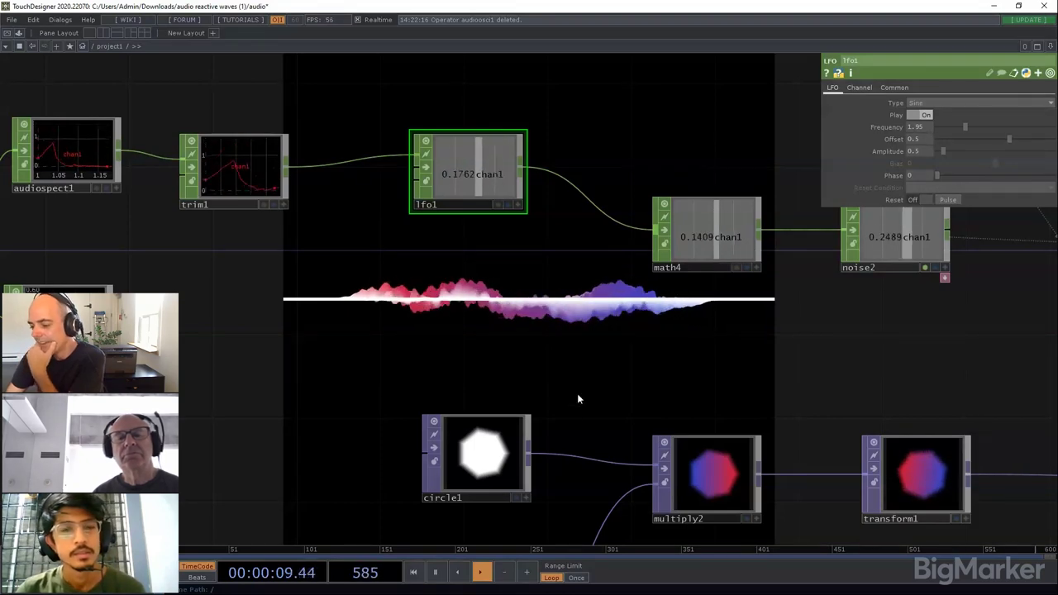
pyautogui.scroll(-5, 577, 400)
pyautogui.scroll(4, 477, 370)
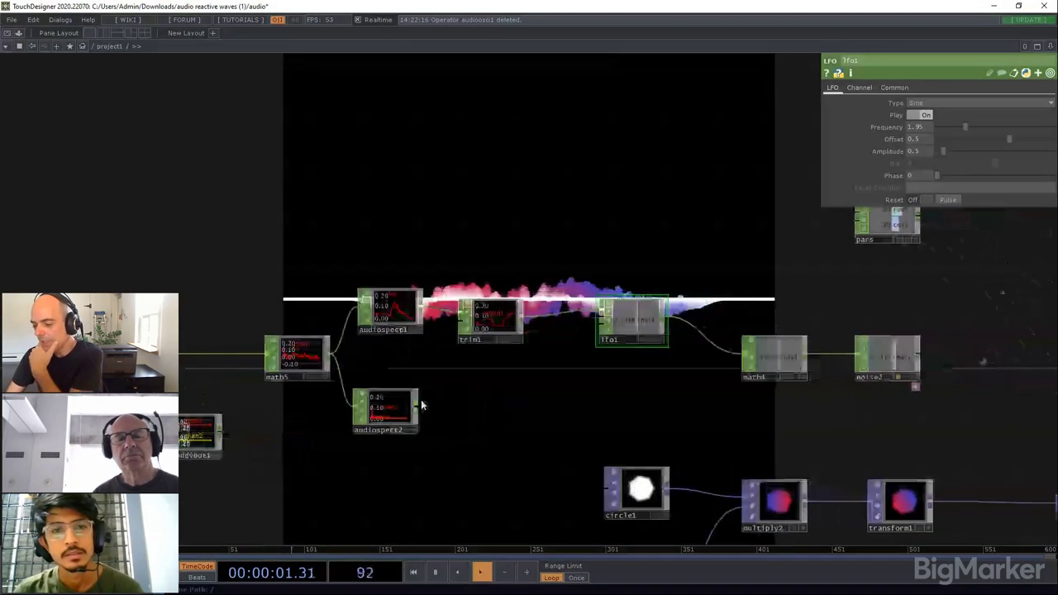
pyautogui.moveTo(421, 405); pyautogui.dragTo(386, 406)
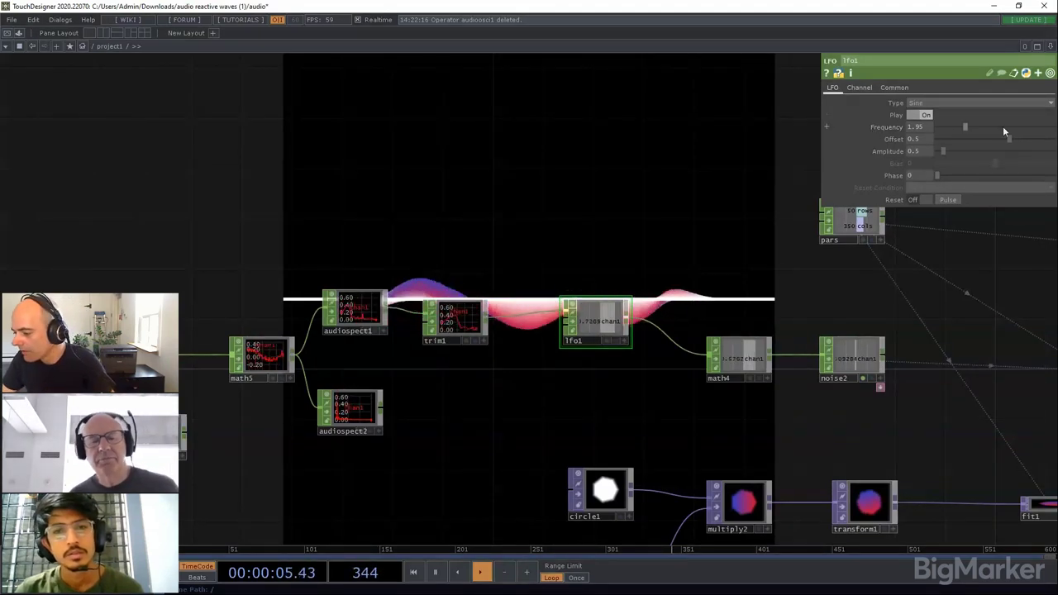
pyautogui.moveTo(964, 125); pyautogui.dragTo(929, 123)
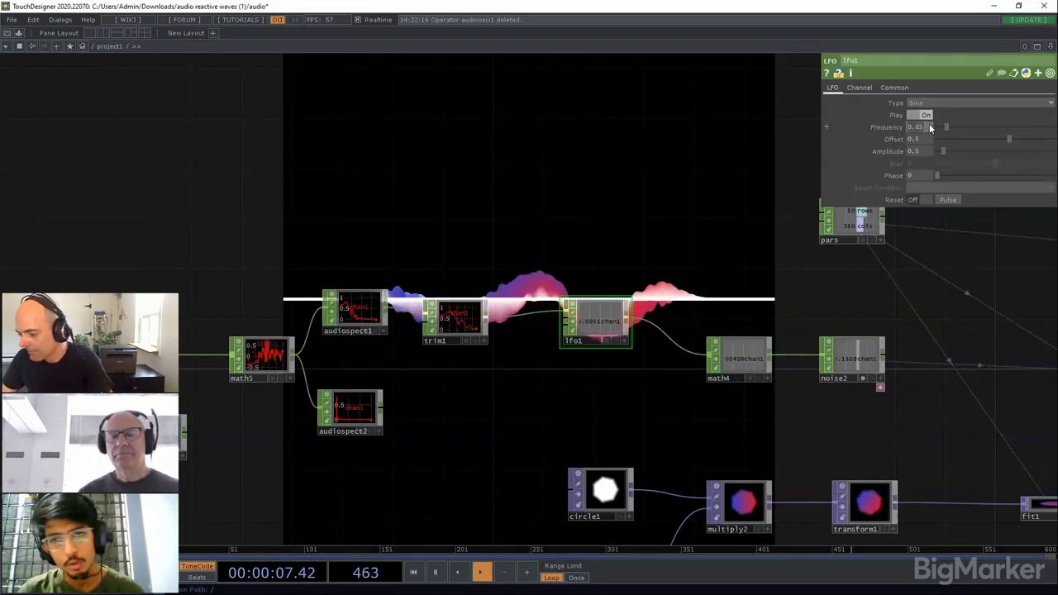
pyautogui.write('1')
pyautogui.press('Return')
# Step: Move lfo1 down between trim1 and math4, just above circle1
pyautogui.moveTo(612, 395); pyautogui.dragTo(449, 346)
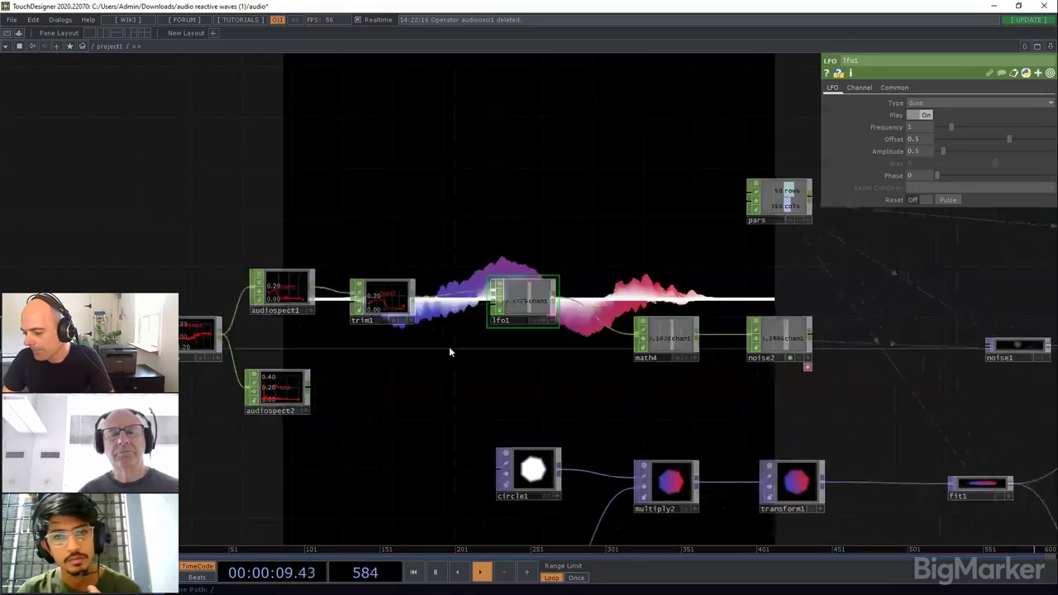
pyautogui.moveTo(441, 271); pyautogui.dragTo(435, 366)
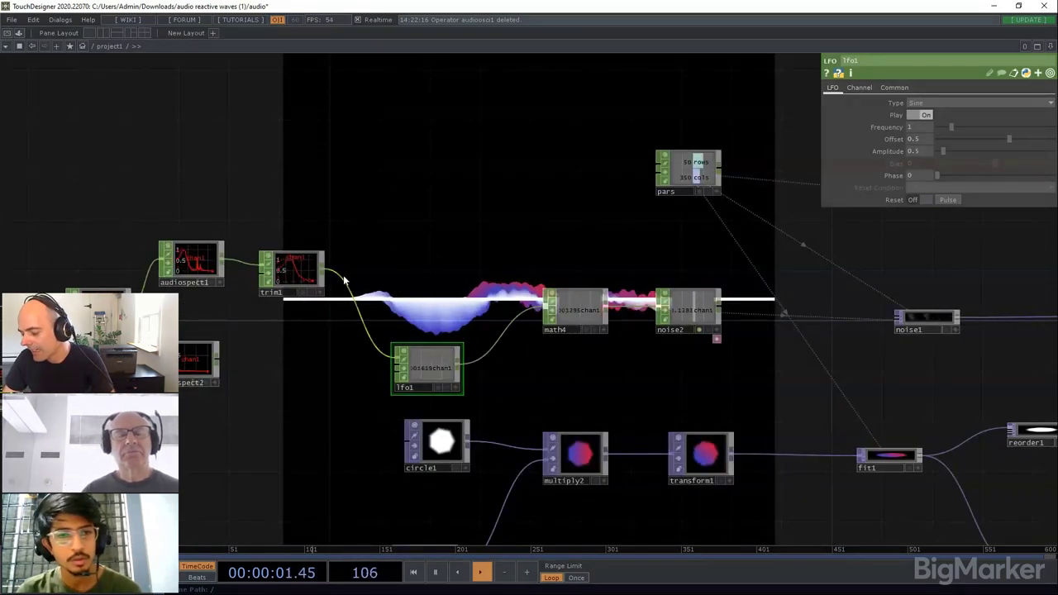
# Step: Select noise2 and examine its Noise parameters and its input from math4
pyautogui.scroll(5, 591, 330)
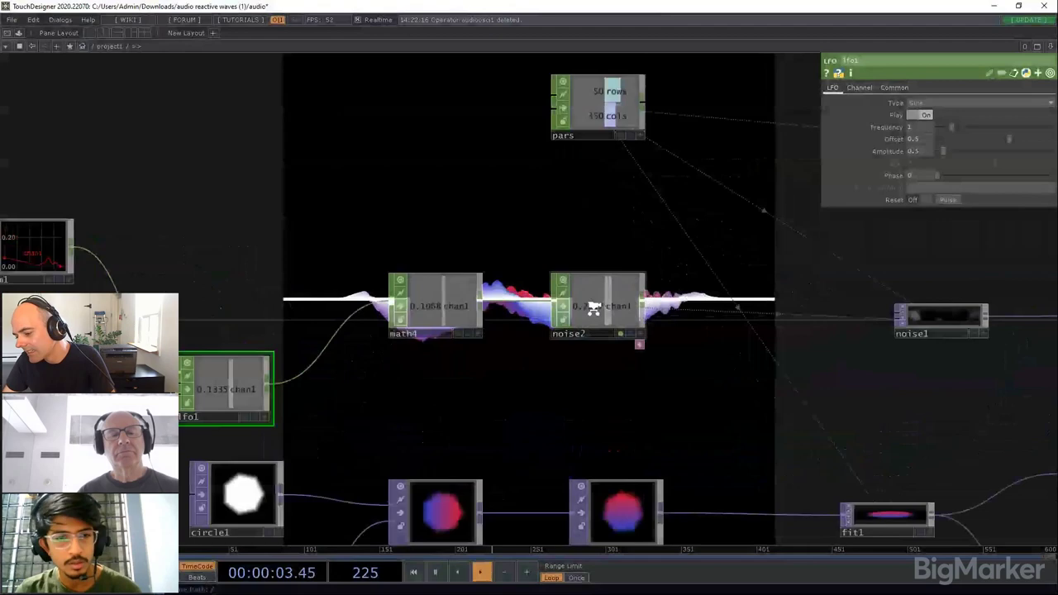
pyautogui.scroll(-3, 600, 307)
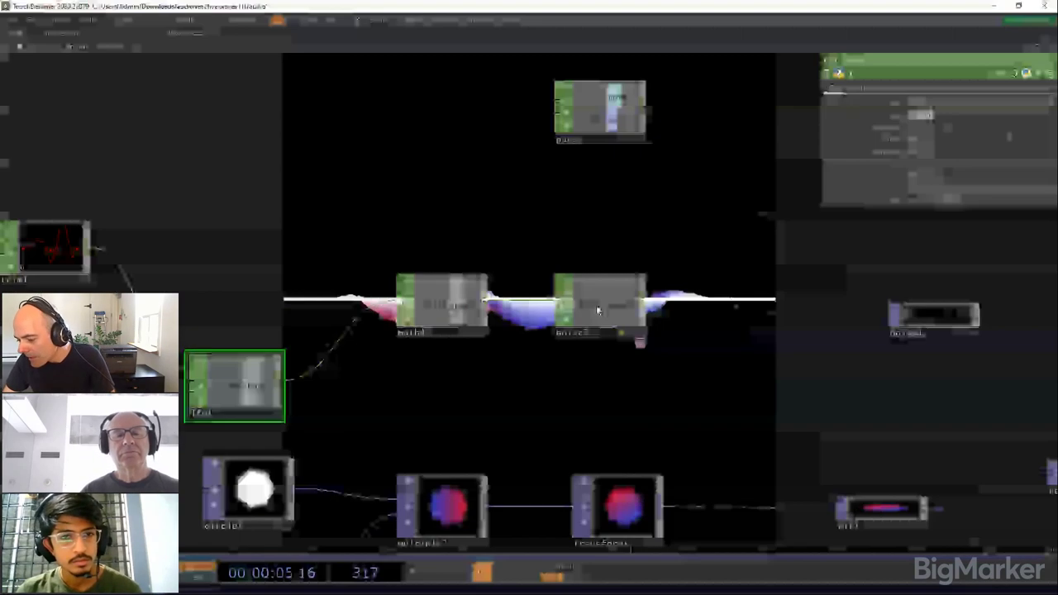
pyautogui.scroll(3, 596, 304)
pyautogui.click(638, 290)
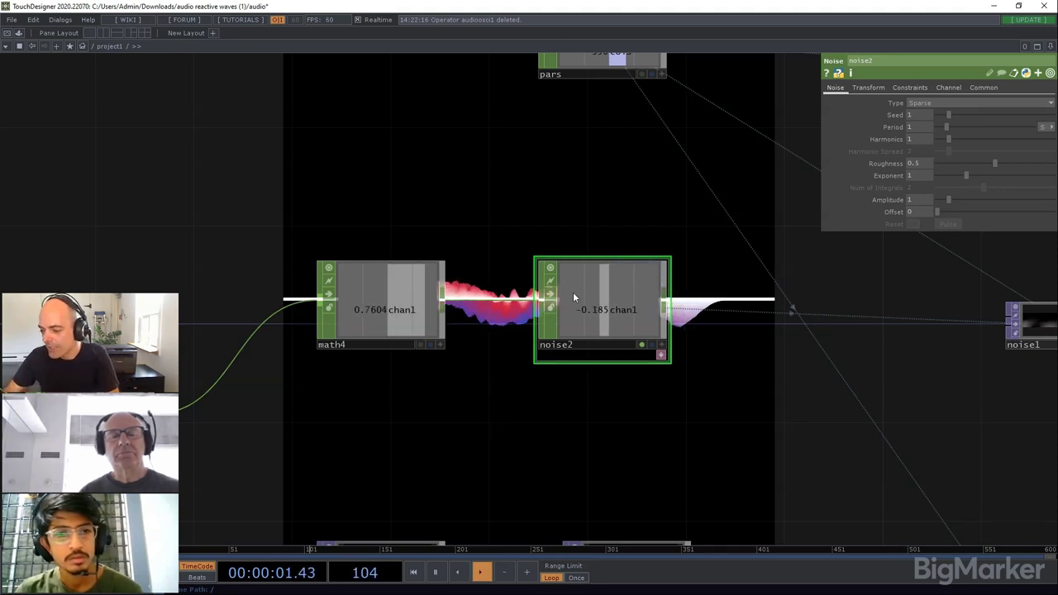
pyautogui.scroll(-3, 531, 385)
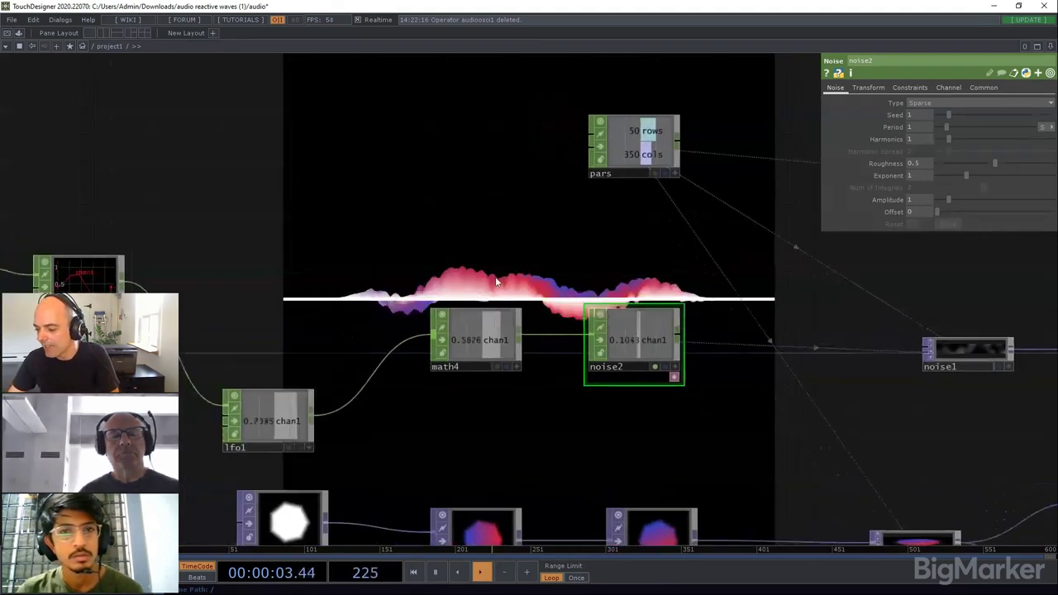
pyautogui.moveTo(496, 281); pyautogui.dragTo(559, 296)
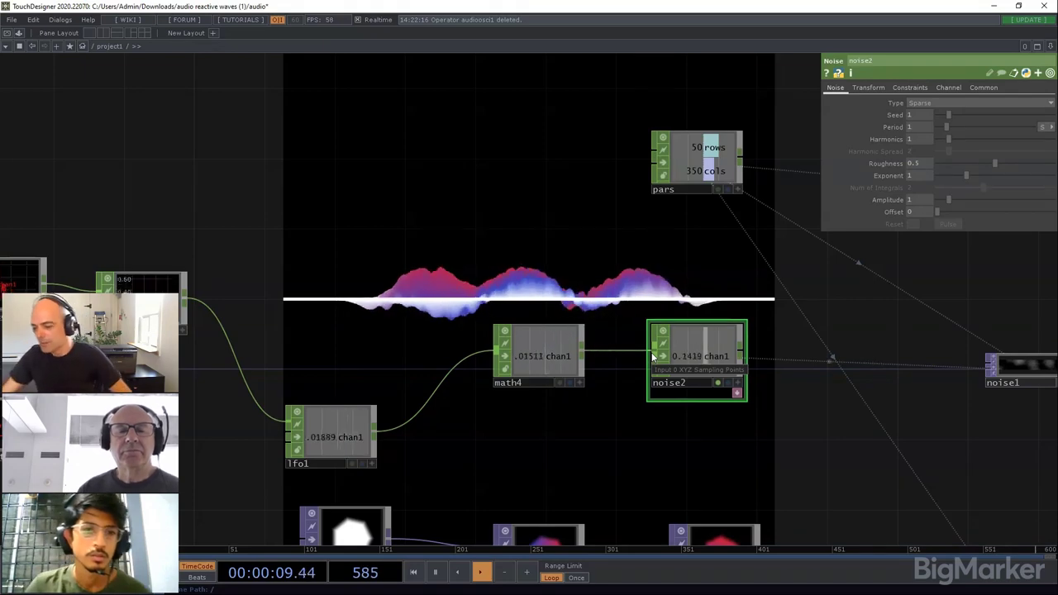
pyautogui.moveTo(581, 310); pyautogui.dragTo(912, 351)
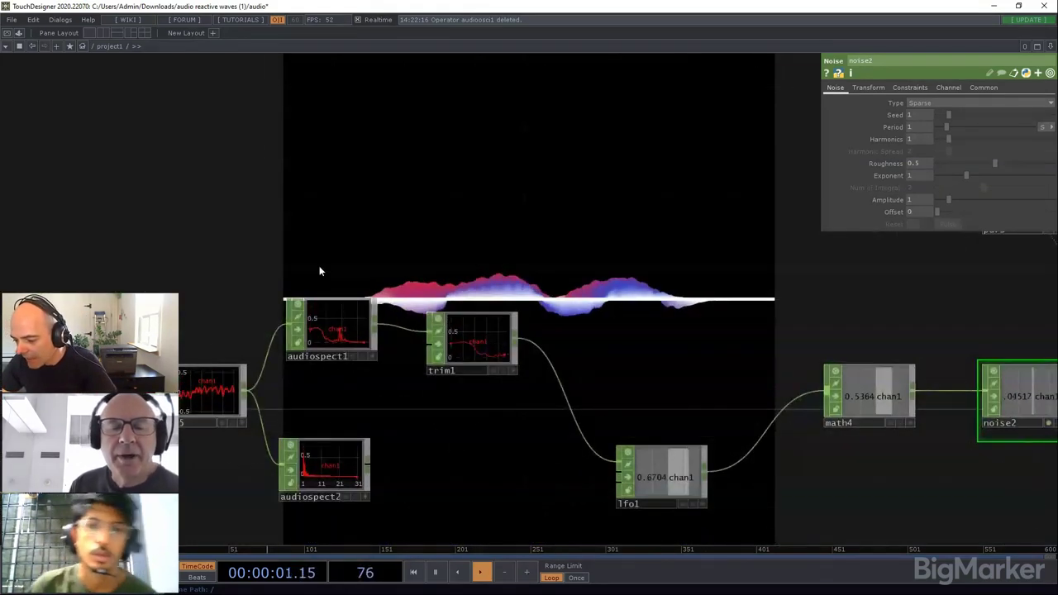
pyautogui.rightClick(247, 392)
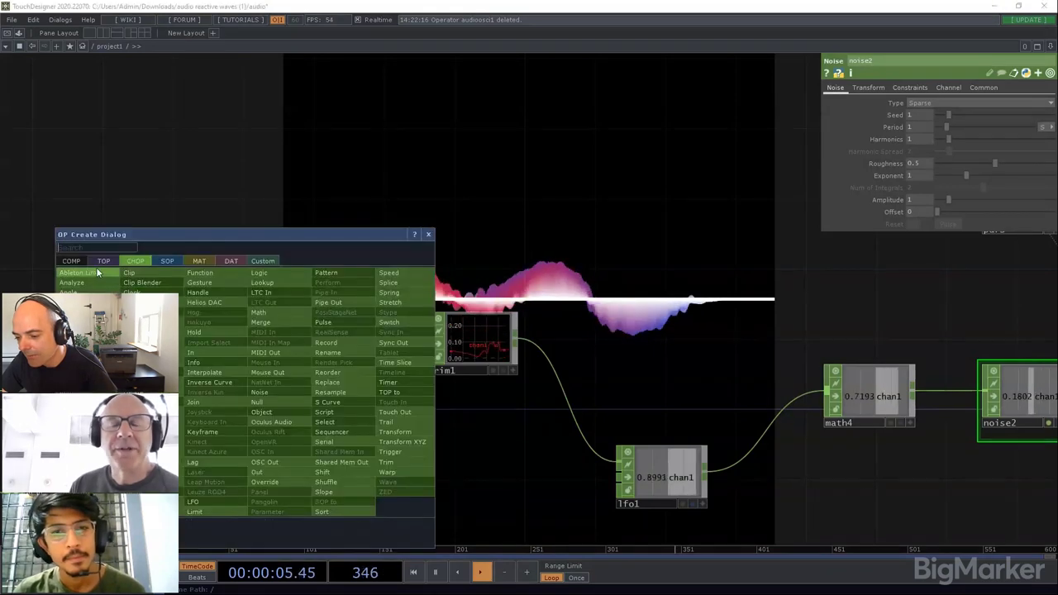
pyautogui.click(364, 171)
pyautogui.click(363, 170)
# Step: Add a Trail CHOP to noise2's output and place it above, between noise2 and noise1, to plot the noise values
pyautogui.scroll(-3, 295, 302)
pyautogui.scroll(-2, 295, 304)
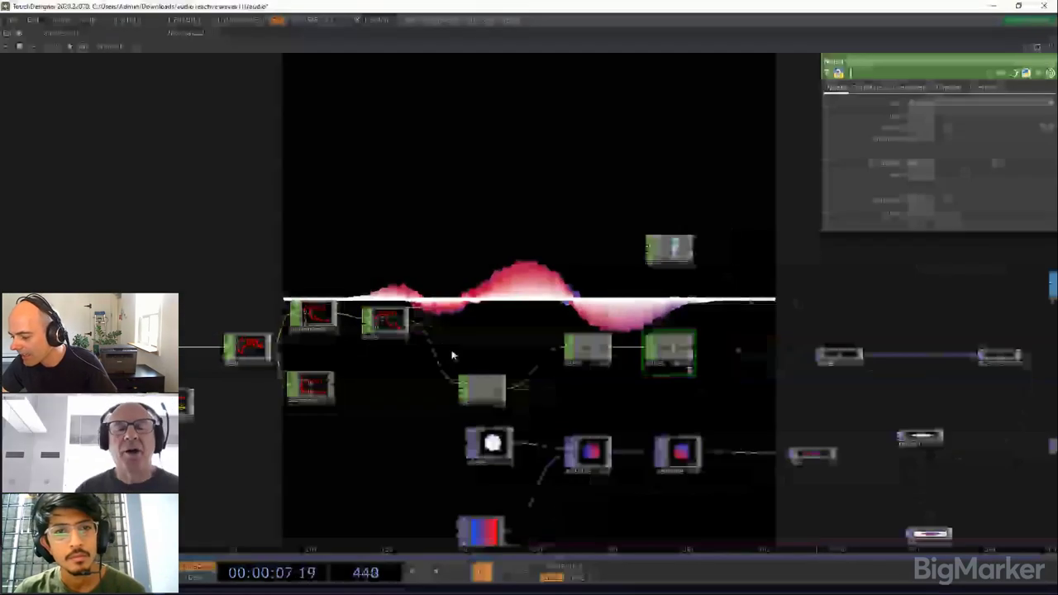
pyautogui.scroll(5, 694, 357)
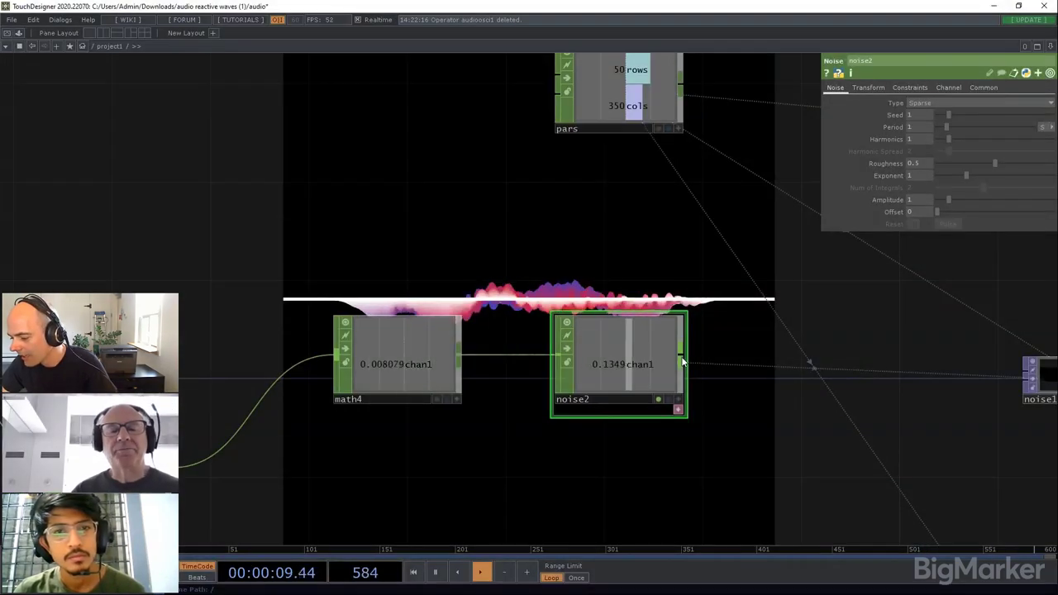
pyautogui.rightClick(682, 362)
pyautogui.write('tr')
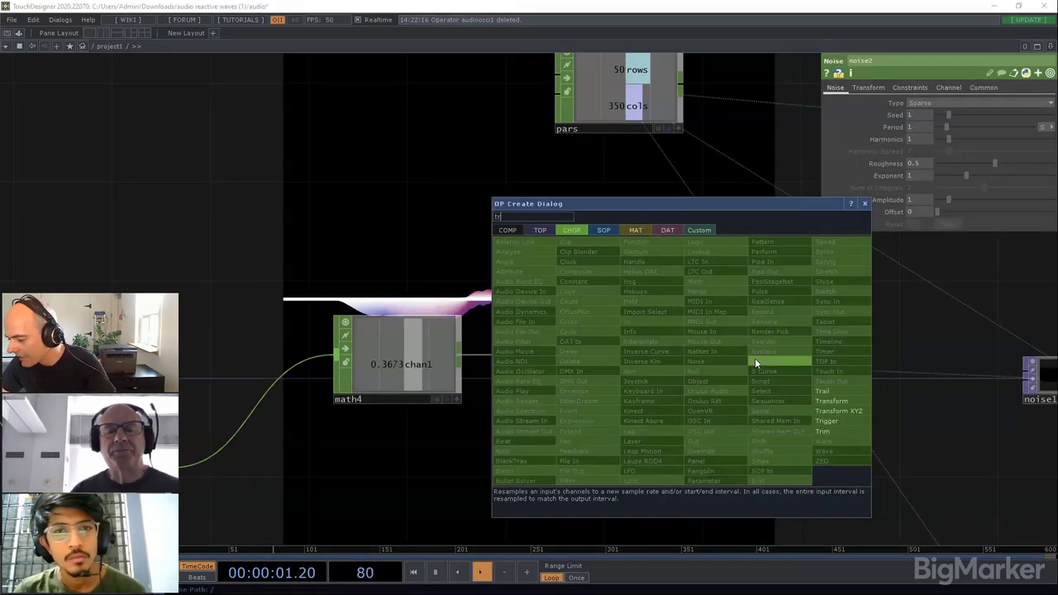
pyautogui.press('Return')
pyautogui.click(765, 247)
pyautogui.moveTo(826, 349); pyautogui.dragTo(600, 342)
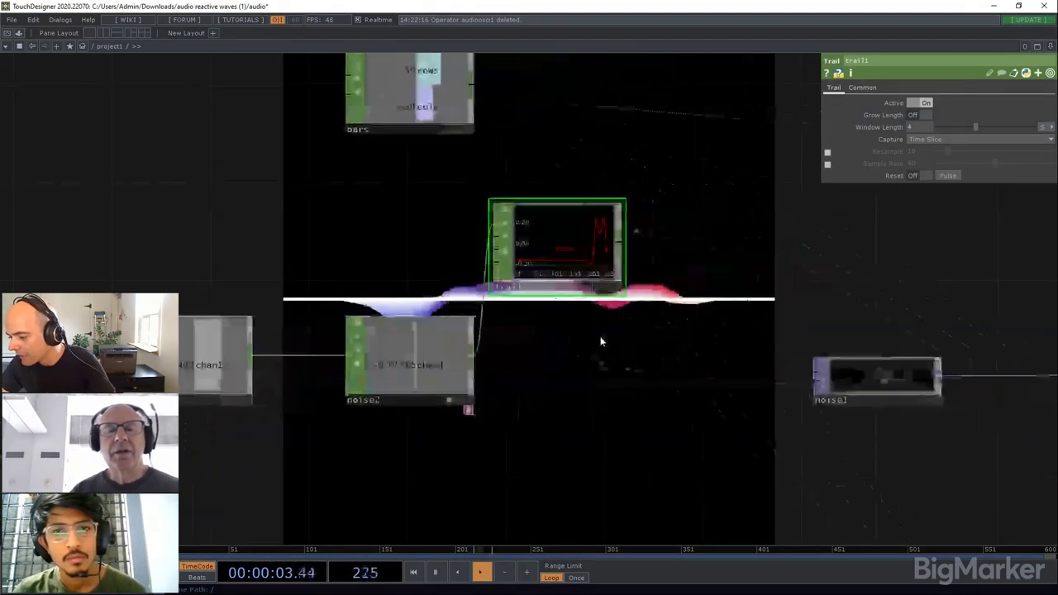
pyautogui.moveTo(564, 241); pyautogui.dragTo(613, 252)
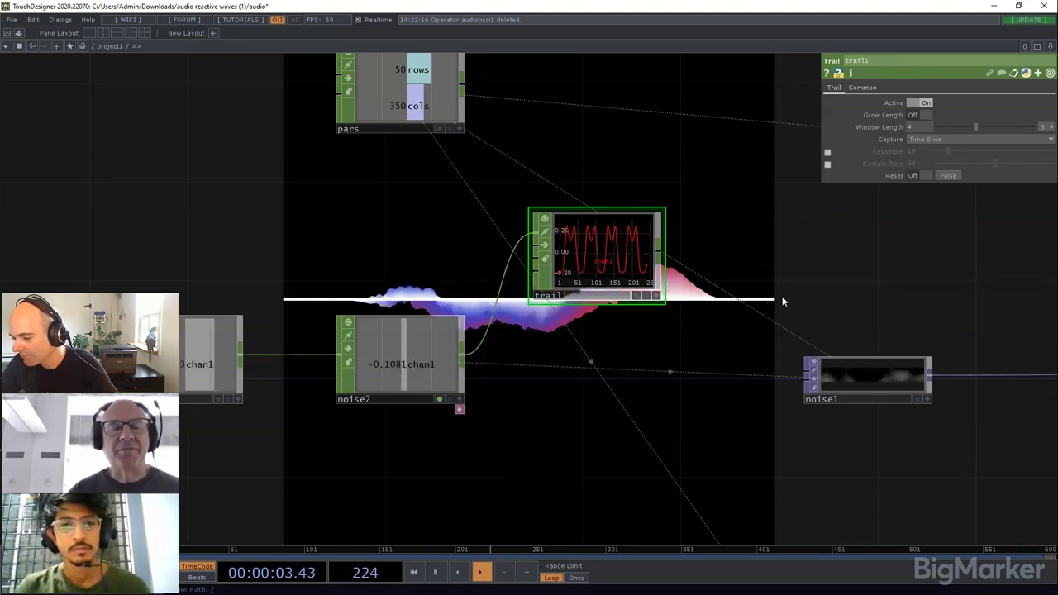
# Step: Add an Analyze CHOP above audiospect1 and connect math5's output to it
pyautogui.moveTo(670, 384); pyautogui.dragTo(719, 373)
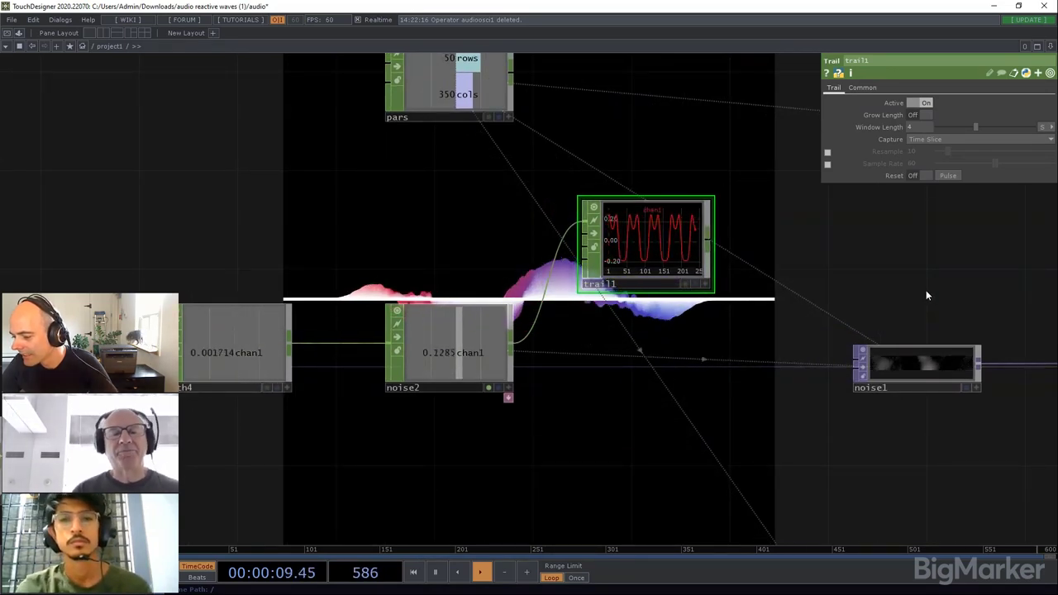
pyautogui.scroll(-5, 925, 290)
pyautogui.scroll(5, 571, 270)
pyautogui.scroll(-3, 612, 267)
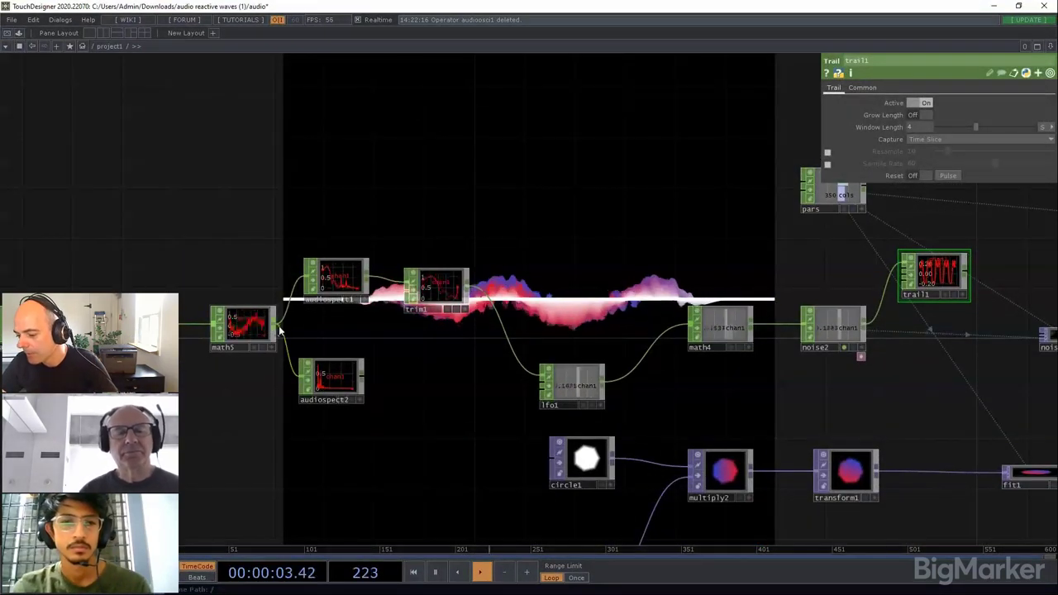
pyautogui.press('Tab')
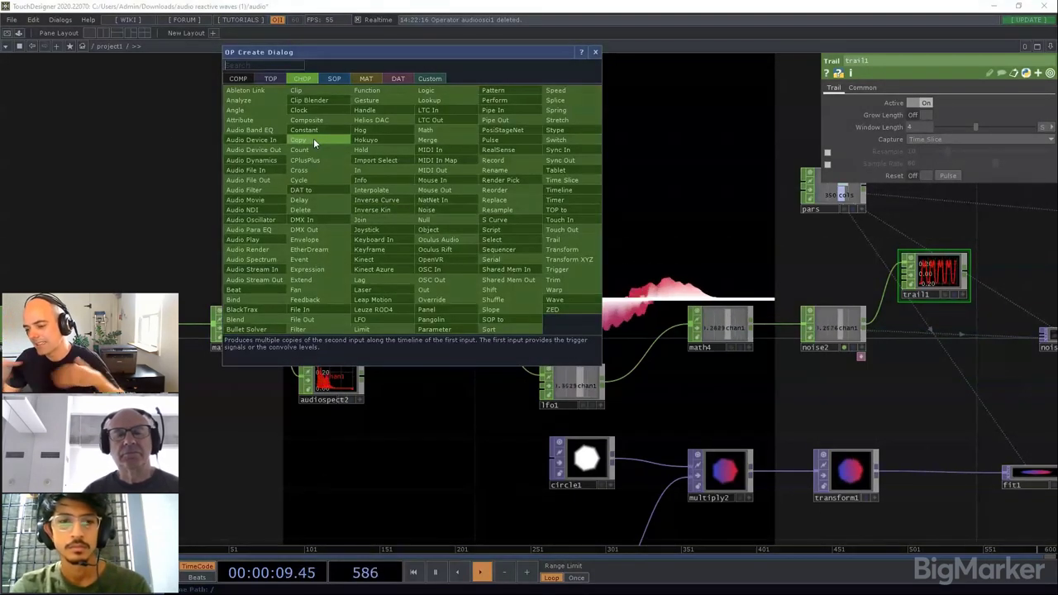
pyautogui.click(241, 102)
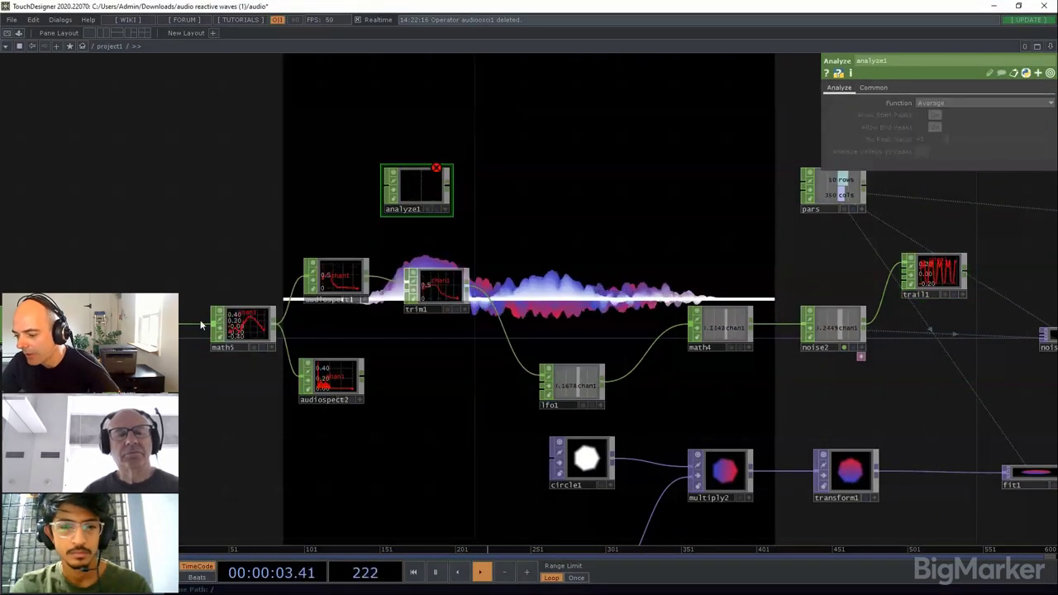
pyautogui.click(343, 196)
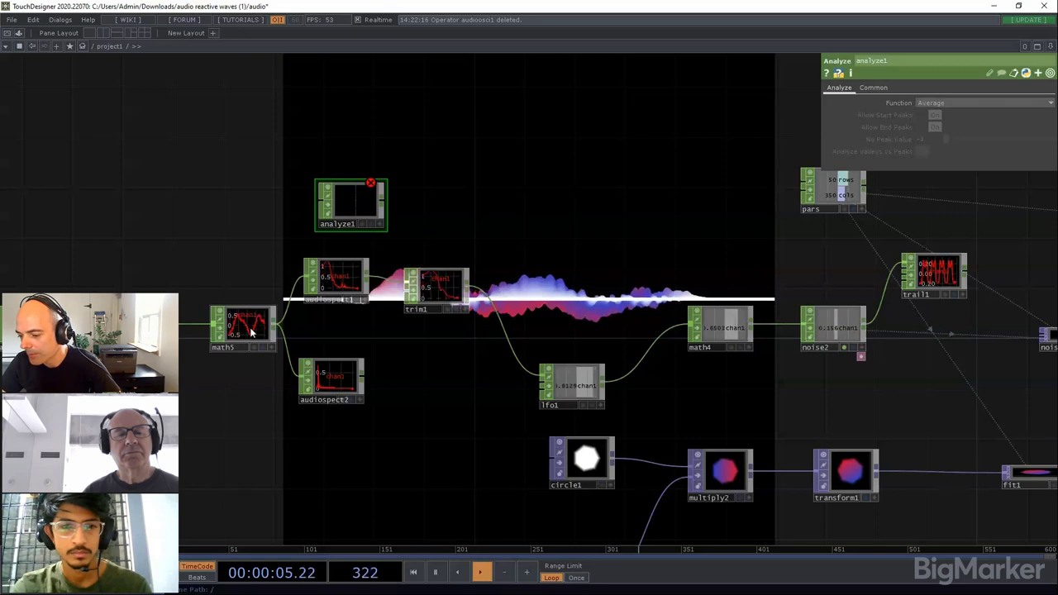
pyautogui.moveTo(276, 321); pyautogui.dragTo(319, 205)
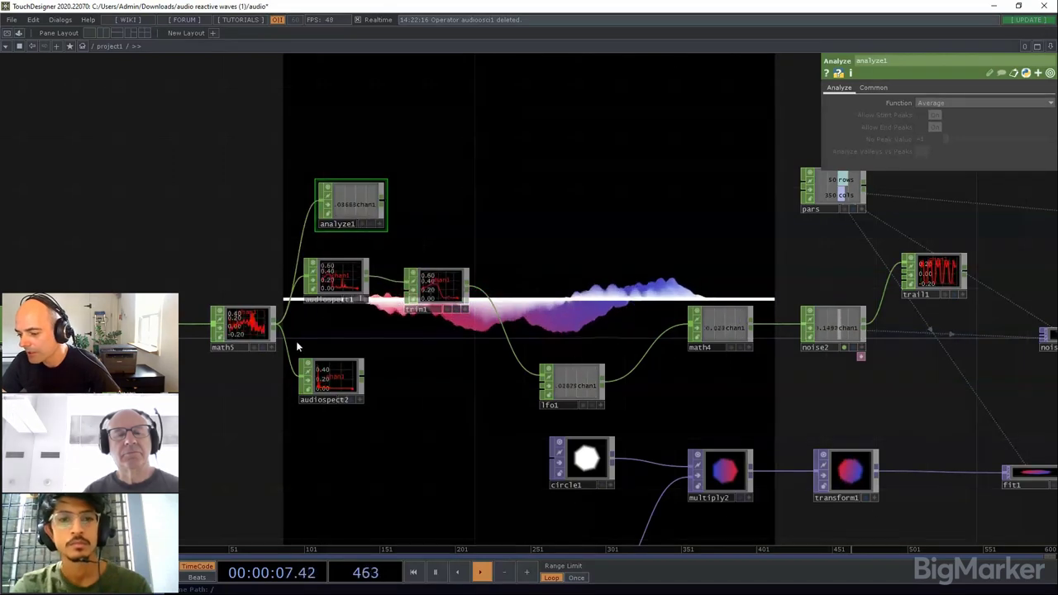
# Step: Move math5 farther away from its three connected nodes and line up analyze1 above audiospect1
pyautogui.moveTo(221, 328); pyautogui.dragTo(201, 334)
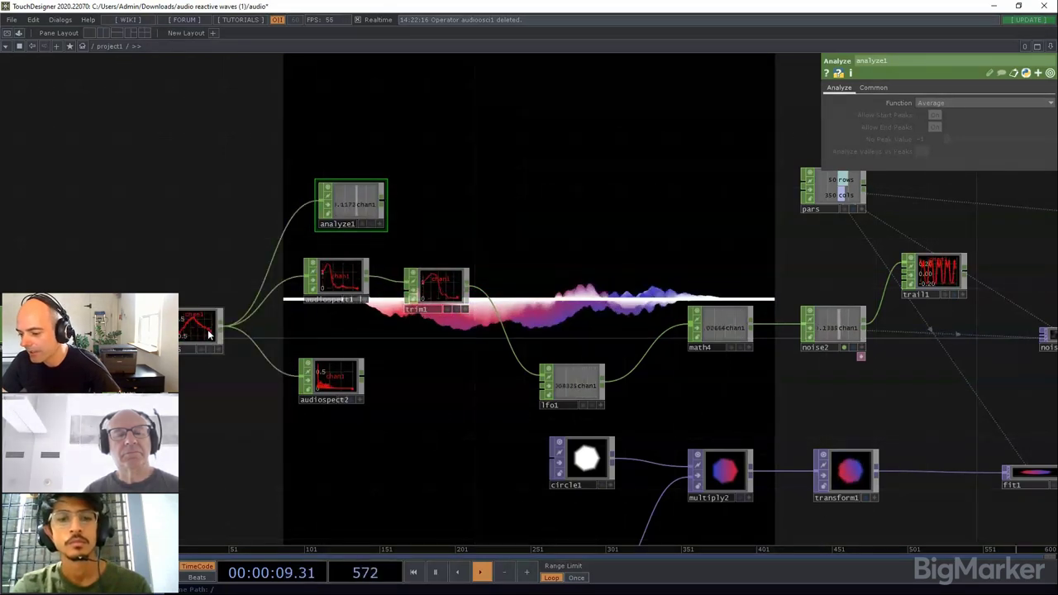
pyautogui.click(209, 334)
pyautogui.moveTo(364, 201); pyautogui.dragTo(341, 206)
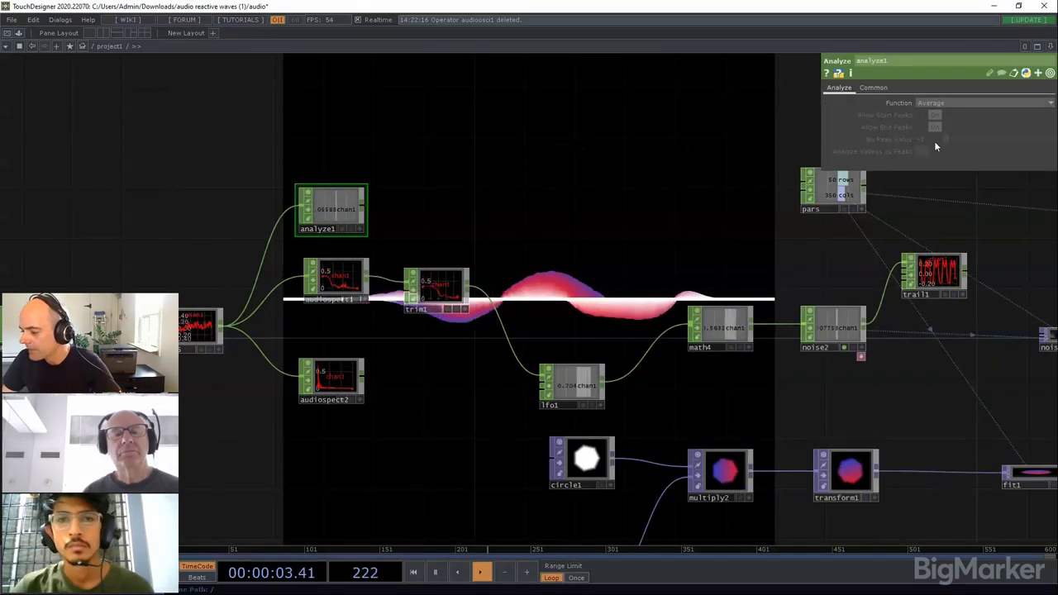
# Step: Set analyze1's Function to RMS Power and inspect its single output channel
pyautogui.click(927, 102)
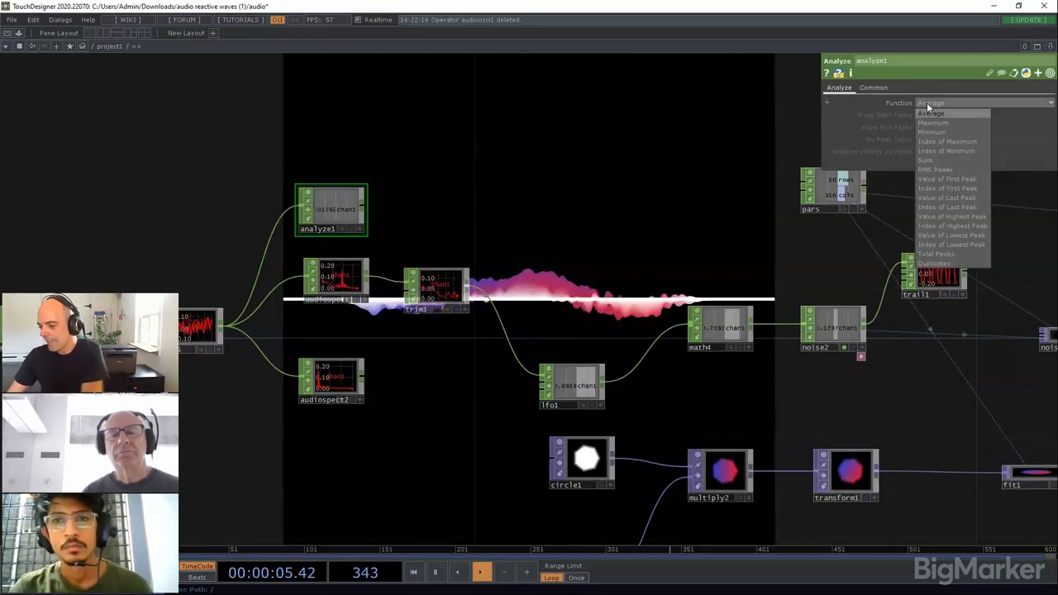
pyautogui.click(944, 169)
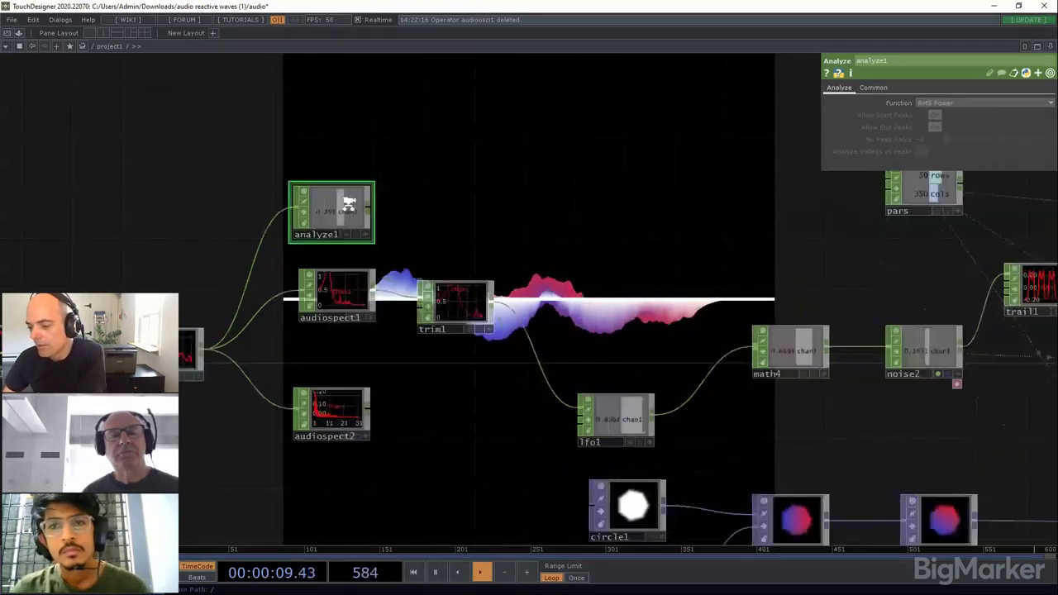
pyautogui.scroll(4, 333, 200)
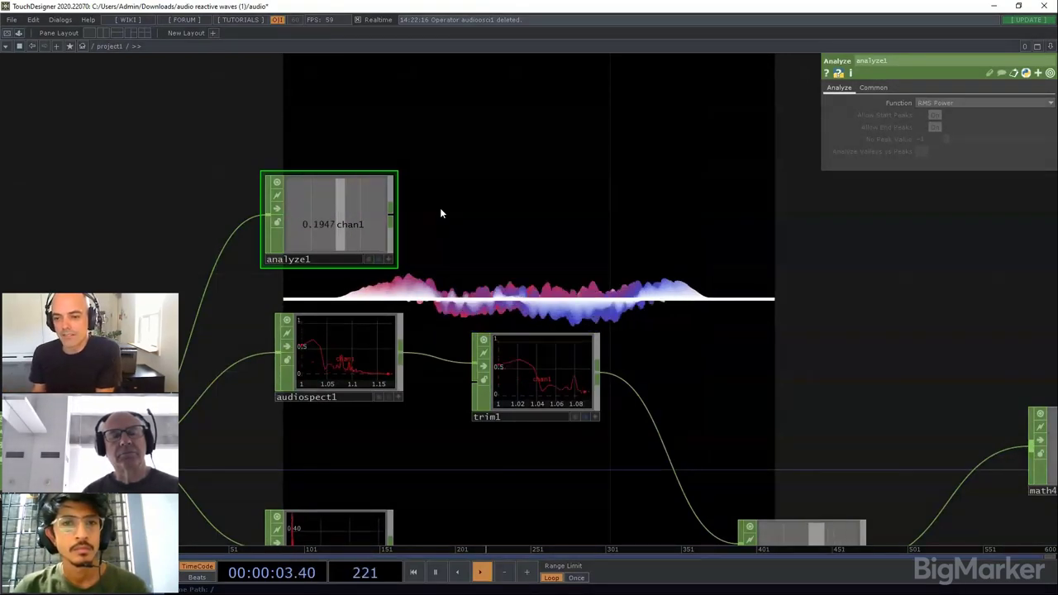
pyautogui.scroll(-3, 444, 246)
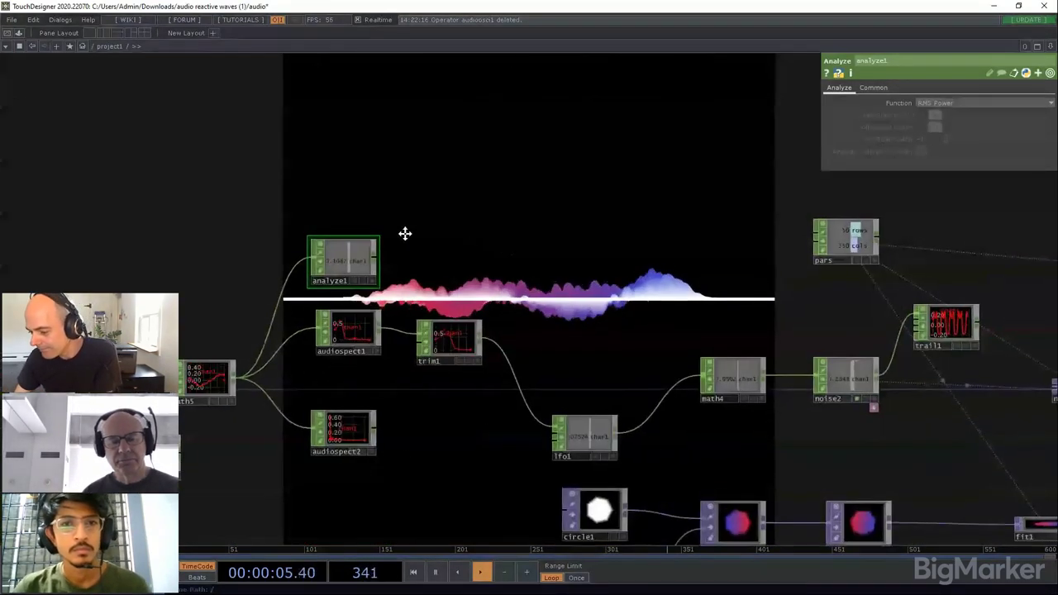
# Step: Connect analyze1's output to trail1 and examine its trace alongside the noise2 channel
pyautogui.moveTo(404, 231); pyautogui.dragTo(250, 250)
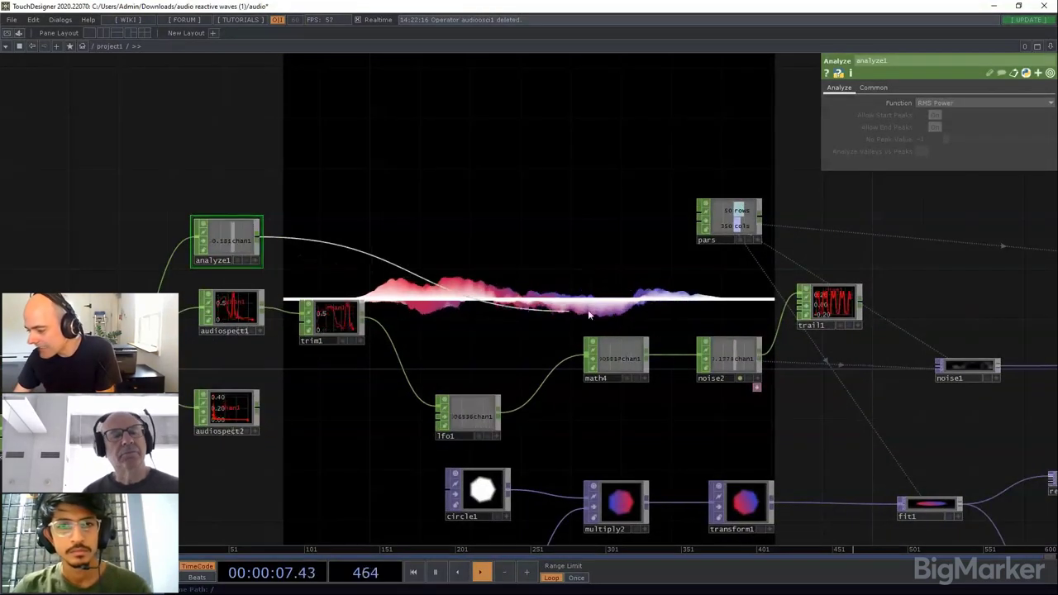
pyautogui.scroll(5, 863, 318)
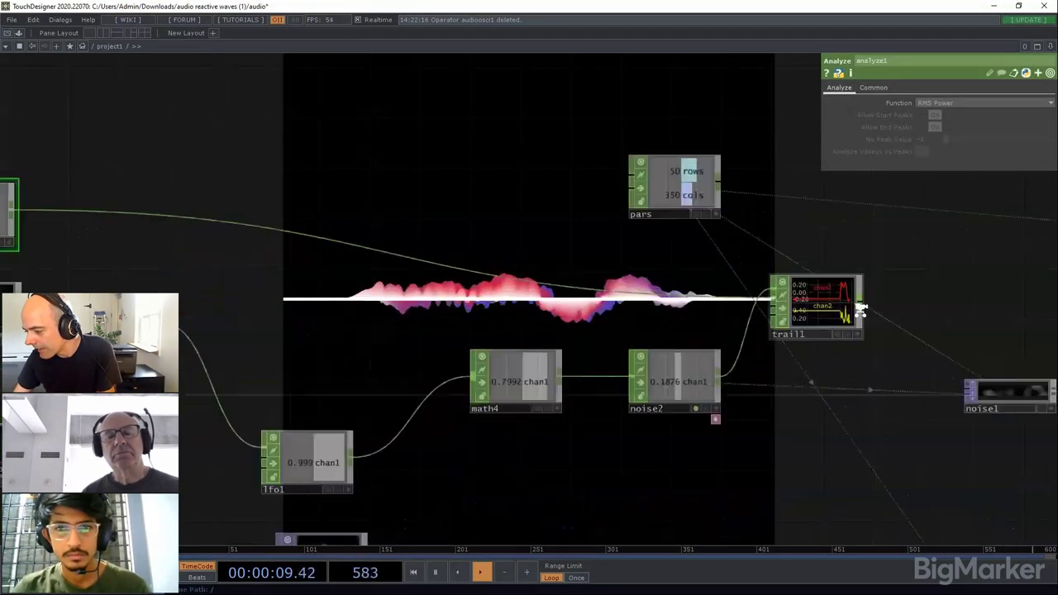
pyautogui.scroll(-5, 733, 297)
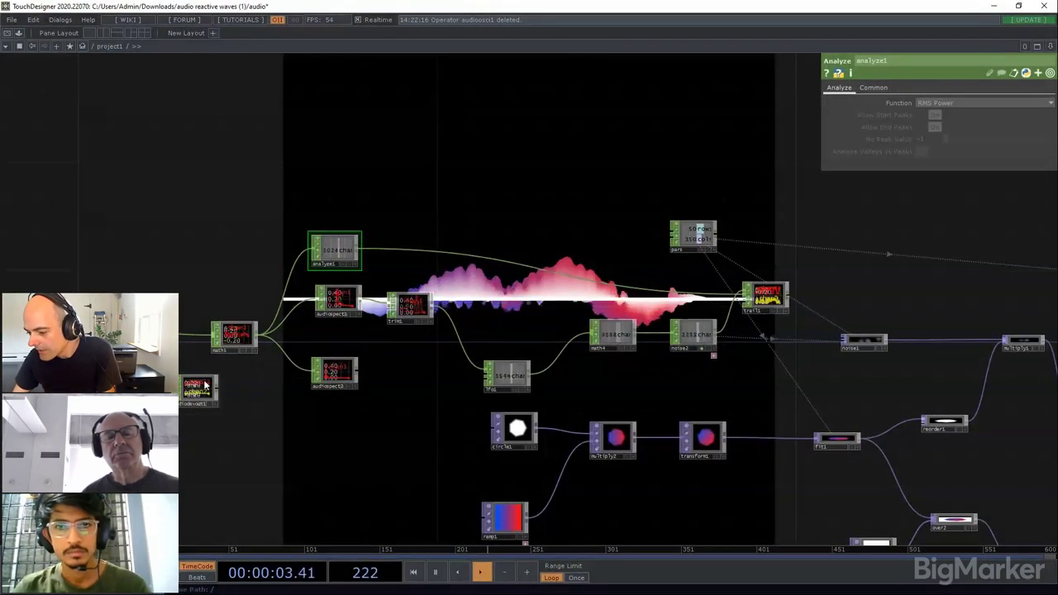
# Step: Set audiodevout1's Volume to 0.029 and examine the two traces in trail1
pyautogui.click(204, 385)
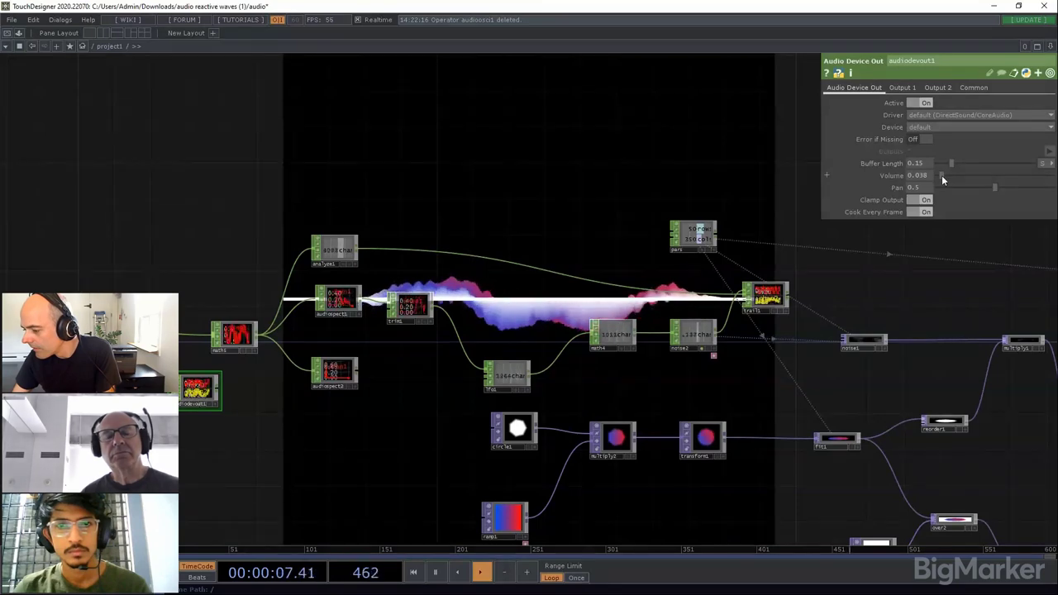
pyautogui.moveTo(941, 176); pyautogui.dragTo(940, 175)
pyautogui.scroll(8, 793, 289)
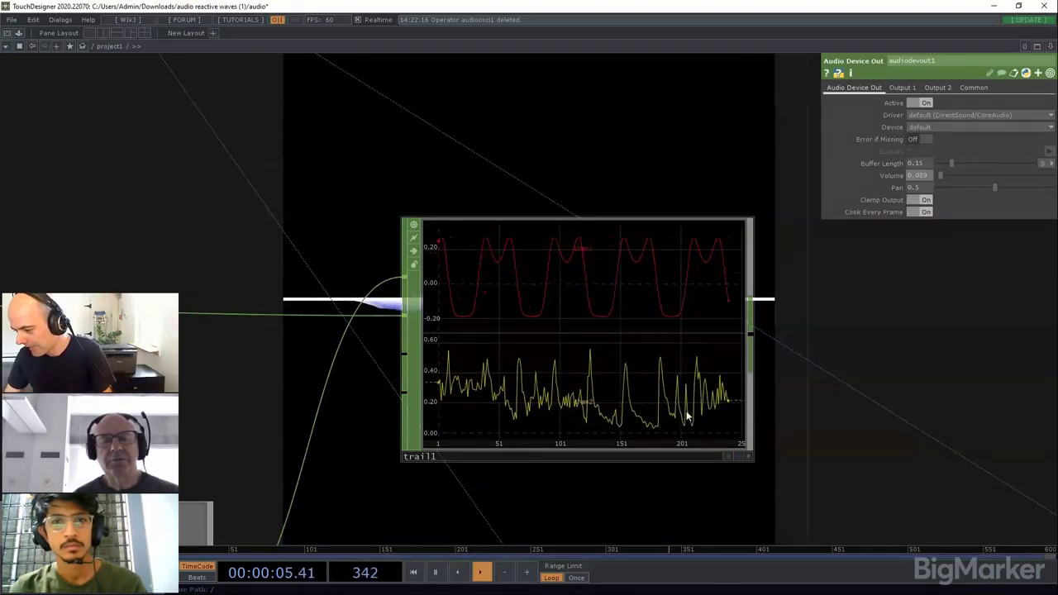
pyautogui.scroll(-5, 744, 297)
pyautogui.scroll(-3, 624, 279)
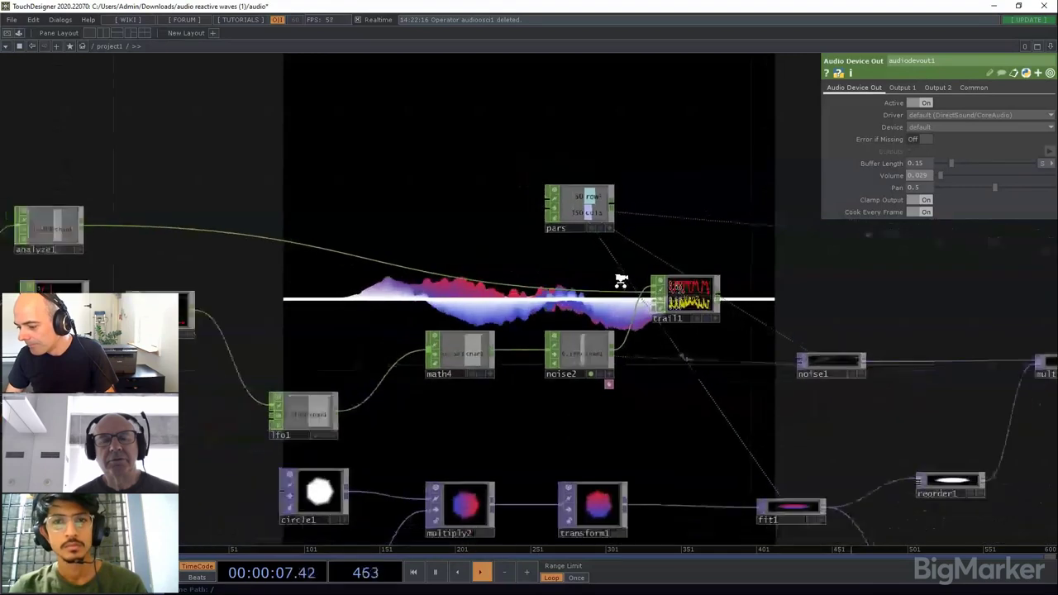
# Step: Move analyze1 closer to trail1, placing it above math4
pyautogui.moveTo(611, 290); pyautogui.dragTo(680, 294)
pyautogui.moveTo(142, 240); pyautogui.dragTo(518, 299)
pyautogui.moveTo(713, 347); pyautogui.dragTo(559, 326)
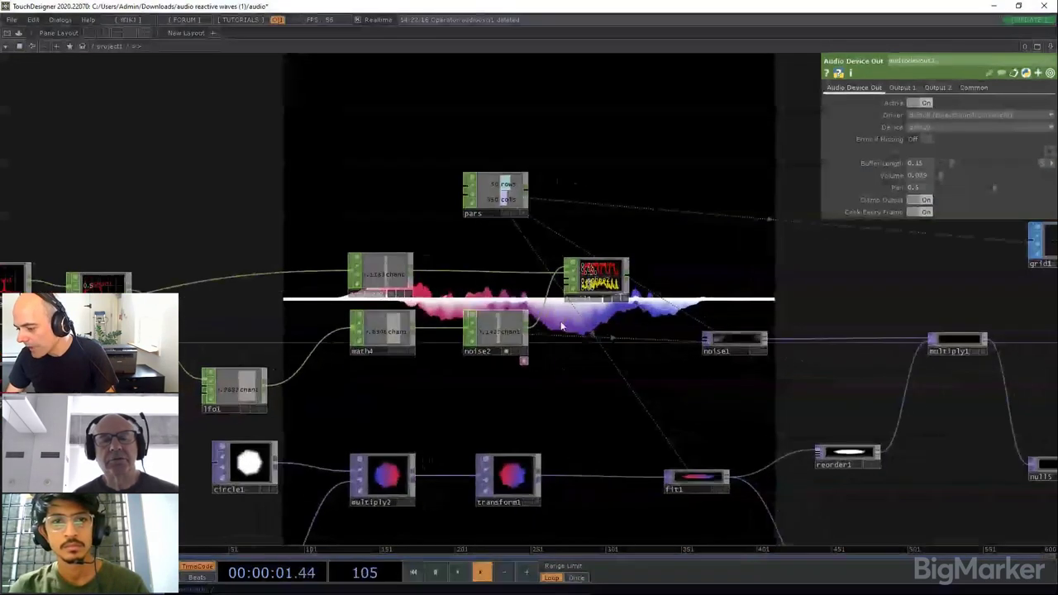
# Step: Examine the noise1 TOP together with the noise2 channel export that drives it
pyautogui.scroll(5, 744, 340)
pyautogui.click(751, 340)
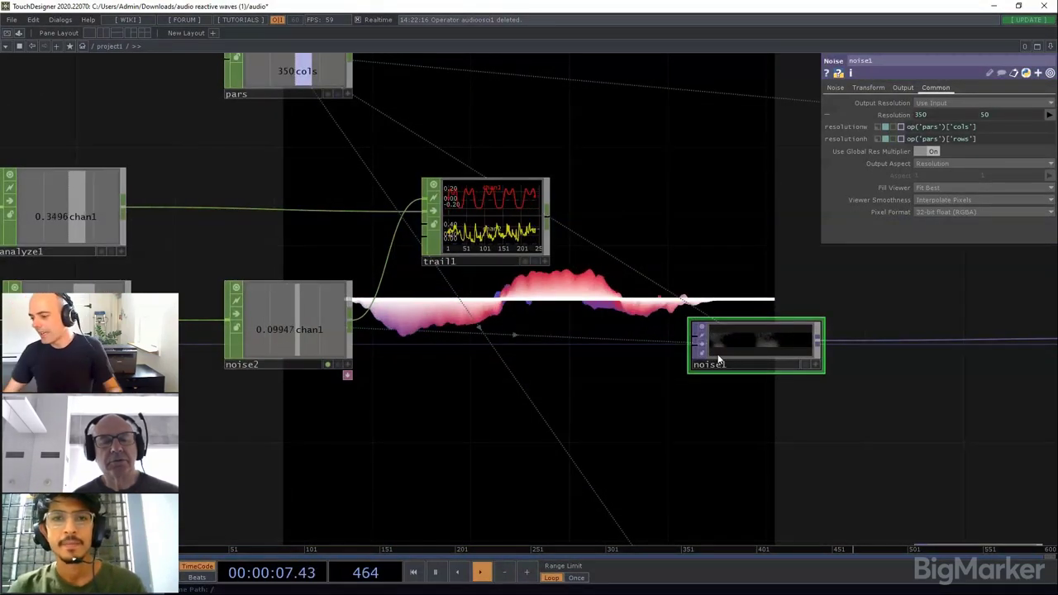
pyautogui.scroll(-6, 694, 364)
pyautogui.moveTo(834, 376); pyautogui.dragTo(815, 402)
pyautogui.scroll(5, 380, 317)
pyautogui.scroll(2, 398, 314)
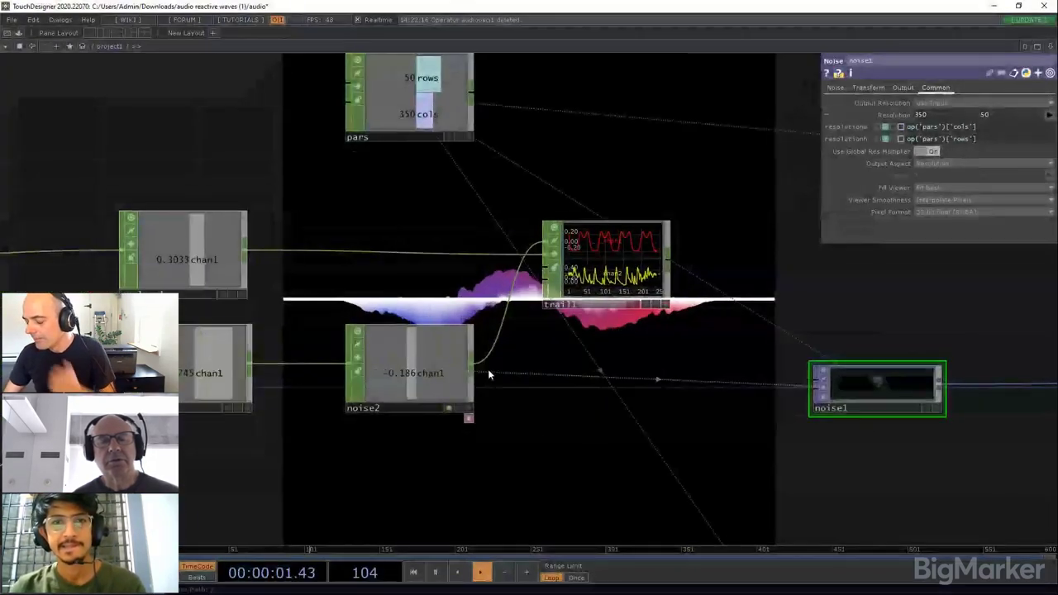
pyautogui.scroll(-4, 492, 369)
pyautogui.scroll(3, 358, 317)
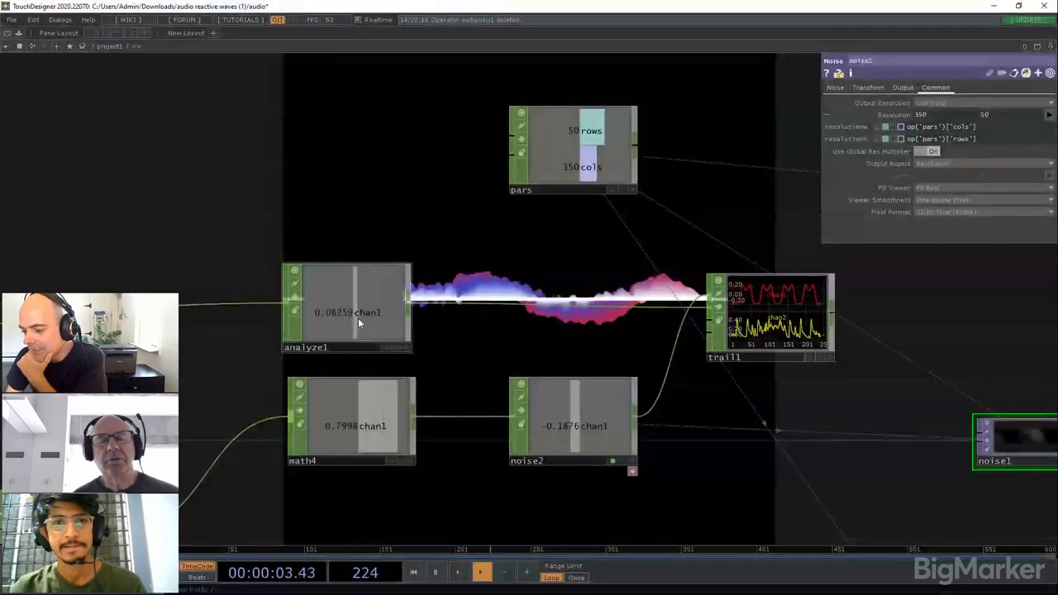
# Step: Move trail1 up beside pars and shift analyze1 toward noise2, above the math4 and noise2 row
pyautogui.click(357, 319)
pyautogui.scroll(-3, 350, 300)
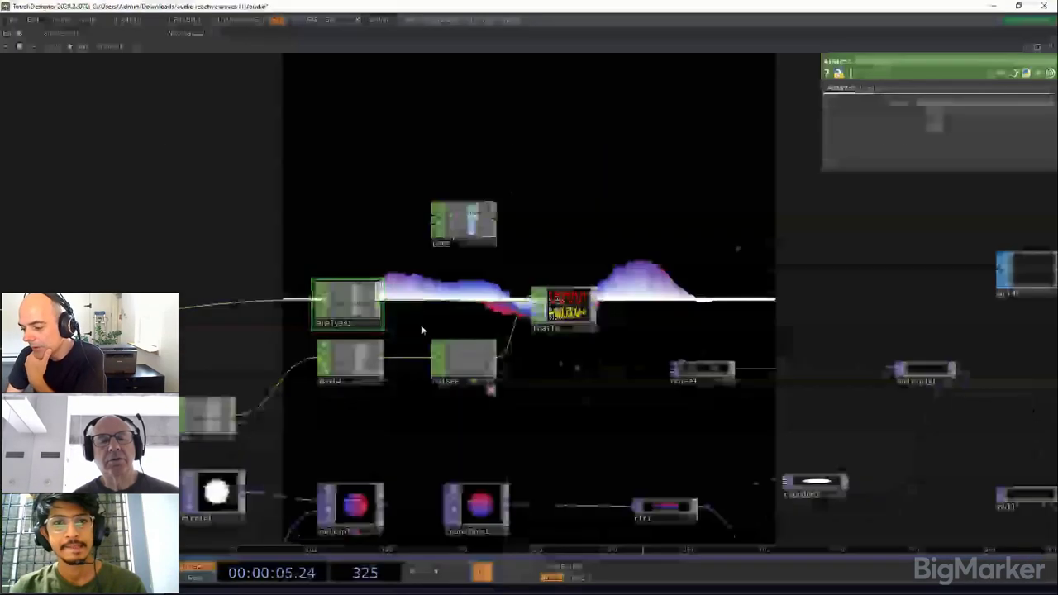
pyautogui.moveTo(556, 312); pyautogui.dragTo(570, 200)
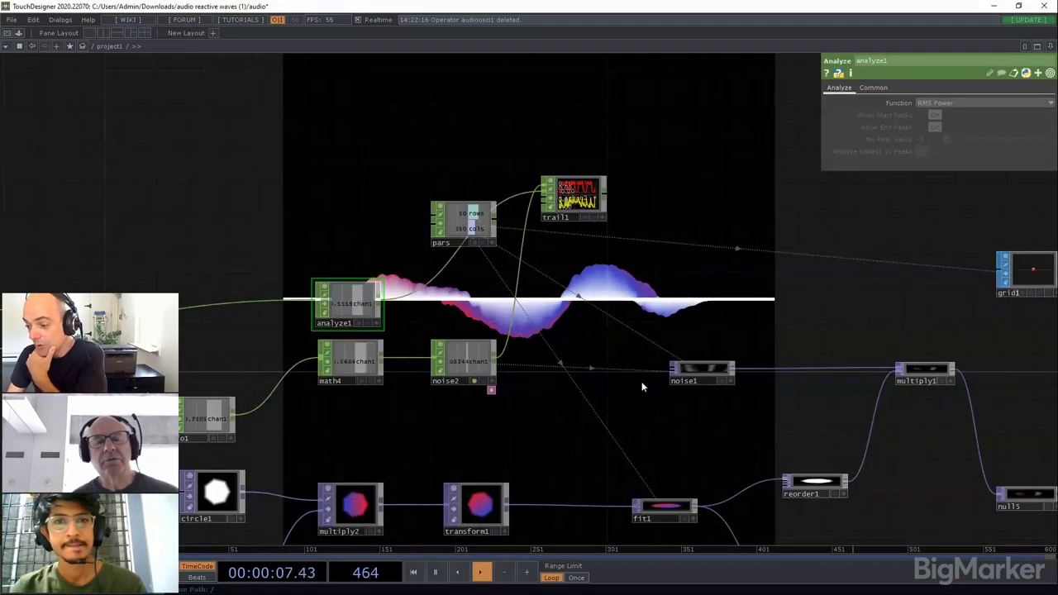
pyautogui.moveTo(361, 304); pyautogui.dragTo(461, 299)
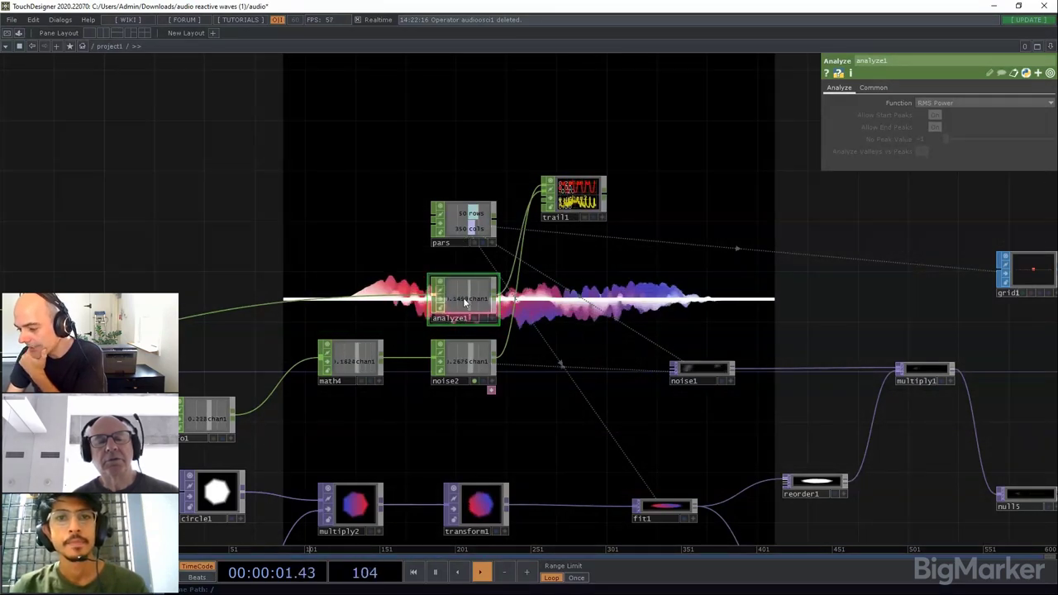
pyautogui.moveTo(433, 296); pyautogui.dragTo(377, 296)
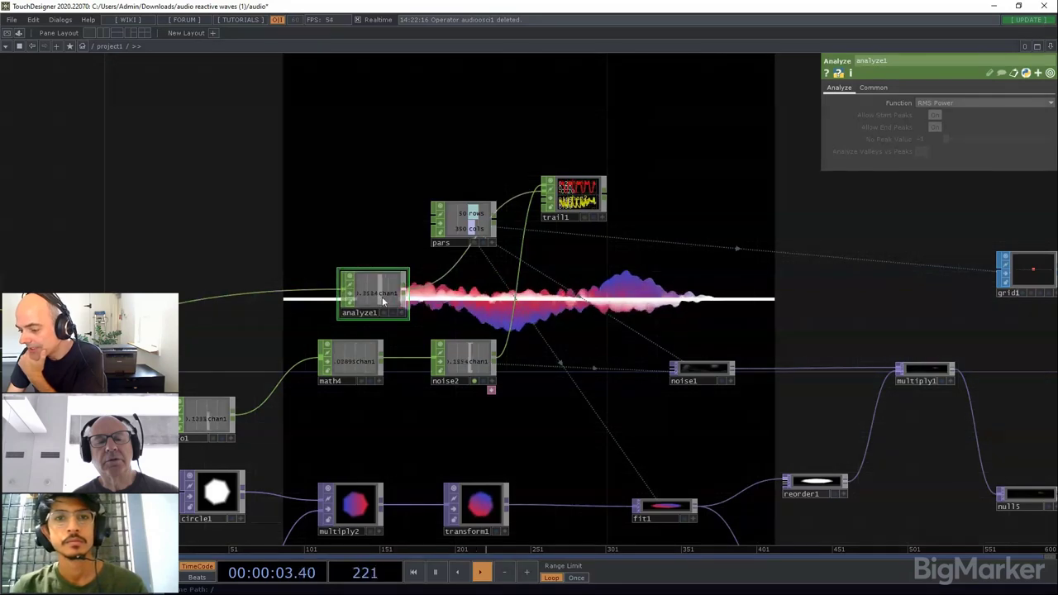
pyautogui.scroll(3, 396, 285)
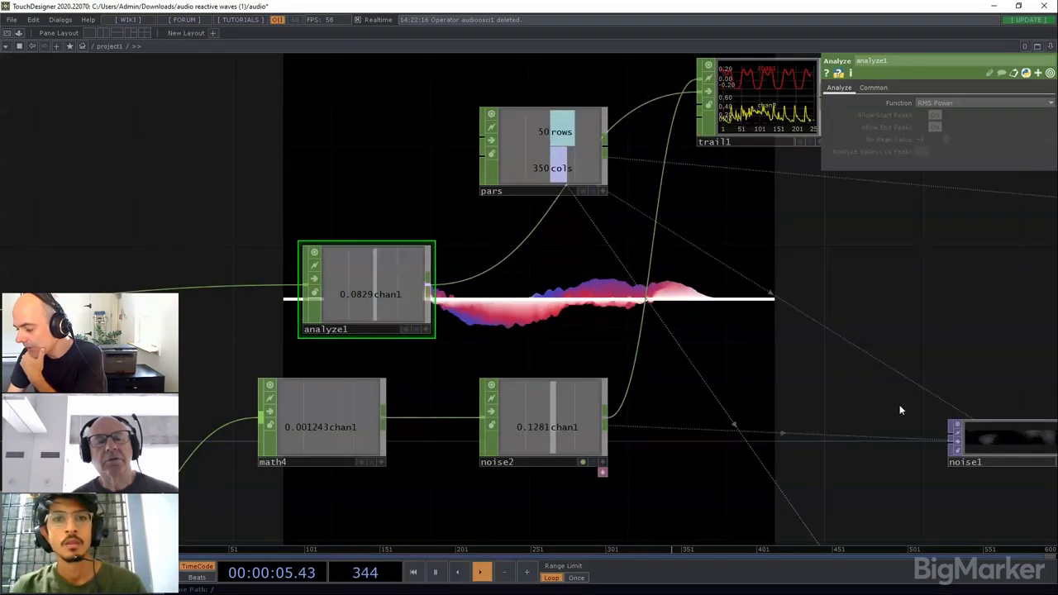
# Step: Open noise1's Noise parameters to check which value receives the exported channel
pyautogui.moveTo(823, 369); pyautogui.dragTo(686, 293)
pyautogui.click(894, 368)
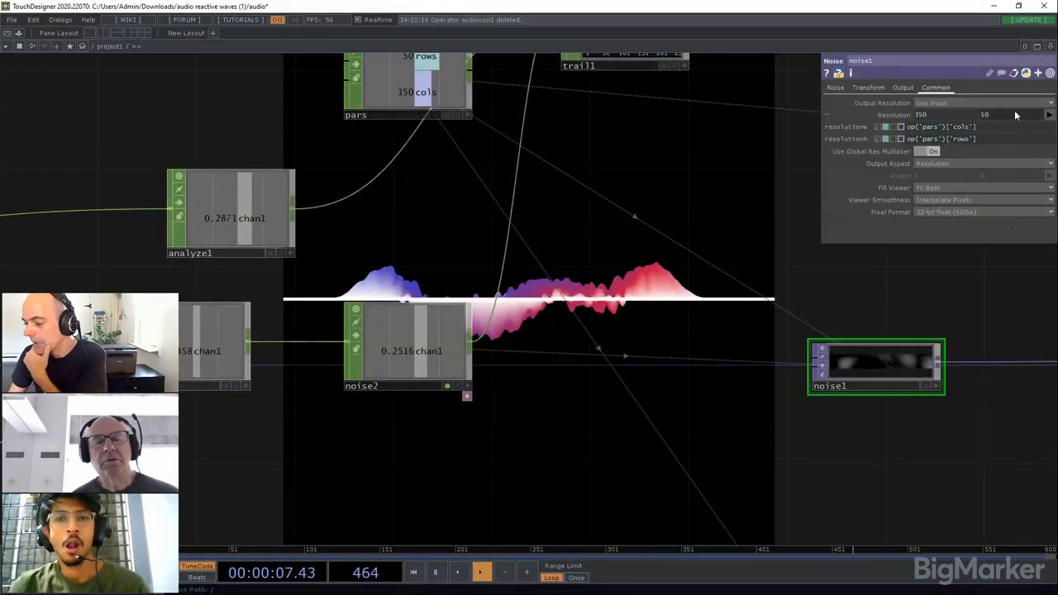
pyautogui.click(836, 88)
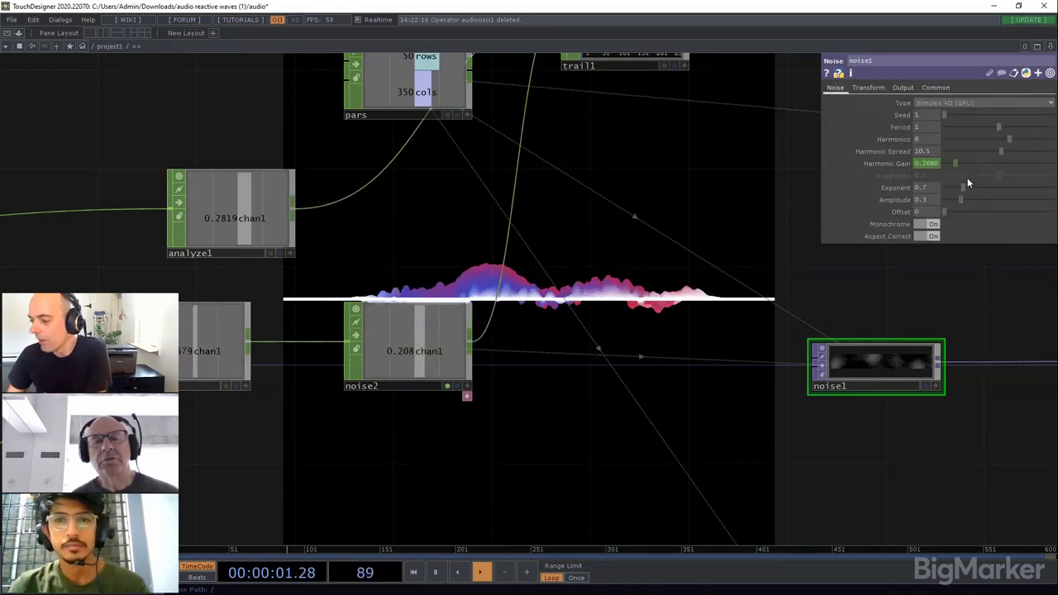
# Step: Move analyze1 directly above noise2 so both channels line up ahead of noise1
pyautogui.moveTo(613, 231); pyautogui.dragTo(680, 287)
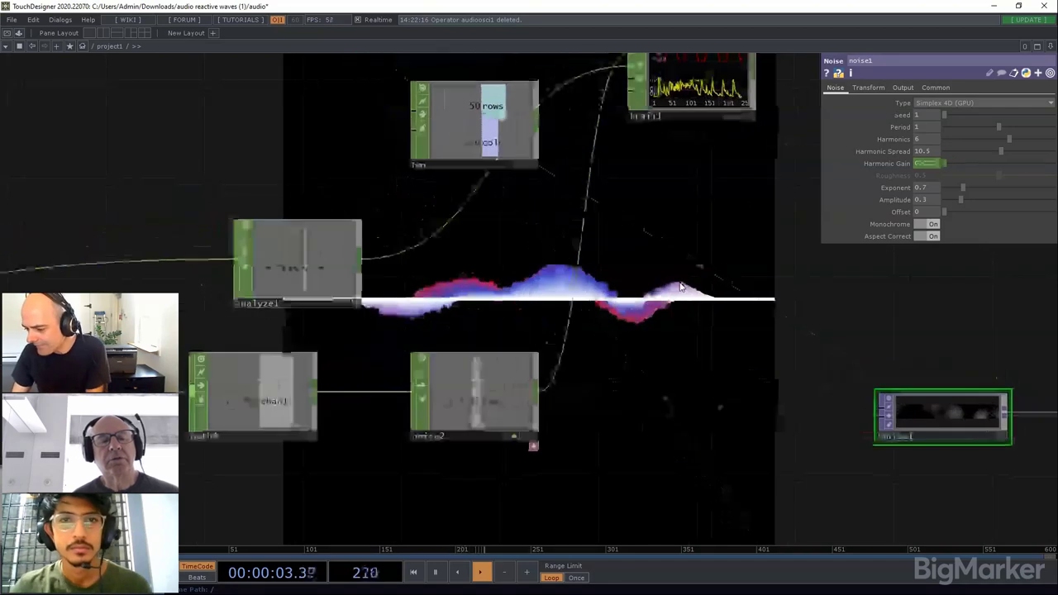
pyautogui.moveTo(296, 259); pyautogui.dragTo(472, 278)
pyautogui.moveTo(635, 344); pyautogui.dragTo(496, 228)
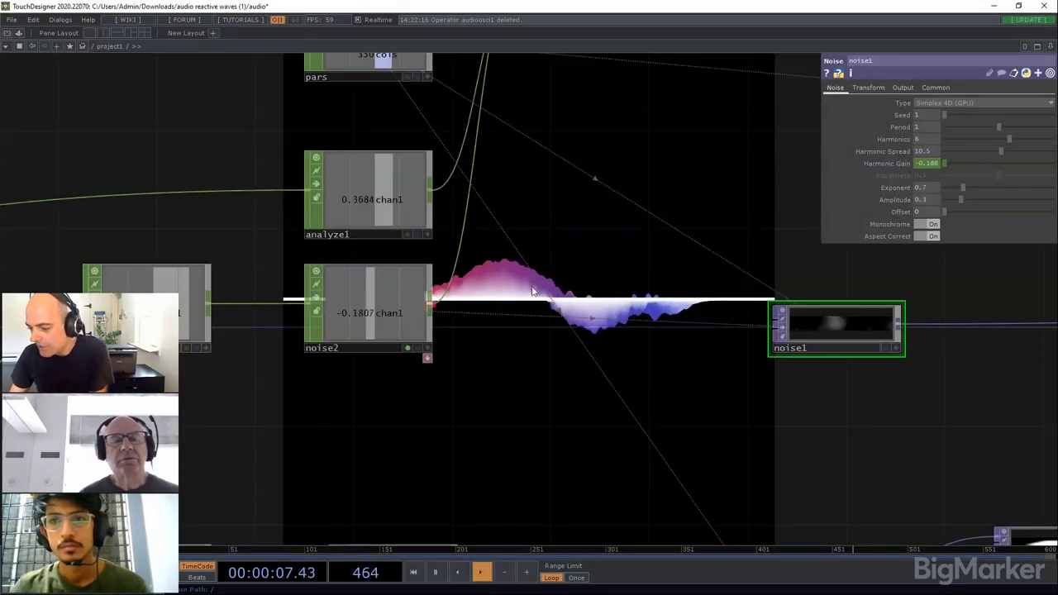
pyautogui.moveTo(521, 352); pyautogui.dragTo(463, 350)
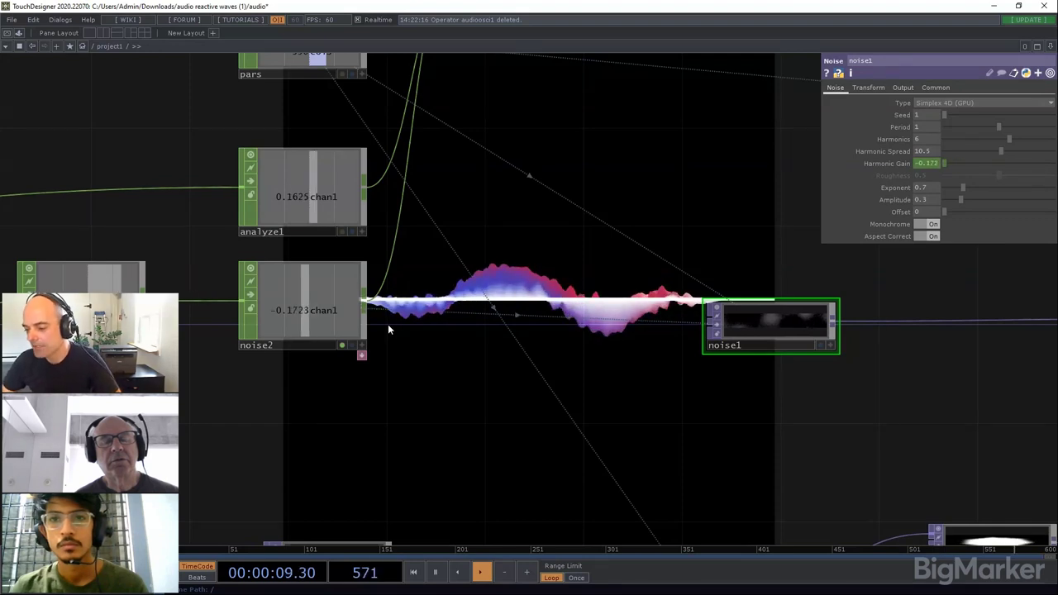
pyautogui.press('Tab')
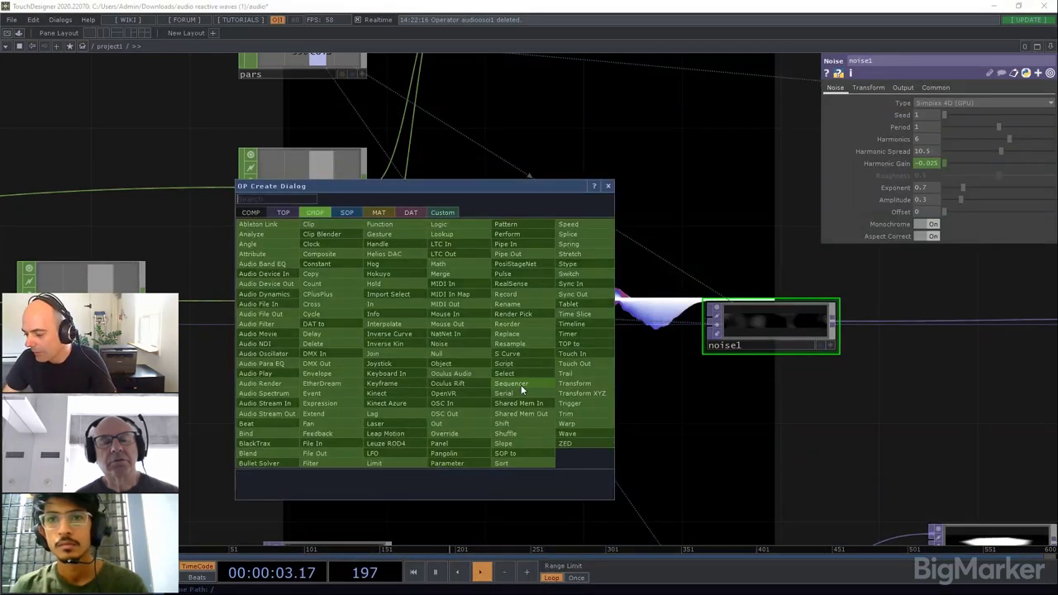
pyautogui.press('Escape')
# Step: Move noise1 up closer to the CHOP nodes and remove the export from its Harmonic Gain
pyautogui.moveTo(466, 375); pyautogui.dragTo(458, 414)
pyautogui.moveTo(726, 358); pyautogui.dragTo(681, 275)
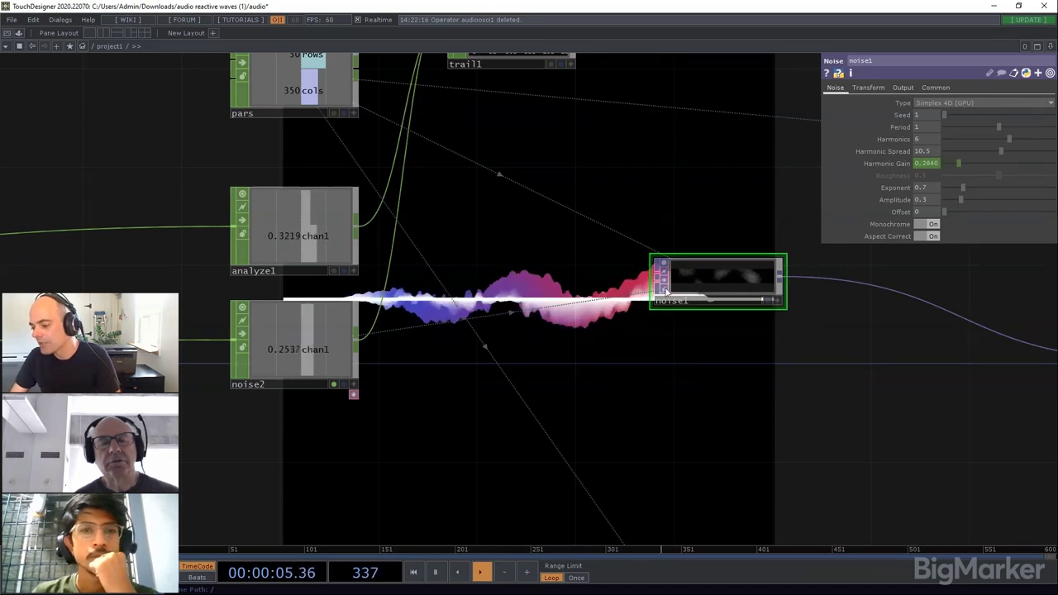
pyautogui.rightClick(918, 166)
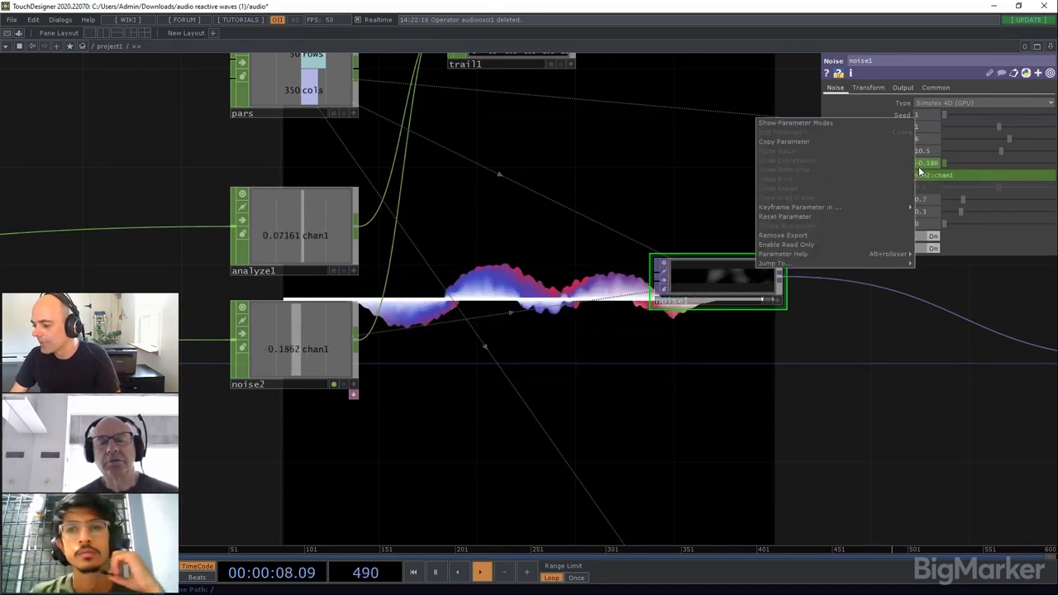
pyautogui.click(857, 233)
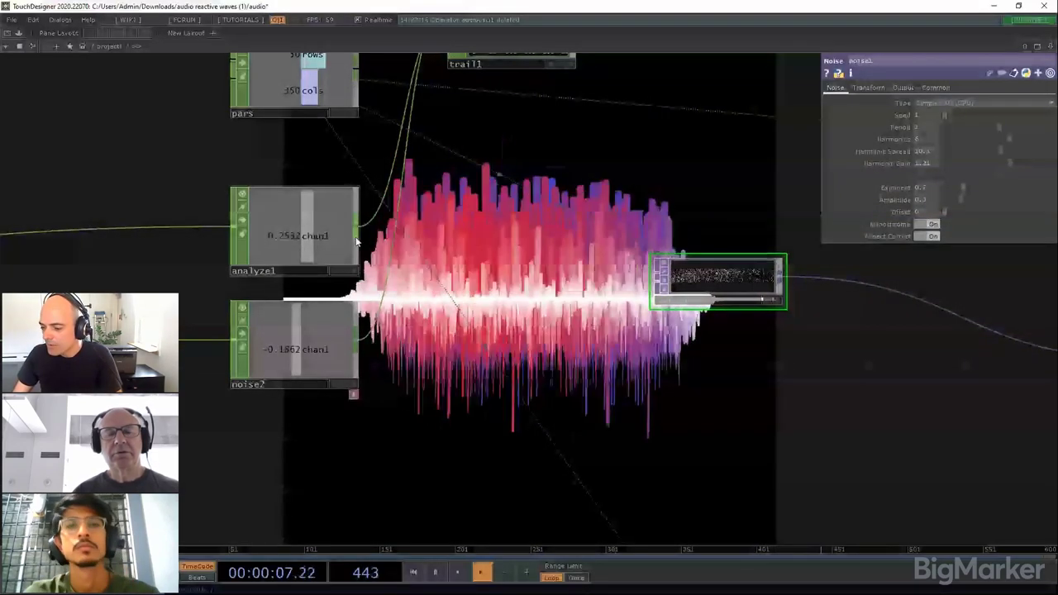
# Step: Add a Null CHOP to noise2's output and place it between noise2 and noise1
pyautogui.rightClick(357, 338)
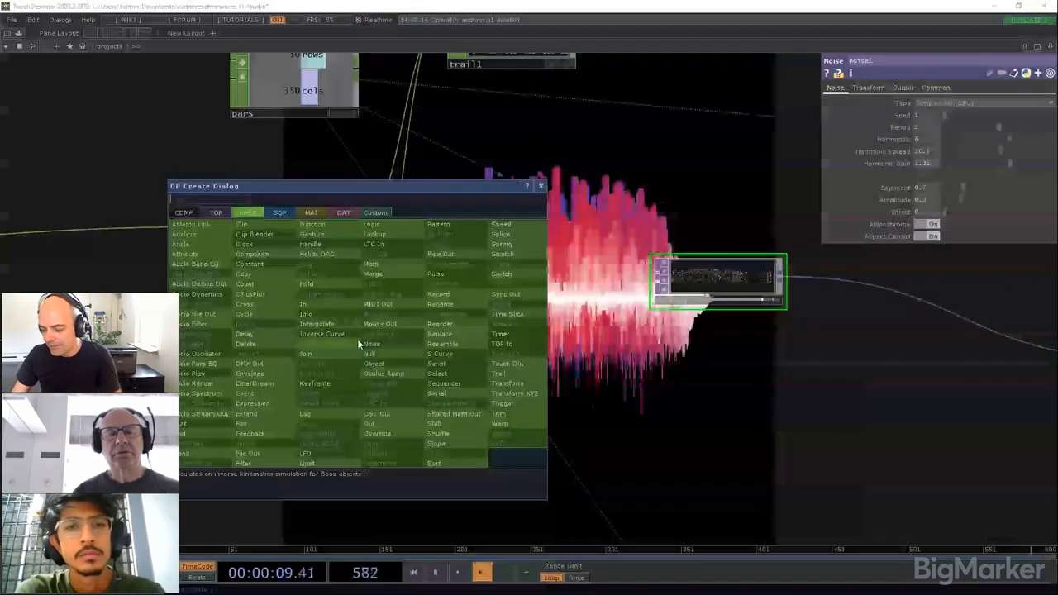
pyautogui.click(369, 354)
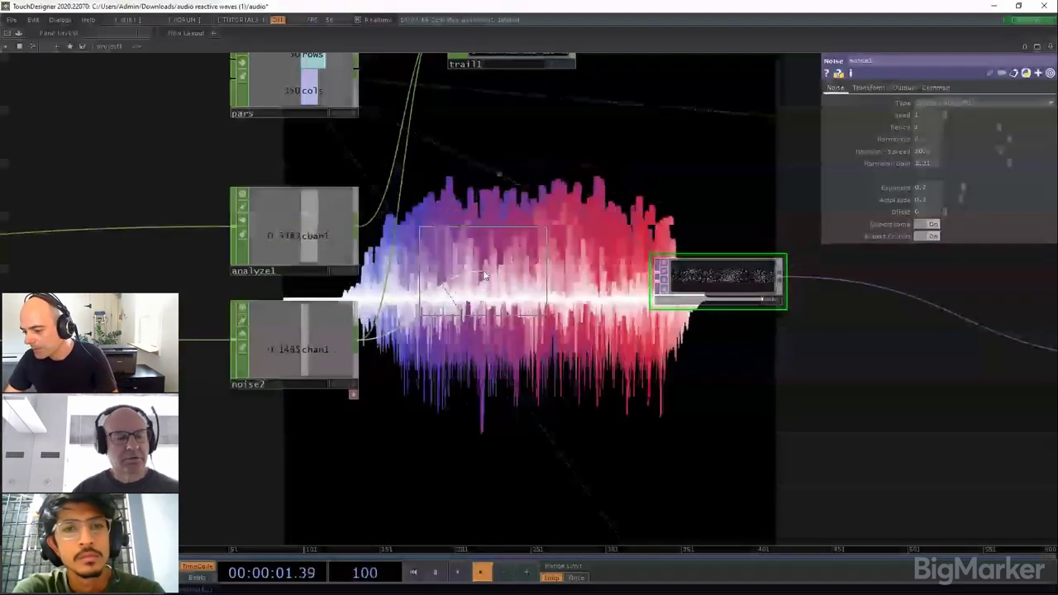
pyautogui.click(484, 277)
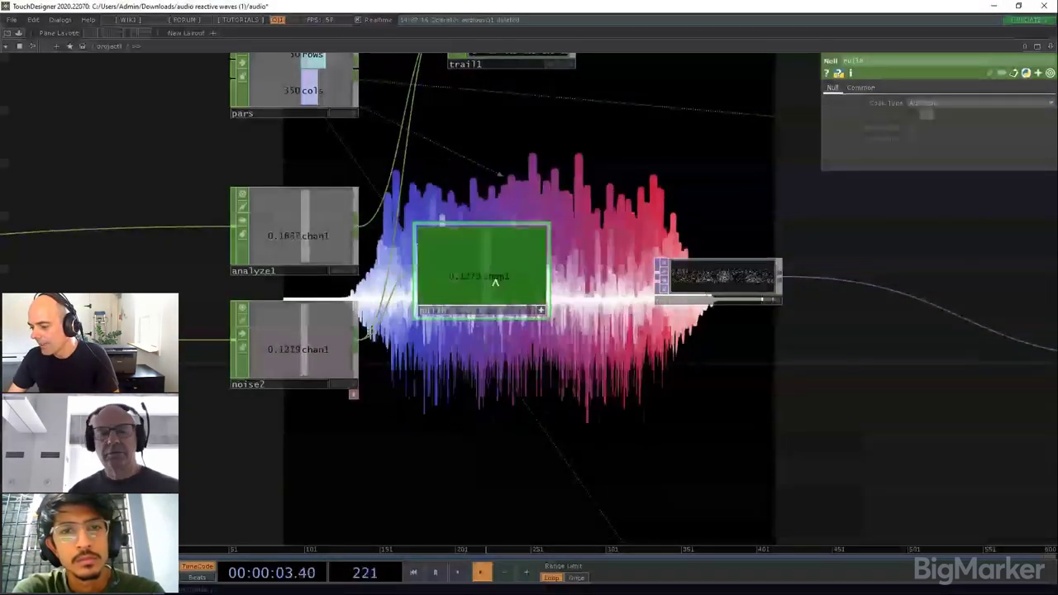
# Step: Try exporting null8's chan1 to noise1's Exponent and remove that export again
pyautogui.click(715, 277)
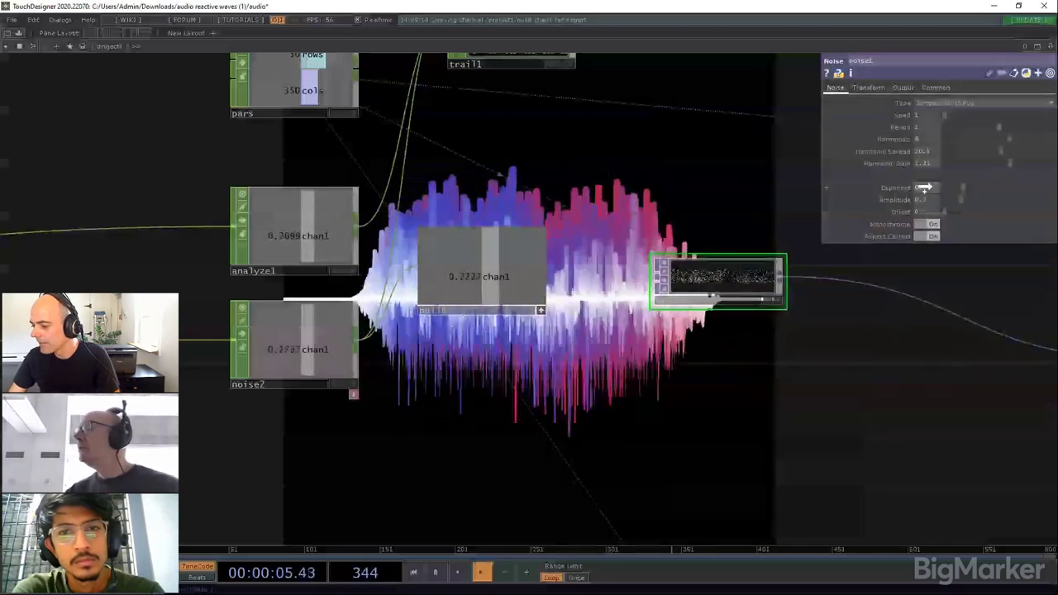
pyautogui.moveTo(923, 188); pyautogui.dragTo(924, 187)
pyautogui.click(925, 176)
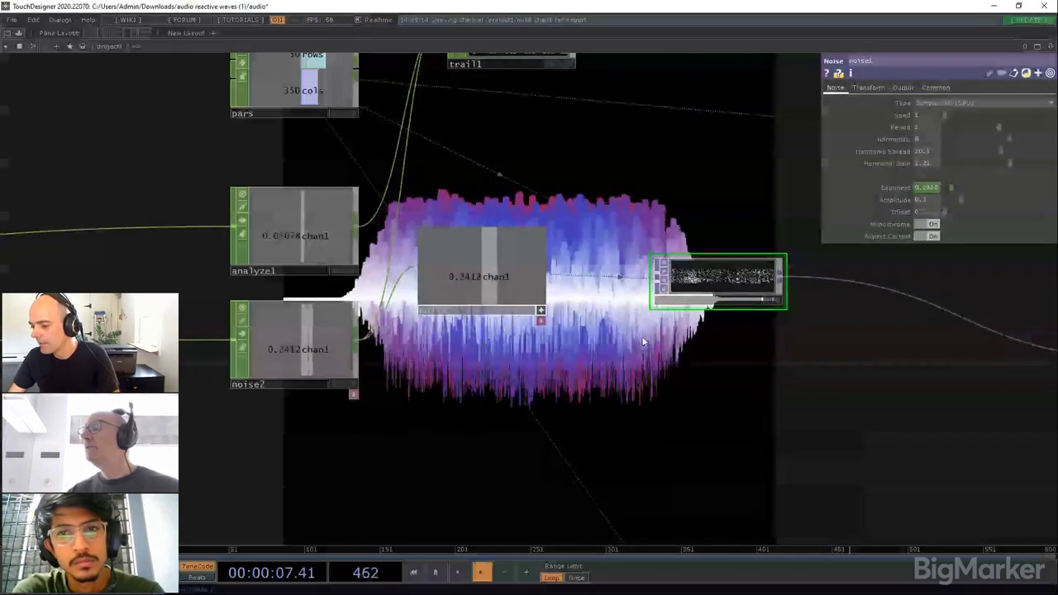
pyautogui.click(540, 310)
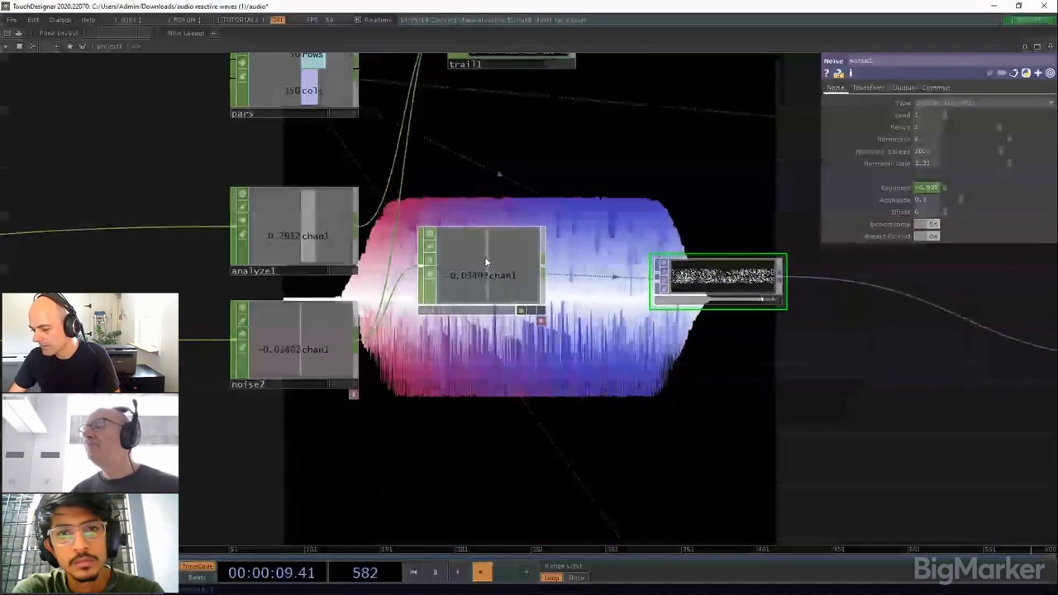
pyautogui.moveTo(484, 256); pyautogui.dragTo(510, 305)
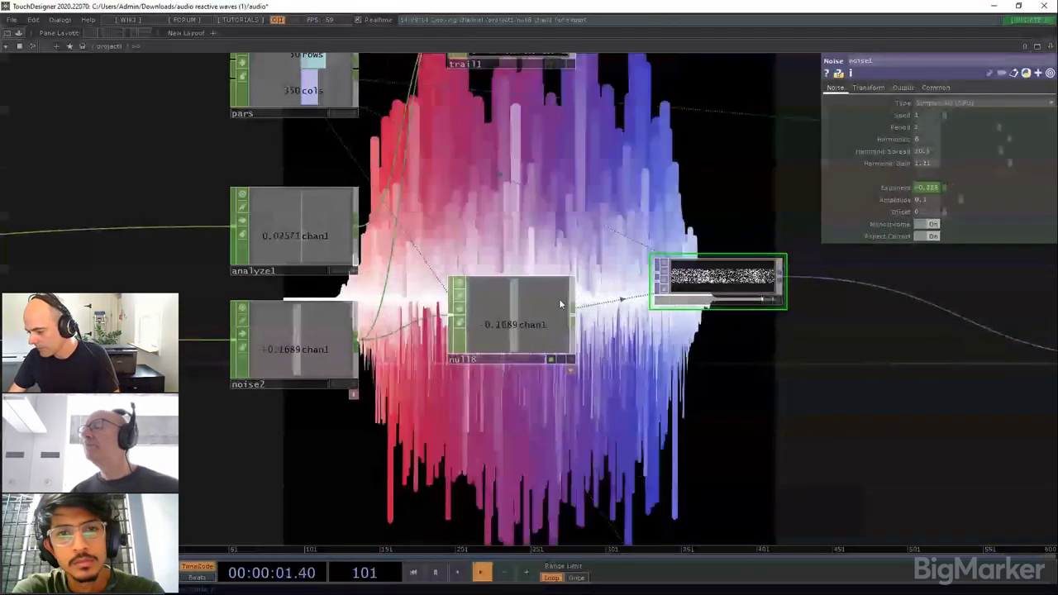
pyautogui.rightClick(925, 190)
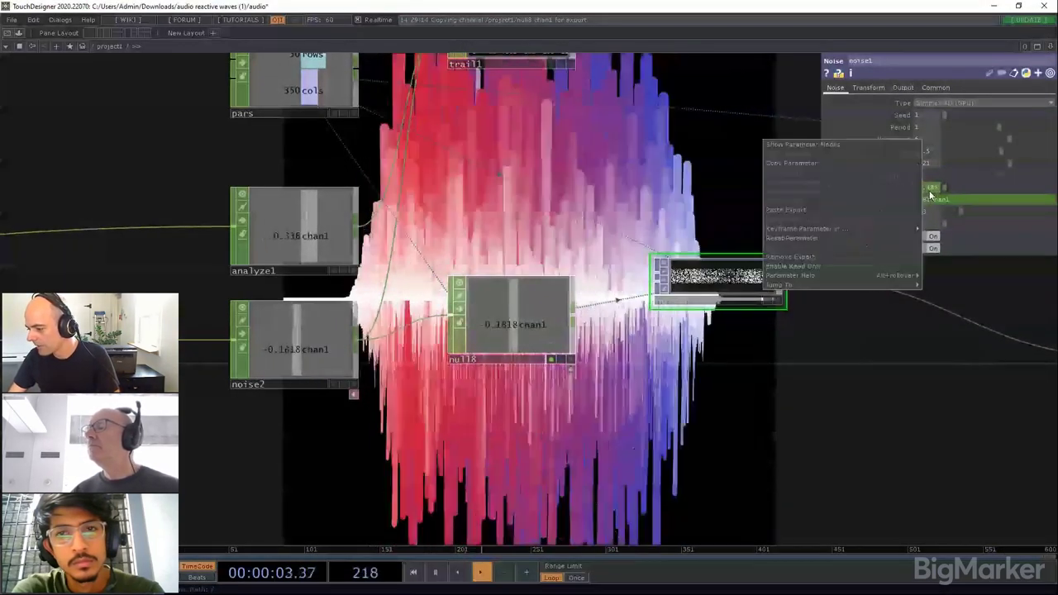
pyautogui.click(853, 256)
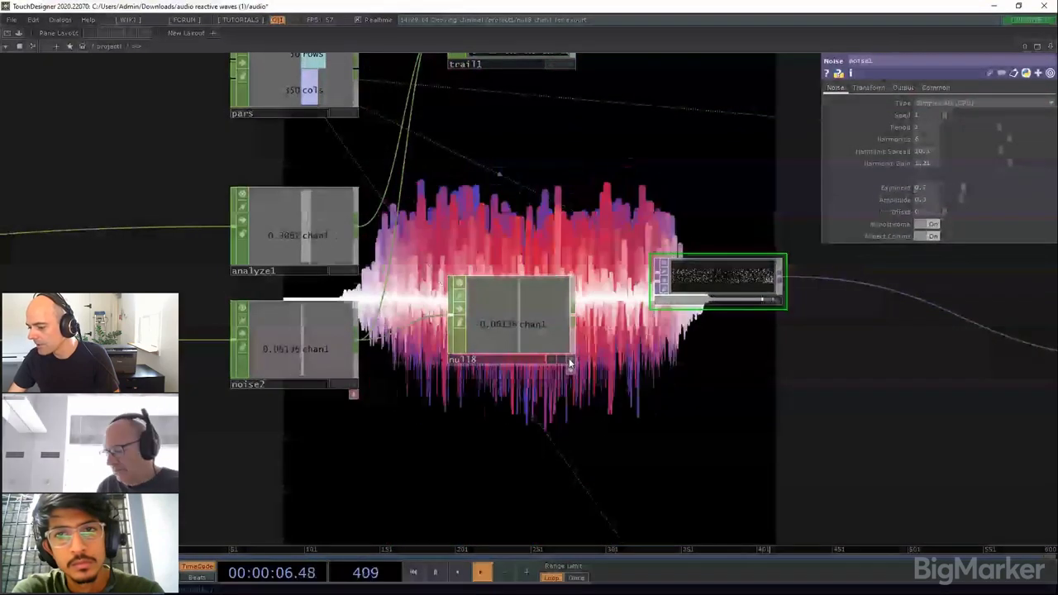
# Step: Make null8's viewer active and export its chan1 to noise1's Harmonic Gain
pyautogui.click(569, 363)
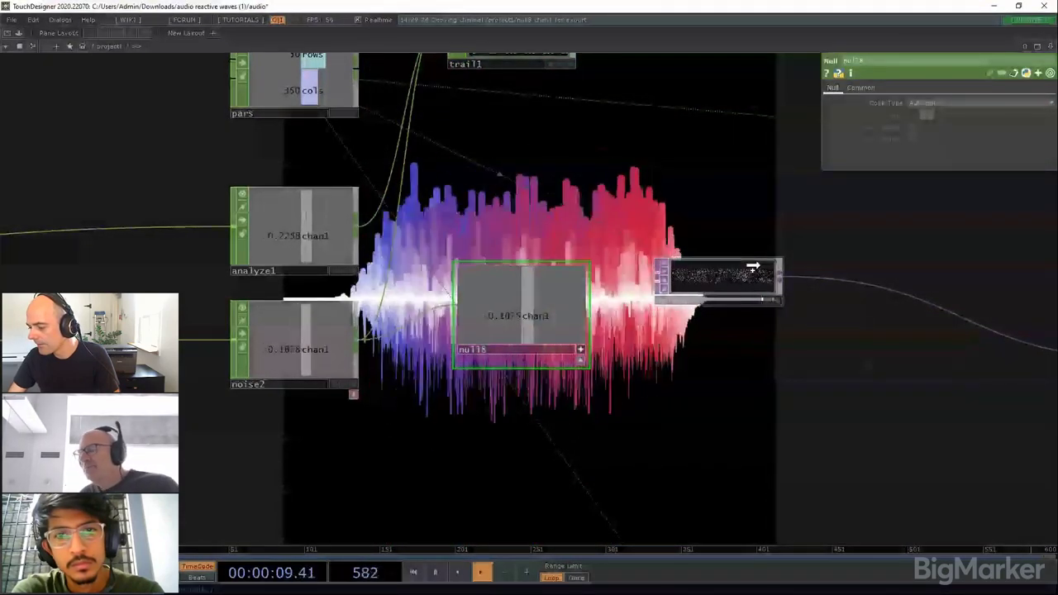
pyautogui.moveTo(752, 266); pyautogui.dragTo(927, 146)
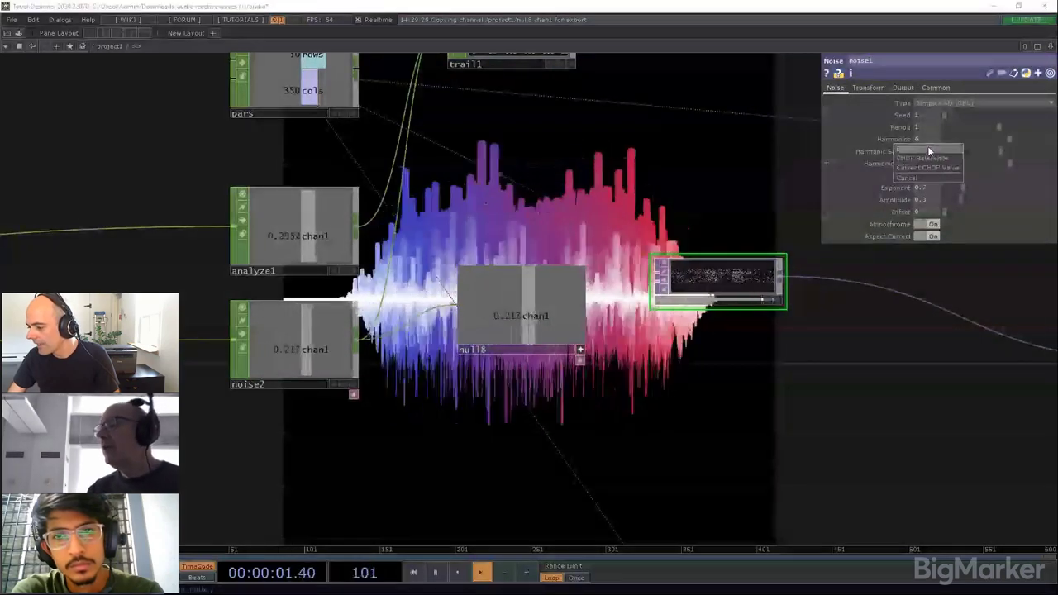
pyautogui.click(928, 149)
# Step: Move the analyze1 and noise2 CHOPs away from null8 to make room between them
pyautogui.moveTo(668, 370); pyautogui.dragTo(652, 400)
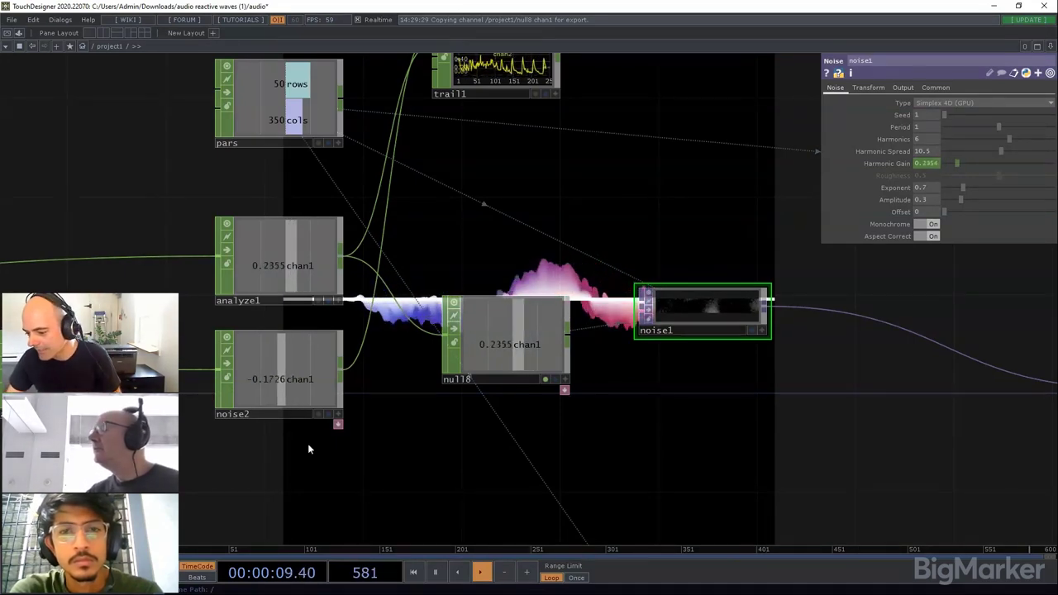
pyautogui.scroll(-2, 733, 462)
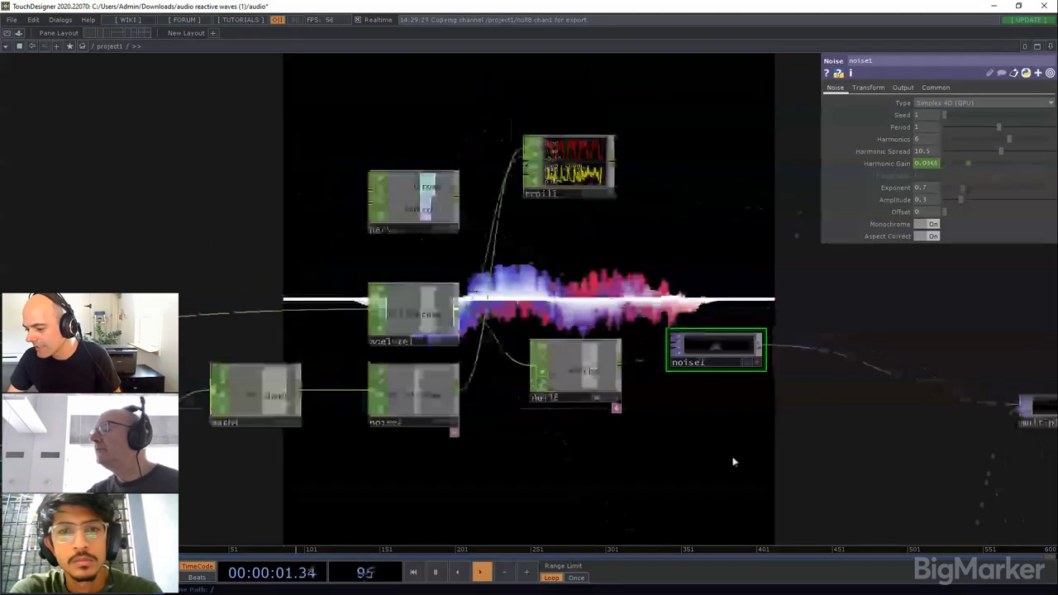
pyautogui.moveTo(404, 311); pyautogui.dragTo(340, 290)
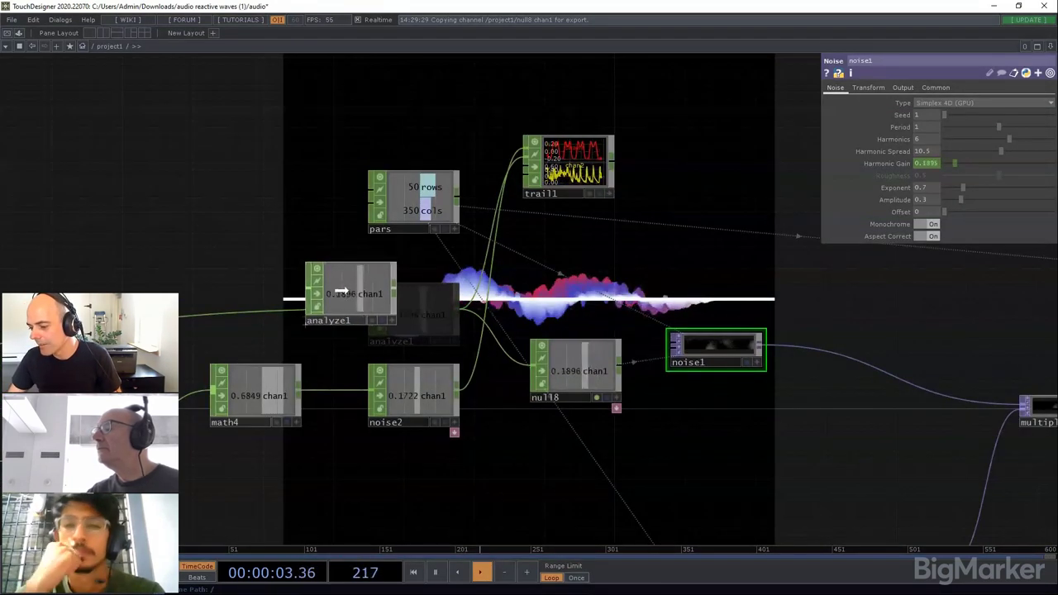
pyautogui.moveTo(413, 397); pyautogui.dragTo(365, 421)
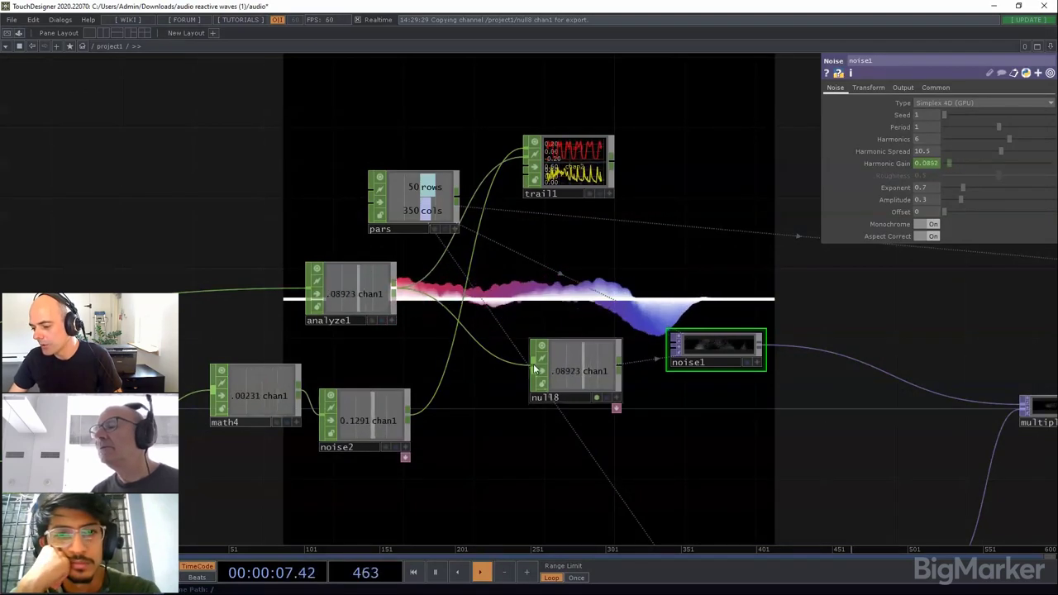
# Step: Insert a Switch CHOP on the wire between analyze1 and null8, with noise2 connected as its second input
pyautogui.press('Tab')
pyautogui.write('sw')
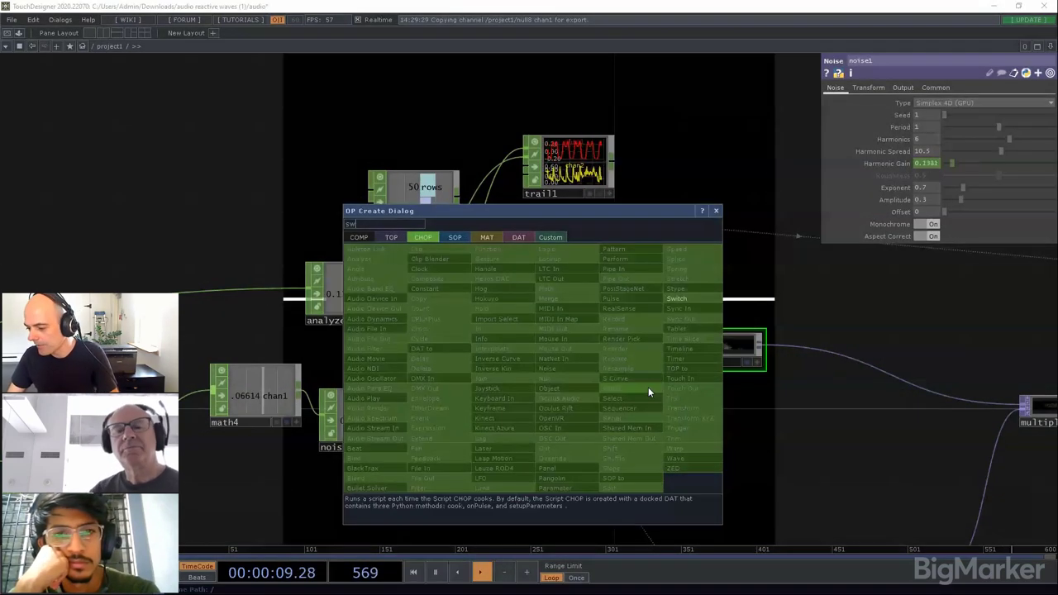
pyautogui.click(675, 298)
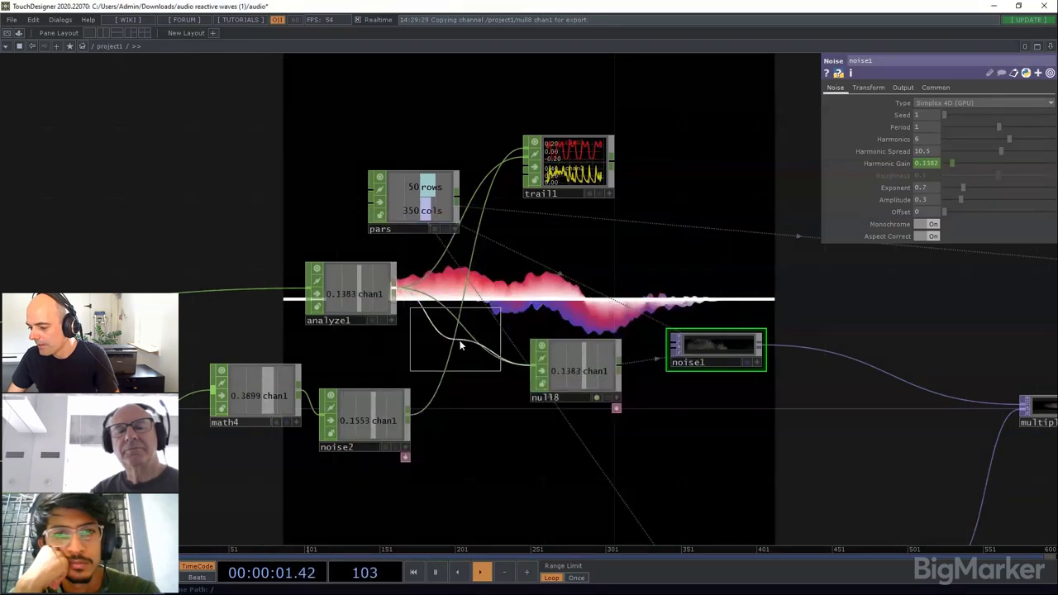
pyautogui.click(467, 351)
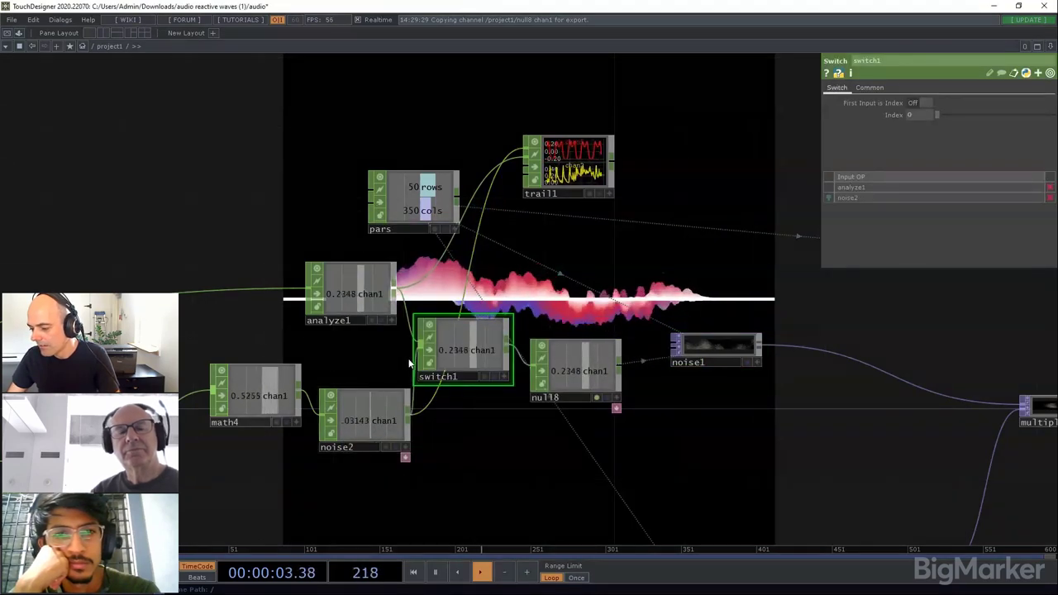
# Step: Spread switch1 and null8 apart and test switch1's Index at 1 before restoring it to 0
pyautogui.moveTo(493, 350); pyautogui.dragTo(506, 350)
pyautogui.moveTo(575, 364); pyautogui.dragTo(603, 336)
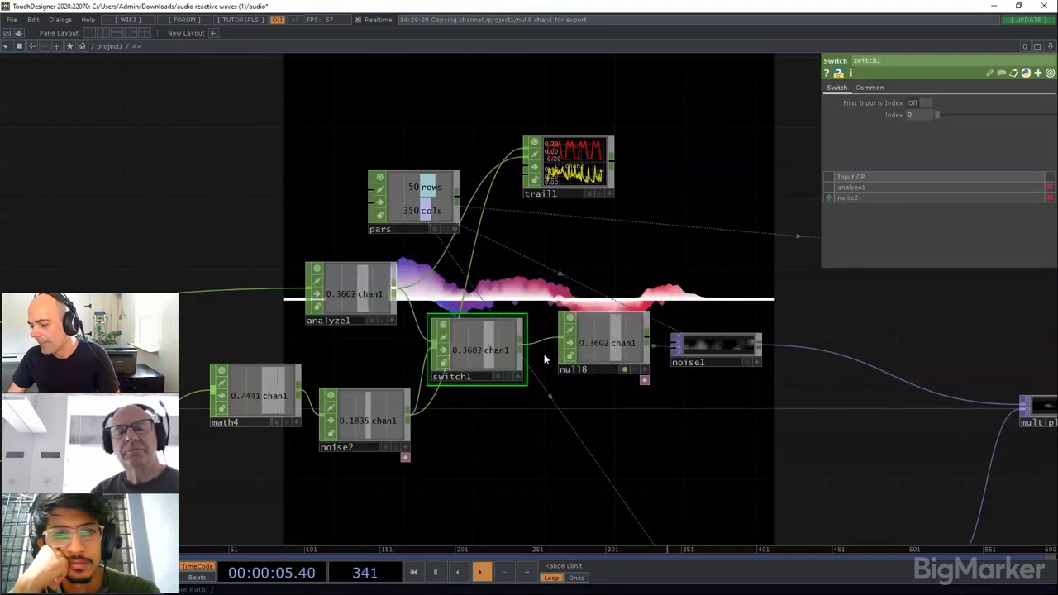
pyautogui.moveTo(916, 116); pyautogui.dragTo(934, 116, button='middle')
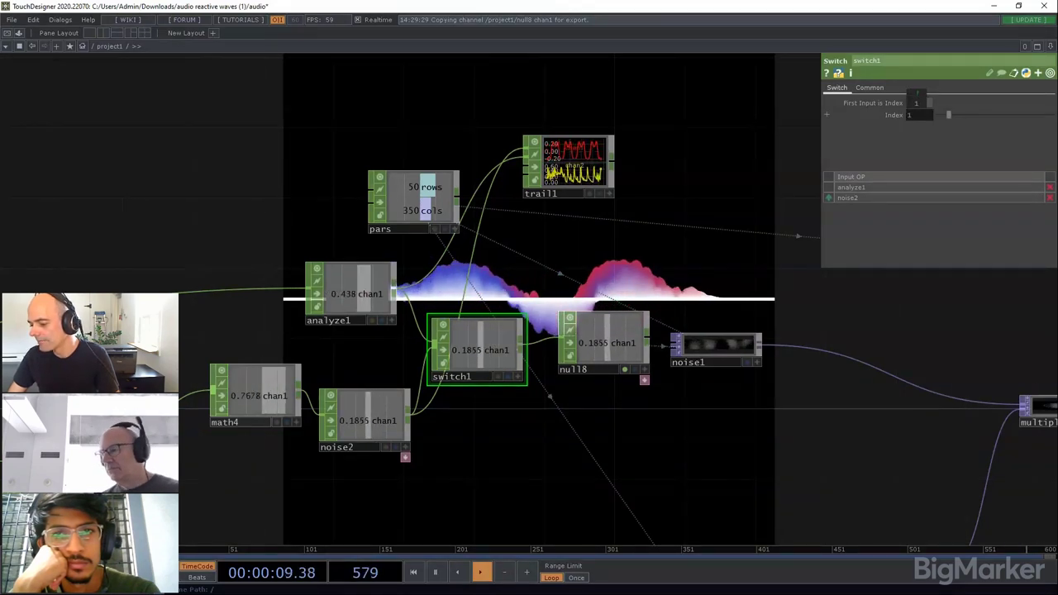
pyautogui.moveTo(934, 116); pyautogui.dragTo(916, 116, button='middle')
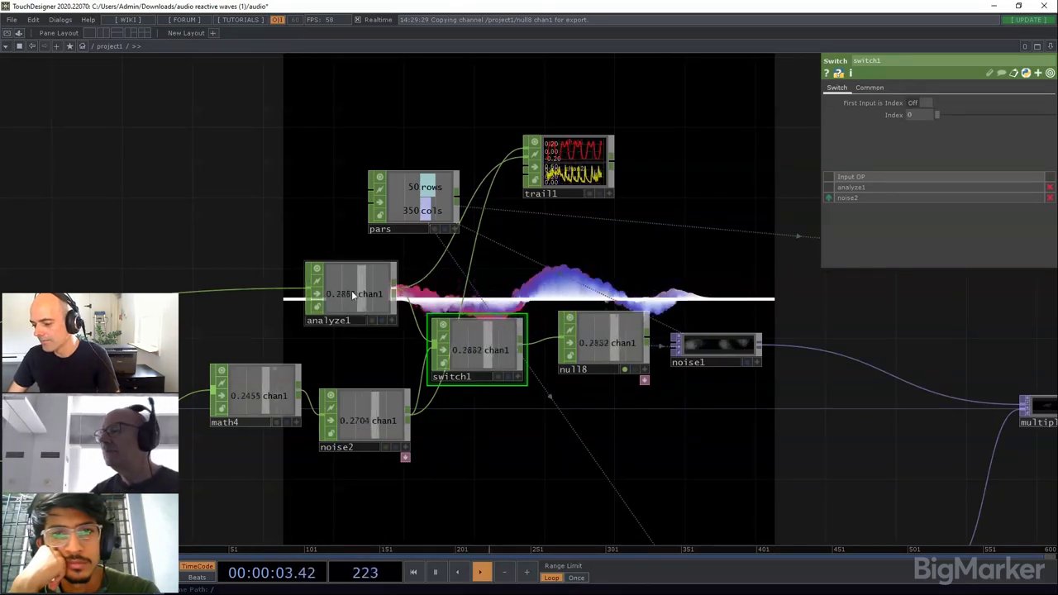
# Step: Move analyze1 farther from switch1, insert a Lag CHOP after it and set the first Lag value to 0
pyautogui.moveTo(352, 291); pyautogui.dragTo(183, 276)
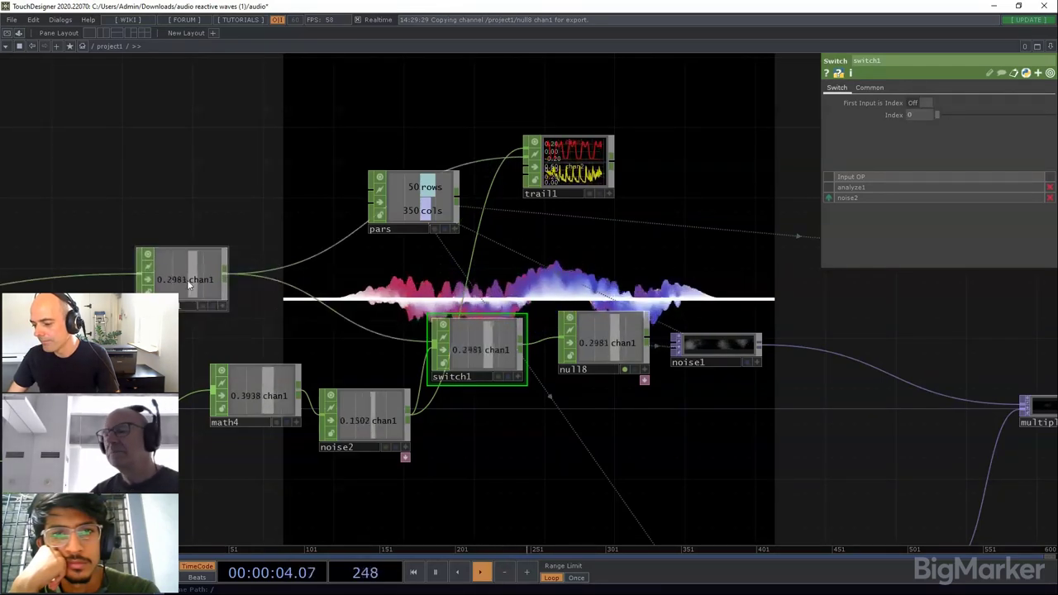
pyautogui.rightClick(230, 283)
pyautogui.write('lag')
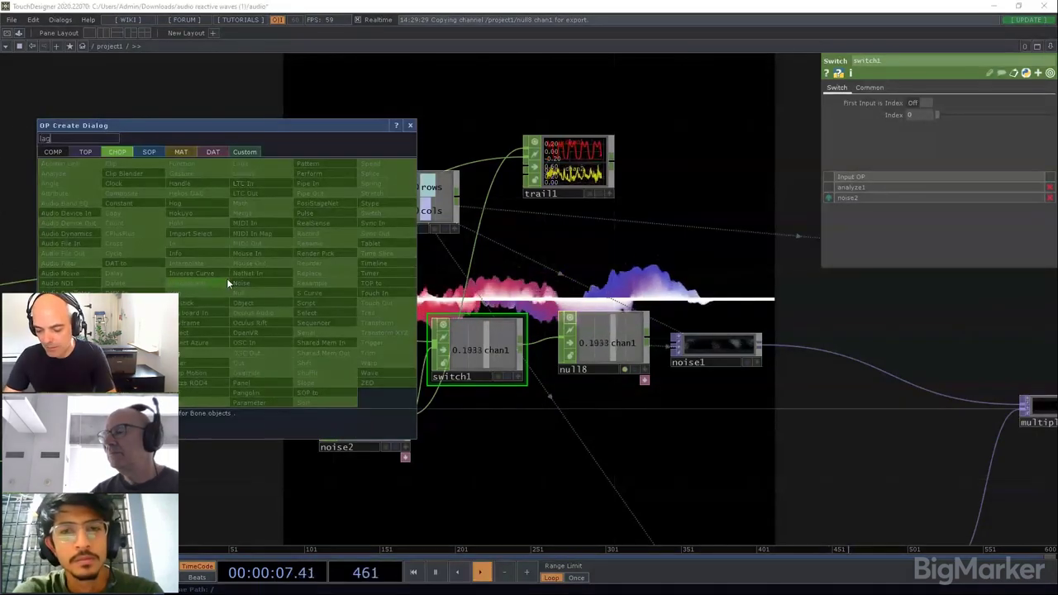
pyautogui.click(212, 354)
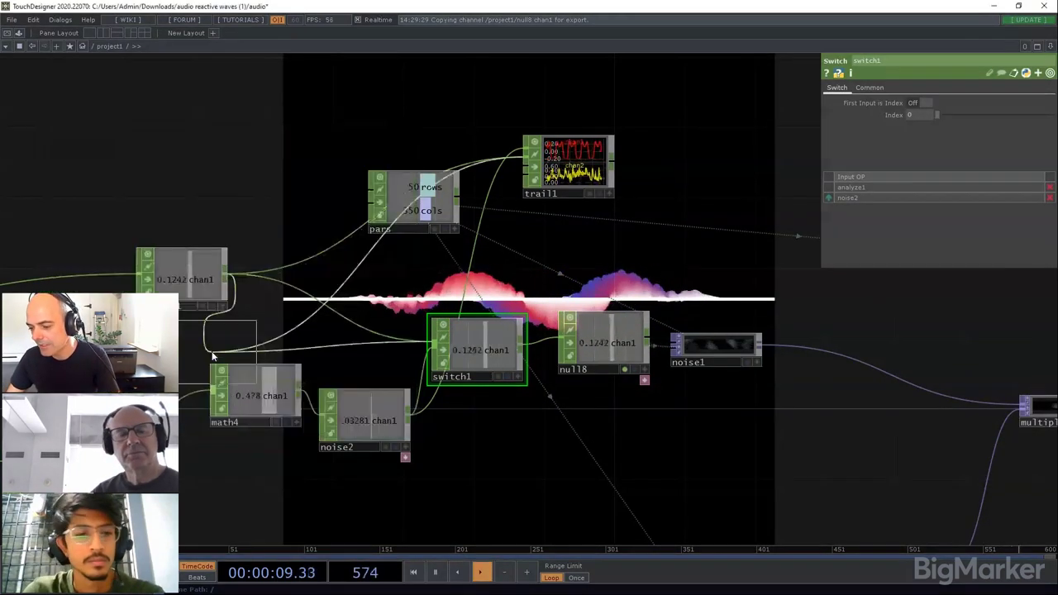
pyautogui.click(252, 289)
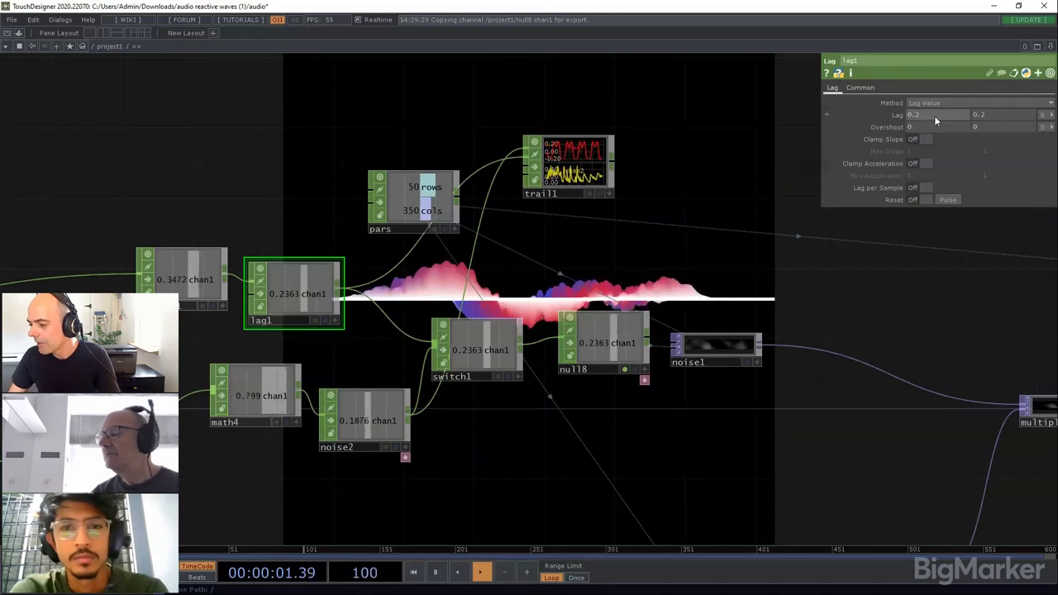
pyautogui.write('0')
pyautogui.press('Return')
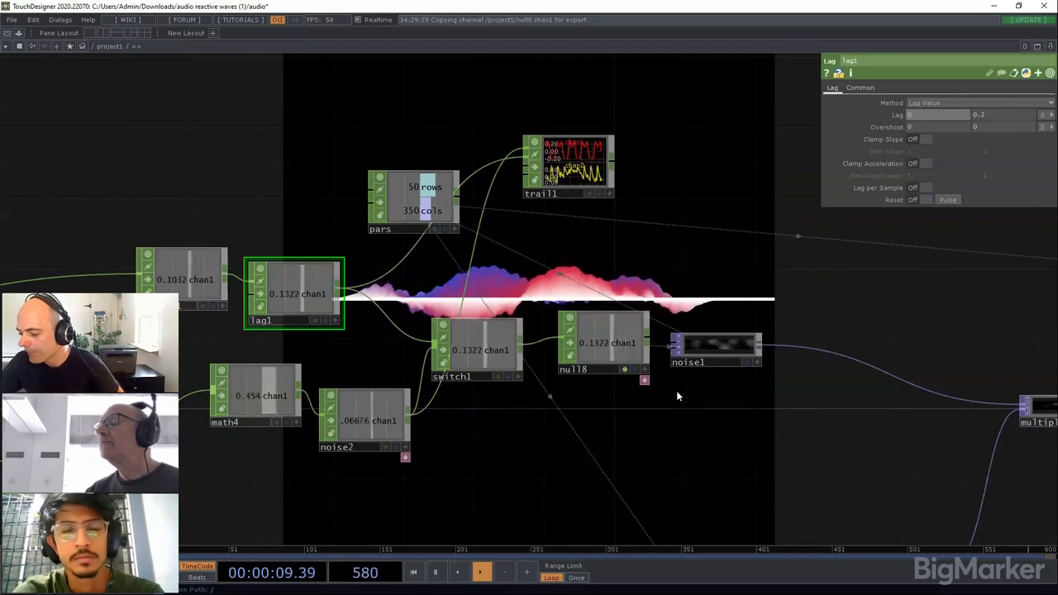
# Step: Move trail1 closer to null8 and relocate the pars CHOP to the space below null8
pyautogui.scroll(-5, 394, 319)
pyautogui.moveTo(446, 263); pyautogui.dragTo(476, 305)
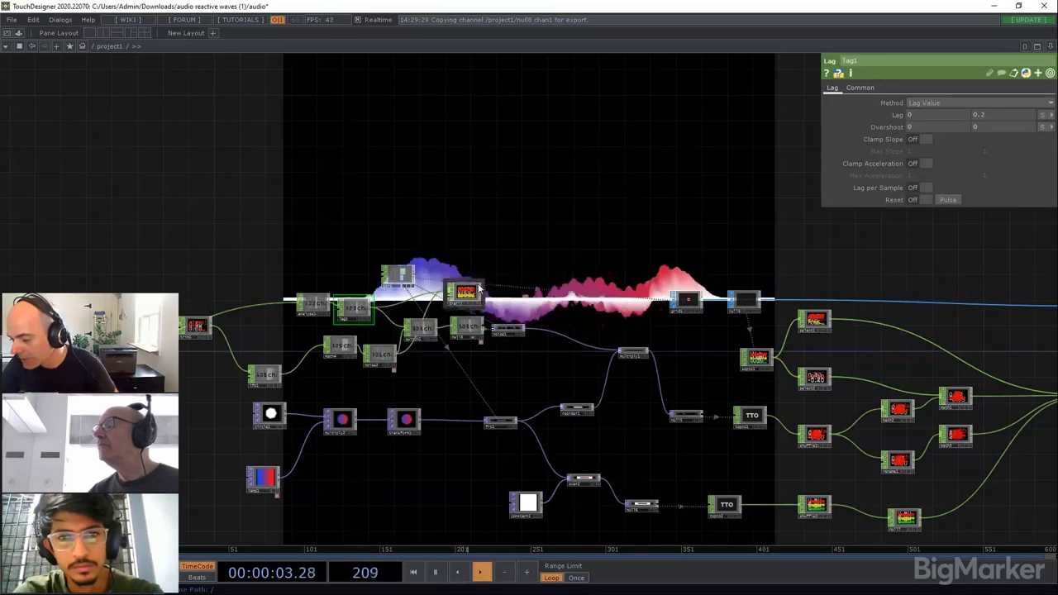
pyautogui.moveTo(395, 277); pyautogui.dragTo(483, 383)
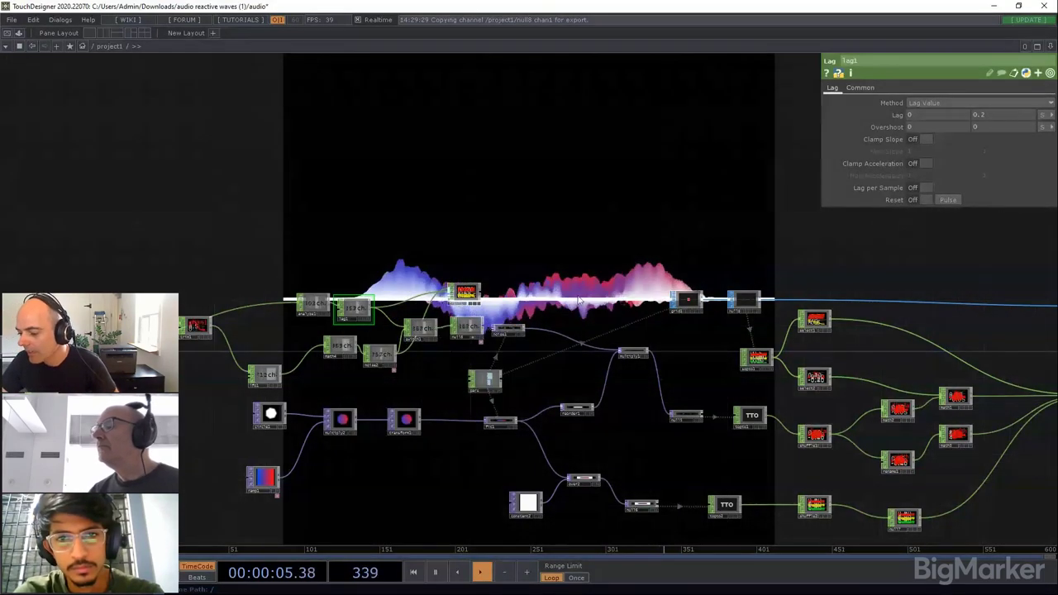
pyautogui.moveTo(623, 272); pyautogui.dragTo(671, 315)
pyautogui.scroll(3, 498, 321)
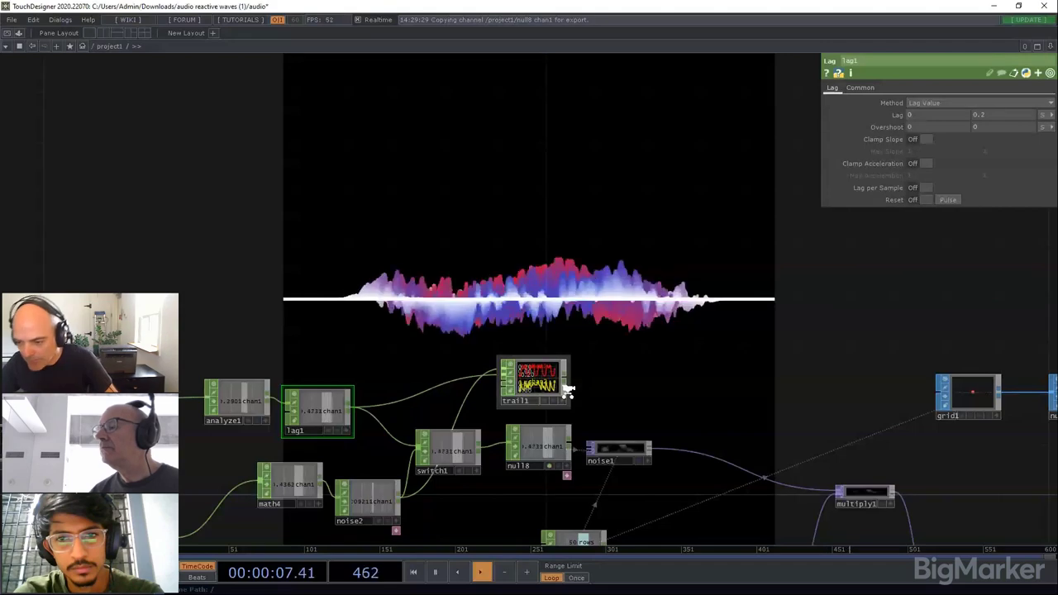
# Step: Delete the trail1 CHOP and shift analyze1 slightly away from lag1
pyautogui.rightClick(534, 387)
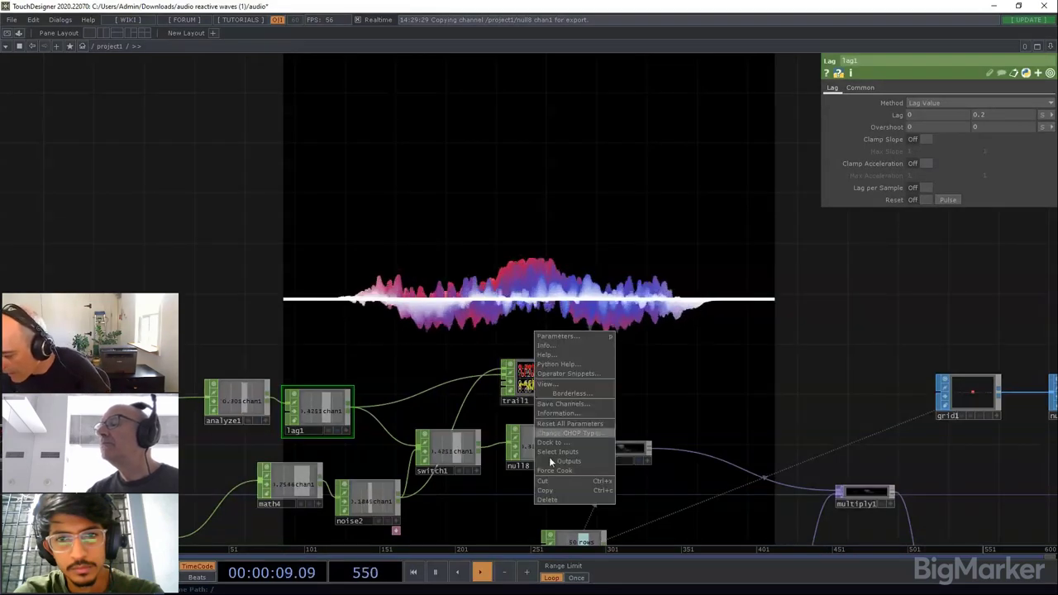
pyautogui.click(547, 499)
pyautogui.moveTo(239, 400); pyautogui.dragTo(229, 415)
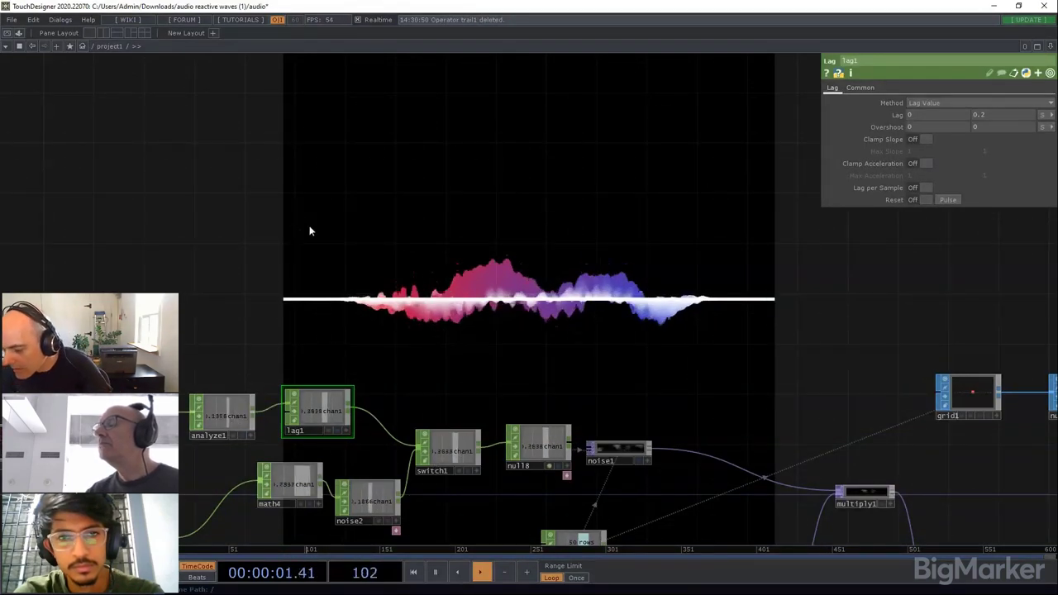
# Step: Add the audioAnalysis component from the palette's Tools and place it above audiofilein1
pyautogui.moveTo(84, 349); pyautogui.dragTo(428, 310)
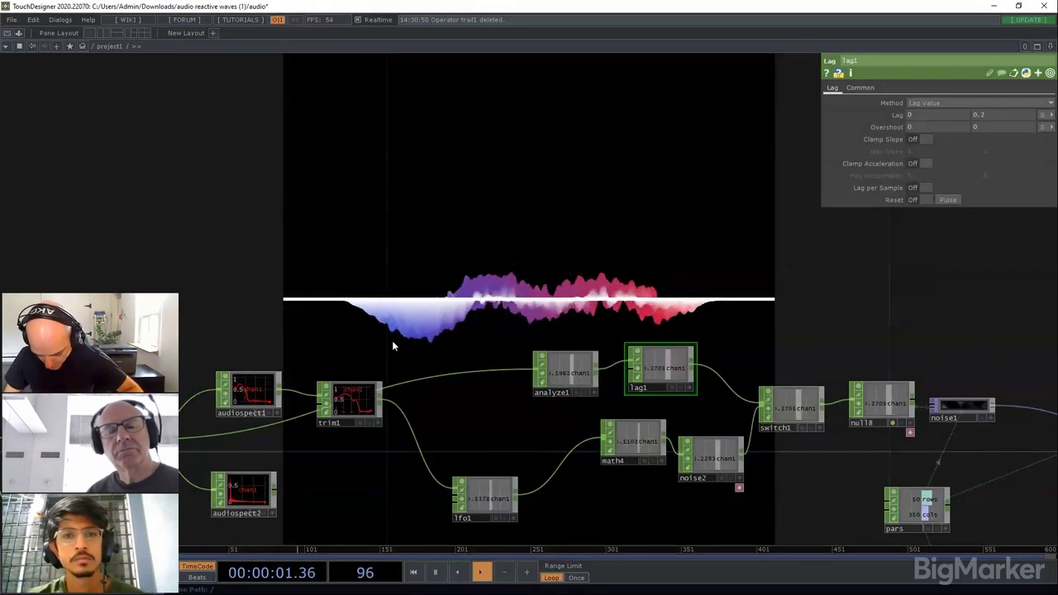
pyautogui.scroll(-3, 564, 322)
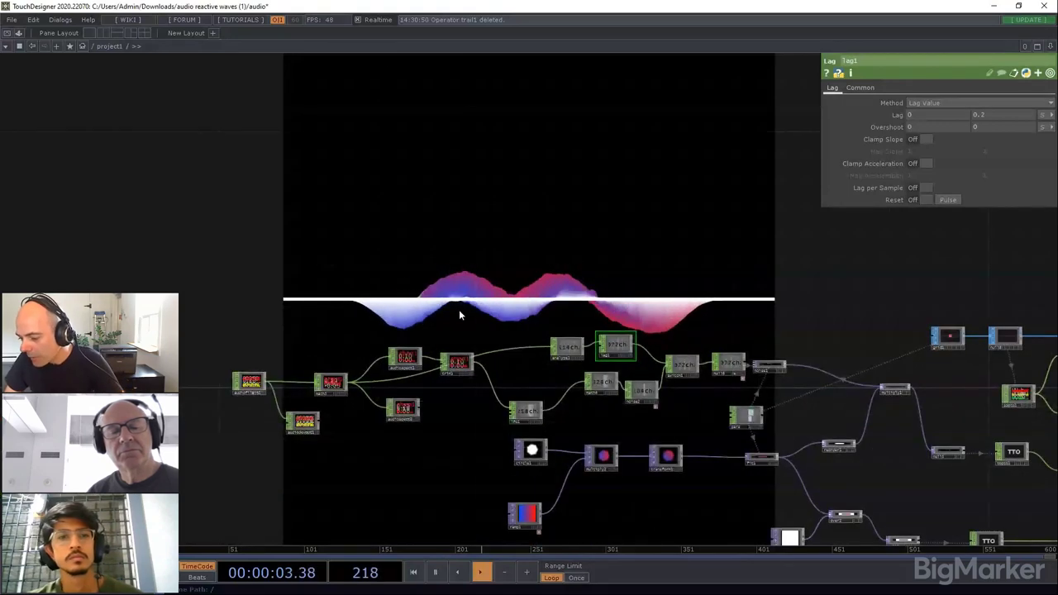
pyautogui.click(19, 33)
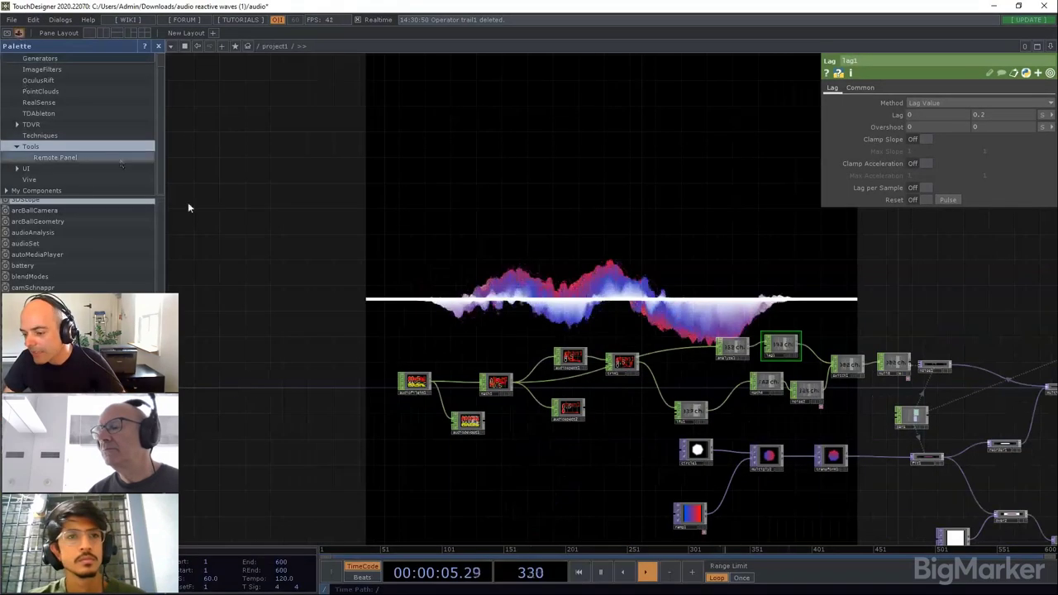
pyautogui.click(99, 238)
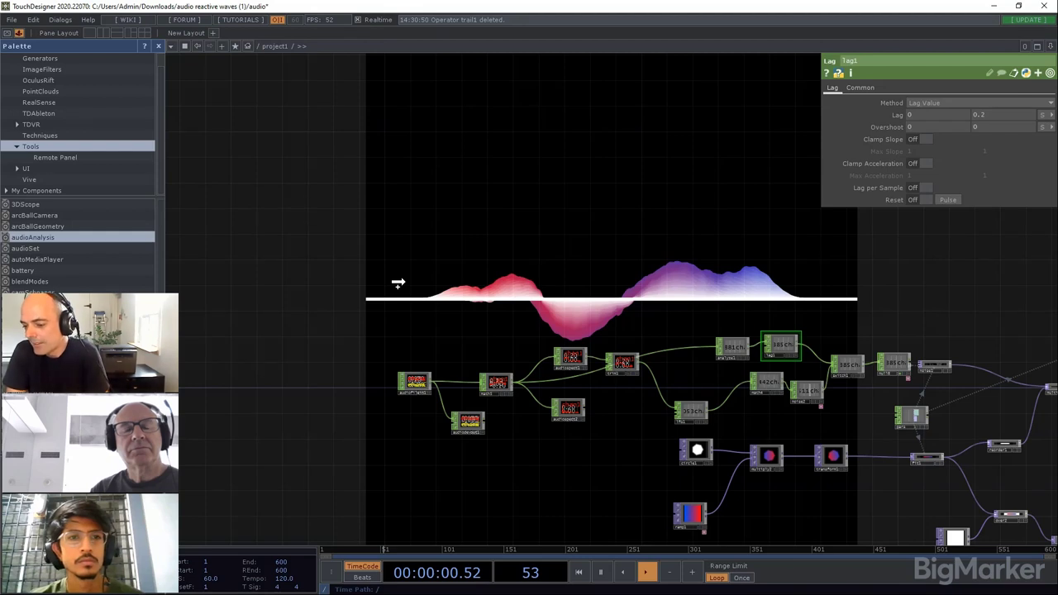
pyautogui.moveTo(397, 284); pyautogui.dragTo(406, 286)
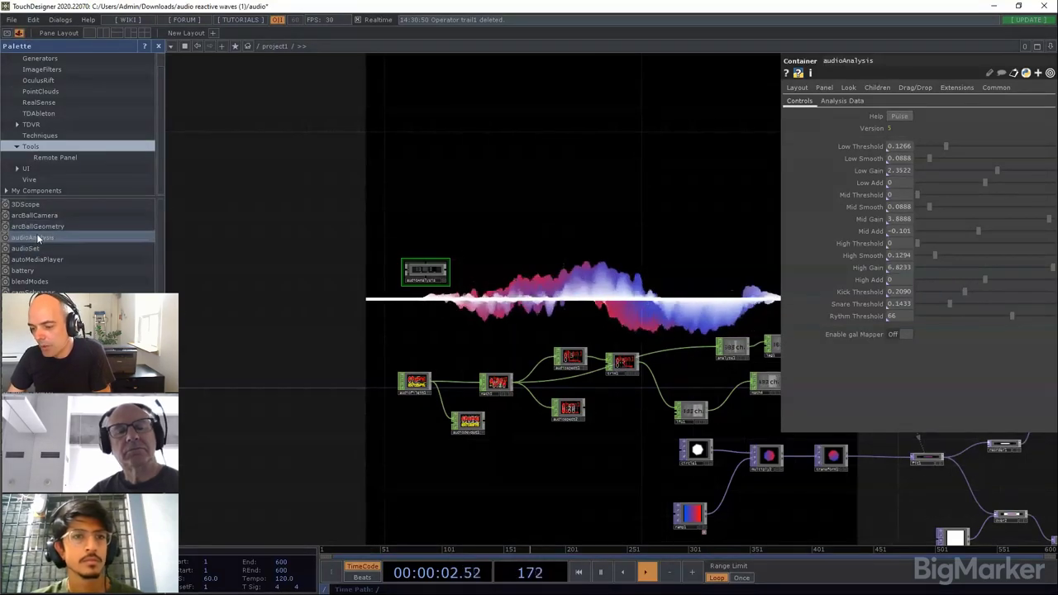
# Step: Wire audiofilein1 into audioAnalysis, reposition the component and examine its threshold, gain and smoothing controls
pyautogui.scroll(4, 446, 356)
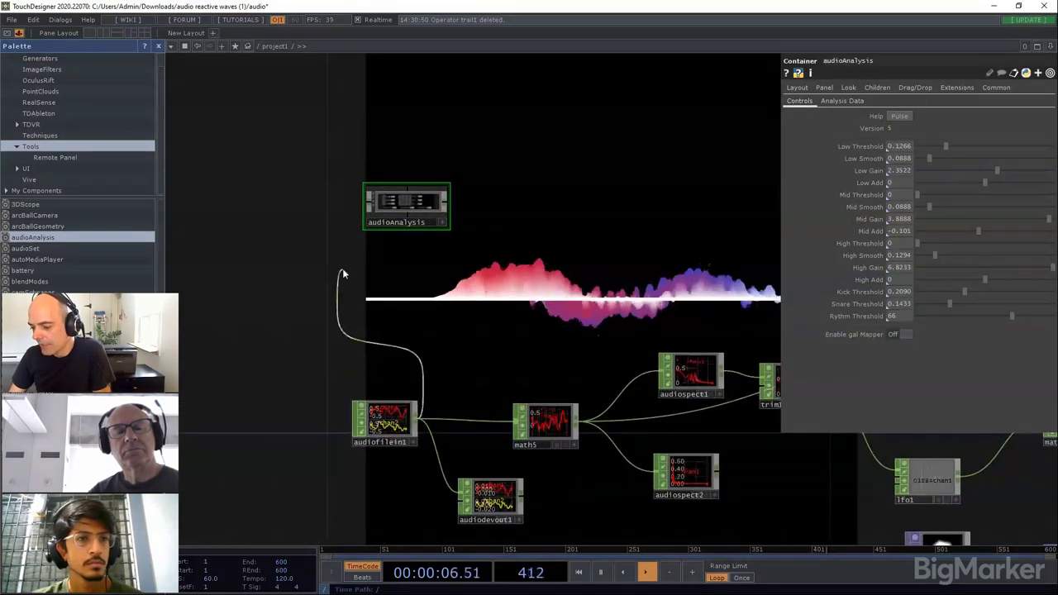
pyautogui.moveTo(368, 207); pyautogui.dragTo(436, 302)
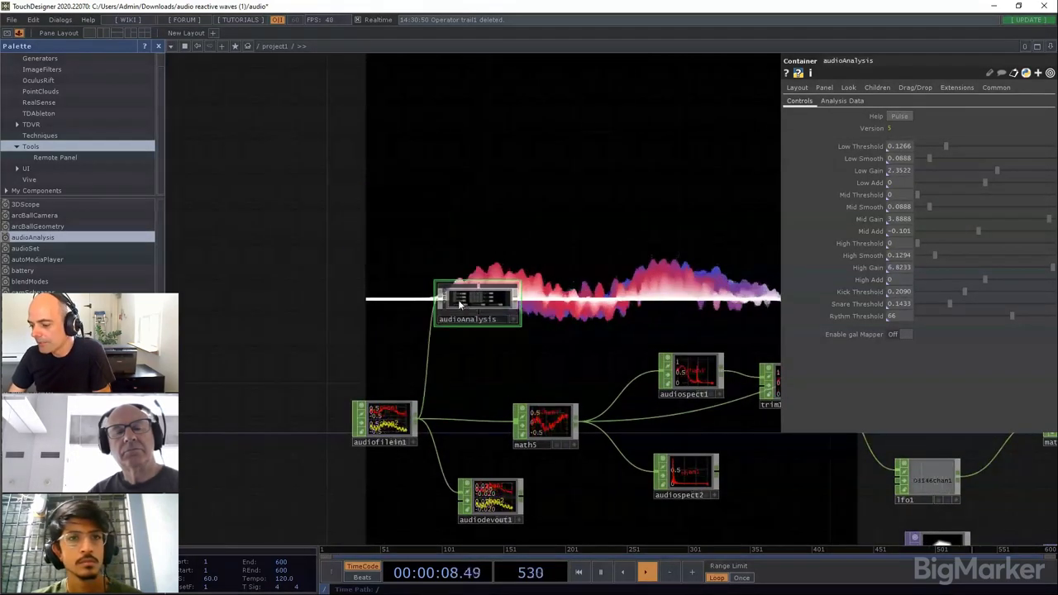
pyautogui.scroll(10, 475, 312)
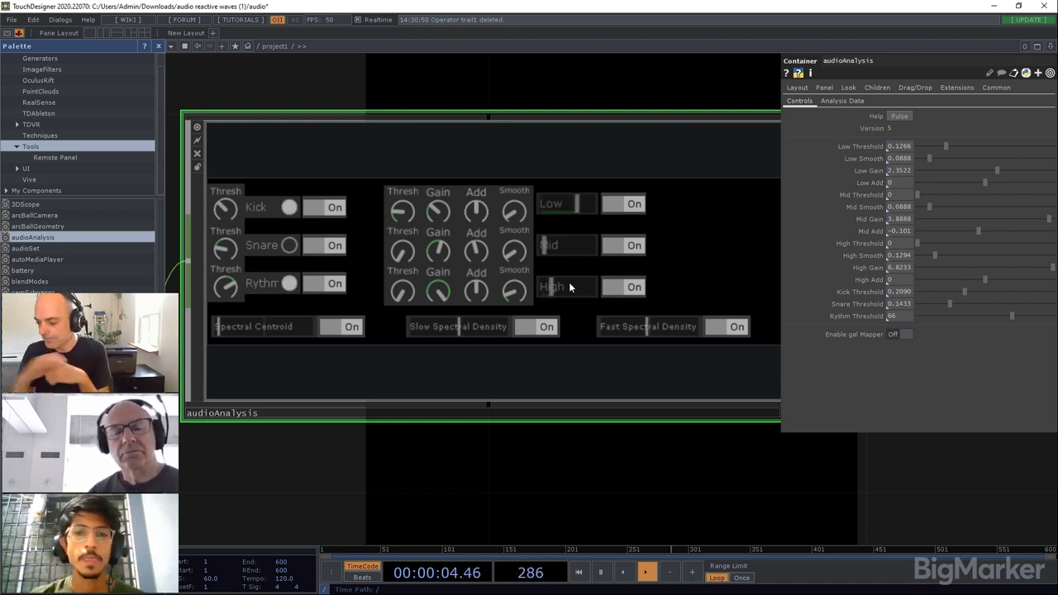
pyautogui.scroll(-8, 517, 253)
# Step: Add a Null CHOP to audioAnalysis's output and examine the analysis channels in its viewer
pyautogui.moveTo(567, 317); pyautogui.dragTo(360, 312)
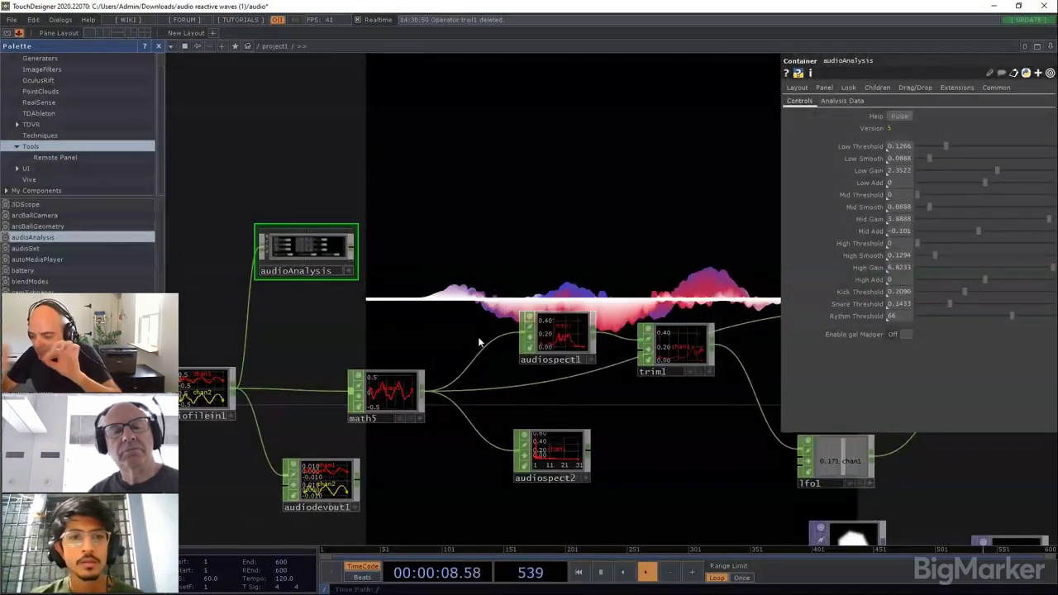
pyautogui.rightClick(357, 252)
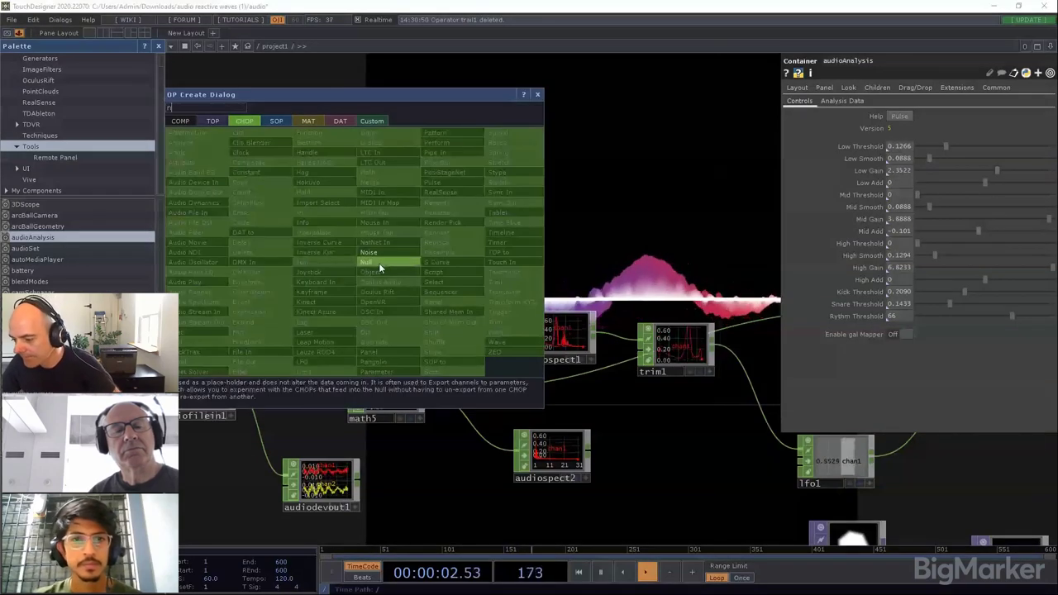
pyautogui.click(378, 263)
pyautogui.click(458, 249)
pyautogui.scroll(10, 475, 255)
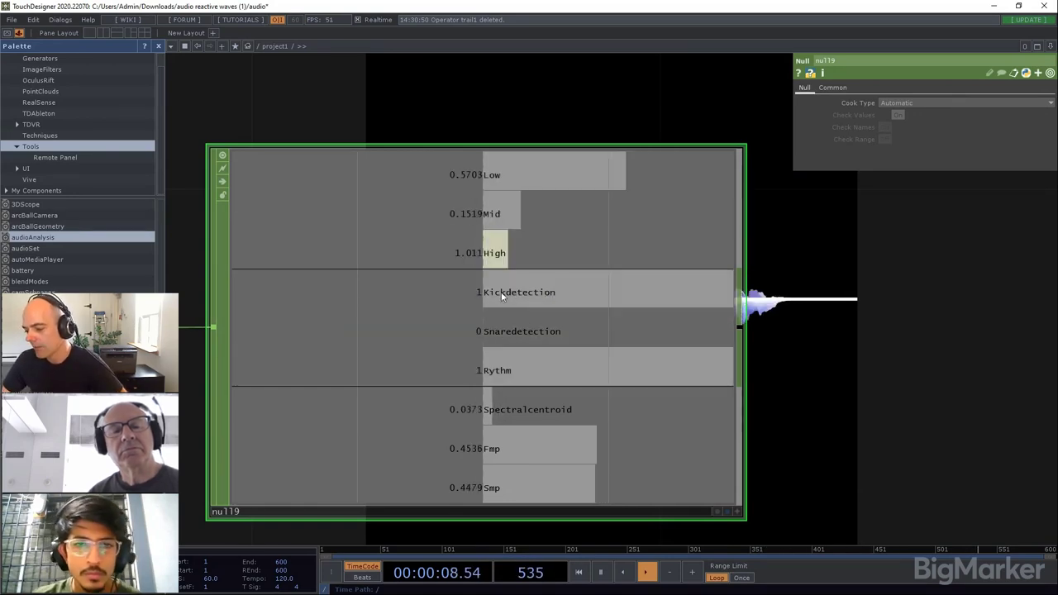
pyautogui.scroll(-10, 500, 307)
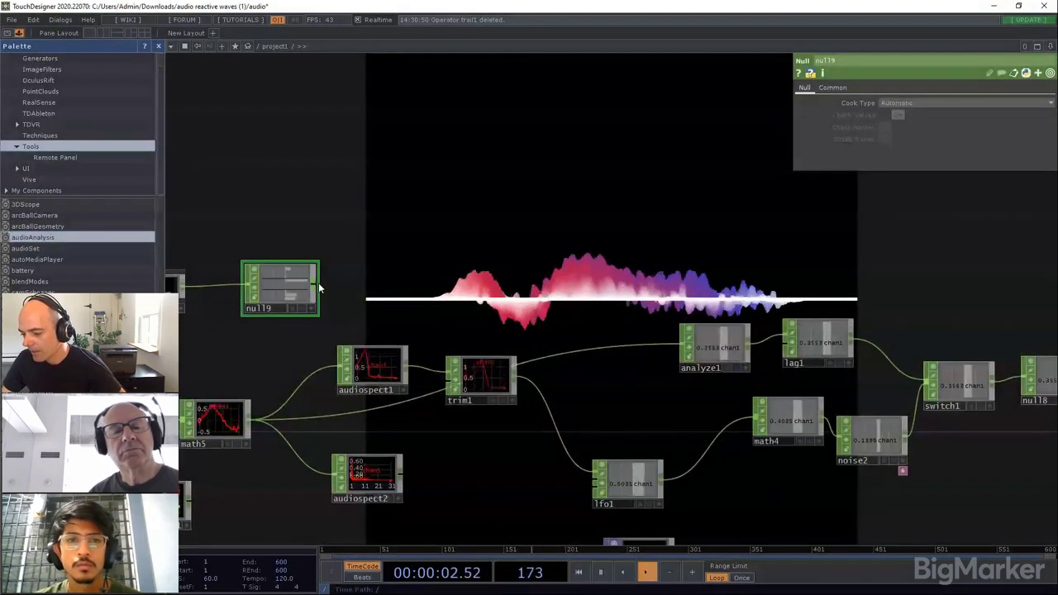
# Step: Add a Select CHOP to null9's output and set its channel name to Kickdetection
pyautogui.press('Tab')
pyautogui.write('se')
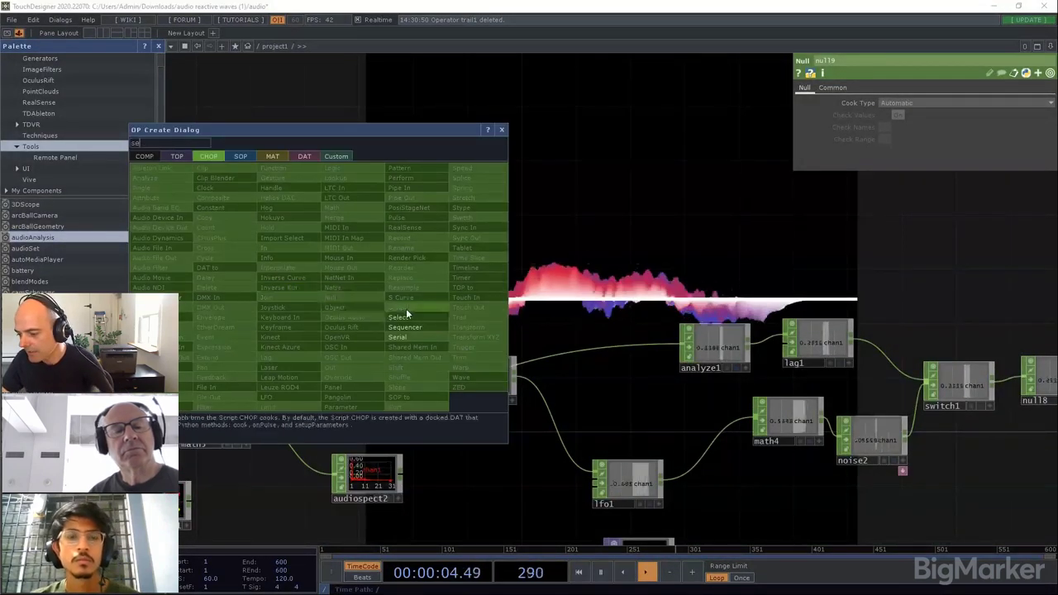
pyautogui.click(406, 314)
pyautogui.click(493, 286)
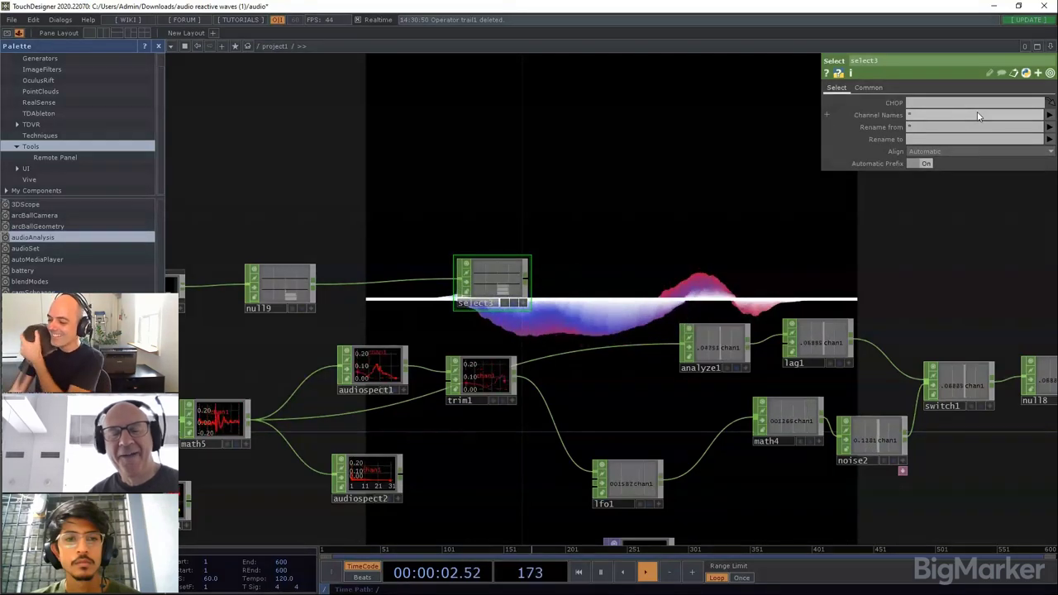
pyautogui.click(1051, 116)
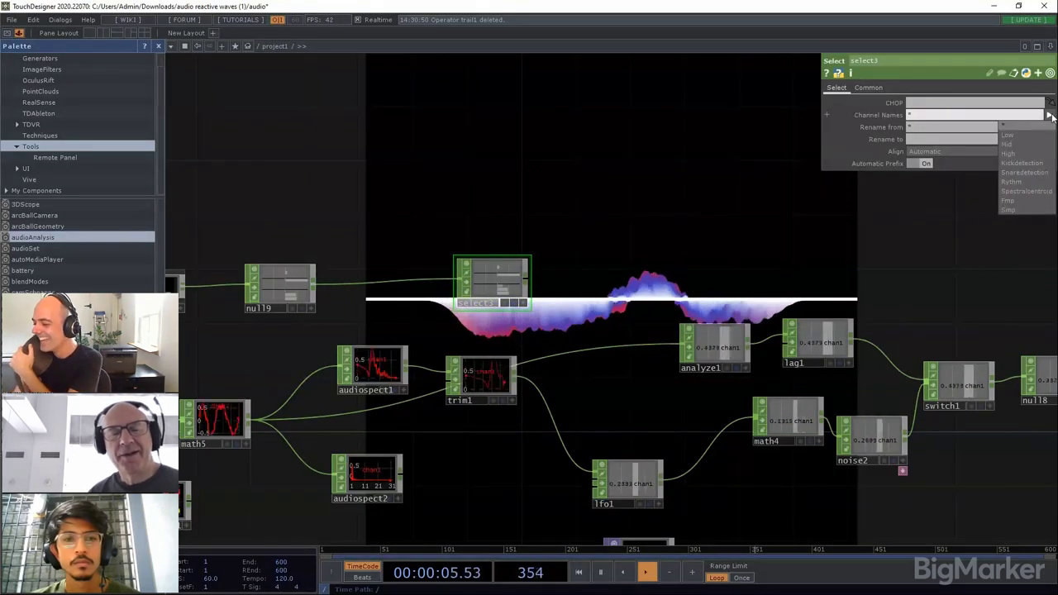
pyautogui.click(1029, 163)
# Step: Try to wire select3 into switch1, and reposition select3 above lag1
pyautogui.moveTo(676, 246); pyautogui.dragTo(473, 206)
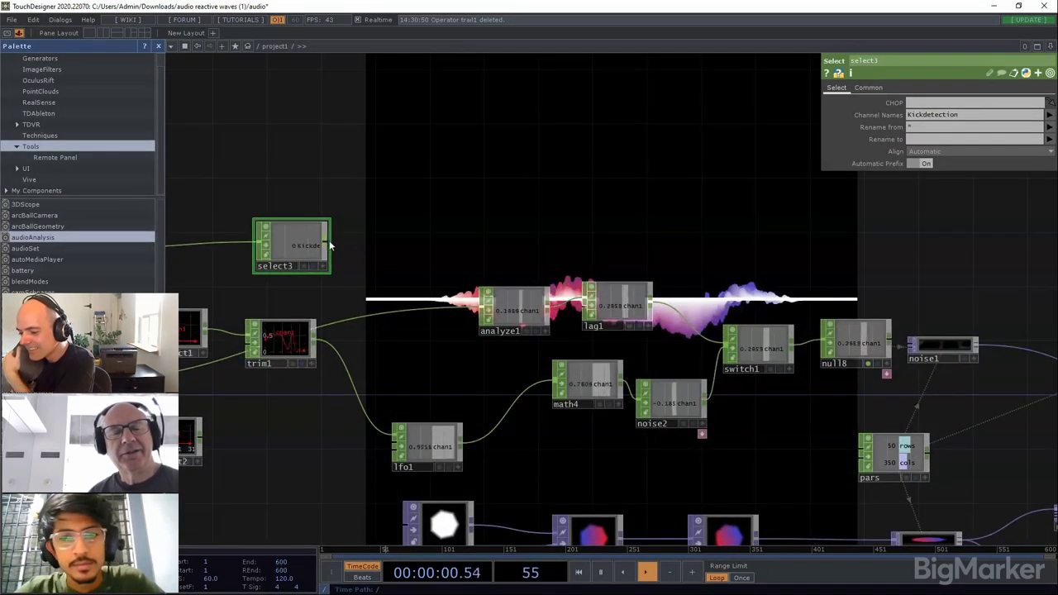
pyautogui.click(326, 245)
pyautogui.click(728, 340)
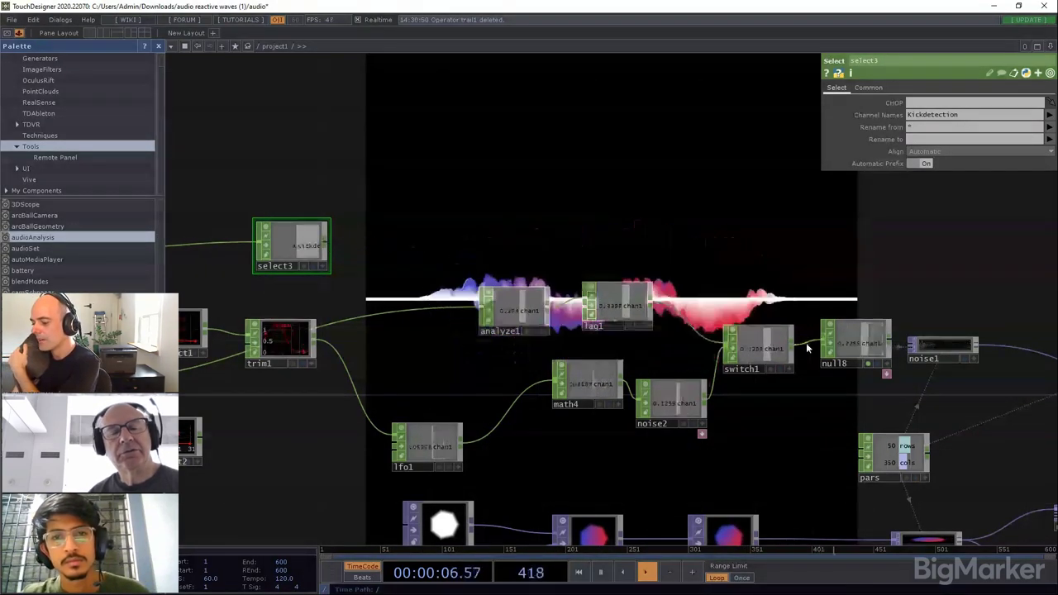
pyautogui.moveTo(298, 244); pyautogui.dragTo(601, 240)
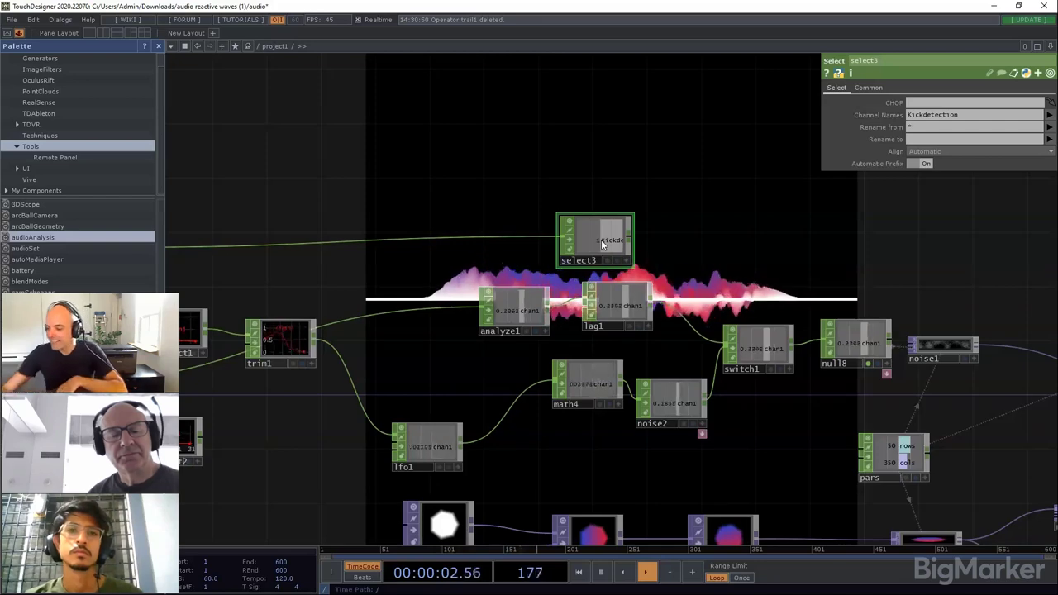
# Step: Replace select3's channel name with Mid alone
pyautogui.scroll(-2, 601, 240)
pyautogui.scroll(-3, 601, 246)
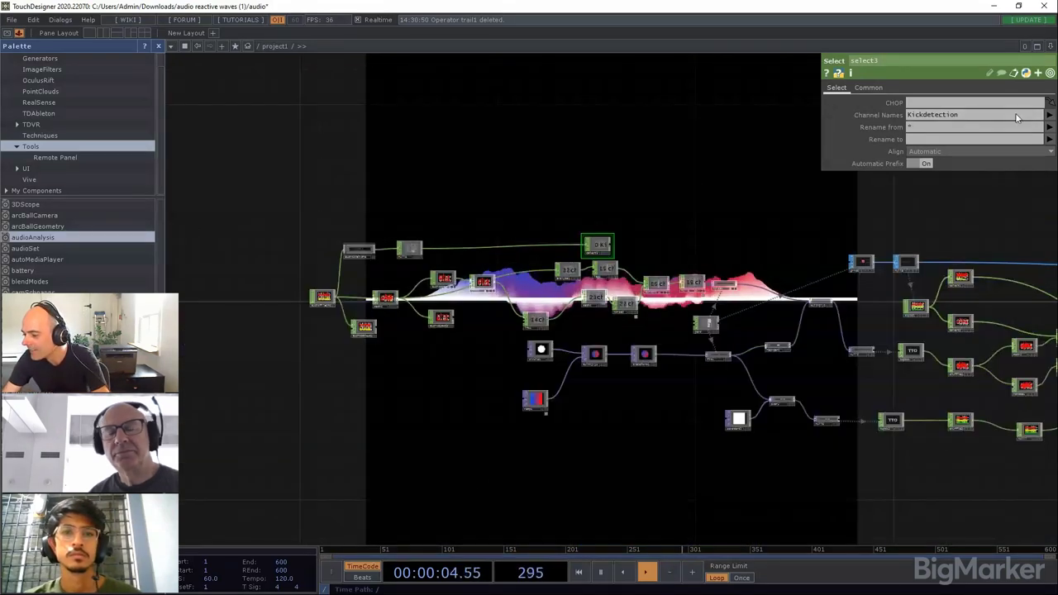
pyautogui.click(1050, 114)
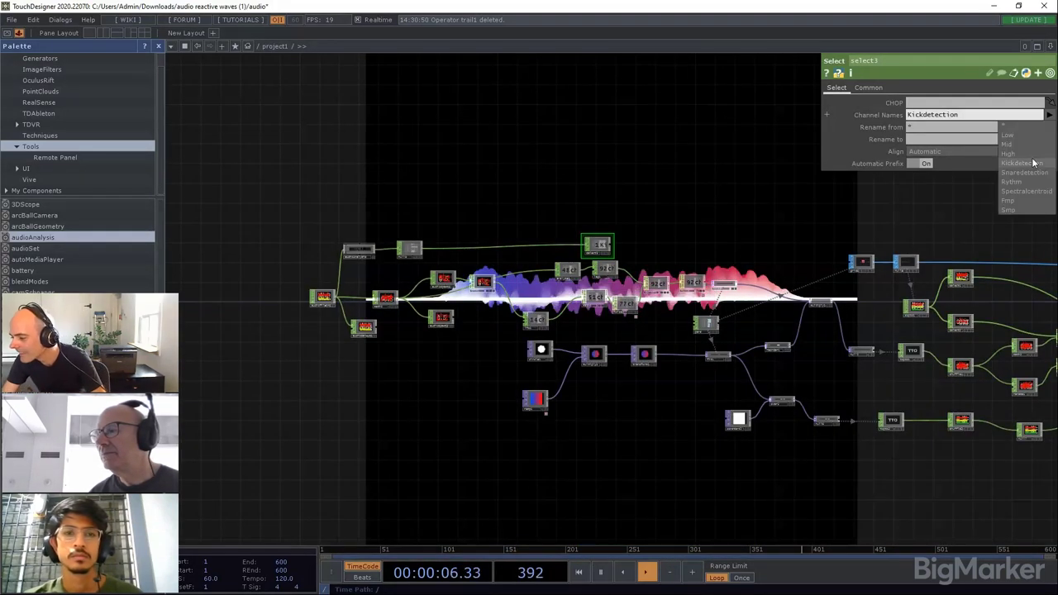
pyautogui.click(1026, 145)
pyautogui.scroll(3, 671, 241)
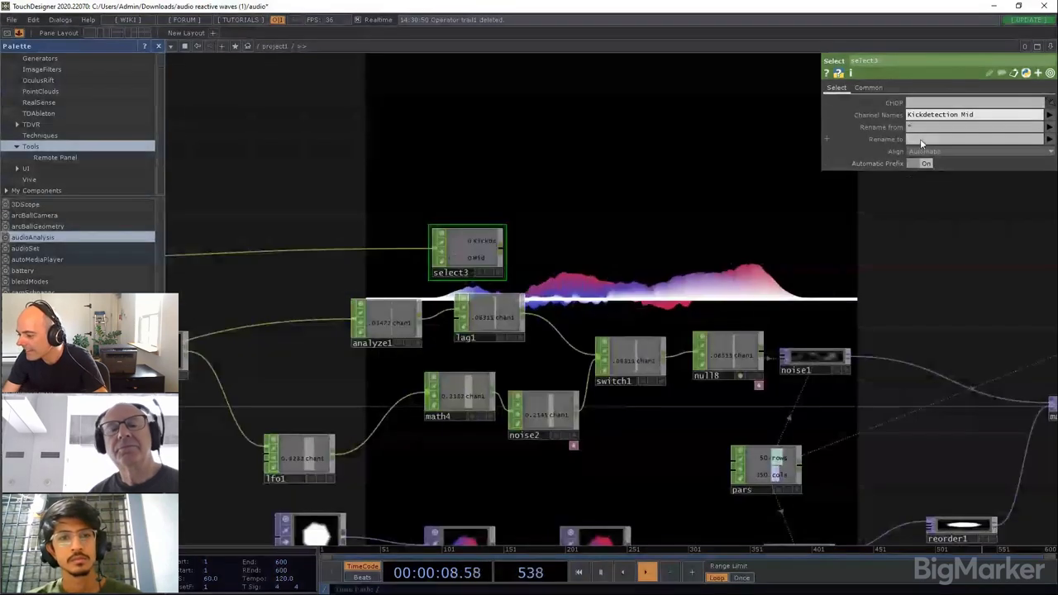
pyautogui.moveTo(962, 116); pyautogui.dragTo(845, 121)
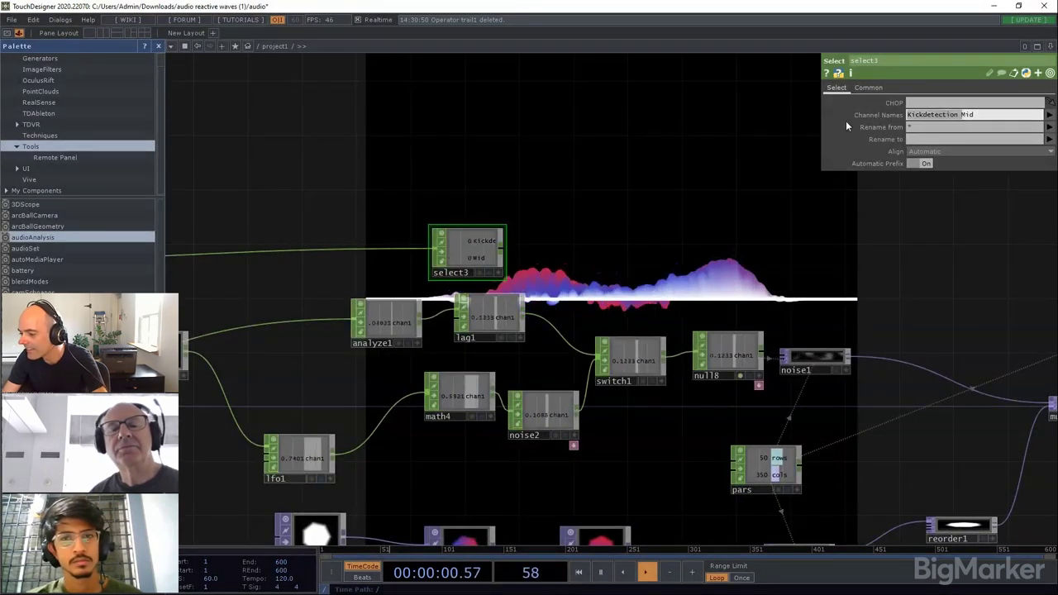
pyautogui.press('BackSpace')
pyautogui.click(613, 213)
# Step: Shift lag1 slightly away from analyze1 and add a Lag CHOP to select3's output
pyautogui.moveTo(631, 240); pyautogui.dragTo(573, 183)
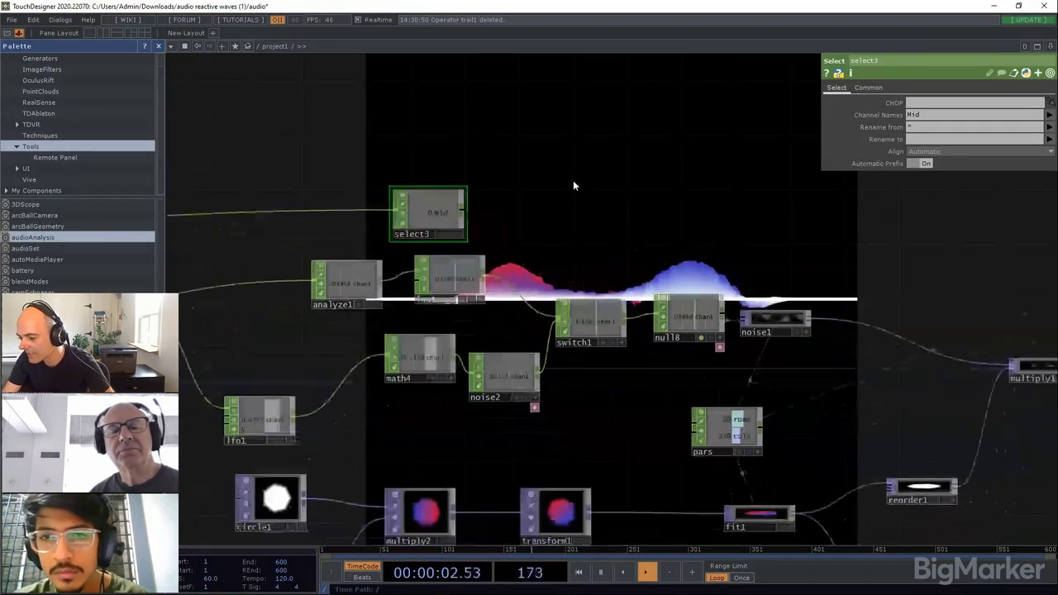
pyautogui.moveTo(444, 245); pyautogui.dragTo(475, 256)
pyautogui.rightClick(444, 194)
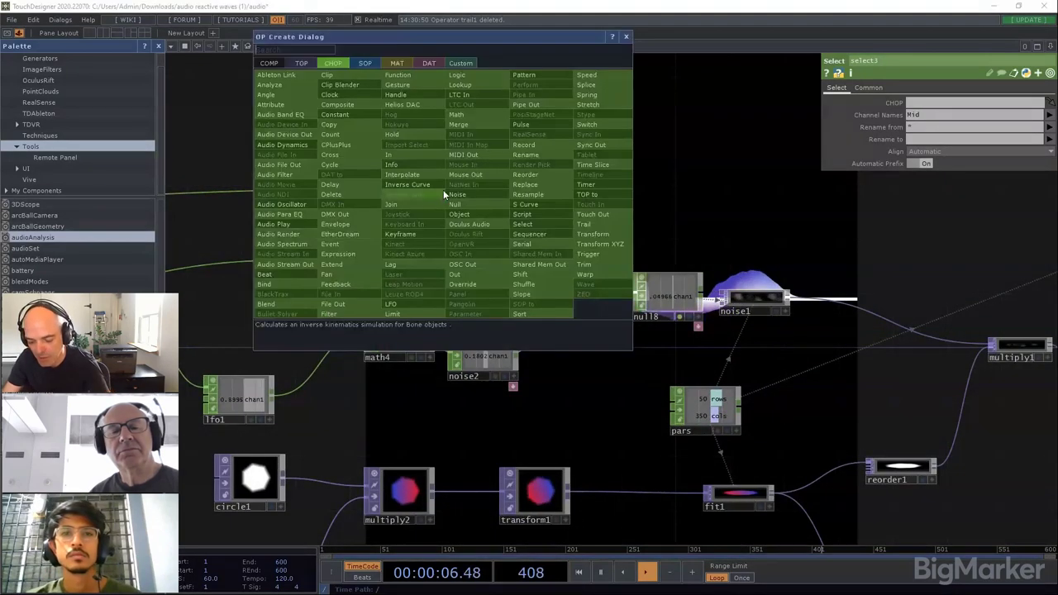
pyautogui.write('l')
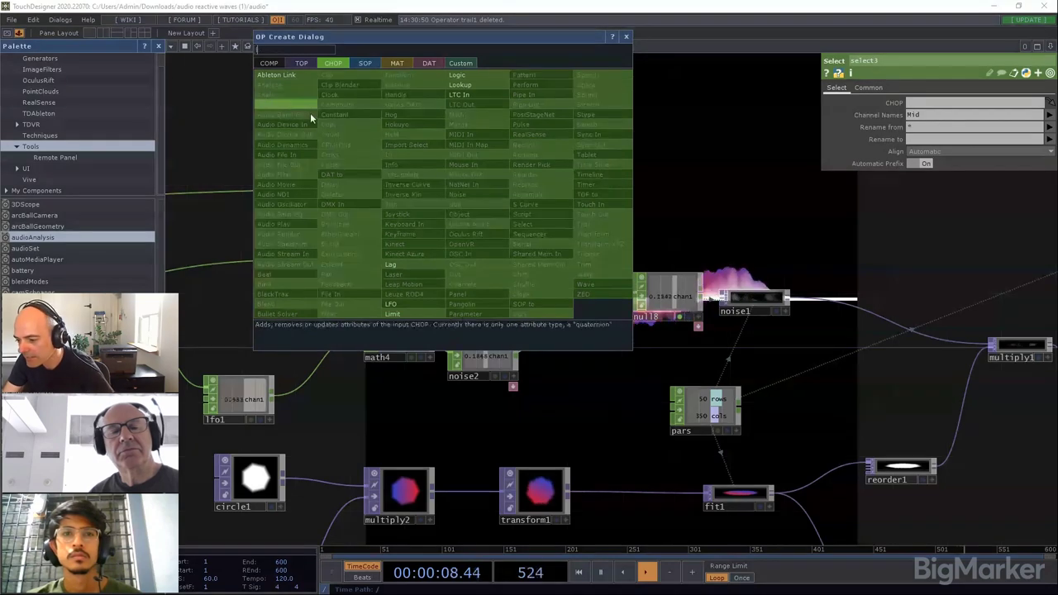
pyautogui.click(408, 268)
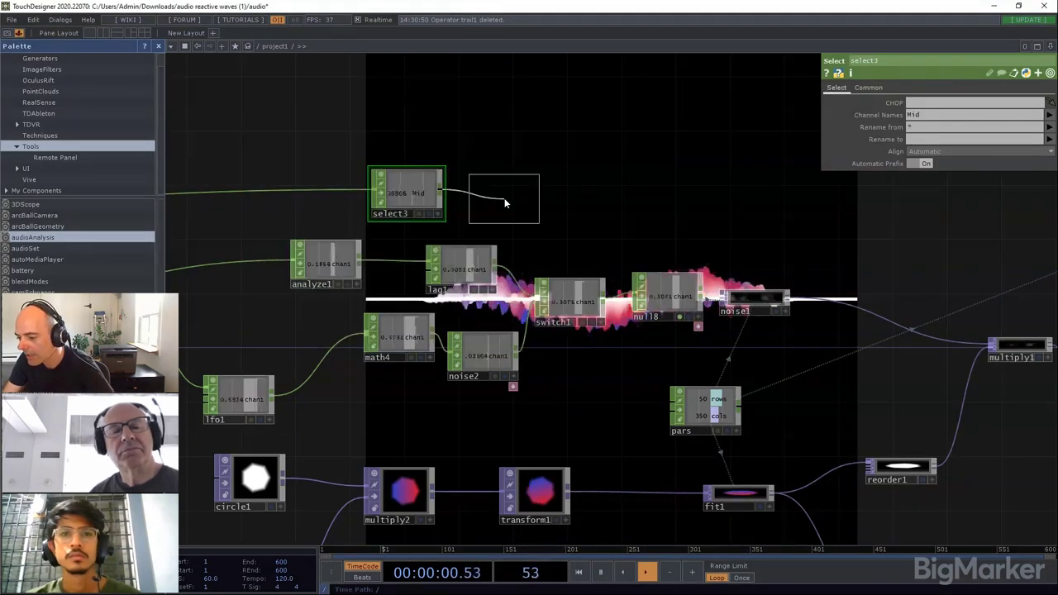
pyautogui.click(504, 198)
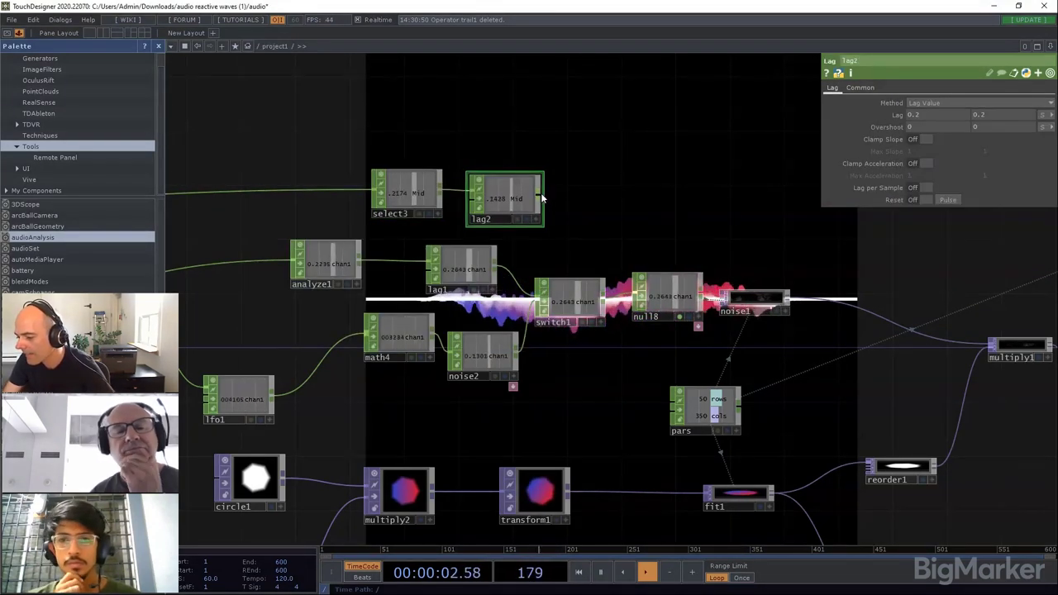
# Step: Wire lag2 into null8 in place of switch1 and set lag2's first Lag value to 0
pyautogui.click(540, 197)
pyautogui.click(635, 286)
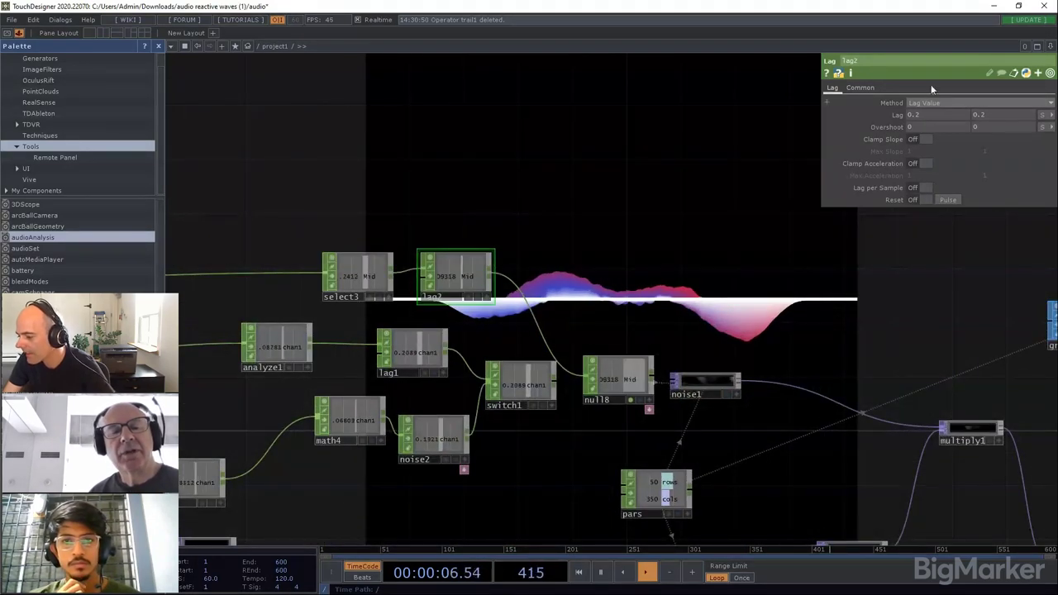
pyautogui.moveTo(944, 114); pyautogui.dragTo(892, 114)
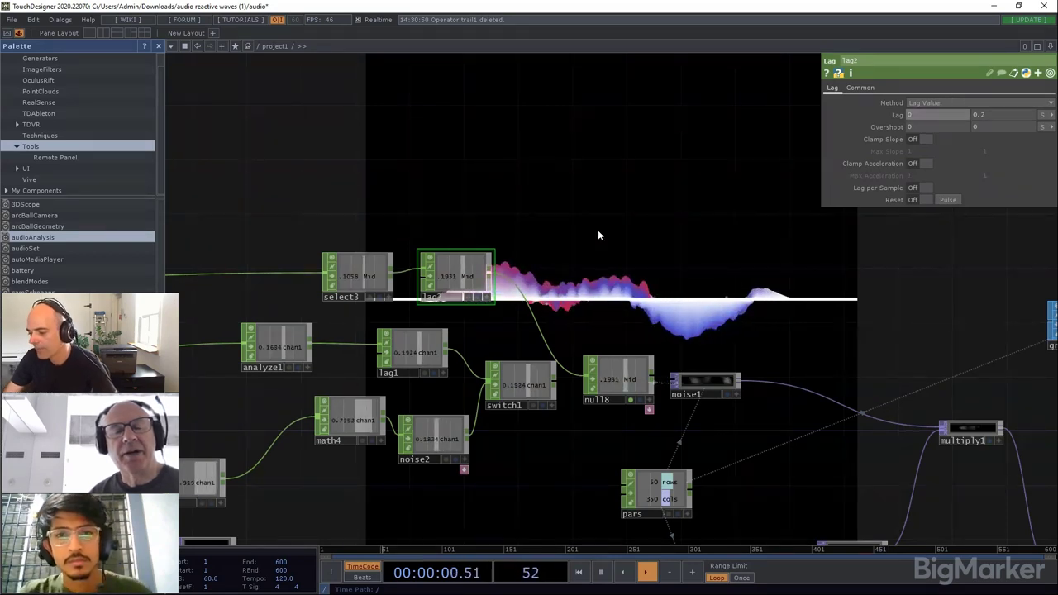
# Step: Delete the lag2 CHOP and set select3's channel name to Low
pyautogui.rightClick(433, 276)
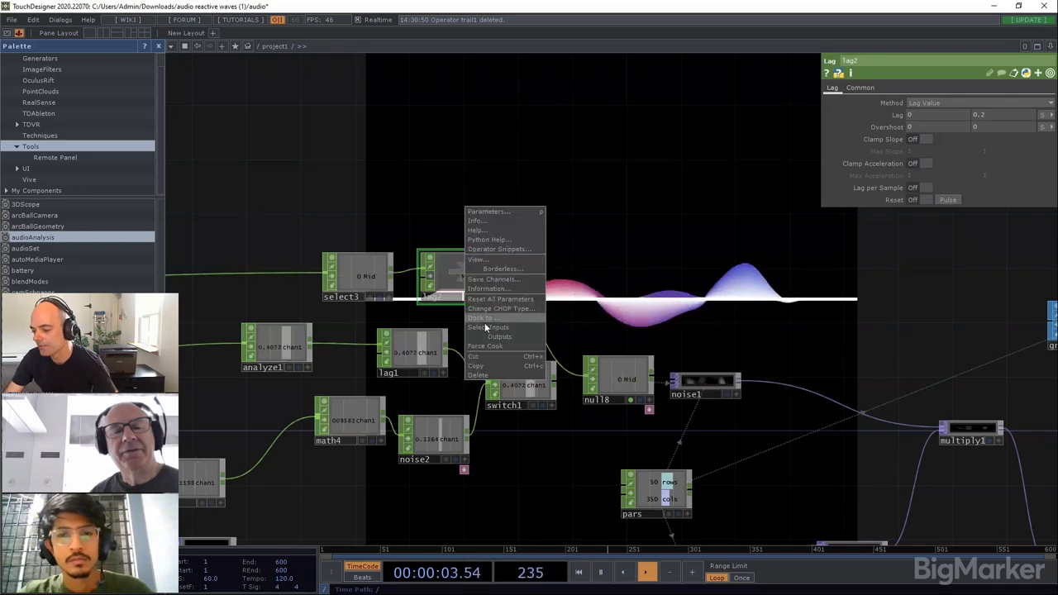
pyautogui.click(488, 377)
pyautogui.scroll(-3, 428, 209)
pyautogui.moveTo(428, 209); pyautogui.dragTo(666, 234)
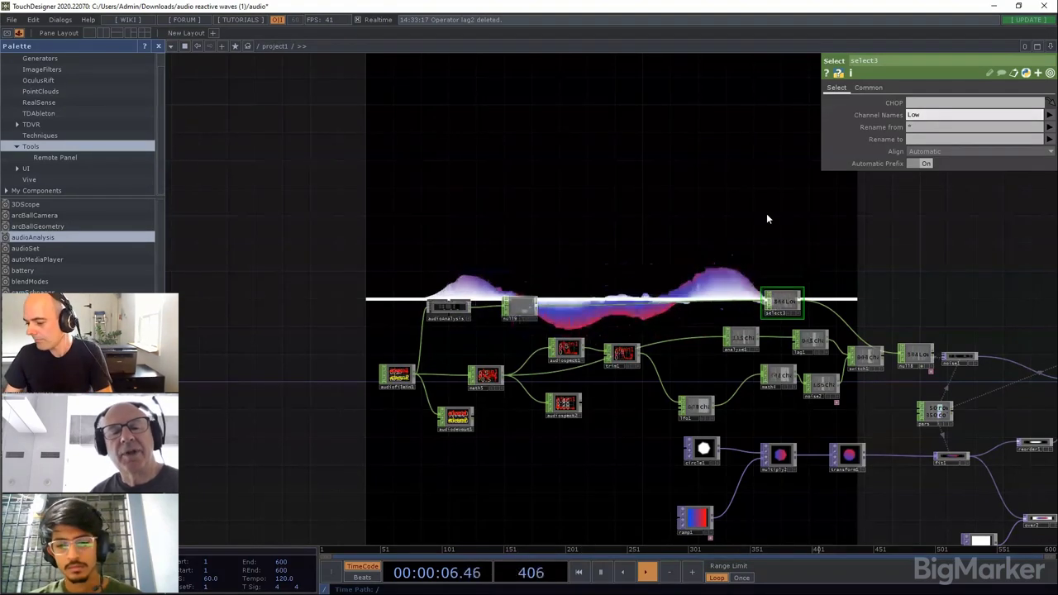
# Step: Activate audioAnalysis's viewer and raise its Low Smooth to about 0.4667
pyautogui.moveTo(767, 218); pyautogui.dragTo(566, 218)
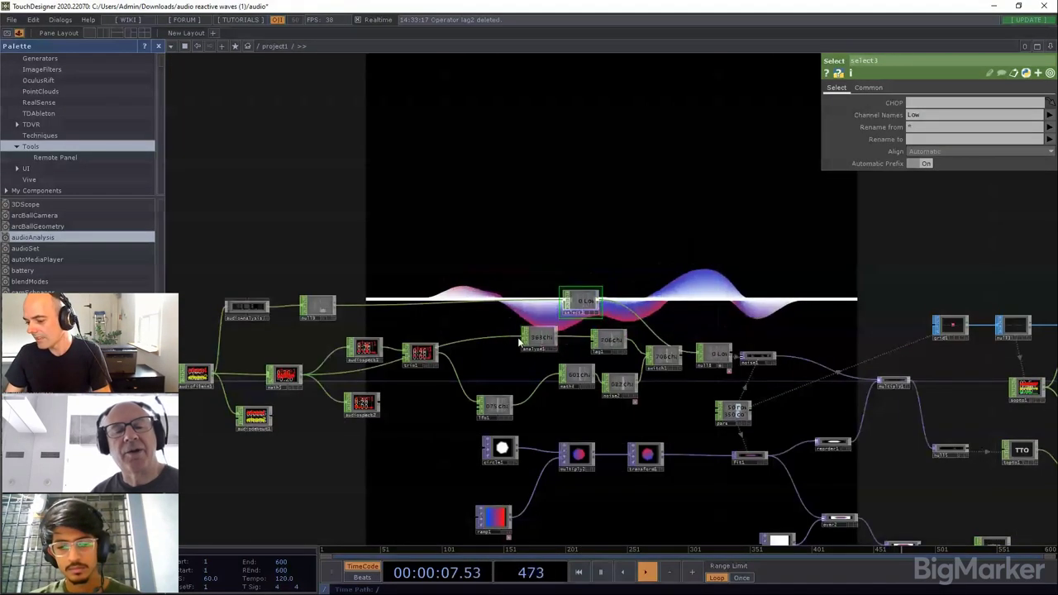
pyautogui.click(245, 308)
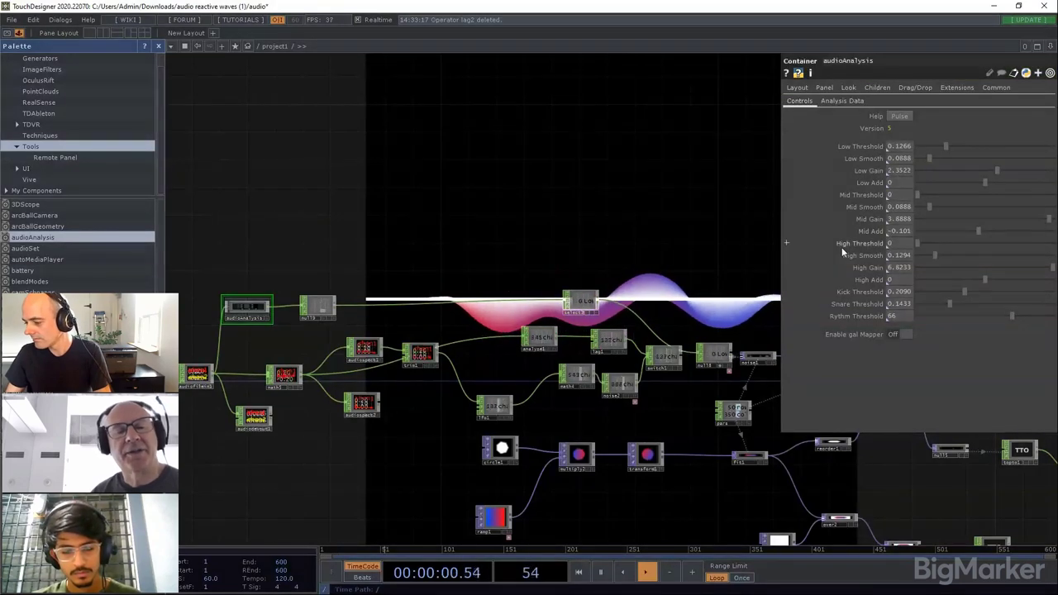
pyautogui.click(929, 157)
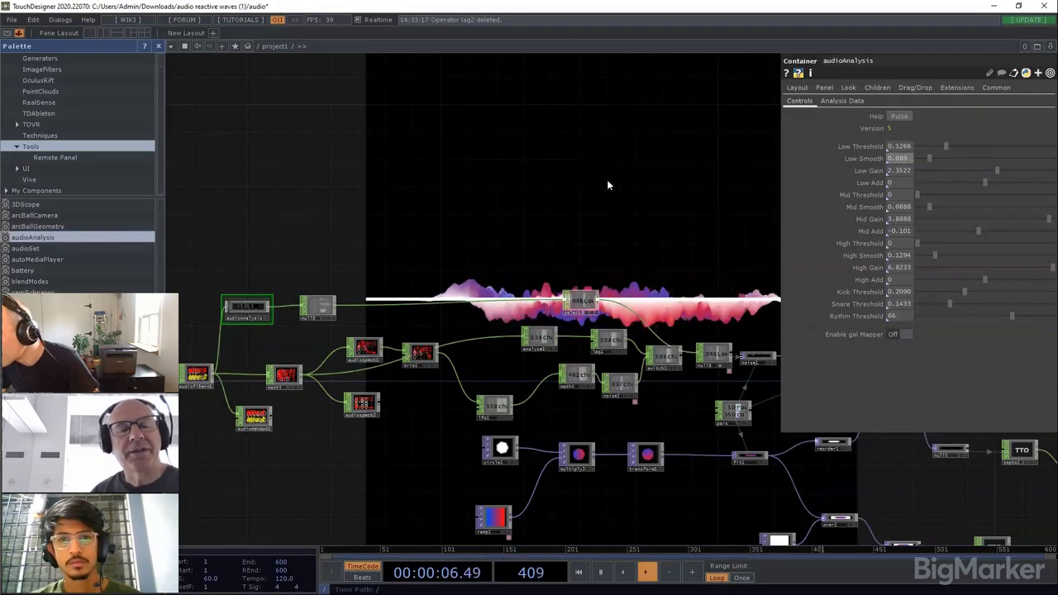
pyautogui.scroll(5, 232, 310)
pyautogui.click(363, 342)
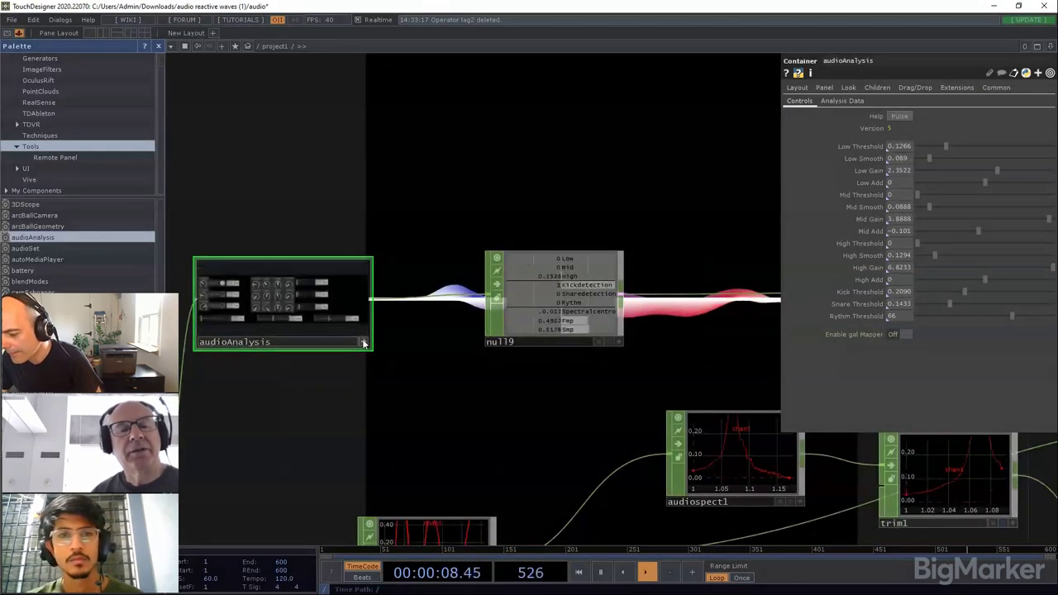
pyautogui.scroll(5, 219, 301)
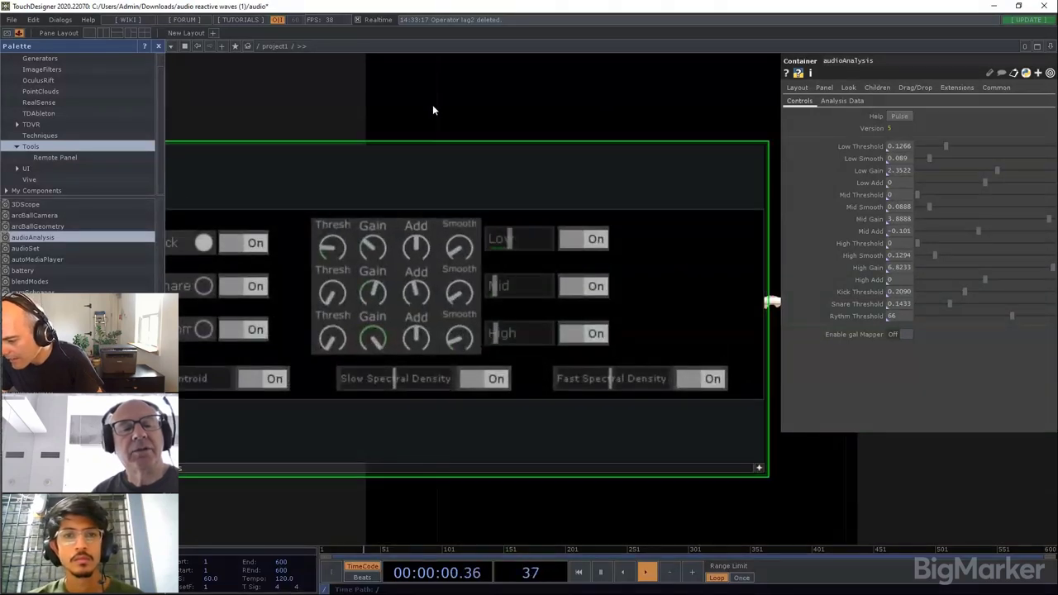
pyautogui.moveTo(432, 106); pyautogui.dragTo(562, 120)
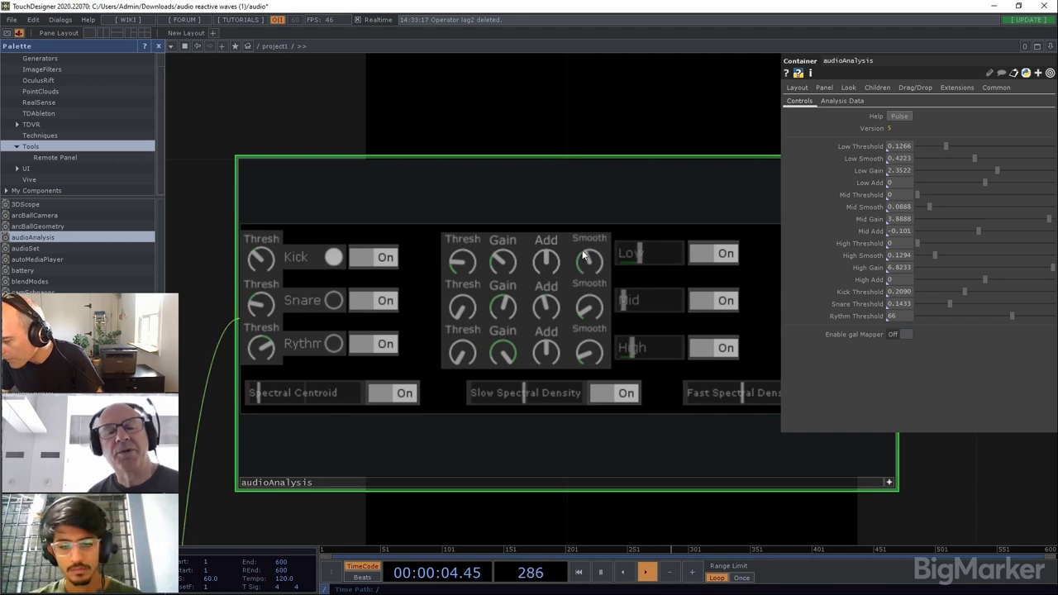
pyautogui.rightClick(420, 440)
pyautogui.click(845, 516)
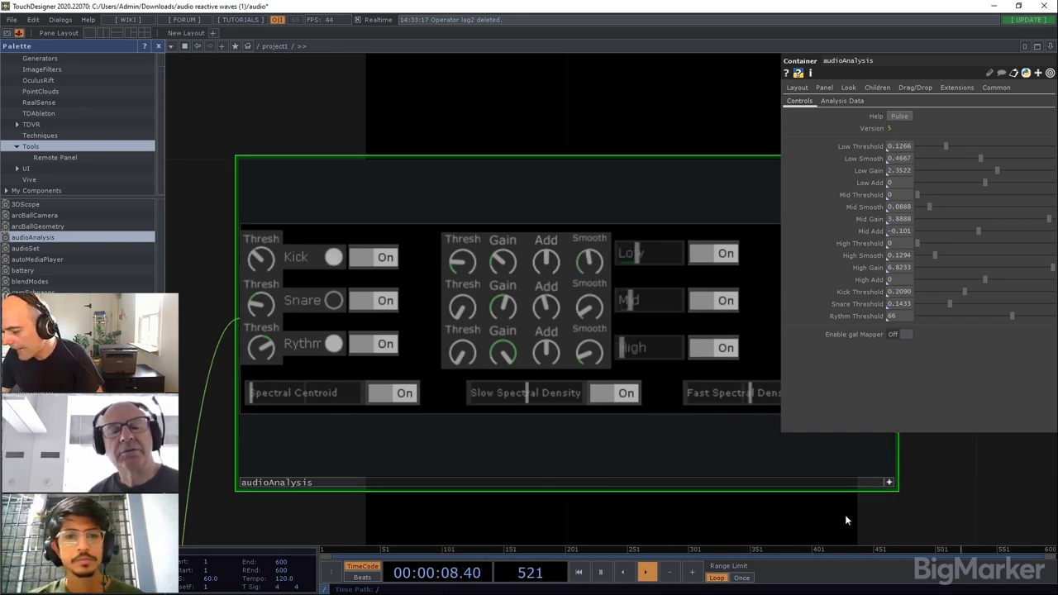
# Step: Deactivate audioAnalysis's viewer, open its control panel in a separate window and place that window above the network
pyautogui.click(887, 483)
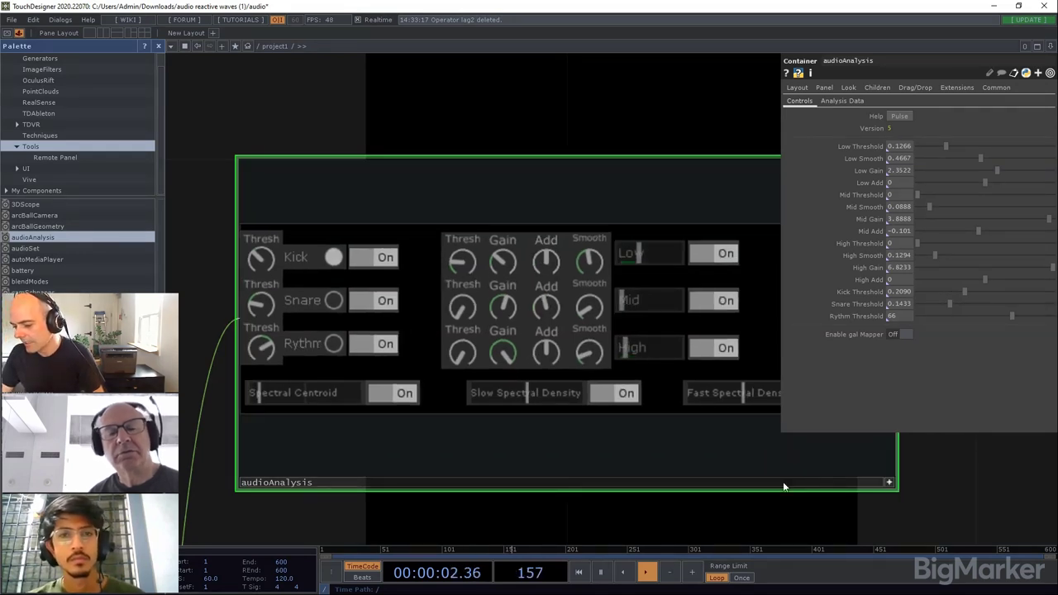
pyautogui.rightClick(304, 489)
pyautogui.click(845, 492)
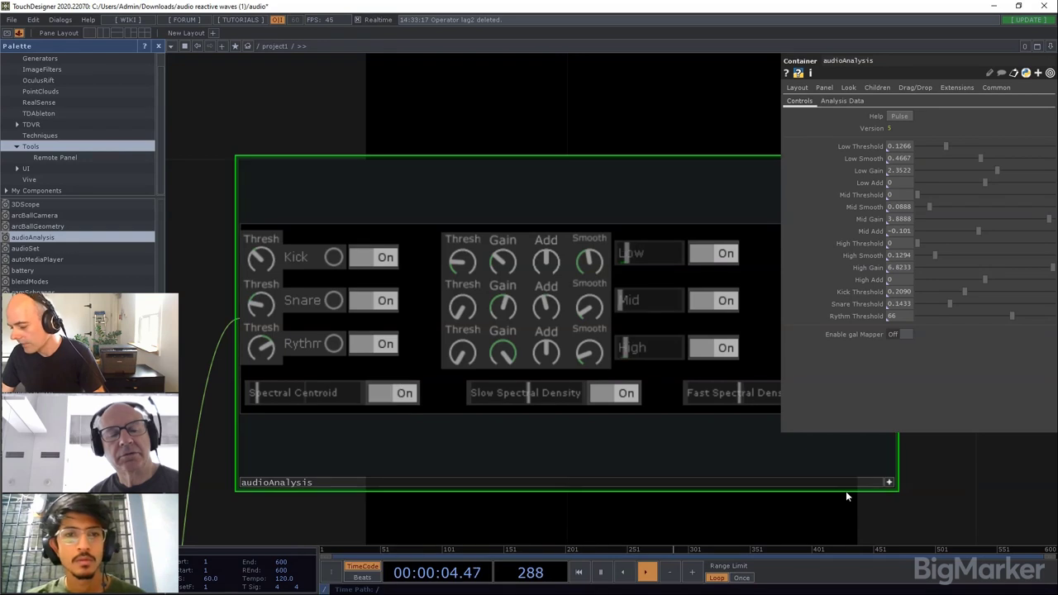
pyautogui.click(889, 483)
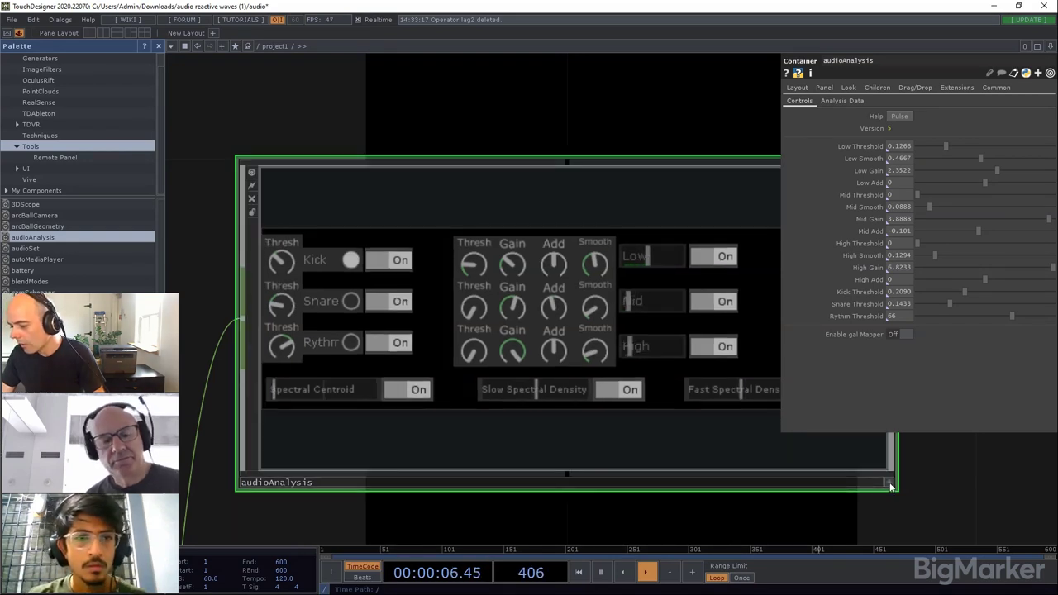
pyautogui.rightClick(507, 310)
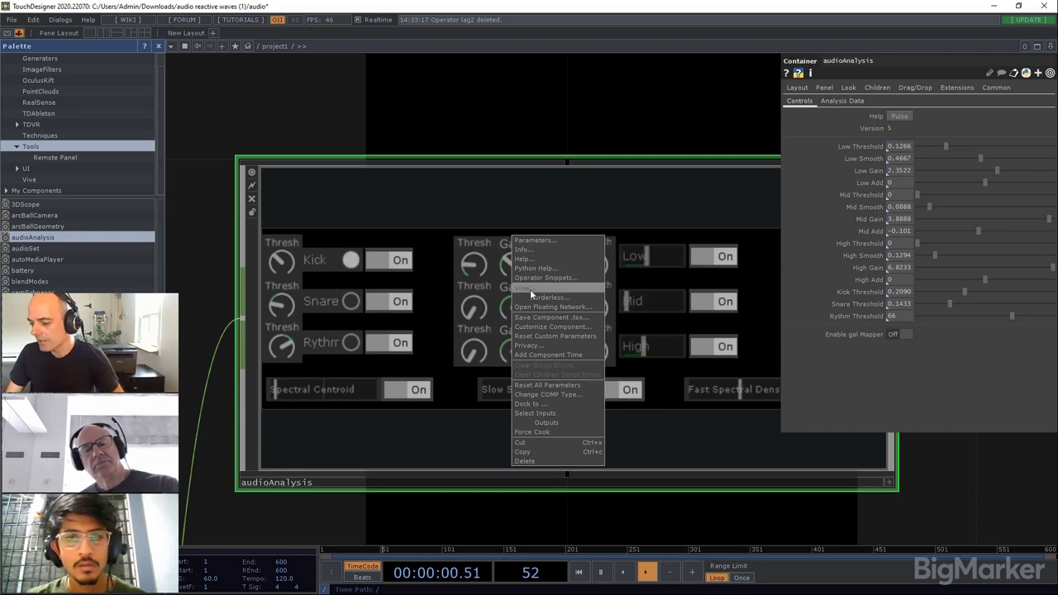
pyautogui.click(530, 289)
pyautogui.moveTo(506, 245); pyautogui.dragTo(270, 58)
# Step: Try audioAnalysis's Low Smooth at 1 while watching the waves, and settle it at 0.4445
pyautogui.scroll(-10, 552, 397)
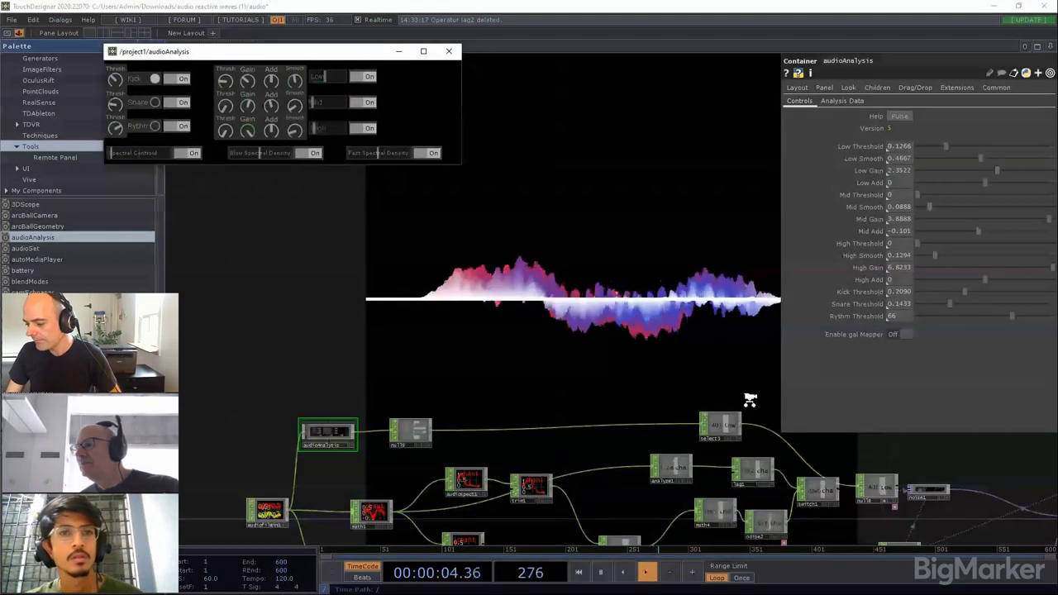
pyautogui.scroll(5, 750, 400)
pyautogui.moveTo(749, 400); pyautogui.dragTo(461, 243)
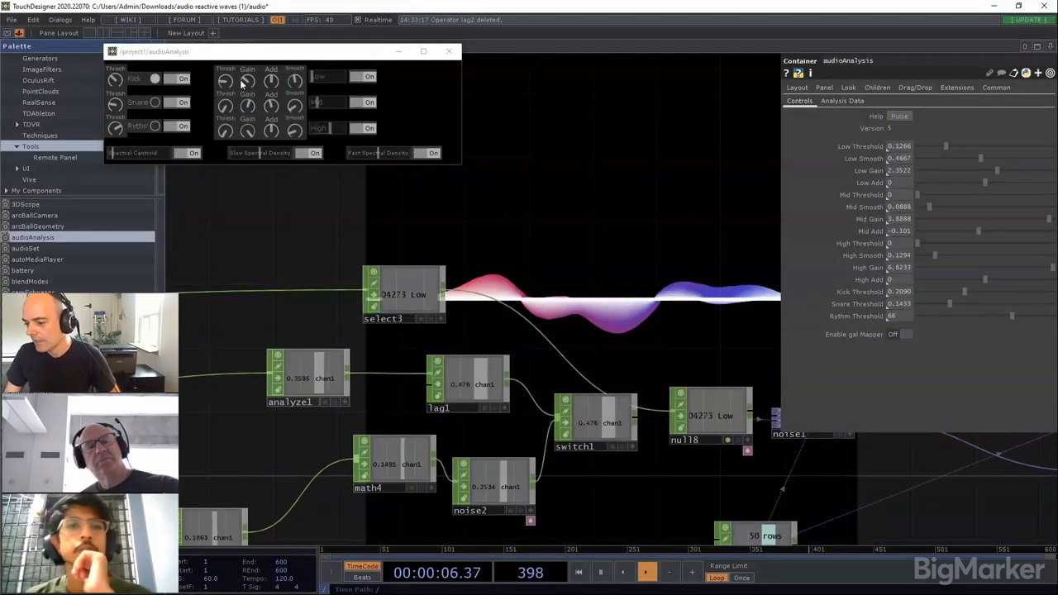
pyautogui.moveTo(294, 78); pyautogui.dragTo(306, 51)
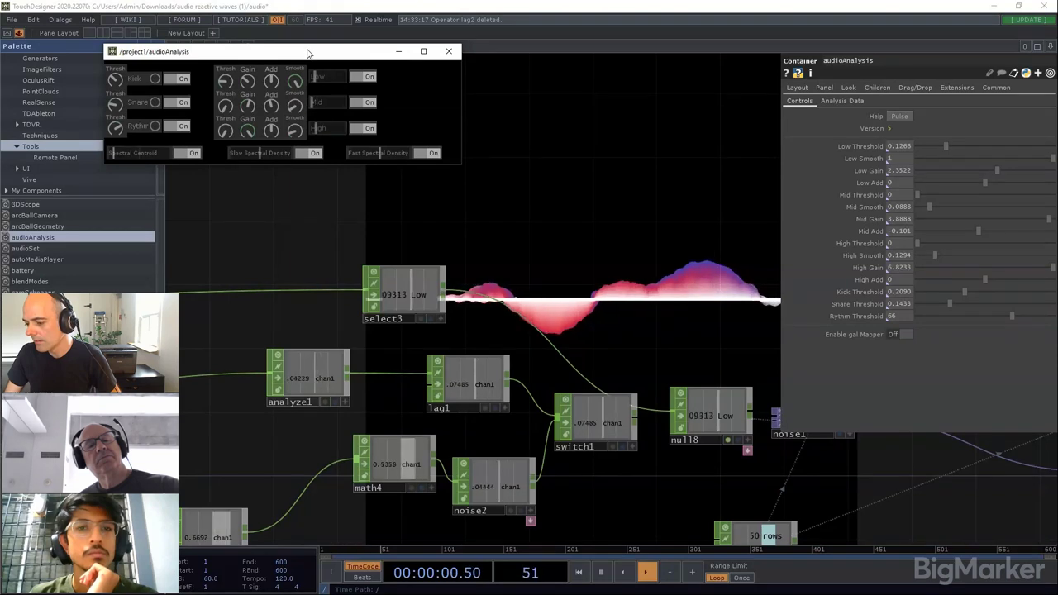
pyautogui.moveTo(307, 55); pyautogui.dragTo(297, 80)
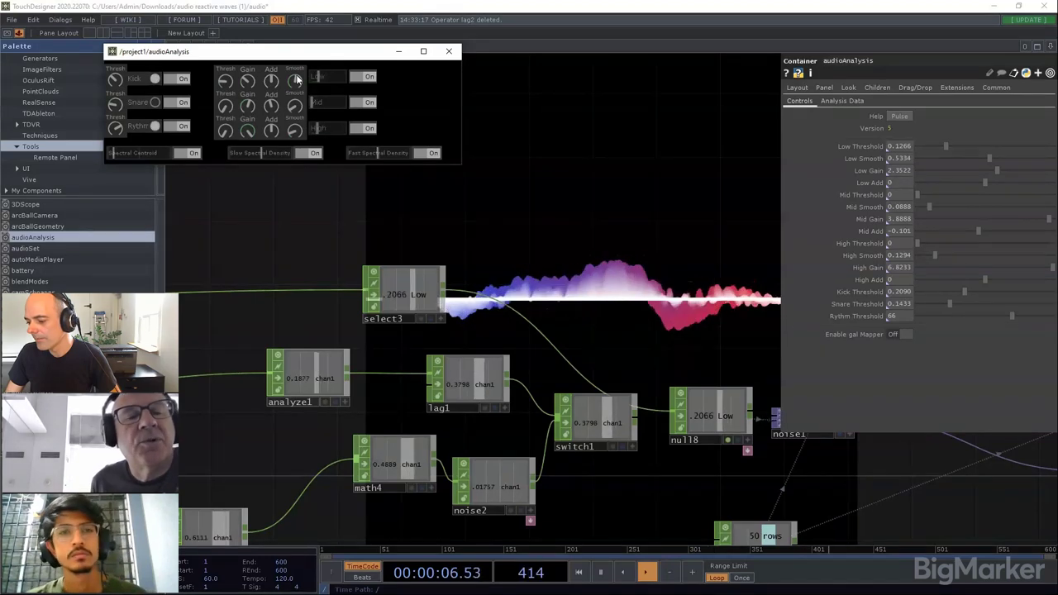
pyautogui.moveTo(296, 76); pyautogui.dragTo(295, 81)
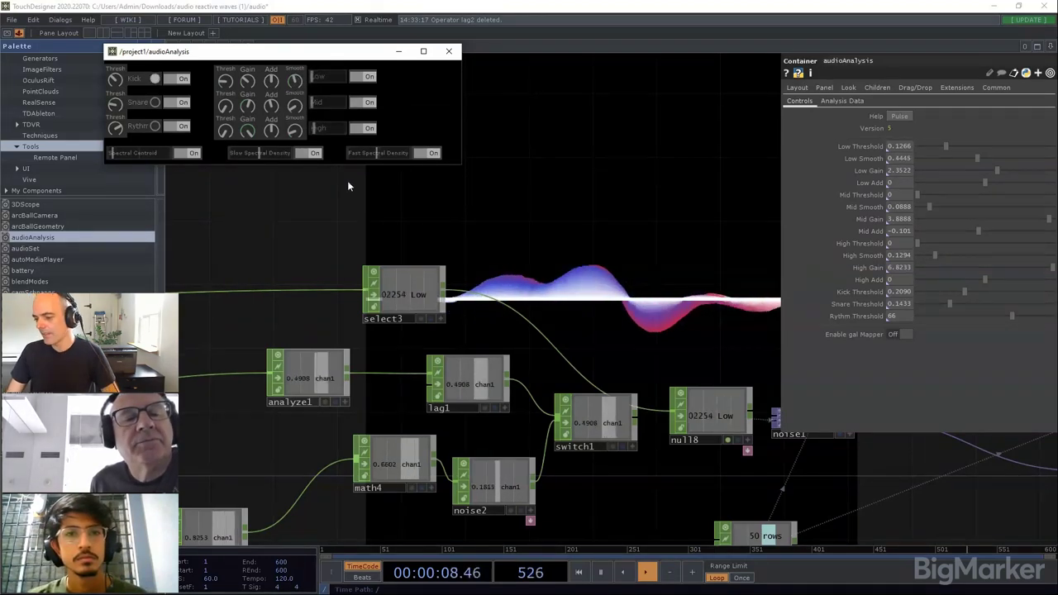
# Step: Lower audioAnalysis's Low Smooth to 0.289
pyautogui.click(294, 80)
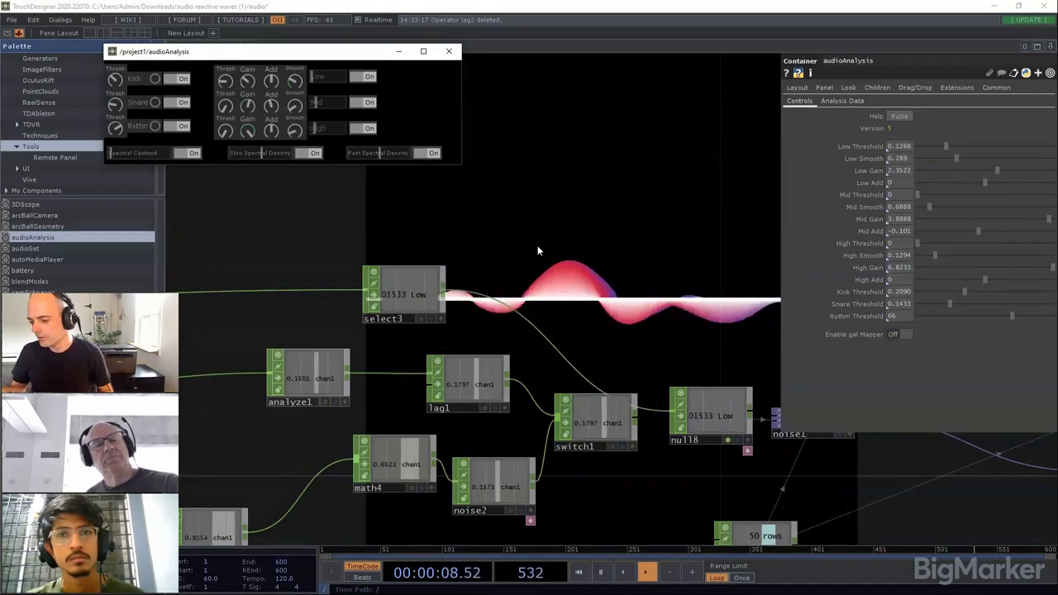
pyautogui.scroll(-3, 635, 371)
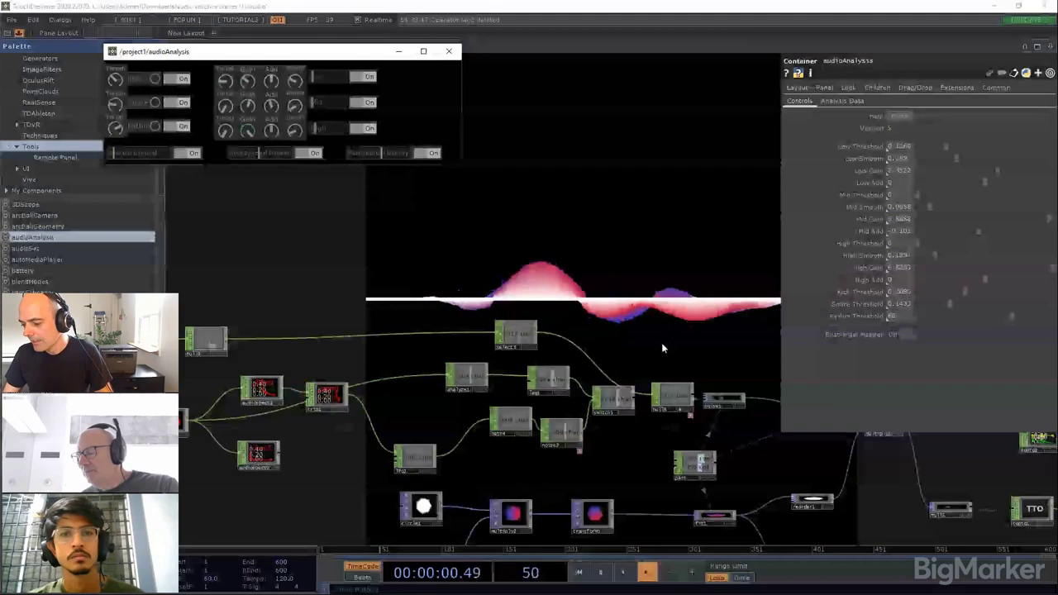
pyautogui.moveTo(596, 296); pyautogui.dragTo(715, 366)
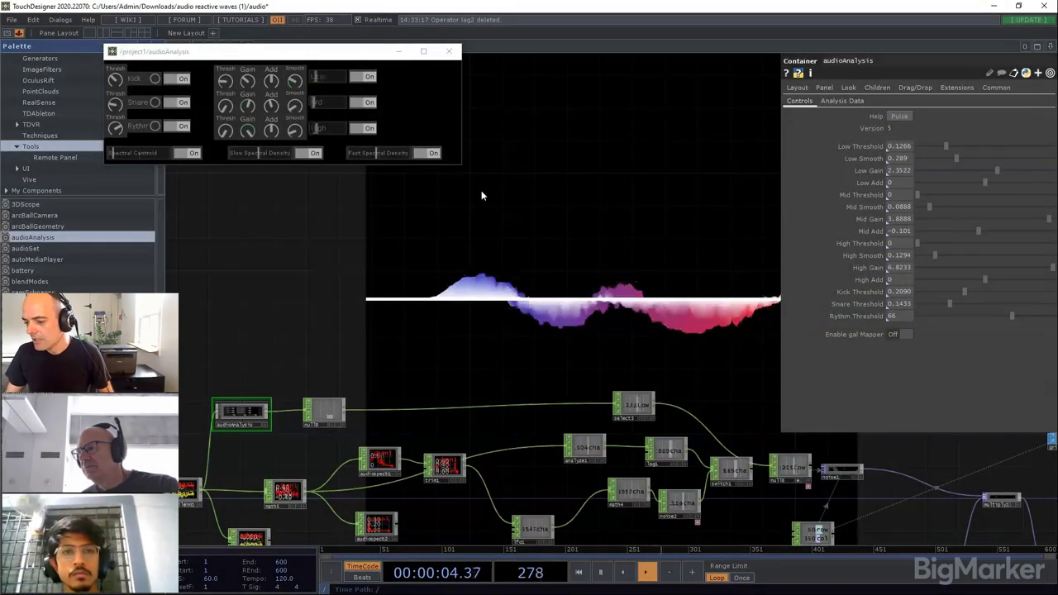
pyautogui.moveTo(493, 319); pyautogui.dragTo(619, 199)
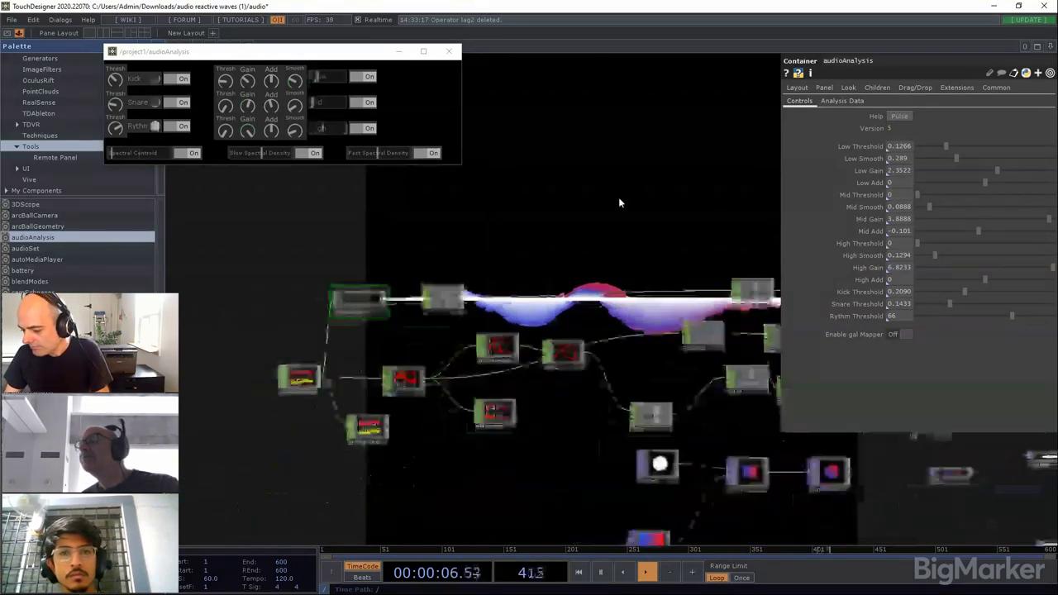
pyautogui.moveTo(339, 370); pyautogui.dragTo(258, 368)
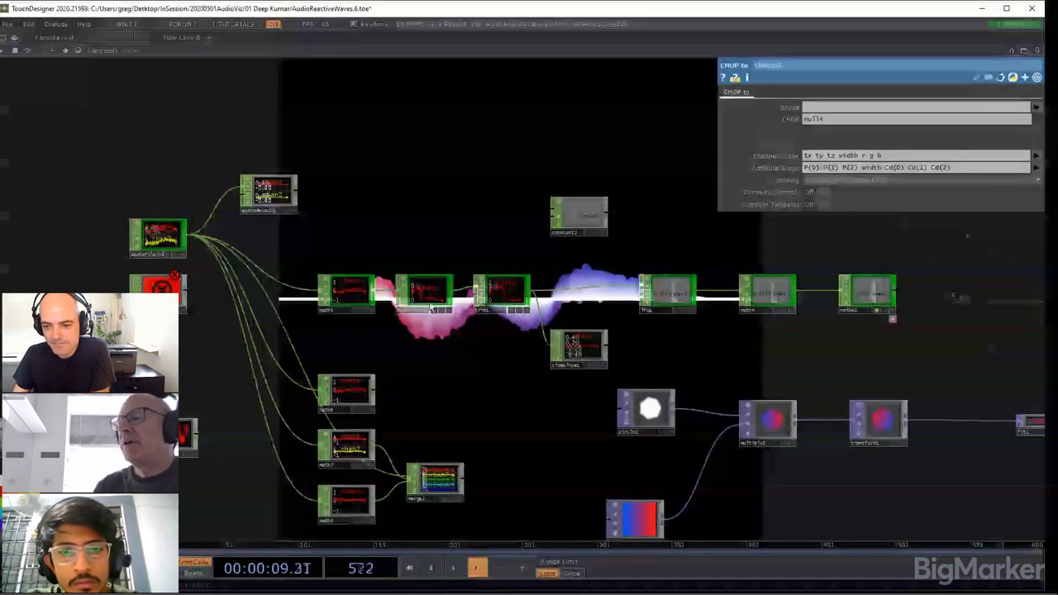
# Step: Select math5, the Math CHOP feeding audiospect1, and set its Channel Pre OP to Negate
pyautogui.click(178, 221)
pyautogui.scroll(2, 176, 214)
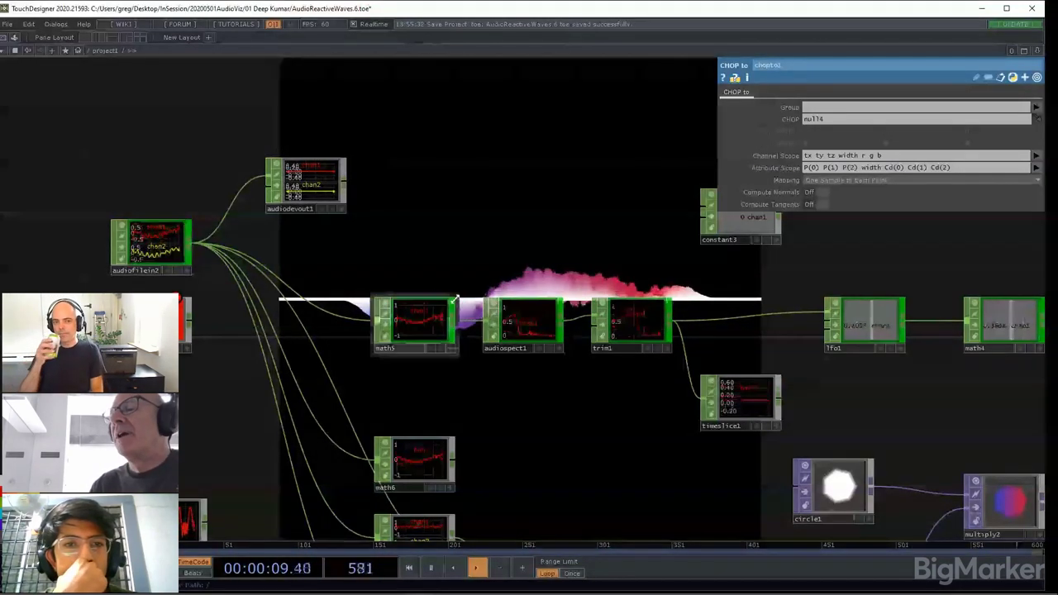
pyautogui.moveTo(378, 224); pyautogui.dragTo(345, 190)
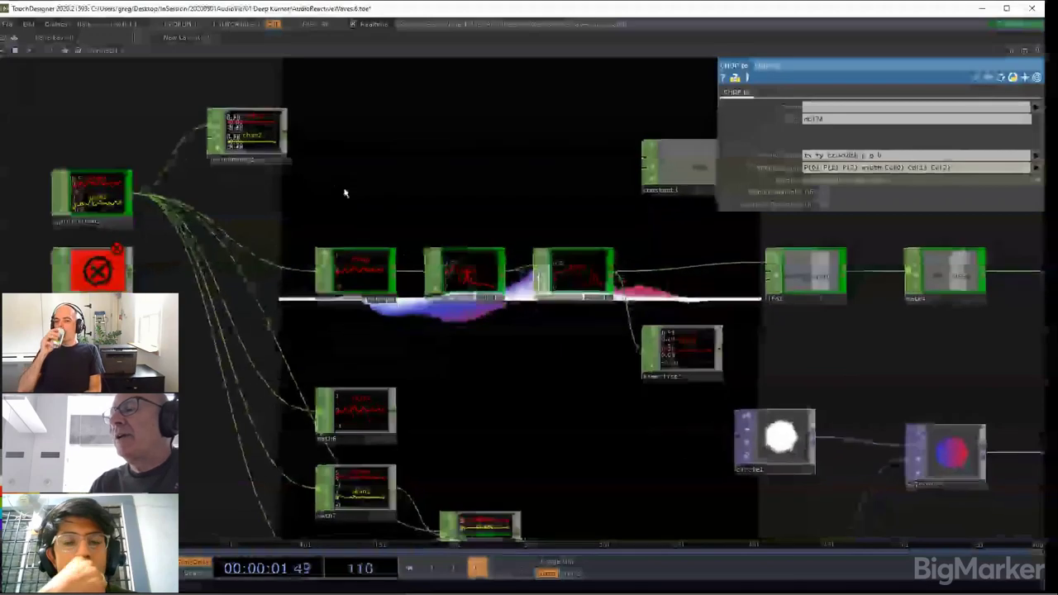
pyautogui.click(357, 285)
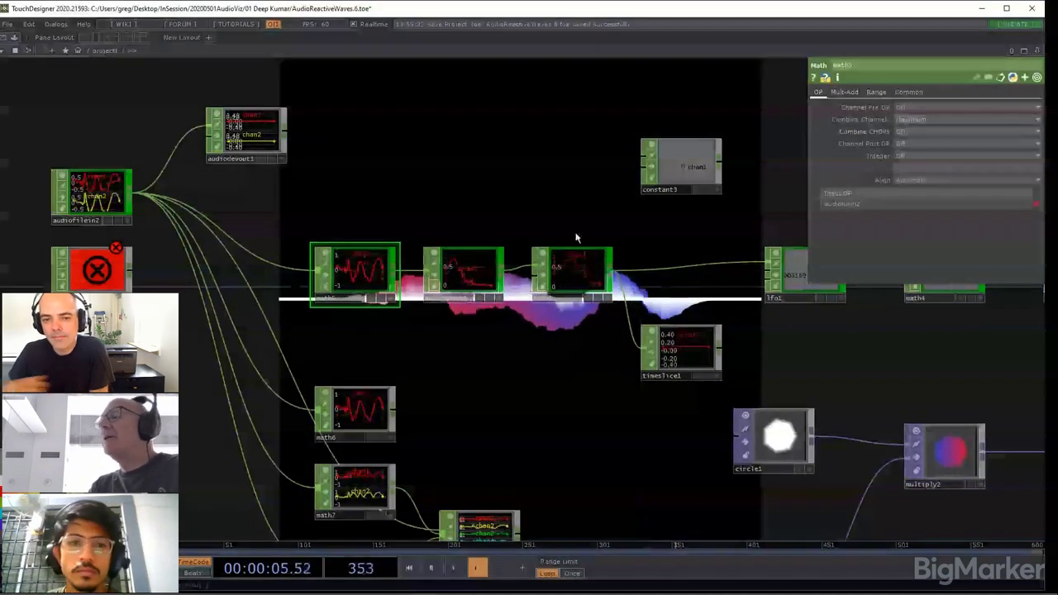
pyautogui.click(927, 107)
pyautogui.click(914, 129)
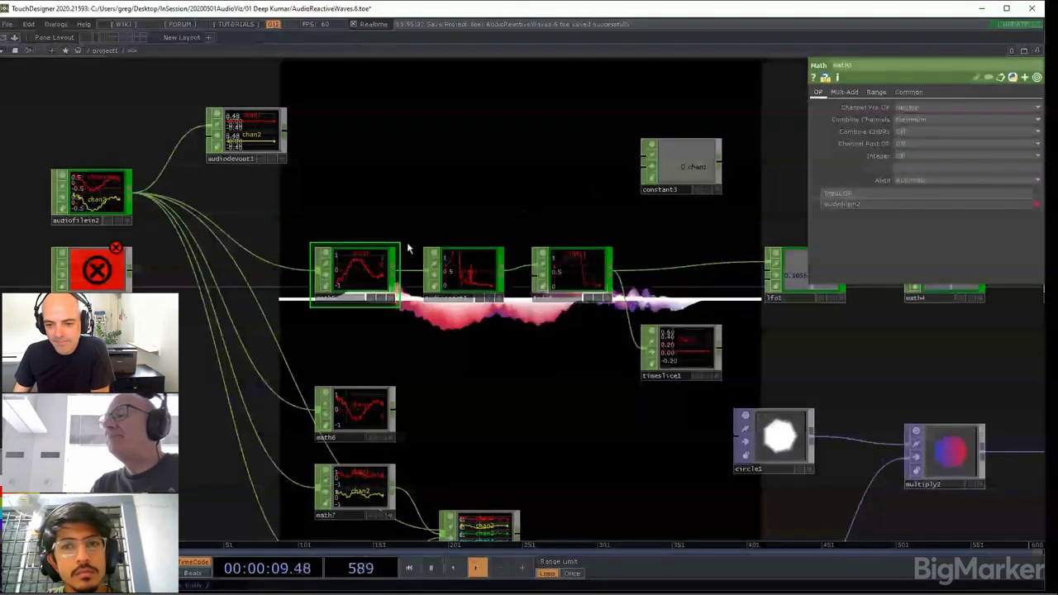
# Step: Lock the audiofilein2 CHOP so its waveform is frozen for comparison with math5
pyautogui.scroll(3, 345, 282)
pyautogui.scroll(-3, 345, 281)
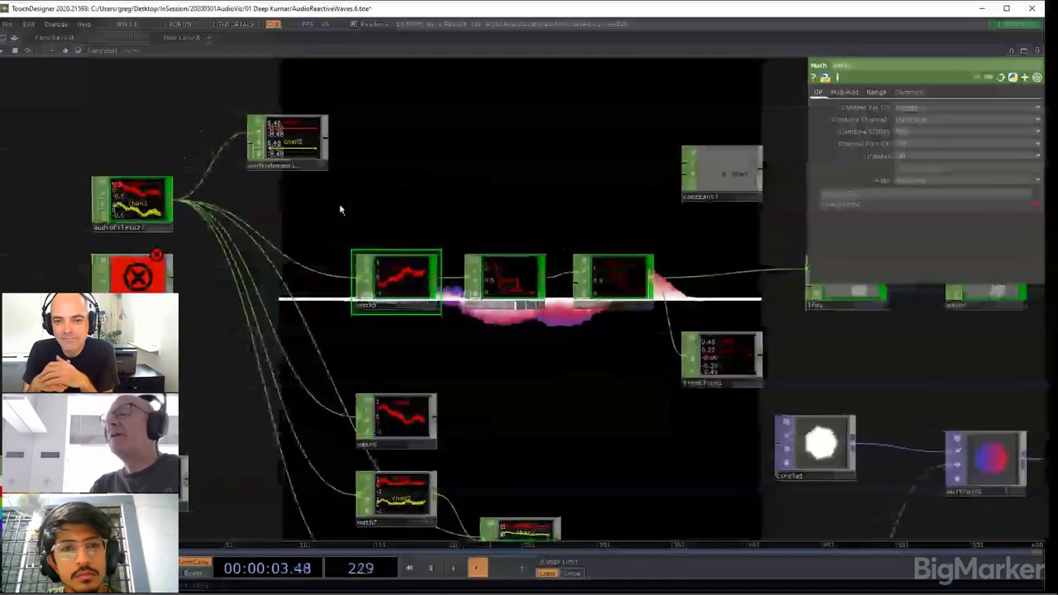
pyautogui.scroll(3, 66, 190)
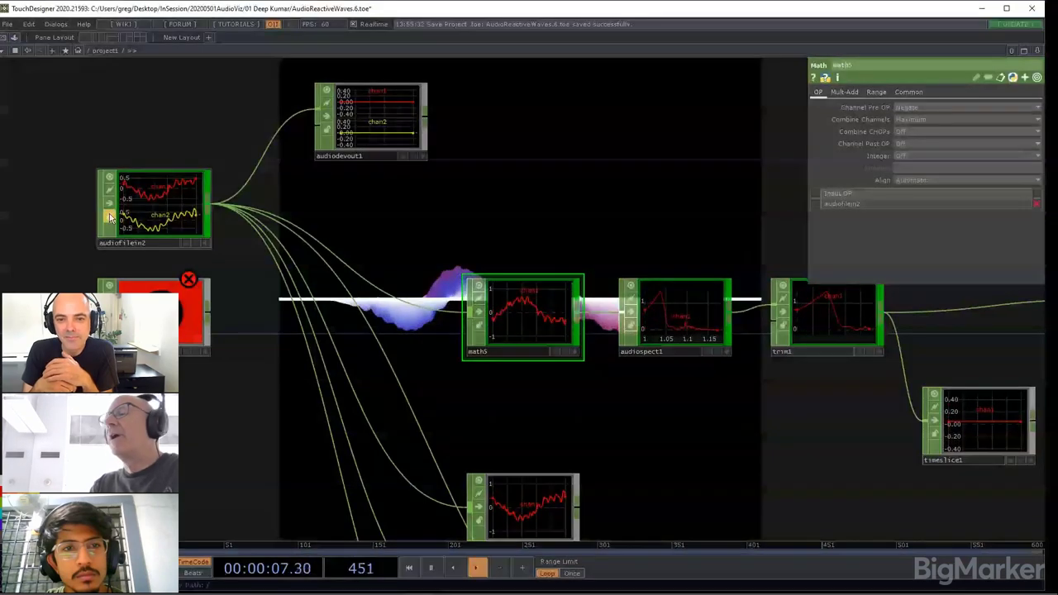
pyautogui.click(110, 216)
pyautogui.moveTo(538, 231); pyautogui.dragTo(464, 207)
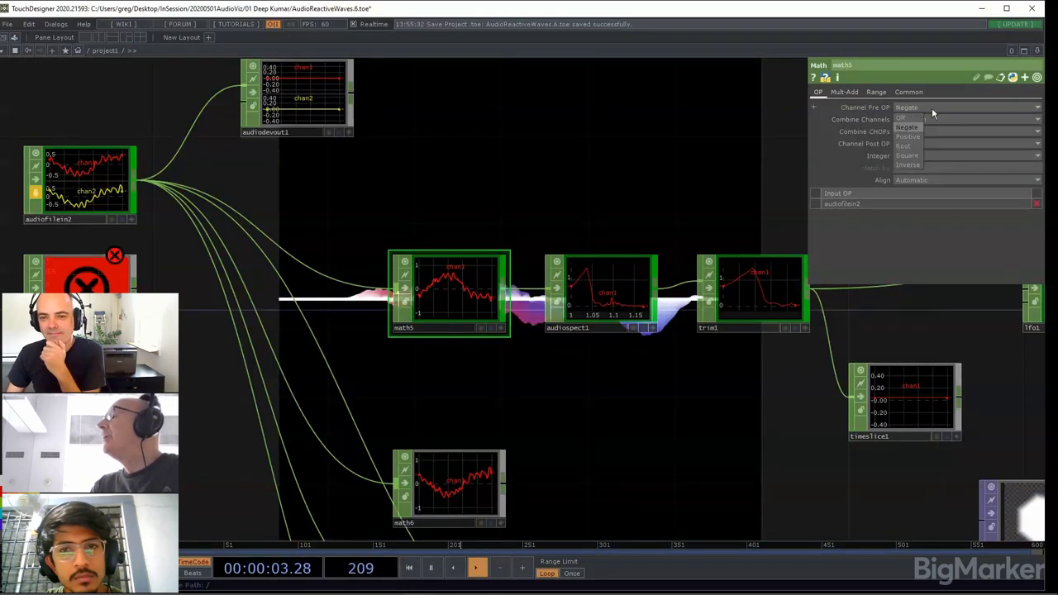
# Step: Set both Channel Pre OP and Combine Channels of math5 to Off to view its two separate channels
pyautogui.click(914, 118)
pyautogui.click(923, 119)
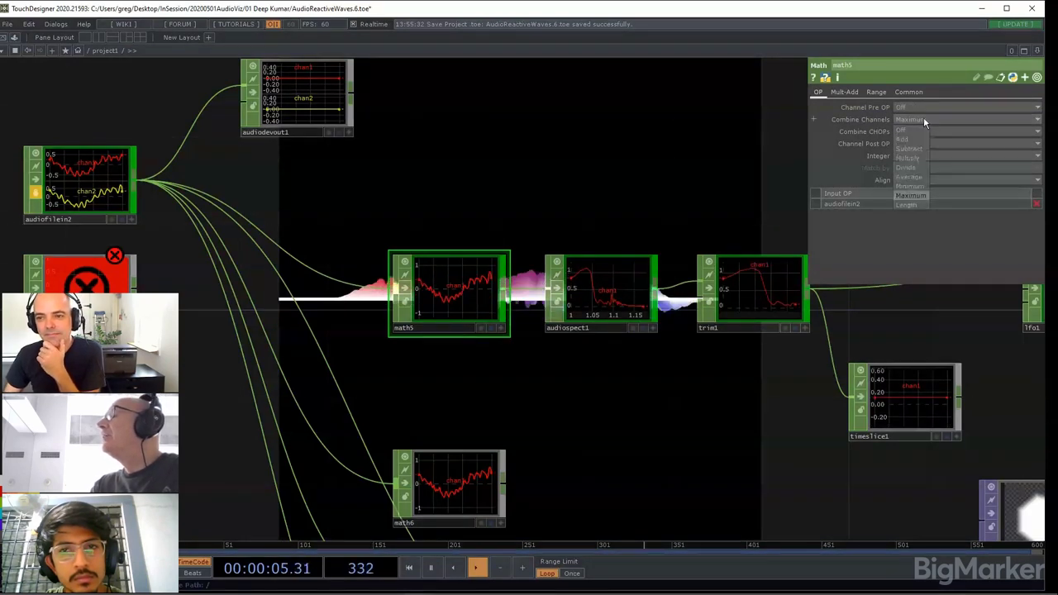
pyautogui.click(902, 129)
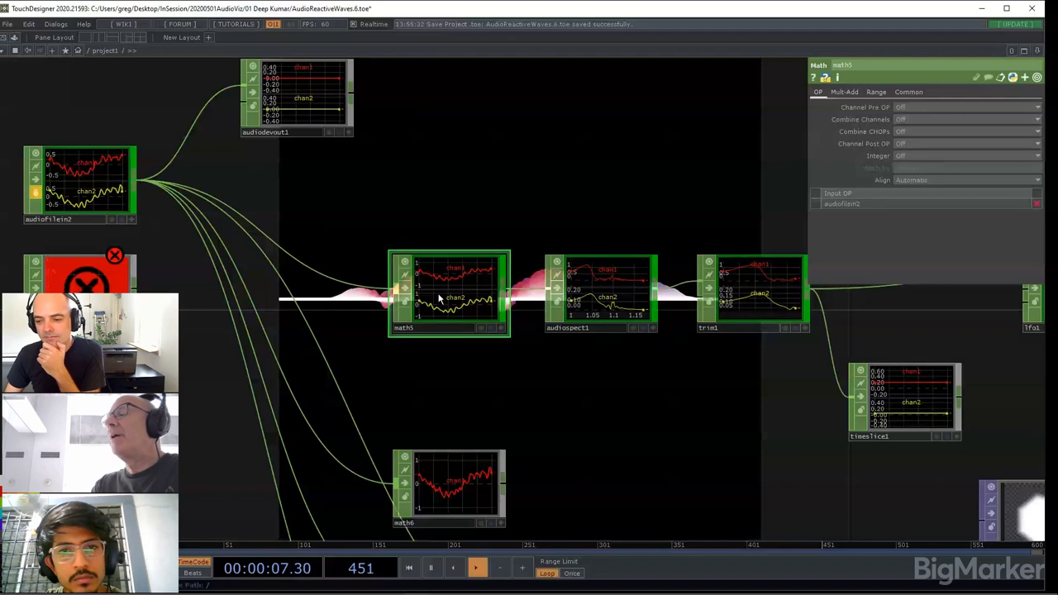
pyautogui.scroll(5, 439, 298)
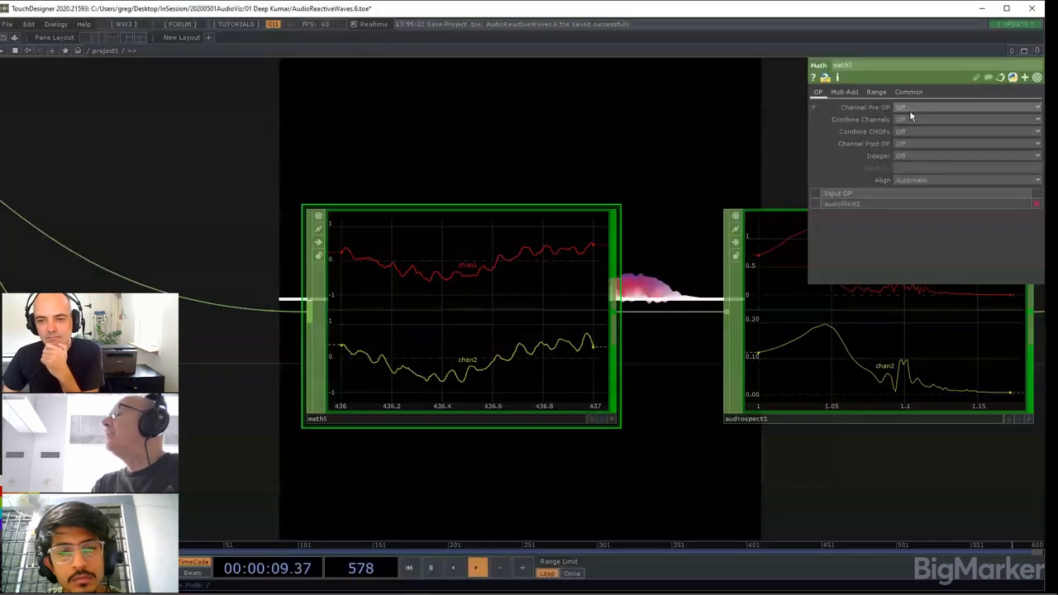
# Step: Set math5's Channel Pre OP to Negate and its Combine Channels to Maximum
pyautogui.click(912, 108)
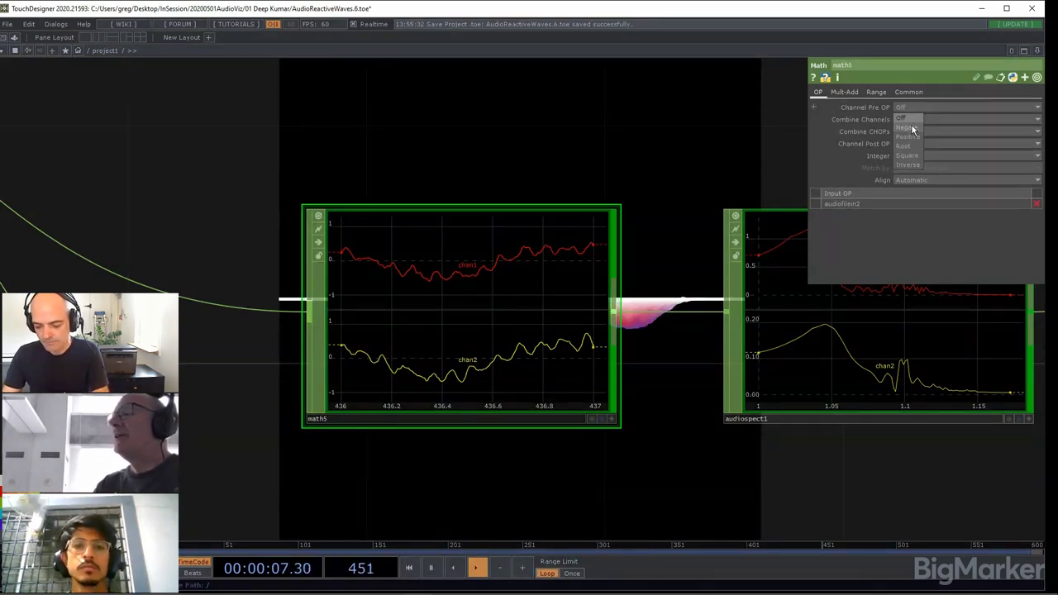
pyautogui.click(911, 128)
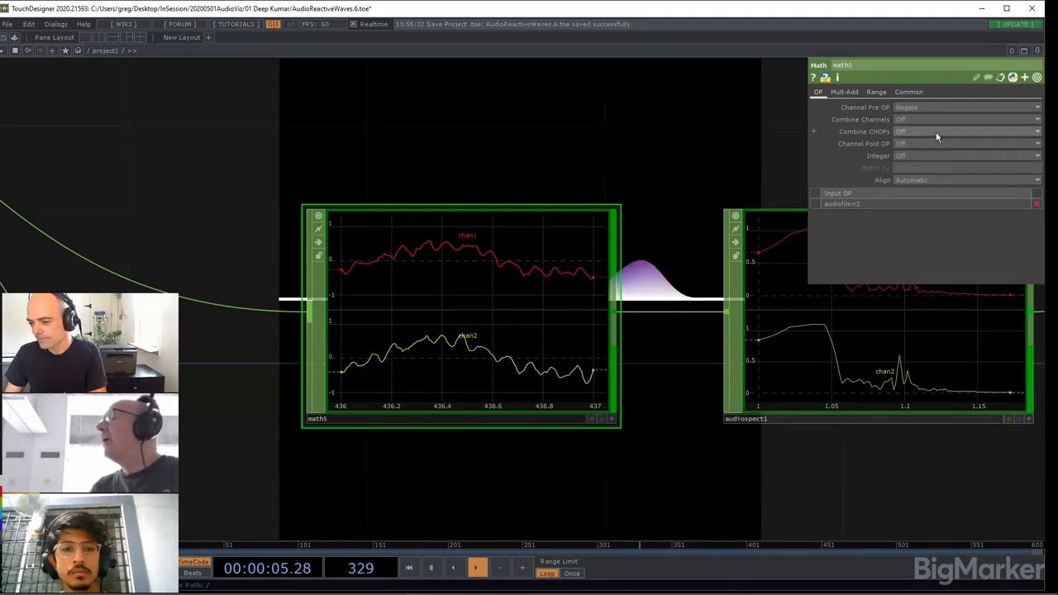
pyautogui.click(913, 121)
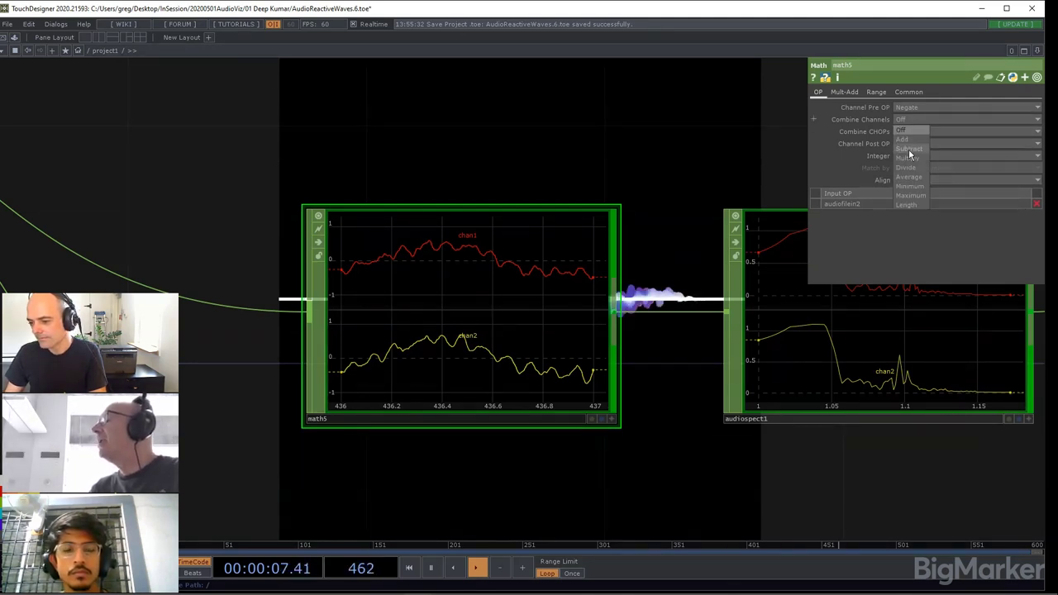
pyautogui.click(904, 195)
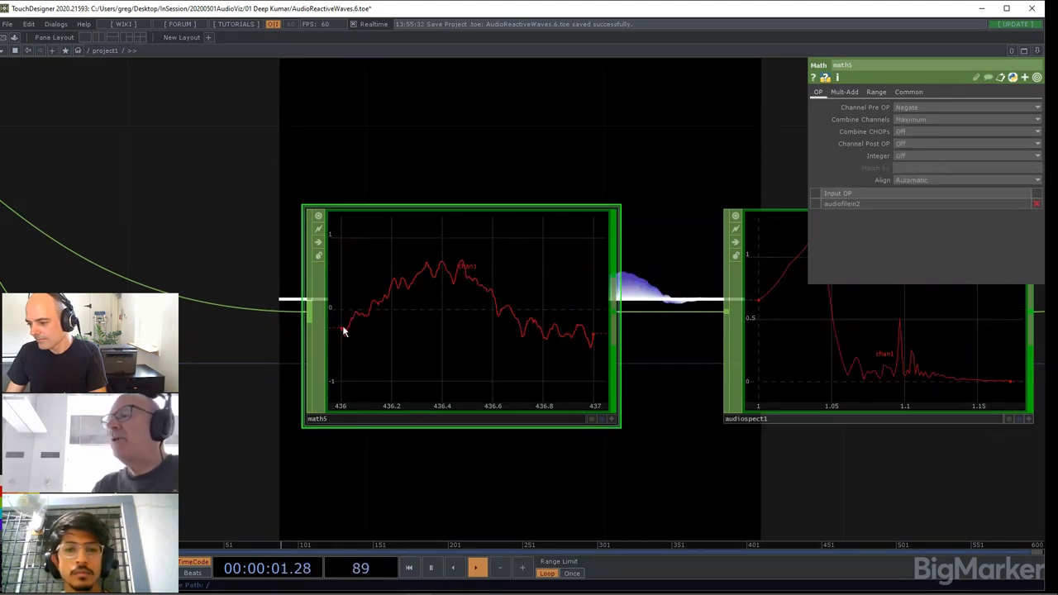
# Step: Examine the test network's lfo2, noise3 and merge3 CHOPs and their parameters
pyautogui.scroll(-3, 372, 138)
pyautogui.moveTo(311, 111); pyautogui.dragTo(450, 124)
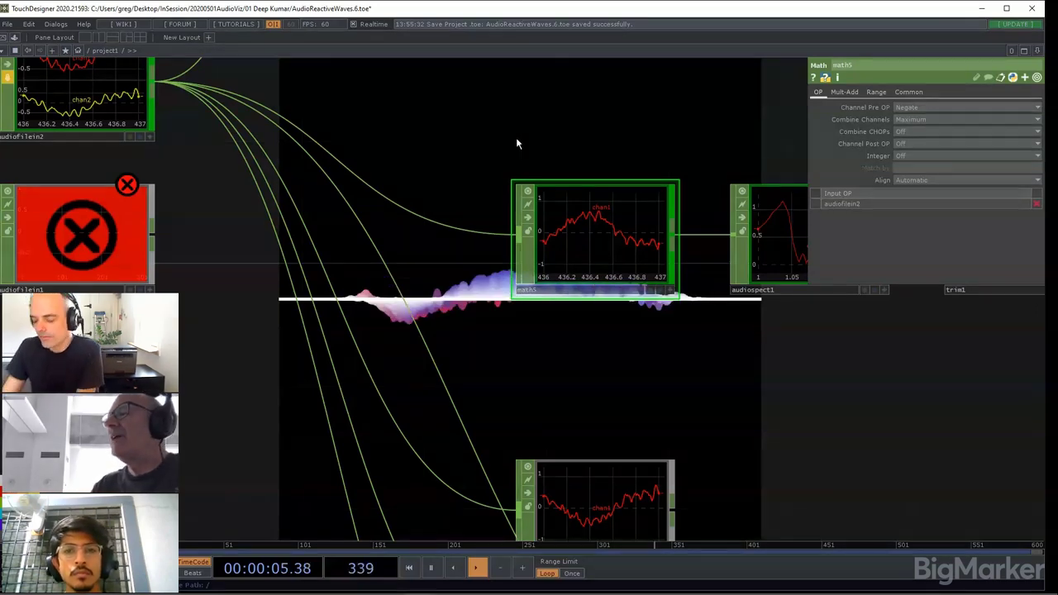
pyautogui.scroll(-2, 512, 143)
pyautogui.moveTo(366, 334); pyautogui.dragTo(849, 171)
pyautogui.moveTo(429, 233); pyautogui.dragTo(510, 138)
pyautogui.scroll(2, 206, 229)
pyautogui.scroll(-2, 206, 228)
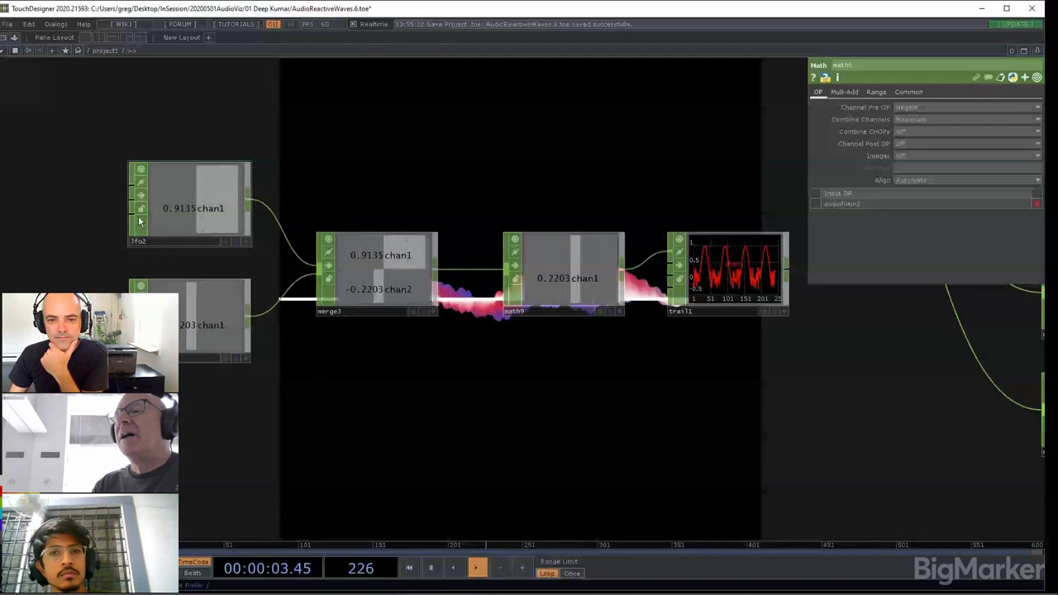
pyautogui.click(227, 197)
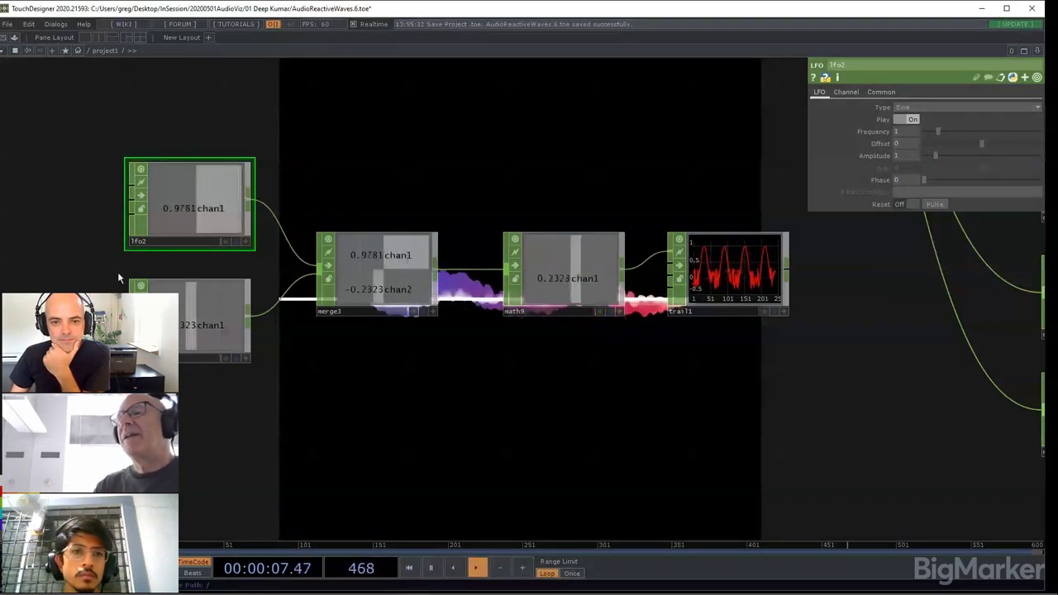
pyautogui.click(193, 331)
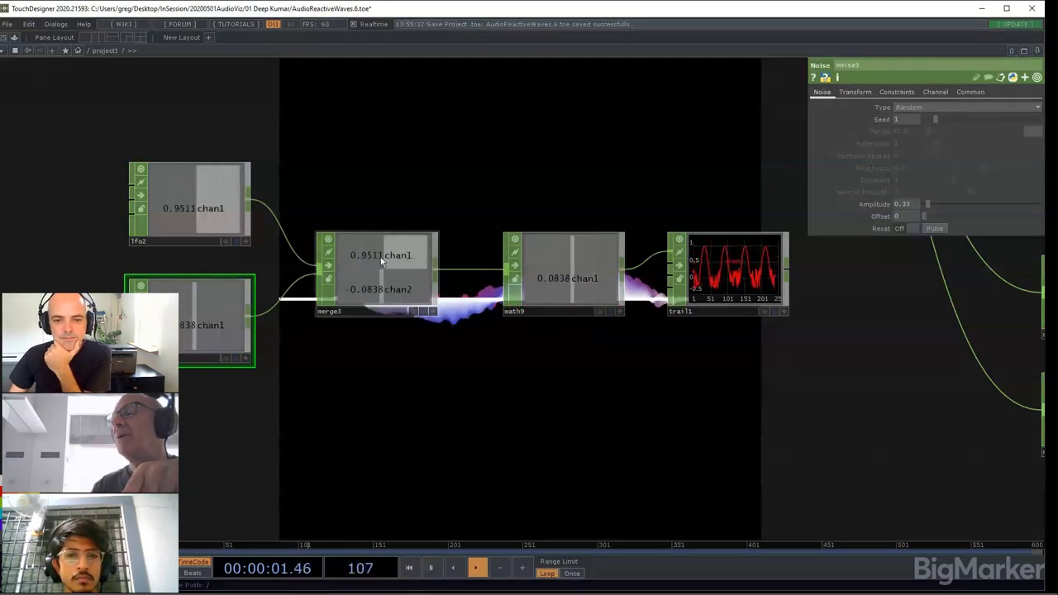
pyautogui.moveTo(369, 193); pyautogui.dragTo(380, 314, button='right')
# Step: Select math9, the Math CHOP after merge3, and set its Channel Pre OP to Off
pyautogui.moveTo(433, 433); pyautogui.dragTo(312, 412)
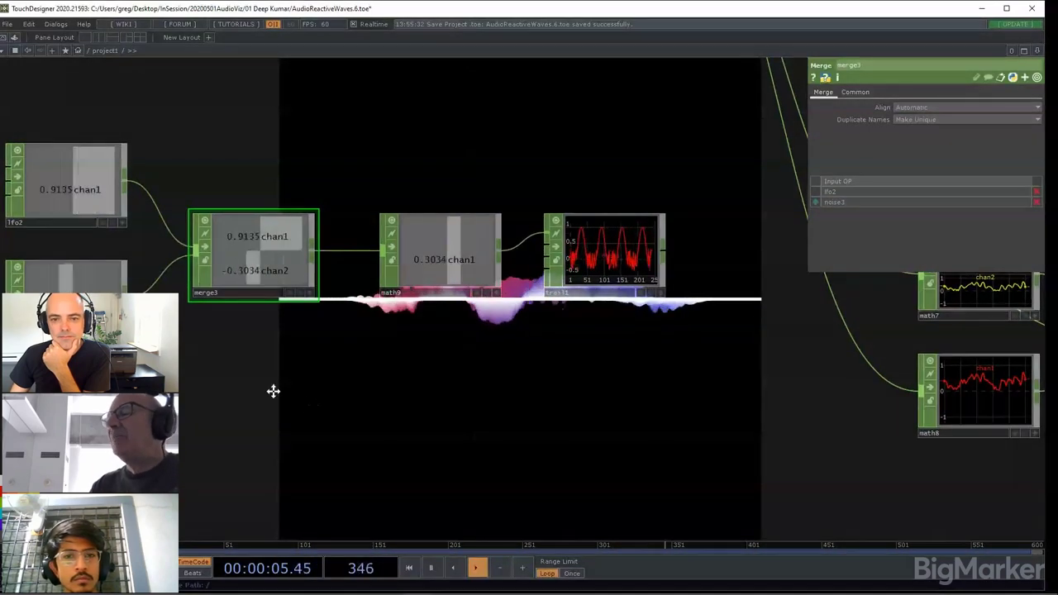
pyautogui.moveTo(274, 392); pyautogui.dragTo(104, 425)
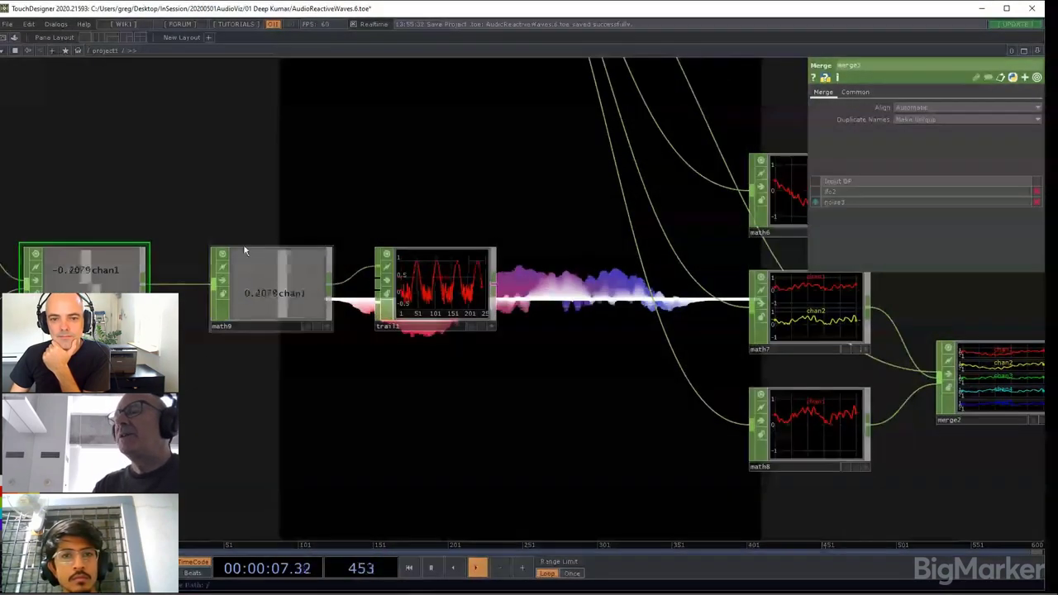
pyautogui.click(253, 278)
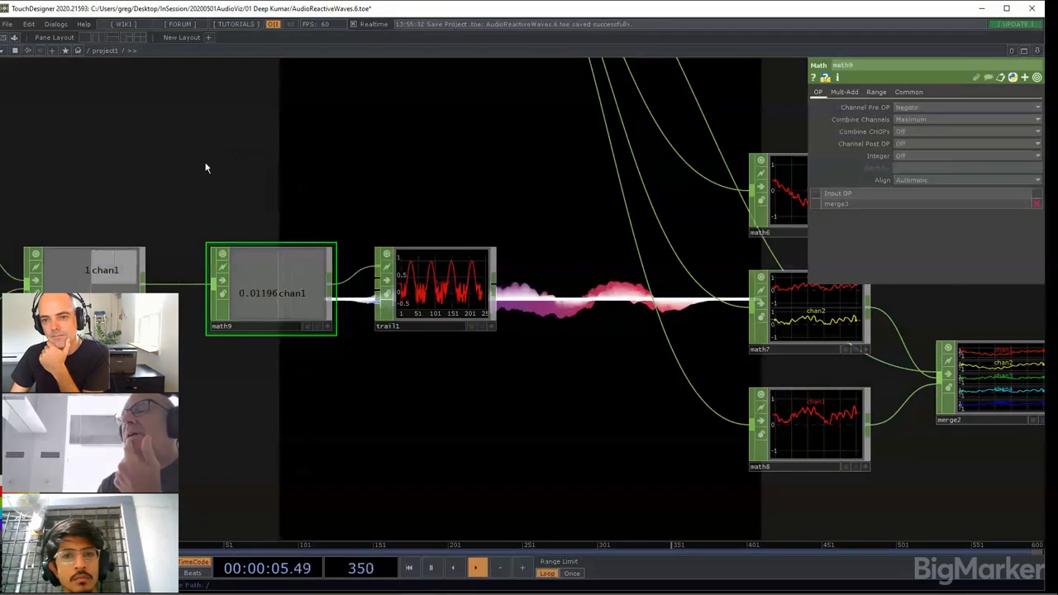
pyautogui.moveTo(208, 192); pyautogui.dragTo(239, 196)
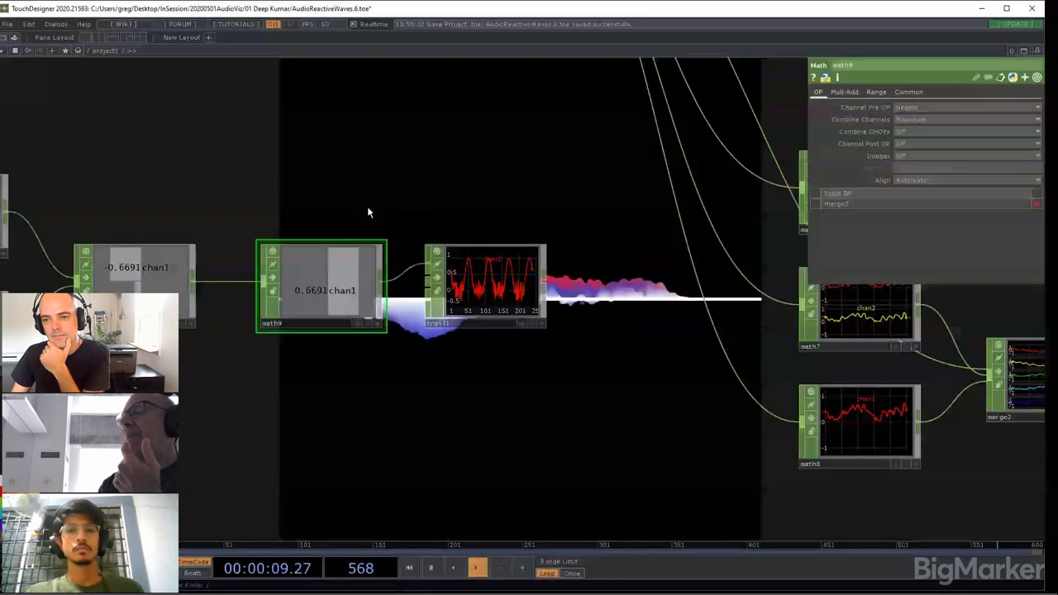
pyautogui.click(914, 107)
pyautogui.click(912, 119)
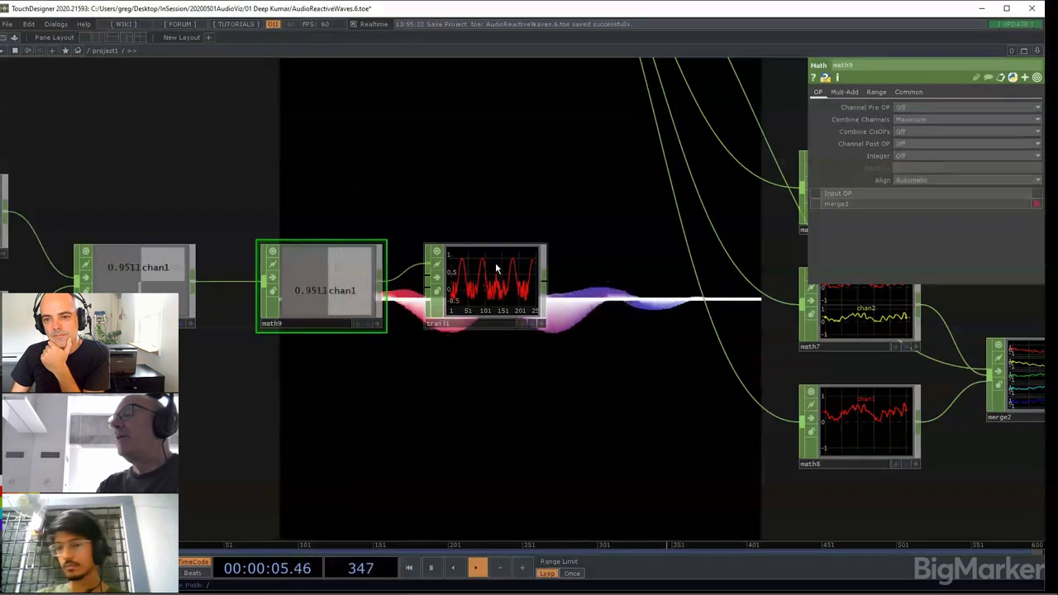
# Step: Widen the trail1 node slightly and set math9's Channel Pre OP to Negate
pyautogui.moveTo(545, 246); pyautogui.dragTo(584, 258)
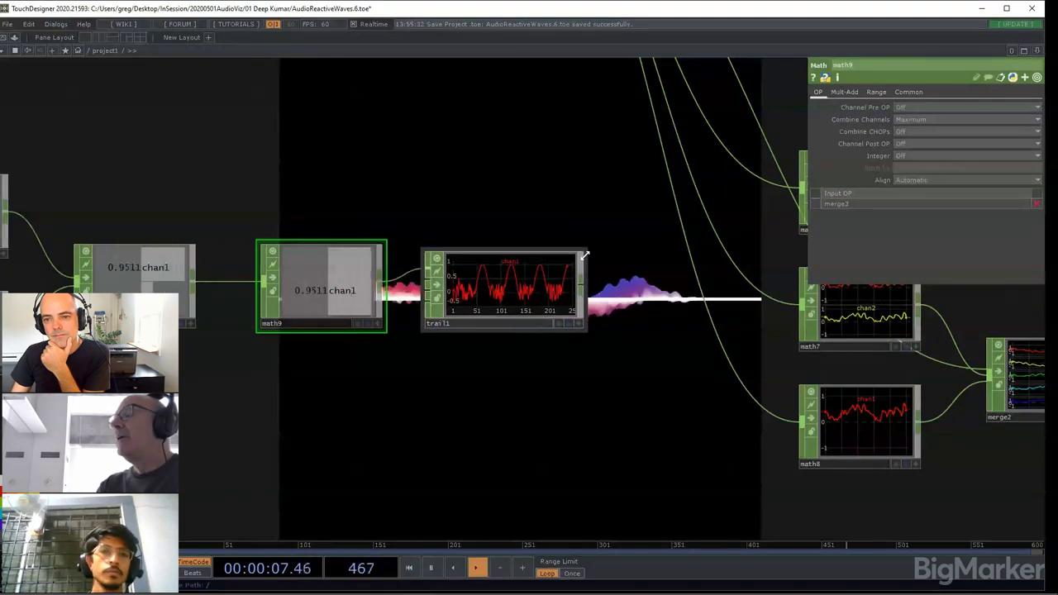
pyautogui.click(922, 109)
pyautogui.click(906, 128)
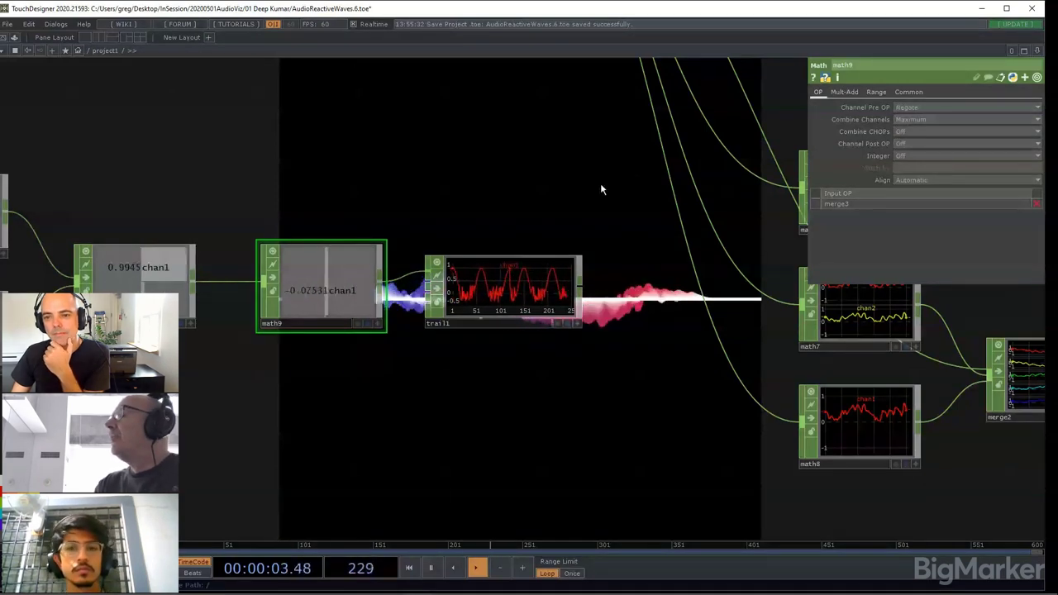
# Step: Examine trail1's graph up close and set math9's Combine Channels to Off
pyautogui.scroll(3, 503, 296)
pyautogui.scroll(2, 502, 296)
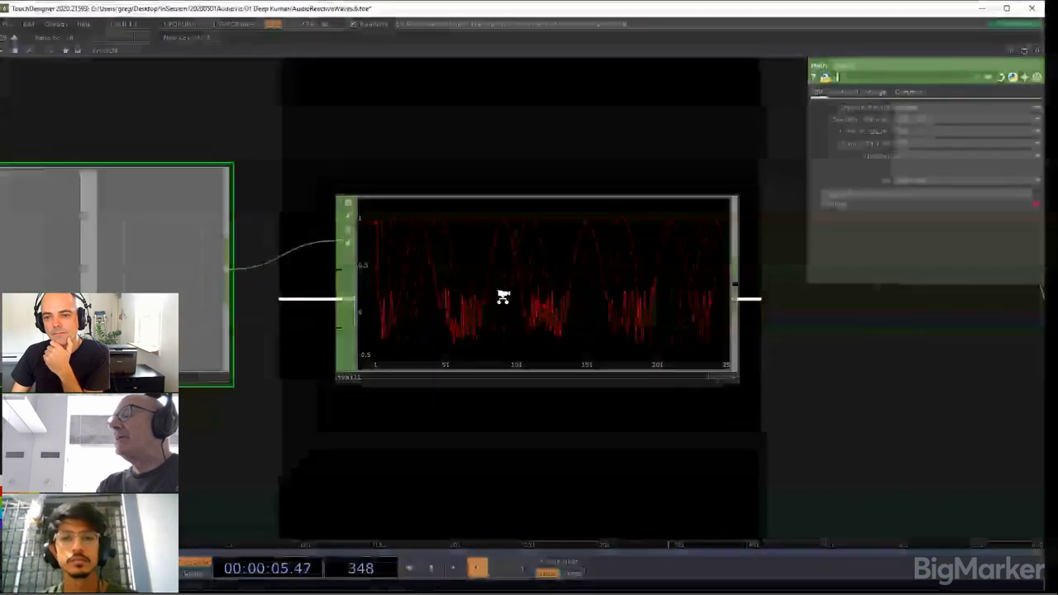
pyautogui.scroll(-2, 502, 297)
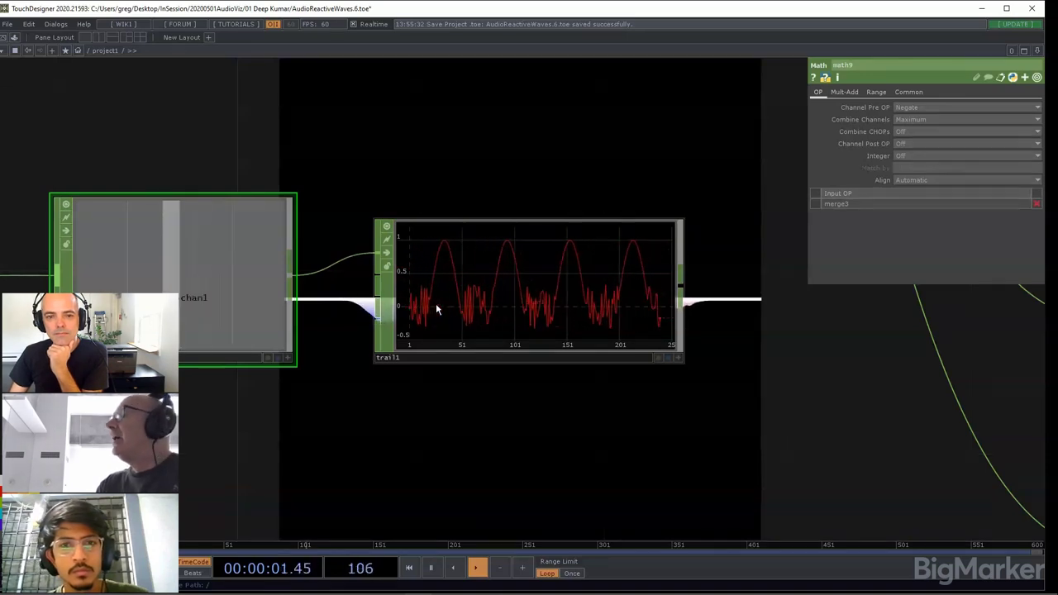
pyautogui.scroll(-2, 545, 180)
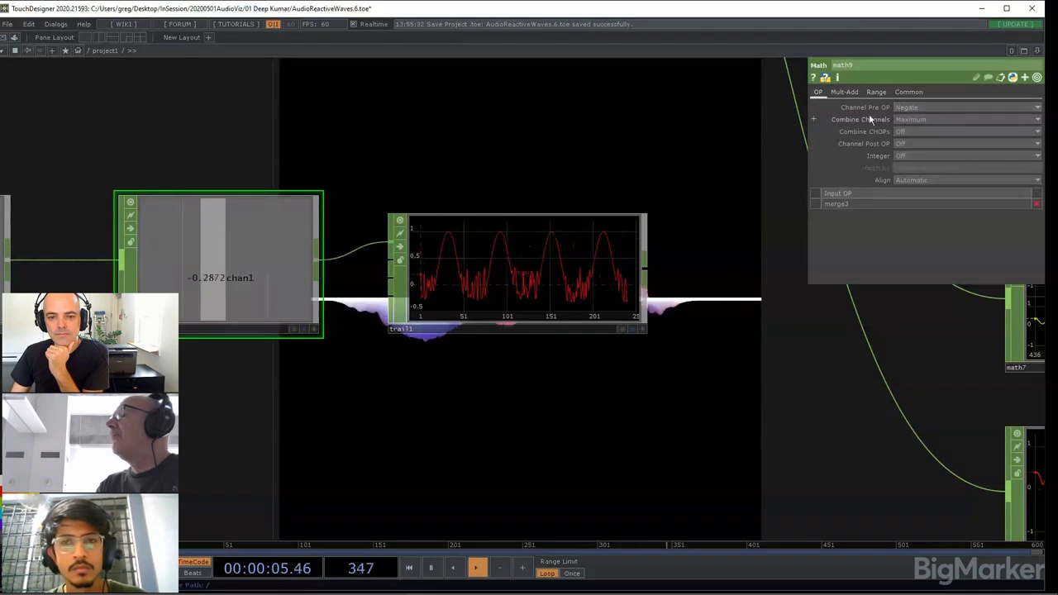
pyautogui.click(914, 117)
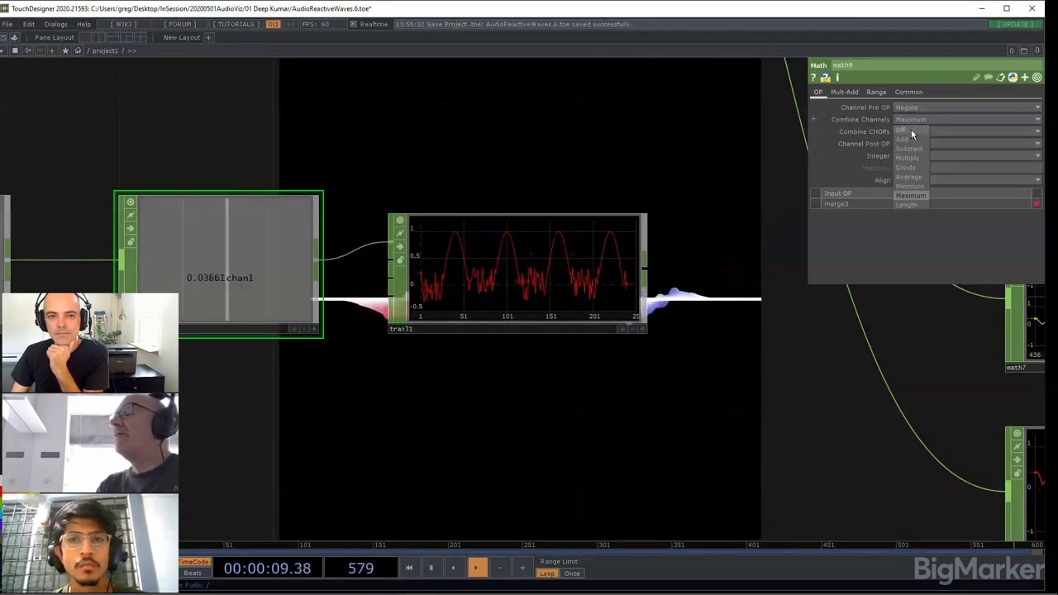
pyautogui.click(910, 131)
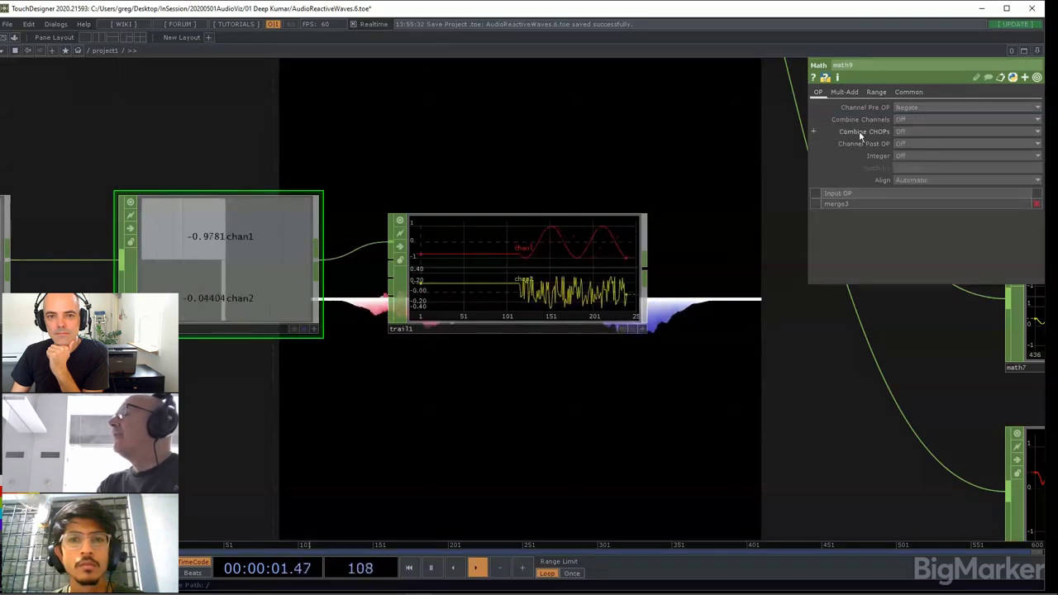
# Step: Set math9's Channel Pre OP to Positive and examine both channels in trail1's graph
pyautogui.click(934, 105)
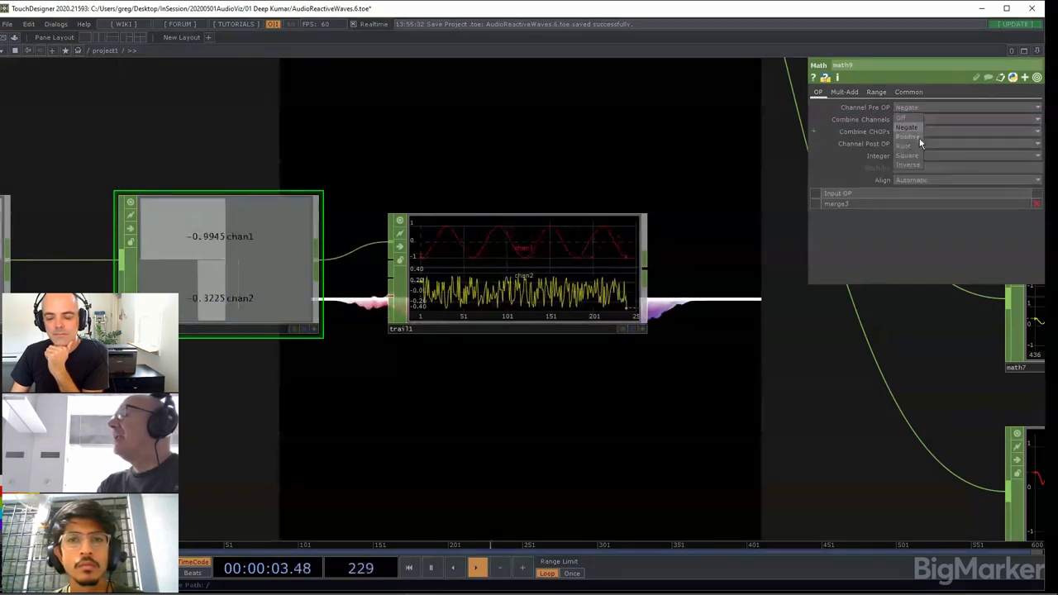
pyautogui.click(918, 136)
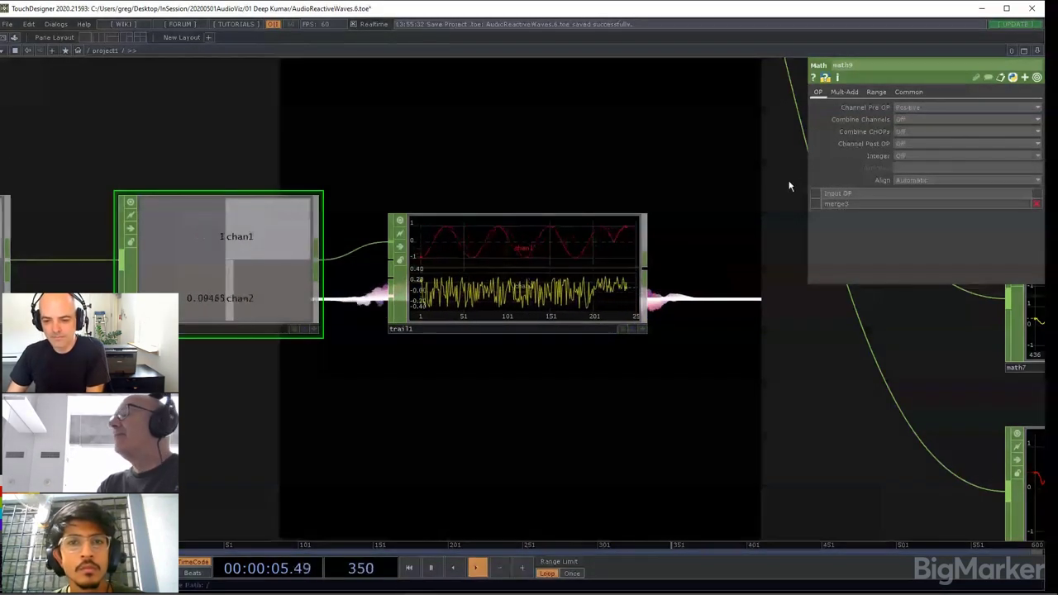
pyautogui.scroll(2, 592, 182)
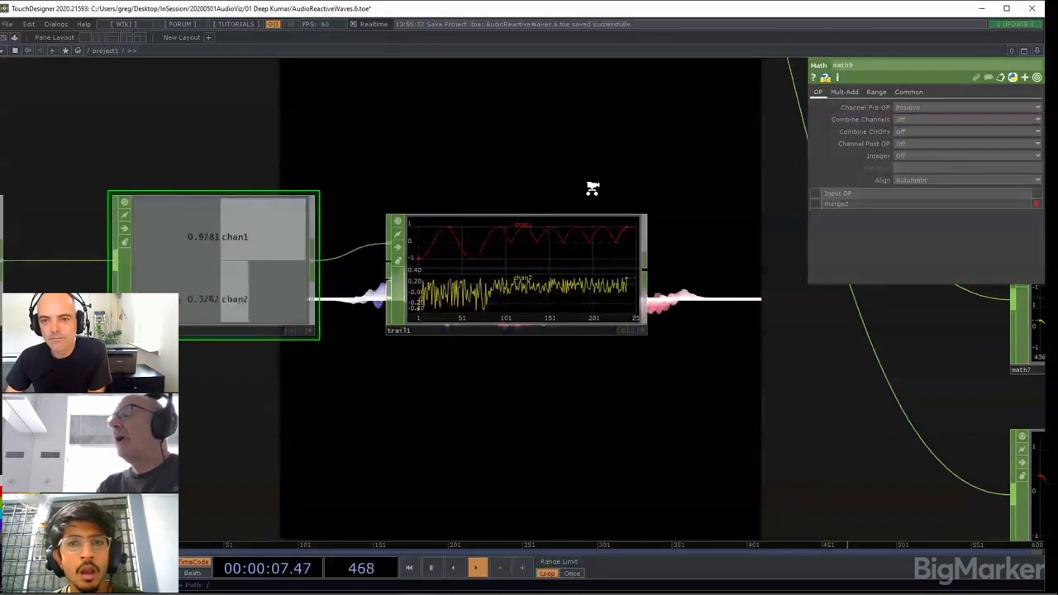
pyautogui.moveTo(592, 177); pyautogui.dragTo(480, 170)
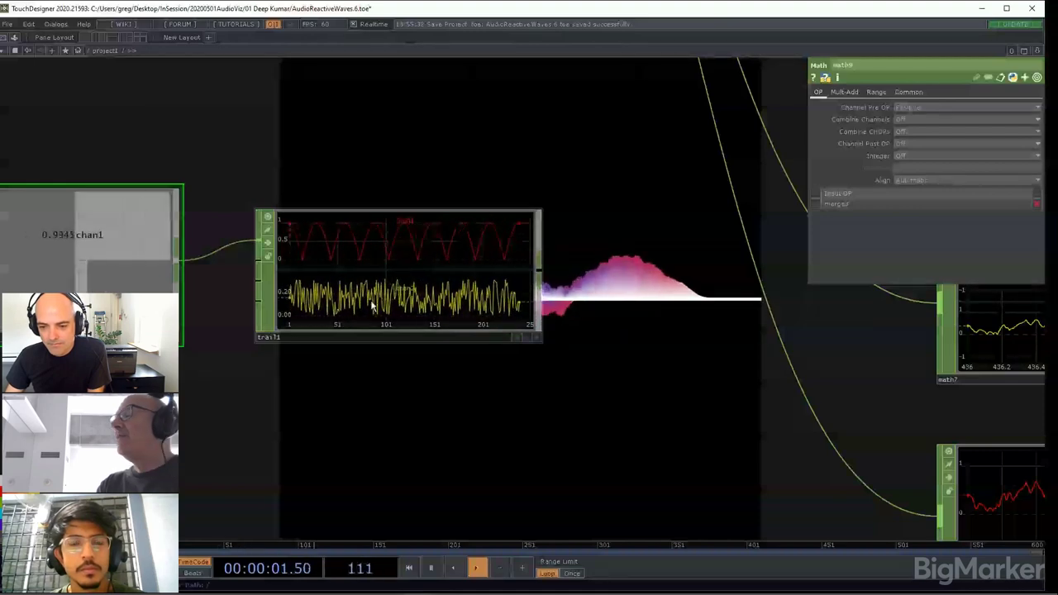
# Step: Try Maximum for math9's Combine Channels, and switch it to Length
pyautogui.click(914, 119)
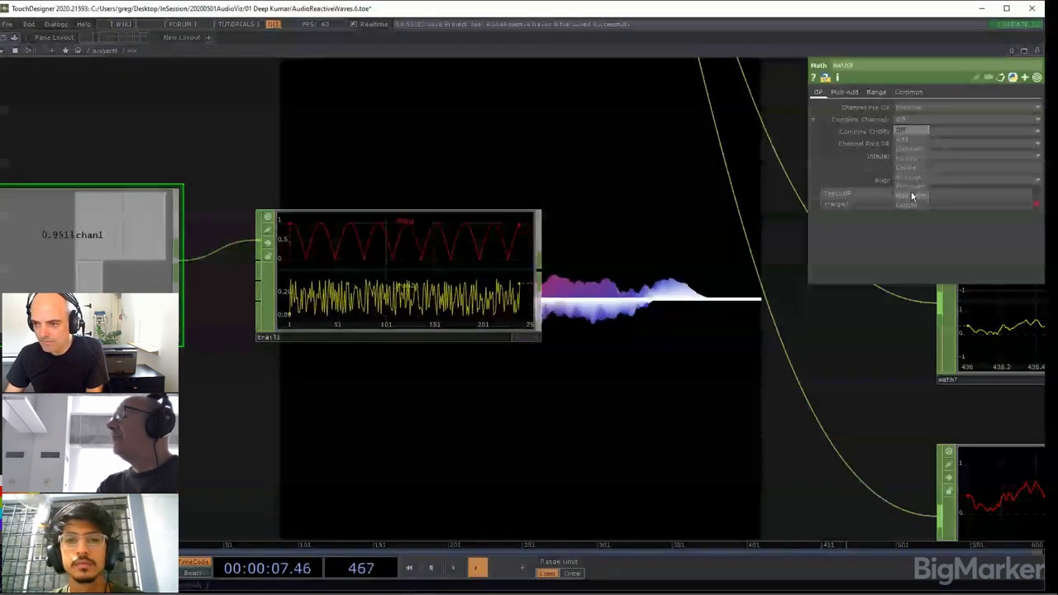
pyautogui.click(911, 195)
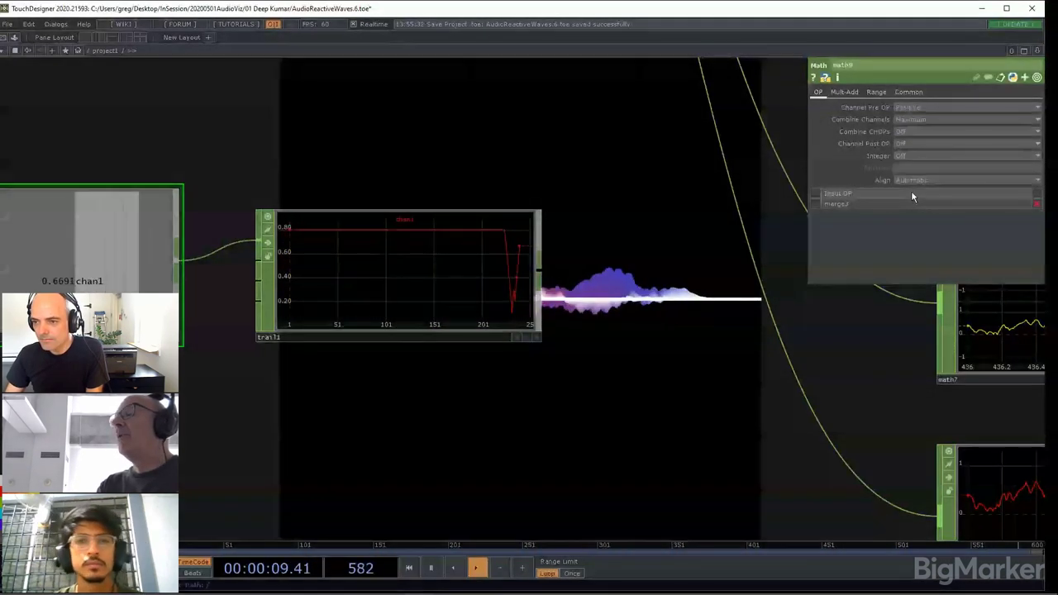
pyautogui.click(915, 132)
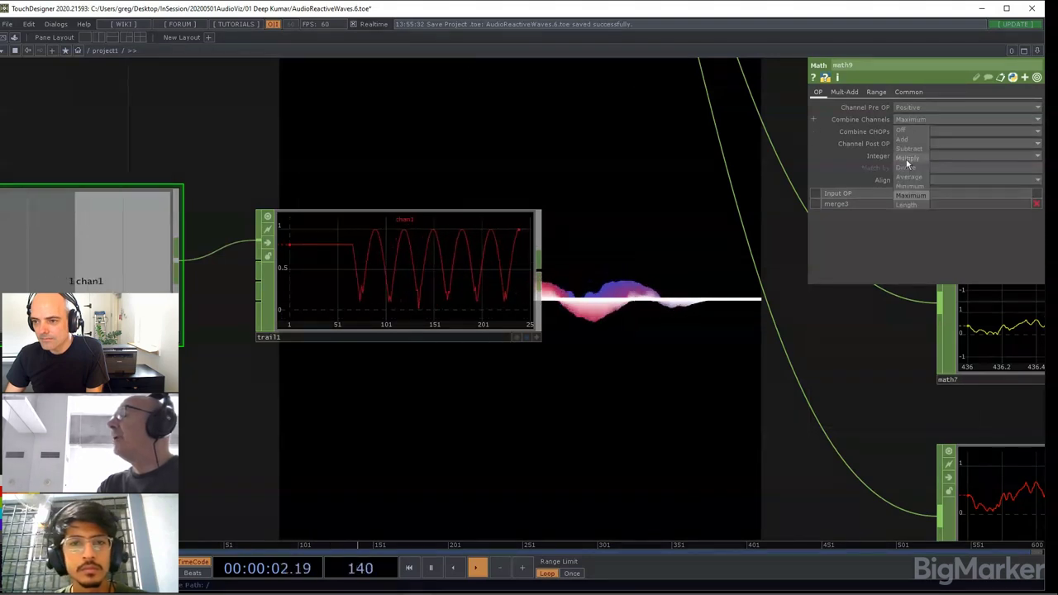
pyautogui.click(910, 203)
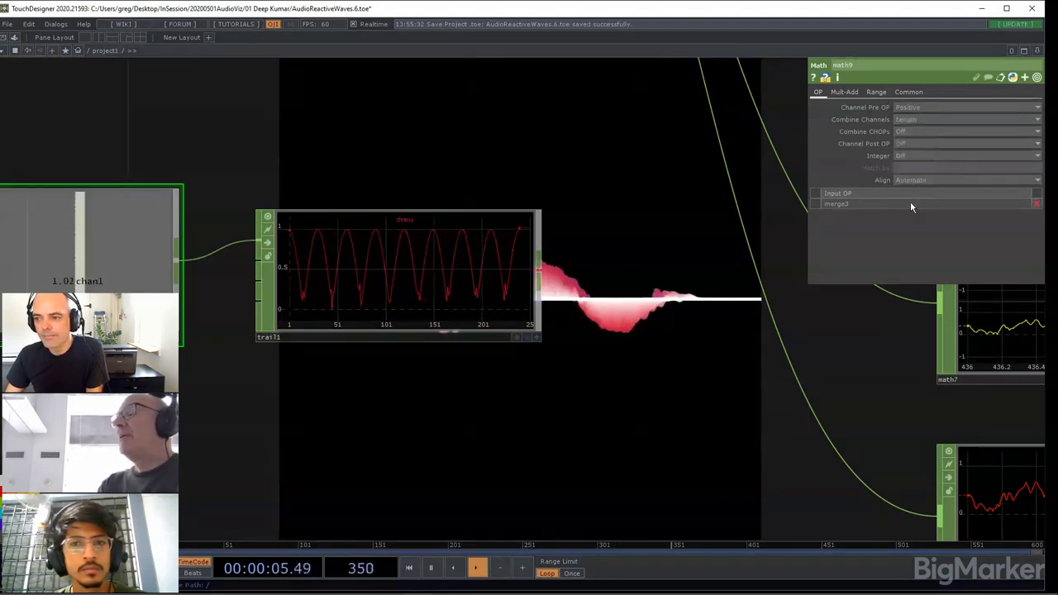
# Step: Examine trail1's combined curve up close and set math9's Channel Pre OP to Off
pyautogui.scroll(5, 446, 282)
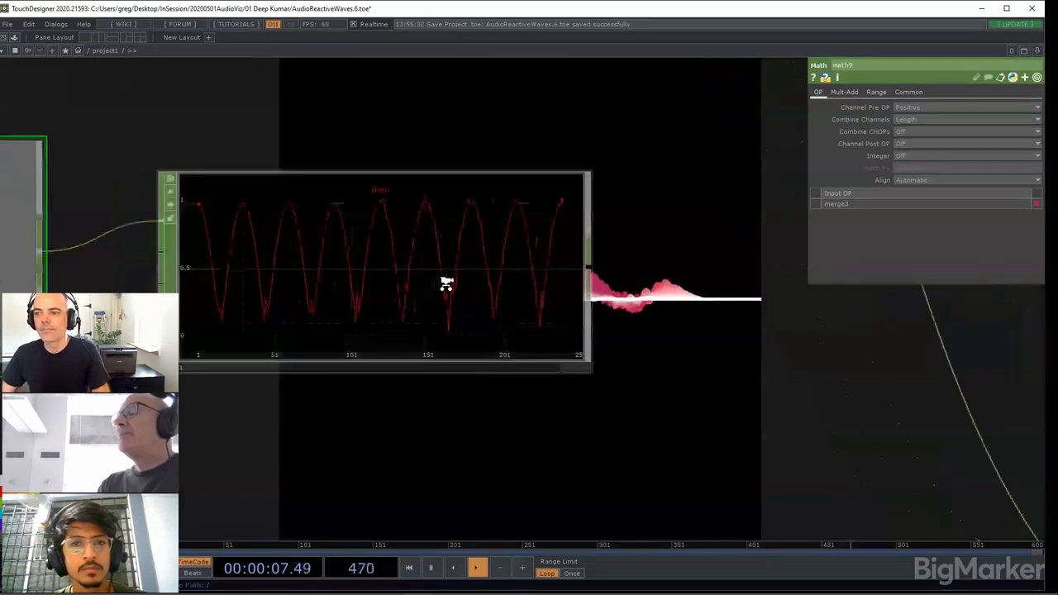
pyautogui.scroll(-3, 446, 282)
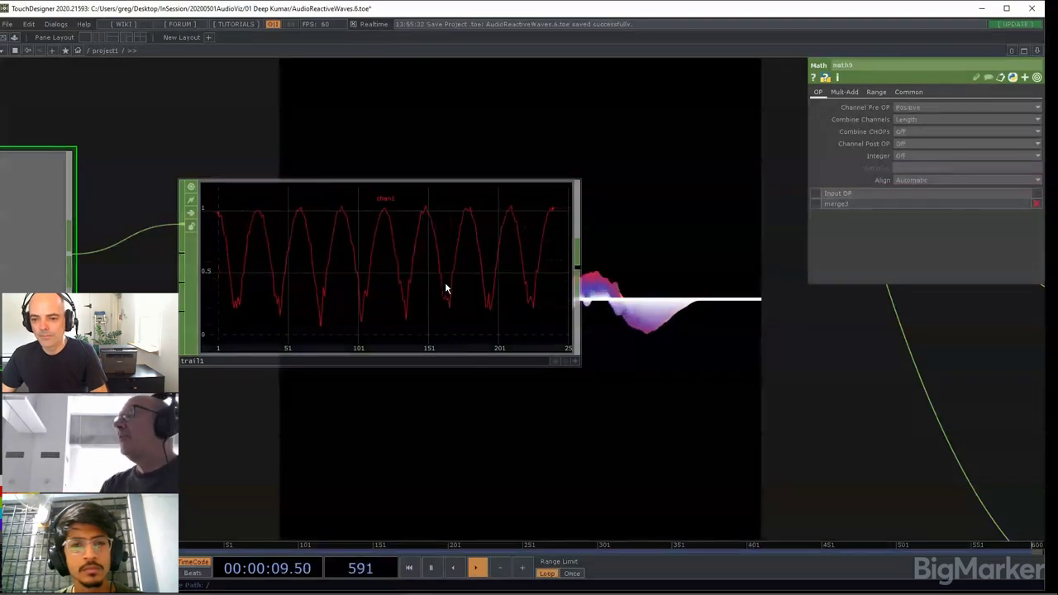
pyautogui.scroll(-2, 451, 308)
pyautogui.scroll(-2, 451, 310)
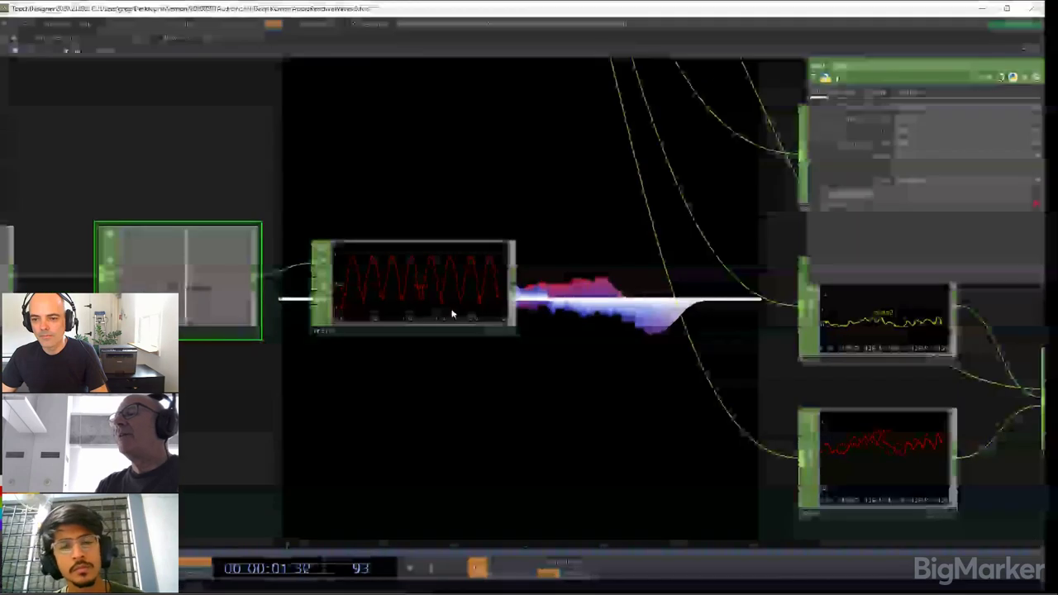
pyautogui.moveTo(602, 203); pyautogui.dragTo(655, 206)
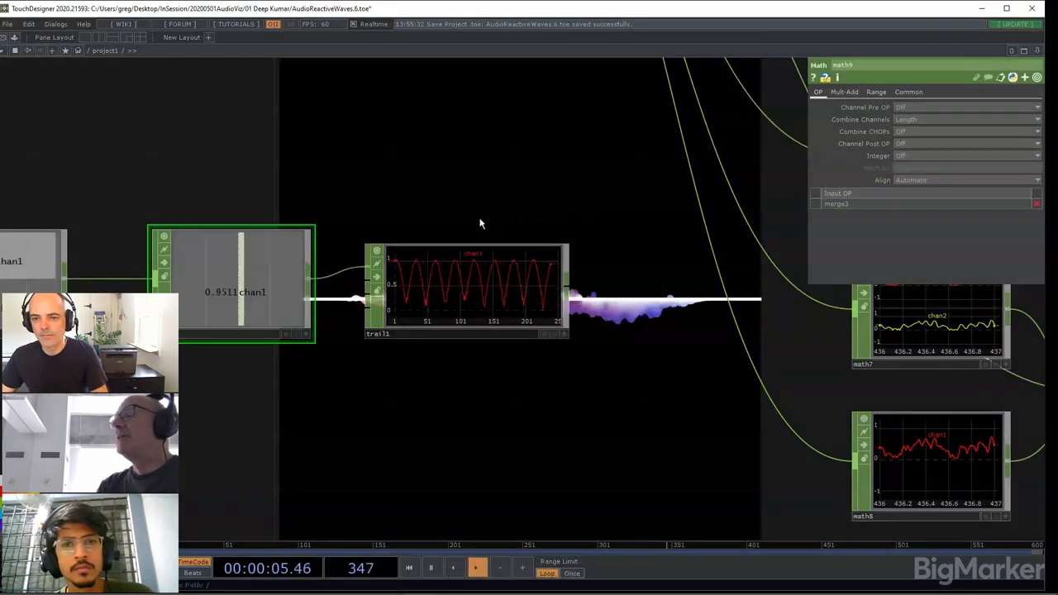
pyautogui.scroll(3, 484, 223)
pyautogui.scroll(-2, 483, 205)
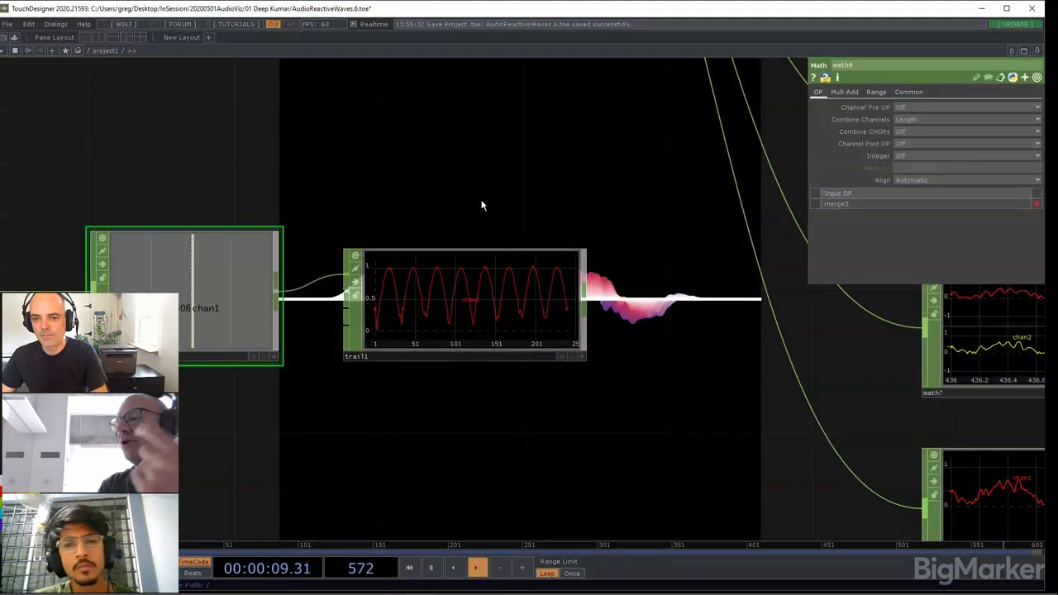
# Step: Select math5 and set its Channel Pre OP to Off and its Combine Channels to Length
pyautogui.scroll(-2, 424, 184)
pyautogui.moveTo(425, 184); pyautogui.dragTo(219, 326)
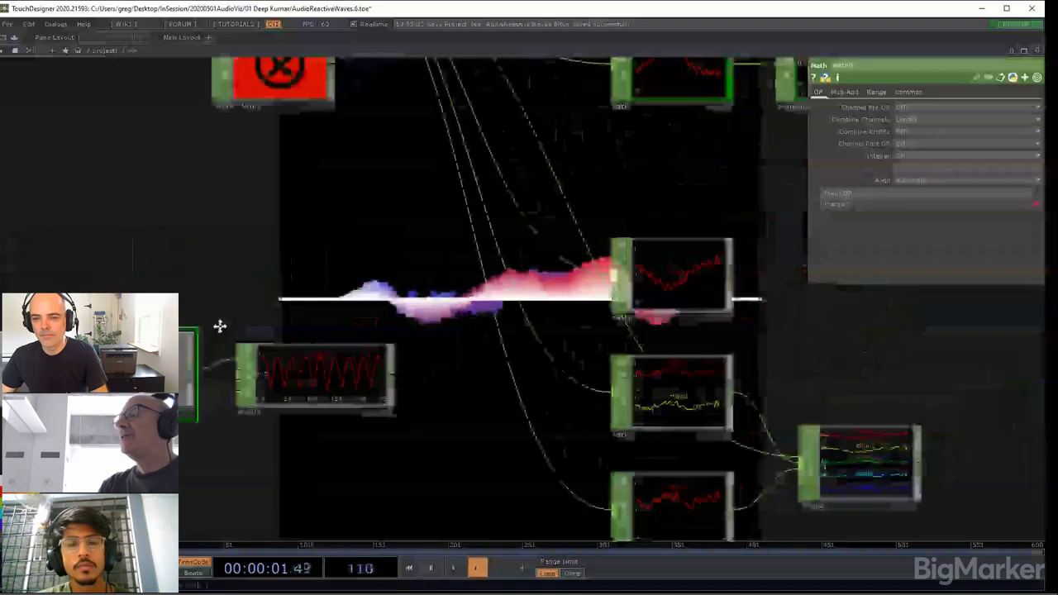
pyautogui.scroll(-3, 226, 310)
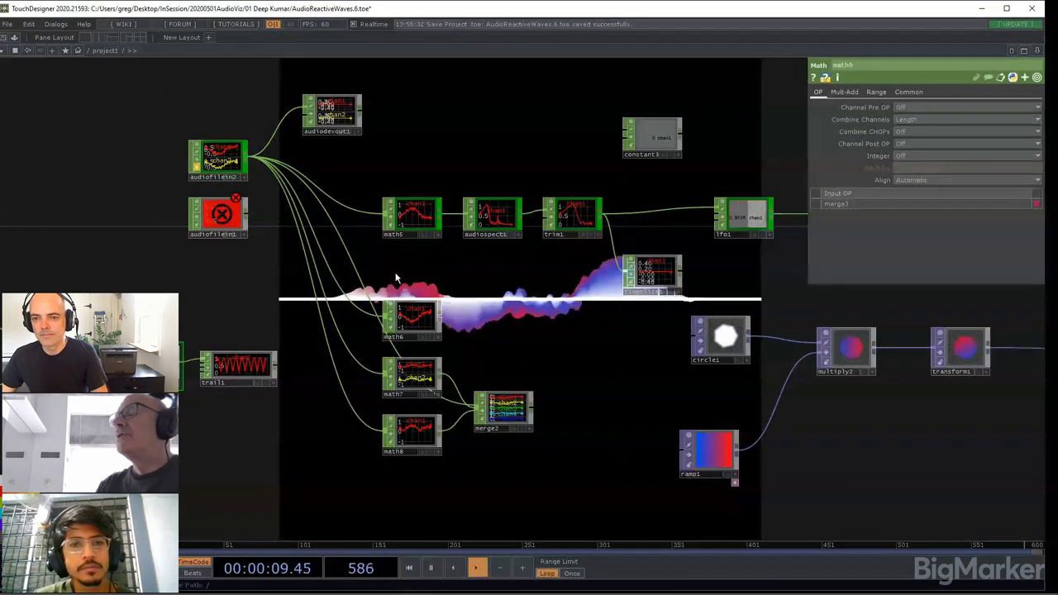
pyautogui.moveTo(395, 272); pyautogui.dragTo(416, 177)
pyautogui.scroll(3, 415, 175)
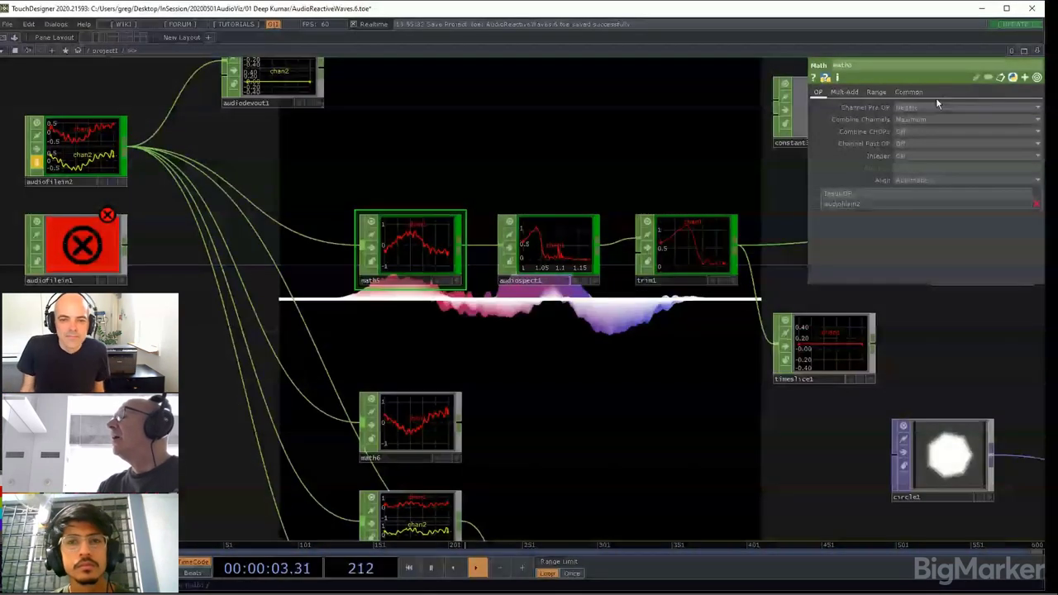
pyautogui.click(907, 109)
pyautogui.click(908, 117)
pyautogui.click(906, 119)
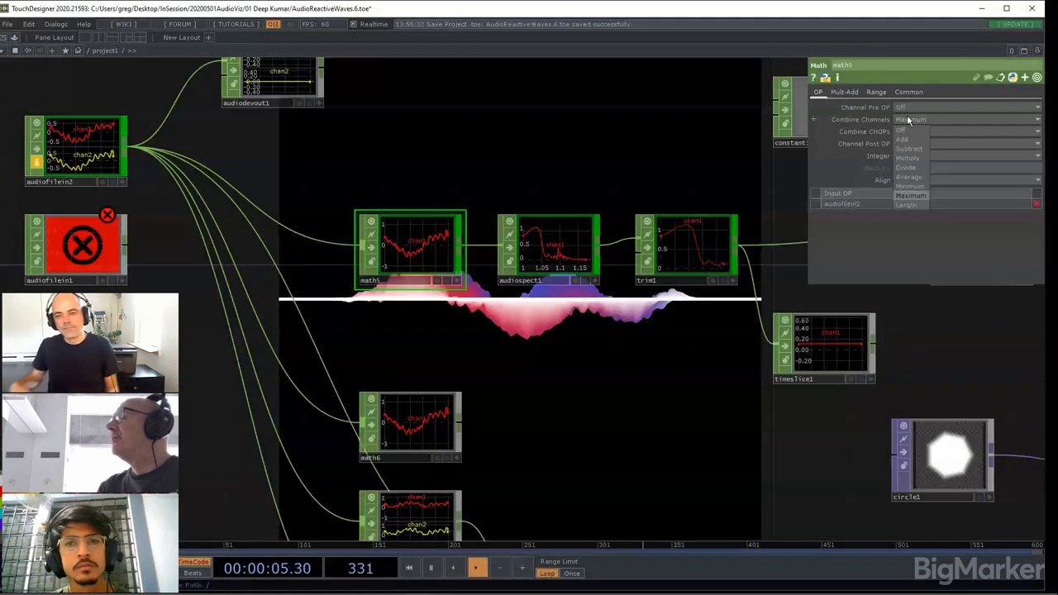
pyautogui.click(905, 205)
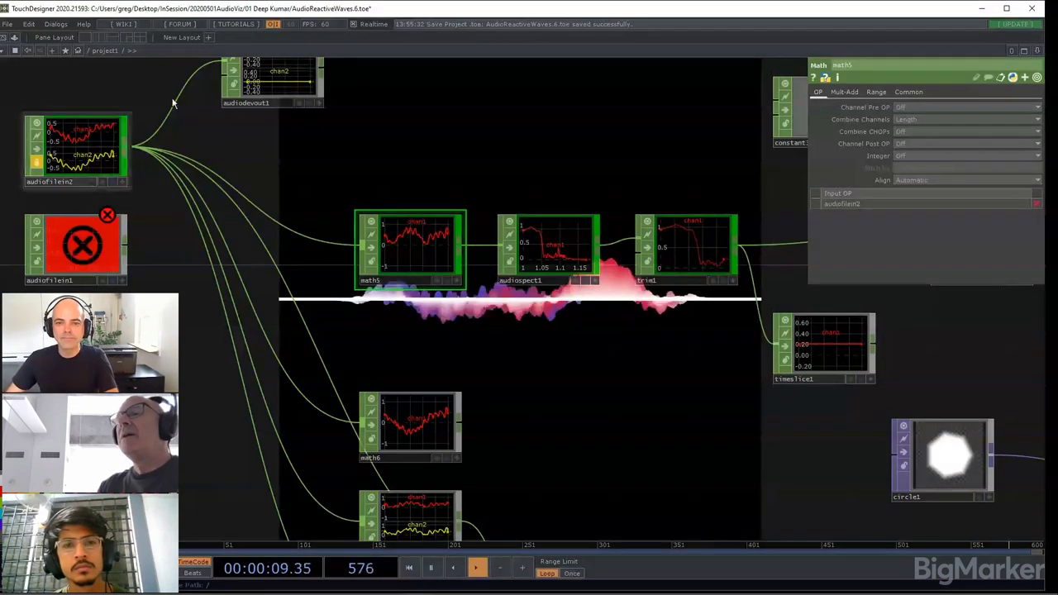
# Step: Examine the graphs of math5, audiospect1 and trim1 and the audiofilein2 source feeding them
pyautogui.scroll(2, 411, 235)
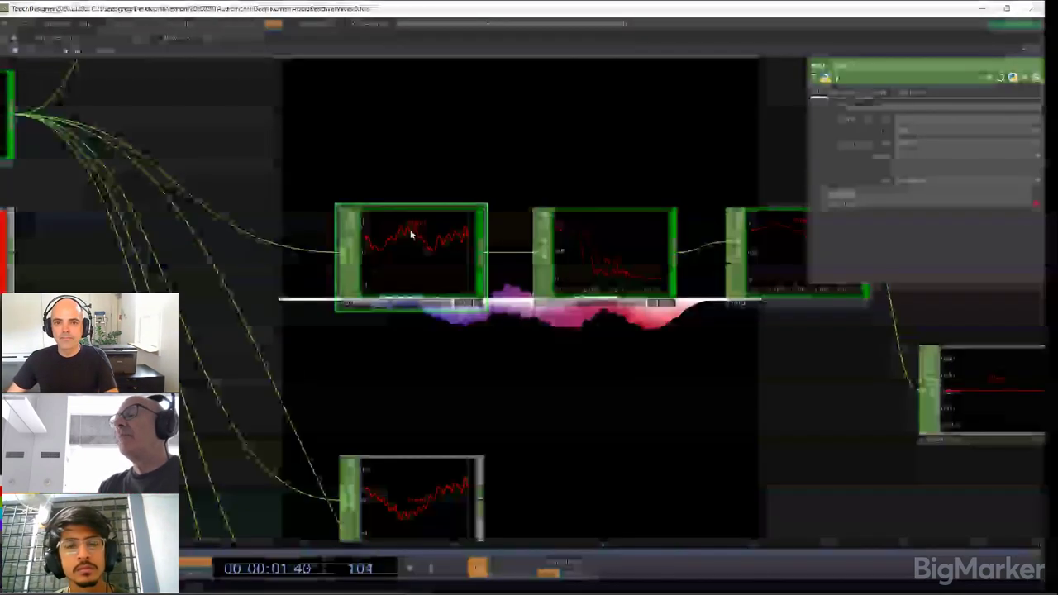
pyautogui.scroll(2, 411, 235)
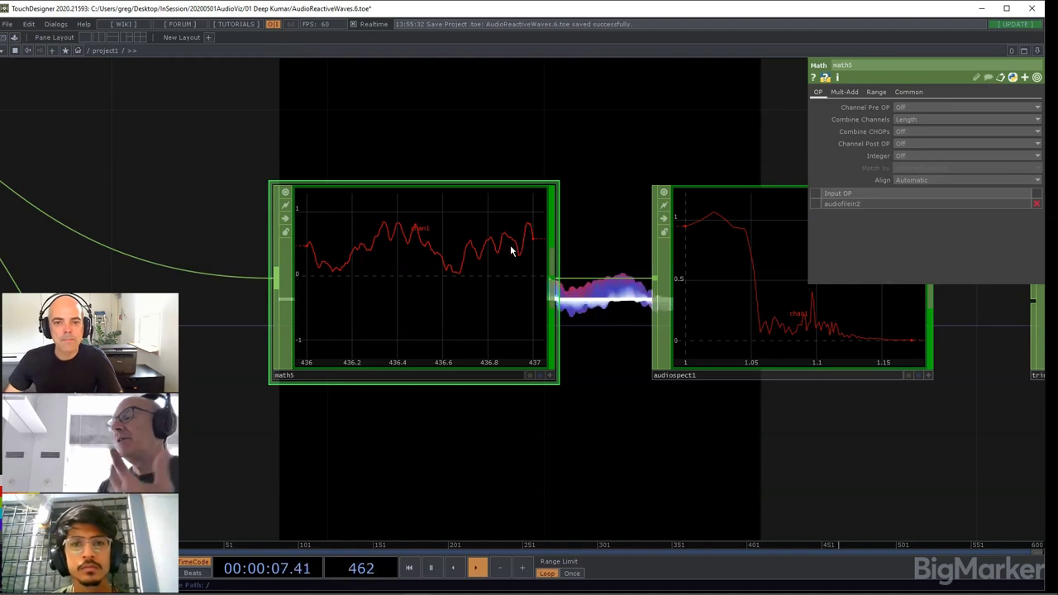
pyautogui.scroll(-3, 530, 132)
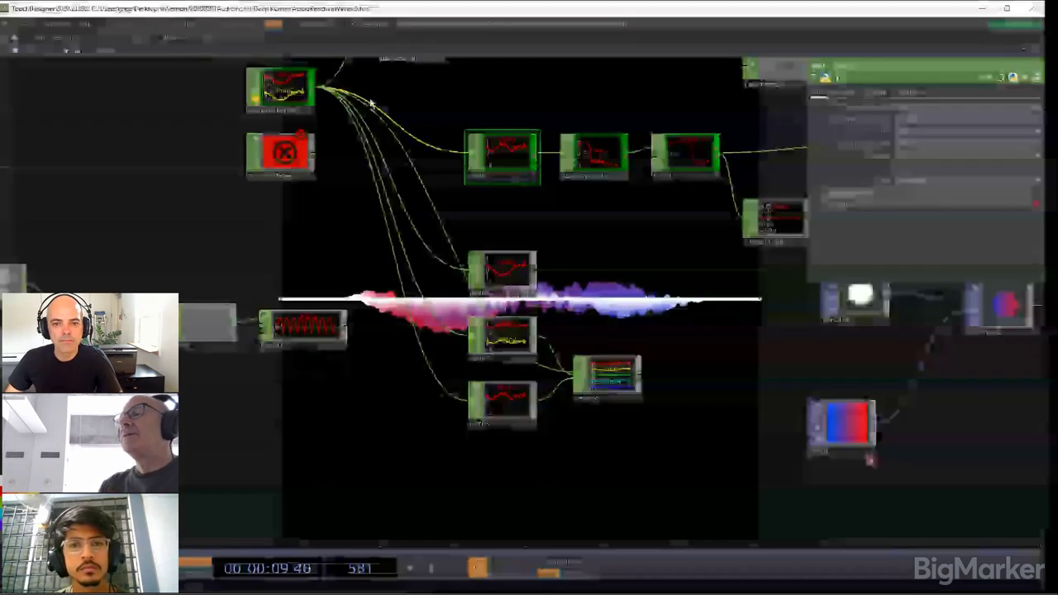
pyautogui.moveTo(371, 101); pyautogui.dragTo(305, 151)
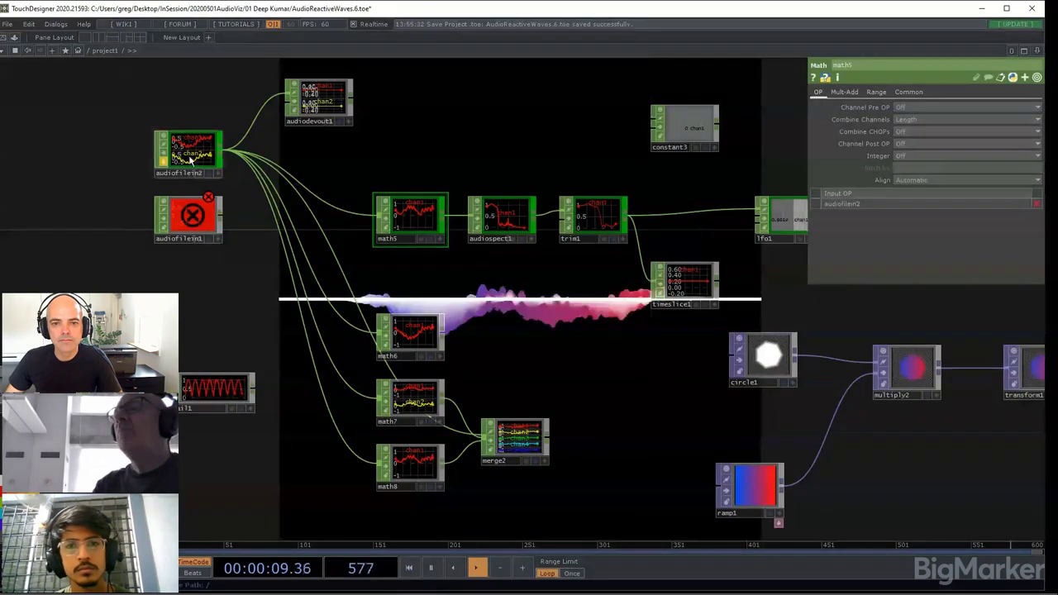
pyautogui.scroll(2, 189, 161)
pyautogui.moveTo(529, 176); pyautogui.dragTo(392, 192)
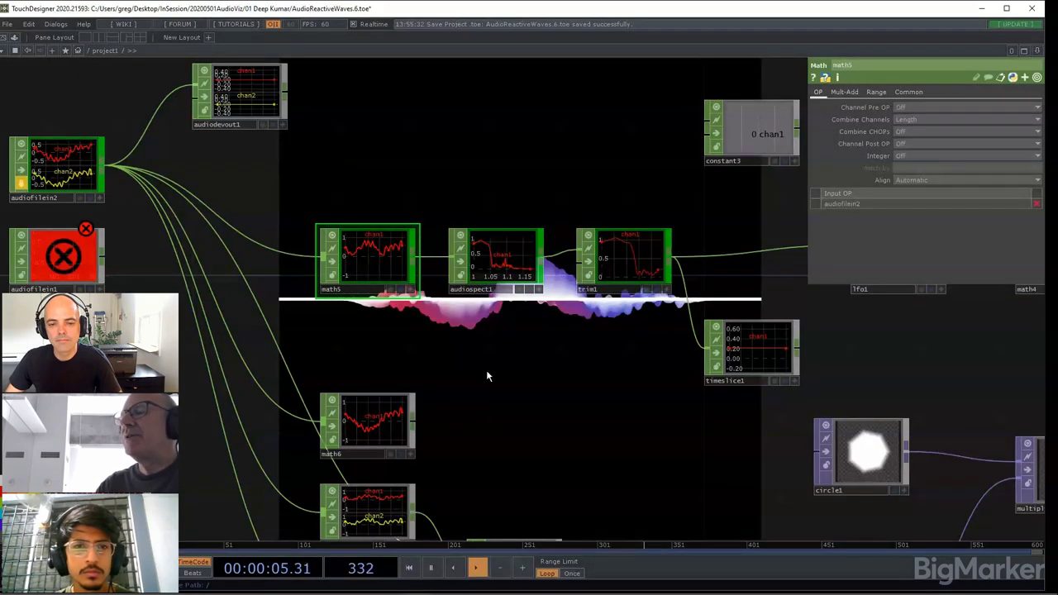
pyautogui.scroll(5, 368, 248)
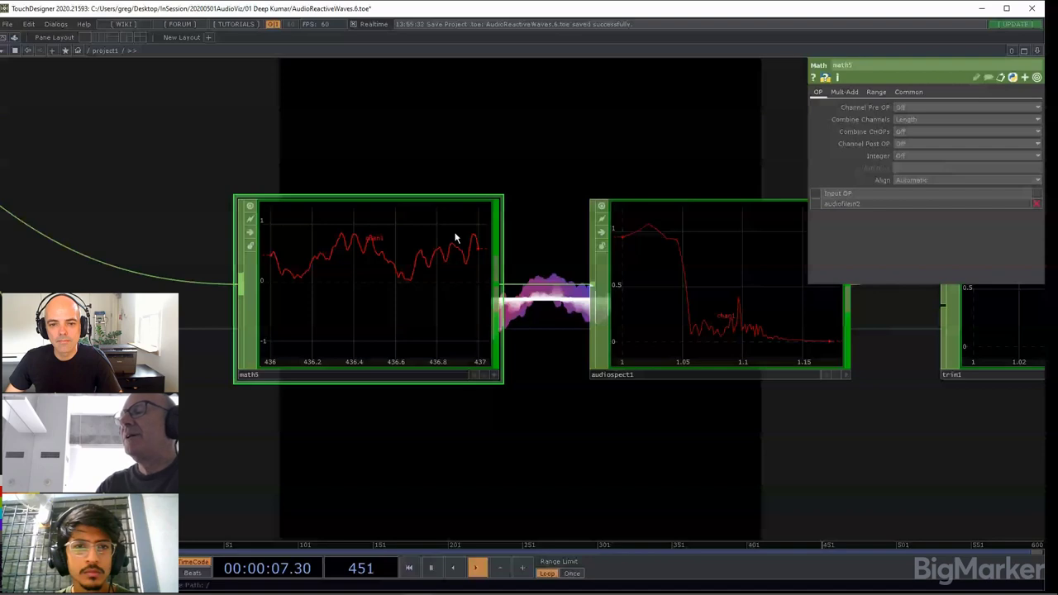
pyautogui.moveTo(481, 127); pyautogui.dragTo(364, 153)
pyautogui.scroll(-3, 364, 150)
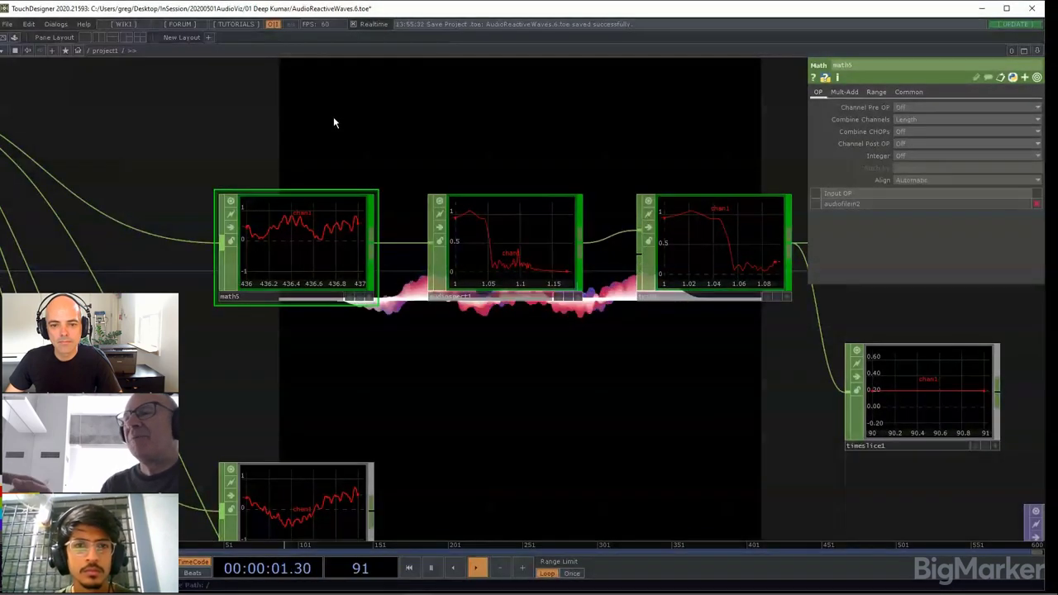
pyautogui.scroll(-3, 333, 123)
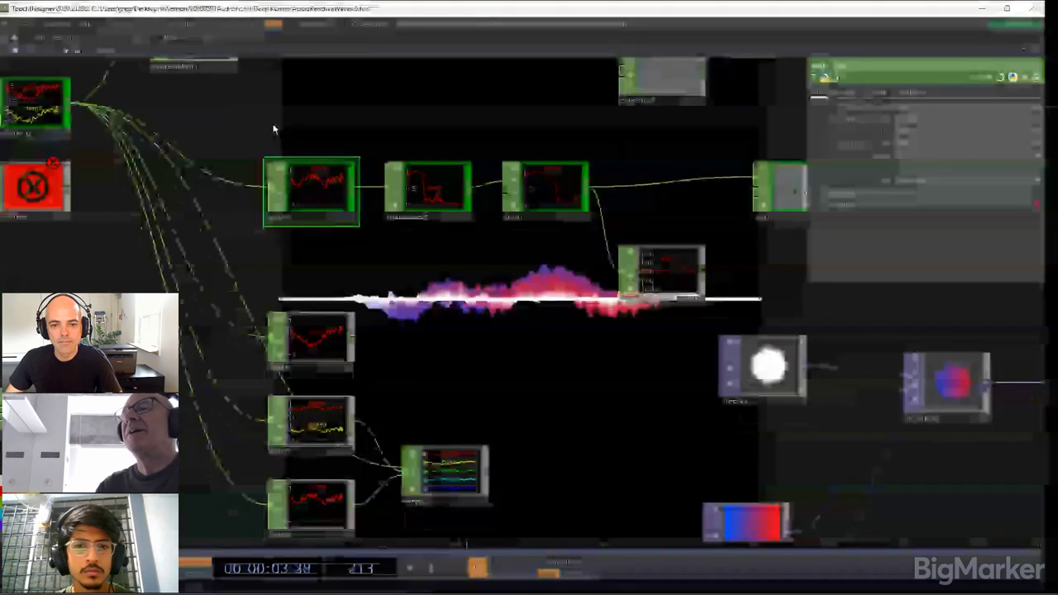
pyautogui.moveTo(273, 129); pyautogui.dragTo(383, 262)
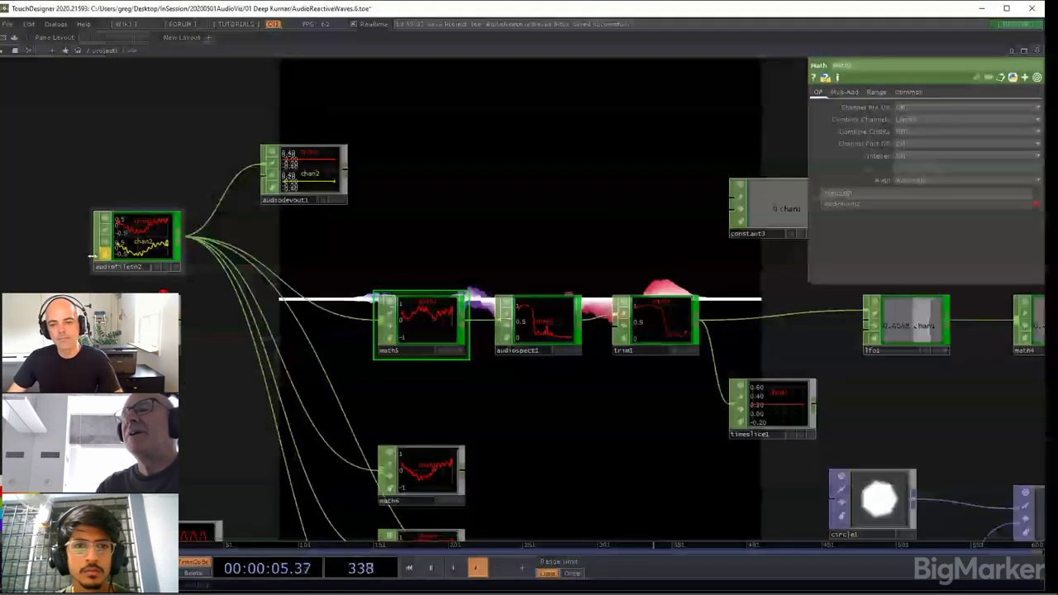
# Step: Unlock audiofilein2, and move audiodevout1 above audiospect1 and raise its volume slightly
pyautogui.click(109, 253)
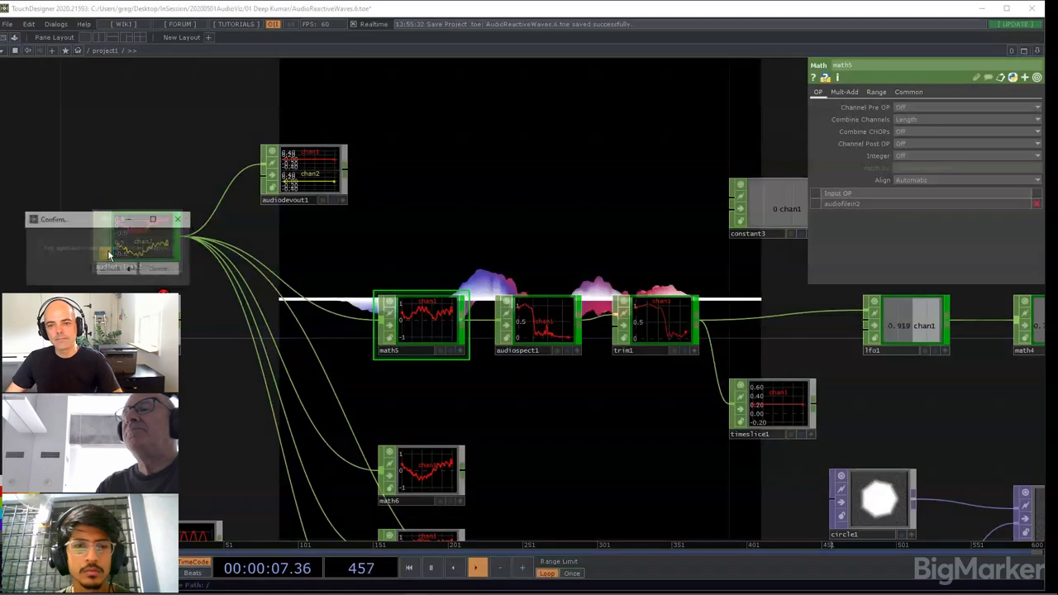
pyautogui.click(158, 269)
pyautogui.moveTo(330, 156); pyautogui.dragTo(530, 138)
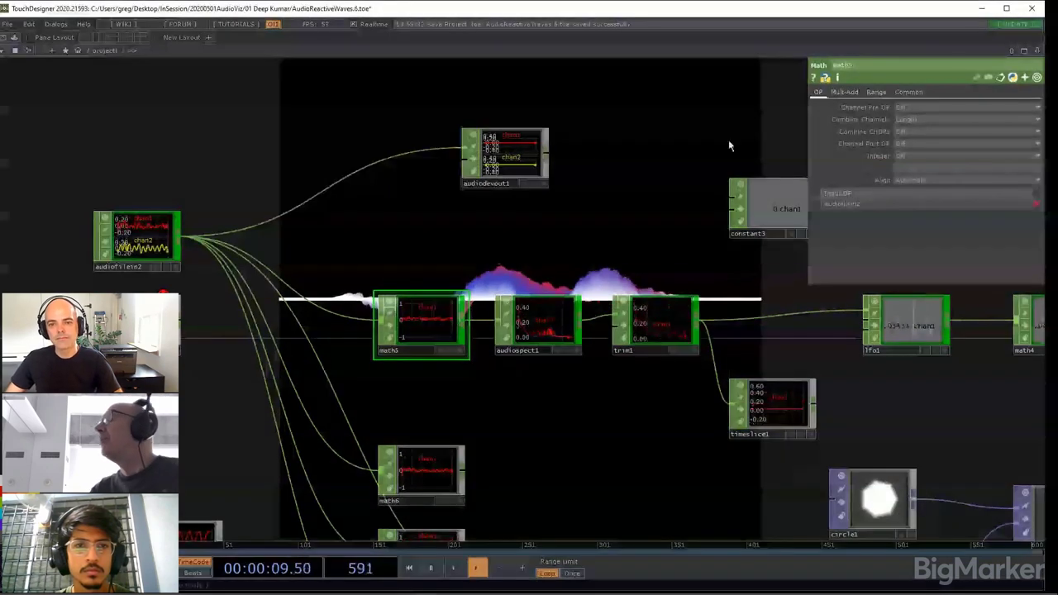
pyautogui.click(524, 159)
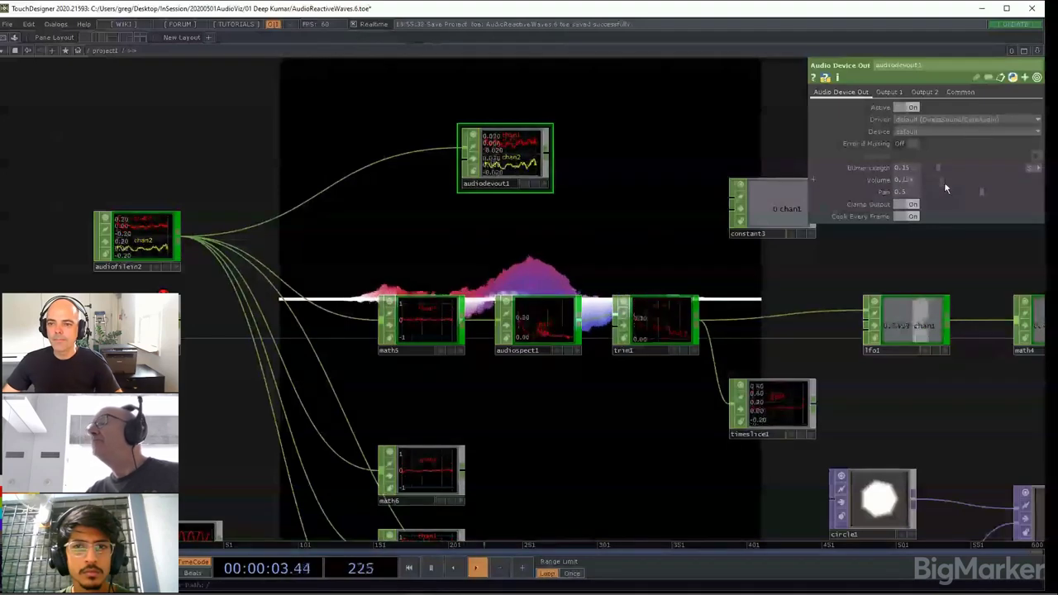
pyautogui.moveTo(954, 187); pyautogui.dragTo(943, 193)
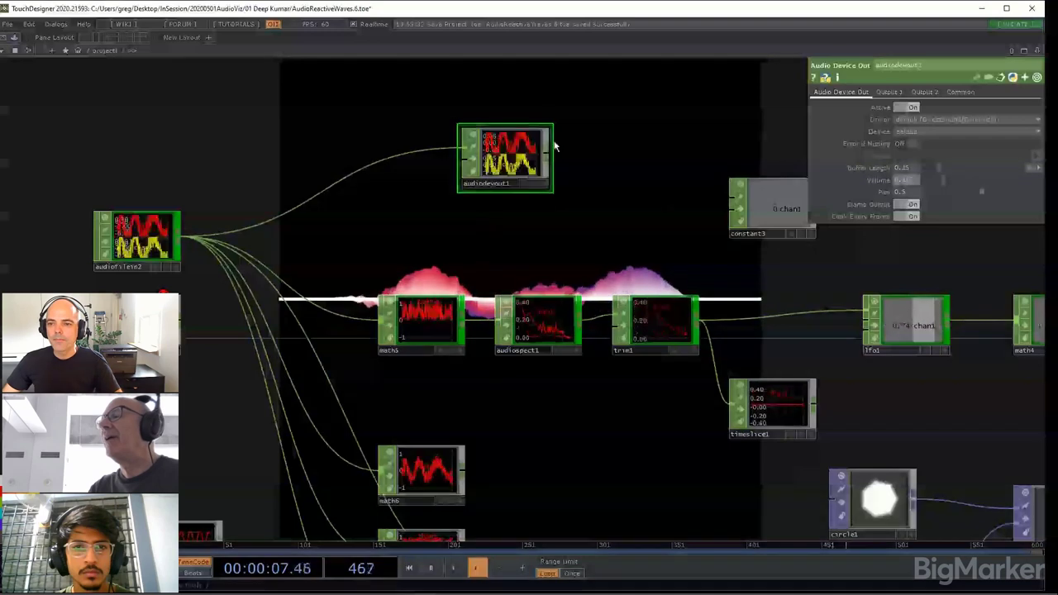
# Step: Try feeding audiodevout1 from math5, and reconnect it to audiofilein2 and move it back near that source
pyautogui.moveTo(518, 151); pyautogui.dragTo(584, 168)
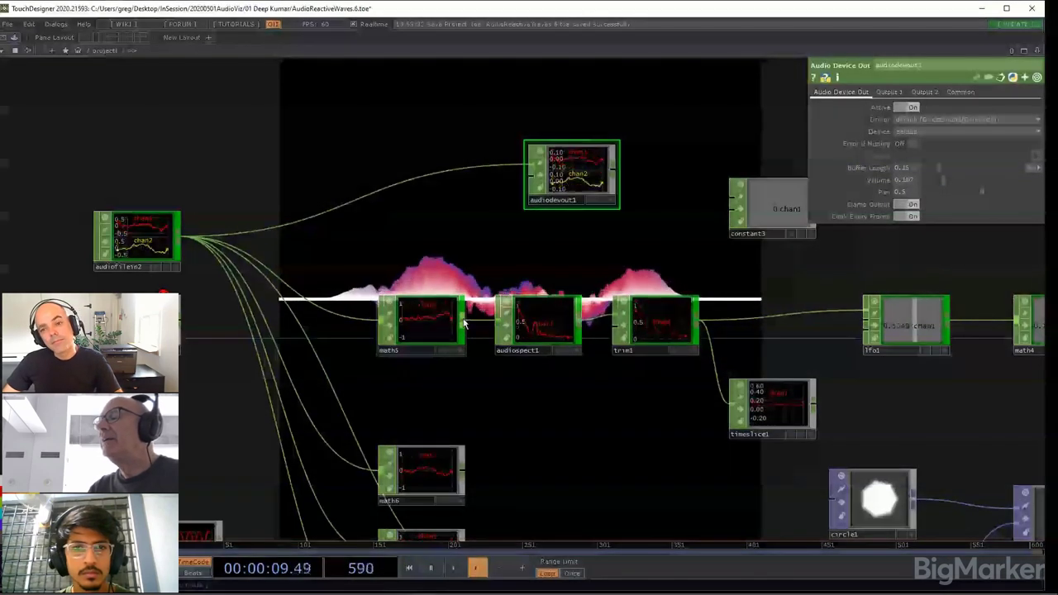
pyautogui.moveTo(465, 324); pyautogui.dragTo(519, 165)
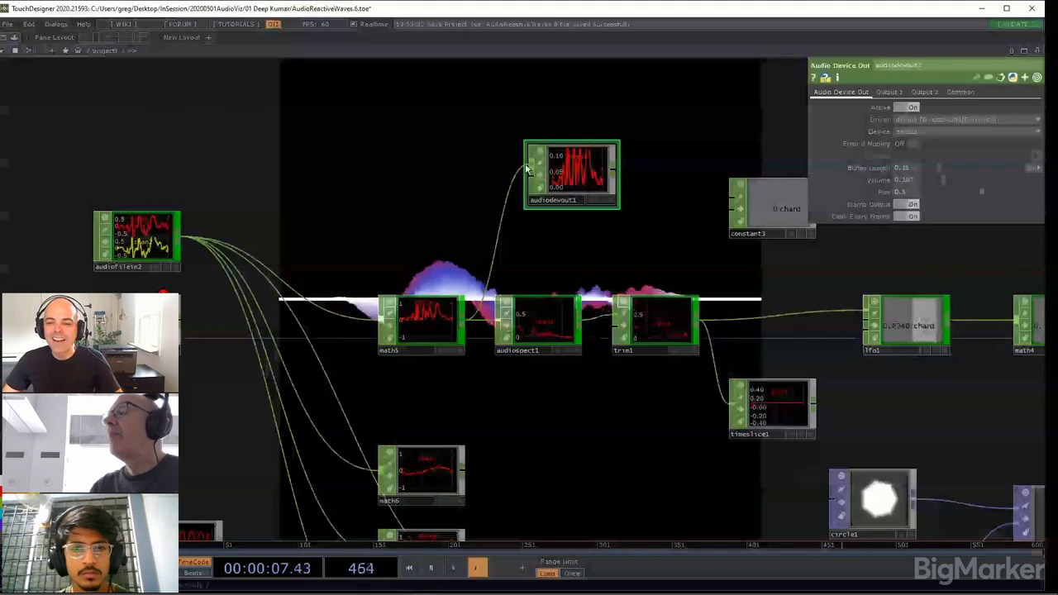
pyautogui.moveTo(530, 167); pyautogui.dragTo(181, 238)
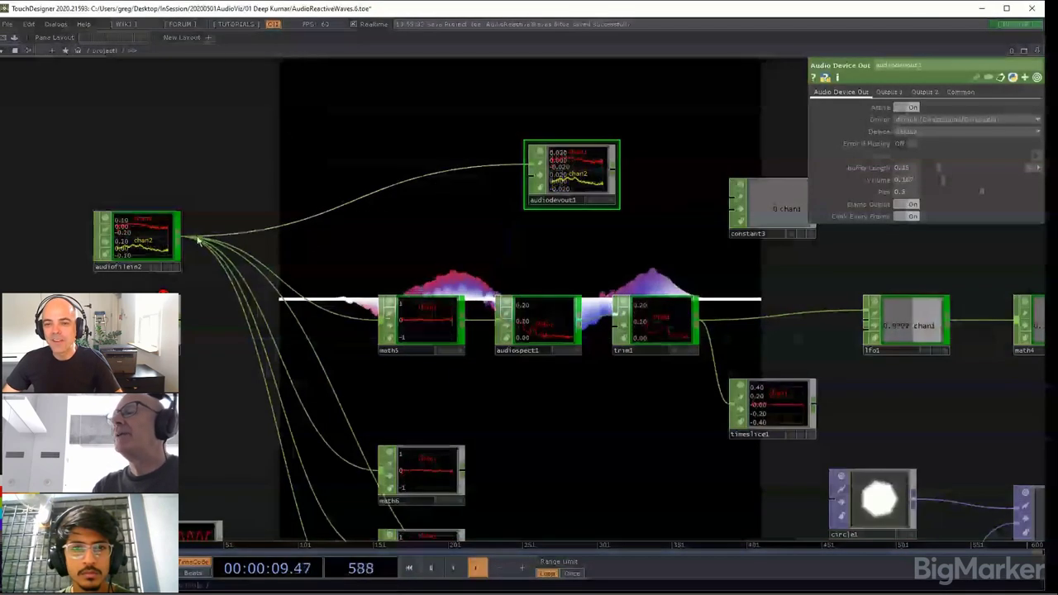
pyautogui.moveTo(607, 182); pyautogui.dragTo(373, 199)
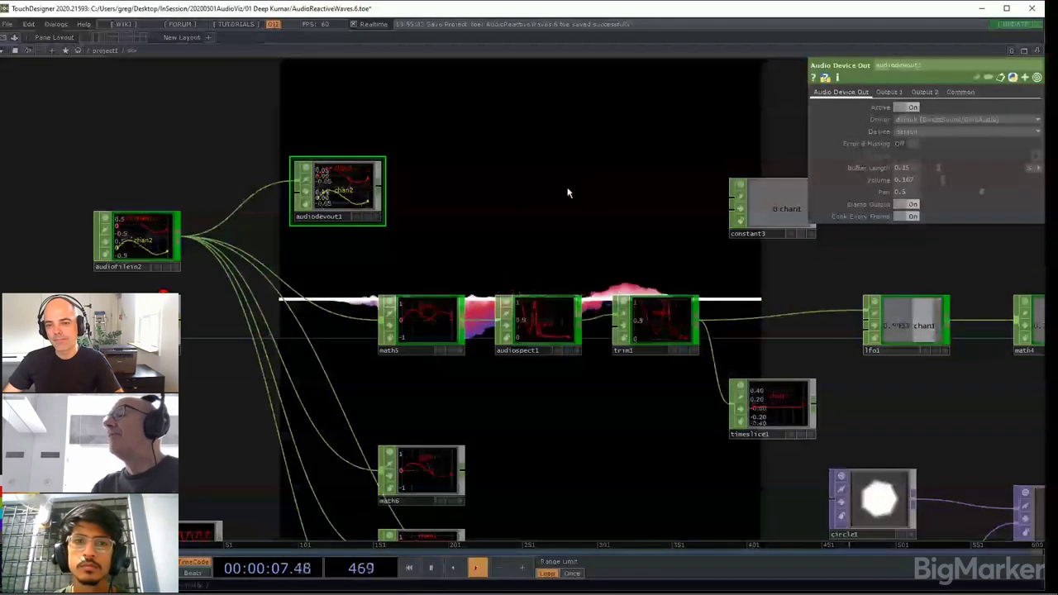
# Step: Lower the volume of audiodevout1 to 0
pyautogui.moveTo(941, 181); pyautogui.dragTo(897, 203)
pyautogui.moveTo(425, 248); pyautogui.dragTo(295, 223, button='middle')
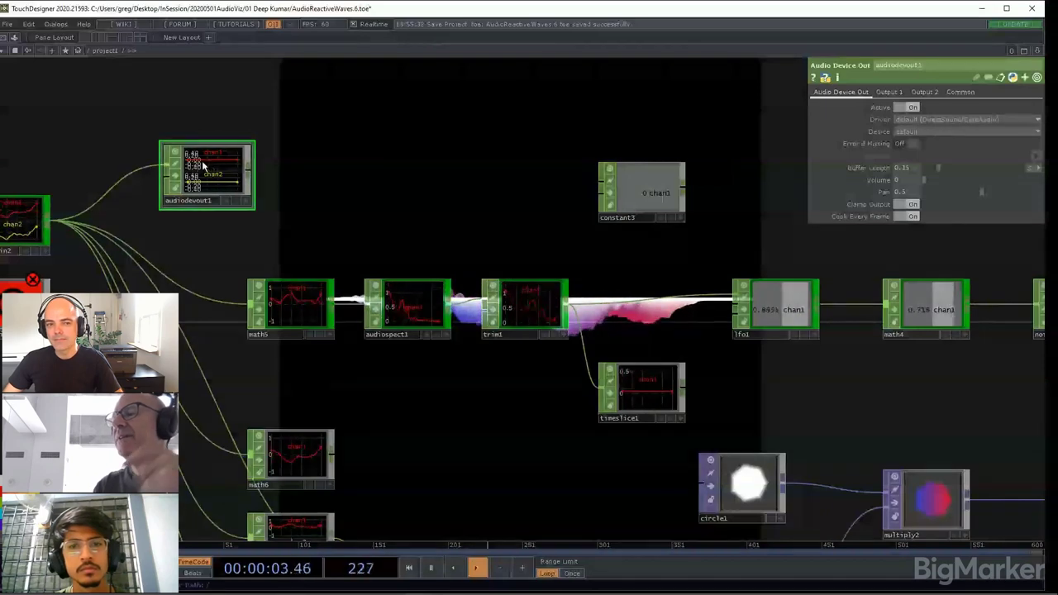
# Step: Examine the graphs and parameters of audiospect1 and trim1, and the nodes that follow them in the chain
pyautogui.scroll(6, 410, 320)
pyautogui.scroll(-2, 409, 321)
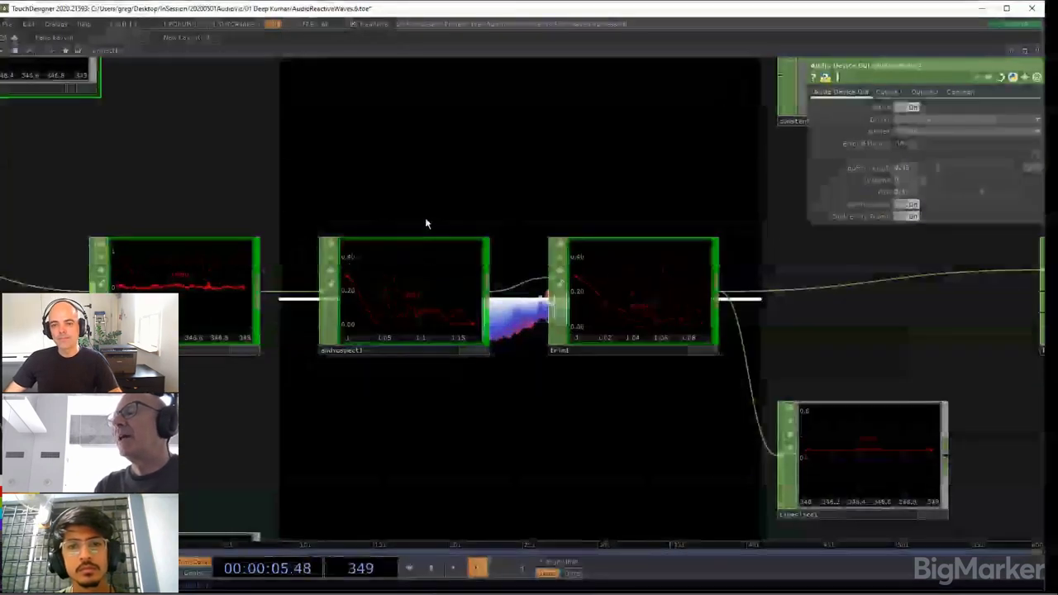
pyautogui.click(425, 302)
pyautogui.moveTo(379, 382); pyautogui.dragTo(180, 380, button='middle')
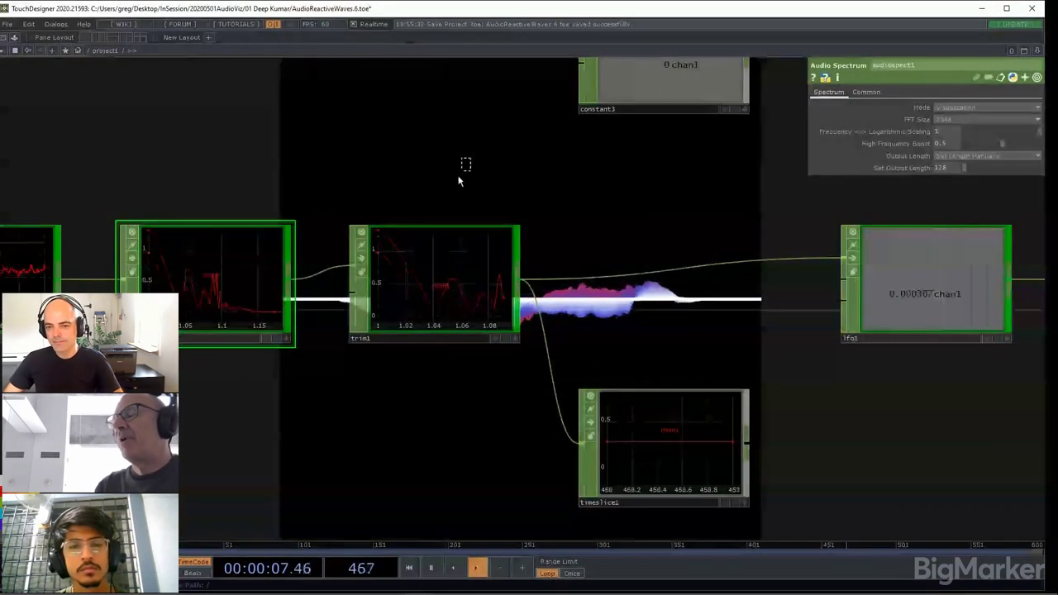
pyautogui.moveTo(470, 158); pyautogui.dragTo(383, 311)
pyautogui.moveTo(306, 402); pyautogui.dragTo(278, 401, button='middle')
pyautogui.scroll(-3, 264, 406)
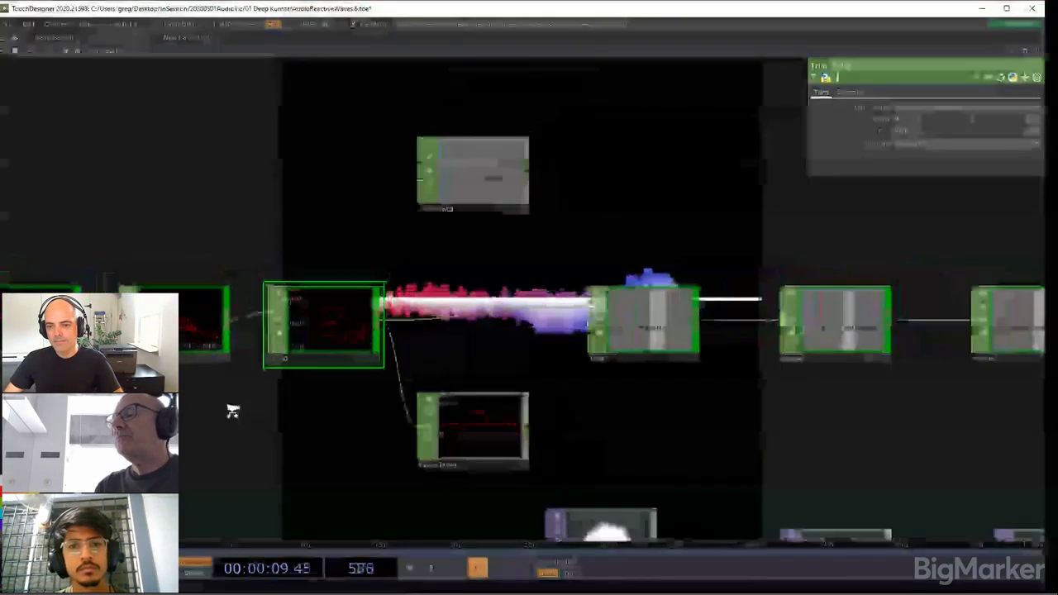
pyautogui.moveTo(273, 438); pyautogui.dragTo(235, 431)
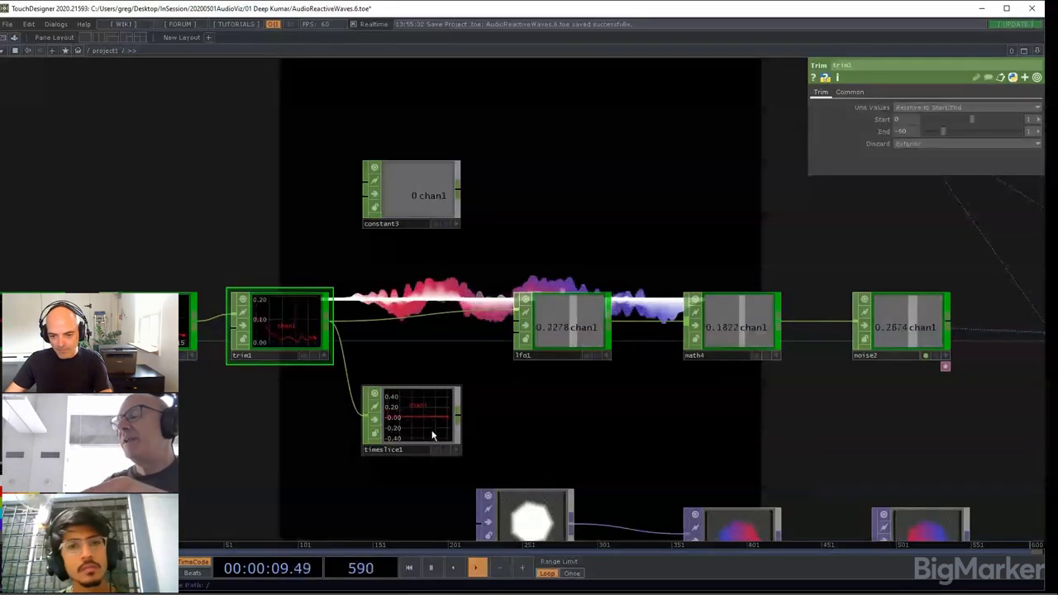
# Step: Feed lfo1 from timeslice1 instead of directly from trim1, and move timeslice1 up closer to the line between them
pyautogui.scroll(3, 417, 420)
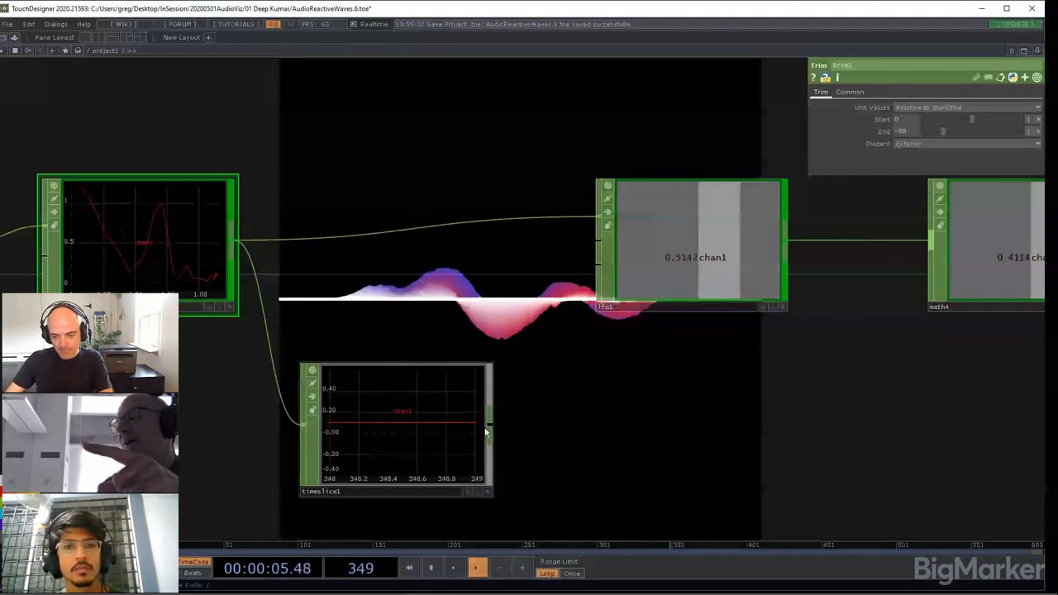
pyautogui.moveTo(491, 421); pyautogui.dragTo(578, 224)
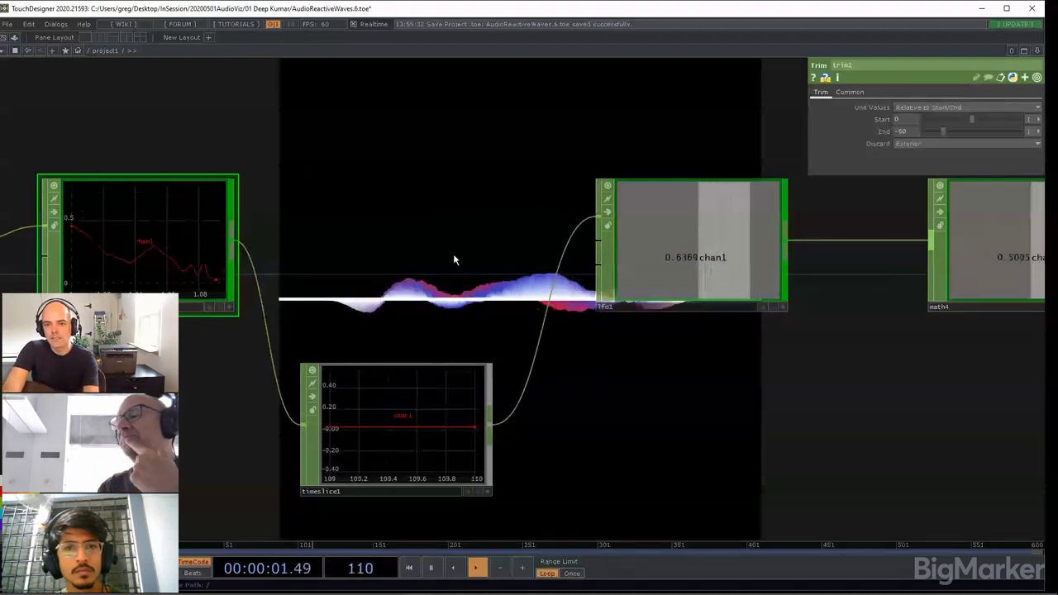
pyautogui.moveTo(404, 390); pyautogui.dragTo(441, 280)
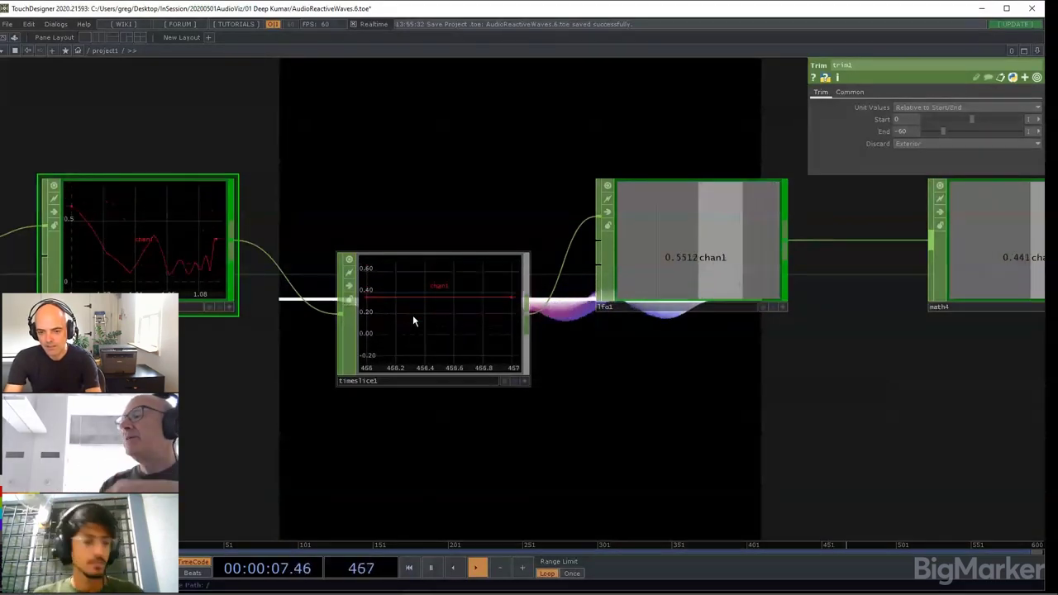
pyautogui.moveTo(421, 319); pyautogui.dragTo(384, 356)
# Step: Replace the input of lfo1 with constant3, and shift constant3 slightly farther away from lfo1
pyautogui.moveTo(511, 150); pyautogui.dragTo(423, 330)
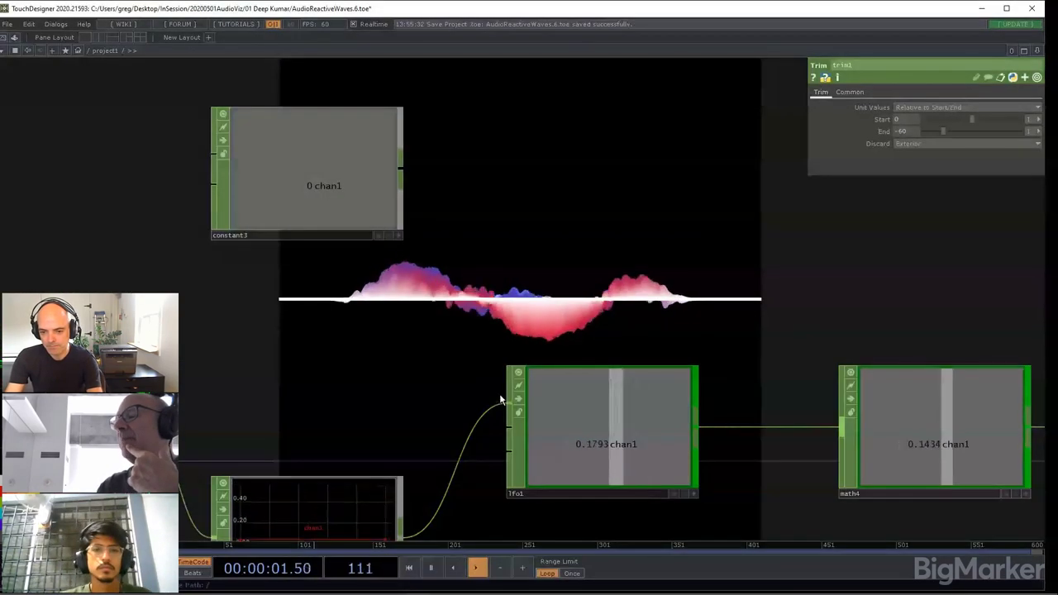
pyautogui.moveTo(507, 403); pyautogui.dragTo(401, 169)
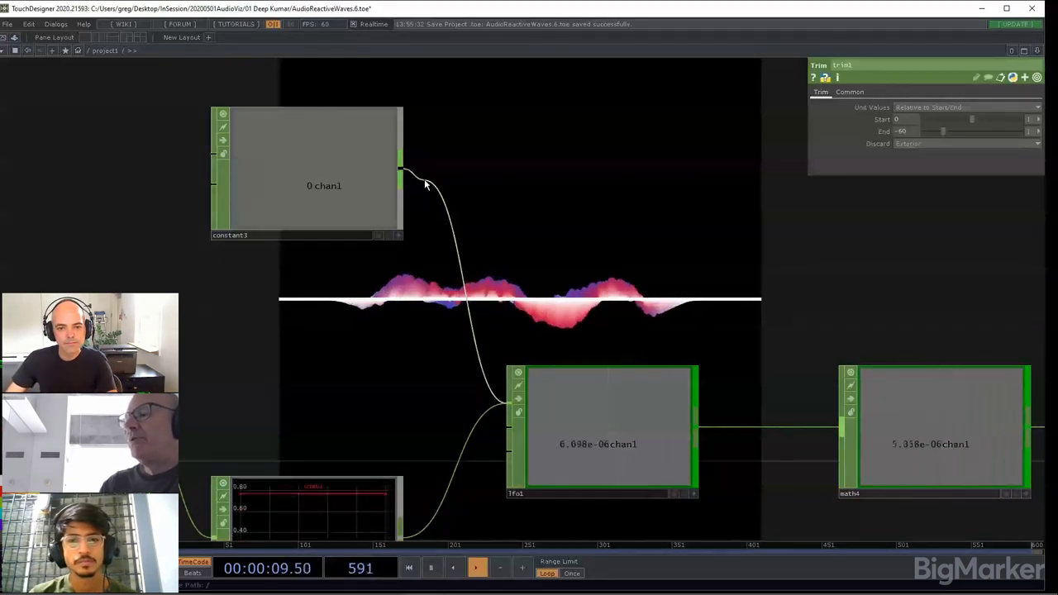
pyautogui.moveTo(325, 169); pyautogui.dragTo(288, 168)
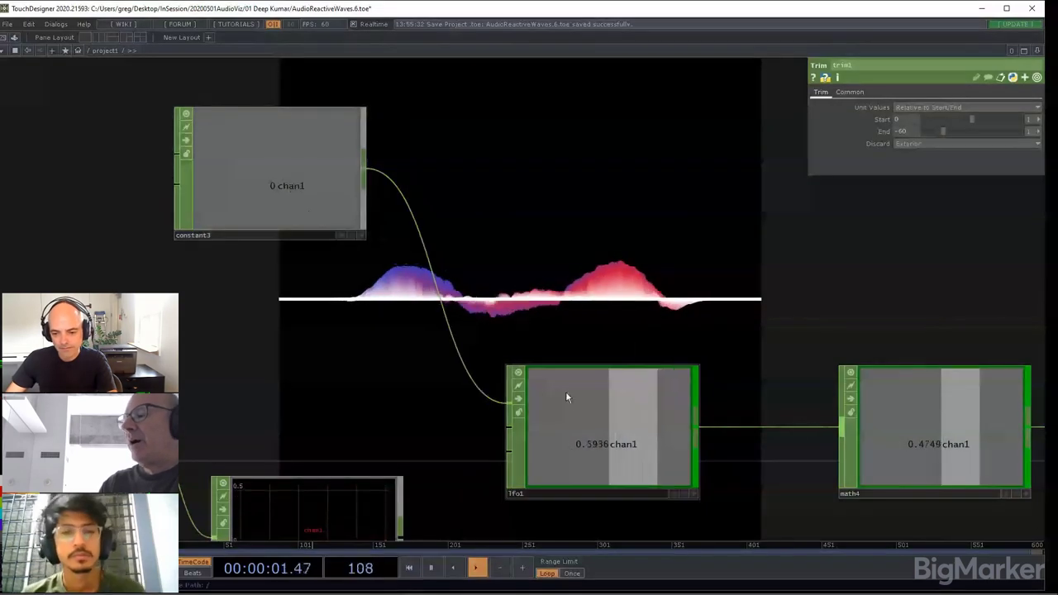
# Step: Select lfo1 and examine its LFO parameters and the nodes it drives
pyautogui.click(536, 459)
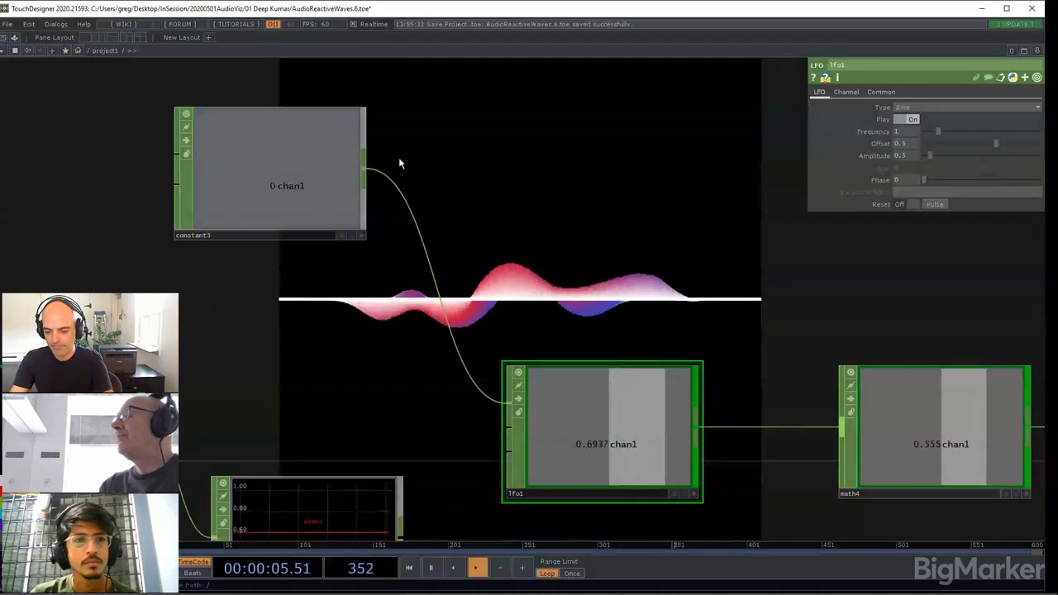
pyautogui.scroll(-5, 517, 140)
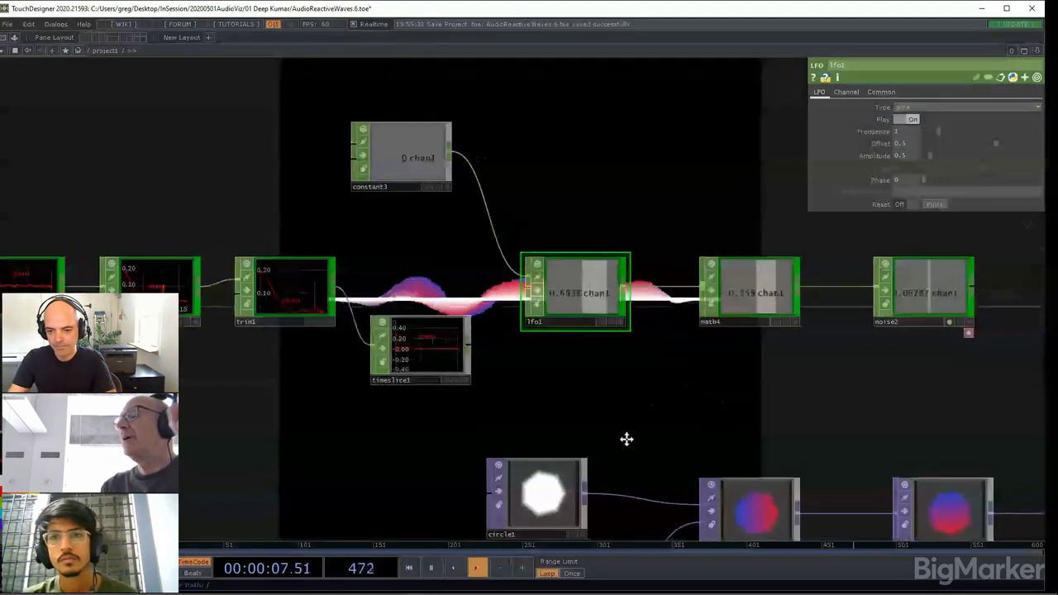
pyautogui.moveTo(626, 438); pyautogui.dragTo(534, 500)
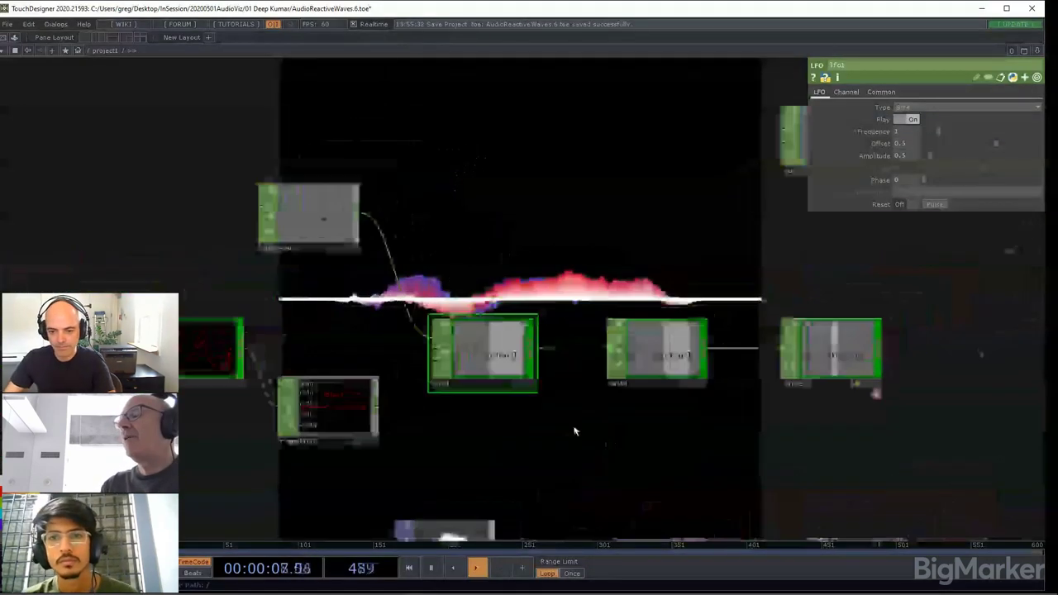
# Step: Add a Trail CHOP to the output of lfo1 and place it above the math4 node
pyautogui.click(530, 348)
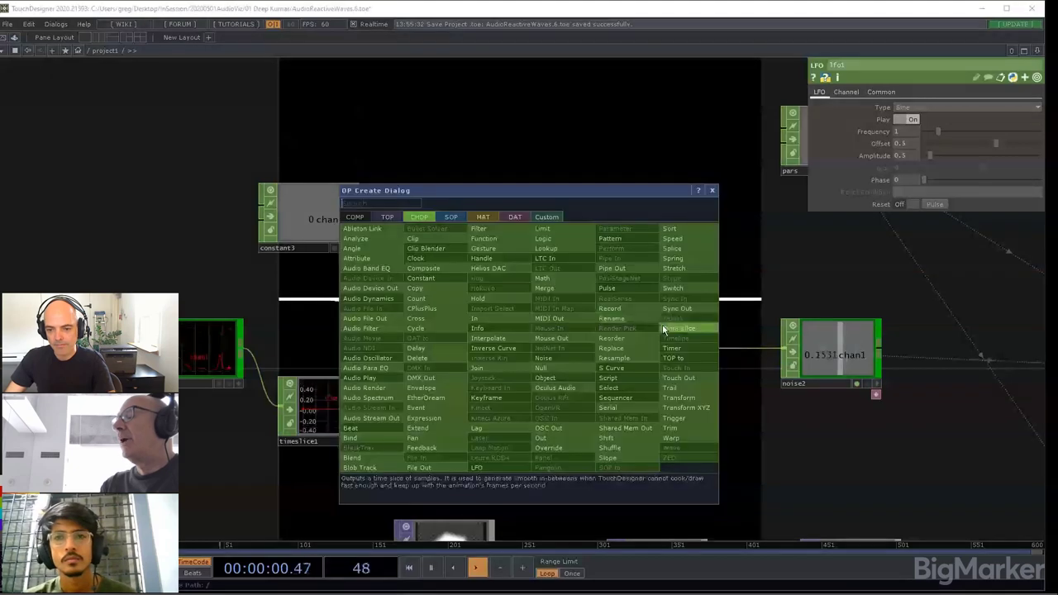
pyautogui.click(686, 388)
pyautogui.click(638, 249)
pyautogui.moveTo(614, 155); pyautogui.dragTo(508, 152)
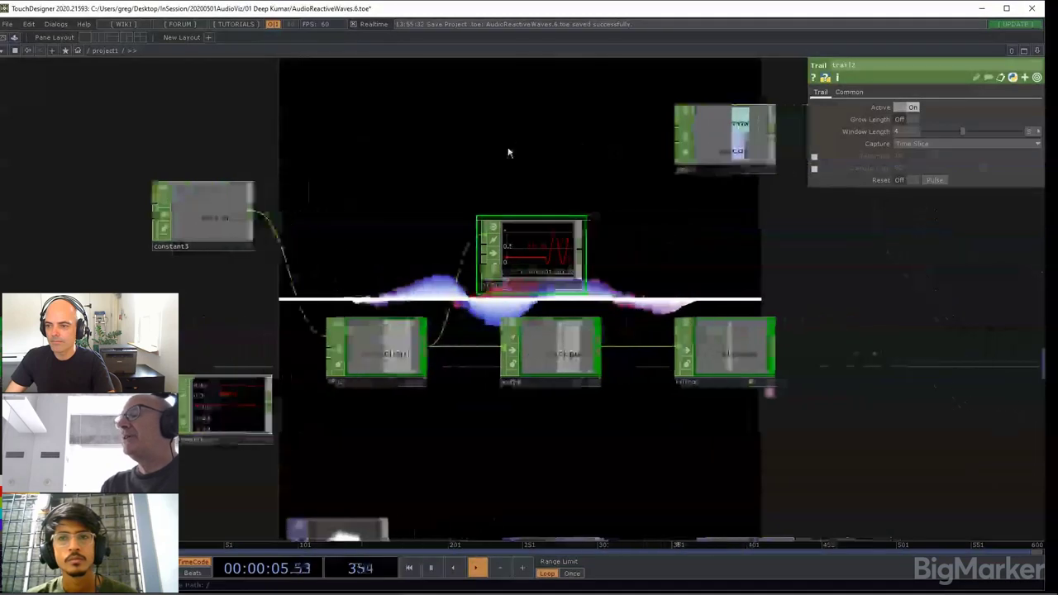
pyautogui.scroll(2, 545, 255)
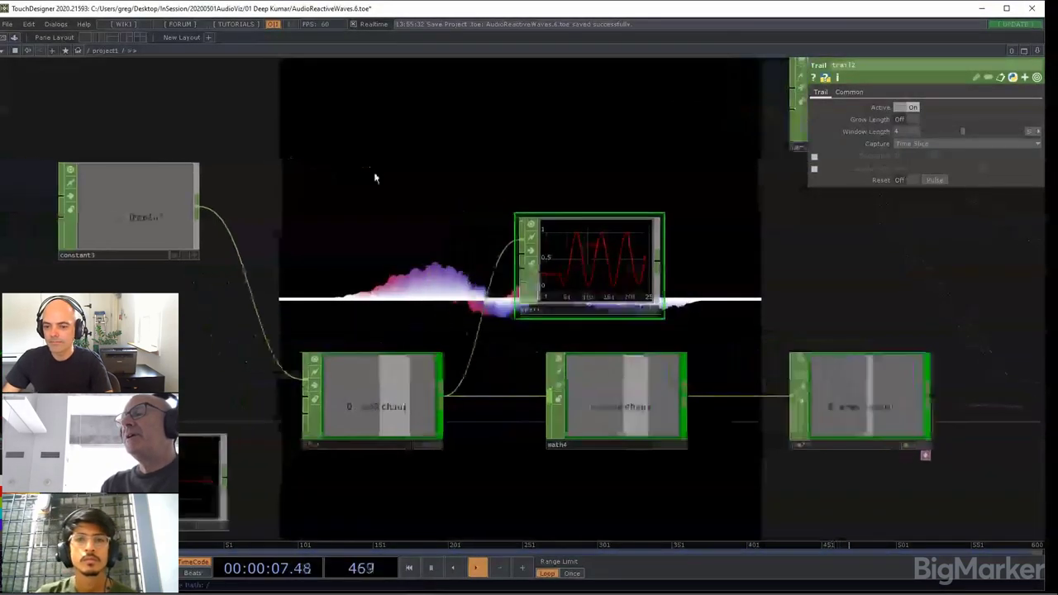
# Step: Drive lfo1 with different constant3 chan1 values, trying 1 and 2 and ending on -1
pyautogui.click(149, 252)
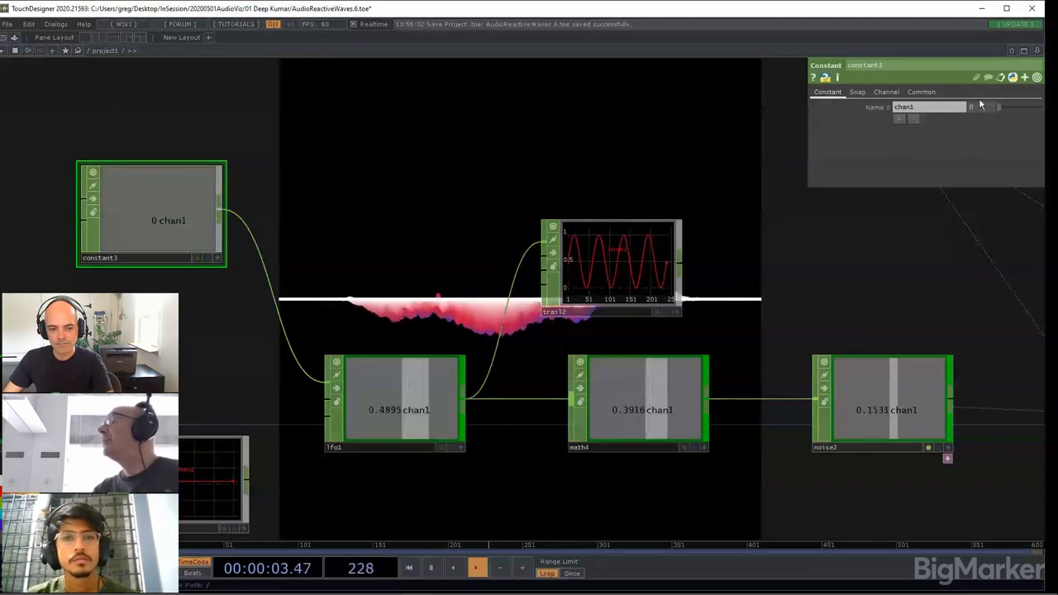
pyautogui.click(1018, 109)
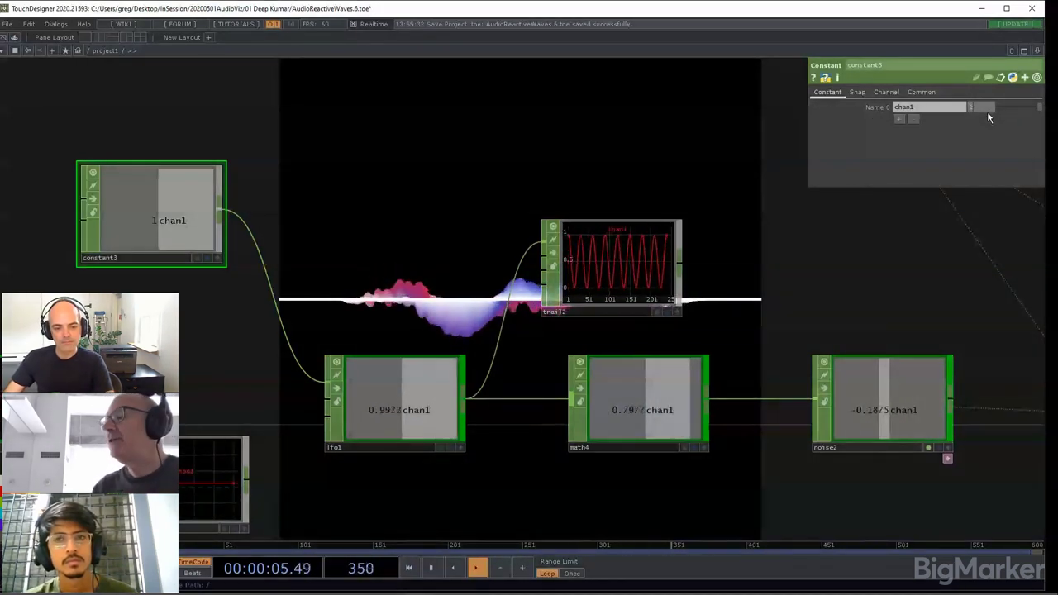
pyautogui.write('2')
pyautogui.press('Return')
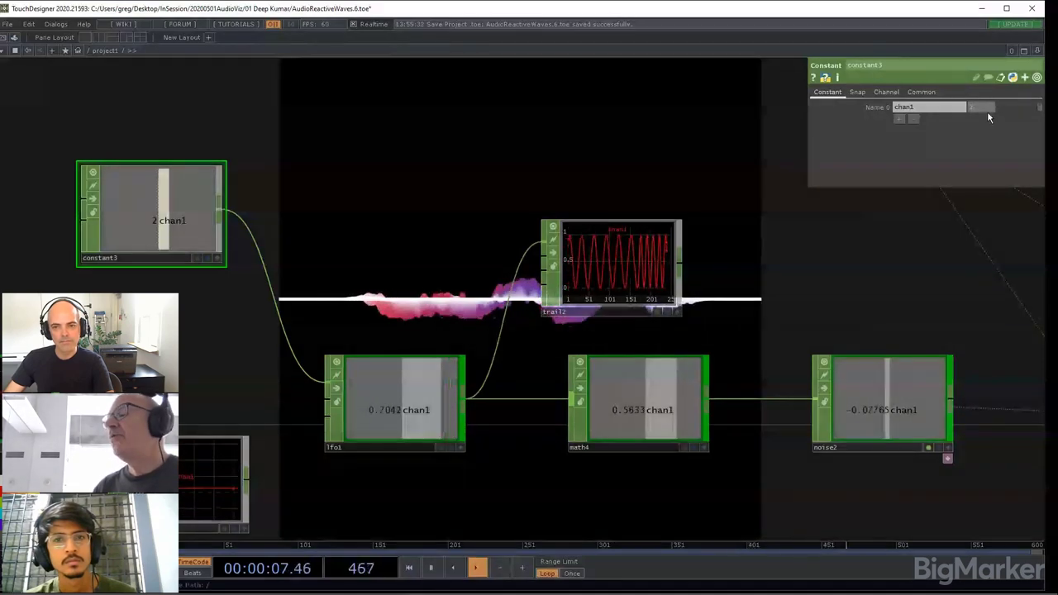
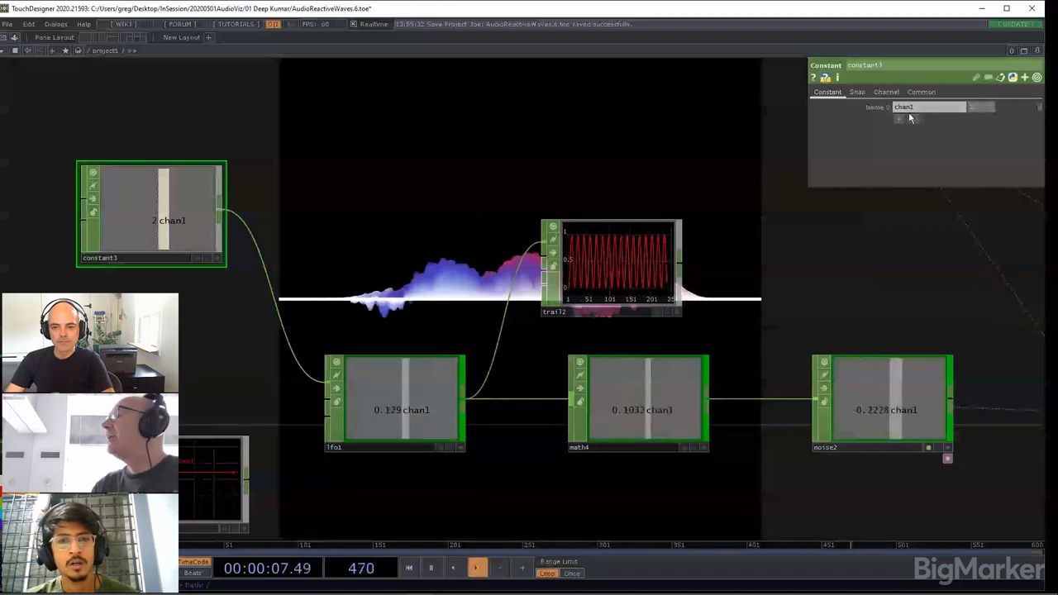
pyautogui.middleClick(976, 108)
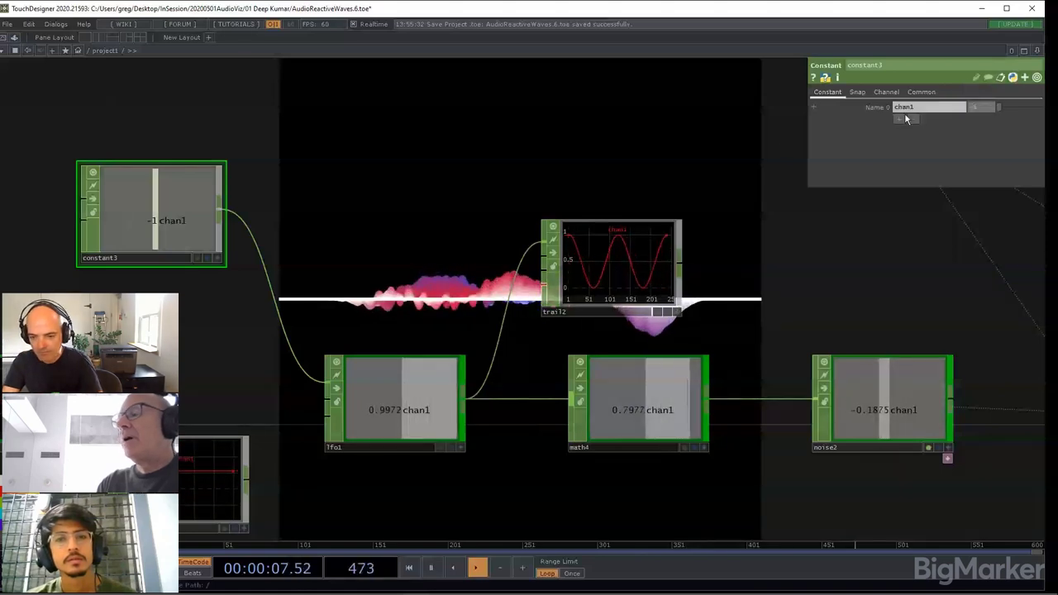
# Step: Reposition trail2 clear of the wave output, aligned directly above math4
pyautogui.moveTo(590, 205); pyautogui.dragTo(564, 195)
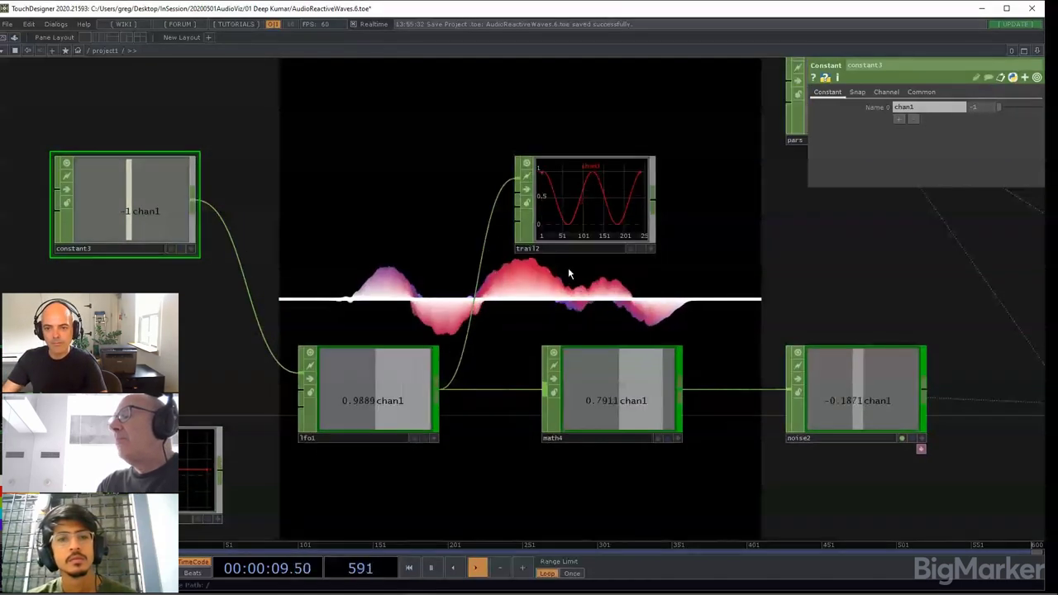
pyautogui.moveTo(569, 266); pyautogui.dragTo(370, 219)
pyautogui.scroll(-3, 370, 219)
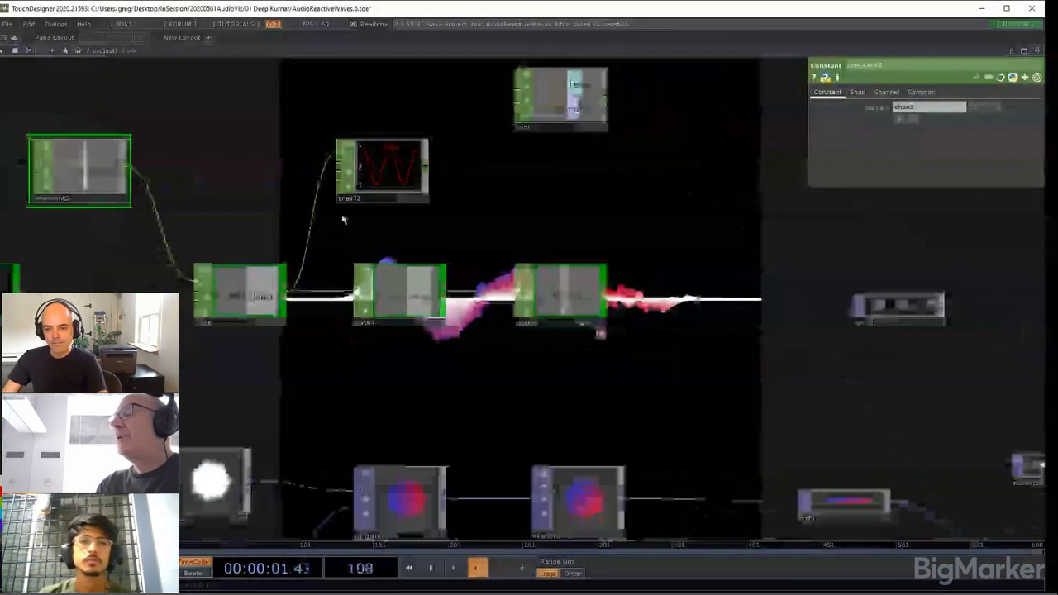
pyautogui.moveTo(360, 168); pyautogui.dragTo(379, 167)
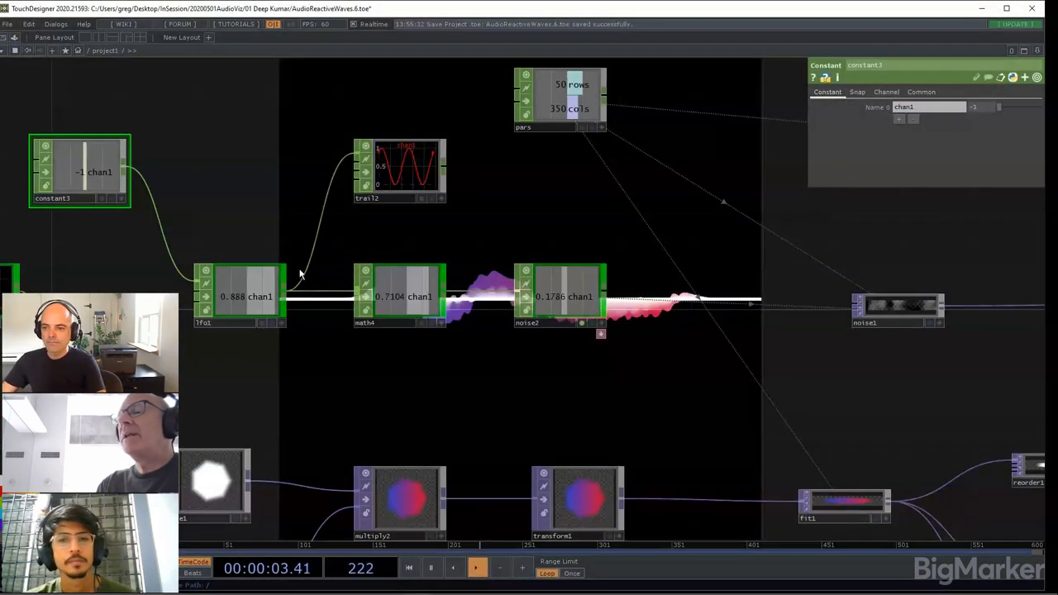
# Step: Show only the non-default parameters of lfo1 and create a fresh LFO CHOP below it for comparison
pyautogui.click(240, 316)
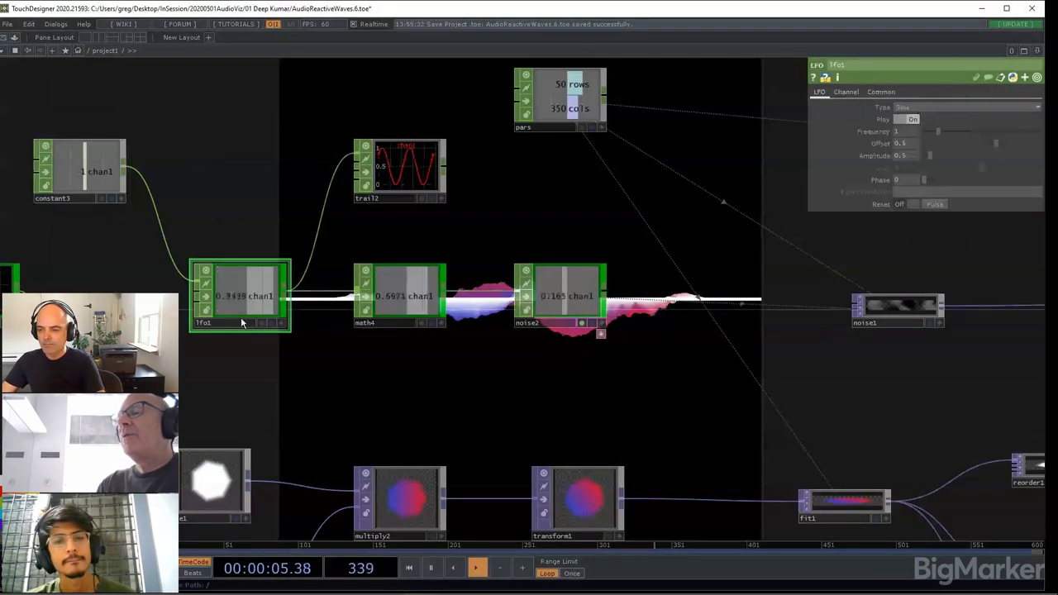
pyautogui.scroll(3, 227, 298)
pyautogui.scroll(2, 230, 300)
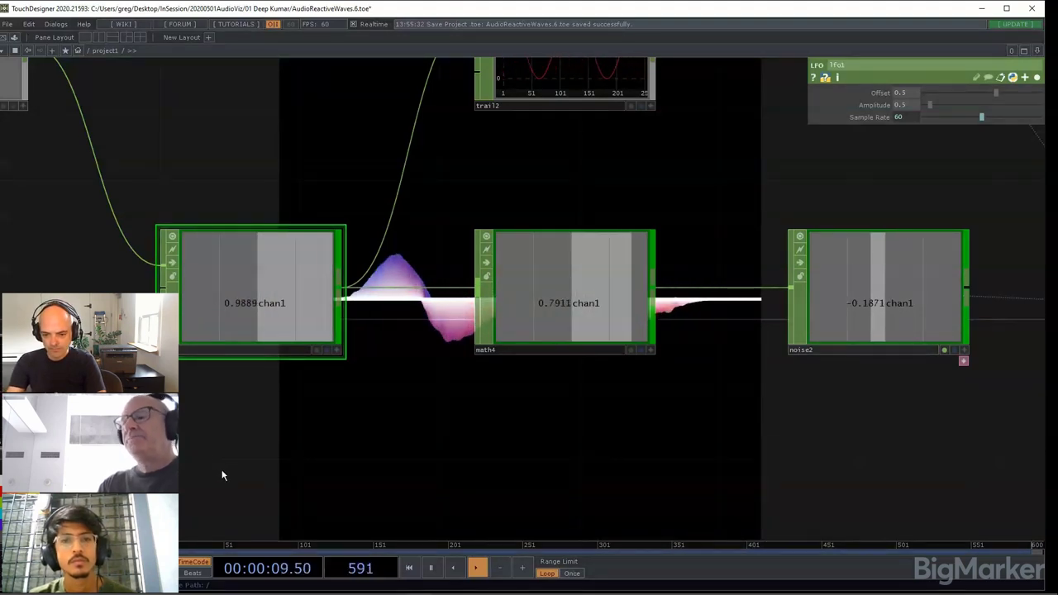
pyautogui.press('Tab')
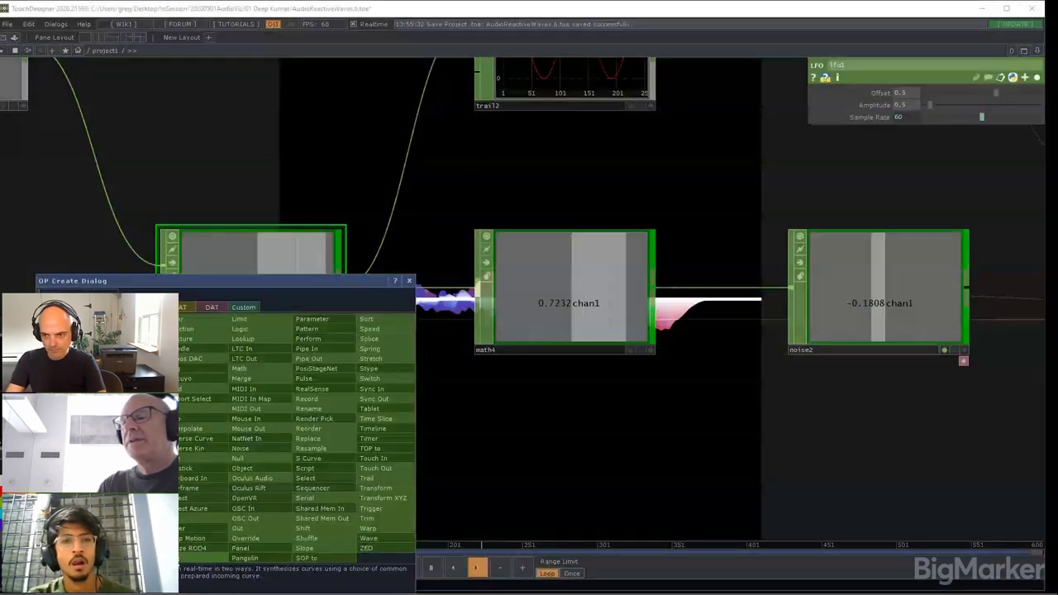
pyautogui.click(241, 448)
pyautogui.click(245, 431)
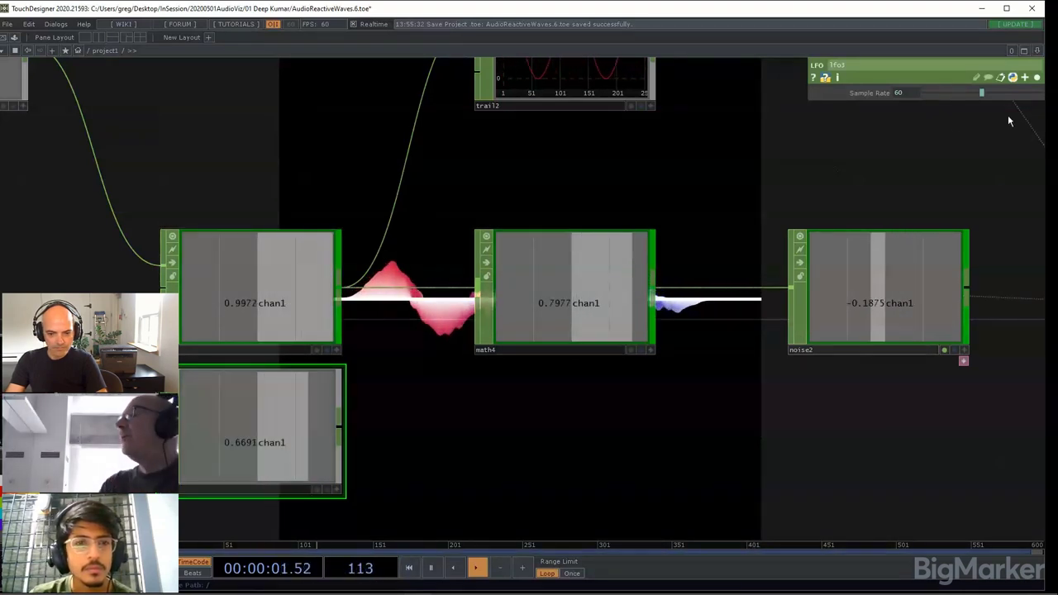
# Step: Examine the non-default parameters of lfo1 and math4, including math4's range settings
pyautogui.click(290, 287)
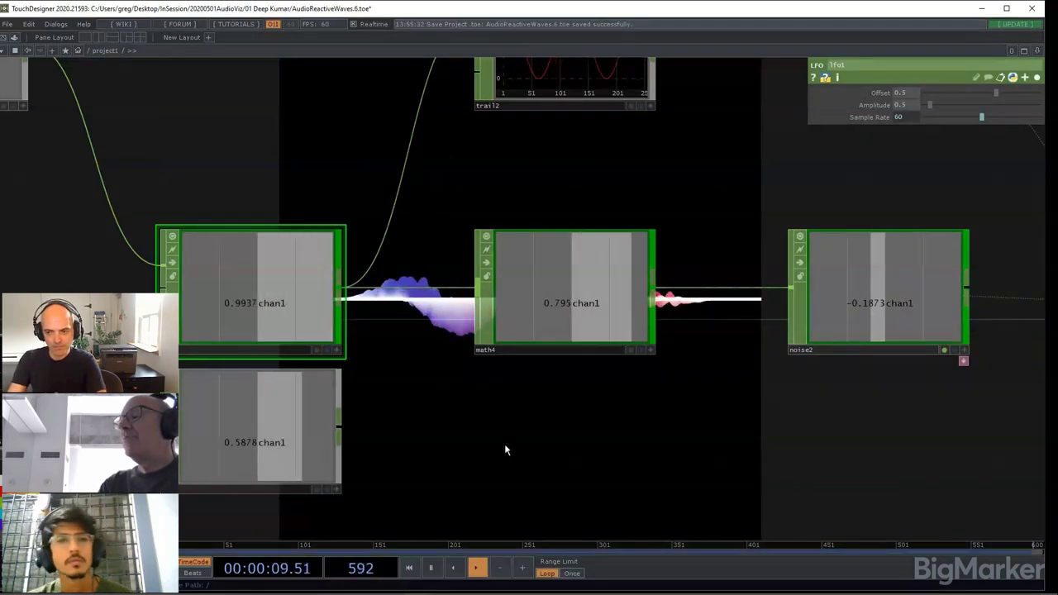
pyautogui.moveTo(504, 437); pyautogui.dragTo(552, 295)
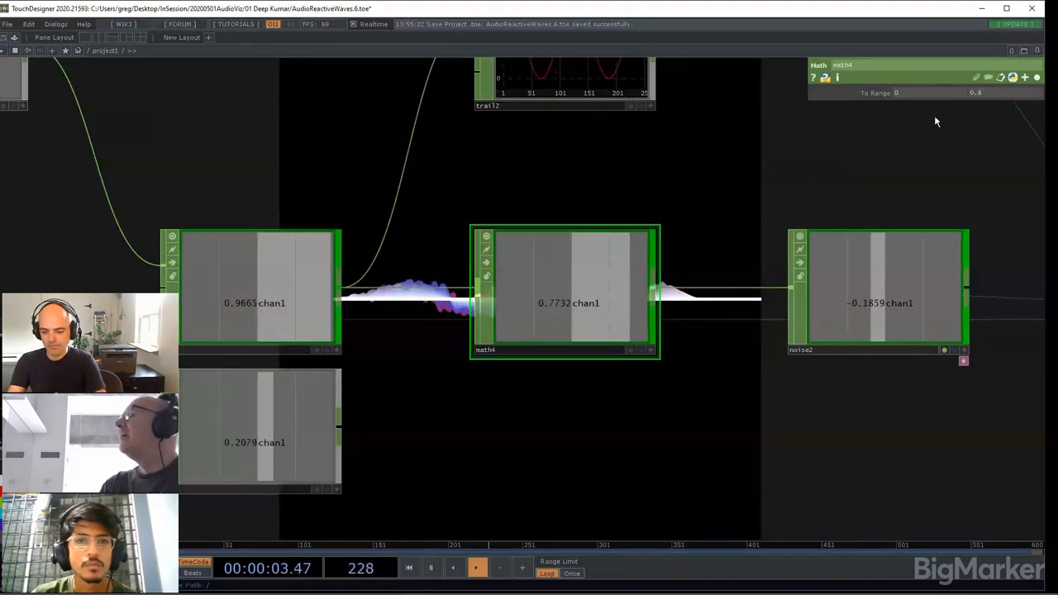
pyautogui.moveTo(1029, 89)
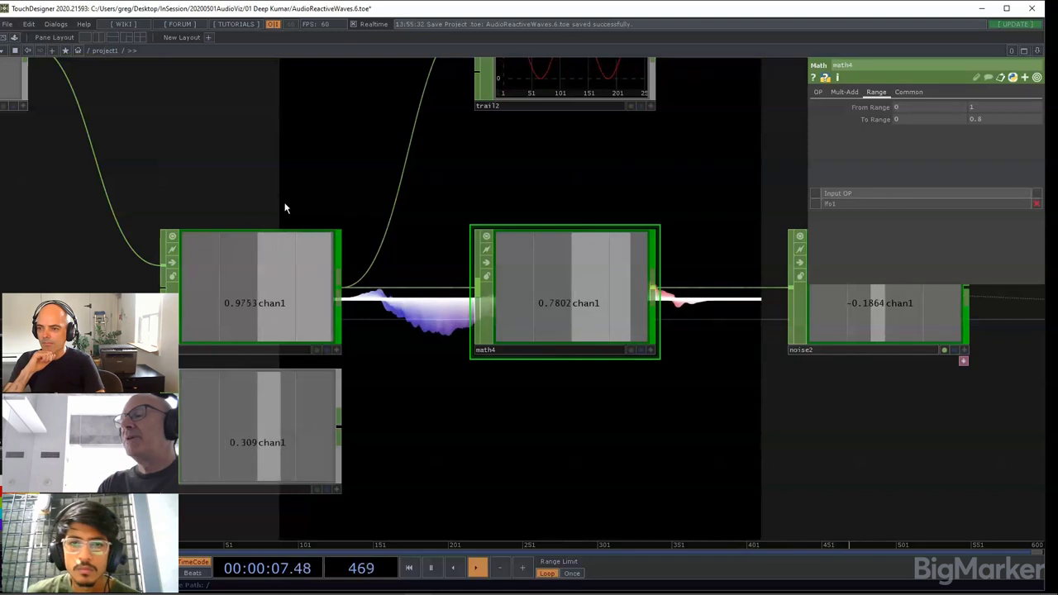
# Step: Reset the Offset and Amplitude parameters of lfo1 to their defaults
pyautogui.moveTo(285, 203); pyautogui.dragTo(220, 248)
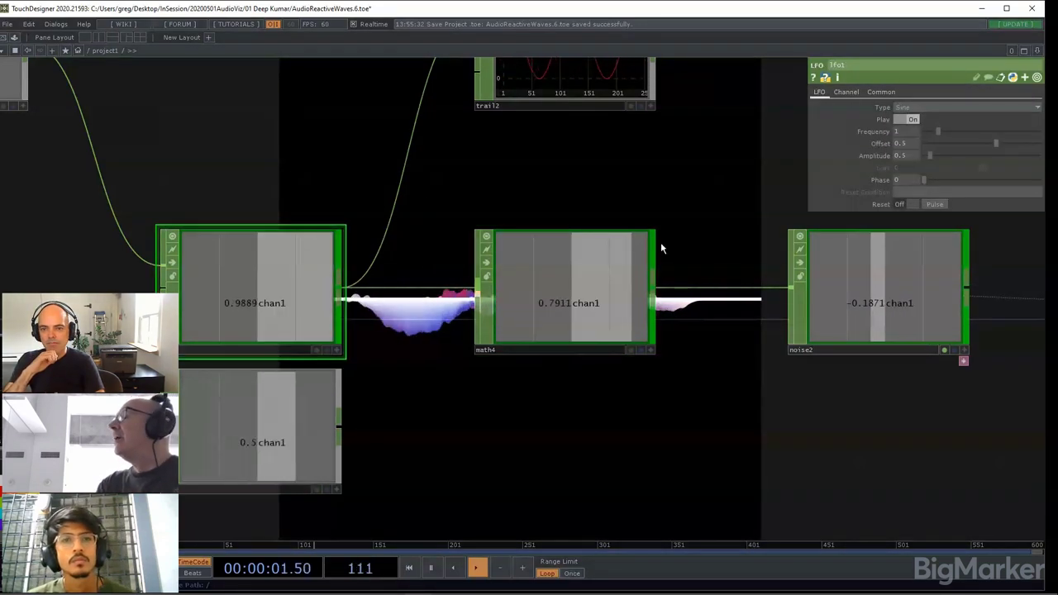
pyautogui.rightClick(878, 154)
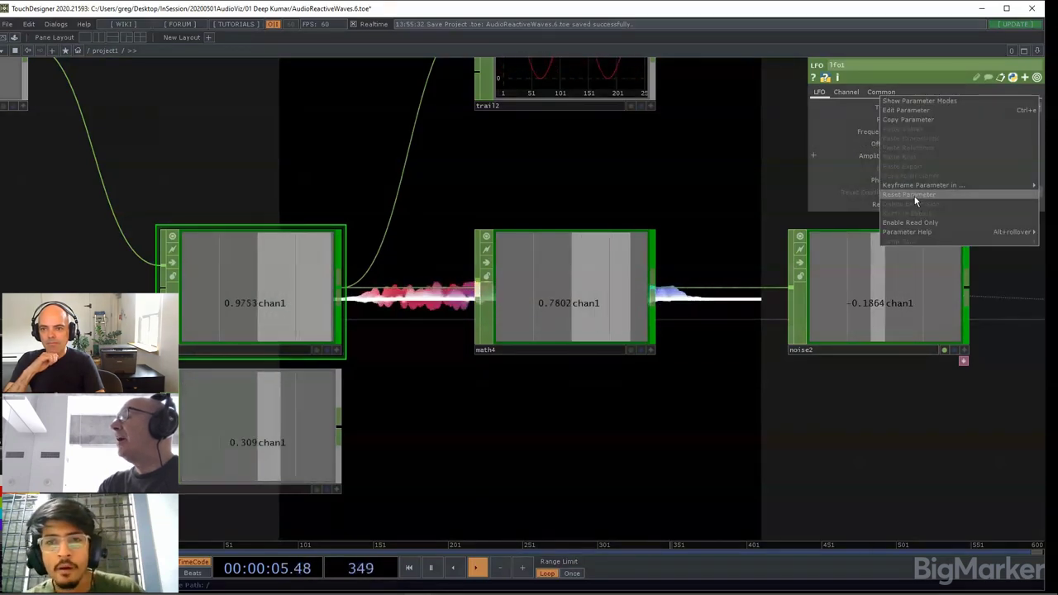
pyautogui.click(913, 195)
pyautogui.rightClick(866, 157)
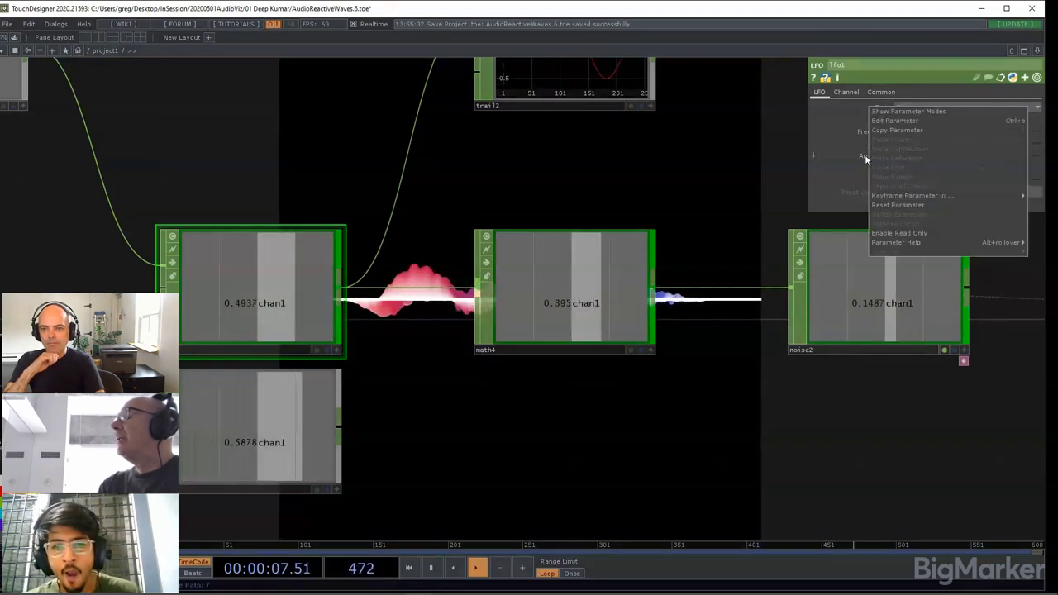
pyautogui.click(881, 206)
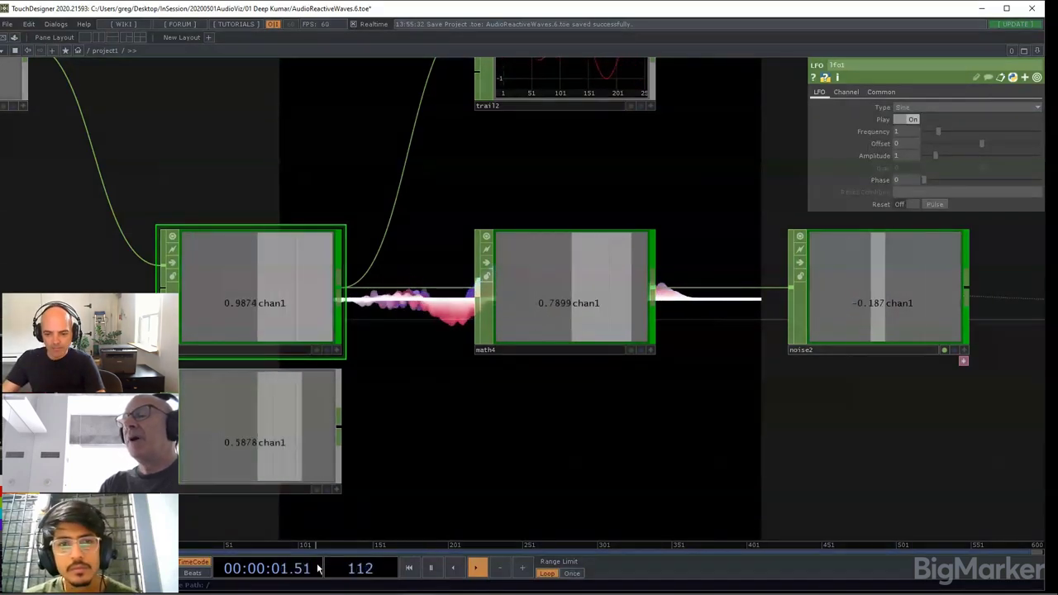
# Step: Delete the unconnected comparison LFO below lfo1
pyautogui.rightClick(247, 374)
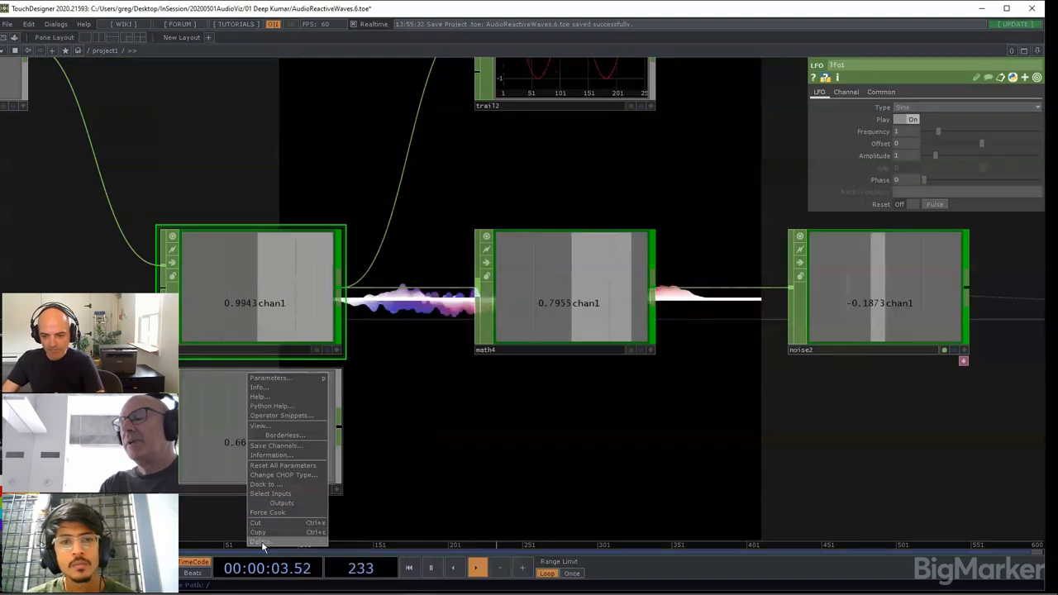
pyautogui.click(255, 523)
# Step: Set the lower From Range value of math4 to -1
pyautogui.moveTo(352, 423); pyautogui.dragTo(211, 468)
pyautogui.moveTo(300, 460); pyautogui.dragTo(357, 363)
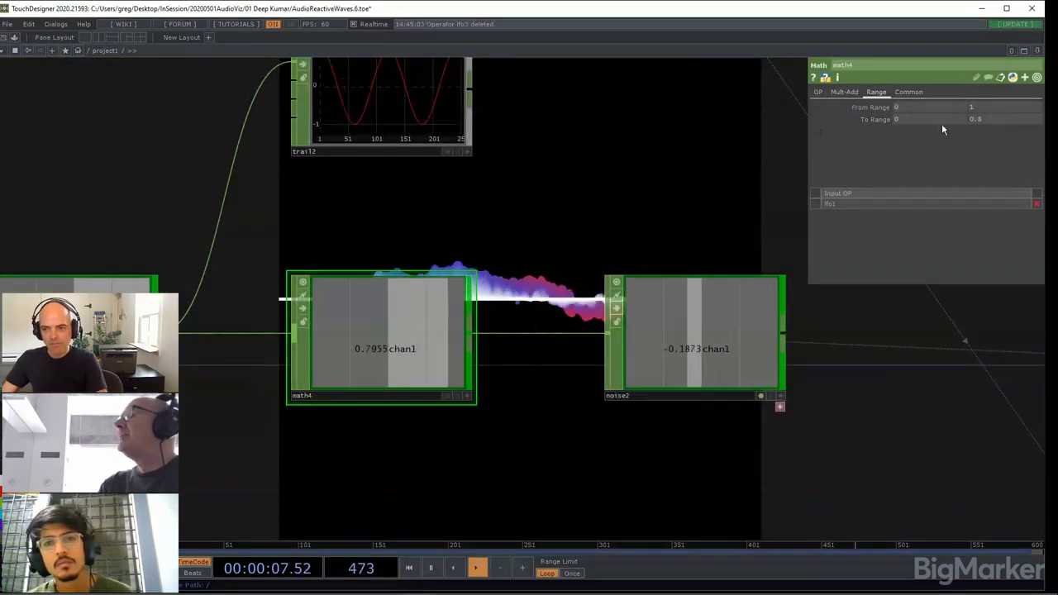
pyautogui.click(902, 108)
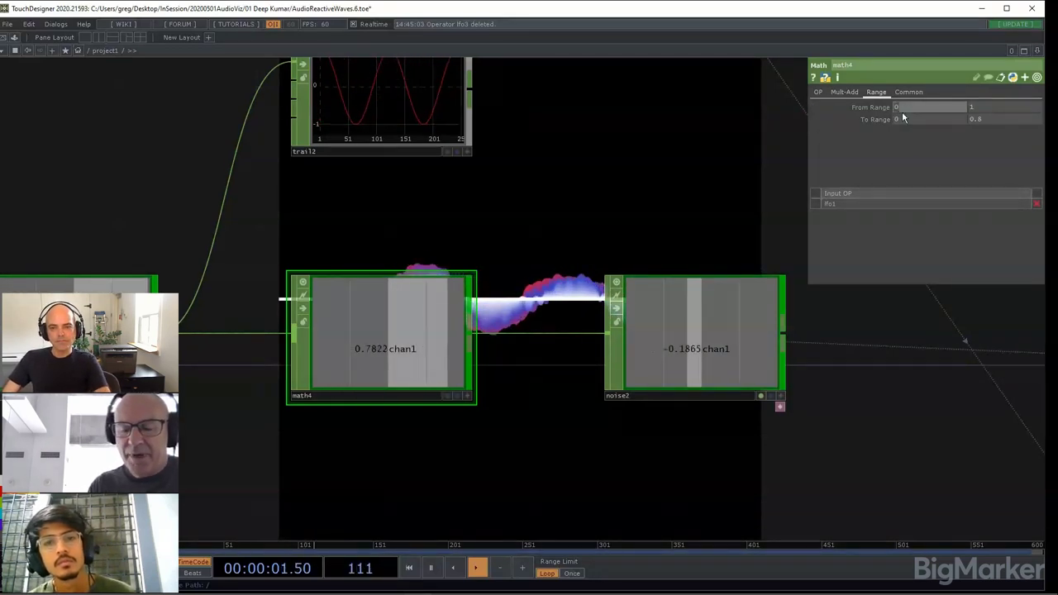
pyautogui.write('-1')
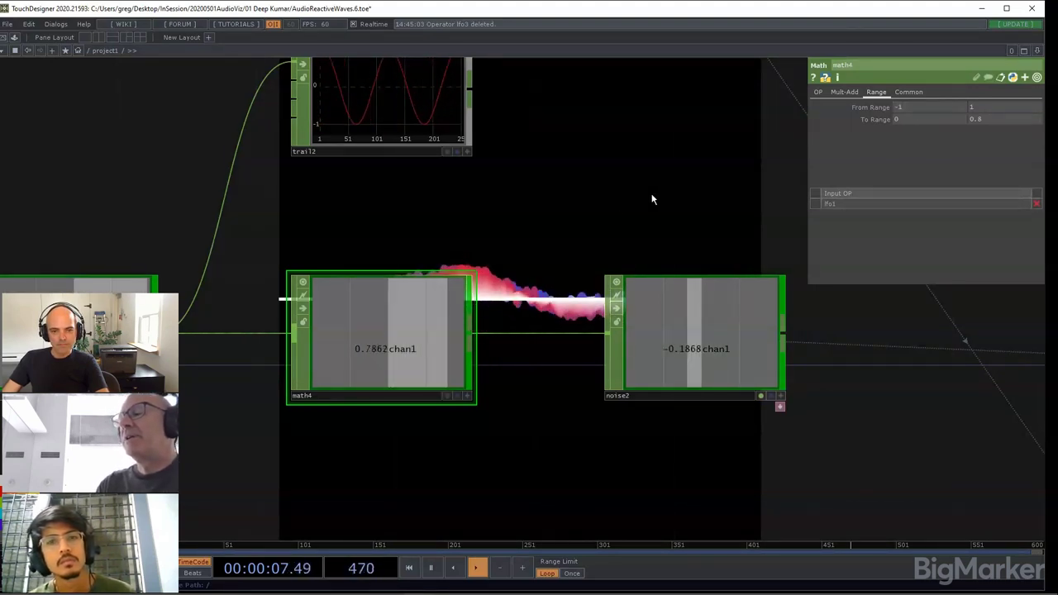
# Step: Examine the network from constant3 and the LFO, Math and Noise chain through to the downstream TOP and CHOP nodes
pyautogui.scroll(3, 386, 312)
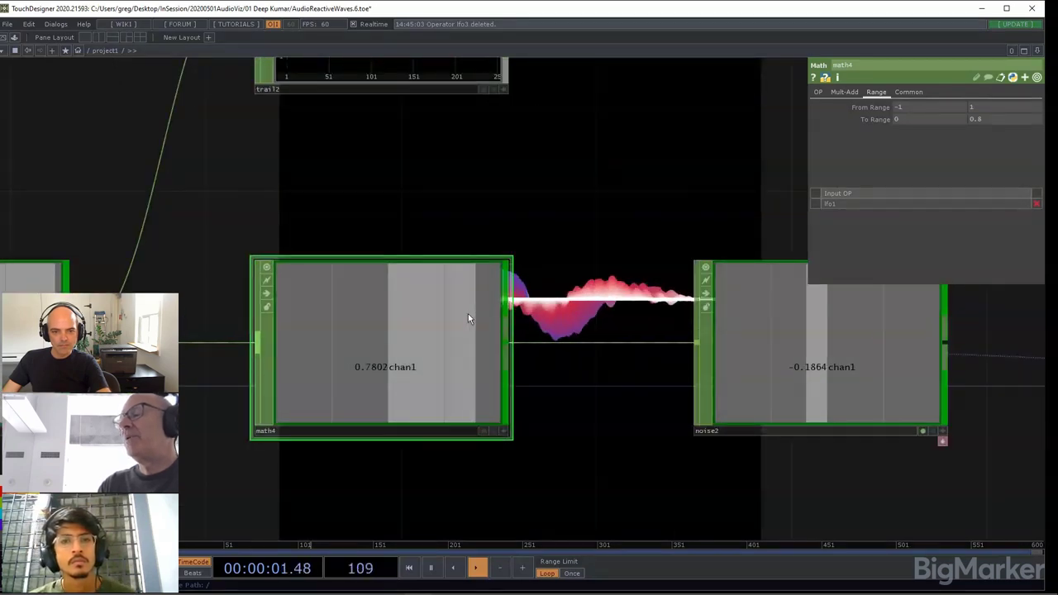
pyautogui.scroll(-2, 467, 313)
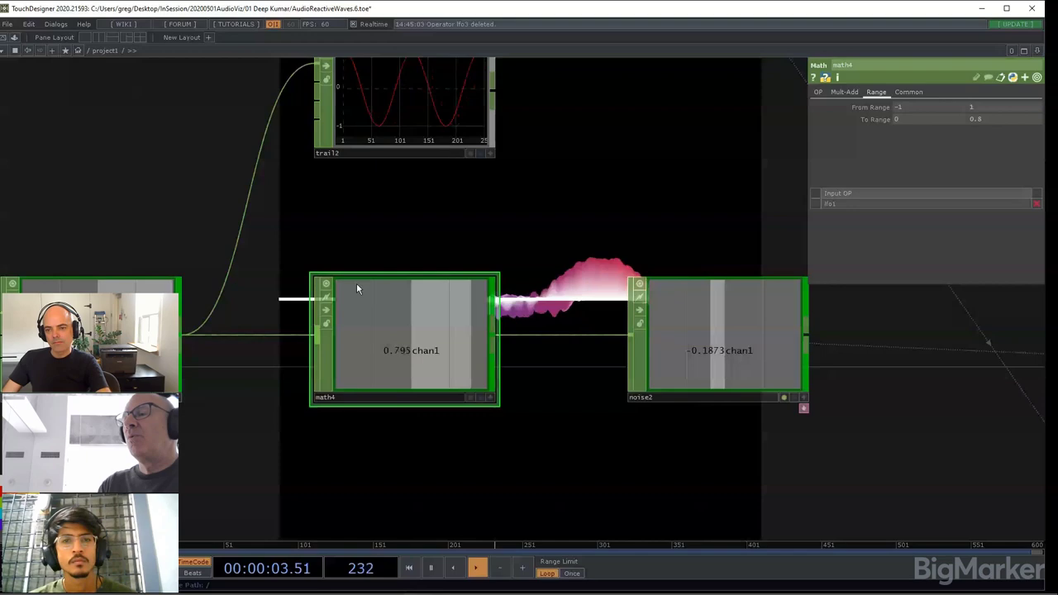
pyautogui.scroll(-2, 467, 229)
pyautogui.scroll(-2, 430, 224)
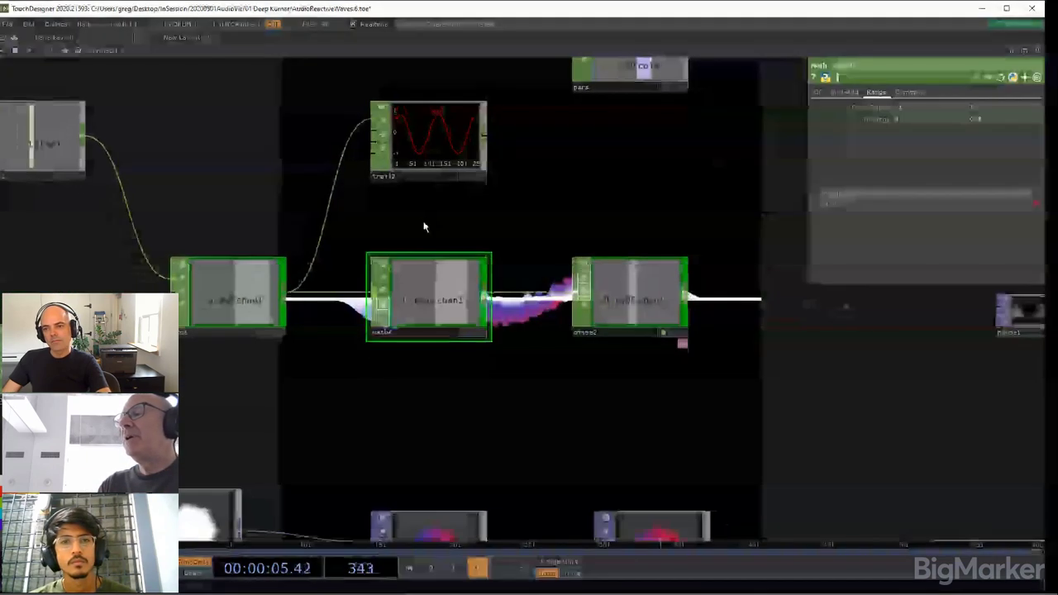
pyautogui.scroll(-3, 423, 226)
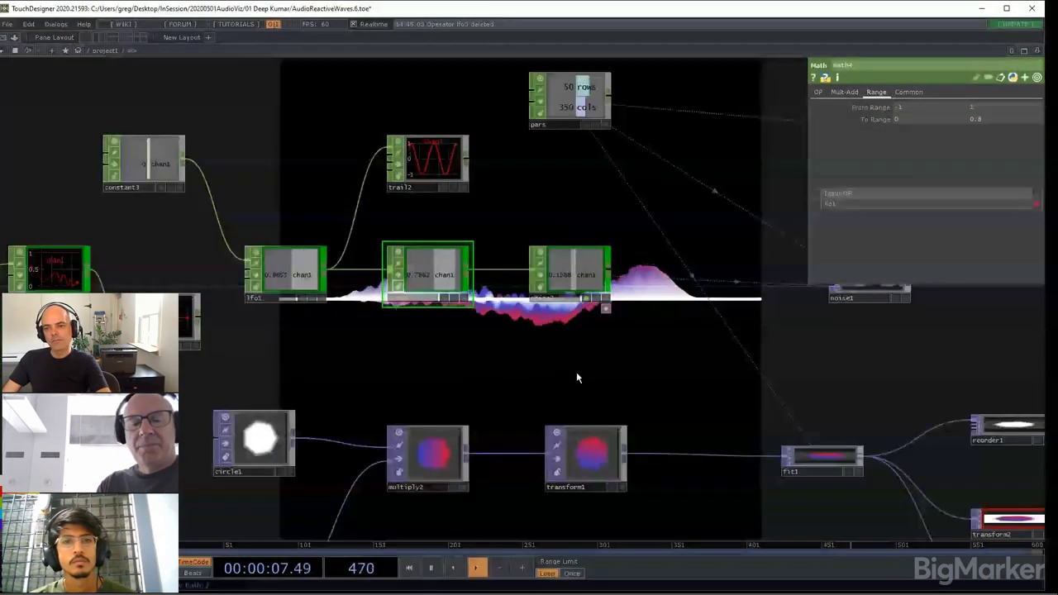
pyautogui.moveTo(576, 372); pyautogui.dragTo(455, 360)
pyautogui.scroll(-3, 469, 357)
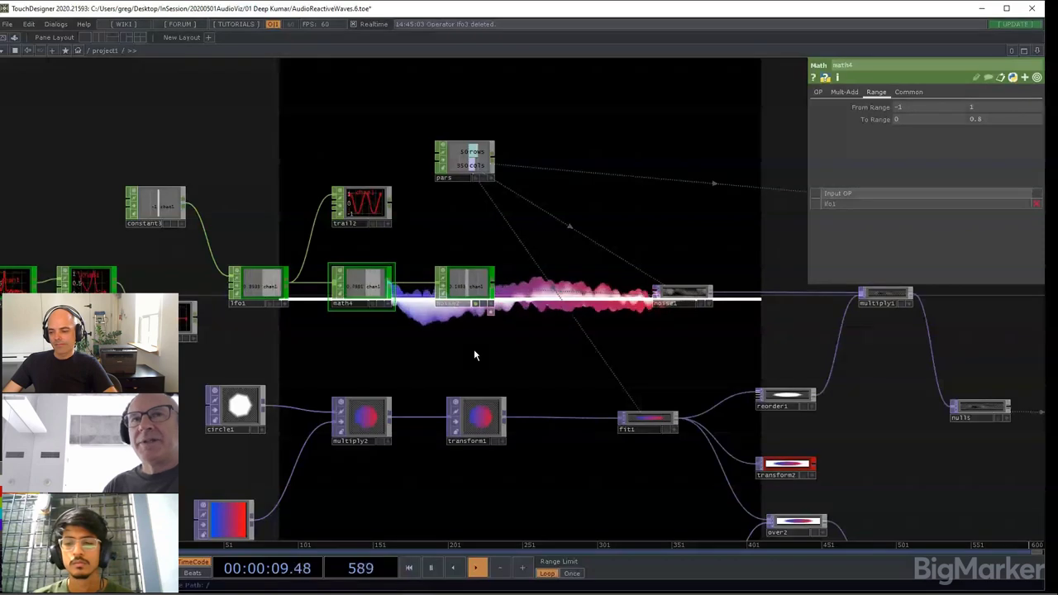
pyautogui.rightClick(363, 284)
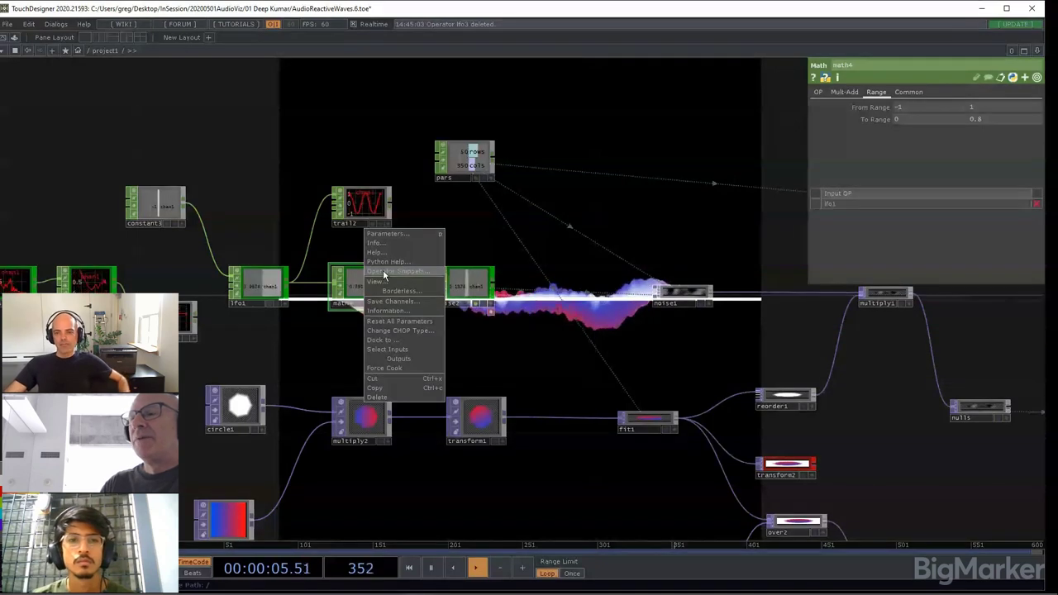
pyautogui.click(324, 250)
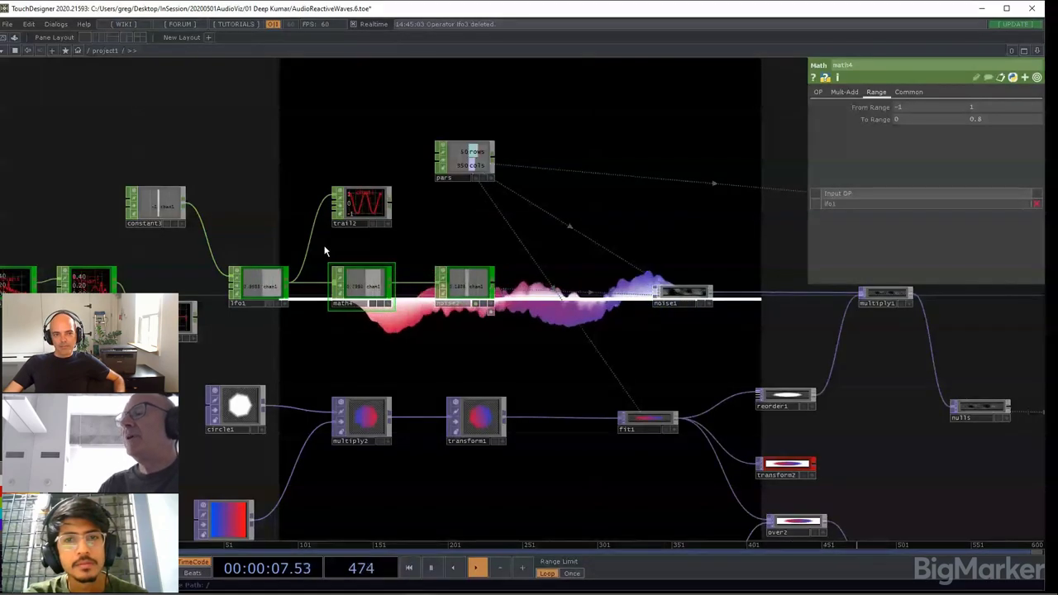
pyautogui.scroll(-2, 470, 243)
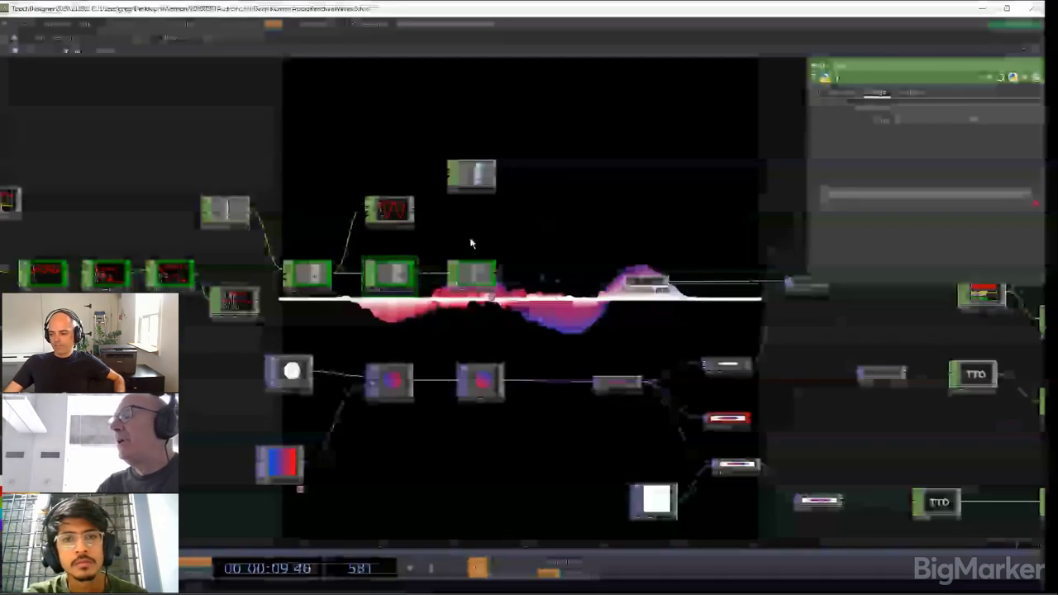
pyautogui.moveTo(645, 330); pyautogui.dragTo(233, 239)
pyautogui.scroll(2, 416, 336)
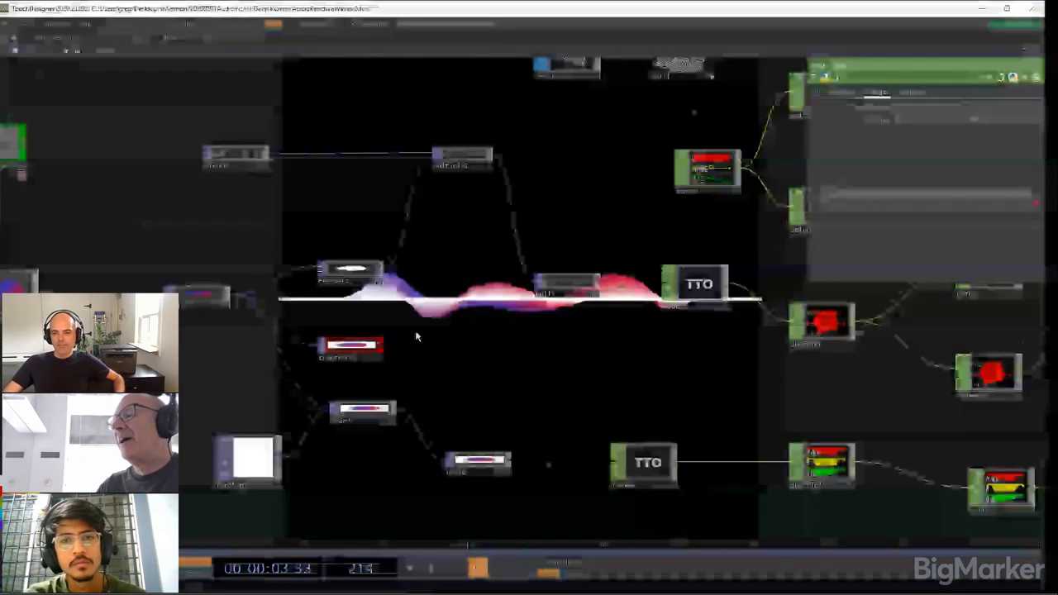
# Step: Examine the TOP branch from fit1 through reorder1, transform2, constant2 and over2 to null6
pyautogui.scroll(-2, 415, 336)
pyautogui.moveTo(433, 337); pyautogui.dragTo(495, 311)
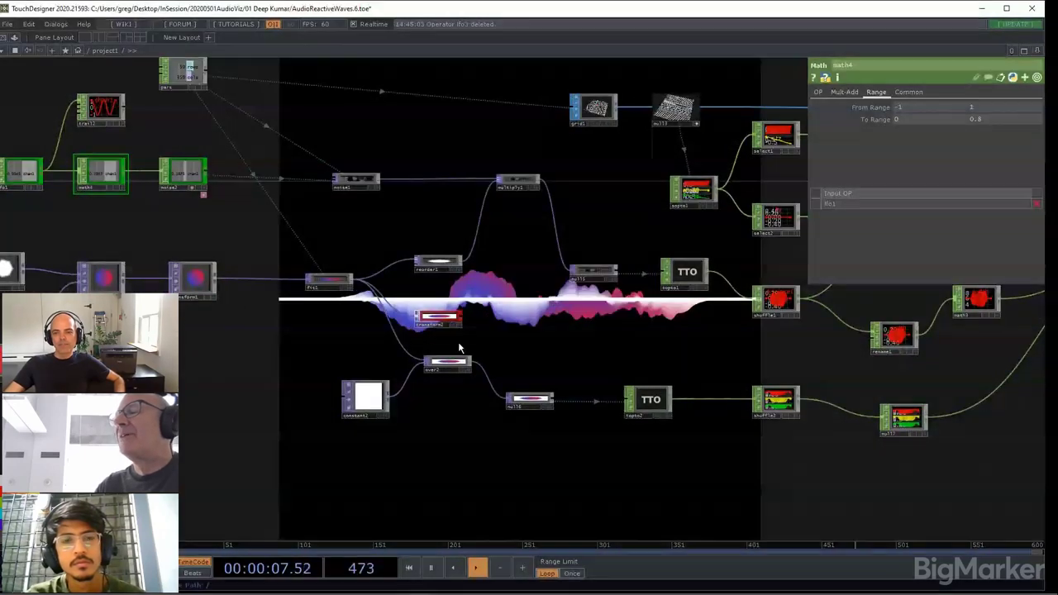
pyautogui.scroll(3, 442, 308)
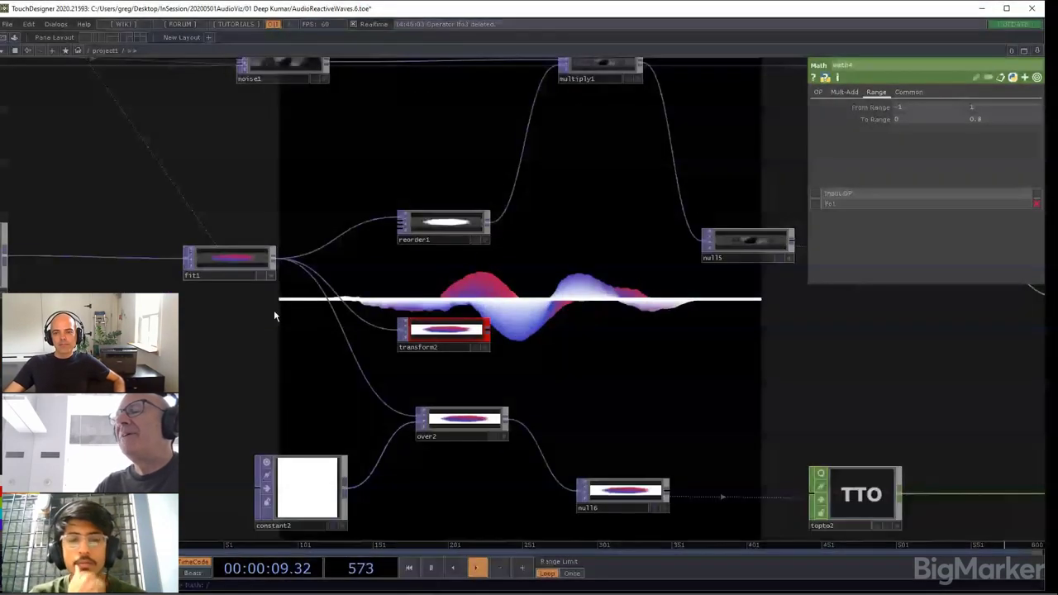
pyautogui.moveTo(273, 309); pyautogui.dragTo(291, 293)
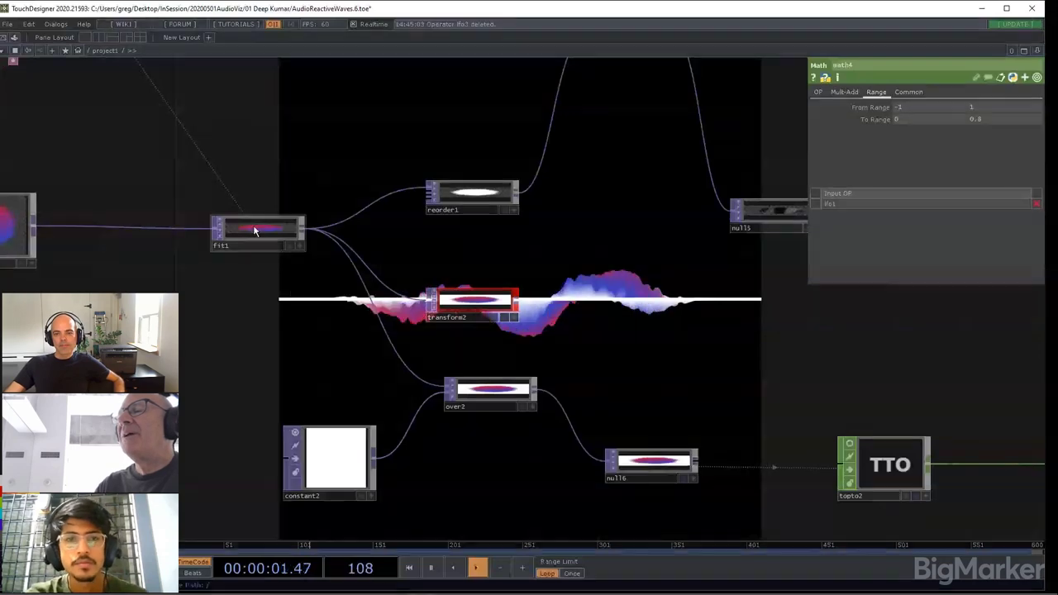
pyautogui.scroll(8, 254, 230)
pyautogui.scroll(-6, 254, 231)
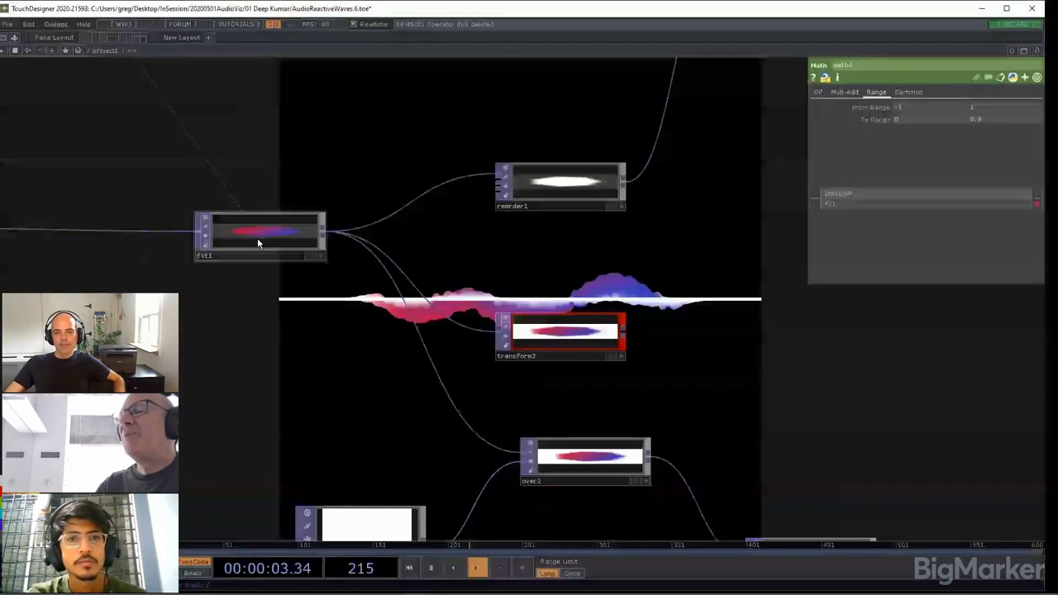
pyautogui.moveTo(557, 523); pyautogui.dragTo(514, 377)
pyautogui.scroll(4, 504, 322)
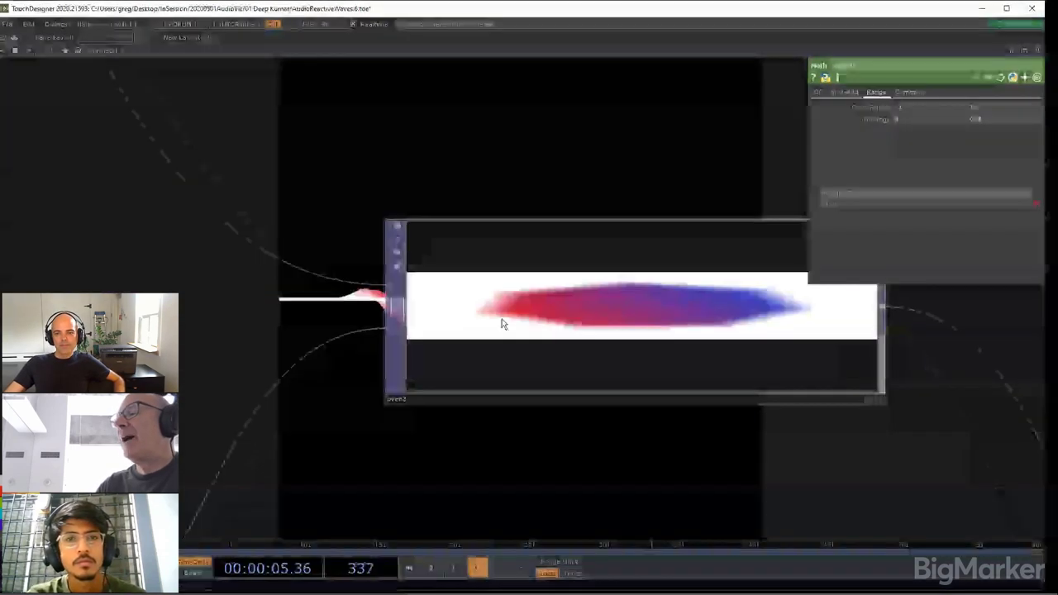
pyautogui.scroll(-2, 502, 324)
pyautogui.scroll(-2, 376, 381)
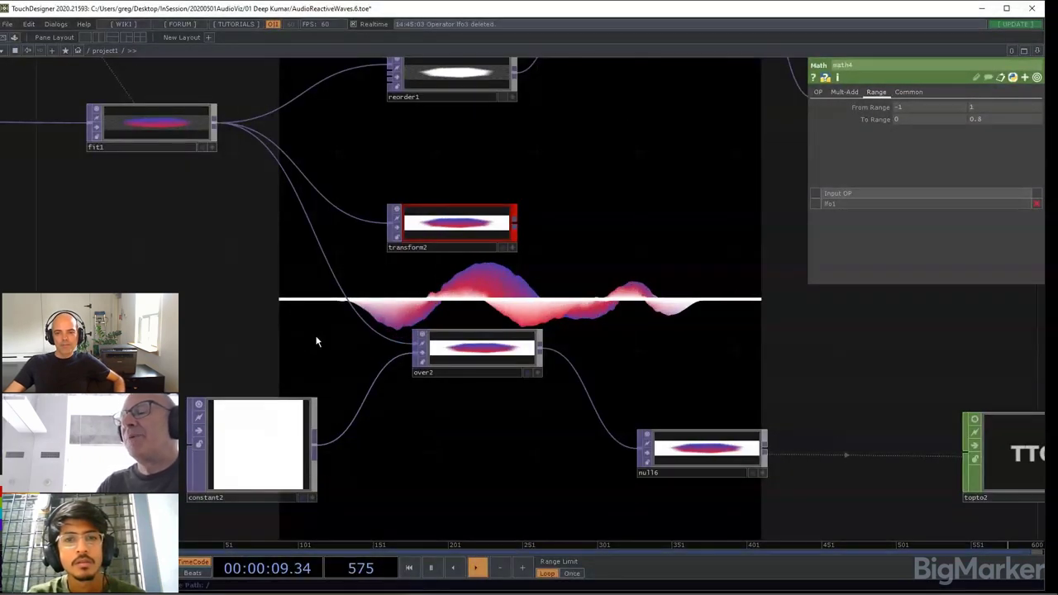
# Step: Inspect the parameters of constant2 and over2, including over2's non-default ones, and compare the operator info of fit1 and over2
pyautogui.moveTo(319, 341); pyautogui.dragTo(333, 335)
pyautogui.moveTo(333, 335); pyautogui.dragTo(198, 485, button='right')
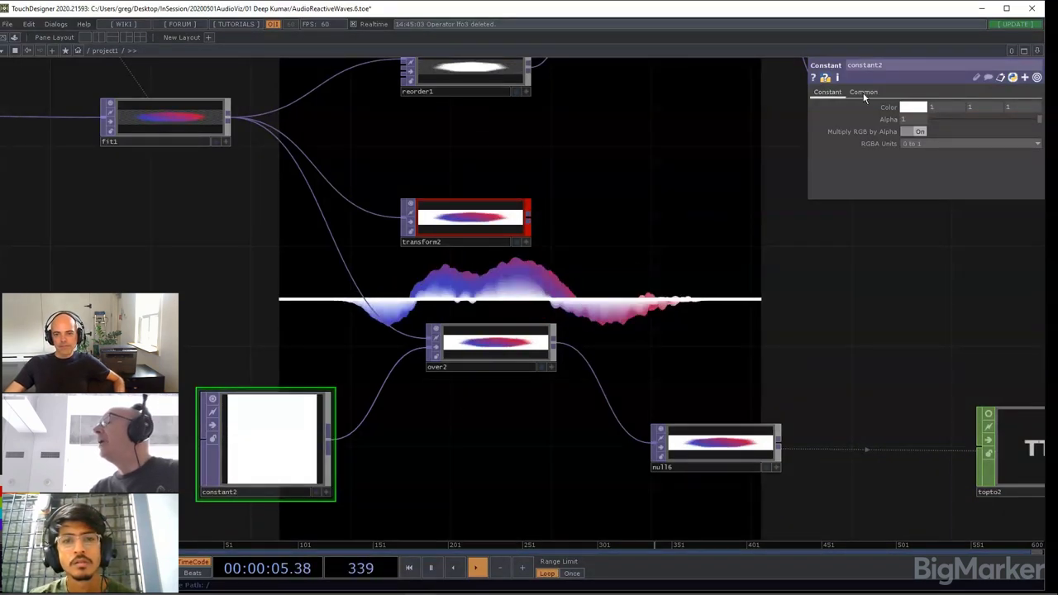
pyautogui.moveTo(626, 281); pyautogui.dragTo(497, 348, button='right')
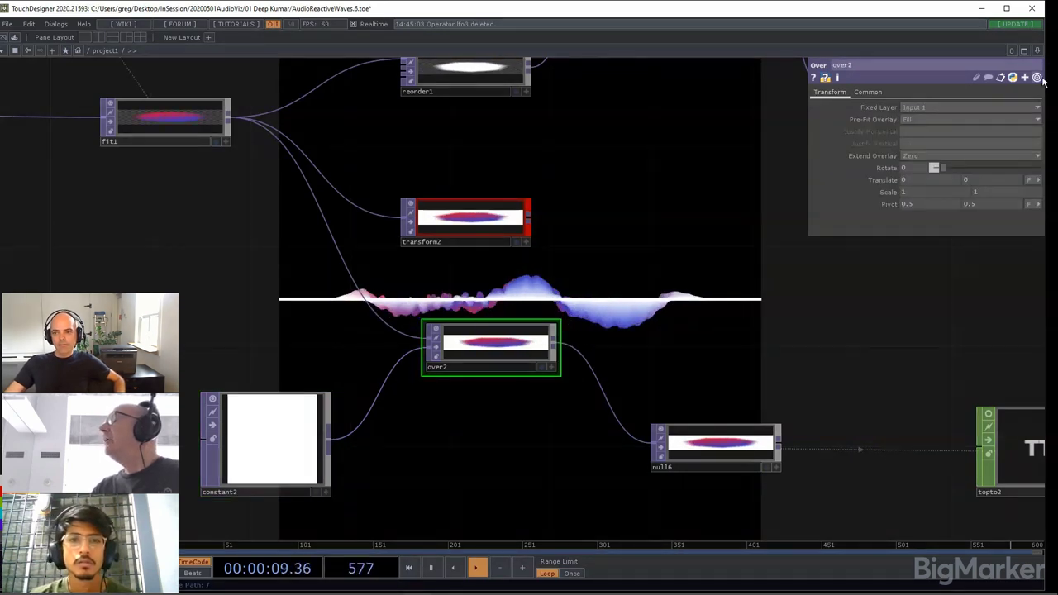
pyautogui.click(1038, 77)
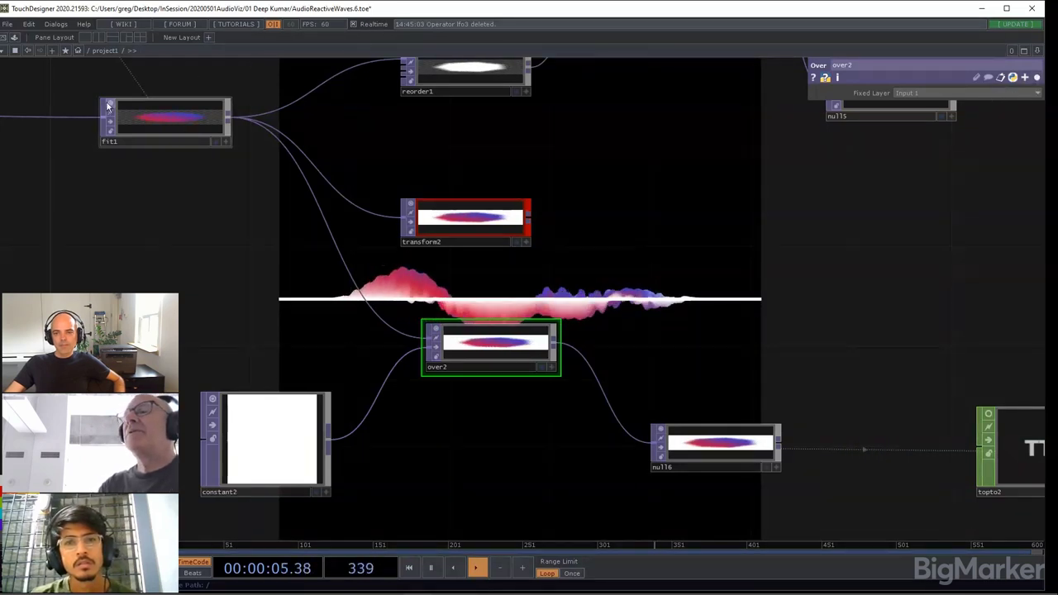
pyautogui.middleClick(157, 120)
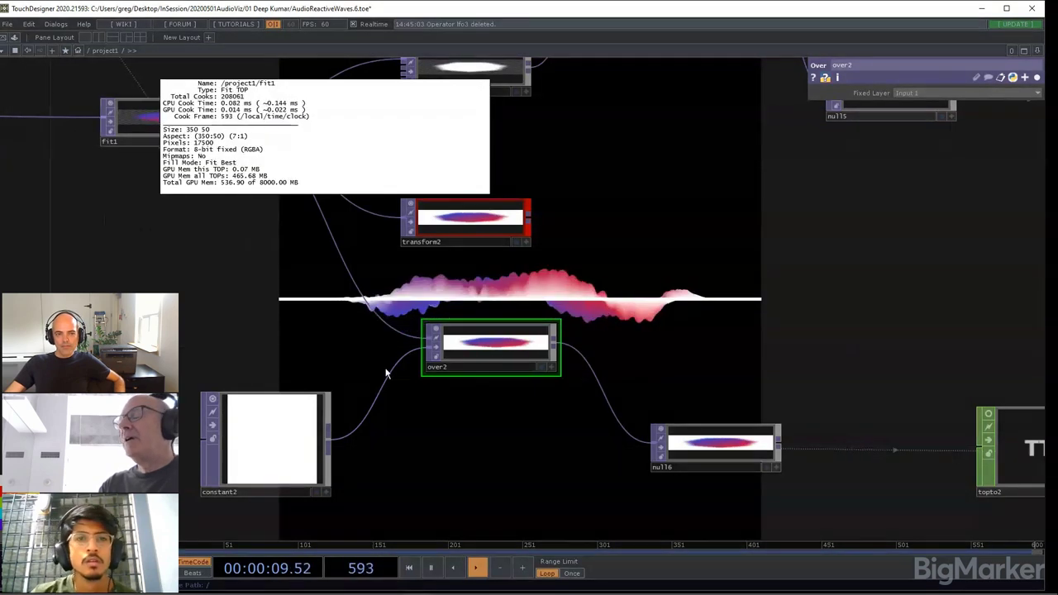
pyautogui.middleClick(434, 344)
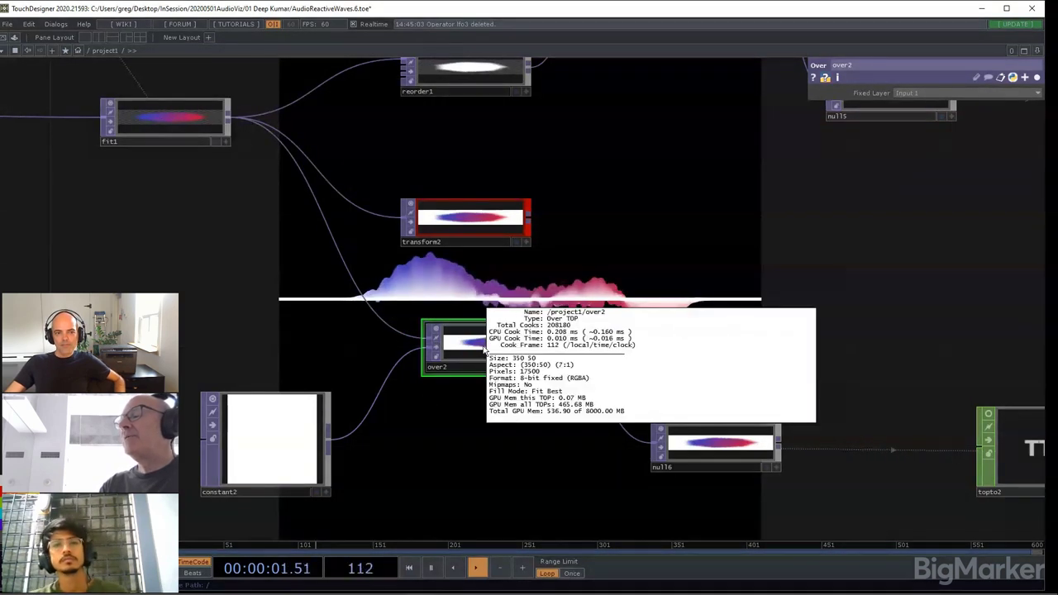
# Step: Show all parameters of over2, try Input 2 as its Fixed Layer and return it to Input 1
pyautogui.click(1037, 77)
pyautogui.click(979, 110)
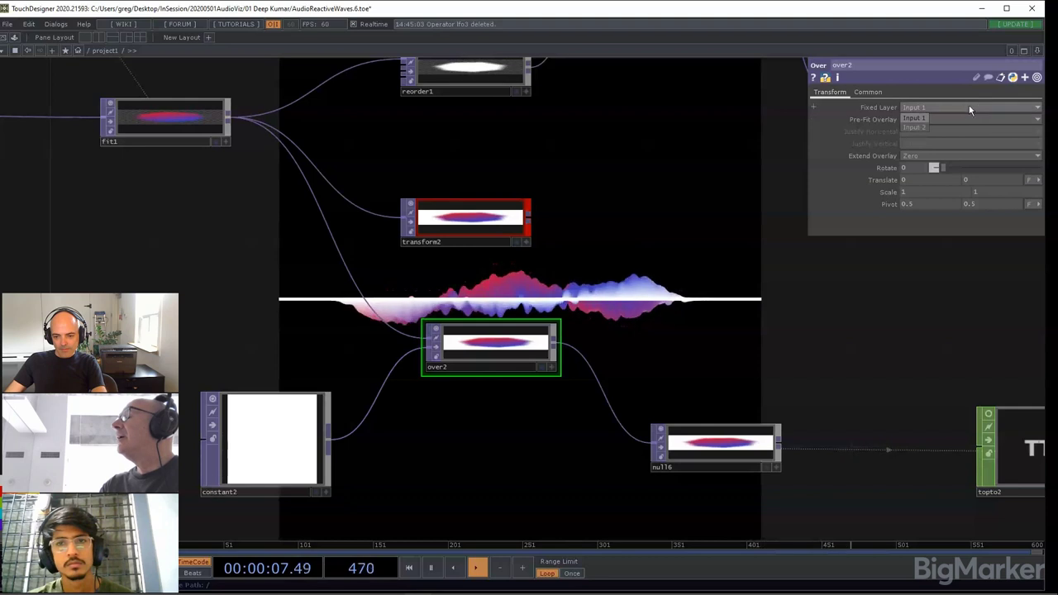
pyautogui.click(926, 127)
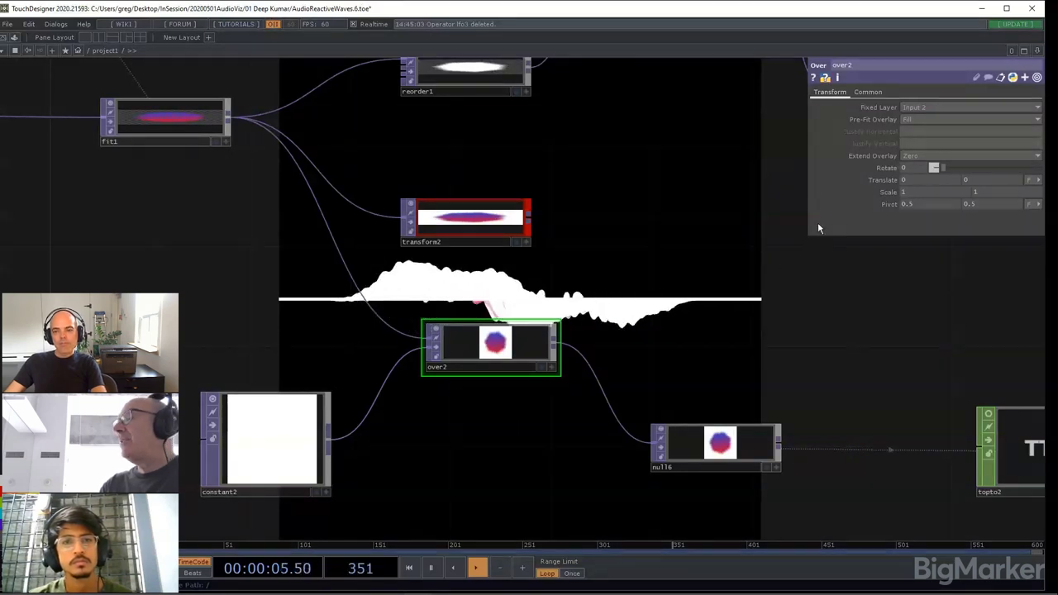
pyautogui.click(924, 109)
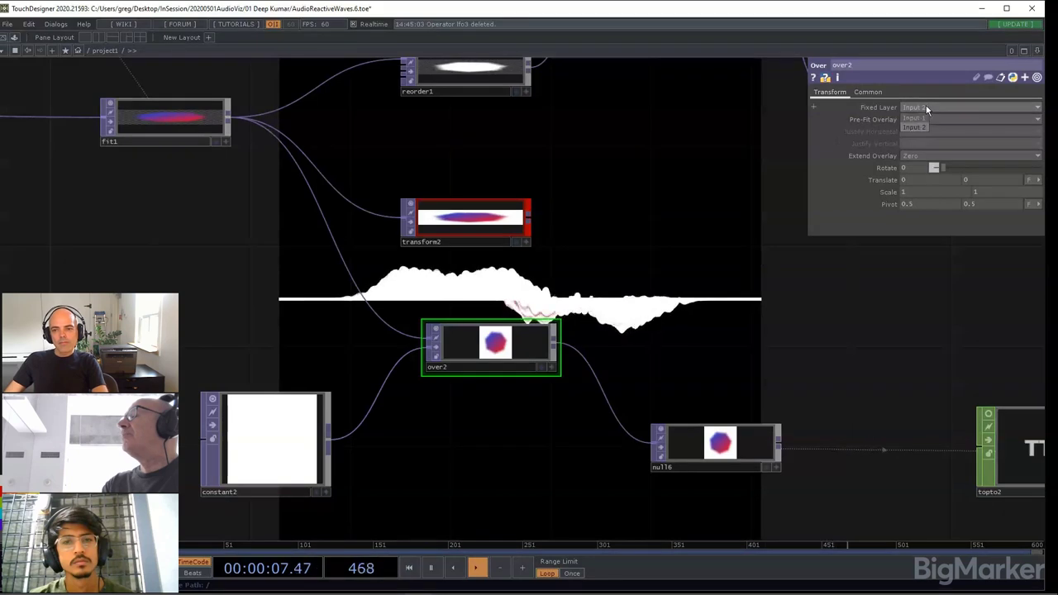
pyautogui.click(924, 117)
pyautogui.click(914, 116)
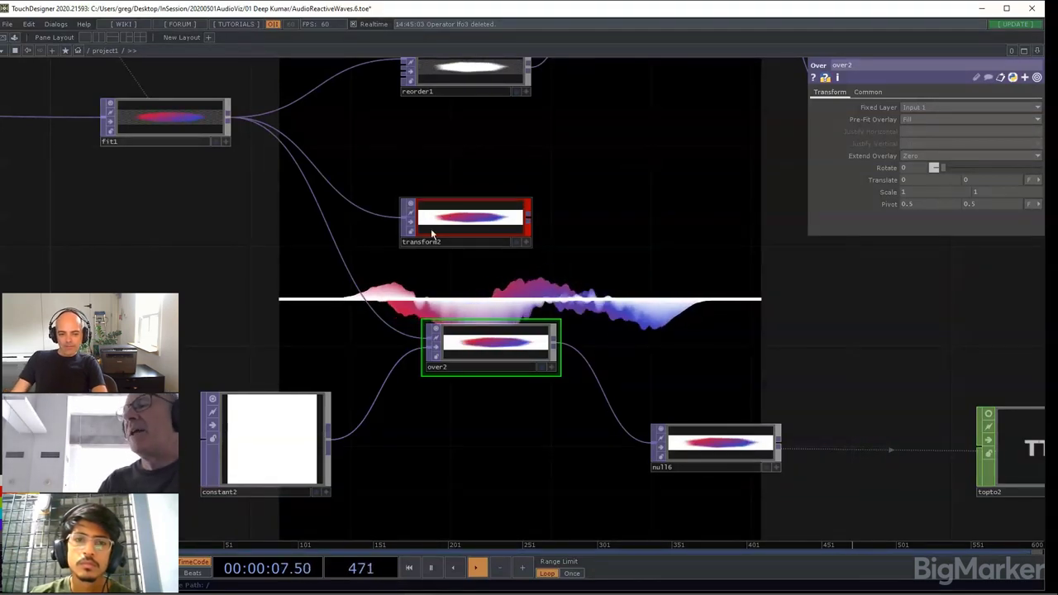
# Step: Reset the Background Color parameter of transform2 to its default and check the node's image
pyautogui.scroll(3, 461, 232)
pyautogui.click(461, 233)
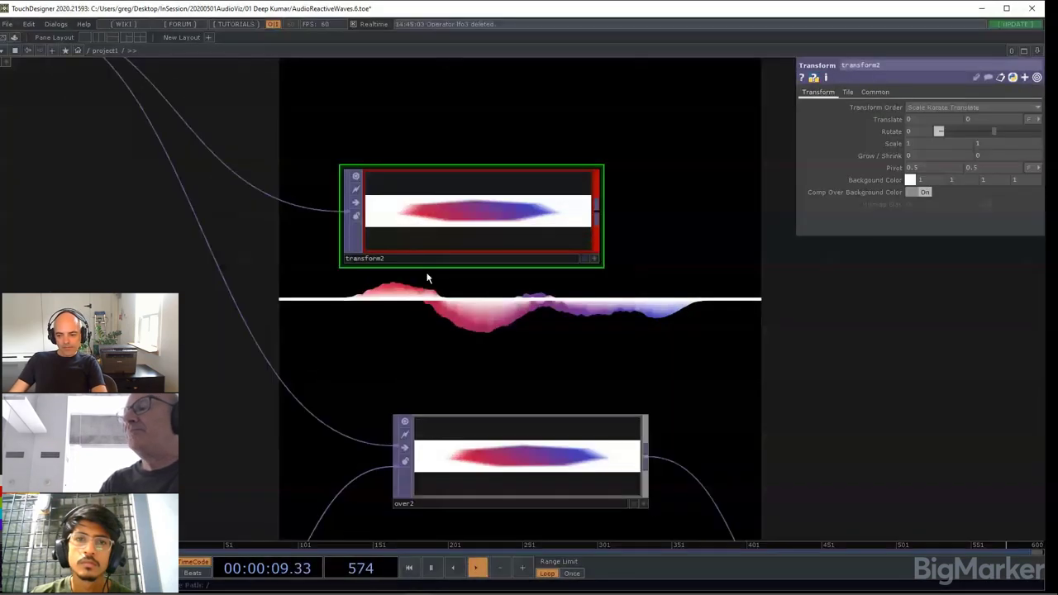
pyautogui.scroll(-2, 421, 330)
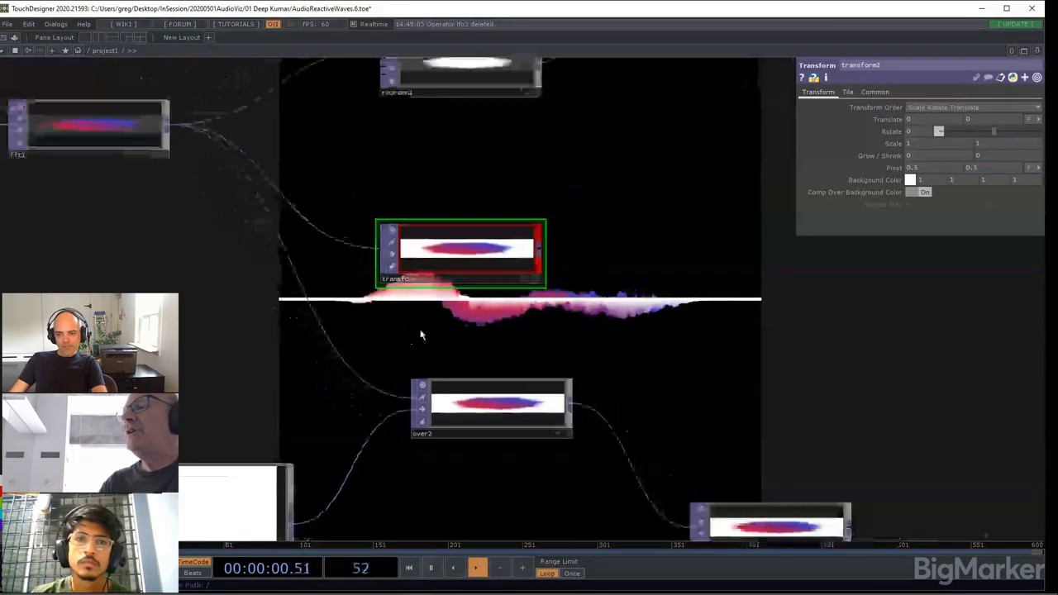
pyautogui.rightClick(474, 259)
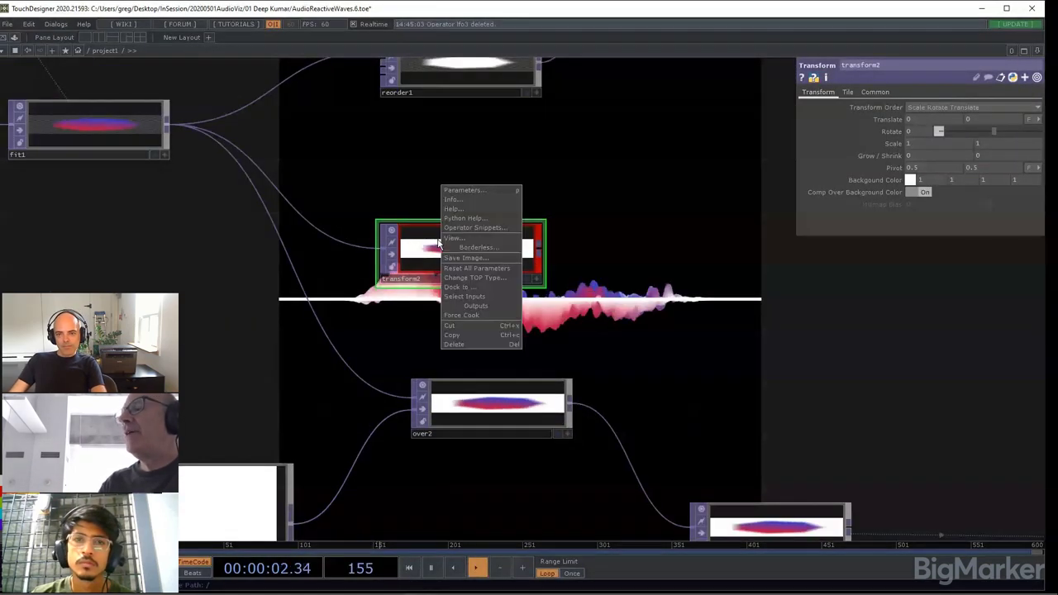
pyautogui.click(774, 238)
pyautogui.rightClick(884, 132)
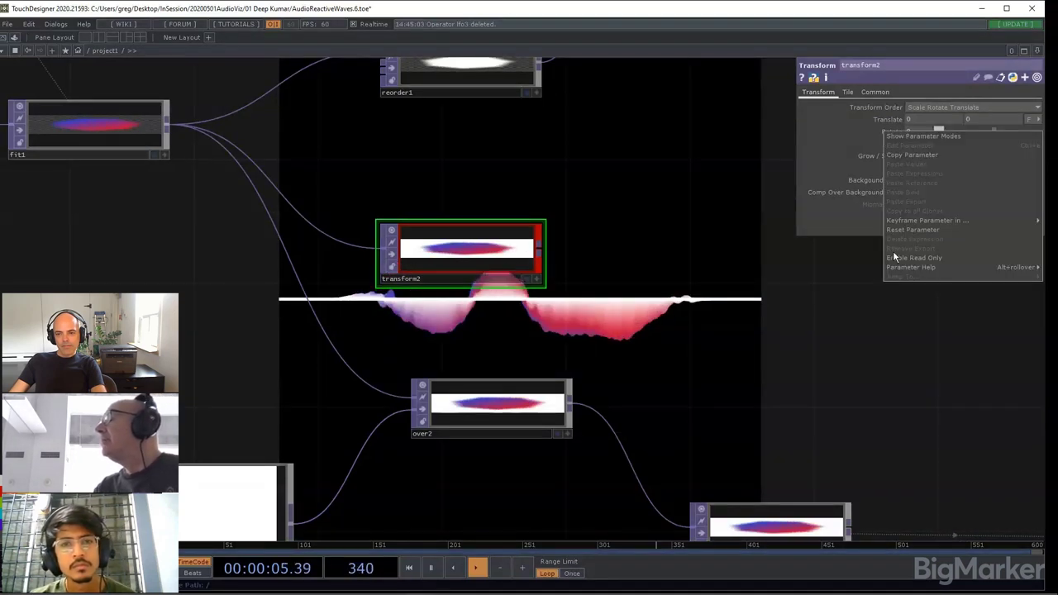
pyautogui.click(901, 229)
pyautogui.scroll(5, 449, 234)
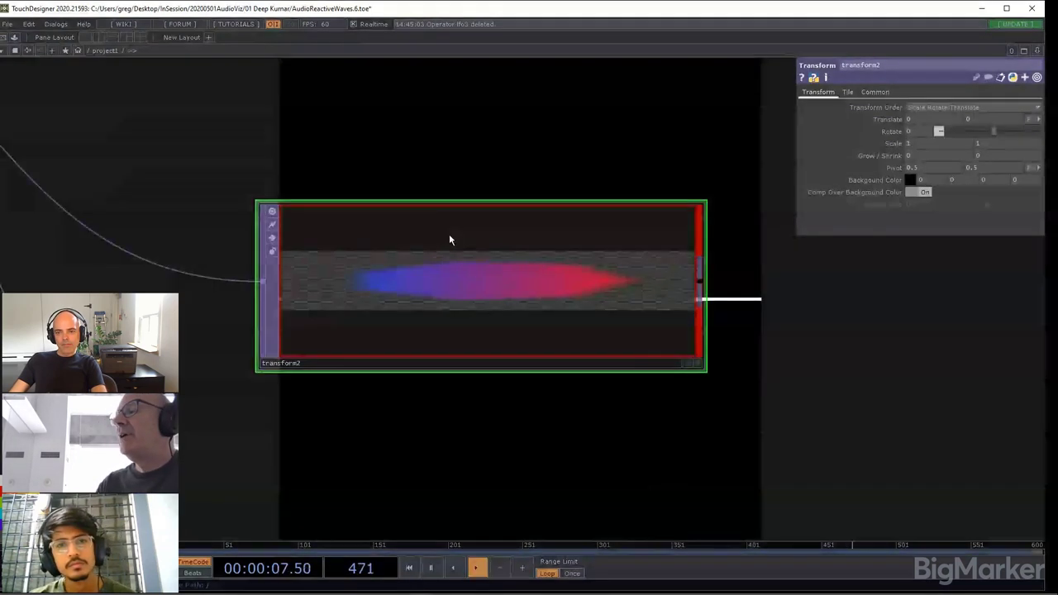
pyautogui.scroll(-5, 448, 240)
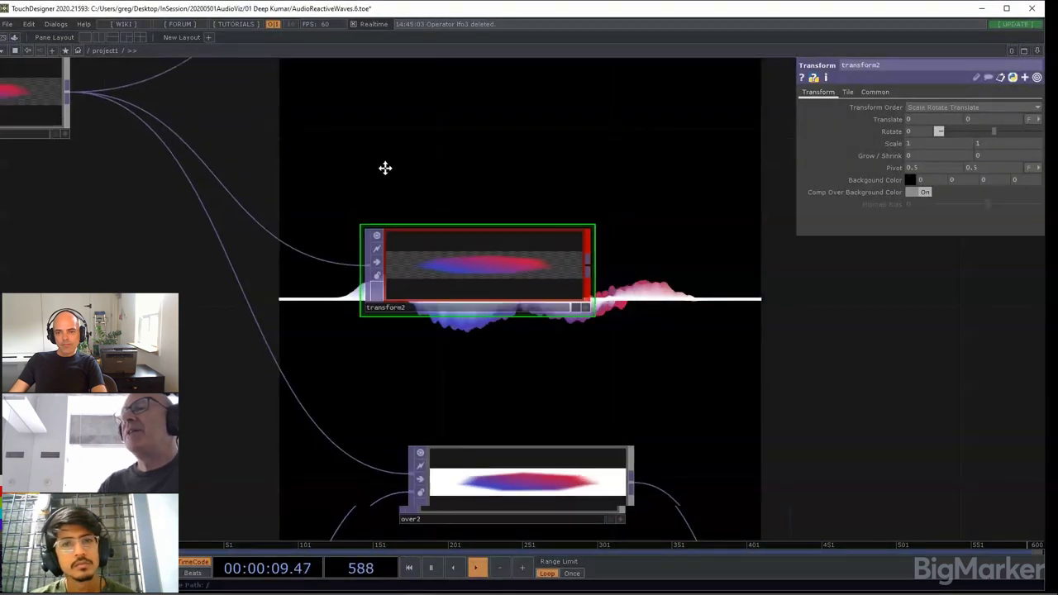
# Step: Set transform2's Background Color back to 1, 1, 1, 1 and toggle Comp Over Background Color off and on again
pyautogui.moveTo(487, 217); pyautogui.dragTo(352, 213)
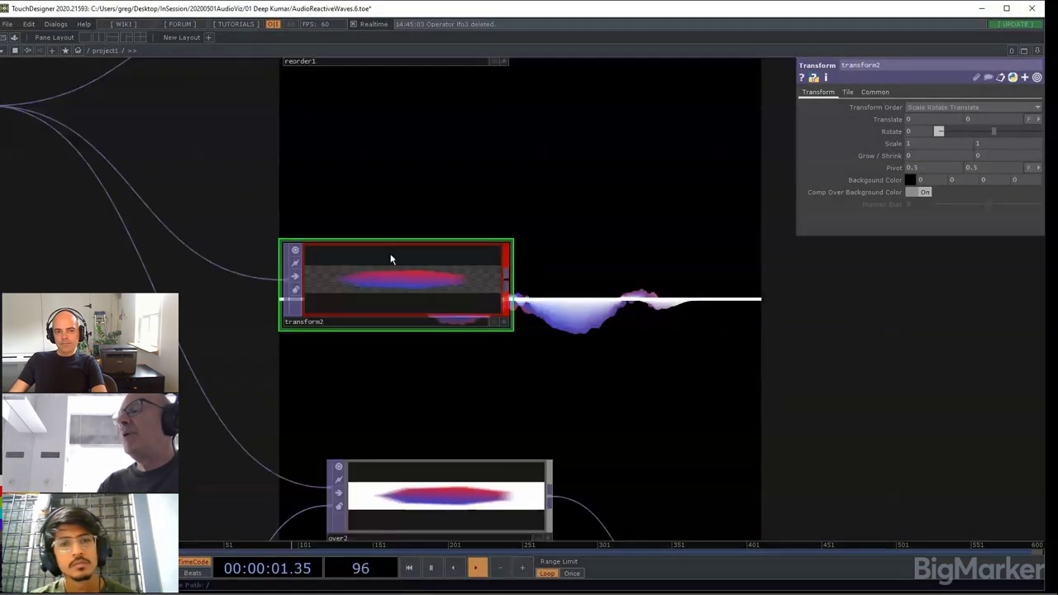
pyautogui.scroll(4, 391, 289)
pyautogui.scroll(-2, 392, 389)
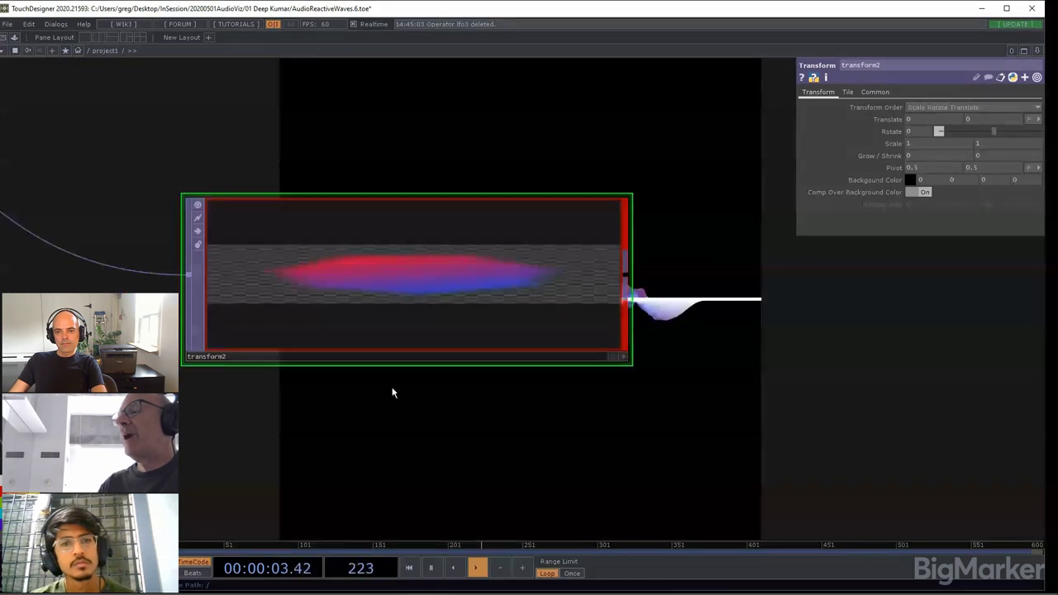
pyautogui.moveTo(702, 366); pyautogui.dragTo(706, 353)
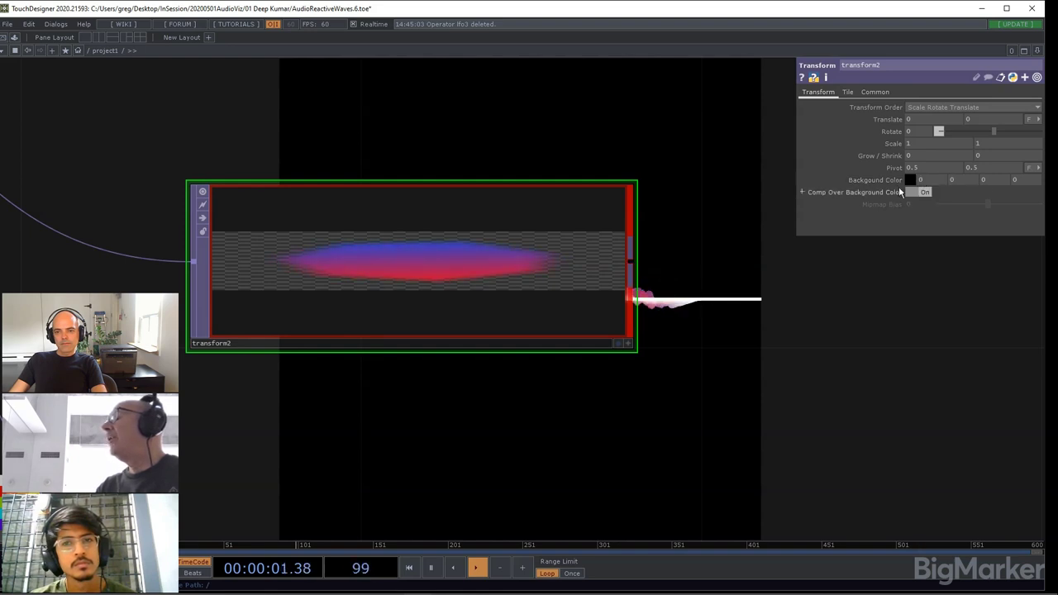
pyautogui.moveTo(898, 186); pyautogui.dragTo(942, 175, button='middle')
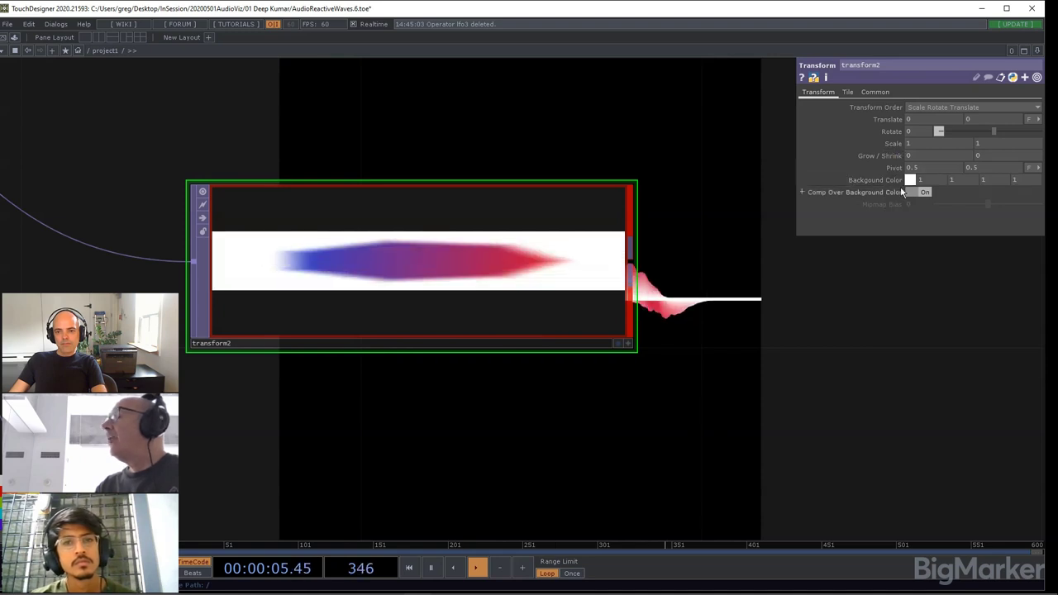
pyautogui.click(918, 191)
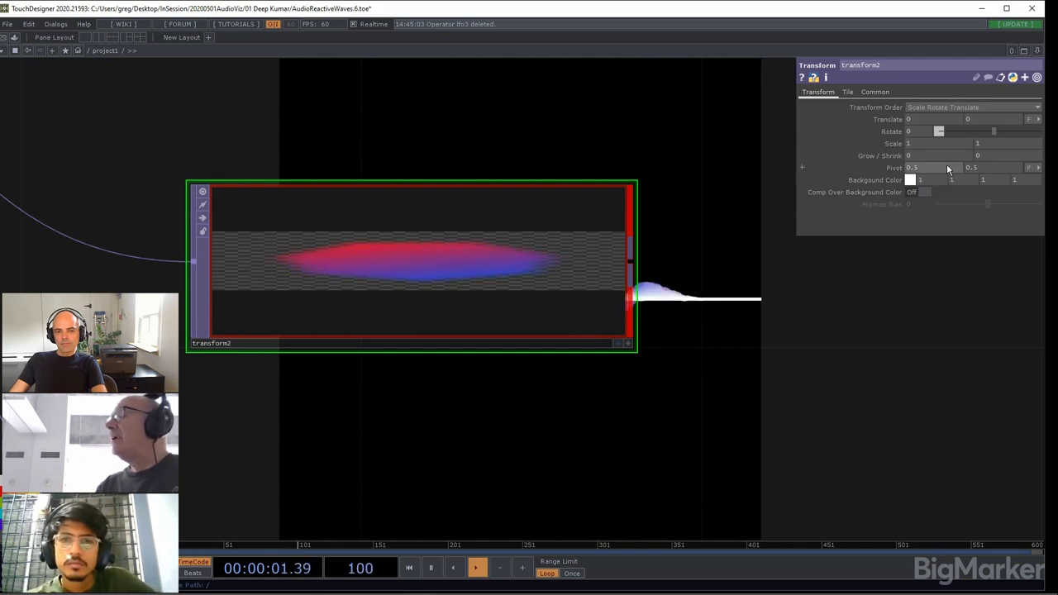
pyautogui.click(913, 192)
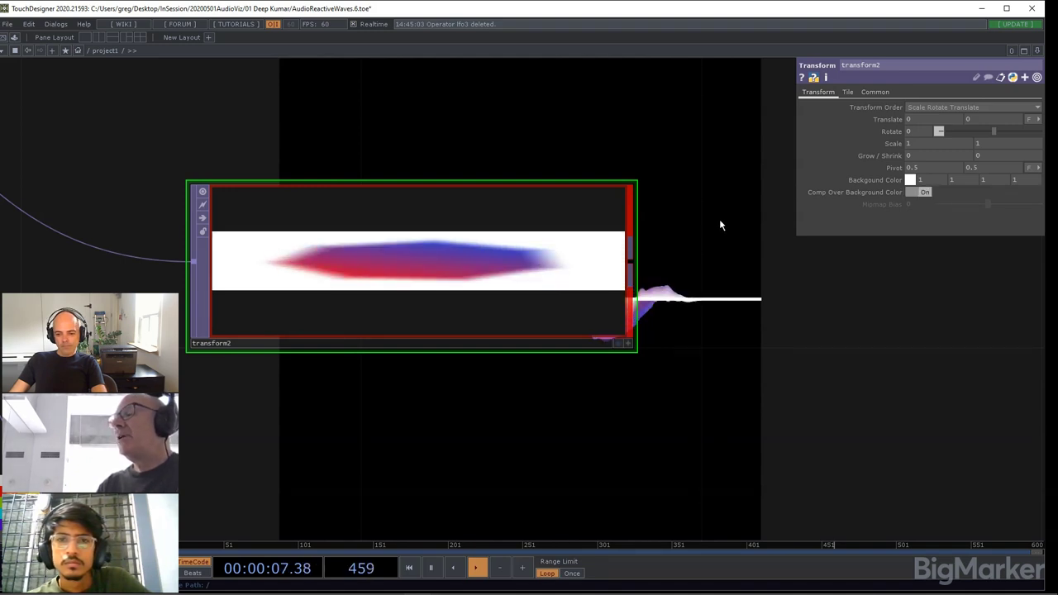
# Step: Align transform2 directly above over2 and connect its output to null6 in place of over2
pyautogui.scroll(-4, 592, 229)
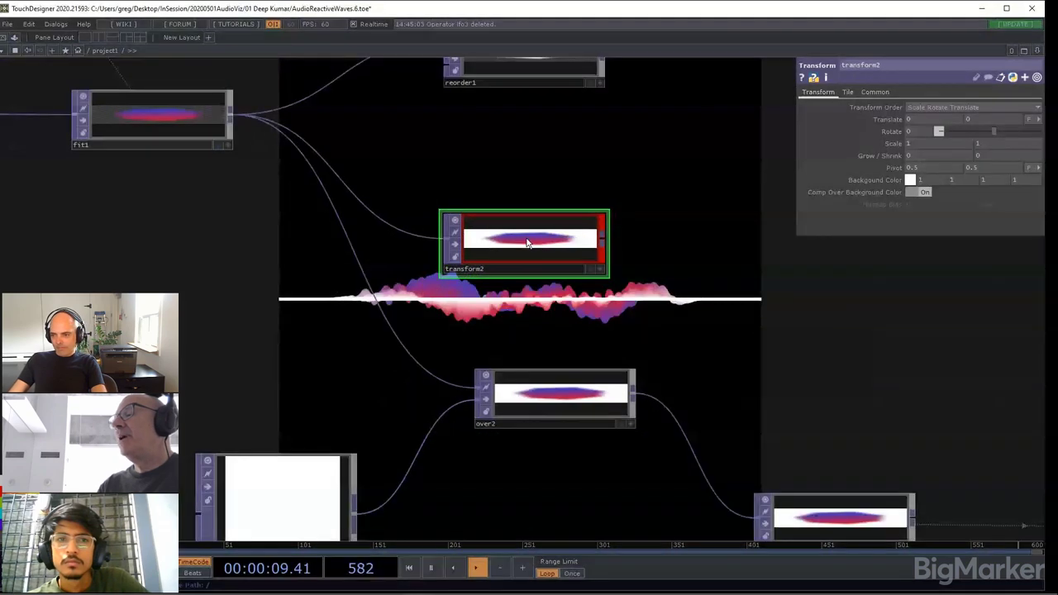
pyautogui.moveTo(527, 241); pyautogui.dragTo(535, 236)
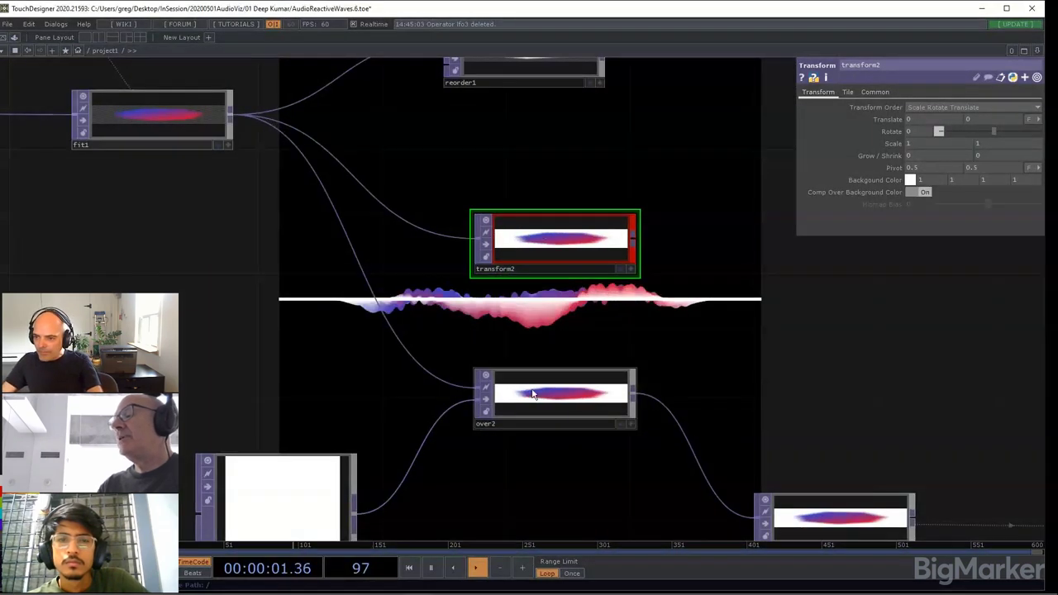
pyautogui.moveTo(605, 303); pyautogui.dragTo(442, 244)
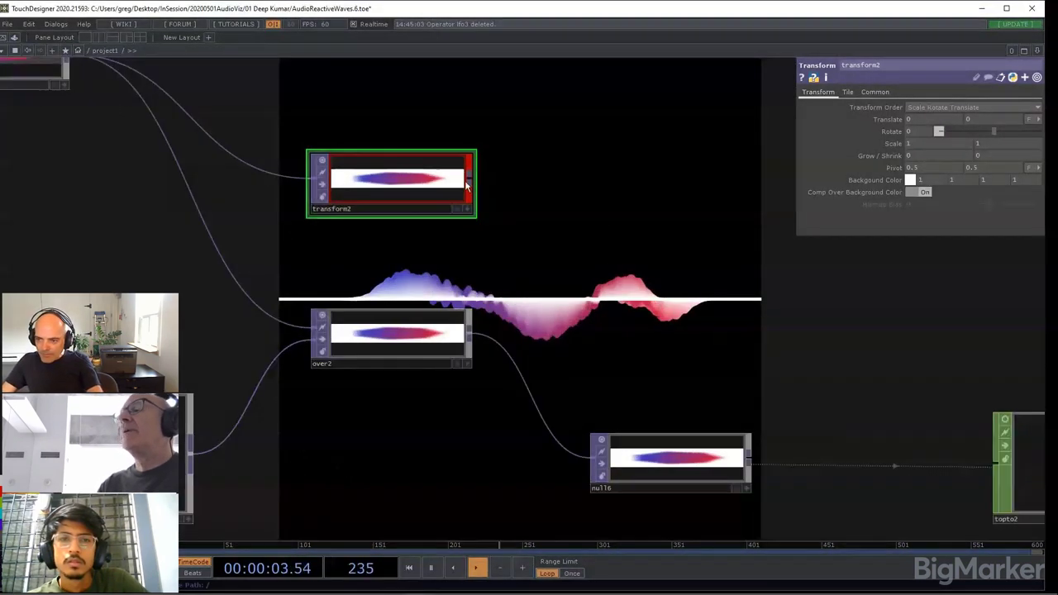
pyautogui.moveTo(470, 175); pyautogui.dragTo(521, 371)
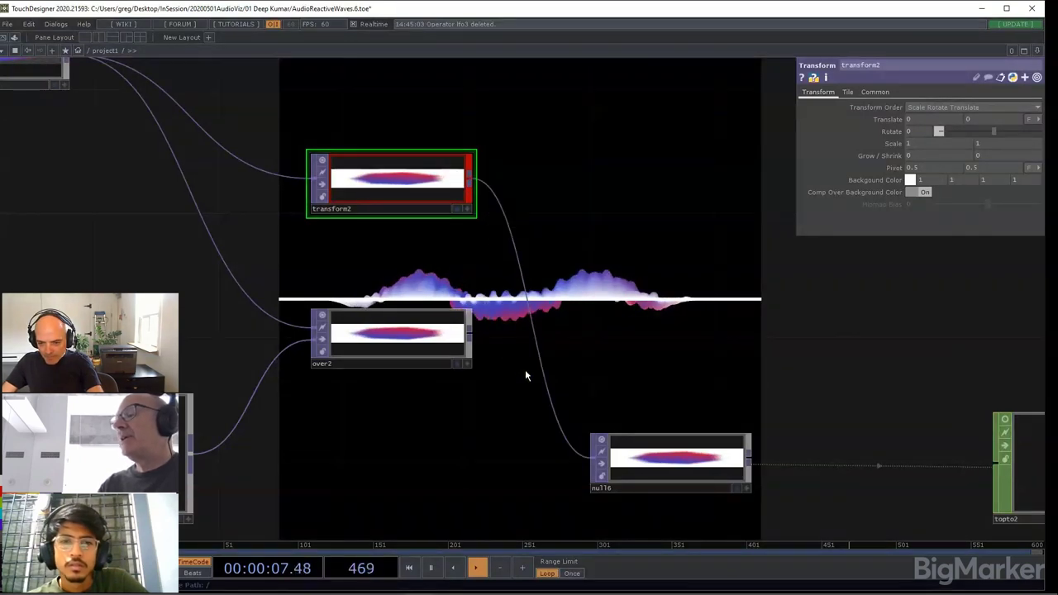
pyautogui.scroll(-3, 523, 369)
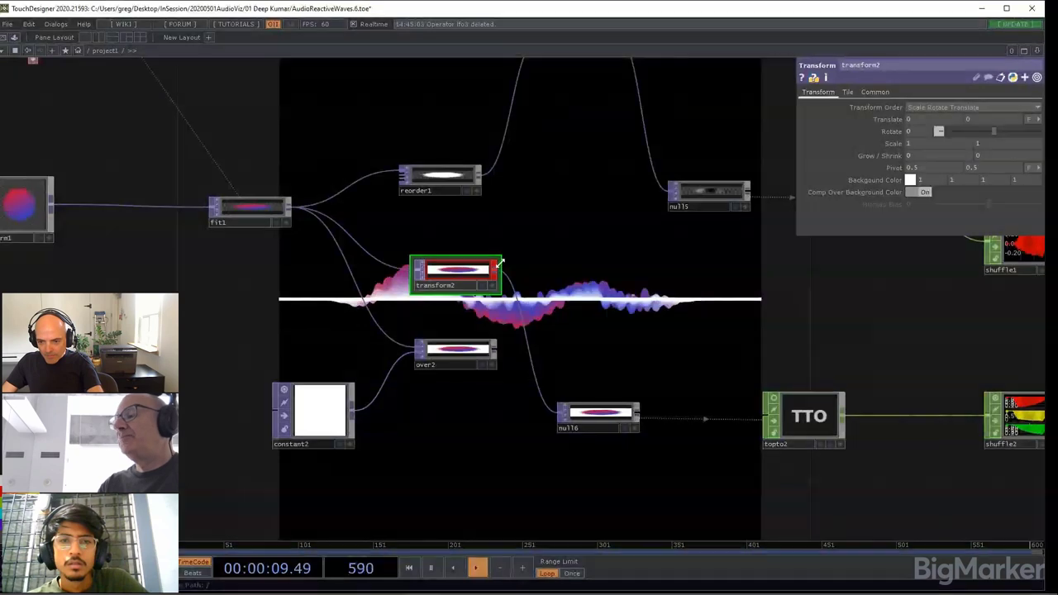
pyautogui.scroll(2, 487, 266)
pyautogui.scroll(1, 489, 268)
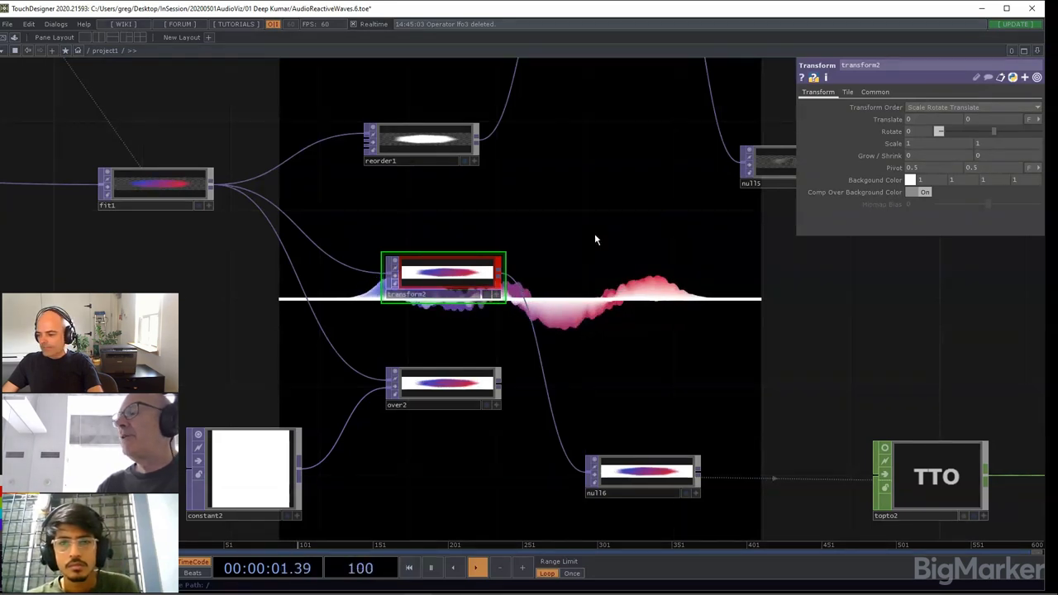
# Step: Add a Text TOP to the network and place it beside transform2
pyautogui.press('Tab')
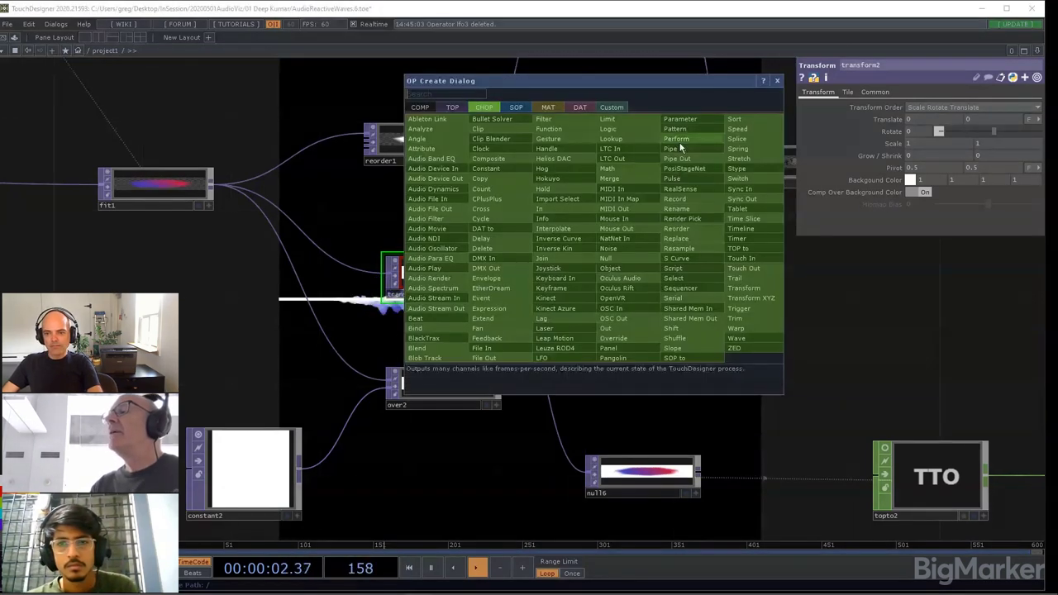
pyautogui.click(453, 107)
pyautogui.write('te')
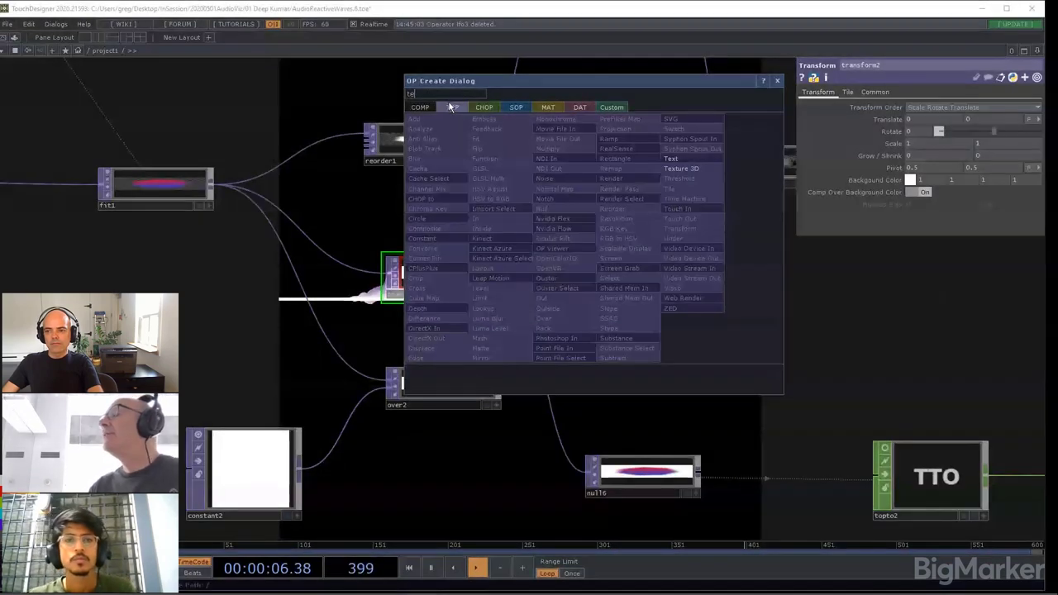
pyautogui.click(703, 161)
pyautogui.click(621, 256)
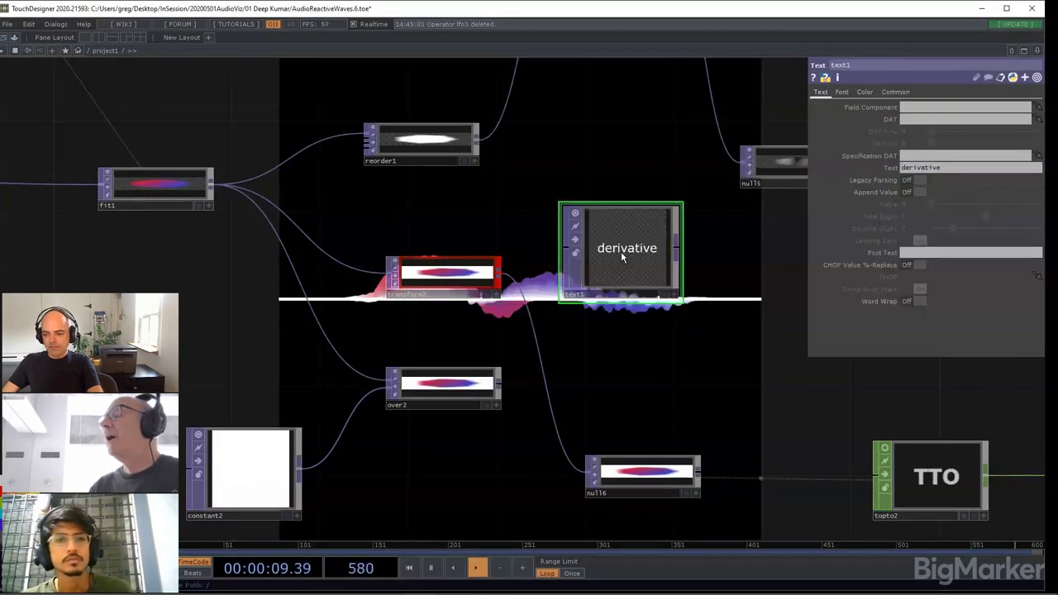
pyautogui.moveTo(622, 257); pyautogui.dragTo(600, 270)
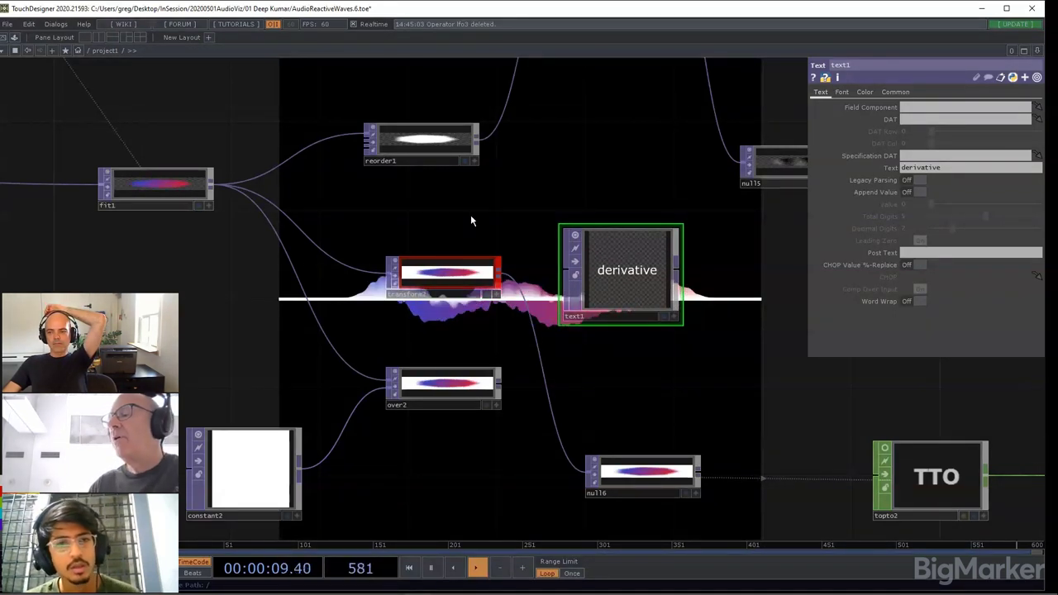
# Step: Delete the unused over2 and constant2 nodes
pyautogui.moveTo(259, 350); pyautogui.dragTo(474, 436)
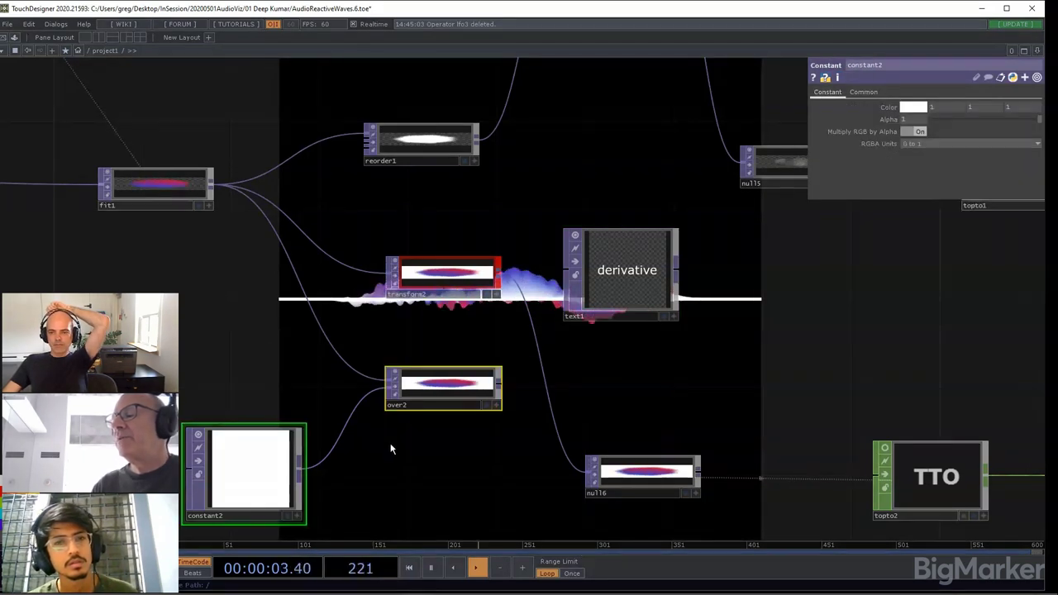
pyautogui.click(249, 343)
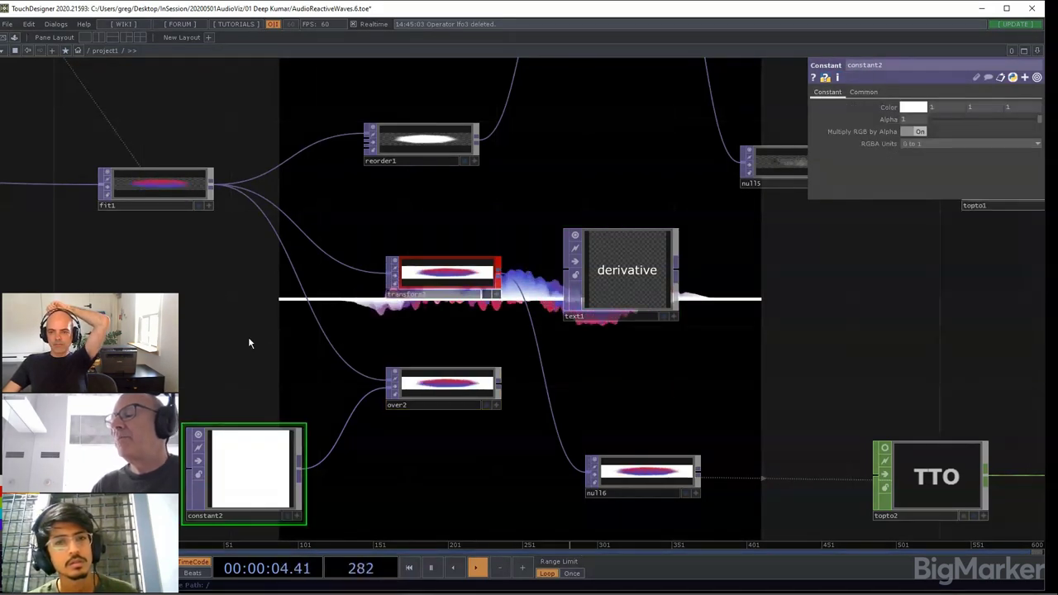
pyautogui.rightClick(148, 267)
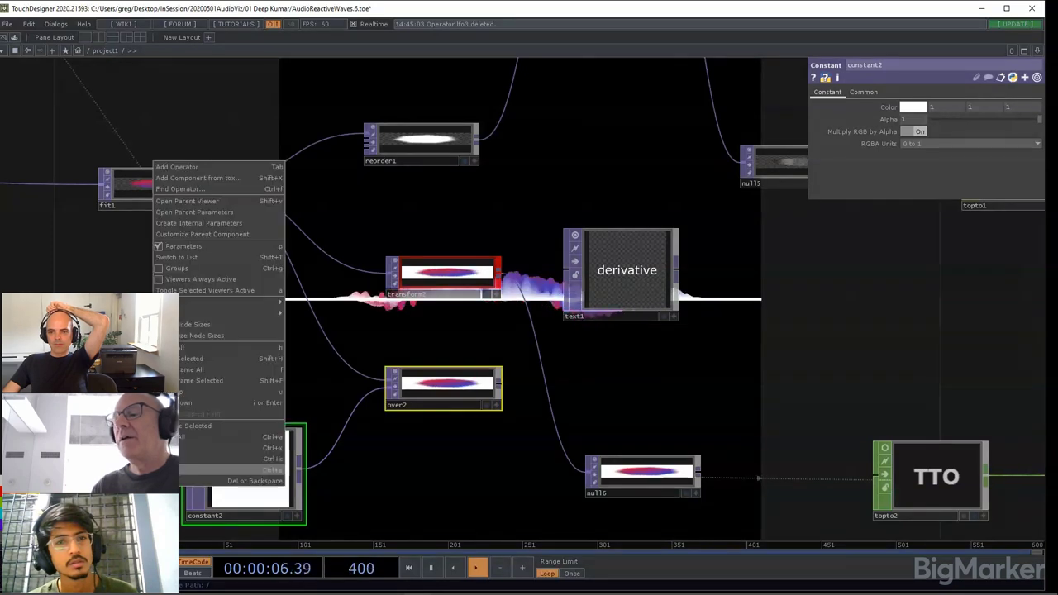
pyautogui.click(180, 481)
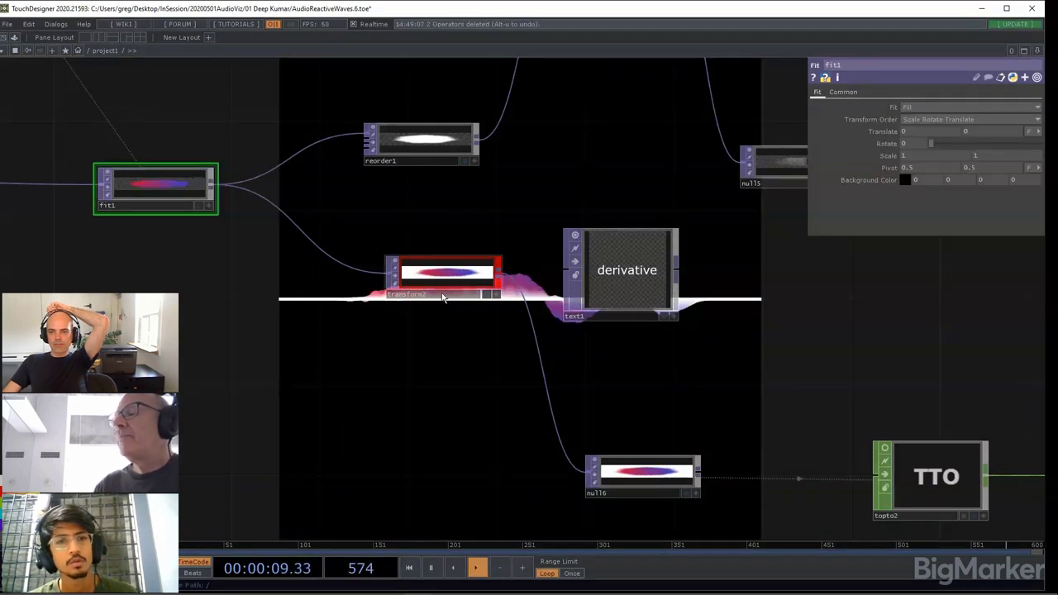
# Step: Align transform2 below reorder1 and view its operator info
pyautogui.moveTo(442, 298); pyautogui.dragTo(420, 387)
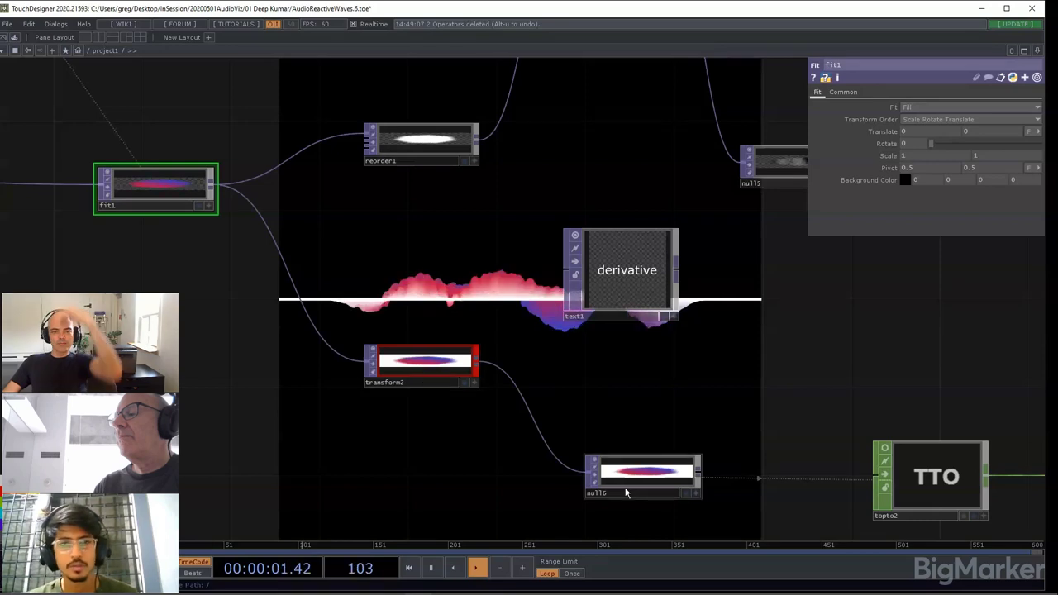
pyautogui.moveTo(489, 456); pyautogui.dragTo(399, 385)
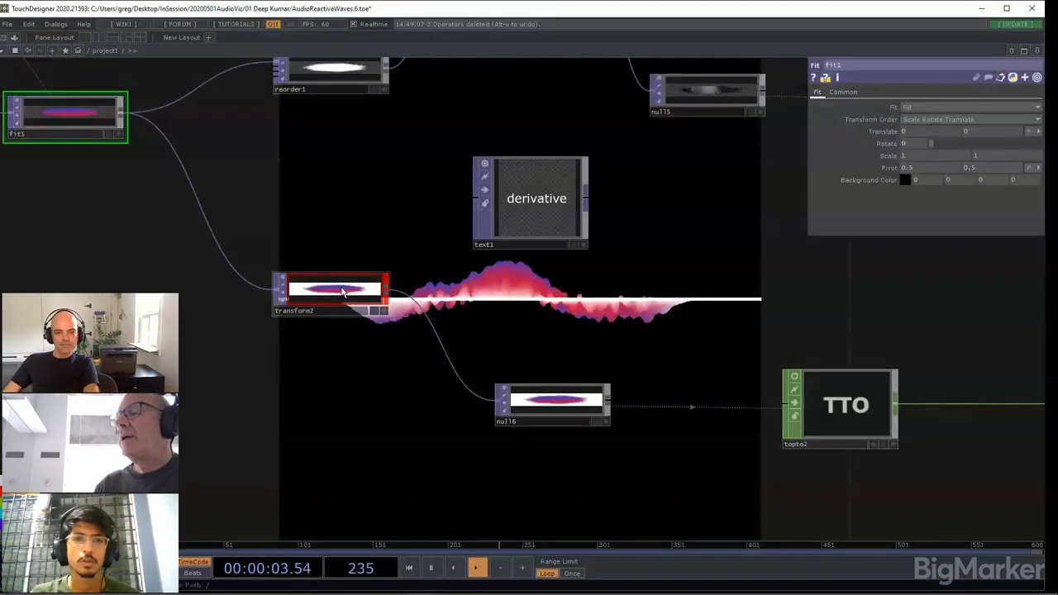
pyautogui.middleClick(344, 290)
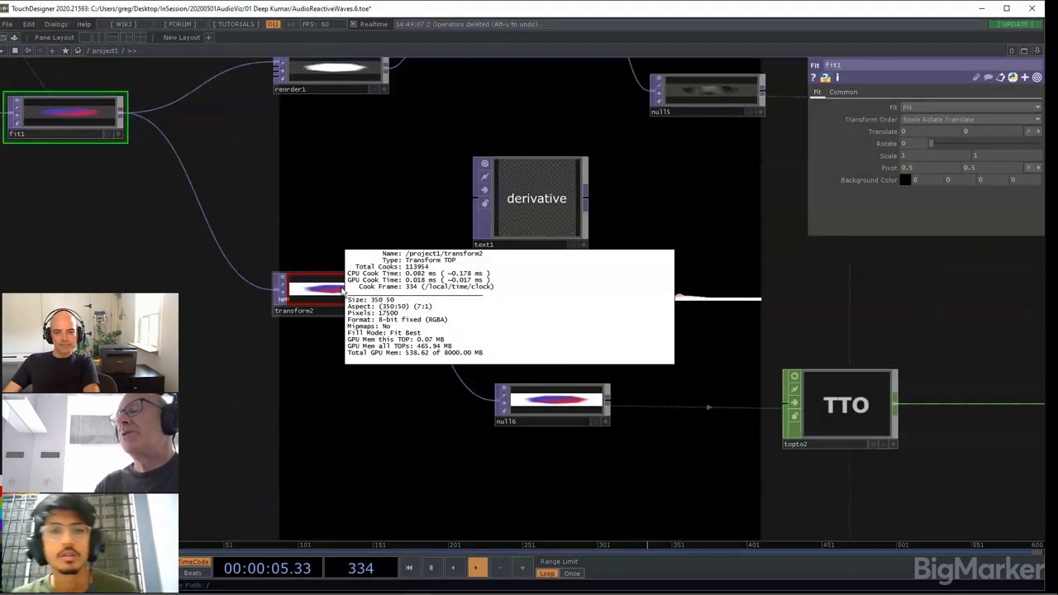
pyautogui.middleClick(569, 405)
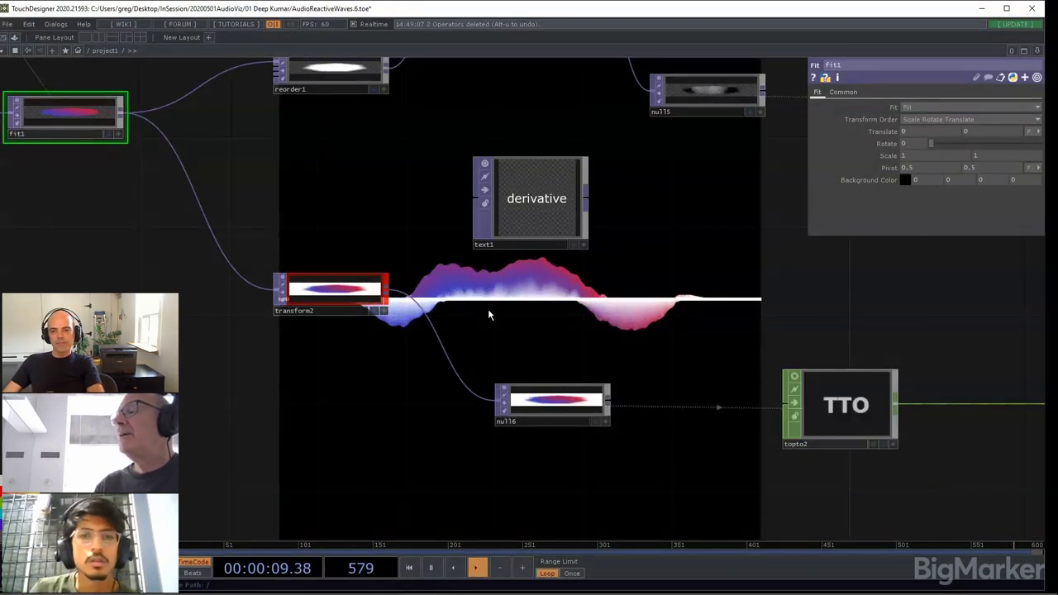
# Step: Connect transform2's output to text1's input, reduce the height of the text1 node and place it above transform2's level
pyautogui.moveTo(525, 186); pyautogui.dragTo(529, 228)
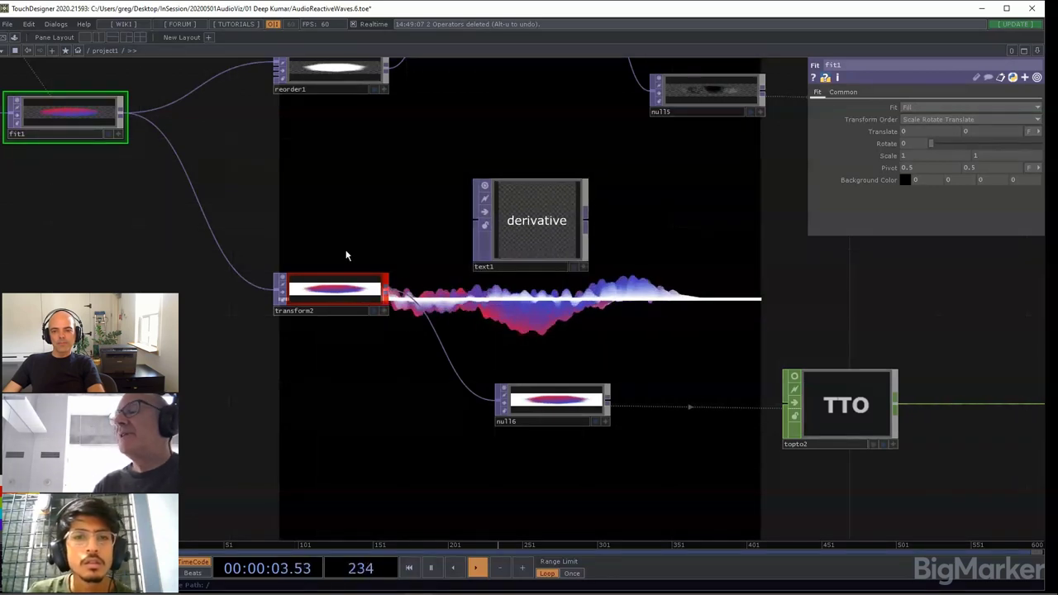
pyautogui.moveTo(385, 289); pyautogui.dragTo(457, 224)
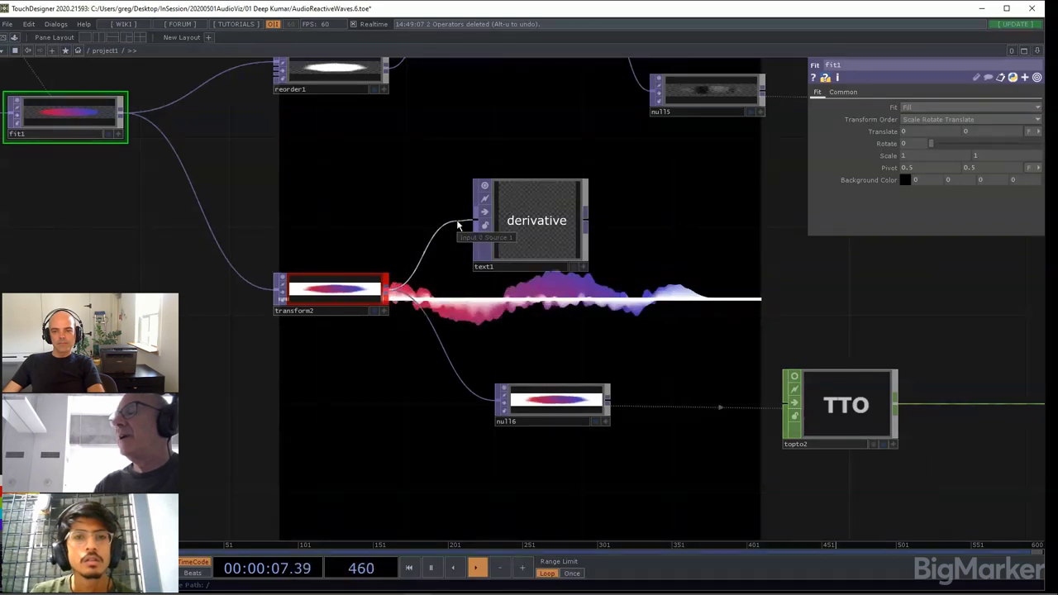
pyautogui.scroll(5, 471, 224)
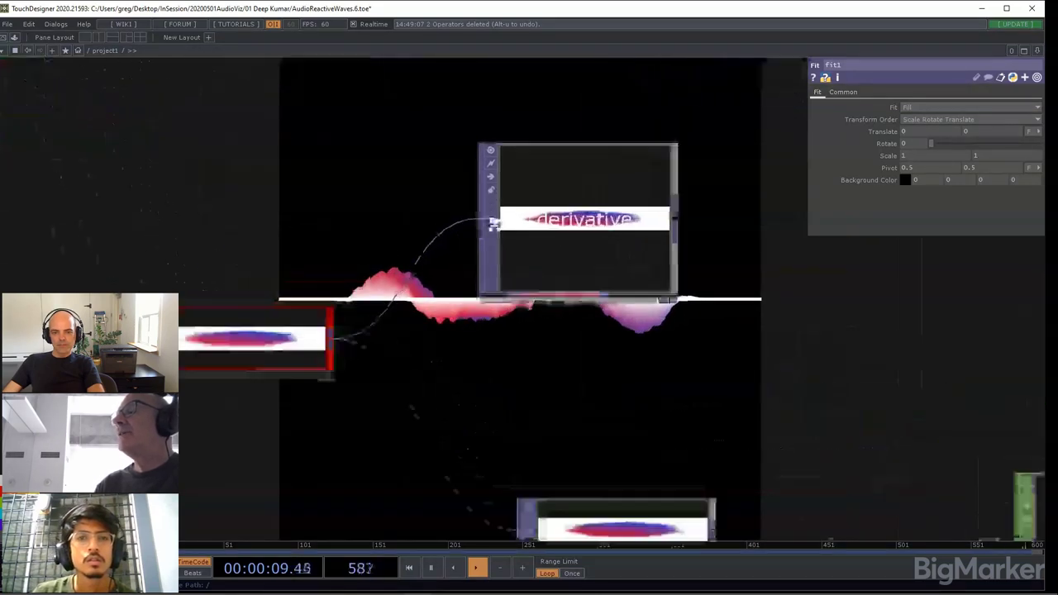
pyautogui.scroll(-2, 610, 234)
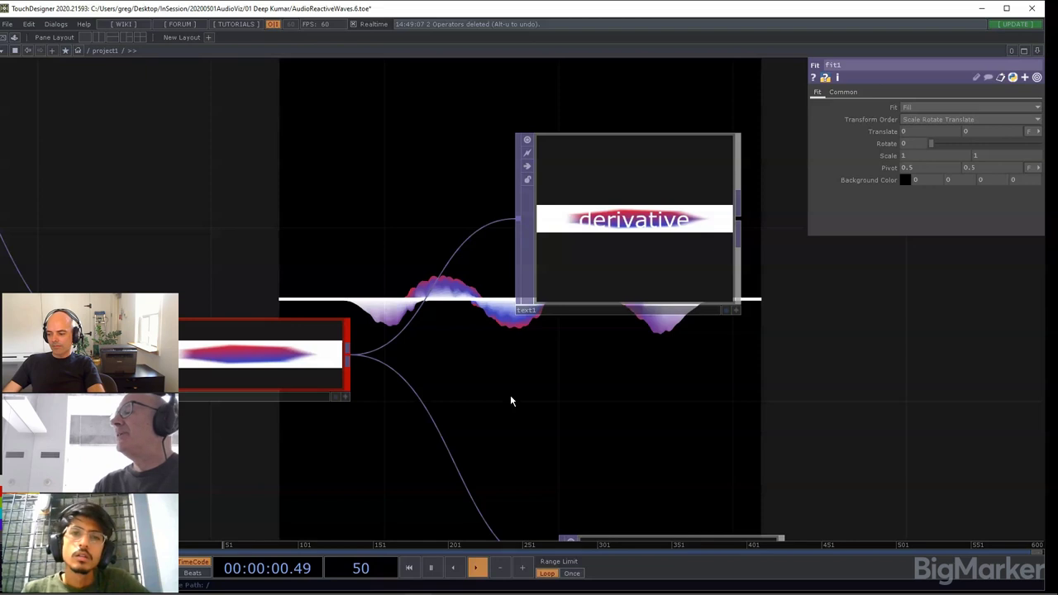
pyautogui.moveTo(745, 144); pyautogui.dragTo(742, 233)
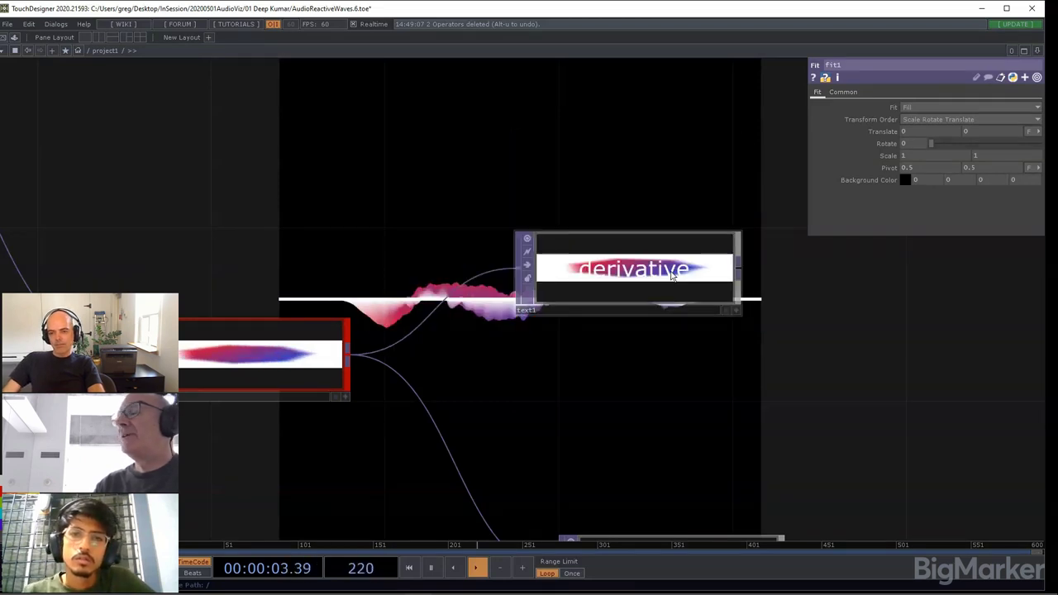
pyautogui.moveTo(672, 276); pyautogui.dragTo(586, 202)
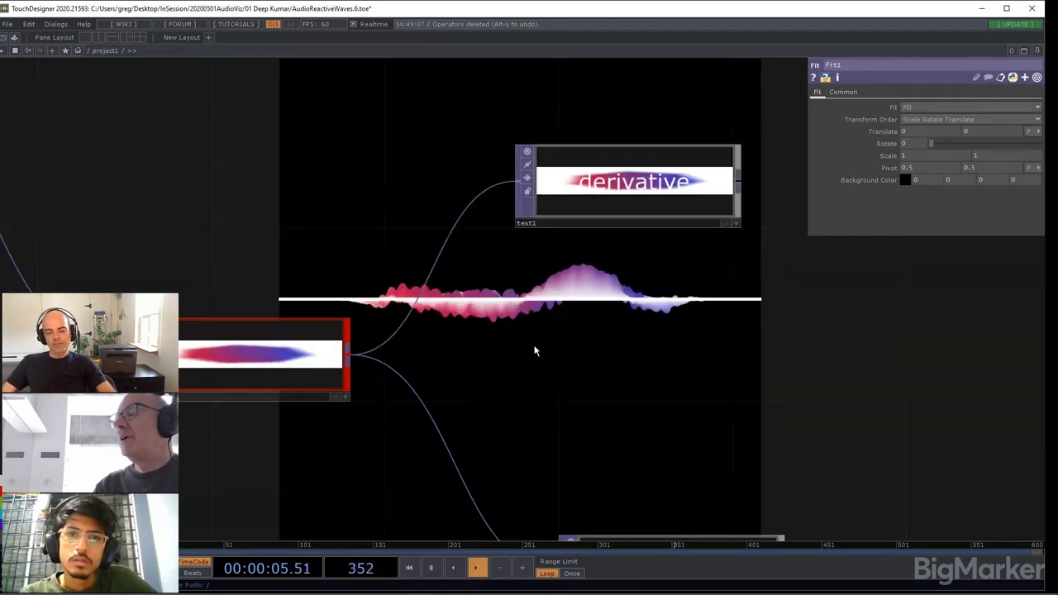
# Step: Add a Rectangle TOP fed from transform2's output and place it below text1
pyautogui.rightClick(346, 358)
pyautogui.write('re')
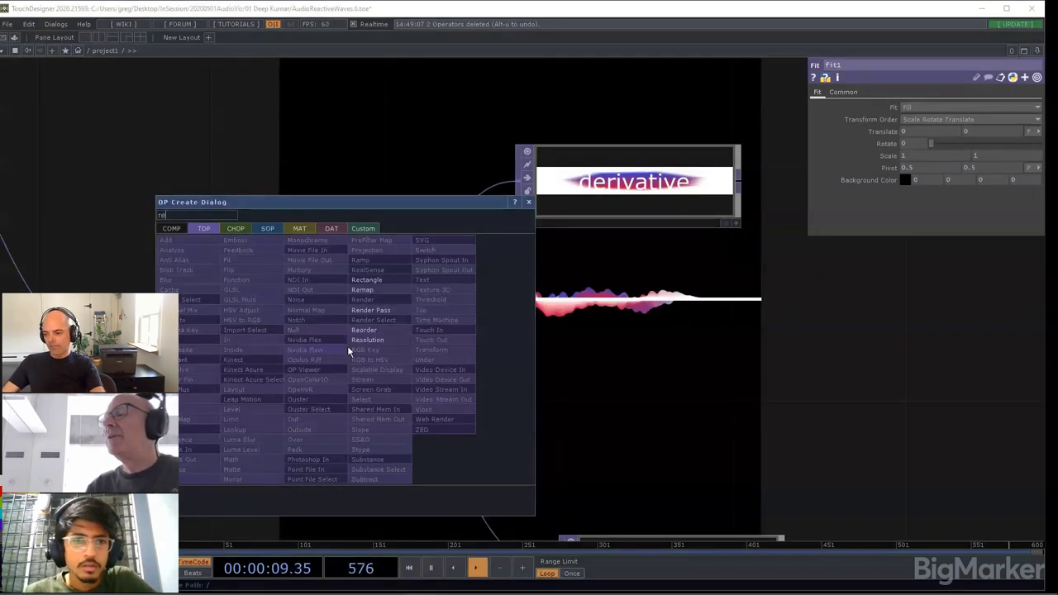
pyautogui.click(366, 279)
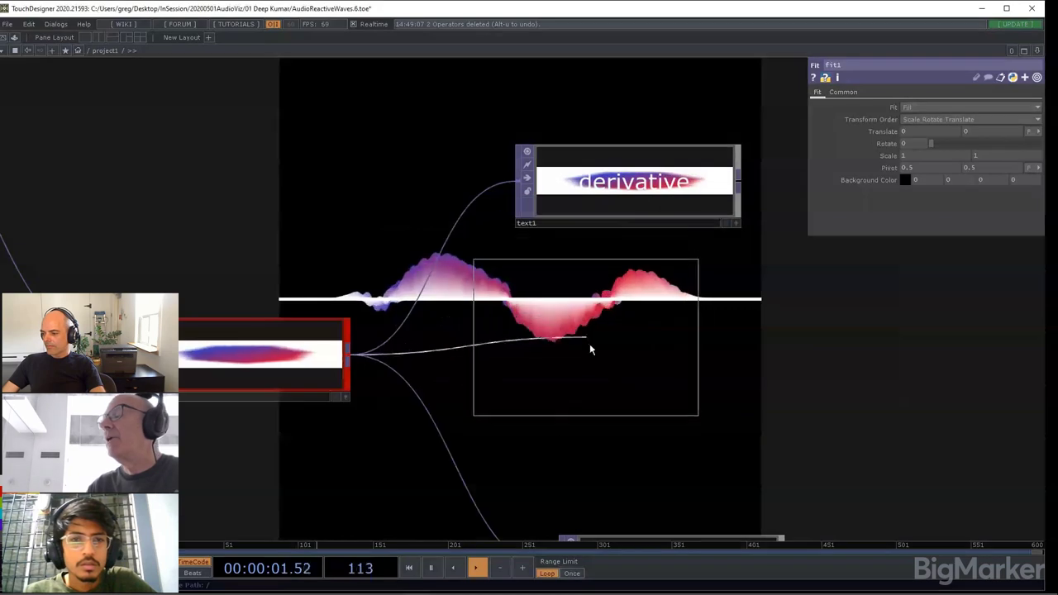
pyautogui.click(586, 415)
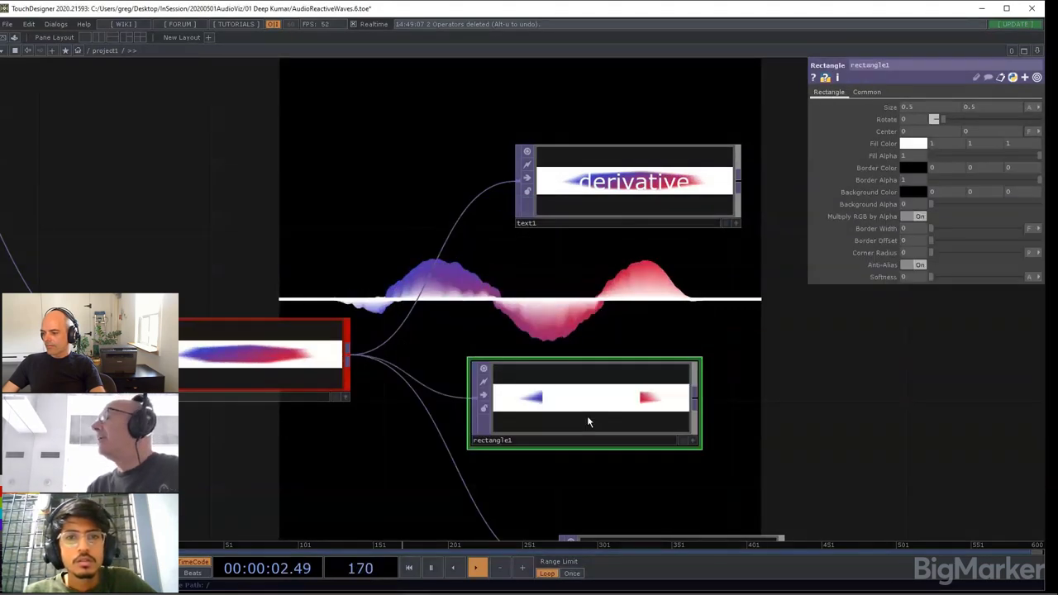
# Step: Set the red component of rectangle1's Fill Color to -0.7 and align the node directly under text1
pyautogui.middleClick(941, 145)
pyautogui.moveTo(942, 145)
pyautogui.mouseDown(button='middle')
pyautogui.moveTo(932, 145)
pyautogui.moveTo(939, 131)
pyautogui.mouseUp(button='middle')
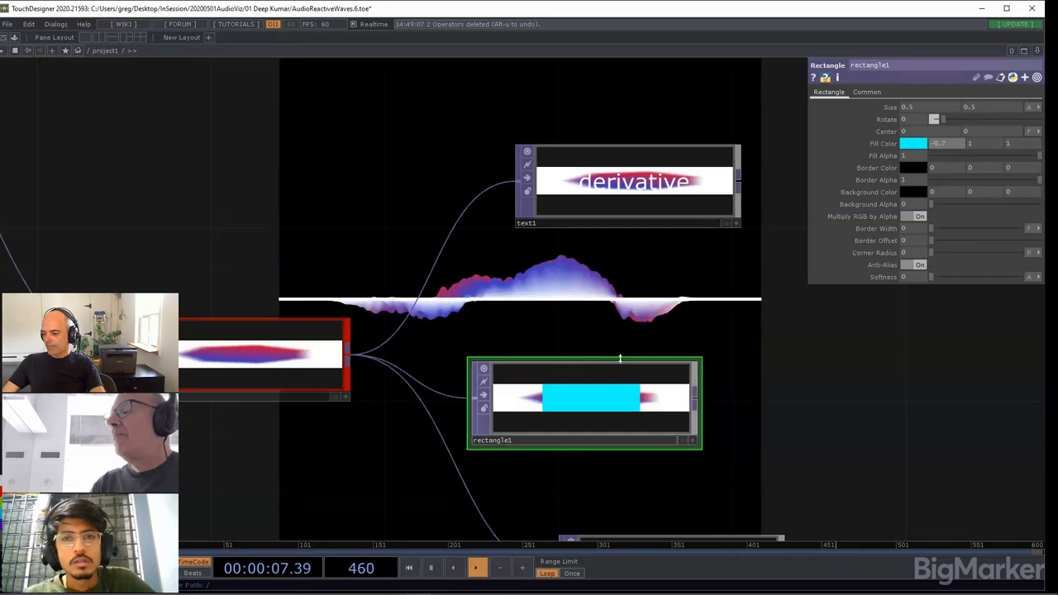
pyautogui.moveTo(560, 417); pyautogui.dragTo(604, 331)
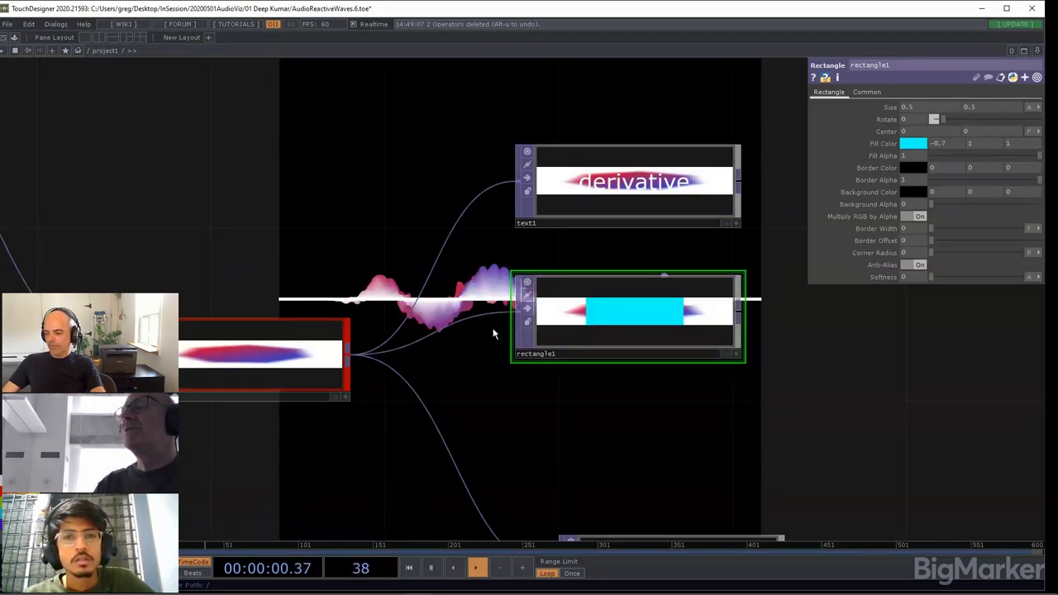
# Step: Open and close the TOP operator list, and delete the rectangle1 node
pyautogui.press('Tab')
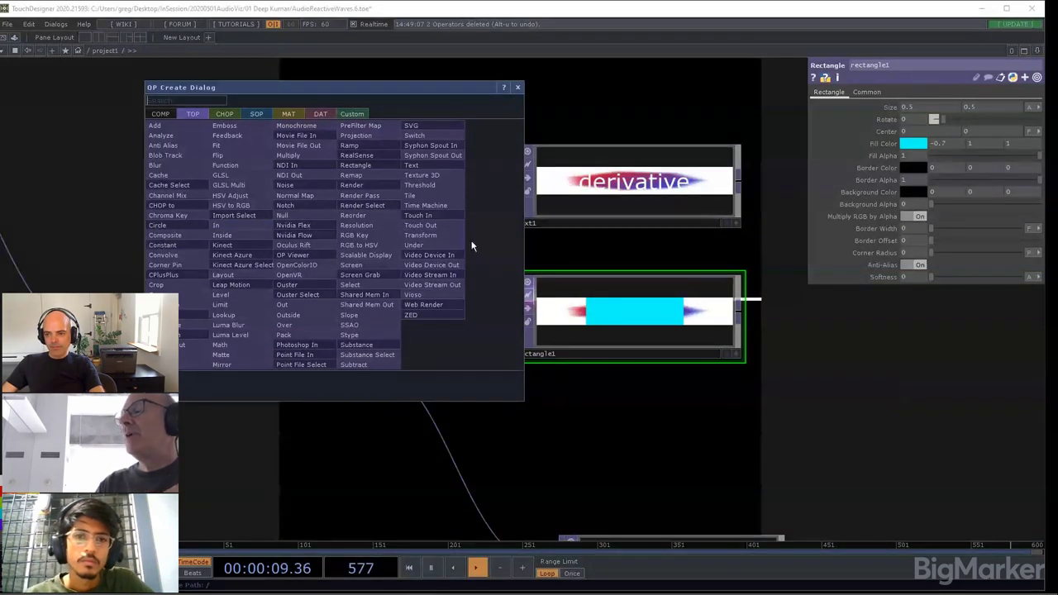
pyautogui.click(567, 284)
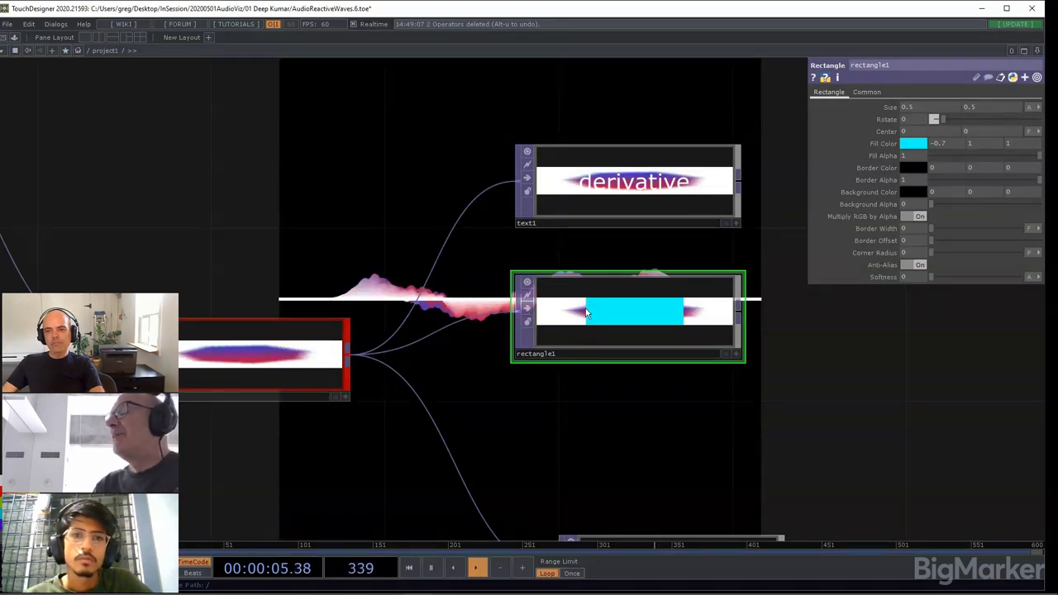
pyautogui.rightClick(587, 312)
pyautogui.click(603, 412)
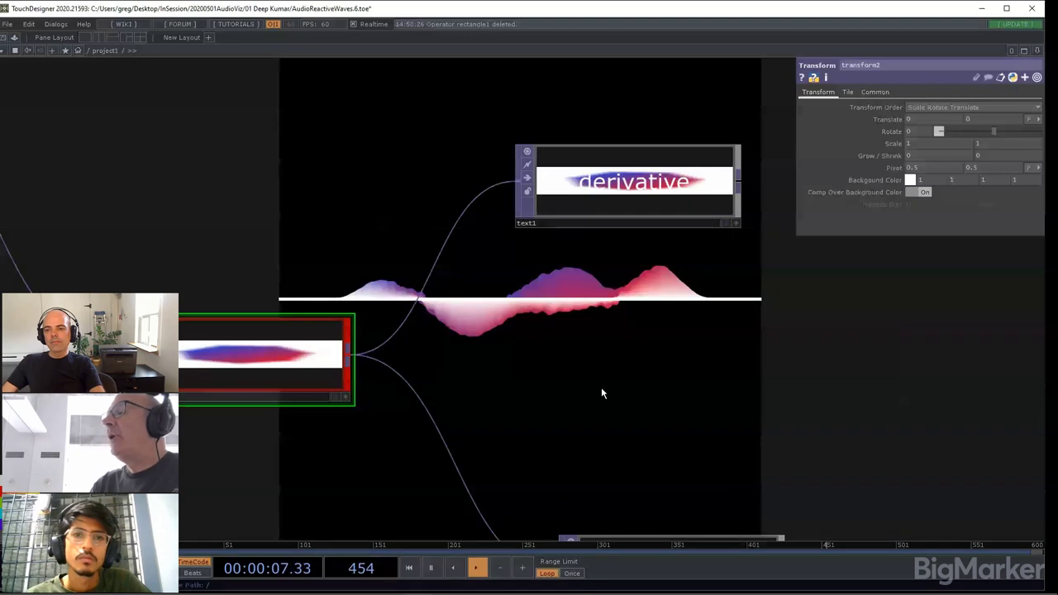
pyautogui.moveTo(568, 192); pyautogui.dragTo(524, 279)
pyautogui.moveTo(563, 182); pyautogui.dragTo(461, 176, button='middle')
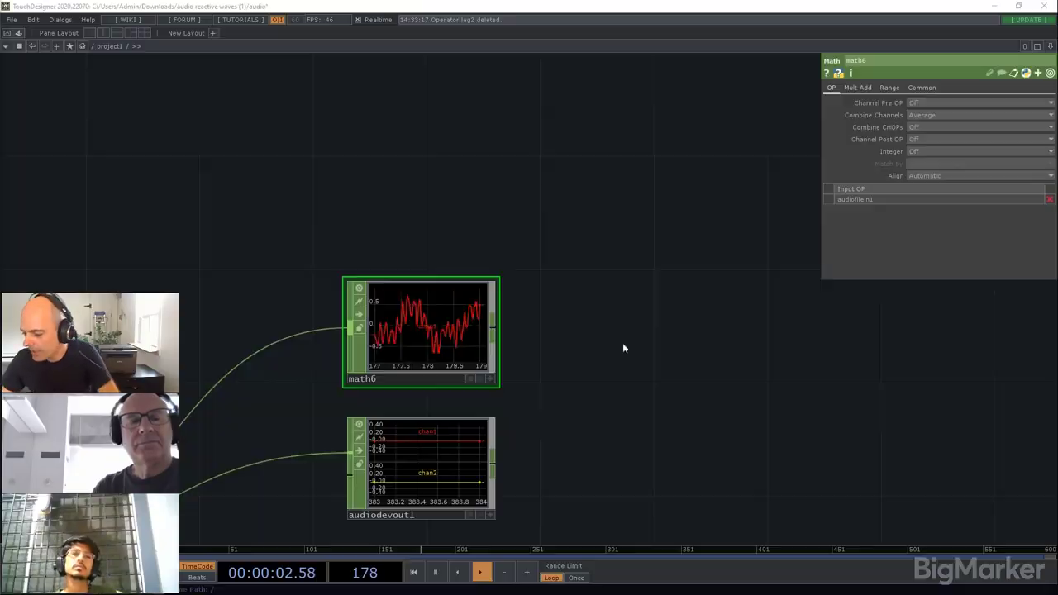
# Step: Turn on the Active parameter of the audiodevout1 Audio Device Out CHOP
pyautogui.moveTo(623, 348); pyautogui.dragTo(643, 236)
pyautogui.scroll(-2, 636, 264)
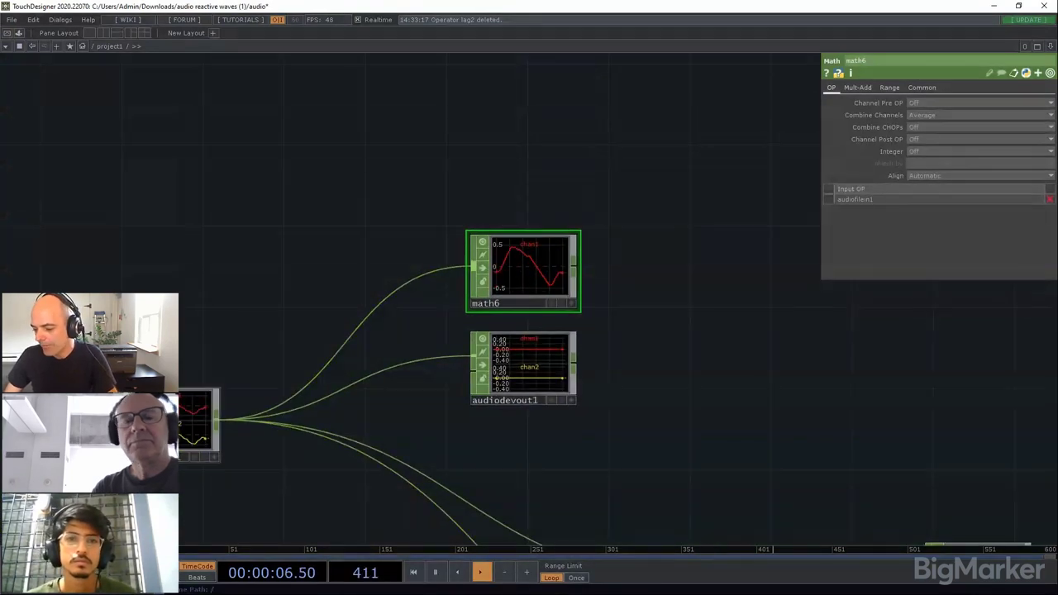
pyautogui.moveTo(647, 257); pyautogui.dragTo(633, 281)
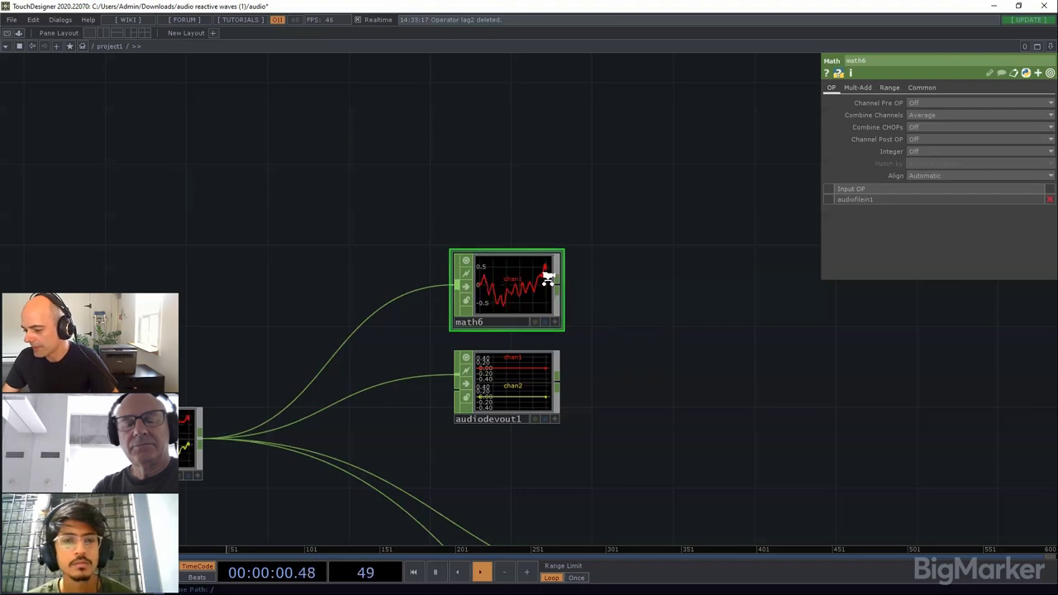
pyautogui.scroll(2, 547, 278)
pyautogui.moveTo(600, 290); pyautogui.dragTo(541, 290)
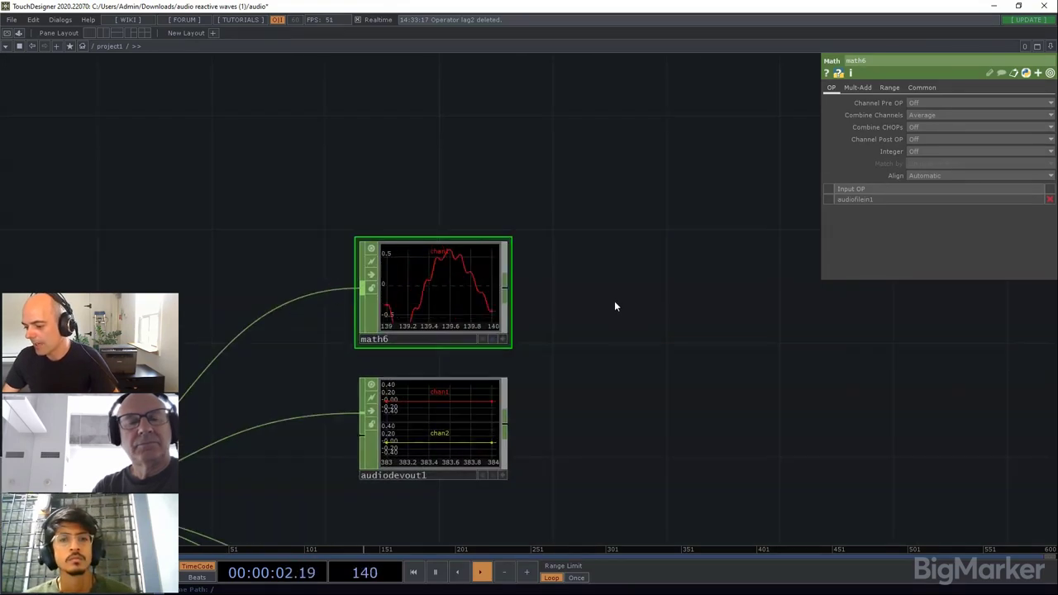
pyautogui.click(445, 430)
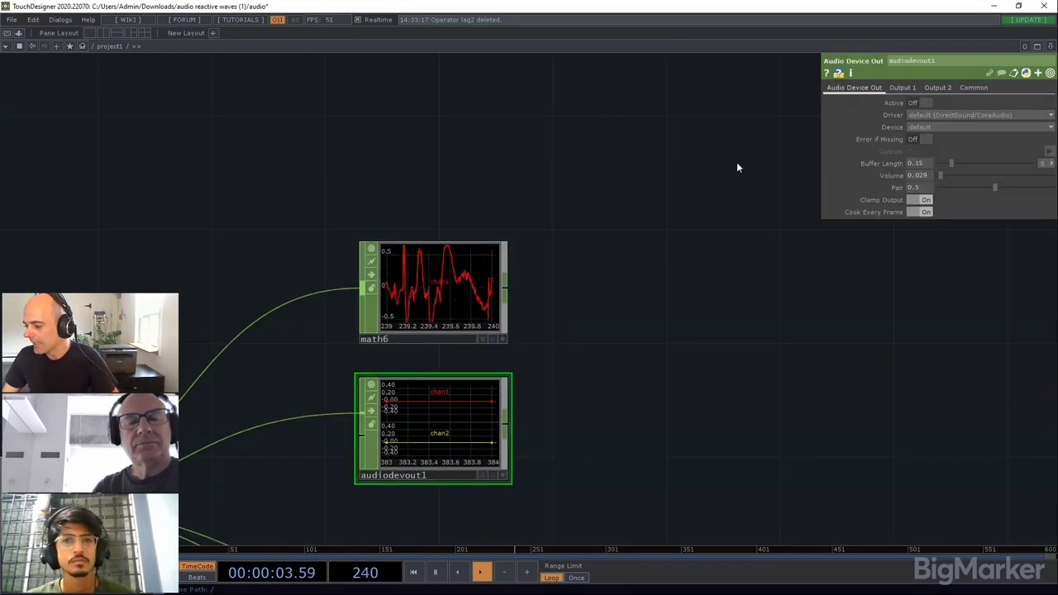
pyautogui.click(919, 103)
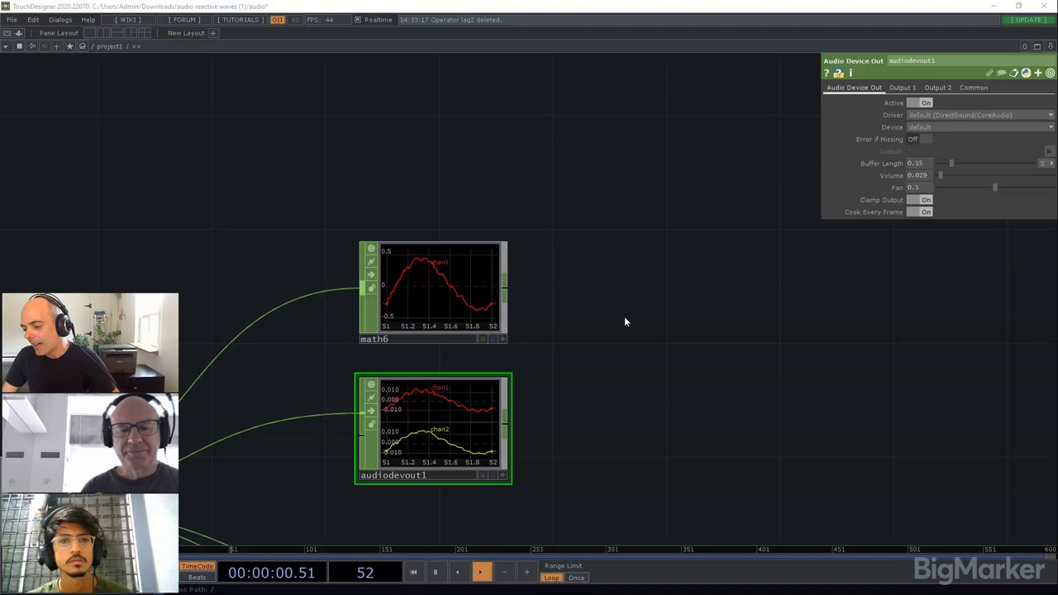
# Step: Add a Null CHOP fed from math6's output and align it level with math6
pyautogui.moveTo(625, 317); pyautogui.dragTo(622, 341)
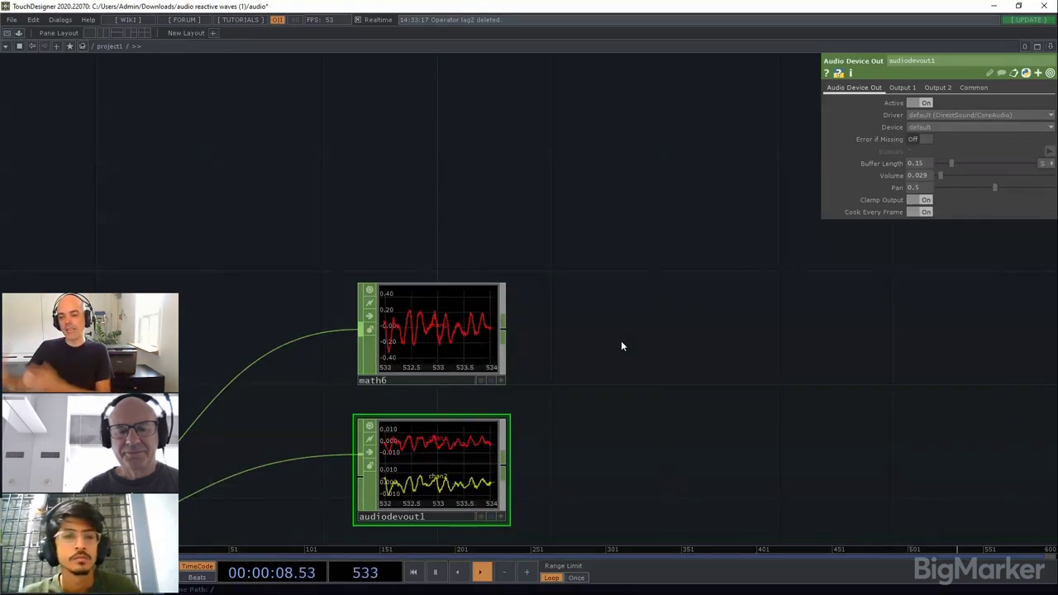
pyautogui.scroll(2, 620, 341)
pyautogui.moveTo(624, 325); pyautogui.dragTo(640, 376)
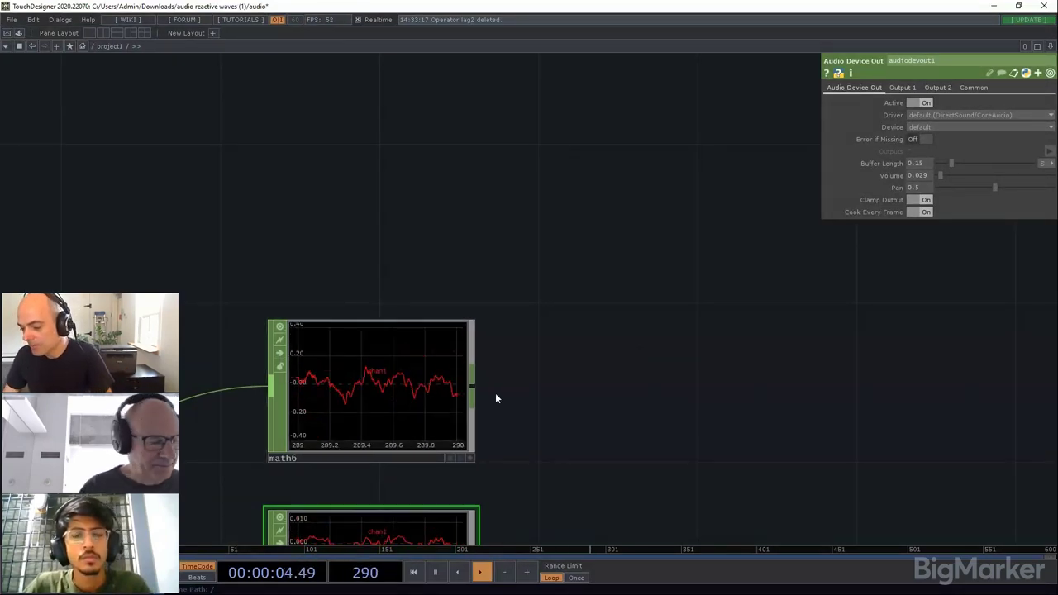
pyautogui.rightClick(474, 390)
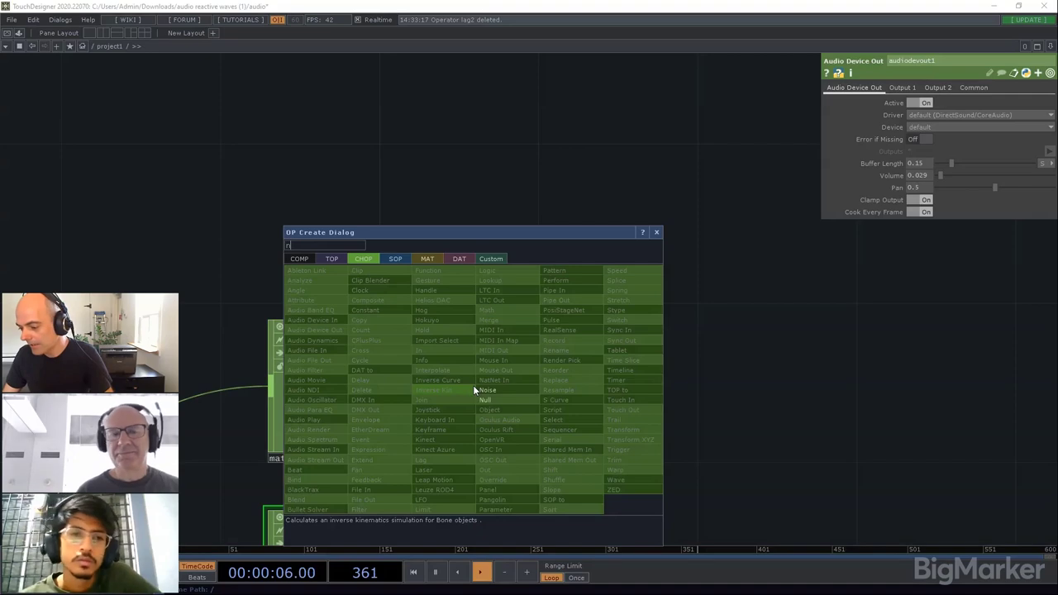
pyautogui.write('n')
pyautogui.click(499, 401)
pyautogui.click(668, 395)
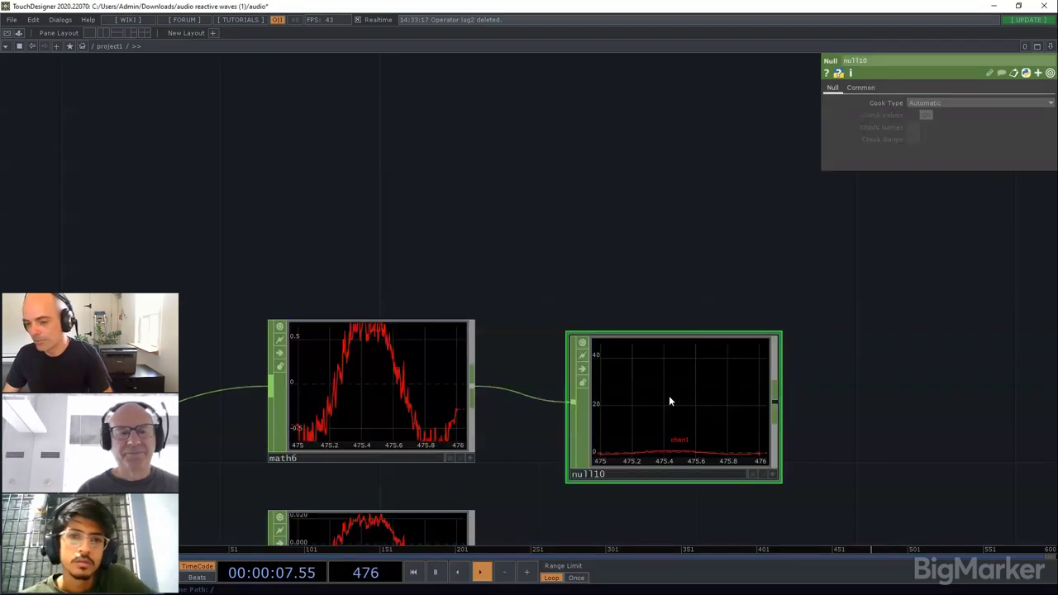
pyautogui.moveTo(668, 395); pyautogui.dragTo(563, 419, button='middle')
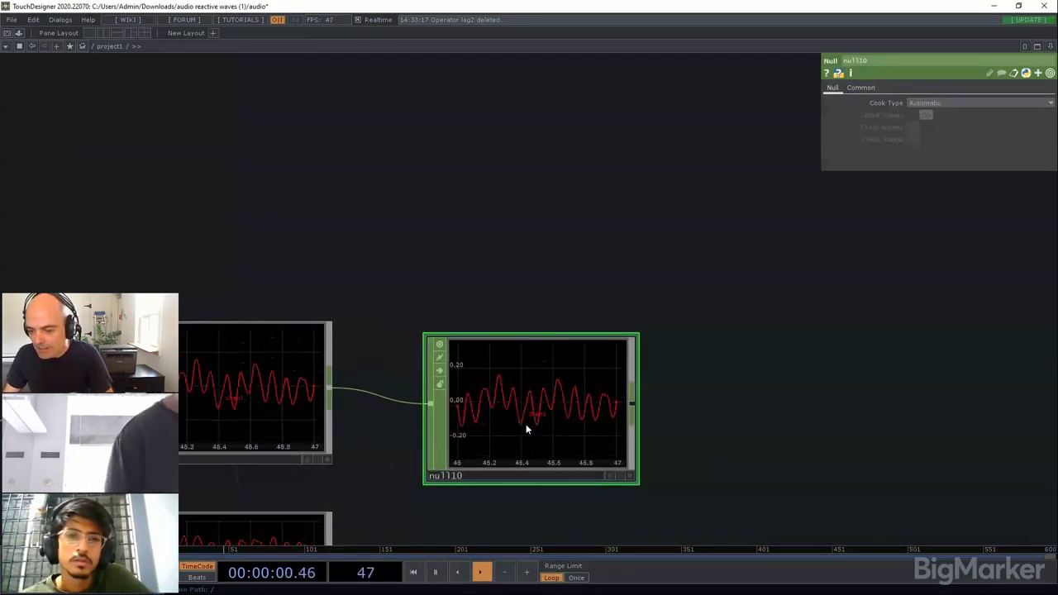
pyautogui.moveTo(526, 424); pyautogui.dragTo(493, 408)
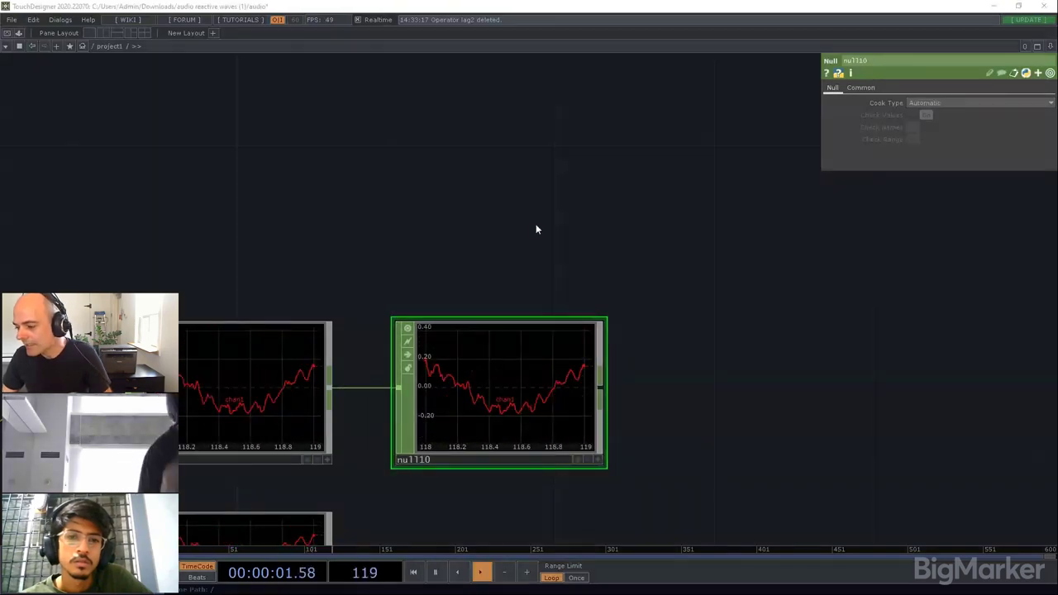
# Step: Add a CHOP to TOP above null10 with null10 as its source, and inspect the operator info of both nodes
pyautogui.press('Tab')
pyautogui.click(394, 98)
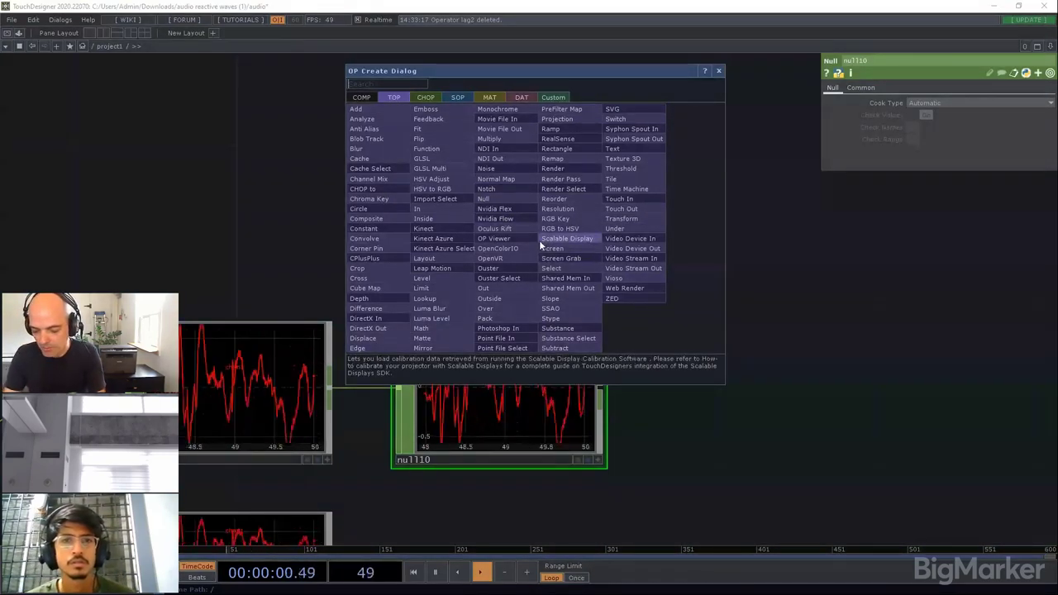
pyautogui.write('chop')
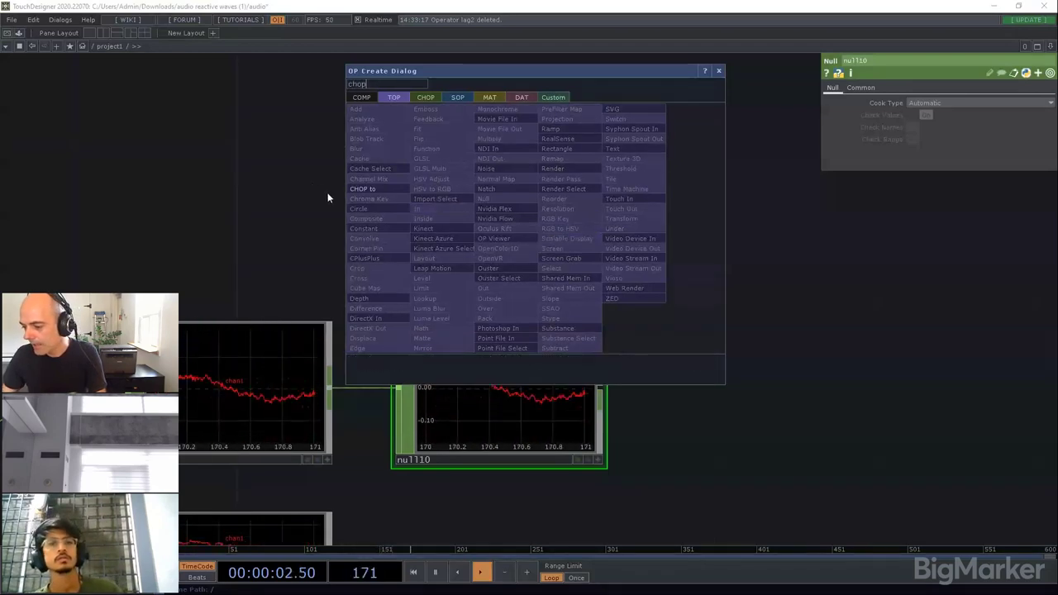
pyautogui.click(372, 188)
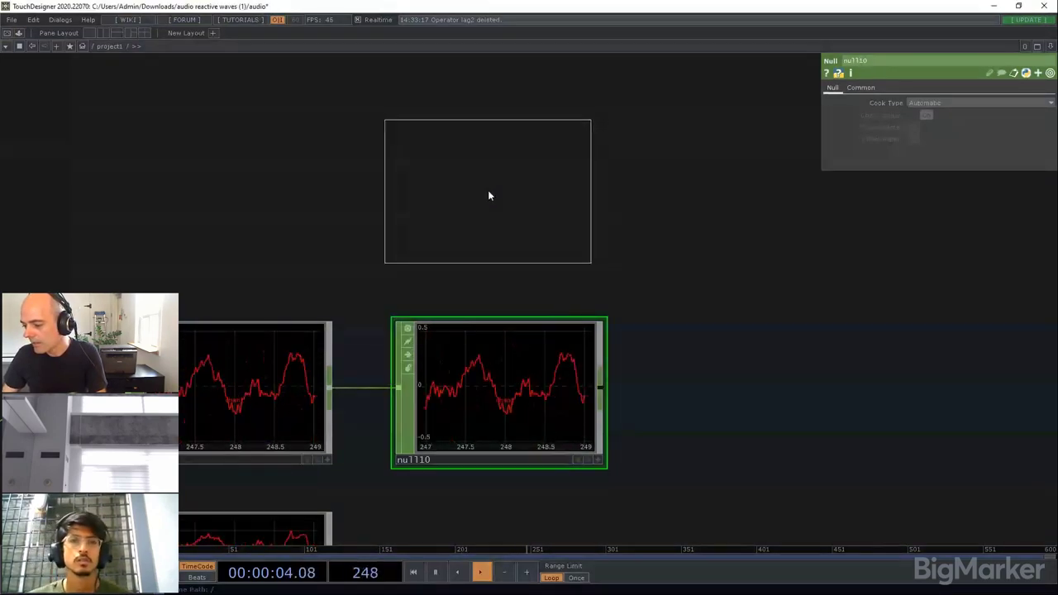
pyautogui.click(487, 190)
pyautogui.moveTo(479, 181); pyautogui.dragTo(494, 181)
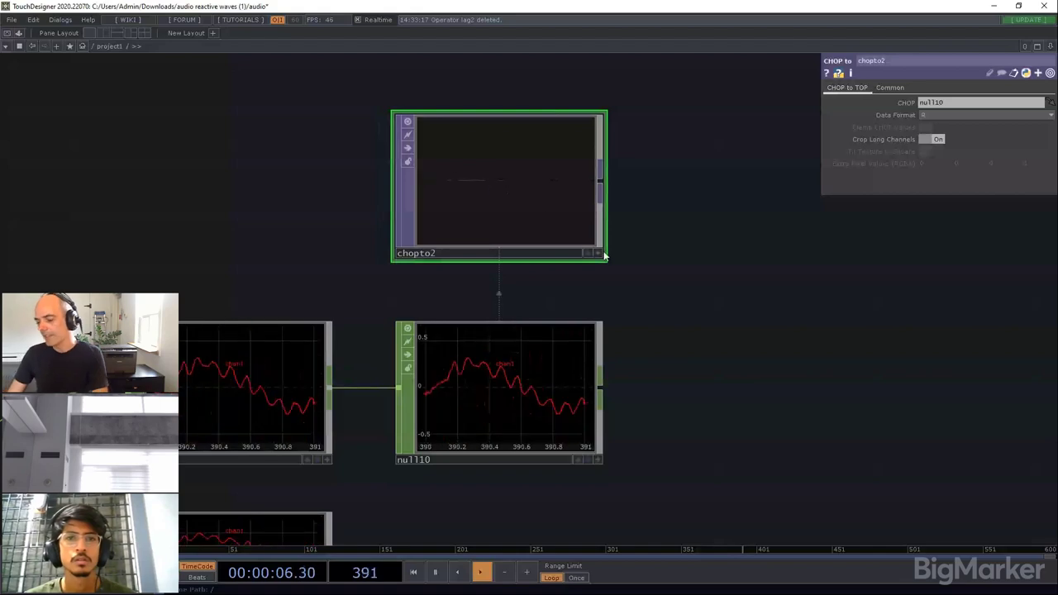
pyautogui.middleClick(511, 379)
pyautogui.scroll(-2, 527, 184)
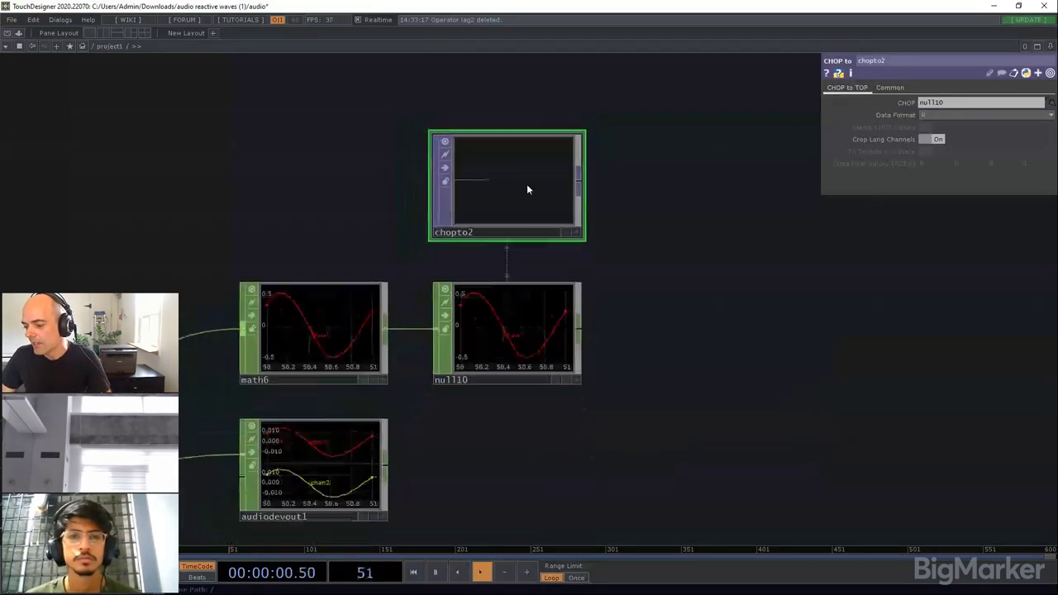
pyautogui.middleClick(526, 183)
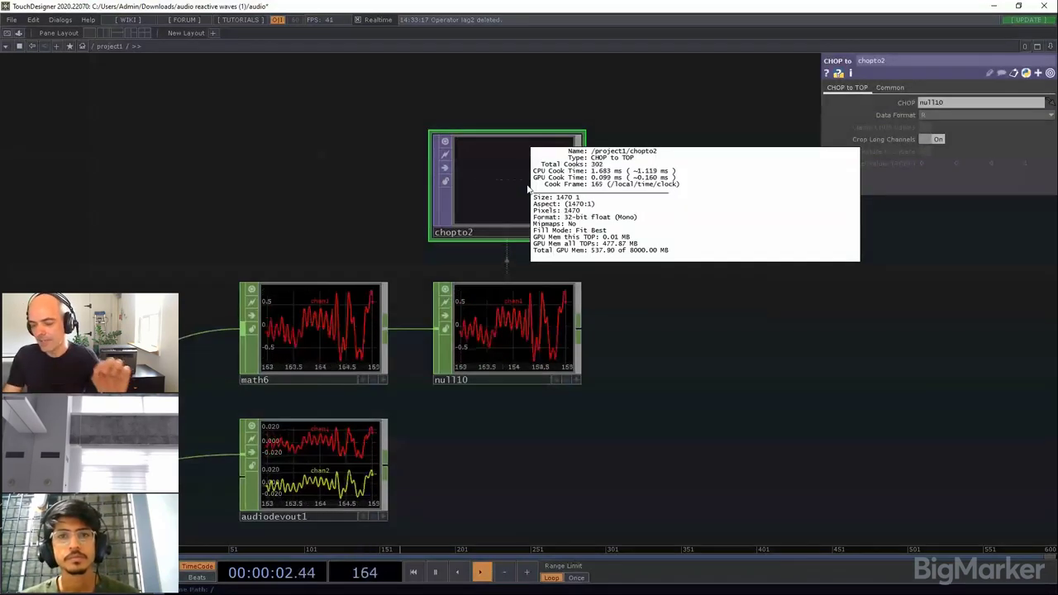
pyautogui.middleClick(526, 330)
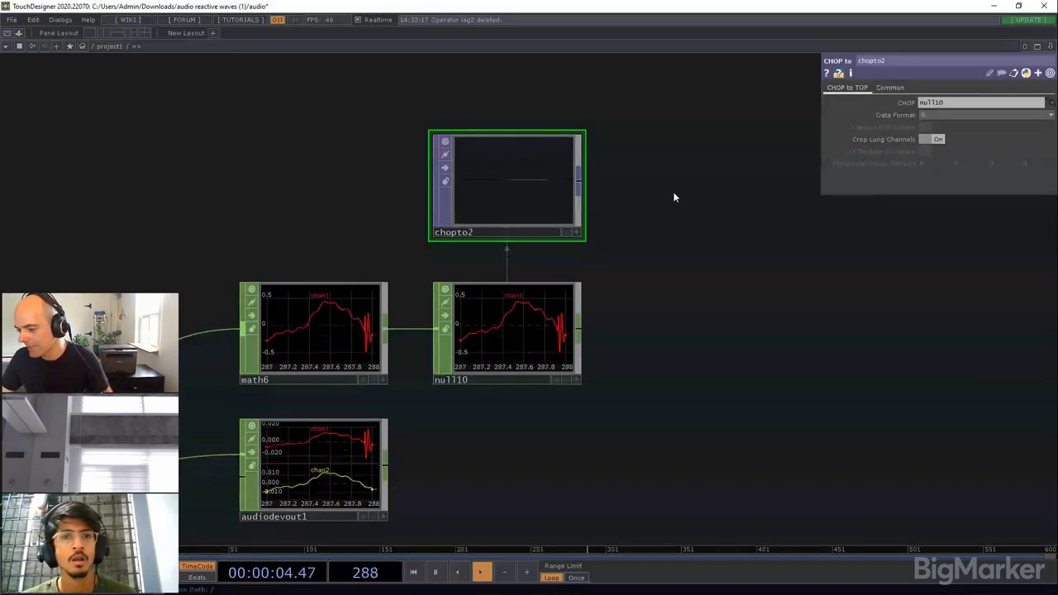
# Step: Set chopto2's Output Resolution to Custom Resolution at 1280 x 720 with Output Aspect on Use Input, and check its info
pyautogui.moveTo(671, 217); pyautogui.dragTo(659, 273)
pyautogui.scroll(3, 555, 212)
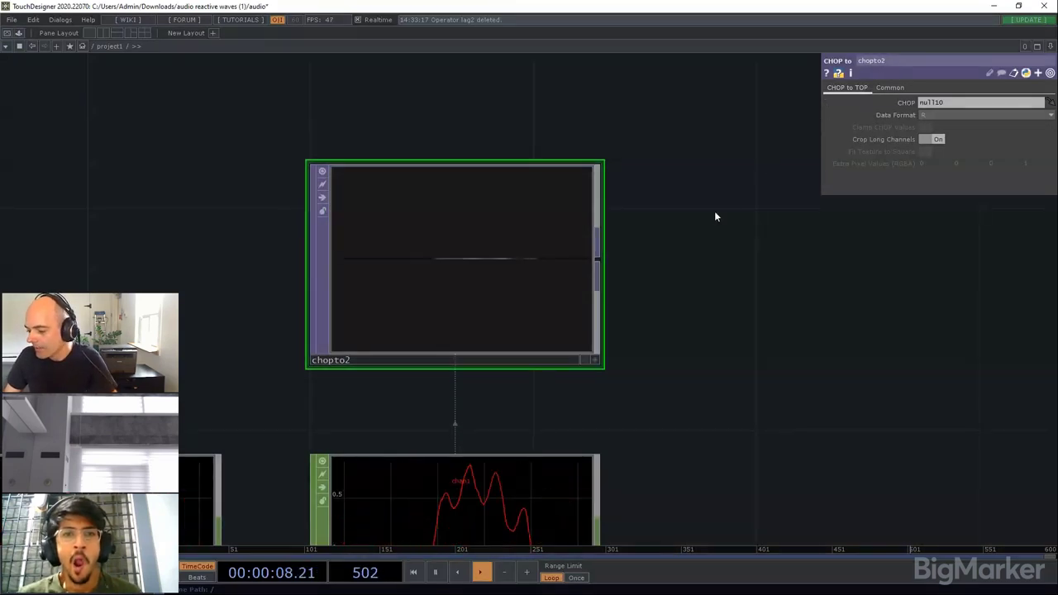
pyautogui.moveTo(684, 308); pyautogui.dragTo(510, 336)
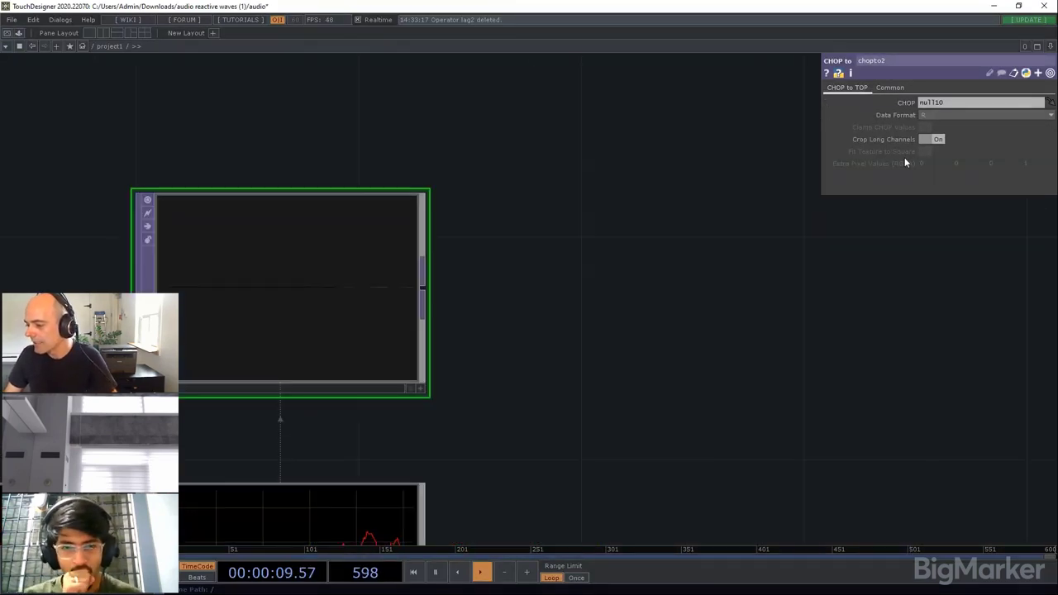
pyautogui.click(888, 87)
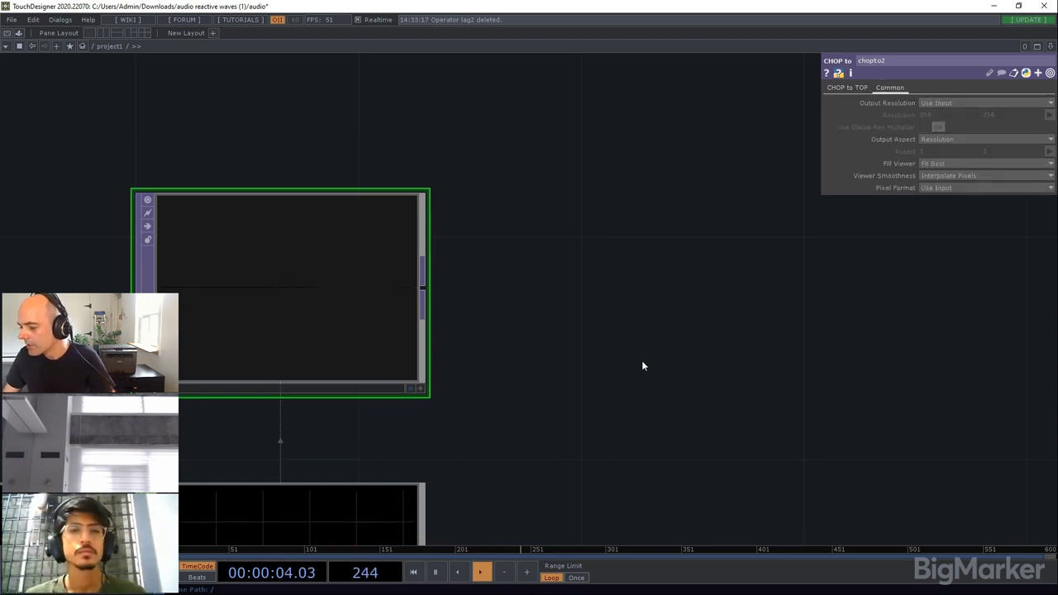
pyautogui.click(936, 103)
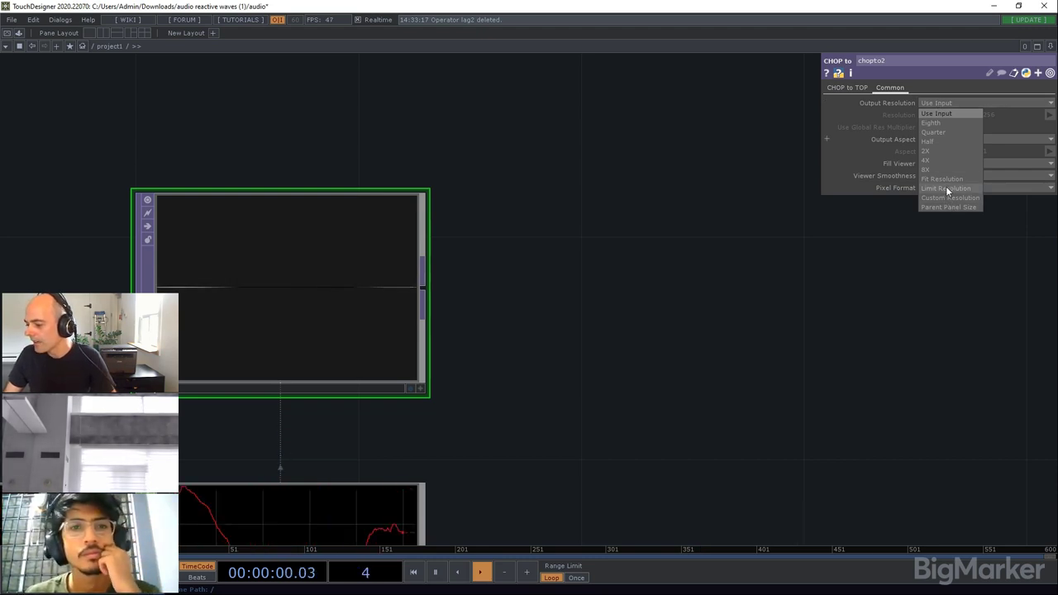
pyautogui.click(946, 189)
pyautogui.click(947, 103)
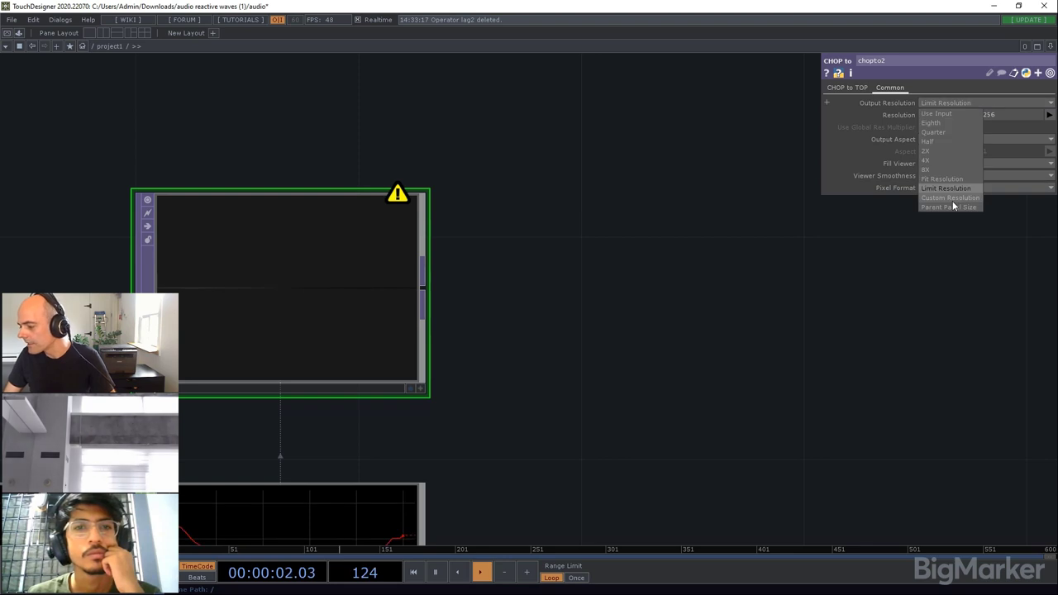
pyautogui.click(950, 198)
pyautogui.click(1048, 114)
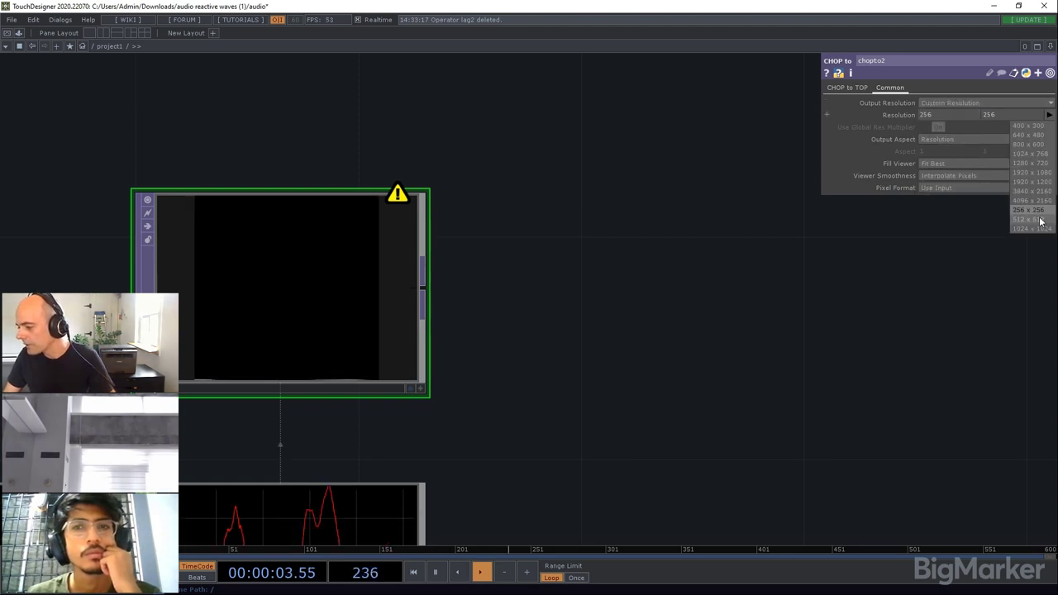
pyautogui.click(1030, 162)
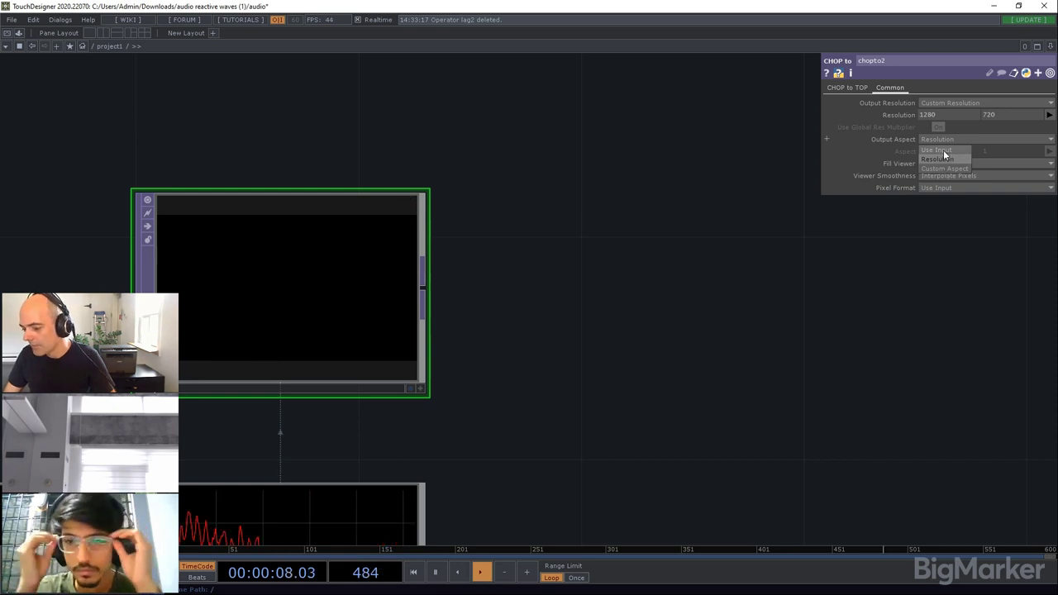
pyautogui.click(939, 151)
pyautogui.middleClick(463, 229)
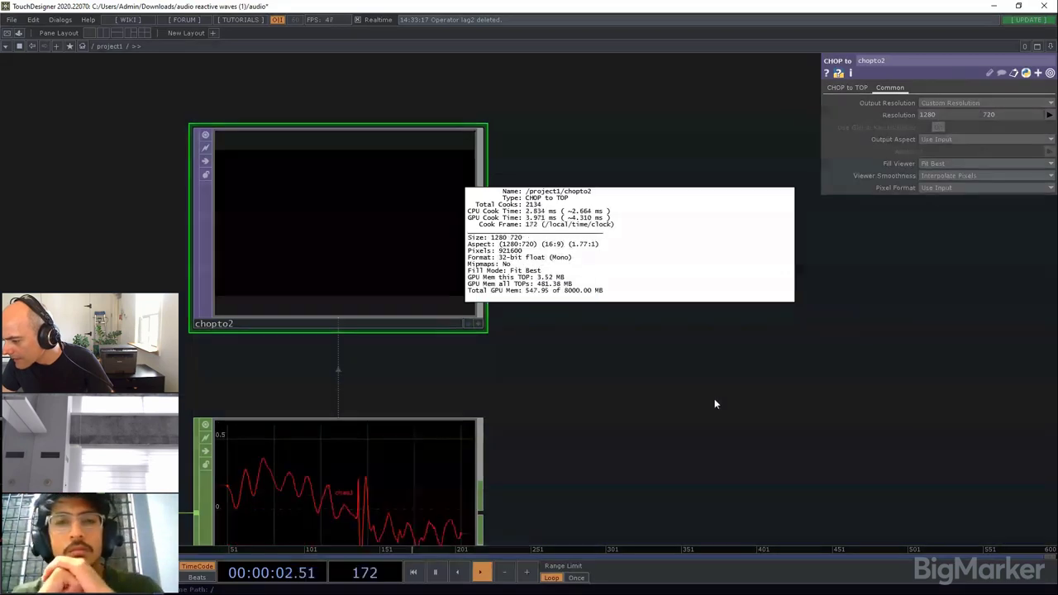
# Step: Try the RGB Data Format on chopto2, and delete the node
pyautogui.scroll(-3, 714, 404)
pyautogui.moveTo(714, 405); pyautogui.dragTo(769, 283)
pyautogui.click(847, 87)
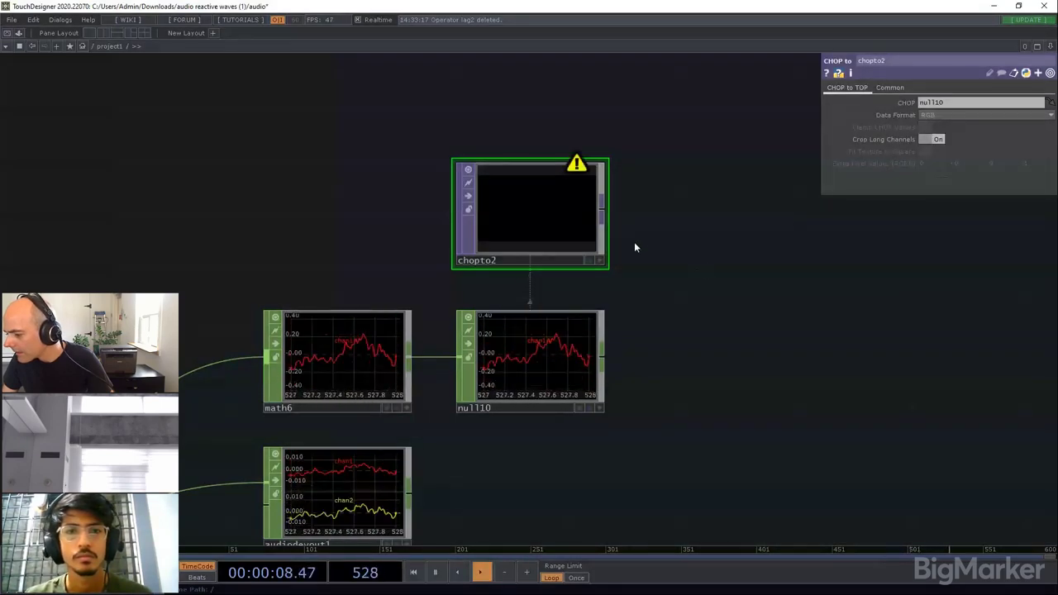
pyautogui.middleClick(534, 207)
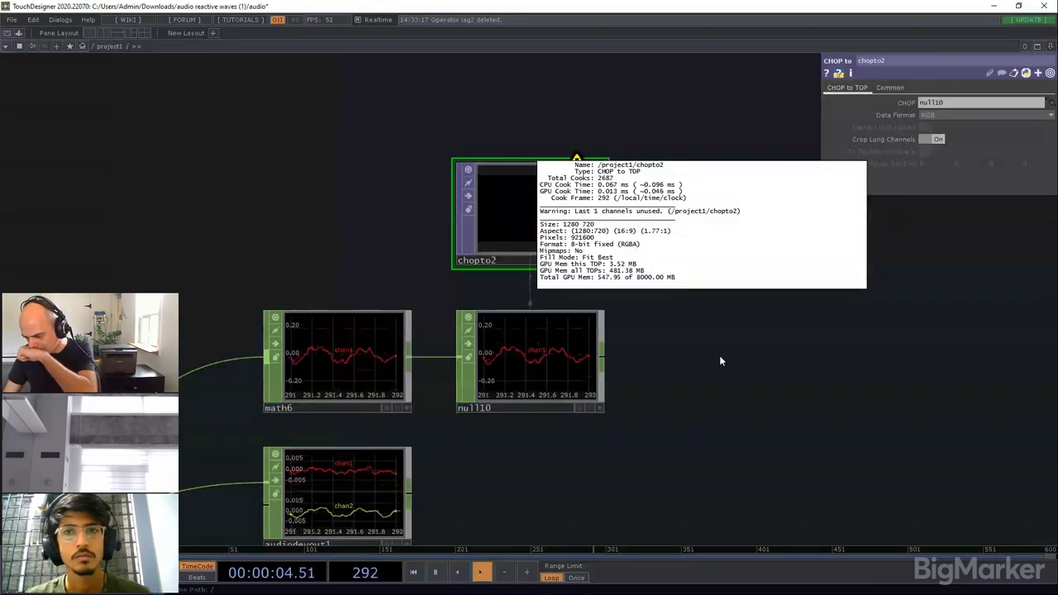
pyautogui.rightClick(536, 189)
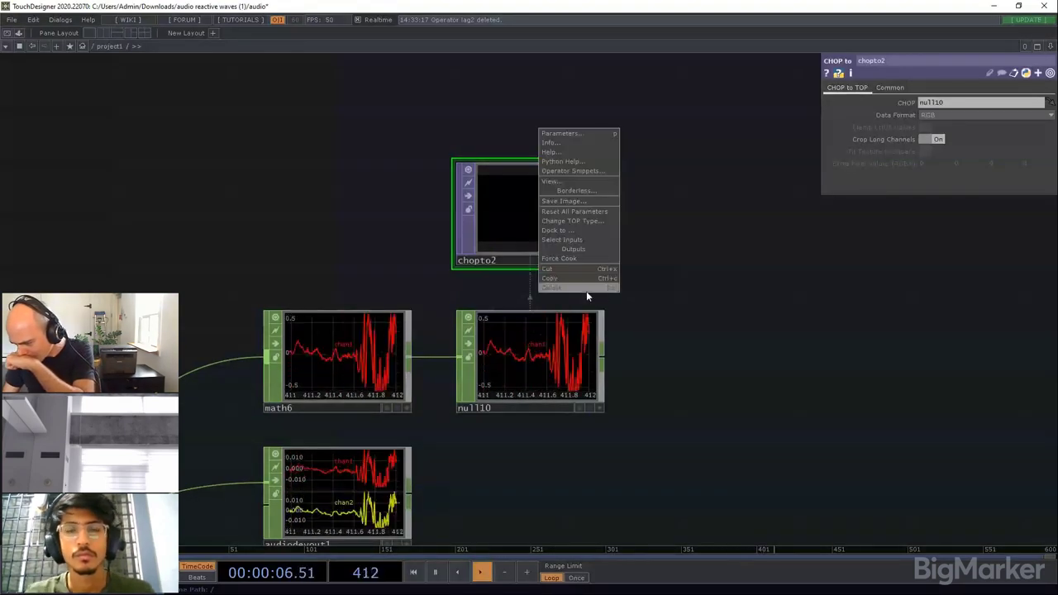
pyautogui.click(586, 291)
# Step: Create a fresh CHOP to TOP above null10 and assign null10 as its CHOP source
pyautogui.press('Tab')
pyautogui.write('chop')
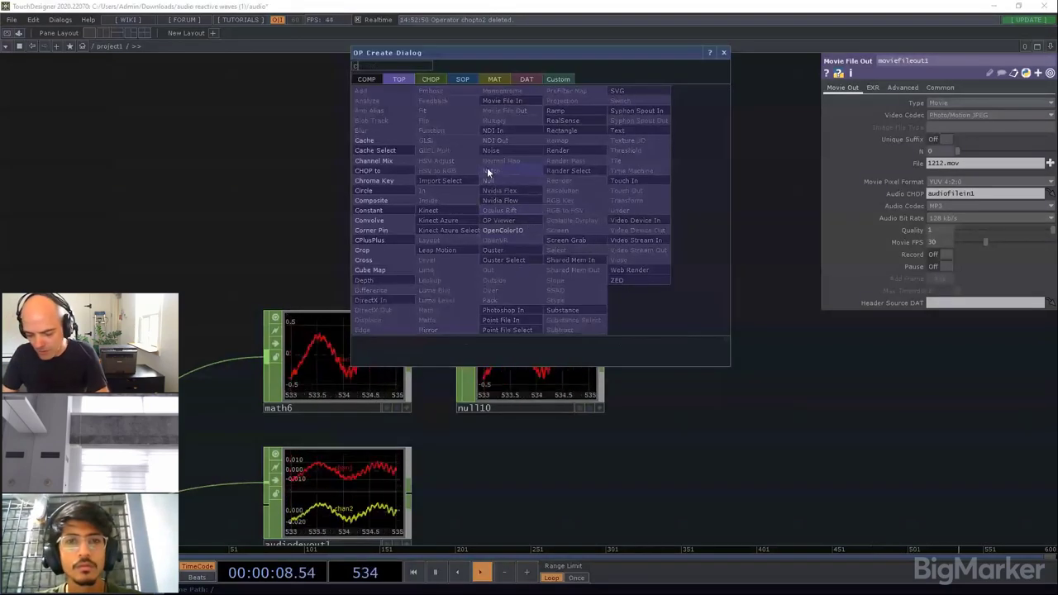
pyautogui.click(388, 169)
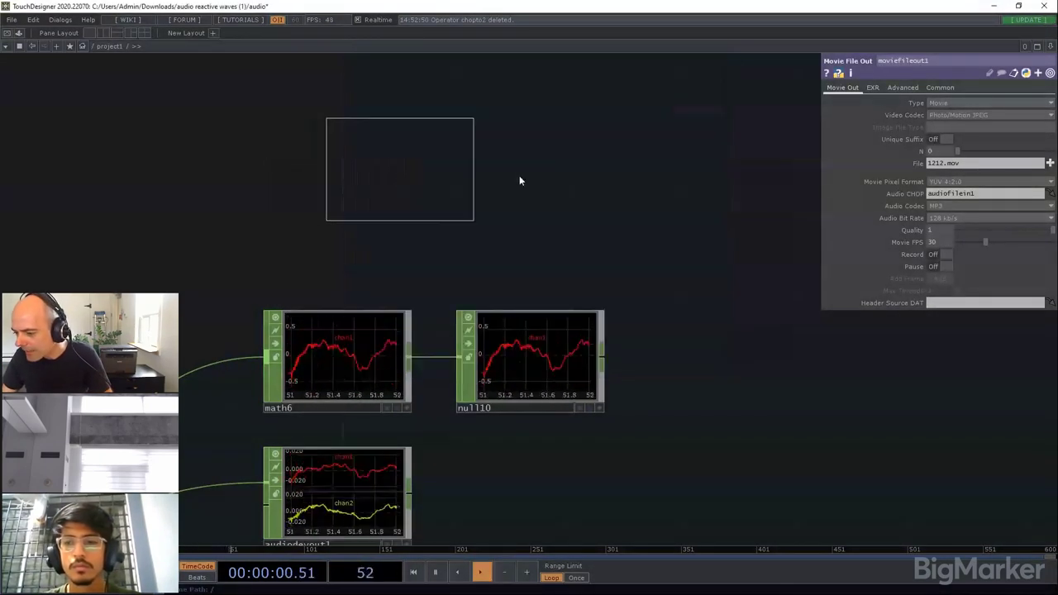
pyautogui.click(540, 205)
pyautogui.moveTo(533, 378); pyautogui.dragTo(516, 222)
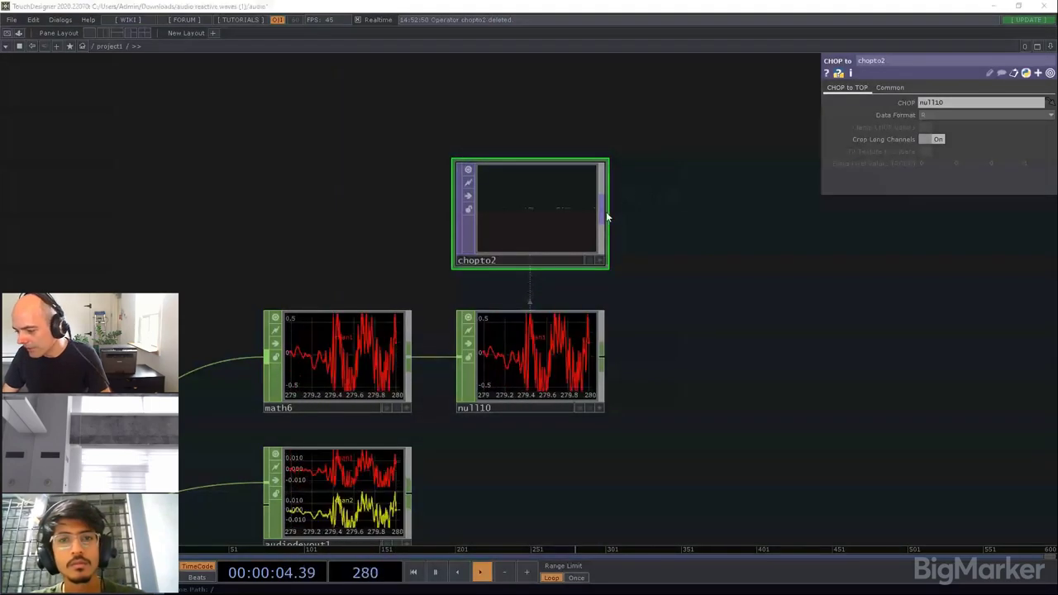
pyautogui.press('Tab')
pyautogui.write('re')
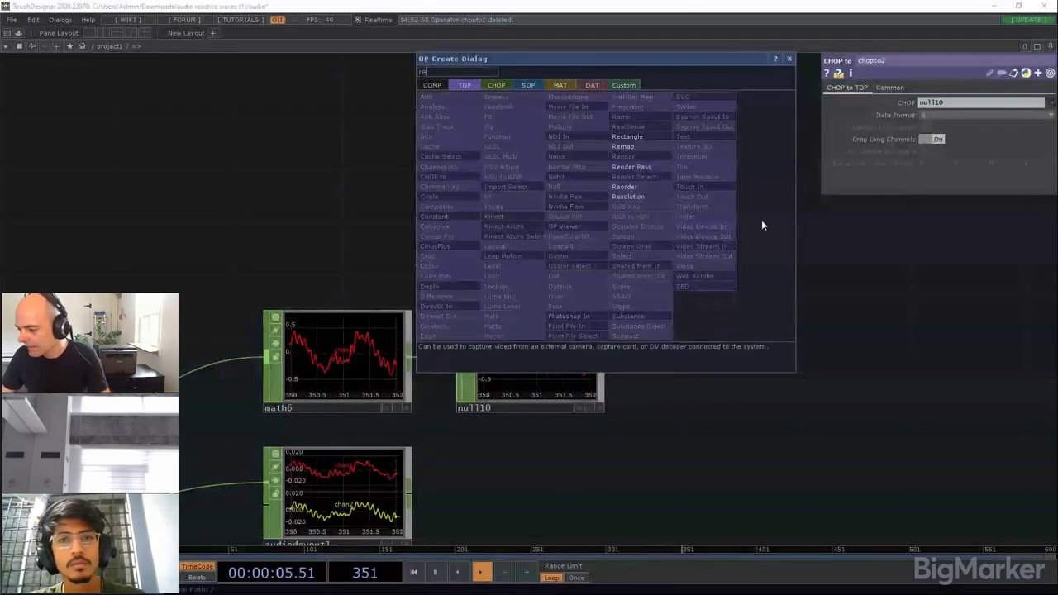
pyautogui.click(651, 191)
pyautogui.click(715, 224)
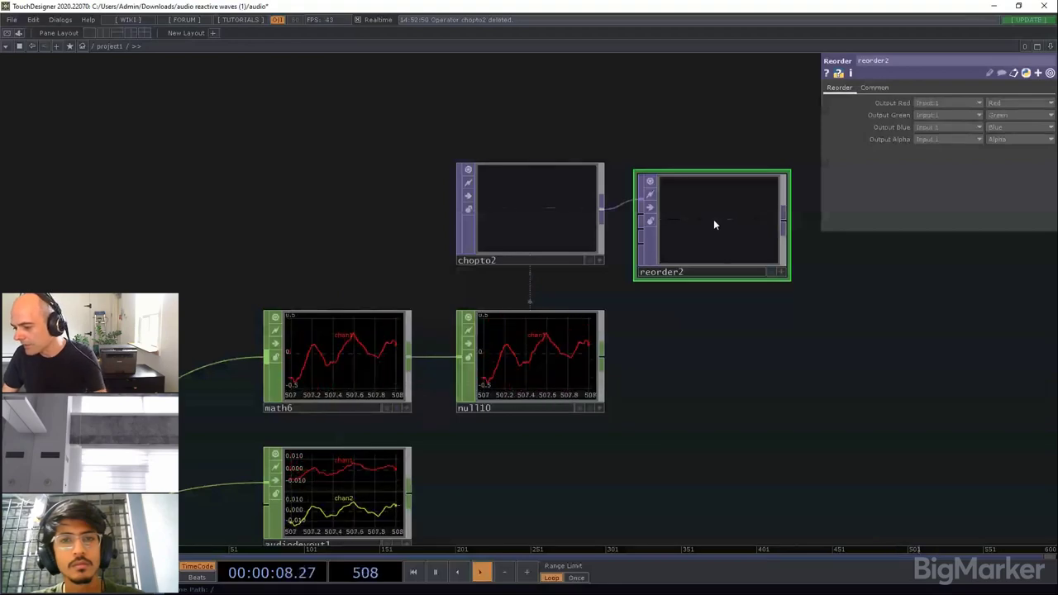
pyautogui.press('Delete')
# Step: Add a Resolution TOP fed from chopto2's output and place it level with chopto2
pyautogui.rightClick(600, 209)
pyautogui.write('re')
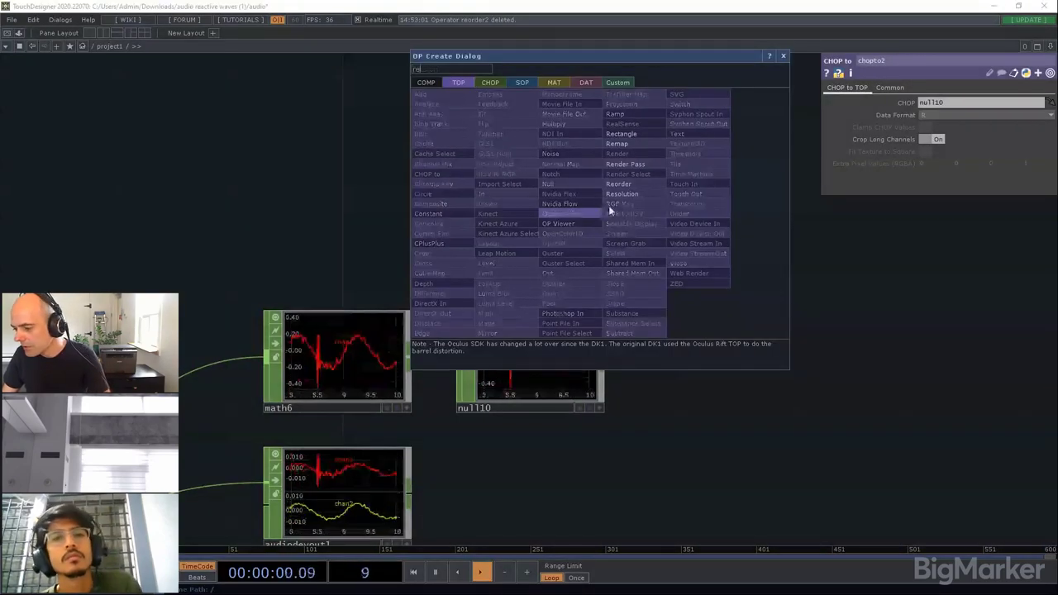
pyautogui.click(633, 194)
pyautogui.click(709, 215)
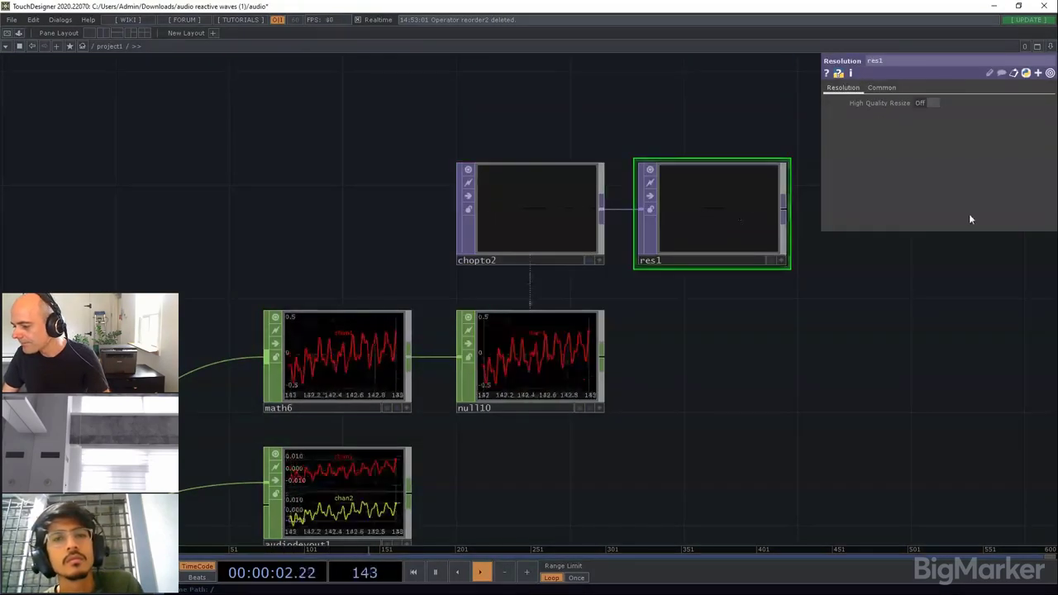
# Step: Set res1's Output Resolution to Custom Resolution at 1280 x 720 and its Output Aspect to Resolution, and inspect its image
pyautogui.click(883, 86)
pyautogui.click(991, 102)
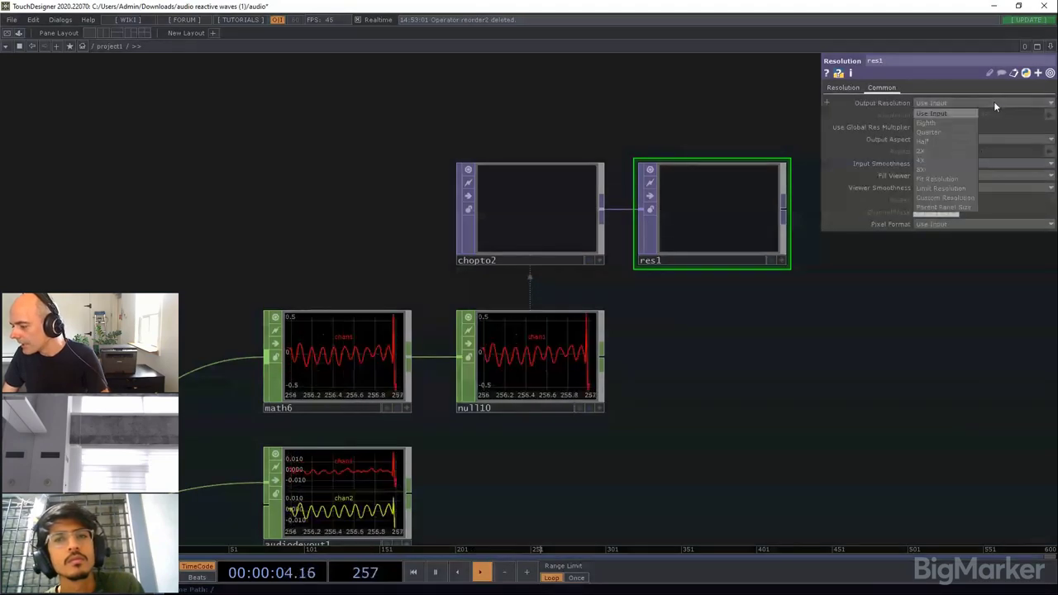
pyautogui.click(956, 199)
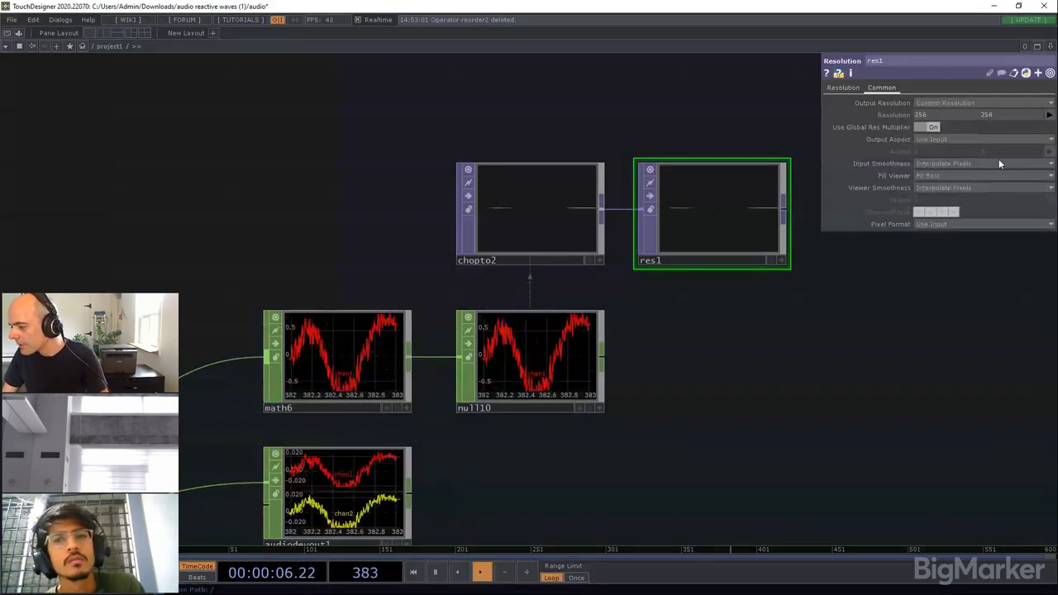
pyautogui.click(1049, 115)
pyautogui.click(1031, 154)
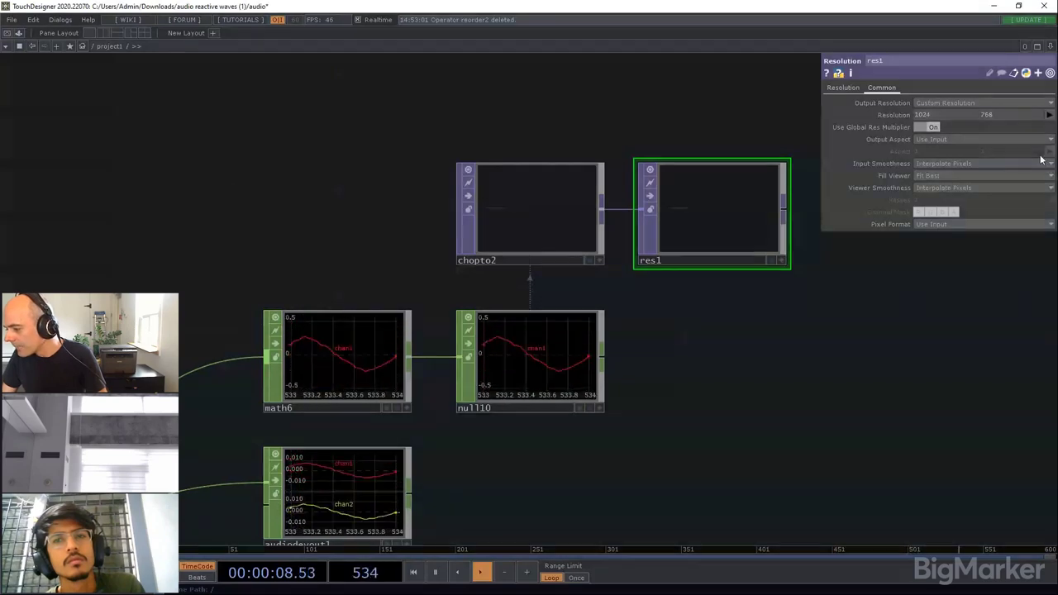
pyautogui.click(1050, 116)
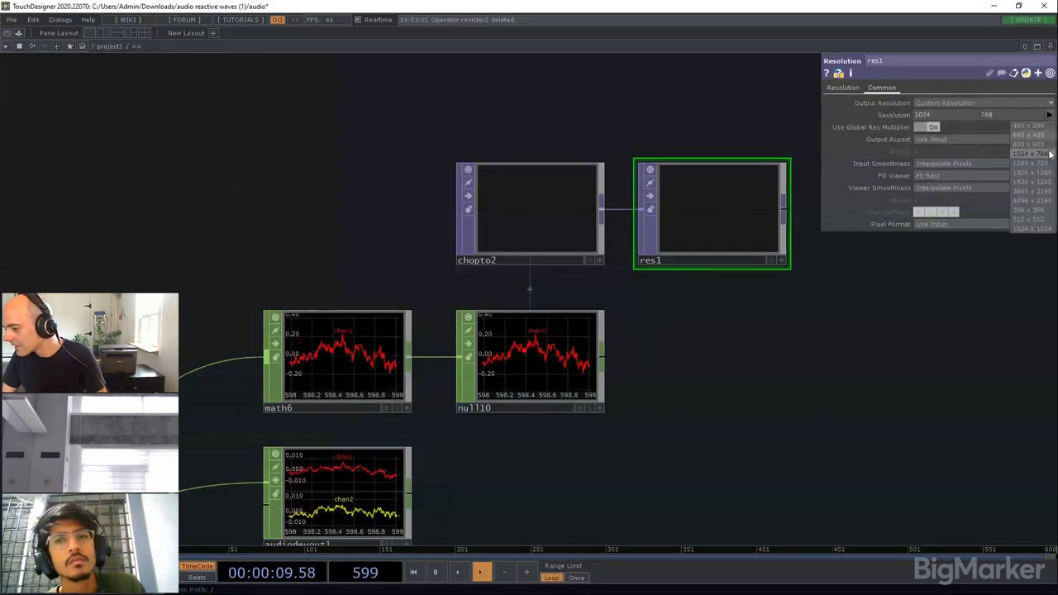
pyautogui.click(1032, 163)
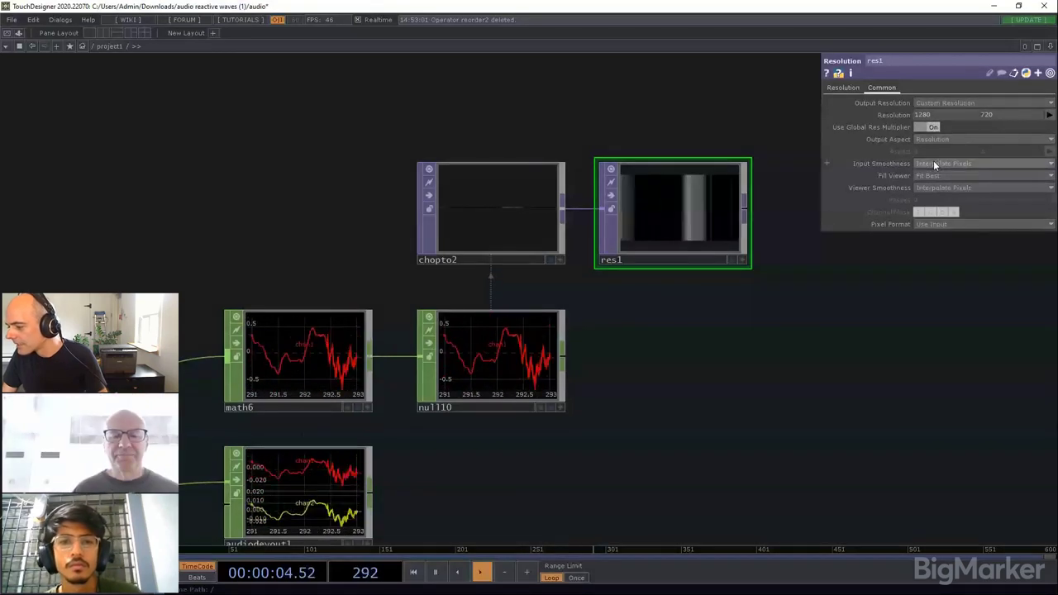
pyautogui.moveTo(750, 332); pyautogui.dragTo(663, 359)
pyautogui.scroll(5, 630, 288)
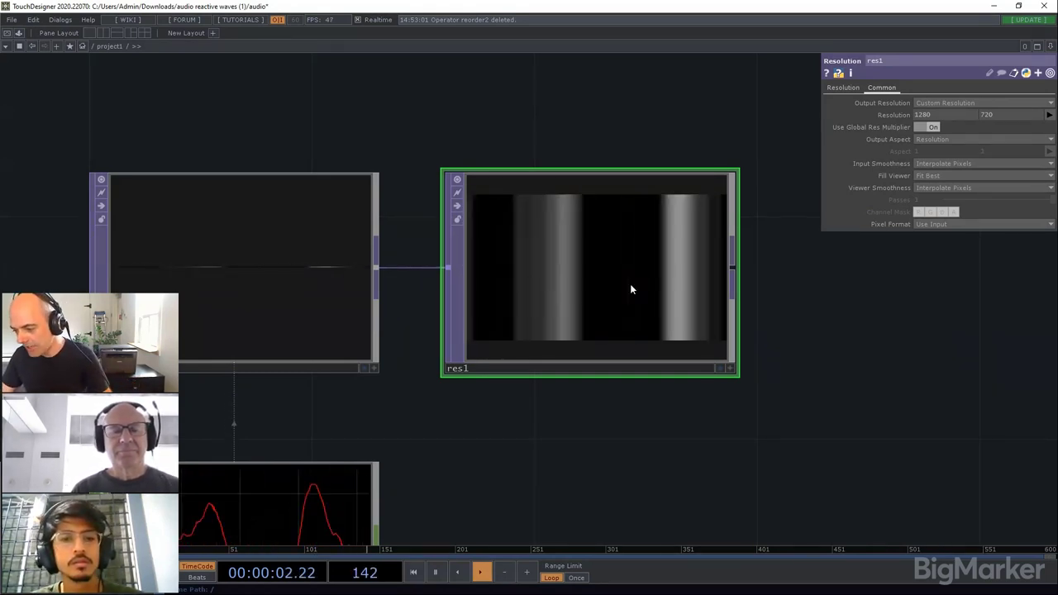
# Step: Move chopto2 and res1 higher and null10 farther right, leaving space between math6 and null10
pyautogui.scroll(-3, 629, 284)
pyautogui.moveTo(592, 413); pyautogui.dragTo(518, 380)
pyautogui.moveTo(661, 257); pyautogui.dragTo(367, 239, button='right')
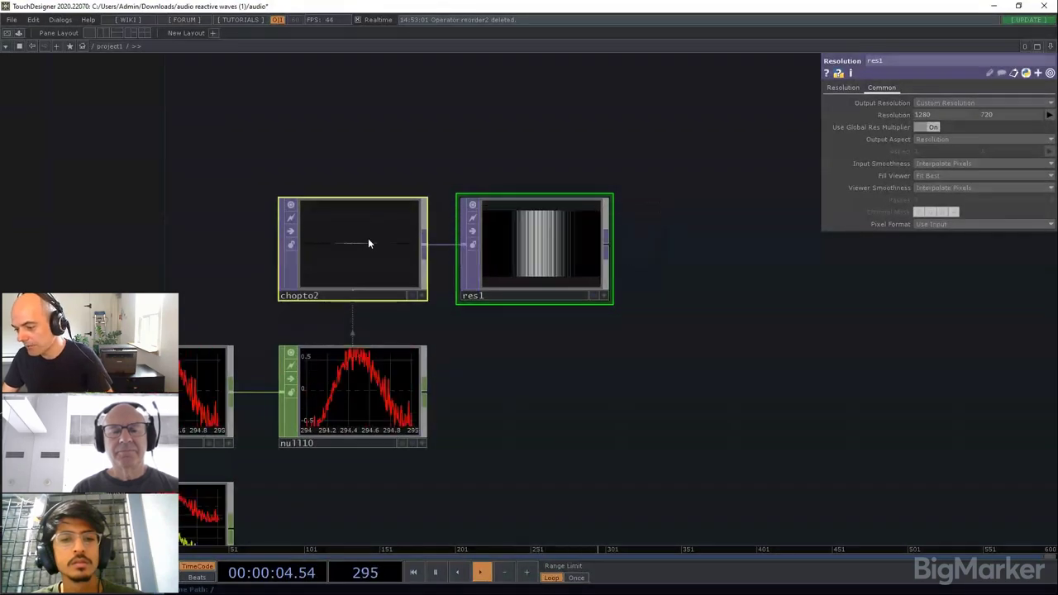
pyautogui.moveTo(368, 241); pyautogui.dragTo(345, 161)
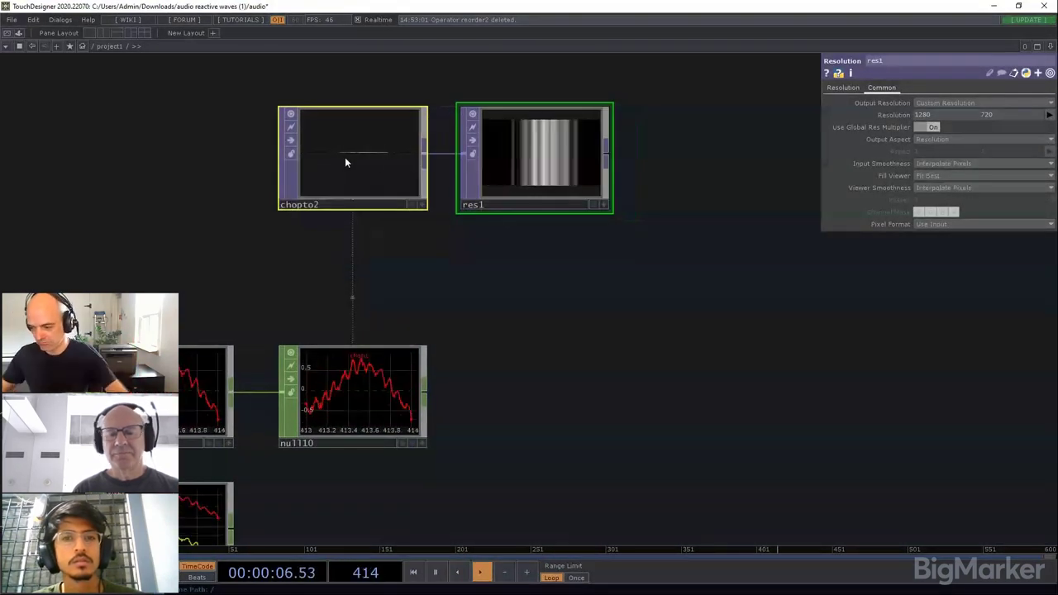
pyautogui.moveTo(549, 292); pyautogui.dragTo(505, 347)
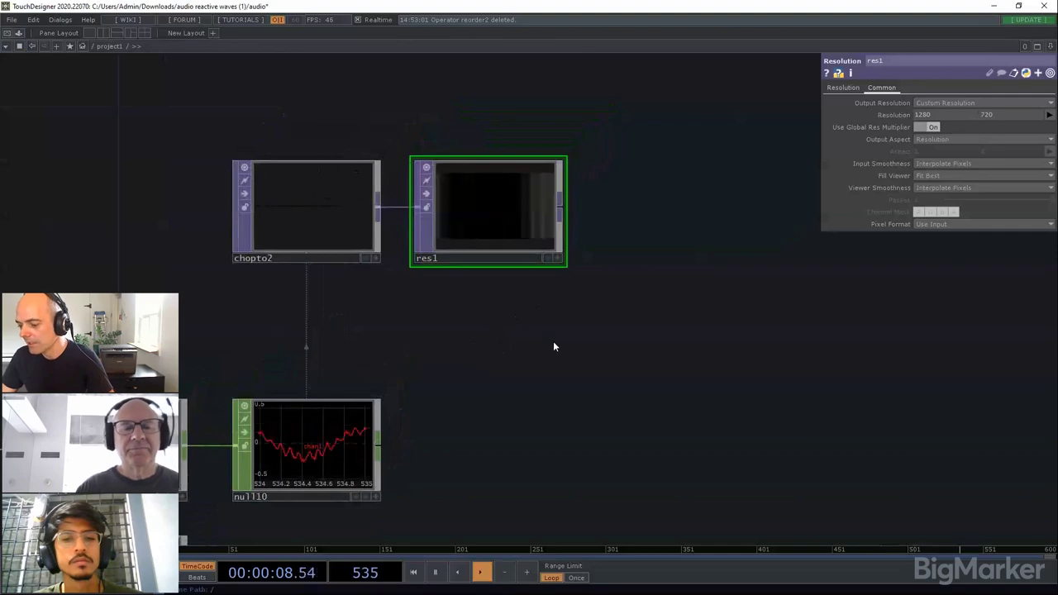
pyautogui.moveTo(561, 329); pyautogui.dragTo(326, 198, button='right')
pyautogui.moveTo(327, 199); pyautogui.dragTo(360, 130)
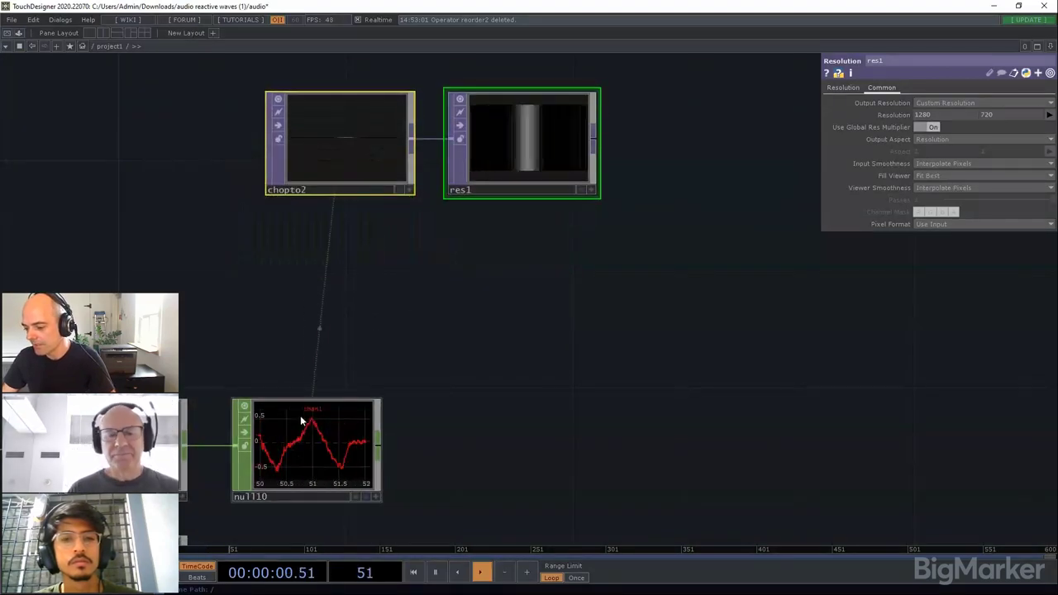
pyautogui.moveTo(301, 421); pyautogui.dragTo(507, 308)
pyautogui.moveTo(317, 413); pyautogui.dragTo(382, 350)
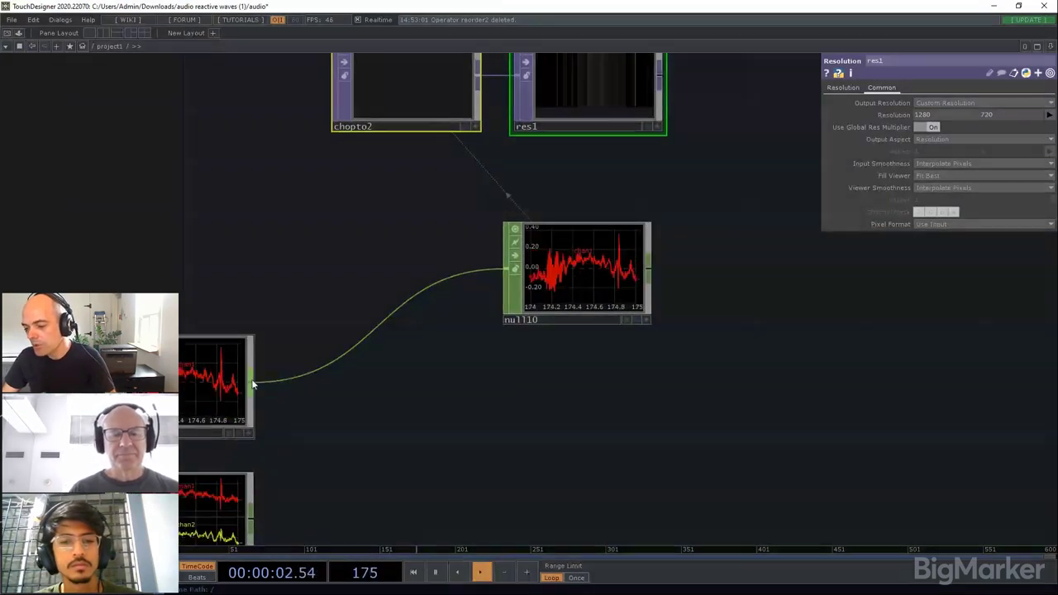
pyautogui.rightClick(253, 385)
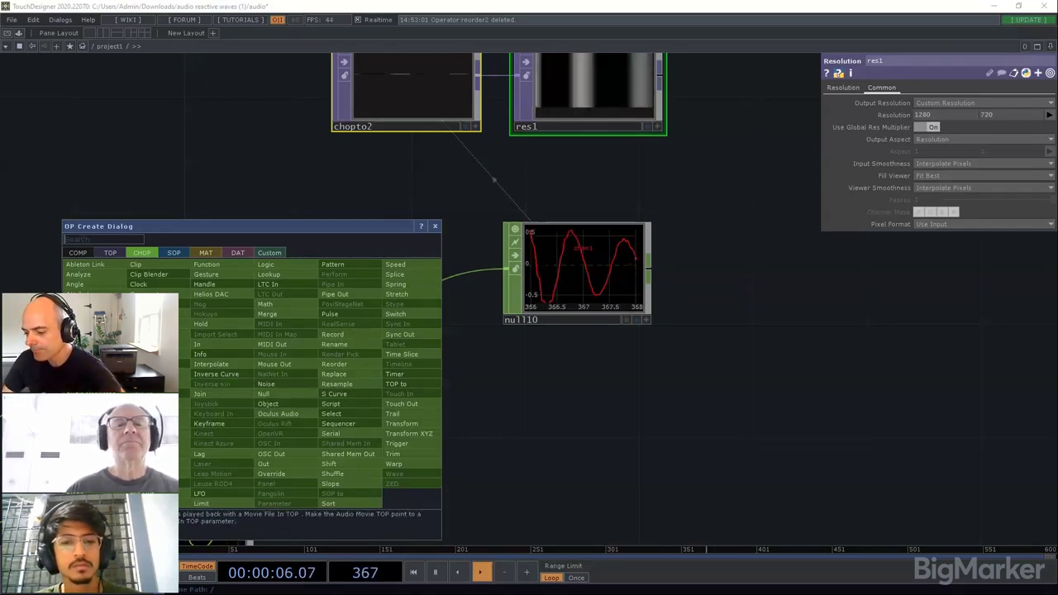
pyautogui.click(89, 383)
pyautogui.click(358, 287)
pyautogui.rightClick(347, 279)
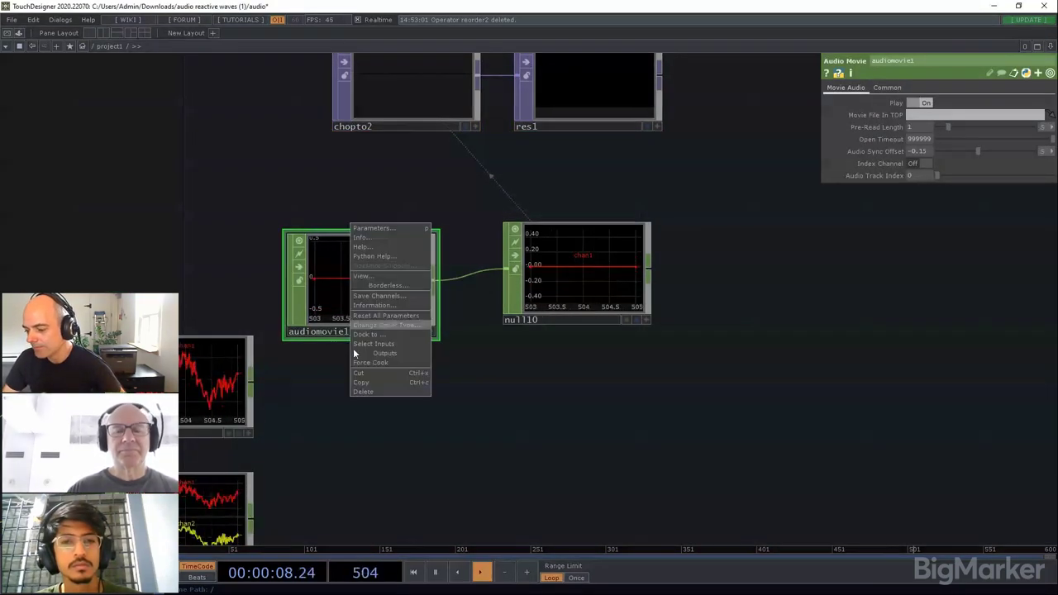
pyautogui.click(360, 392)
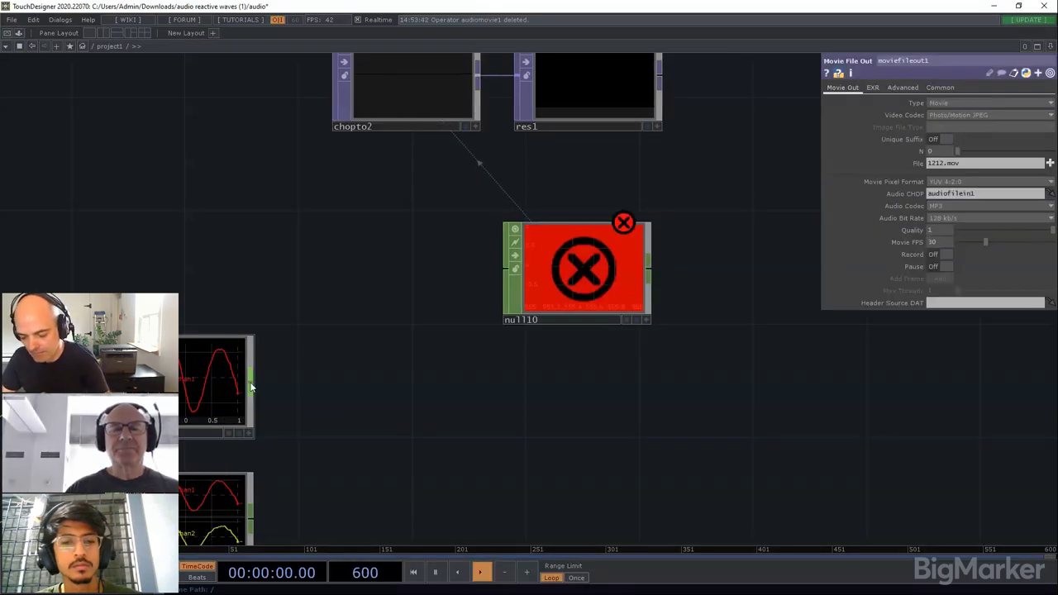
# Step: Insert an Audio Filter CHOP between math6 and null10 and wire its output into null10
pyautogui.rightClick(250, 386)
pyautogui.write('au')
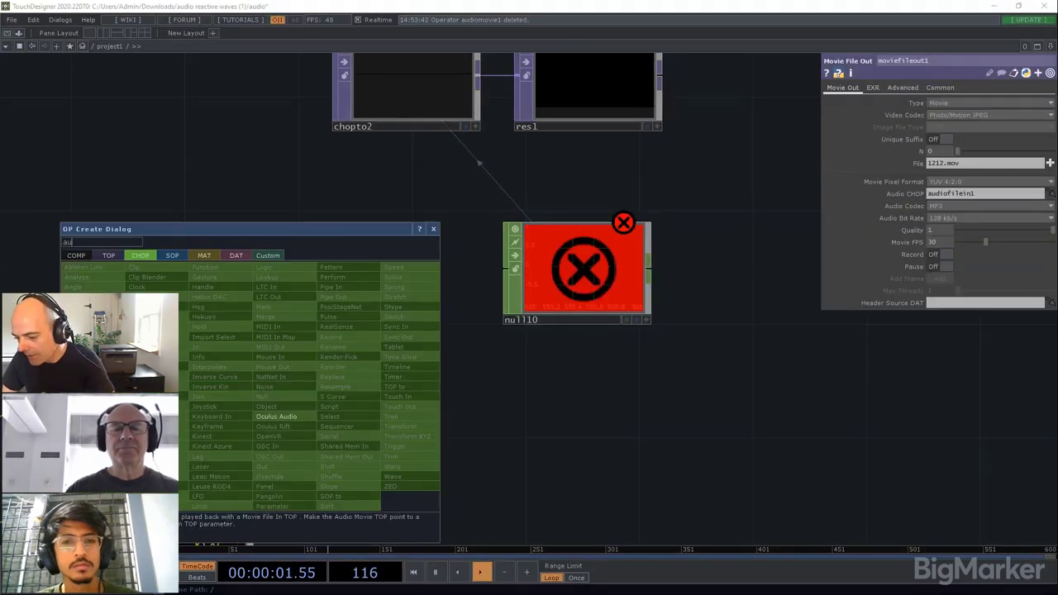
pyautogui.press('Return')
pyautogui.click(383, 287)
pyautogui.moveTo(459, 283); pyautogui.dragTo(505, 269)
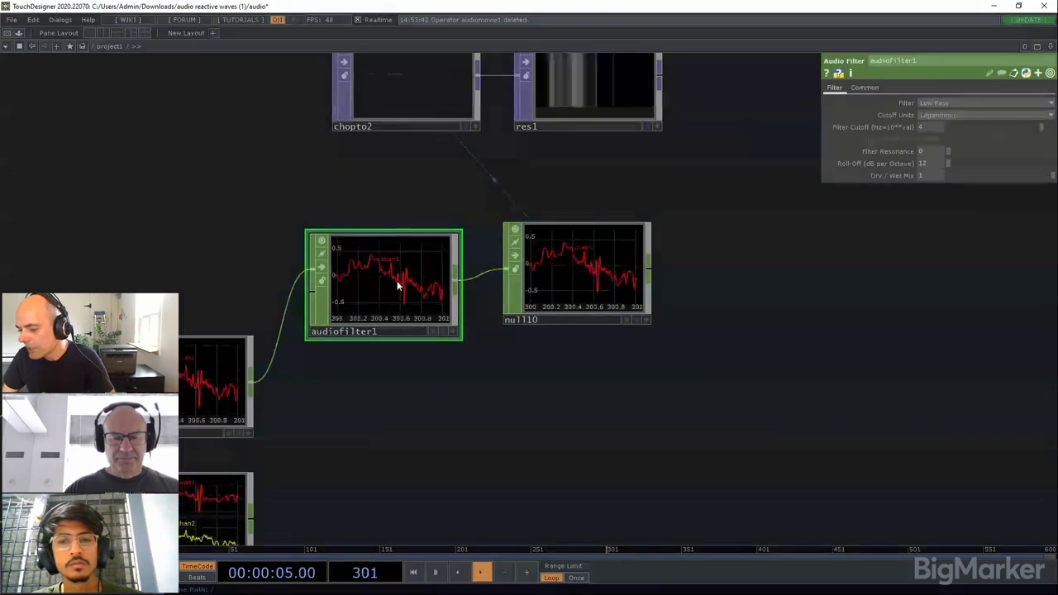
pyautogui.moveTo(391, 281); pyautogui.dragTo(400, 258)
pyautogui.moveTo(490, 417); pyautogui.dragTo(475, 461)
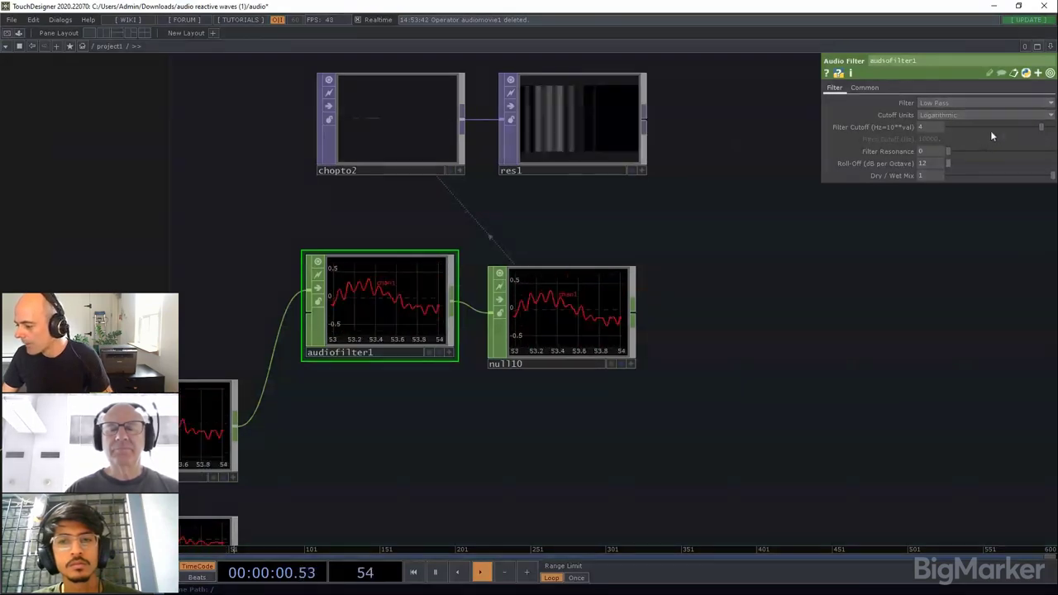
# Step: Set audiofilter1's Filter Cutoff to 2 and view the Cutoff Units options
pyautogui.moveTo(990, 128); pyautogui.dragTo(995, 126)
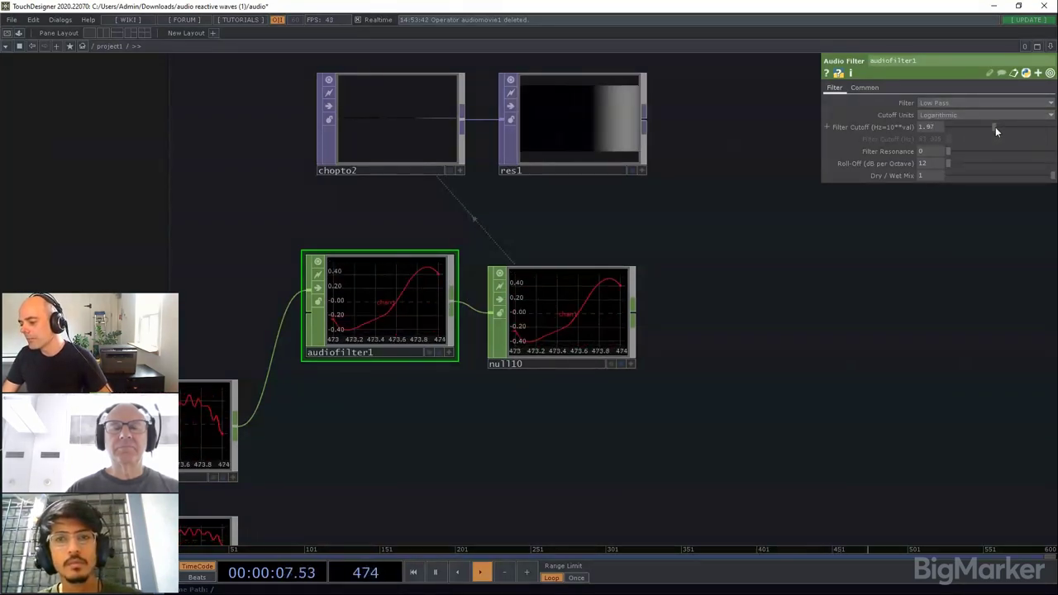
pyautogui.click(929, 127)
pyautogui.write('2')
pyautogui.press('Return')
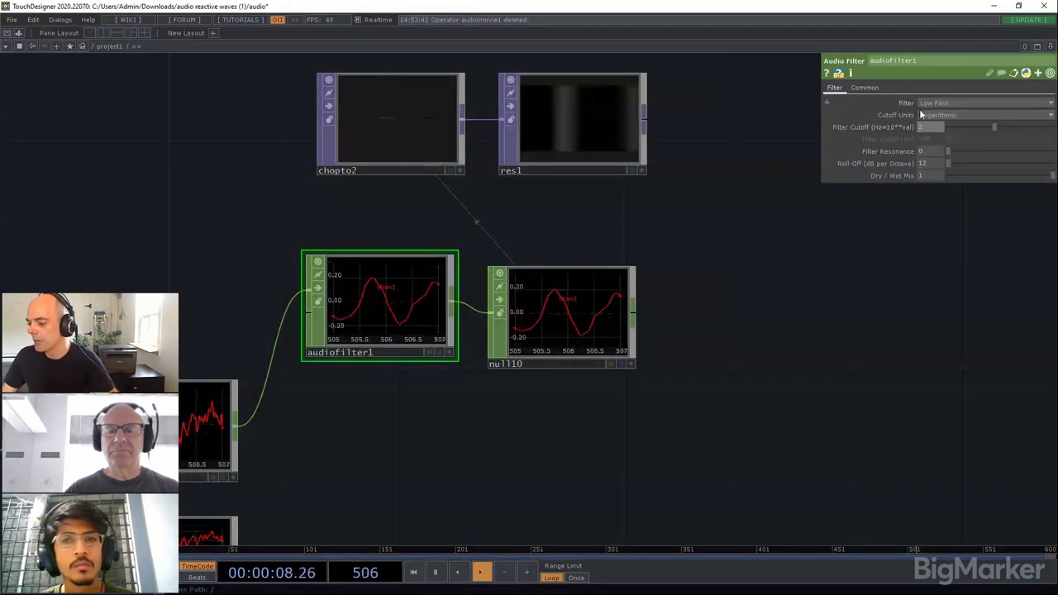
pyautogui.click(954, 114)
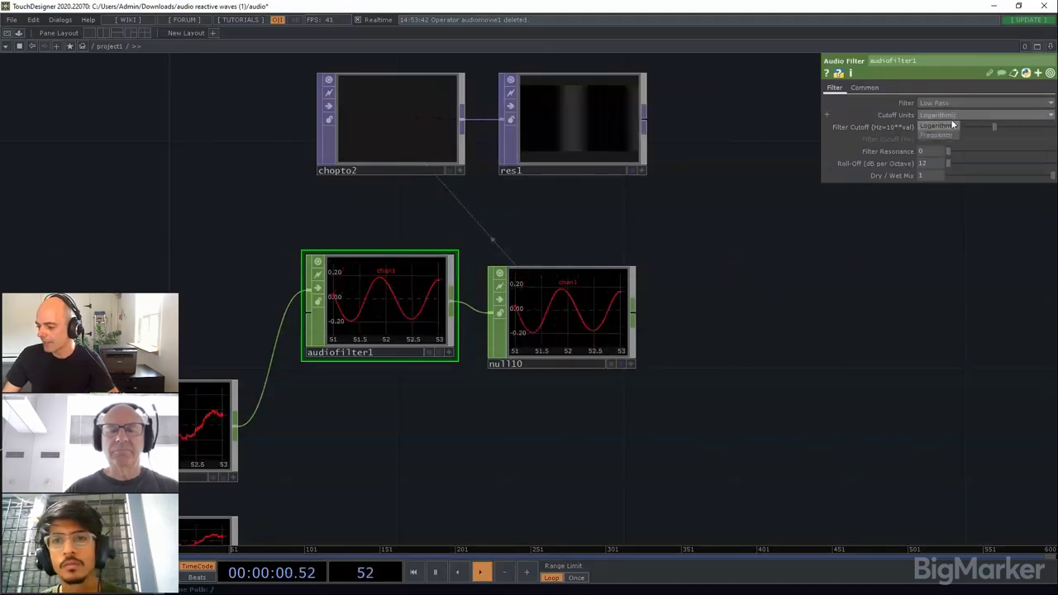
# Step: Select chopto2 and res1 together and shift them farther right, above null10
pyautogui.moveTo(771, 443); pyautogui.dragTo(597, 592)
pyautogui.moveTo(527, 334); pyautogui.dragTo(248, 258)
pyautogui.moveTo(238, 307); pyautogui.dragTo(510, 266)
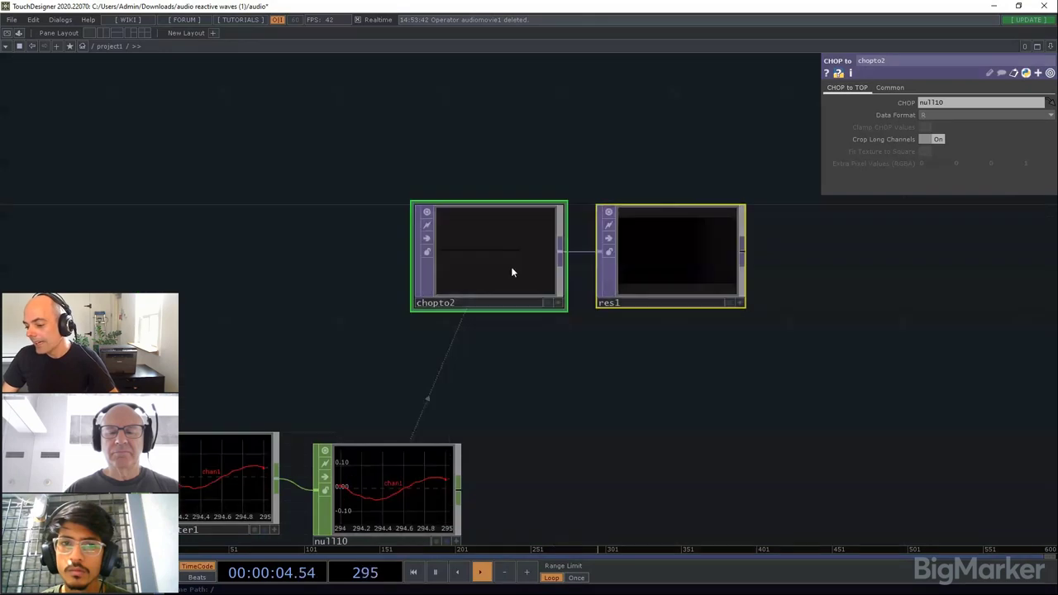
pyautogui.click(588, 369)
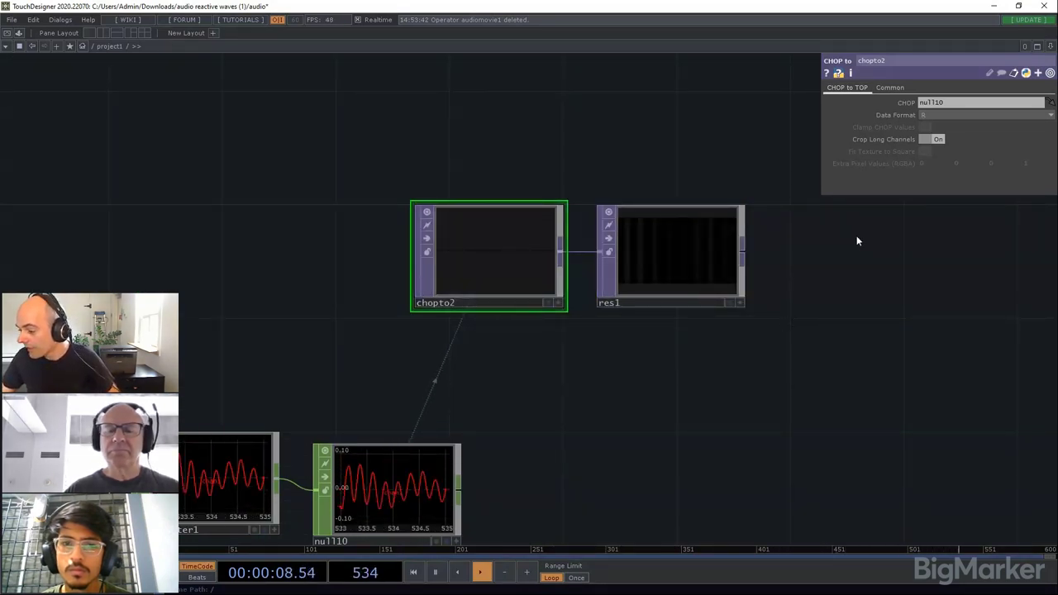
# Step: Try the RGB and R Data Formats on chopto2, and set it to Legacy
pyautogui.click(961, 114)
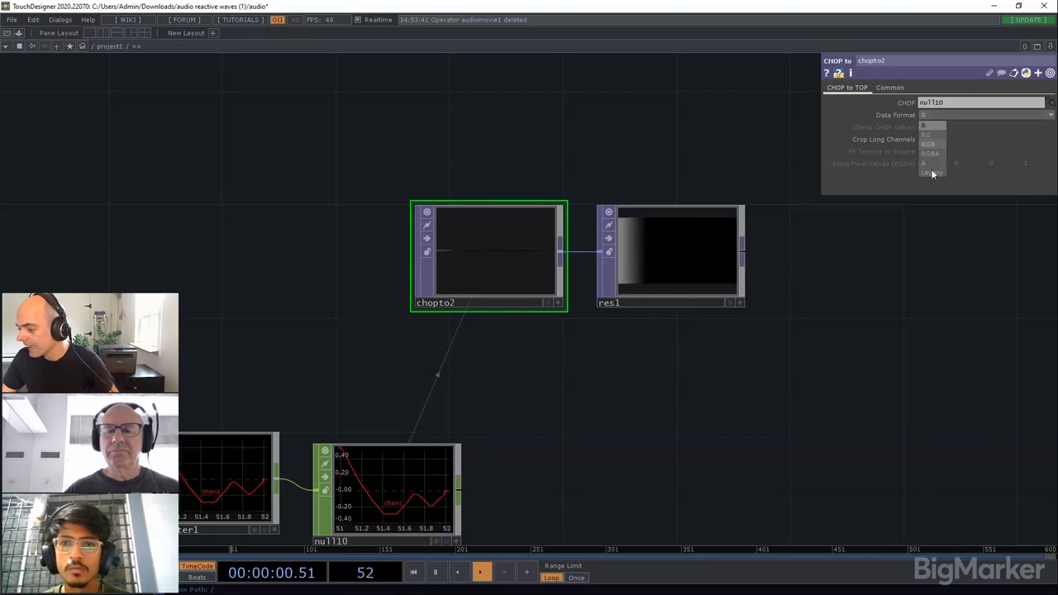
pyautogui.click(929, 143)
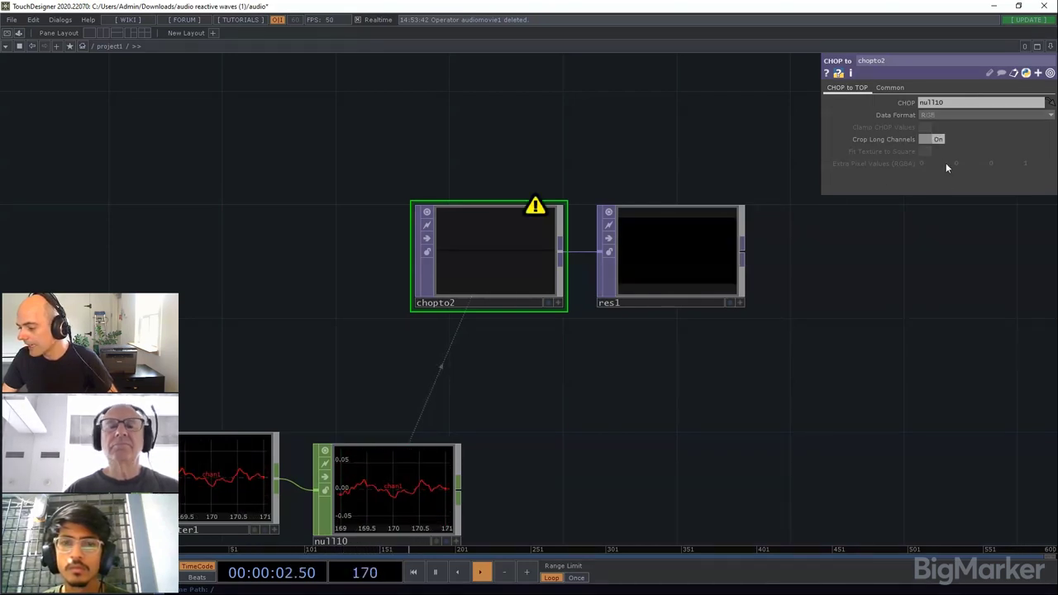
pyautogui.click(951, 117)
pyautogui.click(939, 126)
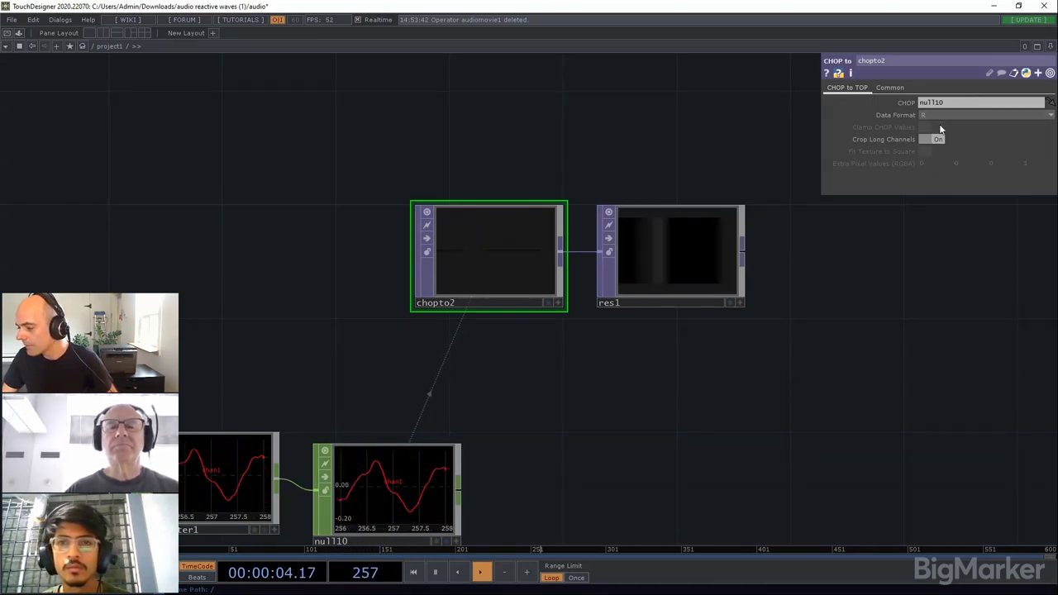
pyautogui.click(940, 115)
pyautogui.click(934, 167)
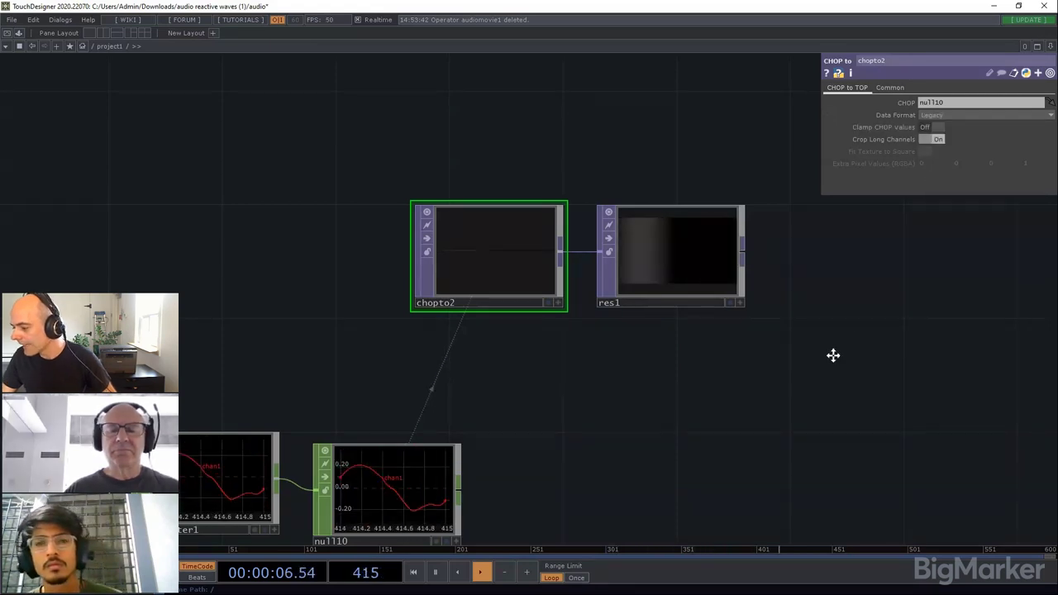
# Step: Move chopto2 and res1 back left so chopto2 sits directly above null10
pyautogui.moveTo(833, 355); pyautogui.dragTo(701, 329)
pyautogui.scroll(-3, 678, 350)
pyautogui.moveTo(699, 277); pyautogui.dragTo(416, 246, button='right')
pyautogui.moveTo(416, 247); pyautogui.dragTo(352, 288)
# Step: Duplicate audiofilter1, null10, chopto2 and res1 as a group and place the copy above the originals
pyautogui.moveTo(539, 445); pyautogui.dragTo(230, 283, button='right')
pyautogui.hotkey('ctrl', 'c')
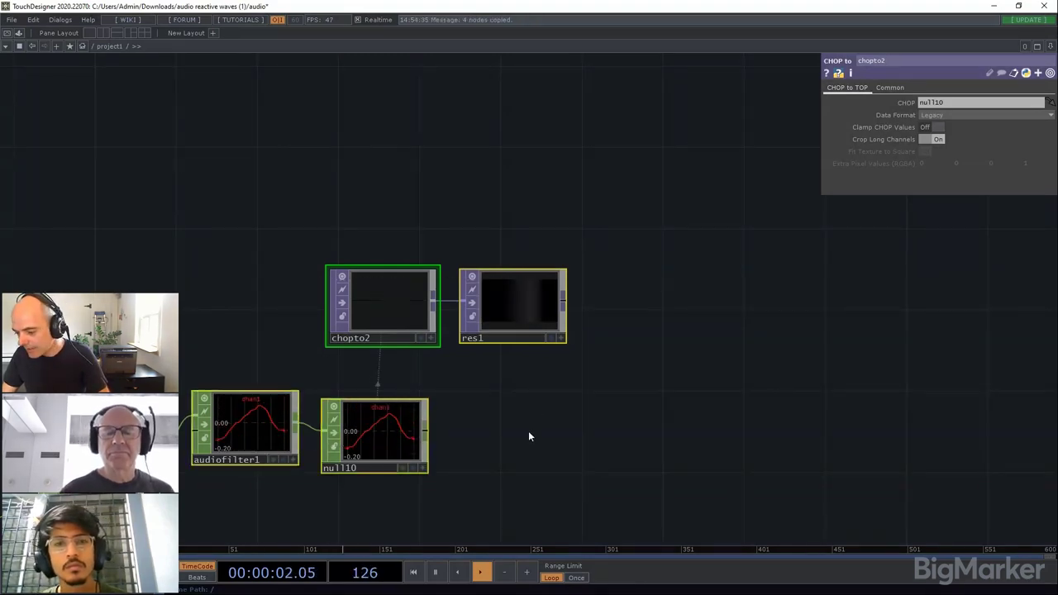
pyautogui.hotkey('ctrl', 'v')
pyautogui.scroll(-2, 400, 453)
pyautogui.moveTo(386, 449); pyautogui.dragTo(402, 117)
pyautogui.moveTo(696, 175); pyautogui.dragTo(687, 420)
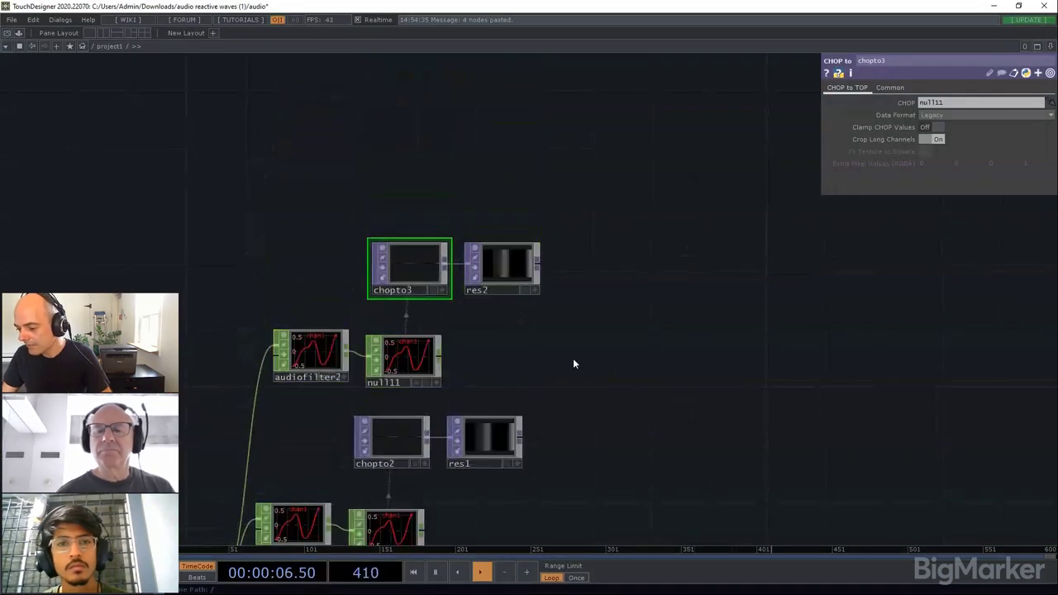
# Step: Set audiofilter2's Filter to Band Pass and its Filter Cutoff to 2.23
pyautogui.scroll(2, 381, 298)
pyautogui.click(273, 388)
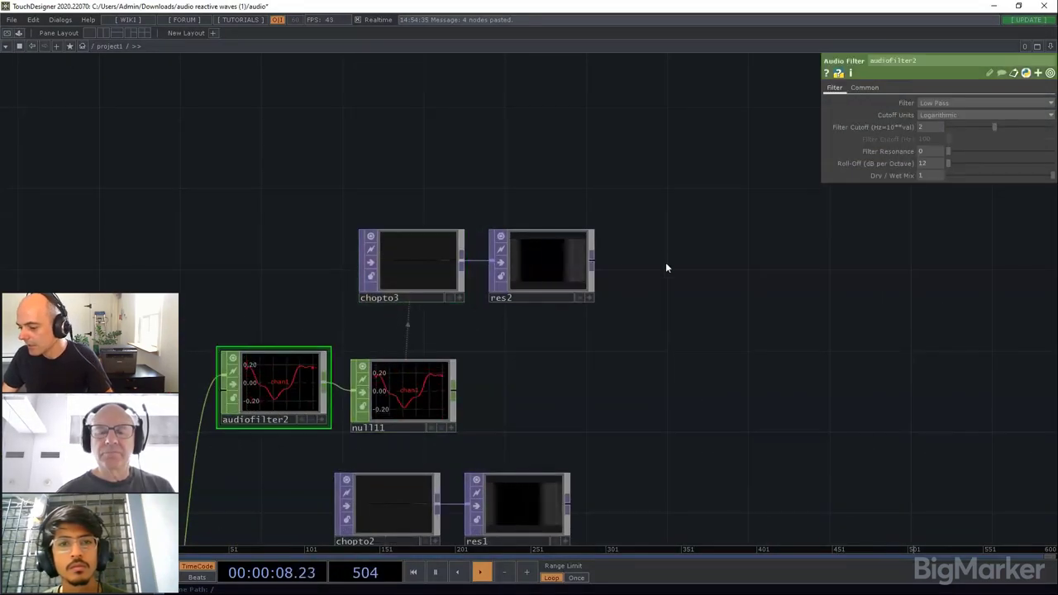
pyautogui.click(957, 102)
pyautogui.click(938, 132)
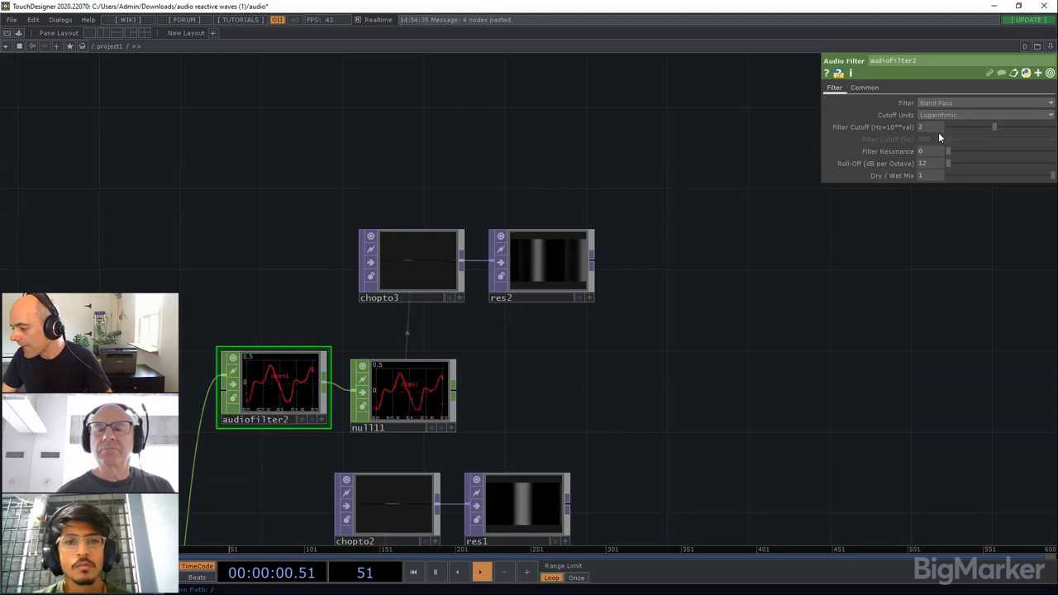
pyautogui.moveTo(993, 127); pyautogui.dragTo(1000, 128)
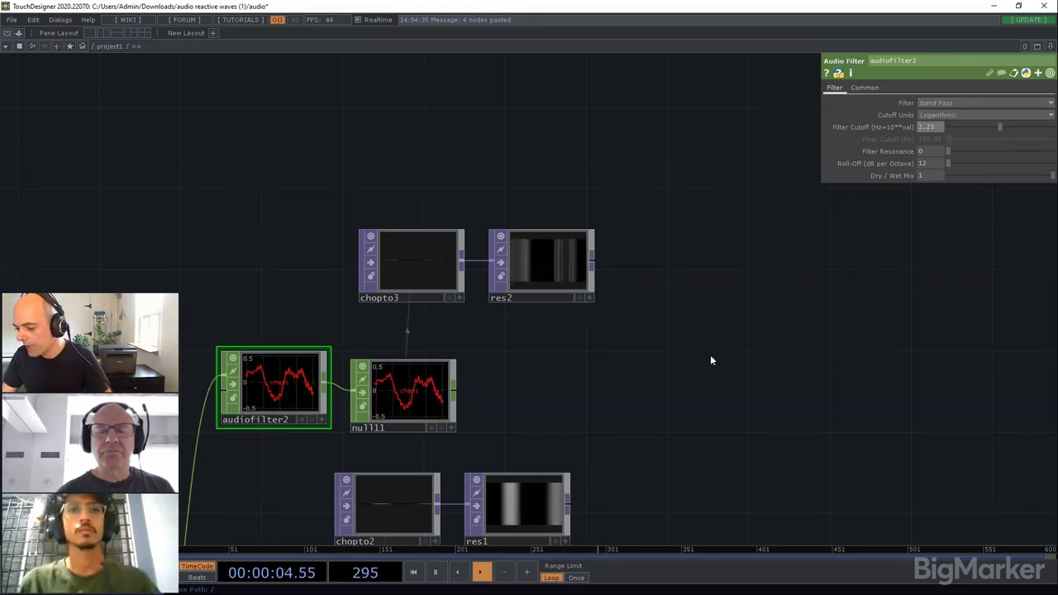
# Step: Duplicate audiofilter2, null11, chopto3 and res2 as a group and place the copy above that branch
pyautogui.moveTo(675, 382); pyautogui.dragTo(283, 265)
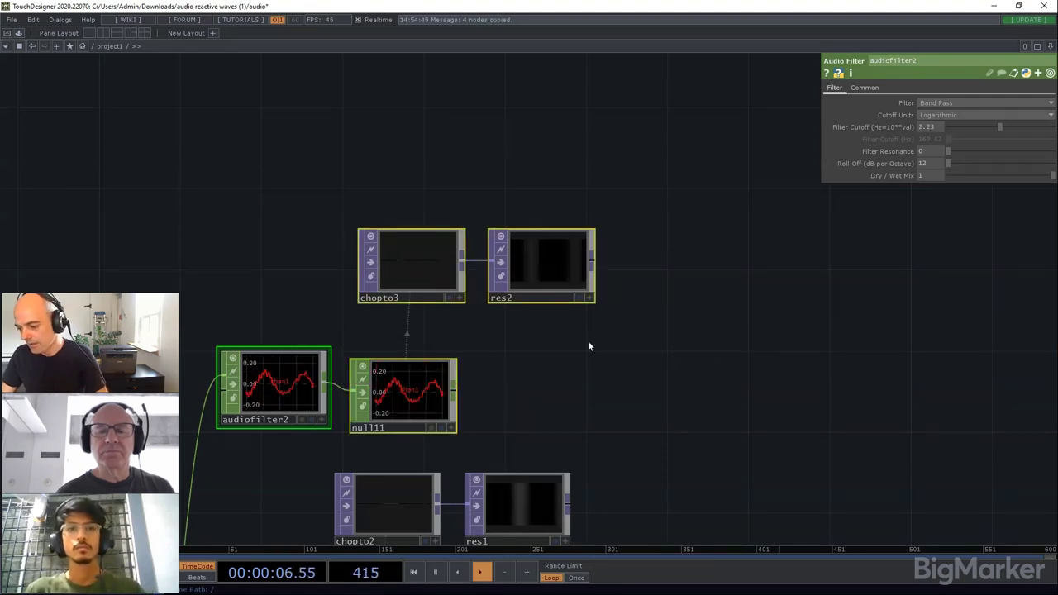
pyautogui.hotkey('ctrl', 'v')
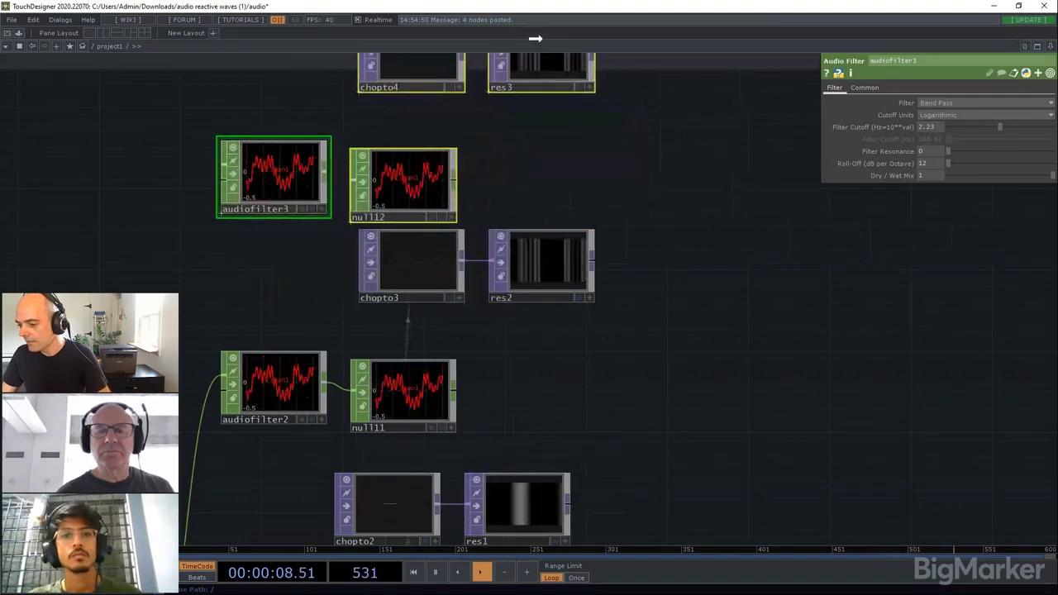
pyautogui.click(527, 111)
pyautogui.moveTo(620, 326); pyautogui.dragTo(615, 484)
pyautogui.moveTo(508, 283); pyautogui.dragTo(531, 138)
pyautogui.click(719, 255)
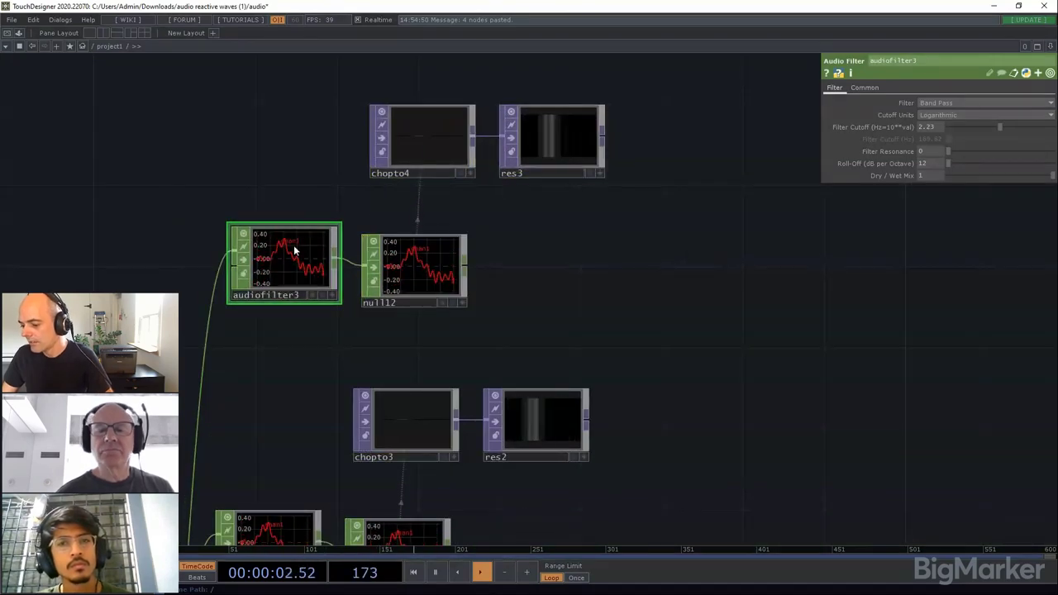
# Step: Set audiofilter3's Filter to High Pass and its Filter Cutoff to 2.34
pyautogui.click(954, 103)
pyautogui.click(944, 122)
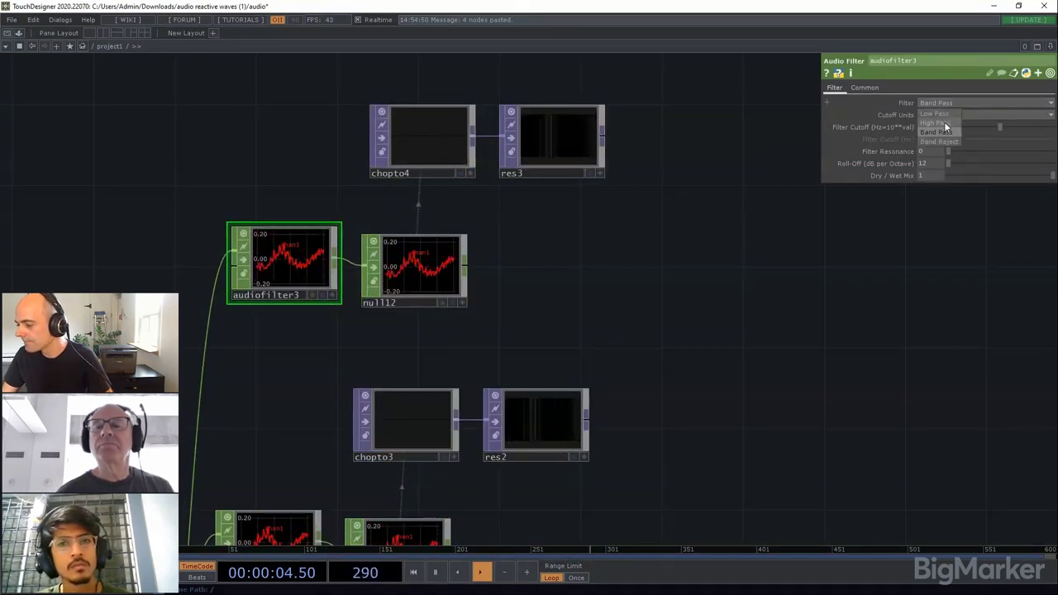
pyautogui.moveTo(1002, 126); pyautogui.dragTo(1003, 126)
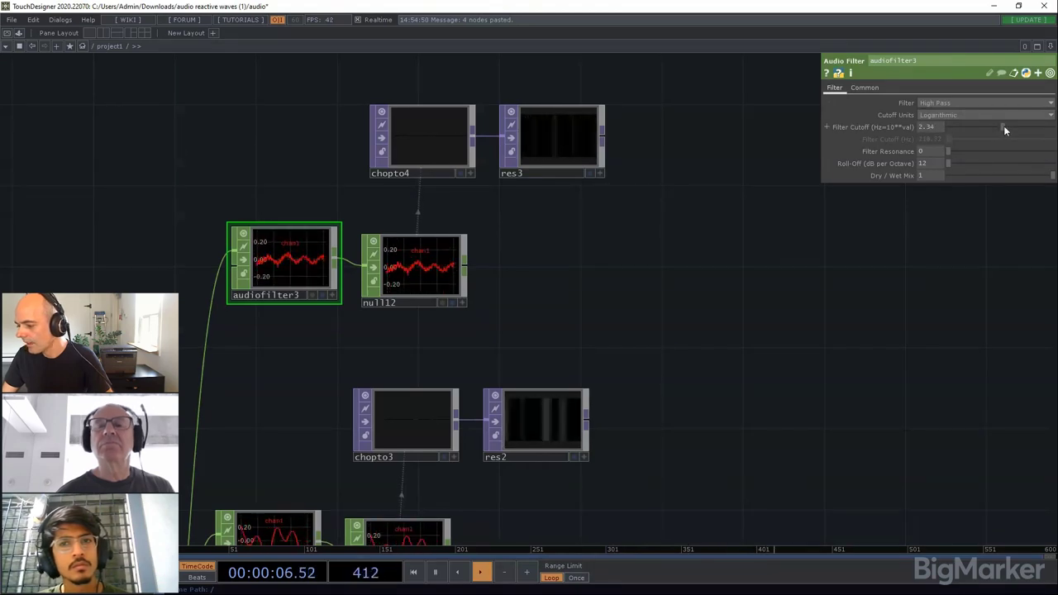
# Step: Add a Reorder TOP after res1 and connect res2 and res3 as its second and third inputs
pyautogui.moveTo(549, 159); pyautogui.dragTo(579, 204, button='middle')
pyautogui.moveTo(578, 204); pyautogui.dragTo(498, 159)
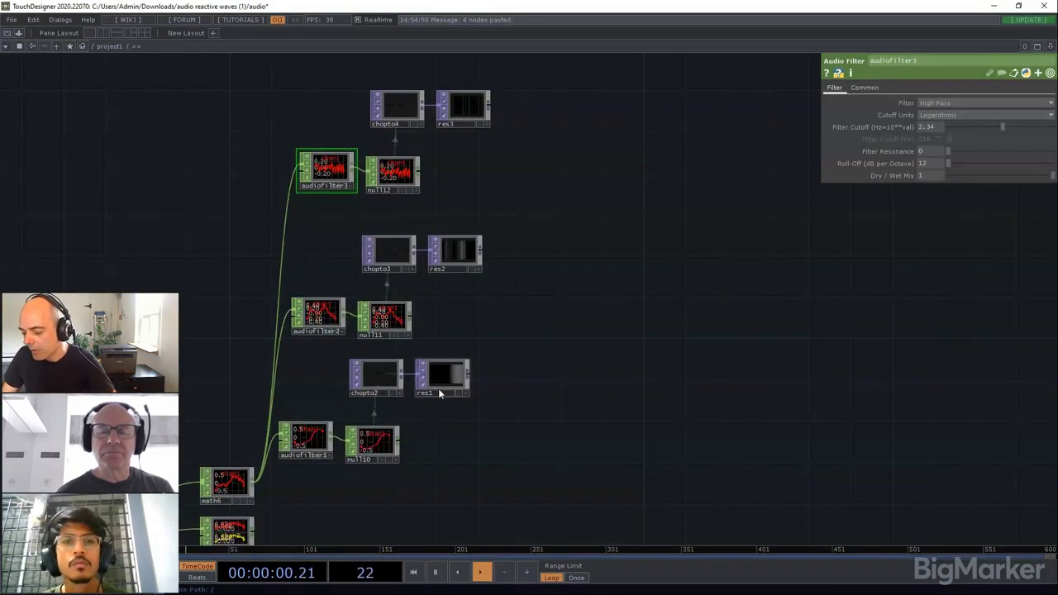
pyautogui.scroll(2, 496, 215)
pyautogui.moveTo(529, 208); pyautogui.dragTo(512, 217, button='middle')
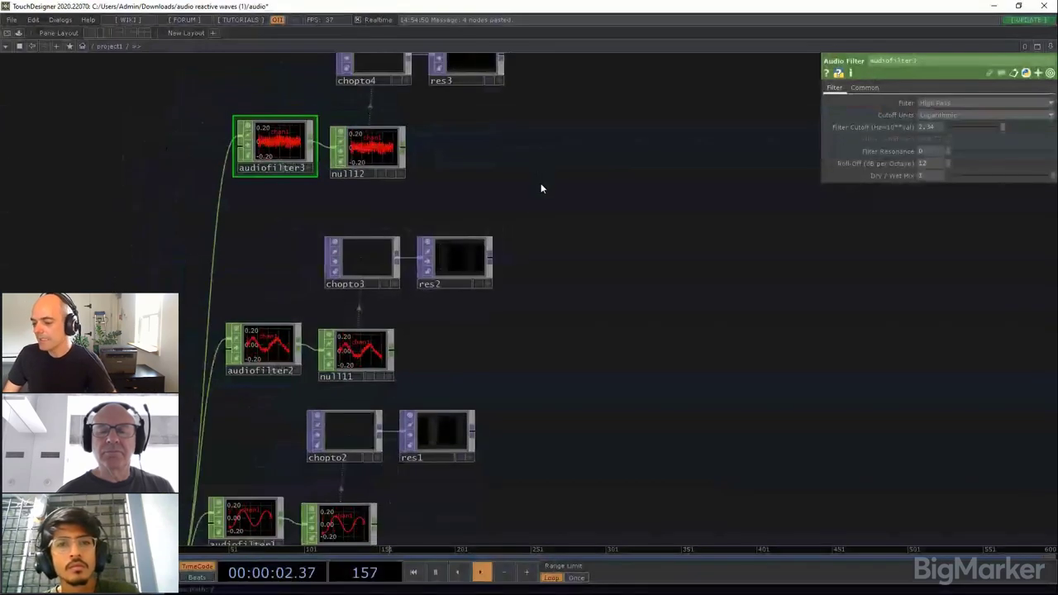
pyautogui.moveTo(541, 183); pyautogui.dragTo(520, 268)
pyautogui.moveTo(524, 224); pyautogui.dragTo(491, 205)
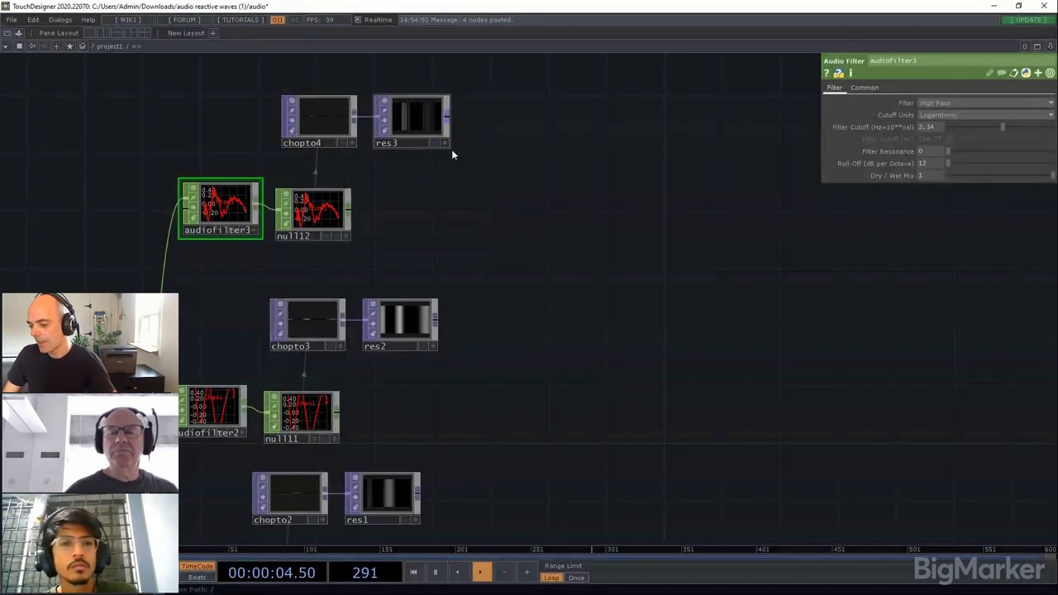
pyautogui.rightClick(419, 497)
pyautogui.write('re')
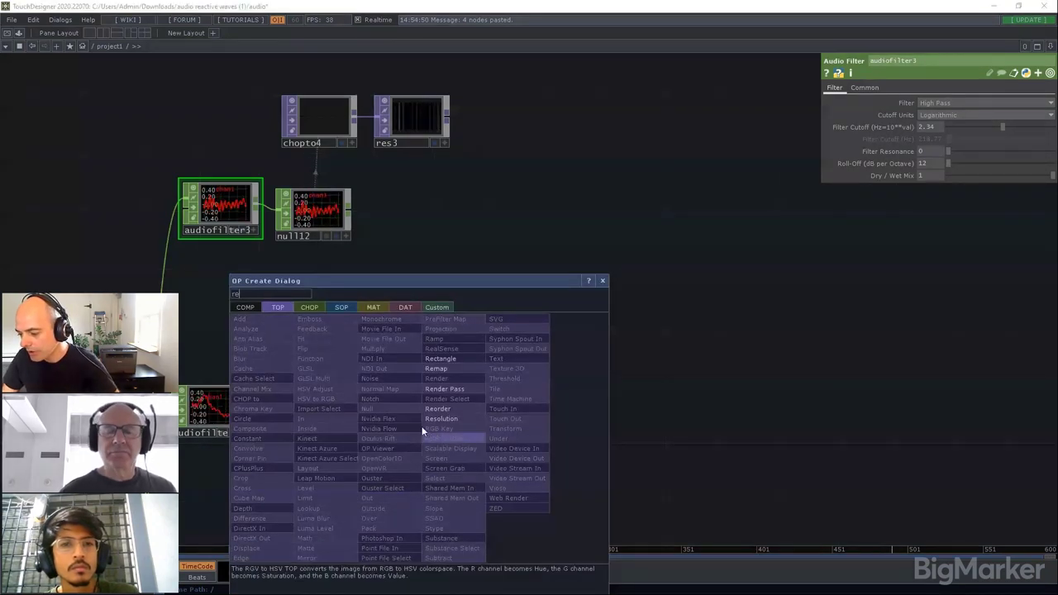
pyautogui.click(439, 407)
pyautogui.click(568, 278)
pyautogui.moveTo(437, 323); pyautogui.dragTo(518, 279)
pyautogui.moveTo(451, 120); pyautogui.dragTo(522, 280)
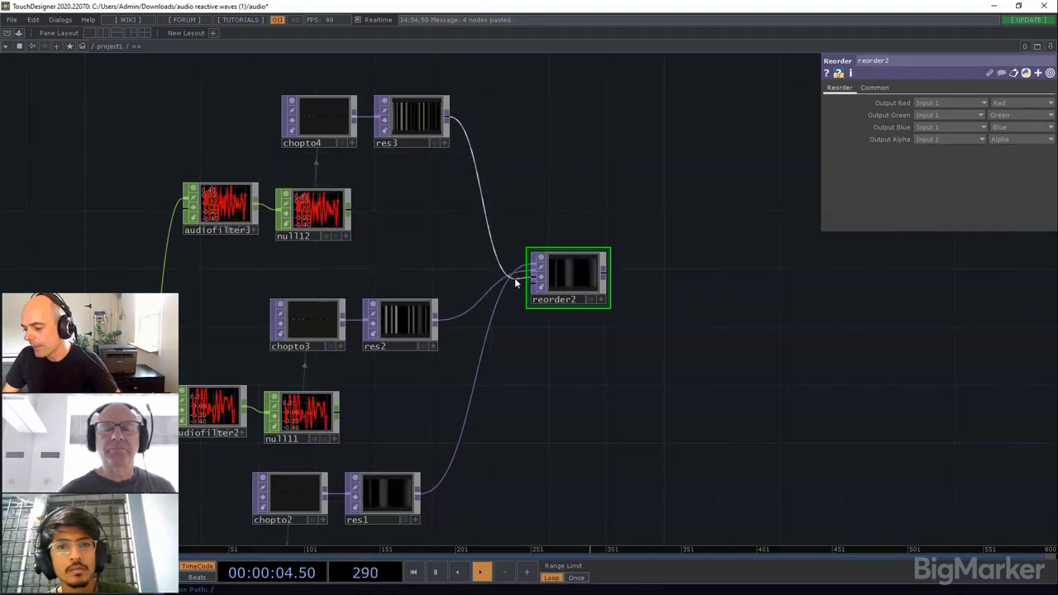
# Step: Set reorder2's Output Green source to Input 2 and its Output Blue source to Input 3
pyautogui.scroll(4, 579, 284)
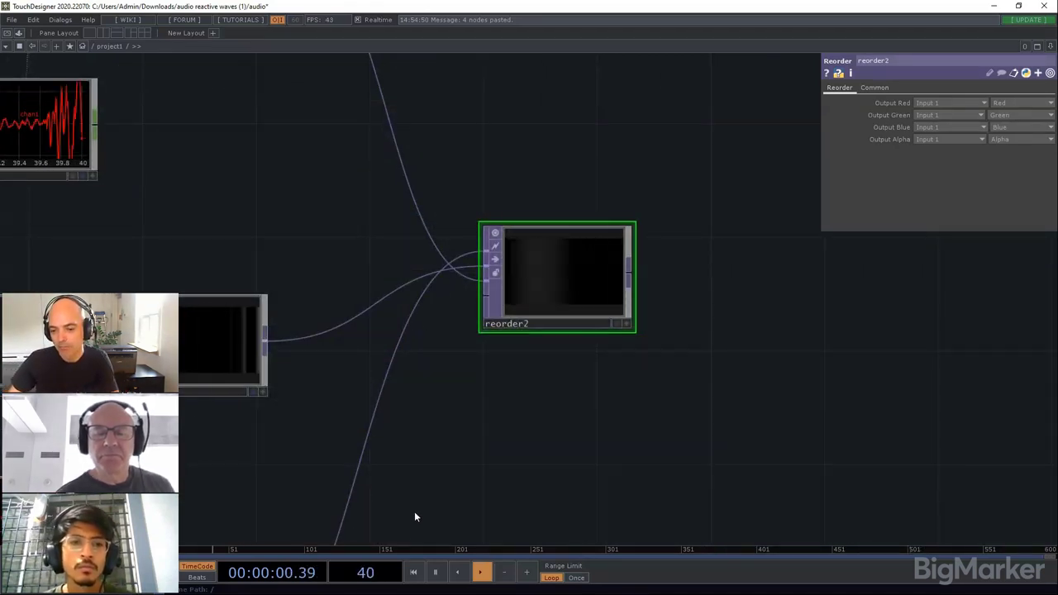
pyautogui.click(374, 550)
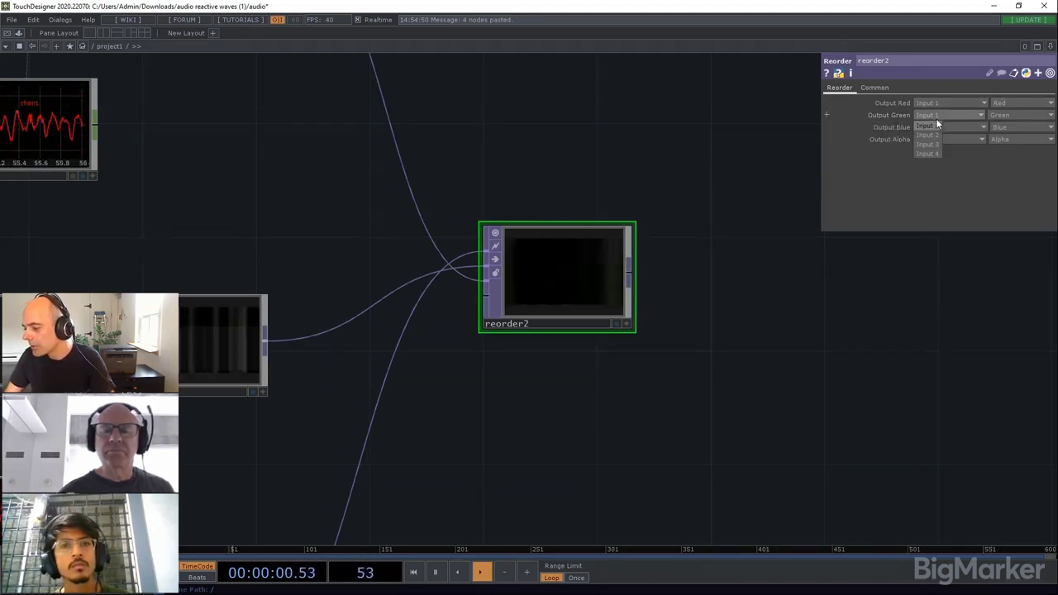
pyautogui.click(931, 126)
pyautogui.click(929, 134)
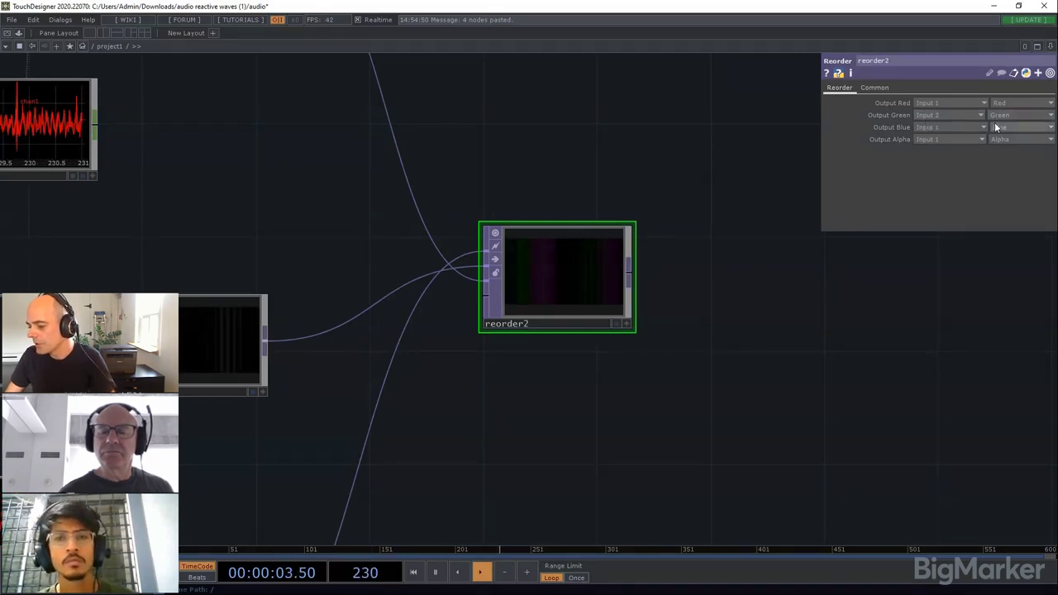
pyautogui.click(942, 139)
pyautogui.click(929, 156)
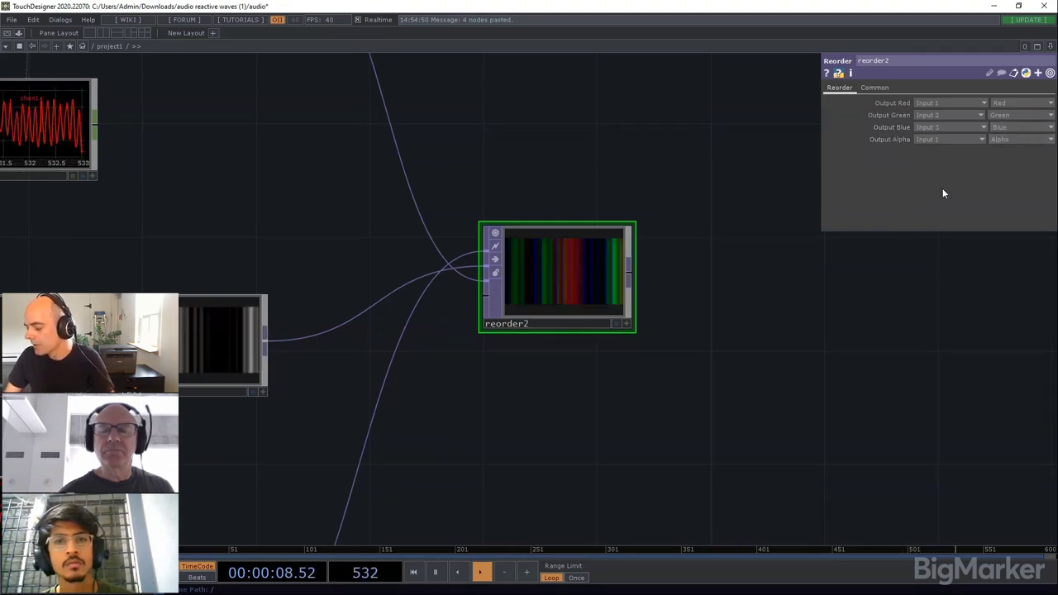
# Step: Move reorder2 a little lower and further right, level with the gap between the res2 and res1 branches
pyautogui.scroll(3, 578, 256)
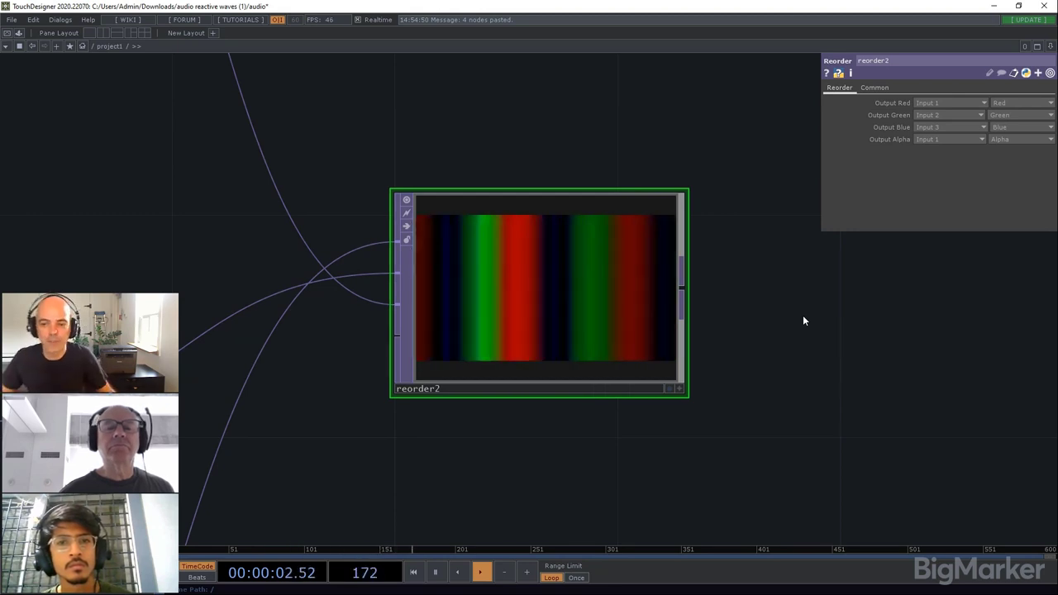
pyautogui.scroll(-6, 498, 323)
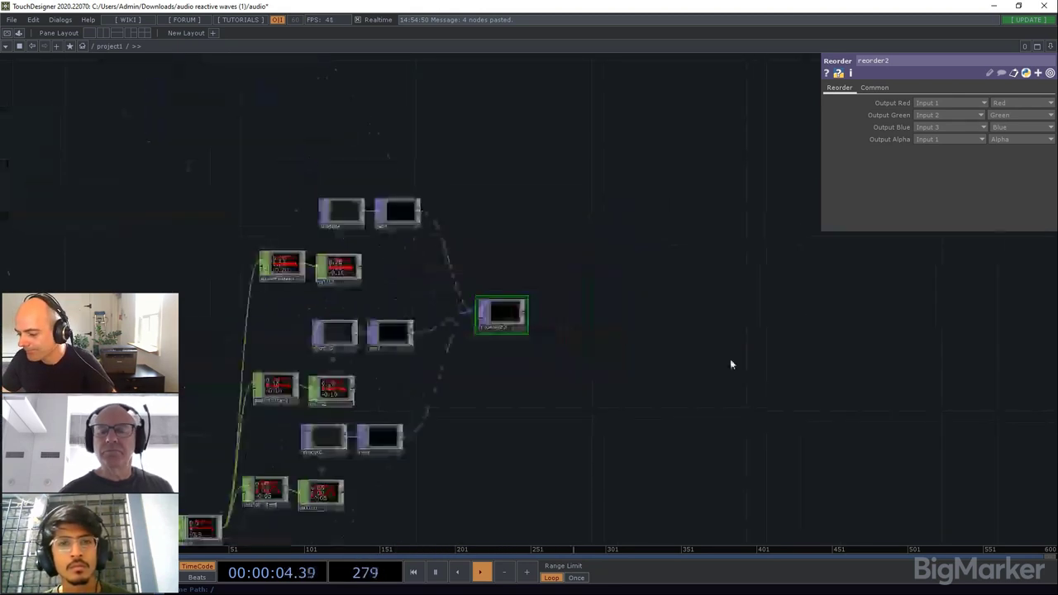
pyautogui.moveTo(516, 346); pyautogui.dragTo(552, 375)
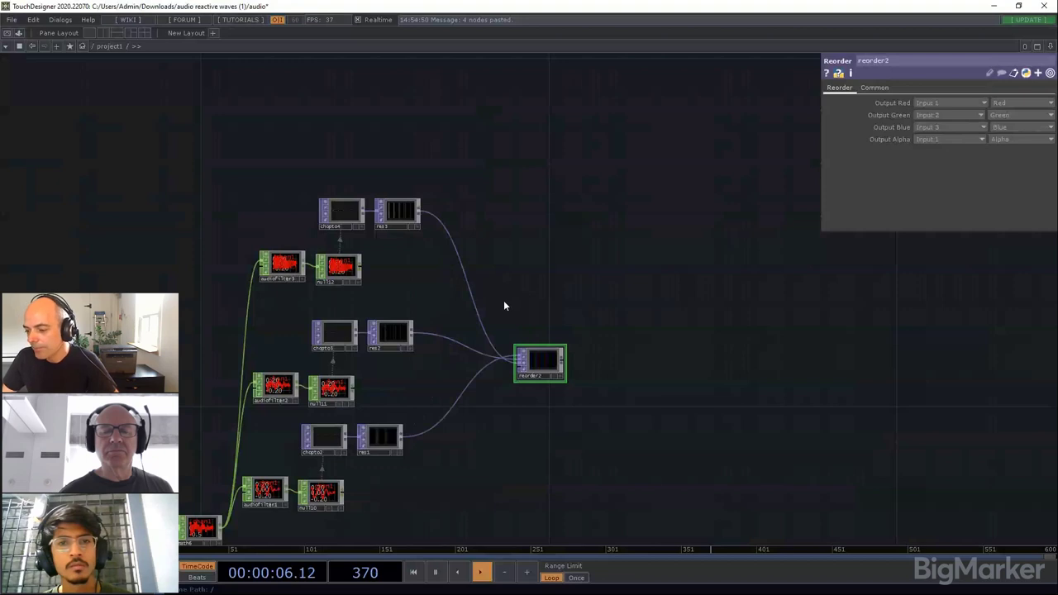
# Step: Place a new Constant TOP directly above res3
pyautogui.scroll(5, 431, 177)
pyautogui.doubleClick(529, 239)
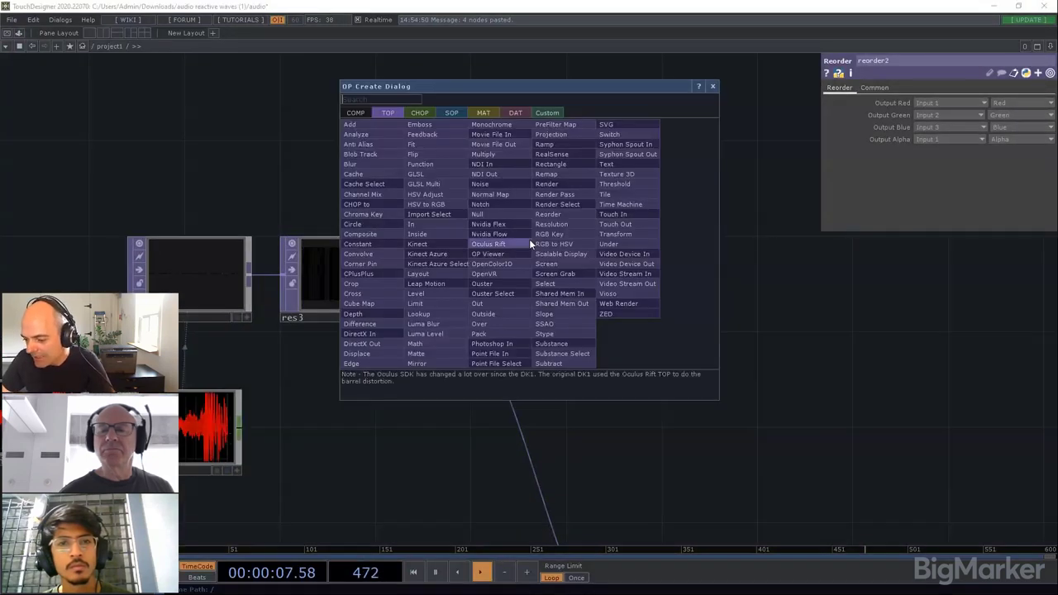
pyautogui.click(276, 169)
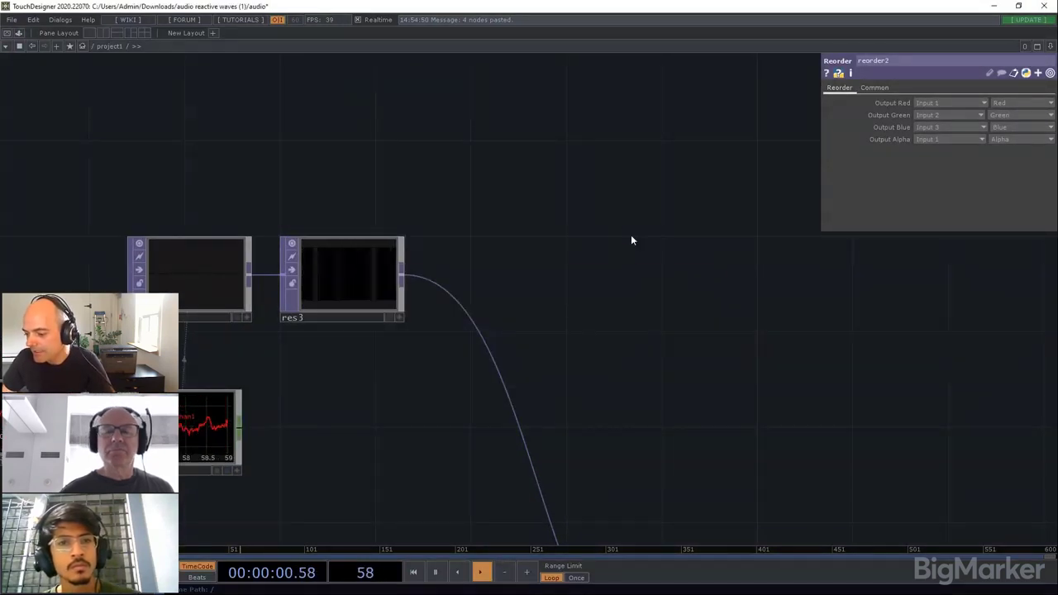
pyautogui.moveTo(539, 206); pyautogui.dragTo(564, 278)
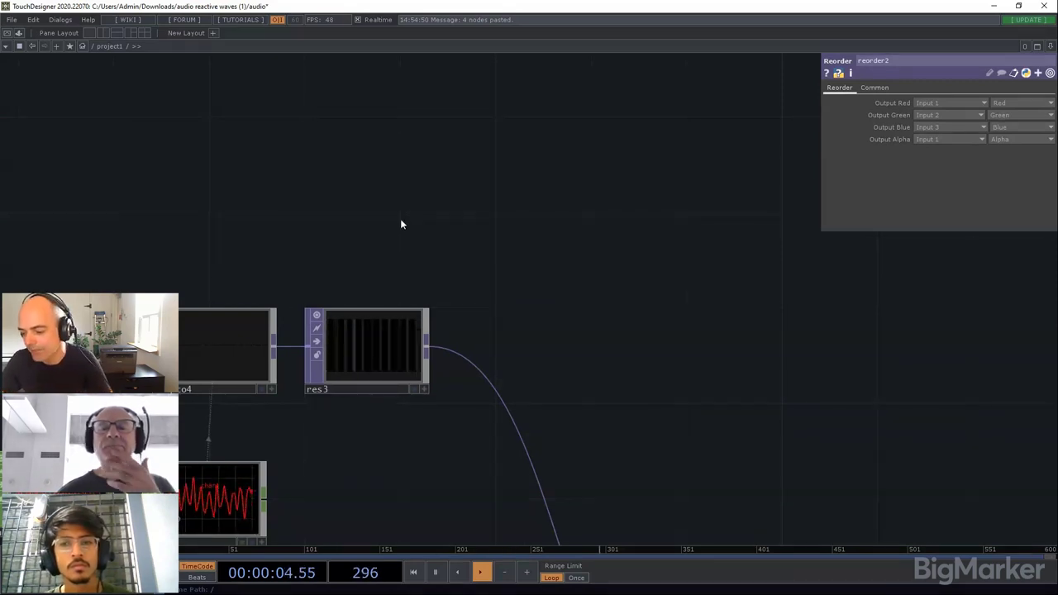
pyautogui.press('Tab')
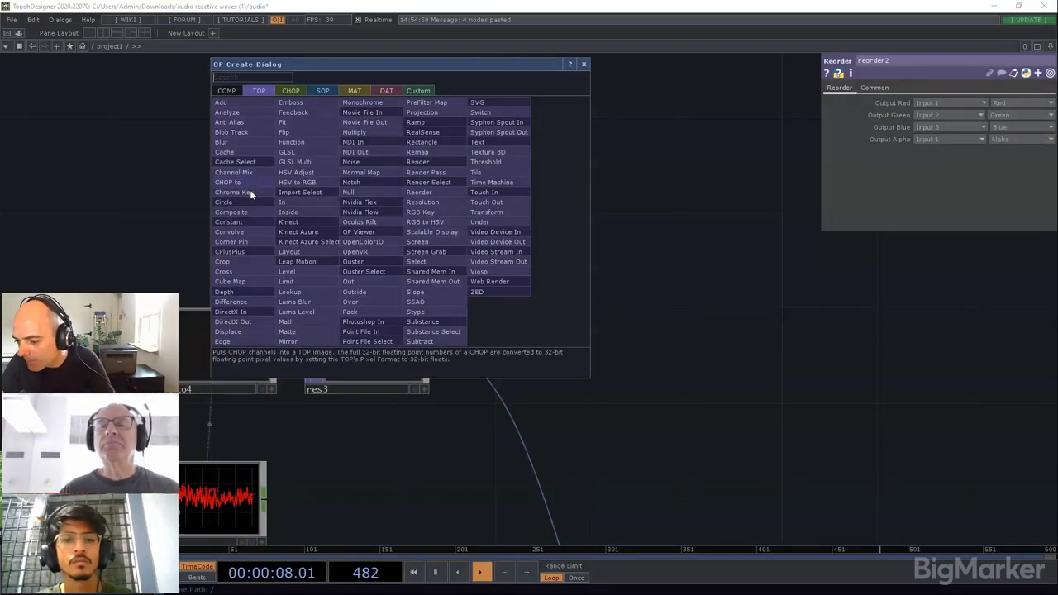
pyautogui.click(250, 222)
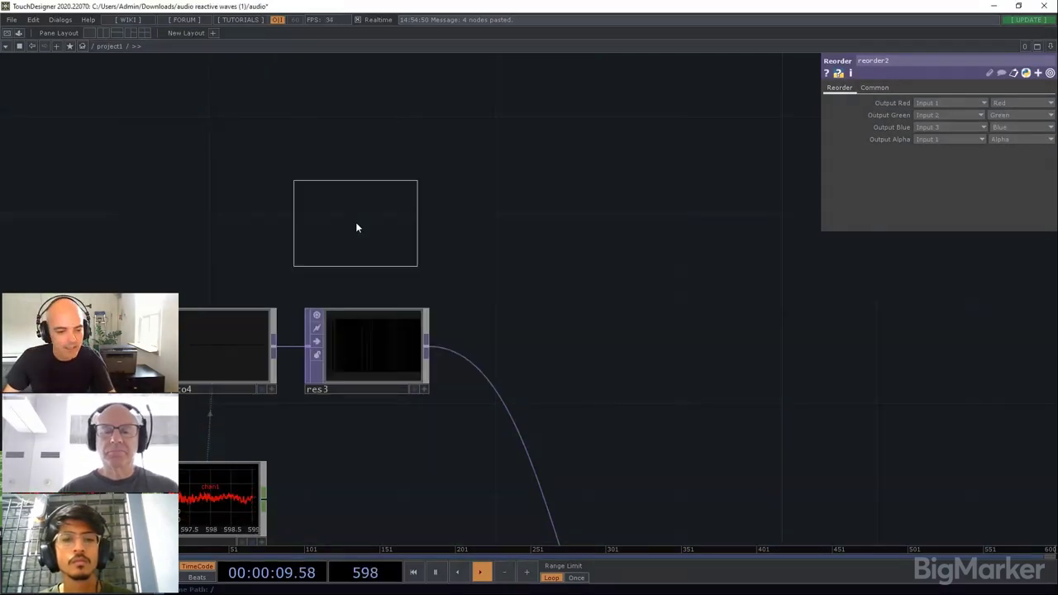
pyautogui.click(356, 221)
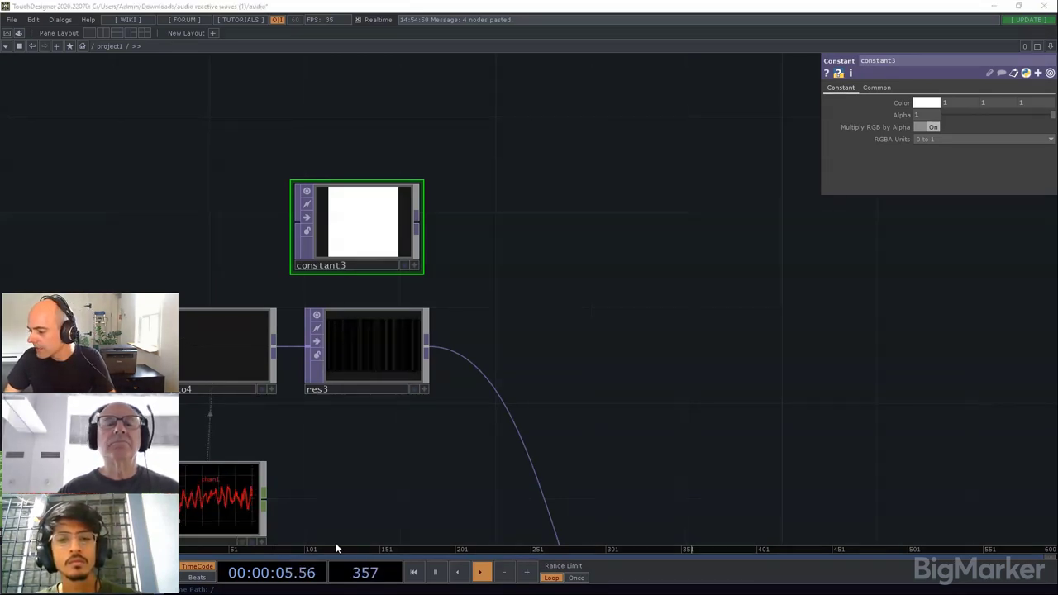
# Step: Set constant3's resolution to 1280 x 720
pyautogui.click(878, 88)
pyautogui.click(1049, 114)
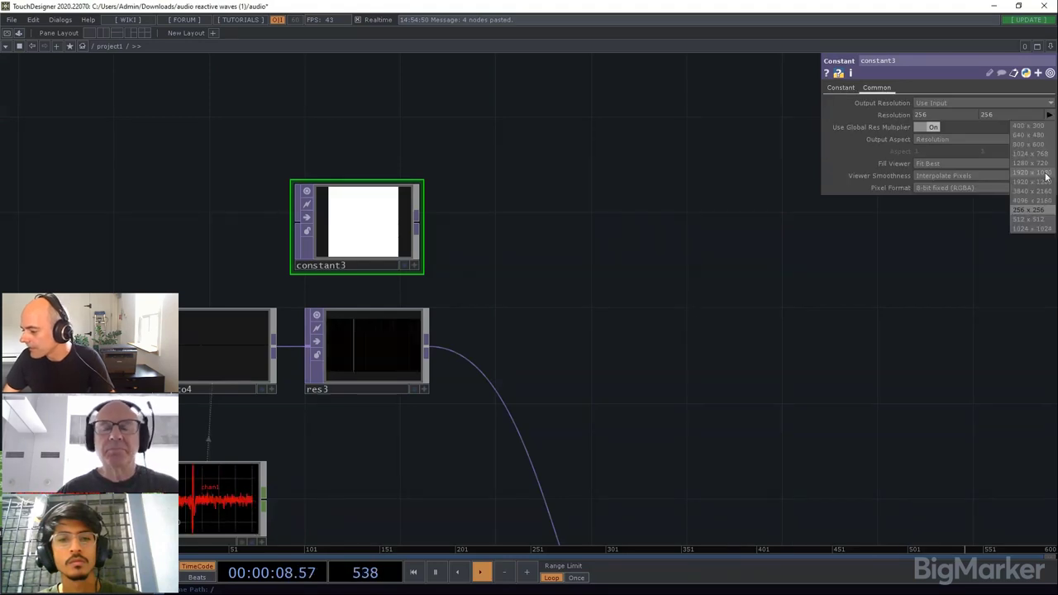
pyautogui.click(1046, 163)
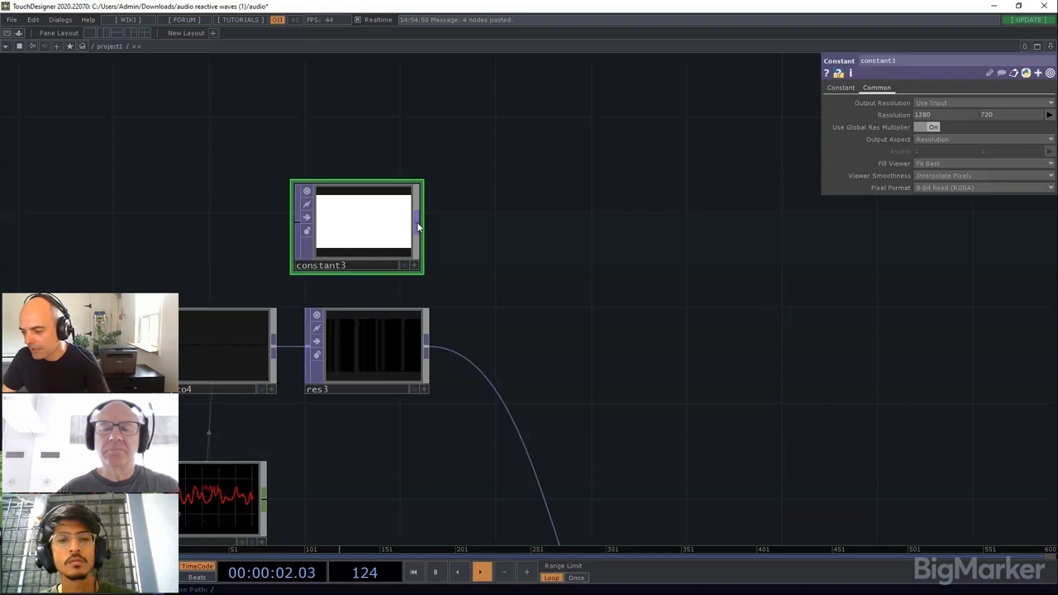
pyautogui.press('Tab')
pyautogui.write('tr')
pyautogui.press('BackSpace')
pyautogui.press('BackSpace')
pyautogui.press('Escape')
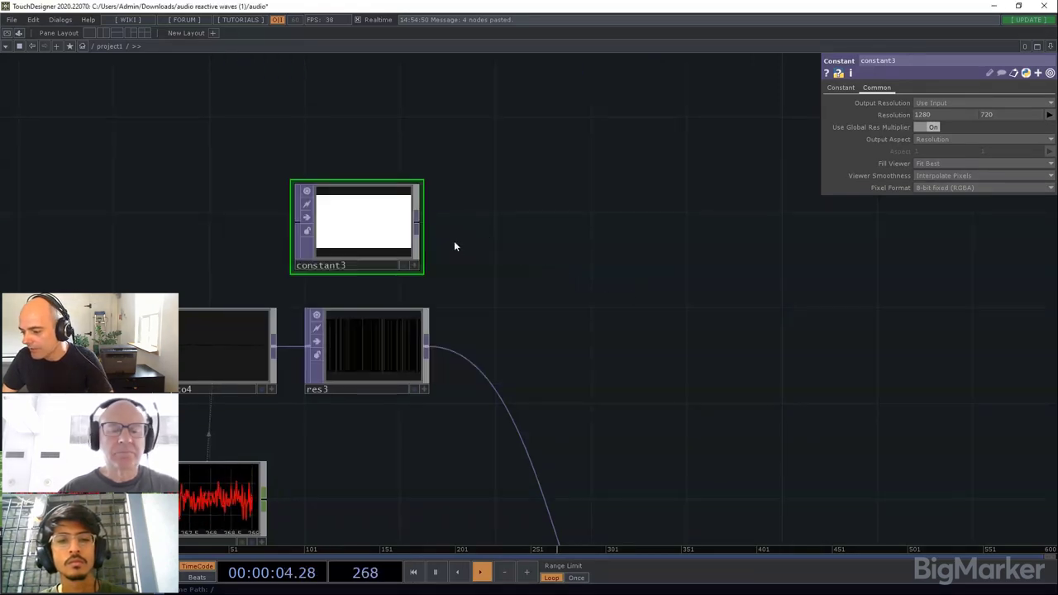
# Step: Add a Displace TOP fed by constant3's output and place it to the right of constant3
pyautogui.rightClick(422, 219)
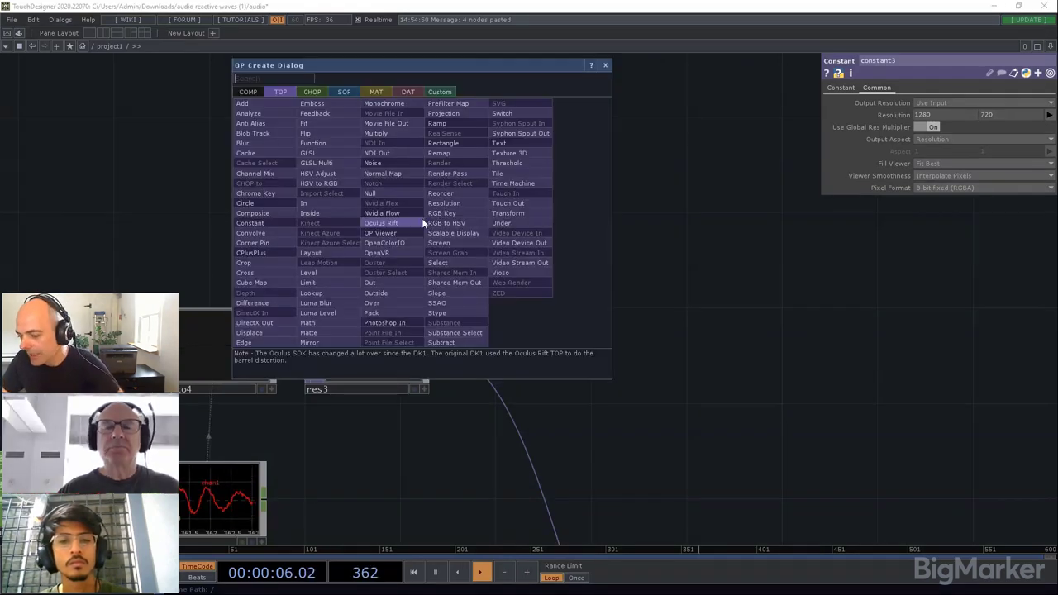
pyautogui.click(295, 290)
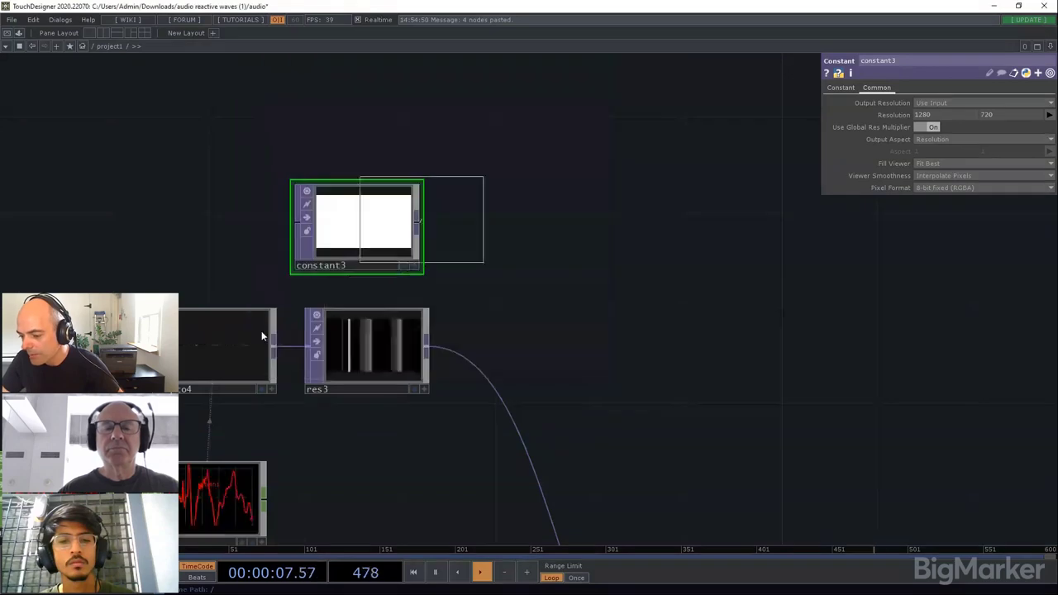
pyautogui.click(606, 284)
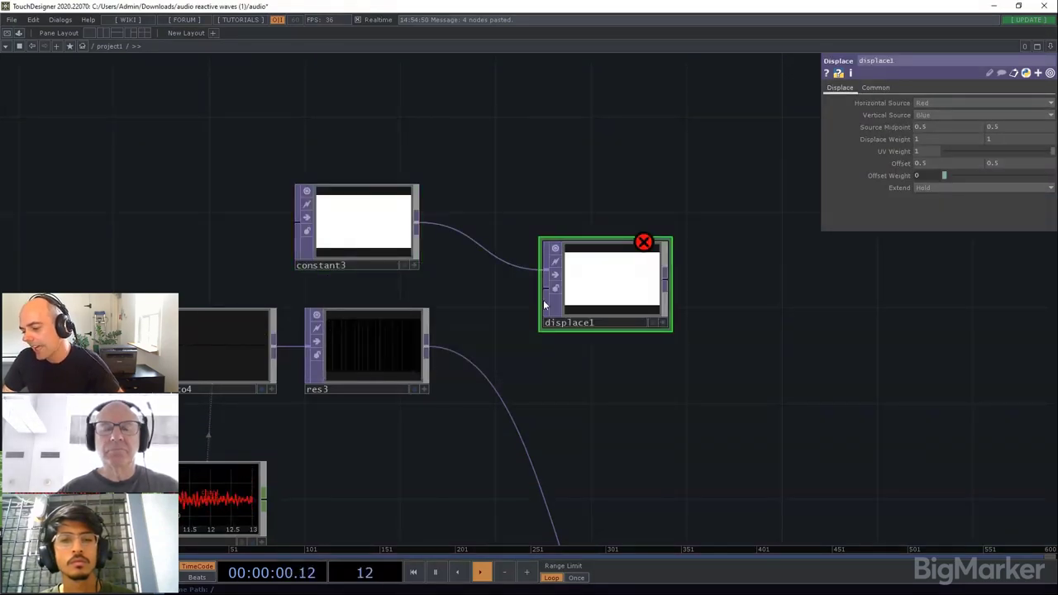
# Step: Move constant3 and displace1 down between the res2 and res1 branches and connect res1 to displace1's second input
pyautogui.scroll(-5, 578, 307)
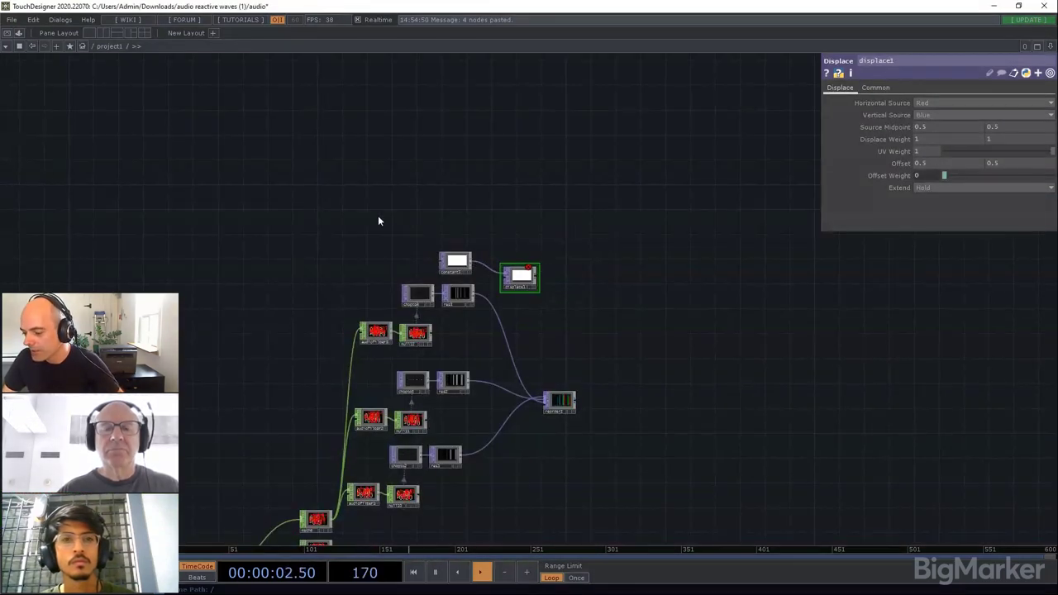
pyautogui.moveTo(526, 283); pyautogui.dragTo(538, 444)
pyautogui.scroll(5, 496, 479)
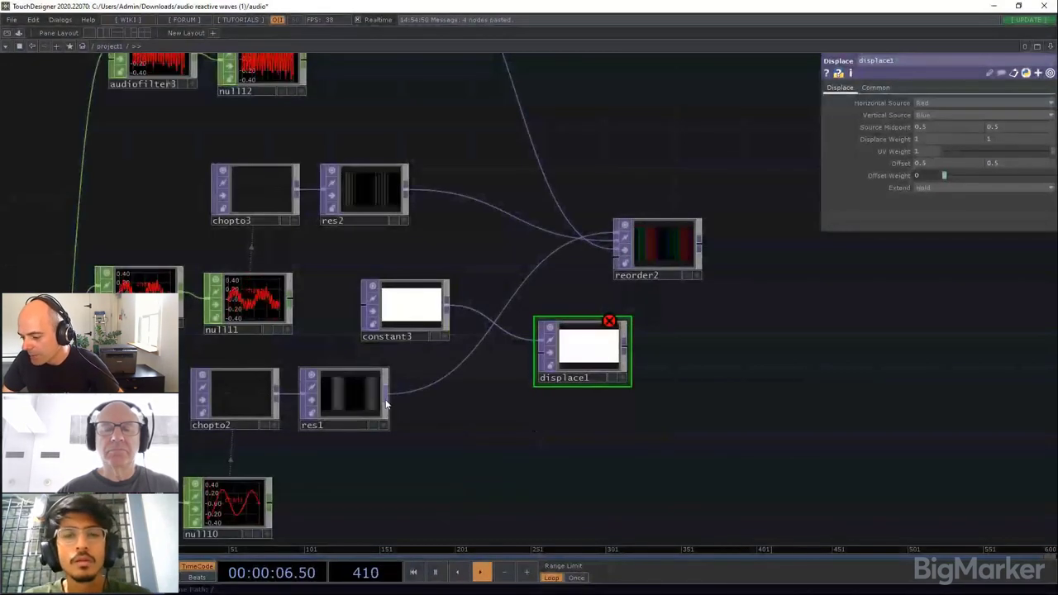
pyautogui.moveTo(385, 394); pyautogui.dragTo(524, 364)
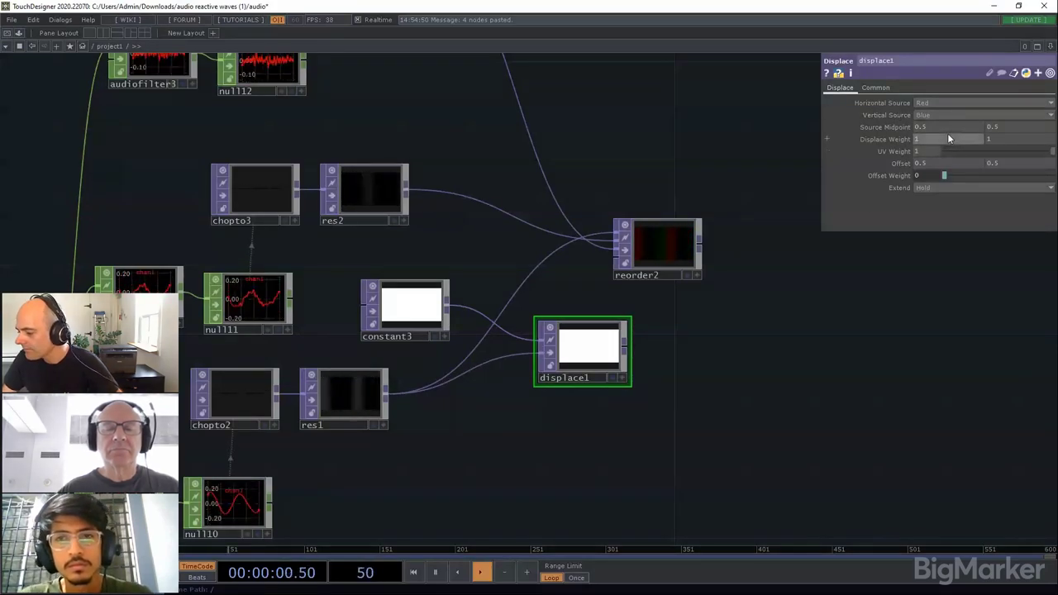
# Step: Set displace1's horizontal Displace Weight to 0
pyautogui.moveTo(947, 135); pyautogui.dragTo(932, 130, button='middle')
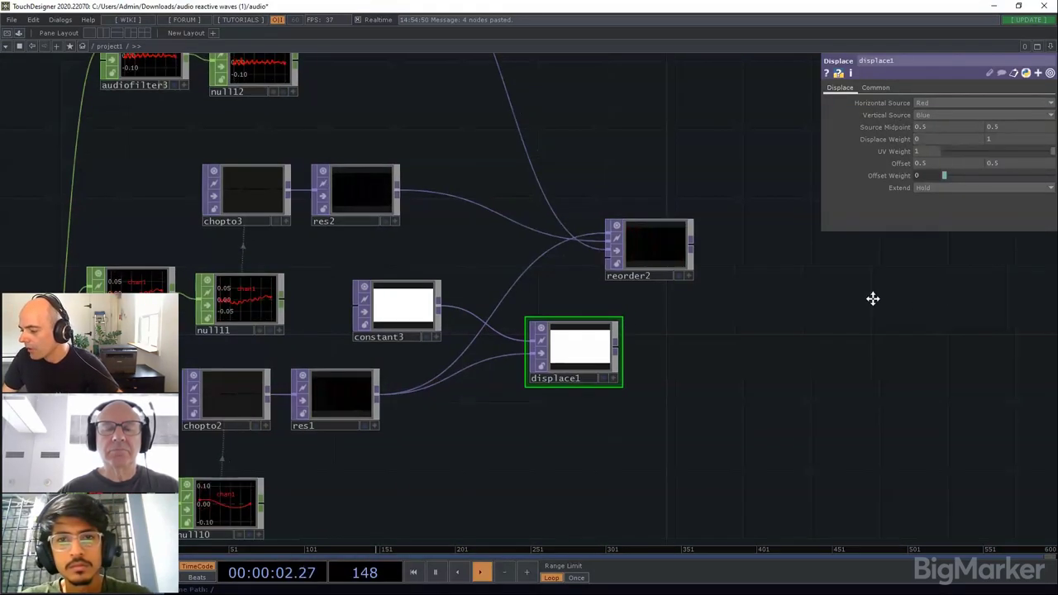
pyautogui.scroll(5, 651, 369)
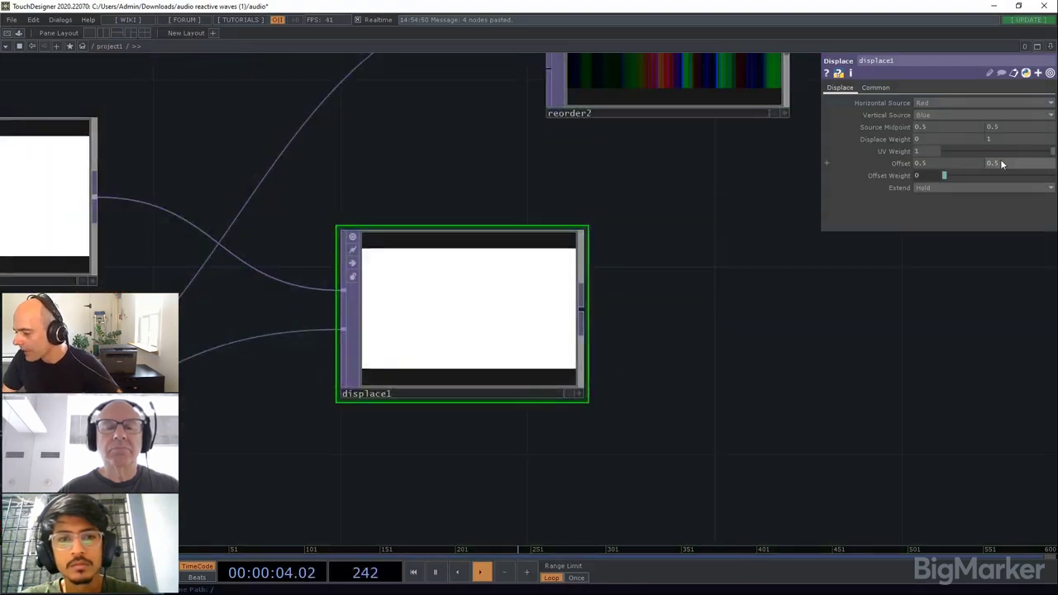
pyautogui.moveTo(897, 164); pyautogui.dragTo(894, 170, button='middle')
# Step: Set displace1's Extend to Zero and both of its Source Midpoint values to 0
pyautogui.scroll(-5, 736, 333)
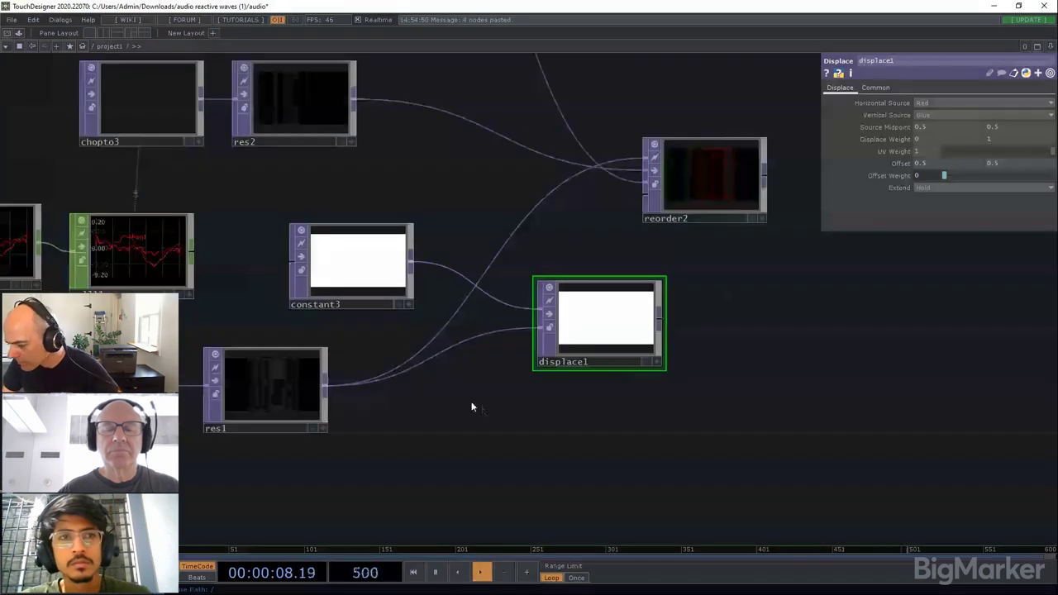
pyautogui.scroll(3, 648, 325)
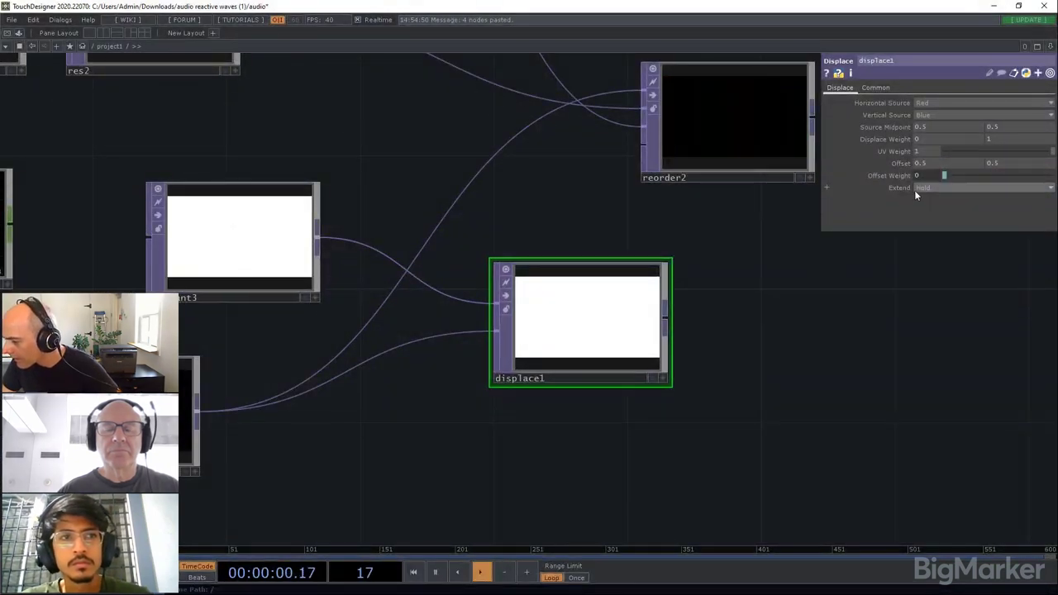
pyautogui.click(914, 190)
pyautogui.click(924, 202)
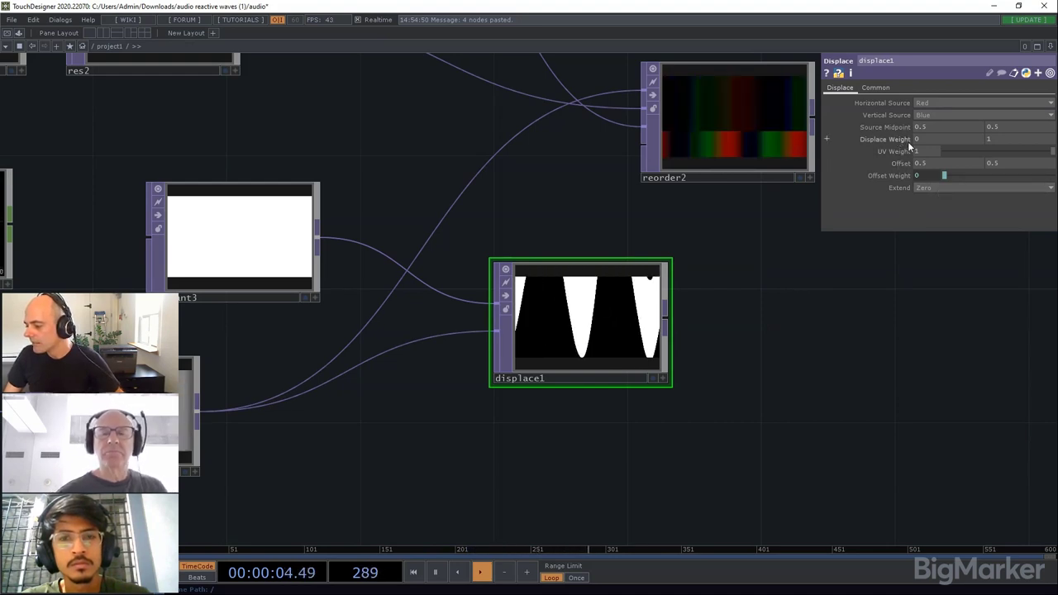
pyautogui.moveTo(903, 126); pyautogui.dragTo(897, 107, button='middle')
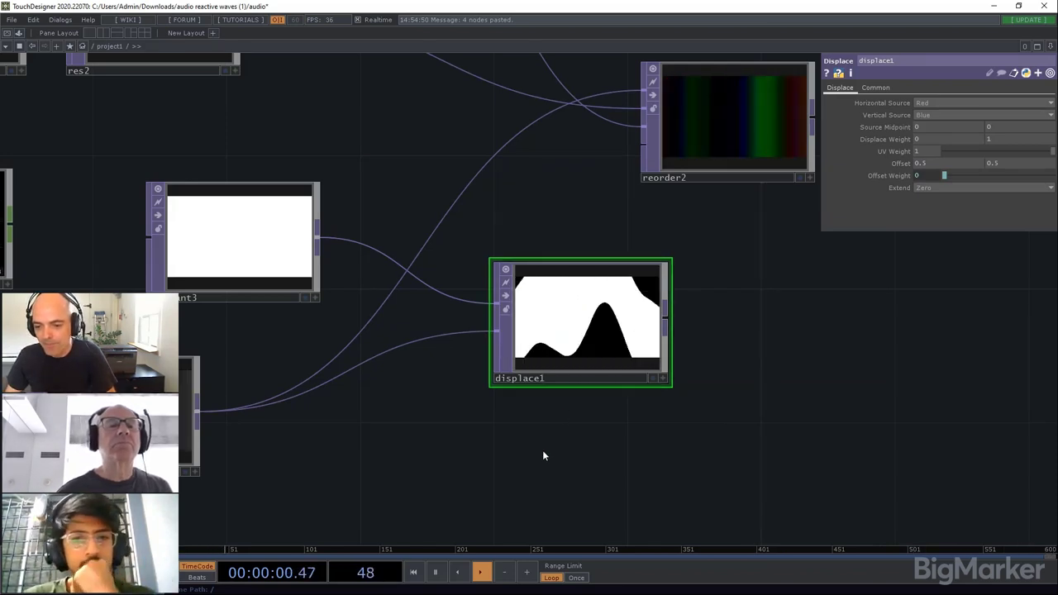
# Step: Move displace1 to the right of constant3 and res1 so it sits directly below reorder2
pyautogui.moveTo(595, 315); pyautogui.dragTo(701, 302)
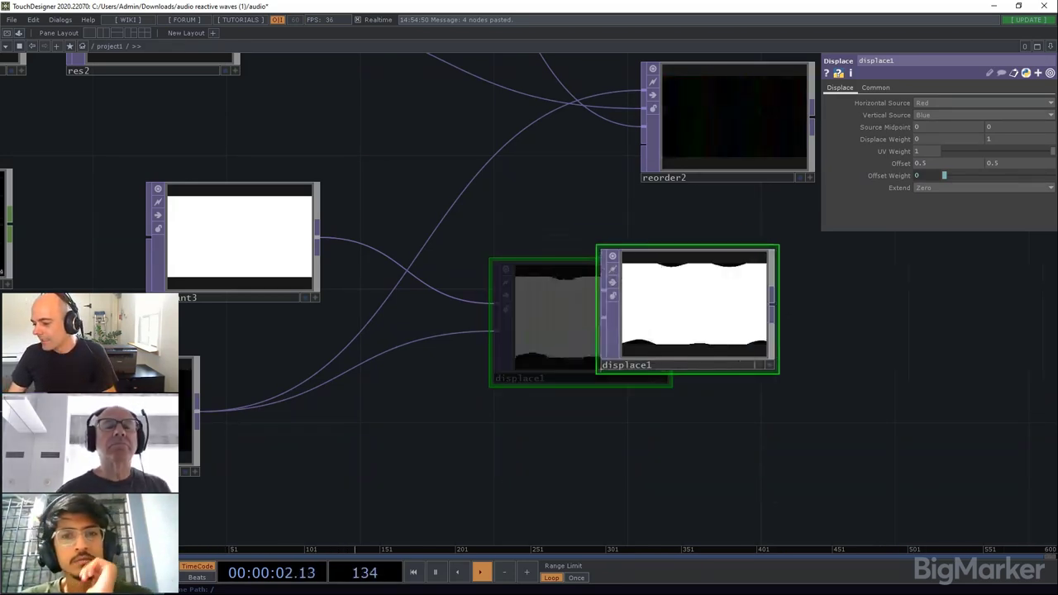
pyautogui.scroll(-6, 537, 262)
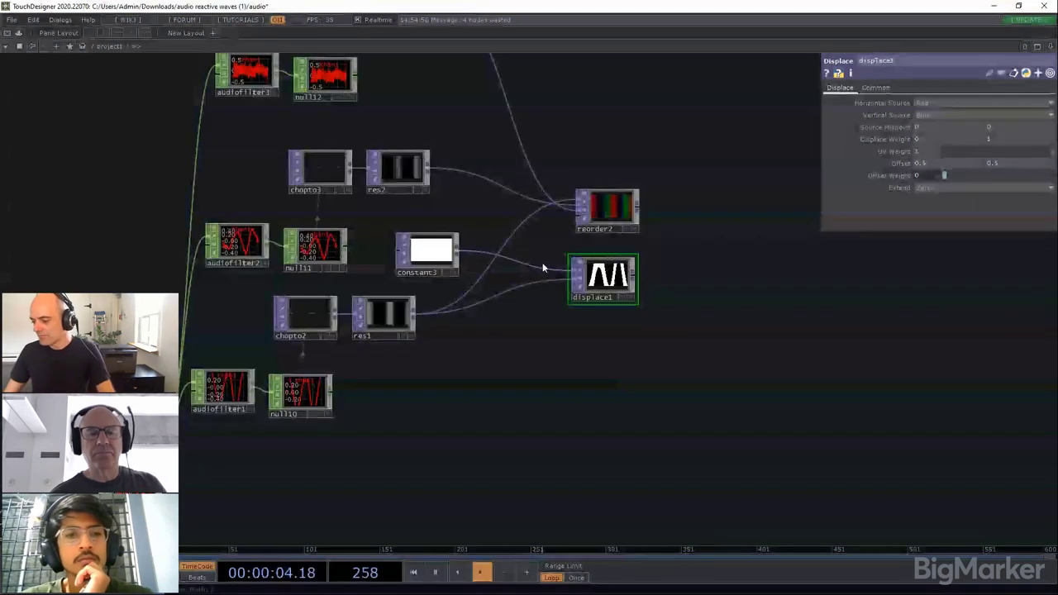
pyautogui.moveTo(604, 276); pyautogui.dragTo(608, 281)
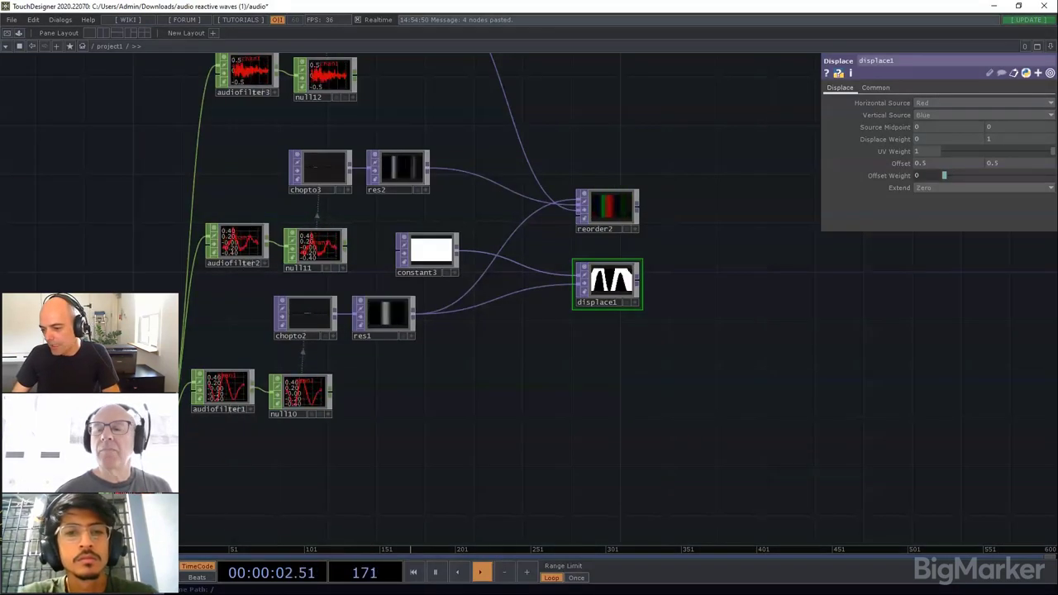
pyautogui.scroll(-4, 524, 307)
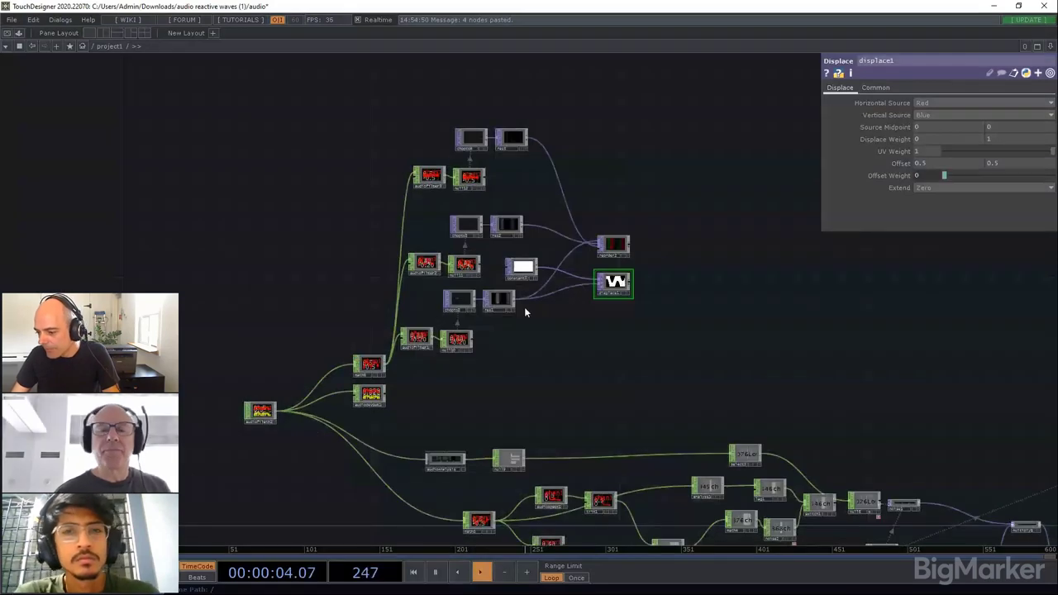
# Step: Turn off the Active setting of the audiodevout1 audio output node
pyautogui.scroll(5, 467, 199)
pyautogui.moveTo(248, 447); pyautogui.dragTo(355, 140)
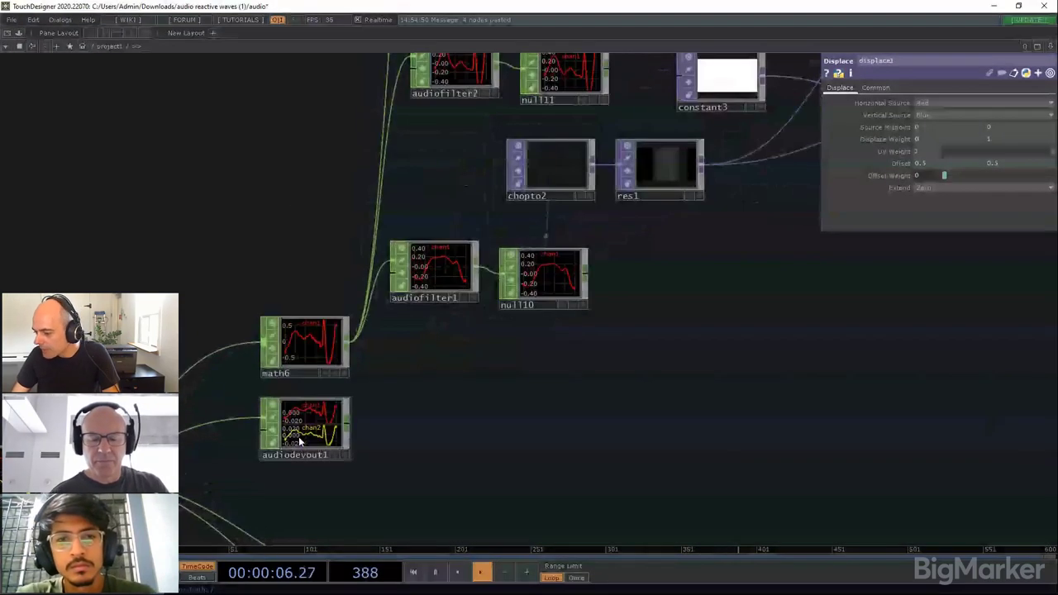
pyautogui.click(300, 442)
pyautogui.click(909, 103)
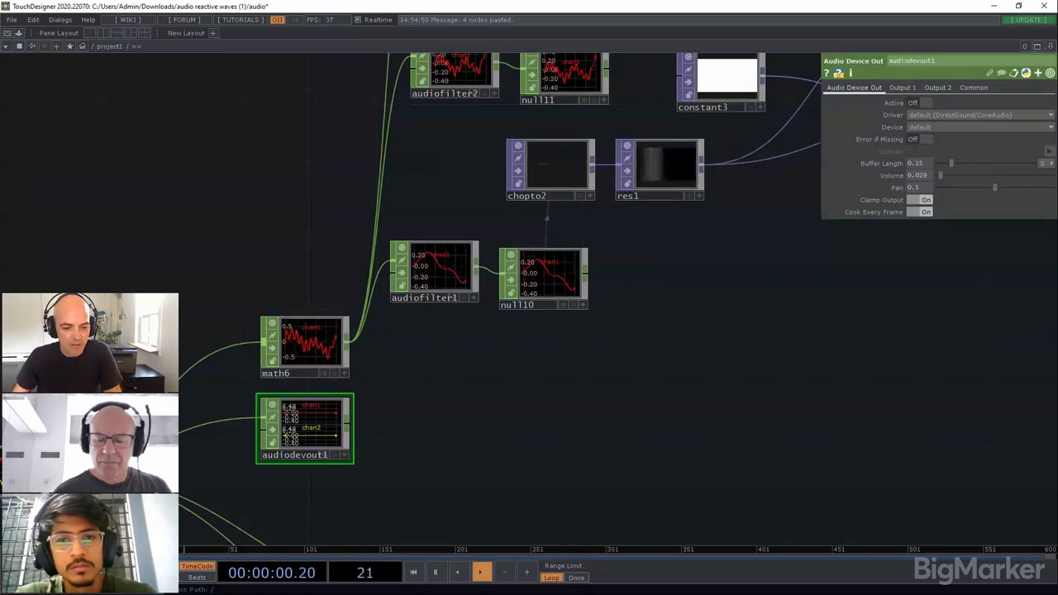
# Step: Switch to the web browser and filter the Derivative community page to show only posts of type Asset
pyautogui.press('super+d')
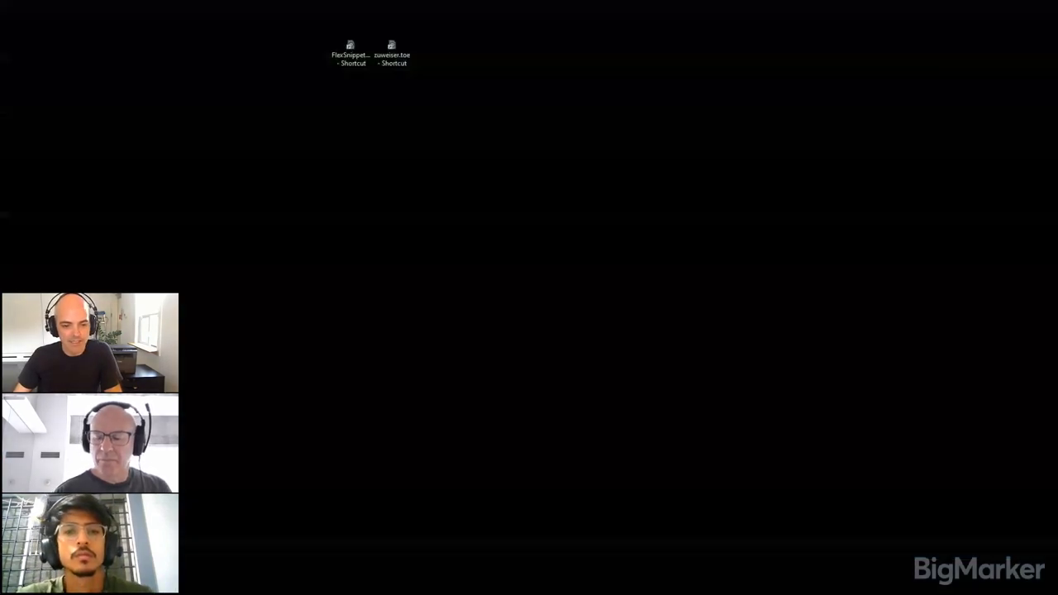
pyautogui.press('super+d')
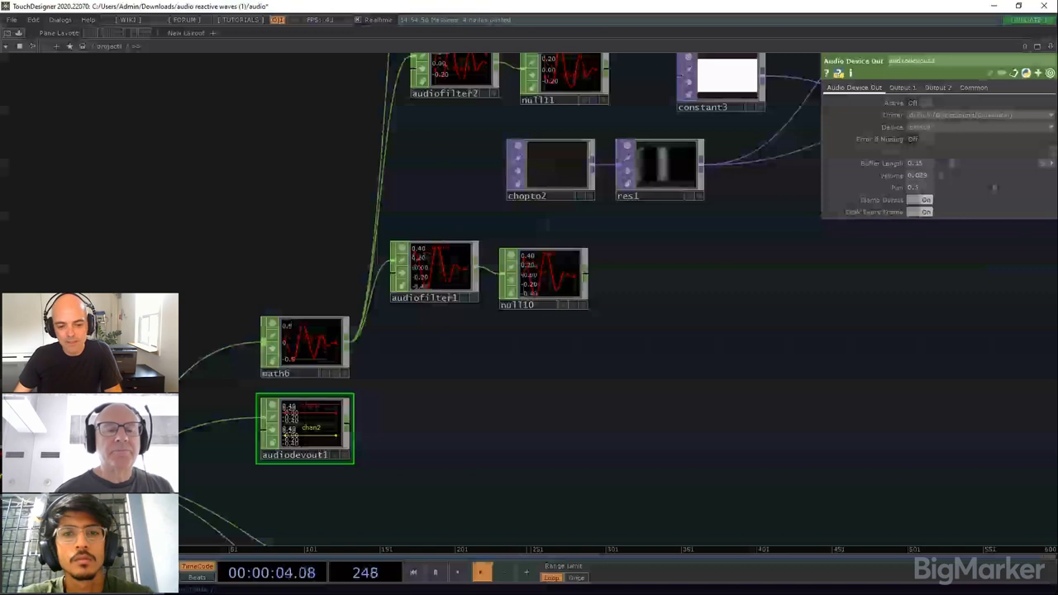
pyautogui.hotkey('alt', 'Tab')
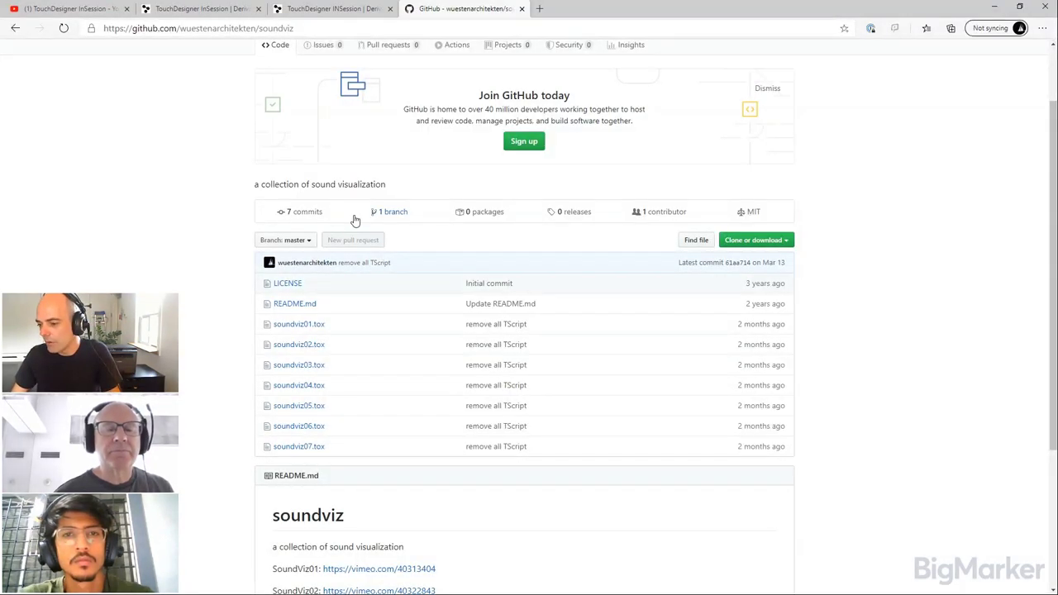
pyautogui.click(195, 10)
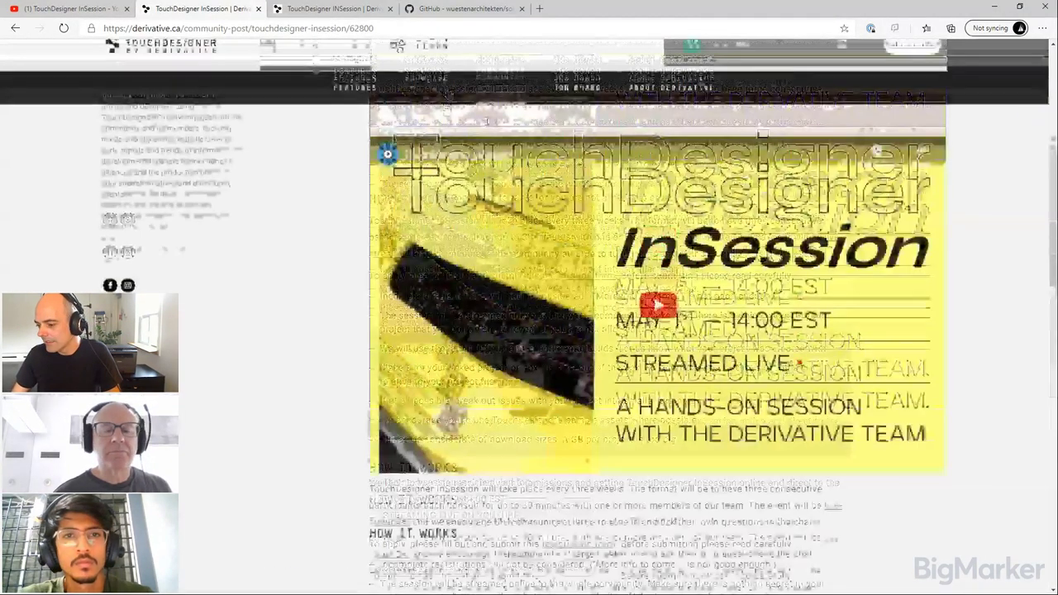
pyautogui.scroll(5, 424, 69)
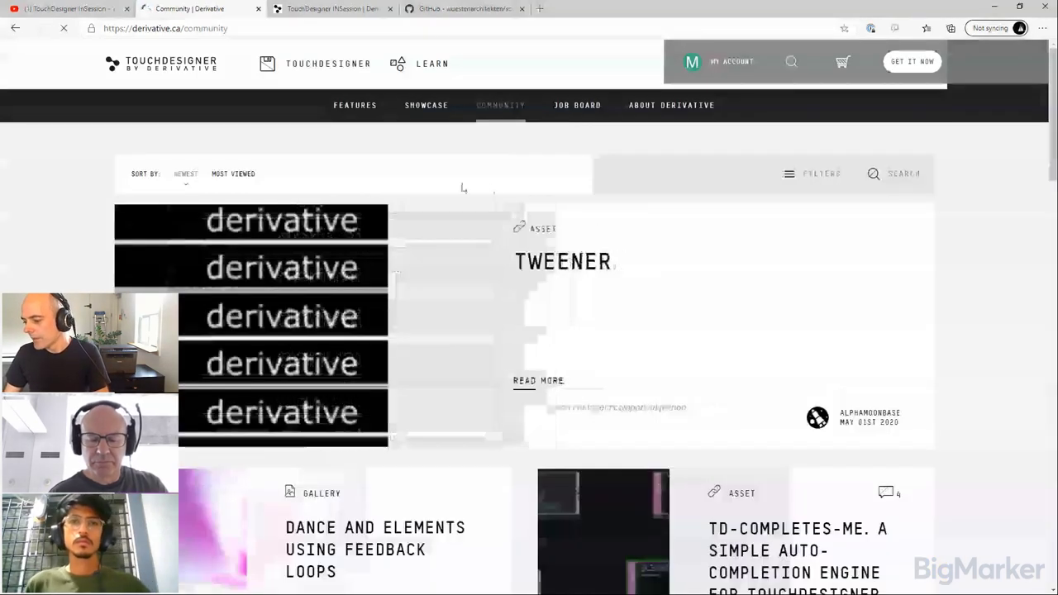
pyautogui.click(821, 177)
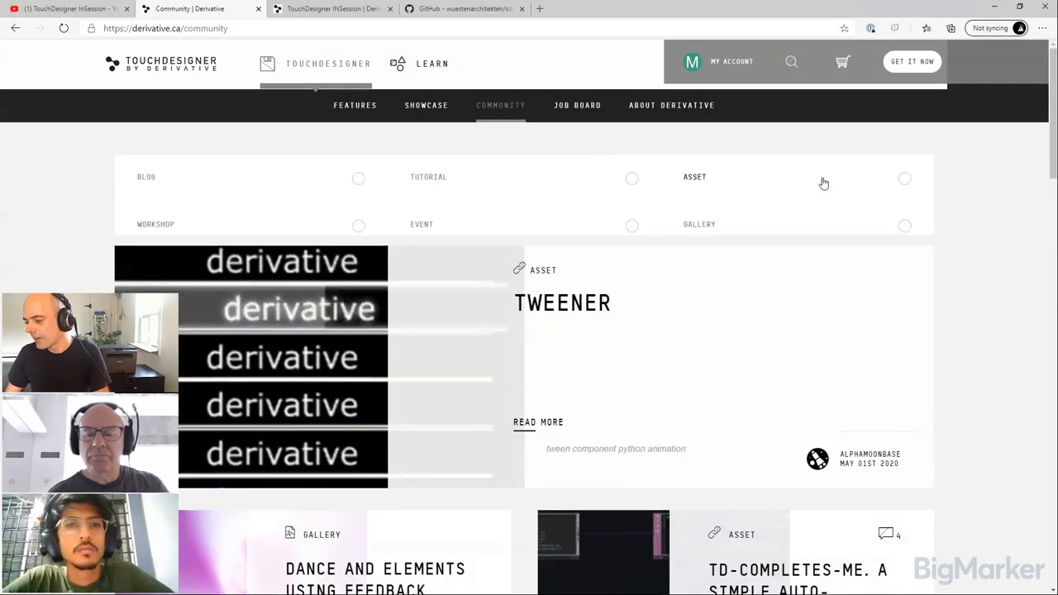
pyautogui.click(922, 179)
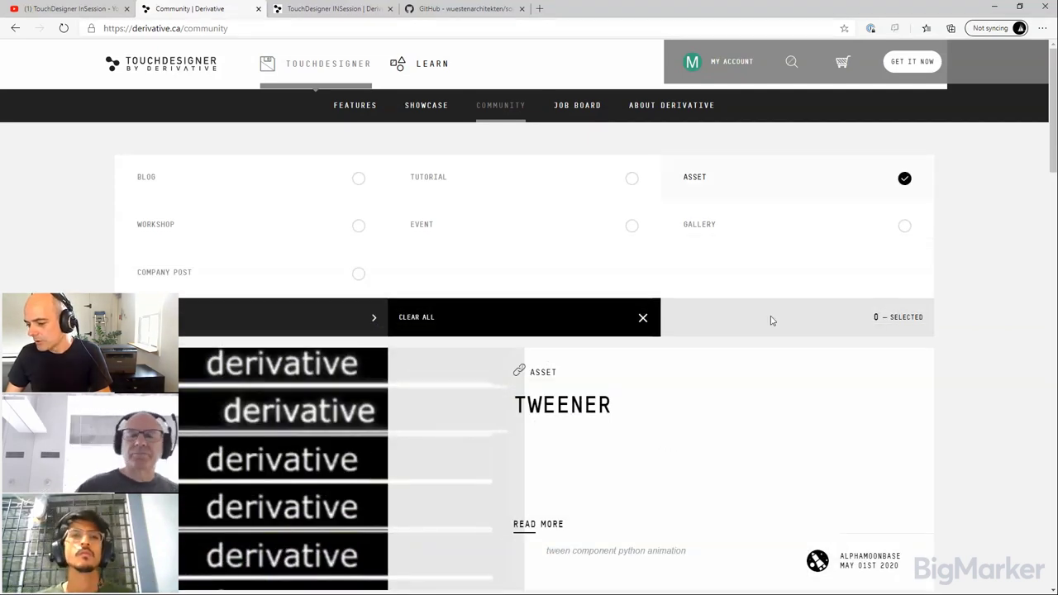
pyautogui.click(189, 332)
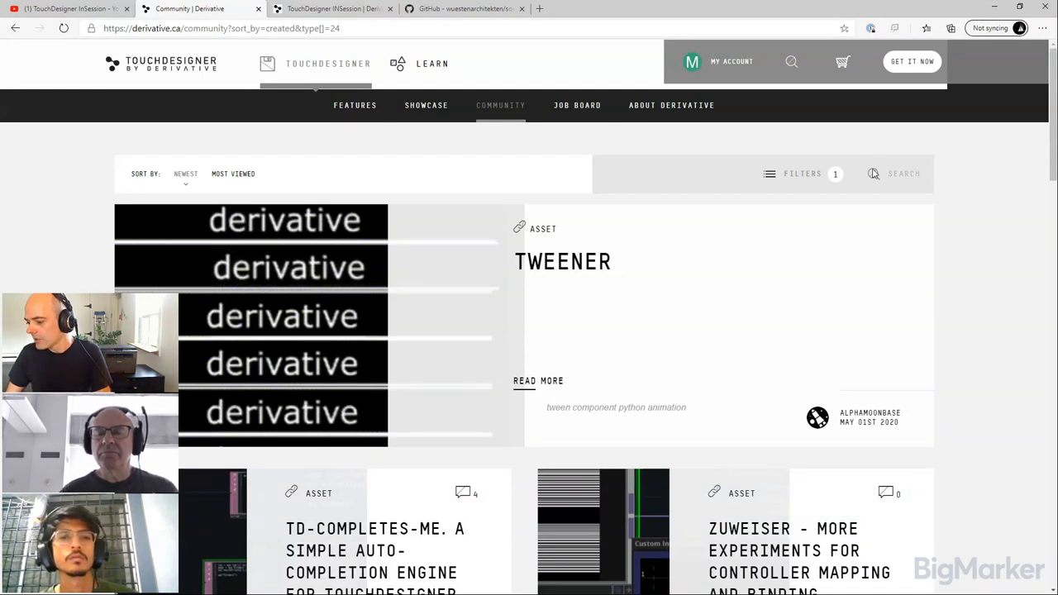
# Step: Search the community assets for "audio" and look through the results
pyautogui.click(873, 174)
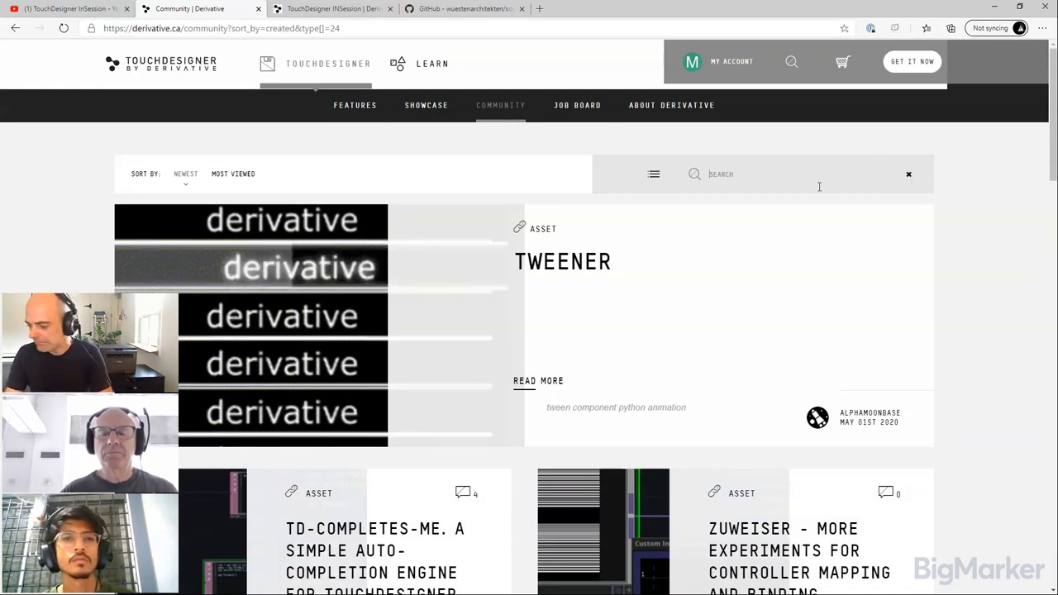
pyautogui.write('audio')
pyautogui.press('Return')
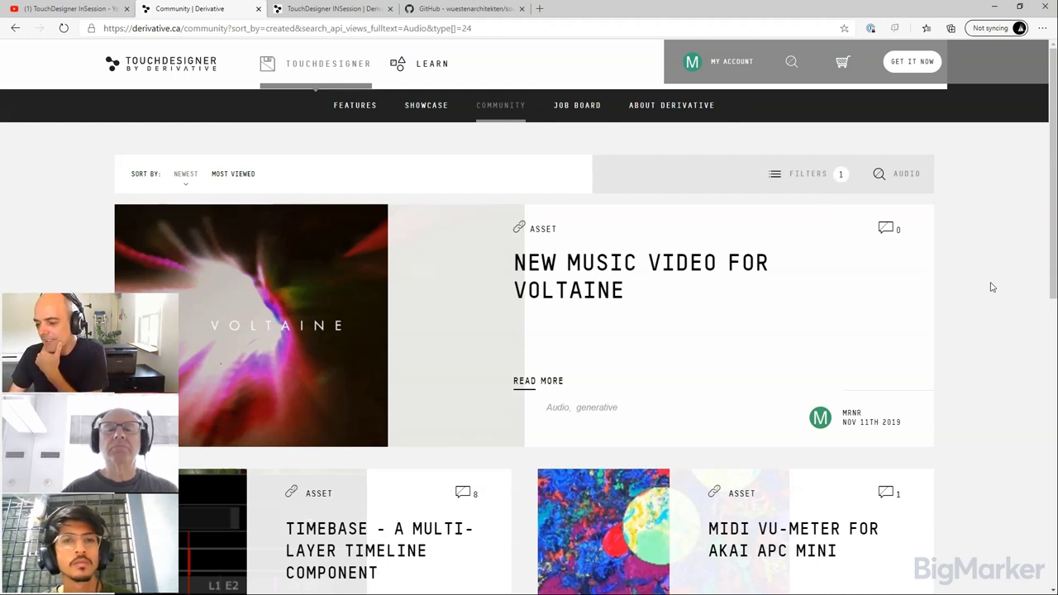
pyautogui.scroll(-5, 992, 287)
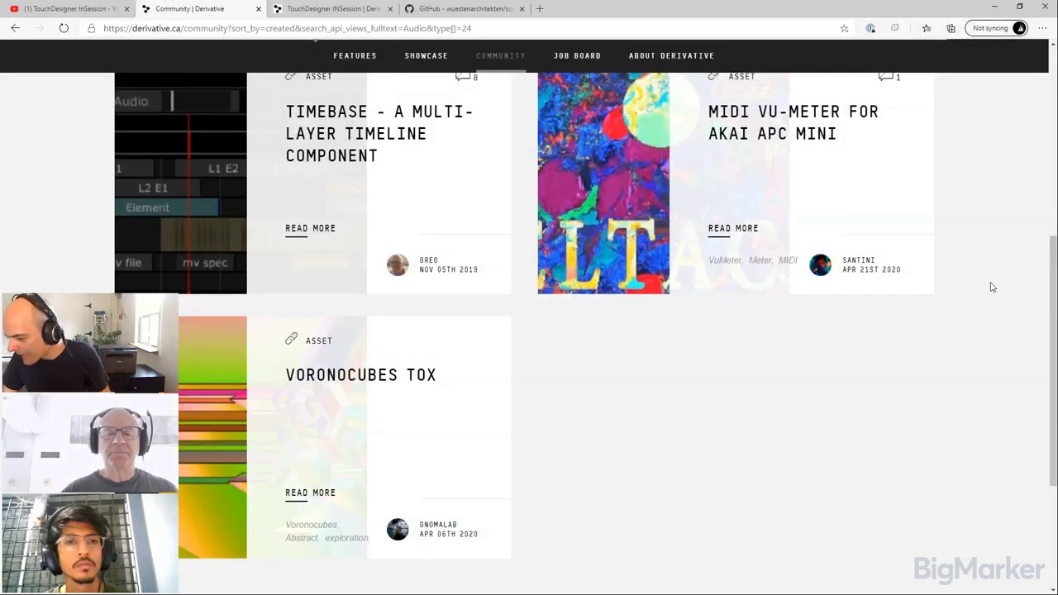
pyautogui.scroll(4, 992, 287)
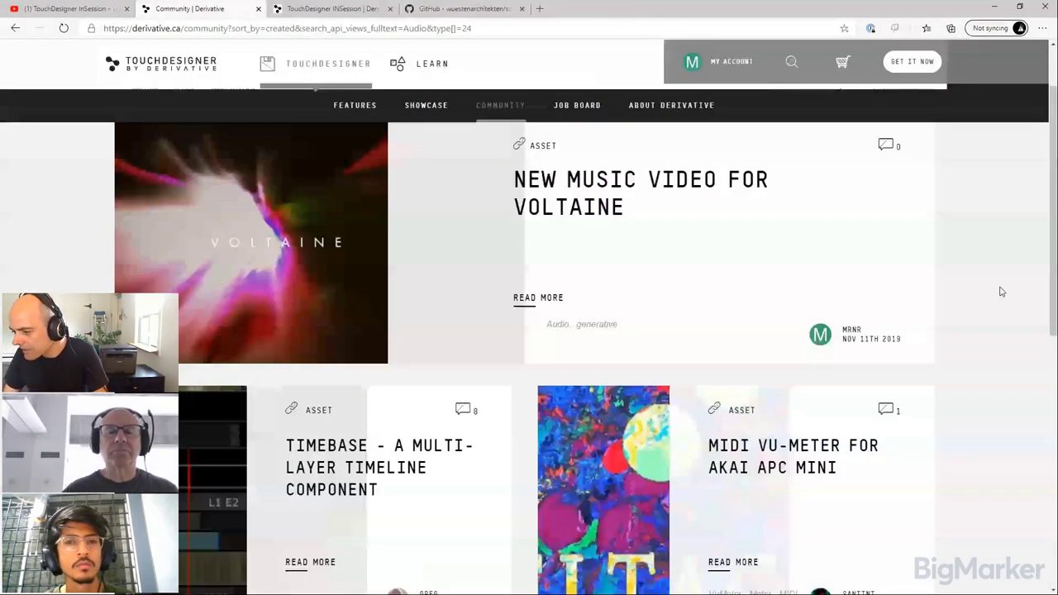
pyautogui.scroll(1, 1001, 291)
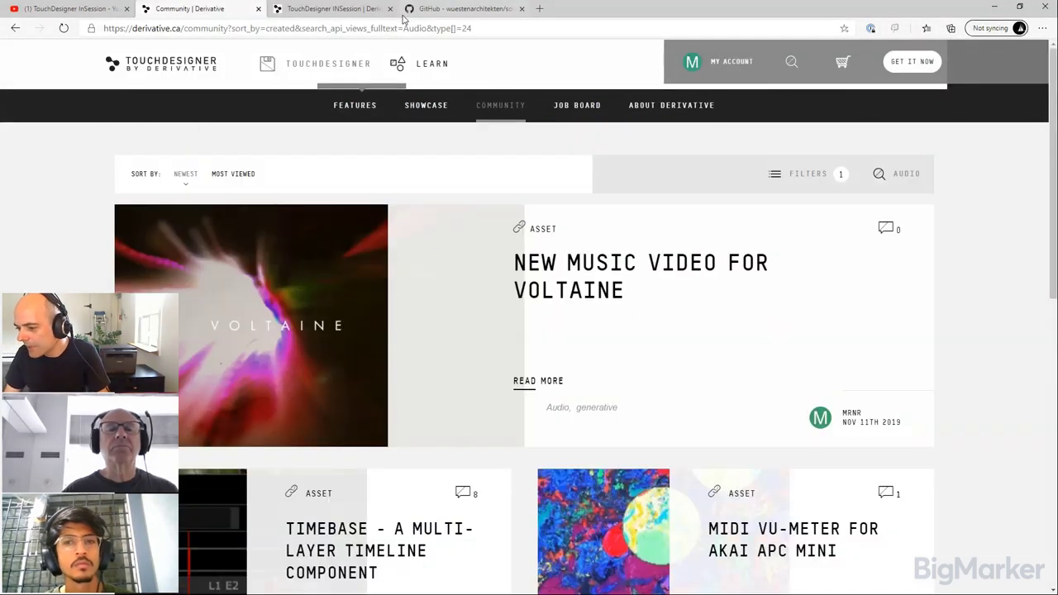
# Step: Return to the wuestenarchitekten/soundviz GitHub repository and select its web address
pyautogui.click(447, 9)
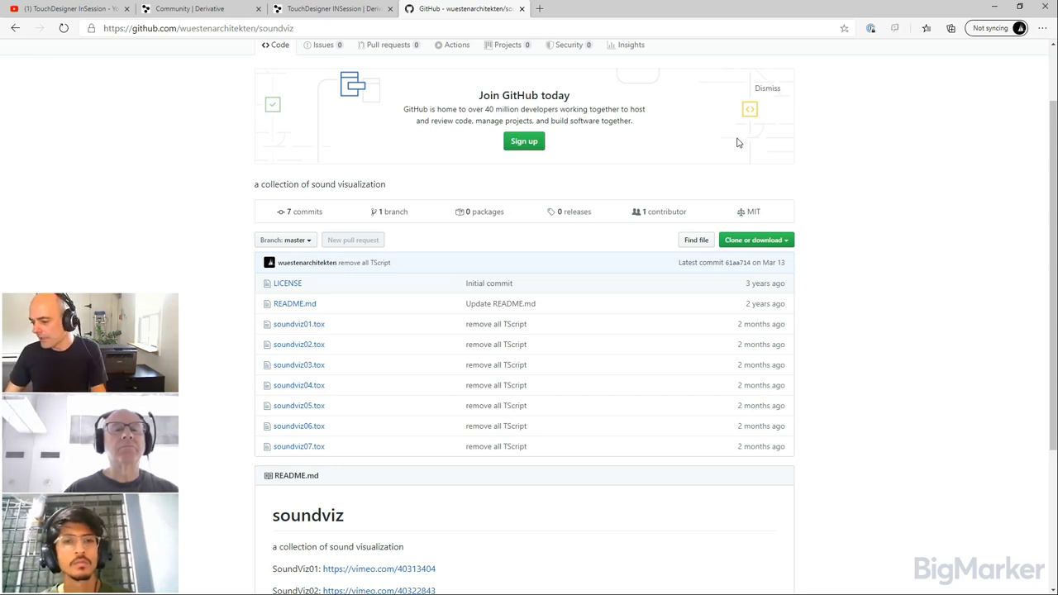
pyautogui.scroll(1, 854, 194)
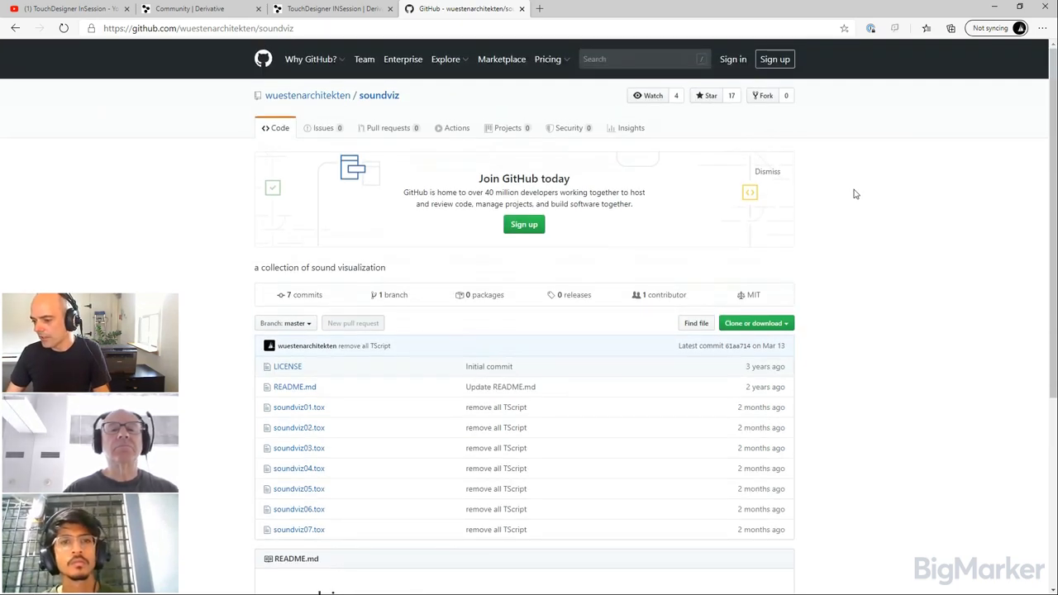
pyautogui.click(491, 29)
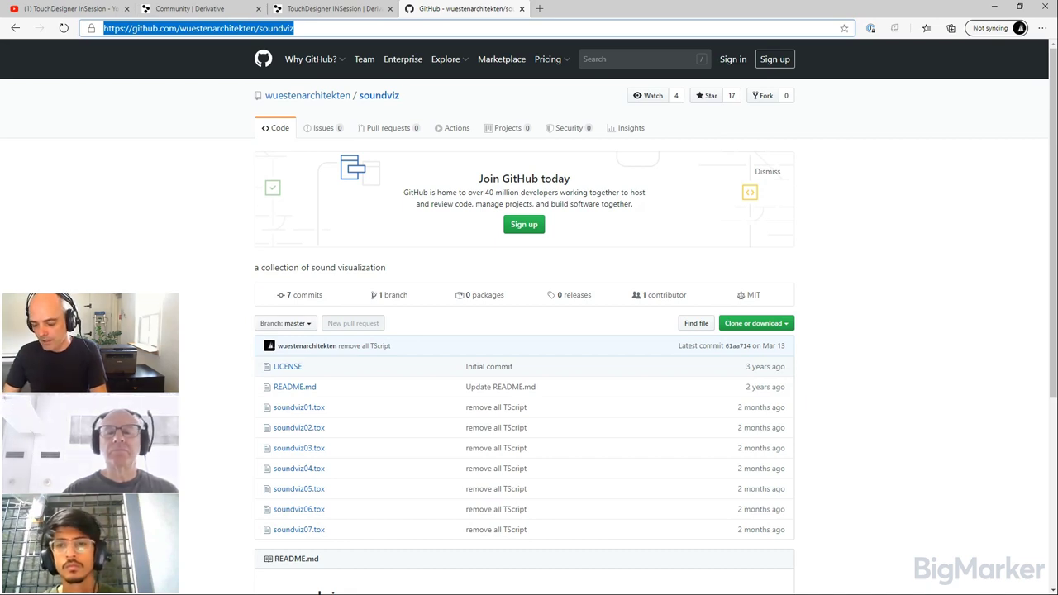
pyautogui.hotkey('alt', 'Tab')
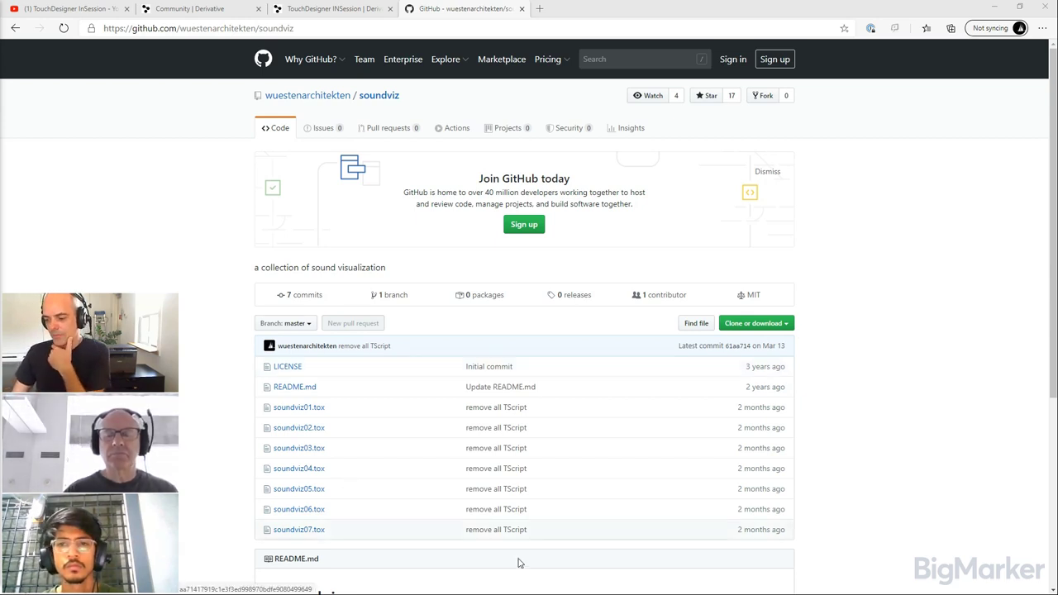
# Step: Play the SoundViz01 Vimeo video linked in the readme, skip ahead to about 01:16, and close its page
pyautogui.scroll(-3, 579, 496)
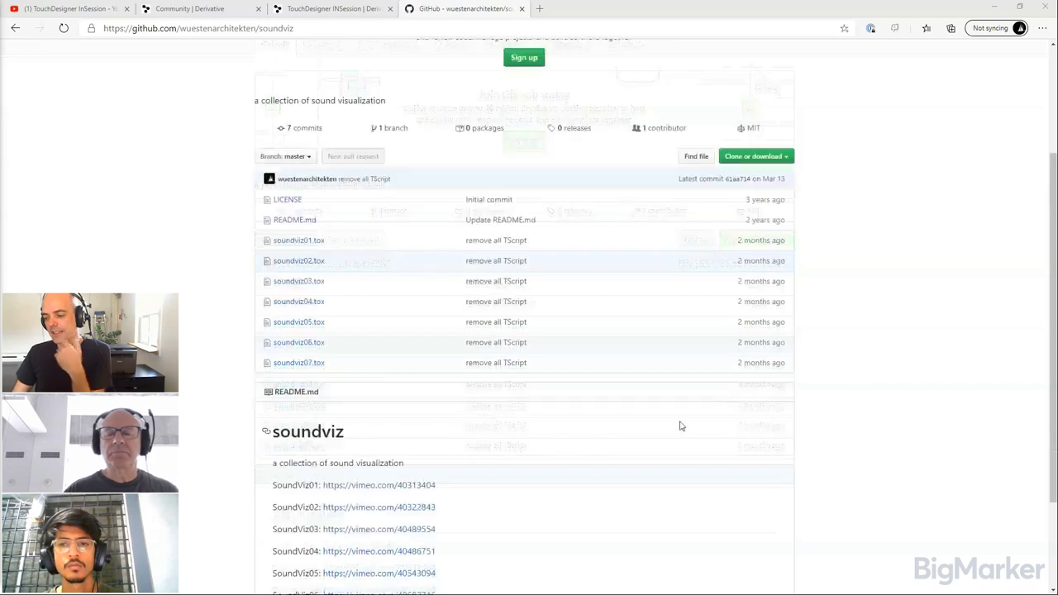
pyautogui.click(403, 401)
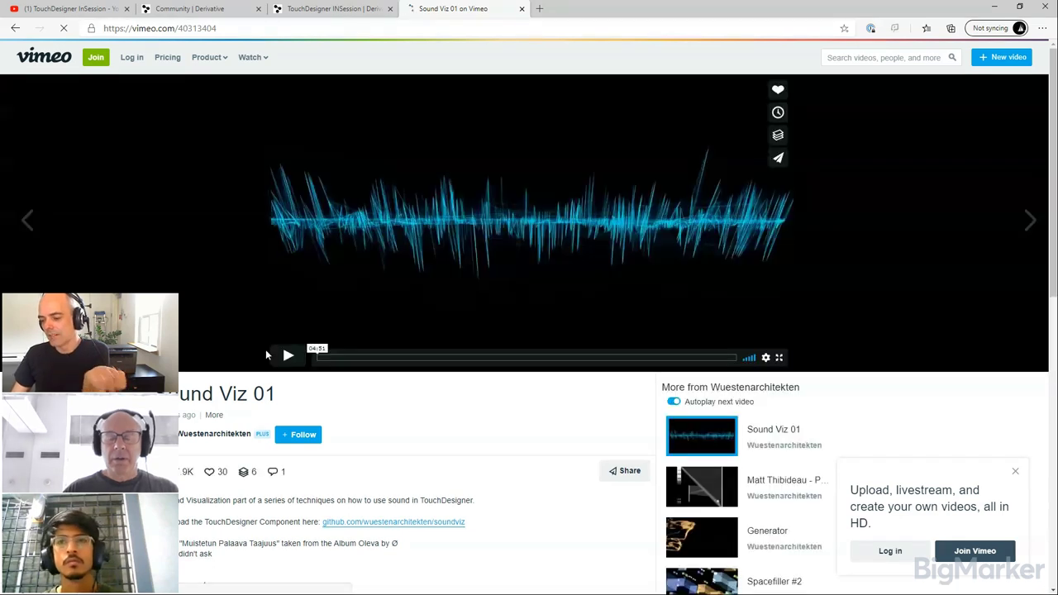
pyautogui.click(286, 355)
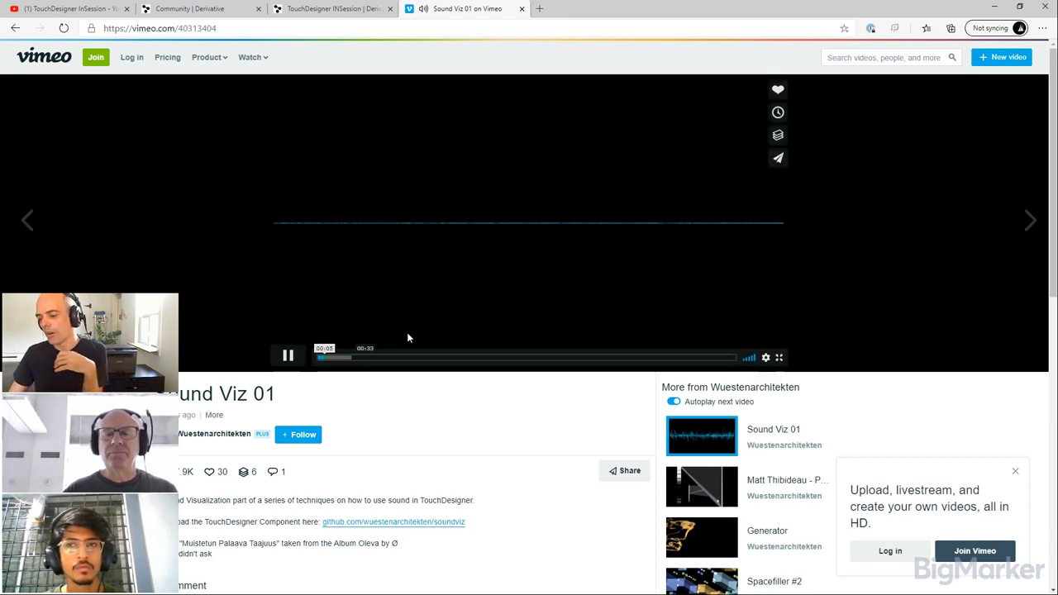
pyautogui.click(424, 360)
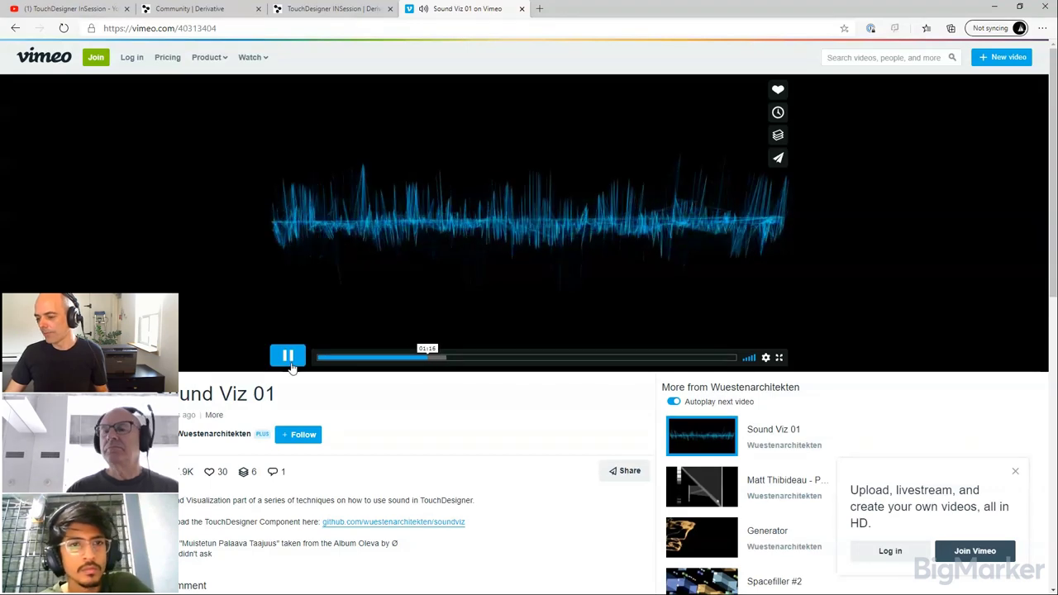
pyautogui.click(521, 9)
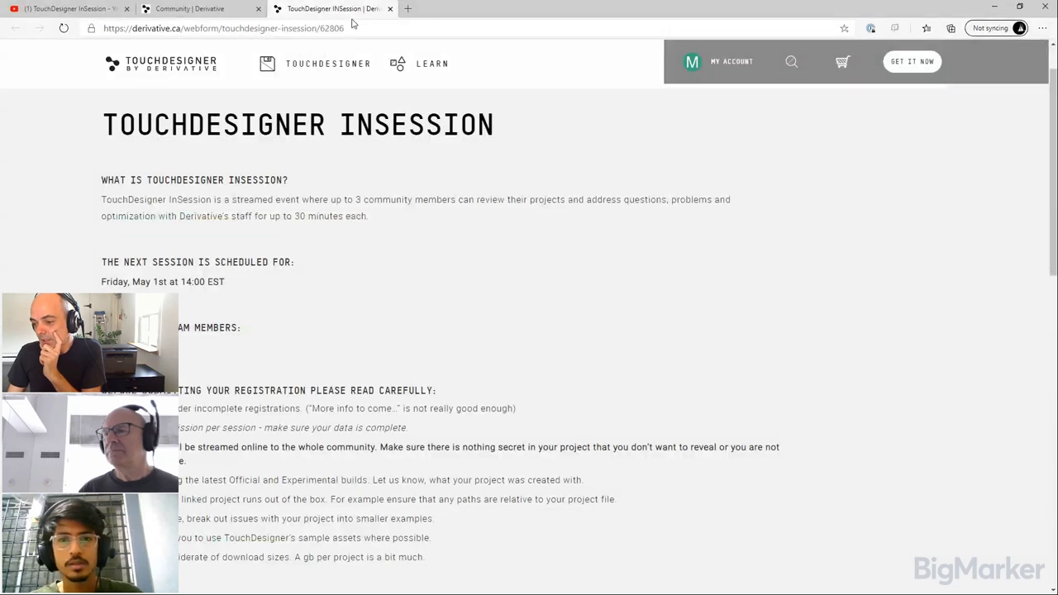
# Step: Load alltd.org in a new browser tab
pyautogui.click(409, 9)
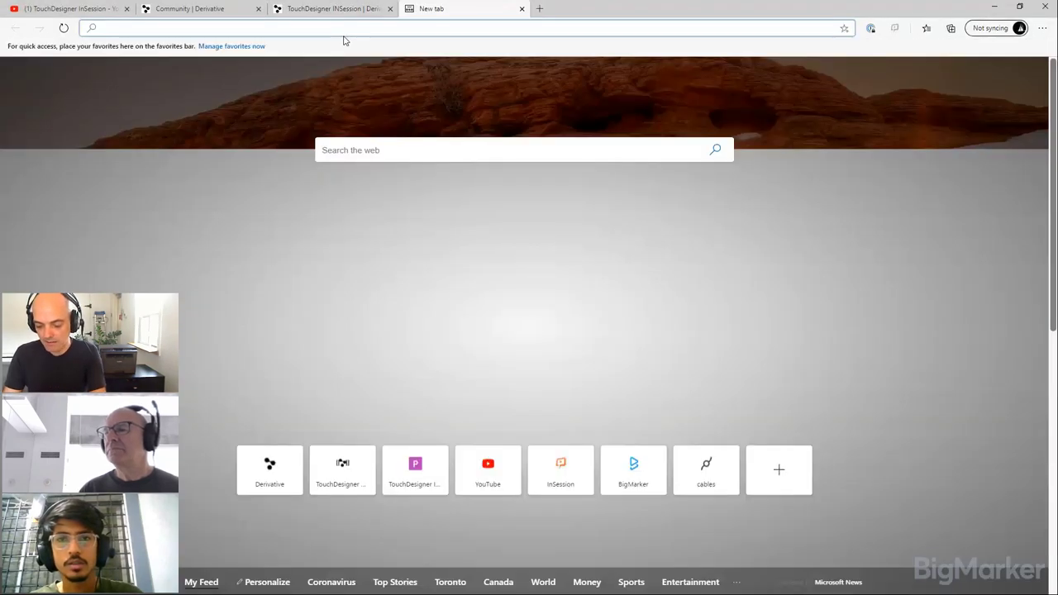
pyautogui.write('youtube')
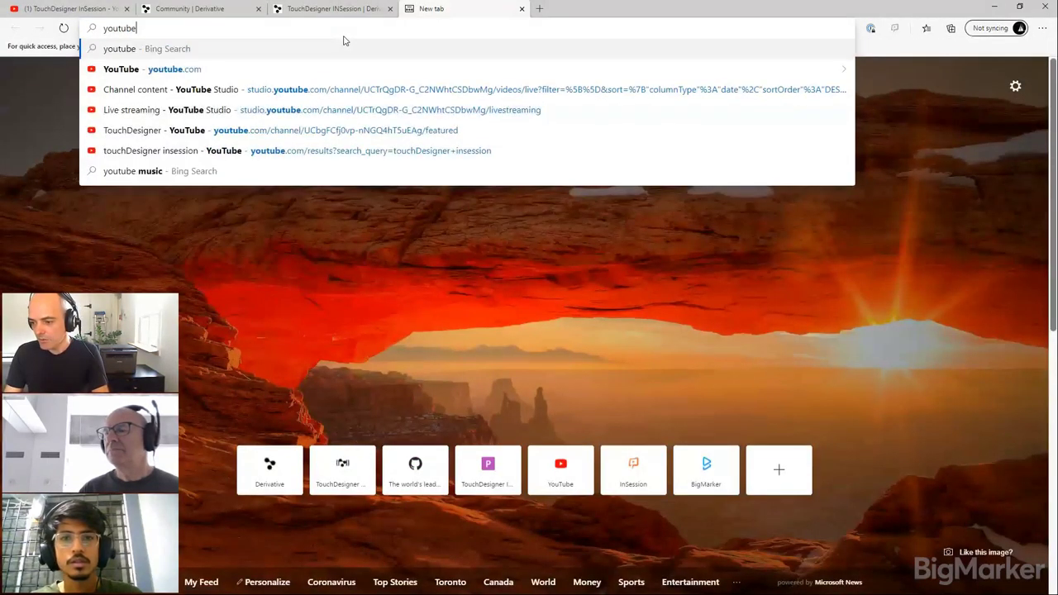
pyautogui.press('Escape')
pyautogui.write('all')
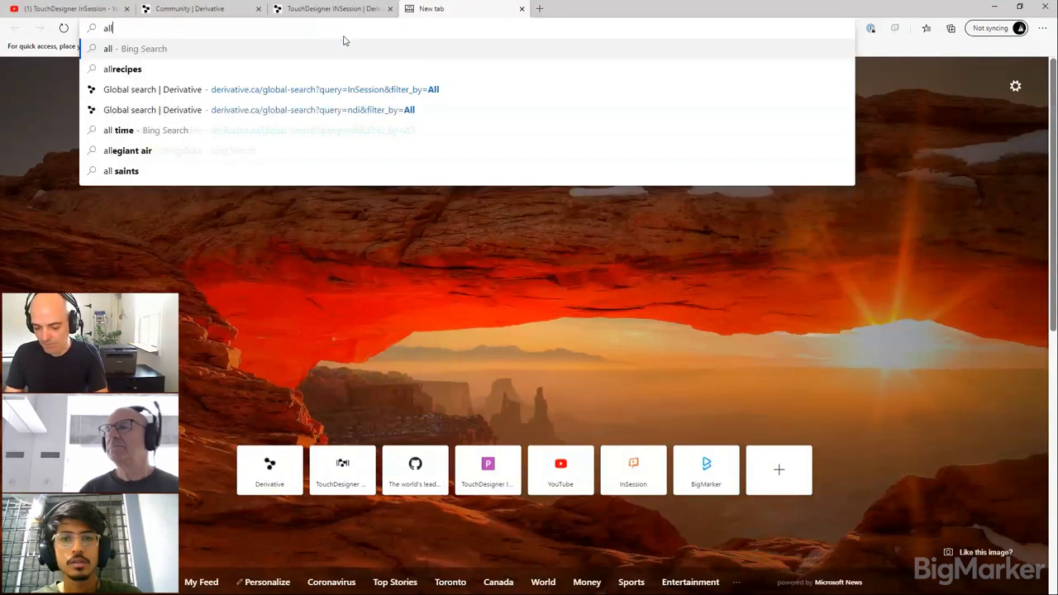
pyautogui.write('td.org')
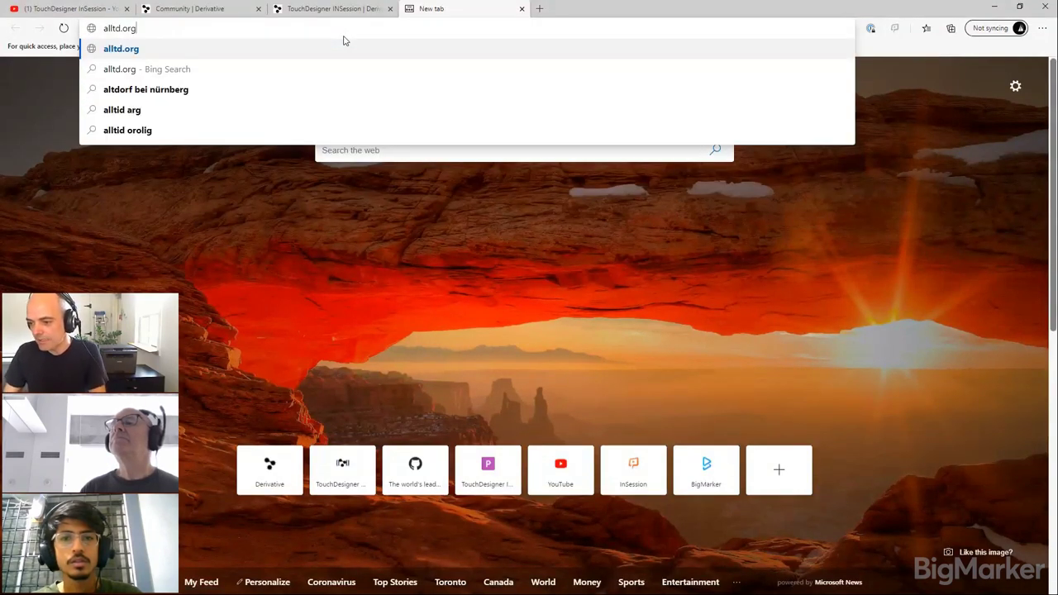
pyautogui.press('Return')
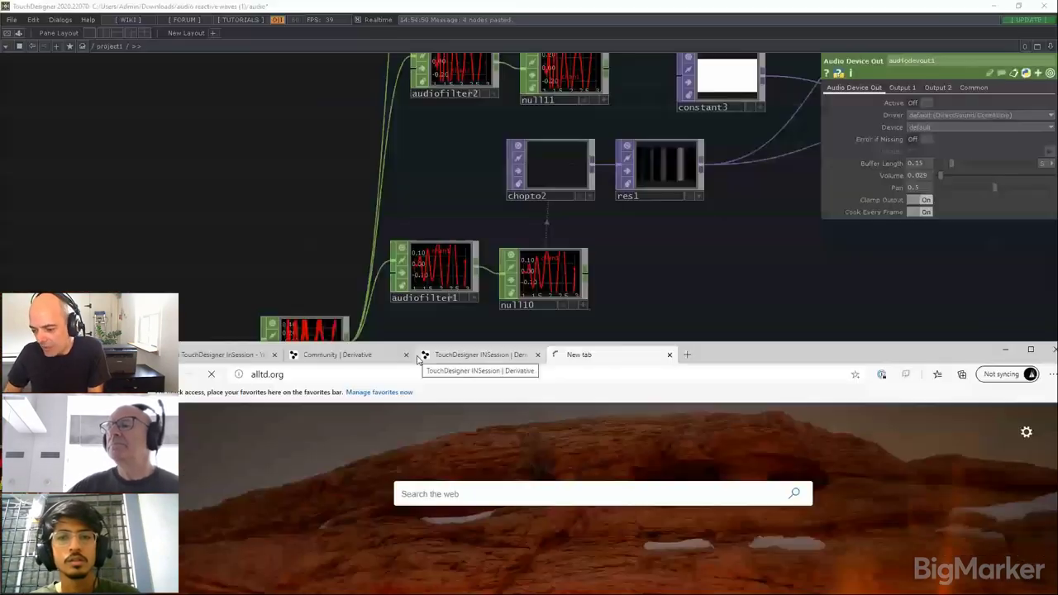
# Step: Switch to TouchDesigner, open the Palette, and select the camSchnappr component in the Tools category
pyautogui.moveTo(628, 9); pyautogui.dragTo(419, 356)
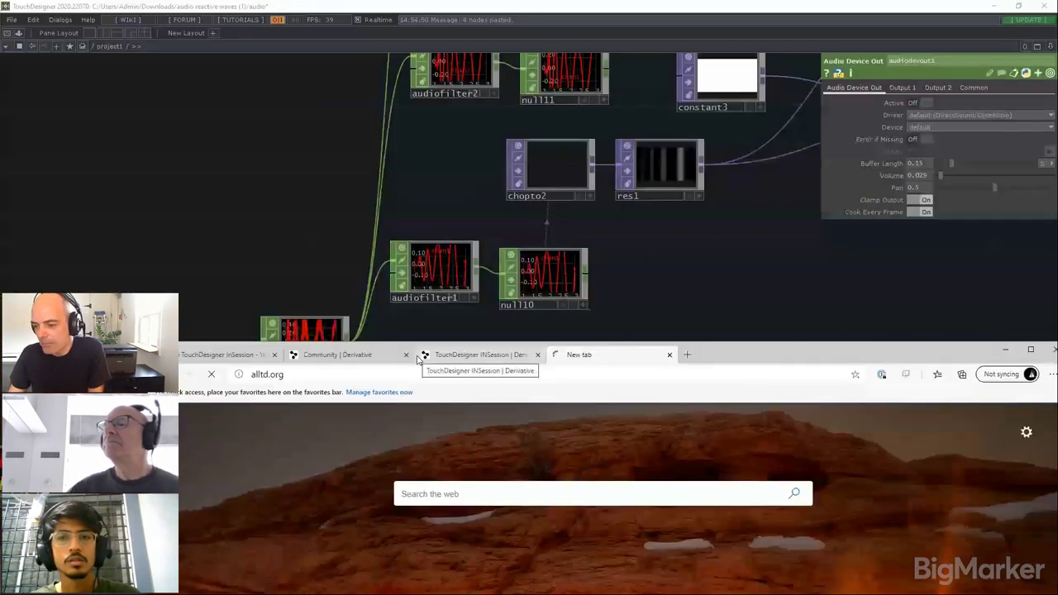
pyautogui.click(18, 33)
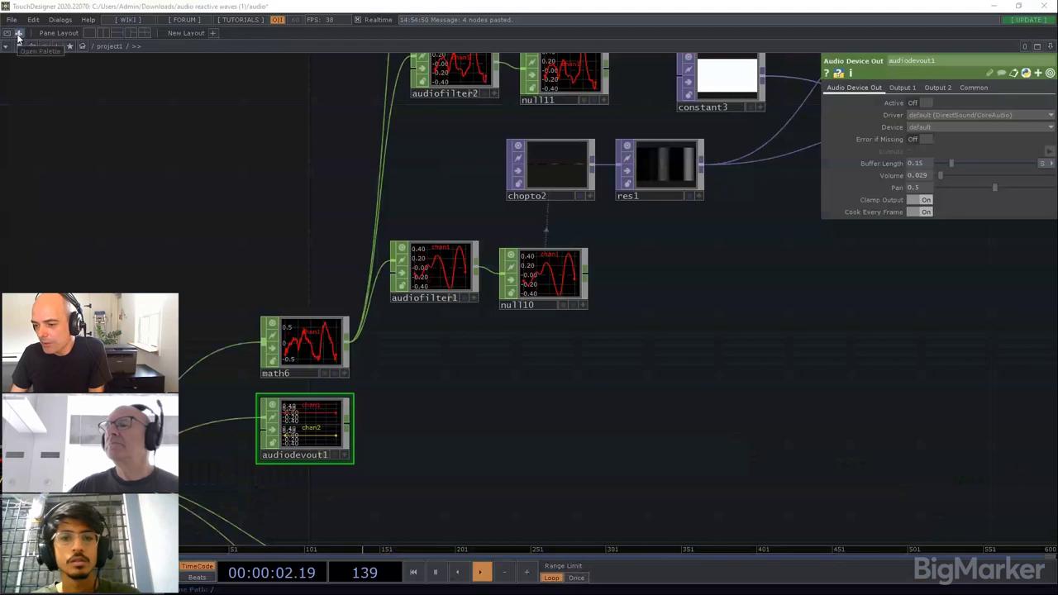
pyautogui.click(18, 36)
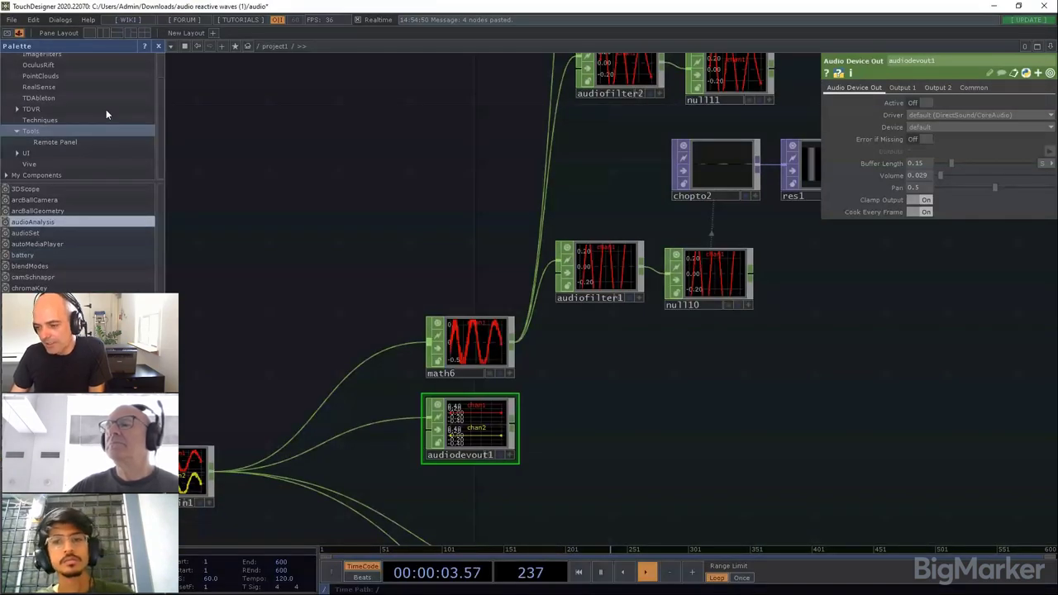
pyautogui.scroll(2, 124, 165)
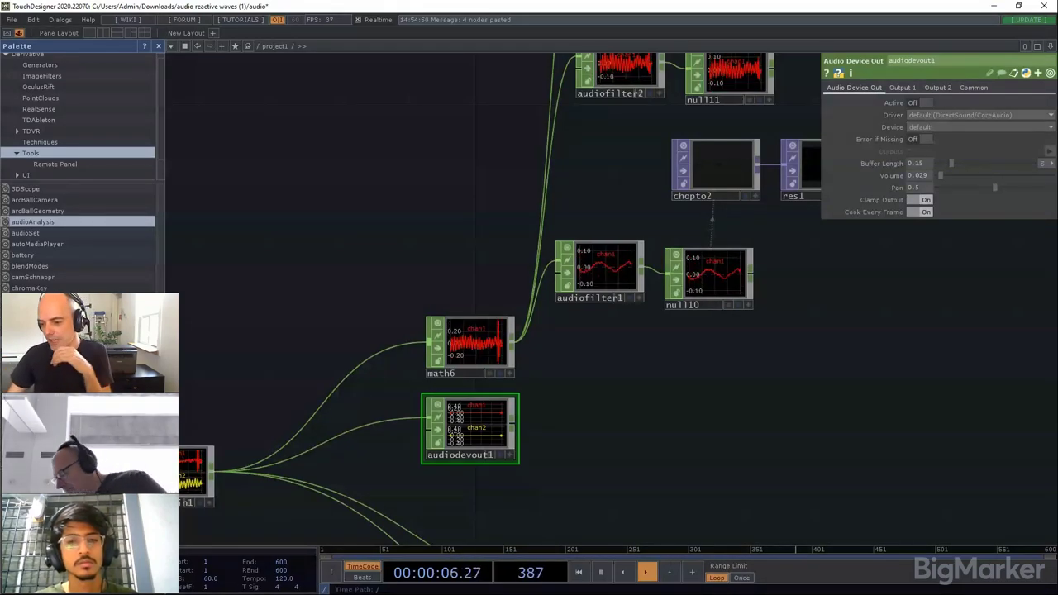
pyautogui.click(74, 221)
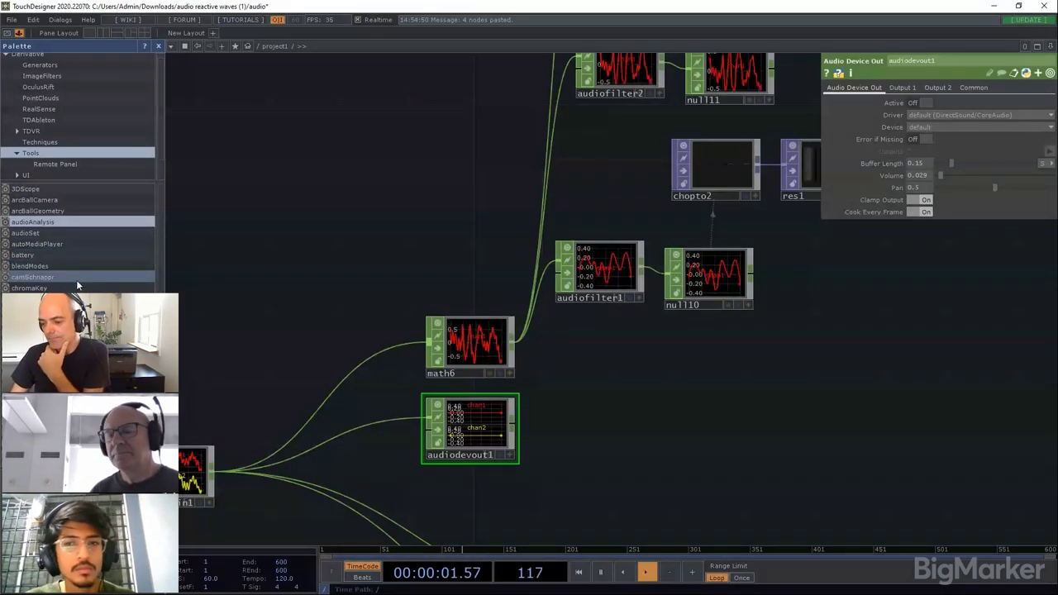
pyautogui.click(76, 277)
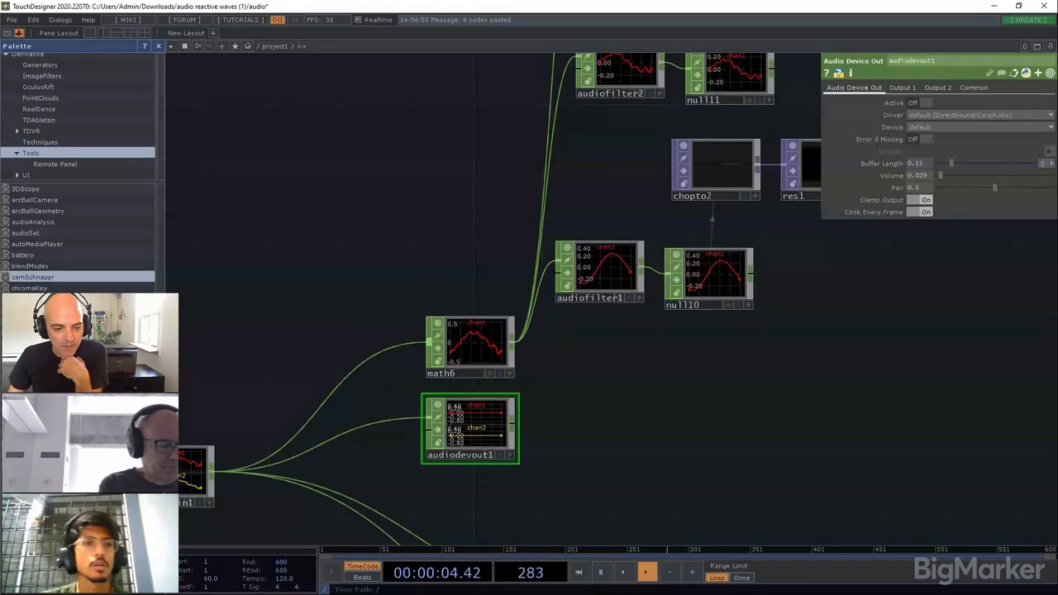
# Step: Switch back to the browser, maximize its window, and search alltd.org for "mapping"
pyautogui.hotkey('alt', 'Tab')
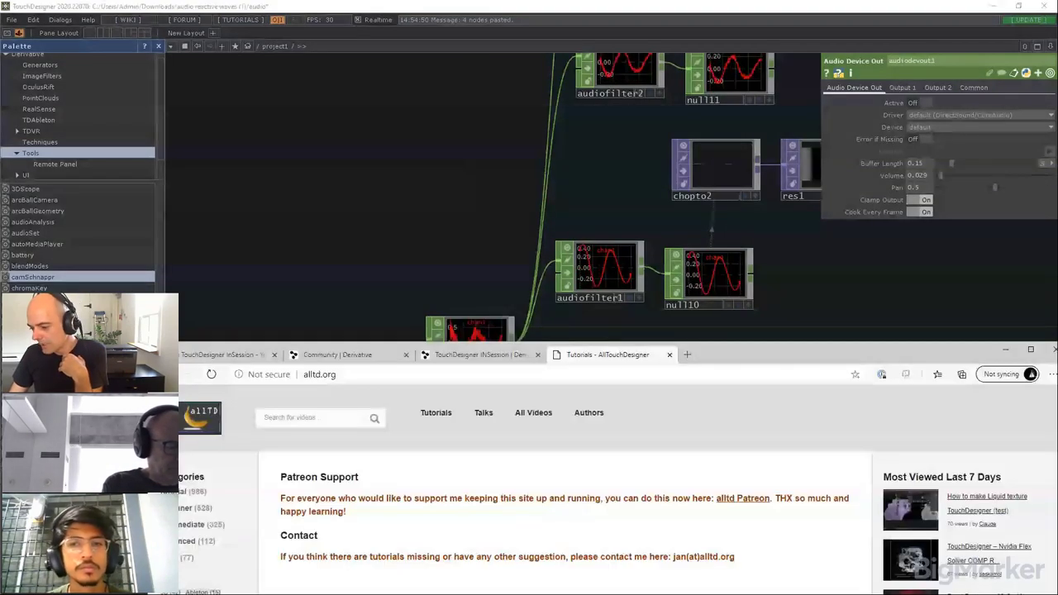
pyautogui.doubleClick(804, 340)
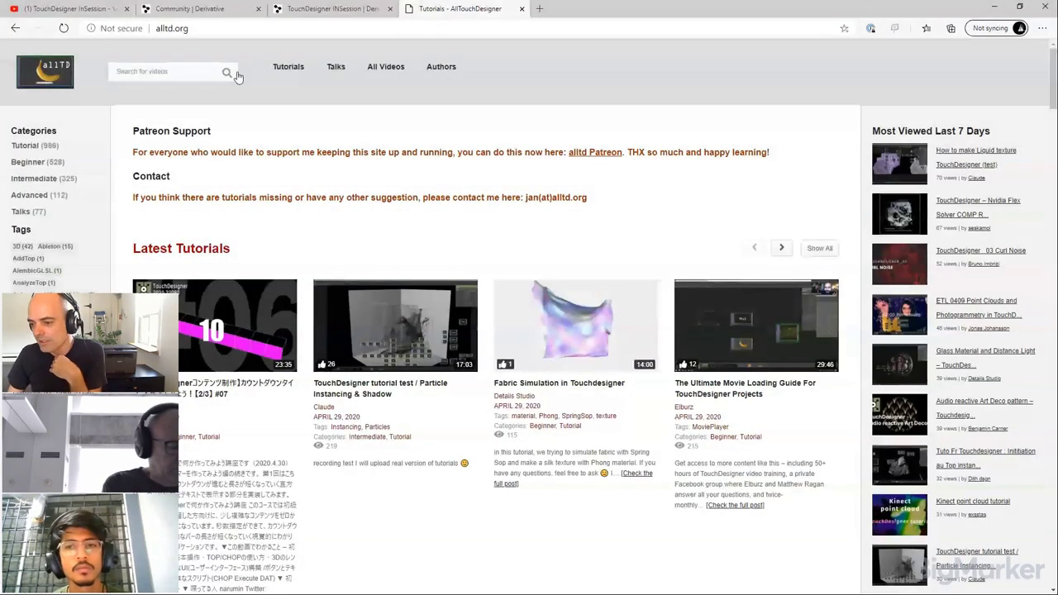
pyautogui.click(167, 68)
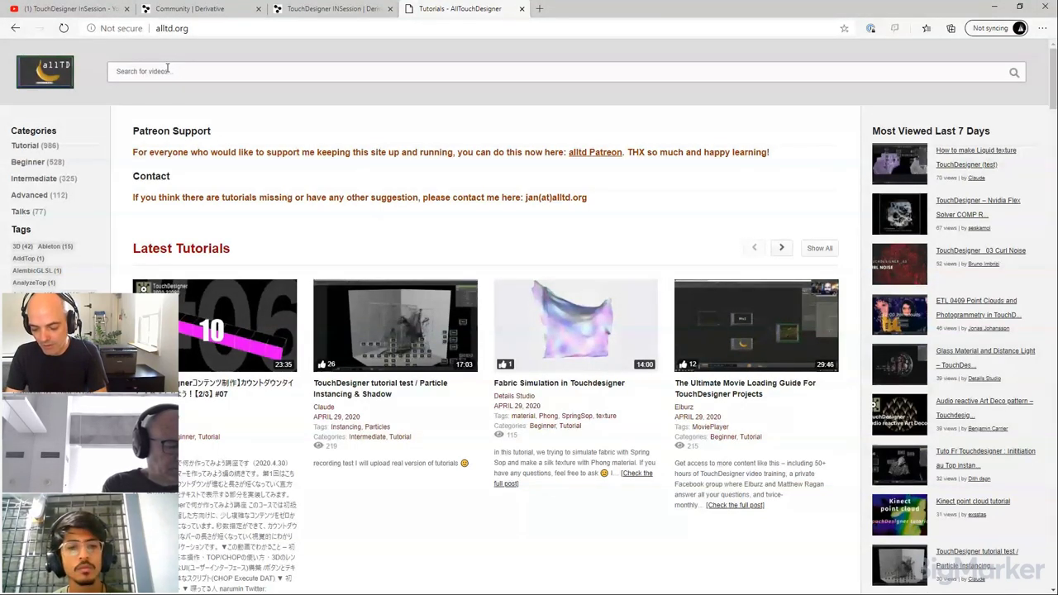
pyautogui.write('mapping')
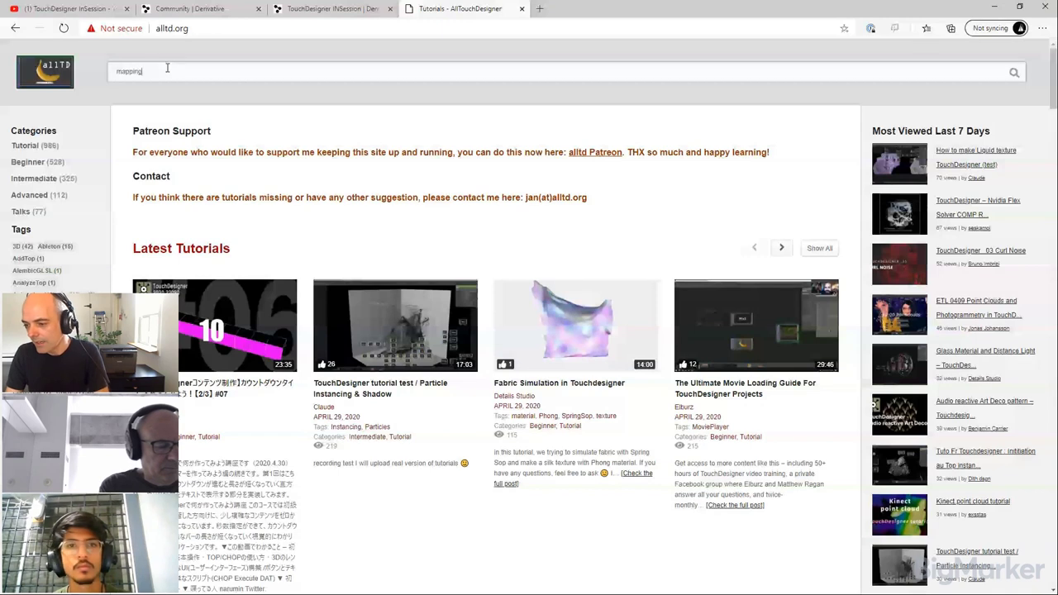
pyautogui.press('Return')
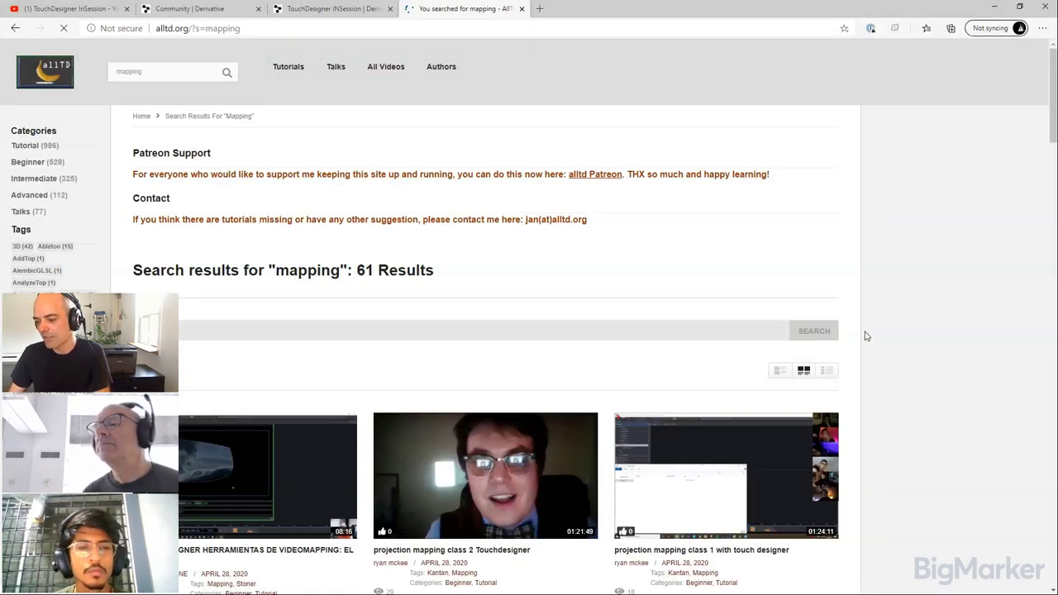
# Step: Look through the mapping search results and return to the alltd.org home page
pyautogui.scroll(-7, 866, 336)
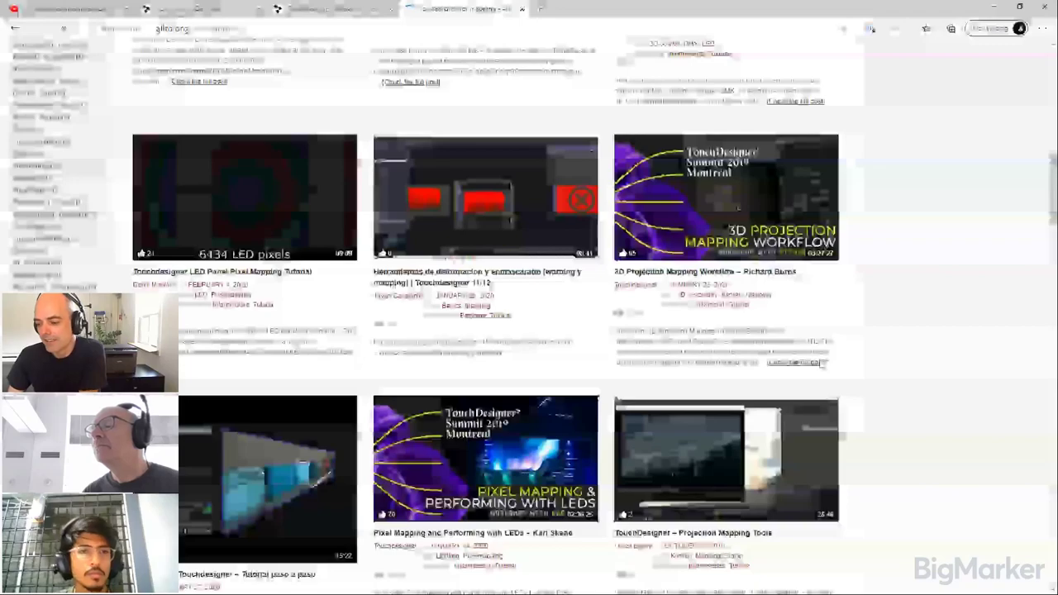
pyautogui.scroll(-2, 822, 363)
pyautogui.scroll(-2, 821, 364)
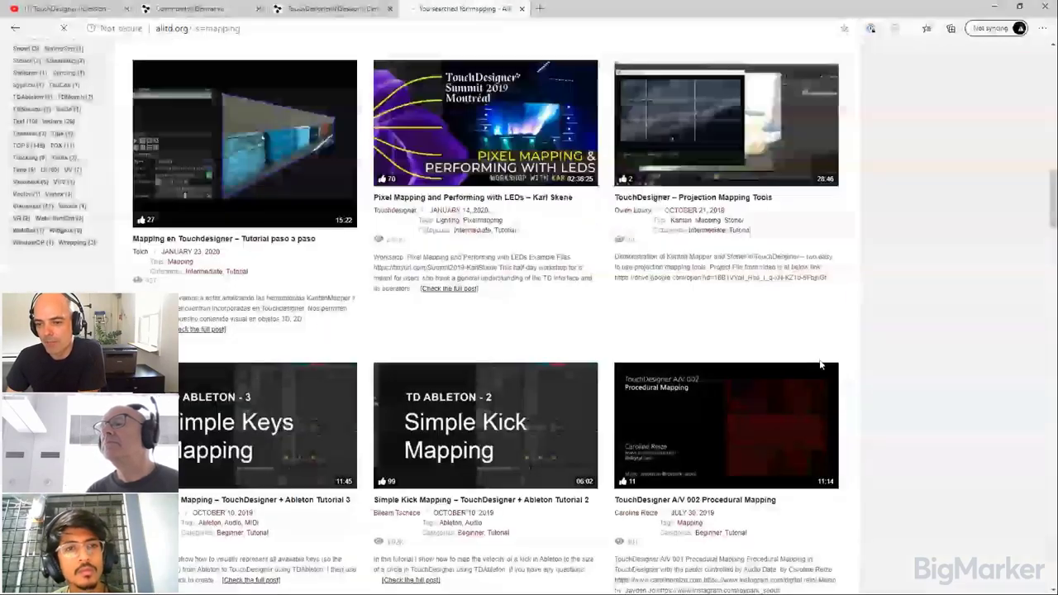
pyautogui.scroll(-15, 821, 363)
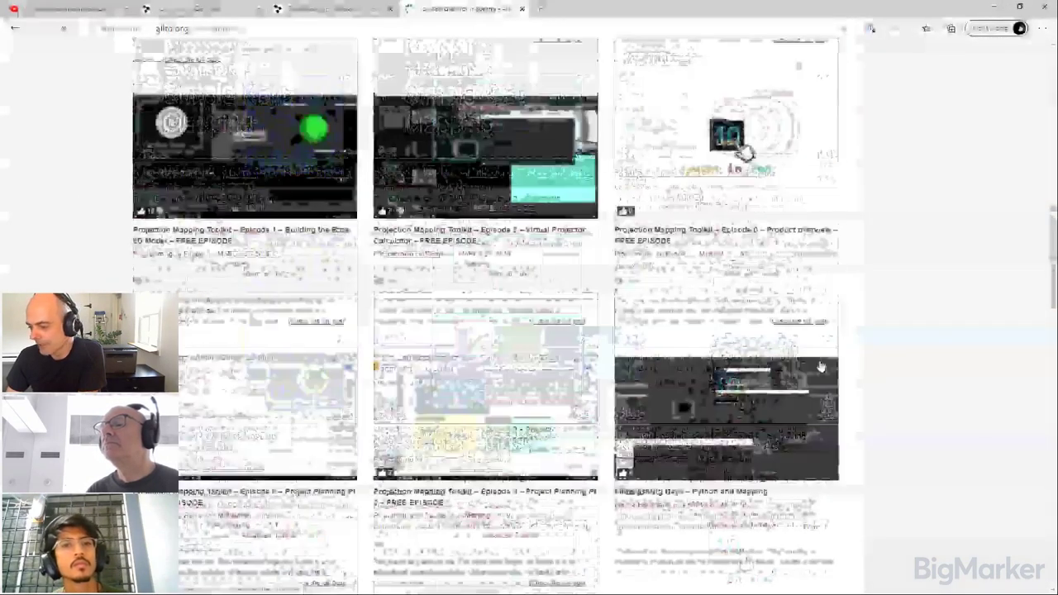
pyautogui.scroll(-18, 820, 364)
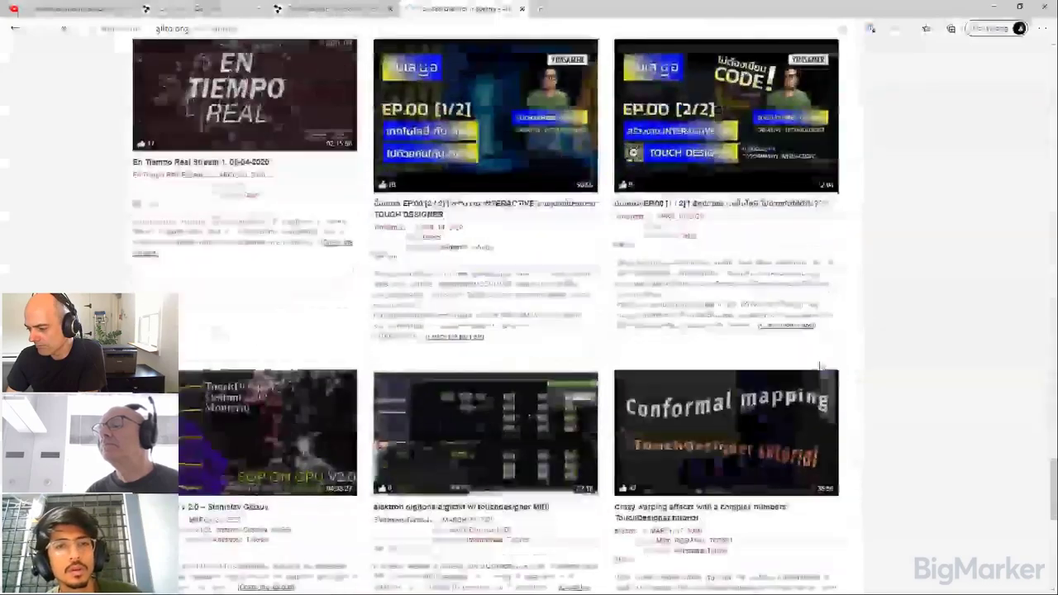
pyautogui.scroll(15, 821, 364)
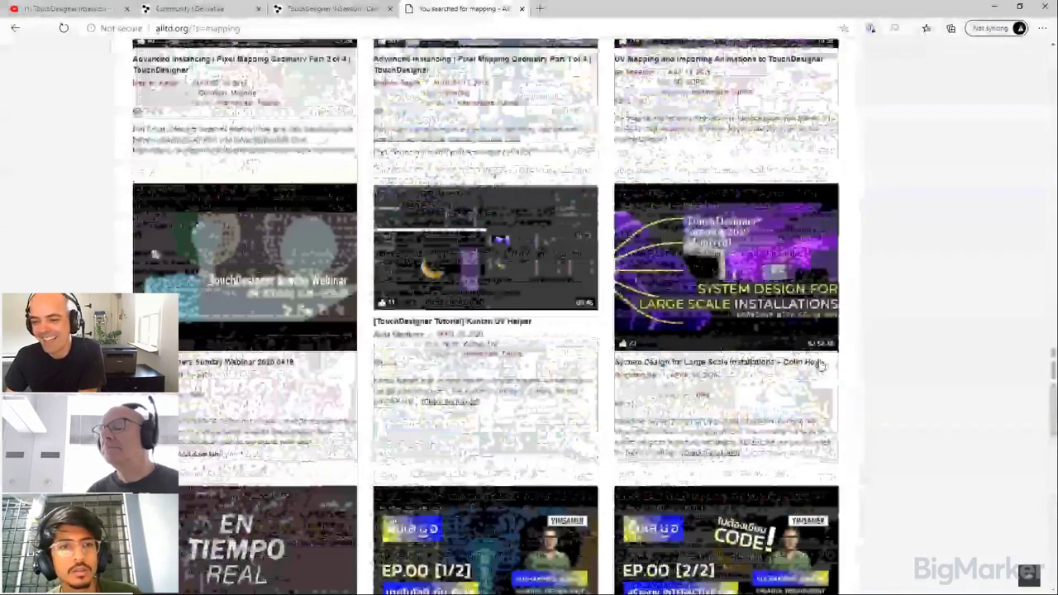
pyautogui.scroll(15, 821, 363)
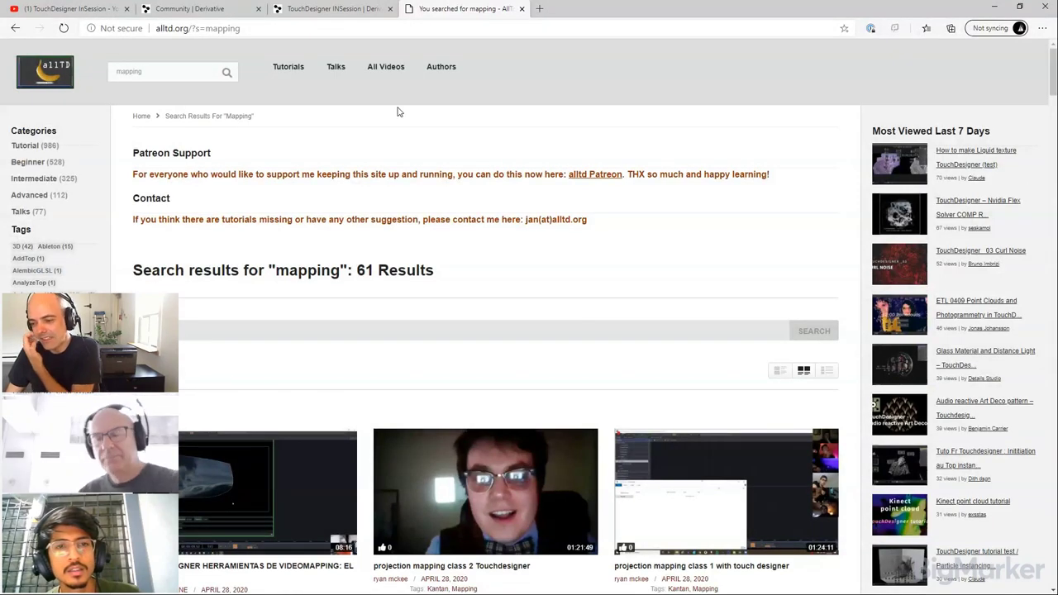
pyautogui.click(74, 80)
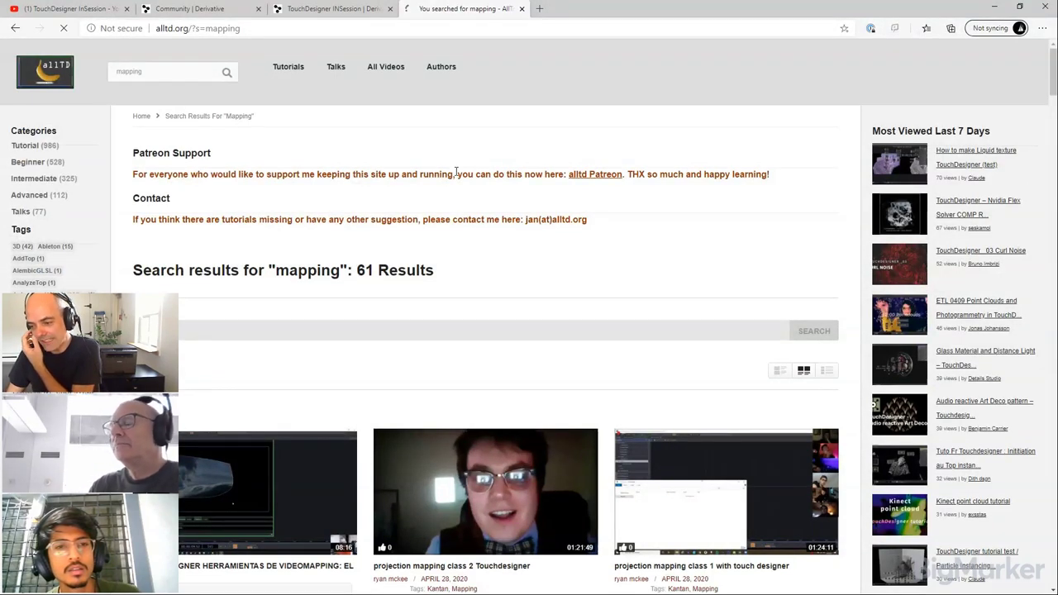
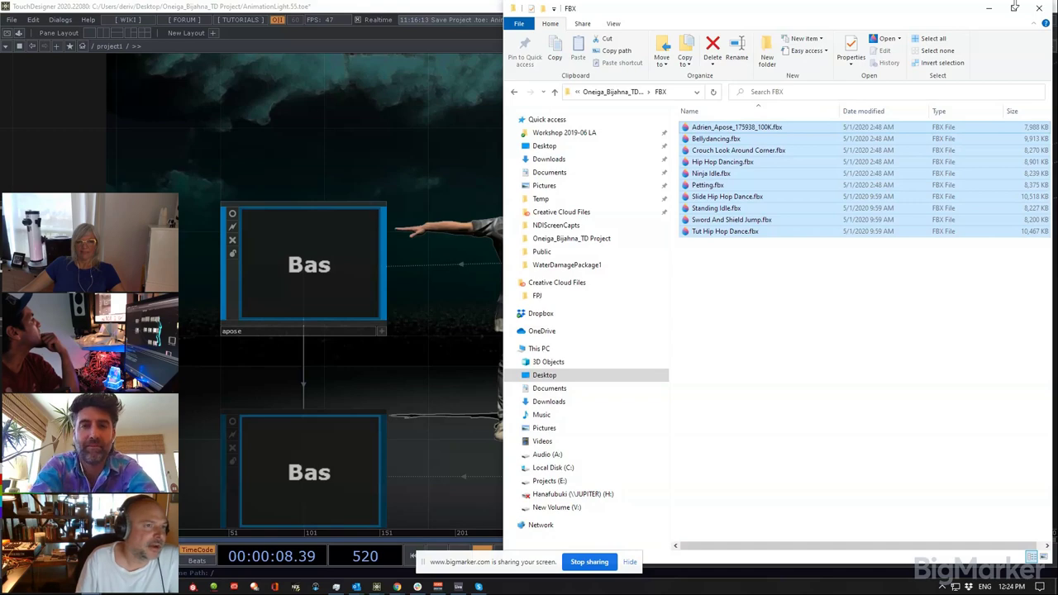
# Step: Minimize the FBX folder window, examine the network inside the apose Base component, and return to the project level
pyautogui.click(989, 10)
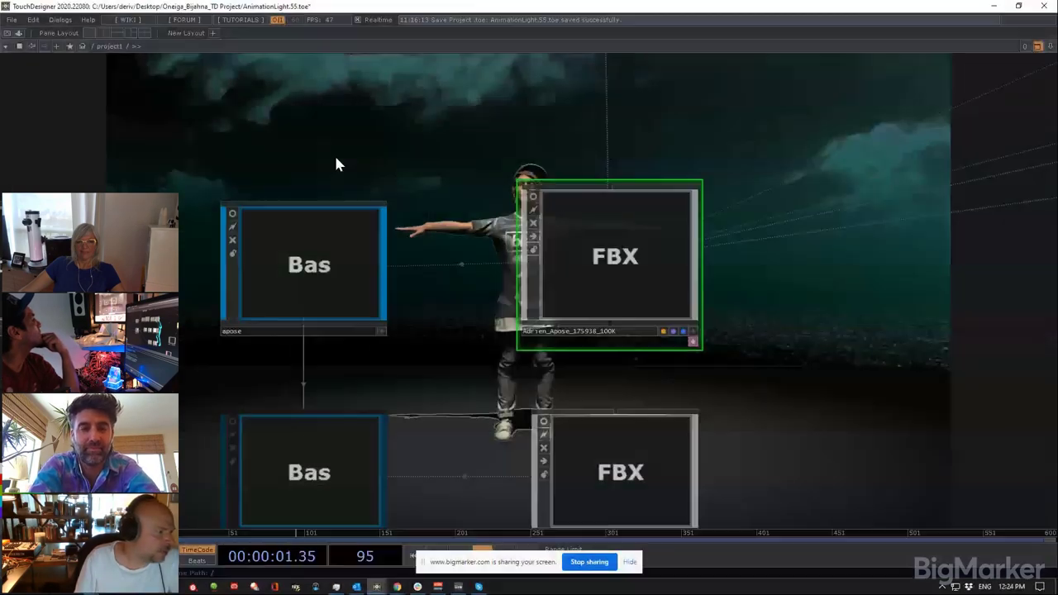
pyautogui.moveTo(335, 158); pyautogui.dragTo(509, 184)
pyautogui.scroll(5, 388, 248)
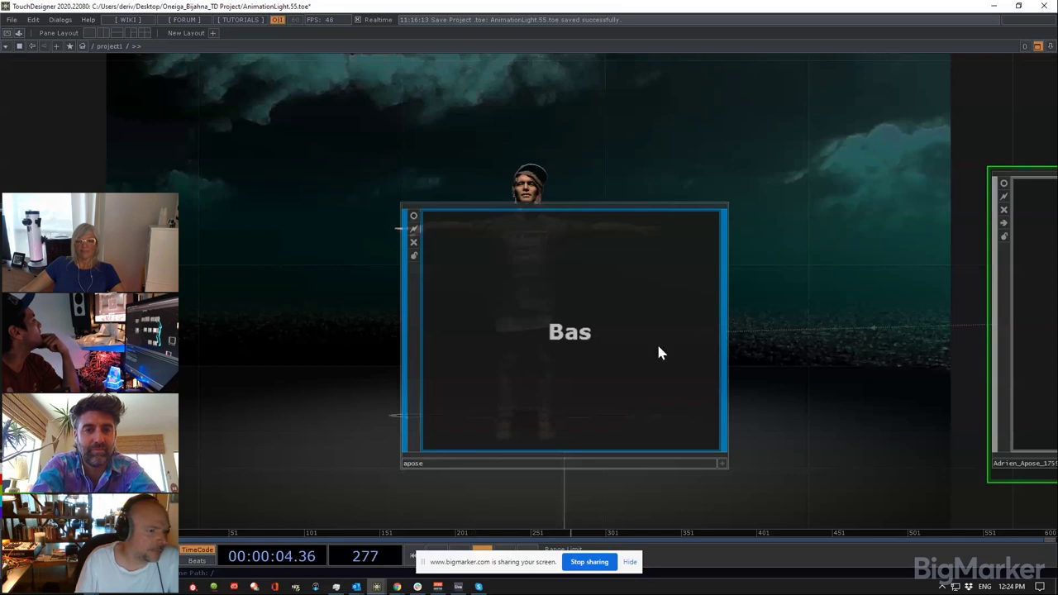
pyautogui.scroll(-5, 585, 322)
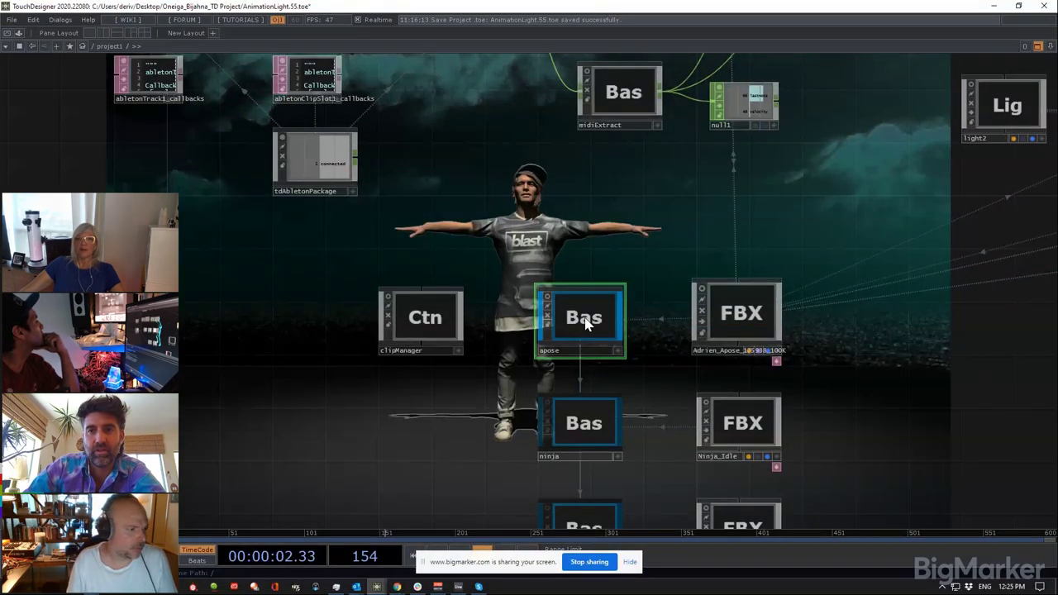
pyautogui.press('i')
pyautogui.moveTo(506, 236); pyautogui.dragTo(734, 216)
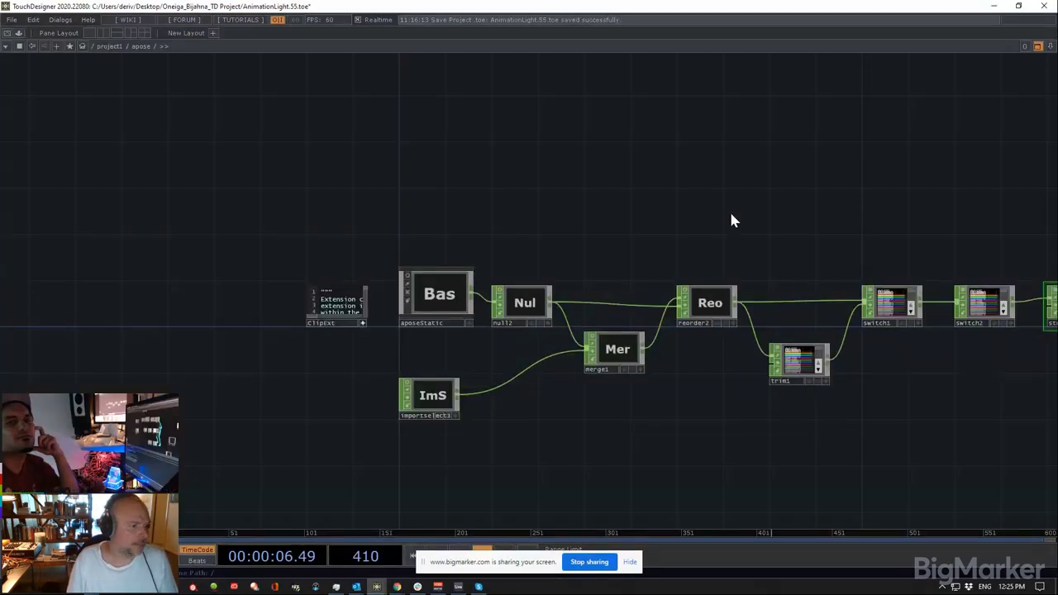
pyautogui.press('u')
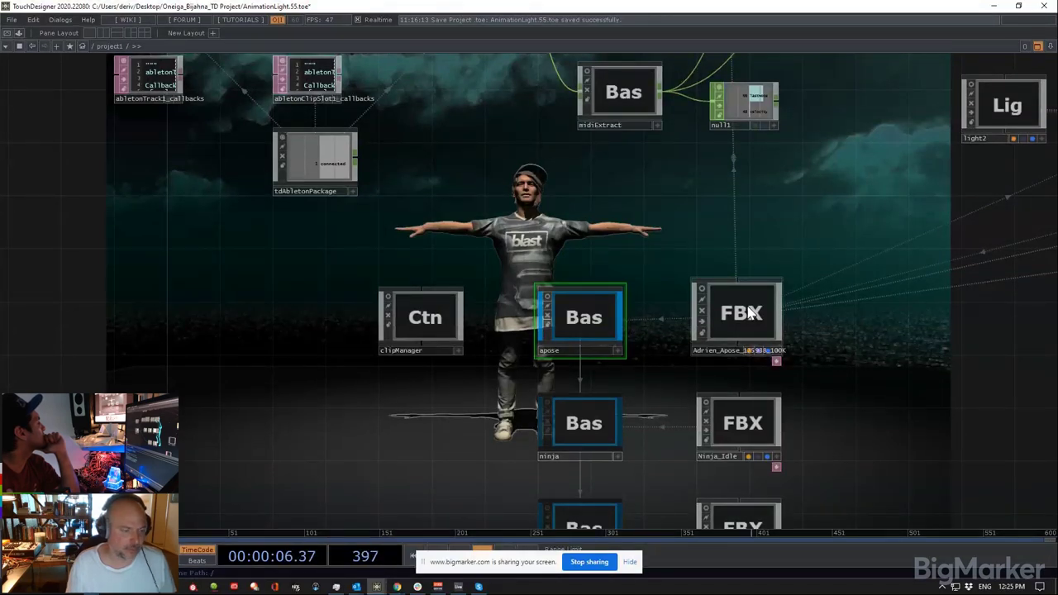
# Step: Select the Adrien_Apose FBX component in the project network and show its parameters
pyautogui.moveTo(839, 256); pyautogui.dragTo(595, 299)
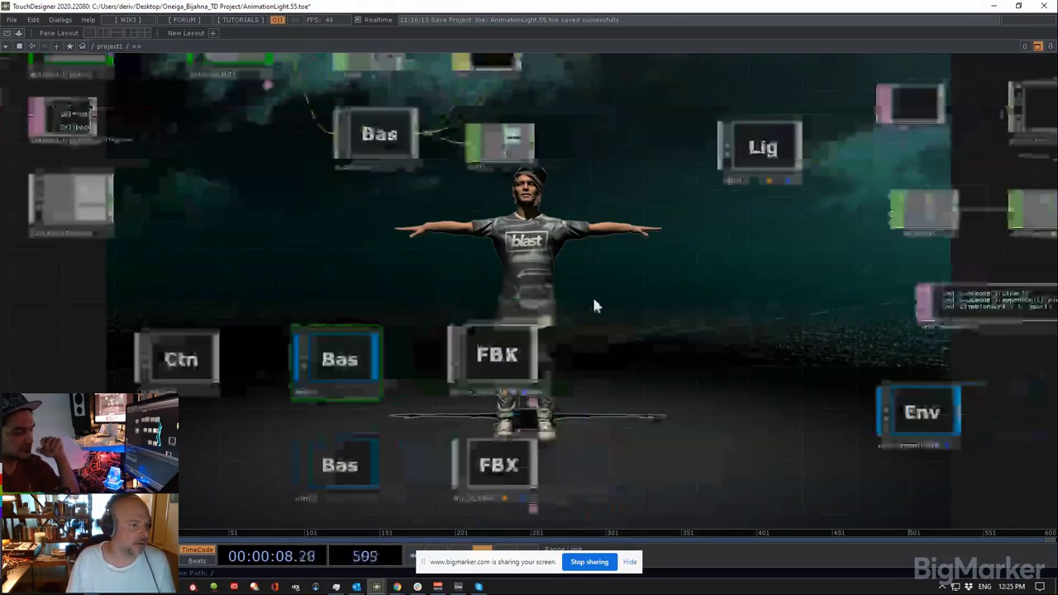
pyautogui.scroll(-3, 595, 299)
pyautogui.scroll(2, 597, 305)
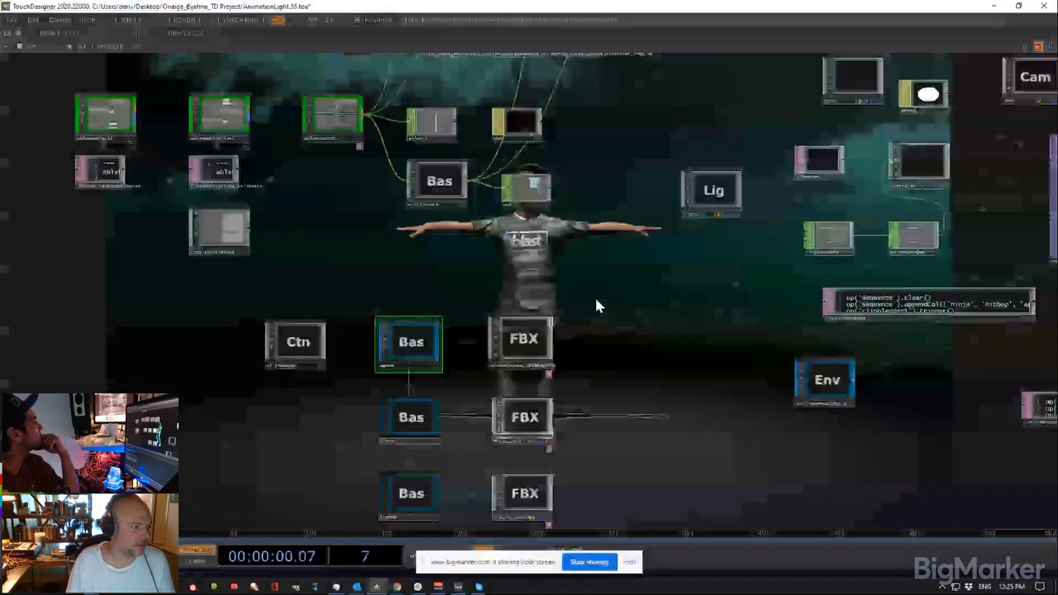
pyautogui.scroll(3, 598, 308)
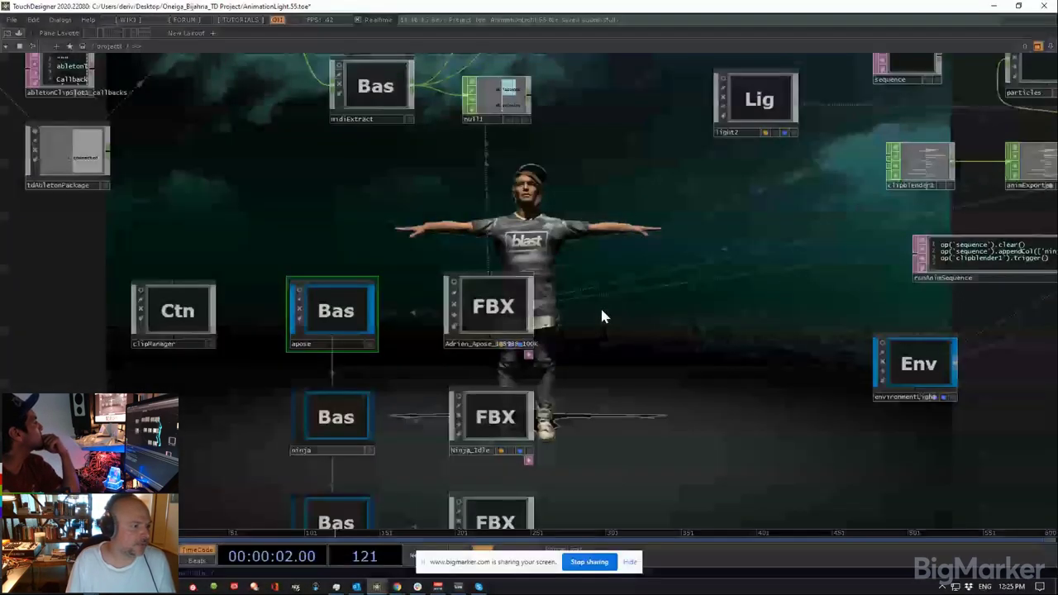
pyautogui.click(512, 319)
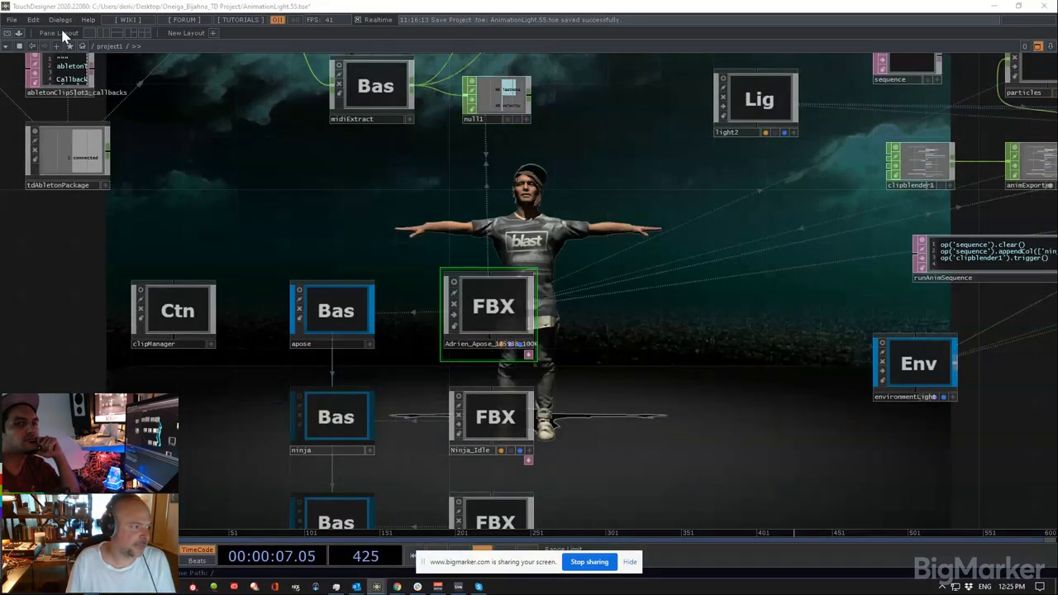
pyautogui.hotkey('alt', 'Tab')
pyautogui.click(687, 362)
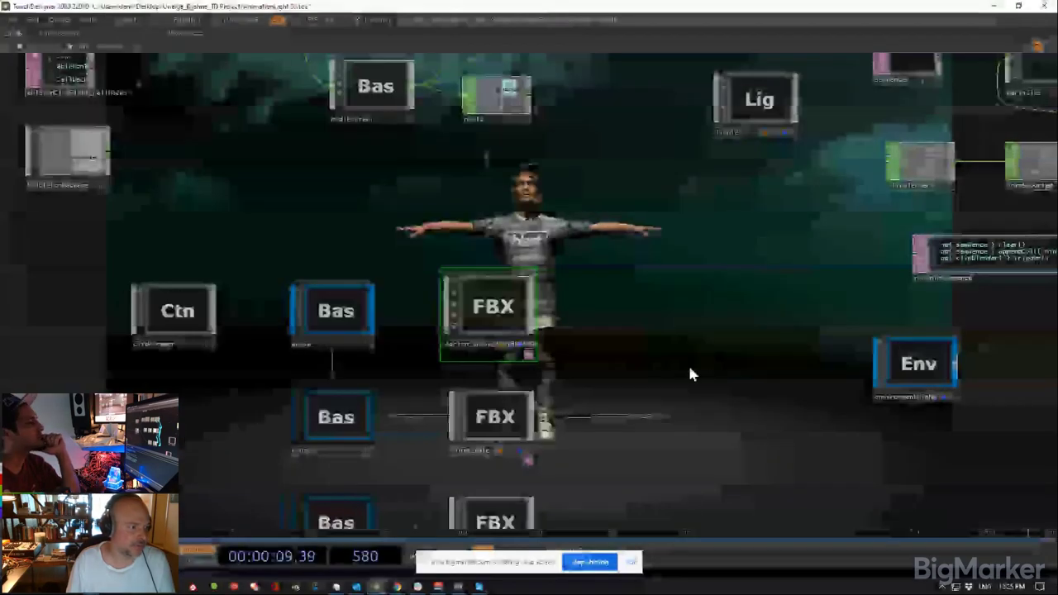
pyautogui.moveTo(687, 363); pyautogui.dragTo(709, 312)
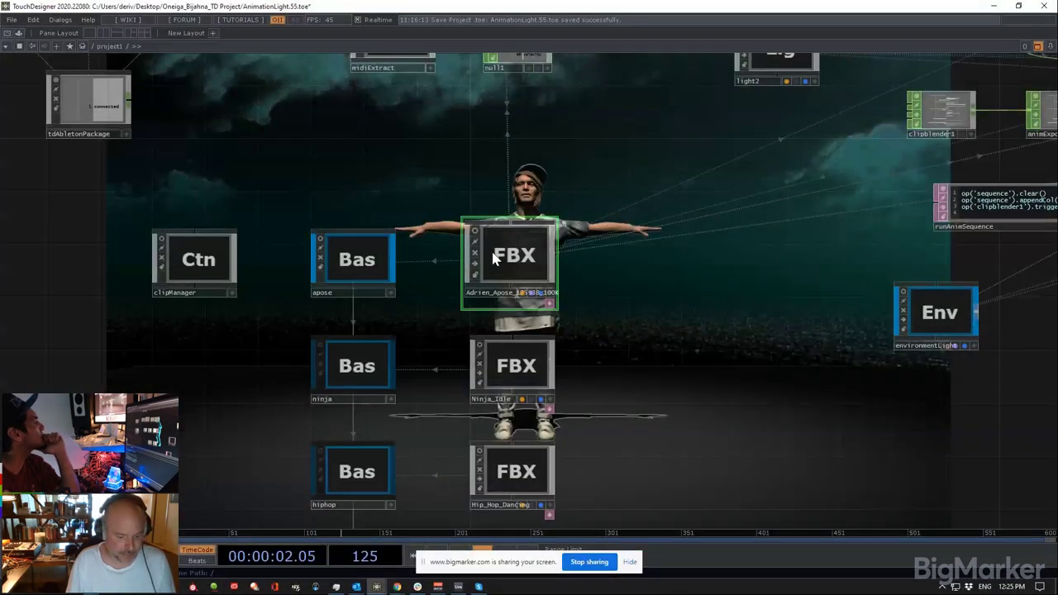
pyautogui.press('p')
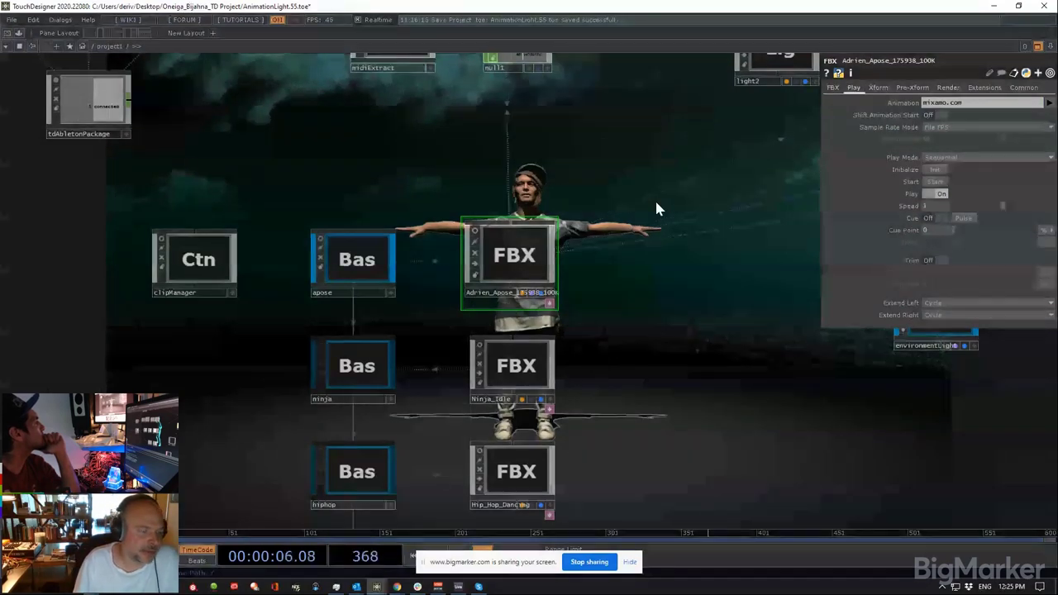
# Step: Turn on the viewer of the Adrien_Apose FBX component and examine the character model in it up close
pyautogui.moveTo(655, 198); pyautogui.dragTo(656, 259)
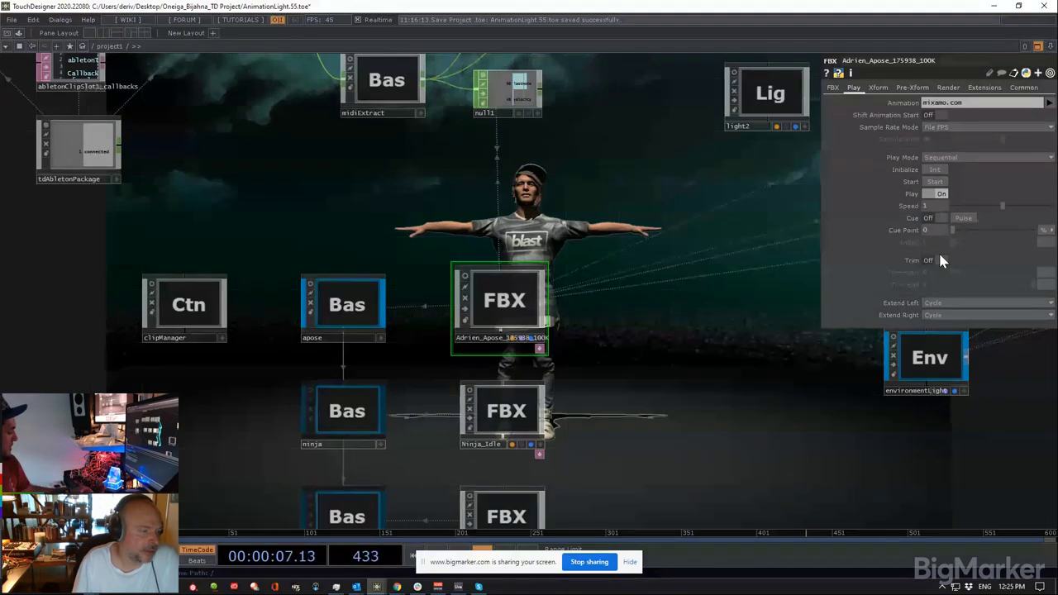
pyautogui.moveTo(736, 277); pyautogui.dragTo(671, 319)
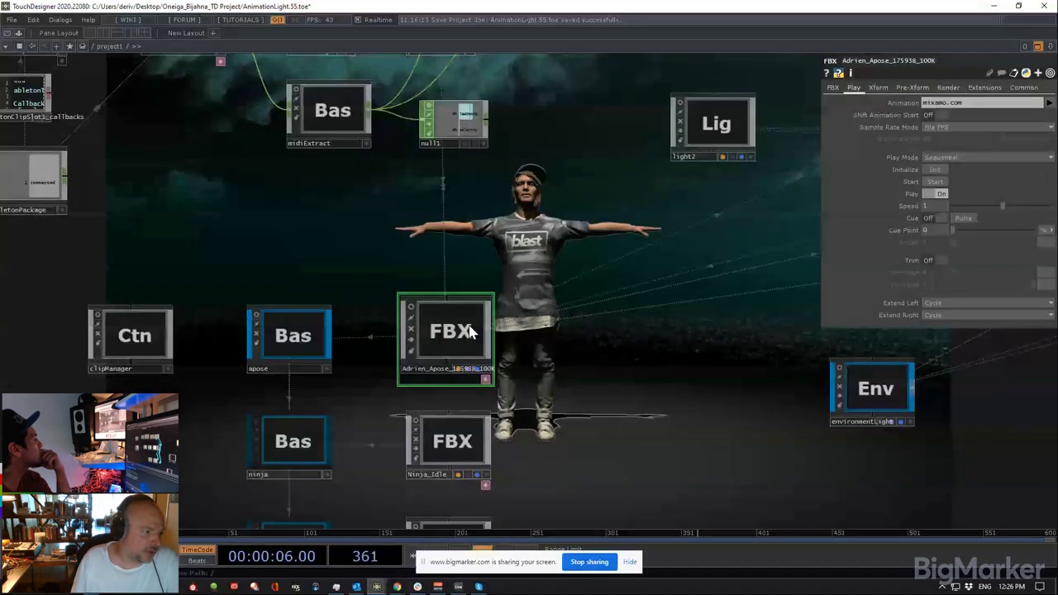
pyautogui.click(411, 306)
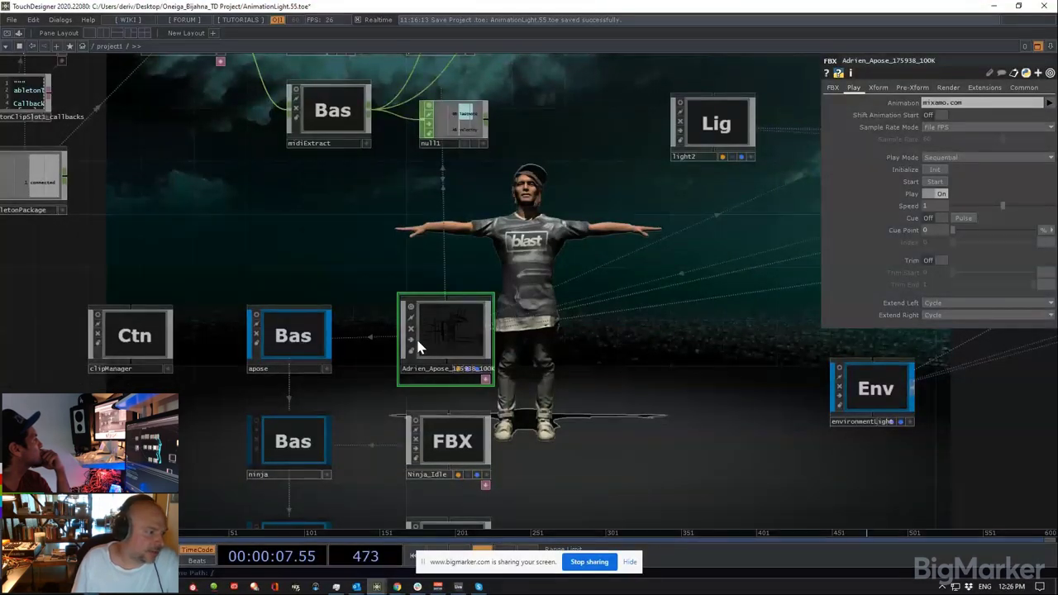
pyautogui.scroll(5, 415, 335)
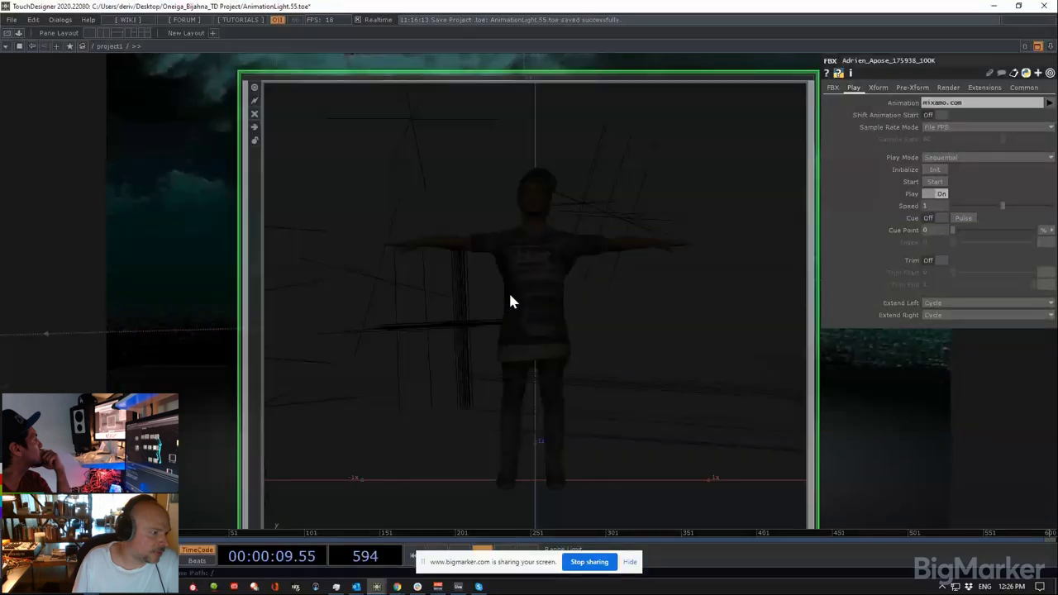
# Step: Turn off the viewer of the Adrien_Apose FBX component in the project network
pyautogui.scroll(-5, 510, 302)
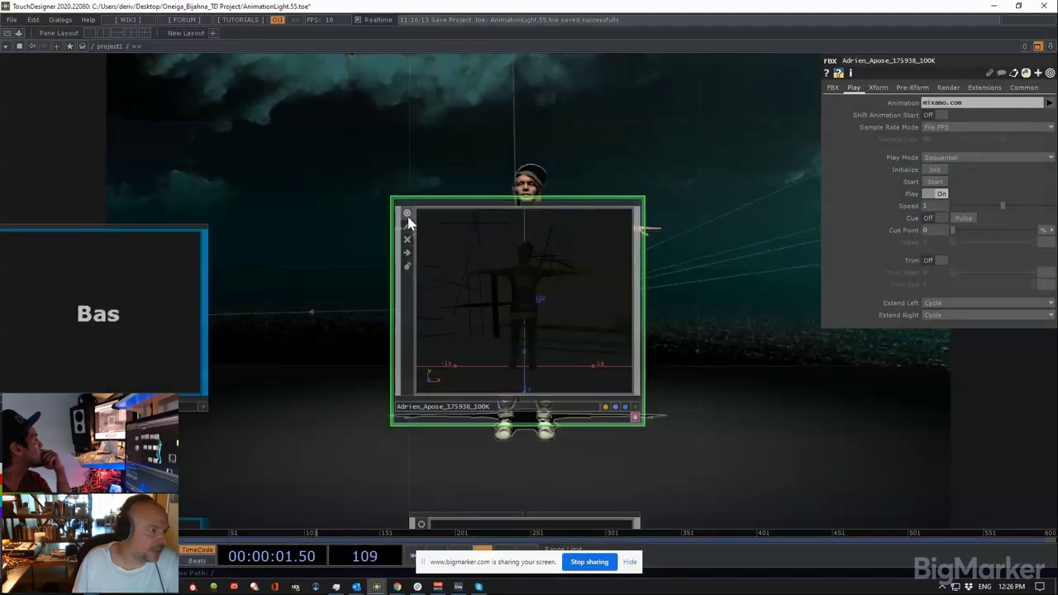
pyautogui.scroll(-3, 565, 193)
pyautogui.scroll(-3, 566, 193)
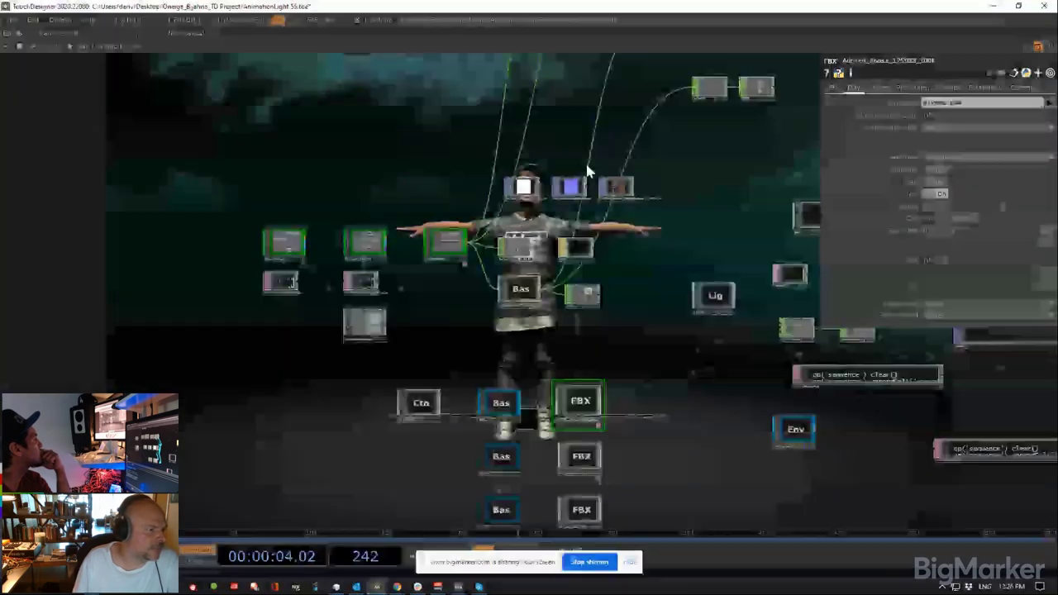
# Step: Inspect the Adrien_Apose normals, occlusion and base color texture nodes, viewing the base color map up close
pyautogui.click(572, 186)
pyautogui.scroll(3, 586, 168)
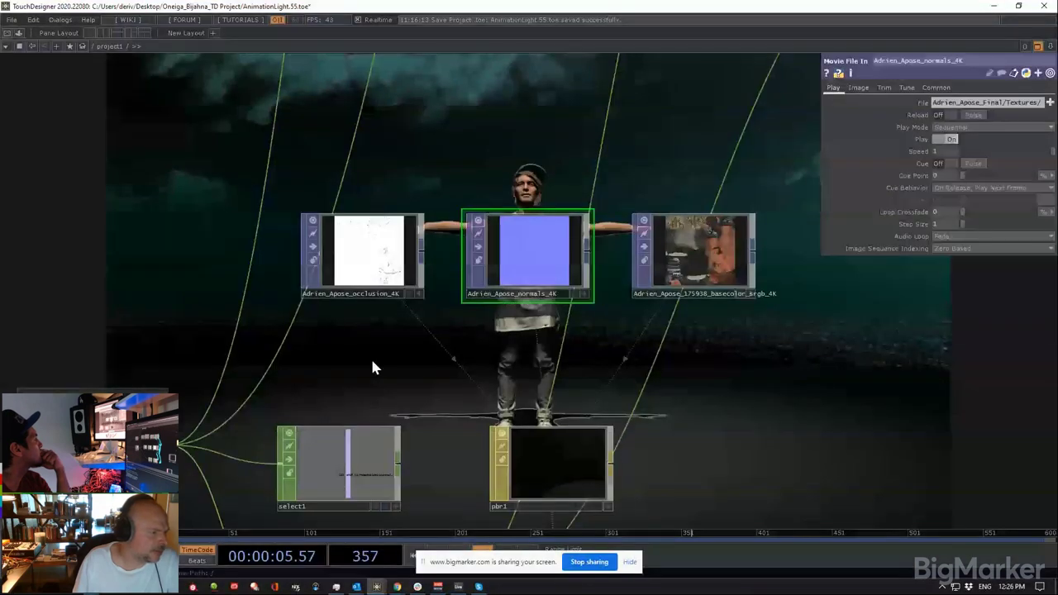
pyautogui.click(364, 257)
pyautogui.moveTo(774, 150); pyautogui.dragTo(281, 325)
pyautogui.moveTo(281, 325); pyautogui.dragTo(281, 325, button='right')
pyautogui.scroll(5, 646, 242)
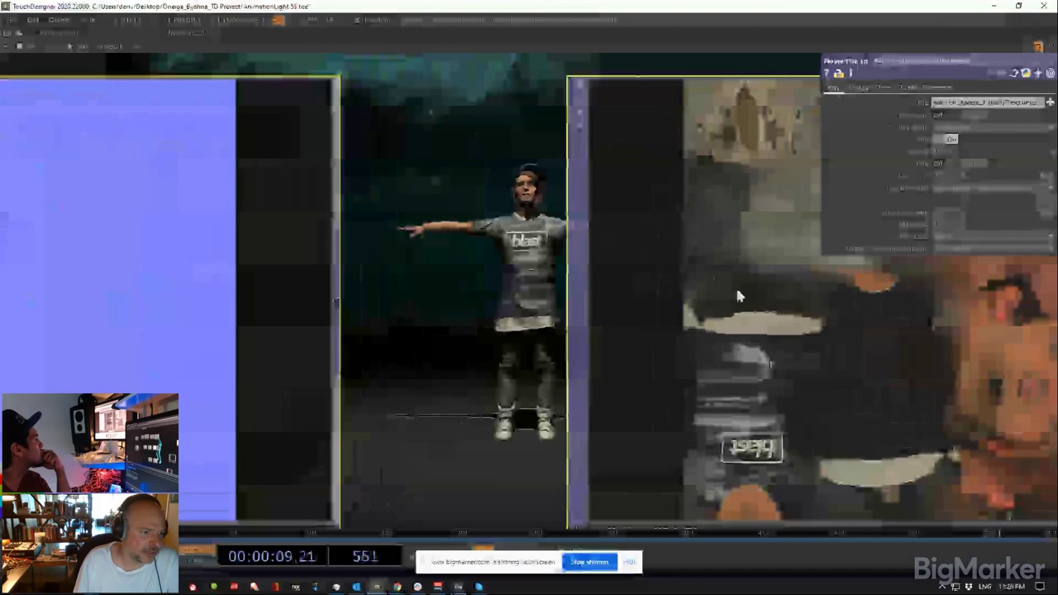
pyautogui.moveTo(736, 293); pyautogui.dragTo(482, 247)
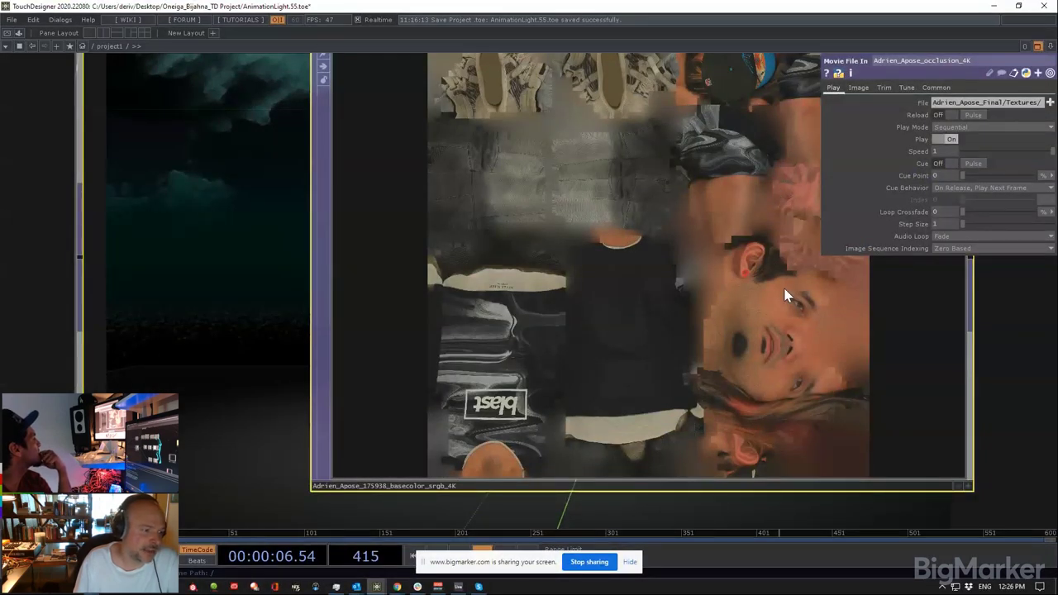
pyautogui.scroll(-5, 743, 282)
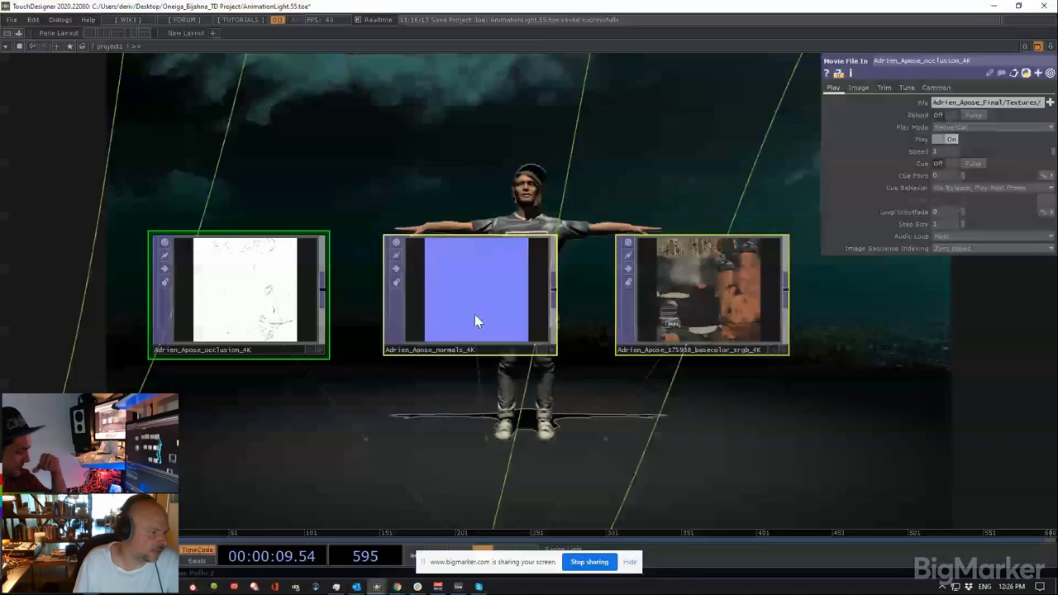
# Step: Select the normals texture and the occlusion texture in turn and compare their maps and file parameters
pyautogui.click(474, 314)
pyautogui.scroll(-2, 475, 314)
pyautogui.scroll(5, 244, 297)
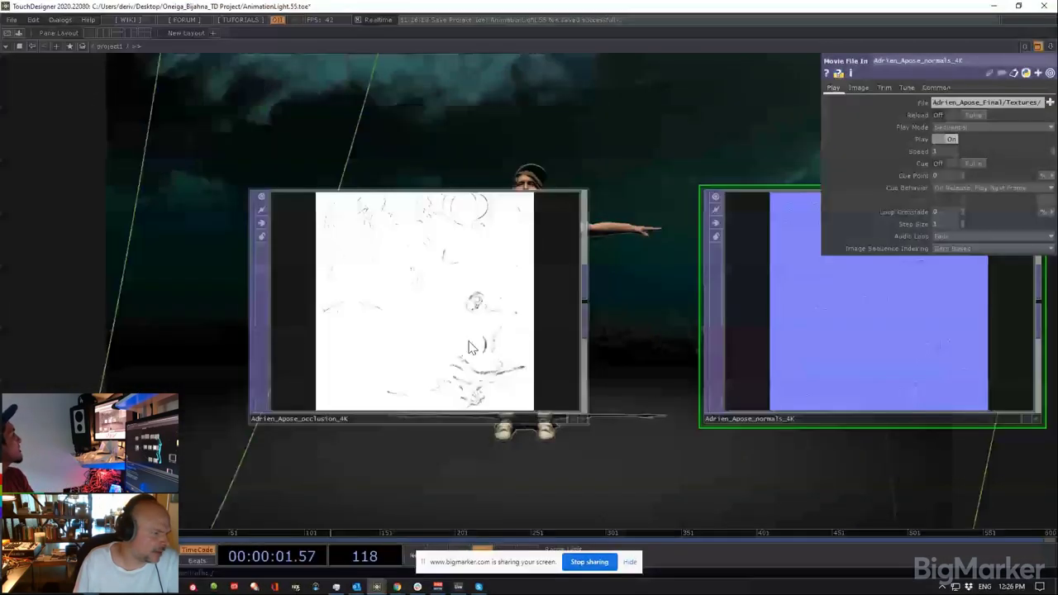
pyautogui.click(468, 347)
pyautogui.scroll(-1, 471, 351)
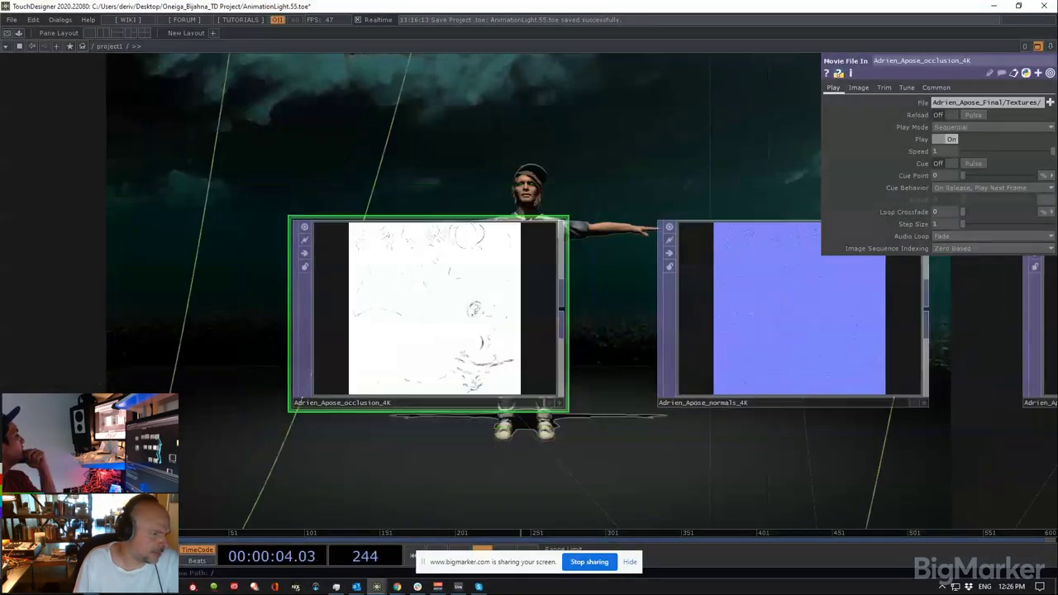
# Step: Select the pbr1 material below the character textures and show its Deform parameters
pyautogui.scroll(-2, 472, 340)
pyautogui.moveTo(603, 436); pyautogui.dragTo(504, 171)
pyautogui.scroll(-3, 504, 174)
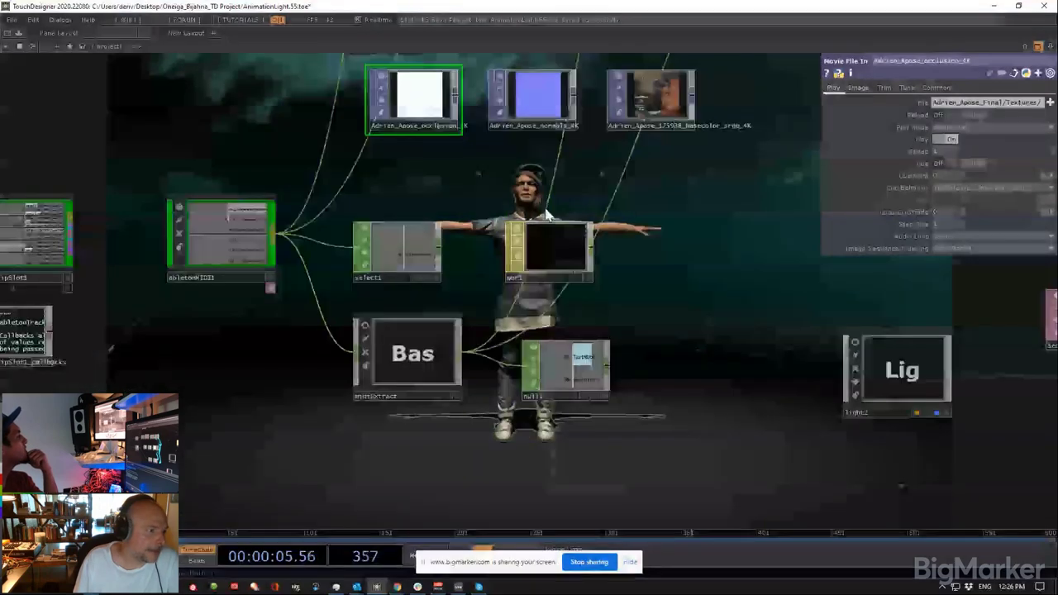
pyautogui.click(549, 239)
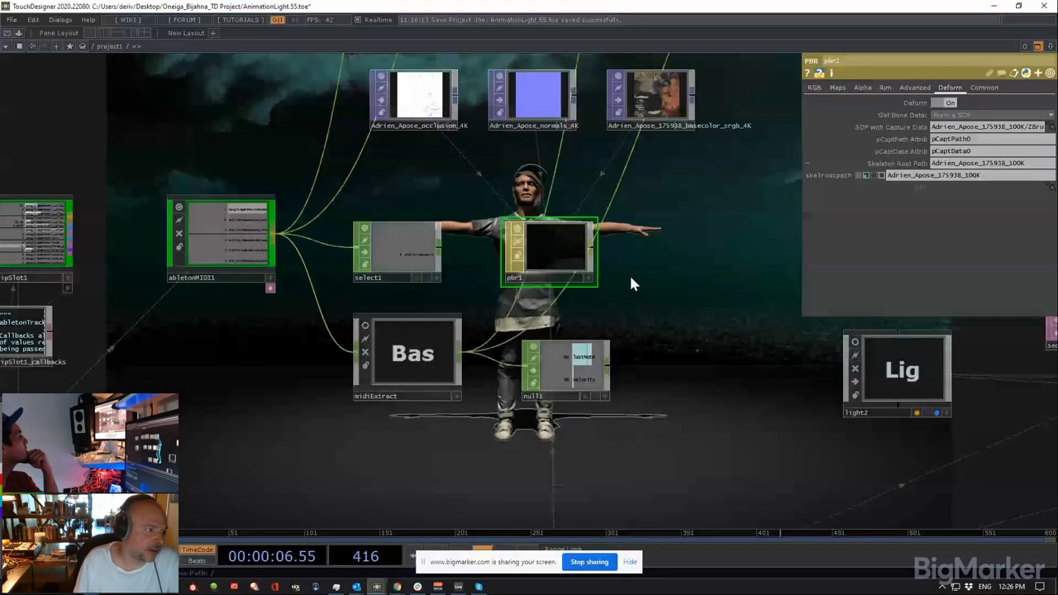
# Step: Select the environmentLight component in the project network and show its light settings
pyautogui.moveTo(797, 216); pyautogui.dragTo(423, 230)
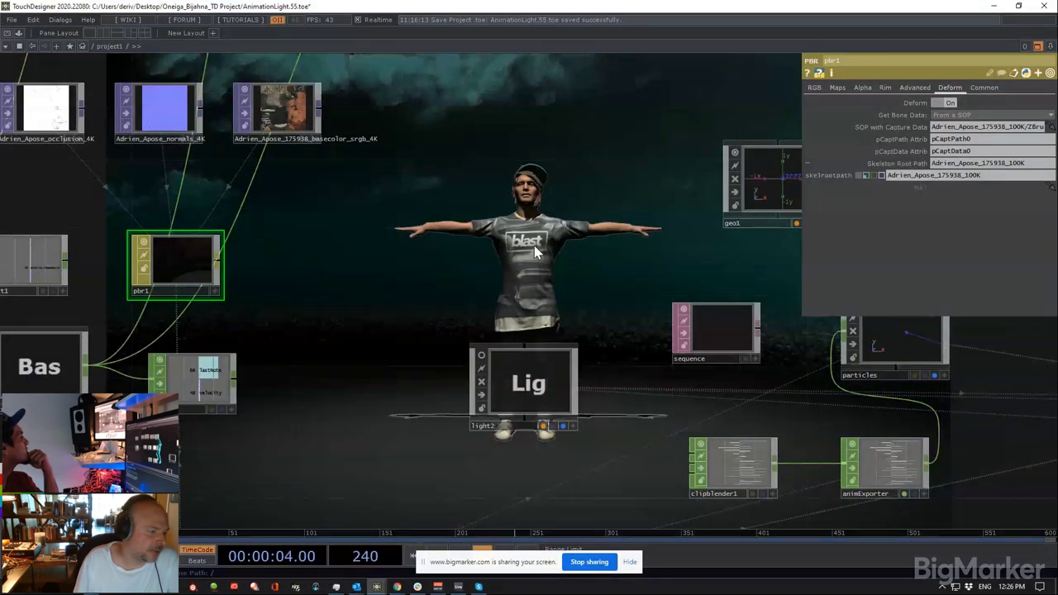
pyautogui.scroll(-5, 533, 246)
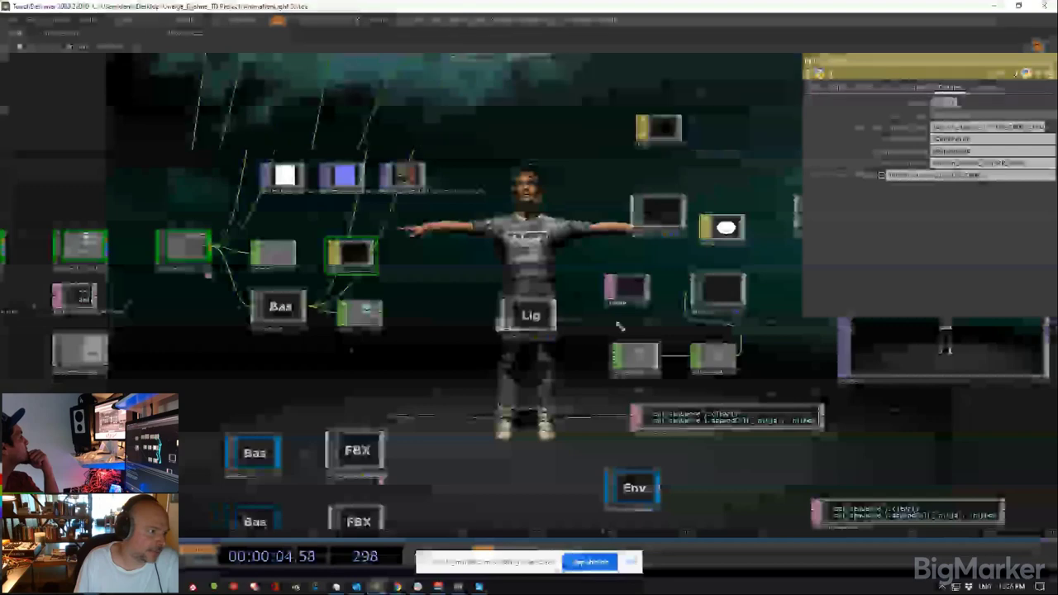
pyautogui.scroll(2, 607, 312)
pyautogui.moveTo(609, 314); pyautogui.dragTo(600, 209)
pyautogui.click(572, 393)
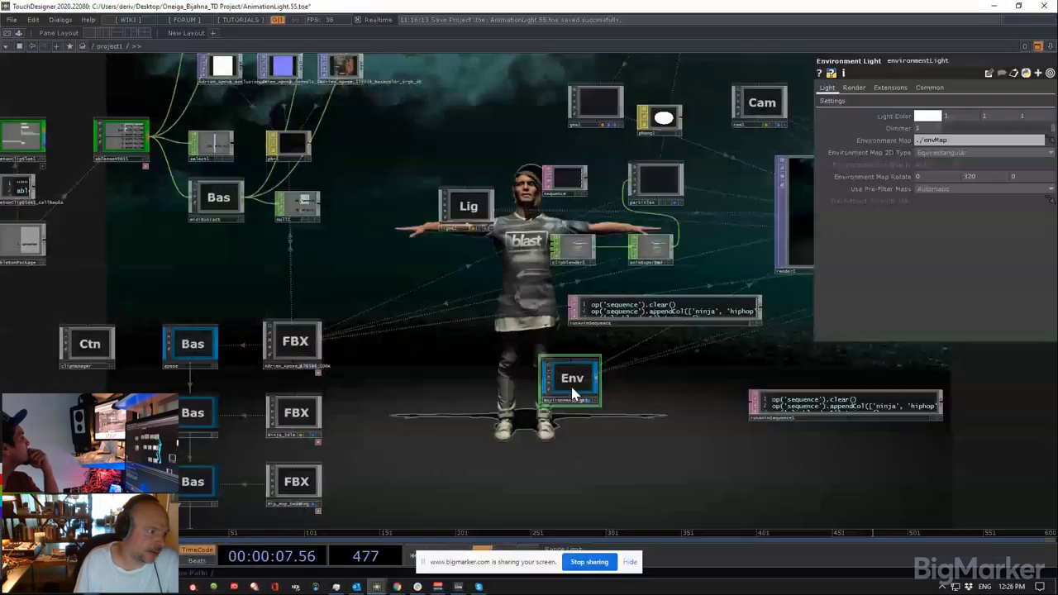
# Step: Select the light2 component, try out its dimmer, and set the Dimmer to 8
pyautogui.click(457, 215)
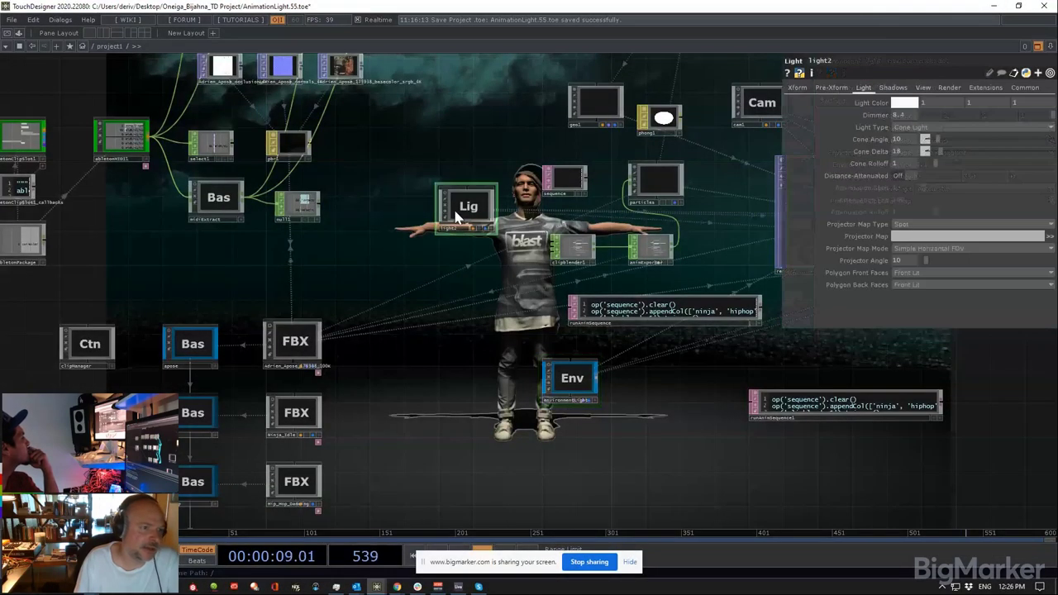
pyautogui.moveTo(994, 115); pyautogui.dragTo(1033, 115)
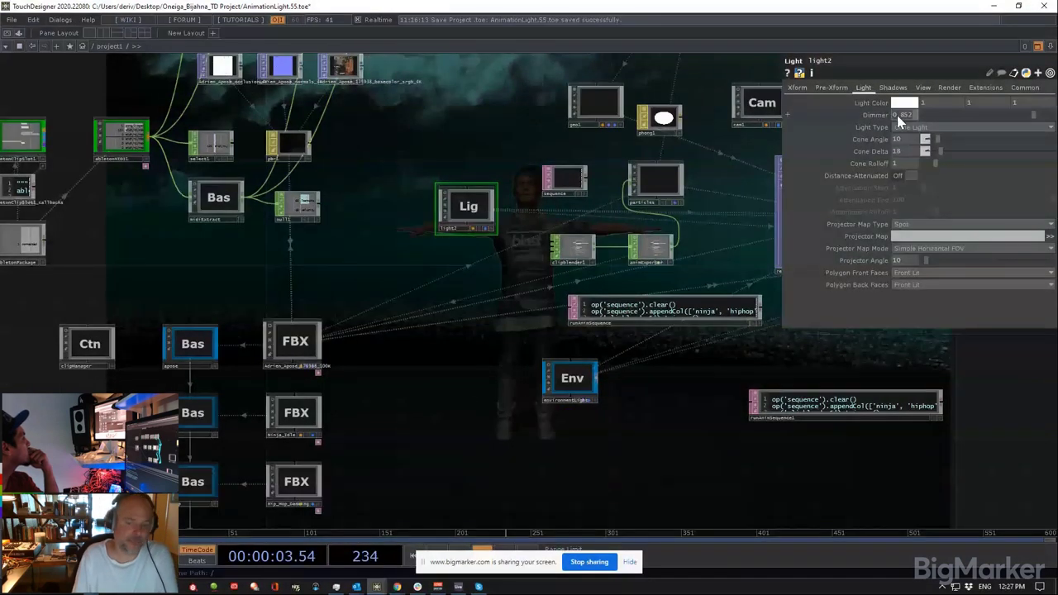
pyautogui.click(896, 115)
pyautogui.write('8')
pyautogui.press('Return')
# Step: Select the Adrien_Apose FBX component and review its connections to the surrounding network
pyautogui.moveTo(358, 297); pyautogui.dragTo(608, 230)
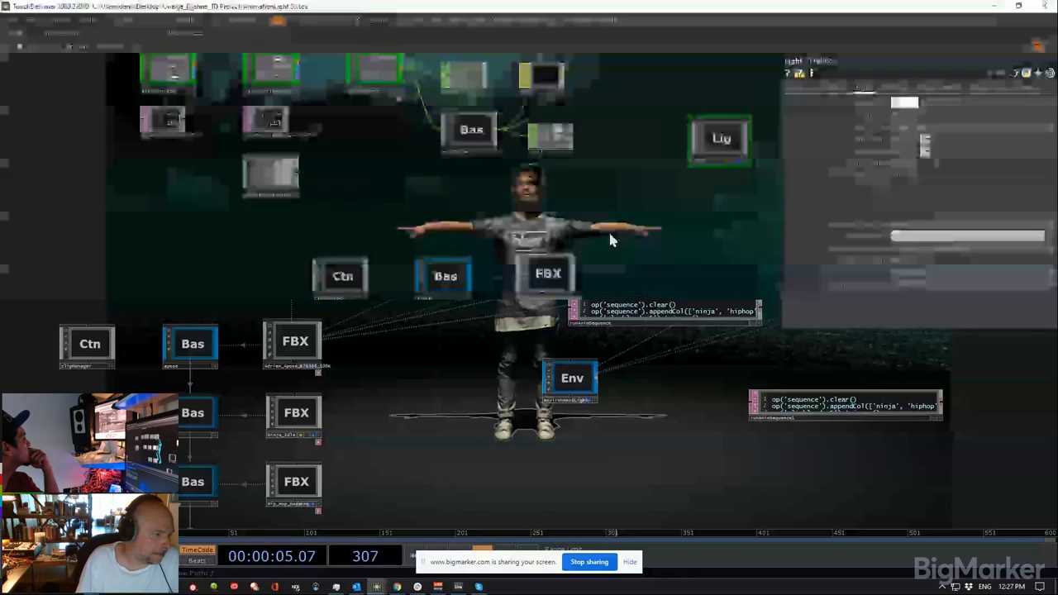
pyautogui.scroll(3, 608, 230)
pyautogui.click(487, 326)
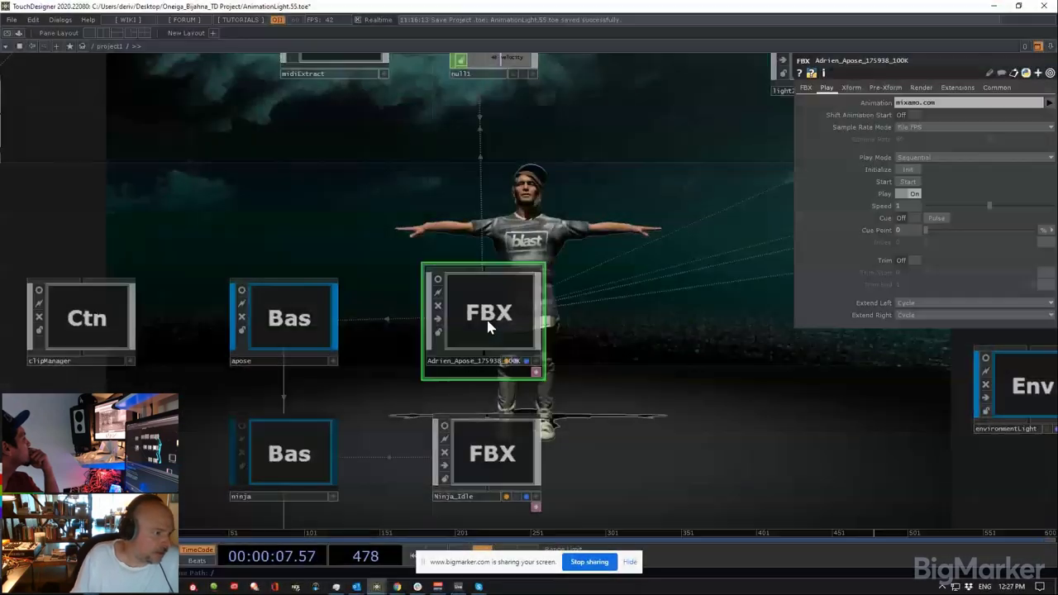
pyautogui.scroll(-3, 487, 326)
pyautogui.moveTo(616, 289); pyautogui.dragTo(443, 331)
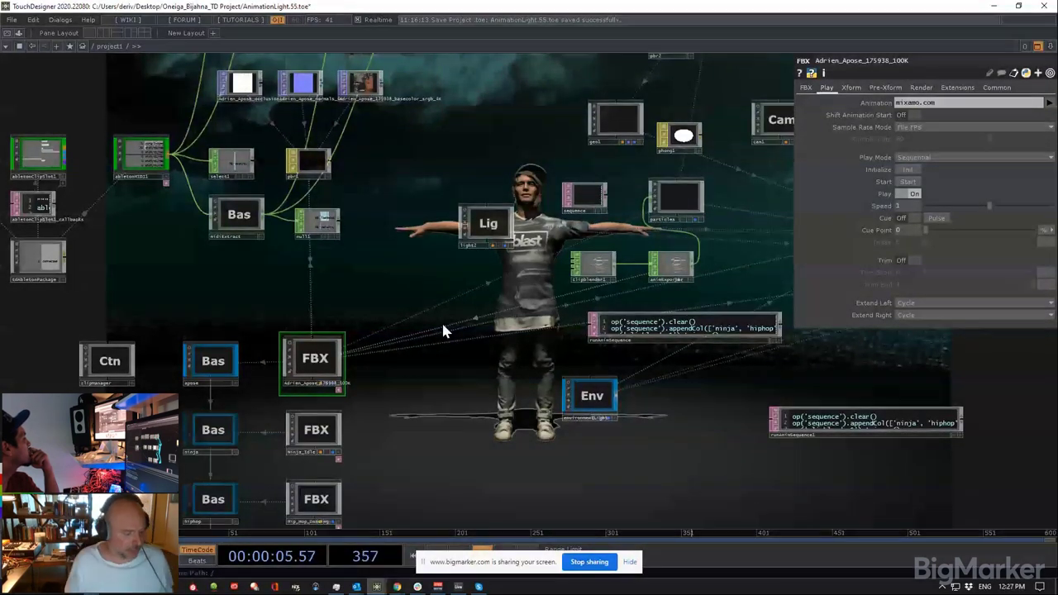
# Step: Switch to the Oneiga_Bijahna_TD_Final_AO set in Ableton Live
pyautogui.press('super+Tab')
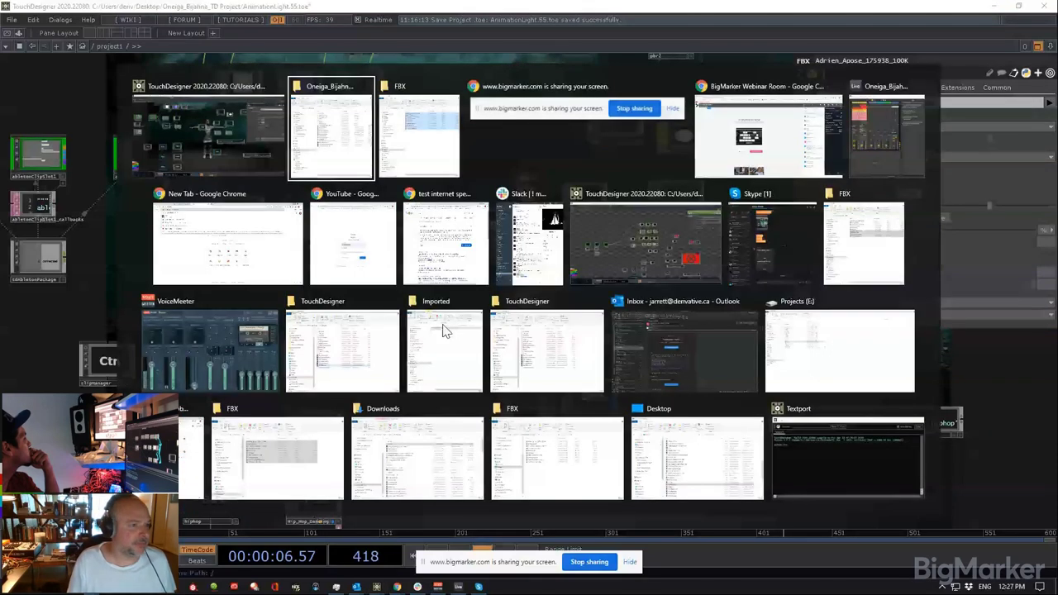
pyautogui.hotkey('alt', 'Tab')
pyautogui.hotkey('alt', 'Tab')
pyautogui.hotkey('alt', 'Tab')
pyautogui.hotkey('alt', 'Tab')
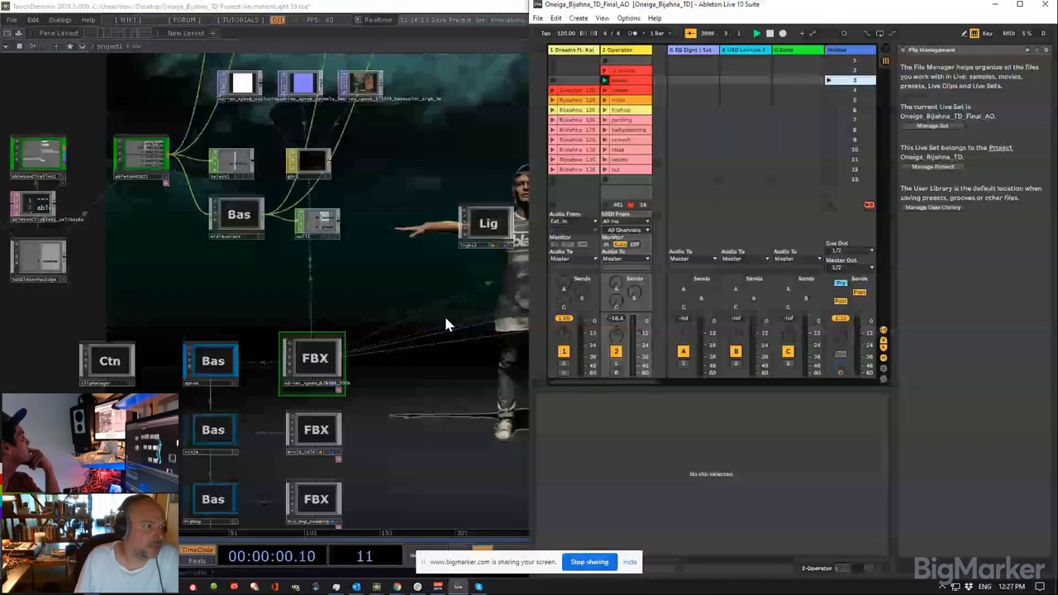
# Step: Look through the apose, standing and ninja clips in the Operator track of the Live set
pyautogui.click(605, 80)
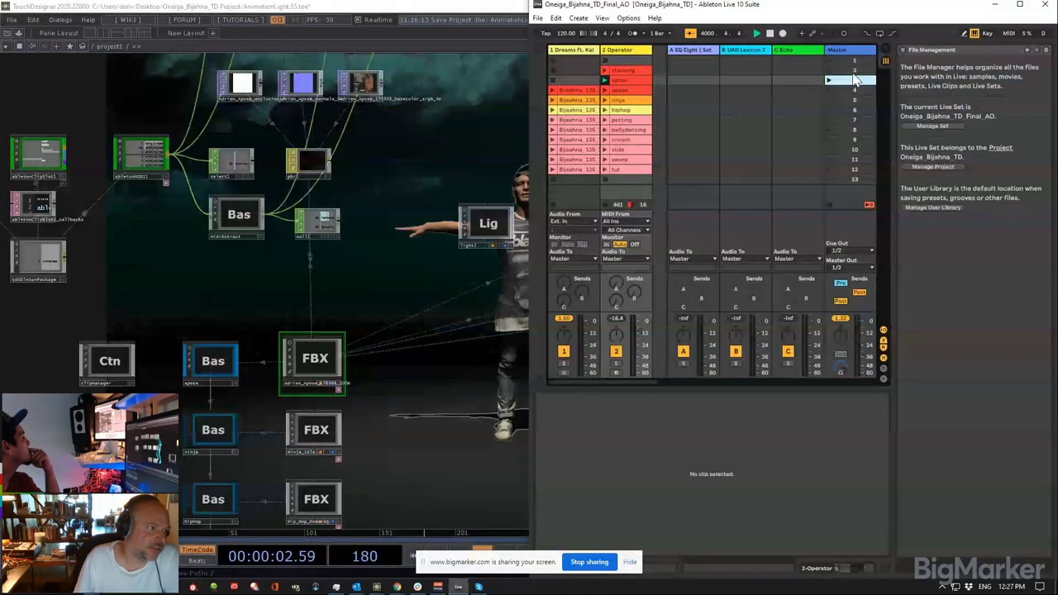
pyautogui.click(607, 71)
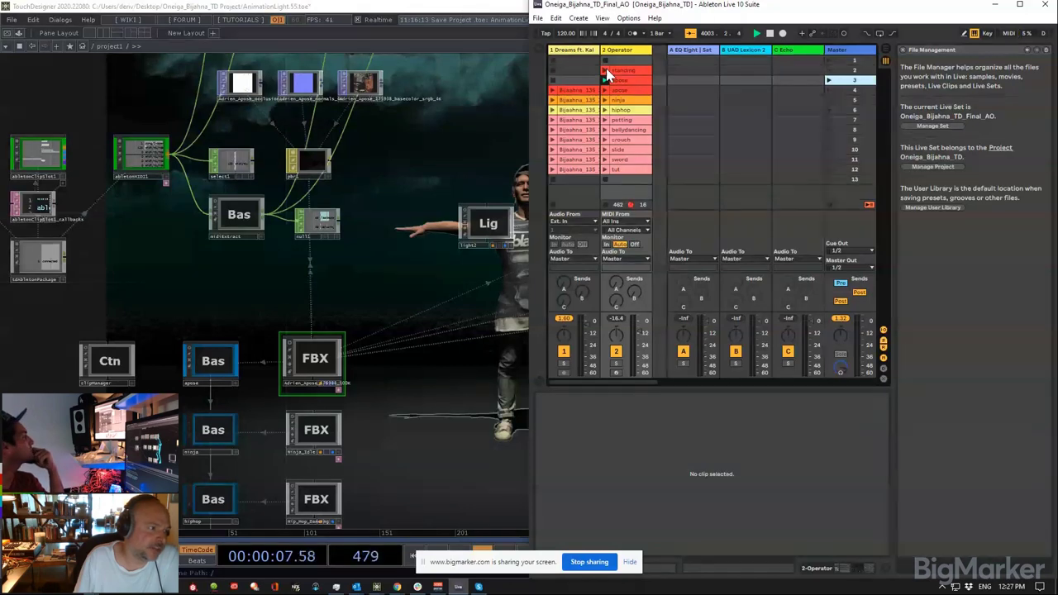
pyautogui.click(639, 80)
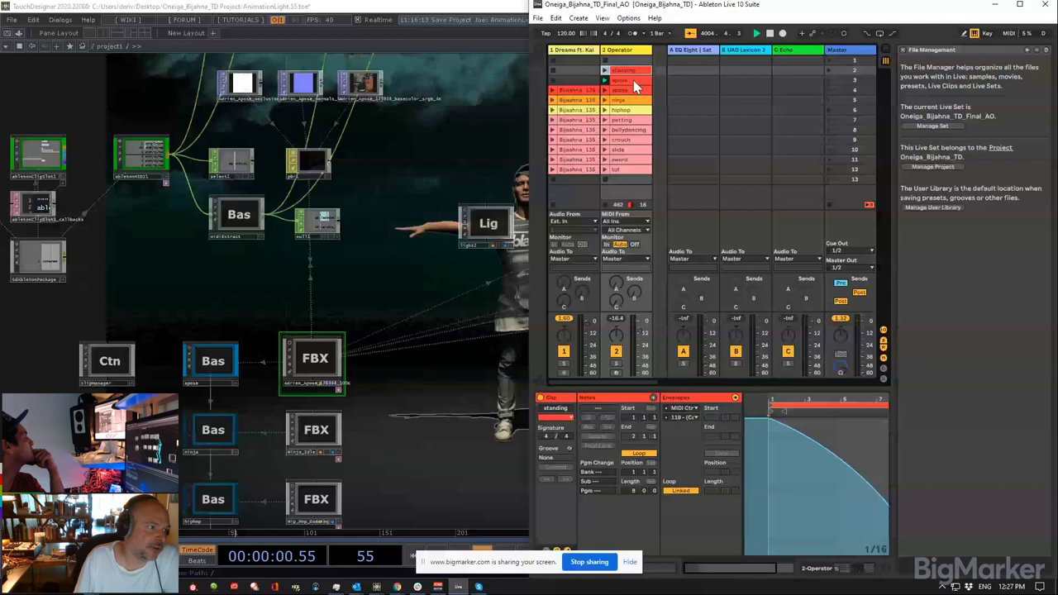
pyautogui.click(633, 80)
pyautogui.click(631, 100)
# Step: Switch back to TouchDesigner, point out the Adrien_Apose FBX component, and show the clipblender1 parameters
pyautogui.moveTo(401, 413); pyautogui.dragTo(386, 299)
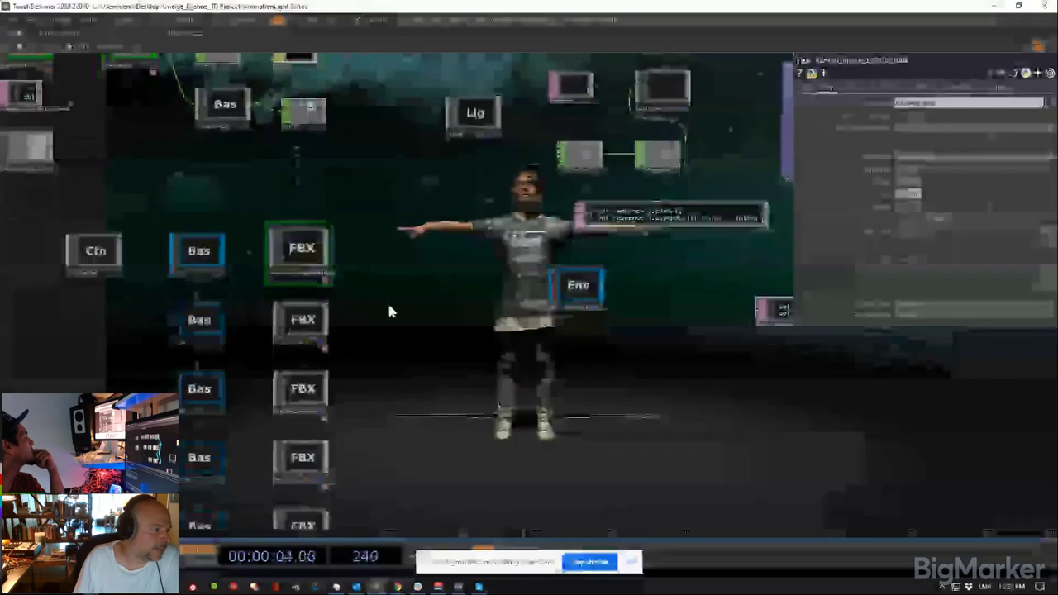
pyautogui.click(300, 280)
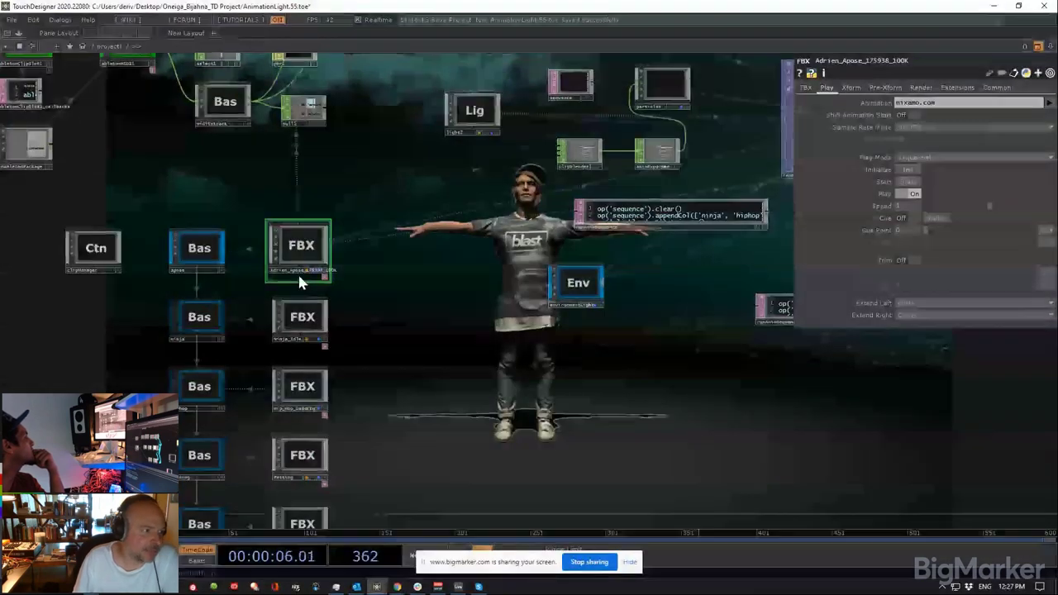
pyautogui.moveTo(533, 172); pyautogui.dragTo(572, 211)
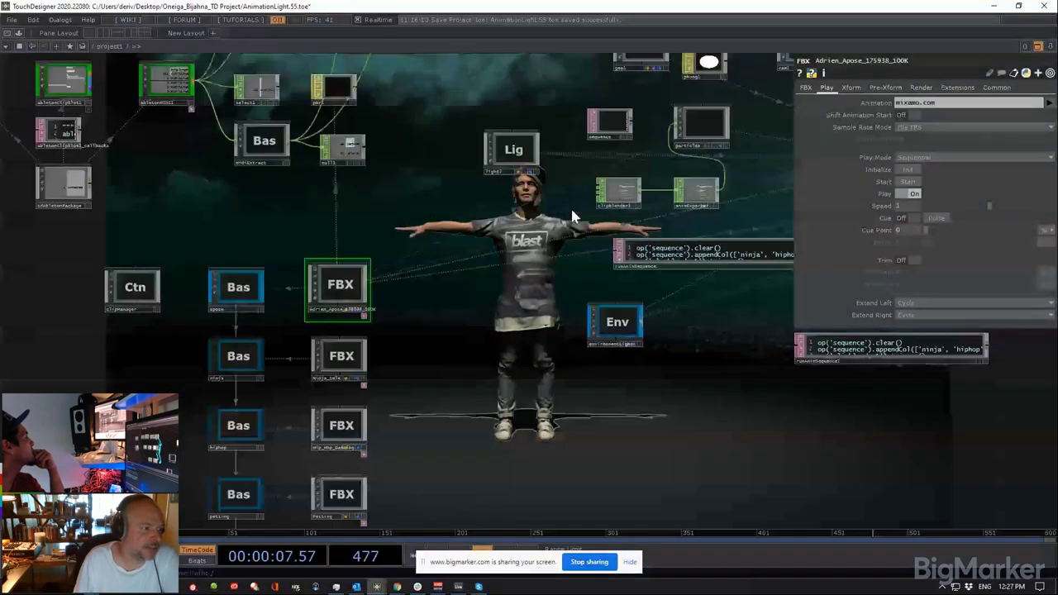
pyautogui.scroll(5, 673, 166)
pyautogui.click(541, 251)
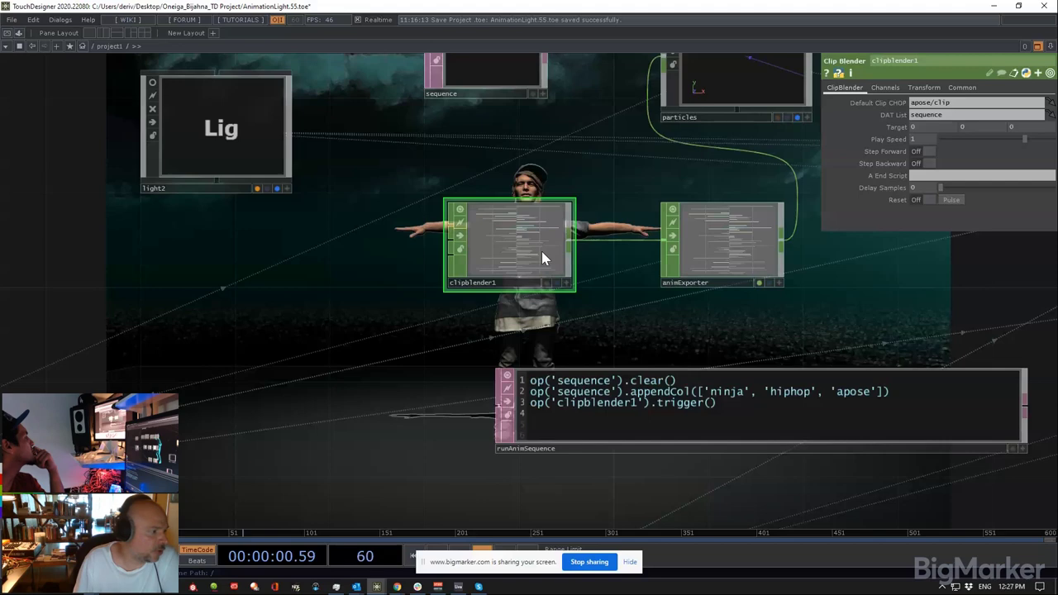
# Step: Go back to the FBX components and show the FBX Clip parameters of the apose Base component
pyautogui.scroll(-3, 541, 251)
pyautogui.scroll(-2, 494, 293)
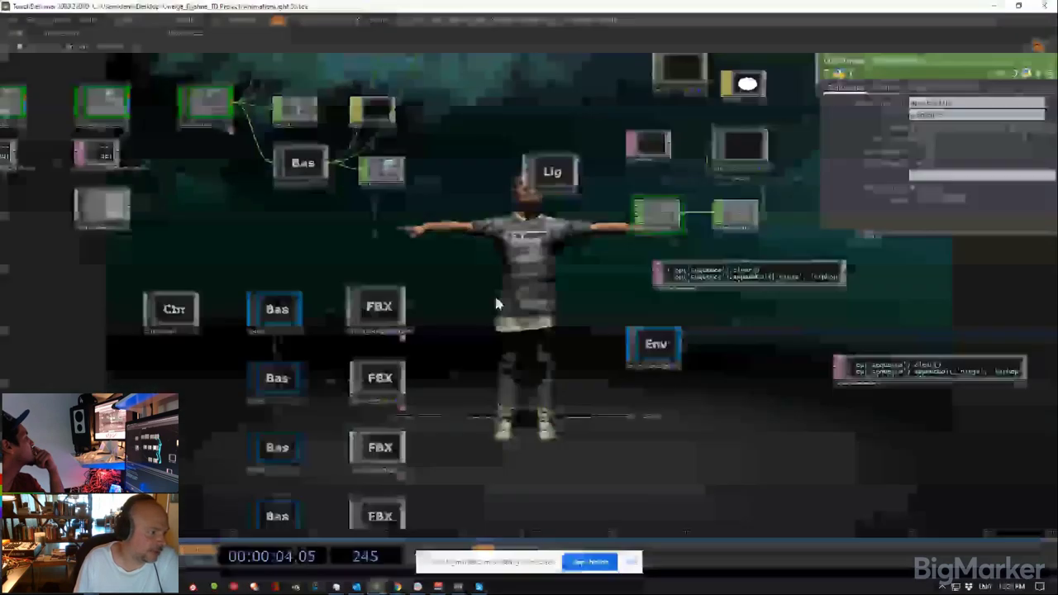
pyautogui.scroll(2, 430, 325)
pyautogui.click(382, 283)
pyautogui.click(269, 294)
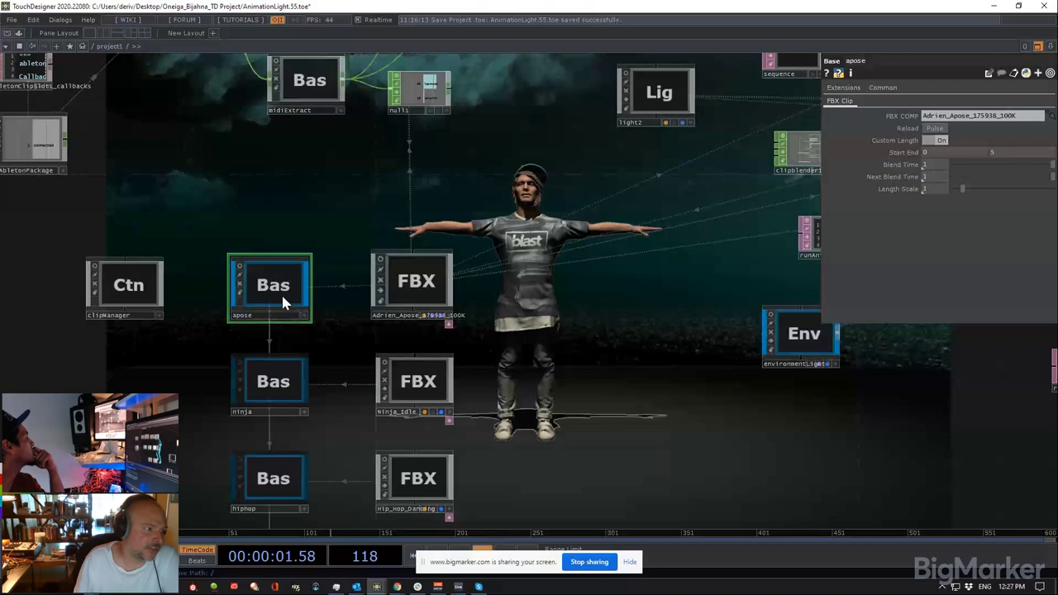
# Step: Select clipblender1 again and review its parameters and place in the network
pyautogui.moveTo(702, 206); pyautogui.dragTo(519, 284)
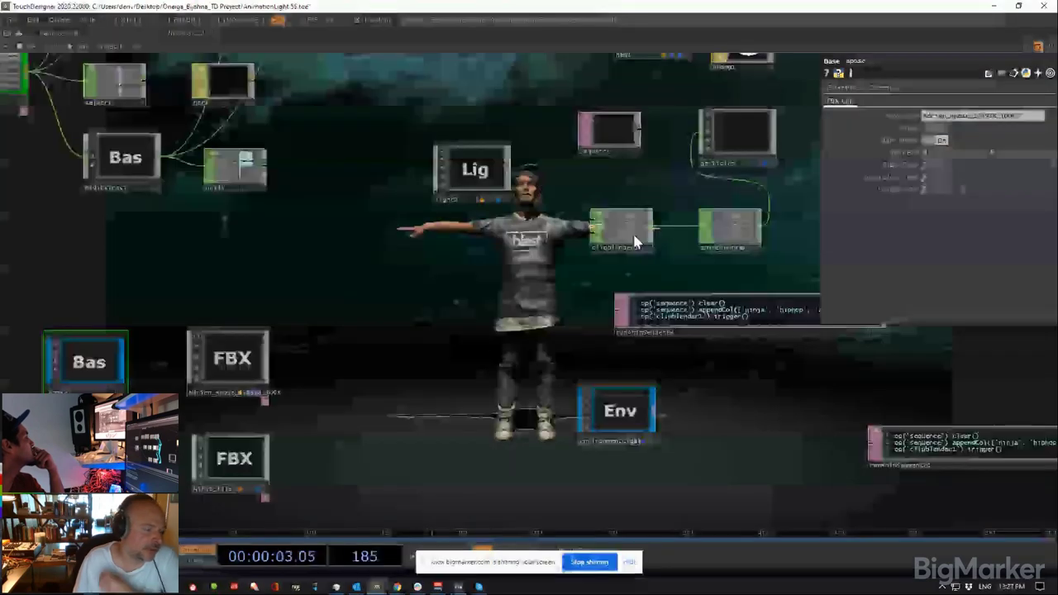
pyautogui.click(634, 236)
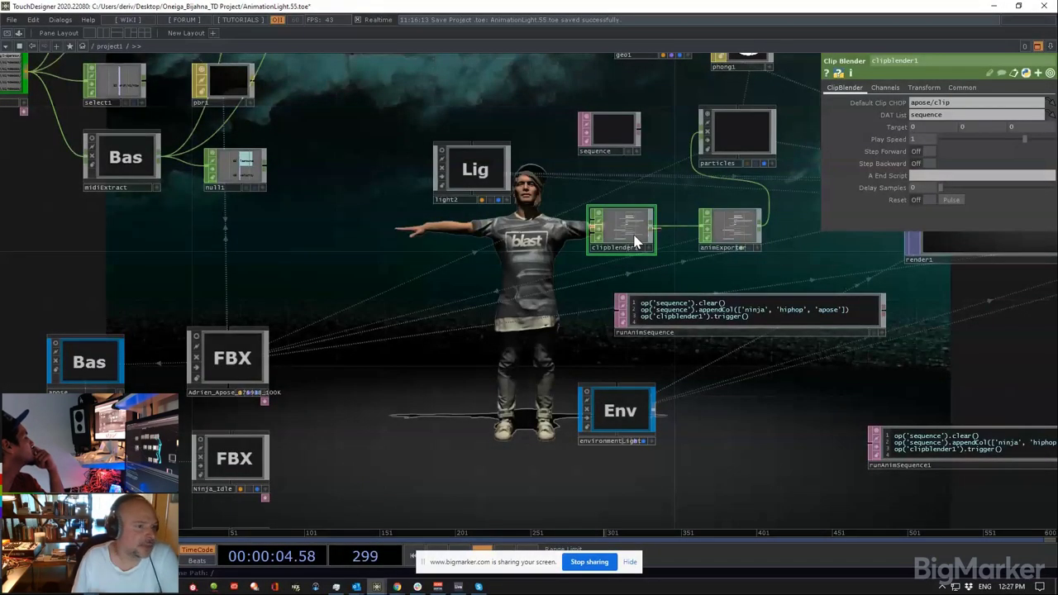
pyautogui.scroll(-3, 639, 298)
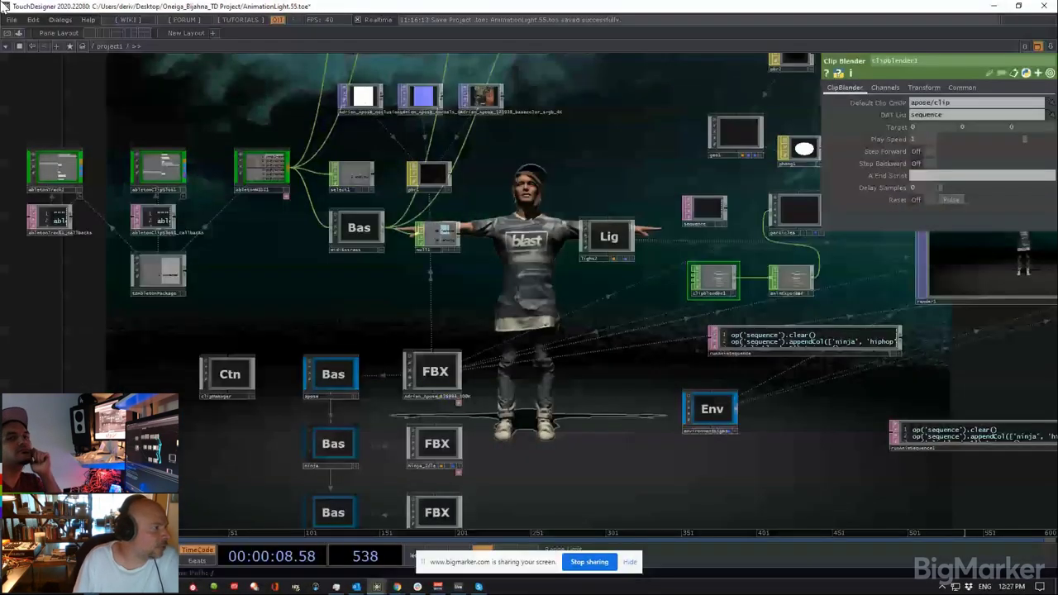
# Step: Open the Operator Snippets and view the Clip Blender CHOP basics example network
pyautogui.click(88, 19)
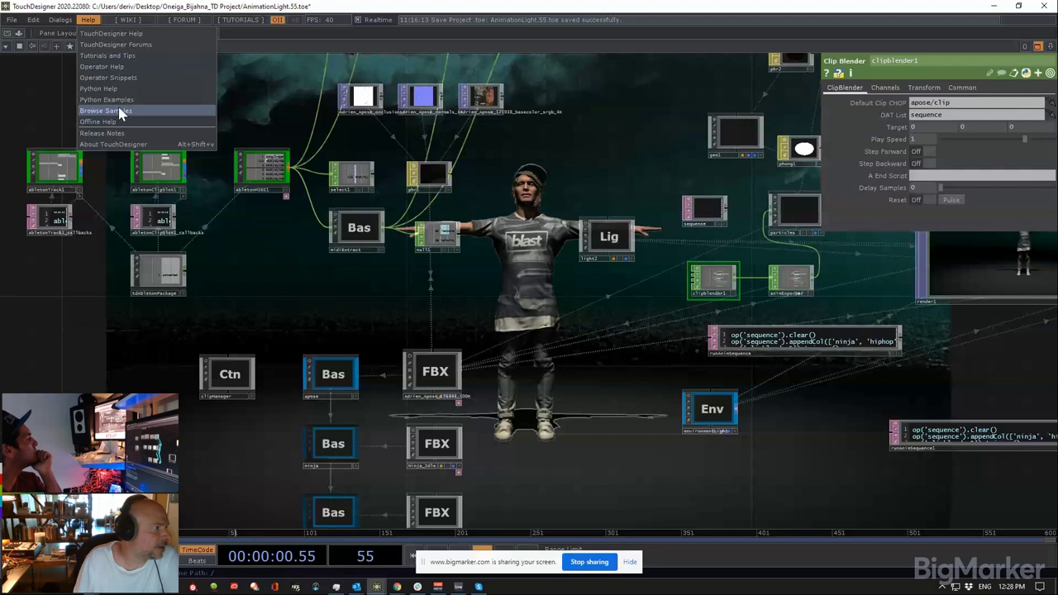
pyautogui.click(120, 76)
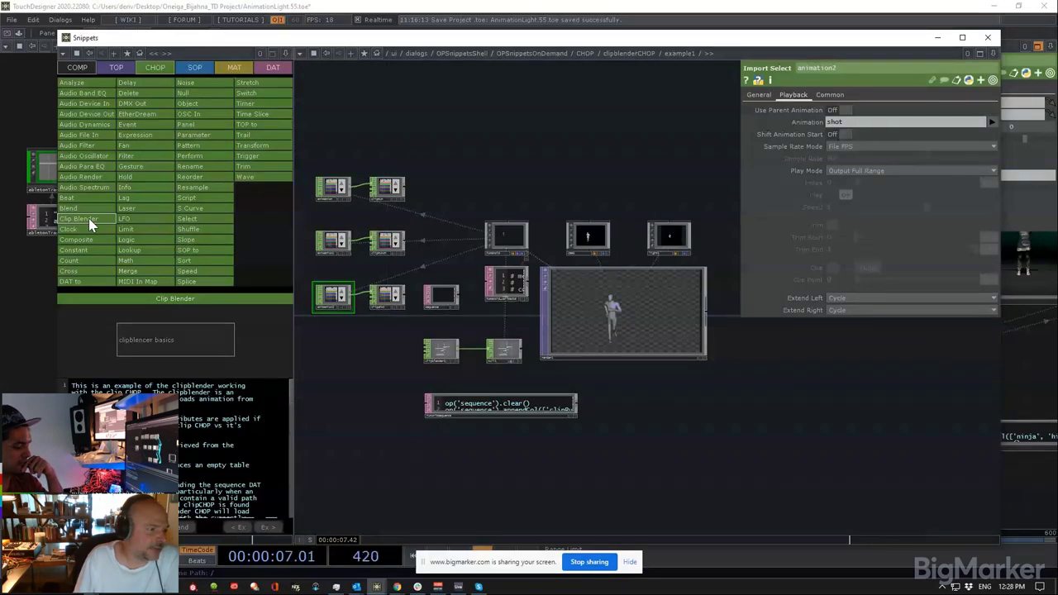
pyautogui.moveTo(570, 186); pyautogui.dragTo(643, 150)
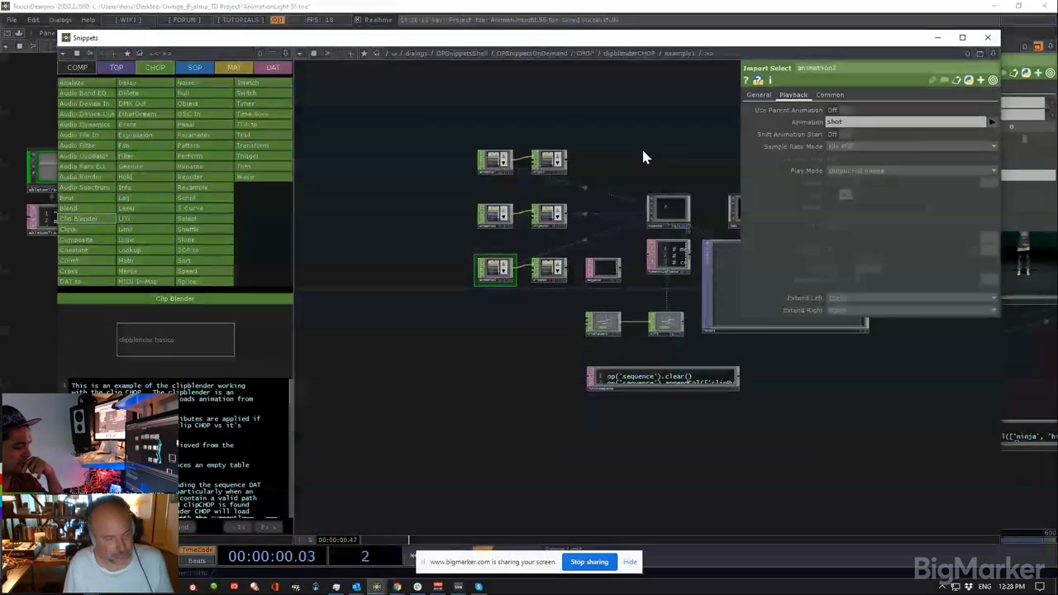
# Step: Select the humanoid FBX component in the Clip Blender example and show its FBX parameters
pyautogui.press('p')
pyautogui.scroll(3, 711, 199)
pyautogui.click(637, 228)
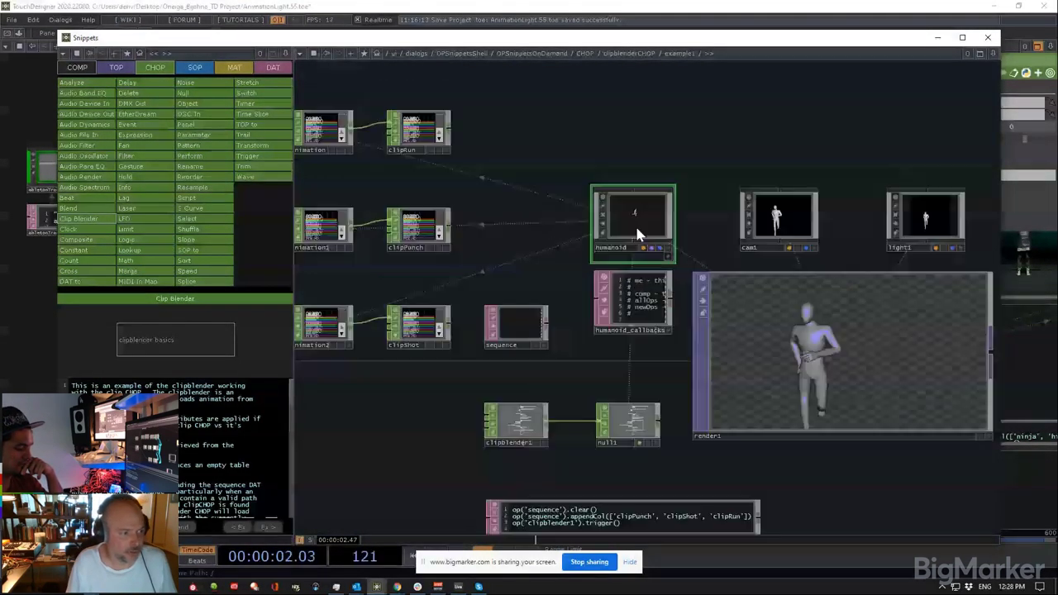
pyautogui.press('p')
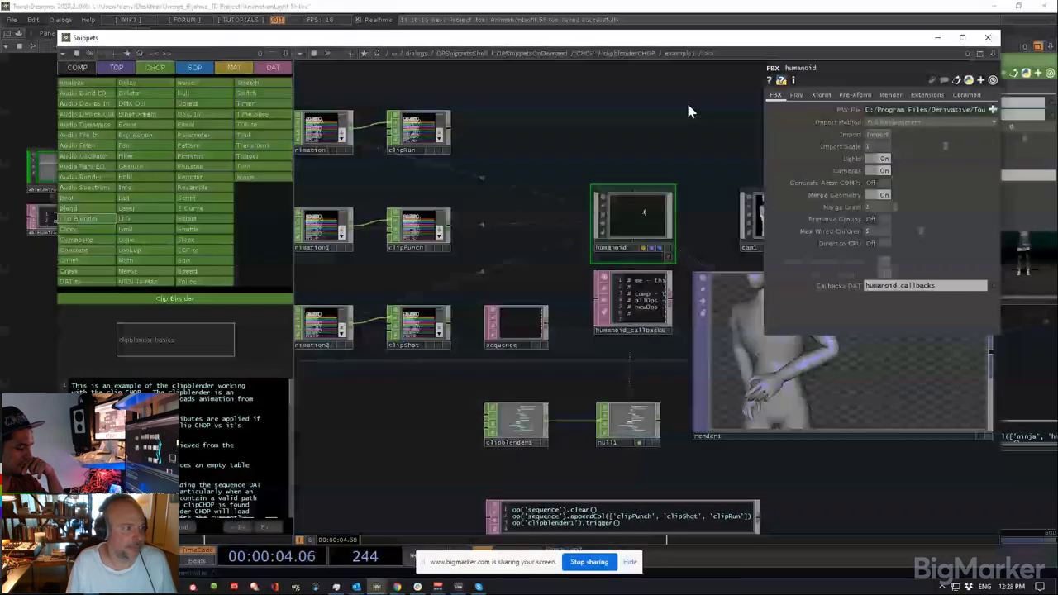
pyautogui.press('p')
# Step: Point out the first animation Import Select CHOP and the humanoid component it is linked to
pyautogui.moveTo(646, 153); pyautogui.dragTo(838, 197)
pyautogui.click(519, 171)
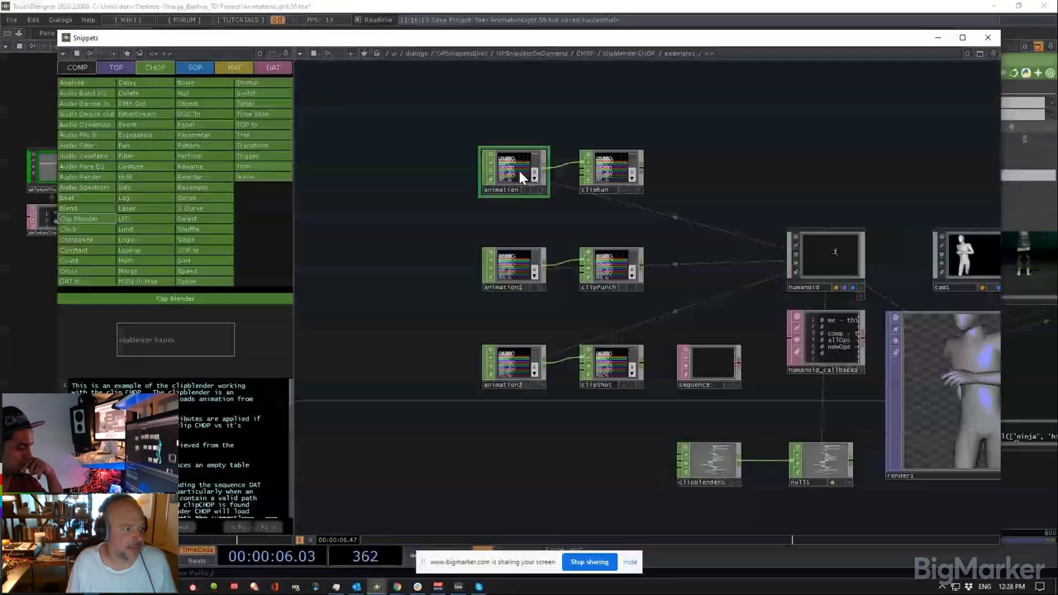
pyautogui.click(849, 263)
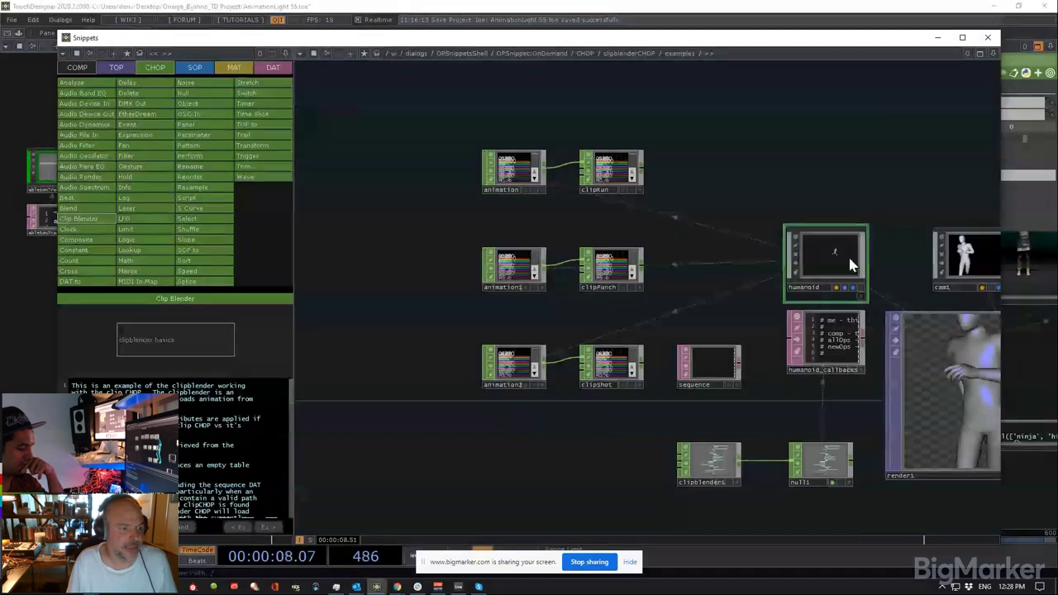
pyautogui.hotkey('ctrl', 's')
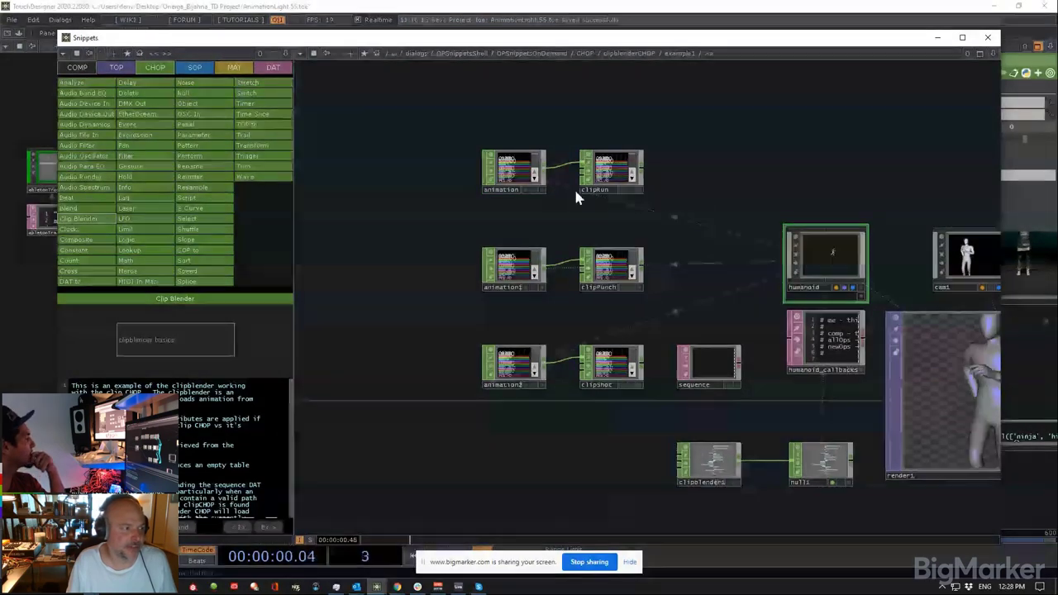
# Step: Show the general parameters of the first animation Import Select CHOP and highlight its Import Parent reference
pyautogui.click(529, 174)
pyautogui.press('p')
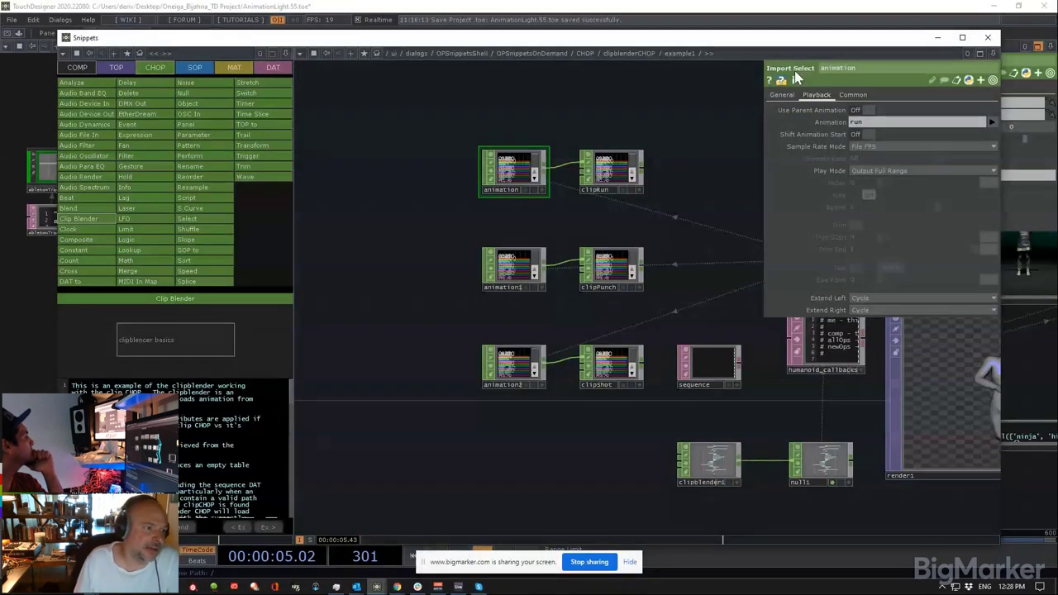
pyautogui.moveTo(703, 168); pyautogui.dragTo(622, 188)
pyautogui.click(781, 94)
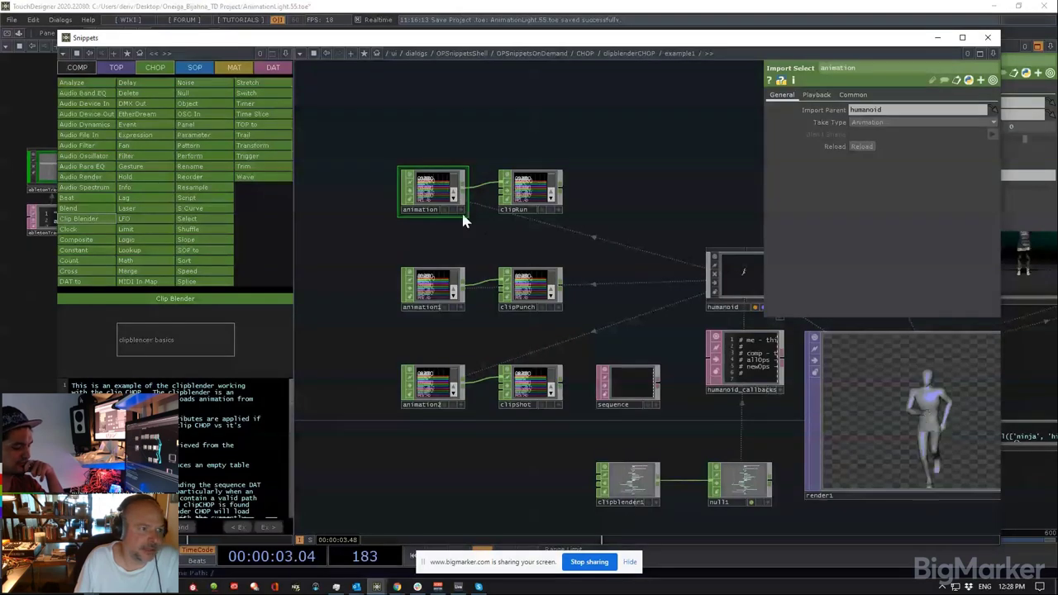
pyautogui.click(878, 112)
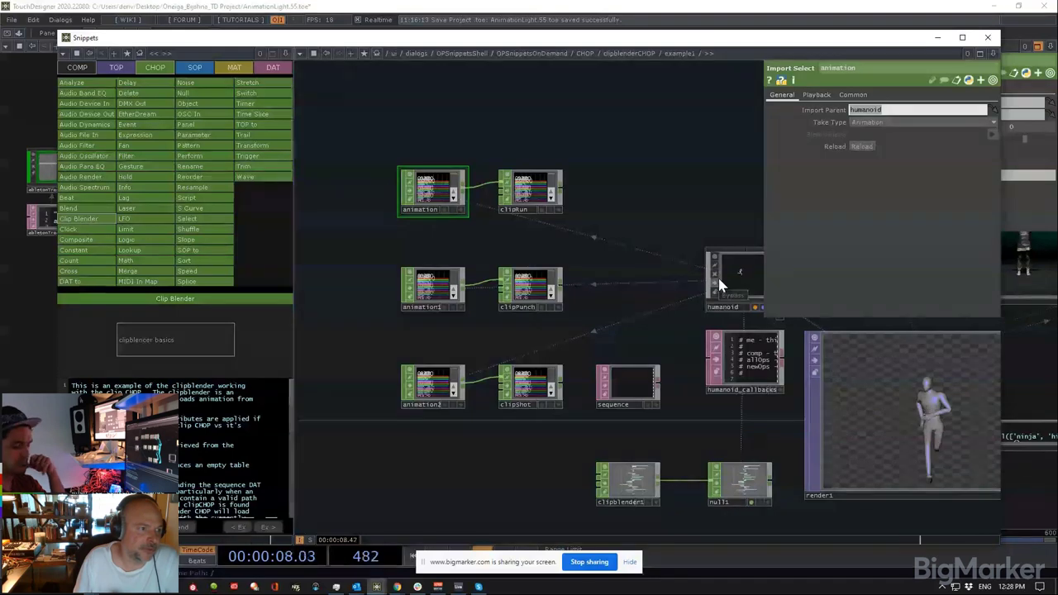
# Step: Show the playback parameters of the animation CHOP and list the clips available for its Animation setting
pyautogui.click(816, 95)
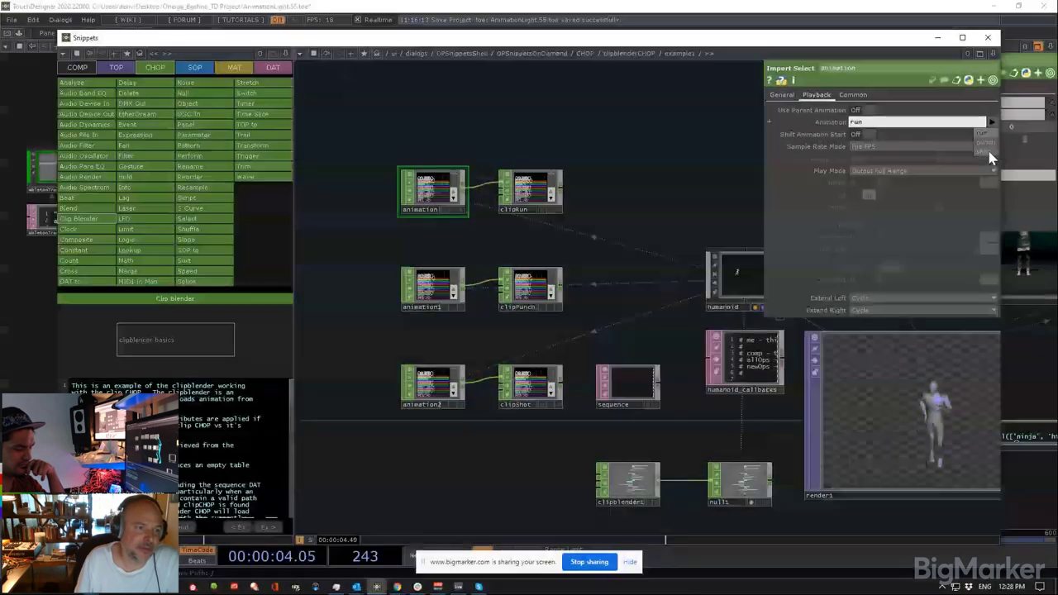
pyautogui.click(991, 124)
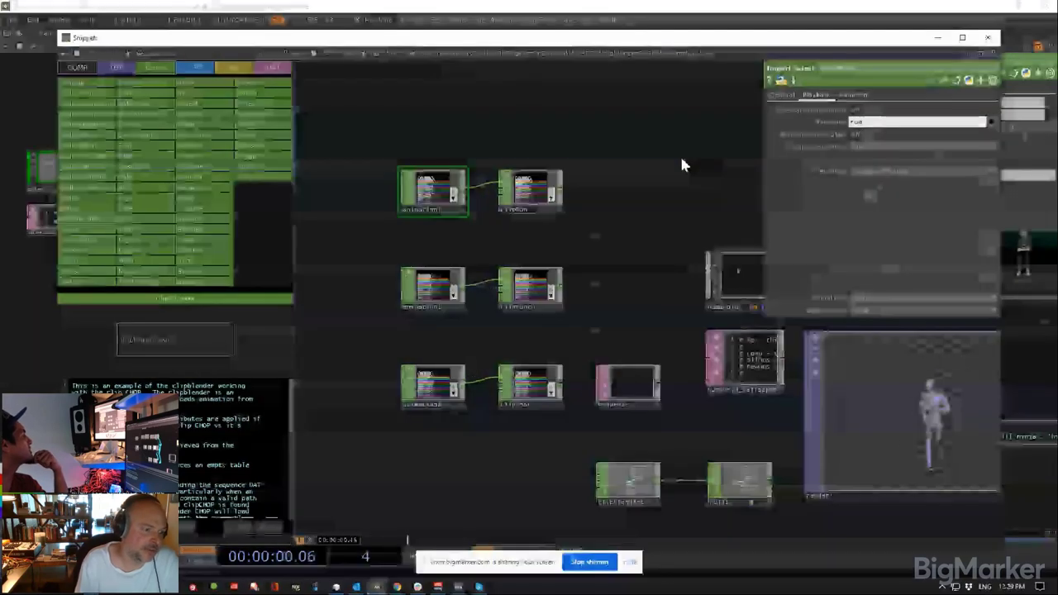
pyautogui.moveTo(682, 158); pyautogui.dragTo(570, 138)
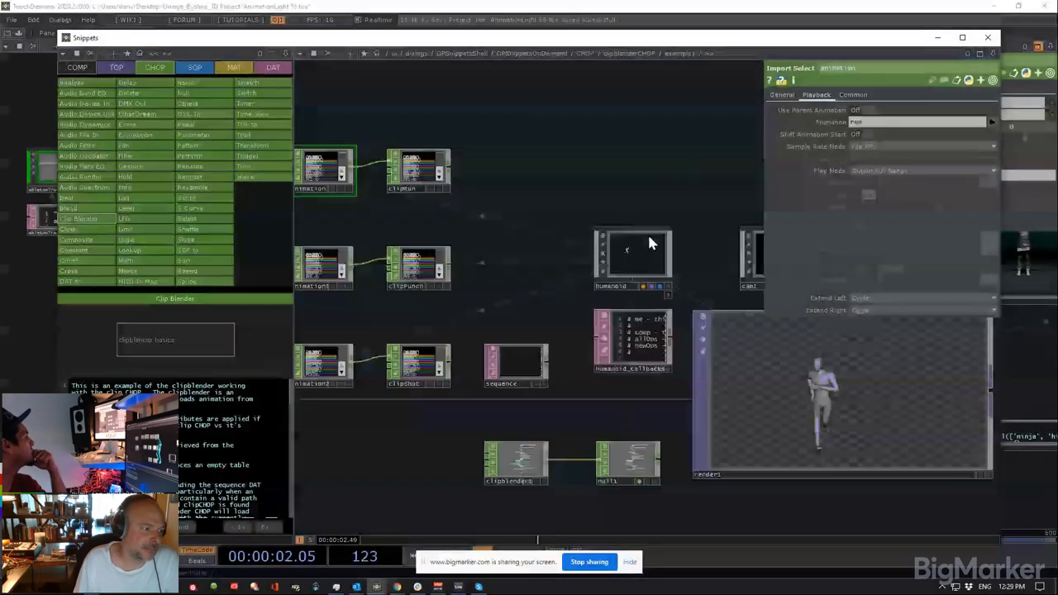
# Step: Return to the humanoid FBX component and take a closer look at it and its callbacks DAT
pyautogui.click(647, 240)
pyautogui.scroll(3, 648, 248)
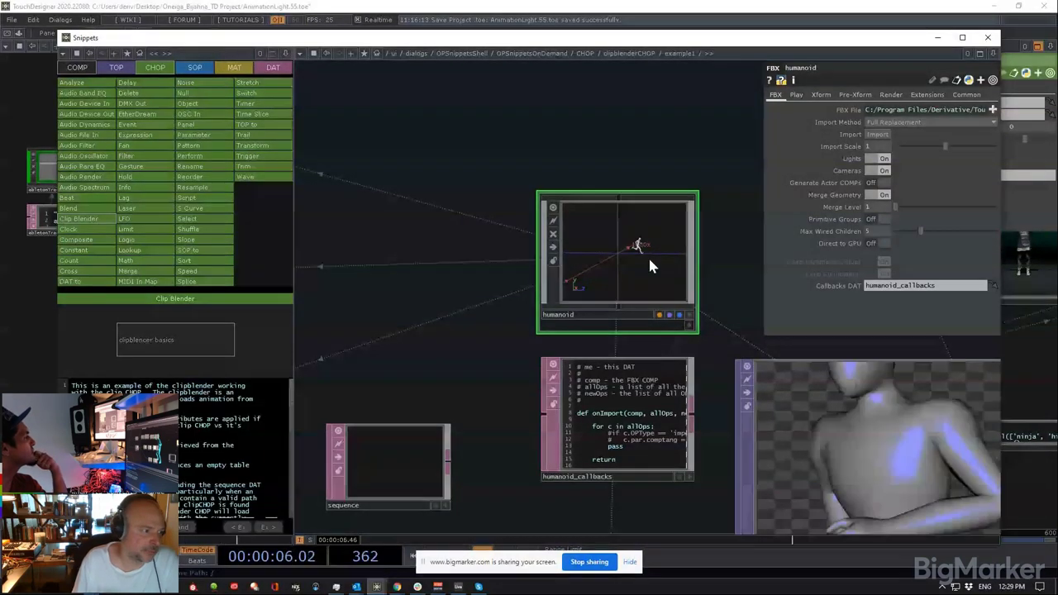
pyautogui.scroll(-4, 649, 263)
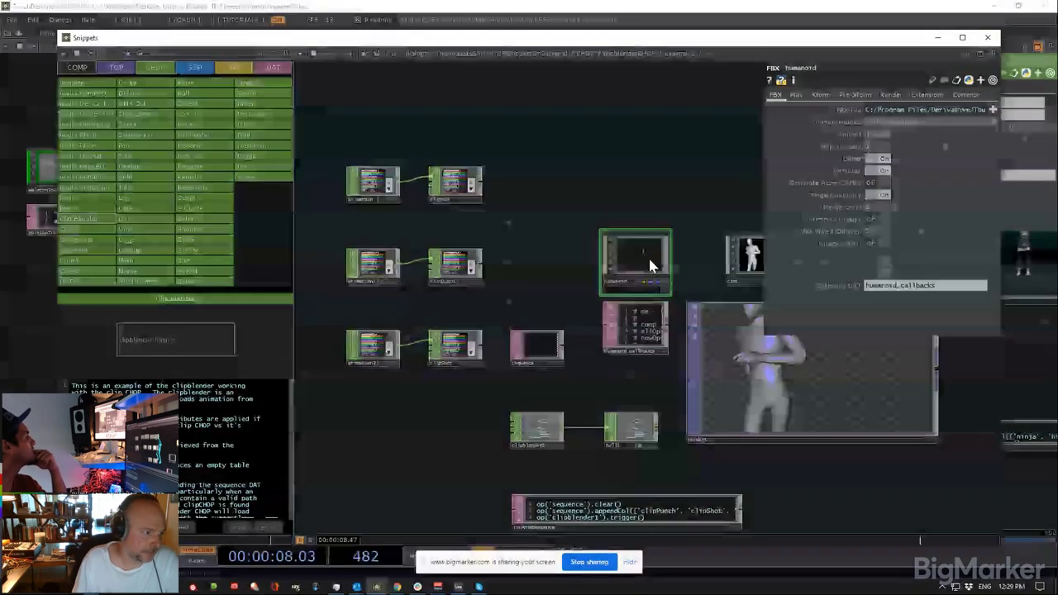
# Step: Compare the Animation setting of the three Import Select CHOPs: animation, animation1 and animation2
pyautogui.click(355, 198)
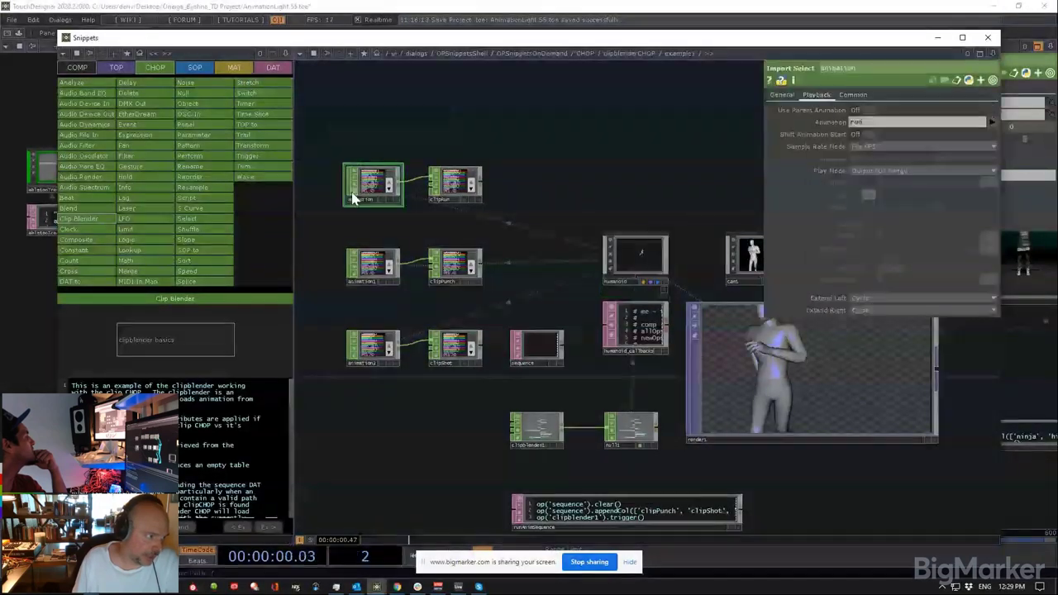
pyautogui.scroll(5, 353, 198)
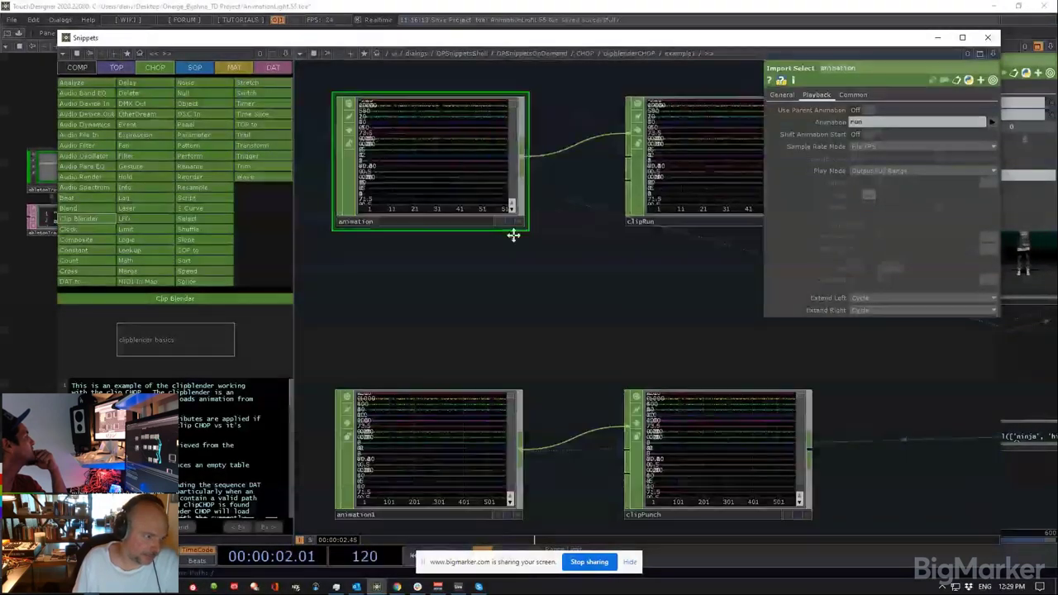
pyautogui.click(460, 399)
pyautogui.moveTo(501, 259); pyautogui.dragTo(509, 141)
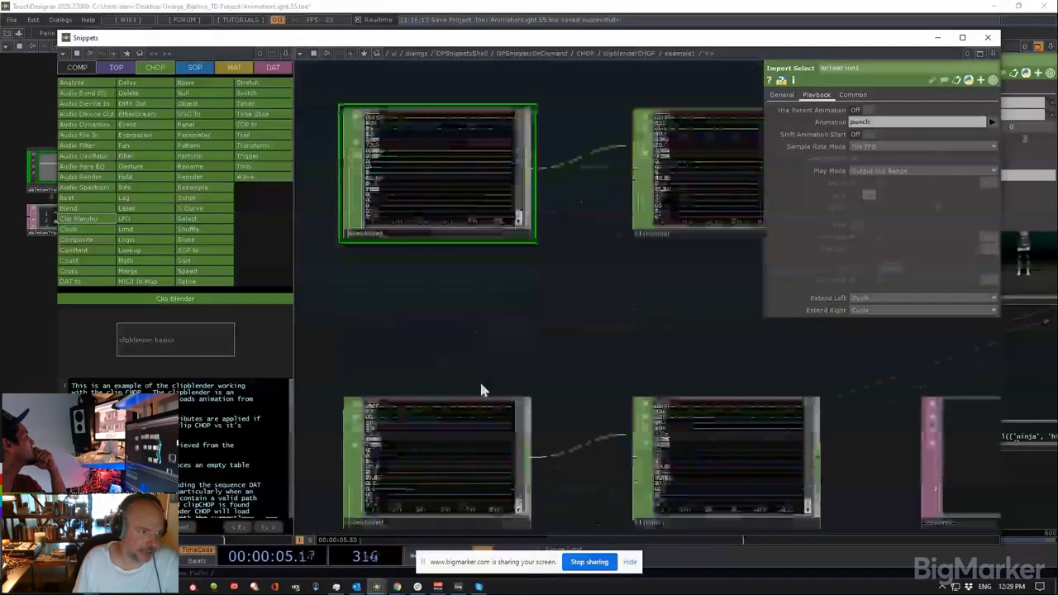
pyautogui.click(471, 428)
pyautogui.scroll(-6, 508, 350)
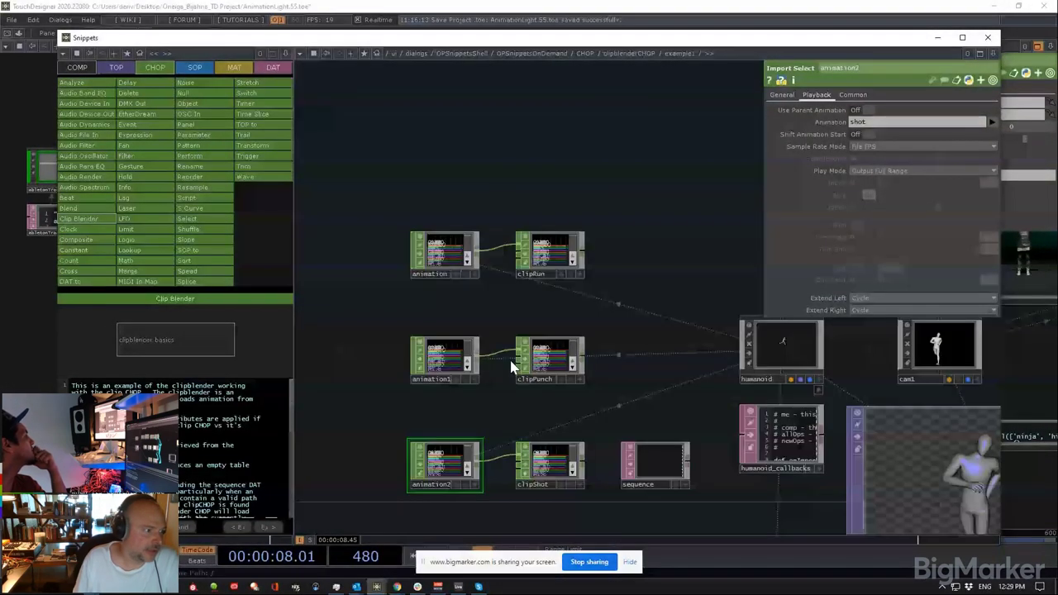
# Step: Show the Clip parameters of clipRun and move along the network to clipblender1
pyautogui.scroll(3, 547, 299)
pyautogui.click(546, 247)
pyautogui.moveTo(520, 178); pyautogui.dragTo(316, 0)
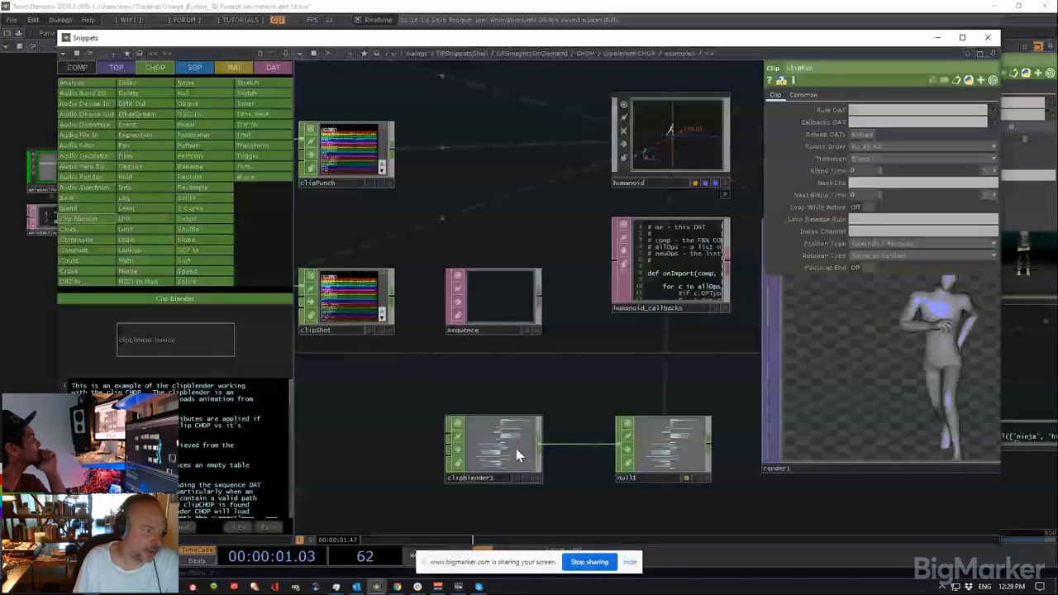
# Step: Inspect the clipblender1 operator's parameters, including its default clip and DAT list, in the Clip Blender example
pyautogui.click(515, 448)
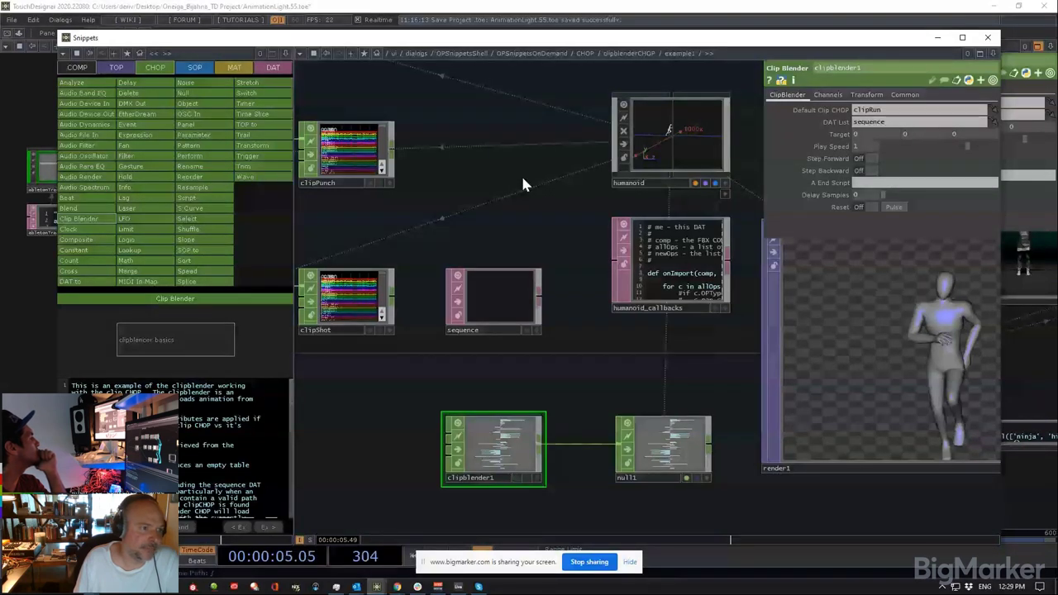
pyautogui.moveTo(521, 173); pyautogui.dragTo(547, 213)
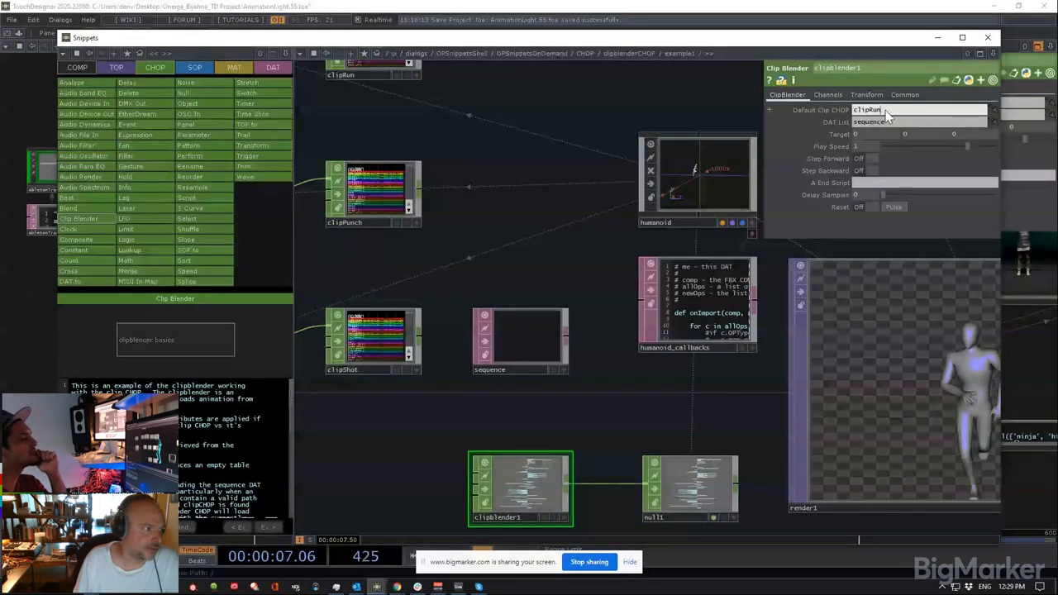
pyautogui.moveTo(557, 267); pyautogui.dragTo(639, 335)
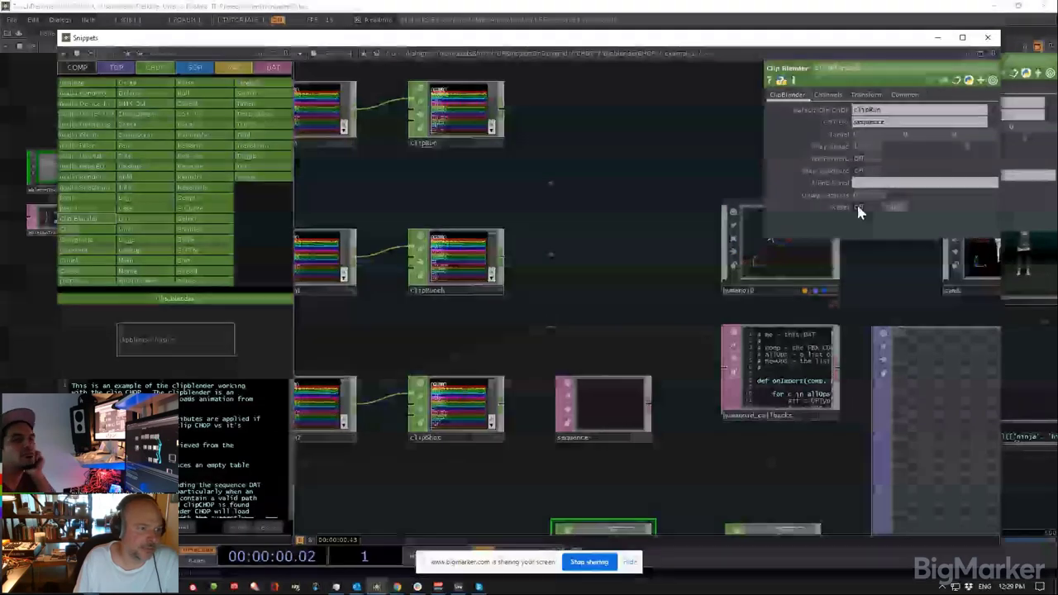
pyautogui.moveTo(661, 165); pyautogui.dragTo(642, 227)
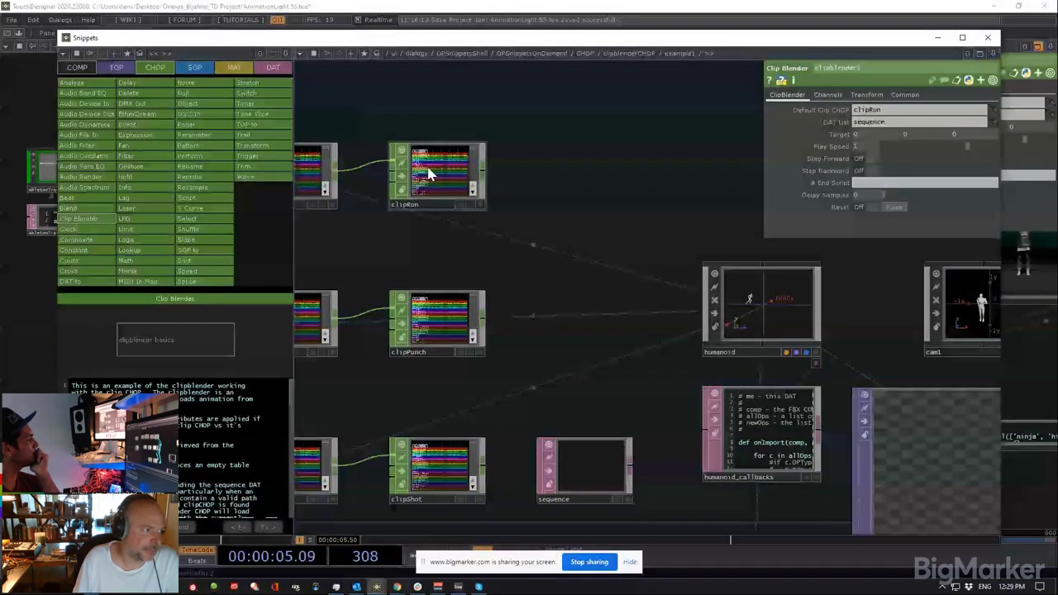
# Step: Examine the clipRun Clip CHOP and the animation channels feeding it
pyautogui.middleClick(428, 173)
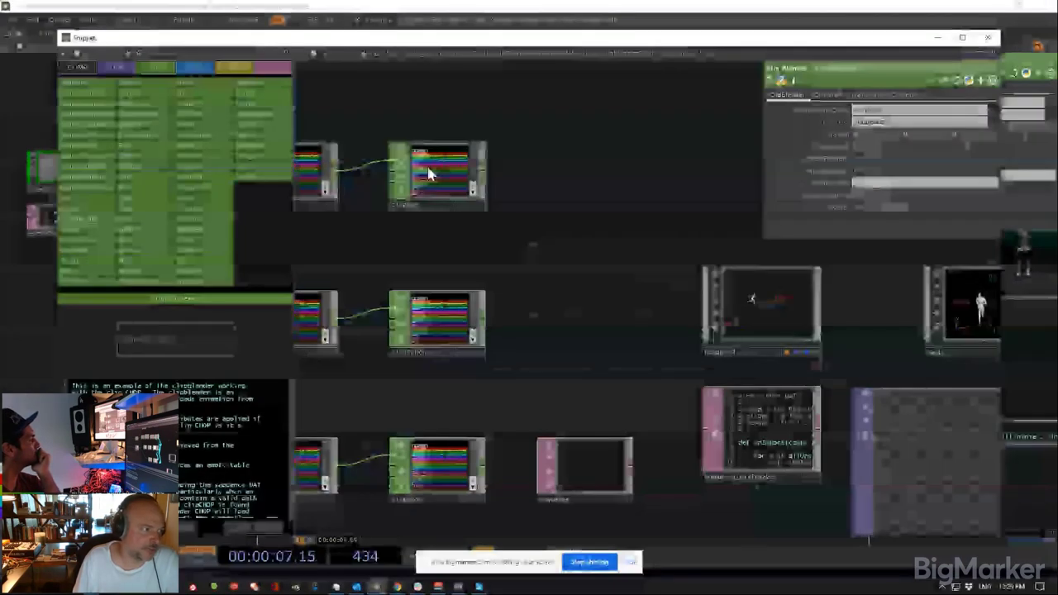
pyautogui.click(428, 174)
pyautogui.moveTo(430, 132); pyautogui.dragTo(570, 168)
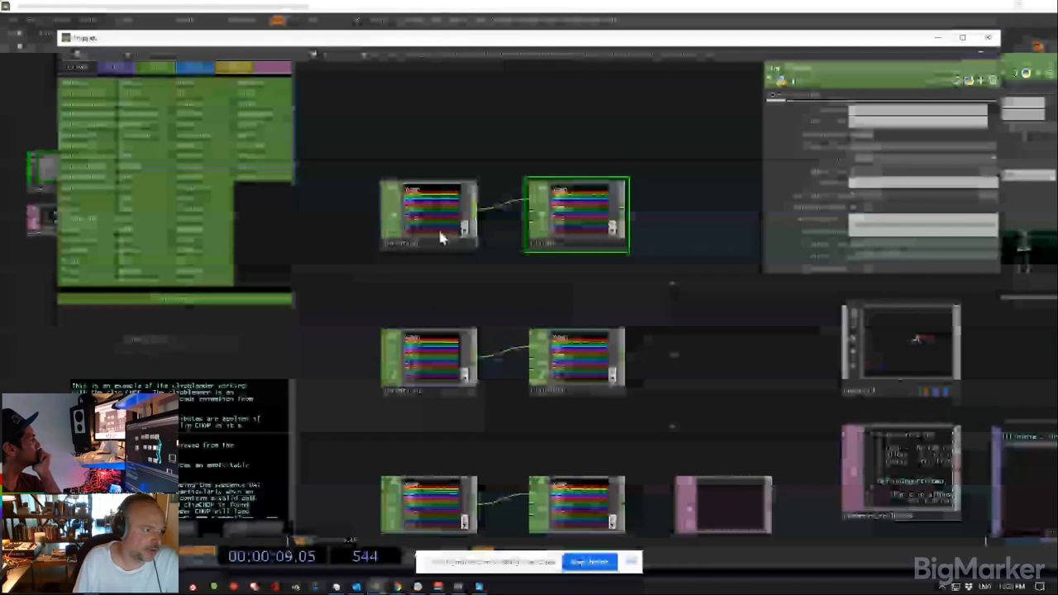
pyautogui.middleClick(438, 237)
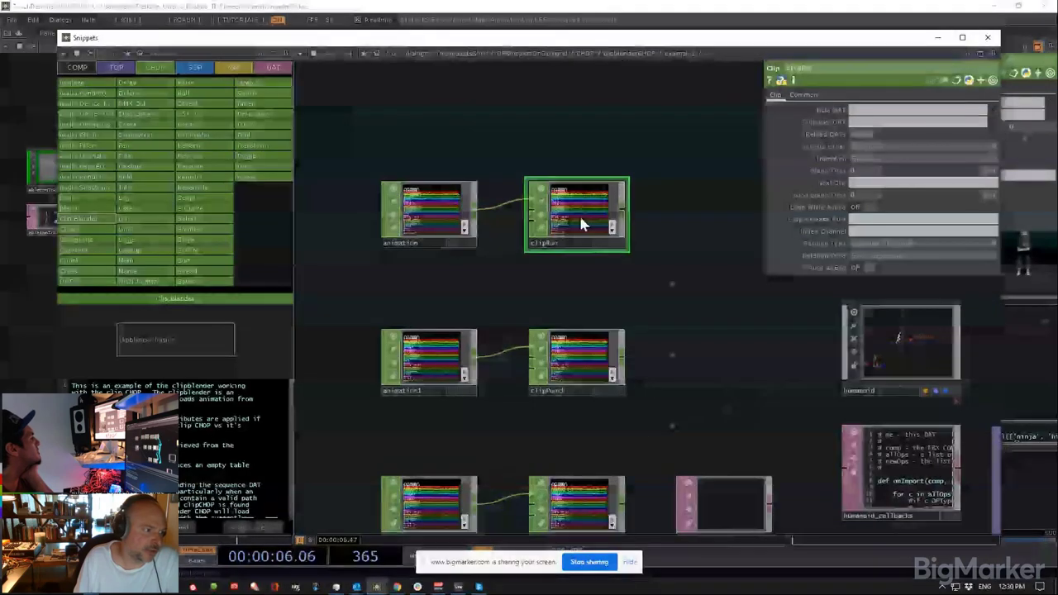
pyautogui.moveTo(581, 223); pyautogui.dragTo(582, 223, button='middle')
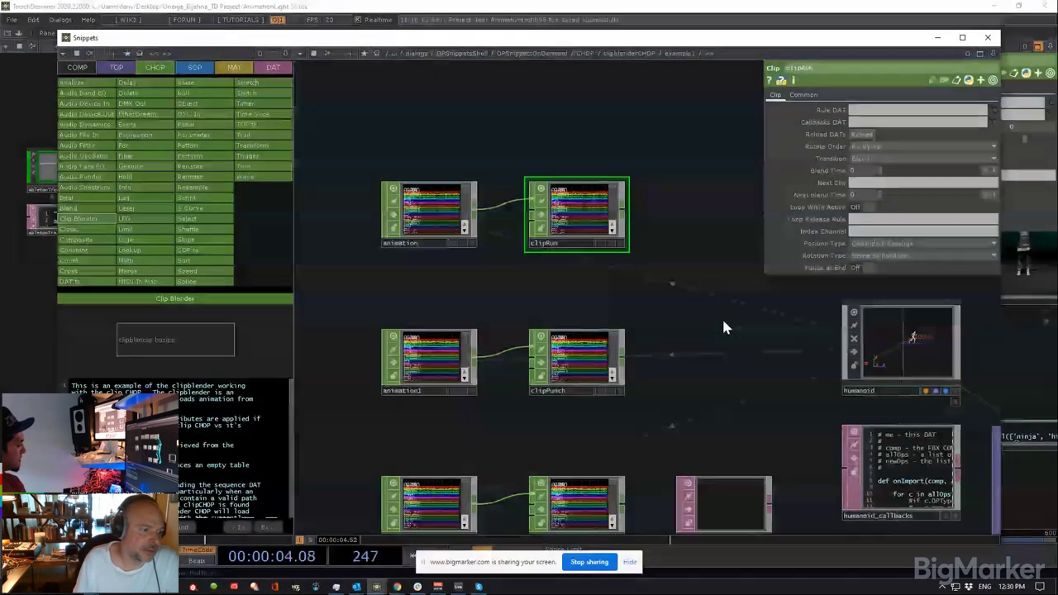
pyautogui.moveTo(722, 317); pyautogui.dragTo(606, 161, button='middle')
# Step: Inspect the clipShot Clip CHOP and compare it with the clipblender1 settings
pyautogui.click(458, 399)
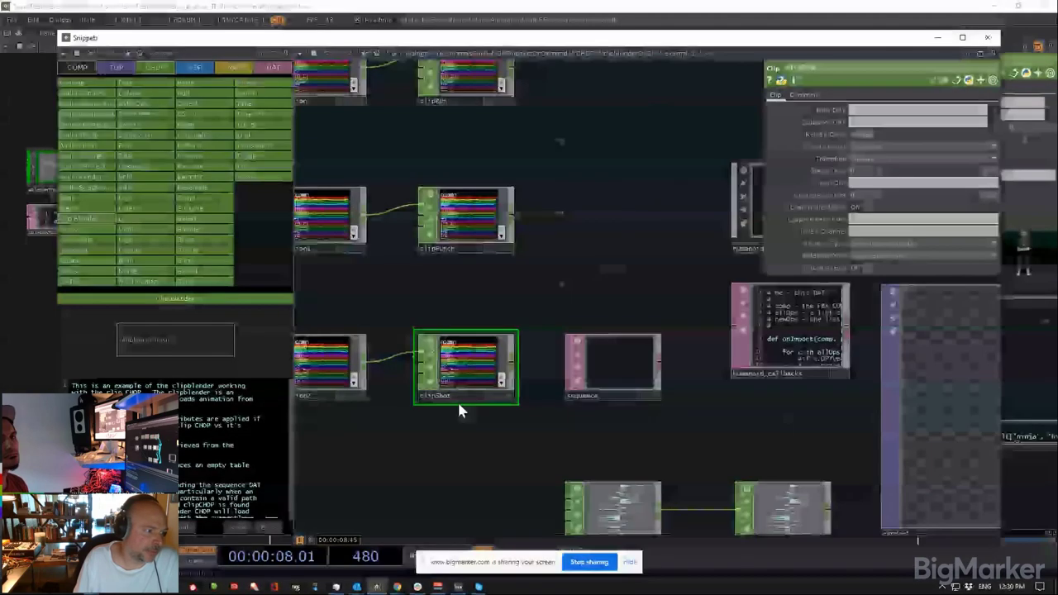
pyautogui.moveTo(626, 299); pyautogui.dragTo(468, 276)
pyautogui.moveTo(468, 276); pyautogui.dragTo(607, 425, button='middle')
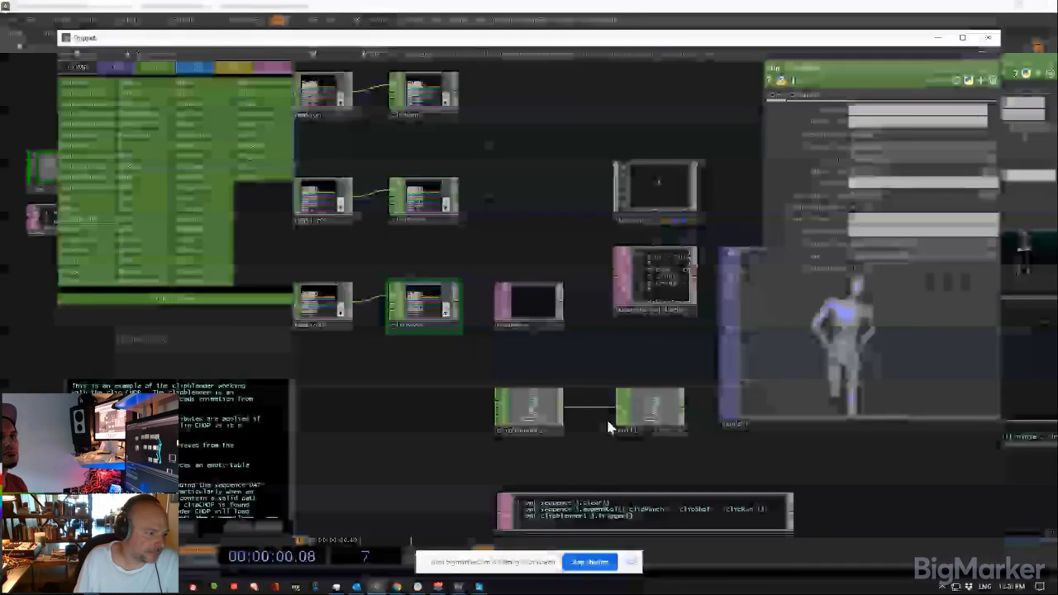
pyautogui.moveTo(605, 451); pyautogui.dragTo(628, 339)
pyautogui.click(547, 299)
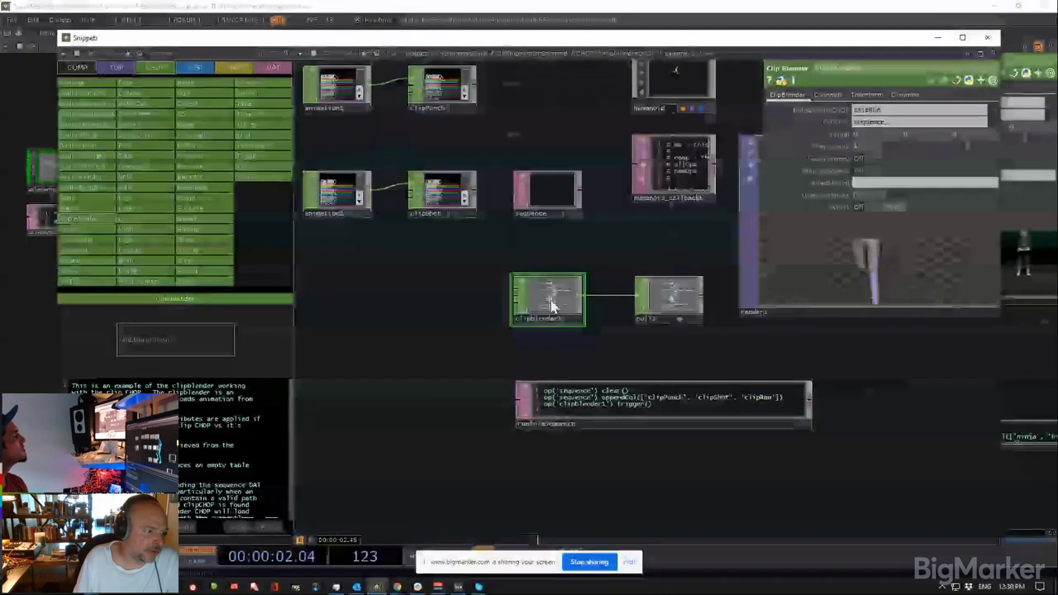
# Step: Examine the sequence table's contents and parameters up close
pyautogui.click(545, 211)
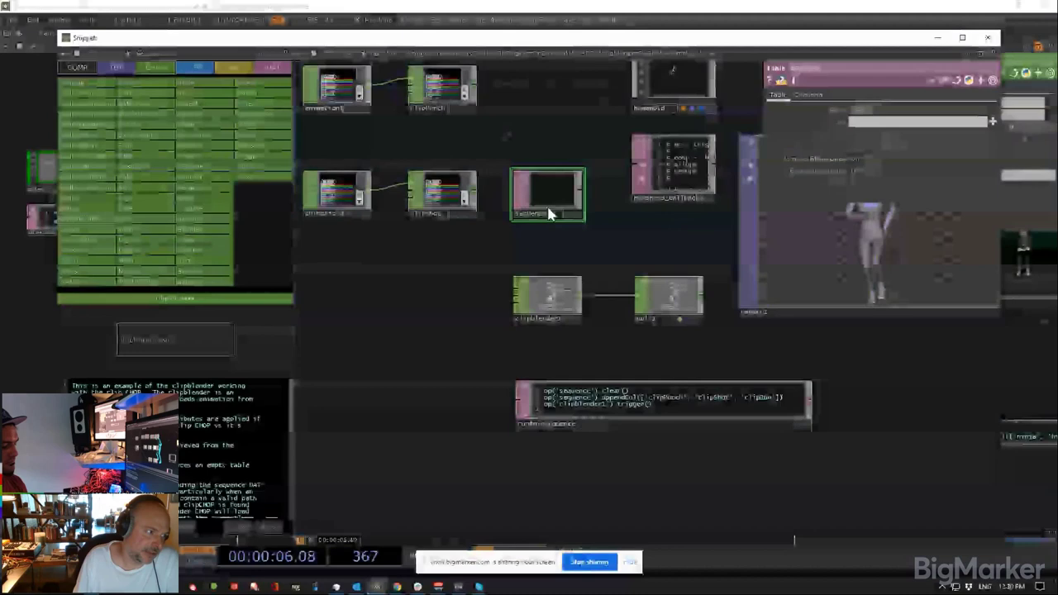
pyautogui.scroll(3, 548, 192)
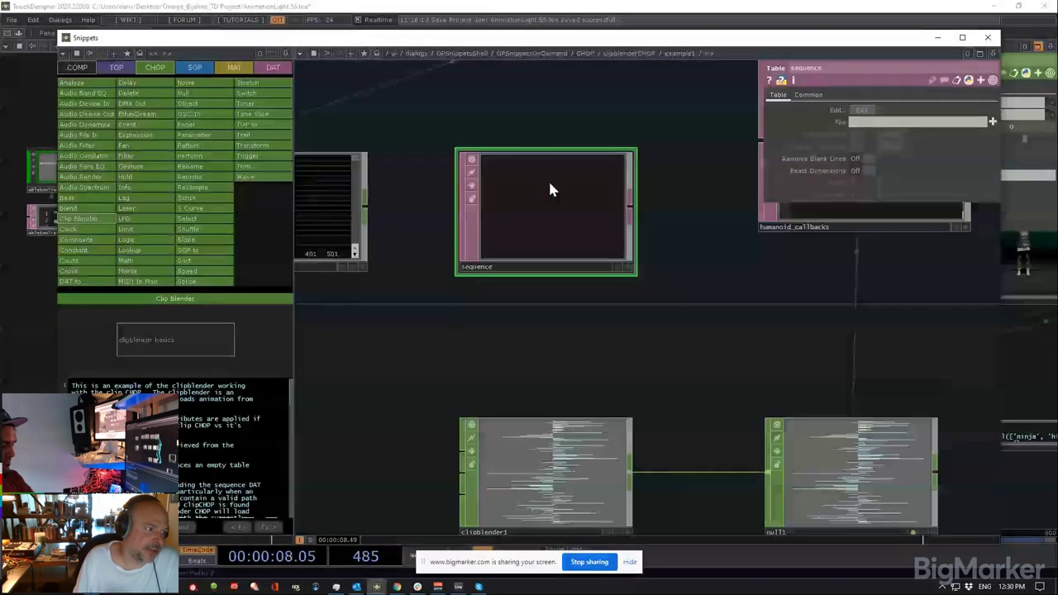
pyautogui.scroll(-1, 551, 189)
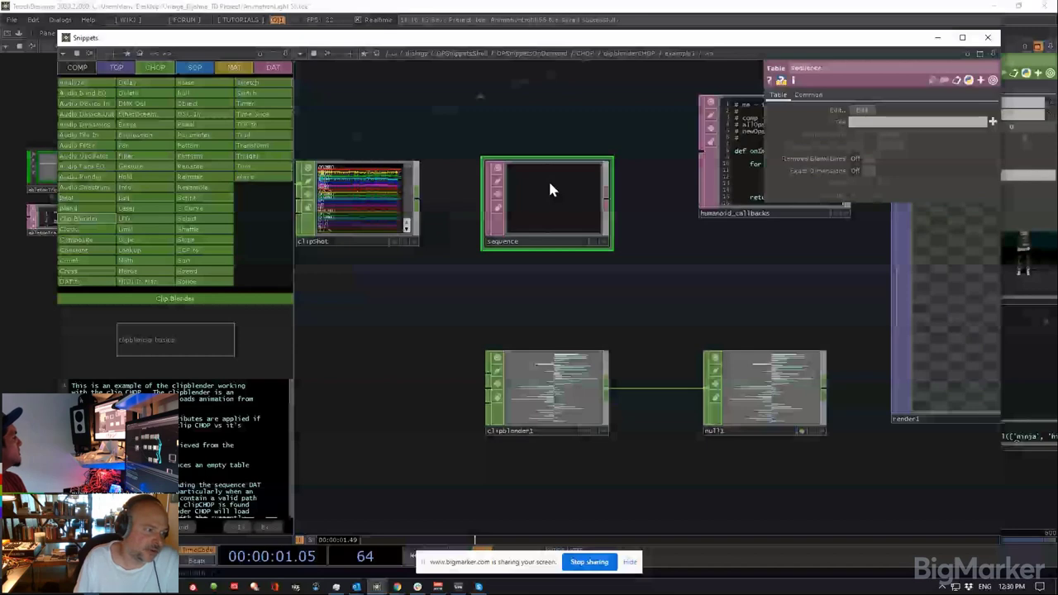
pyautogui.scroll(-3, 612, 232)
# Step: Read the runAnimSequence script and check how it relates to the sequence table and clipblender1
pyautogui.click(636, 422)
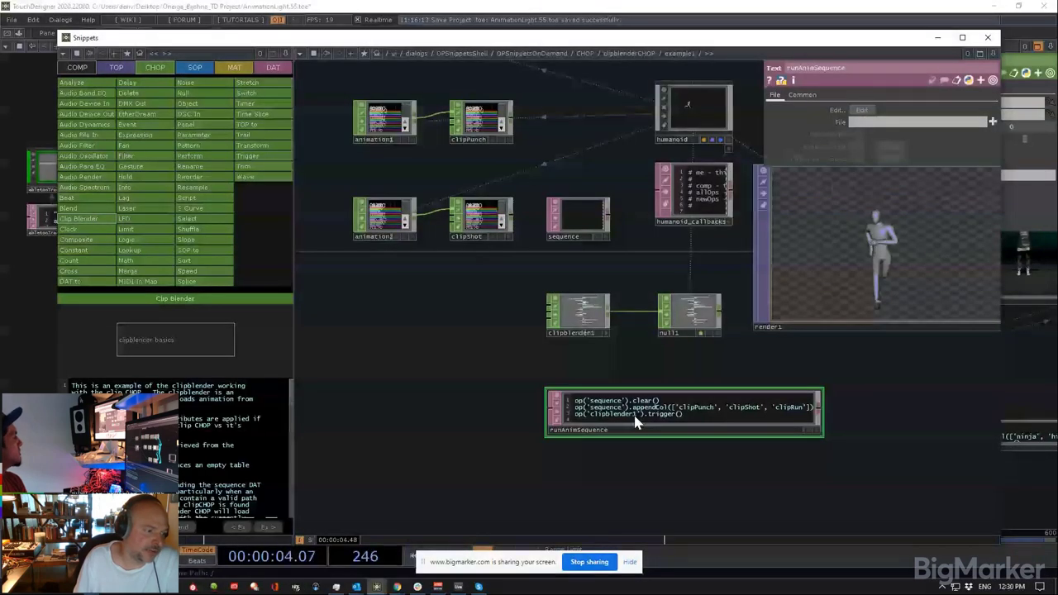
pyautogui.scroll(3, 673, 414)
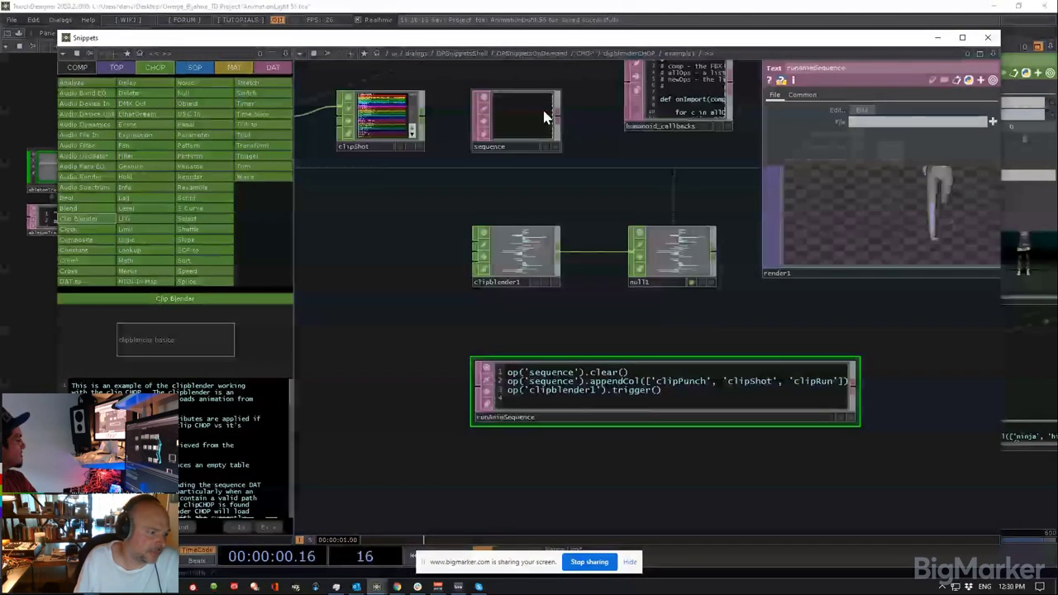
pyautogui.click(541, 115)
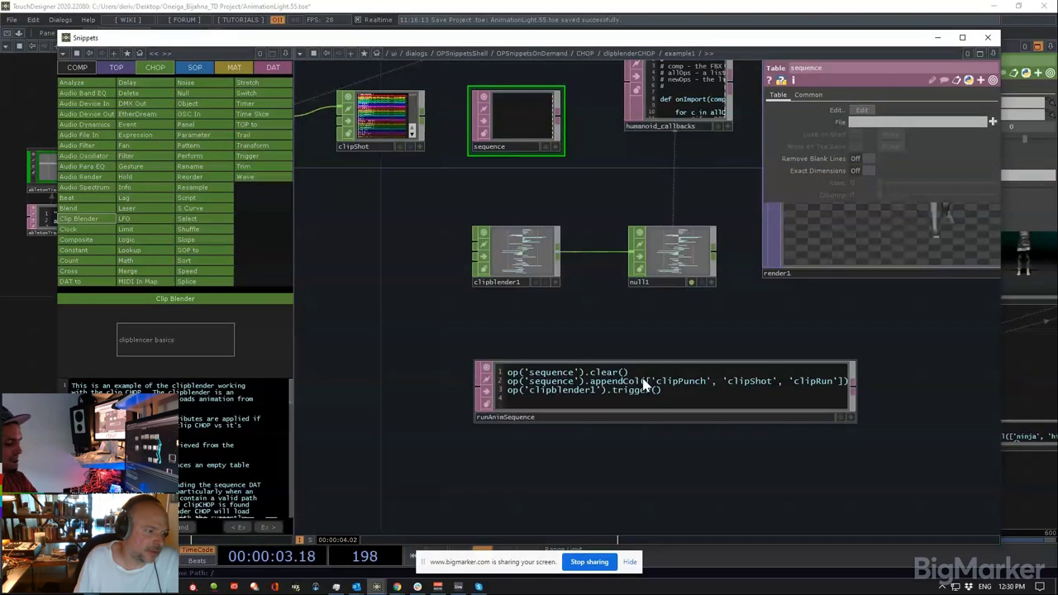
pyautogui.scroll(2, 694, 375)
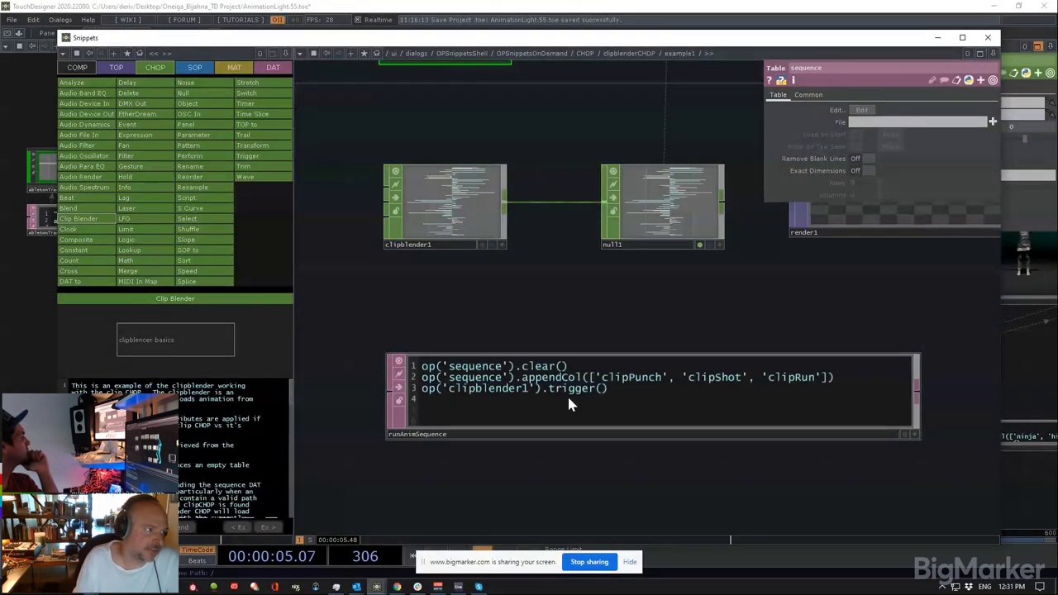
pyautogui.scroll(-2, 529, 261)
pyautogui.moveTo(541, 256); pyautogui.dragTo(554, 339)
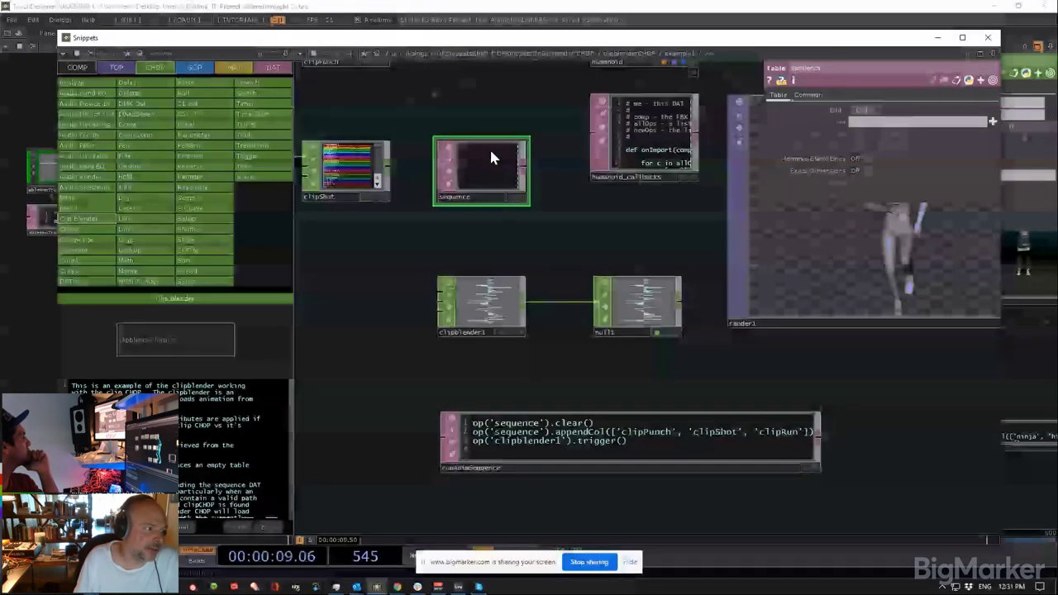
# Step: Run the runAnimSequence script and watch the clip sequence play in the sequence table and the render
pyautogui.hotkey('ctrl', 's')
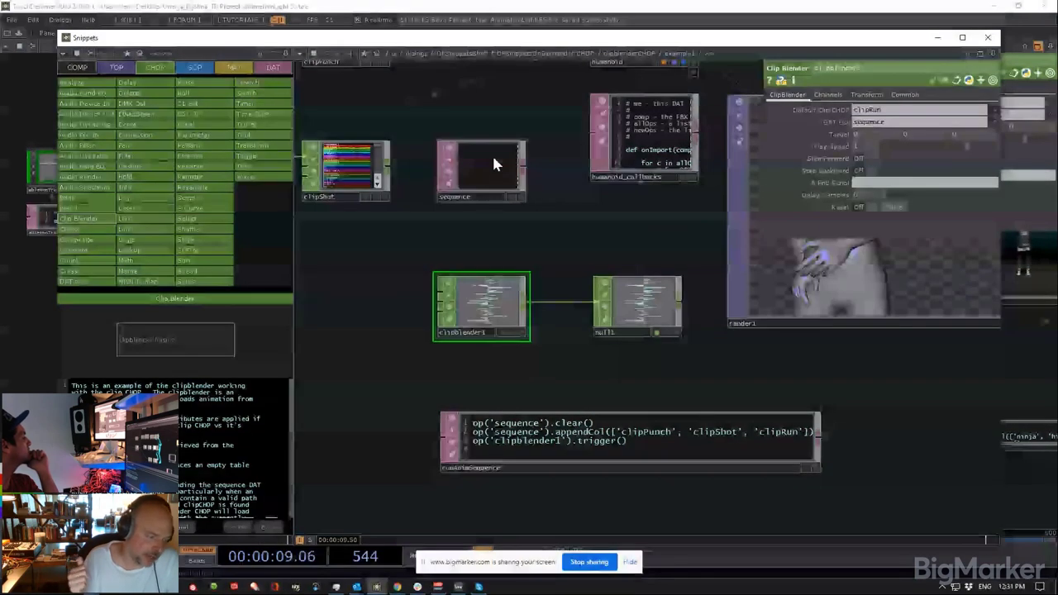
pyautogui.hotkey('ctrl', 's')
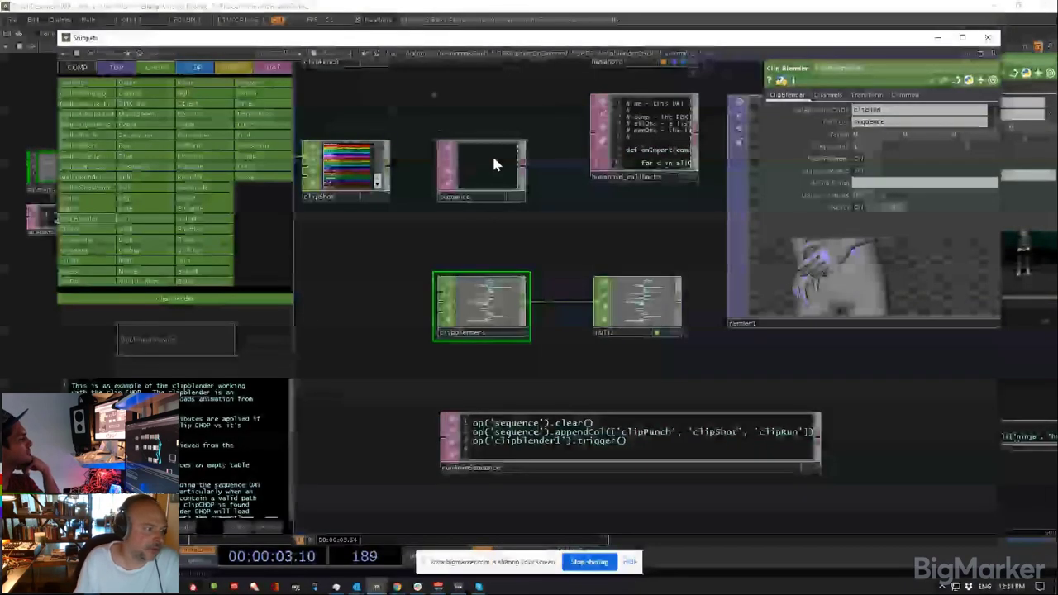
pyautogui.moveTo(687, 383); pyautogui.dragTo(485, 363)
pyautogui.scroll(-3, 488, 365)
pyautogui.rightClick(483, 406)
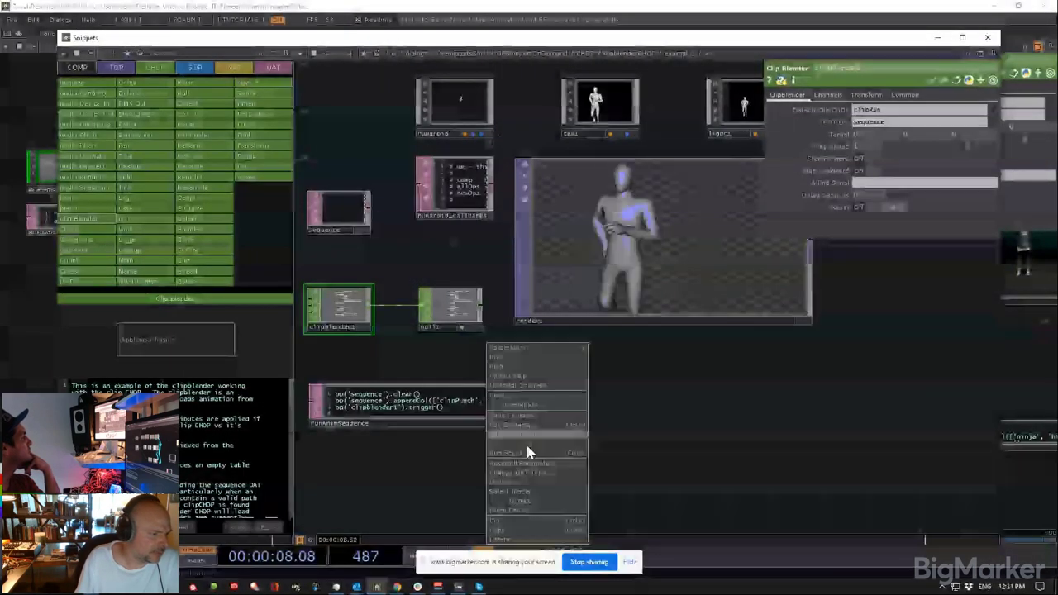
pyautogui.click(528, 452)
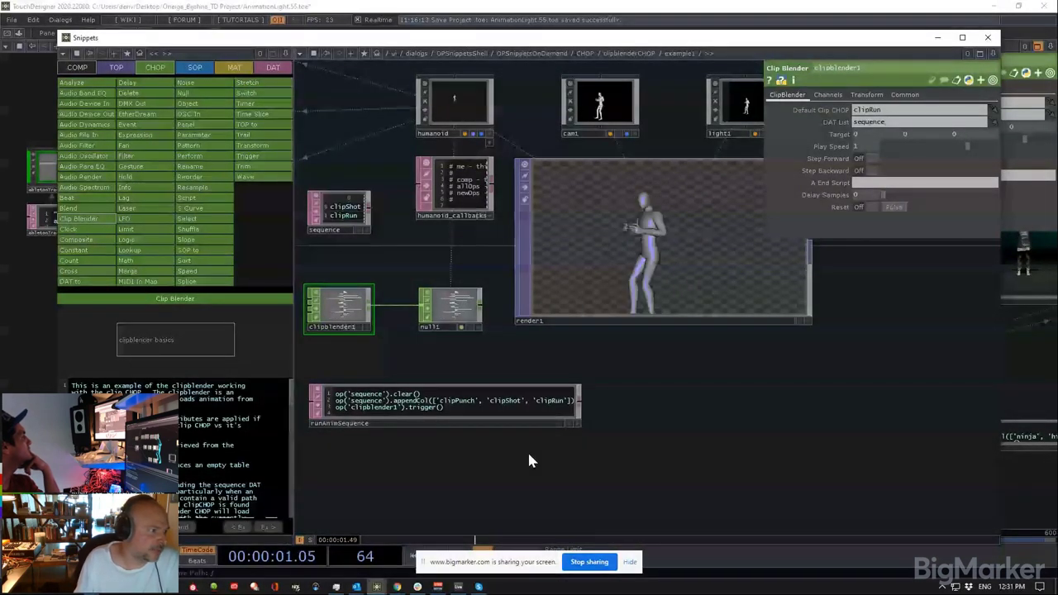
pyautogui.moveTo(631, 425); pyautogui.dragTo(656, 441)
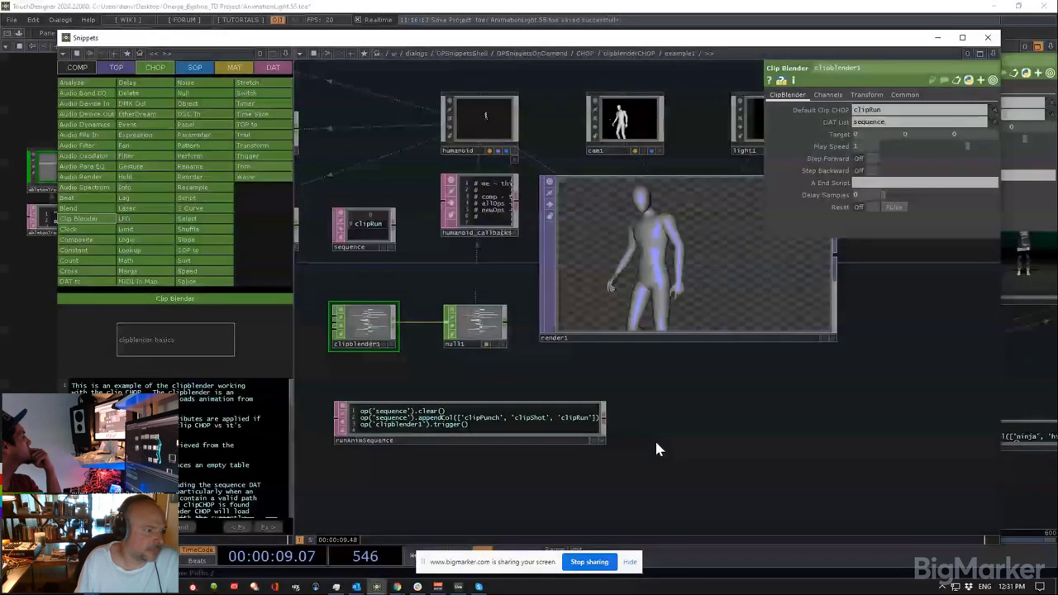
pyautogui.moveTo(684, 406); pyautogui.dragTo(690, 426)
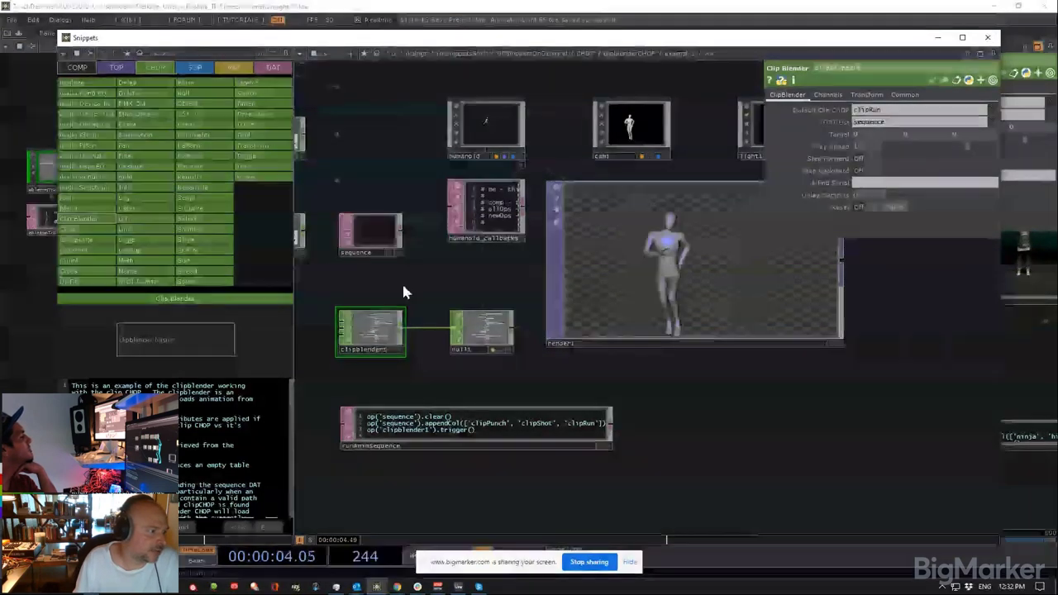
# Step: Make the sequence table's viewer active in the example network to inspect its cells
pyautogui.scroll(4, 474, 214)
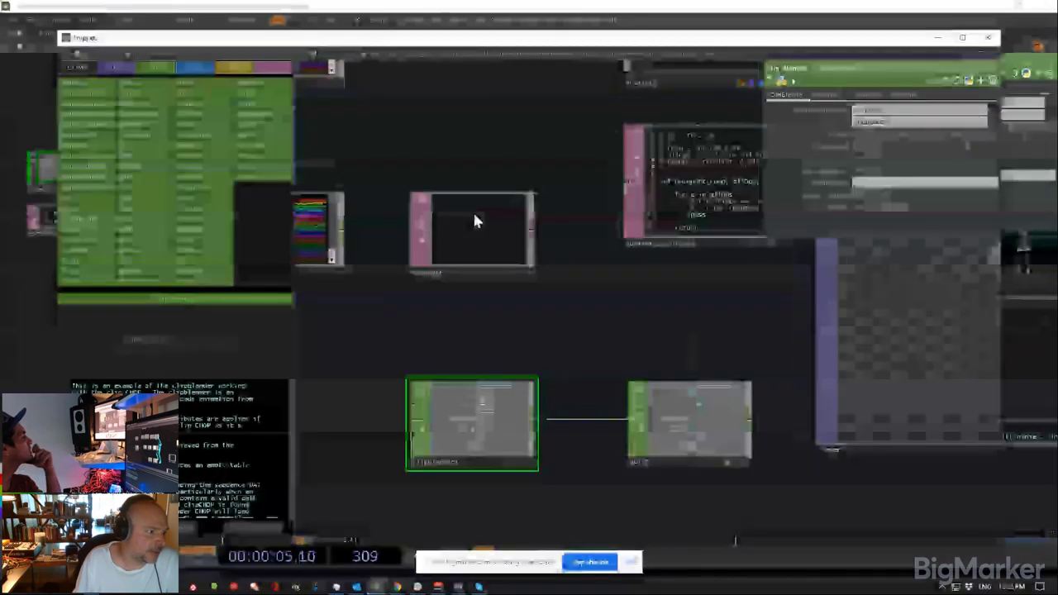
pyautogui.scroll(-3, 506, 249)
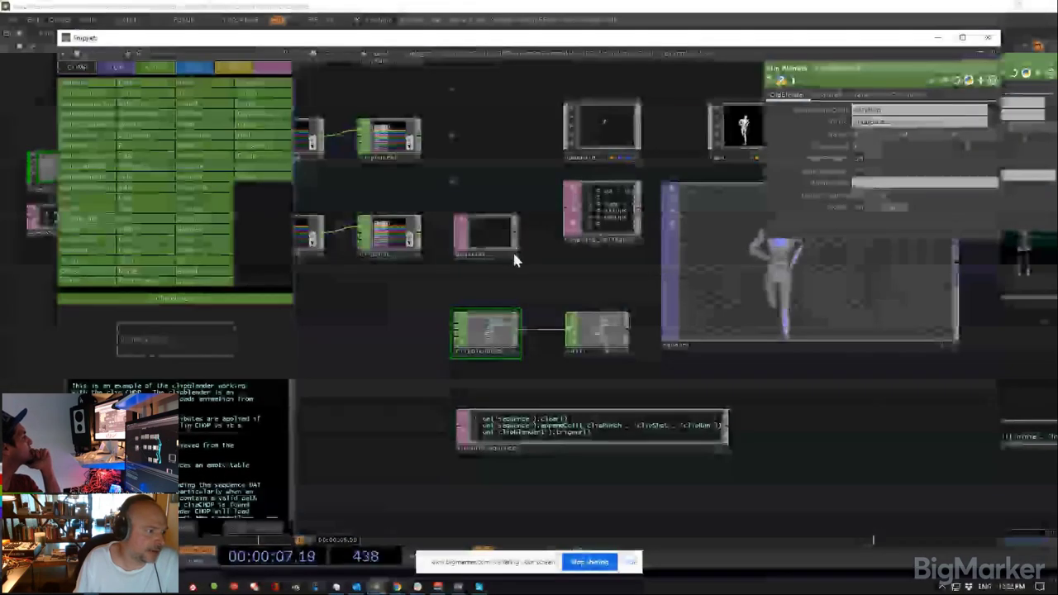
pyautogui.click(511, 251)
pyautogui.rightClick(485, 222)
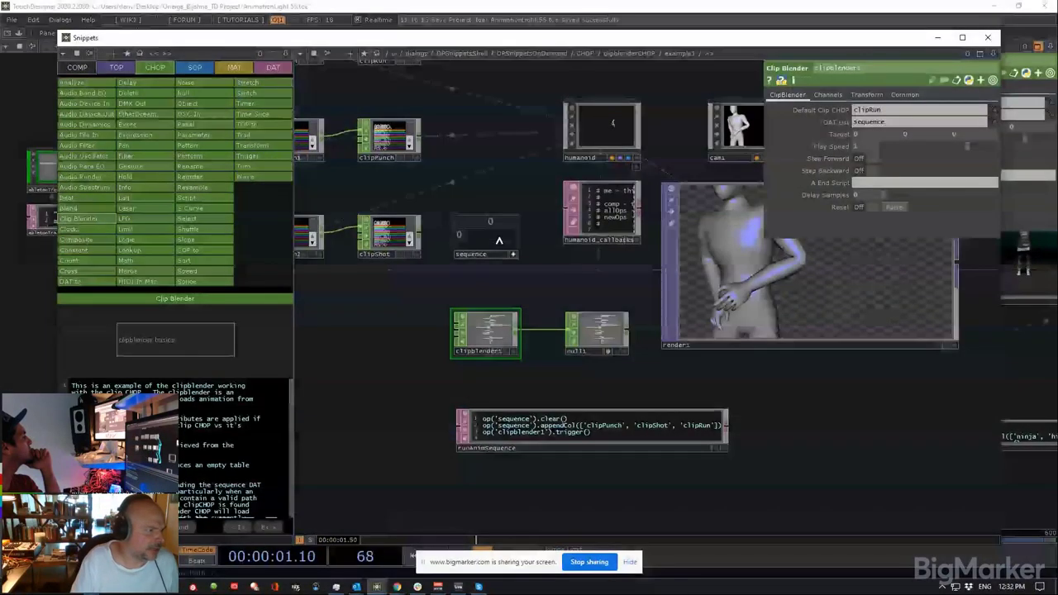
pyautogui.click(499, 241)
pyautogui.write('c')
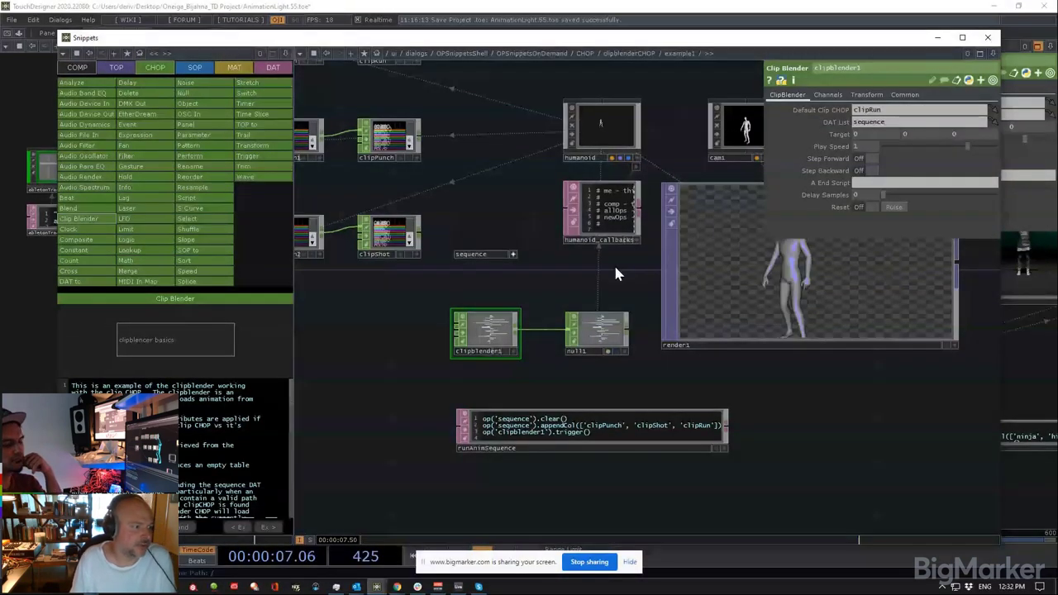
# Step: Close the Snippets window and select the A-pose FBX component in the project network
pyautogui.moveTo(613, 263); pyautogui.dragTo(552, 315)
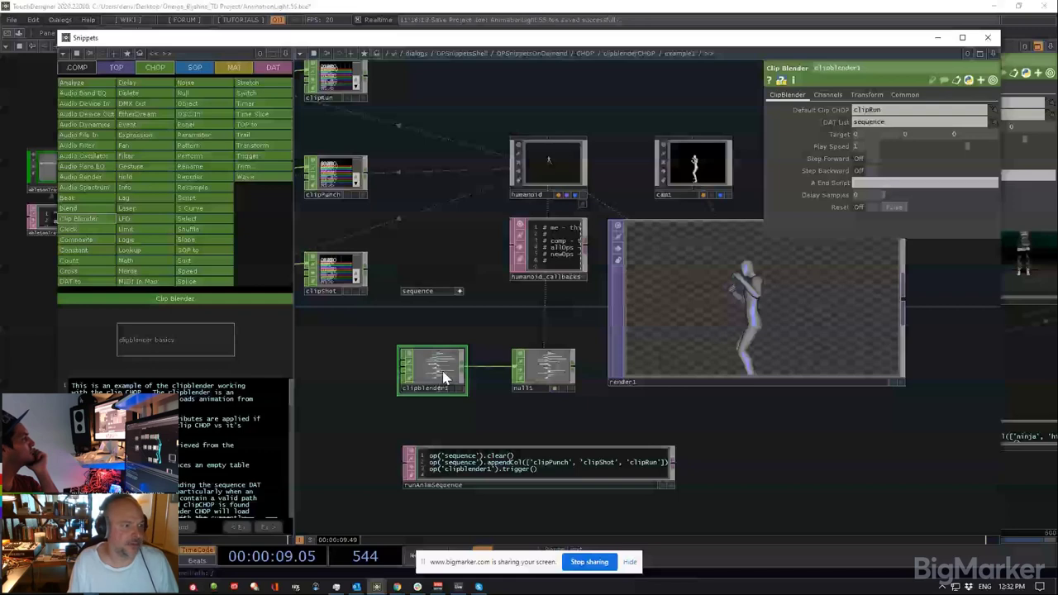
pyautogui.click(989, 39)
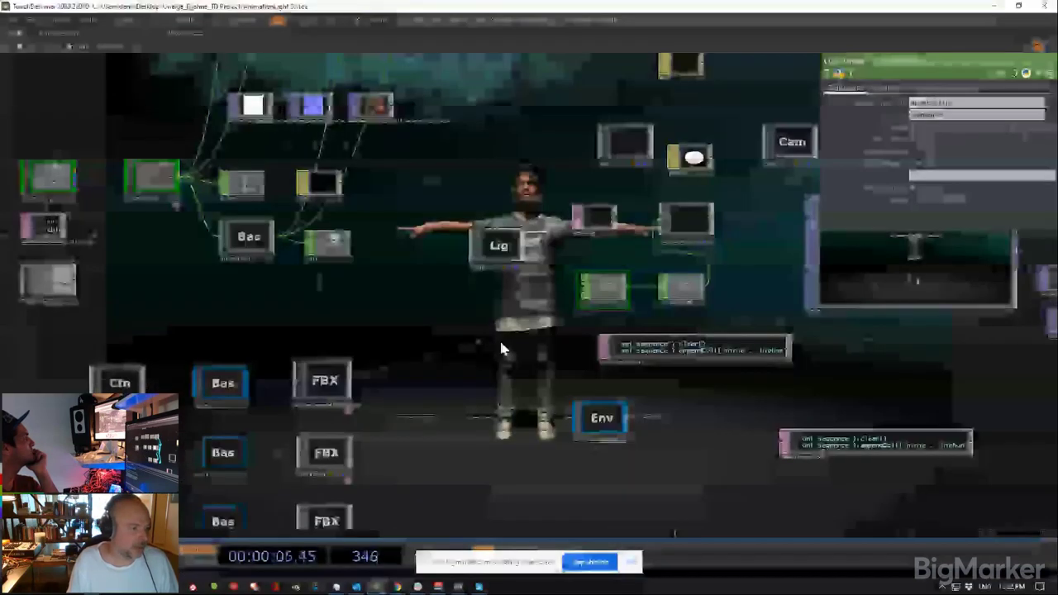
pyautogui.scroll(-2, 530, 330)
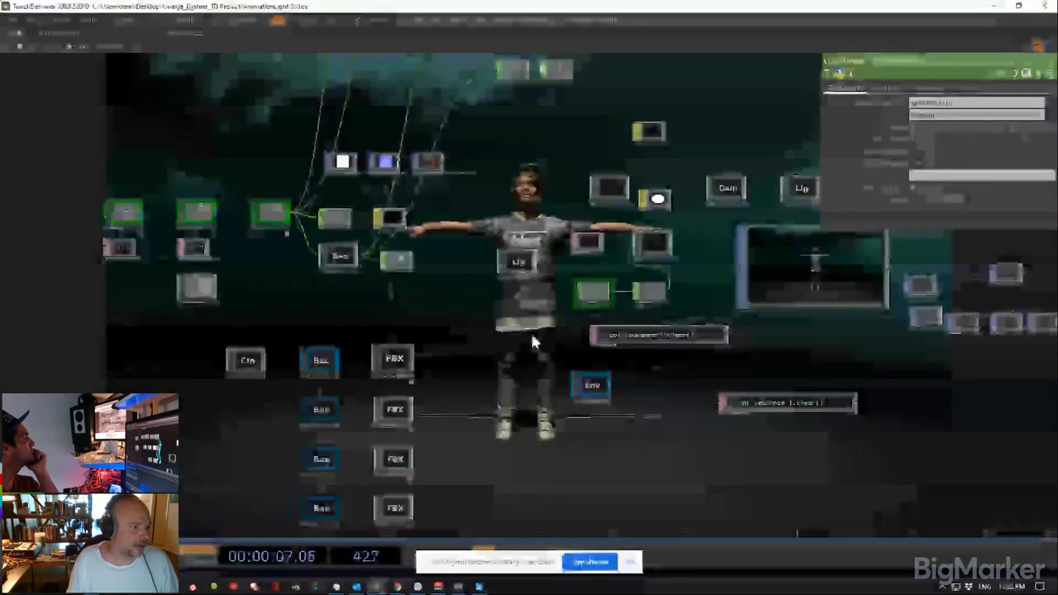
pyautogui.scroll(3, 569, 281)
pyautogui.moveTo(569, 281); pyautogui.dragTo(669, 351)
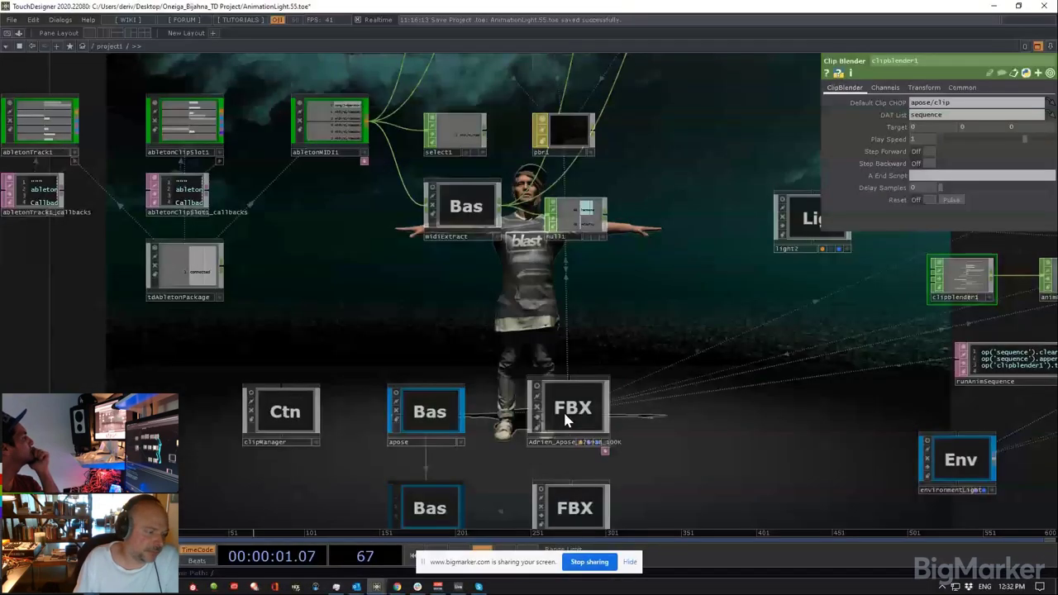
pyautogui.click(564, 415)
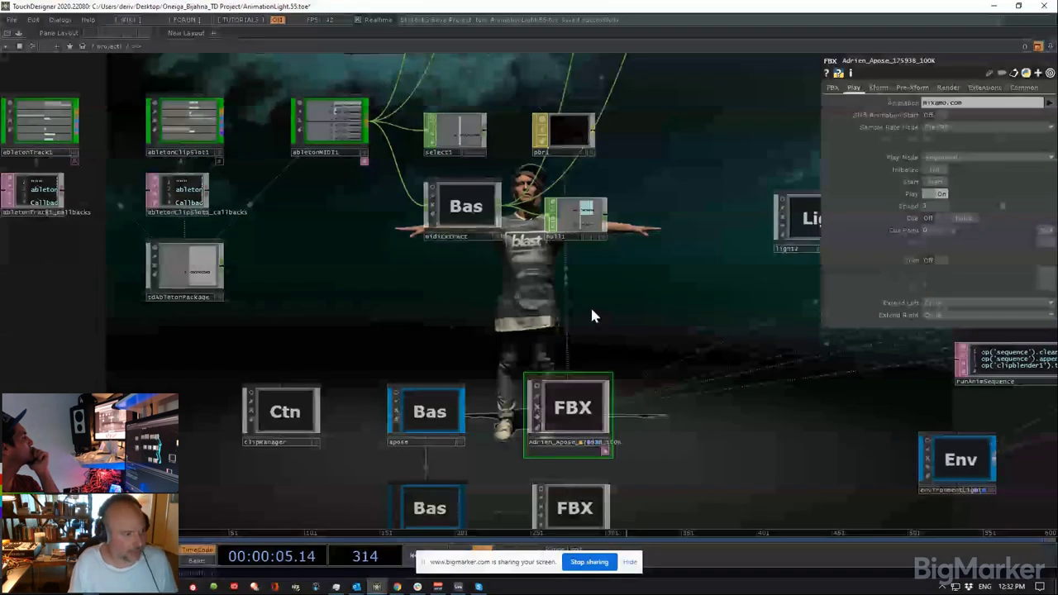
# Step: Add an Import Select CHOP above the A-pose FBX component and assign that component as its Import Parent
pyautogui.press('Tab')
pyautogui.click(562, 194)
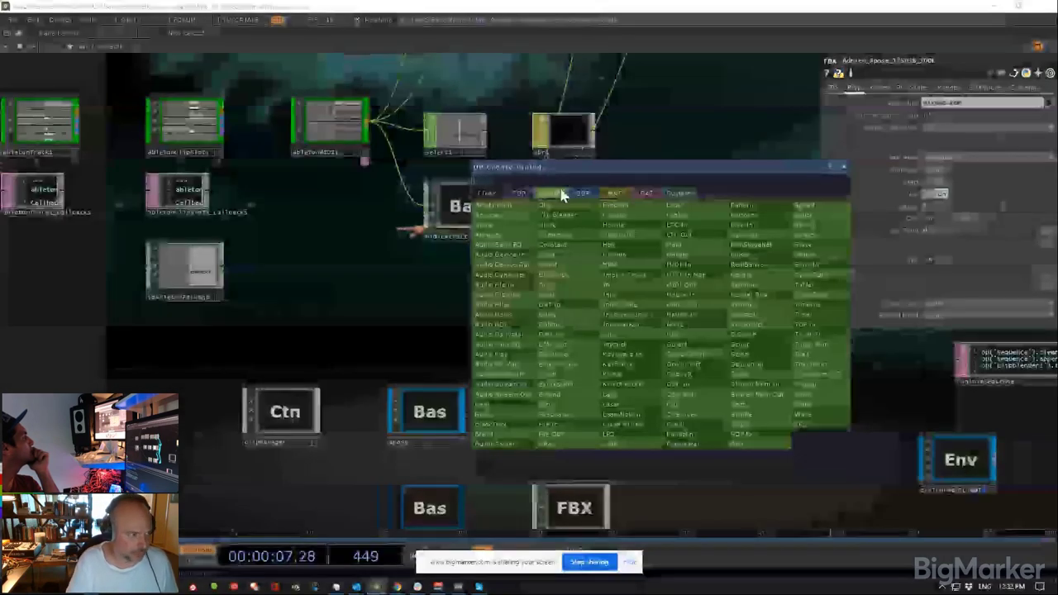
pyautogui.write('im')
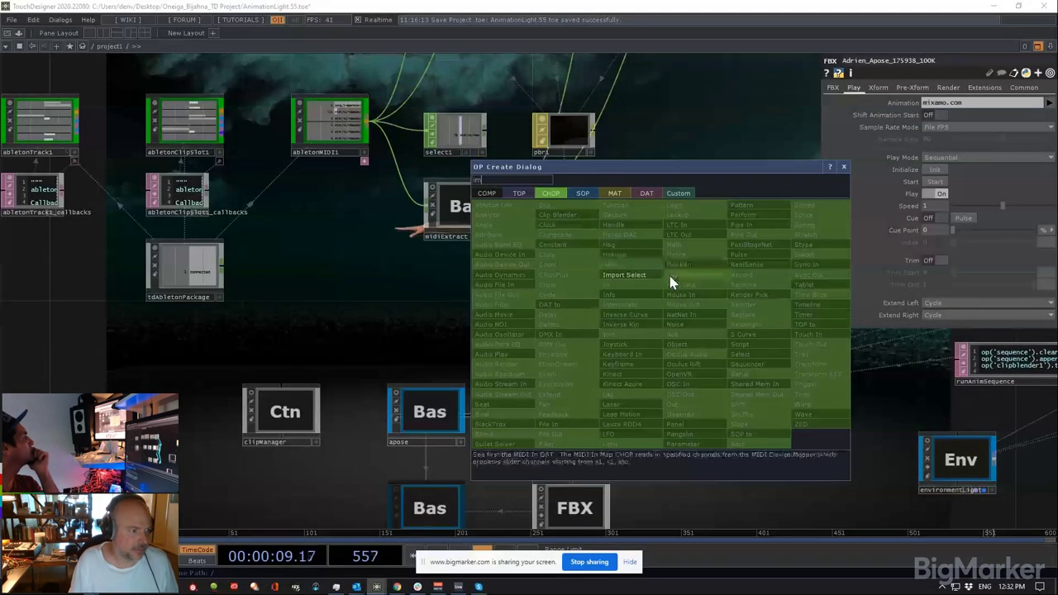
pyautogui.press('Return')
pyautogui.click(657, 312)
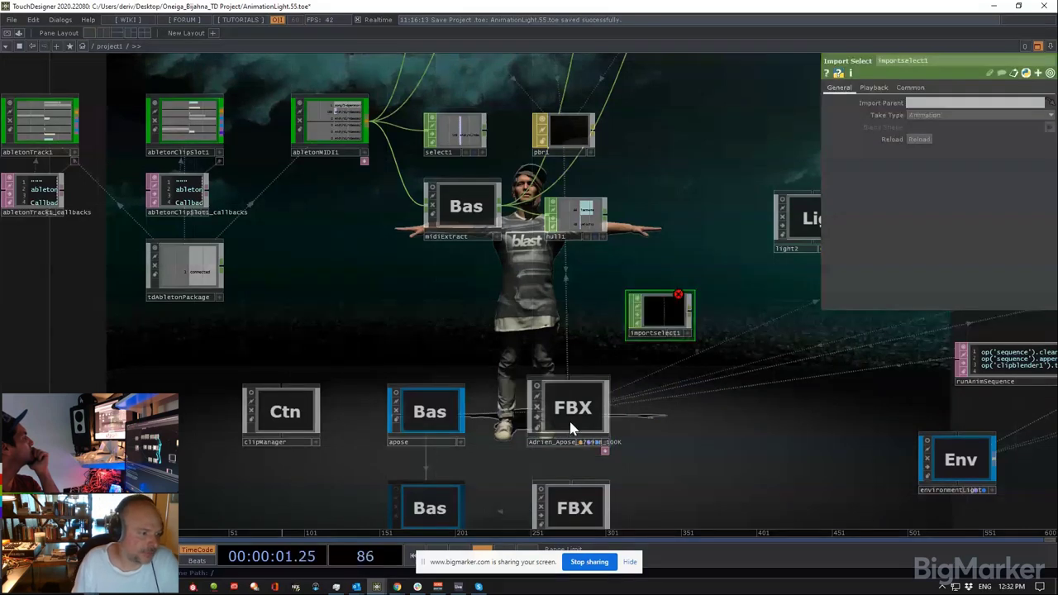
pyautogui.moveTo(572, 427); pyautogui.dragTo(658, 319)
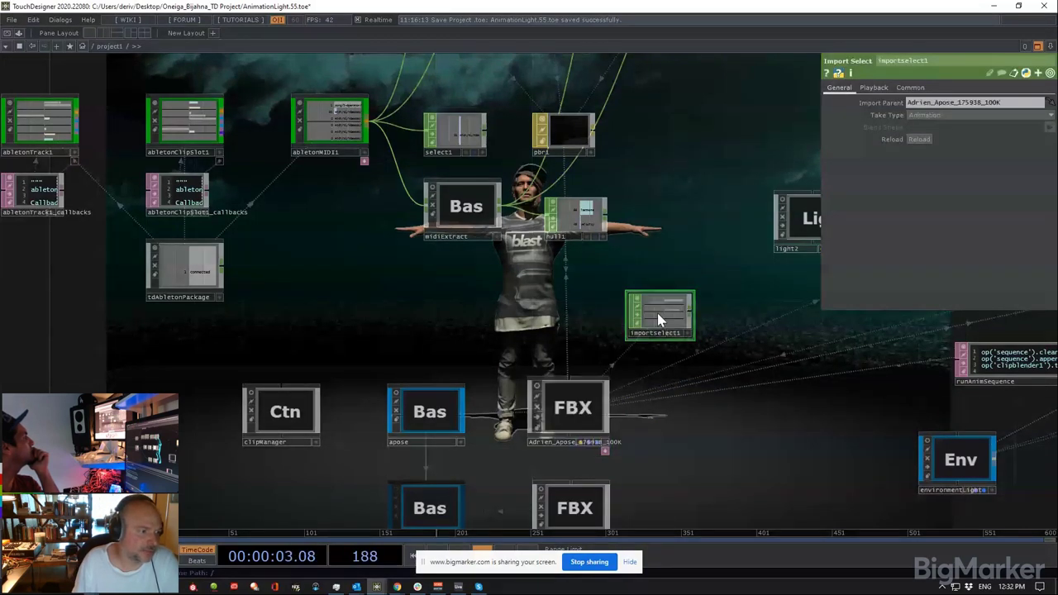
# Step: Check importselect1's playback settings and choose Animation as its Take Type
pyautogui.scroll(3, 659, 318)
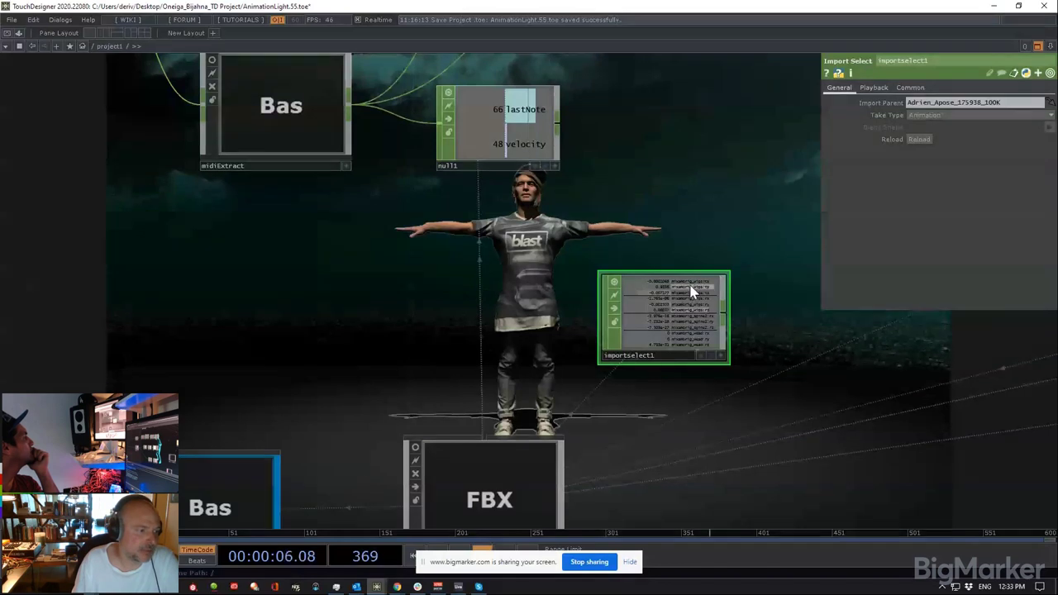
pyautogui.click(883, 88)
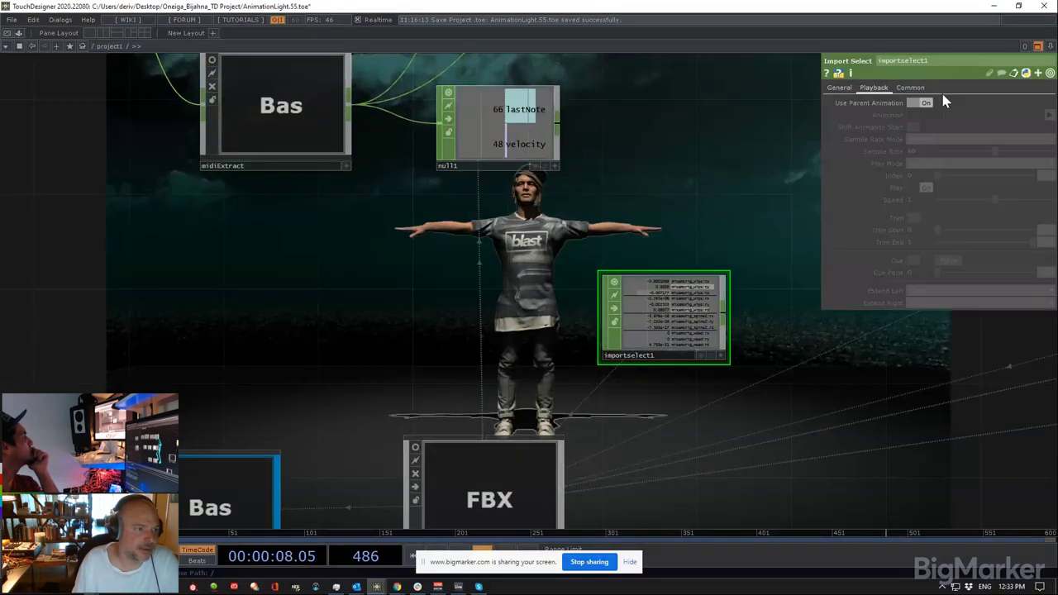
pyautogui.click(842, 86)
pyautogui.click(998, 115)
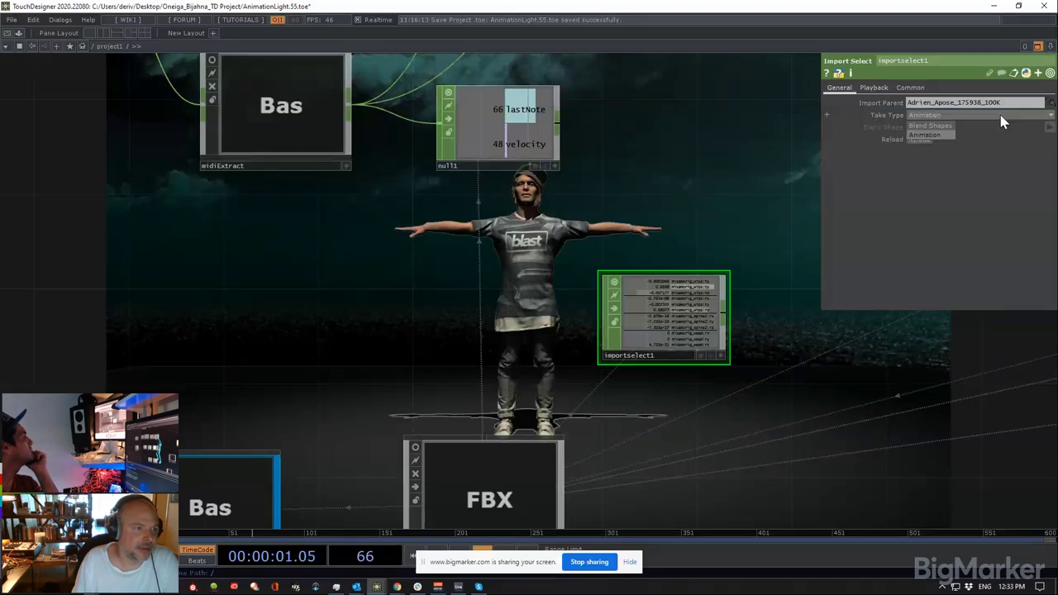
pyautogui.click(924, 134)
# Step: Turn off Use Parent Animation on importselect1 and choose mixamo.com as its animation
pyautogui.click(874, 88)
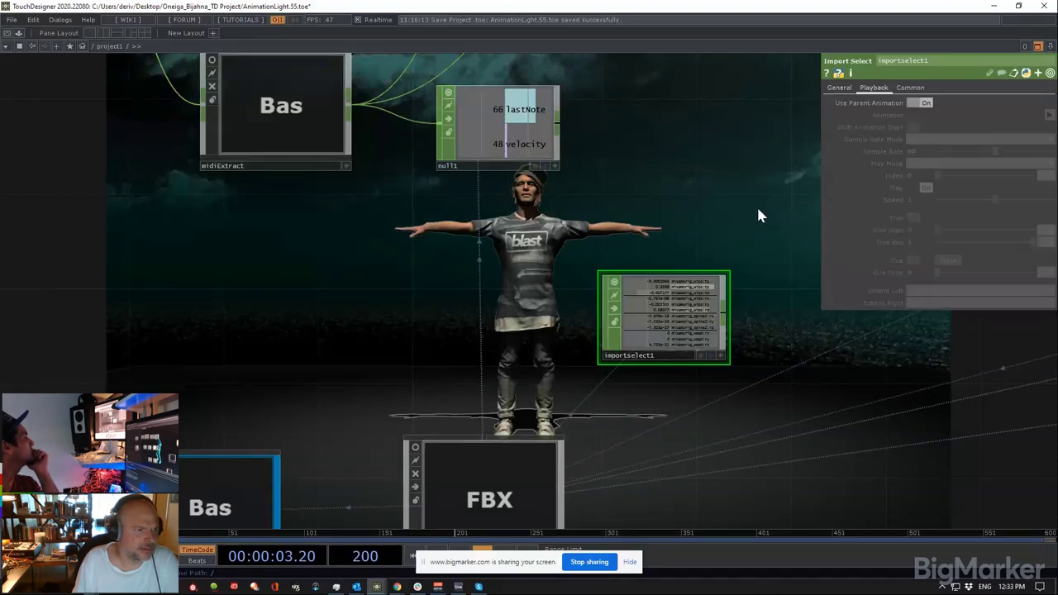
pyautogui.click(917, 103)
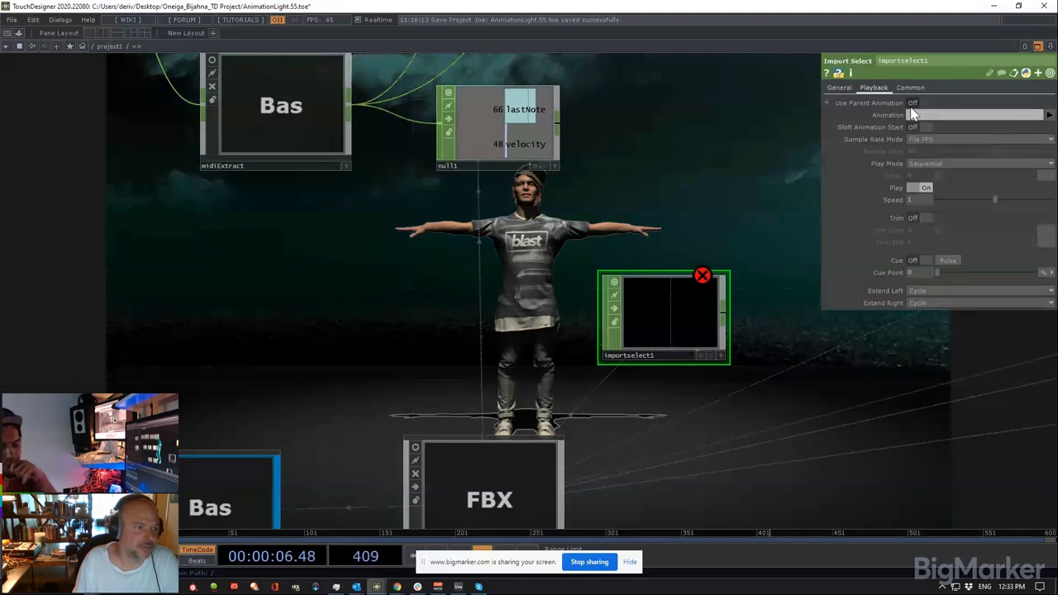
pyautogui.press('space')
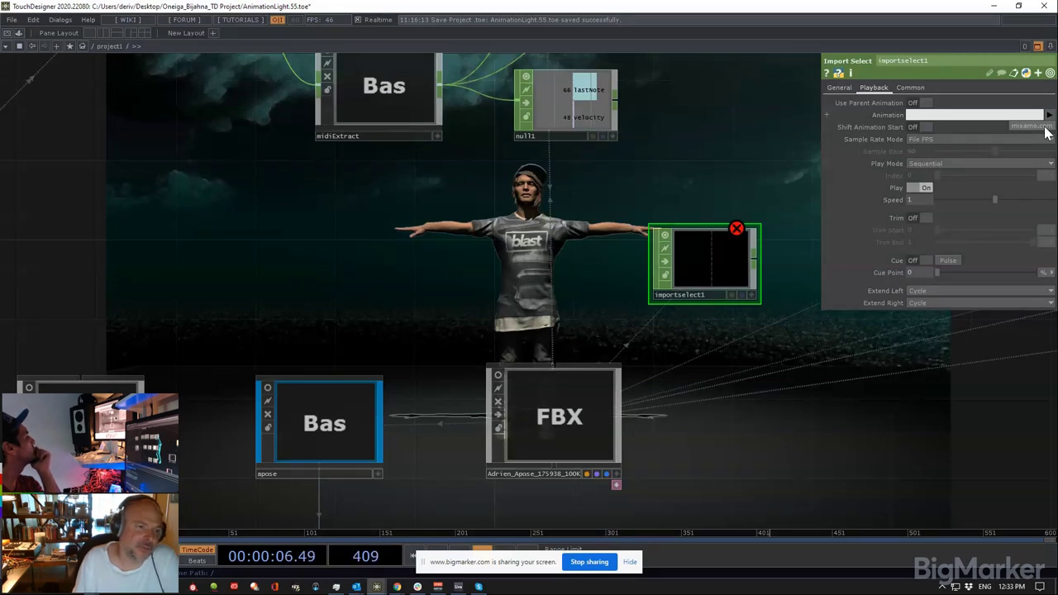
pyautogui.click(1033, 127)
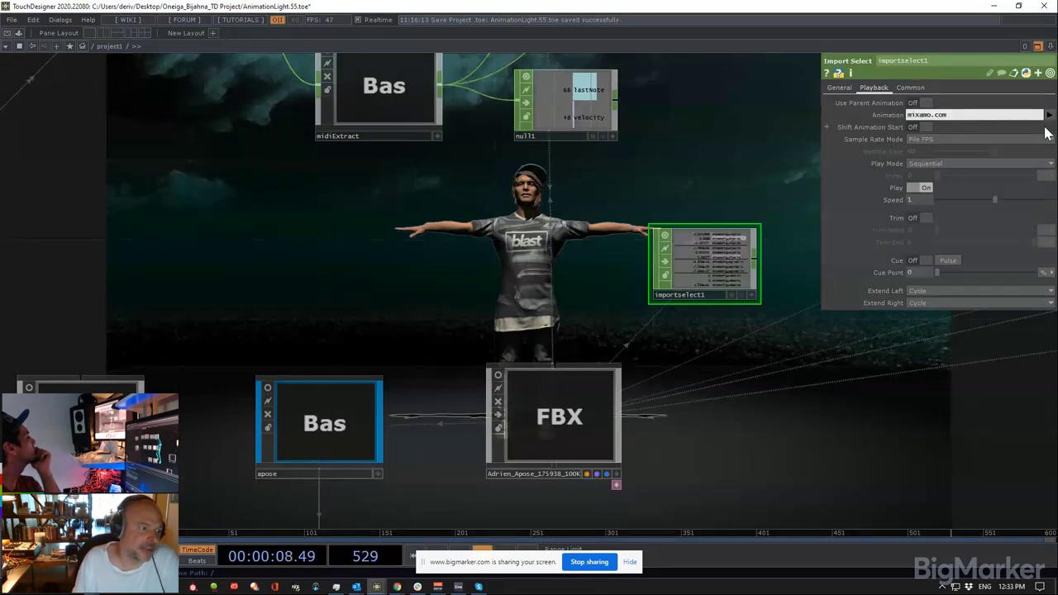
# Step: Examine the joint translation and rotation channels that importselect1 reads from the A-pose FBX
pyautogui.scroll(5, 734, 238)
pyautogui.scroll(-3, 721, 290)
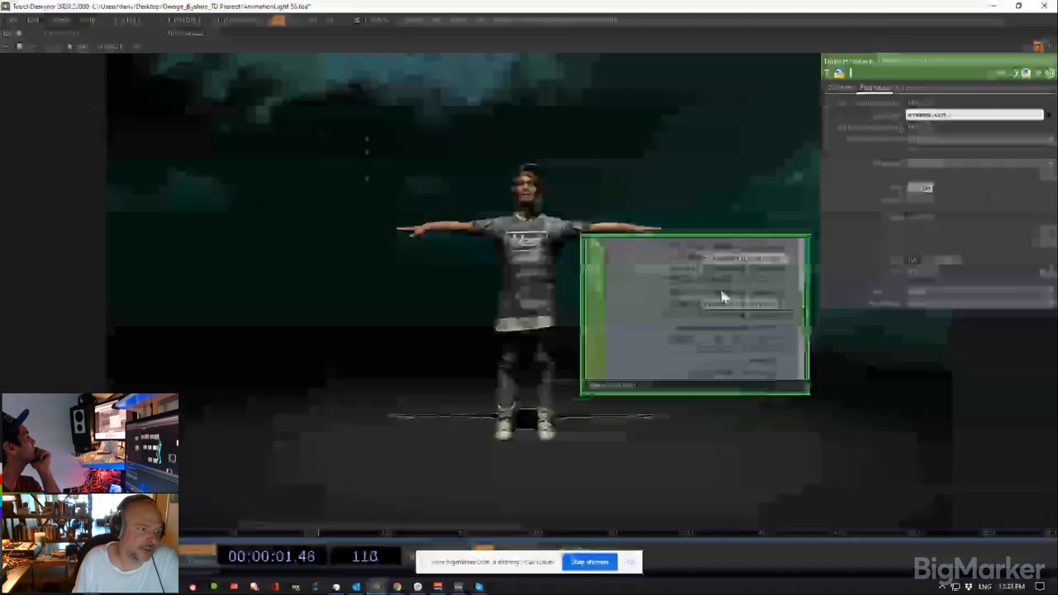
pyautogui.scroll(-1, 722, 296)
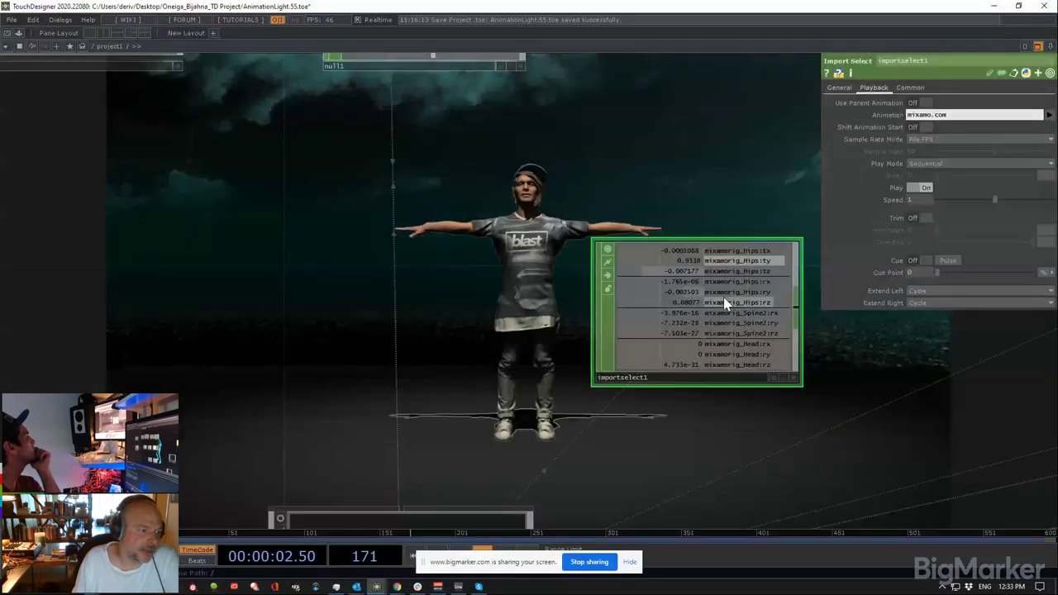
pyautogui.scroll(3, 723, 297)
pyautogui.scroll(-4, 720, 291)
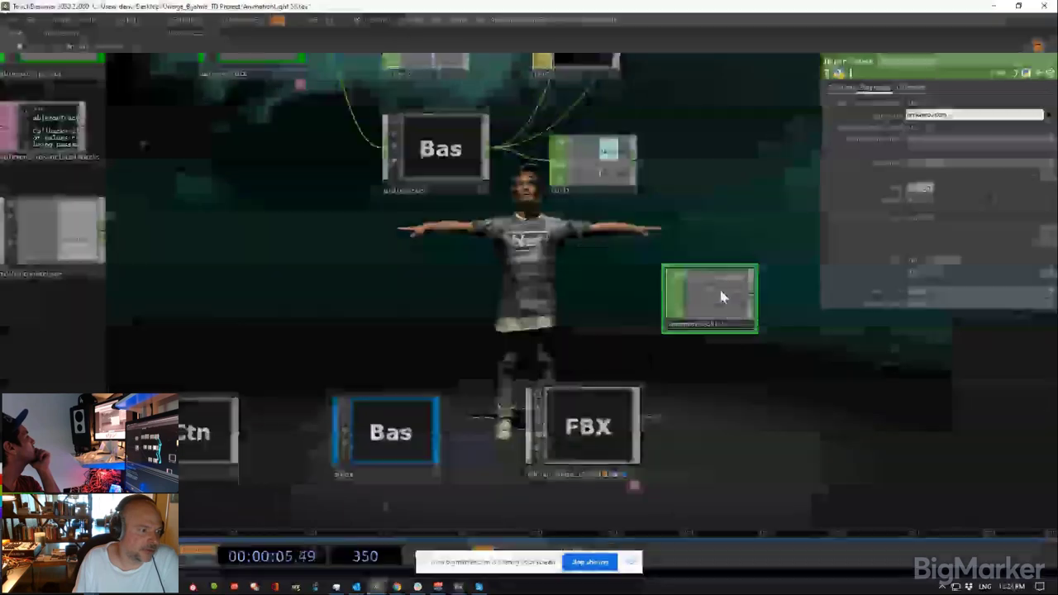
pyautogui.scroll(3, 735, 353)
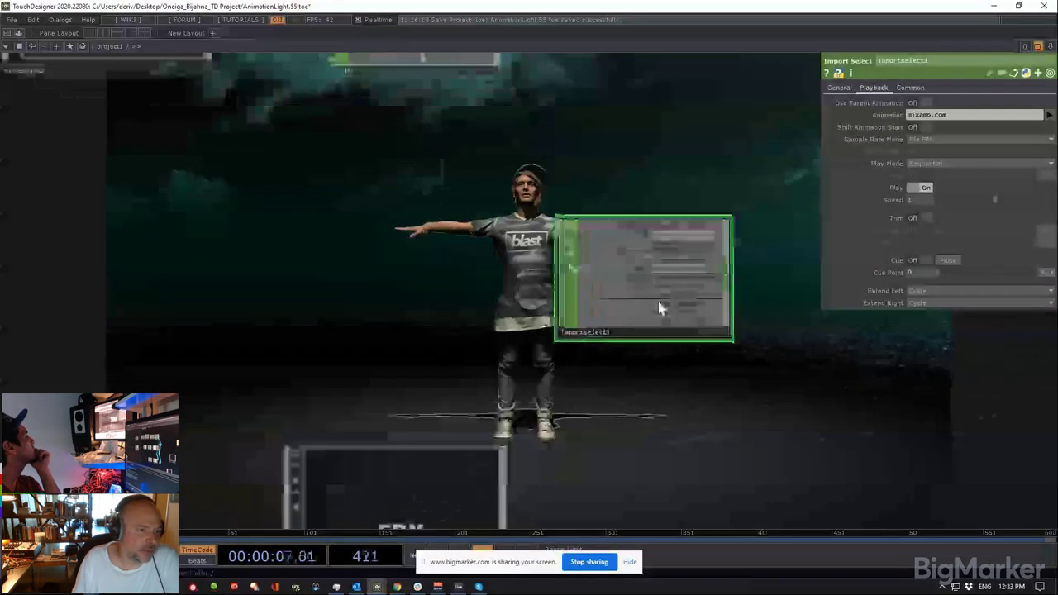
pyautogui.scroll(-5, 665, 339)
pyautogui.scroll(3, 663, 339)
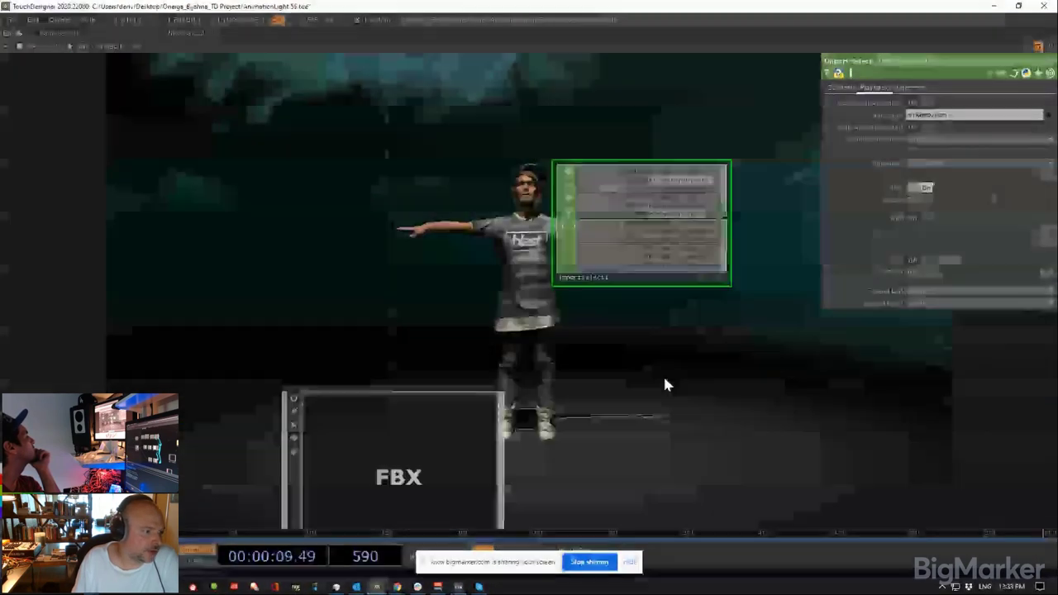
# Step: Assign the Ninja_Idle FBX component to importselect1 as its Import Parent and inspect the resulting animation channels
pyautogui.scroll(-4, 628, 396)
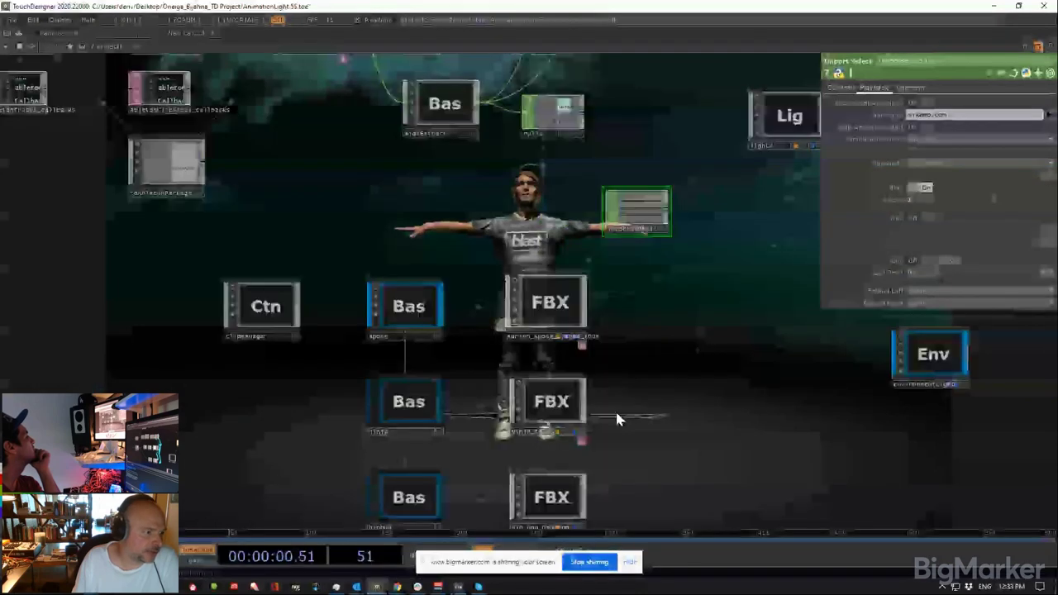
pyautogui.moveTo(553, 402); pyautogui.dragTo(612, 222)
pyautogui.scroll(5, 645, 239)
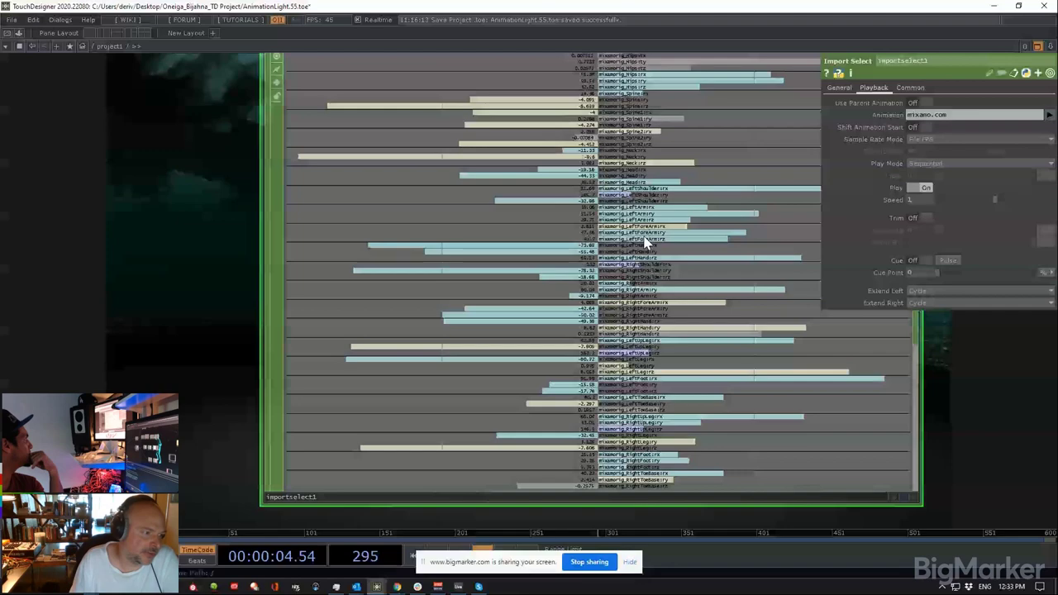
pyautogui.middleClick(644, 239)
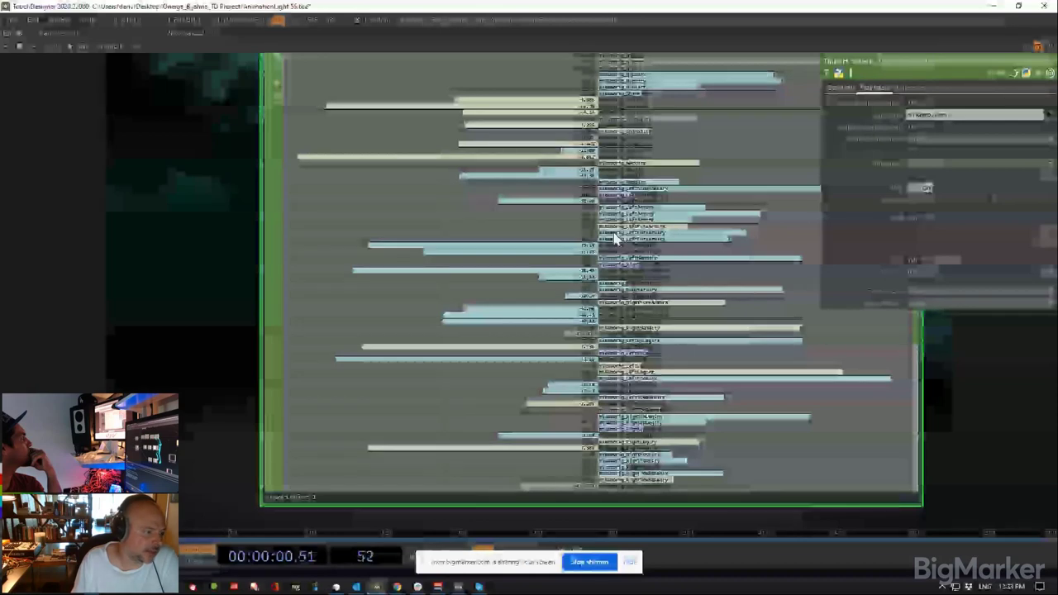
# Step: Open the Ninja_Idle FBX component's parameters in a floating window and place it beside importselect1's channels
pyautogui.scroll(-5, 614, 233)
pyautogui.scroll(-3, 560, 459)
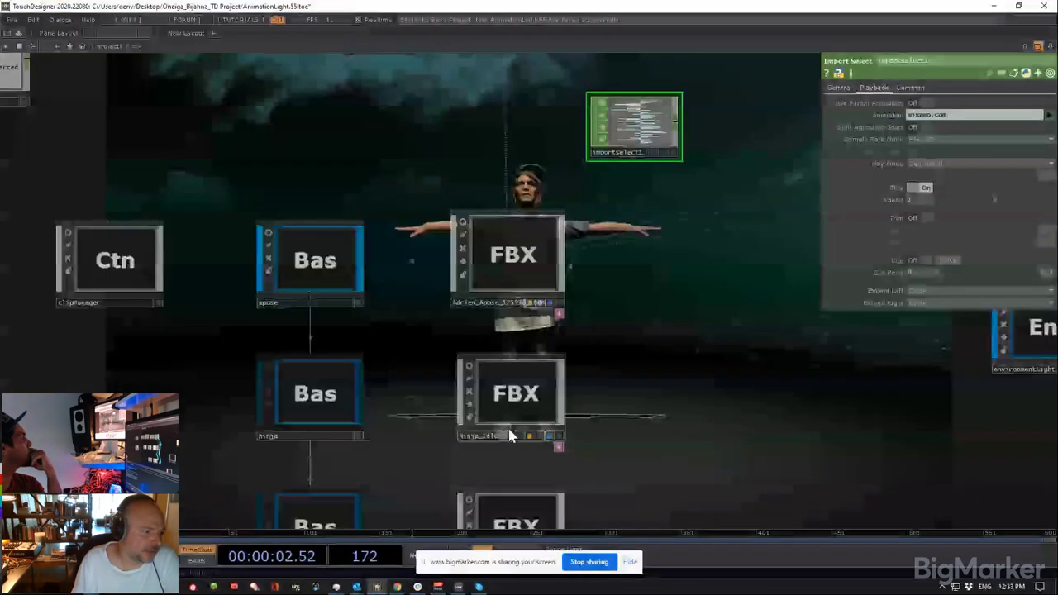
pyautogui.rightClick(523, 434)
pyautogui.click(548, 322)
pyautogui.moveTo(739, 352); pyautogui.dragTo(775, 352)
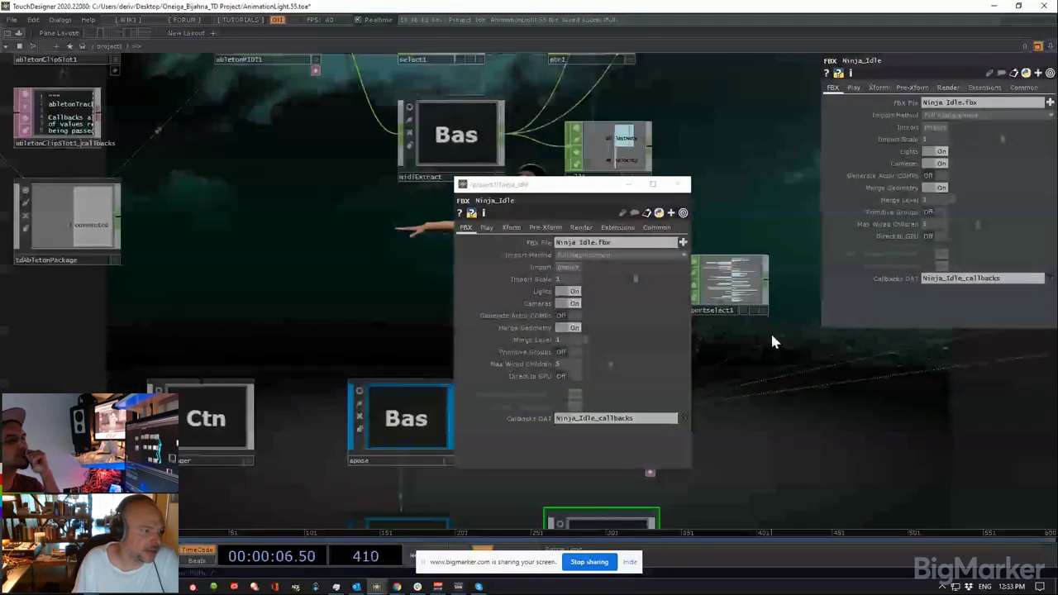
pyautogui.scroll(3, 770, 331)
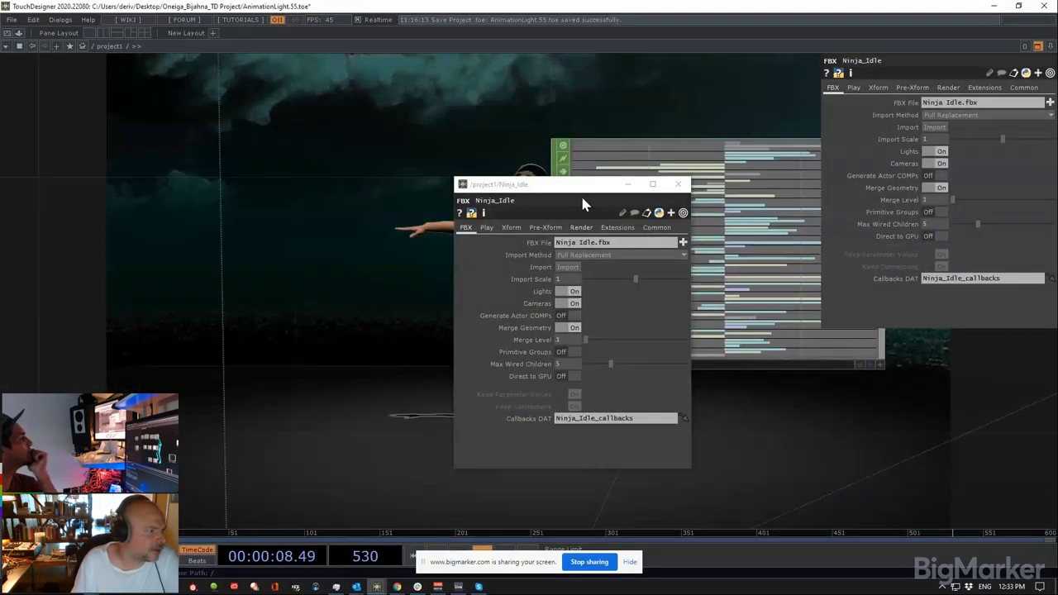
pyautogui.moveTo(580, 187); pyautogui.dragTo(348, 160)
# Step: Turn Play off in the Ninja_Idle component's playback settings to compare with importselect1's channel motion
pyautogui.click(261, 201)
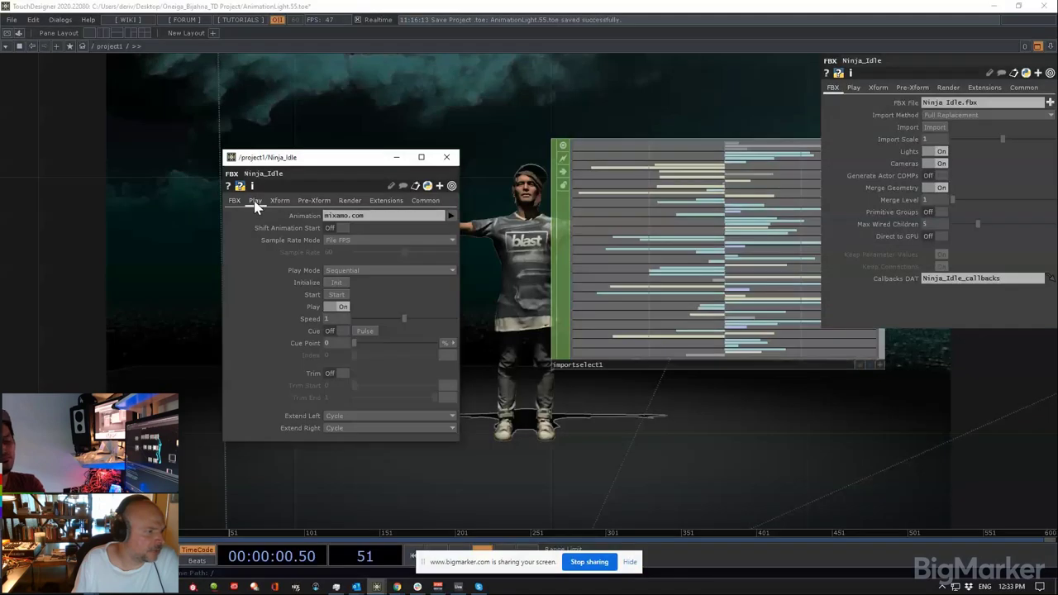
pyautogui.click(337, 294)
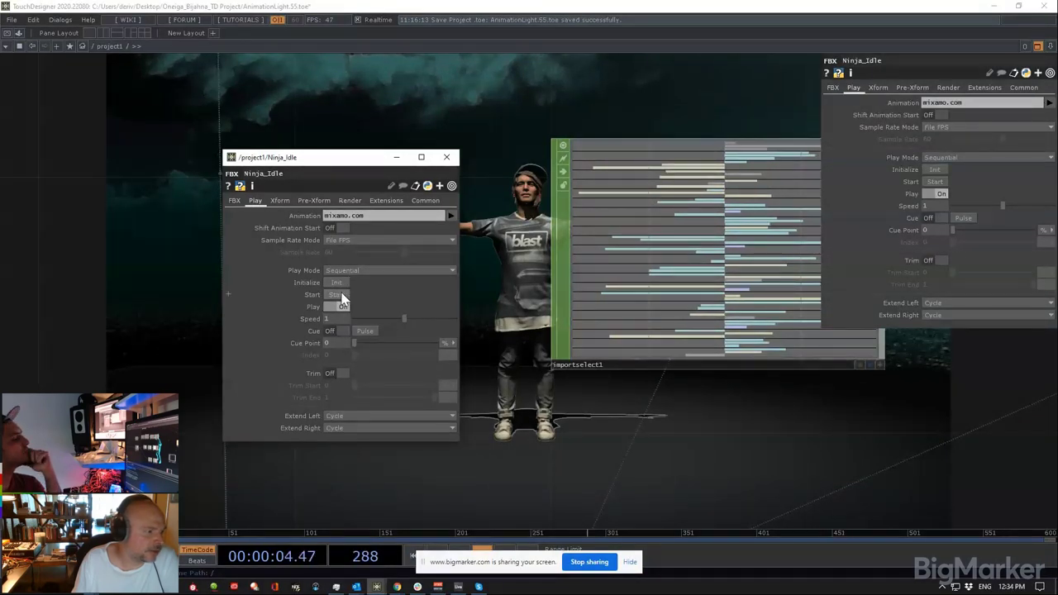
pyautogui.click(345, 308)
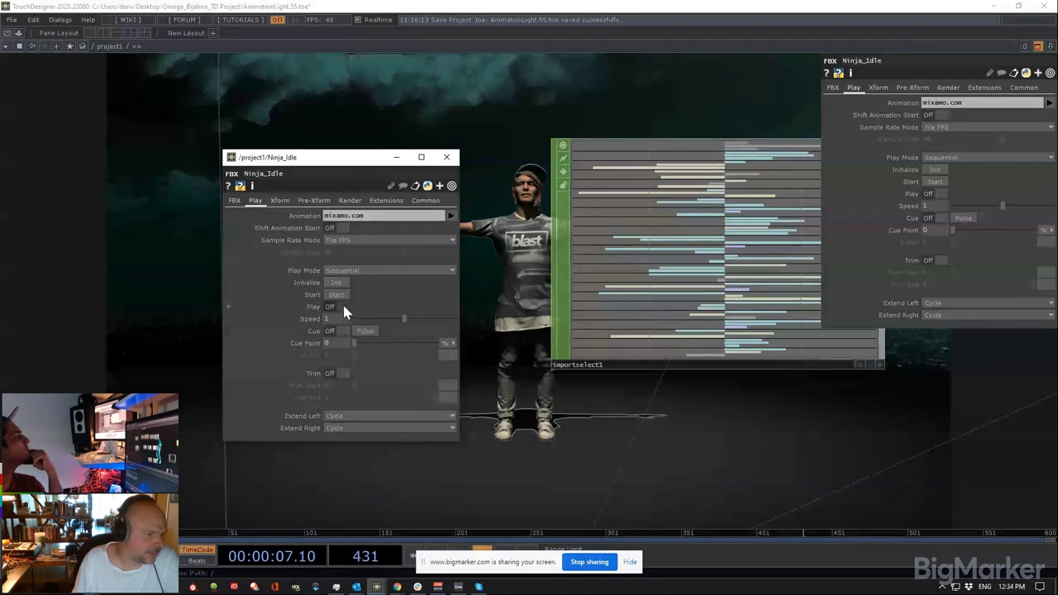
# Step: Reopen the Ninja_Idle component's floating parameter window and arrange it clear of importselect1's enlarged channel viewer
pyautogui.scroll(-5, 479, 279)
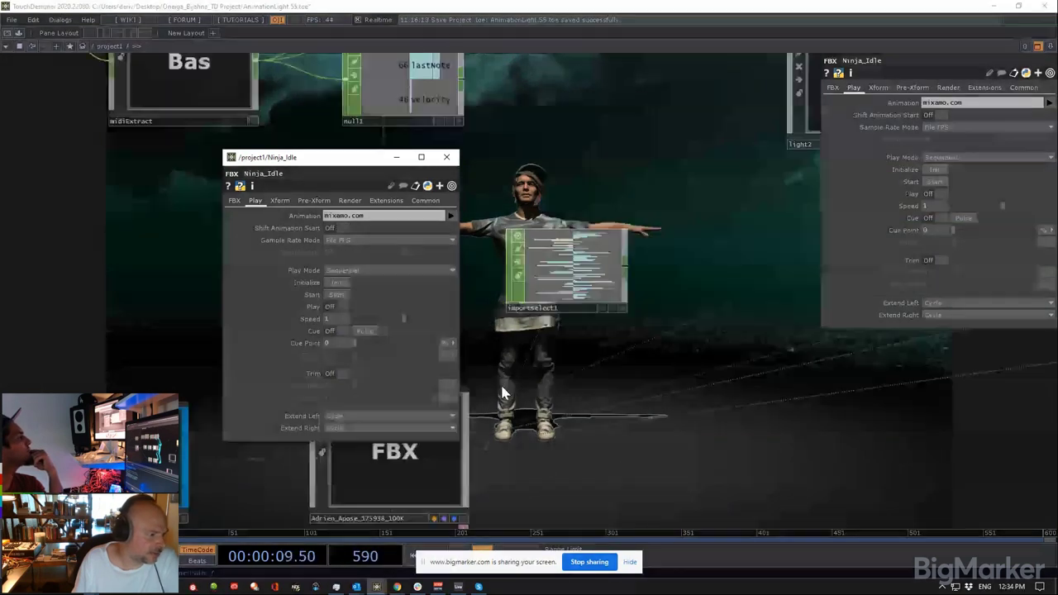
pyautogui.moveTo(503, 394); pyautogui.dragTo(573, 217)
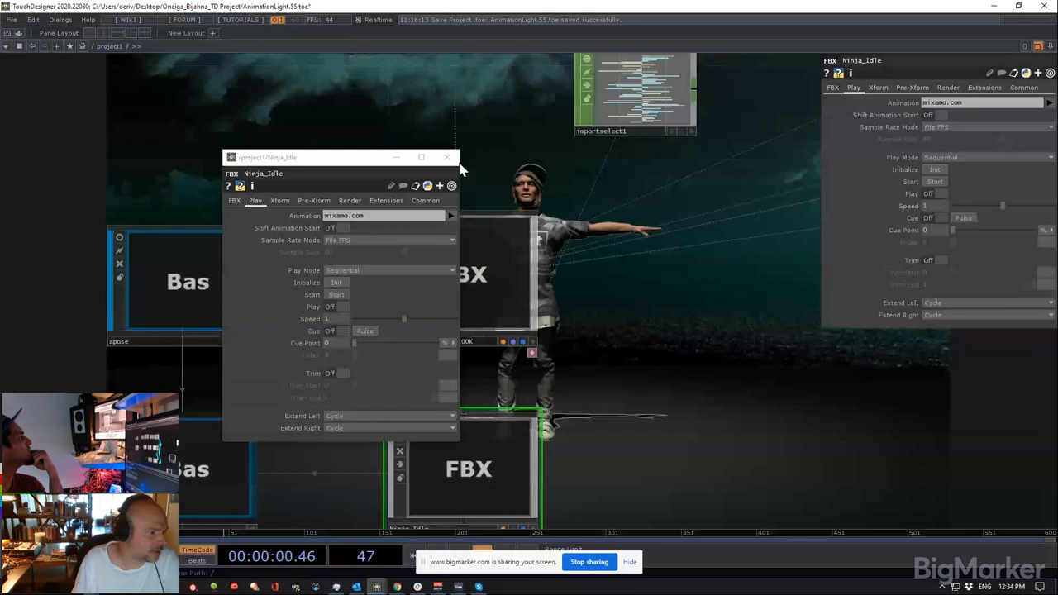
pyautogui.click(447, 157)
pyautogui.rightClick(493, 409)
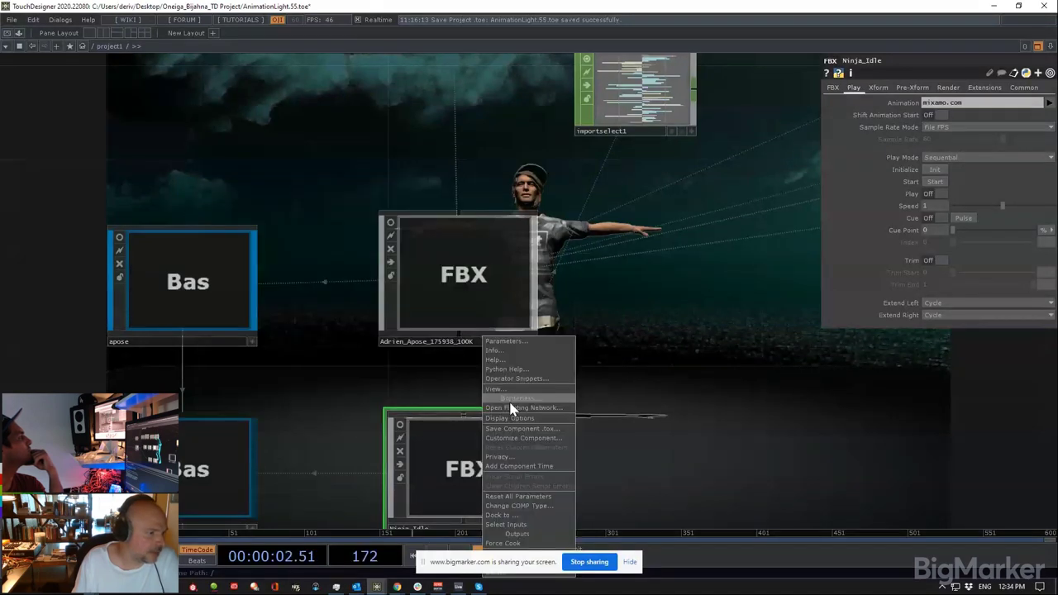
pyautogui.click(505, 341)
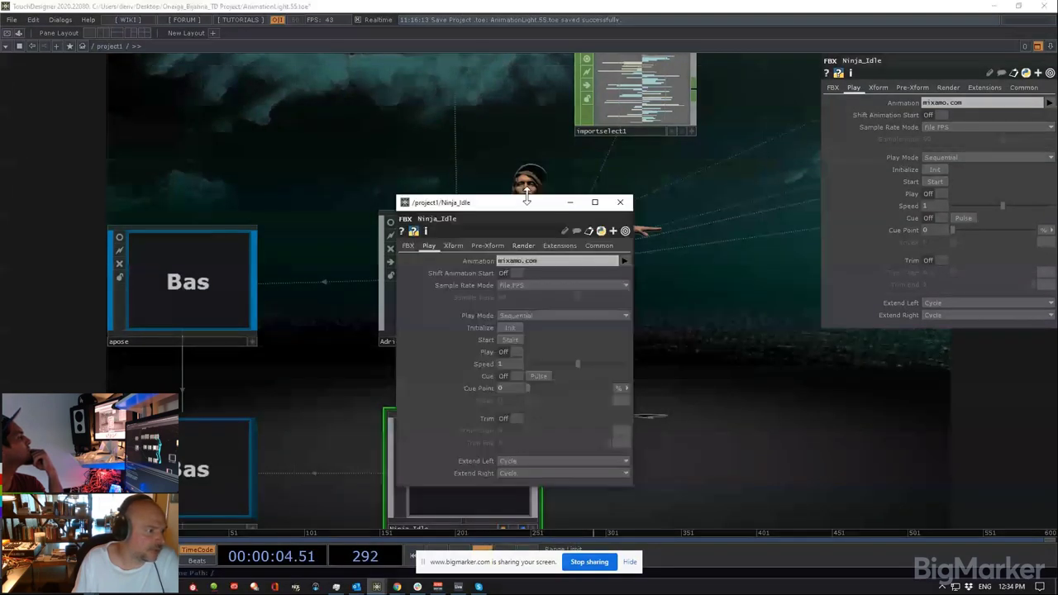
pyautogui.moveTo(526, 200); pyautogui.dragTo(446, 26)
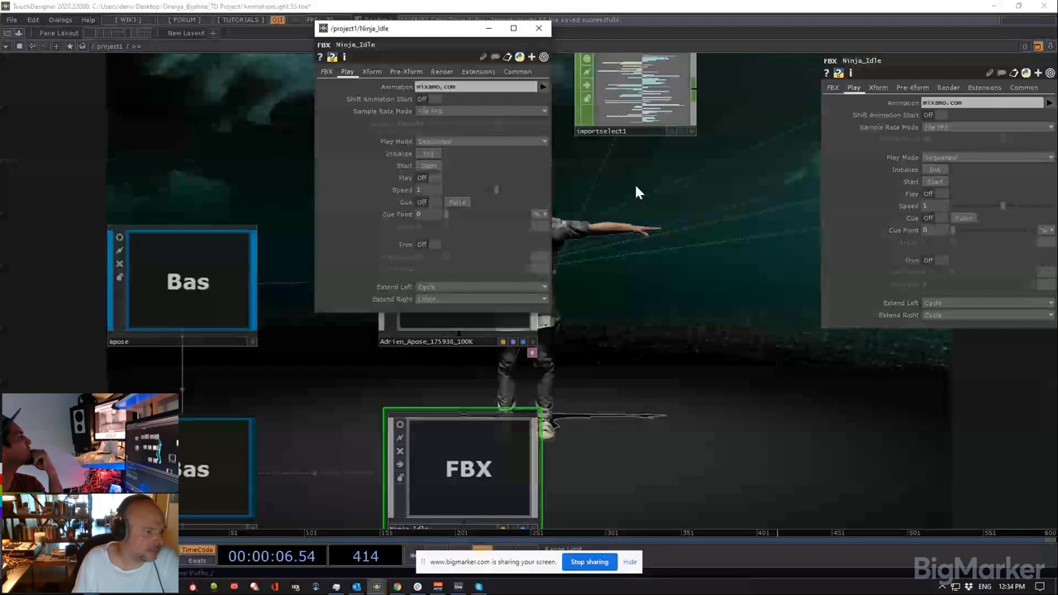
pyautogui.moveTo(635, 186); pyautogui.dragTo(673, 378)
pyautogui.scroll(5, 673, 377)
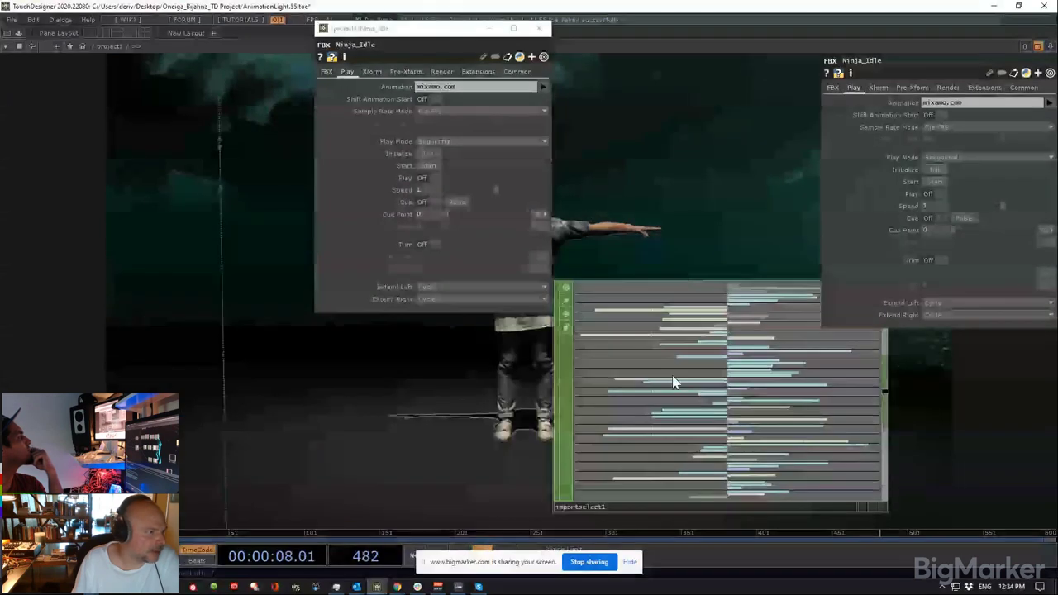
# Step: Initialize the Ninja_Idle animation and toggle its Play parameter, leaving it on, while watching importselect1's channels
pyautogui.click(426, 155)
pyautogui.click(434, 177)
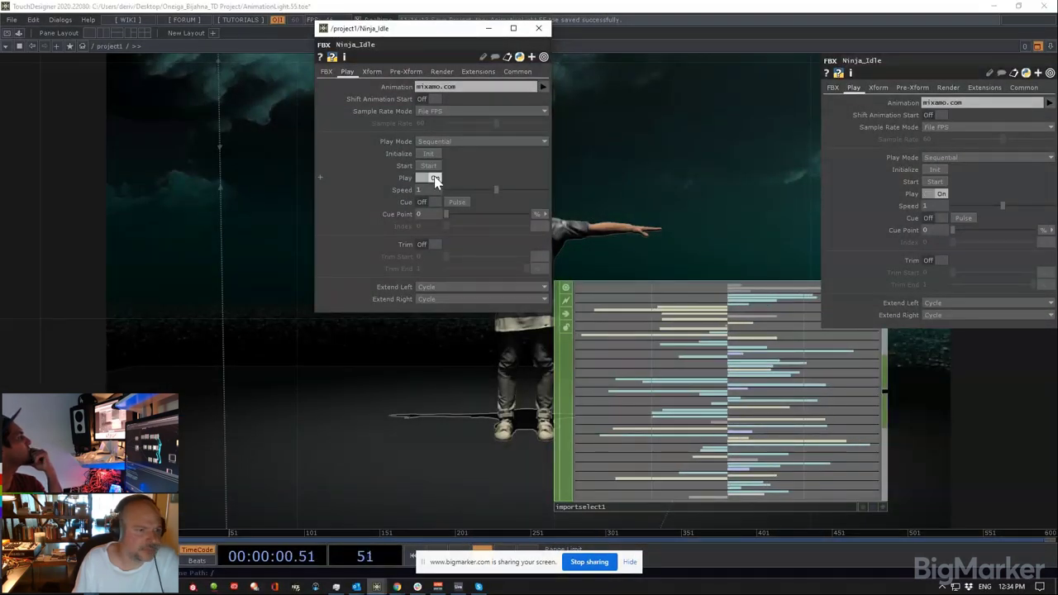
pyautogui.click(435, 178)
pyautogui.click(433, 176)
# Step: Select importselect1 to show its playback settings and close the floating Ninja_Idle parameter window
pyautogui.click(695, 330)
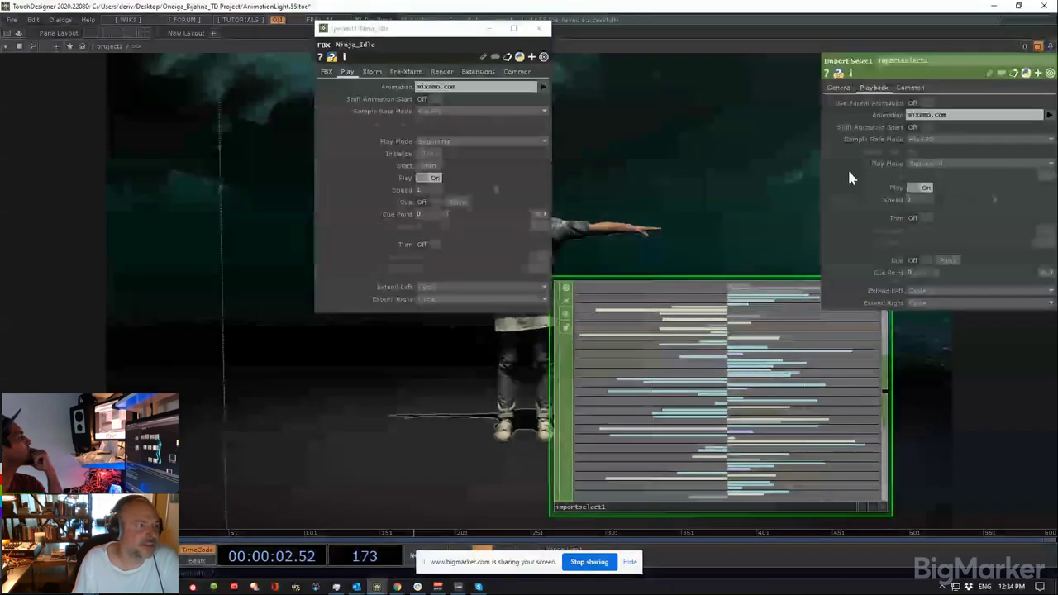
pyautogui.click(538, 28)
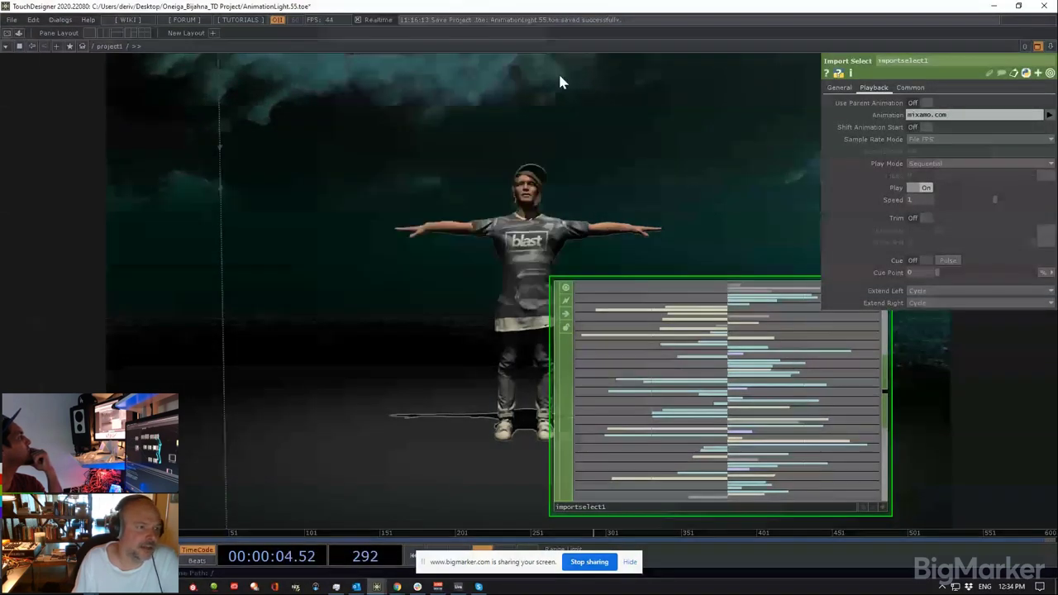
pyautogui.moveTo(742, 194); pyautogui.dragTo(648, 130)
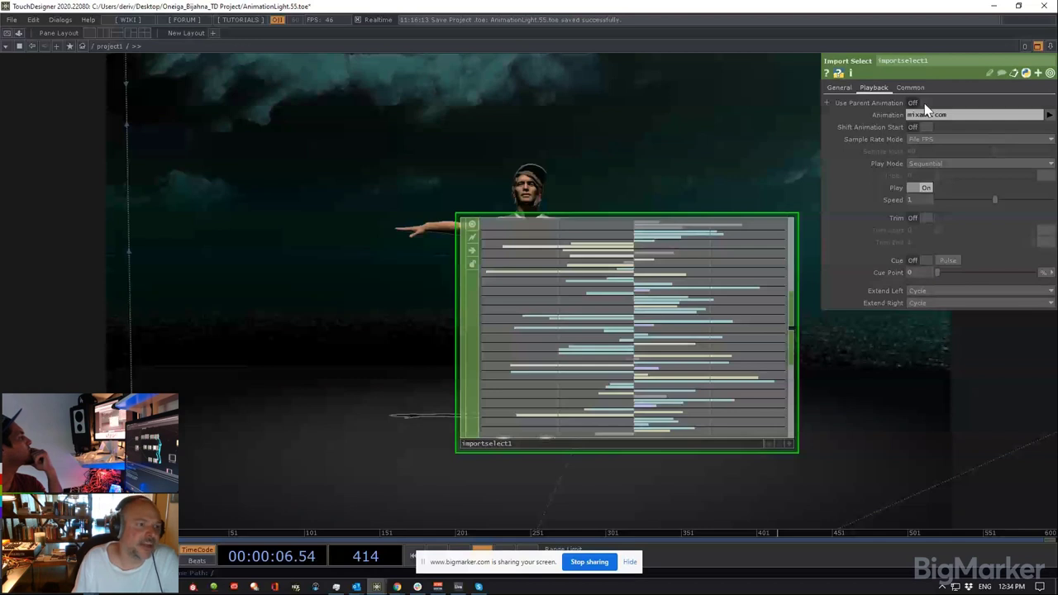
# Step: Open the Ninja_Idle component's network and show the playback settings of its animation Import Select CHOP
pyautogui.scroll(-5, 507, 385)
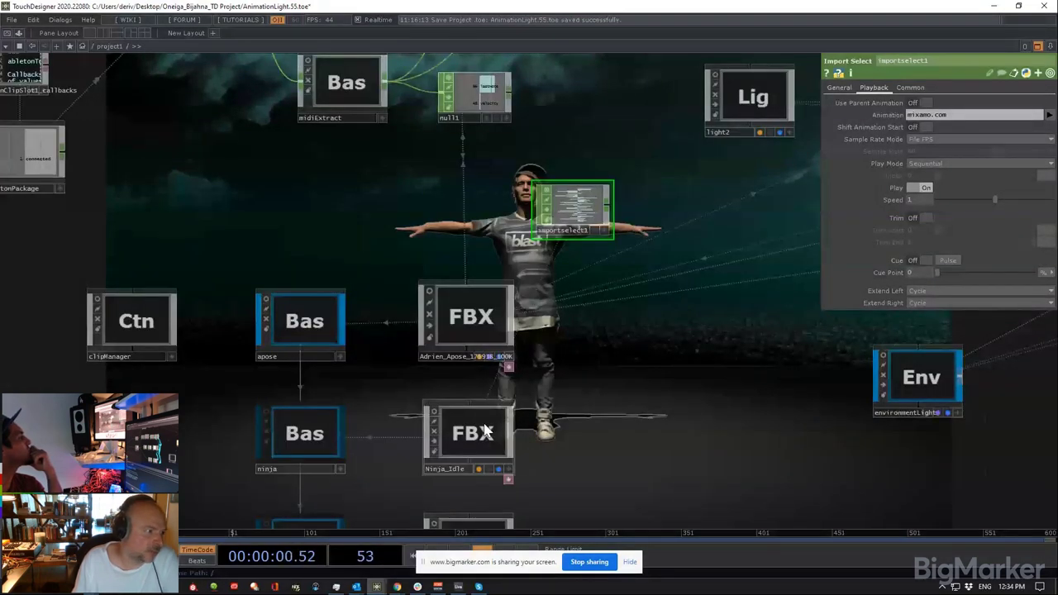
pyautogui.scroll(3, 484, 426)
pyautogui.scroll(-5, 532, 358)
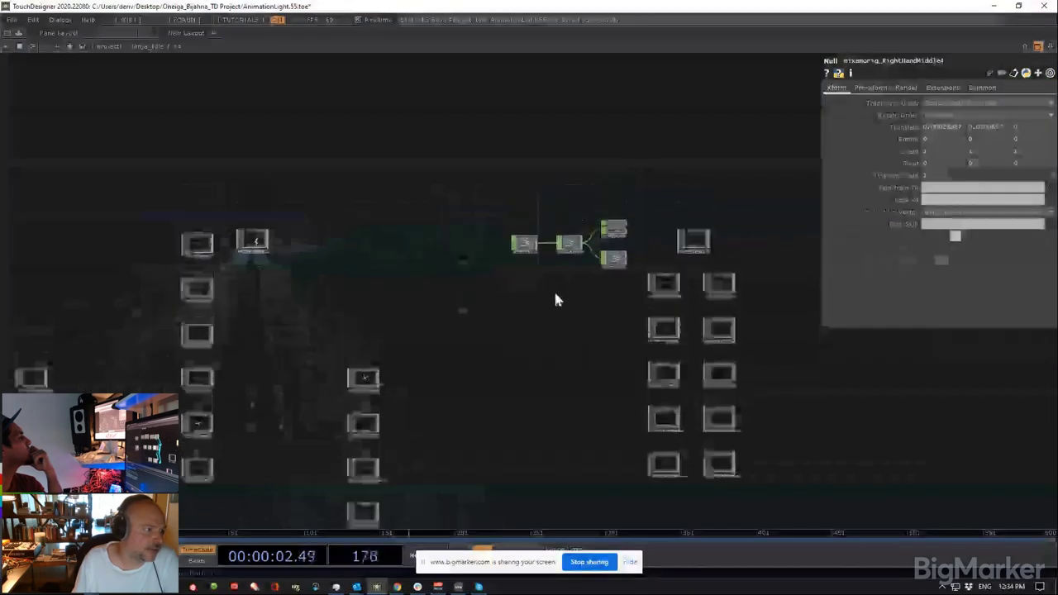
pyautogui.scroll(4, 556, 300)
pyautogui.click(395, 209)
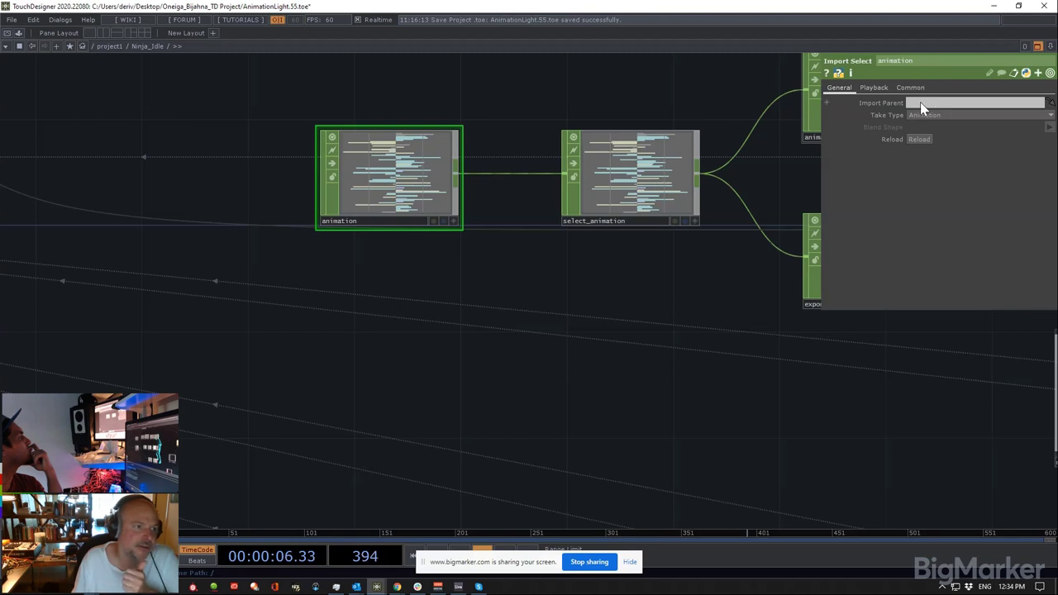
pyautogui.click(874, 88)
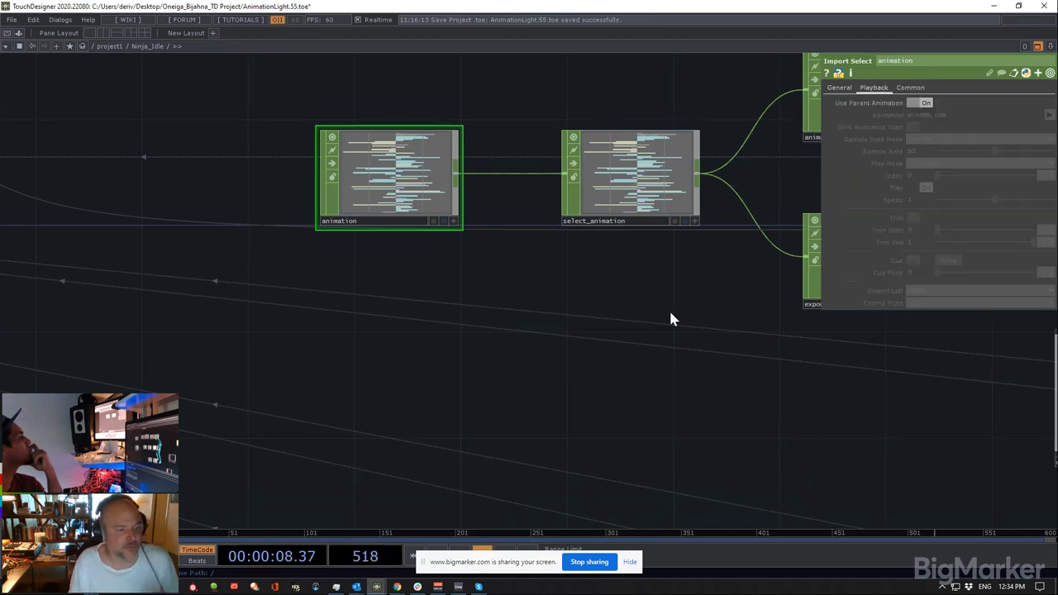
# Step: Inspect the CHOP chain from animation through to exportAnim, and return to the project1 network
pyautogui.moveTo(668, 309); pyautogui.dragTo(555, 333)
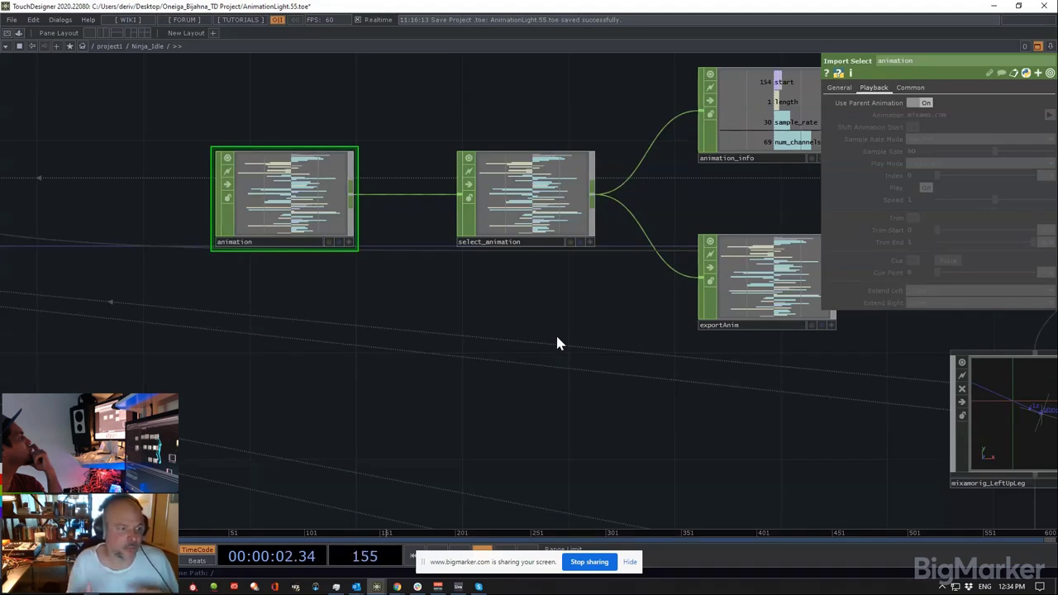
pyautogui.scroll(-3, 595, 321)
pyautogui.moveTo(366, 138); pyautogui.dragTo(827, 371, button='right')
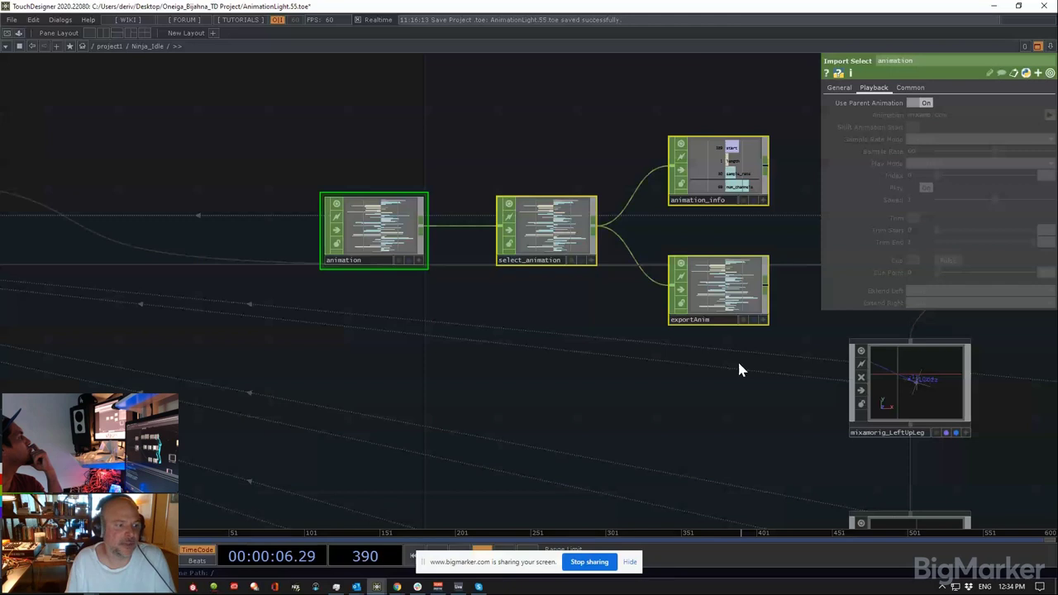
pyautogui.click(730, 293)
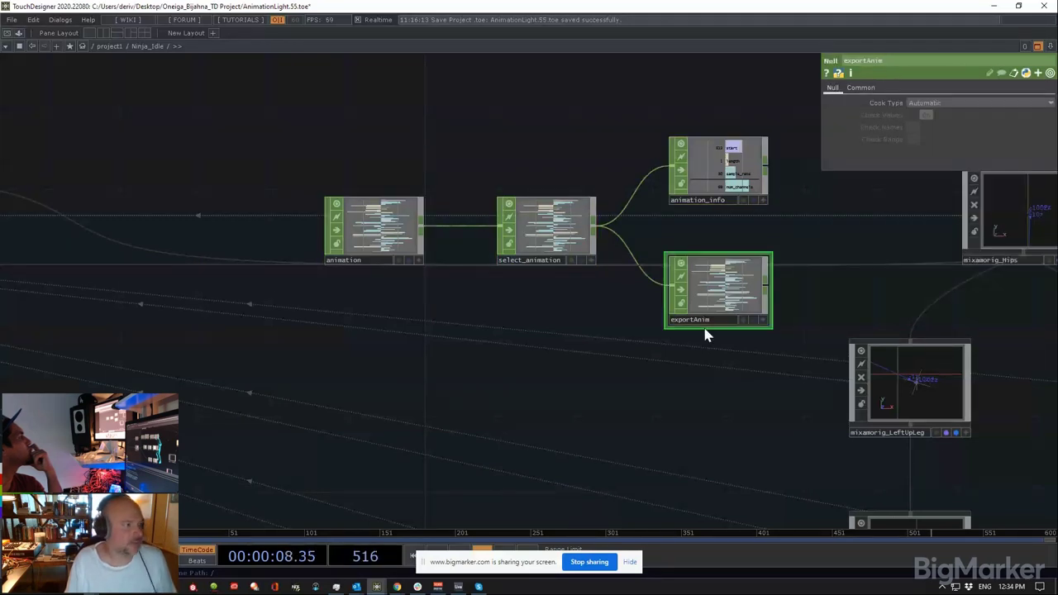
pyautogui.press('u')
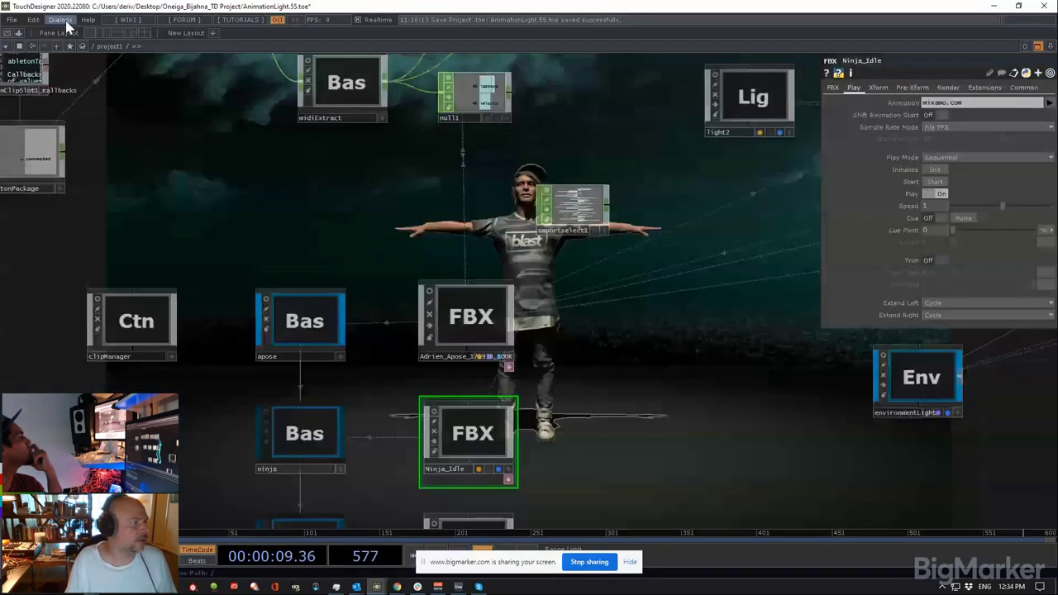
# Step: Switch to File Explorer, import Ninja Idle.fbx from the project's FBX folder into the project1 network, and enlarge the new component's viewer
pyautogui.hotkey('alt', 'Tab')
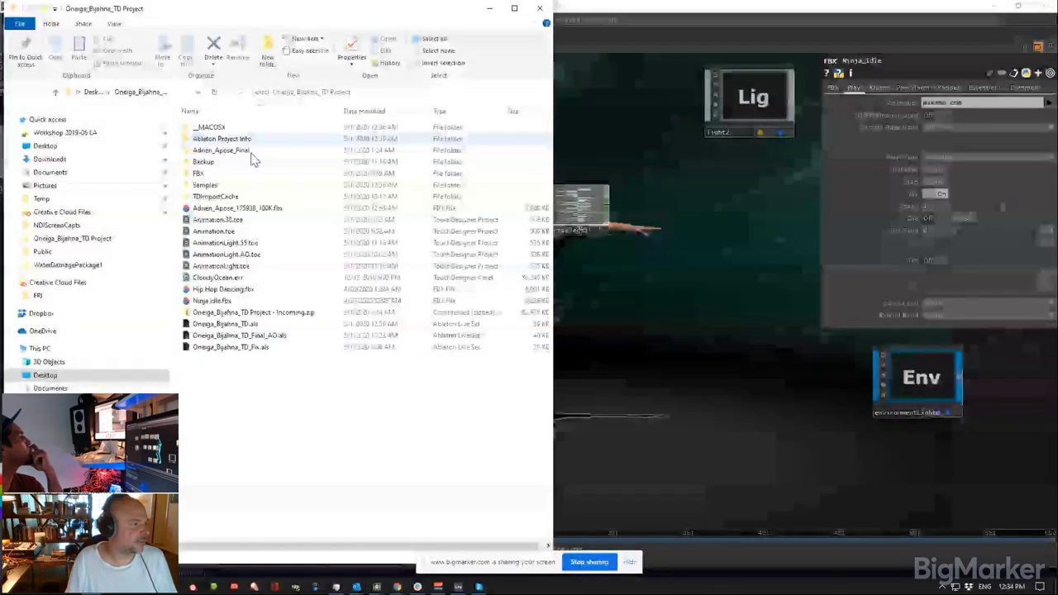
pyautogui.doubleClick(202, 173)
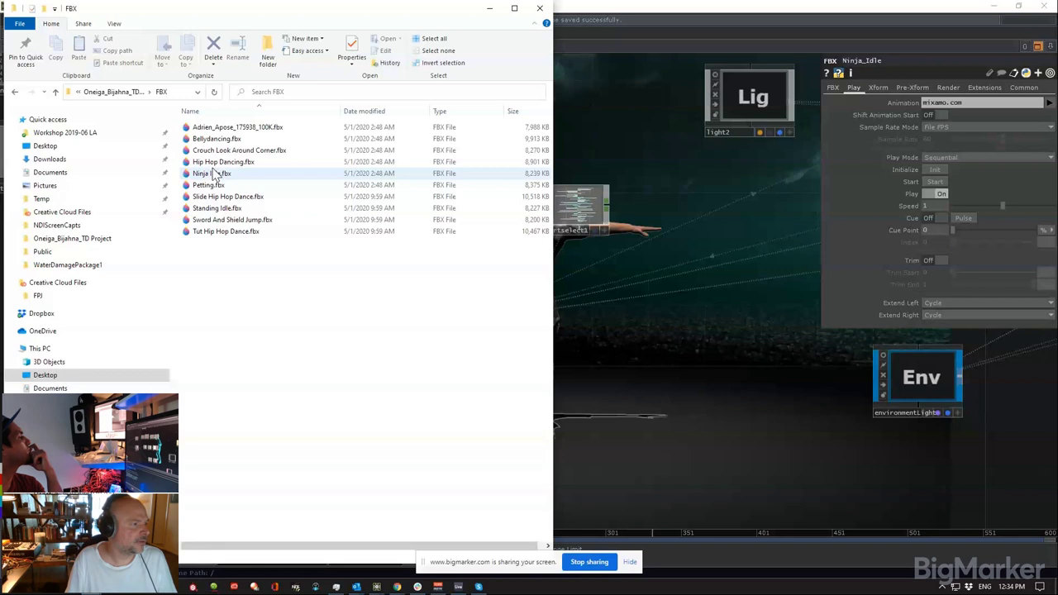
pyautogui.moveTo(213, 174); pyautogui.dragTo(649, 295)
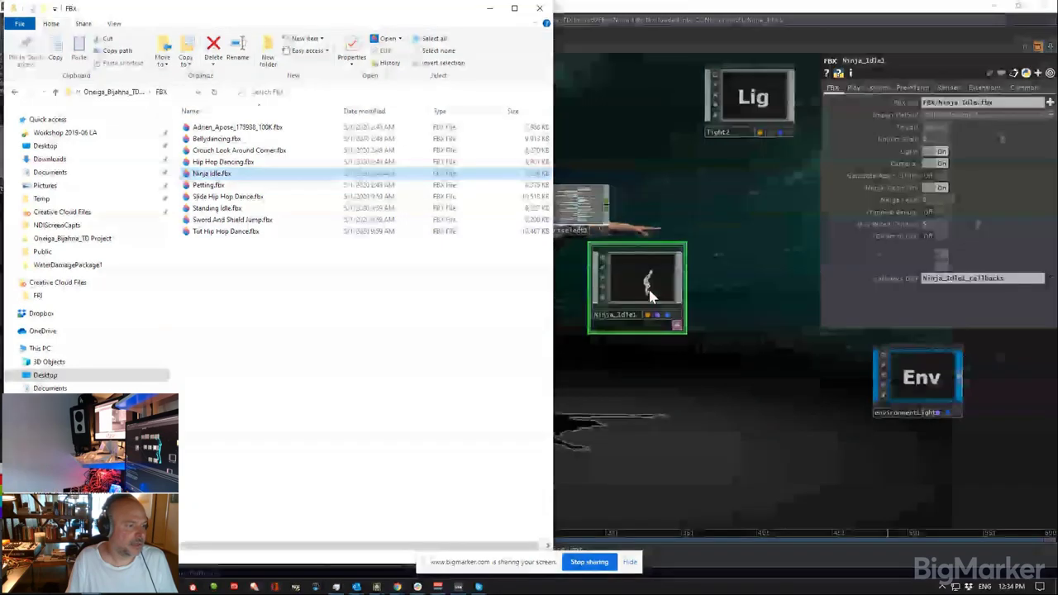
pyautogui.scroll(5, 649, 295)
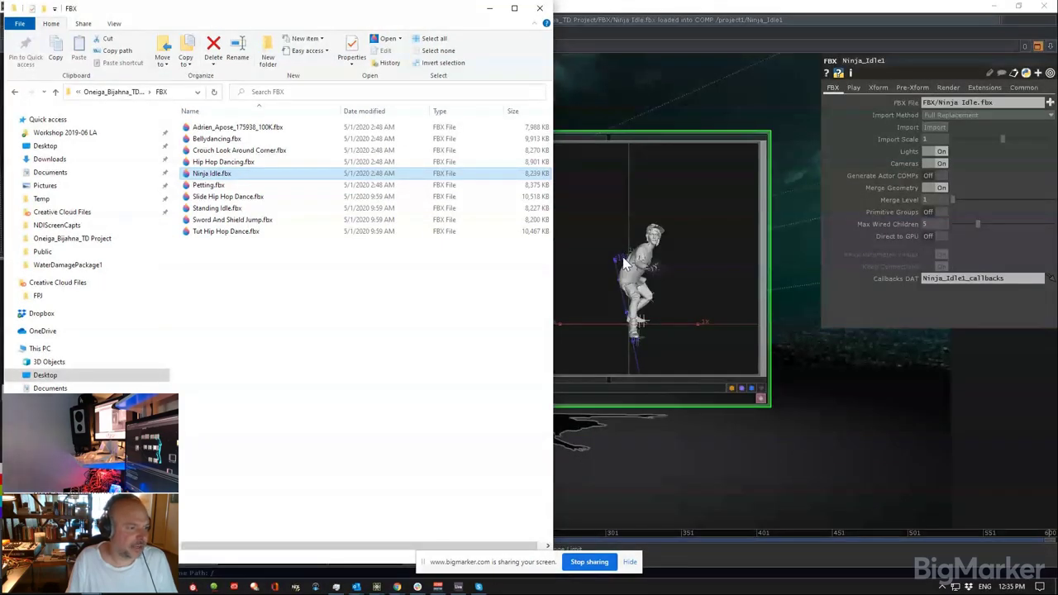
pyautogui.scroll(3, 624, 263)
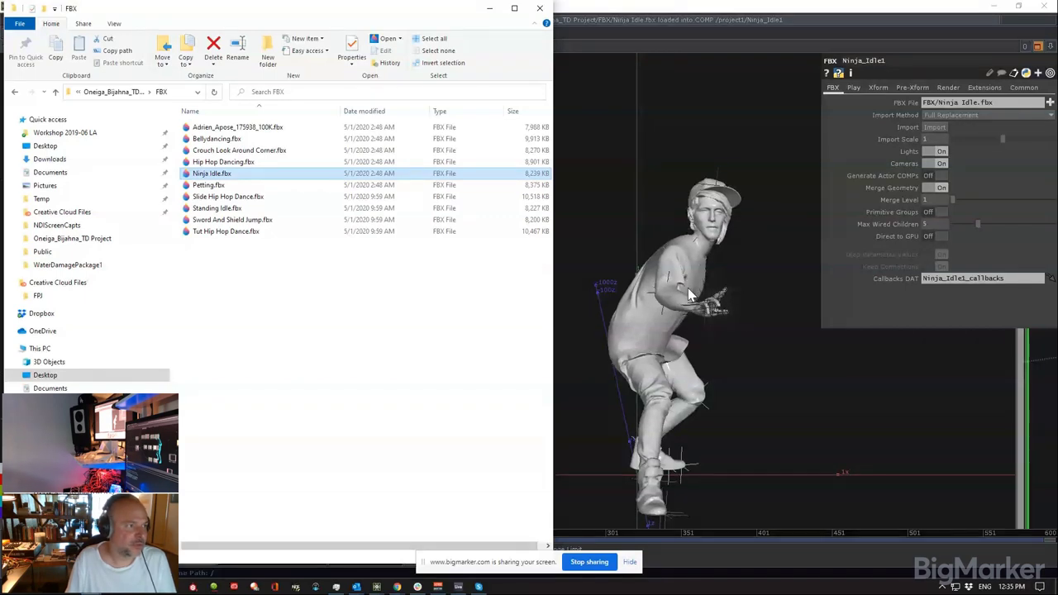
pyautogui.click(489, 8)
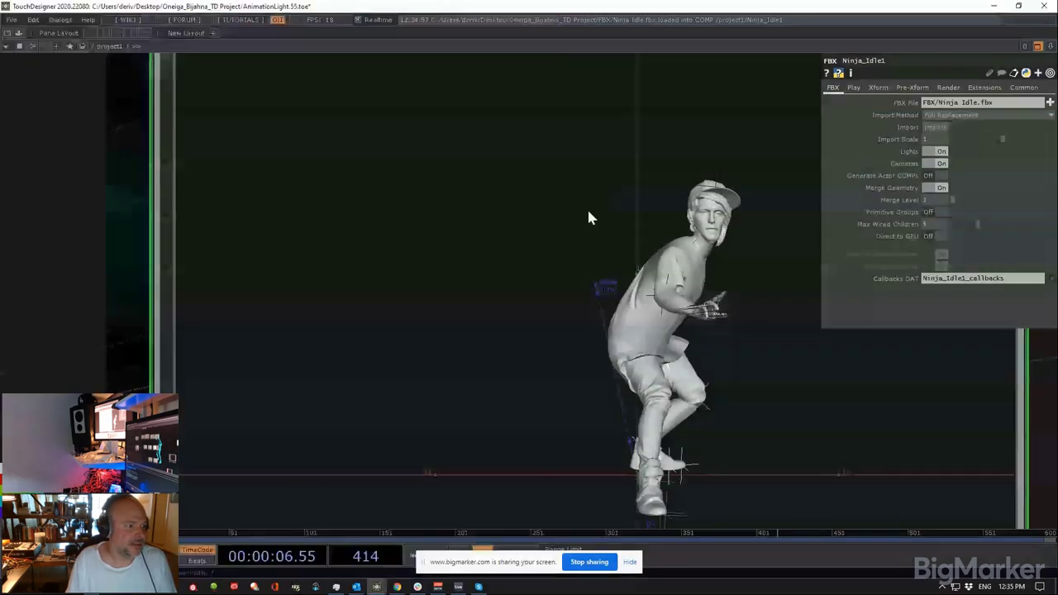
# Step: Open a floating network window for the newly imported Ninja component and locate its exportAnim CHOP
pyautogui.scroll(-5, 587, 217)
pyautogui.rightClick(587, 214)
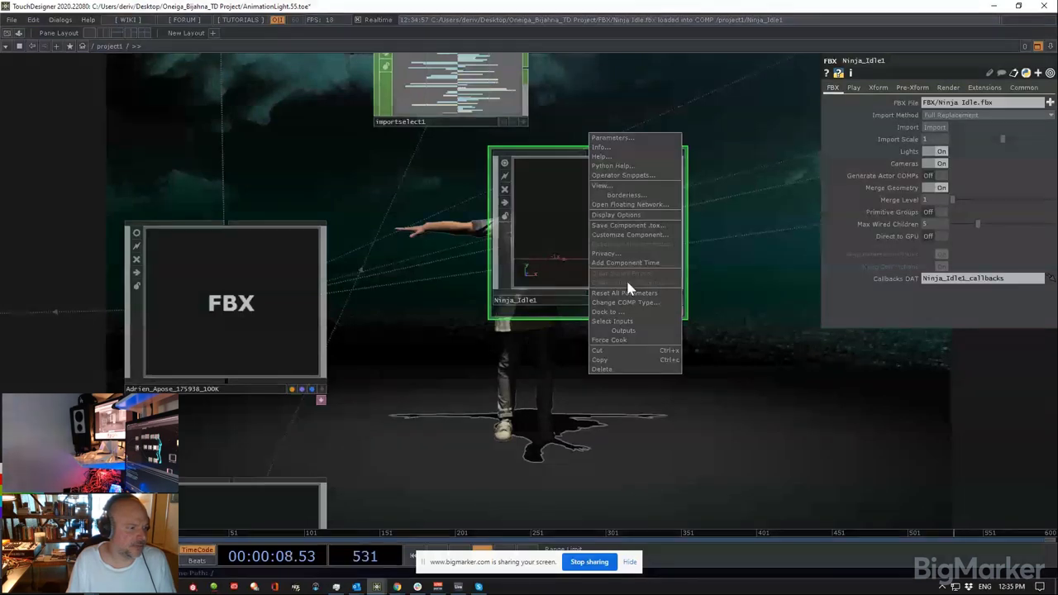
pyautogui.click(632, 205)
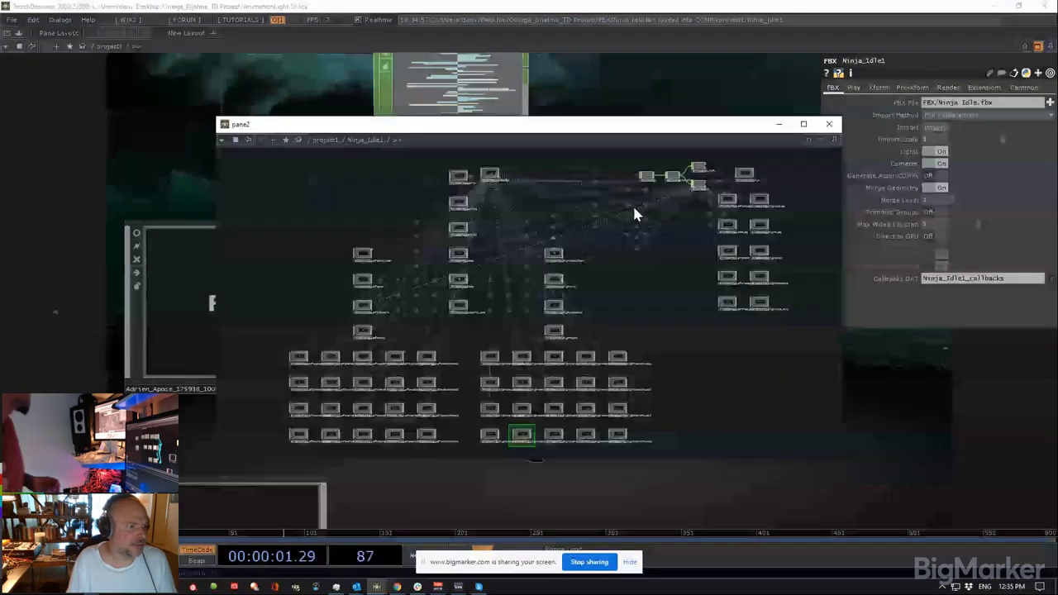
pyautogui.scroll(6, 685, 162)
pyautogui.moveTo(753, 244); pyautogui.dragTo(606, 207)
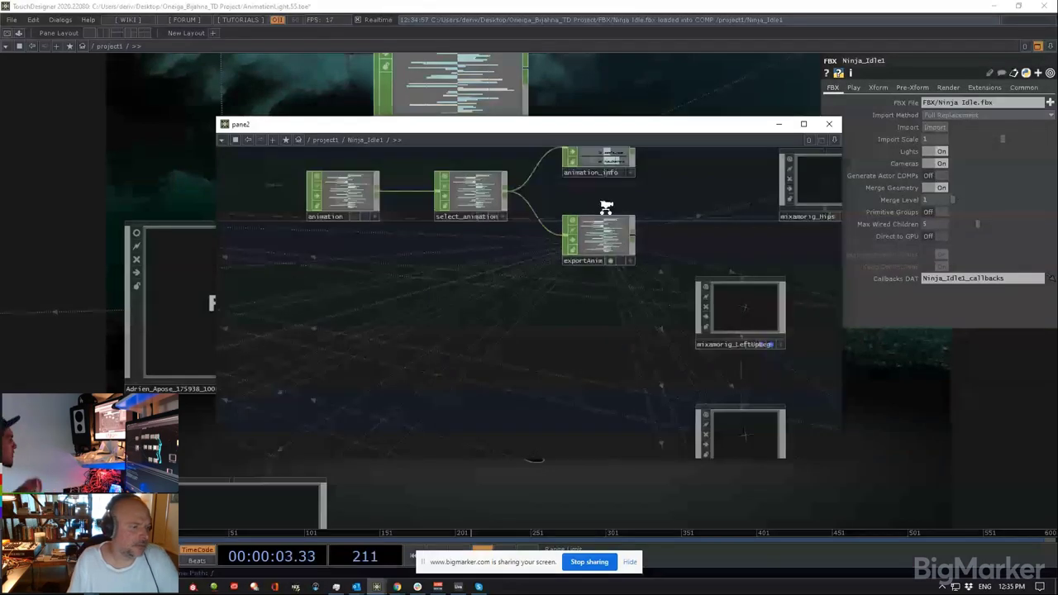
pyautogui.scroll(4, 606, 207)
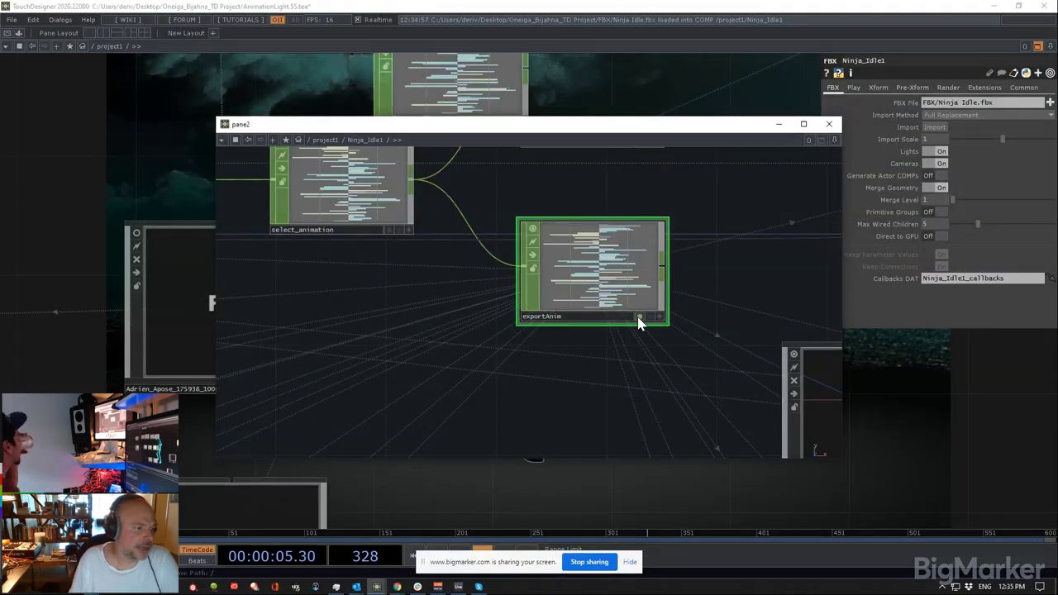
# Step: Arrange the floating network window clear of the enlarged character viewer and turn off exportAnim's Export flag
pyautogui.middleClick(605, 295)
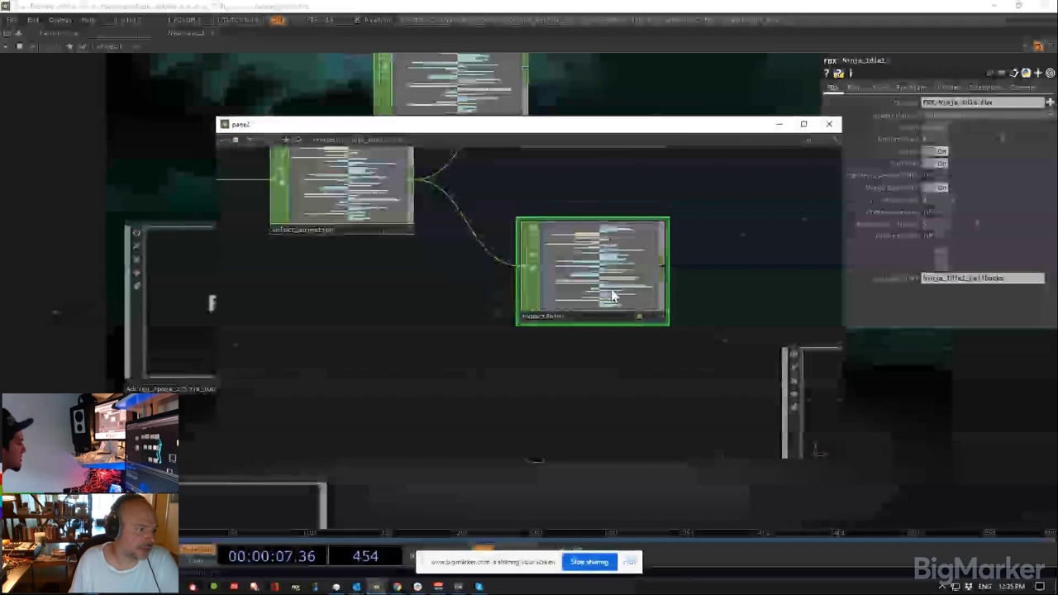
pyautogui.scroll(-5, 611, 295)
pyautogui.click(426, 252)
pyautogui.scroll(4, 594, 284)
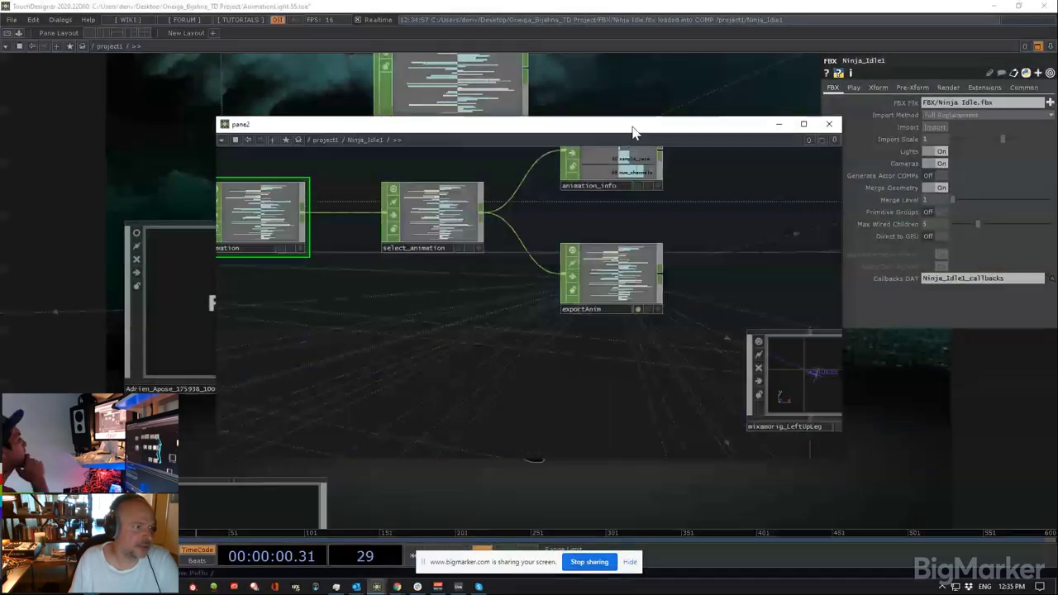
pyautogui.moveTo(632, 132); pyautogui.dragTo(344, 301)
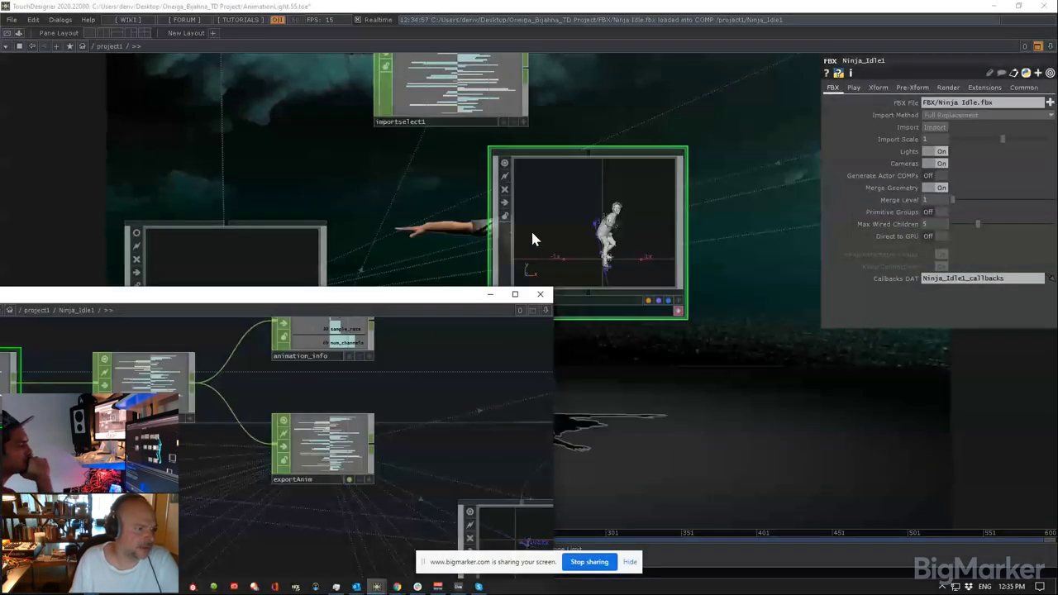
pyautogui.scroll(5, 530, 229)
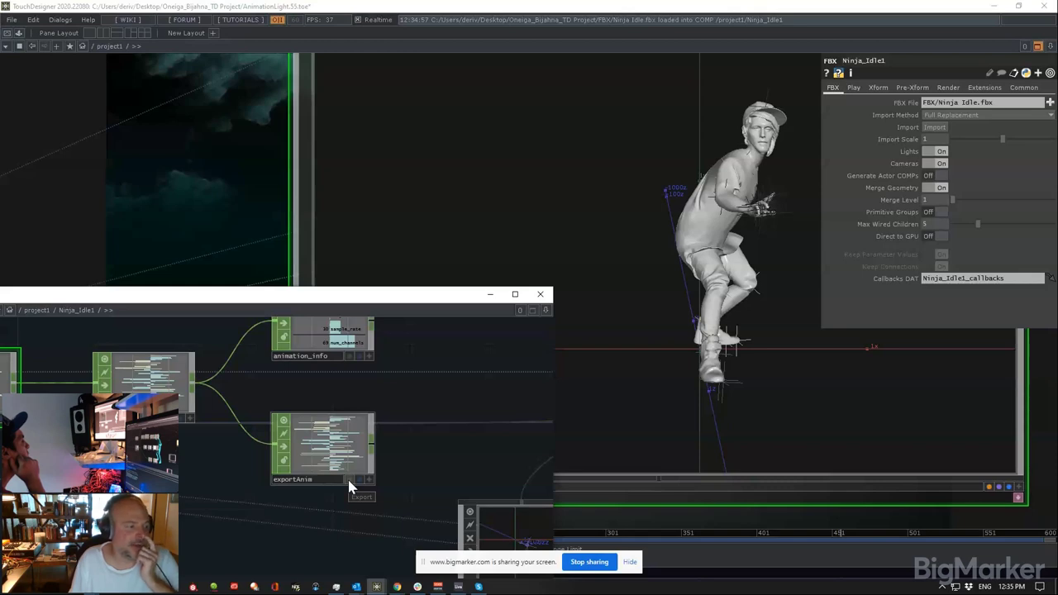
# Step: Find the mixamorig_Spine2 null in the floating network and show its transform parameters
pyautogui.scroll(-5, 348, 488)
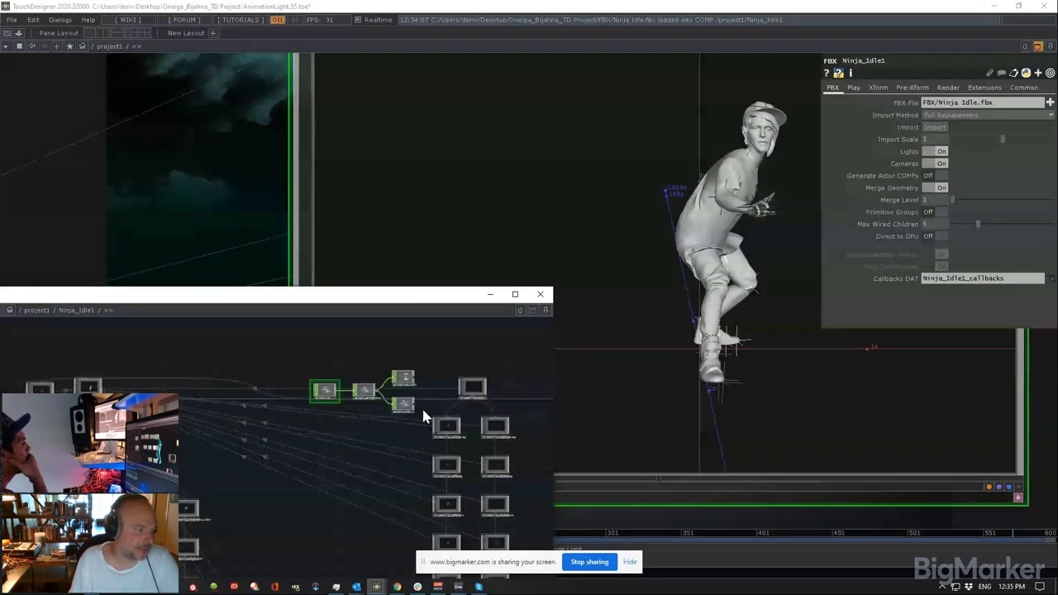
pyautogui.moveTo(372, 474); pyautogui.dragTo(422, 458)
pyautogui.scroll(-3, 414, 388)
pyautogui.scroll(3, 422, 459)
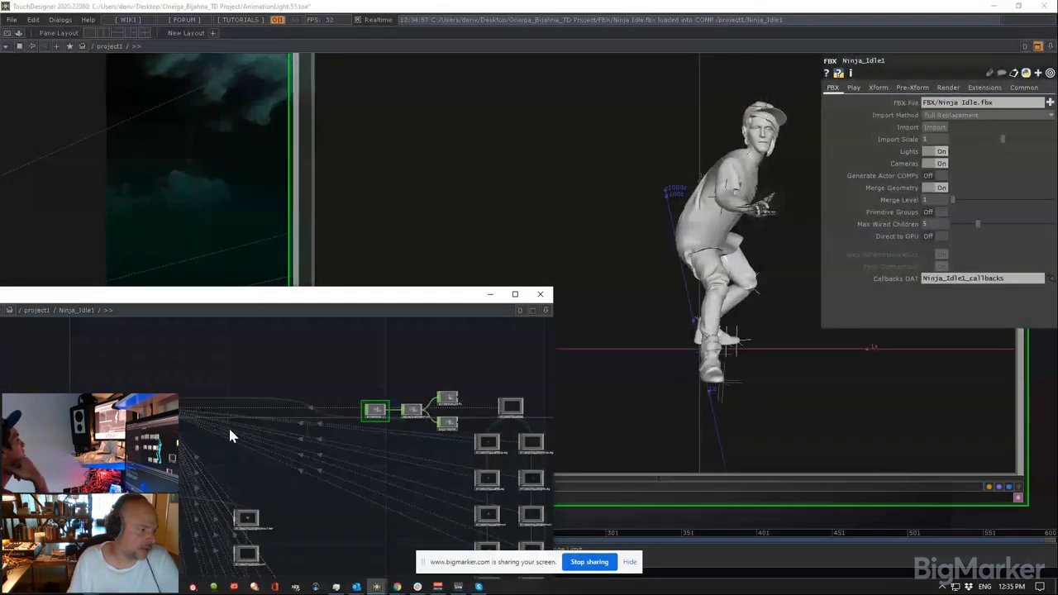
pyautogui.scroll(3, 228, 425)
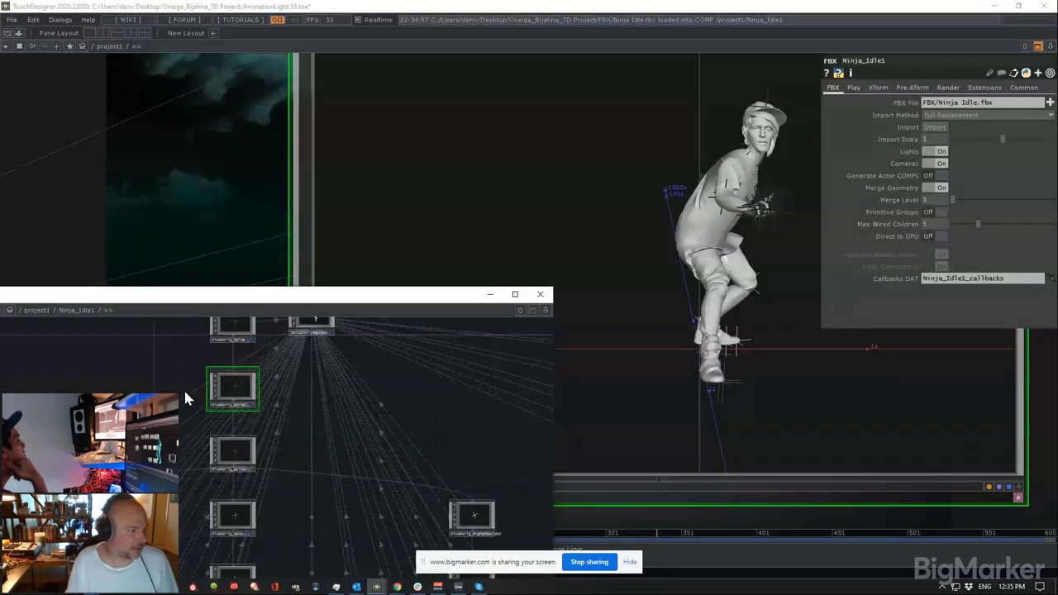
pyautogui.click(233, 450)
pyautogui.press('p')
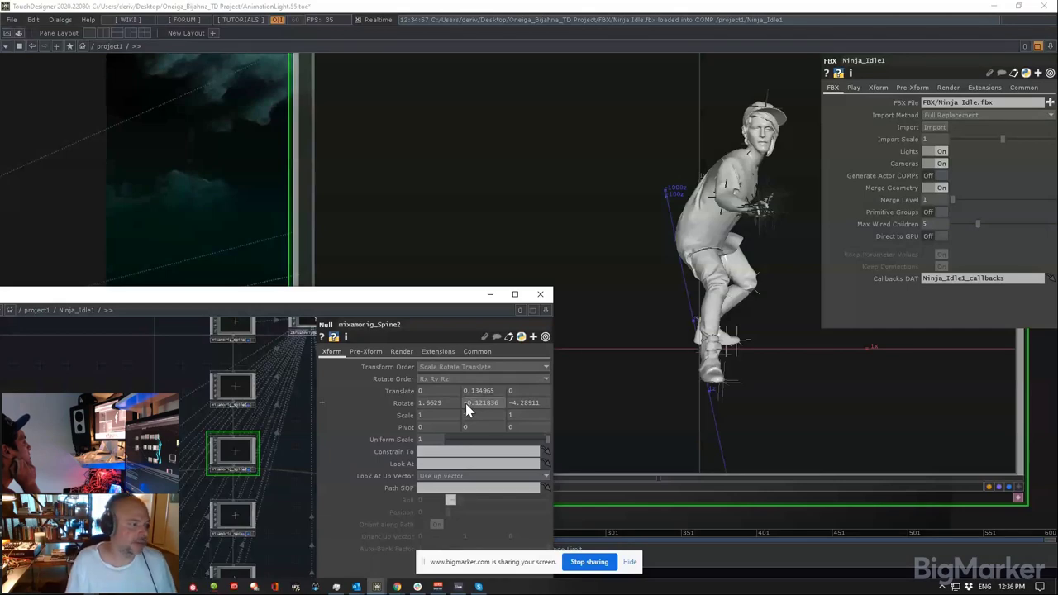
# Step: Close the floating network window and delete the imported Ninja_Idle1 component from project1
pyautogui.click(540, 294)
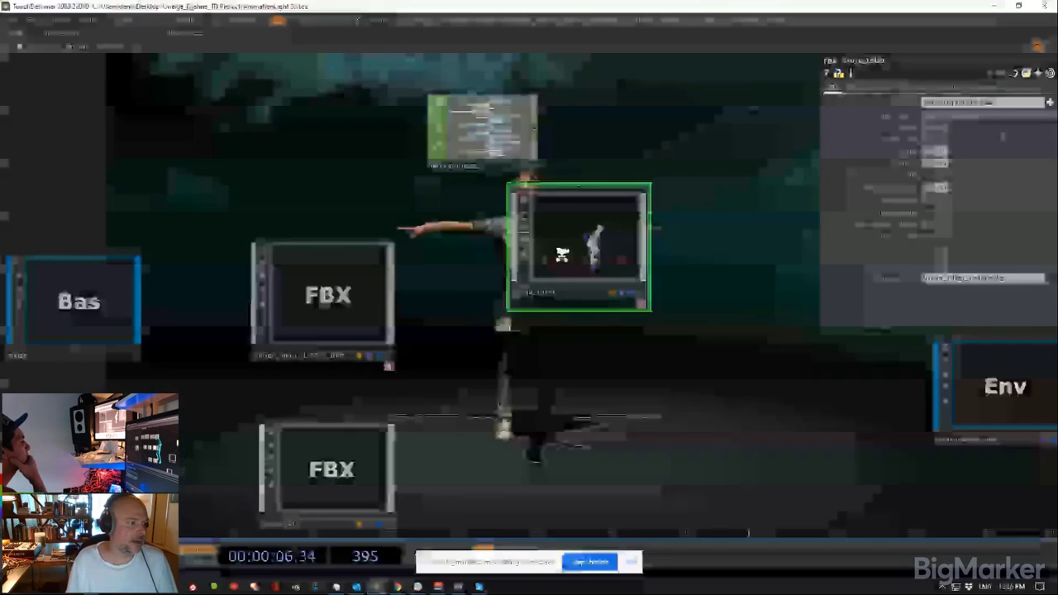
pyautogui.press('Delete')
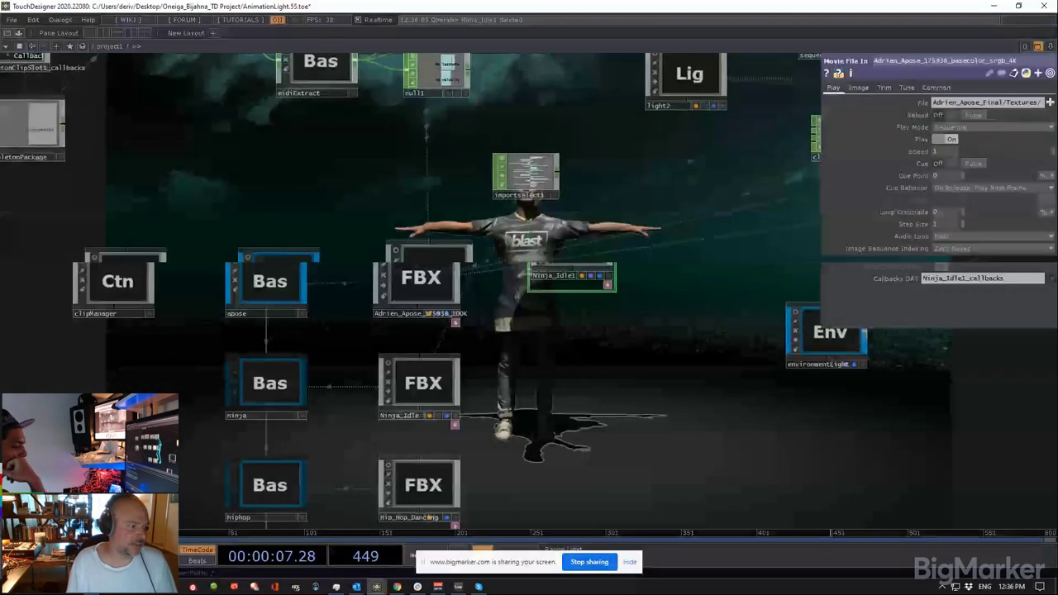
# Step: Select the clipblender1 CHOP and bring up its operator info to examine its quaternions and channels
pyautogui.moveTo(536, 316); pyautogui.dragTo(787, 296)
pyautogui.scroll(5, 742, 244)
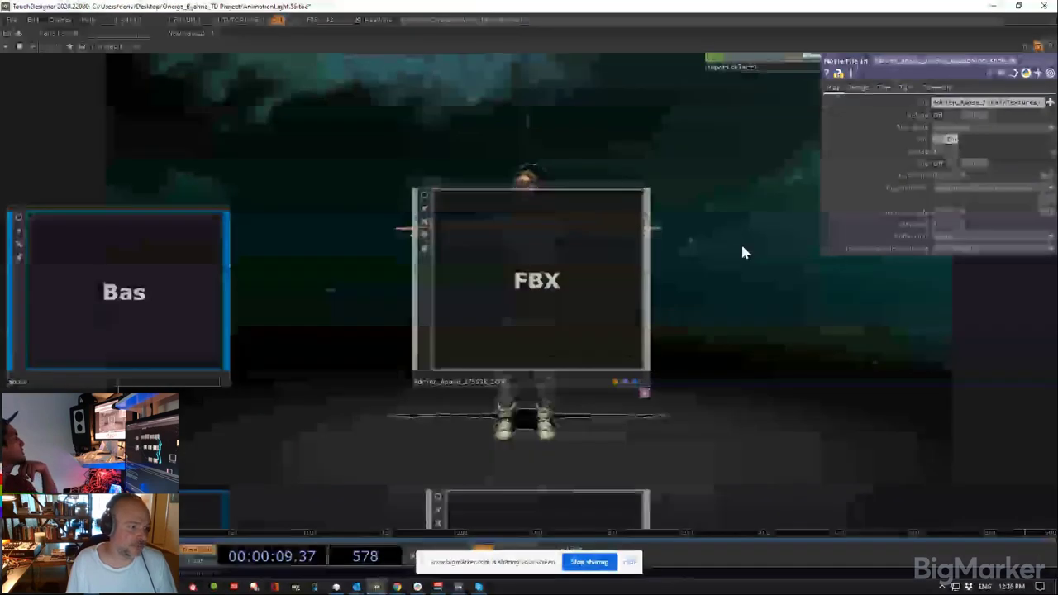
pyautogui.scroll(-5, 638, 263)
pyautogui.moveTo(738, 221); pyautogui.dragTo(478, 341)
pyautogui.click(760, 248)
pyautogui.scroll(3, 760, 248)
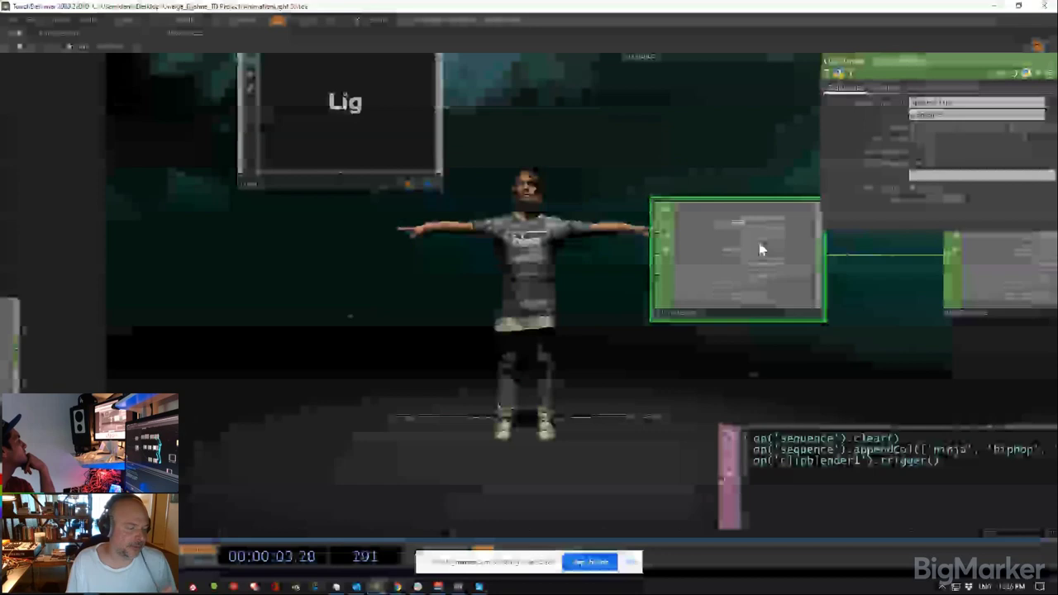
pyautogui.scroll(3, 743, 262)
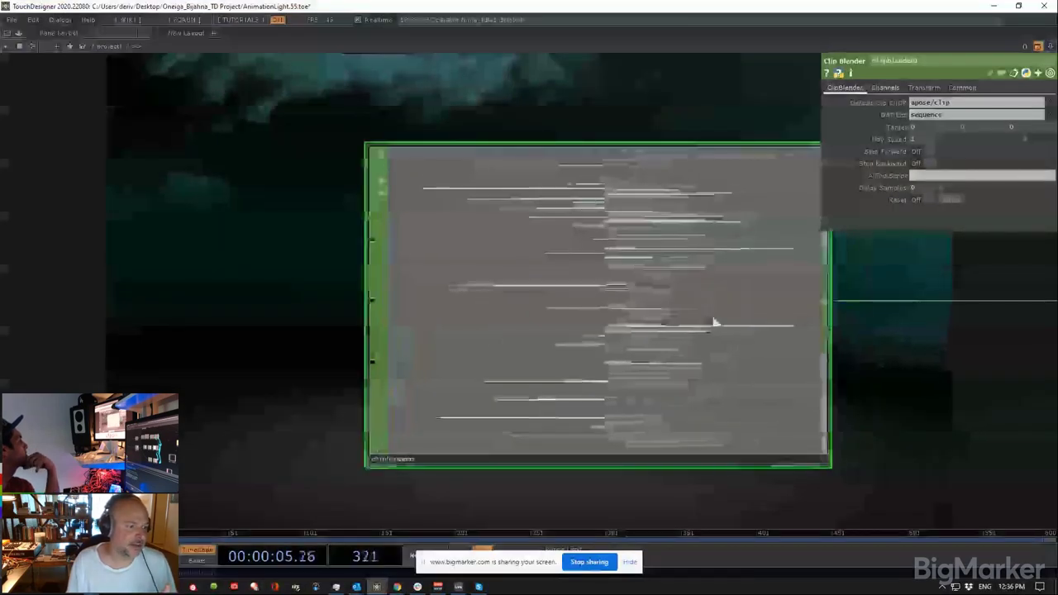
pyautogui.middleClick(665, 306)
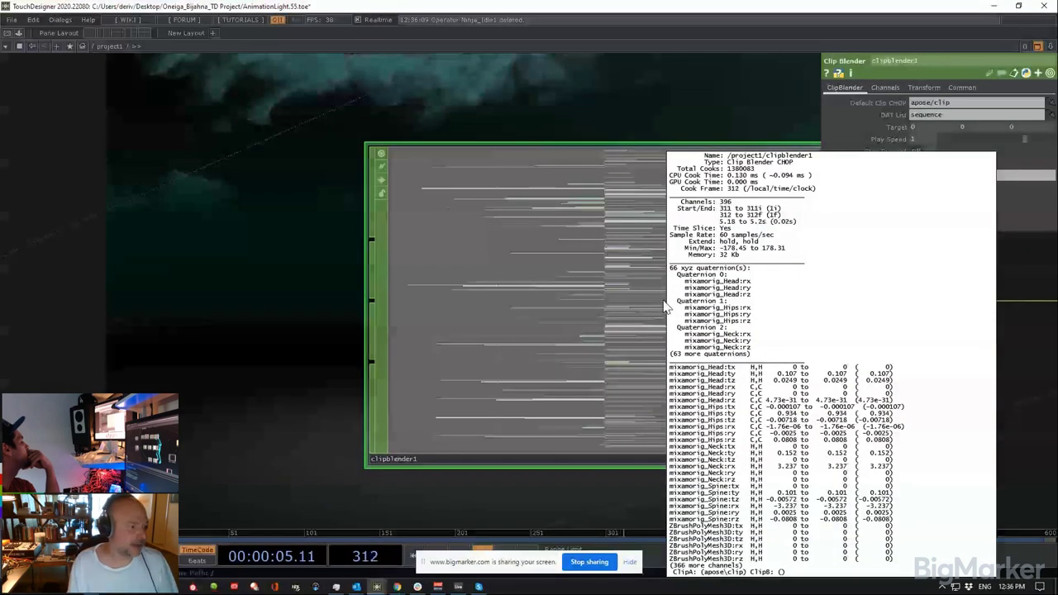
# Step: Open the apose base component's network to view its clip-building CHOP chain
pyautogui.scroll(-5, 621, 305)
pyautogui.moveTo(455, 389); pyautogui.dragTo(712, 251)
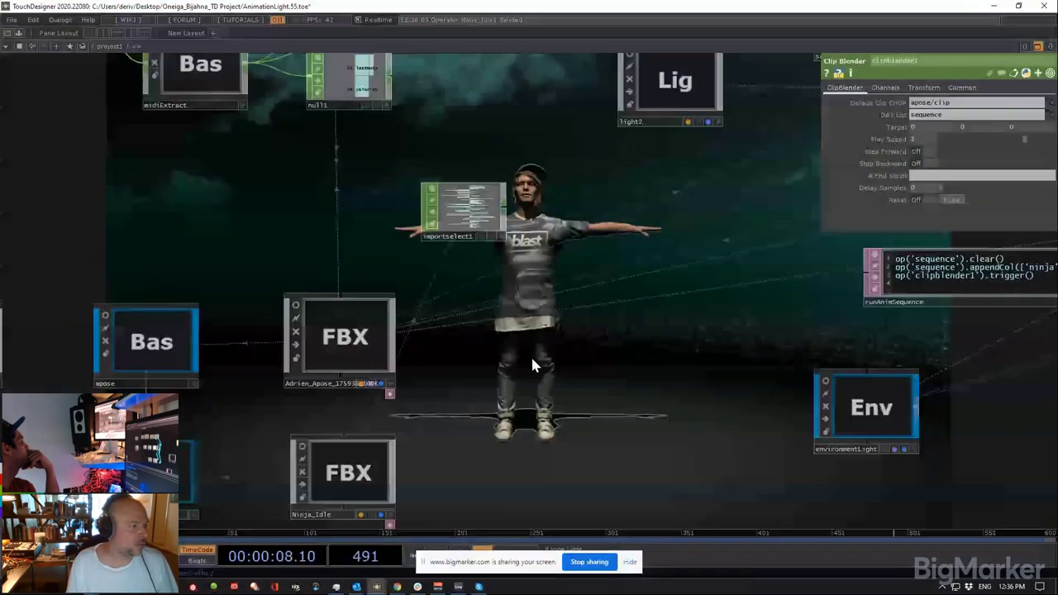
pyautogui.moveTo(530, 355); pyautogui.dragTo(902, 314)
pyautogui.scroll(4, 534, 308)
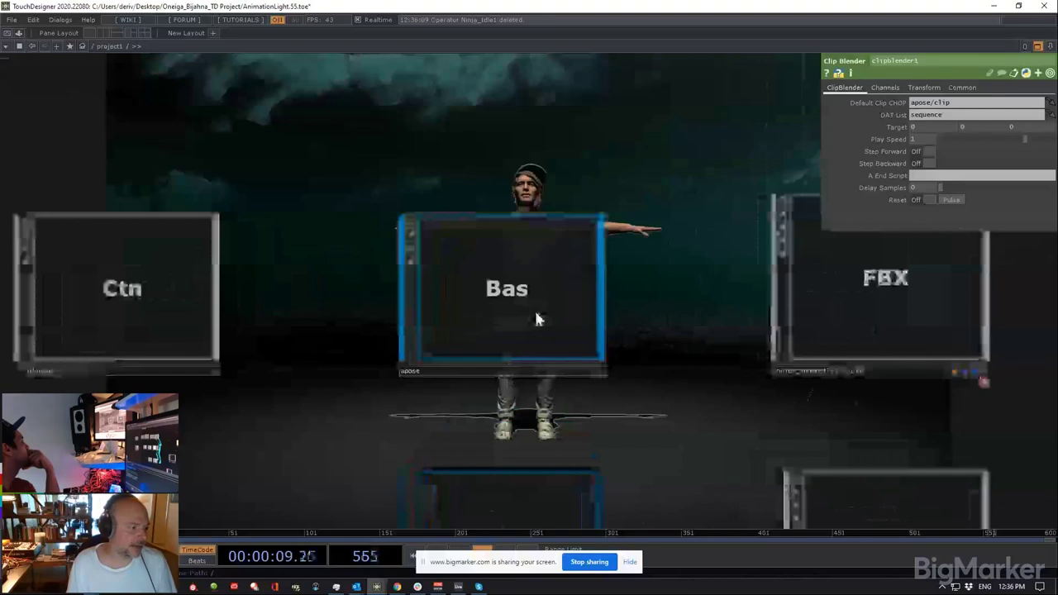
pyautogui.click(534, 308)
pyautogui.doubleClick(534, 308)
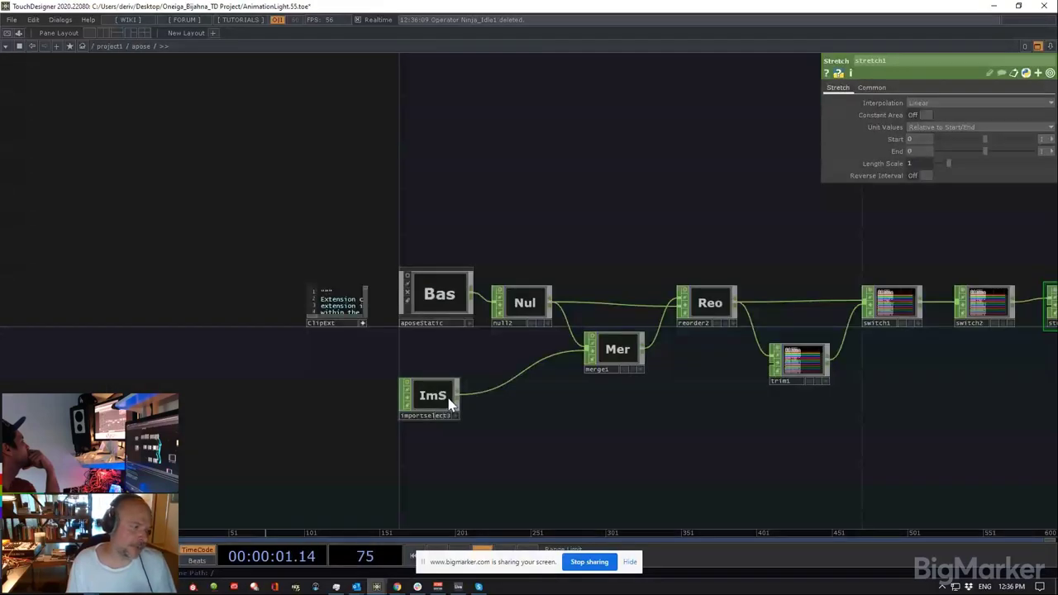
# Step: Toggle the viewer of the importselect3 CHOP in apose and bring up its operator info to examine its channels
pyautogui.scroll(3, 449, 401)
pyautogui.scroll(3, 372, 355)
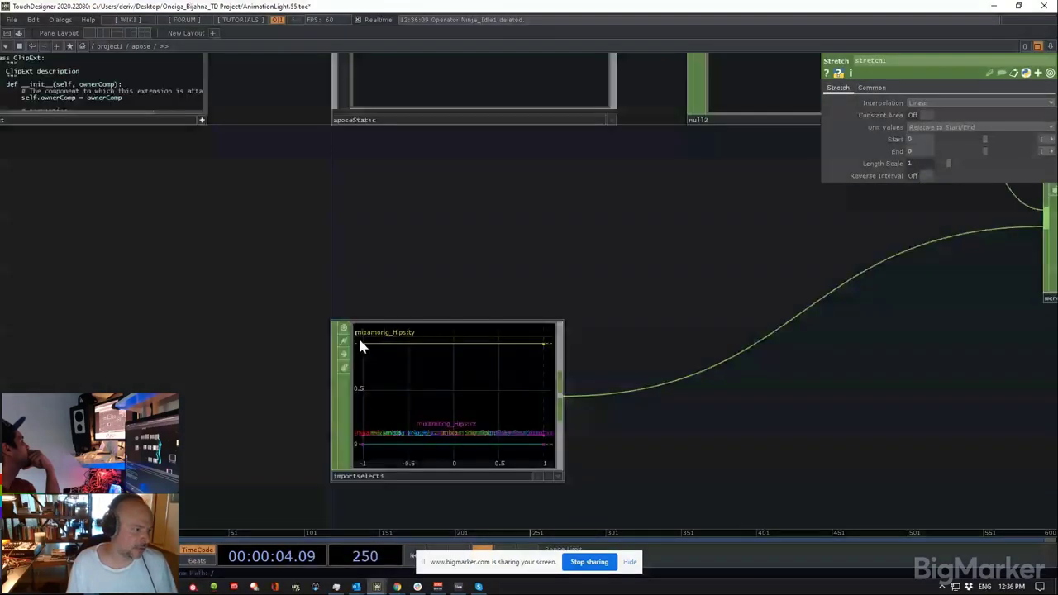
pyautogui.click(344, 328)
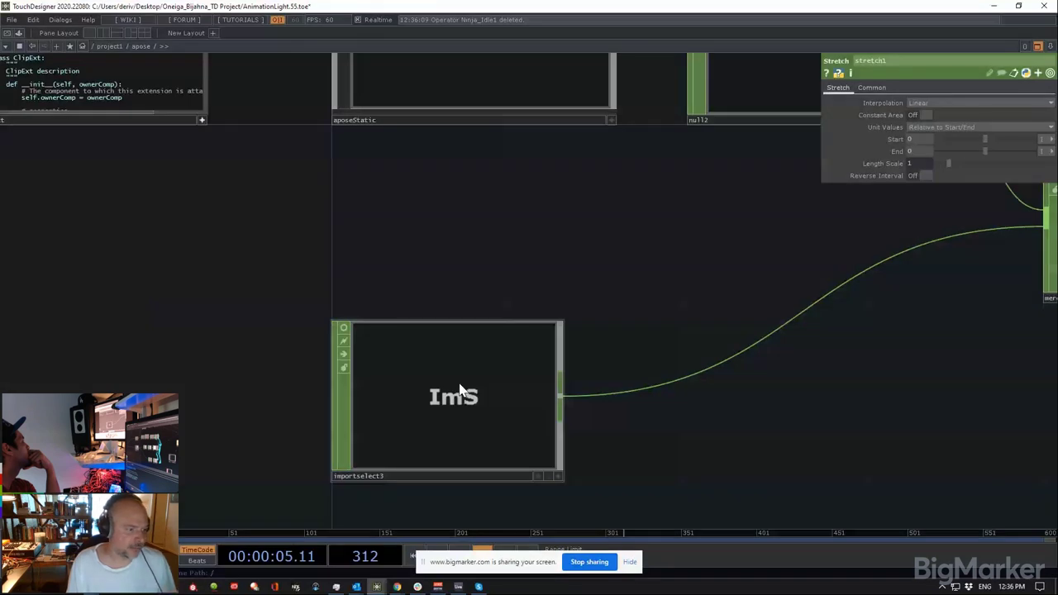
pyautogui.middleClick(460, 390)
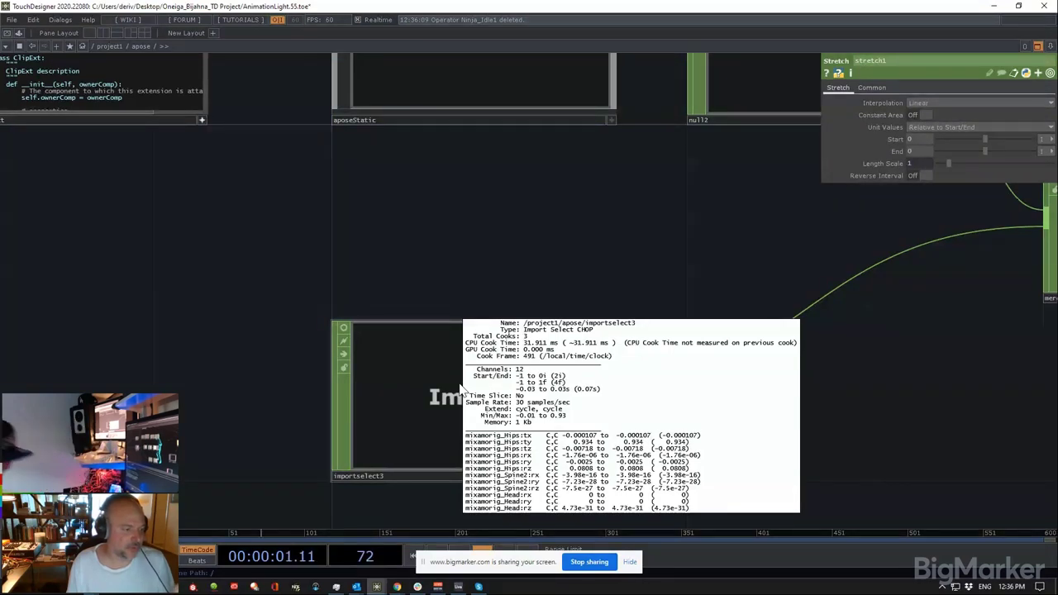
pyautogui.middleClick(474, 403)
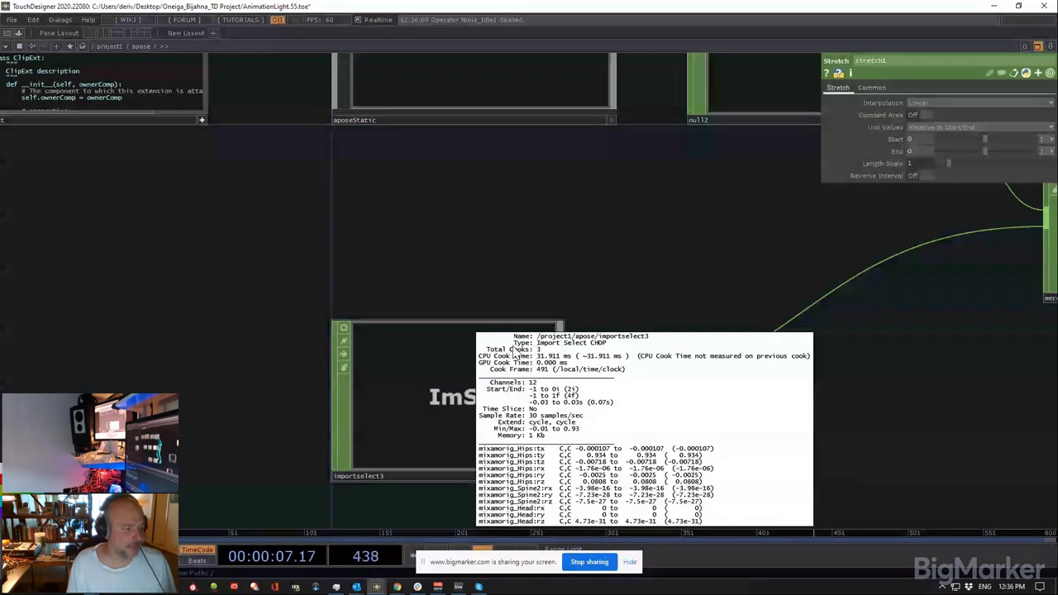
pyautogui.middleClick(506, 377)
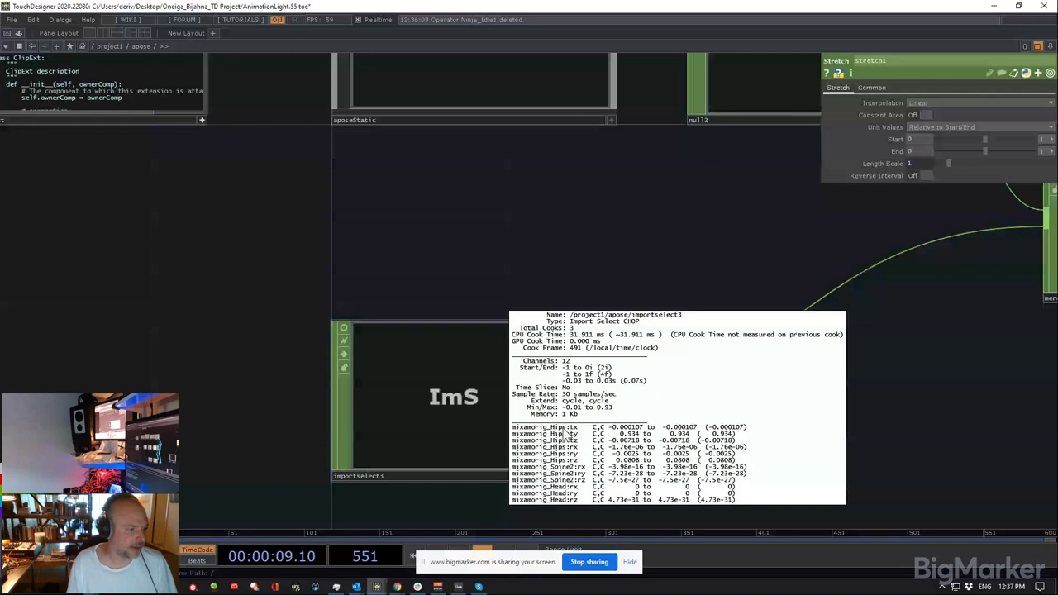
# Step: Open the ninja base component's network from project1 and check the info of its importselect3 CHOP
pyautogui.press('u')
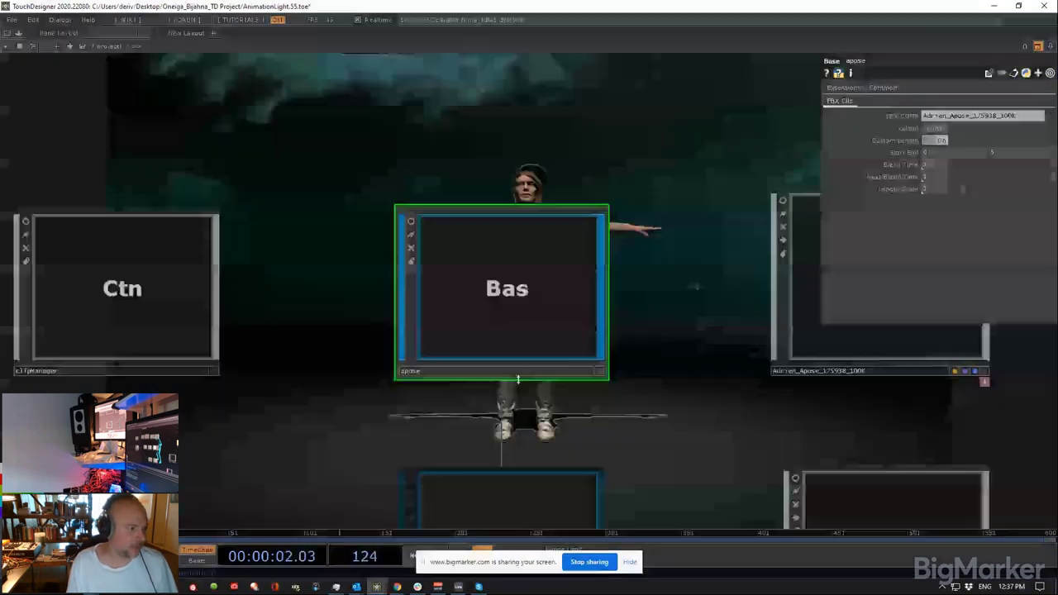
pyautogui.scroll(-3, 519, 379)
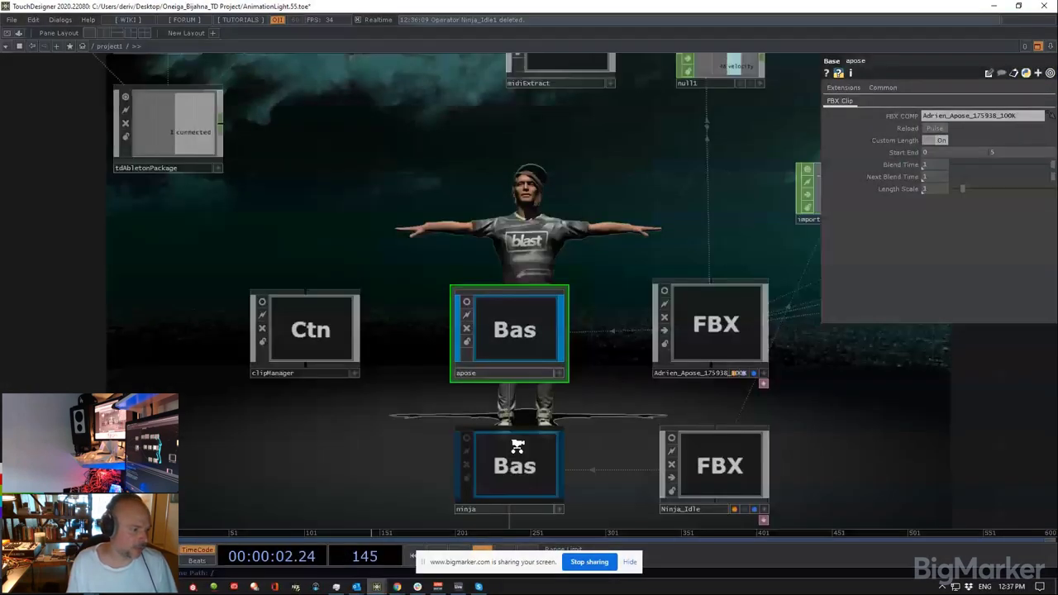
pyautogui.scroll(-2, 520, 413)
pyautogui.click(518, 381)
pyautogui.press('i')
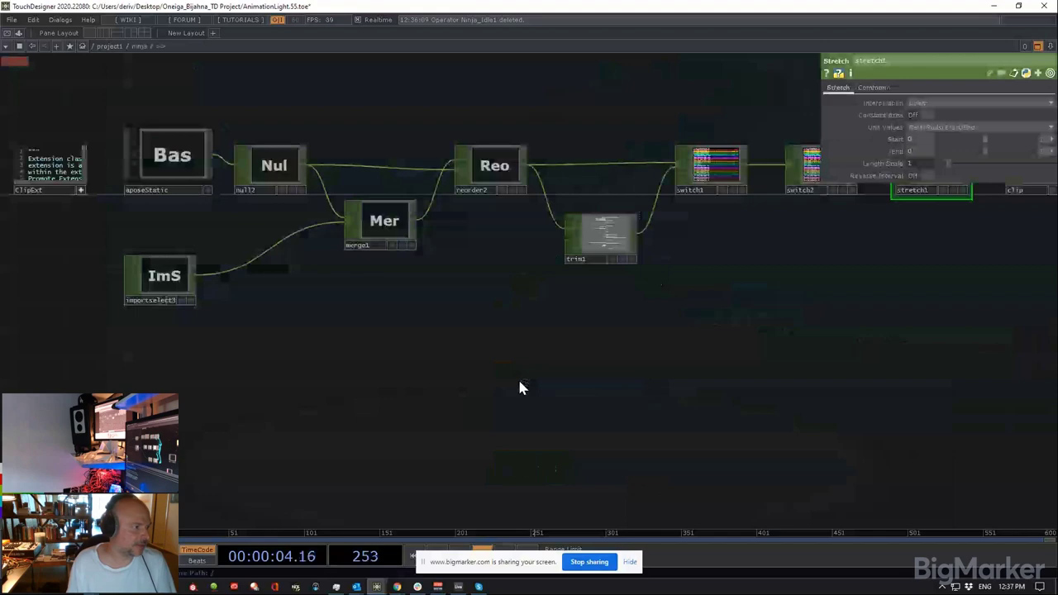
pyautogui.middleClick(494, 343)
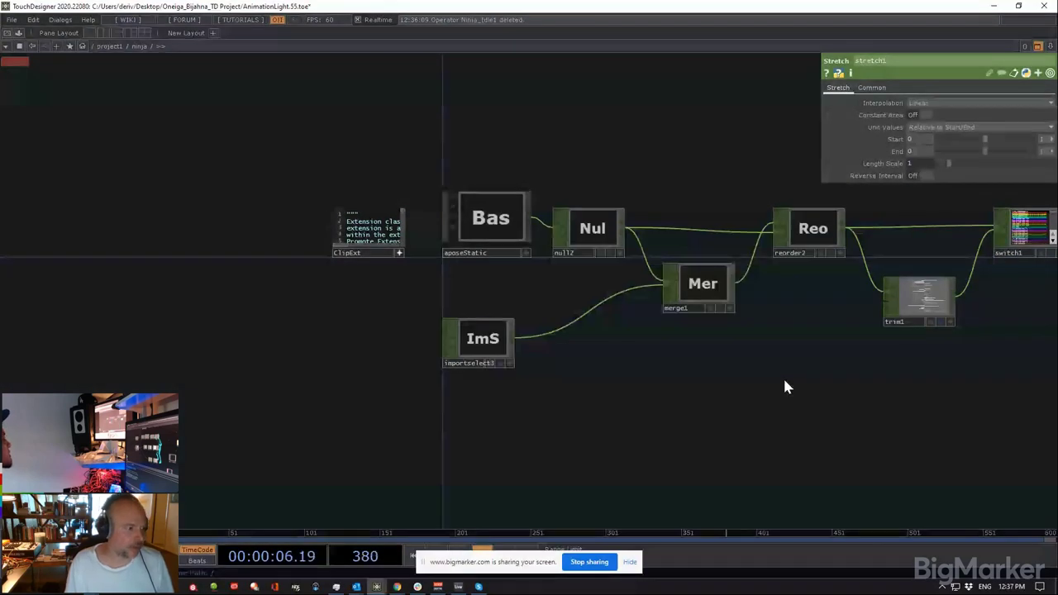
# Step: Open the Adrien_Apose_175938_100K FBX component's network from project1 and show the mixamorig_RightForeArm null's transform parameters
pyautogui.press('u')
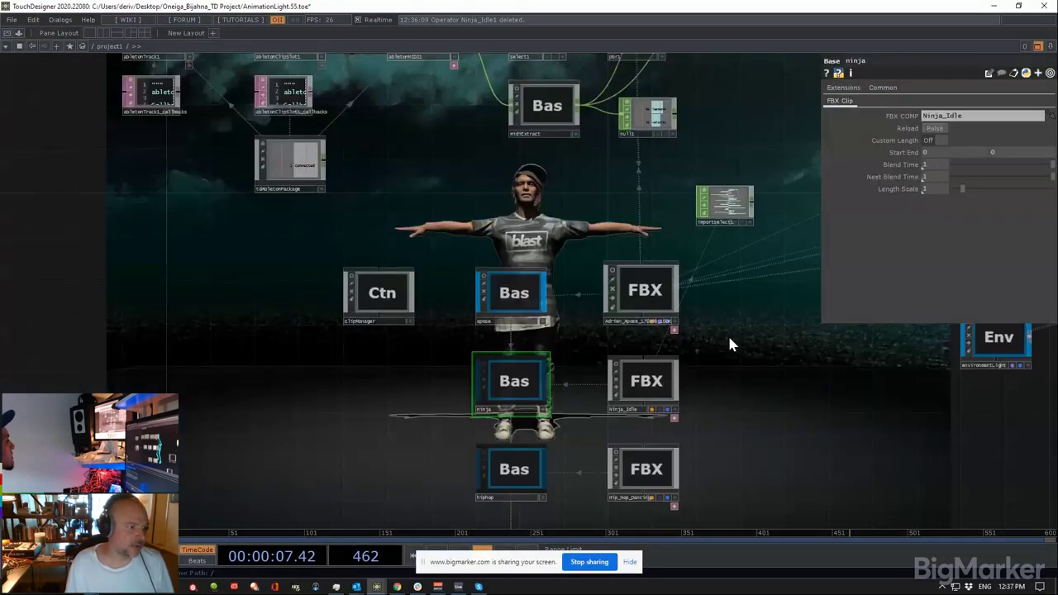
pyautogui.moveTo(635, 232); pyautogui.dragTo(542, 405)
pyautogui.click(542, 403)
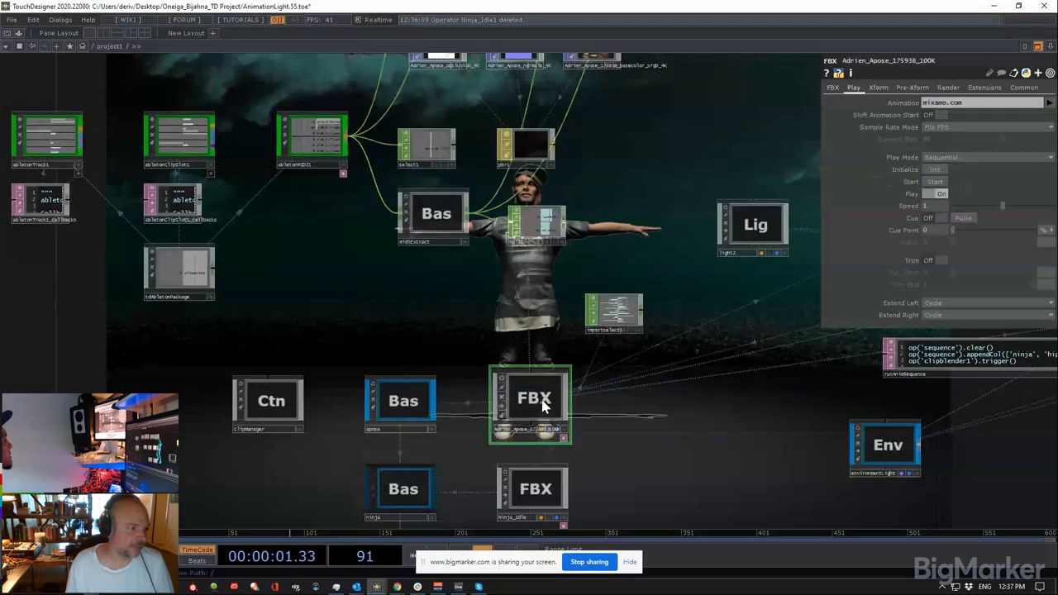
pyautogui.doubleClick(543, 403)
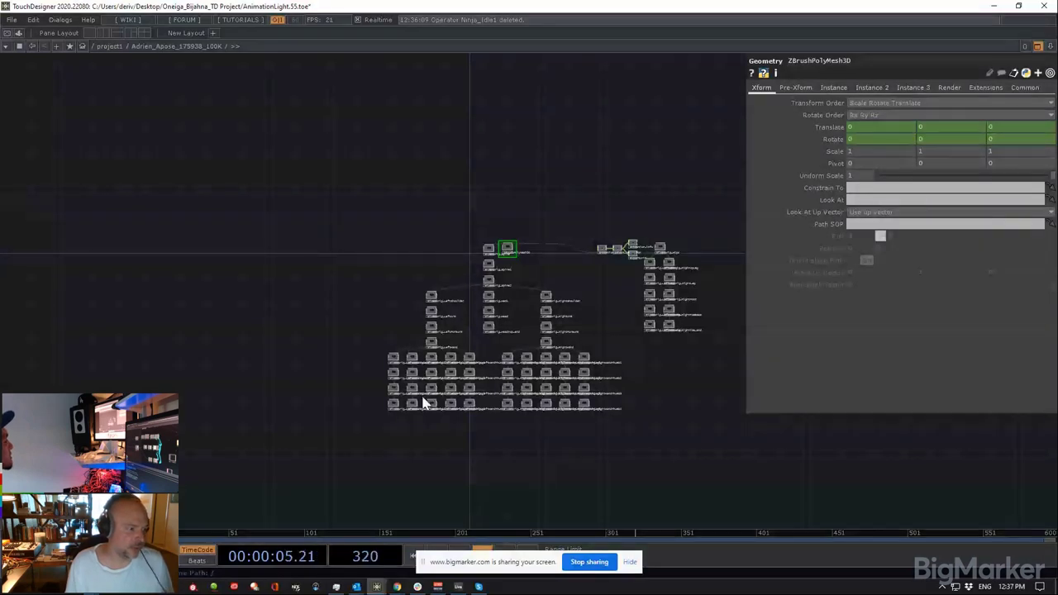
pyautogui.scroll(5, 550, 314)
pyautogui.click(545, 325)
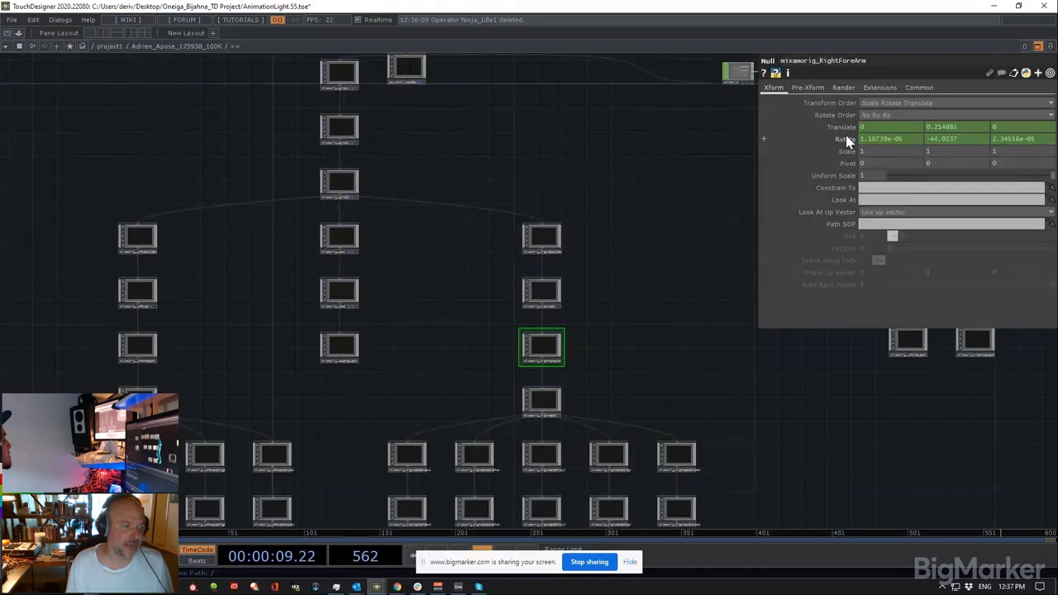
# Step: Go back to project1, reenter the Adrien_Apose_175938_100K network and show the mixamorig_RightShoulder null's transform parameters
pyautogui.moveTo(701, 204); pyautogui.dragTo(530, 292)
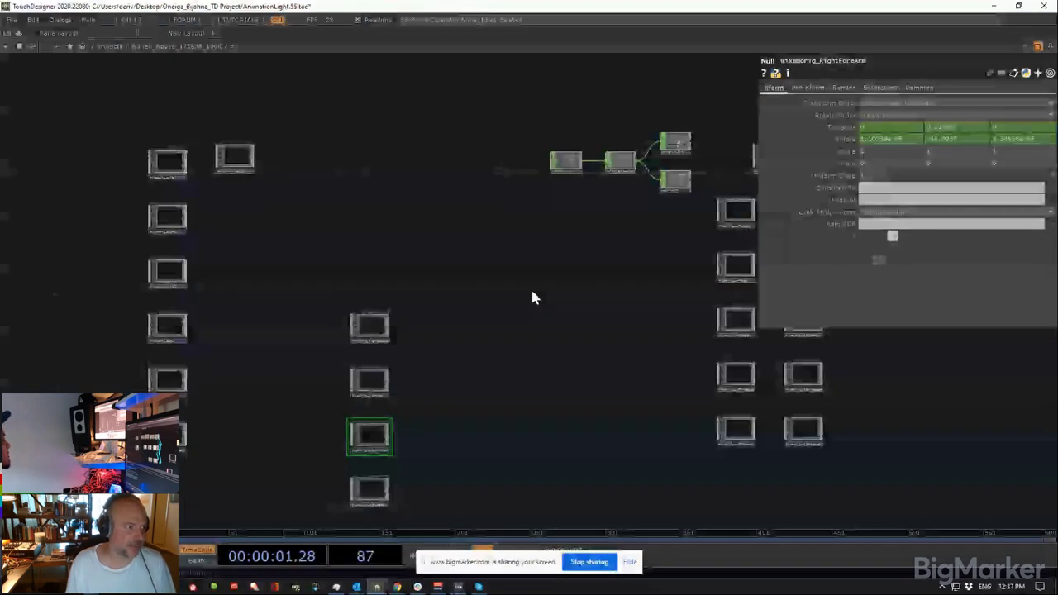
pyautogui.scroll(4, 681, 166)
pyautogui.scroll(-4, 658, 172)
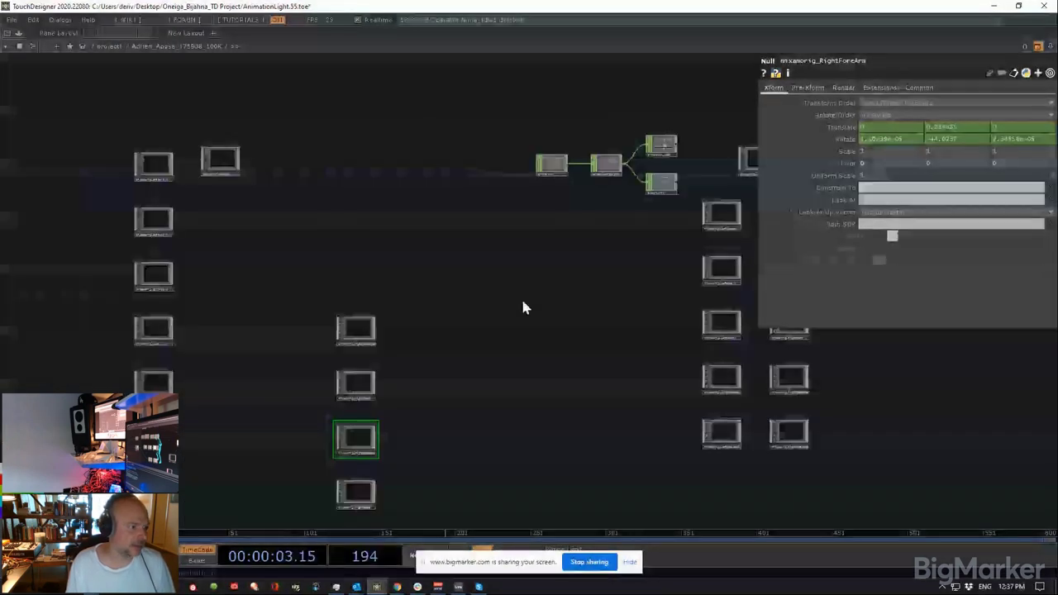
pyautogui.moveTo(525, 306)
pyautogui.mouseDown()
pyautogui.moveTo(612, 291)
pyautogui.moveTo(521, 324)
pyautogui.mouseUp()
pyautogui.press('u')
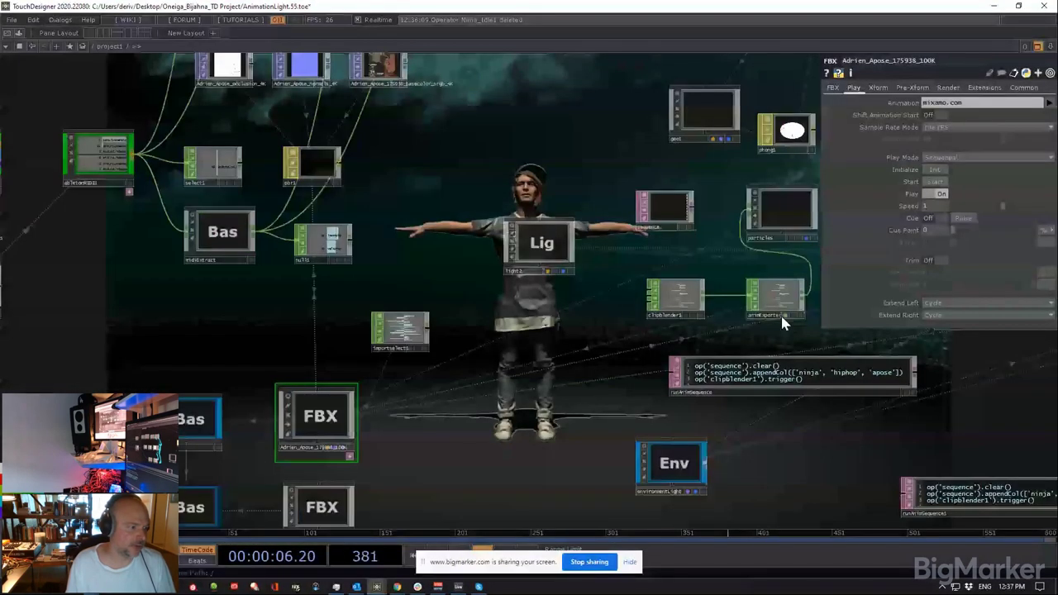
pyautogui.moveTo(361, 427); pyautogui.dragTo(513, 299)
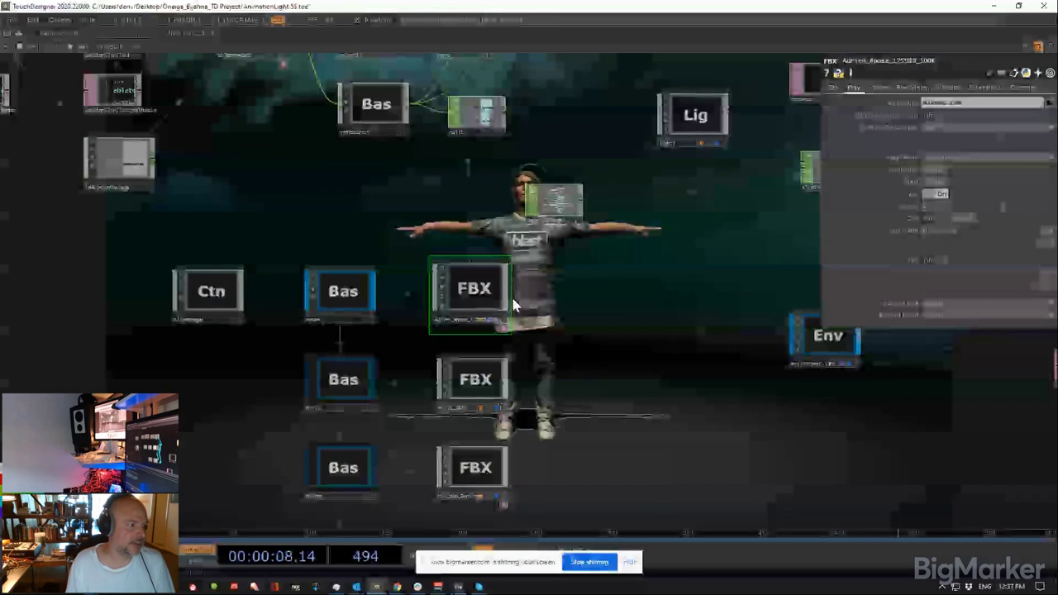
pyautogui.press('i')
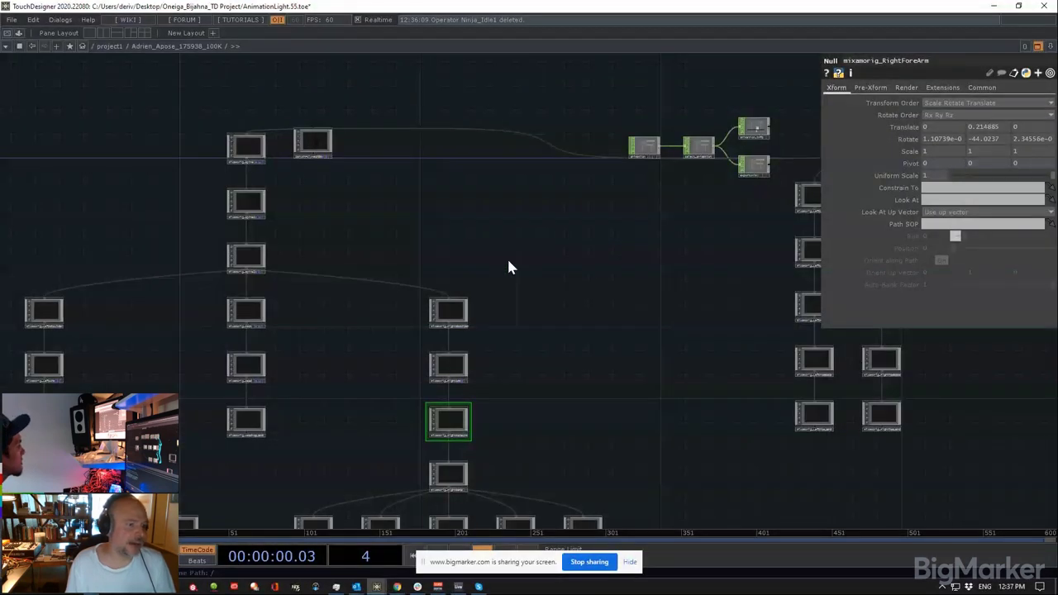
pyautogui.click(448, 307)
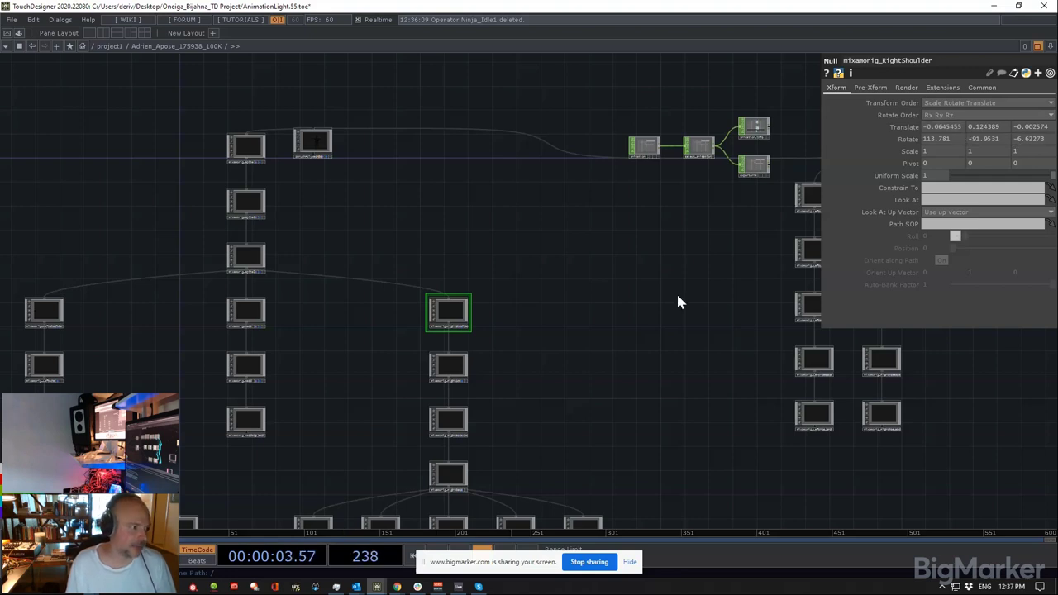
# Step: Return to project1 and show the Adrien_Apose_175938_100K component's viewer to examine the character's geometry
pyautogui.press('u')
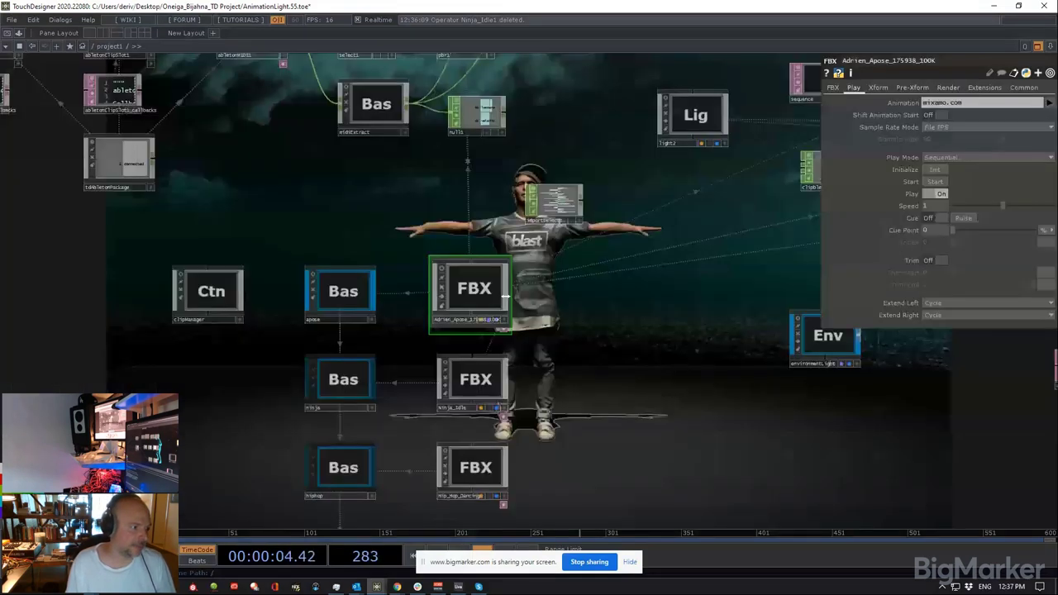
pyautogui.scroll(4, 505, 306)
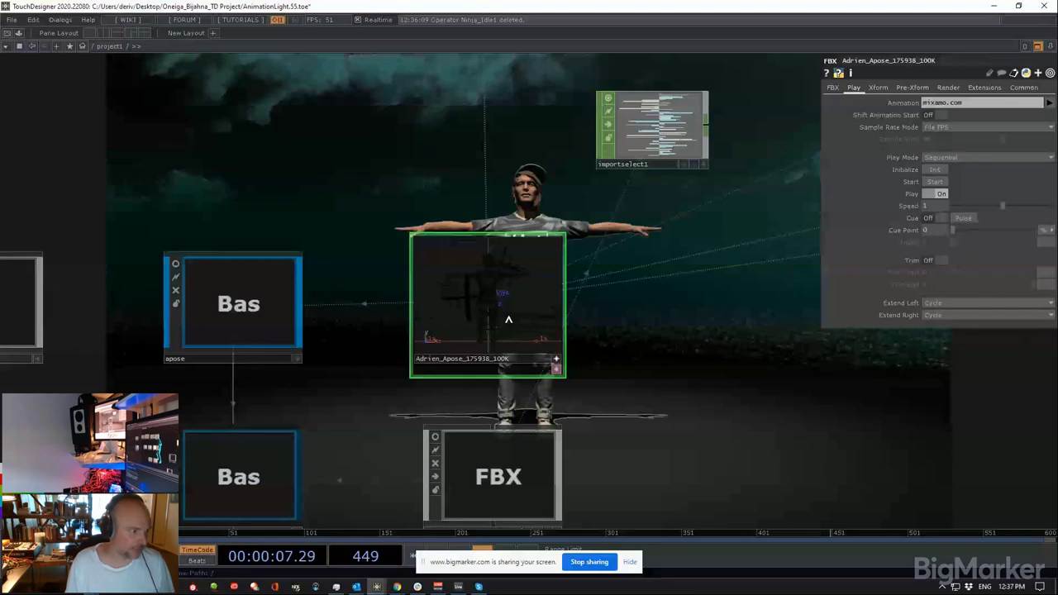
pyautogui.scroll(5, 508, 319)
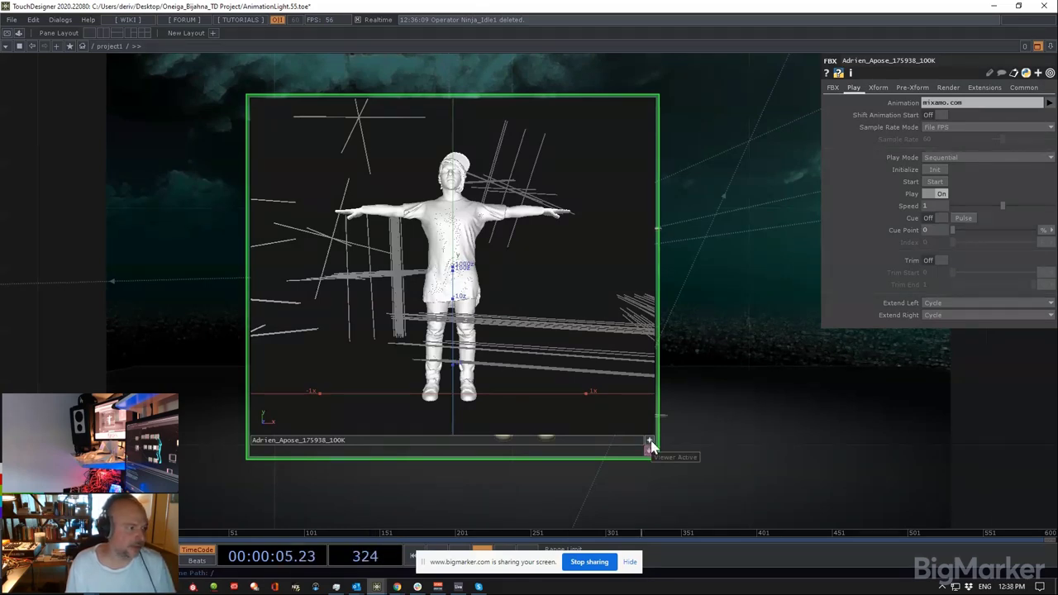
pyautogui.scroll(-5, 607, 332)
# Step: Open the apose component's network, select the aposeStatic base component and turn on its viewer
pyautogui.click(327, 314)
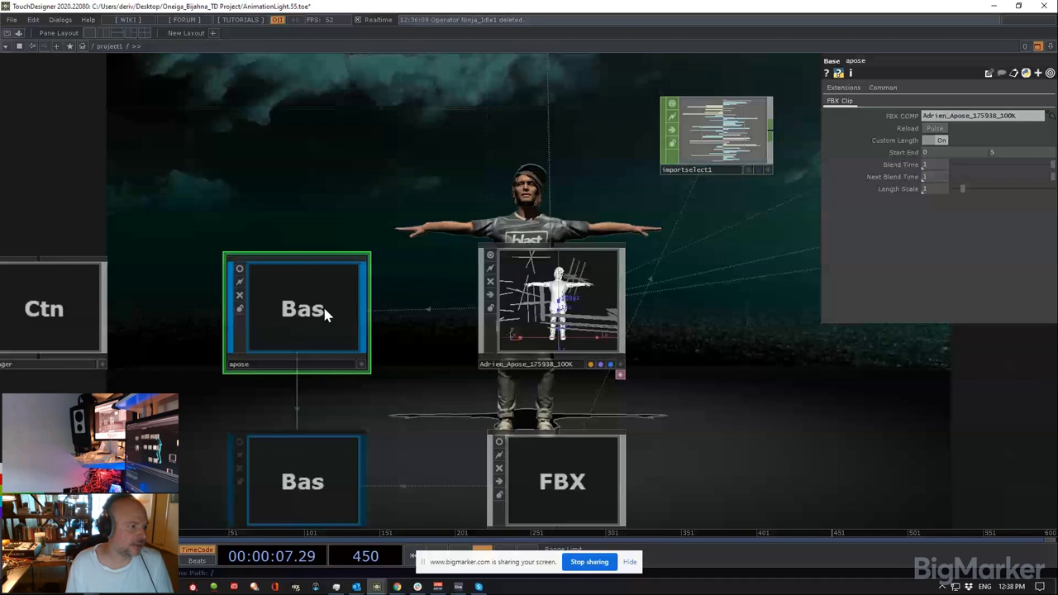
pyautogui.press('i')
pyautogui.scroll(-6, 557, 289)
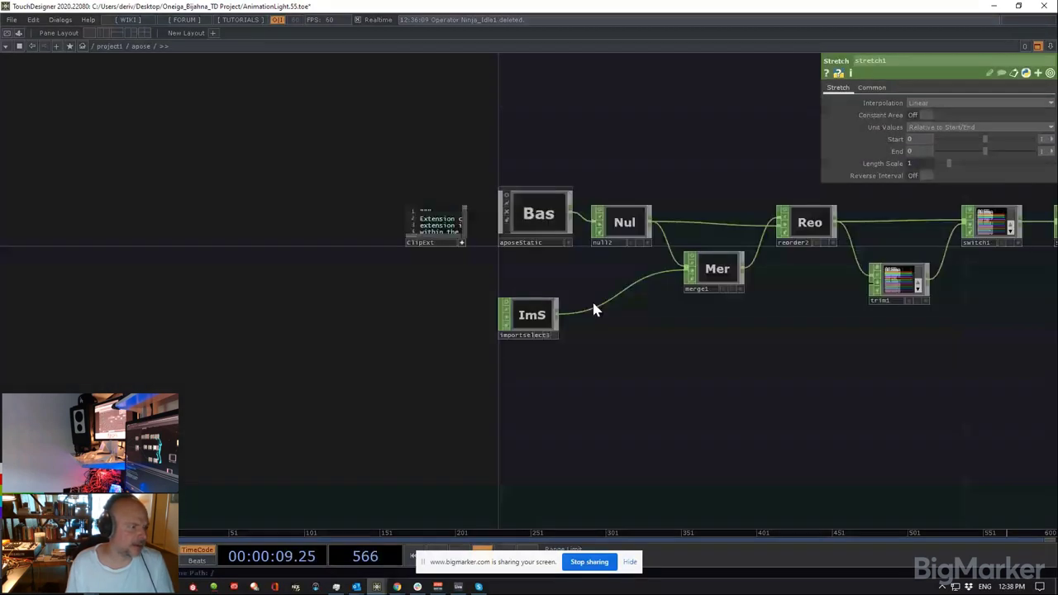
pyautogui.click(541, 219)
pyautogui.scroll(5, 541, 219)
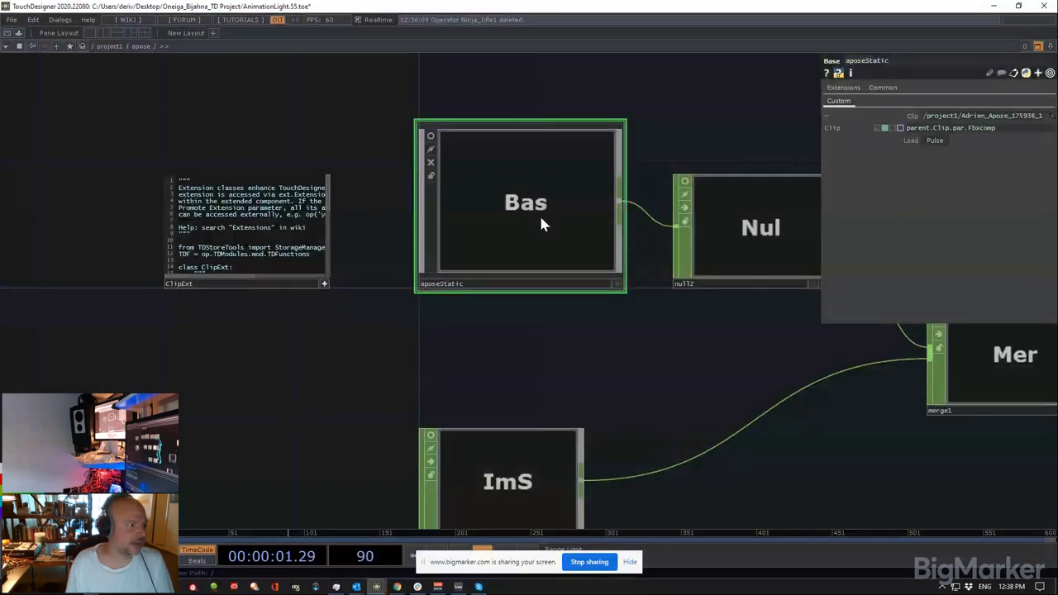
pyautogui.click(431, 135)
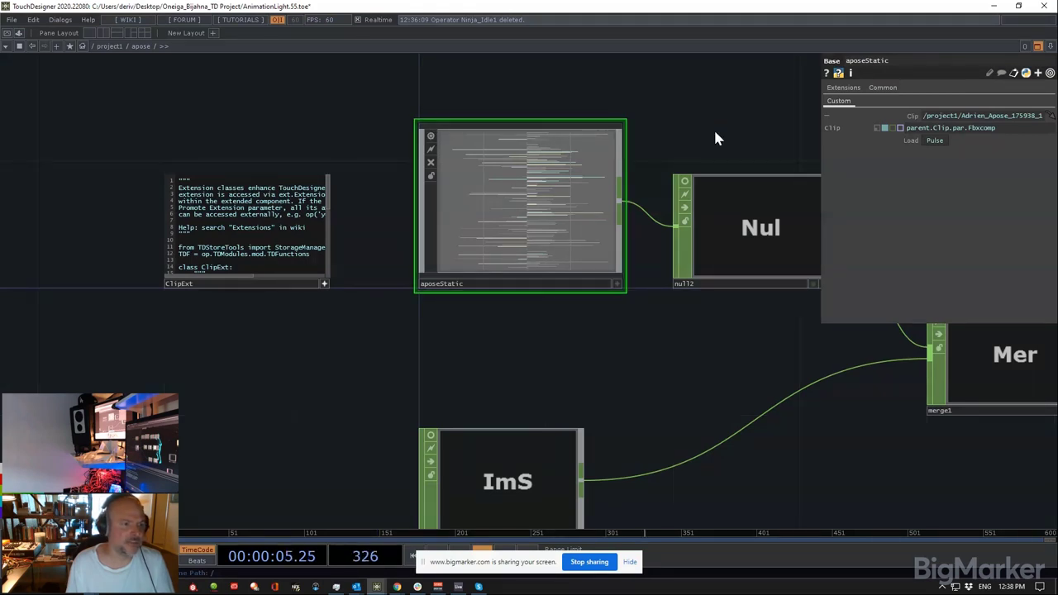
# Step: Widen the parameters of aposeStatic to inspect its Clip path and parent.Clip.par.Fbxcomp expression, and pulse Load
pyautogui.moveTo(716, 138); pyautogui.dragTo(559, 198)
pyautogui.click(990, 129)
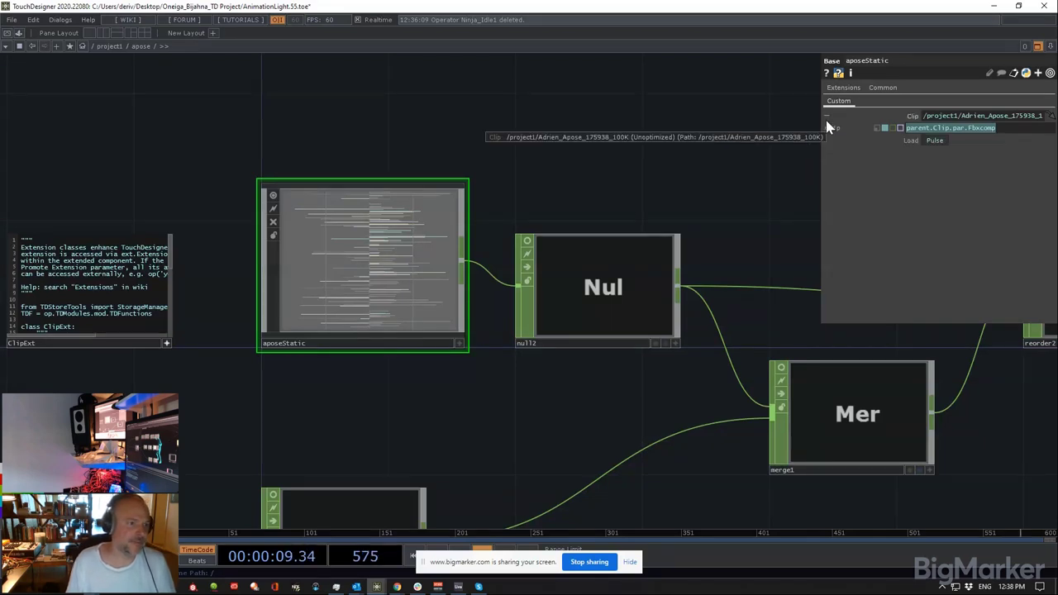
pyautogui.moveTo(829, 126); pyautogui.dragTo(549, 132)
pyautogui.click(754, 117)
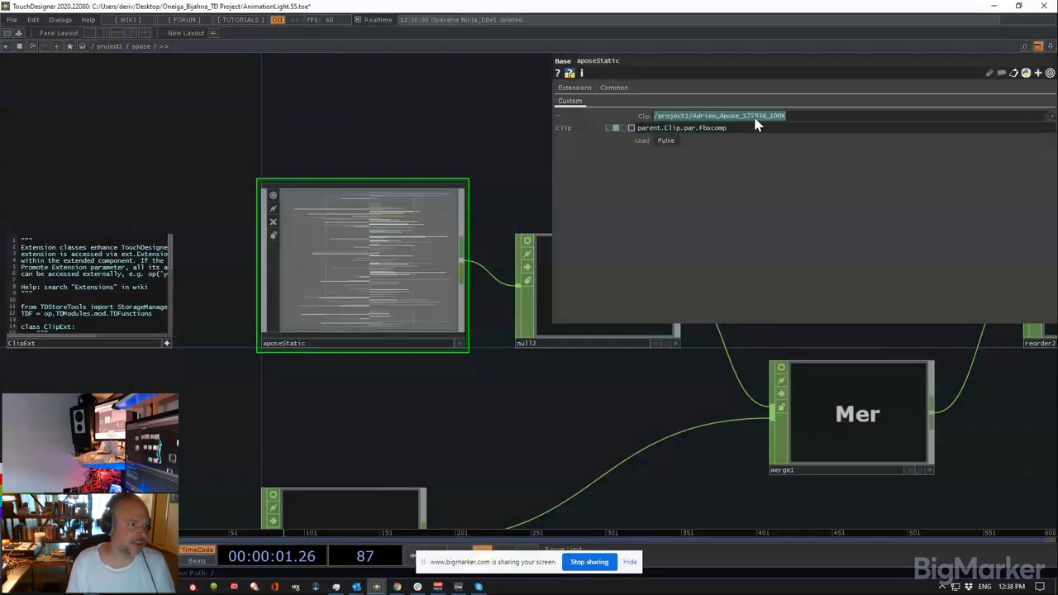
pyautogui.click(666, 141)
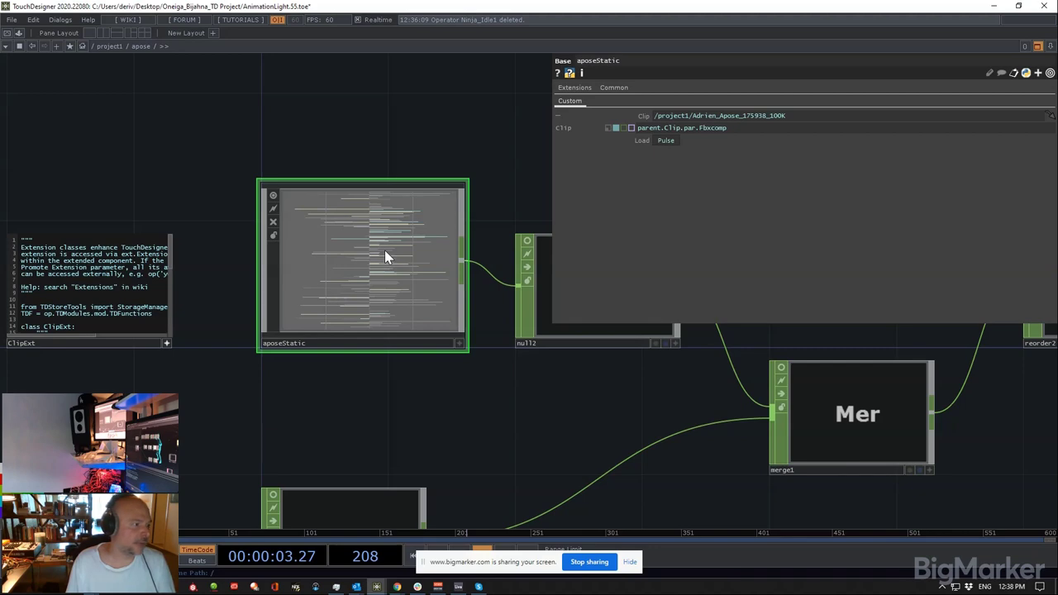
# Step: View aposeStatic's channels in a separate viewer window and close that window
pyautogui.moveTo(384, 249); pyautogui.dragTo(383, 262)
pyautogui.rightClick(383, 262)
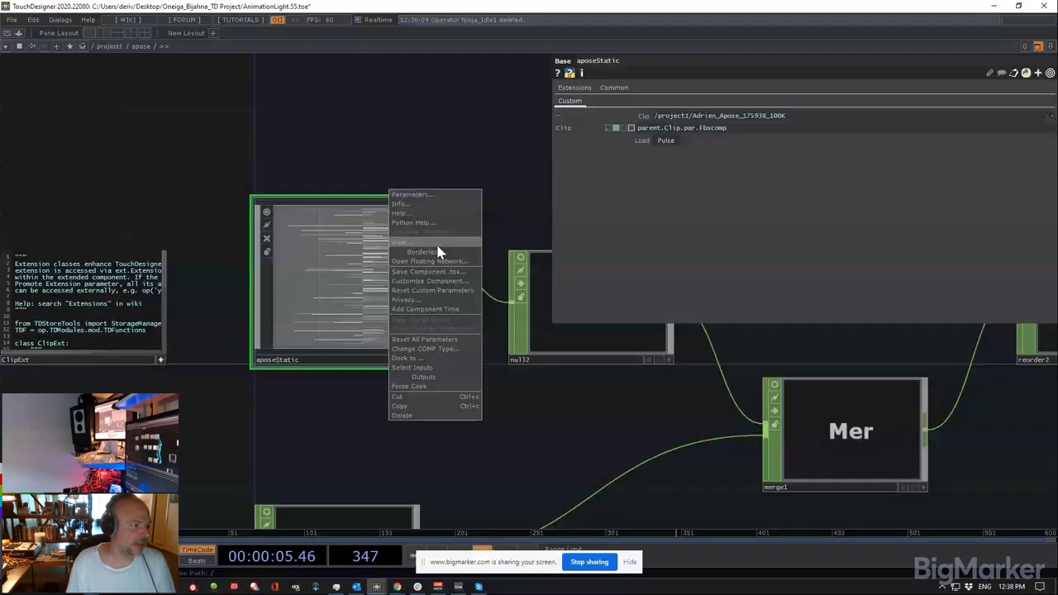
pyautogui.click(437, 245)
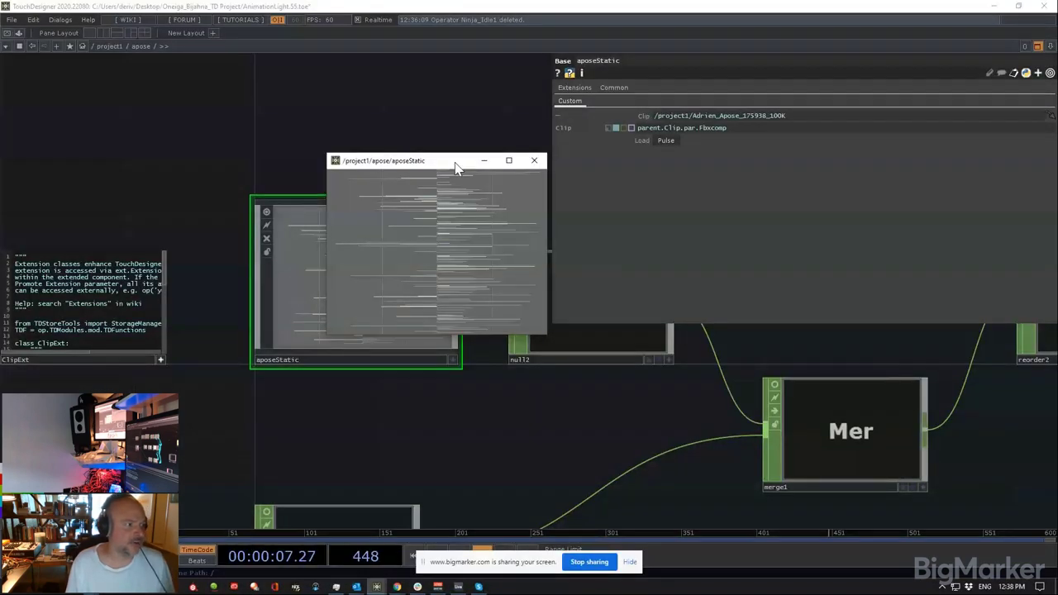
pyautogui.click(534, 160)
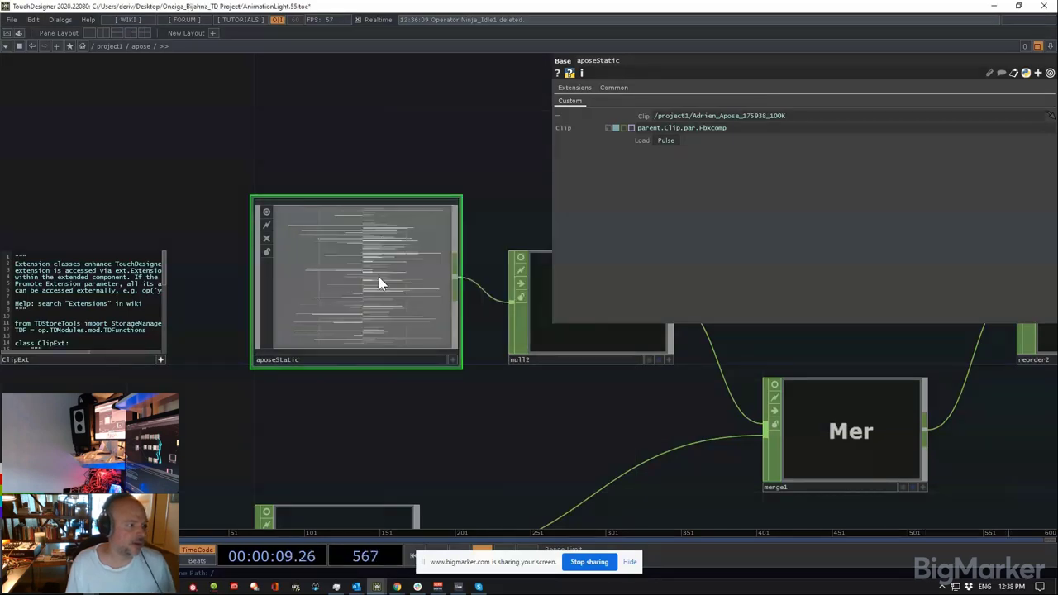
# Step: Look inside aposeStatic, and in the apose network select importselect3 and turn on its viewer
pyautogui.press('i')
pyautogui.middleClick(379, 276)
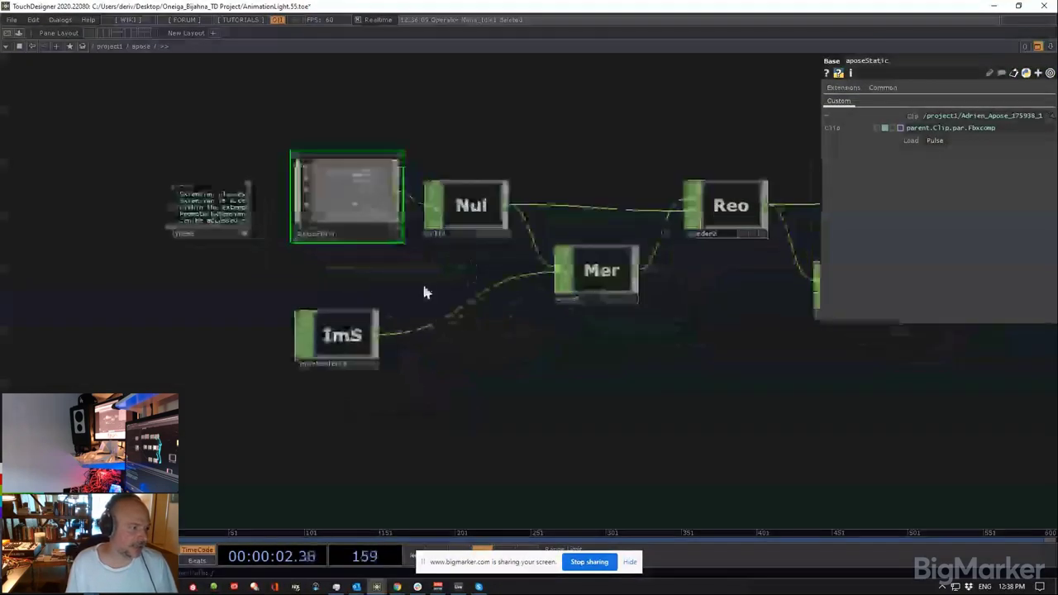
pyautogui.click(330, 346)
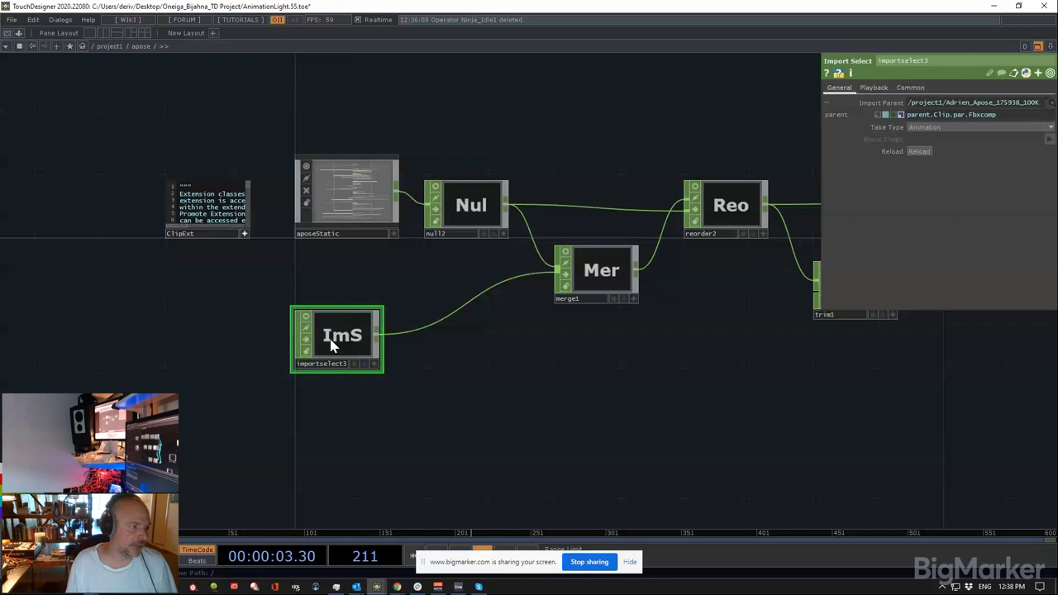
pyautogui.scroll(3, 324, 347)
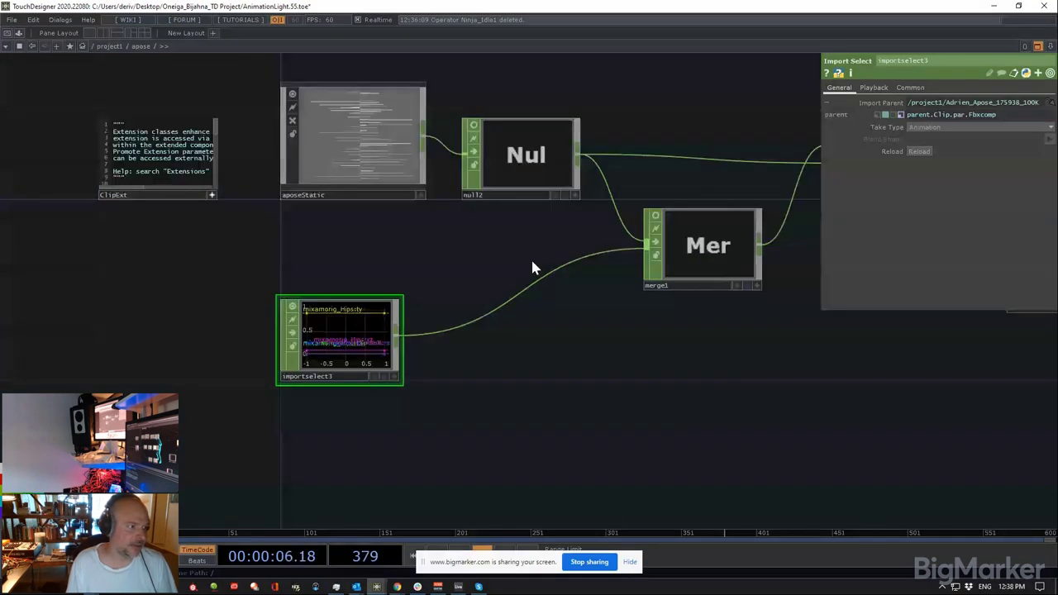
# Step: Select null2 and merge1 in the apose network to examine how the static pose and importselect3's animation channels are merged
pyautogui.moveTo(559, 235); pyautogui.dragTo(453, 242)
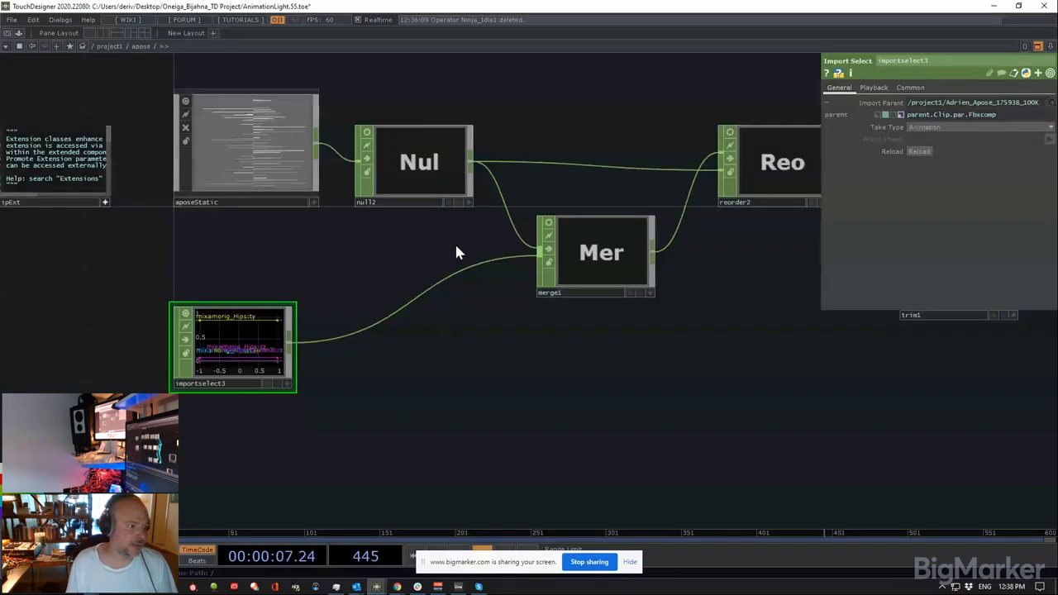
pyautogui.click(641, 291)
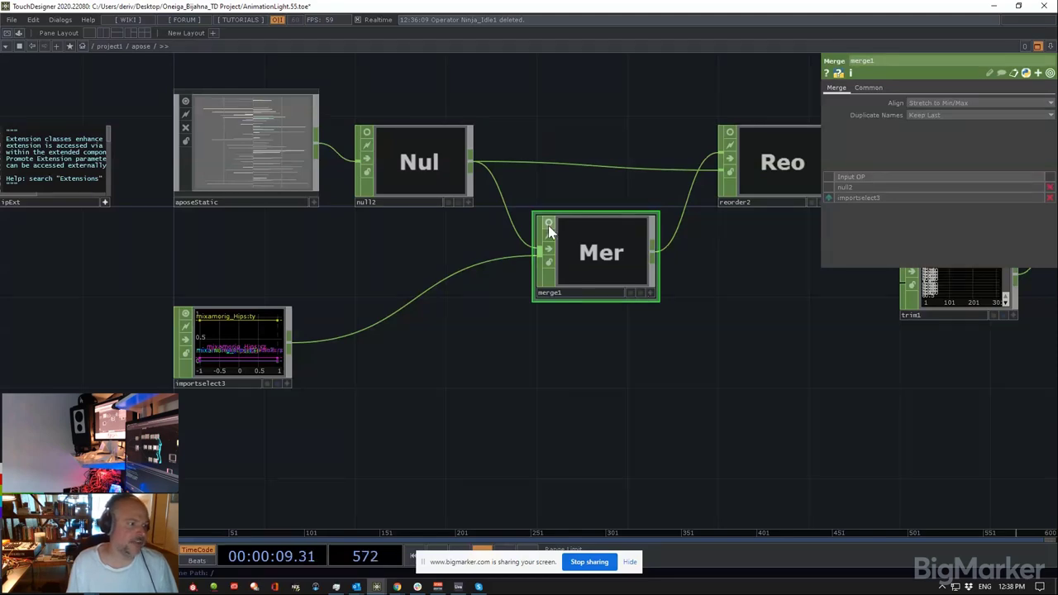
pyautogui.scroll(3, 549, 229)
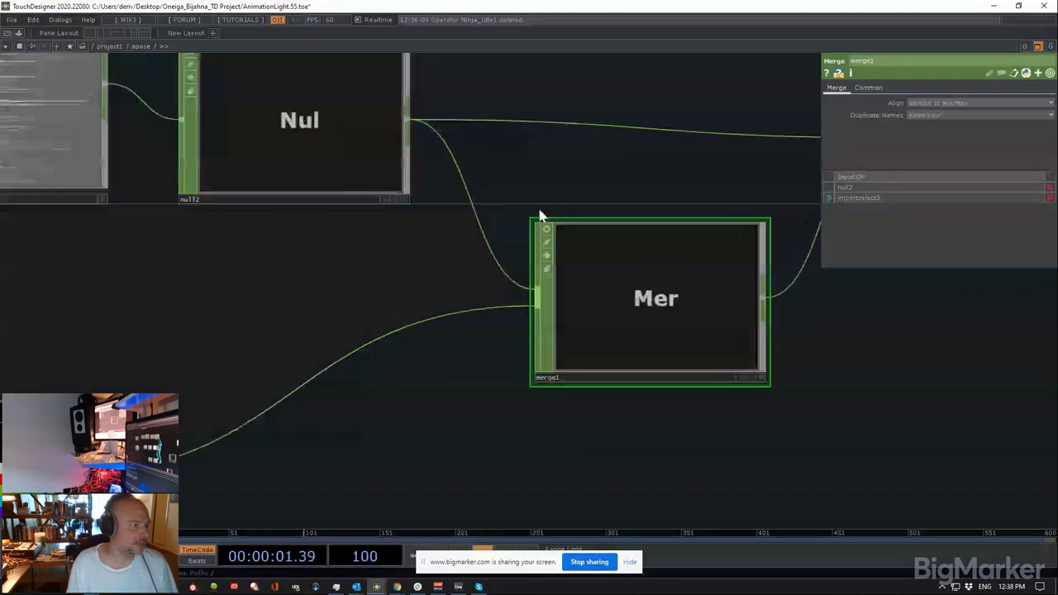
pyautogui.click(294, 157)
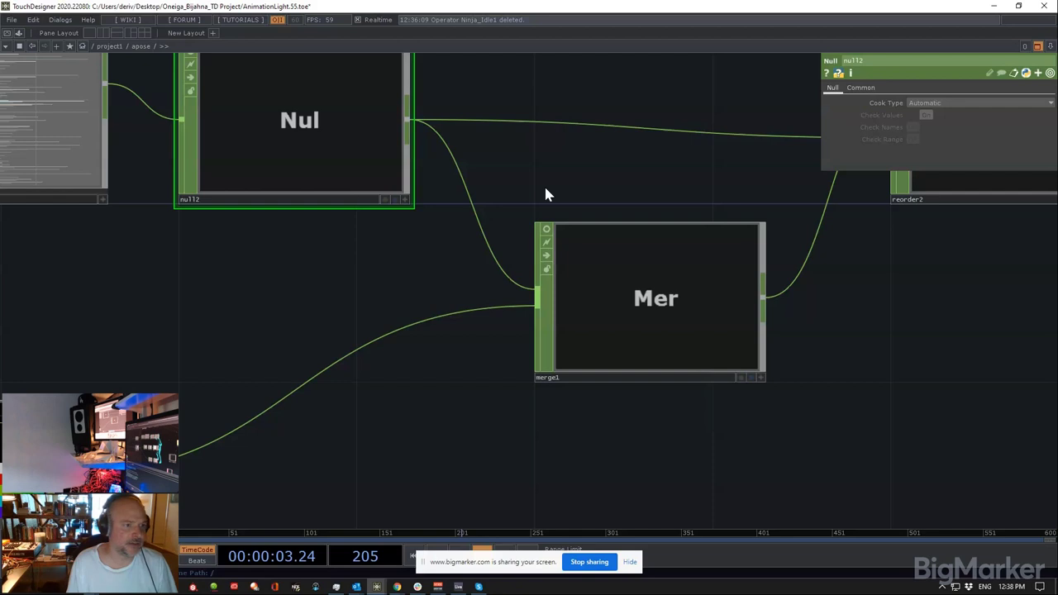
pyautogui.click(730, 298)
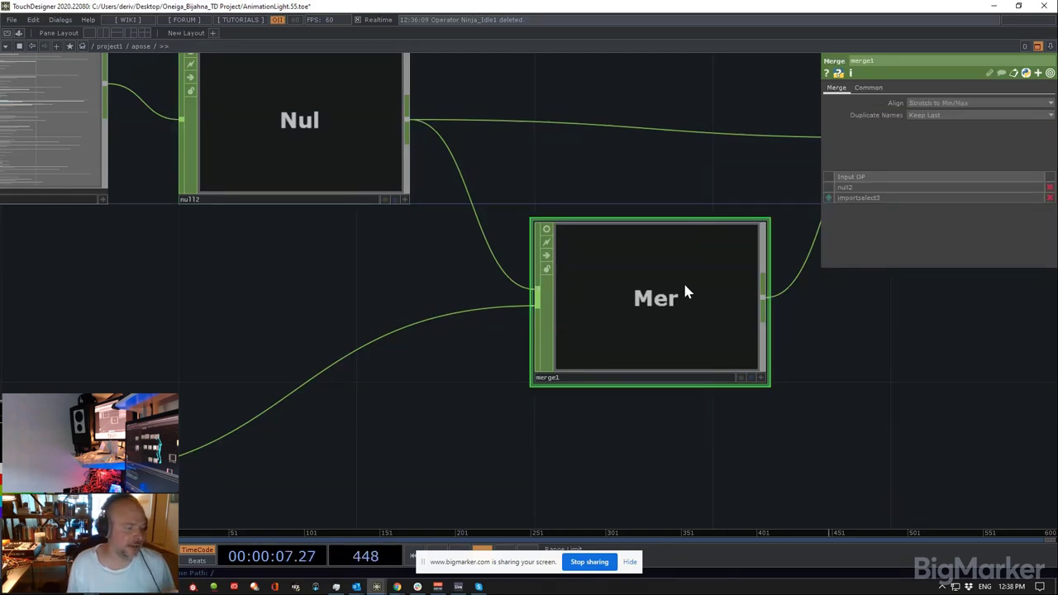
pyautogui.scroll(-2, 684, 288)
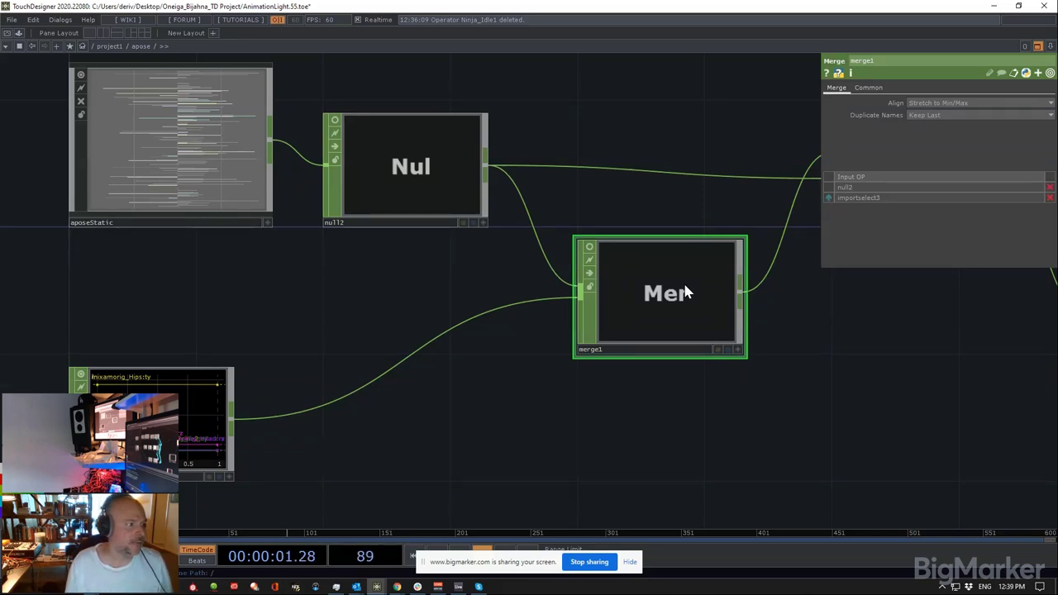
# Step: Check the channel information of null2 and importselect3, and review merge1's Align options, choosing Stretch to Min/Max
pyautogui.middleClick(428, 169)
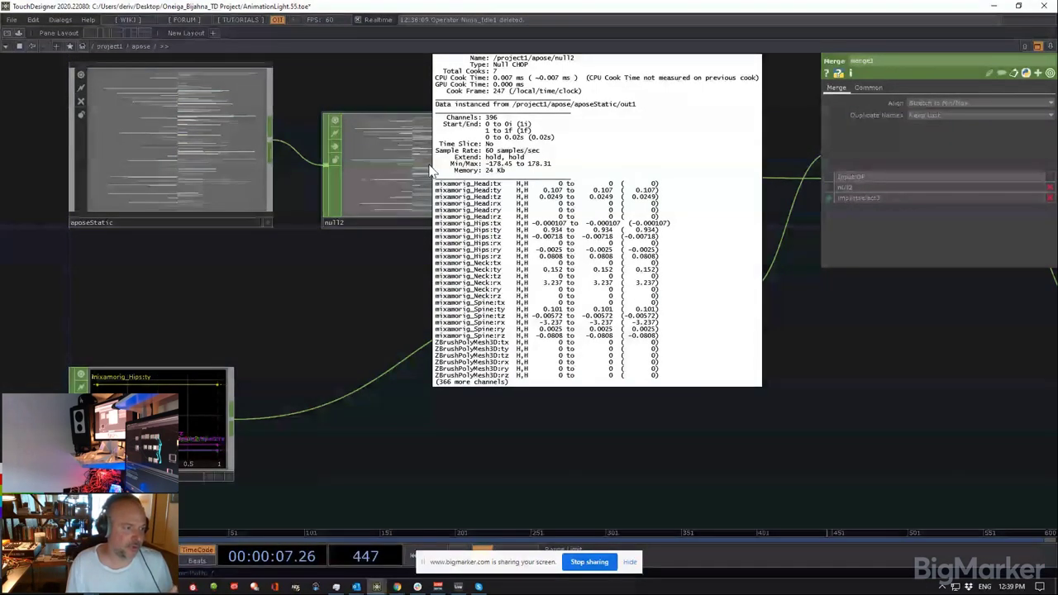
pyautogui.middleClick(181, 376)
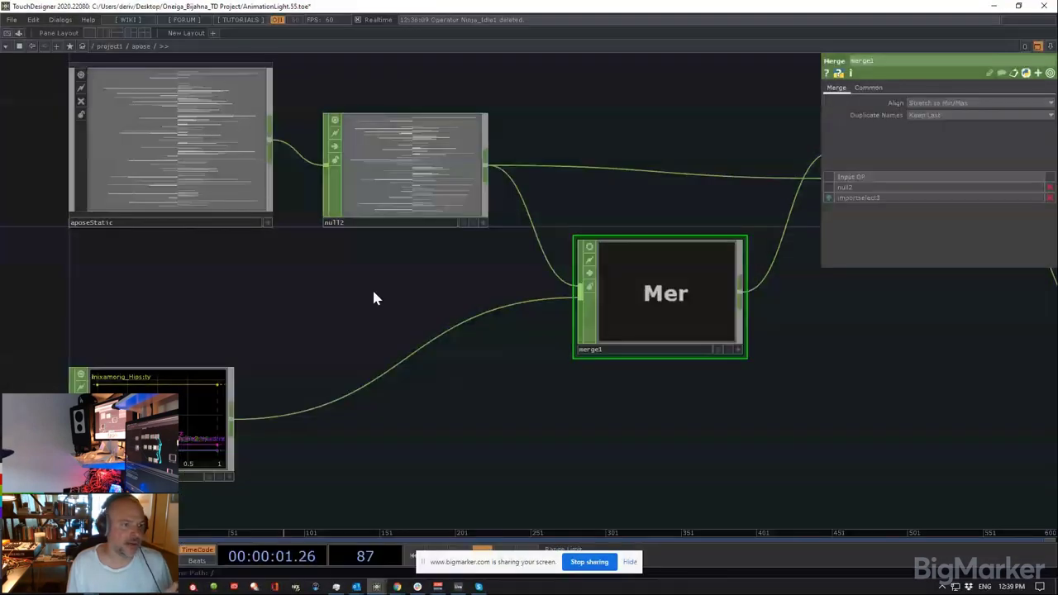
pyautogui.click(961, 103)
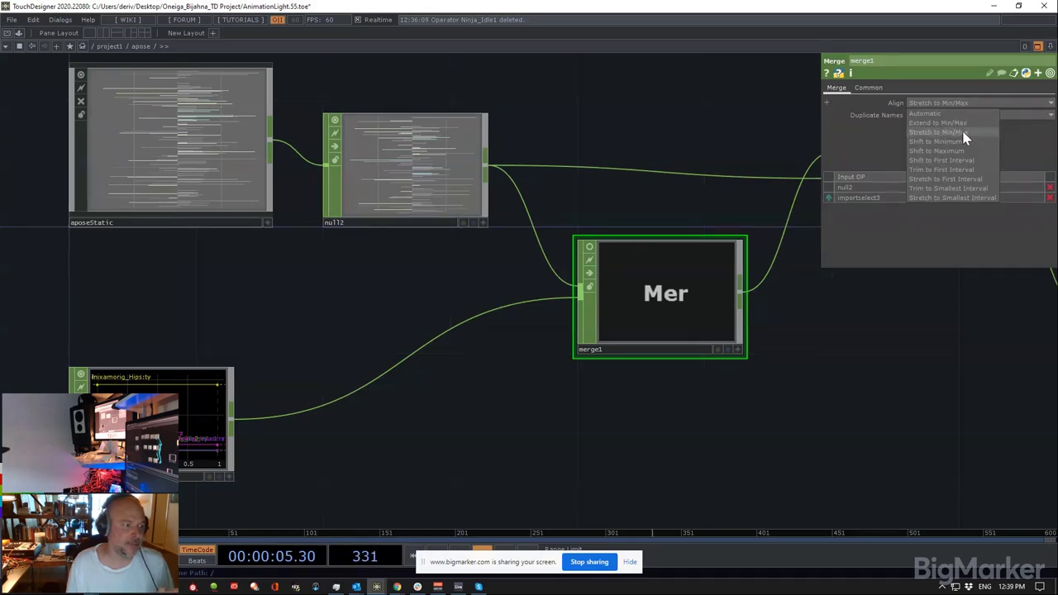
pyautogui.click(964, 138)
# Step: Compare the channel information of merge1 with that of its two inputs, importselect3 and null2
pyautogui.moveTo(180, 472); pyautogui.dragTo(181, 473, button='middle')
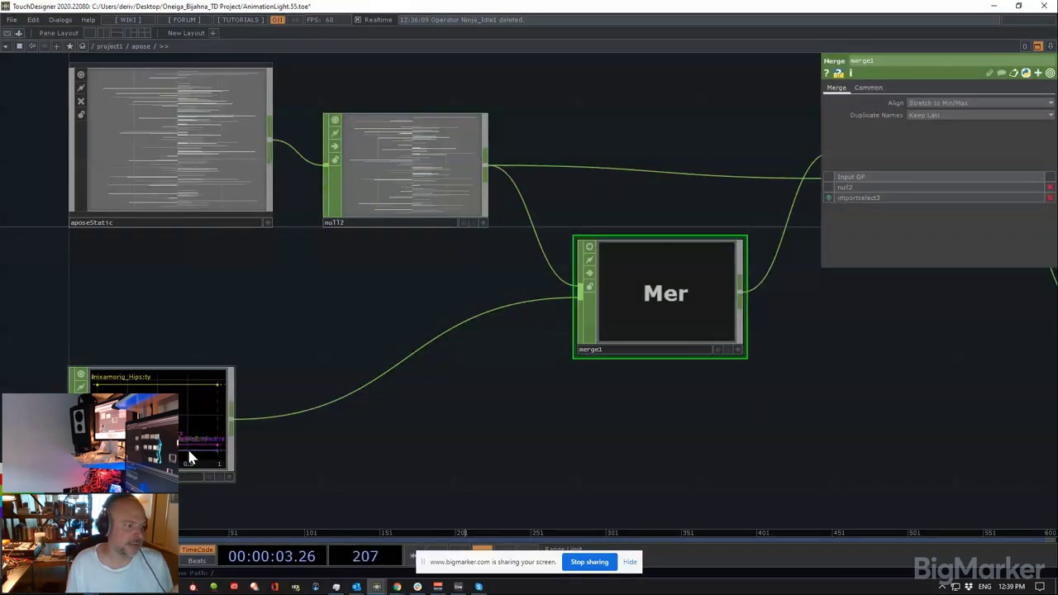
pyautogui.moveTo(591, 251); pyautogui.dragTo(649, 293, button='middle')
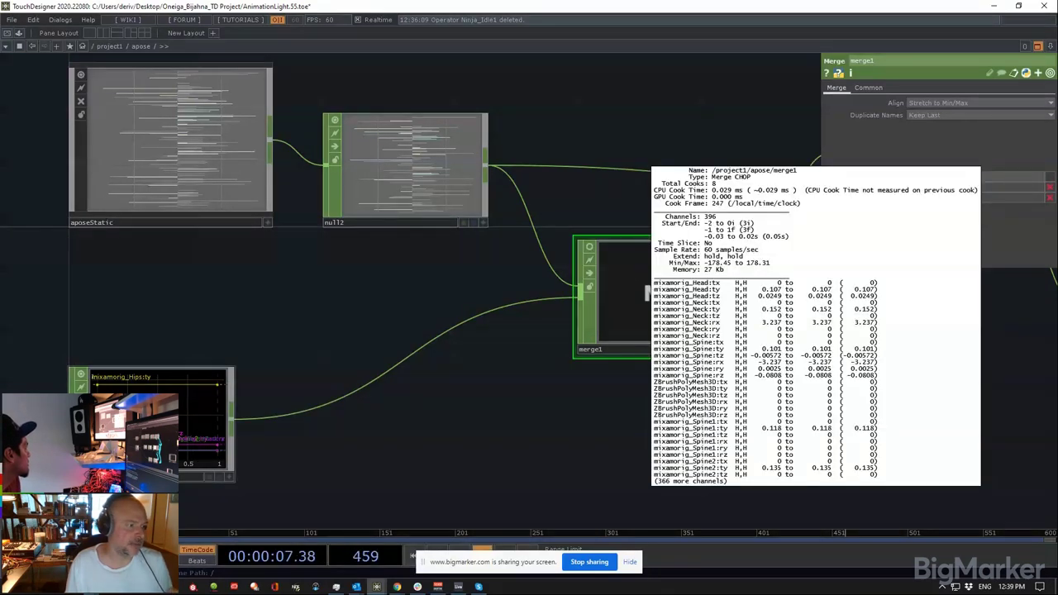
pyautogui.moveTo(172, 420); pyautogui.dragTo(433, 328, button='middle')
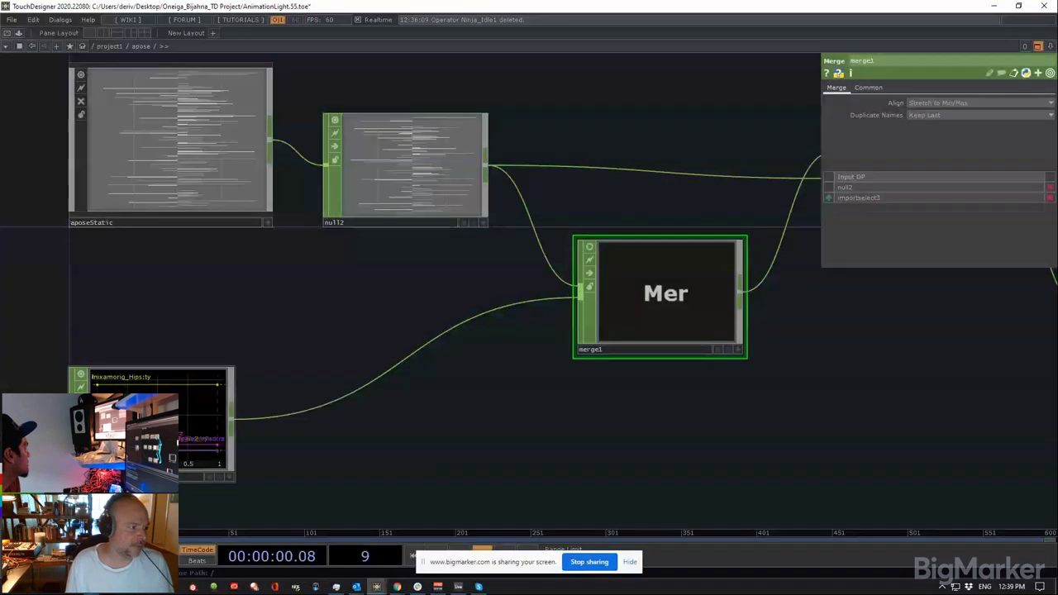
pyautogui.moveTo(441, 165); pyautogui.dragTo(441, 164, button='middle')
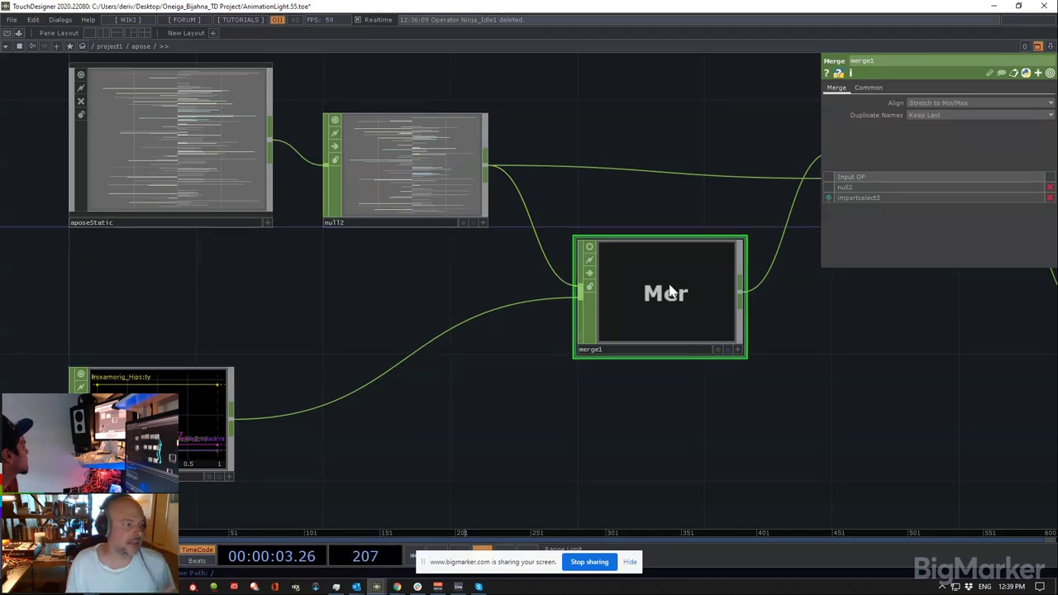
# Step: Turn on merge1's viewer to look at the combined channels, and turn it off again
pyautogui.click(589, 256)
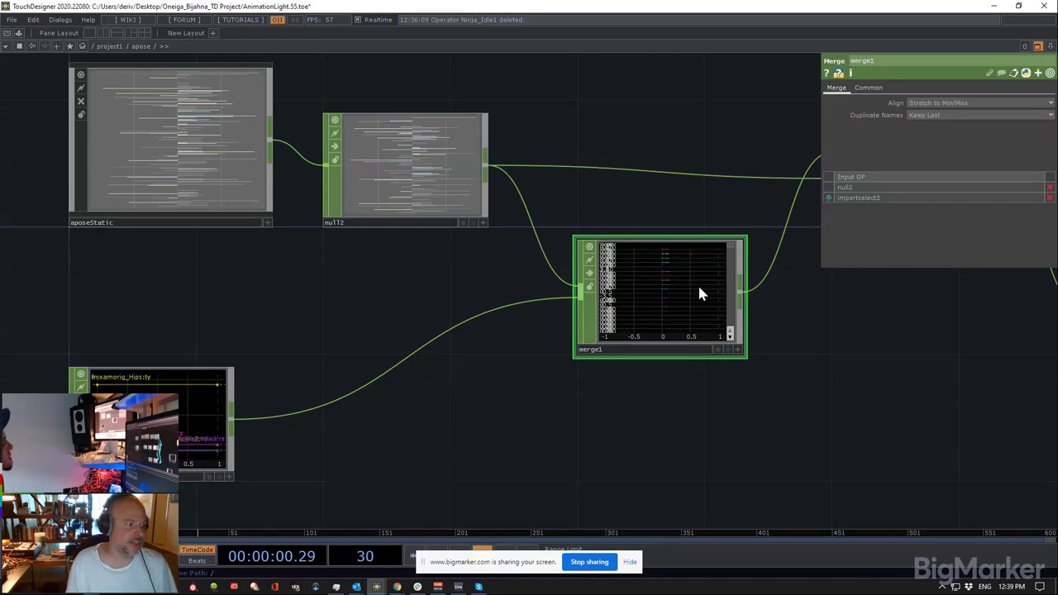
pyautogui.scroll(3, 789, 299)
pyautogui.click(507, 226)
pyautogui.scroll(-5, 640, 296)
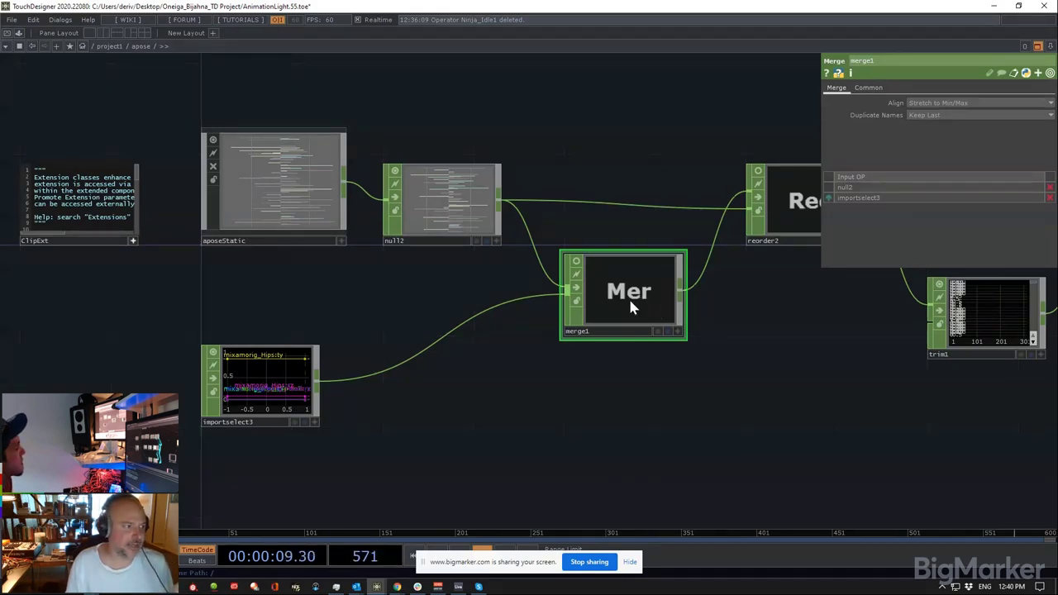
# Step: Follow the chain past merge1, selecting reorder2 and switch1 to inspect their parameters
pyautogui.moveTo(633, 304); pyautogui.dragTo(451, 198, button='middle')
pyautogui.moveTo(663, 129); pyautogui.dragTo(528, 150)
pyautogui.click(679, 240)
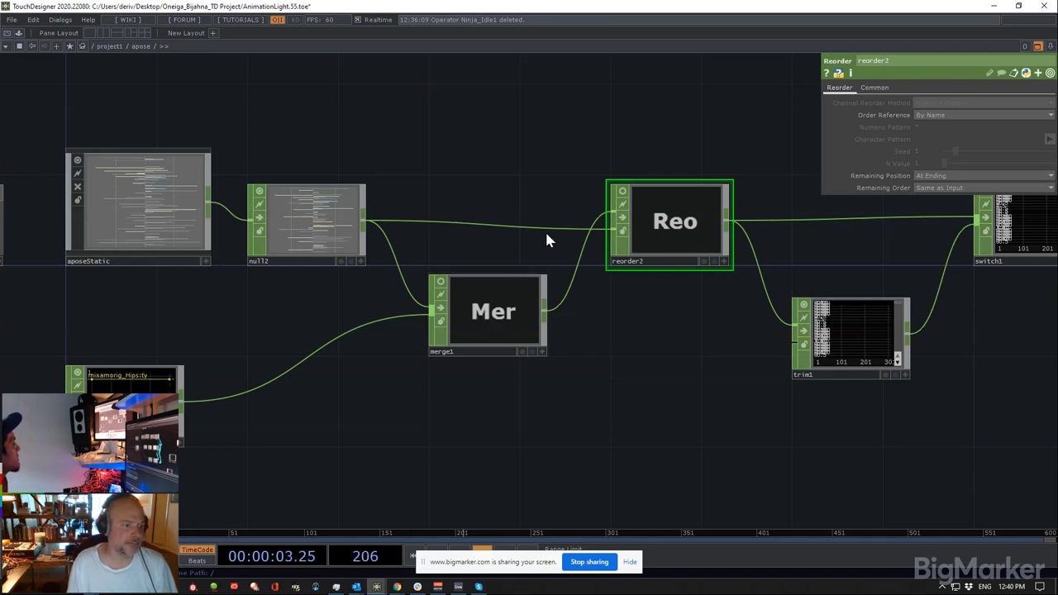
pyautogui.moveTo(797, 236); pyautogui.dragTo(583, 249)
pyautogui.moveTo(663, 272); pyautogui.dragTo(579, 372, button='right')
pyautogui.click(843, 232)
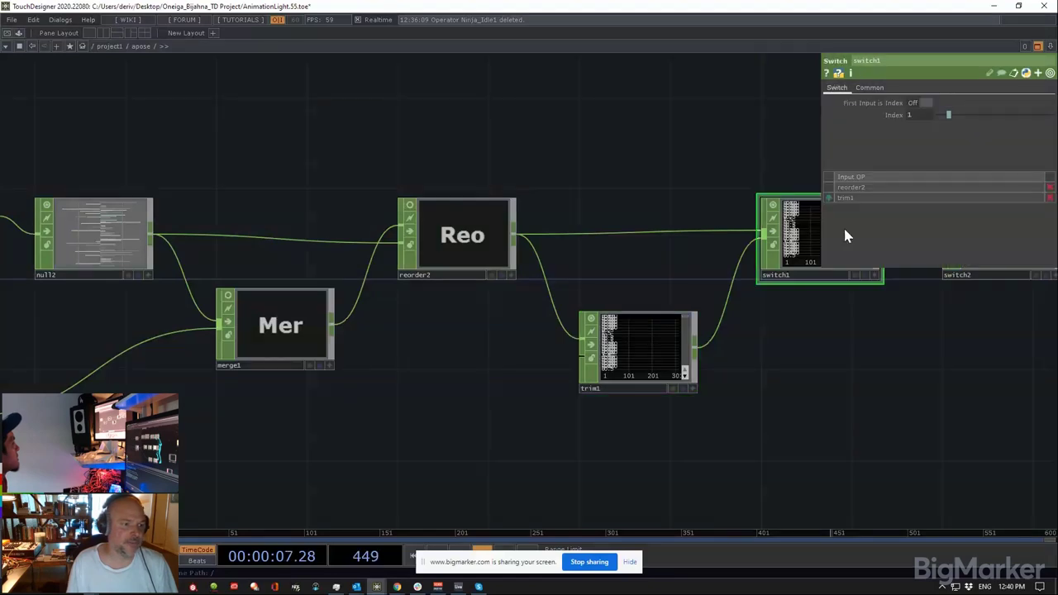
# Step: Continue along the chain past switch2 and select stretch1 to inspect its interpolation and length settings
pyautogui.moveTo(719, 130); pyautogui.dragTo(432, 152)
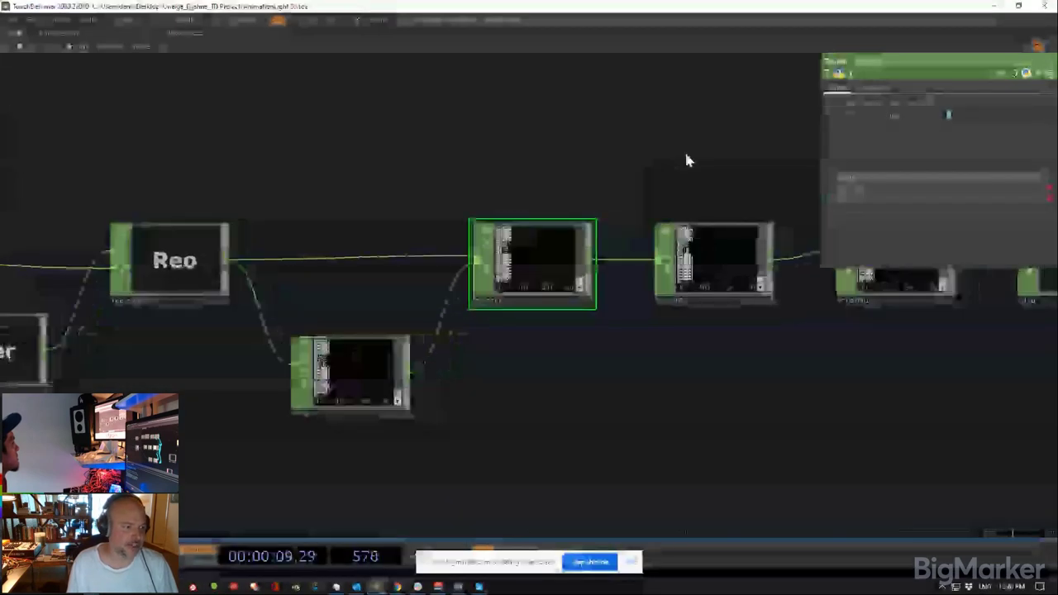
pyautogui.moveTo(684, 150); pyautogui.dragTo(499, 159)
pyautogui.moveTo(707, 177); pyautogui.dragTo(740, 345, button='right')
pyautogui.moveTo(741, 352); pyautogui.dragTo(741, 352)
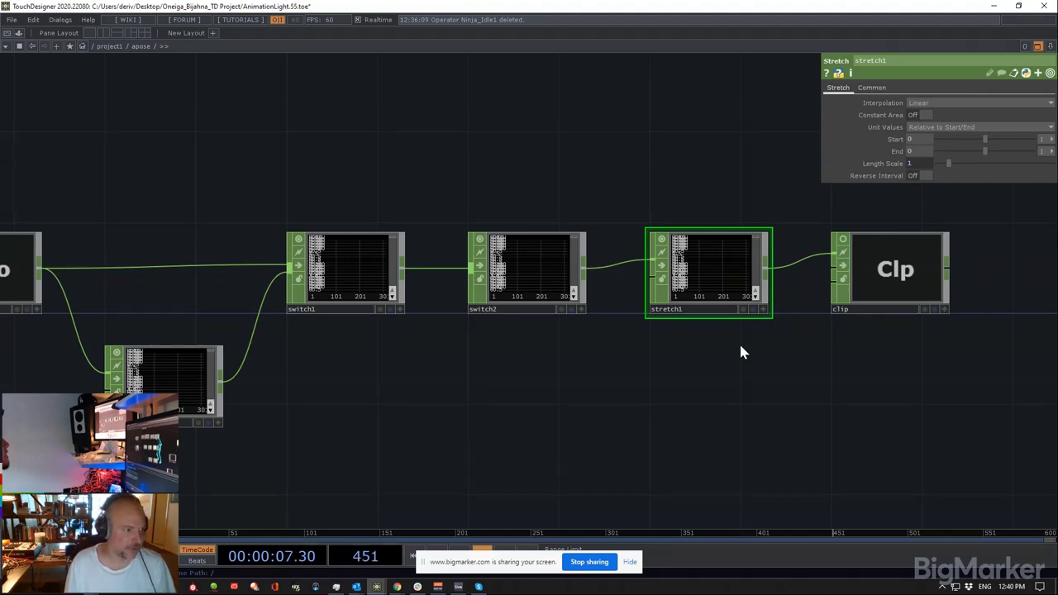
# Step: Return to the project1 network, check the FBX COMP reference of the apose component, and pulse its Reload
pyautogui.scroll(-3, 740, 352)
pyautogui.press('u')
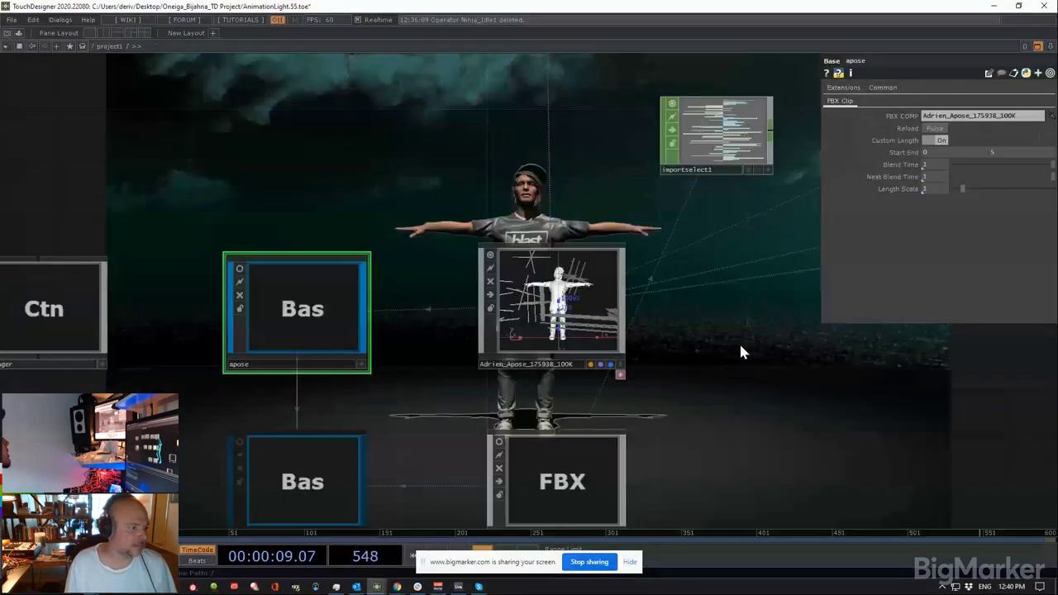
pyautogui.moveTo(621, 276); pyautogui.dragTo(638, 281, button='middle')
pyautogui.scroll(-3, 639, 281)
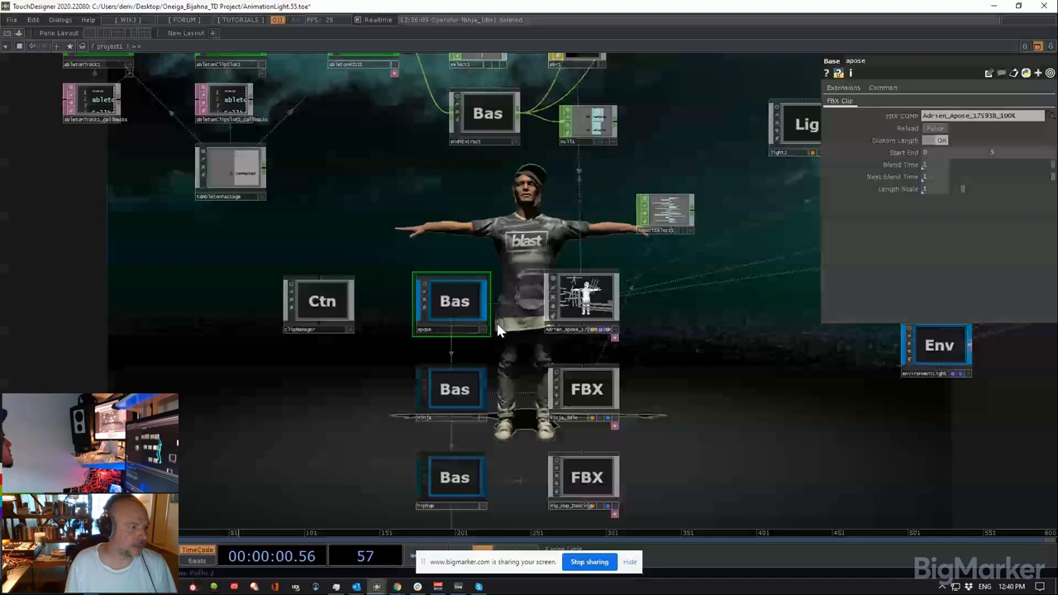
pyautogui.scroll(2, 538, 253)
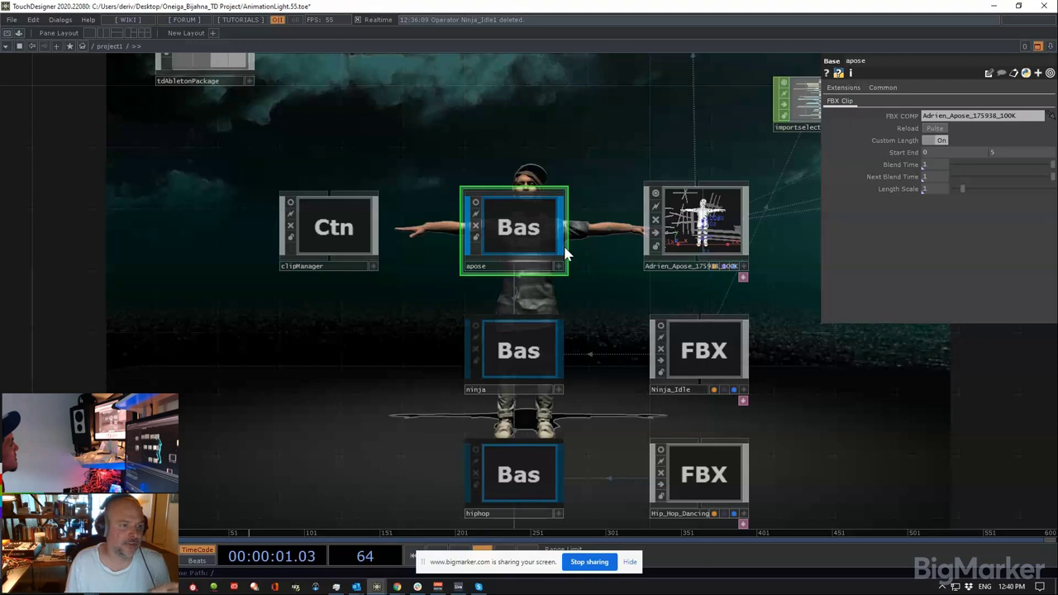
pyautogui.click(994, 120)
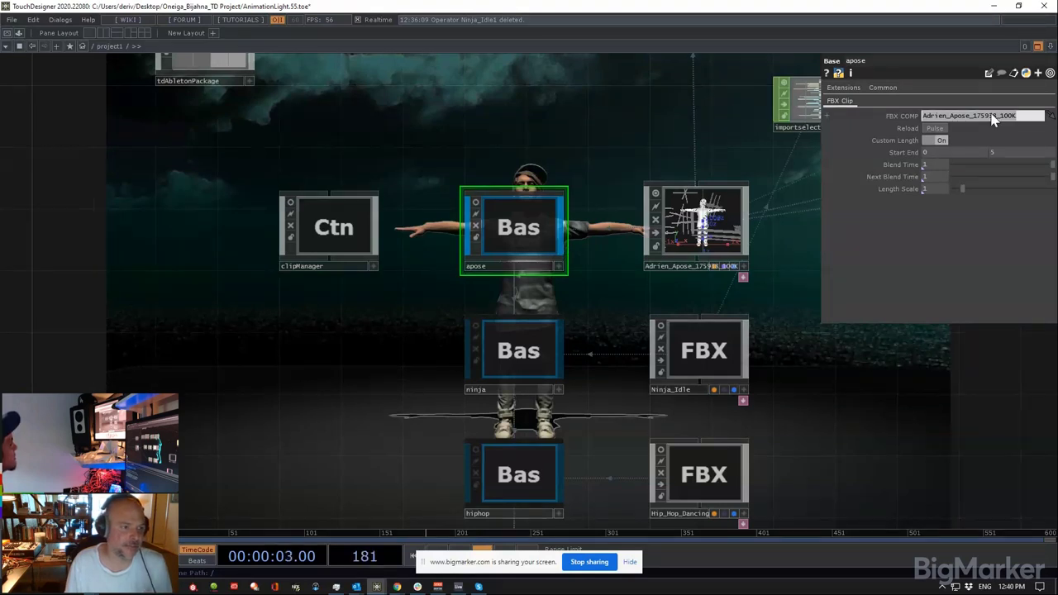
pyautogui.click(936, 129)
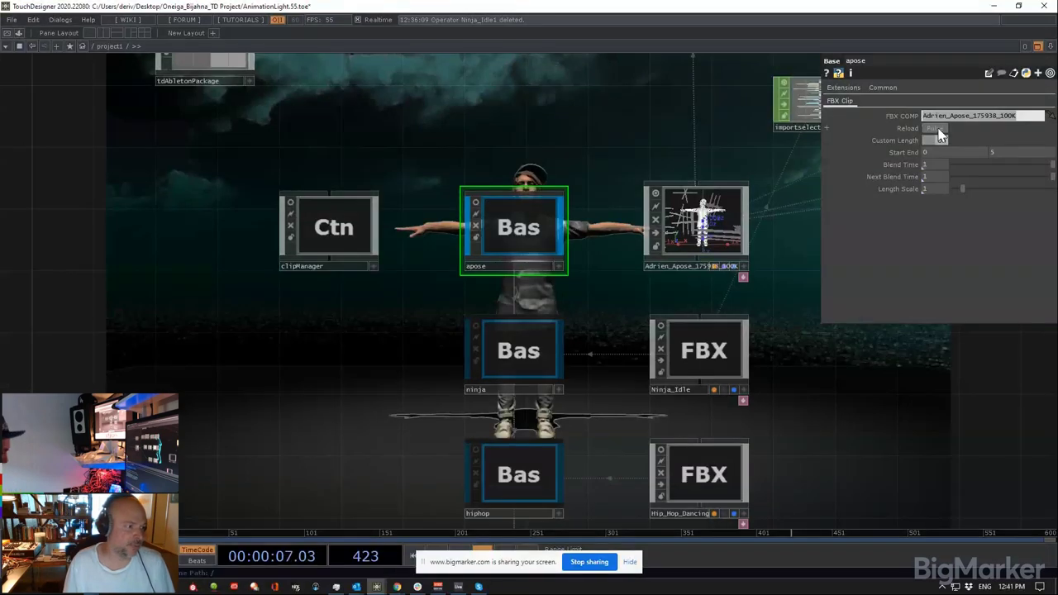
# Step: Open the apose network, select the clip operator that ends the chain, and check its parameters and information
pyautogui.click(530, 233)
pyautogui.doubleClick(532, 235)
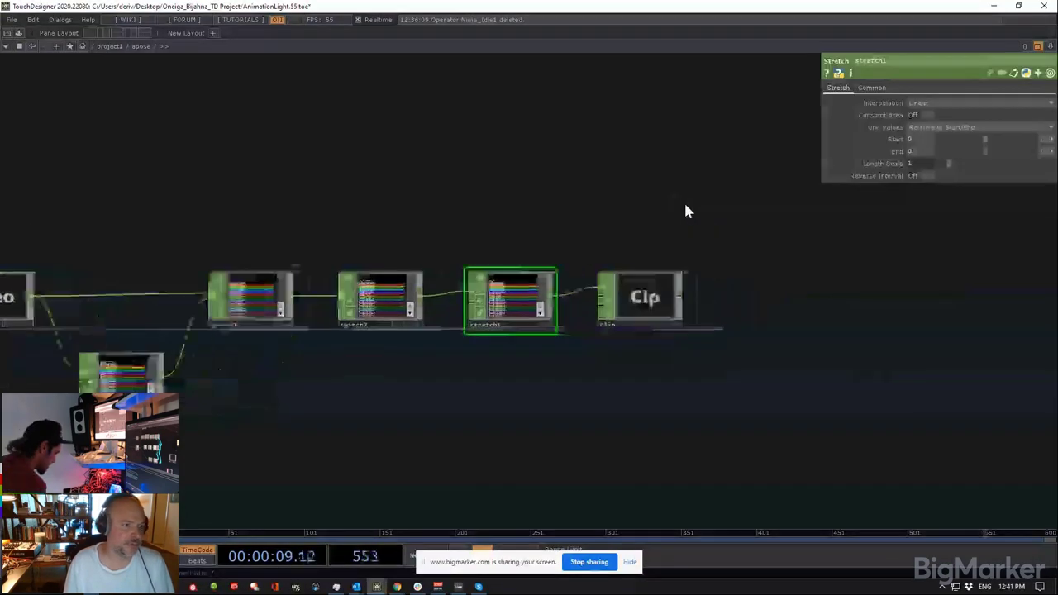
pyautogui.click(641, 299)
pyautogui.middleClick(651, 324)
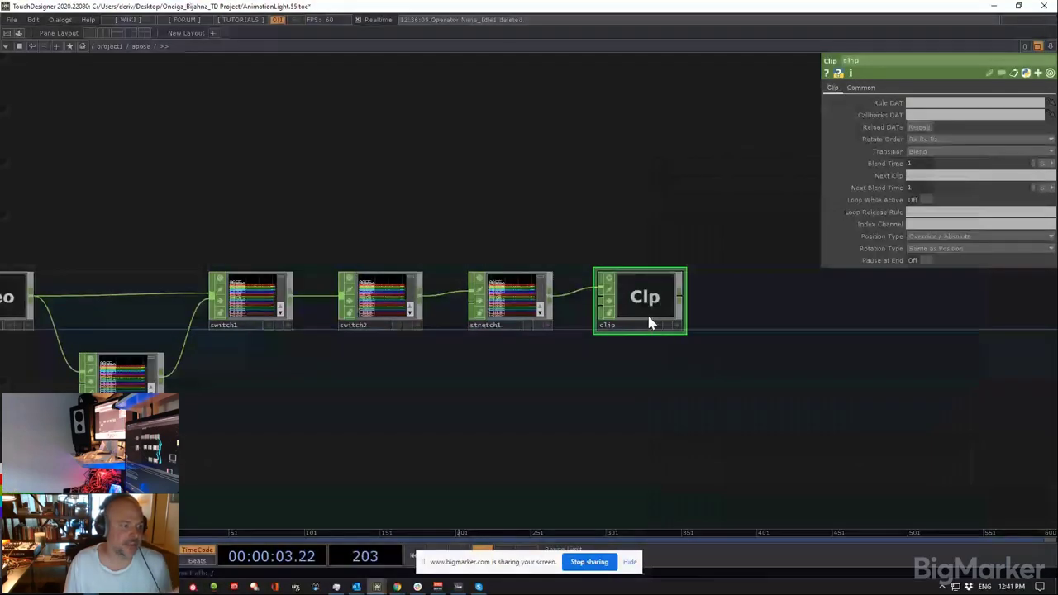
pyautogui.middleClick(649, 324)
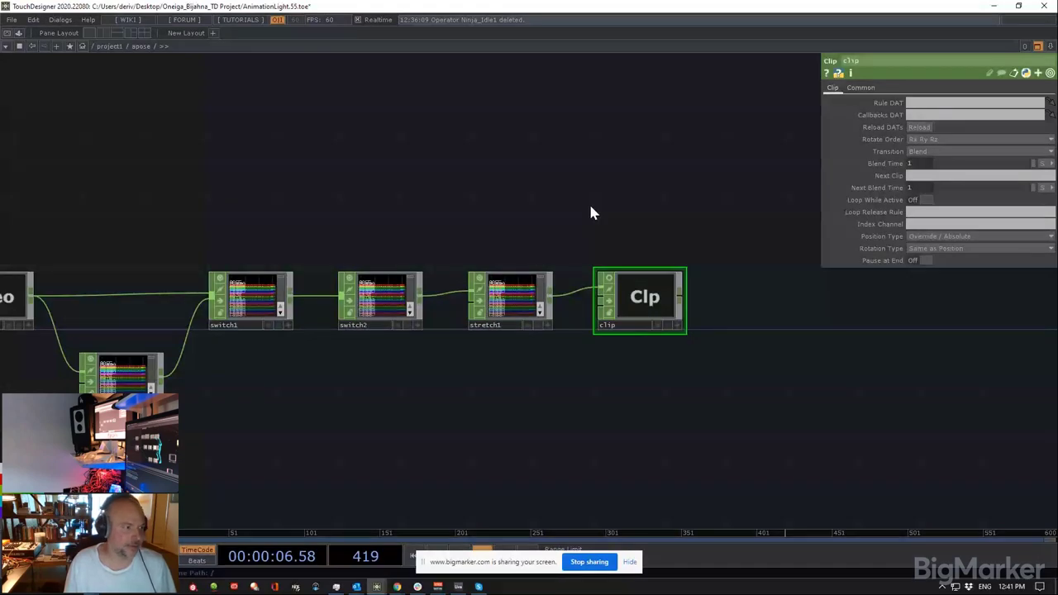
# Step: Return to project1 and select clipblender1 to inspect its Default Clip CHOP apose/clip and its sequence DAT list
pyautogui.press('u')
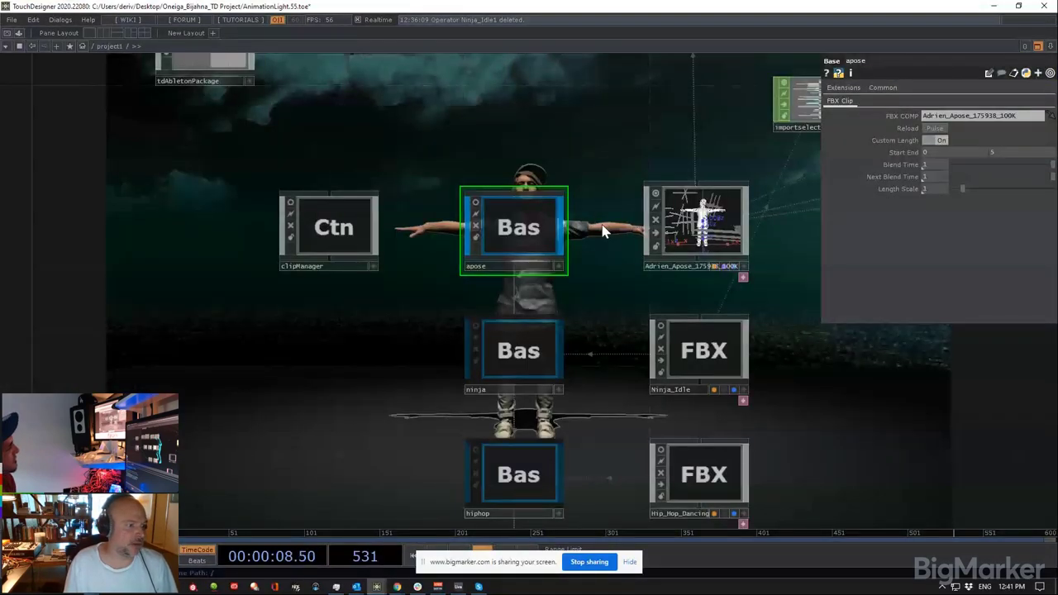
pyautogui.moveTo(603, 232); pyautogui.dragTo(567, 240)
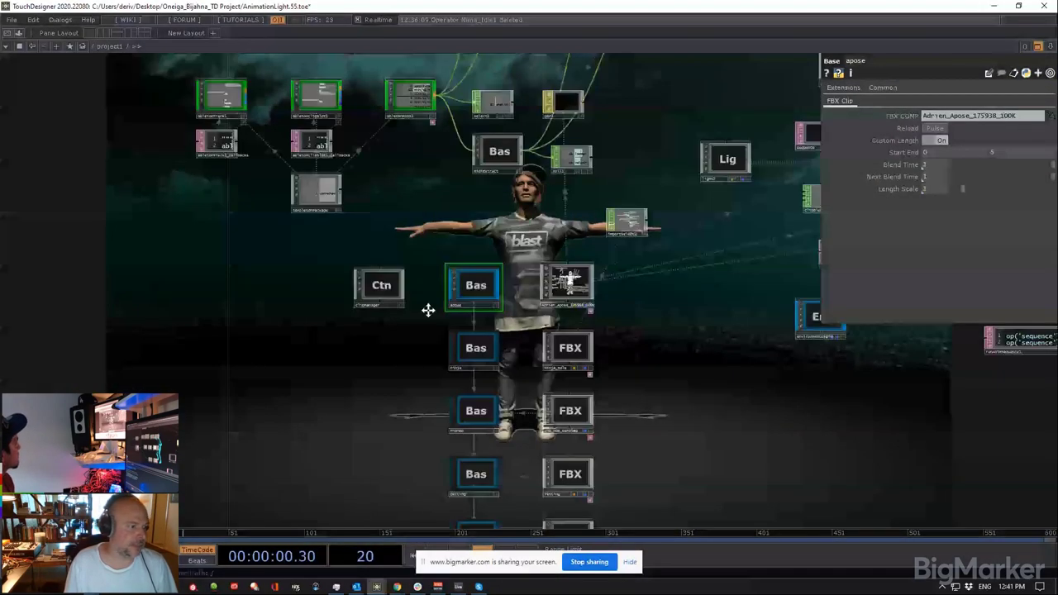
pyautogui.moveTo(428, 310); pyautogui.dragTo(254, 391)
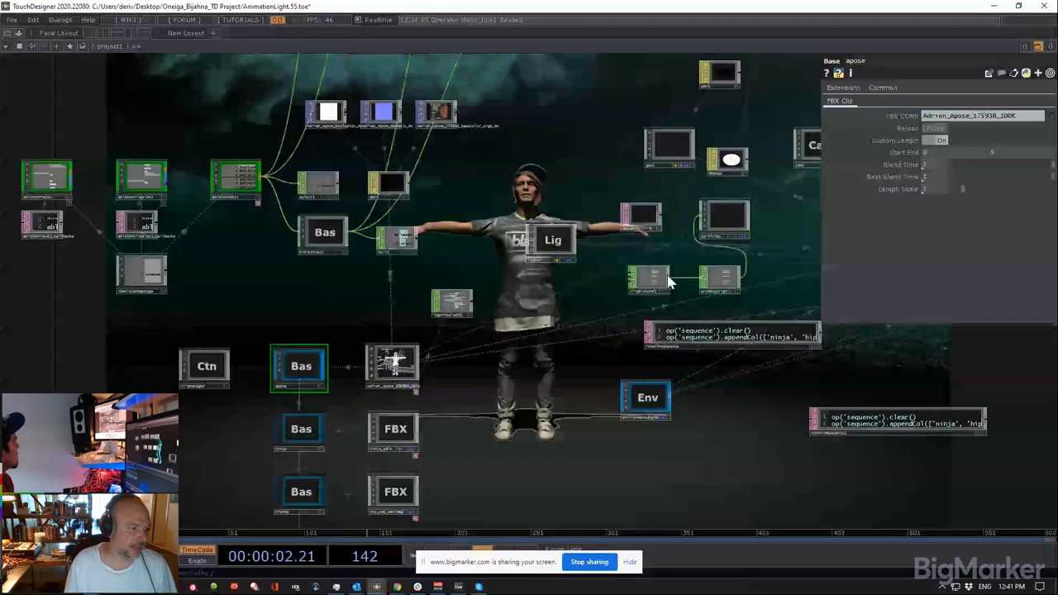
pyautogui.scroll(5, 666, 282)
pyautogui.click(625, 288)
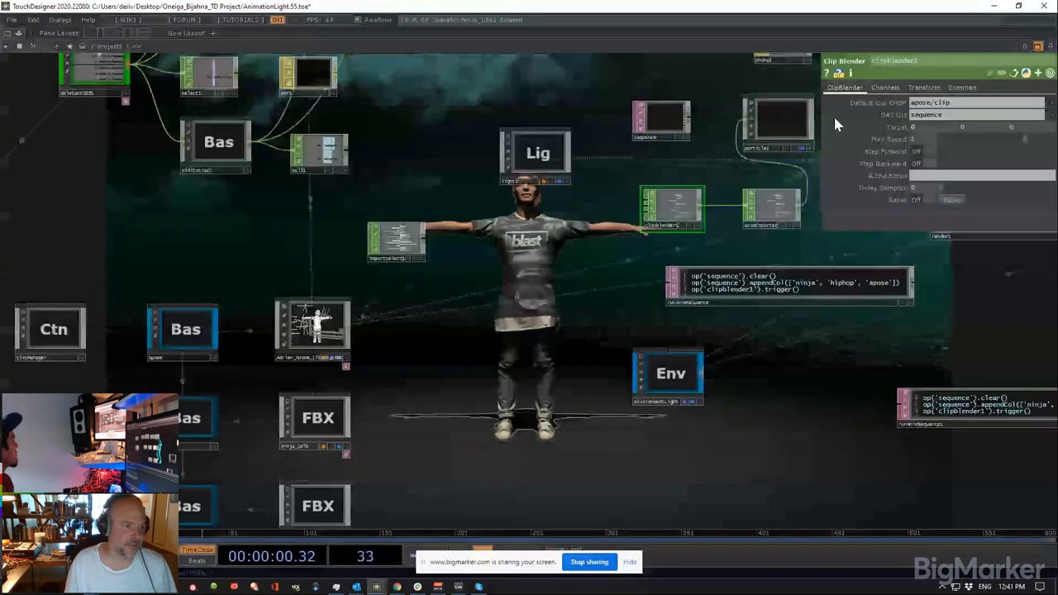
# Step: Look inside apose at the clip operator that the Clip Blender references, and return to project1
pyautogui.click(164, 348)
pyautogui.press('i')
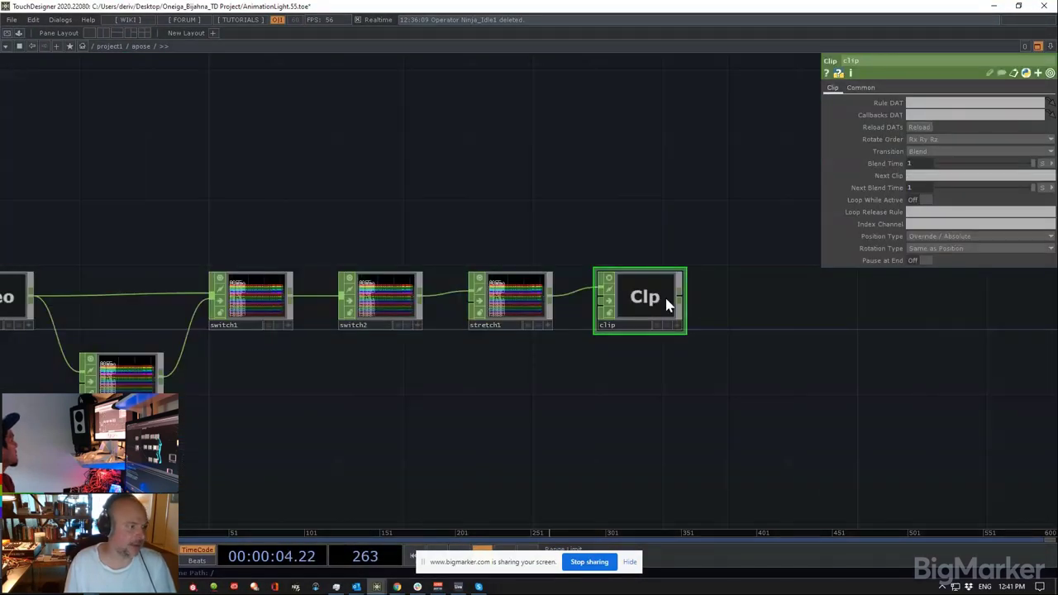
pyautogui.press('u')
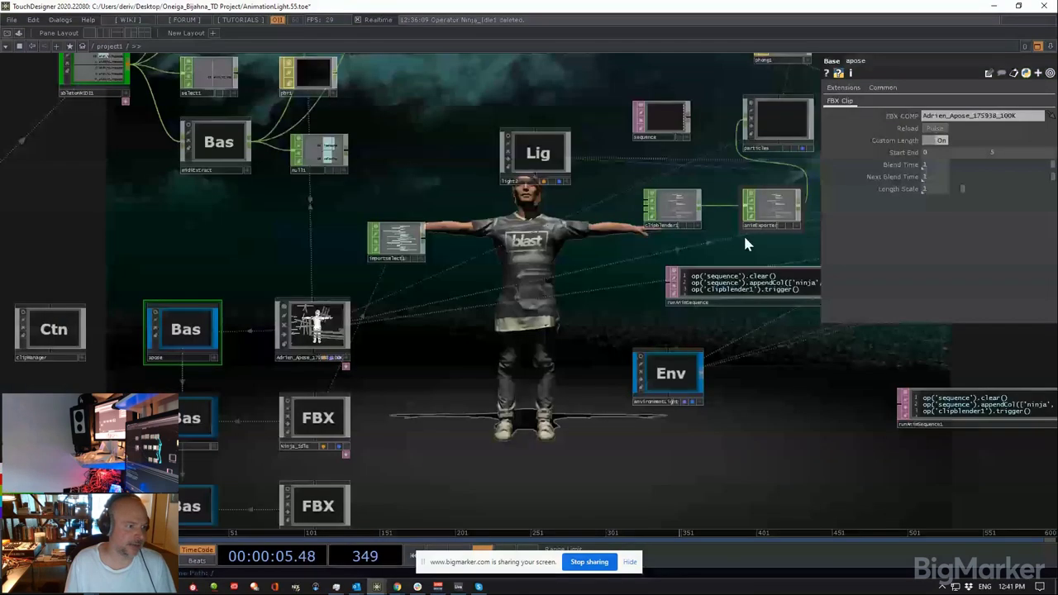
# Step: Select the animExporter null after clipblender1 to inspect its export method, export root and channel information
pyautogui.moveTo(746, 243); pyautogui.dragTo(637, 265)
pyautogui.click(664, 231)
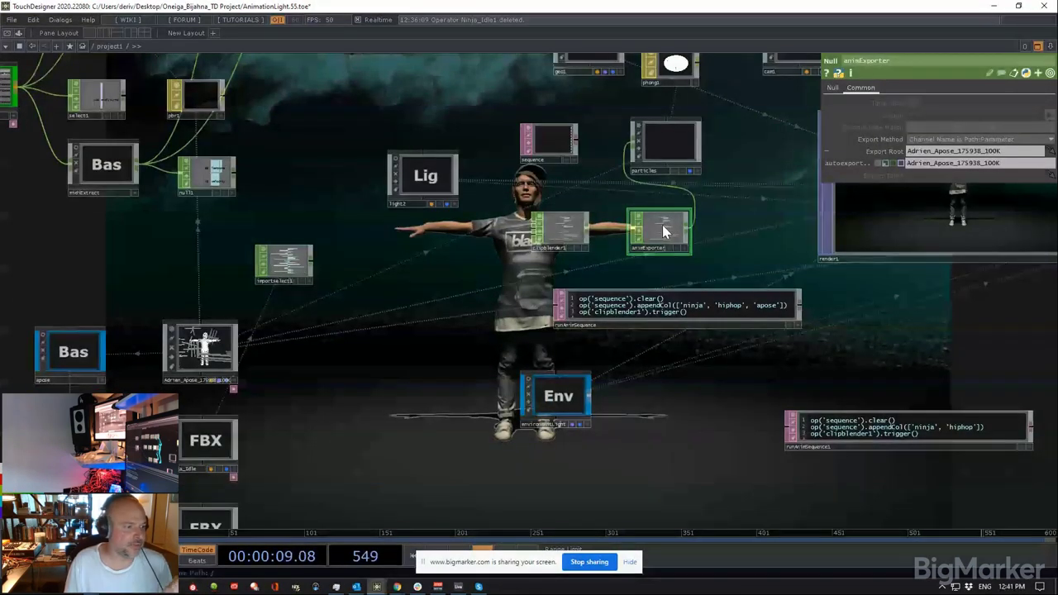
pyautogui.scroll(3, 664, 231)
pyautogui.middleClick(675, 264)
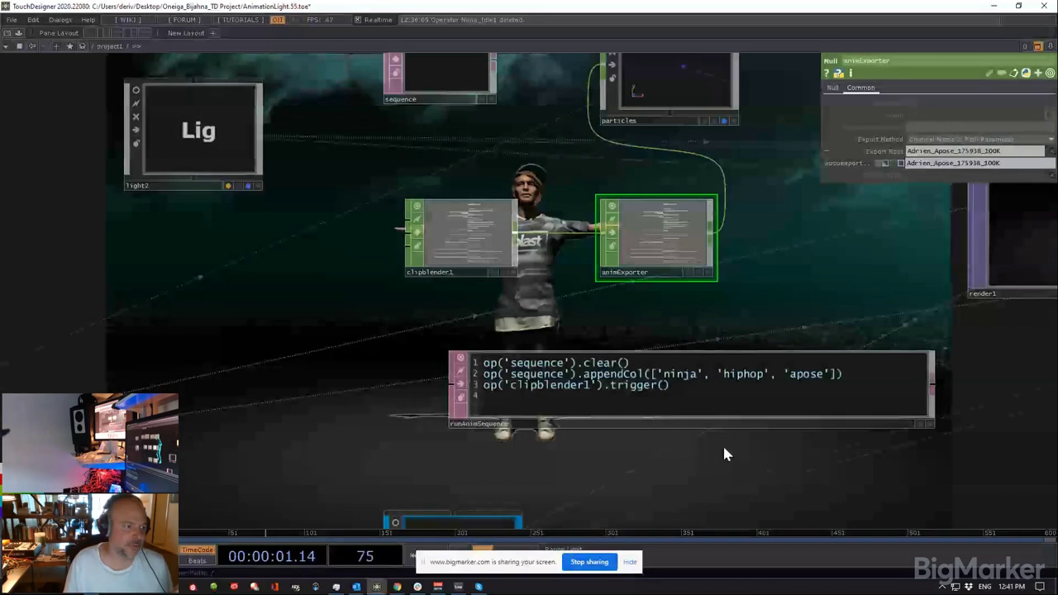
# Step: Activate the animExporter null's viewer, check its channel information and review its export method options, keeping Channel Name is Path:Parameter
pyautogui.click(706, 272)
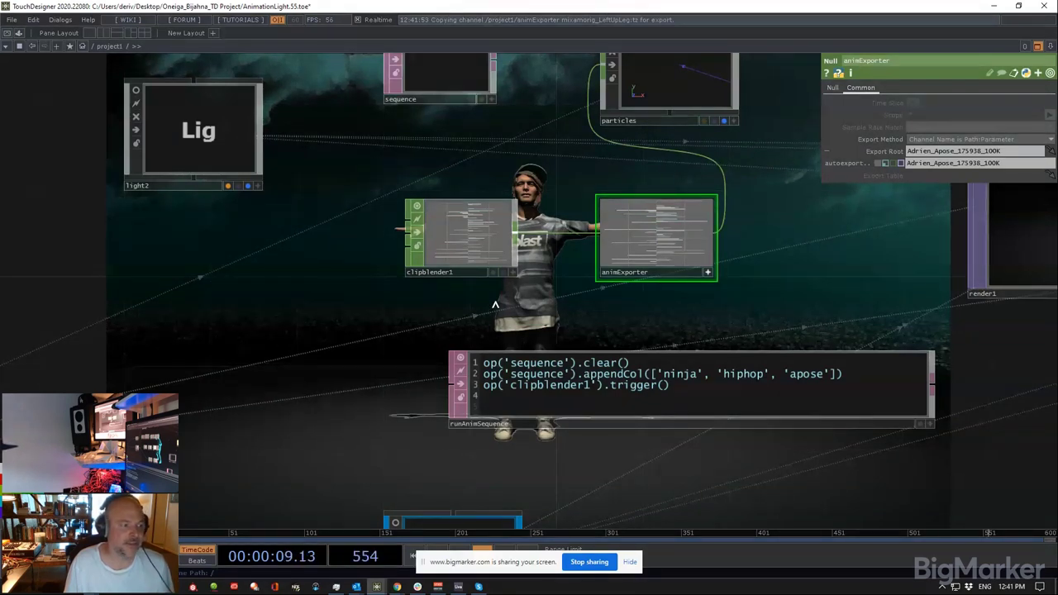
pyautogui.middleClick(662, 235)
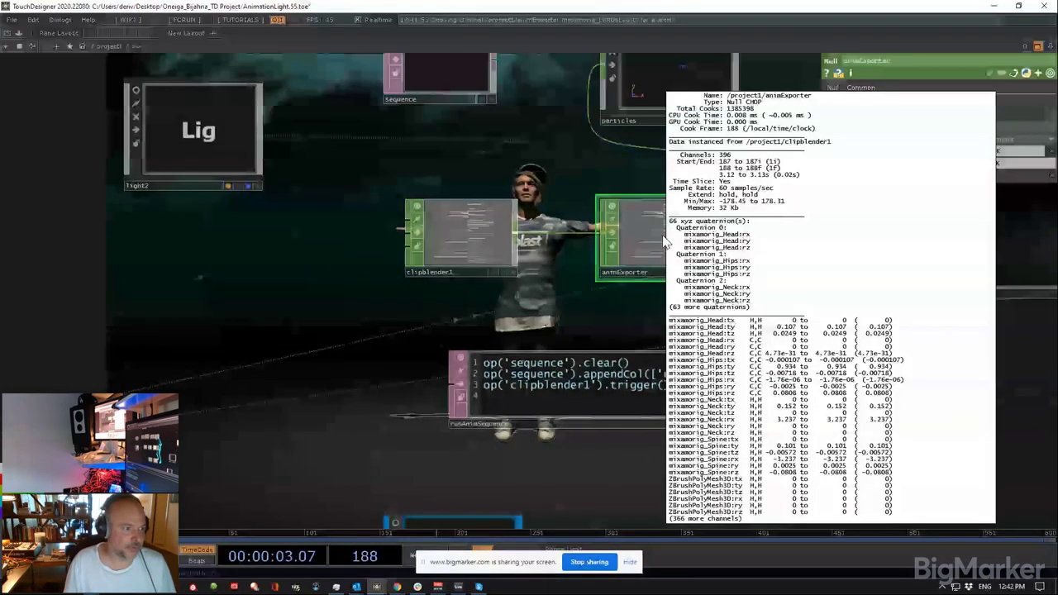
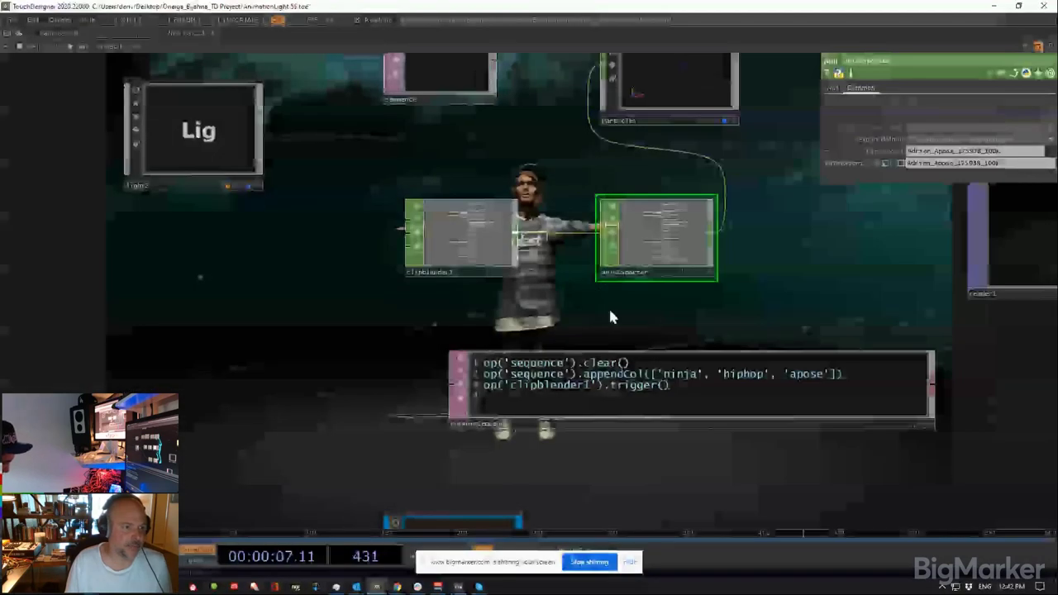
pyautogui.click(667, 234)
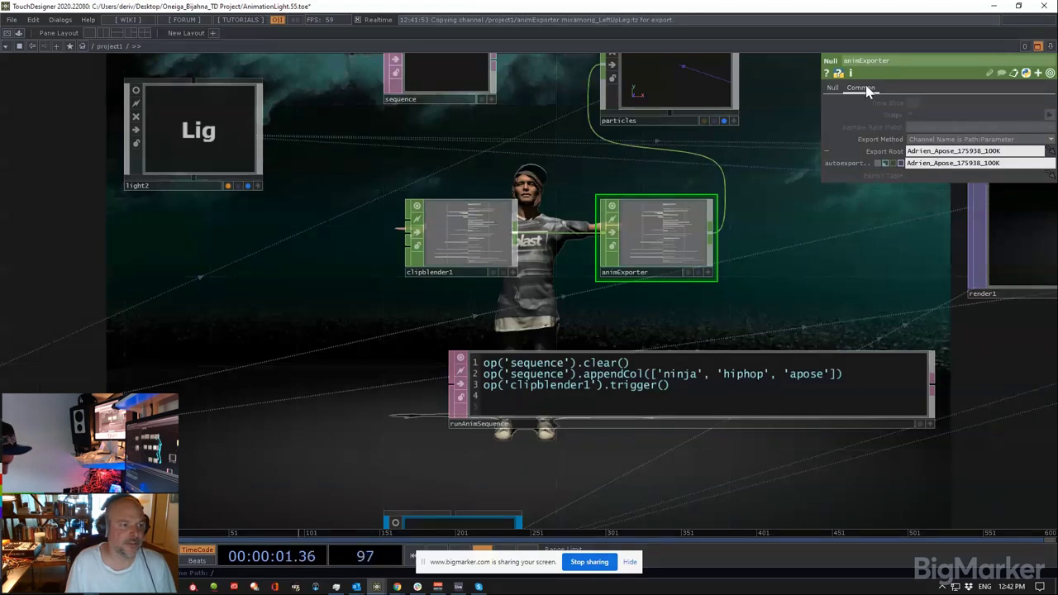
pyautogui.click(927, 140)
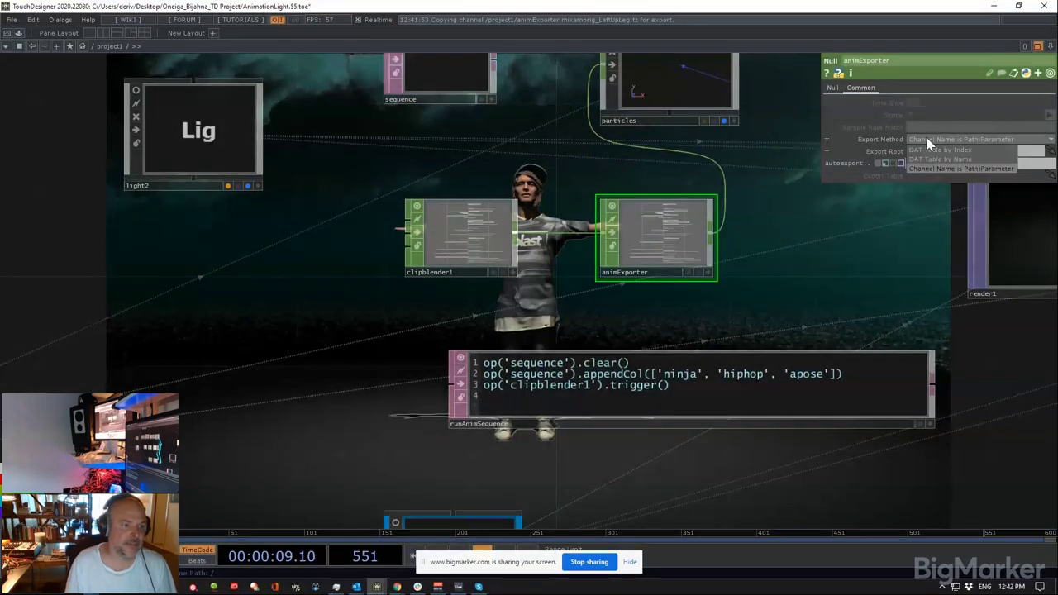
pyautogui.click(932, 169)
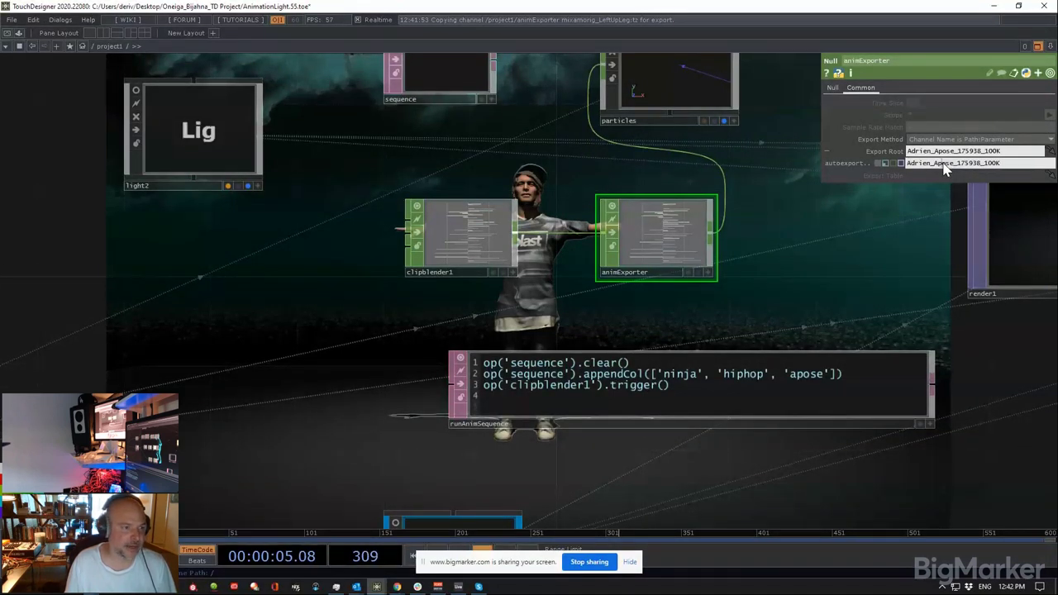
# Step: Inspect the character FBX component that the export root references, and check the animExporter null again
pyautogui.scroll(-3, 848, 245)
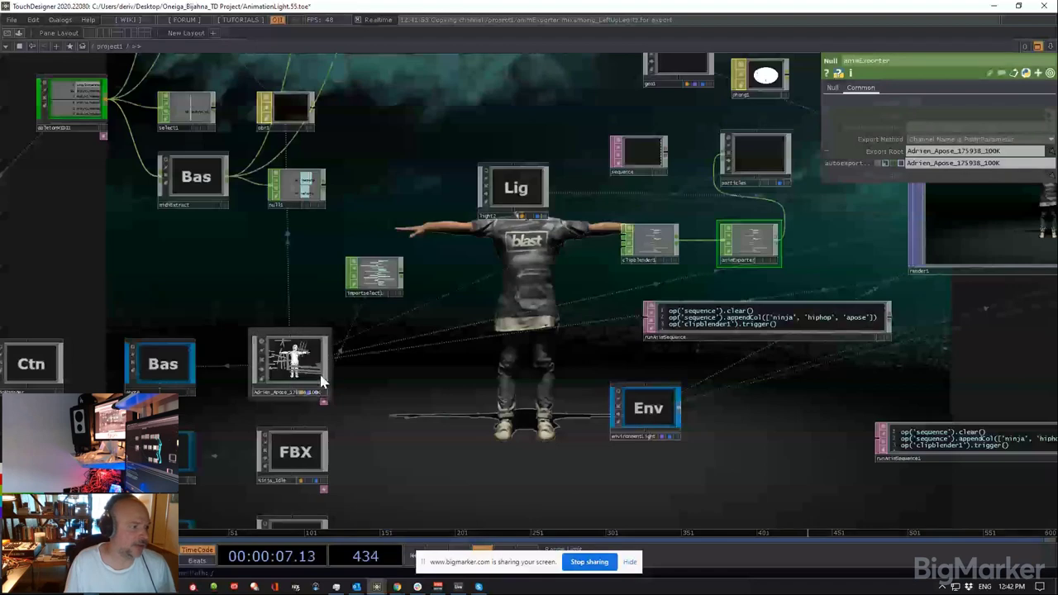
pyautogui.click(322, 380)
pyautogui.scroll(5, 295, 364)
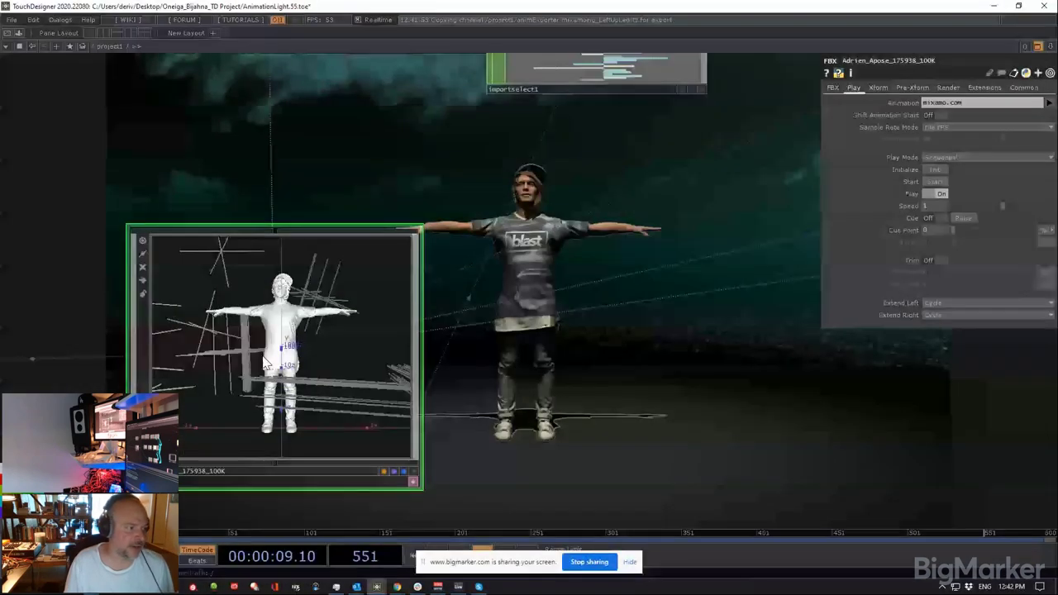
pyautogui.scroll(-5, 264, 361)
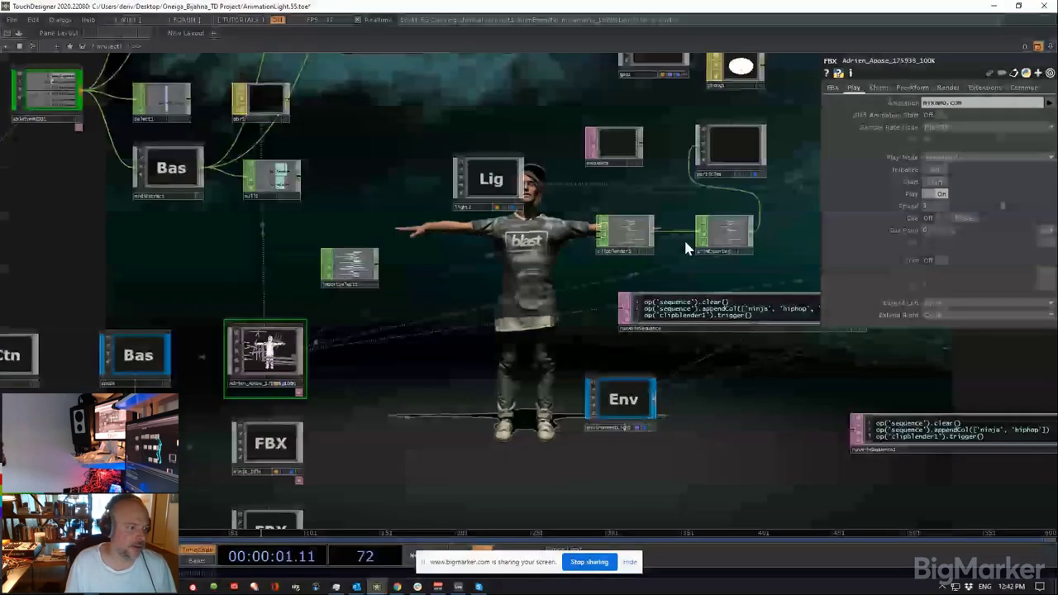
pyautogui.middleClick(729, 235)
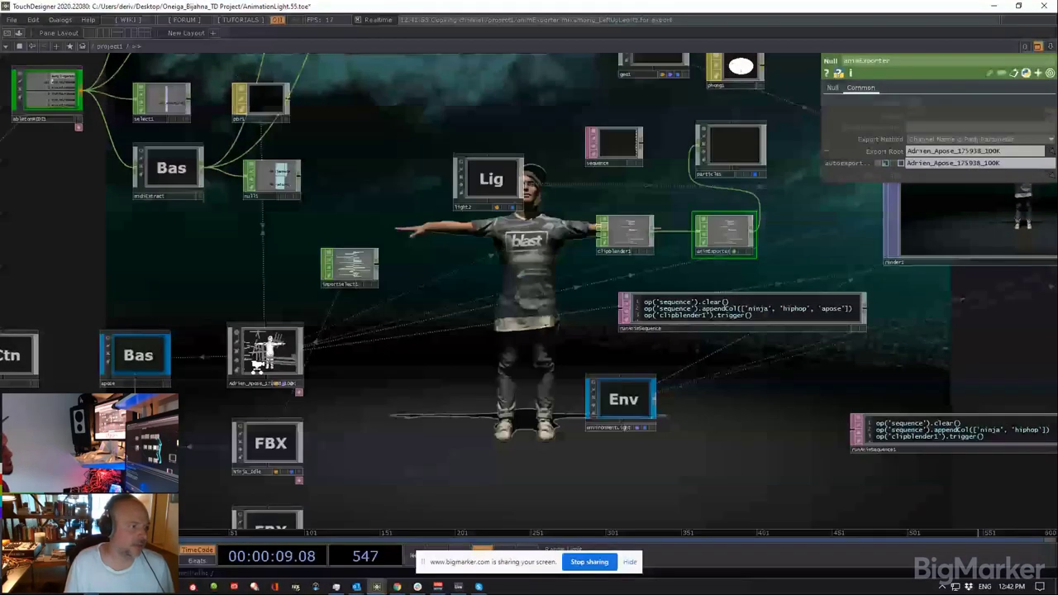
# Step: Select the character FBX component and examine the apose and ninja clip bases and the FBX components beside them
pyautogui.click(257, 366)
pyautogui.scroll(5, 257, 366)
pyautogui.scroll(-6, 467, 282)
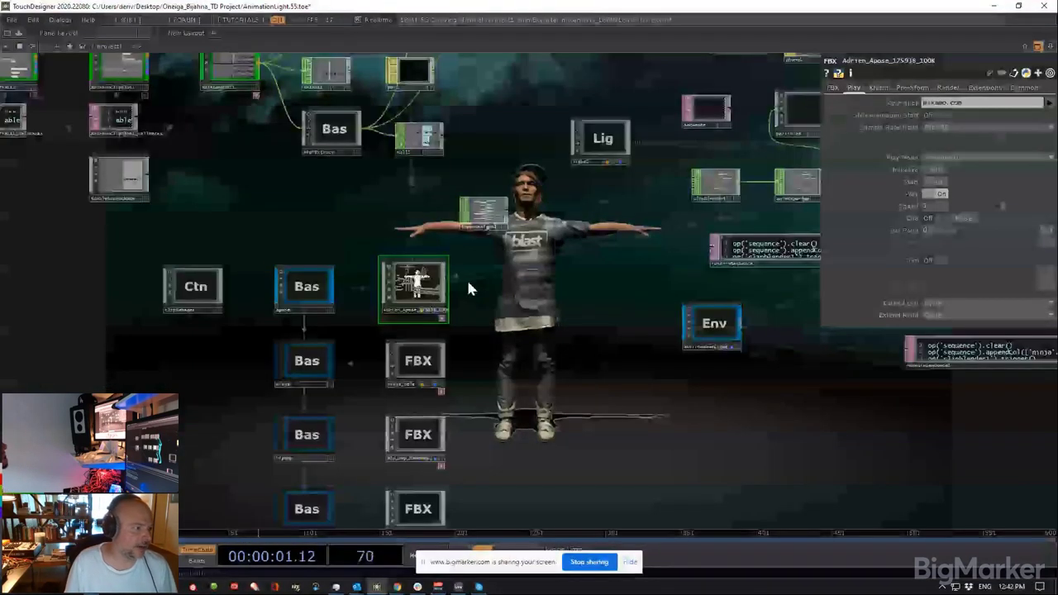
pyautogui.scroll(4, 347, 307)
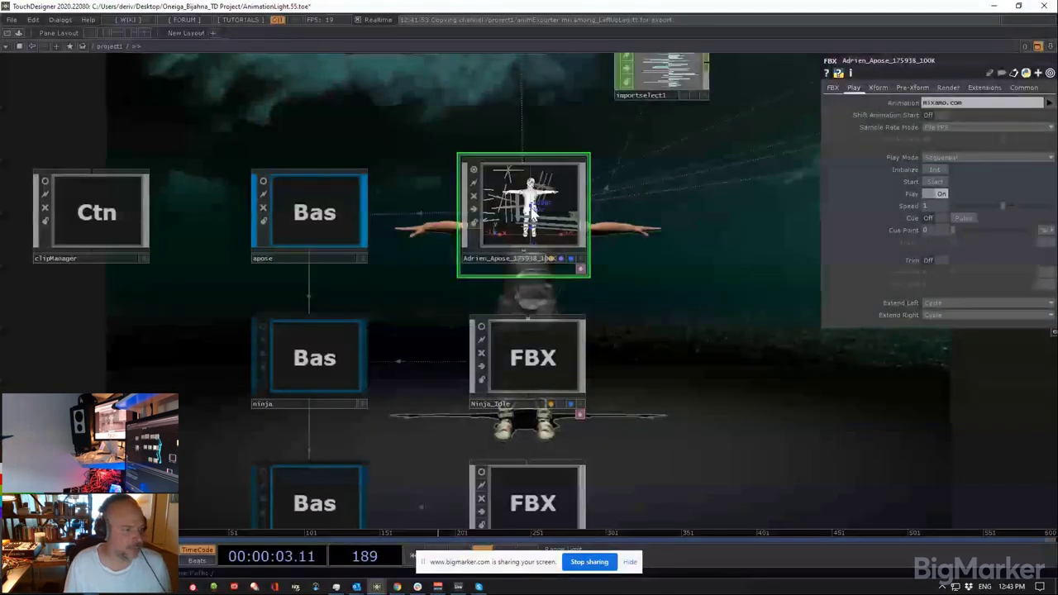
pyautogui.moveTo(669, 200); pyautogui.dragTo(531, 277)
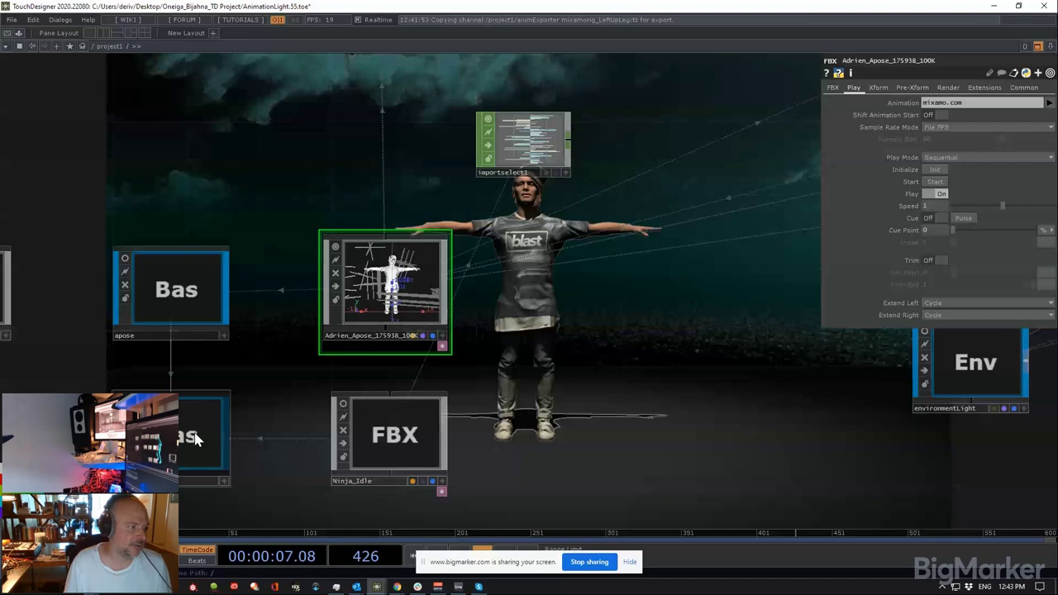
pyautogui.moveTo(601, 239); pyautogui.dragTo(331, 278)
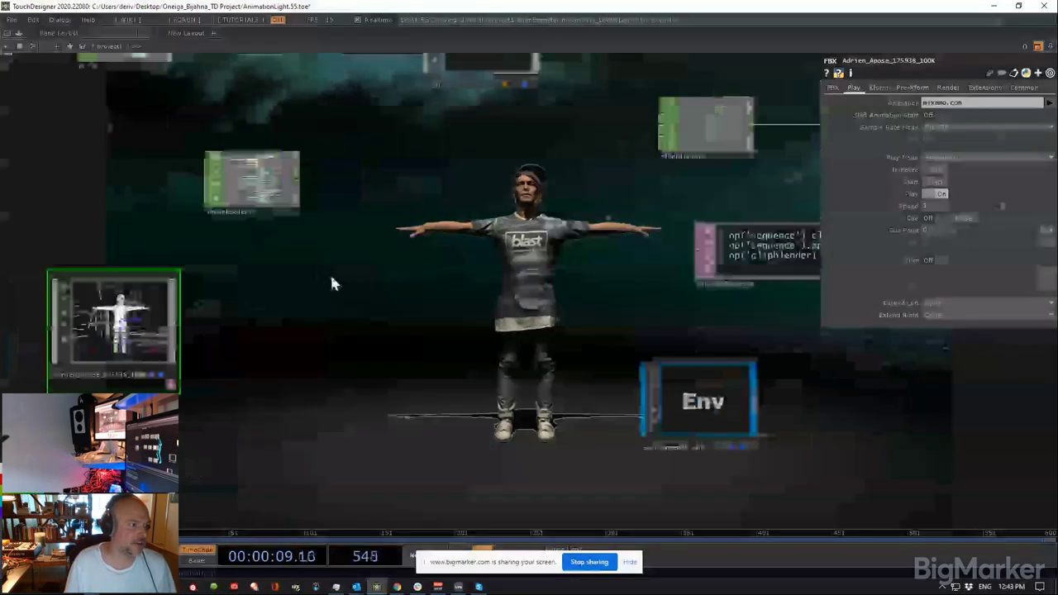
# Step: Select clipblender1 and pulse its reset to play the default clip ninja/clip on the character
pyautogui.click(670, 136)
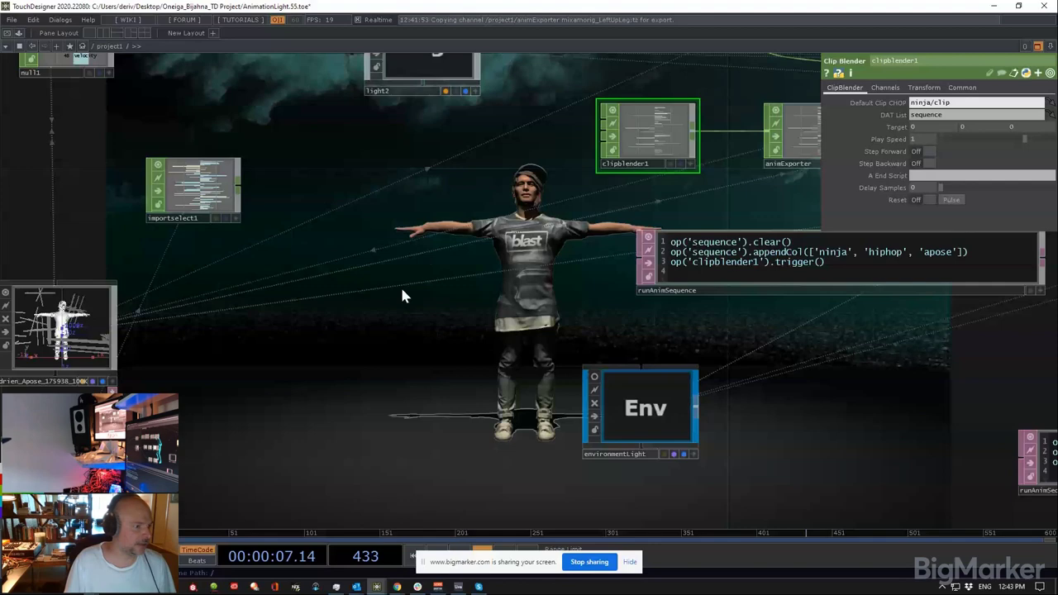
pyautogui.scroll(-3, 401, 289)
pyautogui.moveTo(522, 238); pyautogui.dragTo(635, 205)
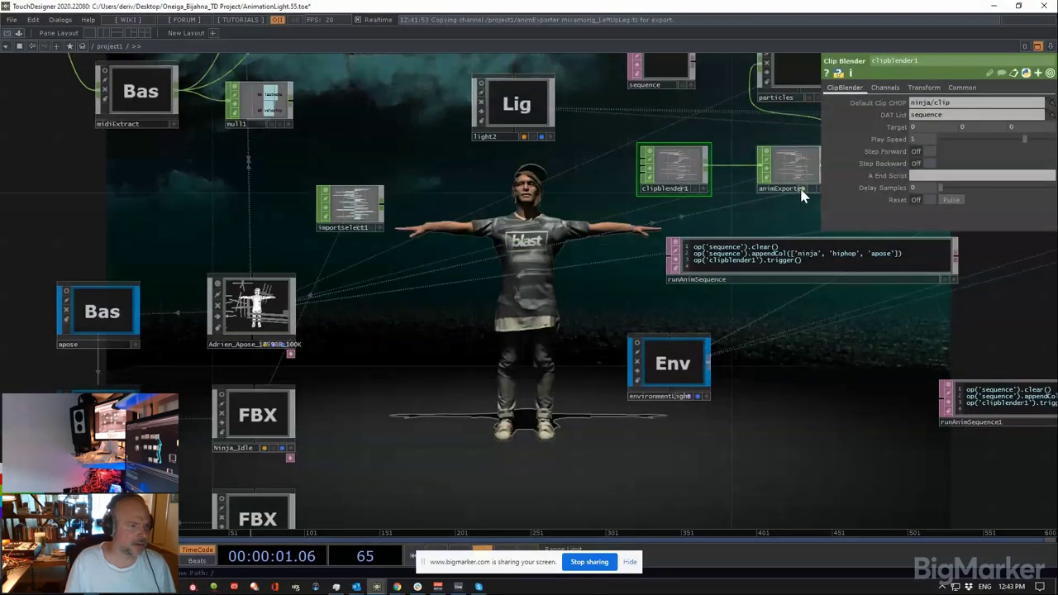
pyautogui.click(951, 200)
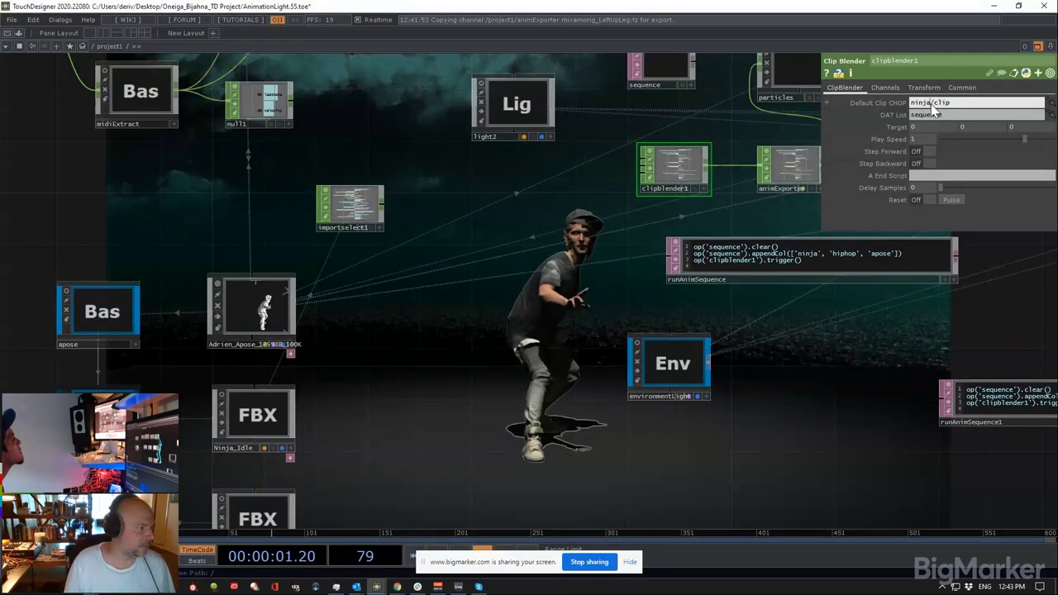
# Step: Set clipblender1's Default Clip CHOP to apose/clip and reset the blender
pyautogui.moveTo(930, 105); pyautogui.dragTo(897, 114)
pyautogui.write('a')
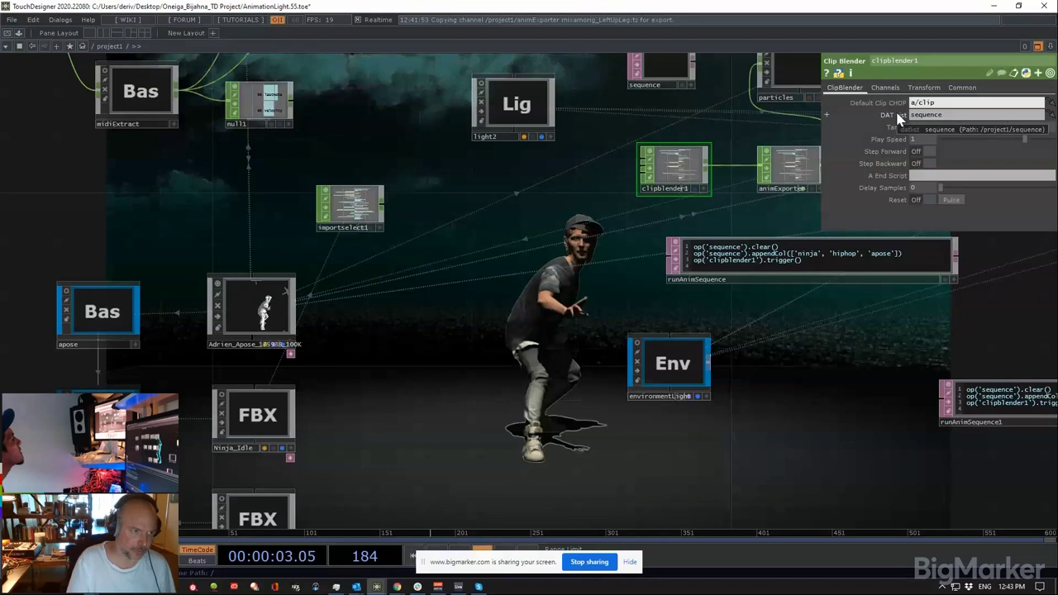
pyautogui.write('pose')
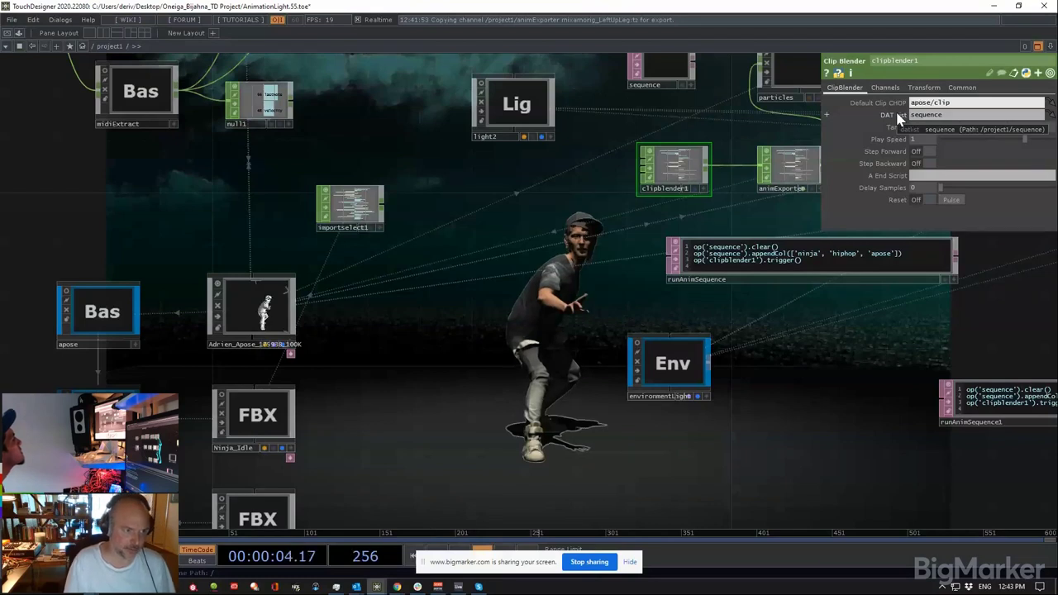
pyautogui.click(955, 202)
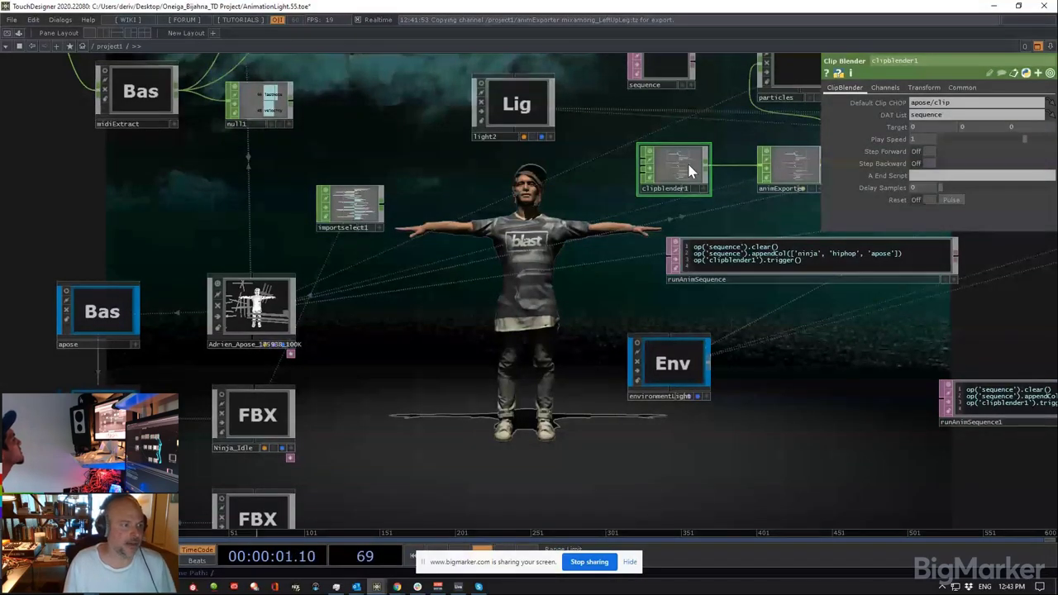
# Step: Examine the runAnimSequence script, the sequence table and the Clip Blender parameter that references the table as DAT List
pyautogui.scroll(5, 618, 270)
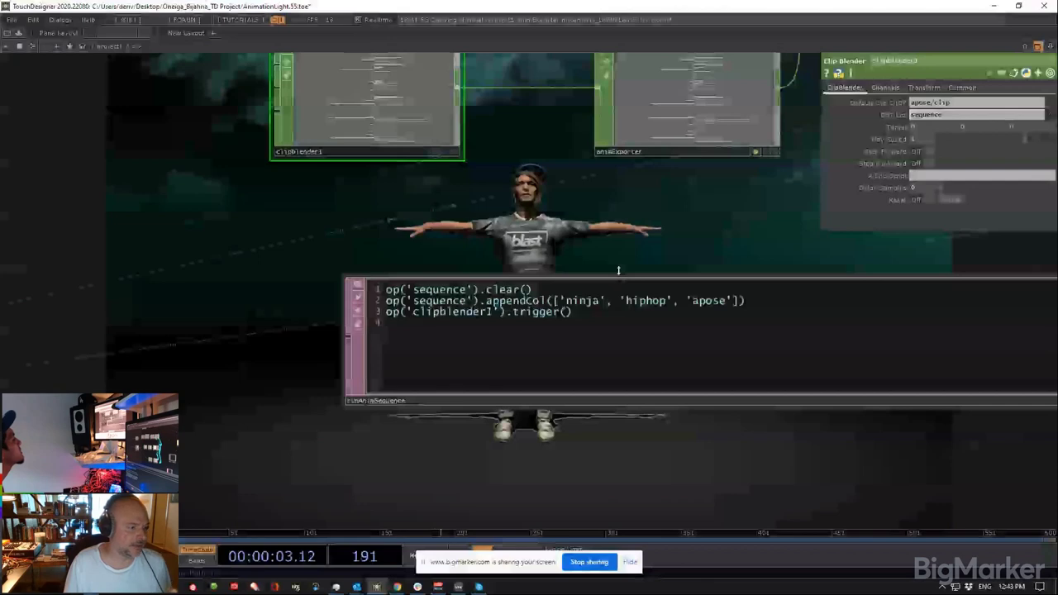
pyautogui.scroll(-2, 618, 270)
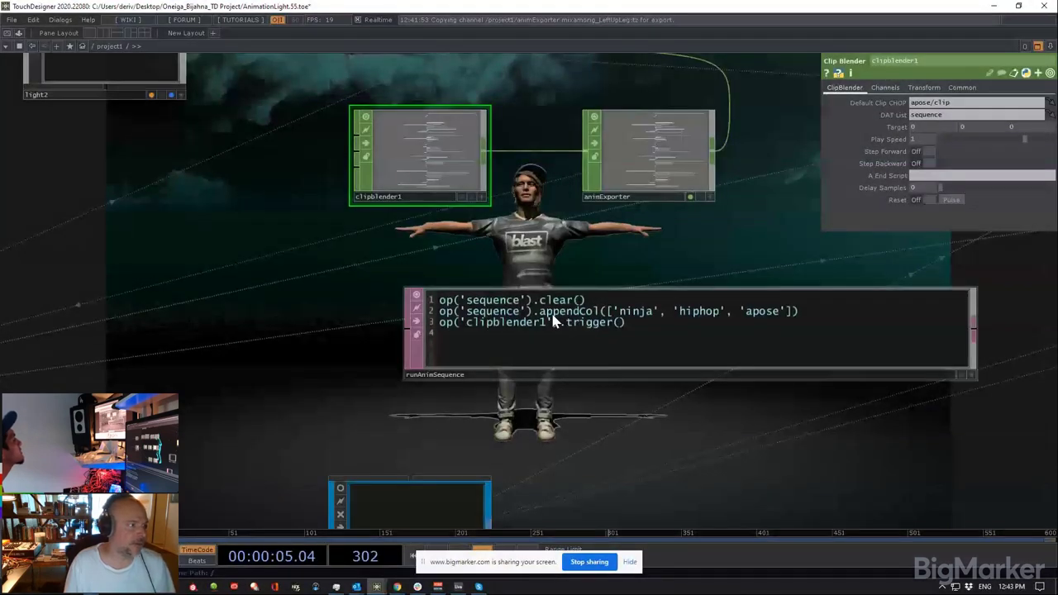
pyautogui.moveTo(548, 205); pyautogui.dragTo(586, 329)
pyautogui.scroll(-2, 586, 328)
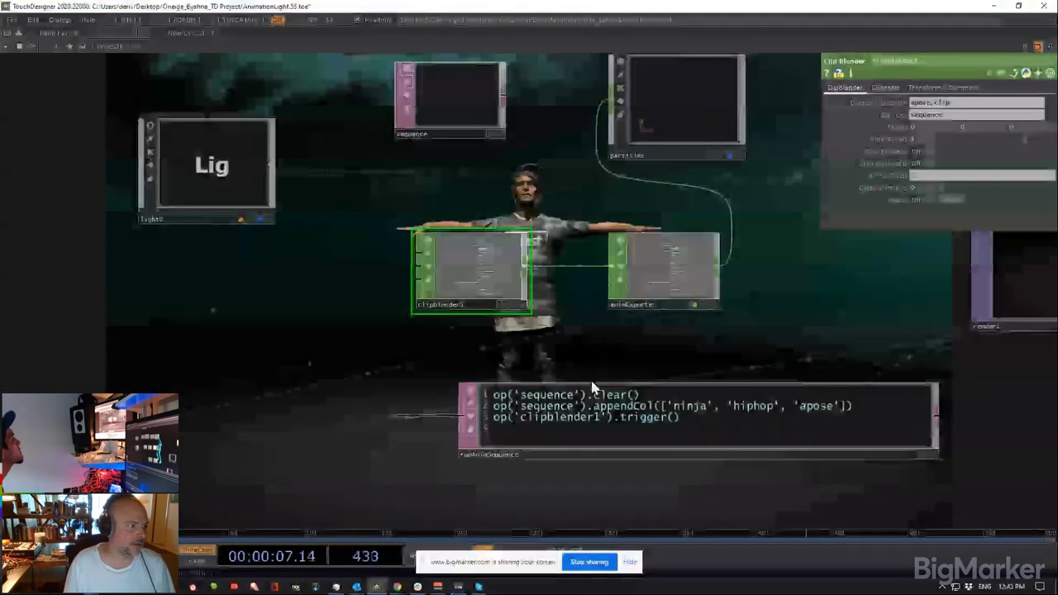
pyautogui.click(440, 81)
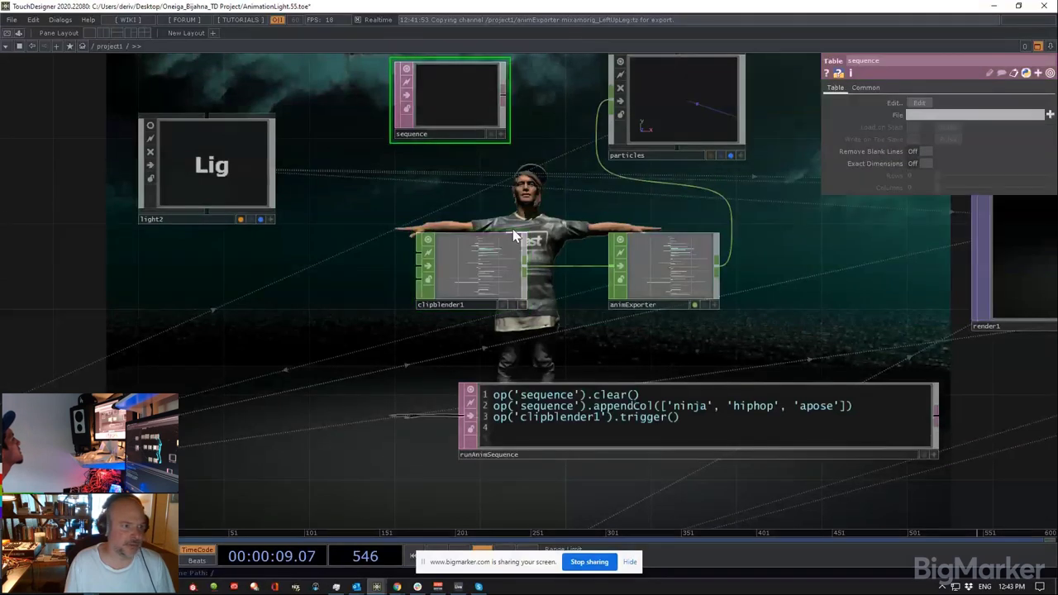
pyautogui.click(513, 236)
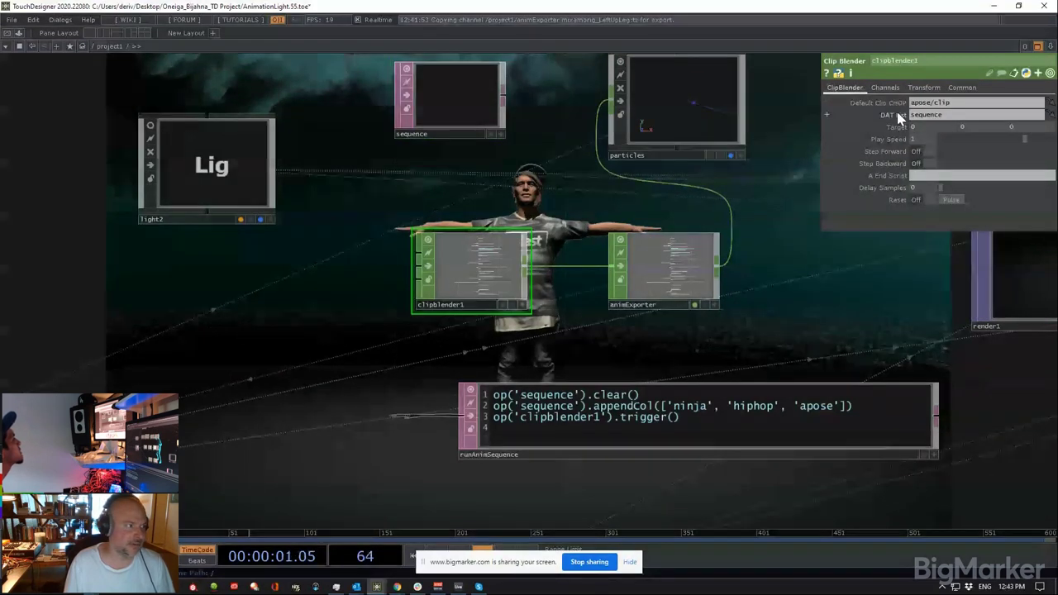
pyautogui.click(454, 111)
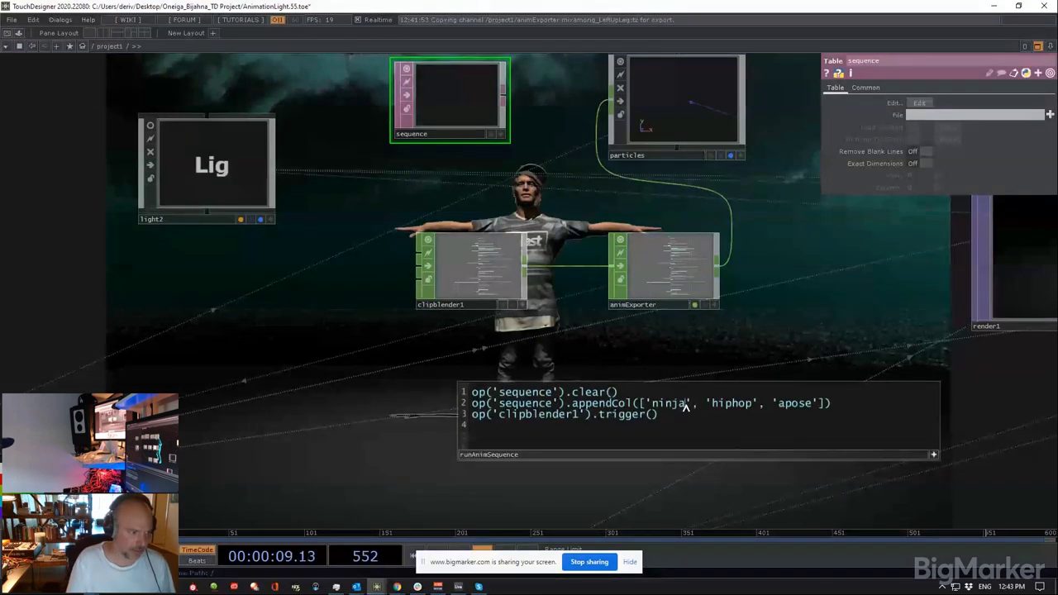
# Step: Append /clip to the ninja, hiphop and apose entries in the appendCol line of the runAnimSequence script
pyautogui.write('/c')
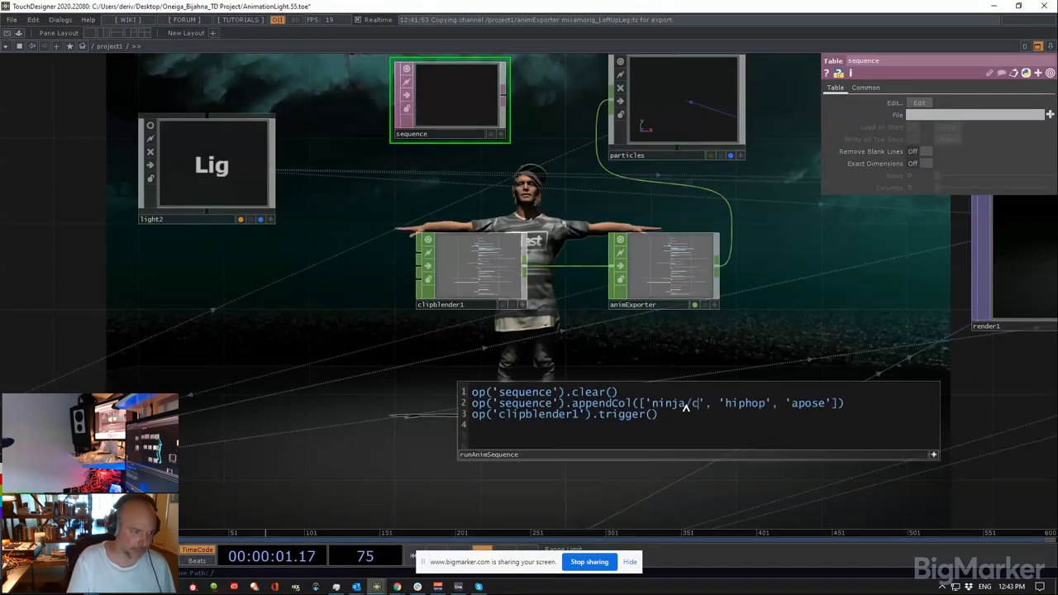
pyautogui.write('lip')
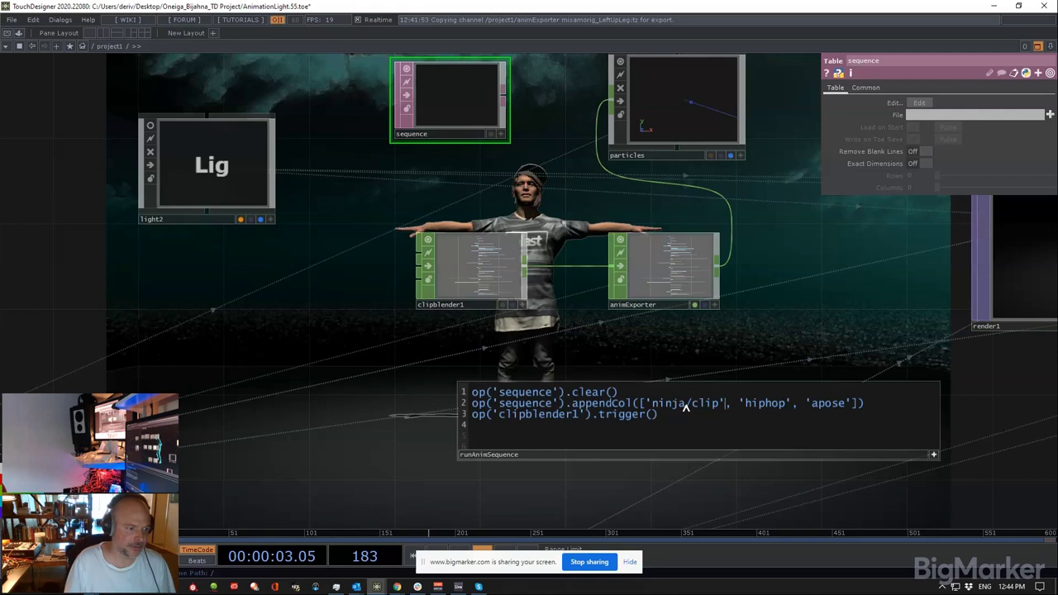
pyautogui.press('Right')
pyautogui.press('Right')
pyautogui.press('Right')
pyautogui.press('Right')
pyautogui.press('Right')
pyautogui.press('Right')
pyautogui.press('Right')
pyautogui.press('Right')
pyautogui.press('Right')
pyautogui.write('/clip')
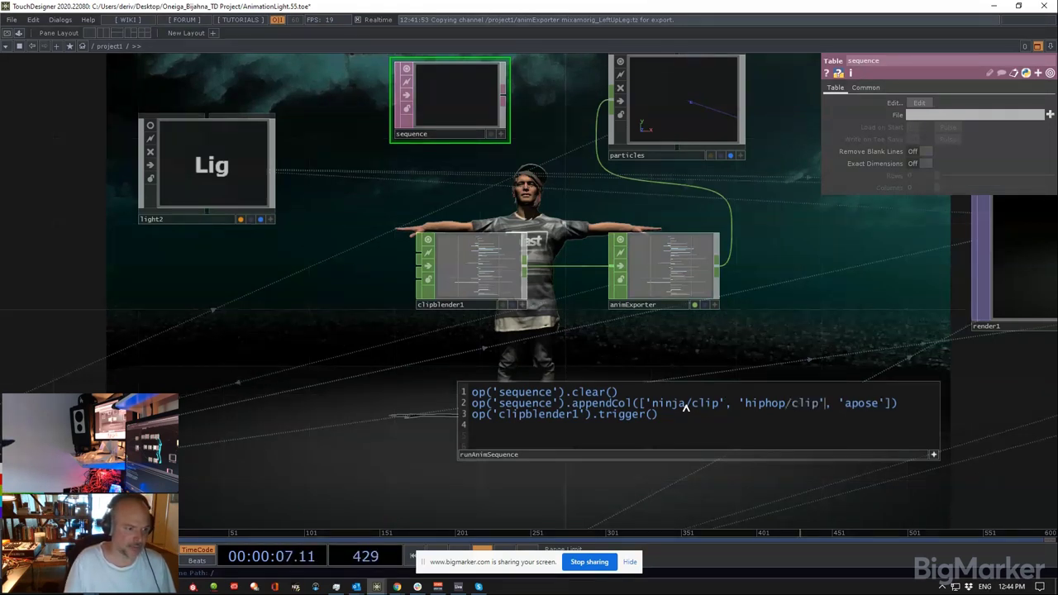
pyautogui.press('Right')
pyautogui.press('Right')
pyautogui.press('Right')
pyautogui.press('Right')
pyautogui.press('Right')
pyautogui.press('Right')
pyautogui.press('Right')
pyautogui.press('Right')
pyautogui.press('Right')
pyautogui.write('/')
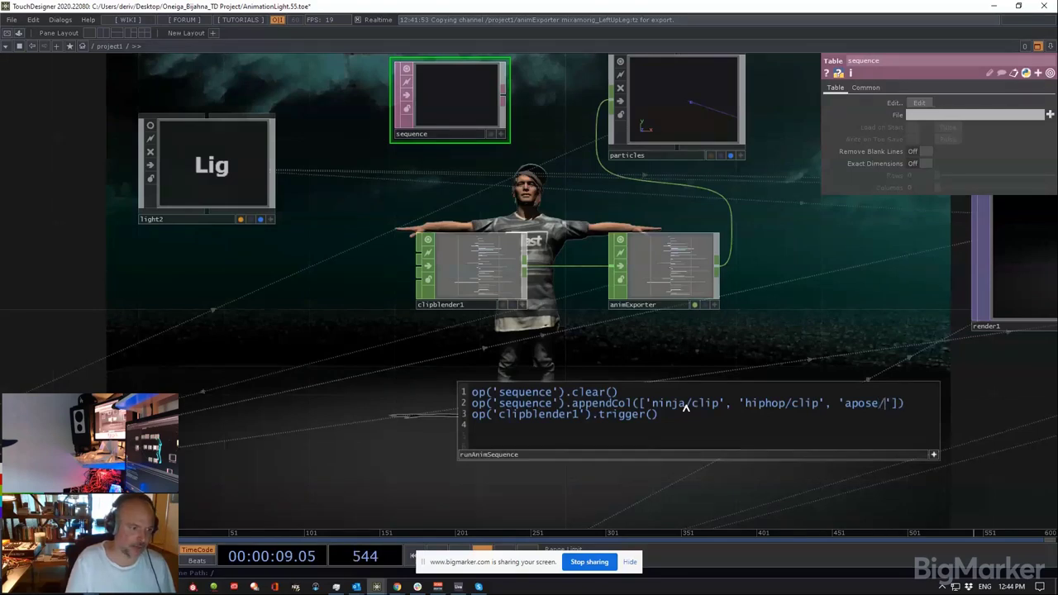
pyautogui.write('clip')
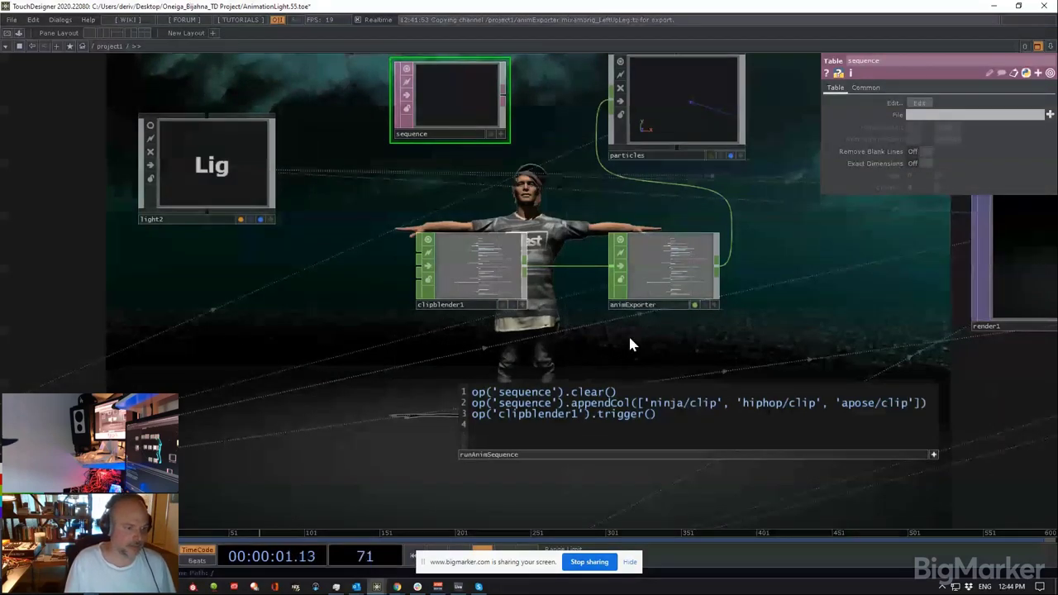
pyautogui.click(934, 455)
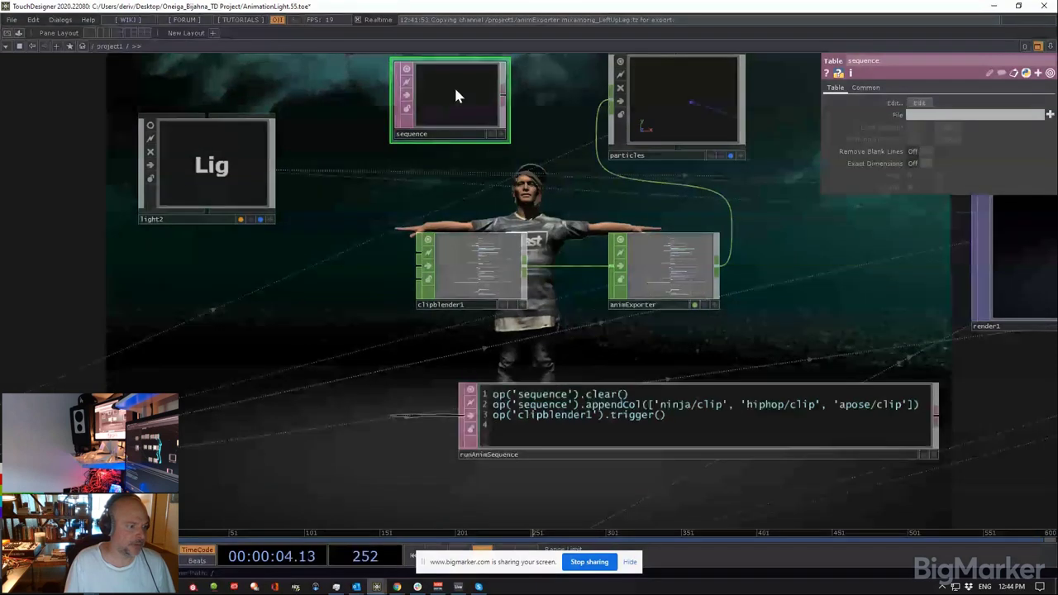
# Step: Run the runAnimSequence script to fill the sequence table and trigger clipblender1
pyautogui.rightClick(666, 414)
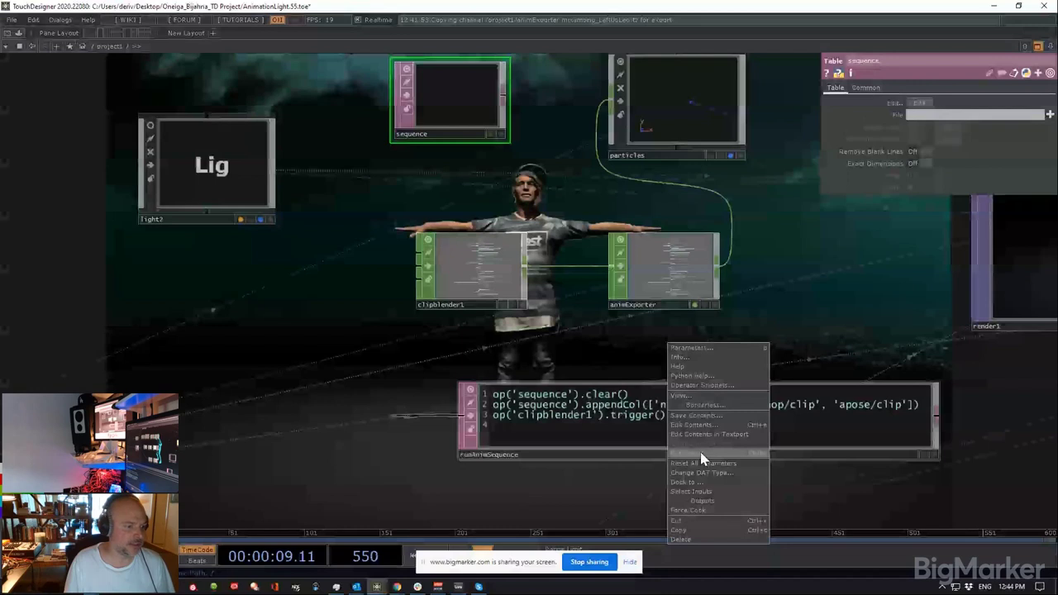
pyautogui.click(624, 420)
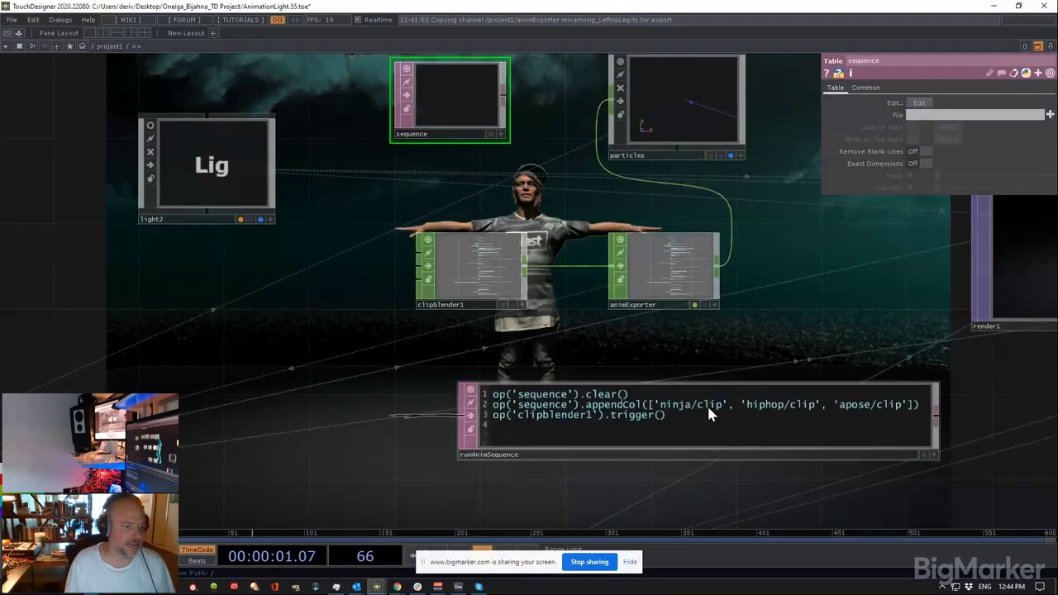
pyautogui.rightClick(780, 425)
pyautogui.click(820, 478)
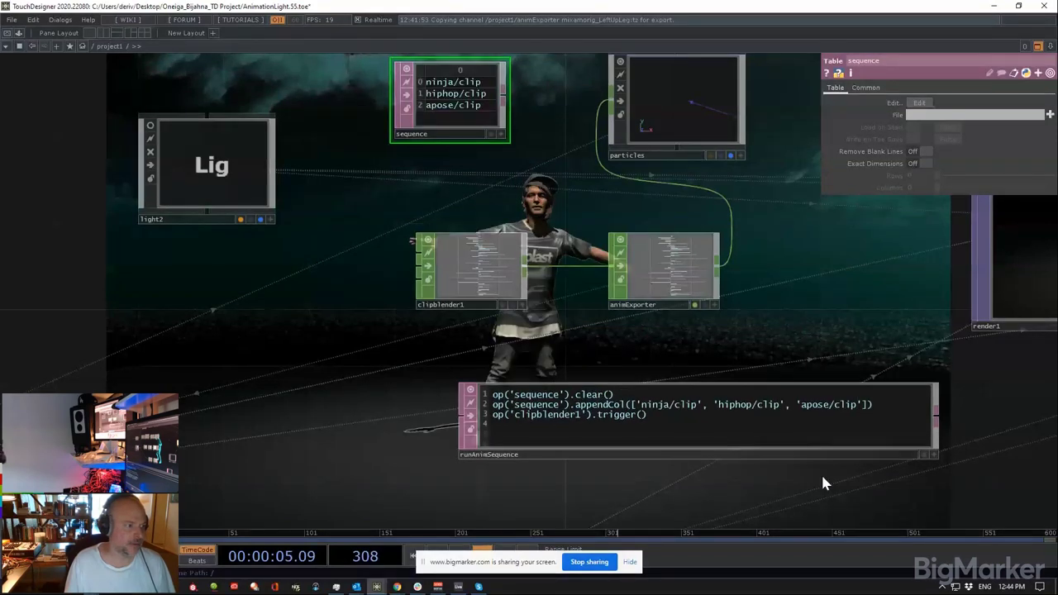
# Step: Examine the apose Base's FBX Clip parameters, in particular Blend Time and Next Blend Time
pyautogui.moveTo(802, 325); pyautogui.dragTo(943, 373)
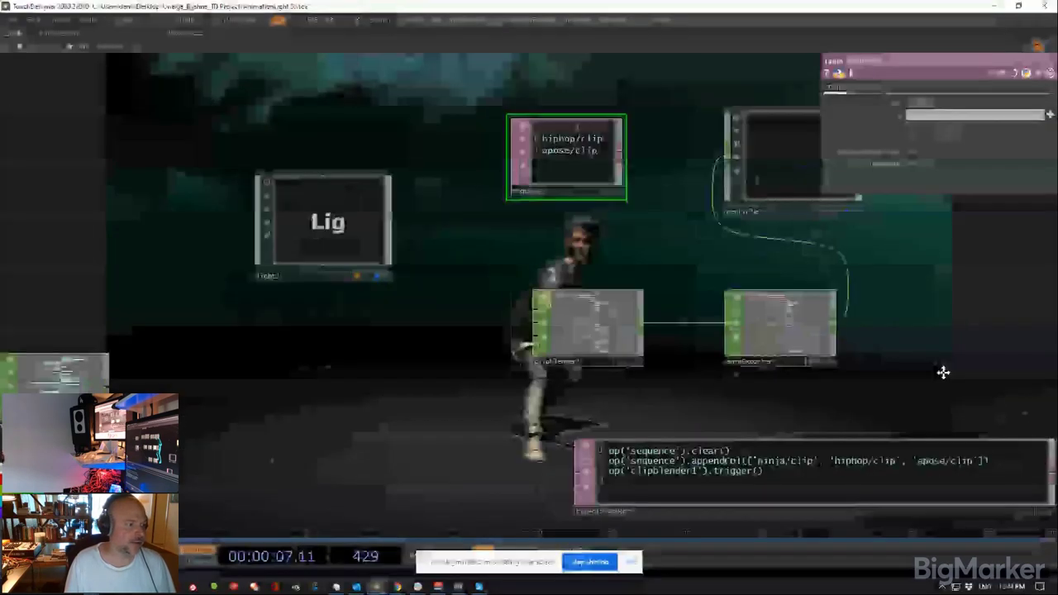
pyautogui.scroll(-3, 943, 373)
pyautogui.moveTo(545, 427); pyautogui.dragTo(611, 365)
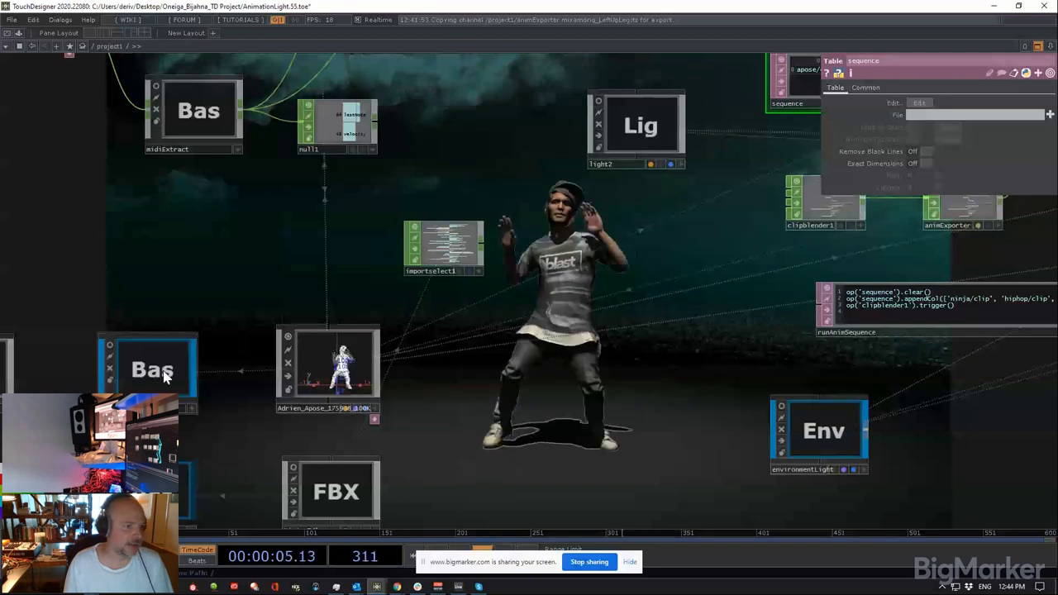
pyautogui.click(162, 368)
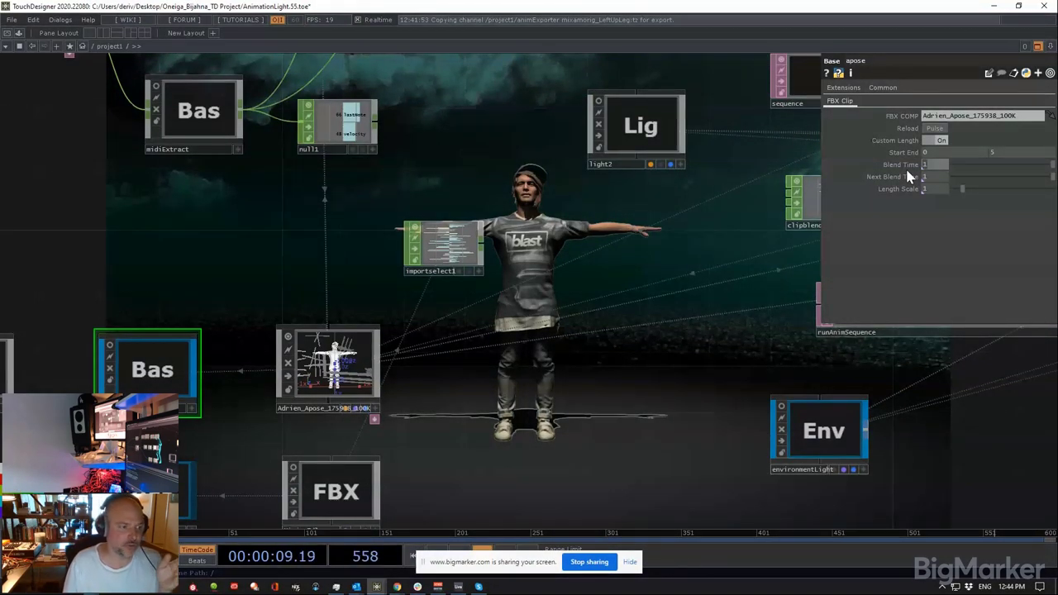
pyautogui.moveTo(723, 305); pyautogui.dragTo(617, 296)
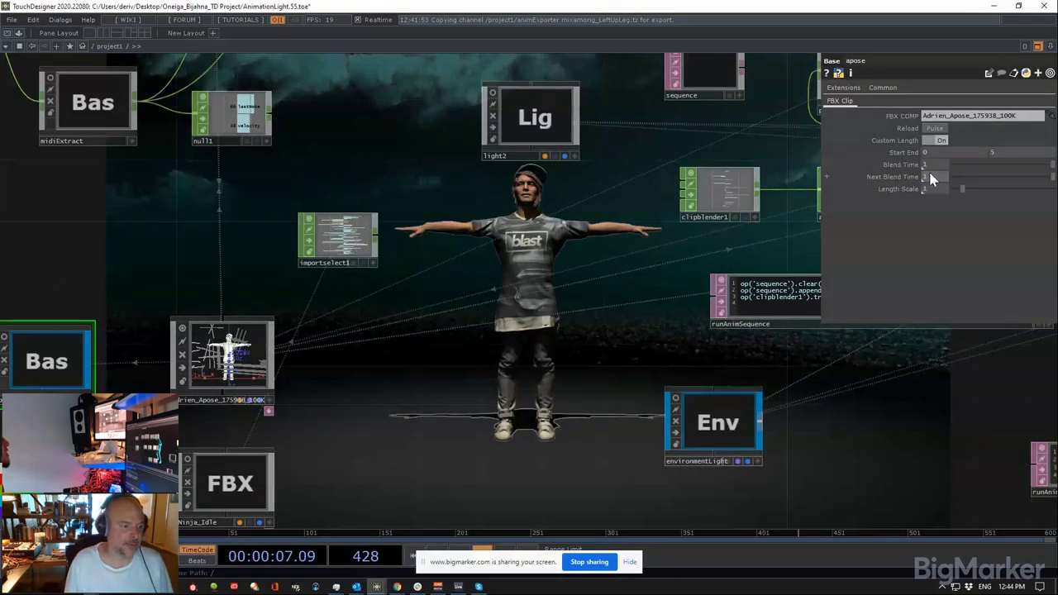
# Step: Review the clip entries in the runAnimSequence script and compare them with the runAnimSequence1 script
pyautogui.moveTo(968, 492); pyautogui.dragTo(715, 428)
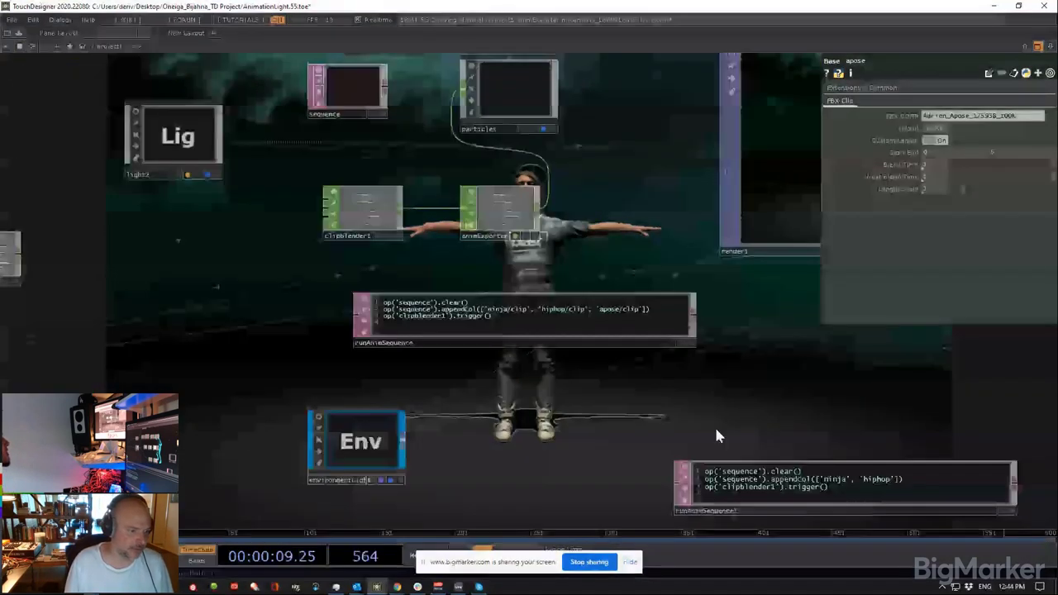
pyautogui.moveTo(810, 485); pyautogui.dragTo(807, 378, button='middle')
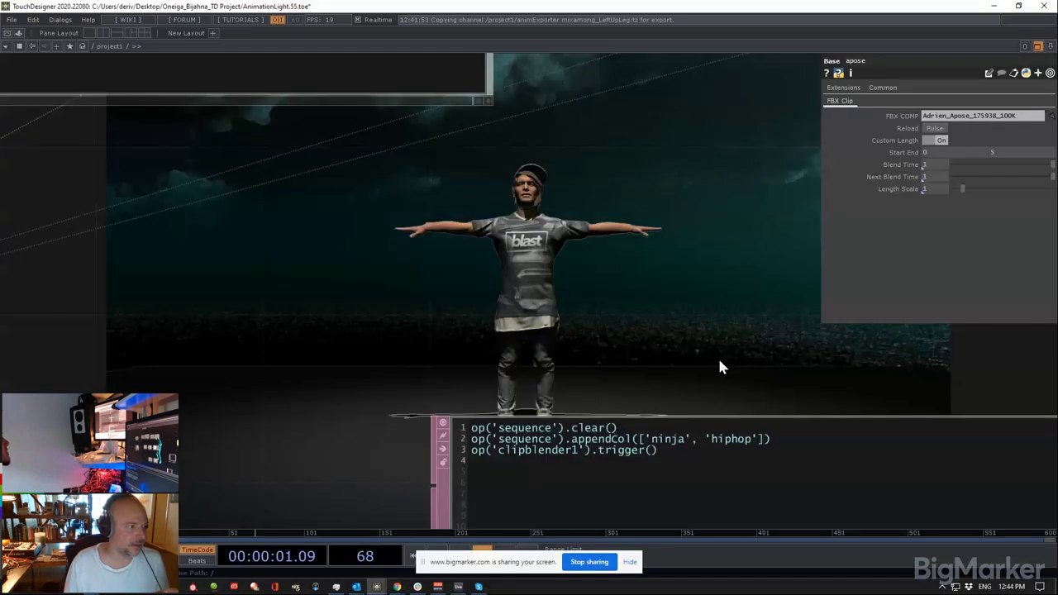
pyautogui.scroll(-3, 643, 322)
pyautogui.scroll(2, 463, 198)
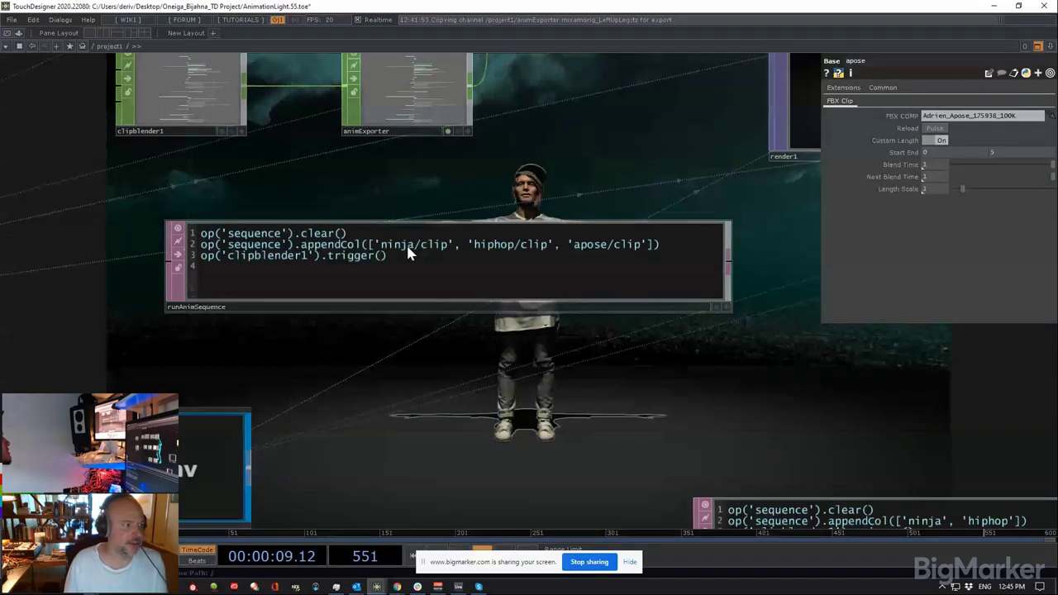
pyautogui.click(479, 248)
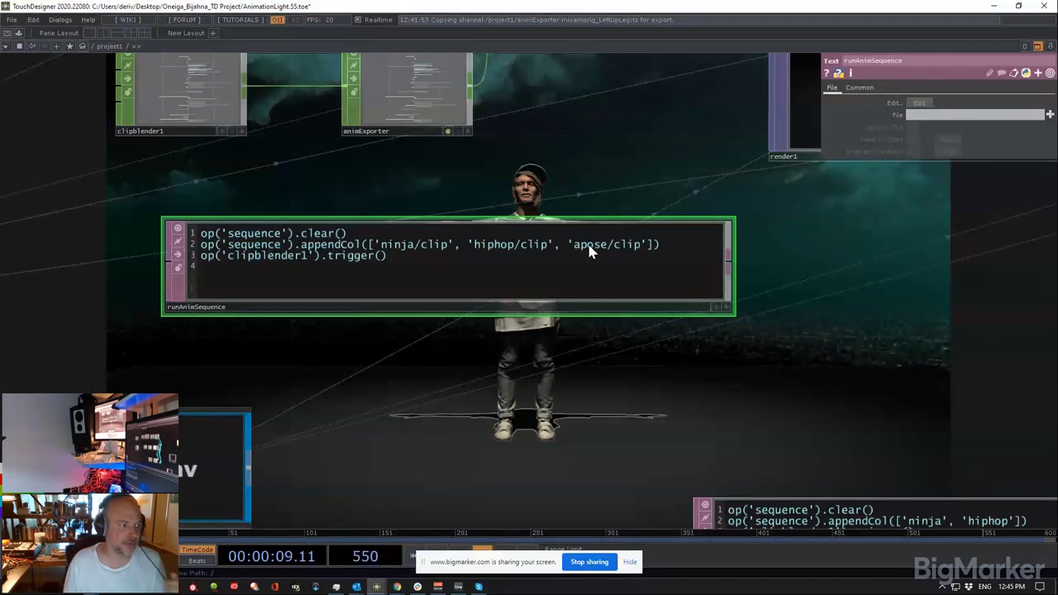
# Step: Locate the Standing_Idle FBX among the animation components and view its parameters
pyautogui.moveTo(609, 170); pyautogui.dragTo(636, 272)
pyautogui.scroll(-3, 571, 253)
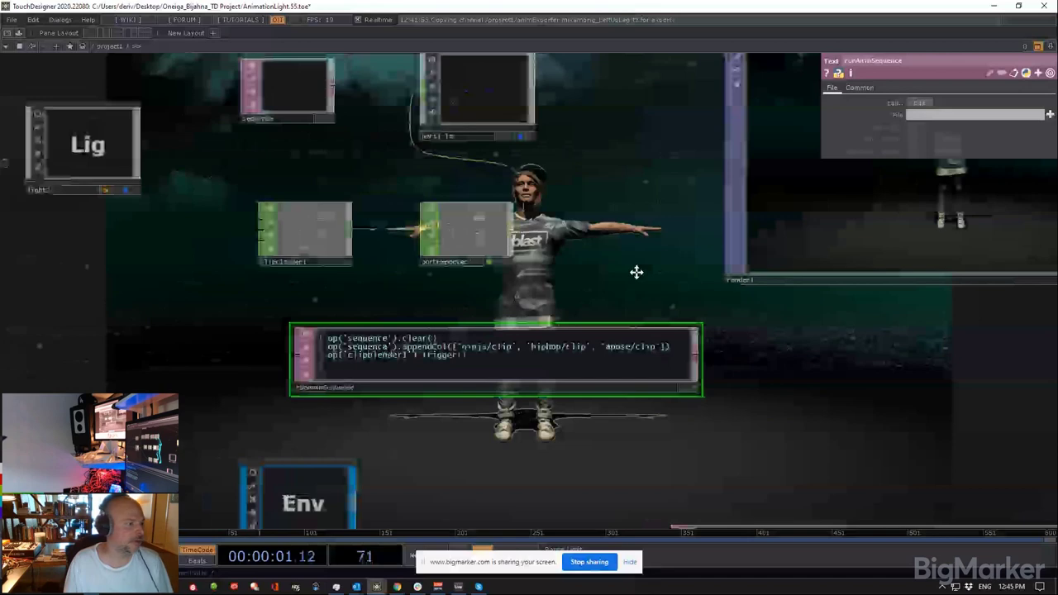
pyautogui.scroll(-2, 635, 271)
pyautogui.scroll(-2, 455, 361)
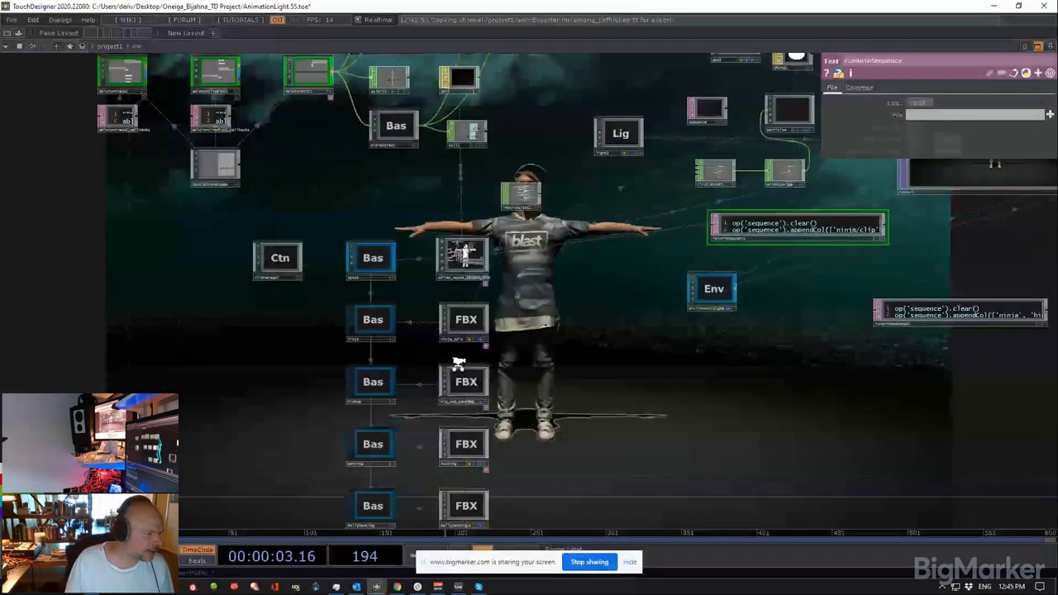
pyautogui.moveTo(545, 513); pyautogui.dragTo(585, 122)
pyautogui.scroll(-2, 620, 430)
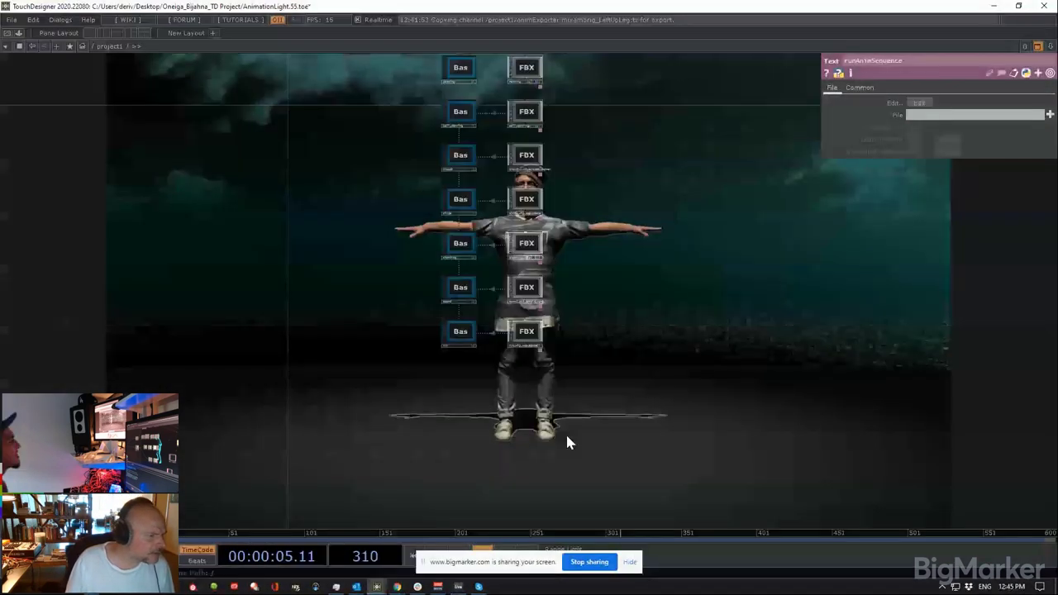
pyautogui.scroll(4, 567, 442)
pyautogui.scroll(2, 531, 203)
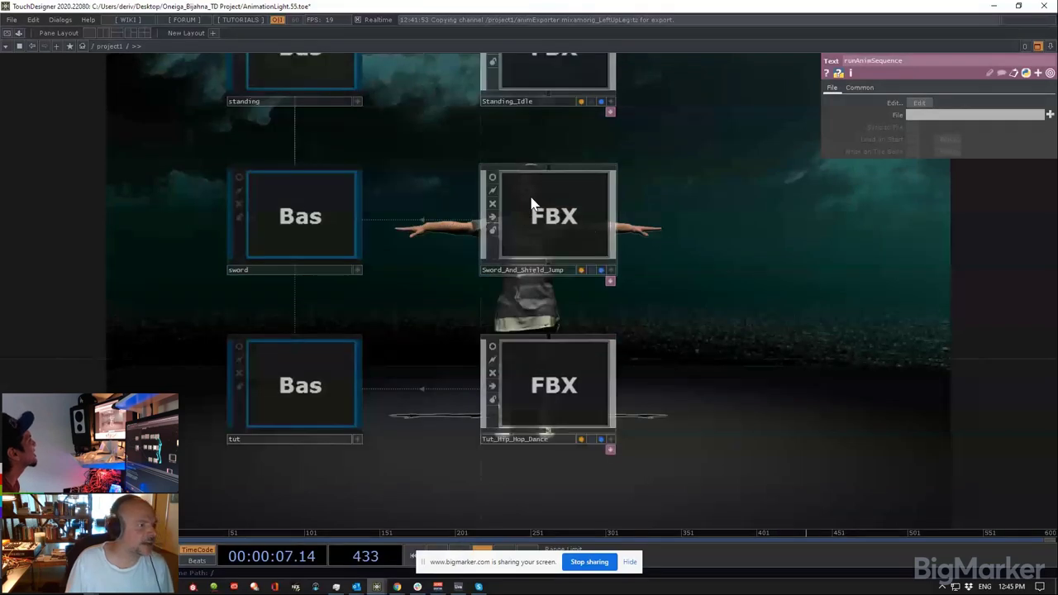
pyautogui.click(525, 106)
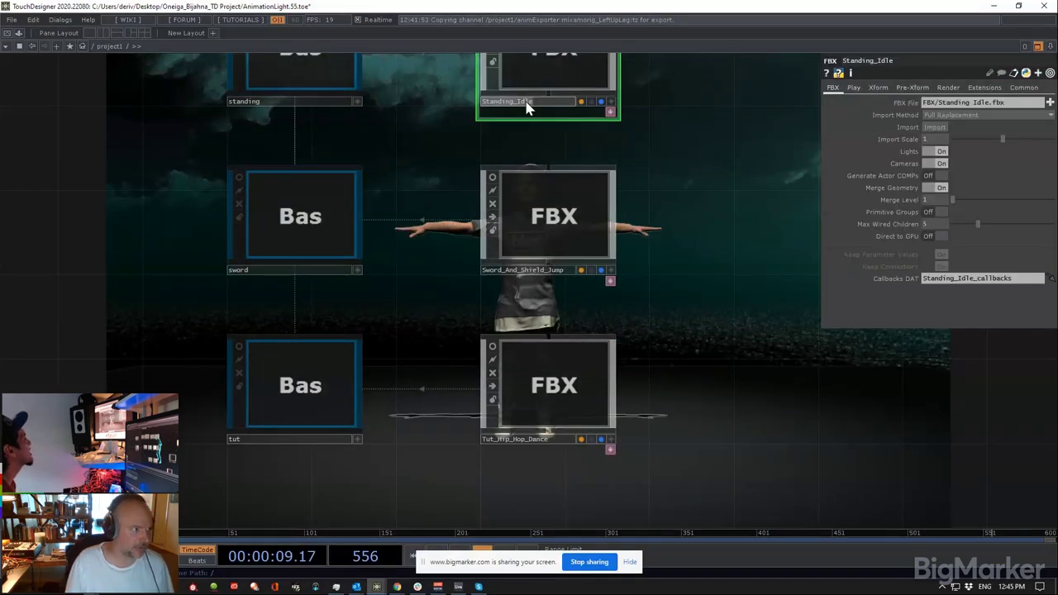
pyautogui.scroll(-3, 488, 378)
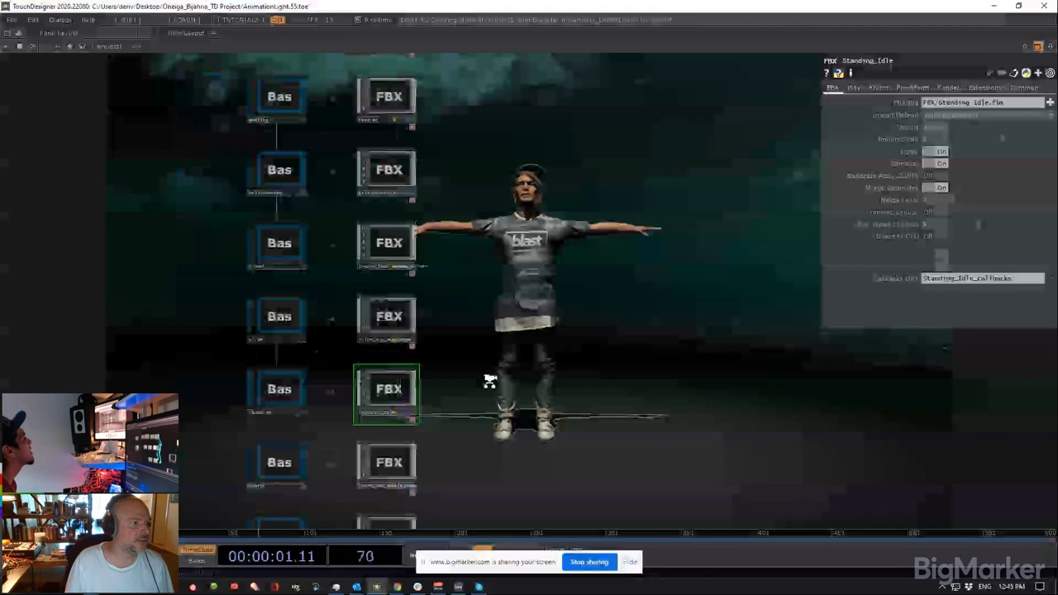
# Step: Replace apose with Standing_Idle in the last appendCol entry of the runAnimSequence script
pyautogui.scroll(-2, 562, 294)
pyautogui.scroll(5, 561, 293)
pyautogui.moveTo(604, 298); pyautogui.dragTo(443, 487)
pyautogui.click(725, 330)
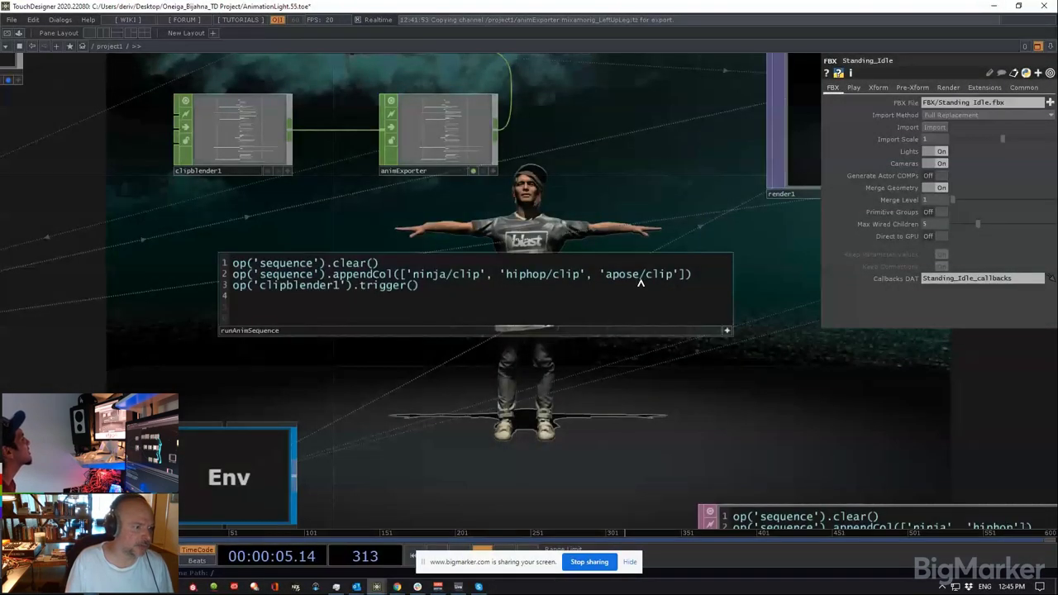
pyautogui.moveTo(639, 279); pyautogui.dragTo(606, 279)
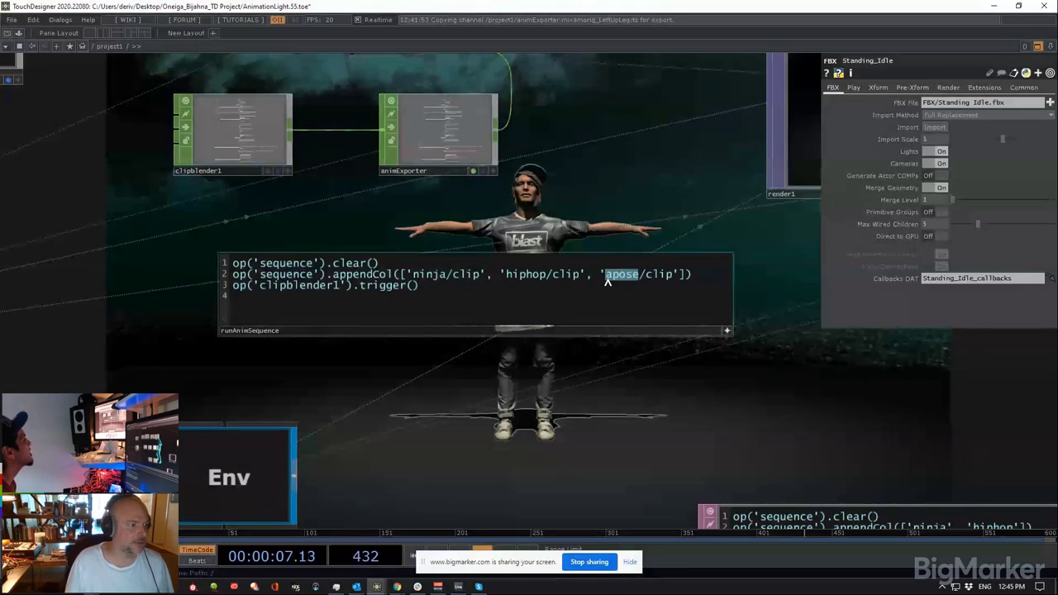
pyautogui.write('Standing_Idle')
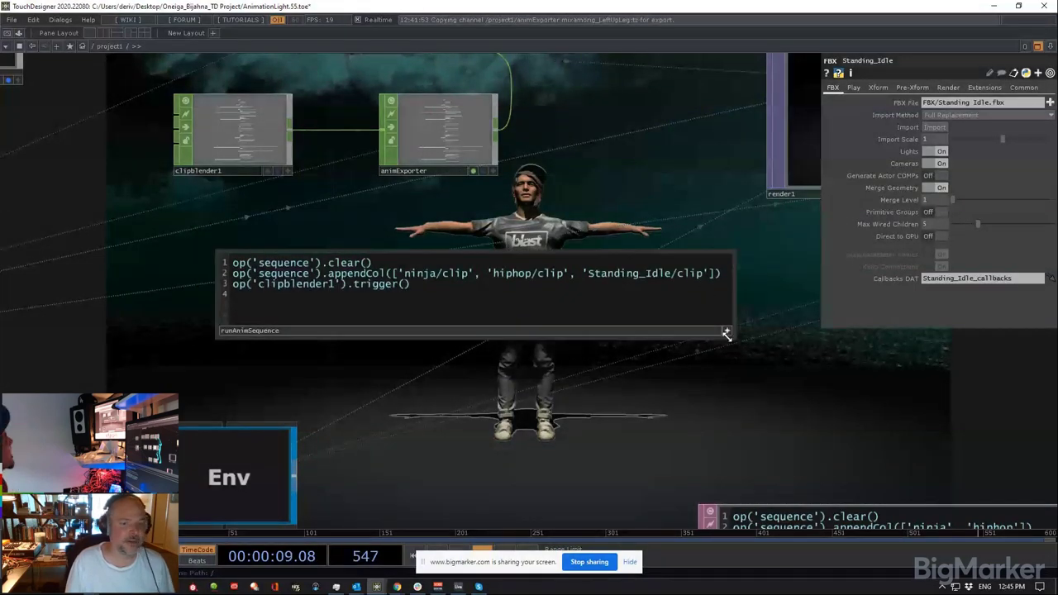
pyautogui.click(727, 332)
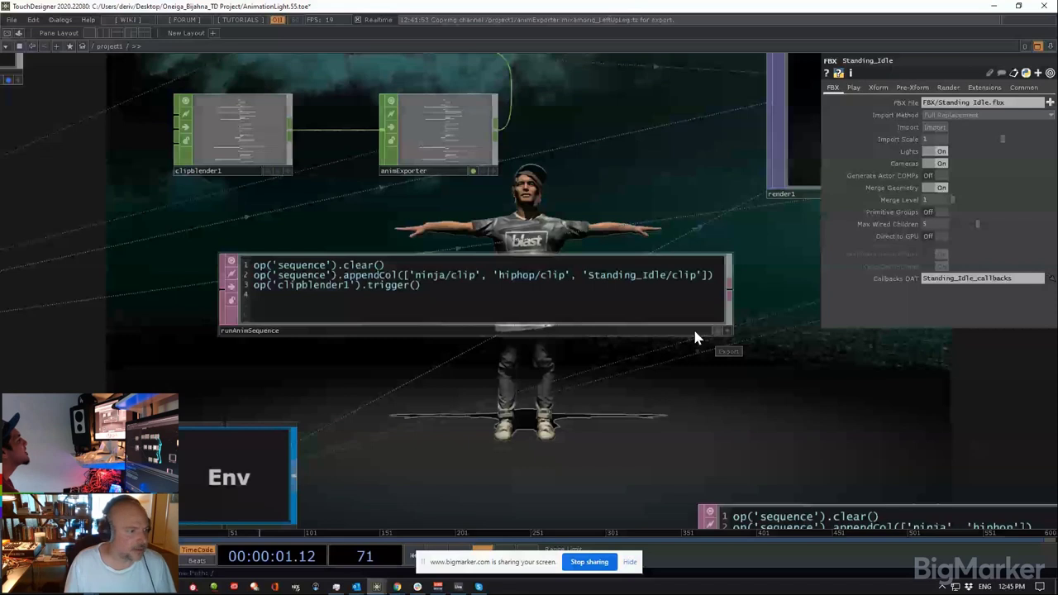
# Step: Run the edited runAnimSequence script and watch the sequence table and clipblender1 as the character plays
pyautogui.rightClick(633, 295)
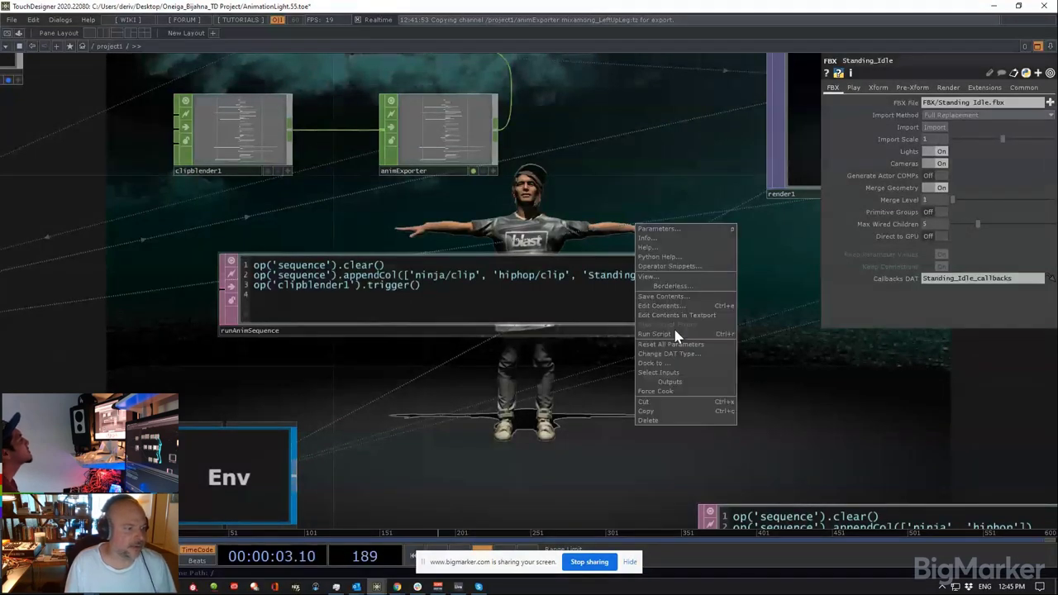
pyautogui.click(675, 334)
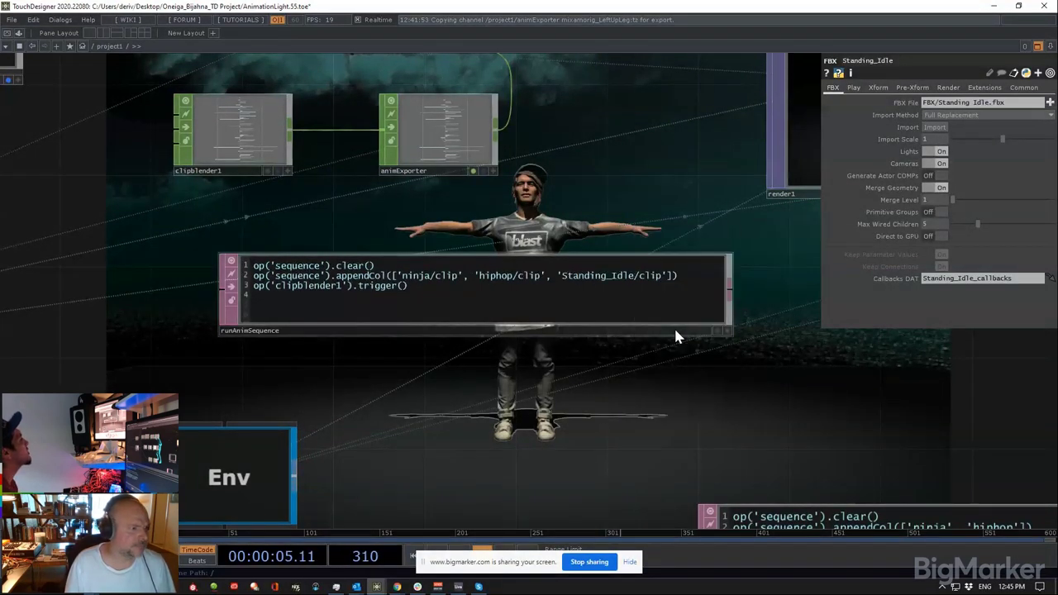
pyautogui.moveTo(587, 208); pyautogui.dragTo(556, 317)
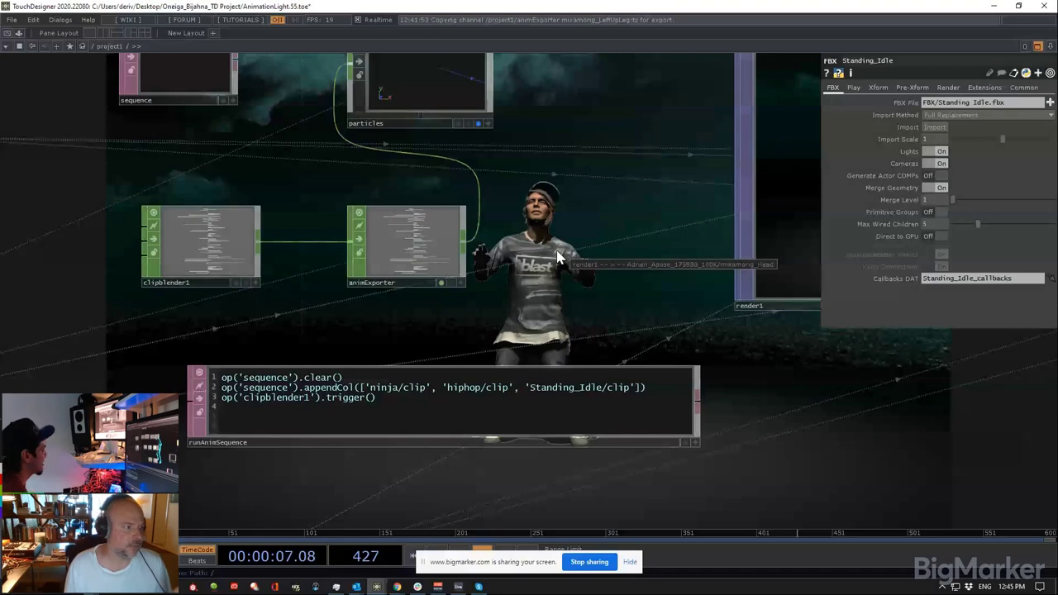
pyautogui.scroll(-1, 562, 253)
pyautogui.scroll(-2, 567, 247)
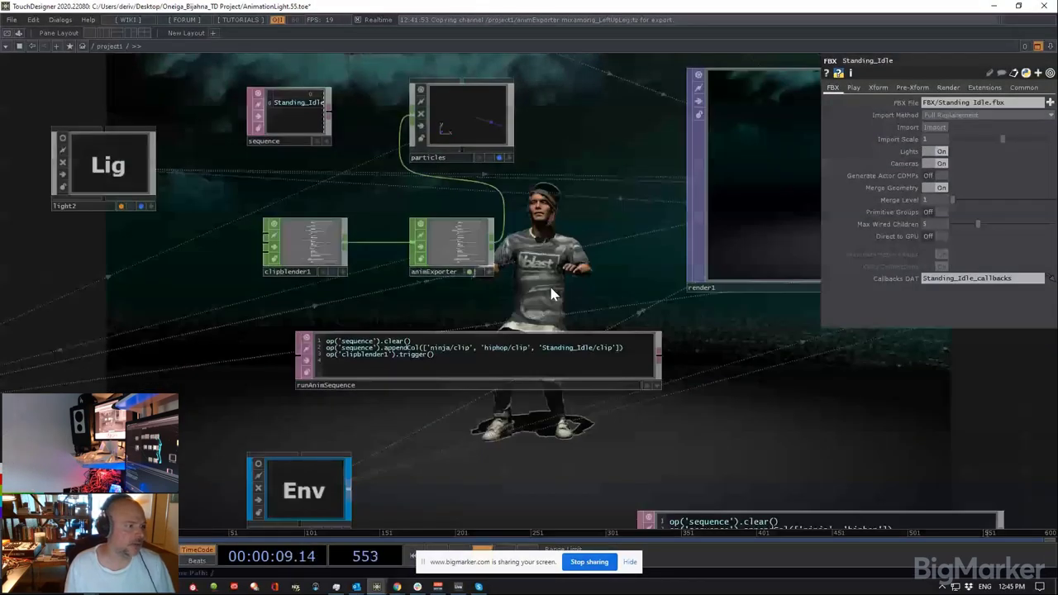
pyautogui.moveTo(566, 256); pyautogui.dragTo(593, 231)
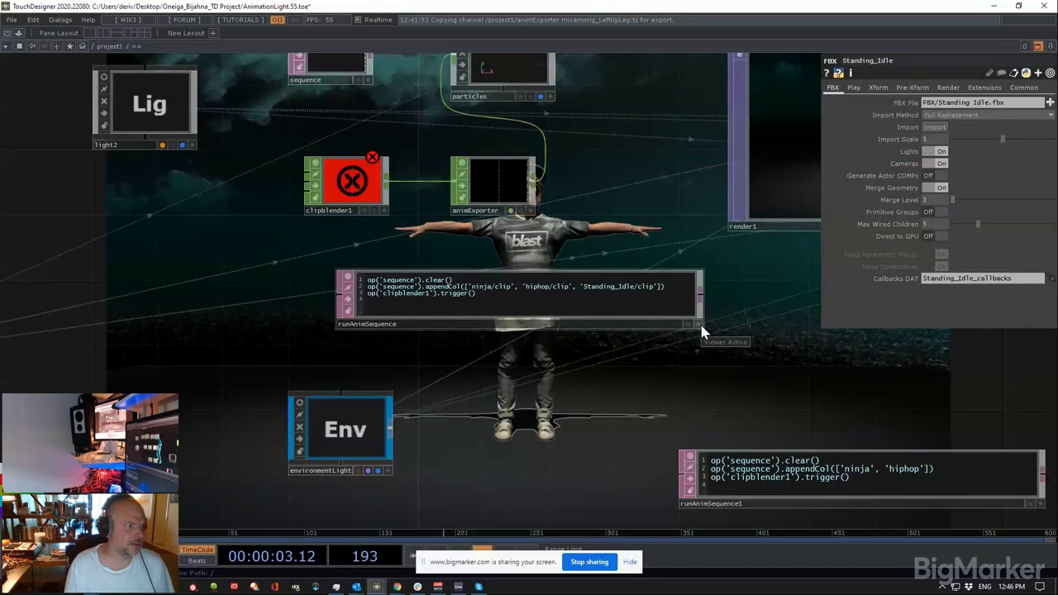
# Step: Examine clipblender1's parameters and trace the clip Base and FBX components that feed it
pyautogui.click(346, 195)
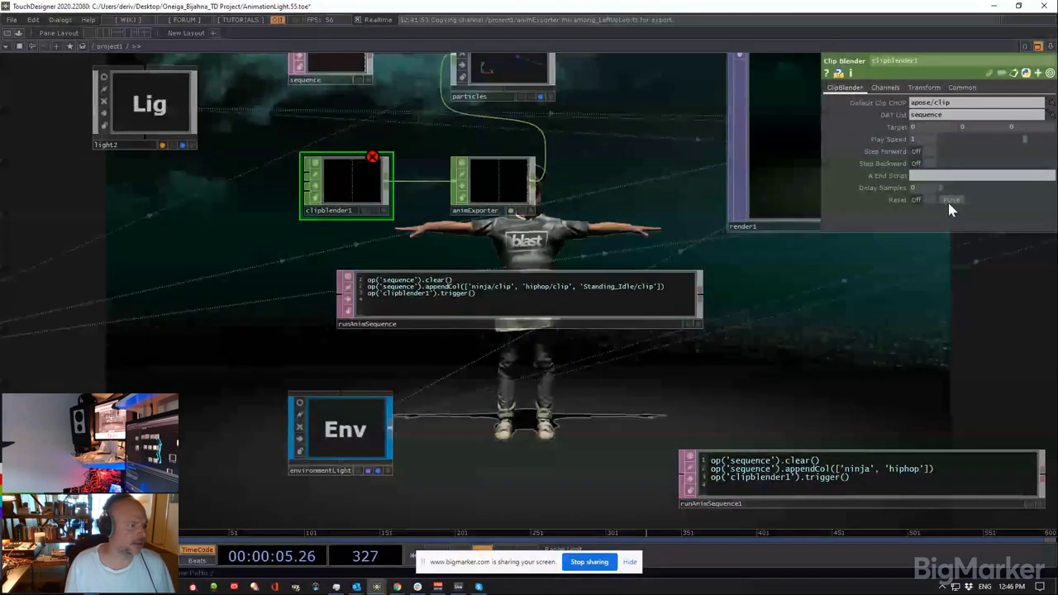
pyautogui.scroll(-5, 538, 248)
pyautogui.scroll(3, 502, 331)
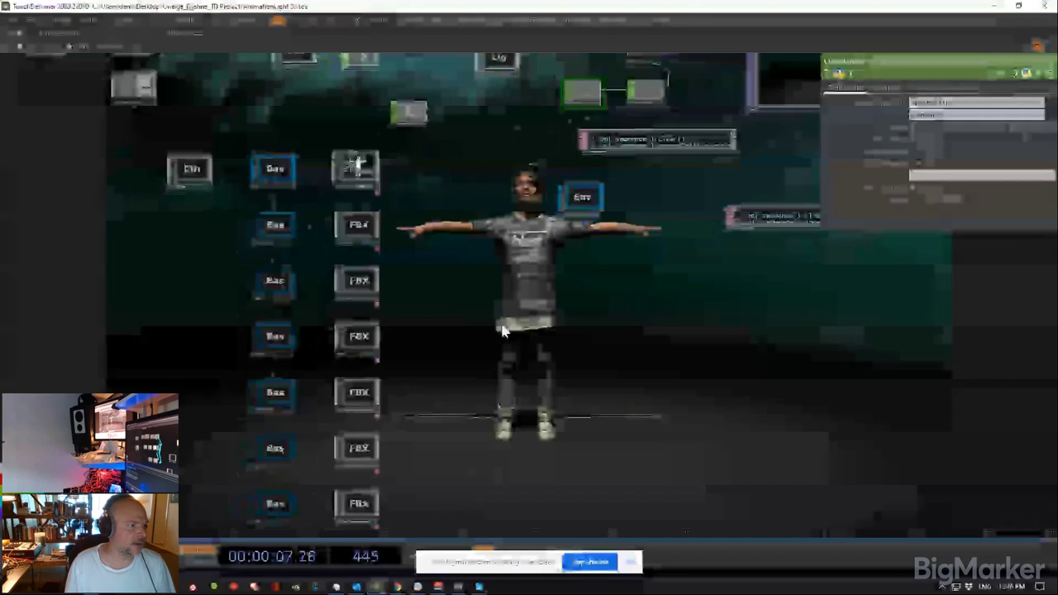
pyautogui.scroll(-3, 502, 331)
pyautogui.scroll(2, 575, 213)
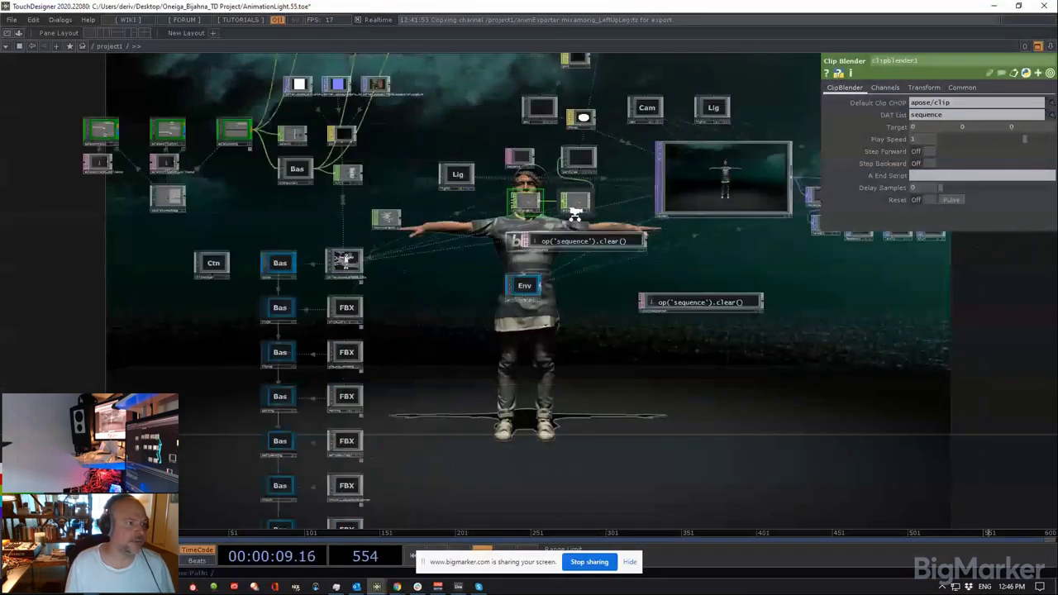
pyautogui.scroll(3, 575, 213)
# Step: Switch to Ableton Live beside TouchDesigner, select the standing clip on the Operator track and launch its scene
pyautogui.doubleClick(672, 8)
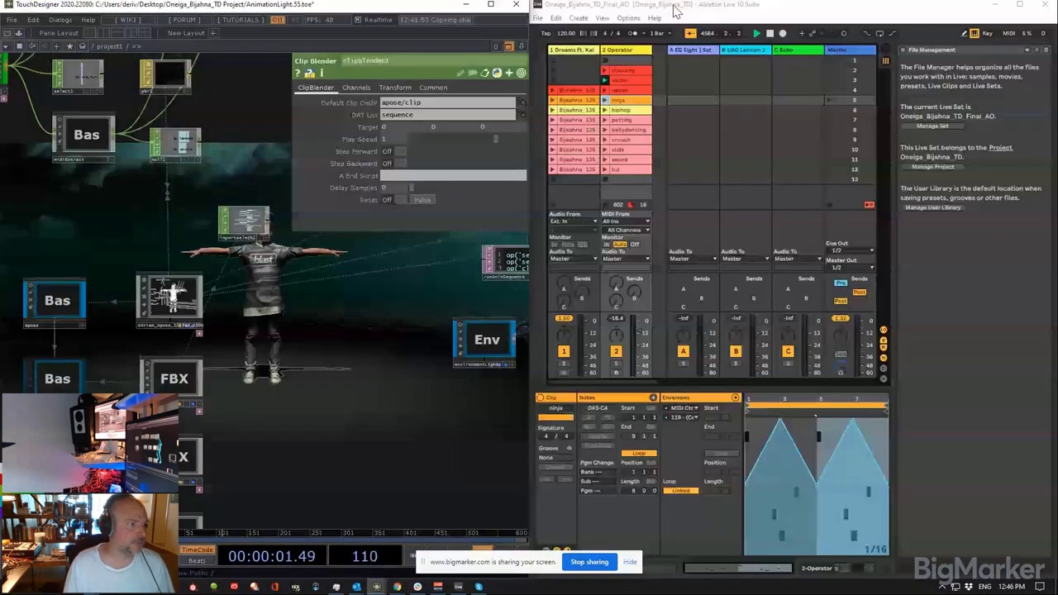
pyautogui.click(628, 71)
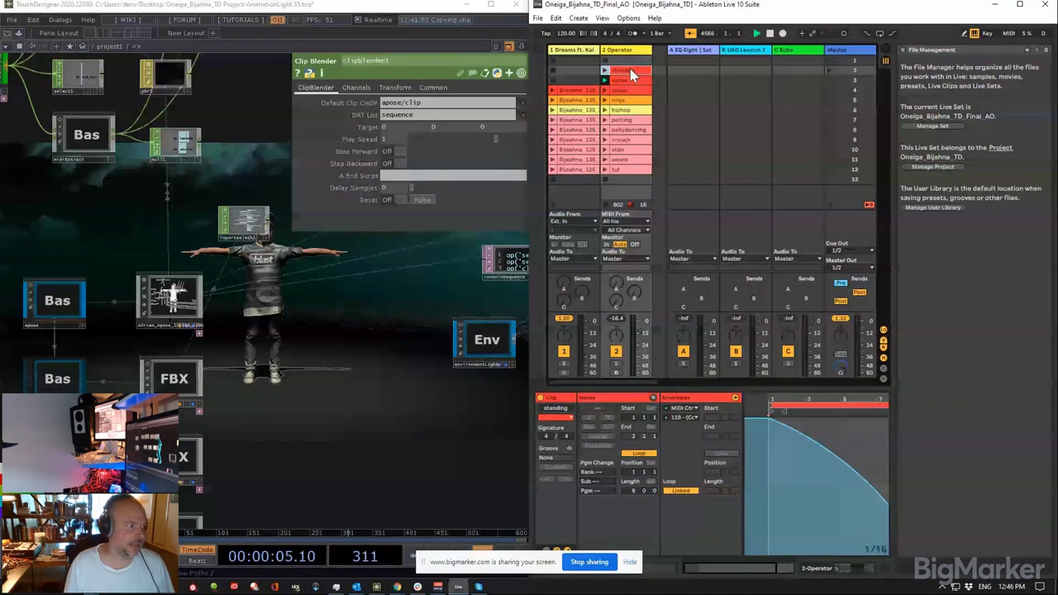
pyautogui.moveTo(348, 339); pyautogui.dragTo(309, 477)
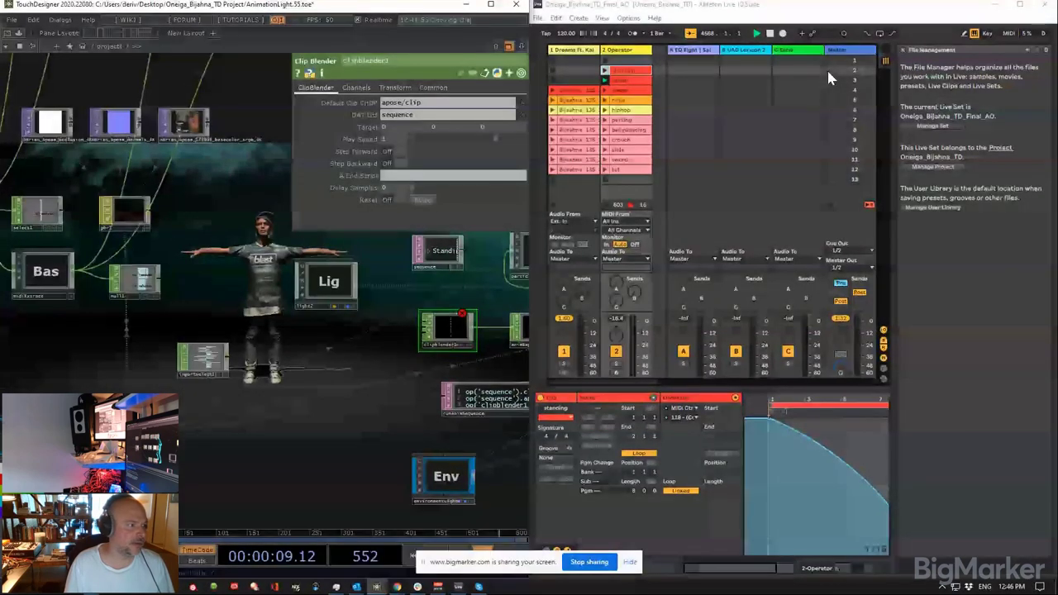
pyautogui.click(827, 71)
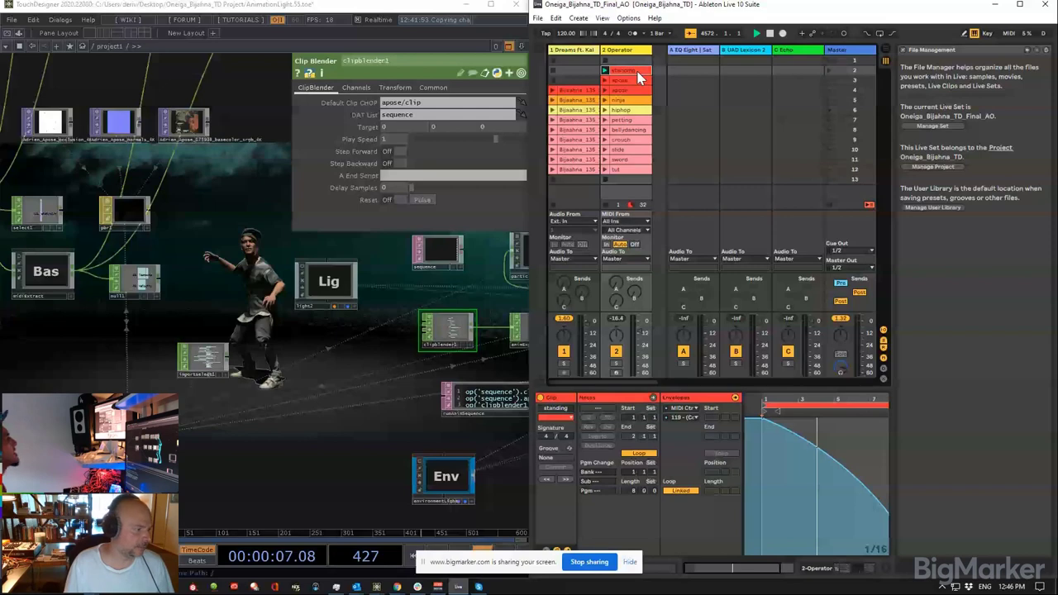
# Step: Examine the standing Base and its Standing_Idle FBX, and return to the clipblender1 and sequence area
pyautogui.moveTo(301, 322); pyautogui.dragTo(319, 276)
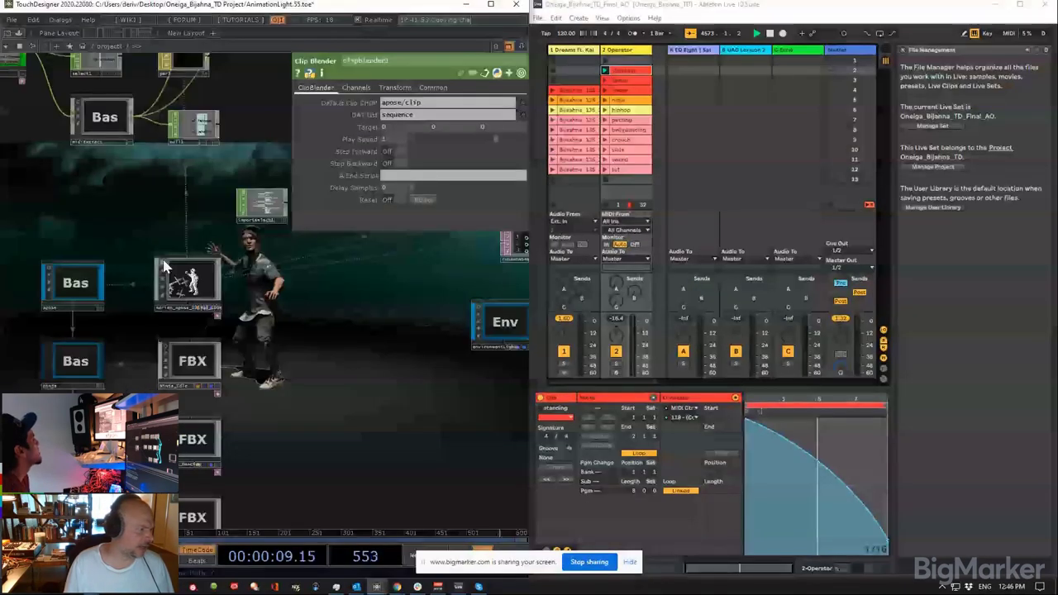
pyautogui.moveTo(156, 417); pyautogui.dragTo(221, 210)
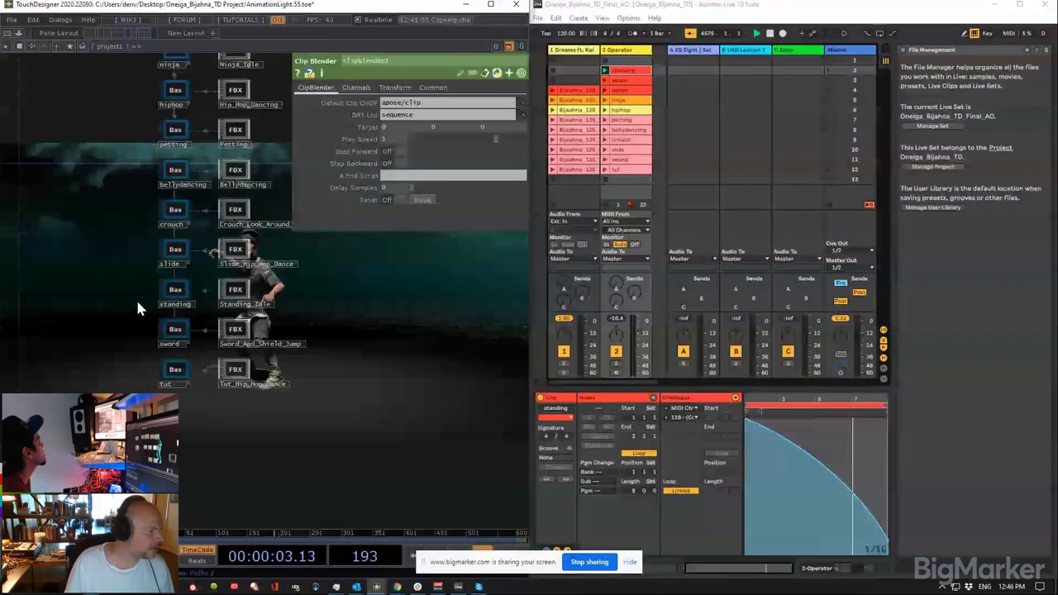
pyautogui.scroll(2, 139, 298)
pyautogui.click(185, 301)
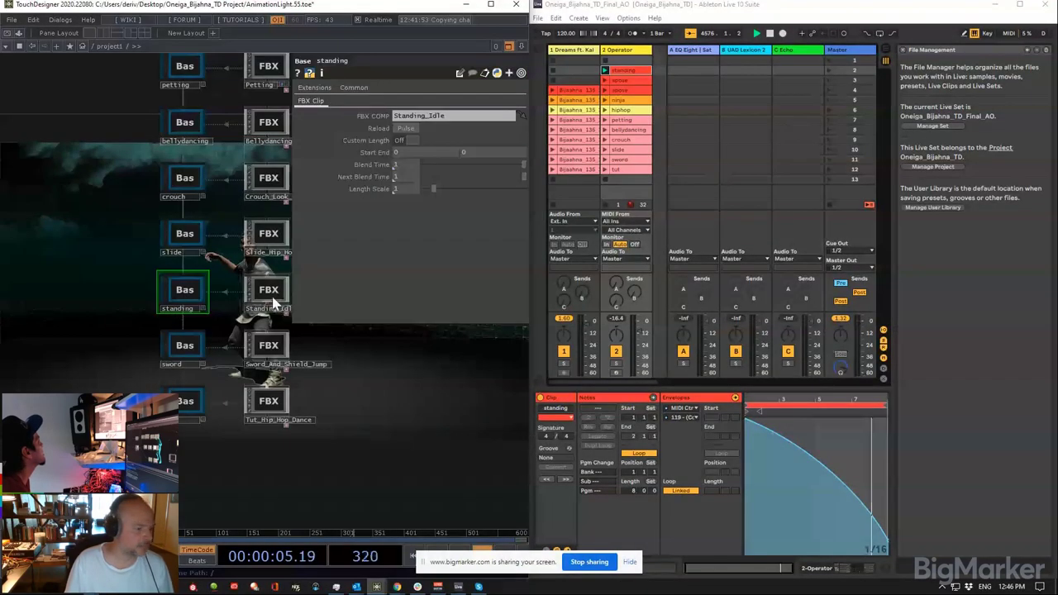
pyautogui.click(273, 297)
pyautogui.press('p')
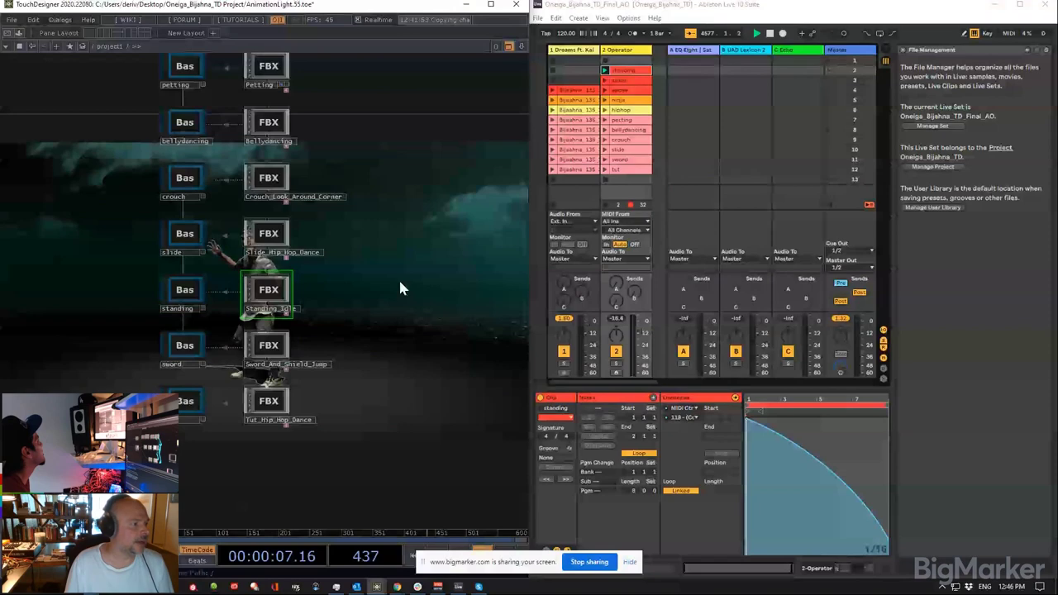
pyautogui.moveTo(400, 282); pyautogui.dragTo(282, 347)
pyautogui.moveTo(285, 218); pyautogui.dragTo(263, 432)
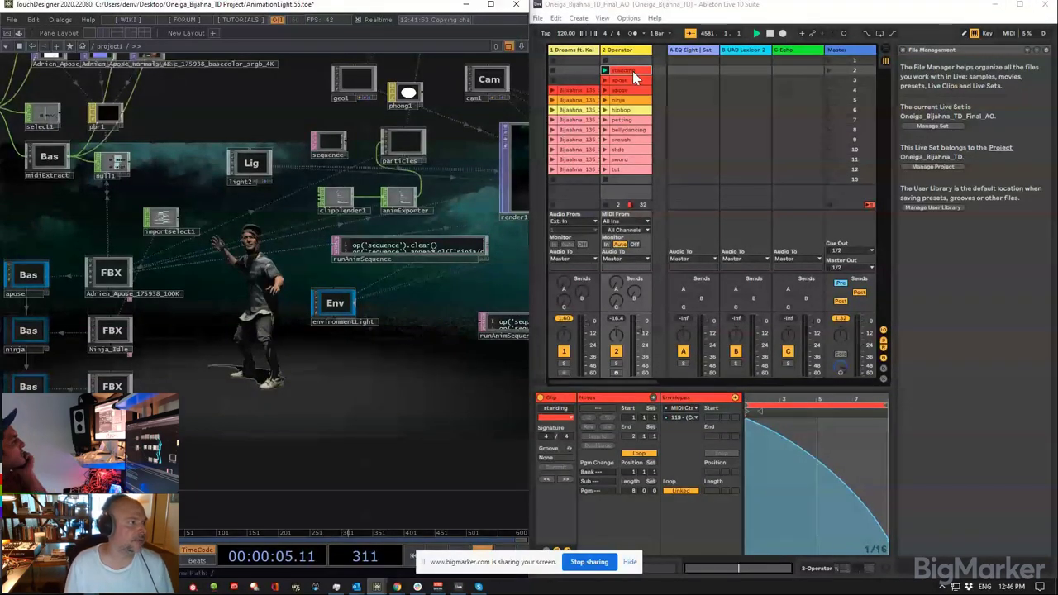
# Step: Locate the Ableton components around tdAbletonPackage in the network and find the tdAbletonPackage component in the palette's TDAbleton category
pyautogui.moveTo(201, 107); pyautogui.dragTo(380, 320)
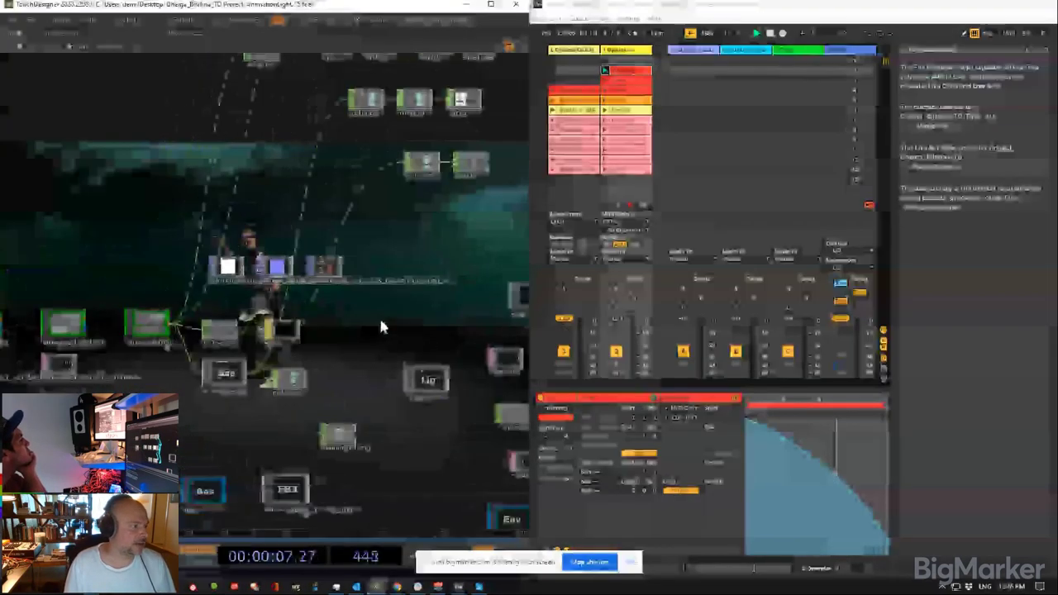
pyautogui.moveTo(119, 136); pyautogui.dragTo(317, 224)
pyautogui.scroll(3, 256, 254)
pyautogui.moveTo(222, 404); pyautogui.dragTo(159, 169)
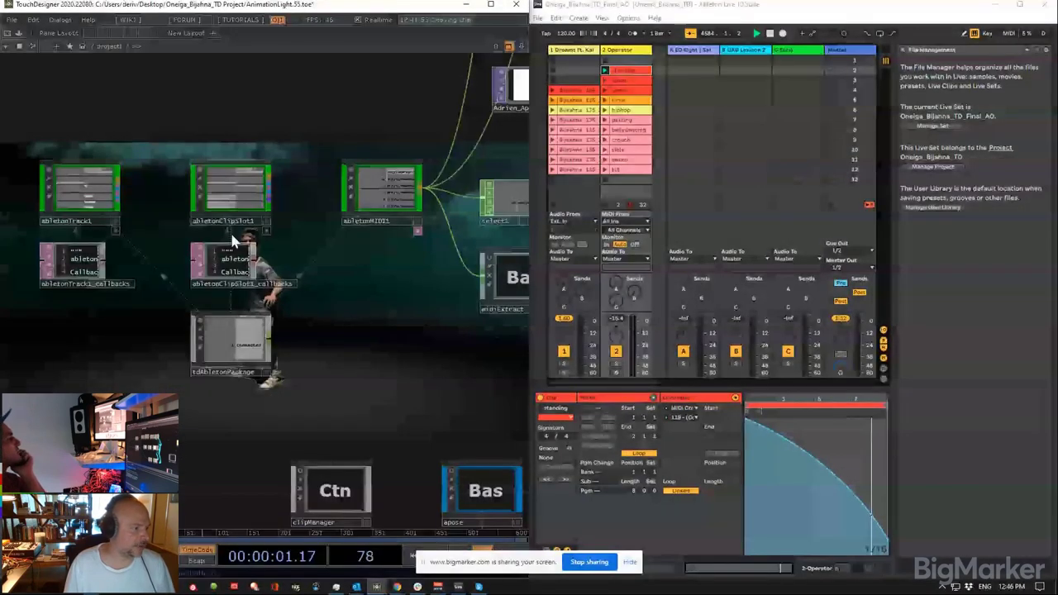
pyautogui.moveTo(232, 234); pyautogui.dragTo(235, 197)
pyautogui.click(253, 303)
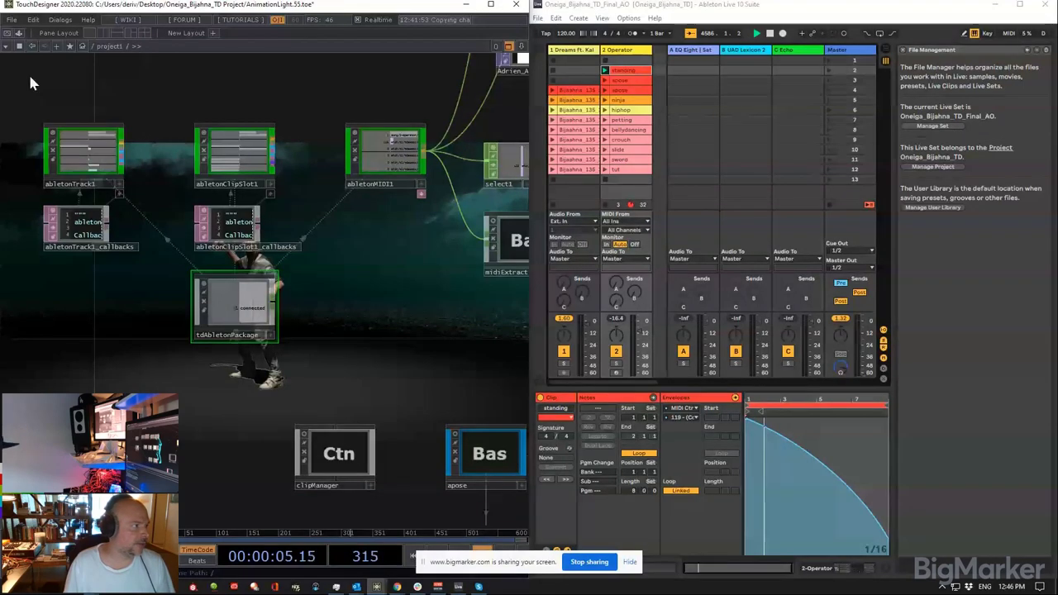
pyautogui.hotkey('alt', 'l')
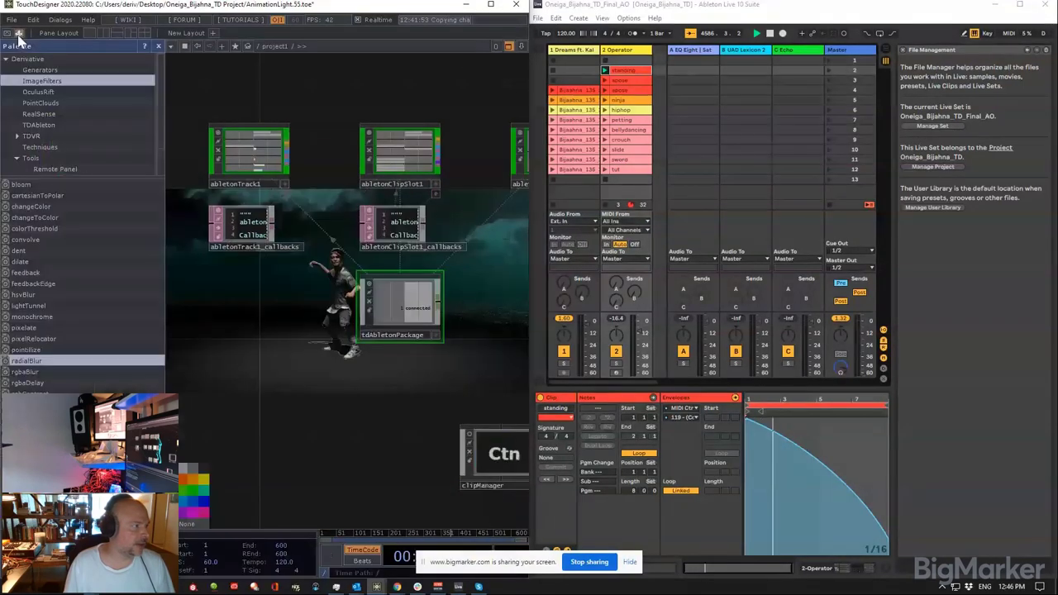
pyautogui.click(47, 126)
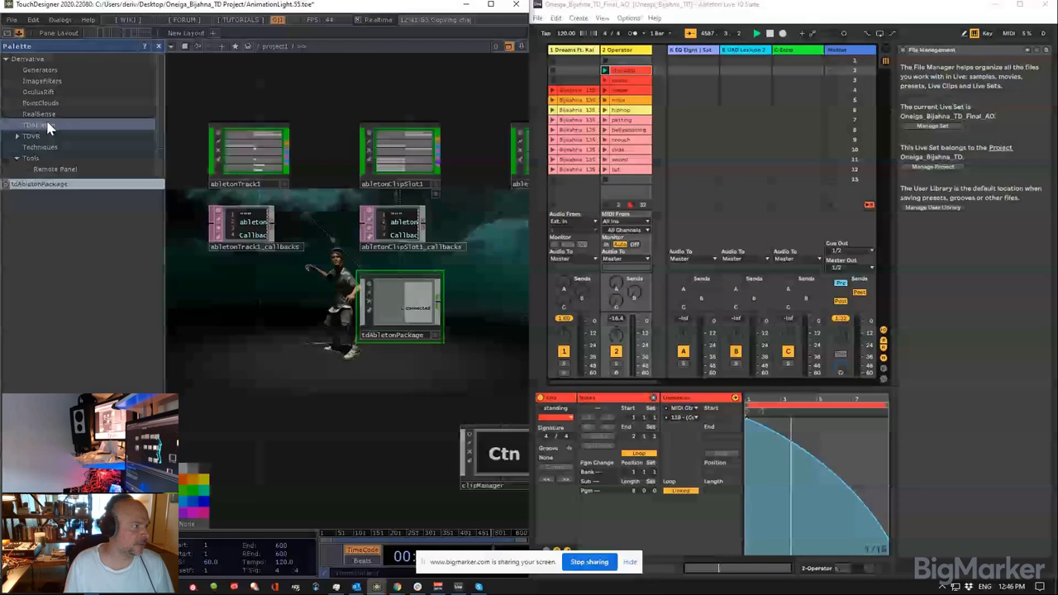
pyautogui.click(62, 185)
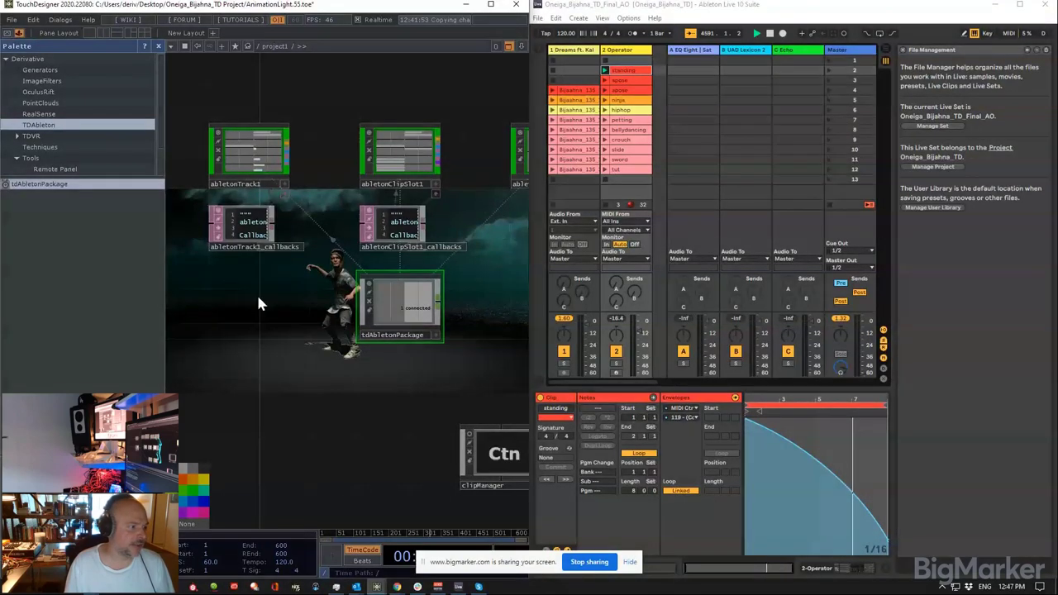
# Step: Examine the Ableton components inside tdAbletonPackage and return to the project1 network
pyautogui.press('i')
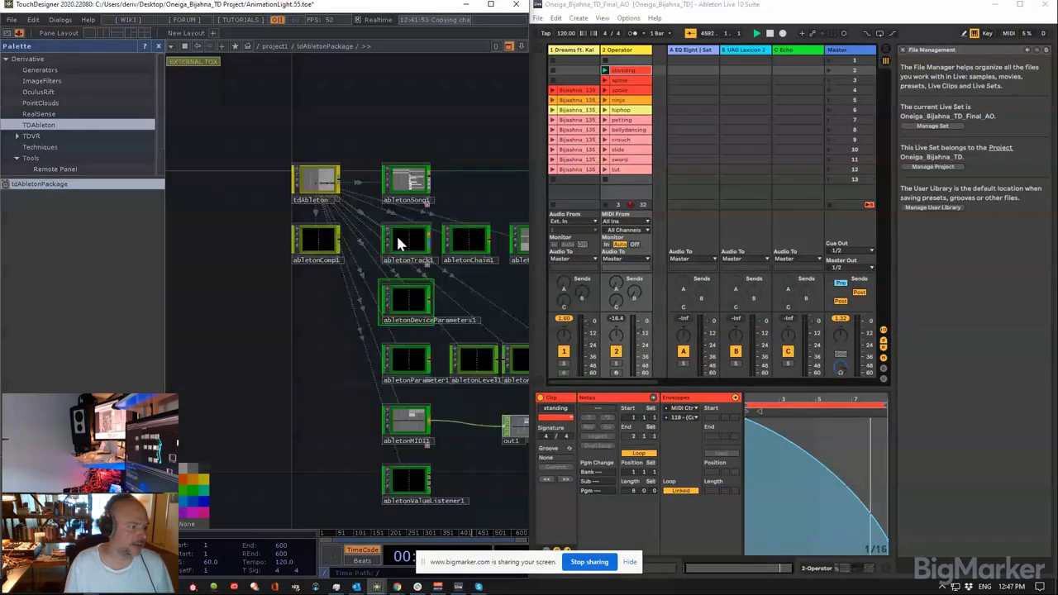
pyautogui.press('h')
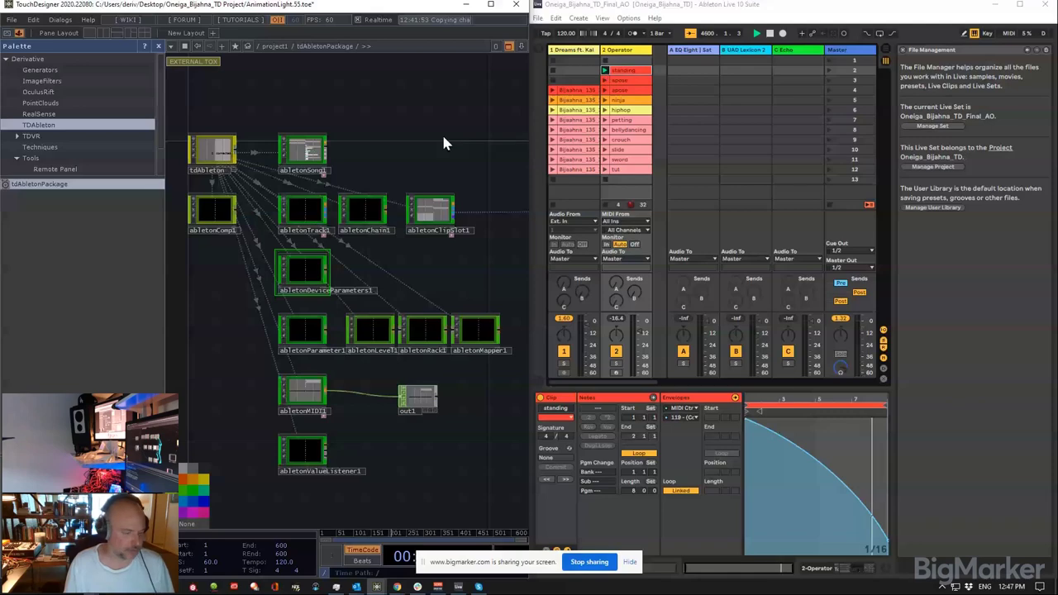
pyautogui.press('u')
# Step: Close the palette and show the parameters of the abletonTrack1 component
pyautogui.scroll(3, 261, 157)
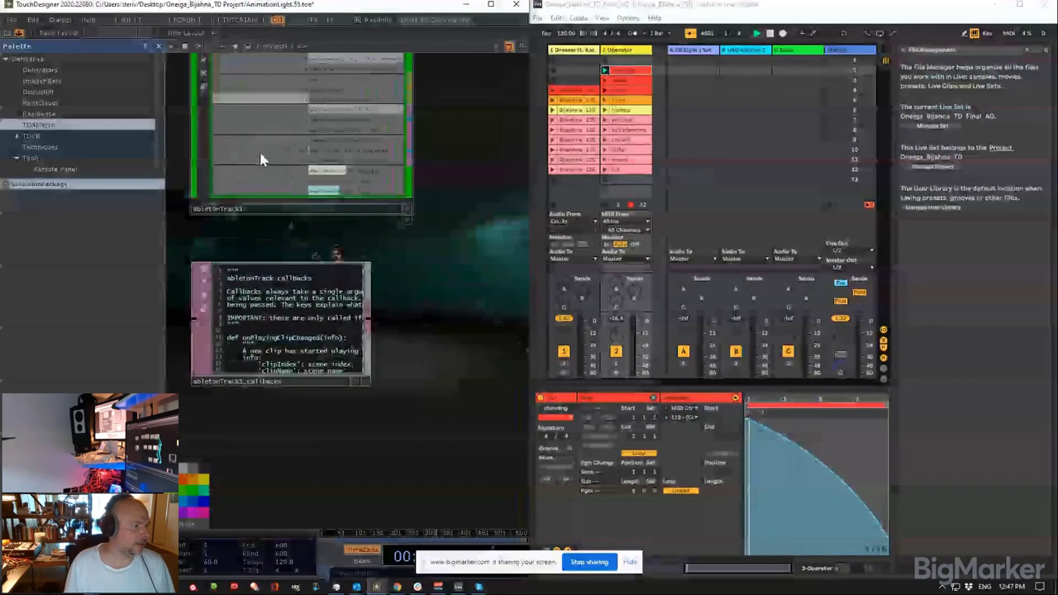
pyautogui.click(290, 349)
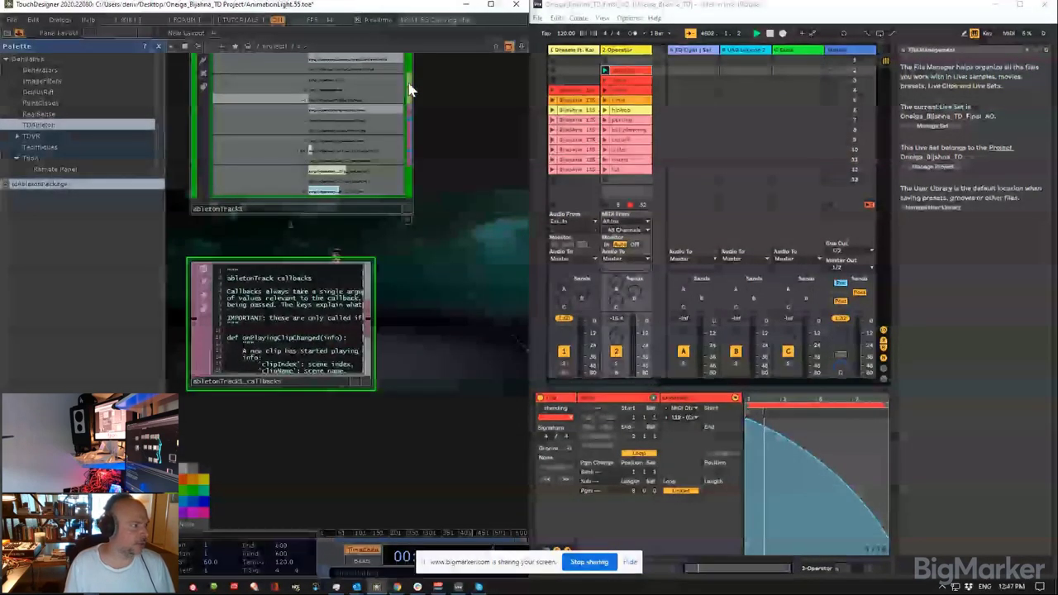
pyautogui.click(158, 46)
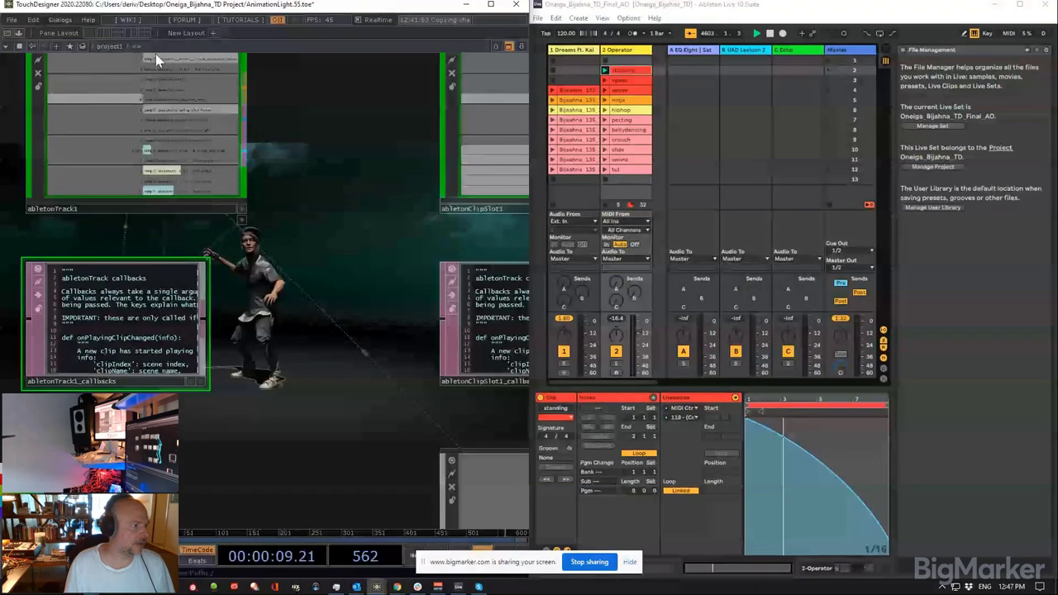
pyautogui.moveTo(277, 167); pyautogui.dragTo(381, 214)
pyautogui.click(307, 178)
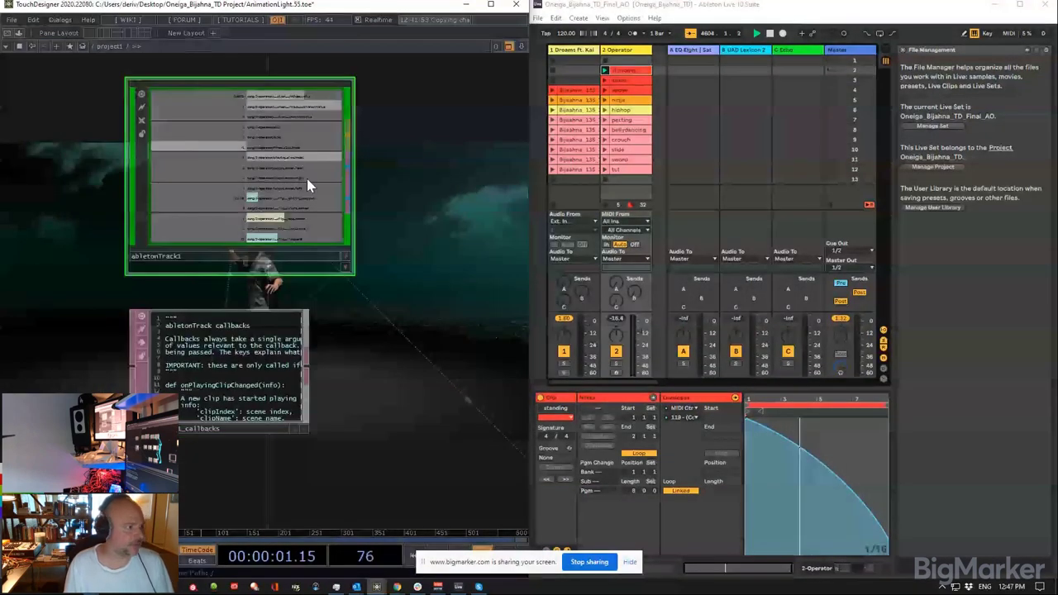
pyautogui.press('p')
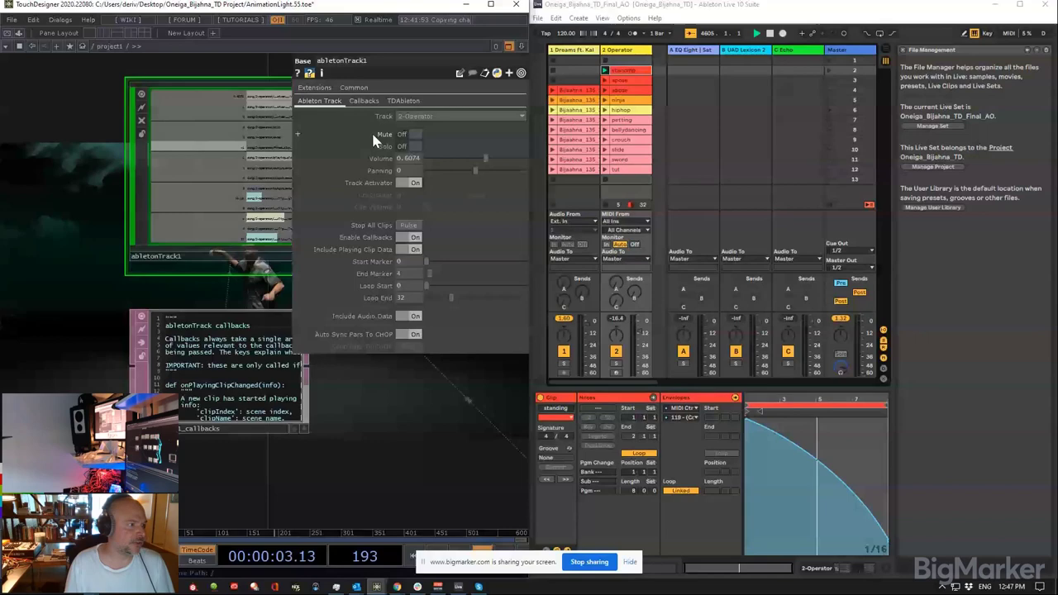
# Step: Compare abletonTrack1's available Track choices with the tracks in Ableton Live, and check its callback settings
pyautogui.click(418, 117)
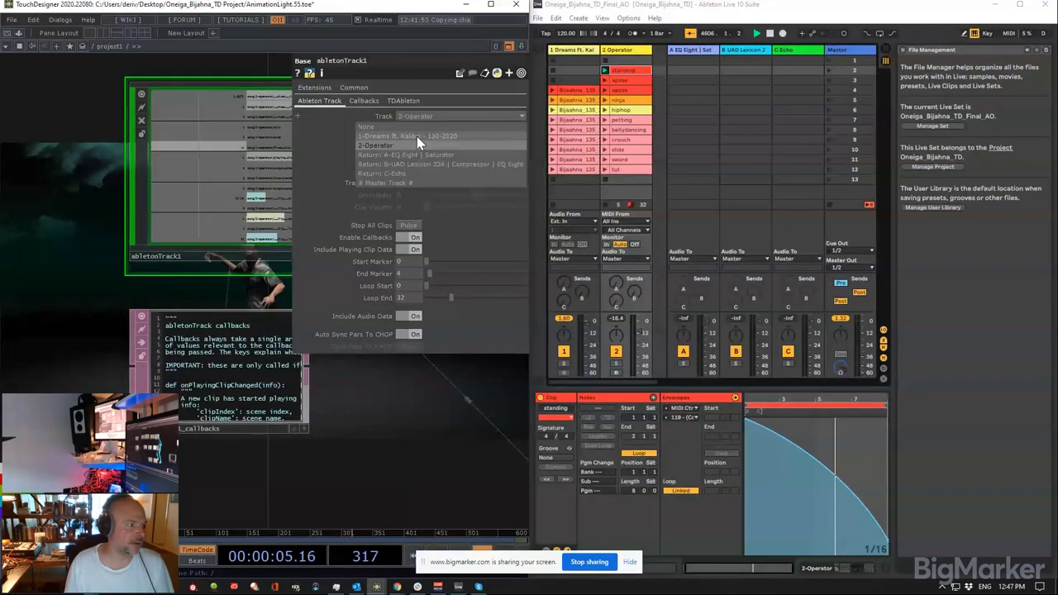
pyautogui.click(626, 51)
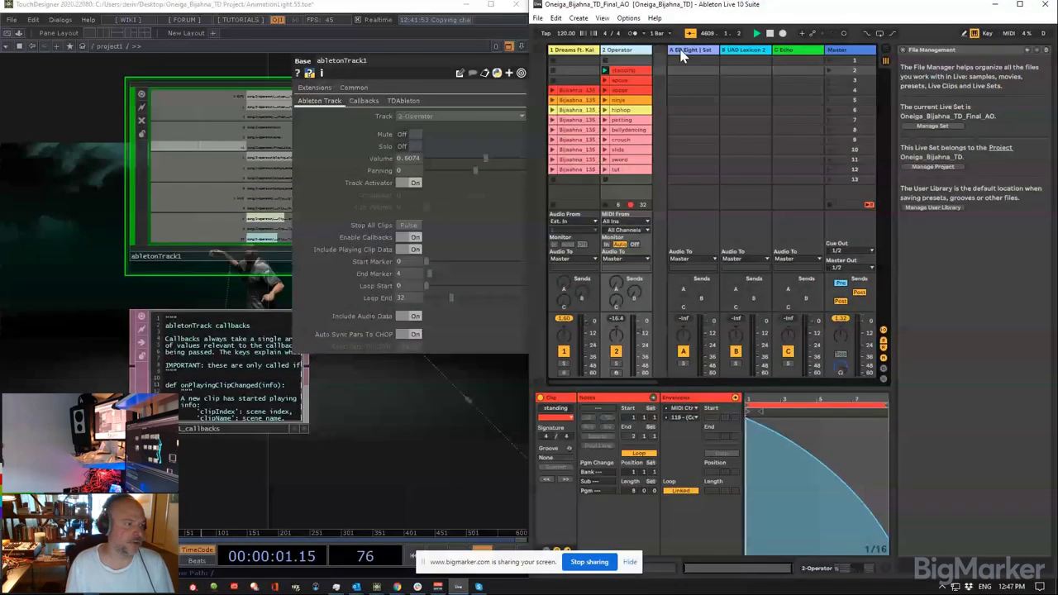
pyautogui.click(434, 118)
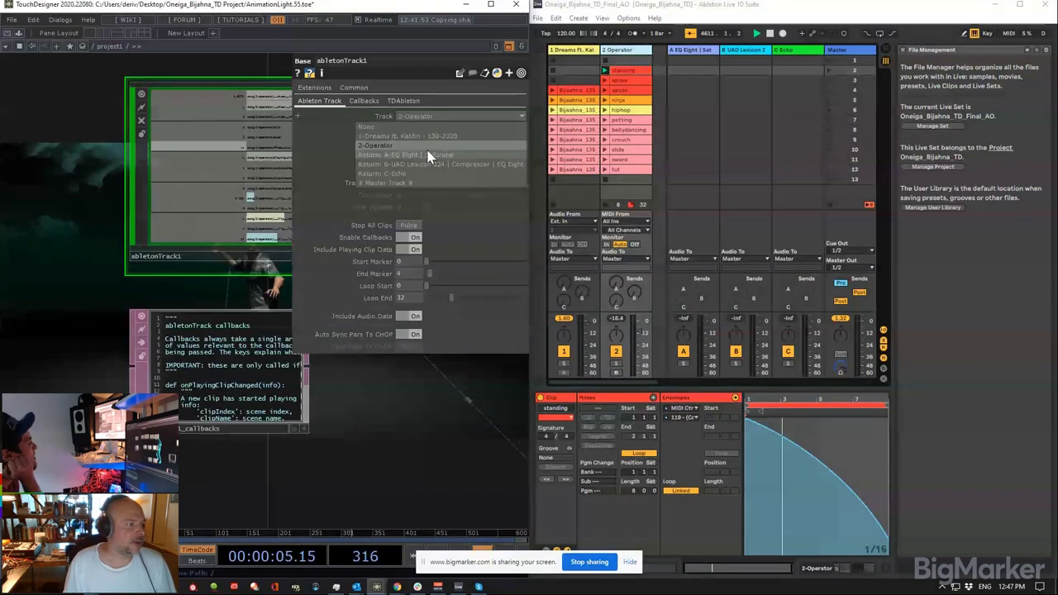
pyautogui.click(404, 205)
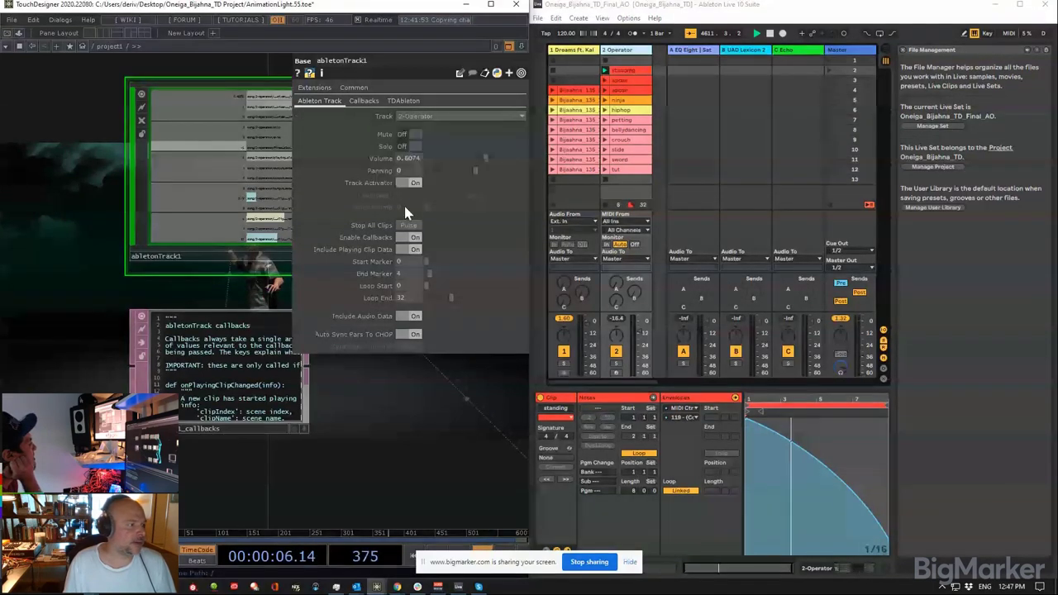
pyautogui.click(364, 100)
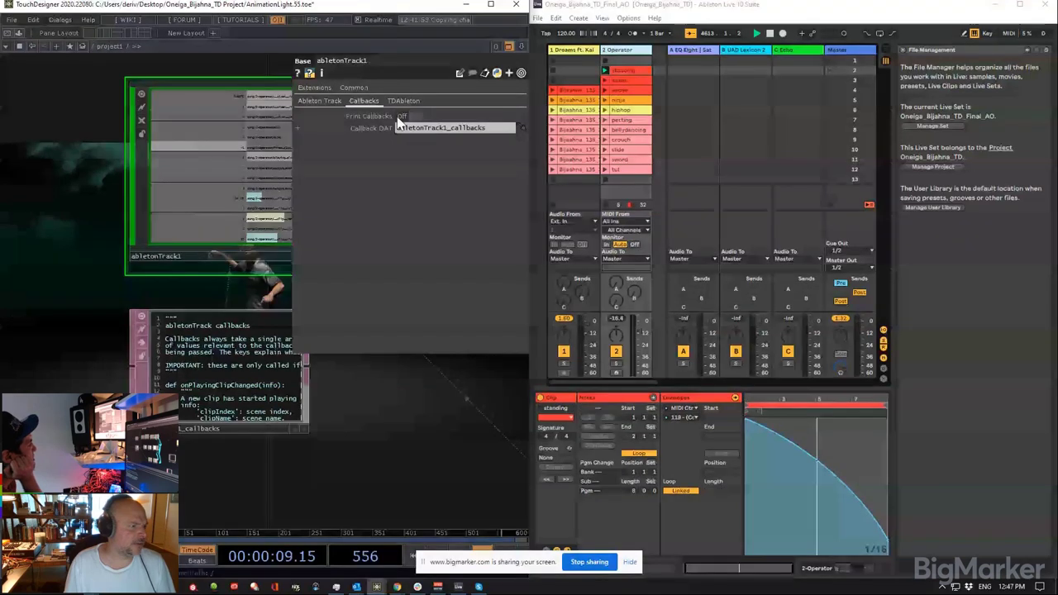
pyautogui.click(321, 103)
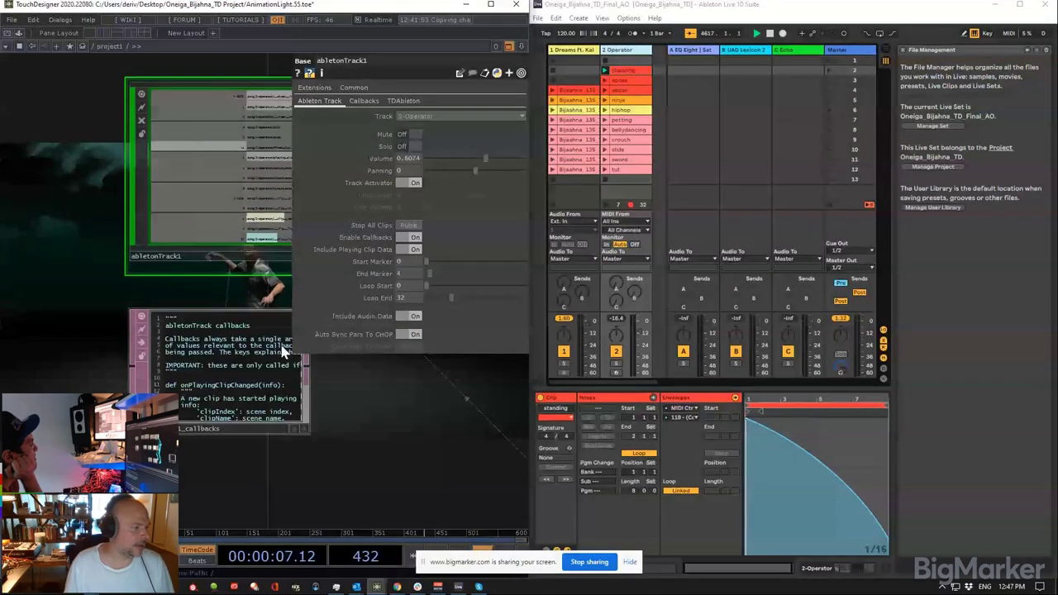
# Step: Open the abletonTrack1_callbacks script in its own viewer window, then move and enlarge the window so the whole script is readable
pyautogui.click(238, 410)
pyautogui.scroll(3, 237, 411)
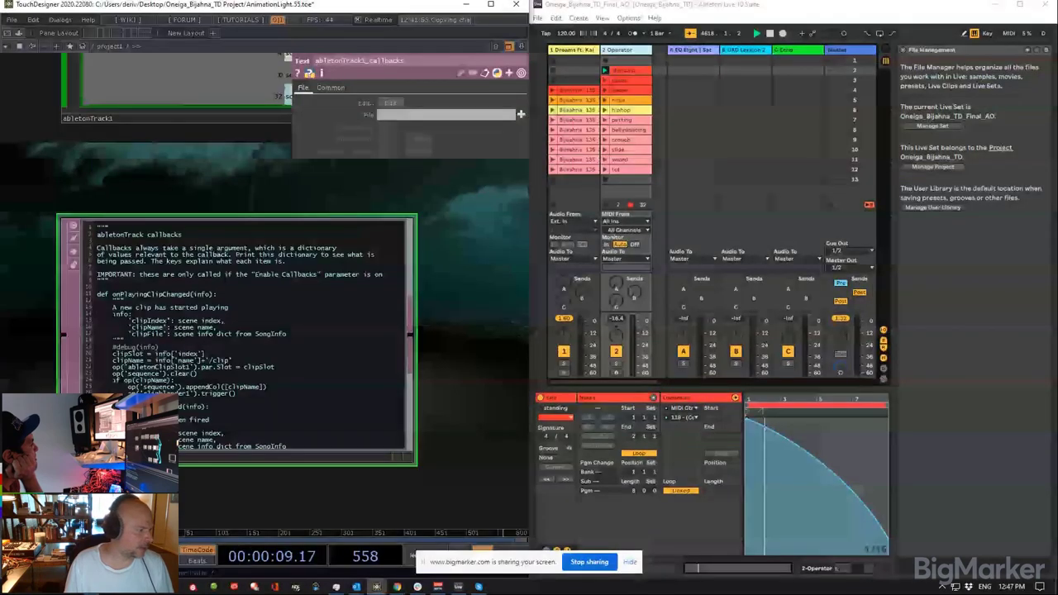
pyautogui.rightClick(229, 325)
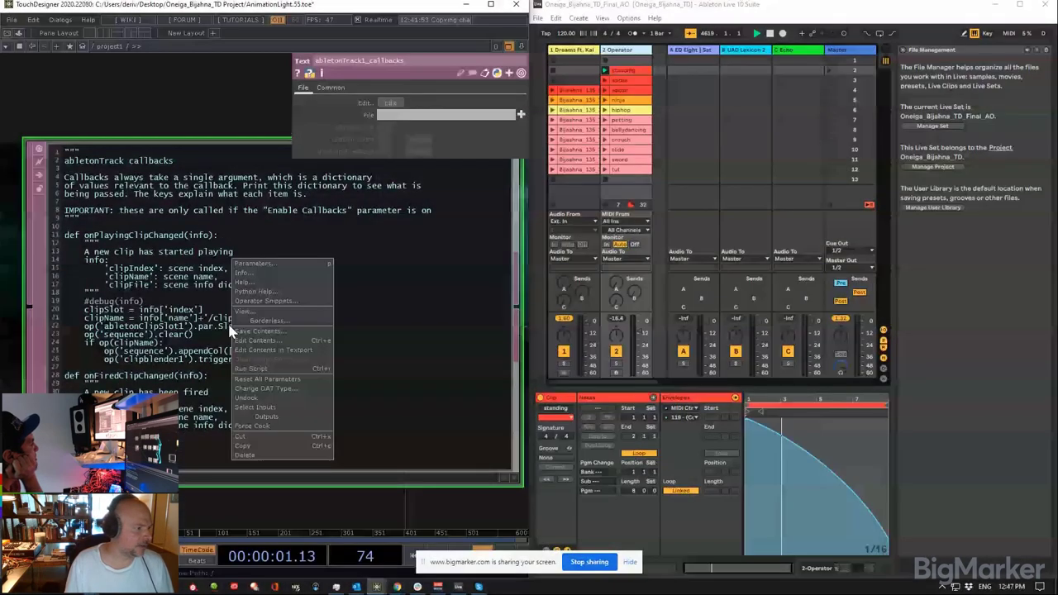
pyautogui.click(260, 314)
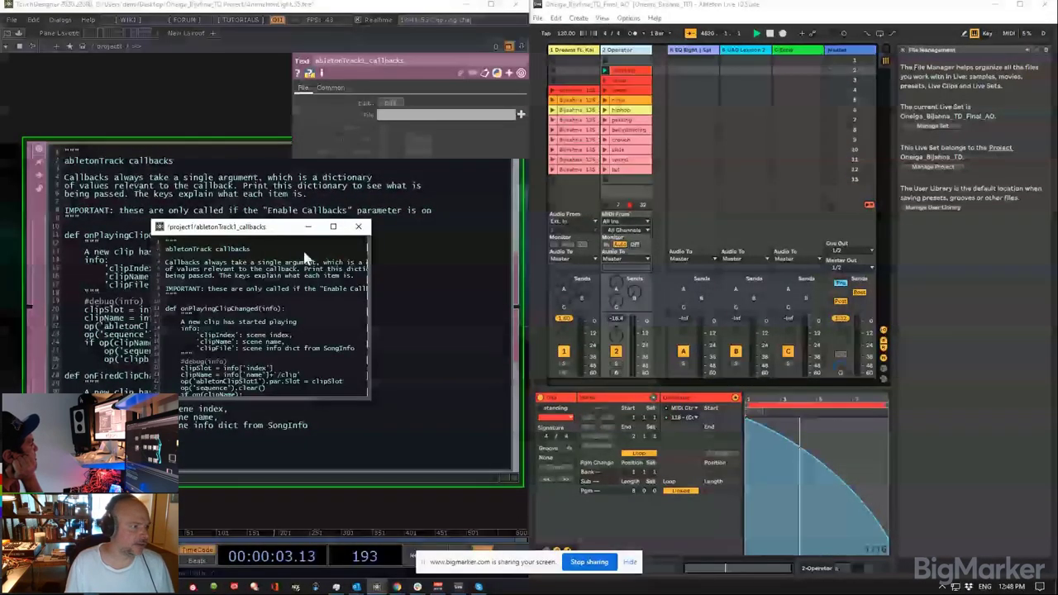
pyautogui.moveTo(306, 259); pyautogui.dragTo(599, 85)
pyautogui.moveTo(667, 227); pyautogui.dragTo(931, 433)
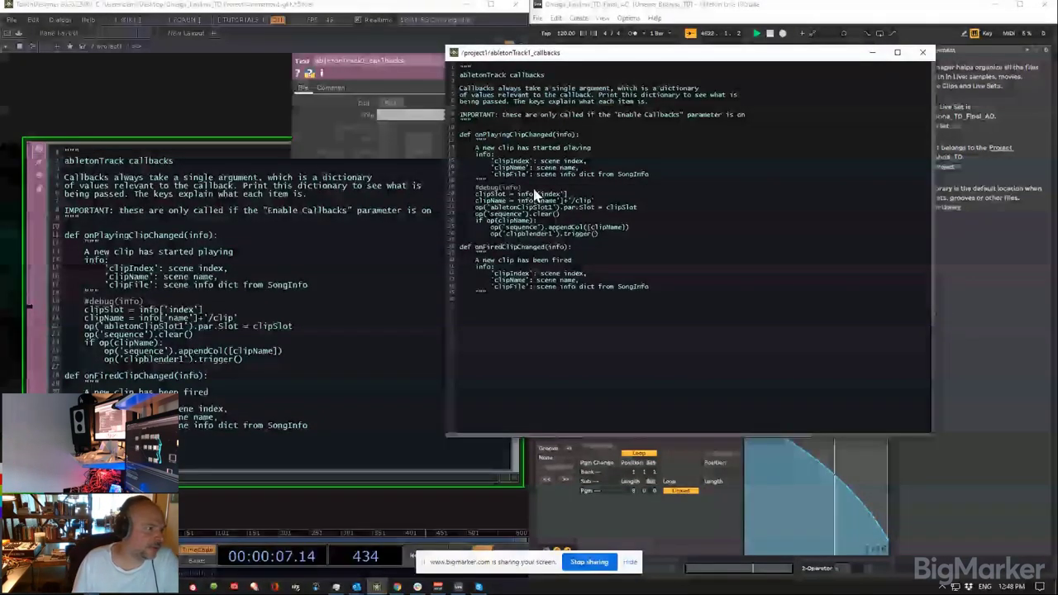
# Step: Examine the onPlayingClipChanged callback, highlighting its info argument, the commented debug line and the info['index'] value assigned to clipSlot
pyautogui.click(591, 134)
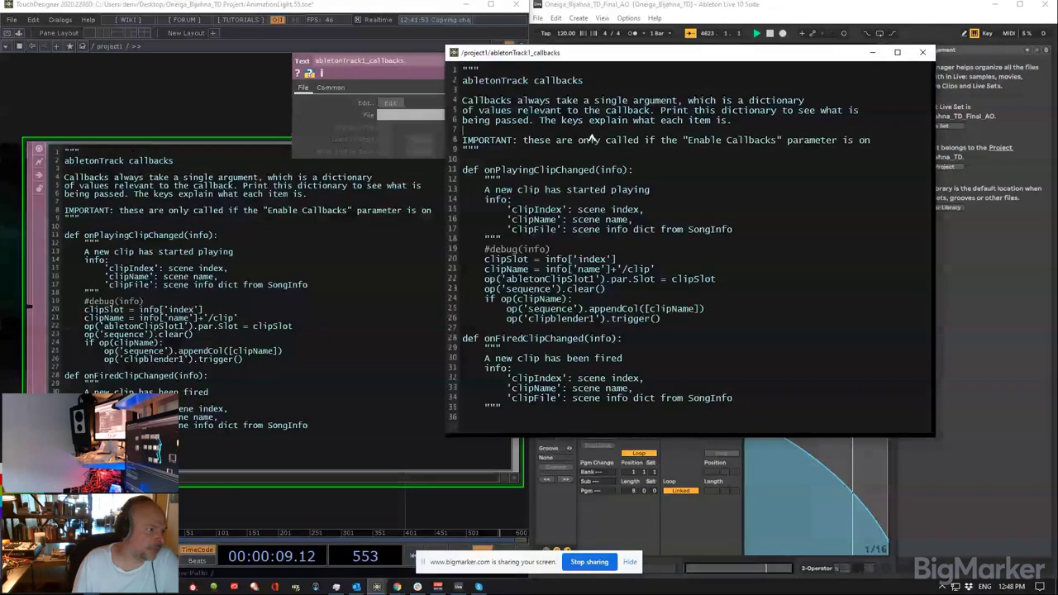
pyautogui.click(618, 168)
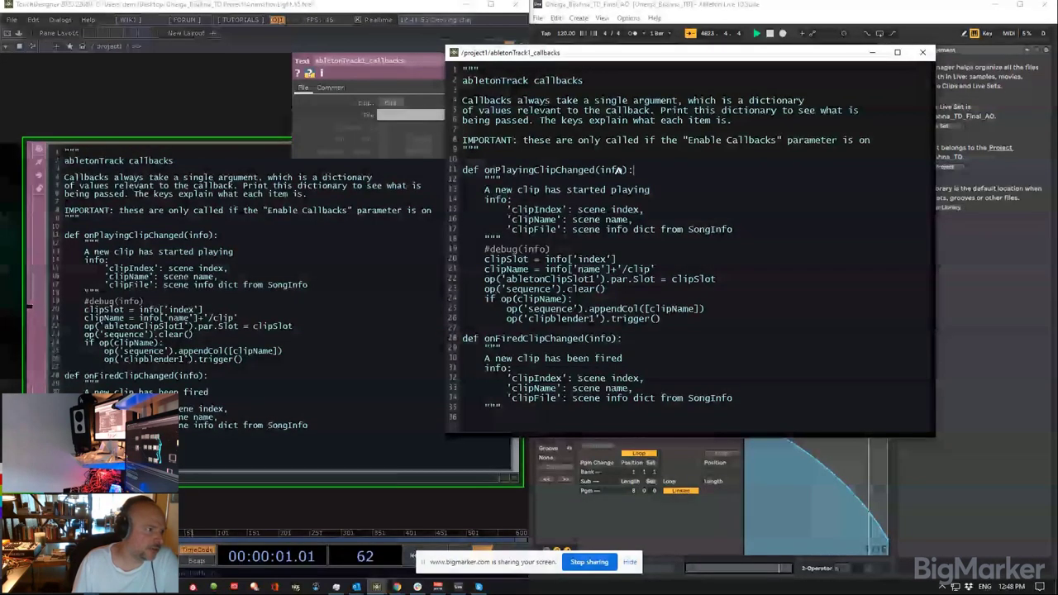
pyautogui.moveTo(618, 170); pyautogui.dragTo(487, 175)
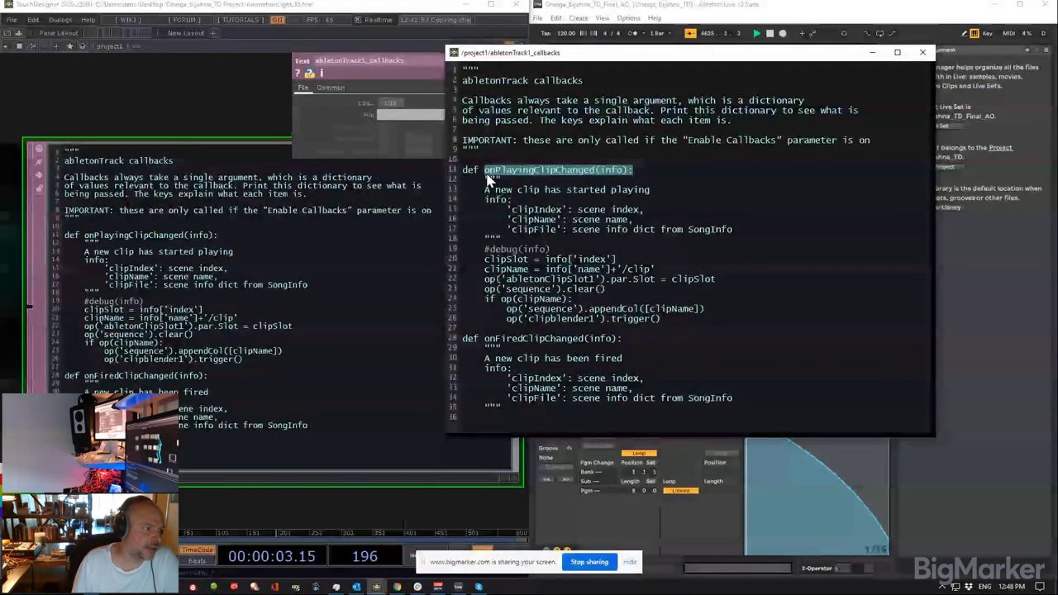
pyautogui.moveTo(622, 171); pyautogui.dragTo(601, 172)
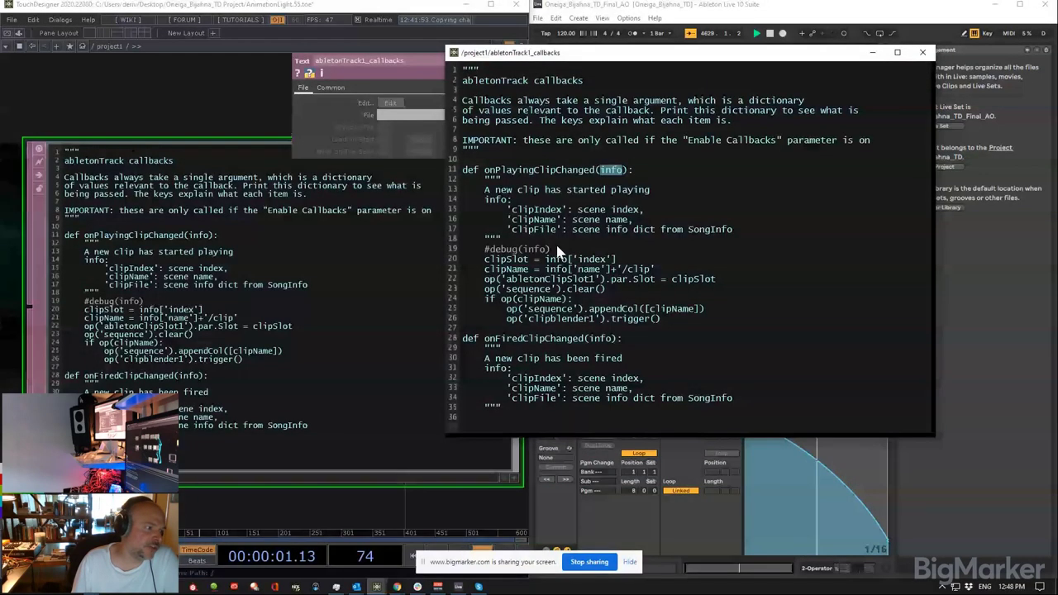
pyautogui.click(486, 250)
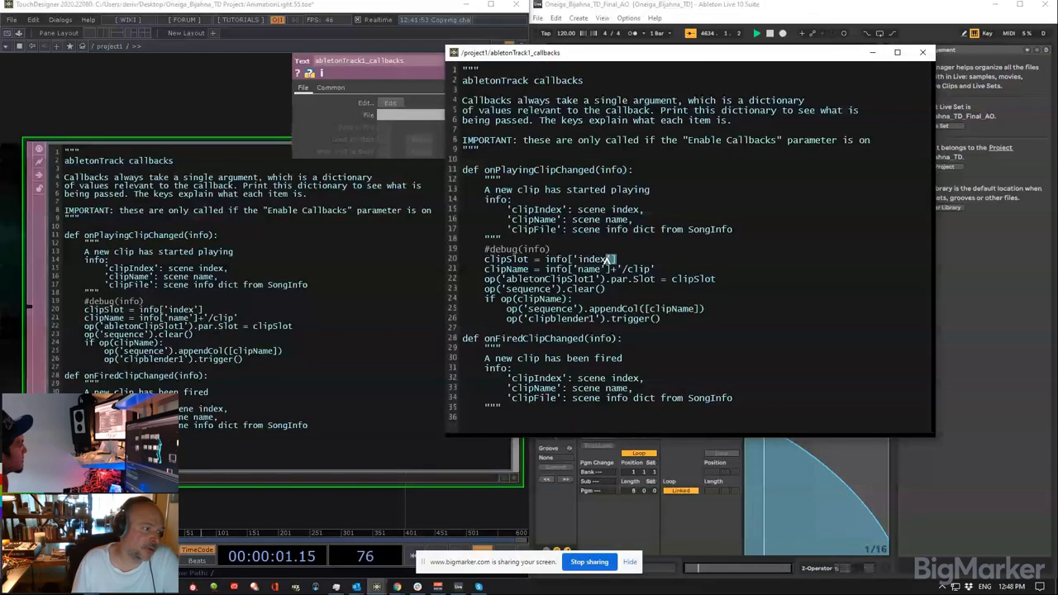
pyautogui.moveTo(616, 258); pyautogui.dragTo(544, 261)
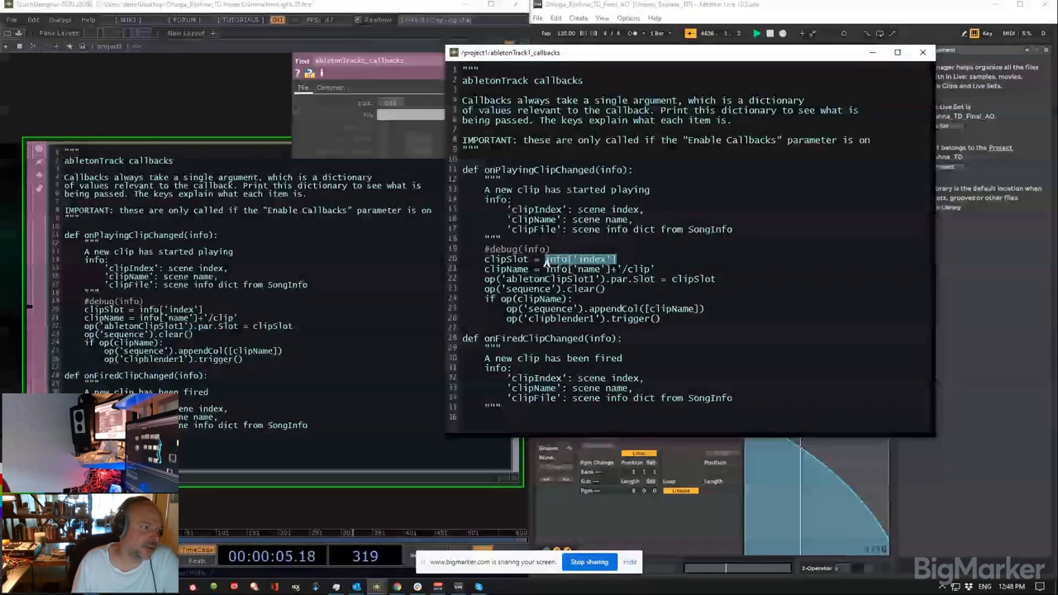
pyautogui.click(557, 237)
# Step: Reposition the callbacks script window so it leaves both the TouchDesigner network and the Operator track's clips uncovered
pyautogui.moveTo(733, 58); pyautogui.dragTo(374, 64)
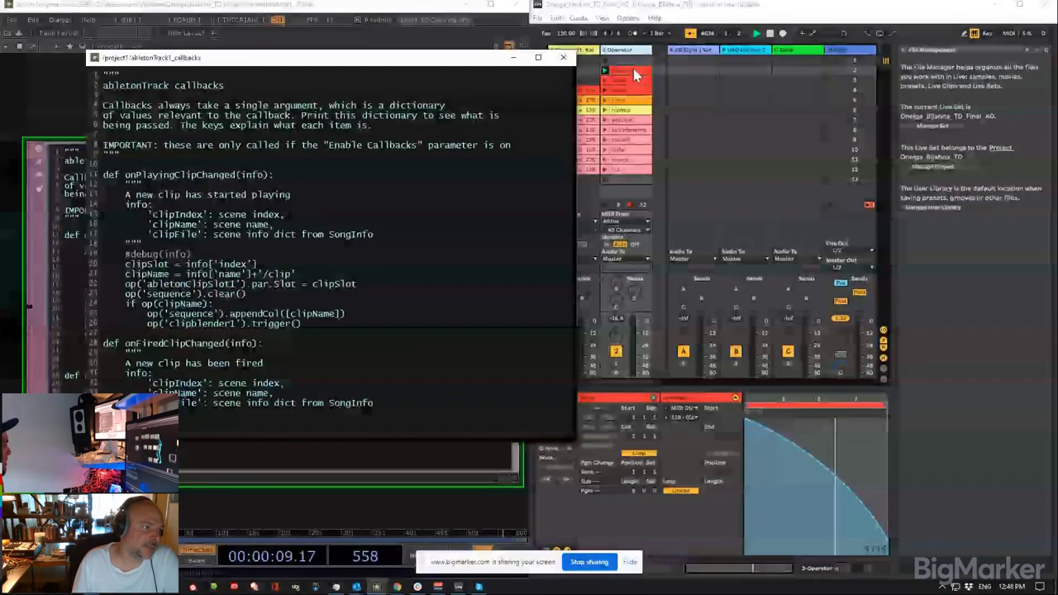
pyautogui.click(634, 176)
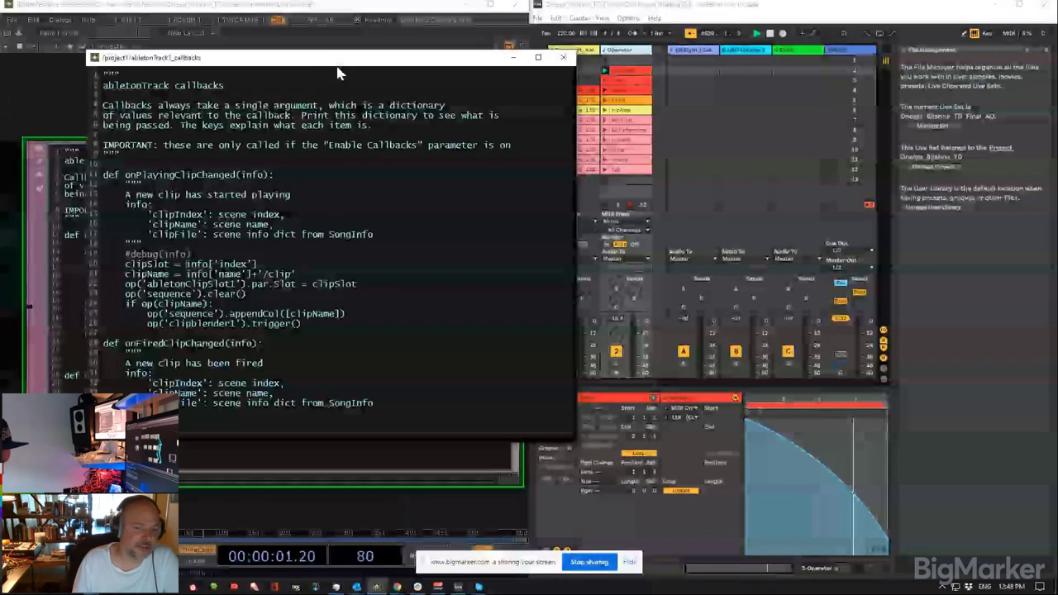
pyautogui.moveTo(344, 68); pyautogui.dragTo(798, 204)
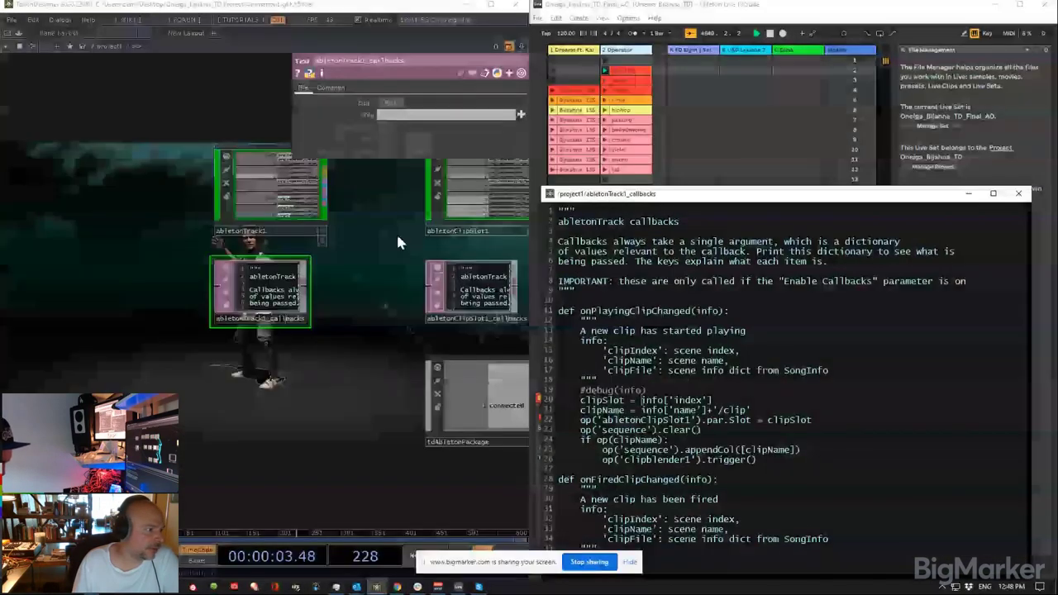
# Step: Select the abletonClipSlot1 component and examine its Slot parameter, which the callback script sets
pyautogui.click(345, 268)
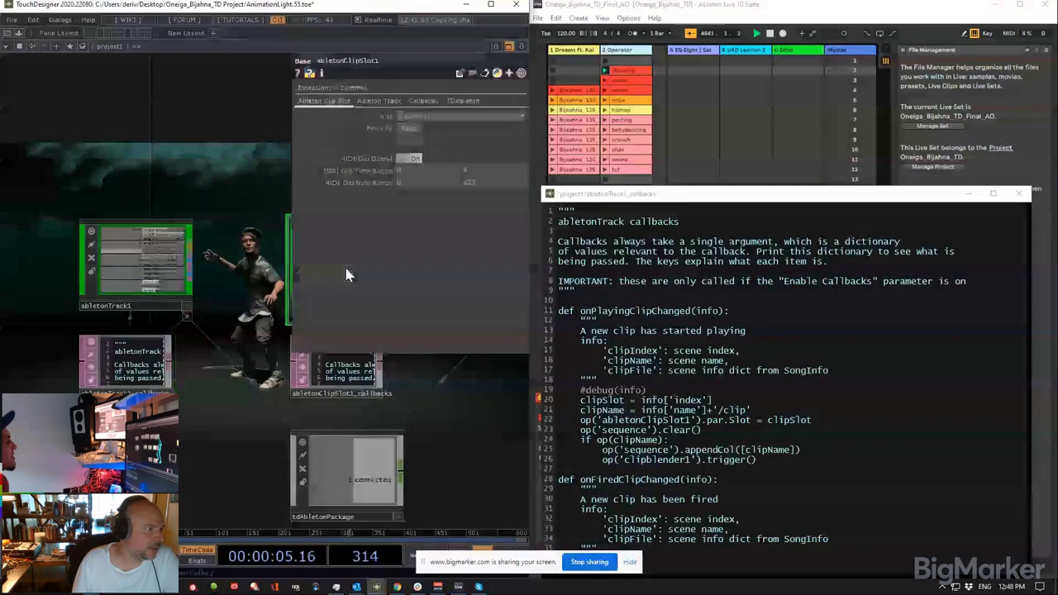
pyautogui.moveTo(362, 259); pyautogui.dragTo(257, 256)
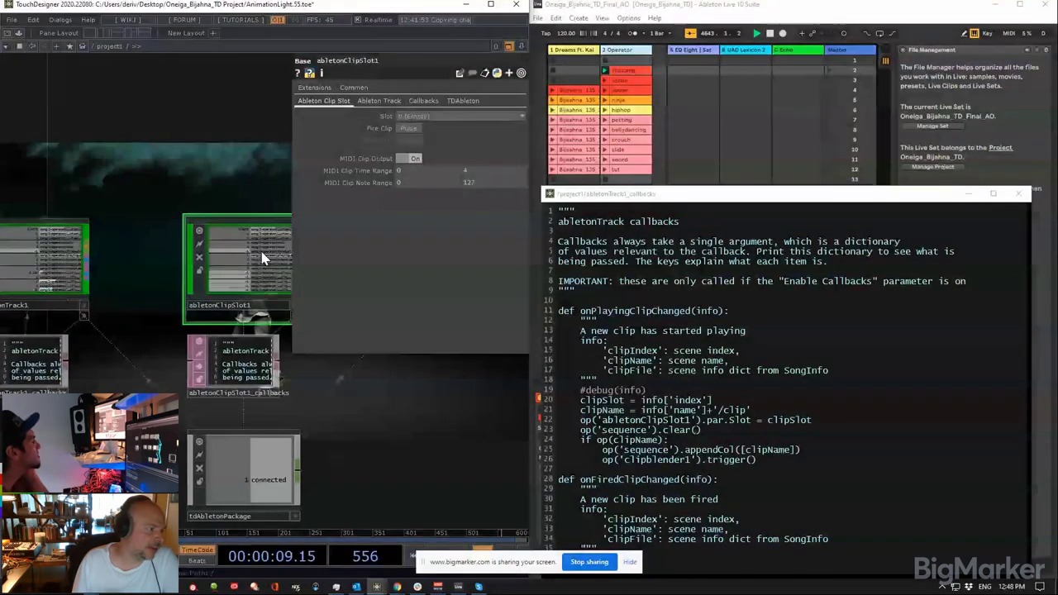
pyautogui.scroll(3, 261, 258)
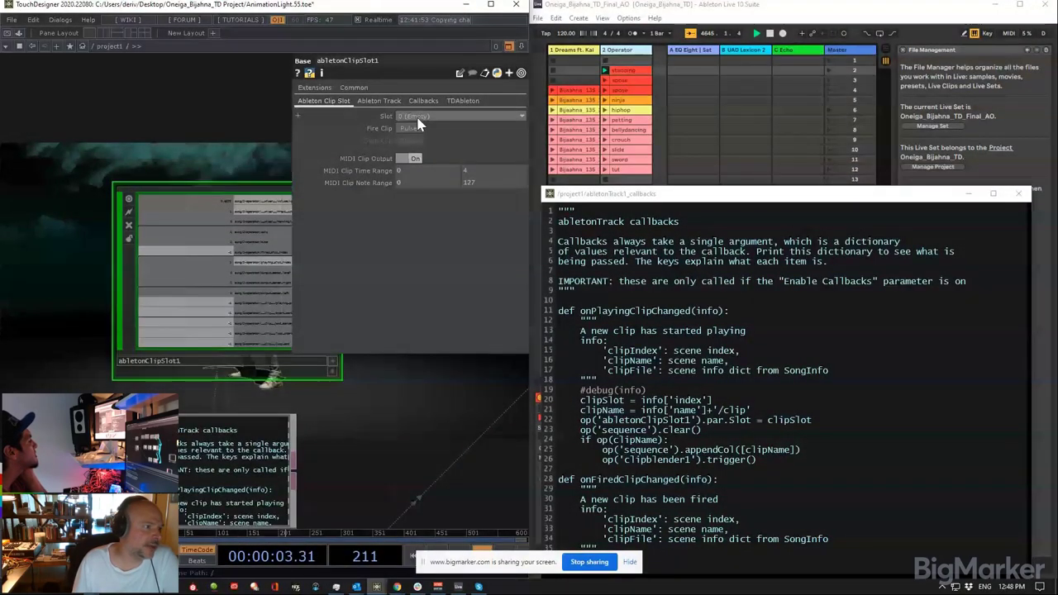
# Step: Launch the apose clip and return to the standing clip on Ableton Live's Operator track while checking abletonClipSlot1's Slot parameter
pyautogui.click(607, 86)
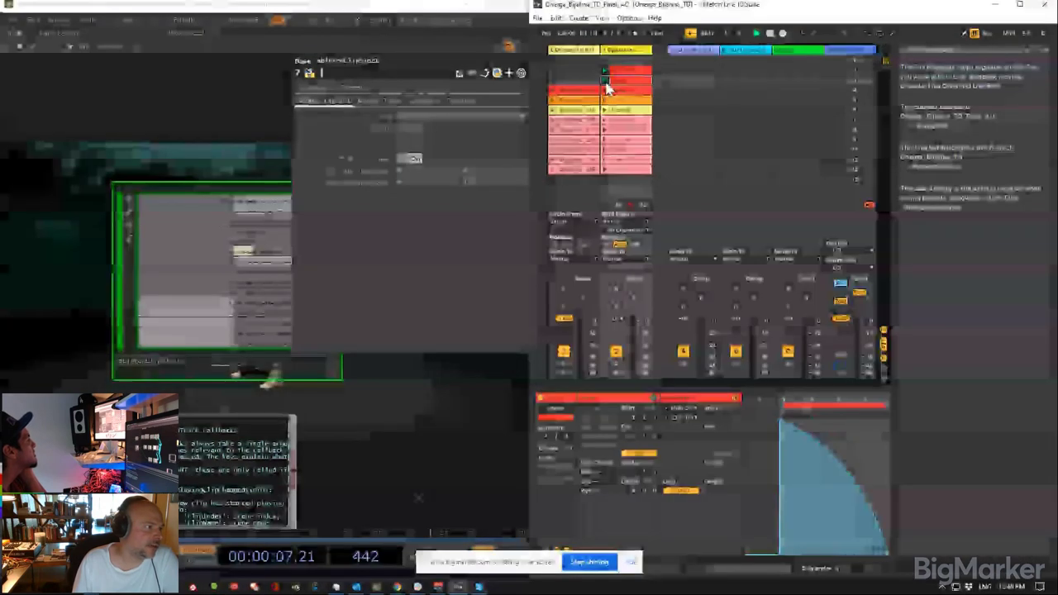
pyautogui.click(410, 142)
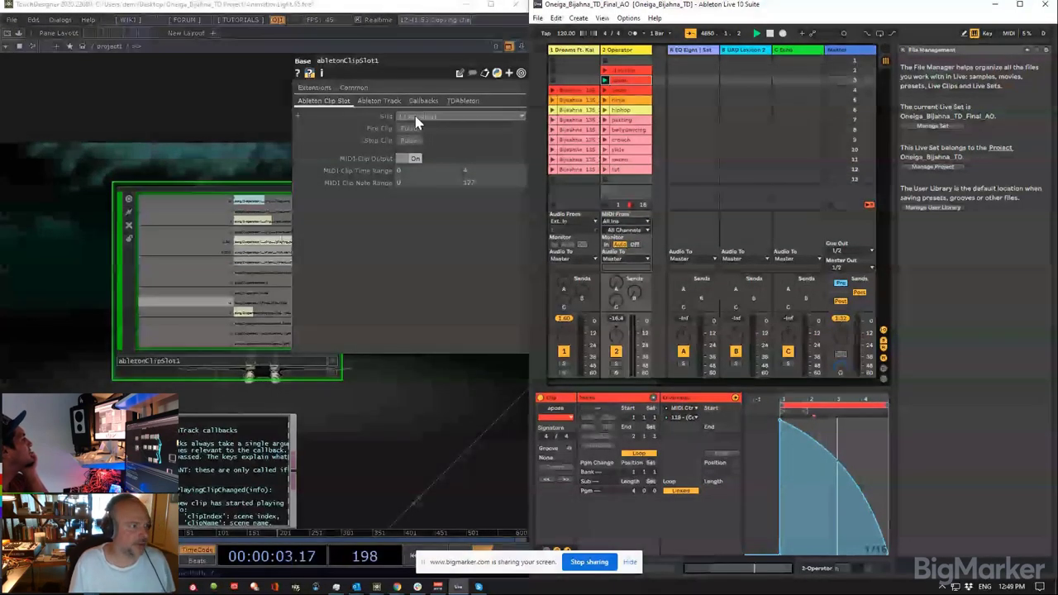
pyautogui.click(609, 74)
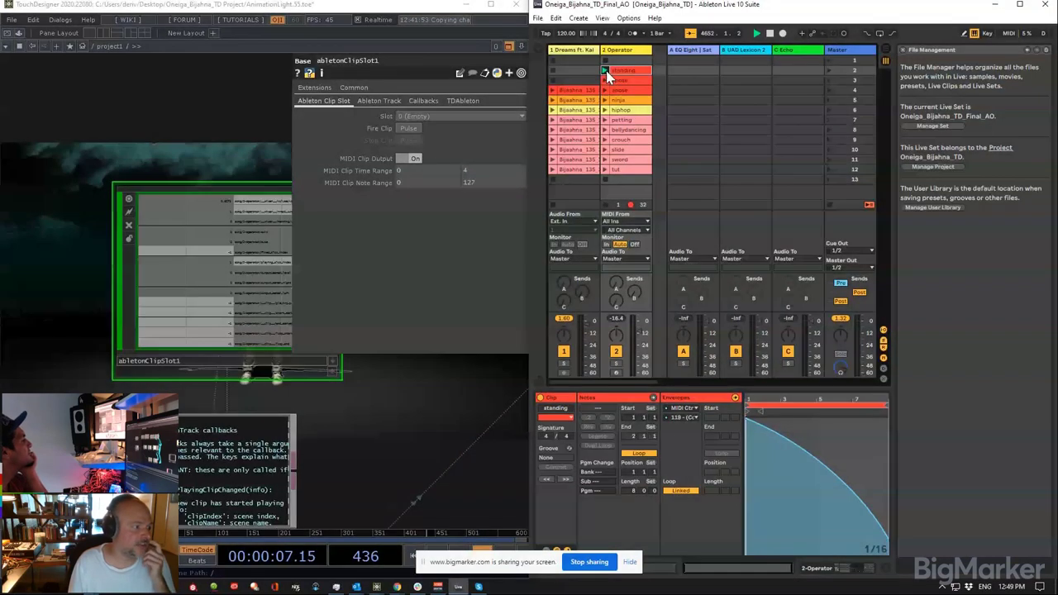
pyautogui.click(606, 71)
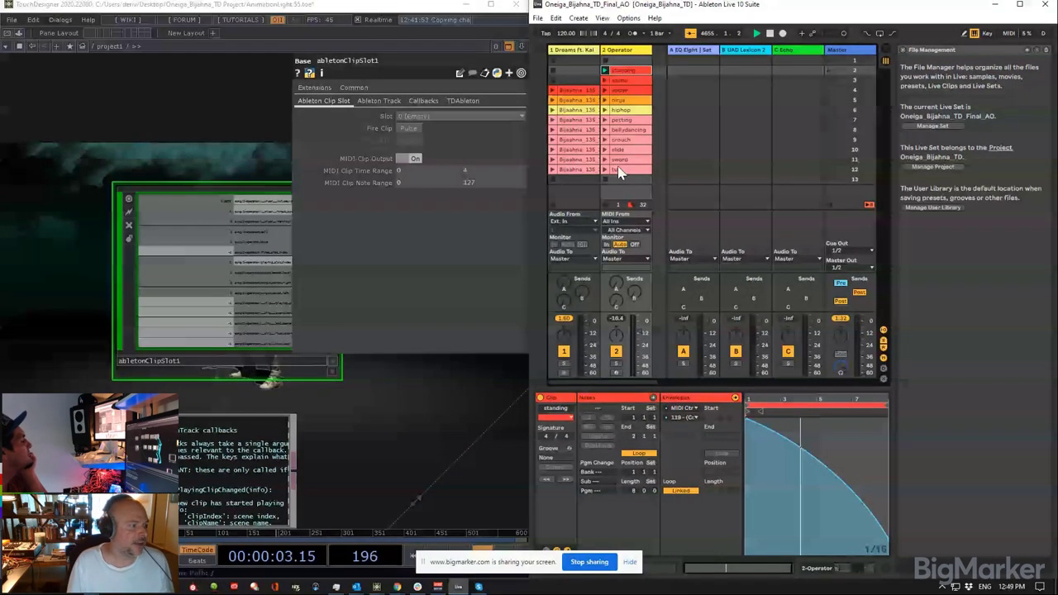
# Step: Return to the callbacks script in TouchDesigner and highlight the clipSlot assignment and the line passing it to abletonClipSlot1's Slot parameter
pyautogui.scroll(-5, 300, 262)
pyautogui.scroll(3, 115, 347)
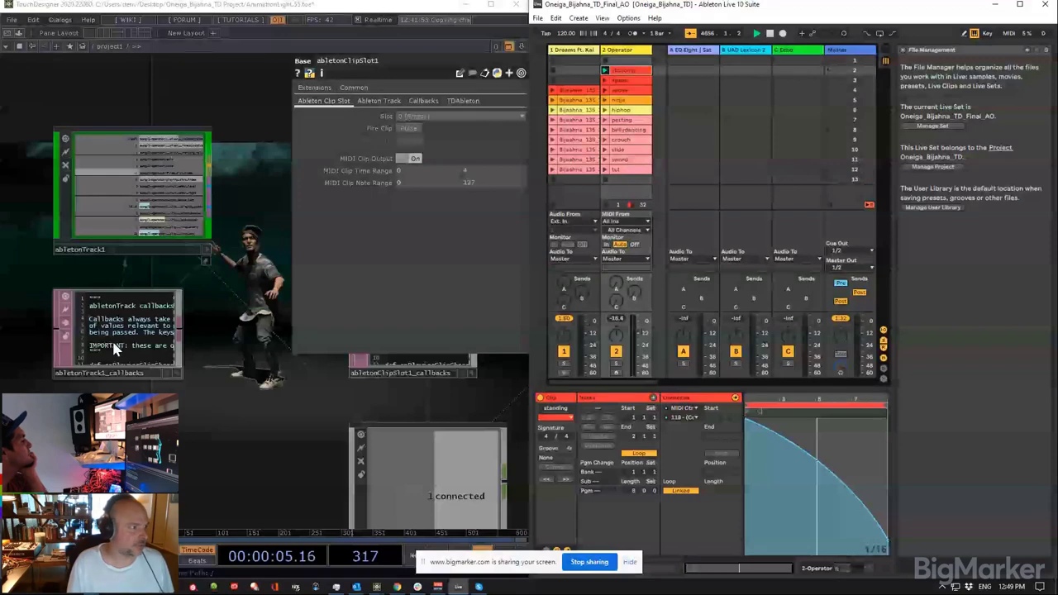
pyautogui.hotkey('alt', 'Tab')
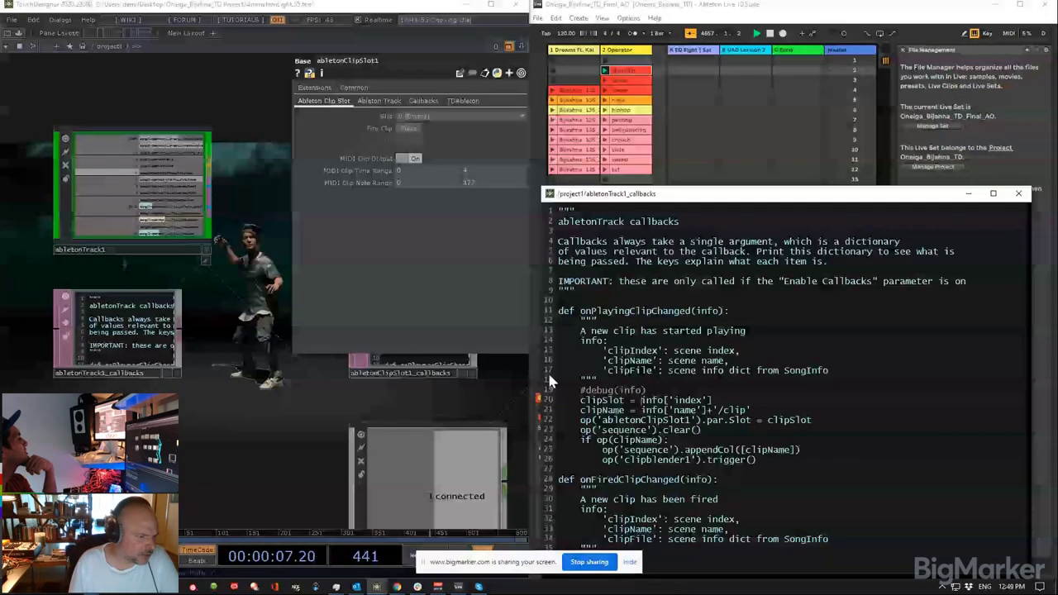
pyautogui.moveTo(711, 400); pyautogui.dragTo(556, 404)
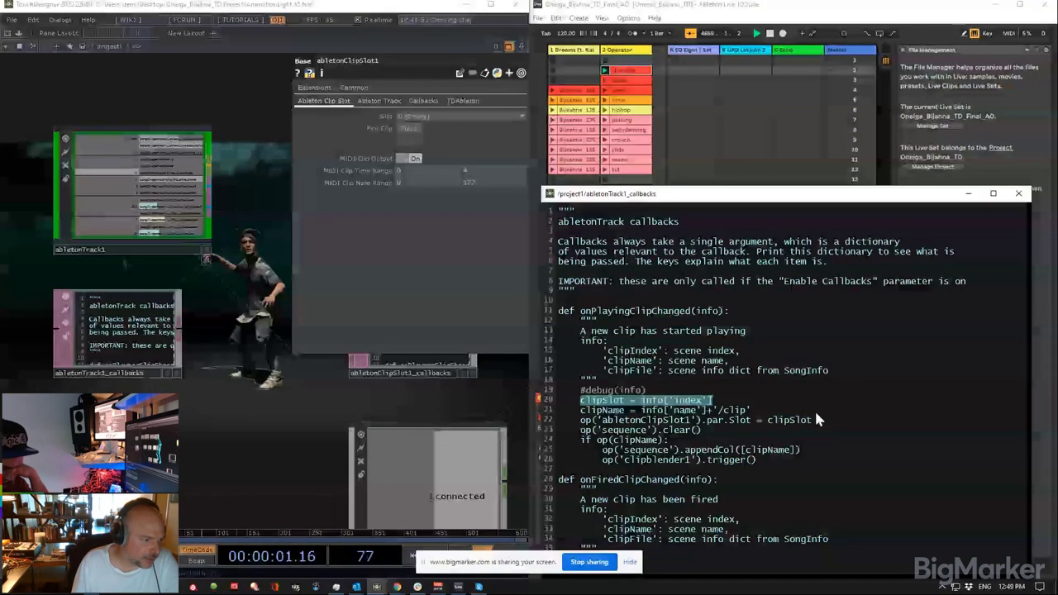
pyautogui.moveTo(814, 420); pyautogui.dragTo(581, 423)
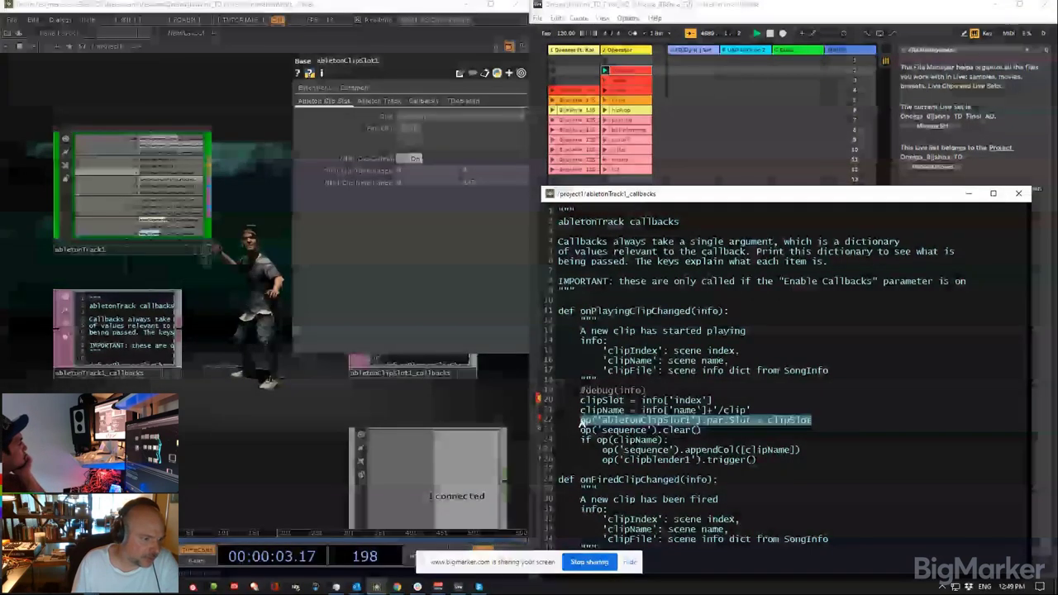
pyautogui.click(746, 422)
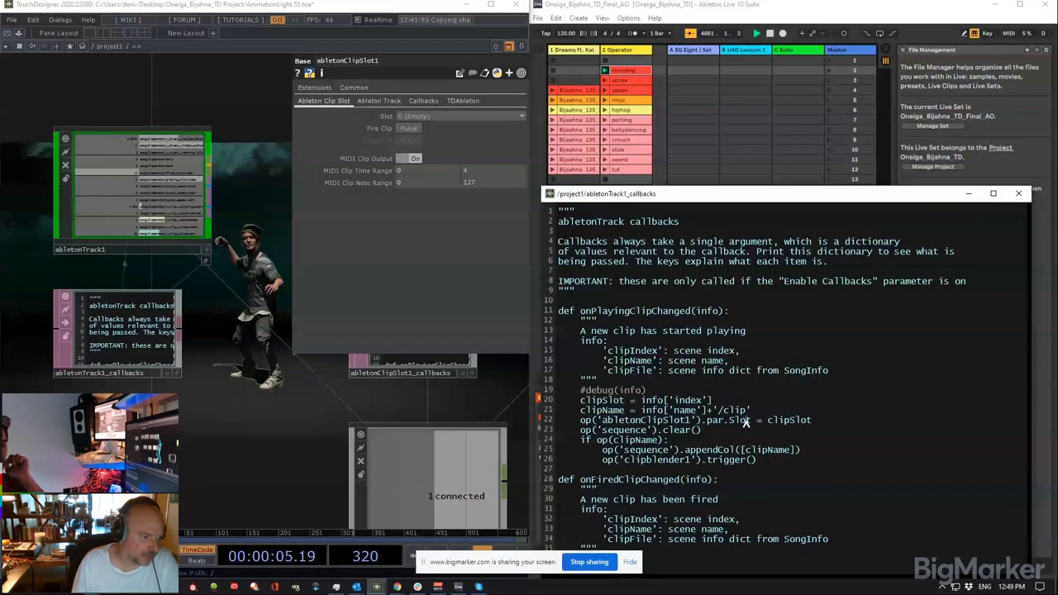
pyautogui.doubleClick(773, 422)
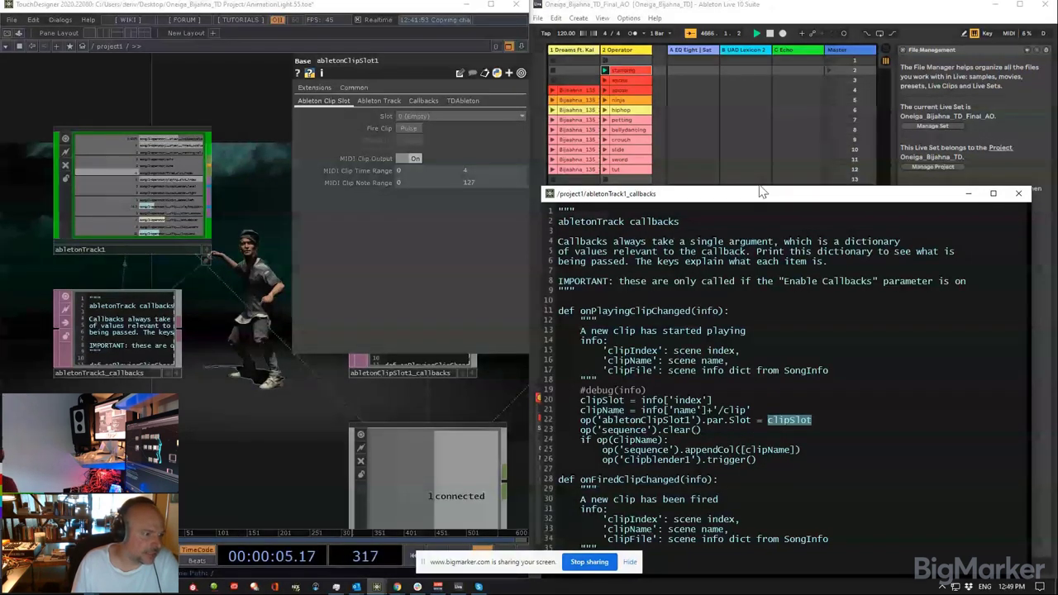
# Step: Reposition the script window and examine how clipName is built from info['name'] plus '/clip'
pyautogui.moveTo(762, 191); pyautogui.dragTo(736, 94)
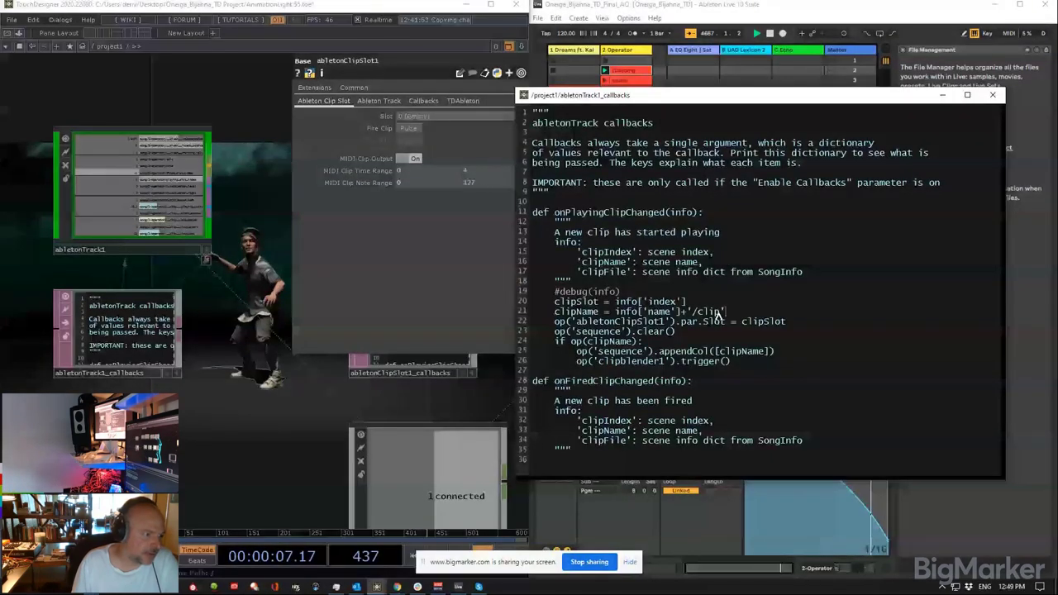
pyautogui.moveTo(725, 312); pyautogui.dragTo(615, 318)
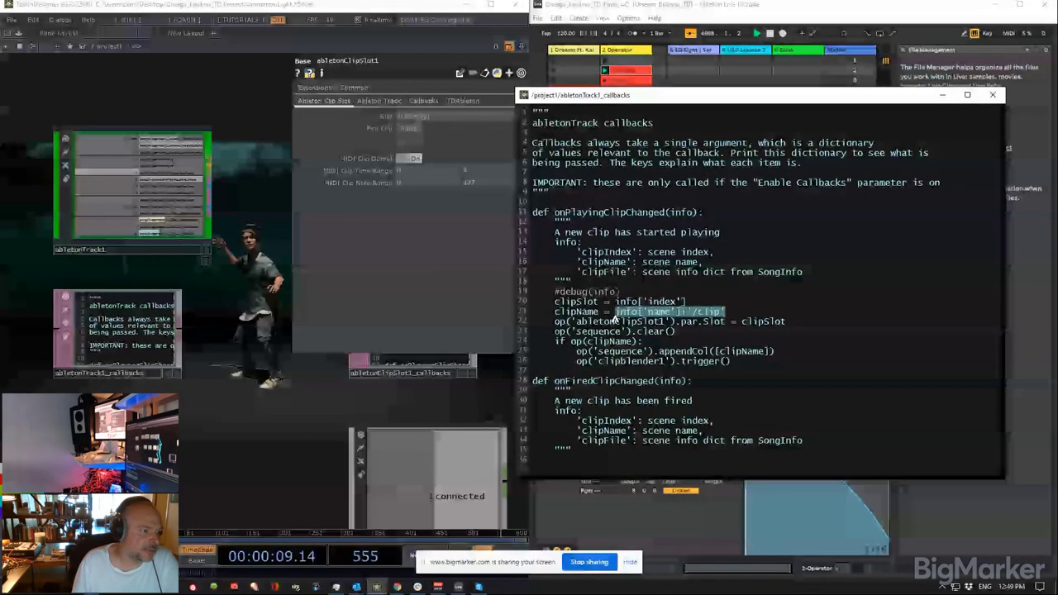
pyautogui.click(682, 315)
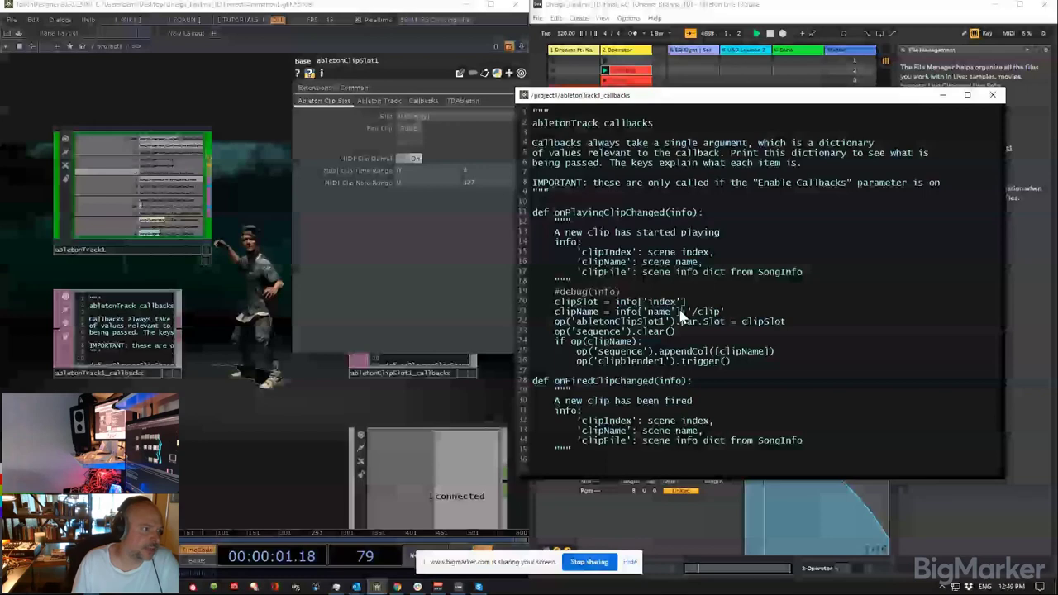
pyautogui.moveTo(656, 101); pyautogui.dragTo(639, 141)
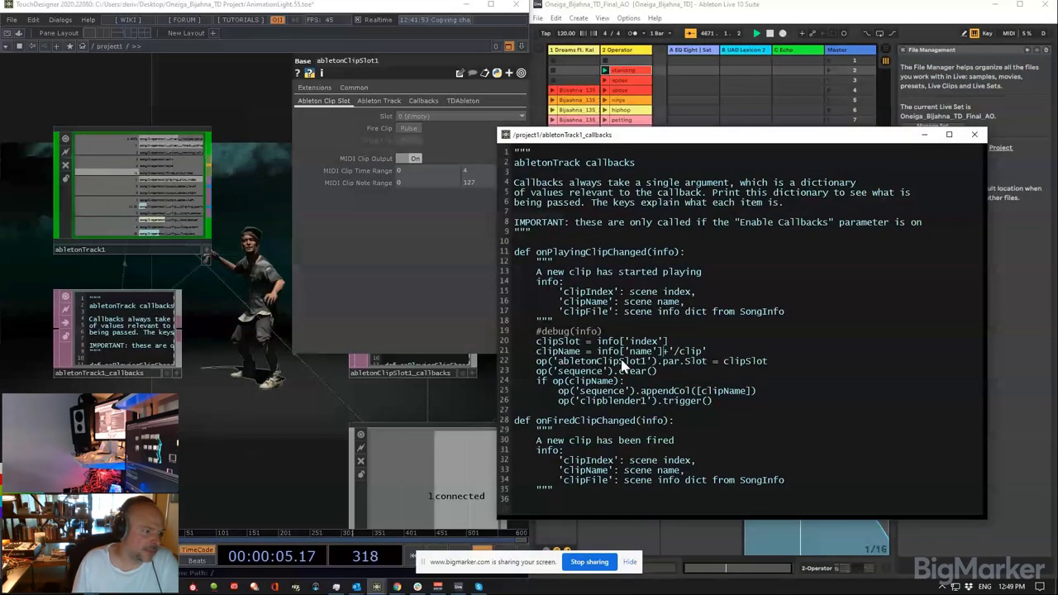
pyautogui.moveTo(660, 352); pyautogui.dragTo(709, 353)
pyautogui.click(593, 351)
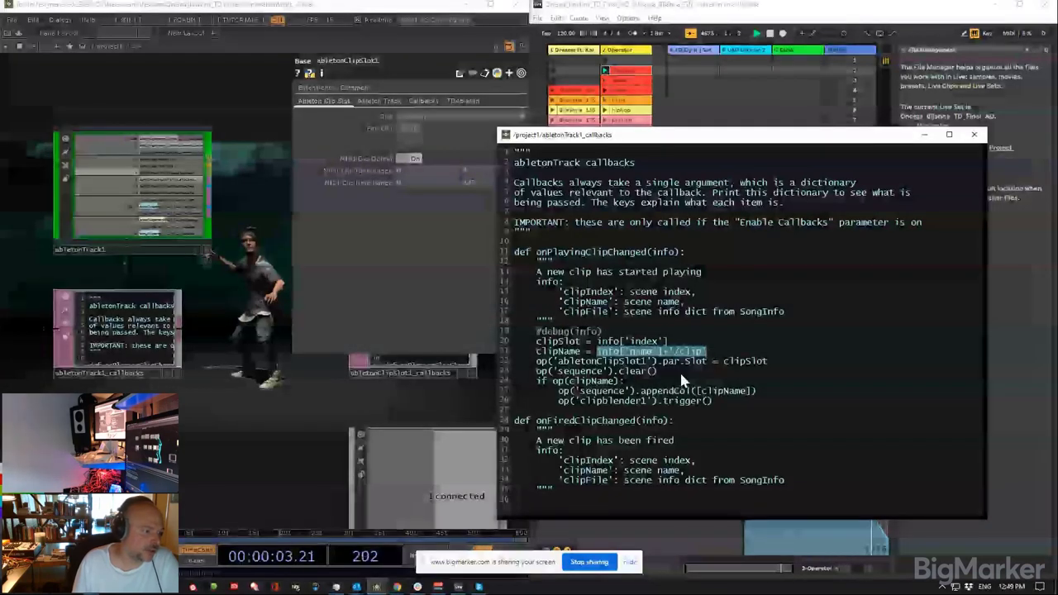
# Step: Highlight the op('sequence').clear() line, then locate and select the sequence Table operator in the network
pyautogui.moveTo(658, 370); pyautogui.dragTo(534, 376)
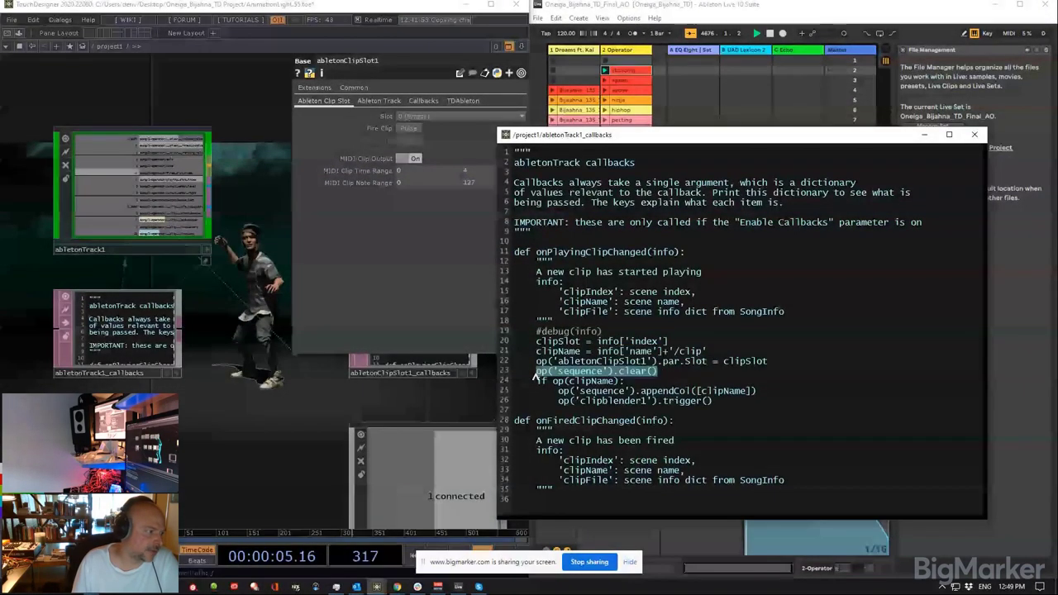
pyautogui.moveTo(285, 260); pyautogui.dragTo(167, 363)
pyautogui.moveTo(167, 363); pyautogui.dragTo(215, 446, button='middle')
pyautogui.moveTo(456, 371); pyautogui.dragTo(348, 389)
pyautogui.scroll(4, 347, 389)
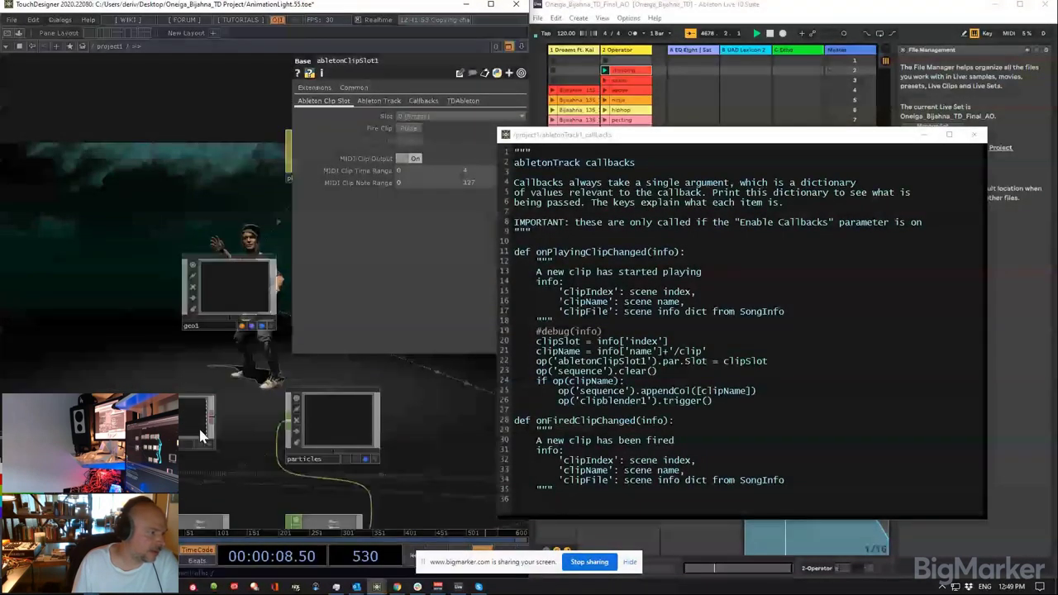
pyautogui.click(427, 399)
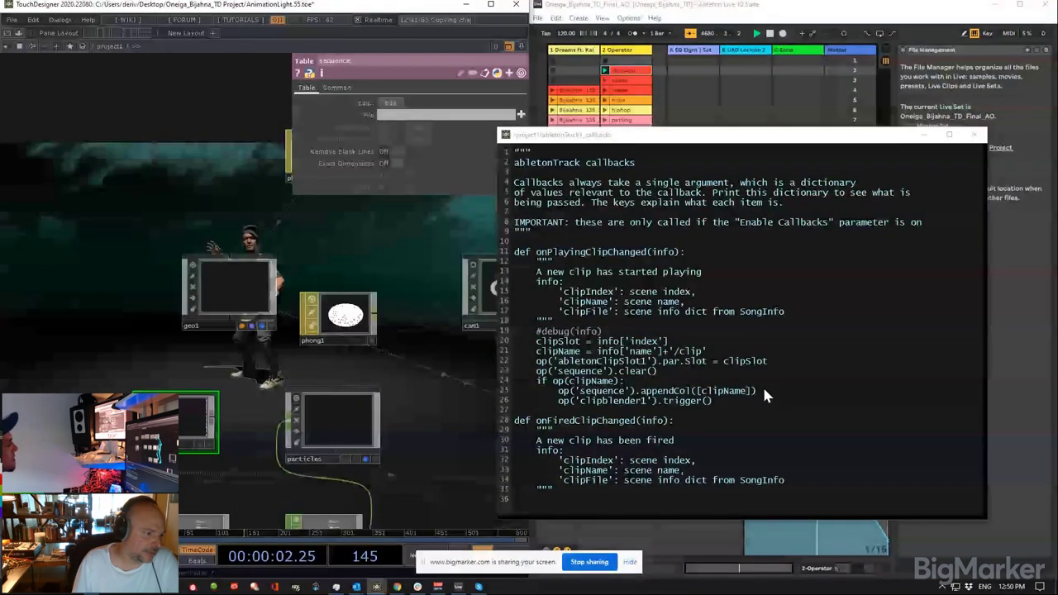
# Step: Examine the if op(clipName) condition, highlighting its appendCol call on the sequence table and the clipblender1 trigger call
pyautogui.moveTo(763, 389); pyautogui.dragTo(558, 395)
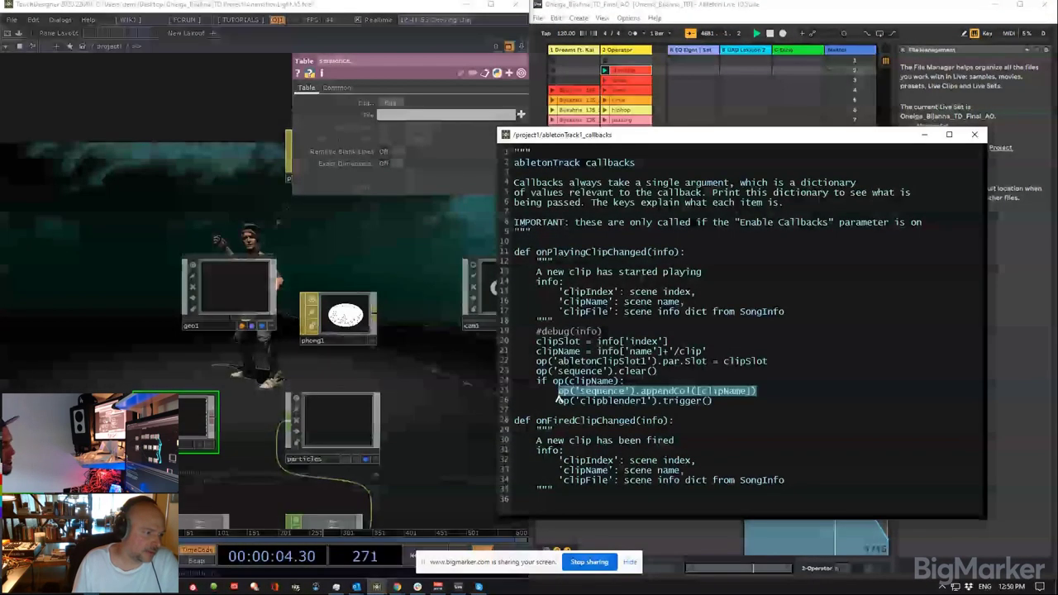
pyautogui.click(634, 387)
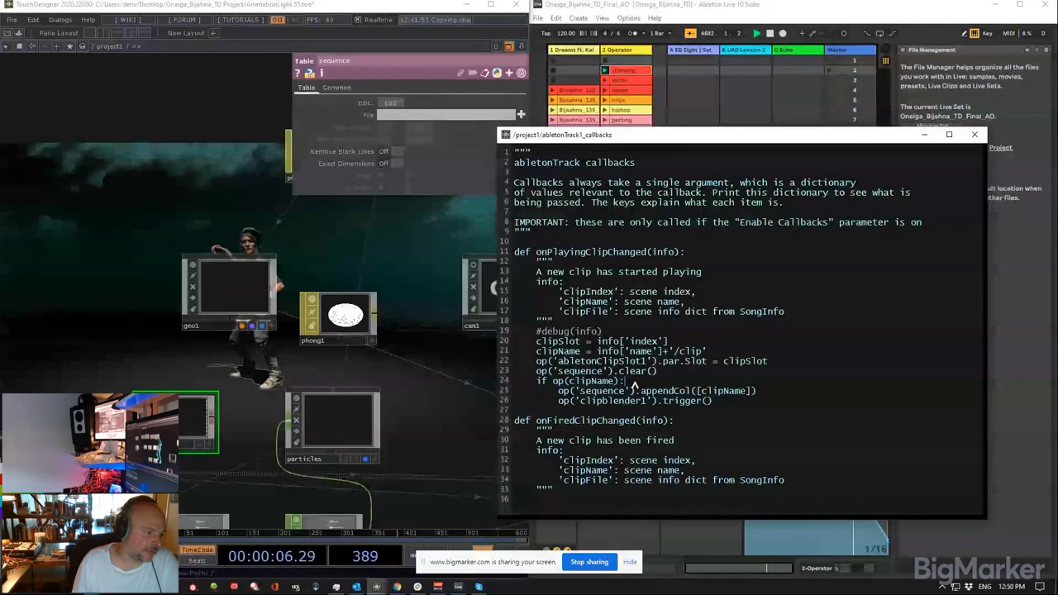
pyautogui.moveTo(634, 386); pyautogui.dragTo(539, 388)
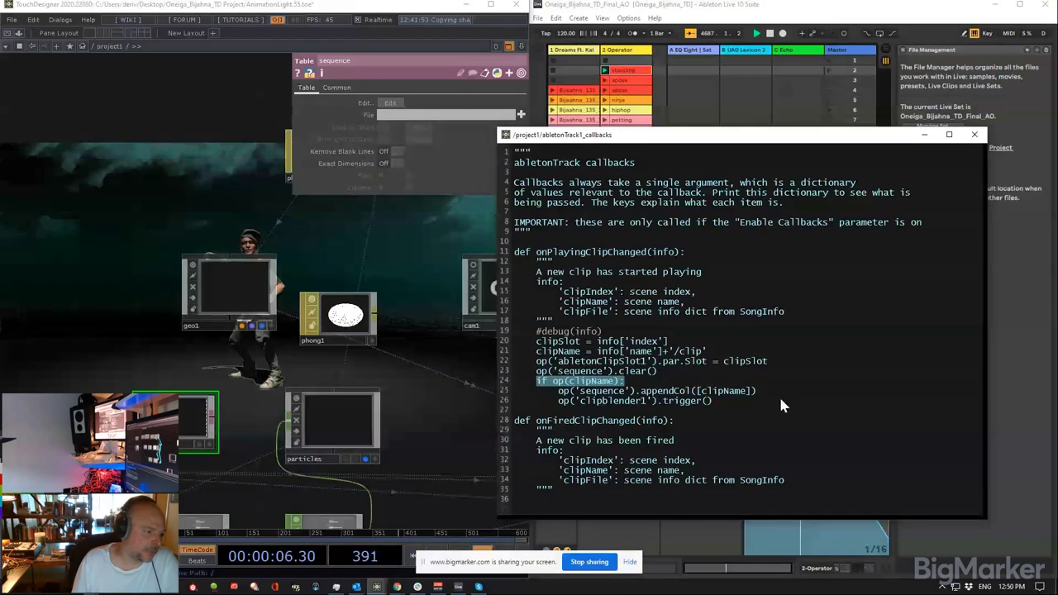
pyautogui.moveTo(778, 393); pyautogui.dragTo(561, 400)
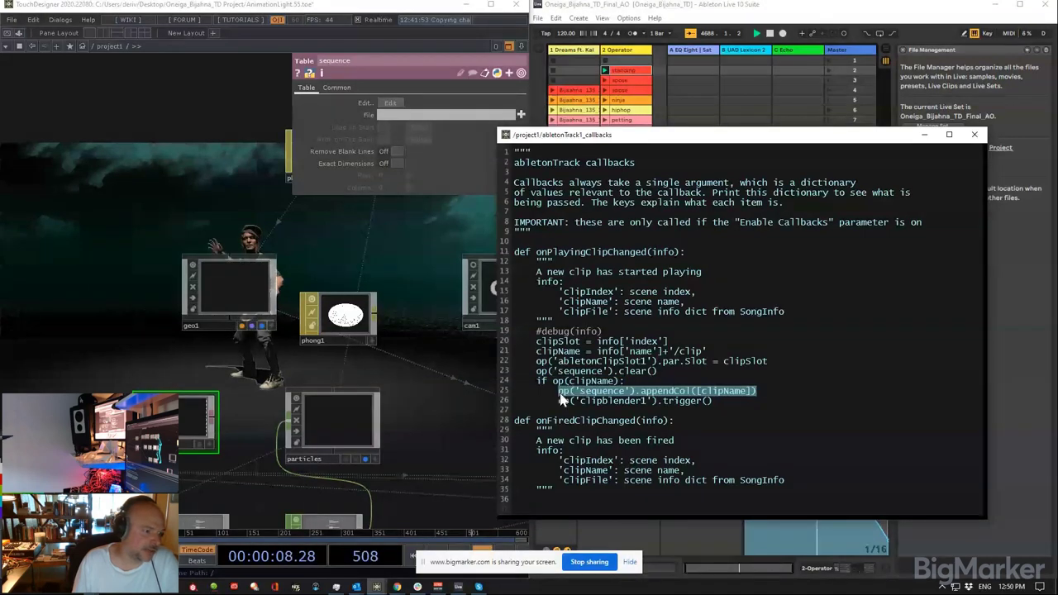
pyautogui.click(730, 401)
pyautogui.moveTo(731, 401); pyautogui.dragTo(558, 401)
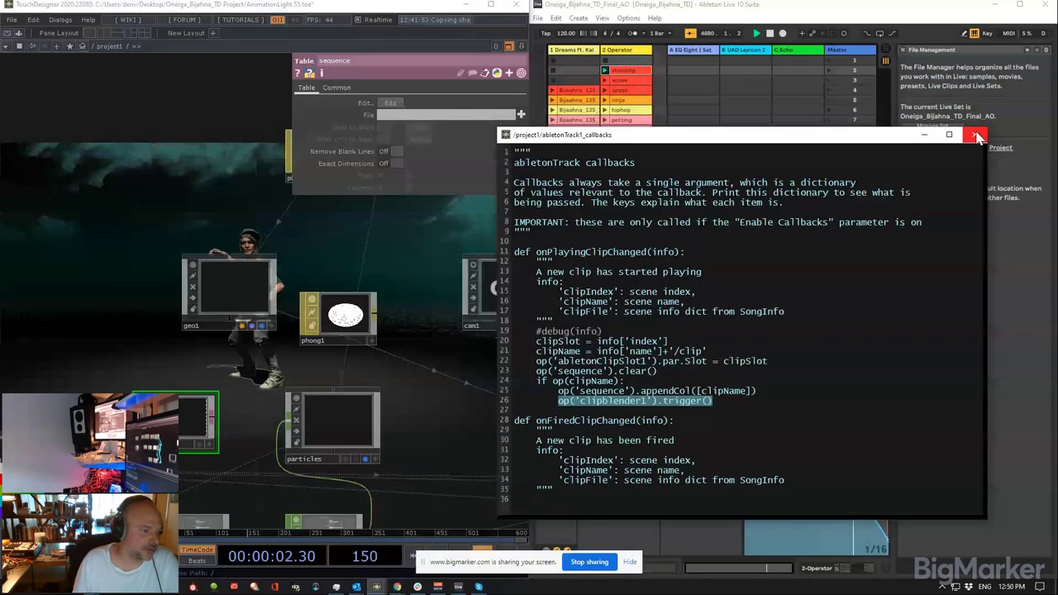
# Step: Close the callbacks script window and launch scene 3 in Ableton Live, keeping the character unobstructed in the TouchDesigner network
pyautogui.click(976, 134)
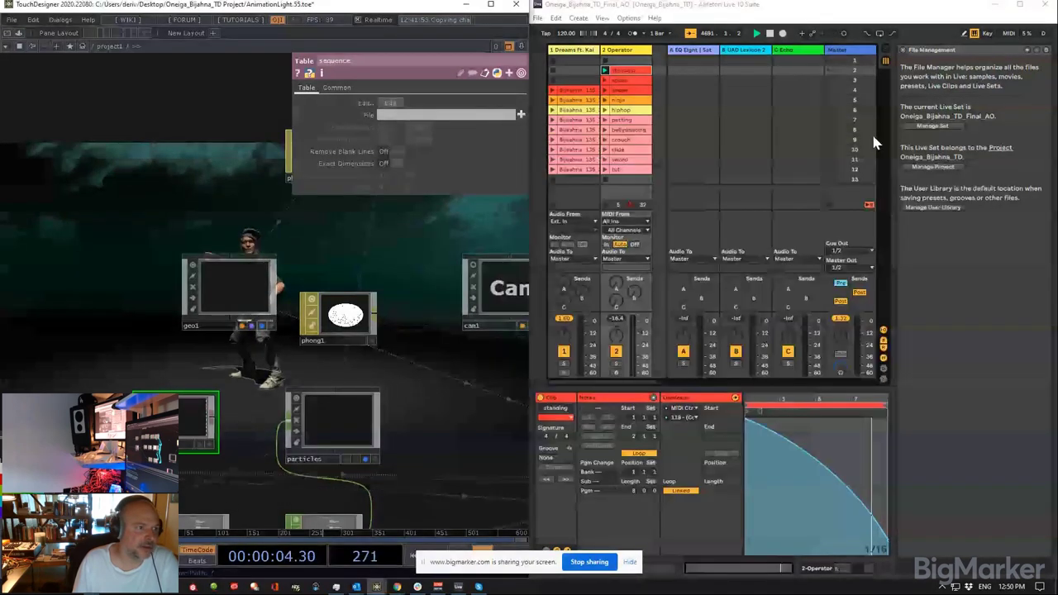
pyautogui.click(828, 80)
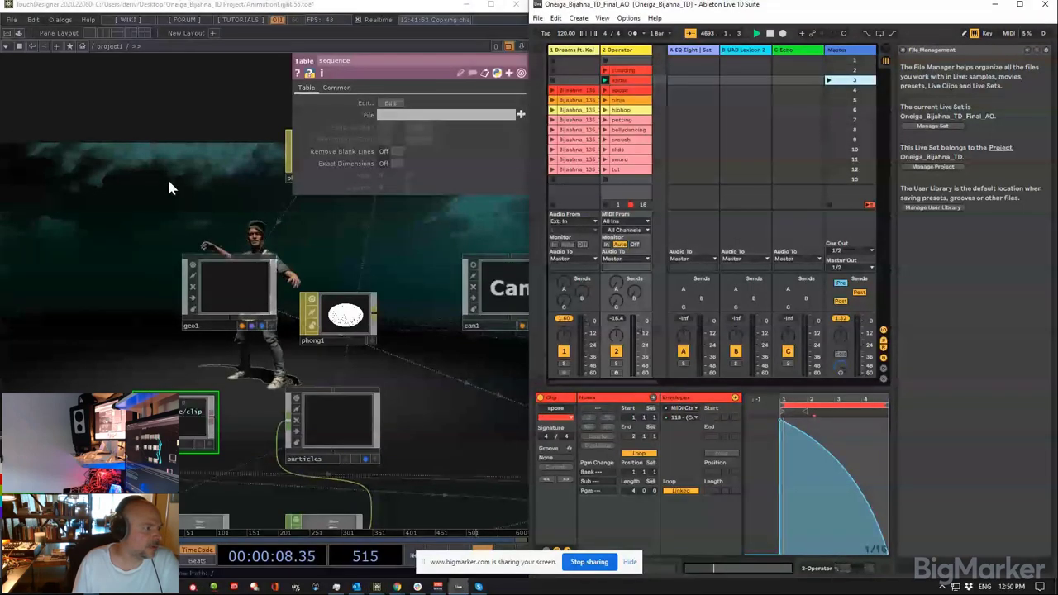
pyautogui.moveTo(168, 179); pyautogui.dragTo(300, 318)
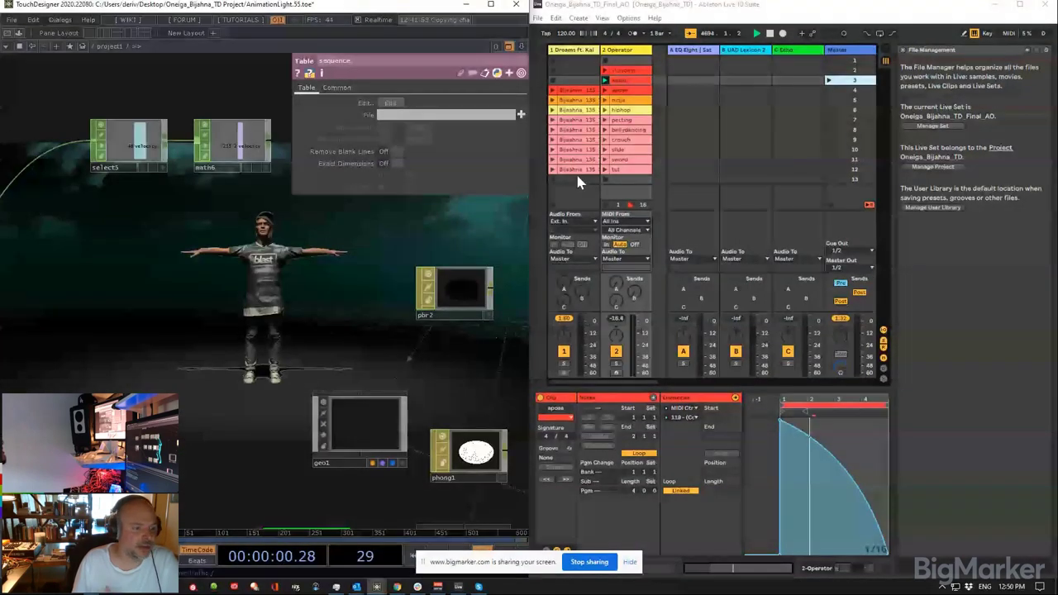
# Step: Launch scene 4 in Ableton Live and check the Master track's output level
pyautogui.click(687, 115)
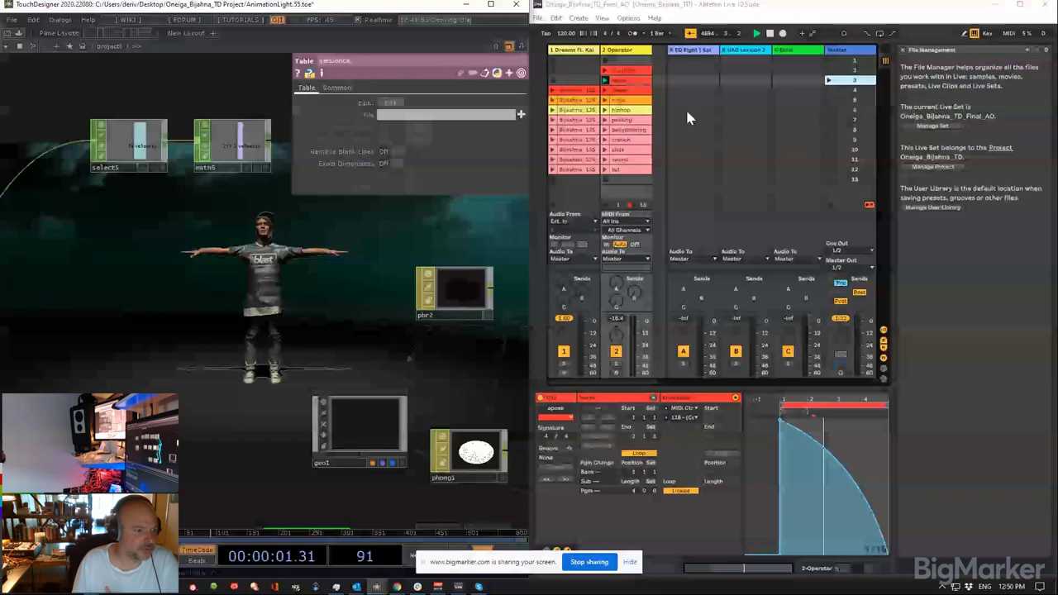
pyautogui.click(863, 374)
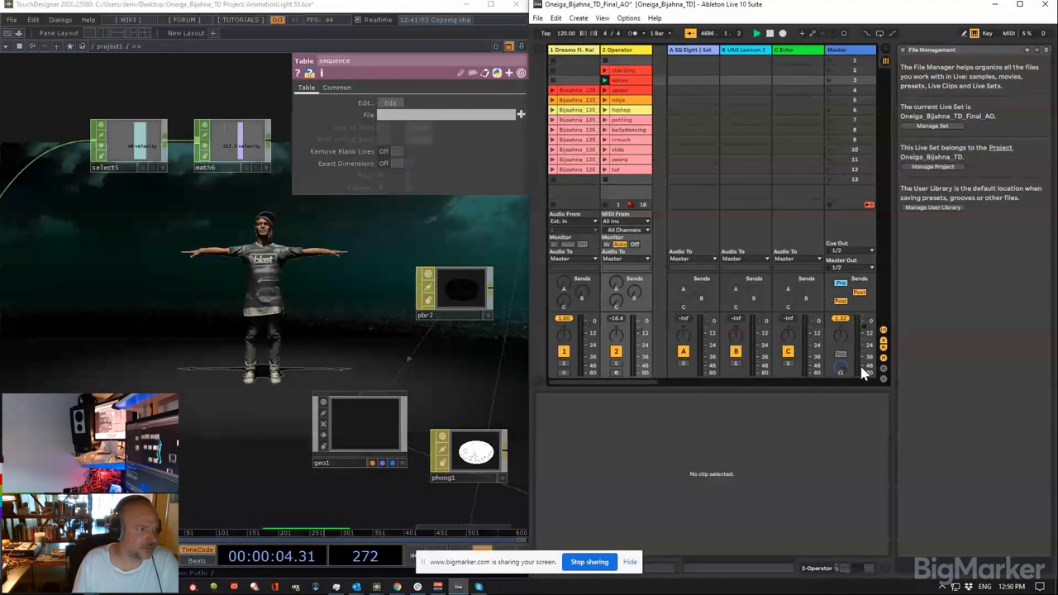
pyautogui.click(828, 89)
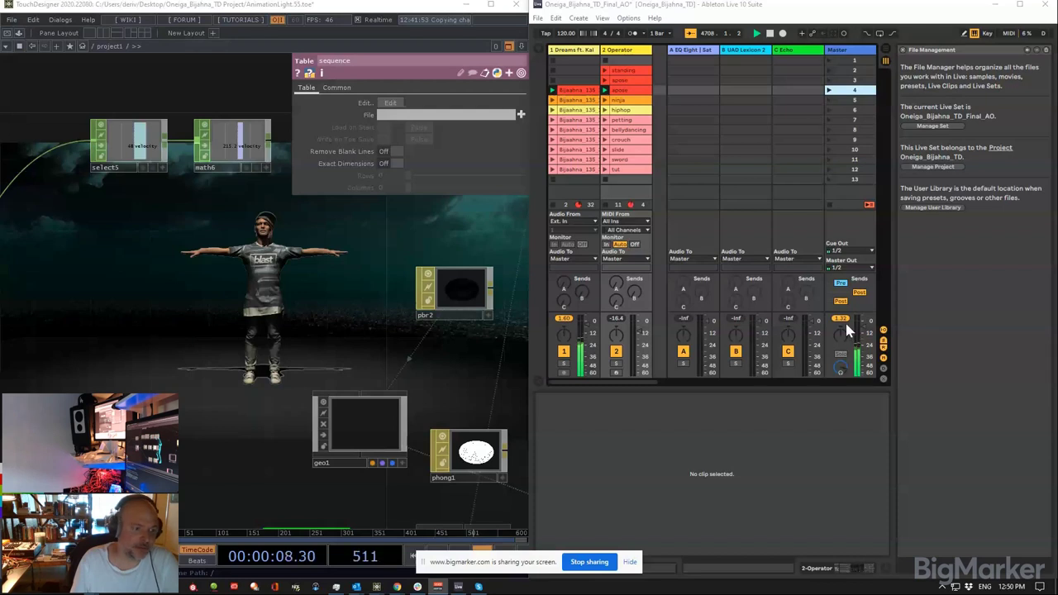
pyautogui.click(864, 333)
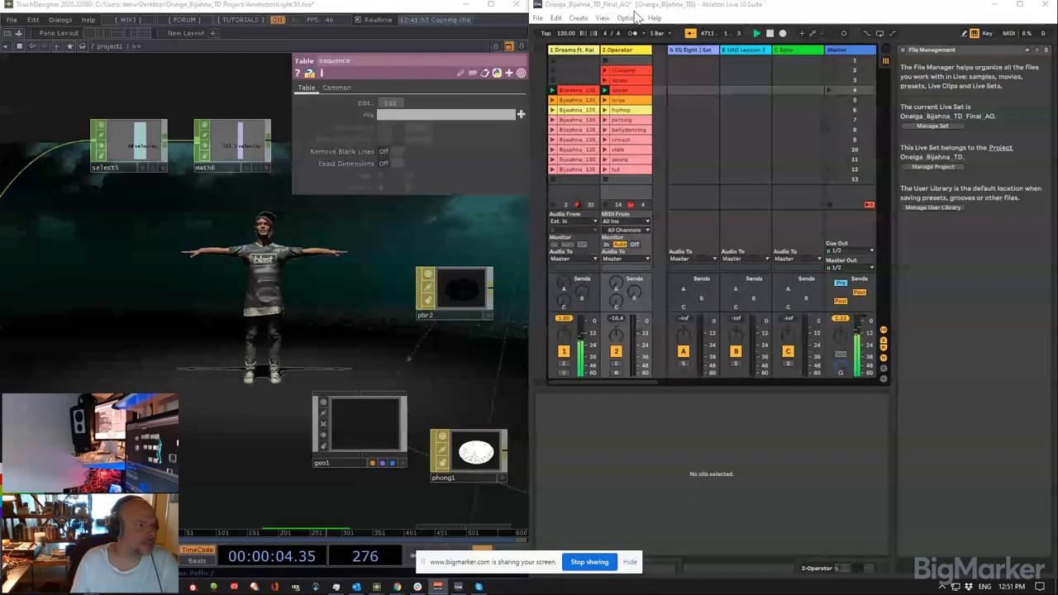
# Step: Open Ableton Live's preferences, examine the audio device and output settings, and close them without changes
pyautogui.click(630, 17)
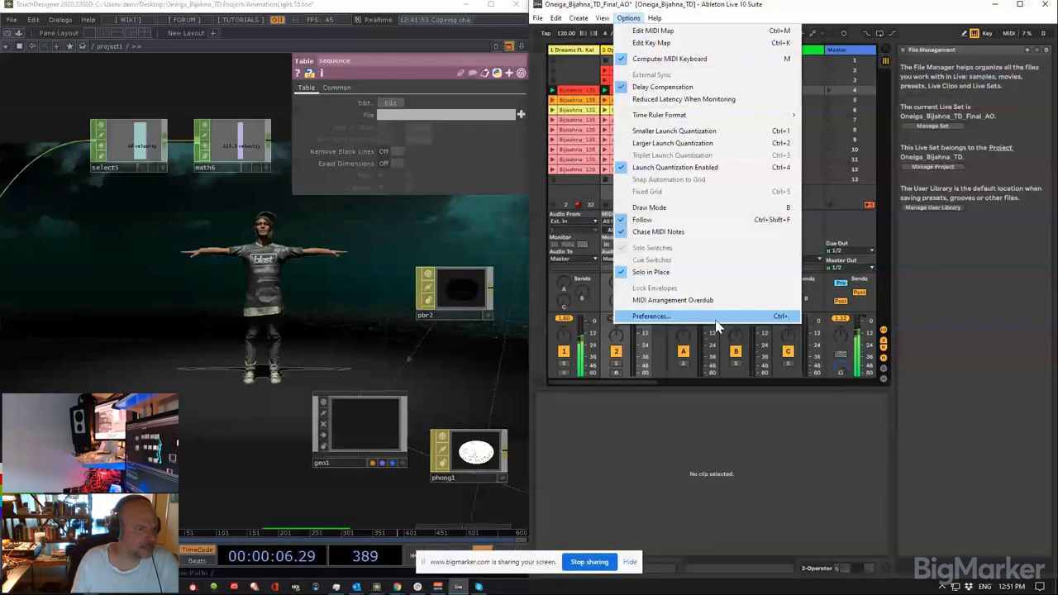
pyautogui.click(691, 316)
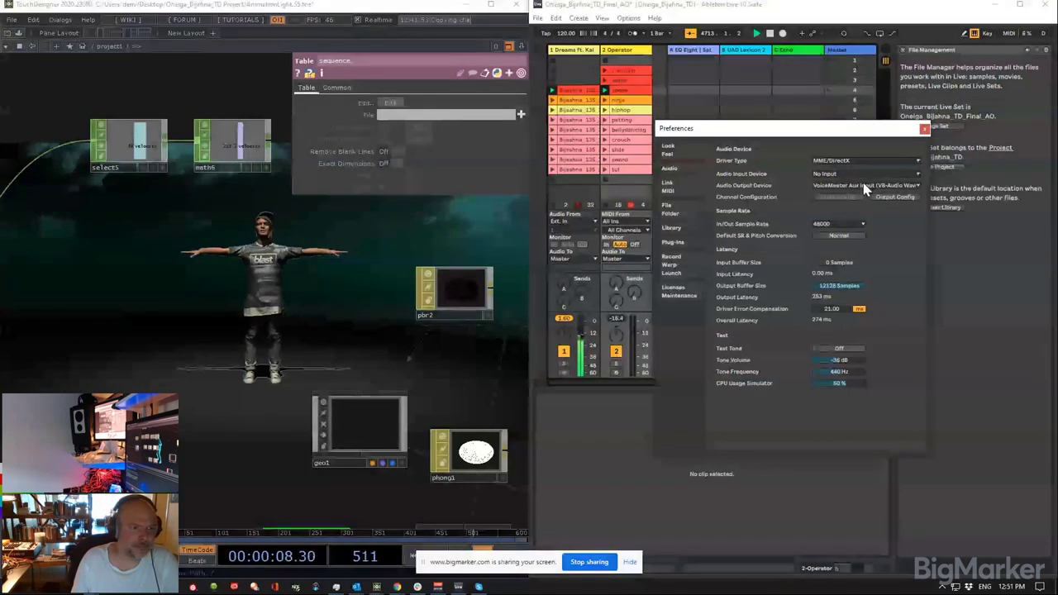
pyautogui.click(924, 130)
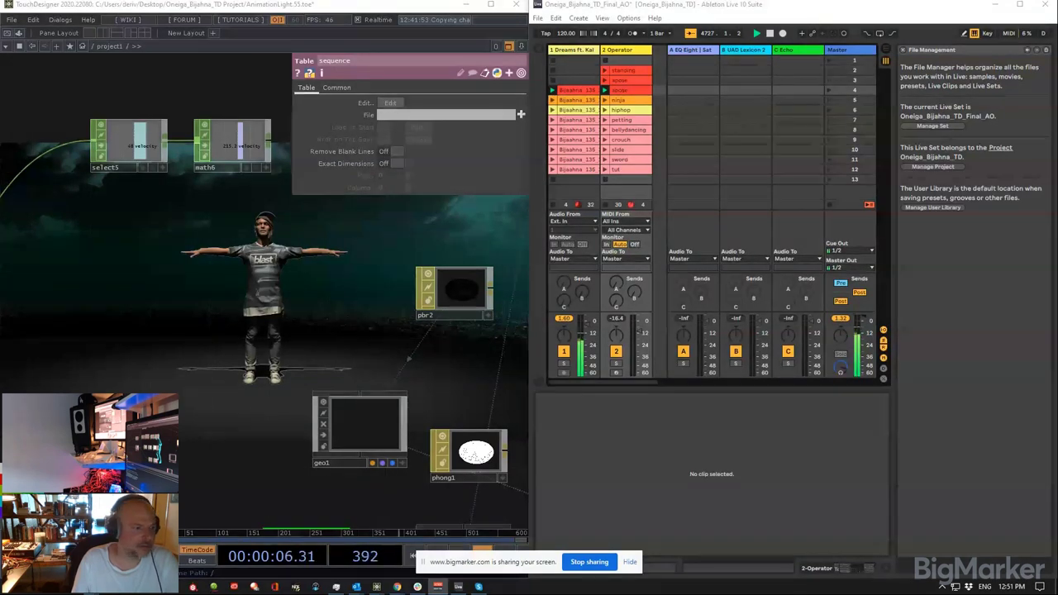
# Step: Launch scene 5 with the ninja clip and check the Master track's output level
pyautogui.click(828, 100)
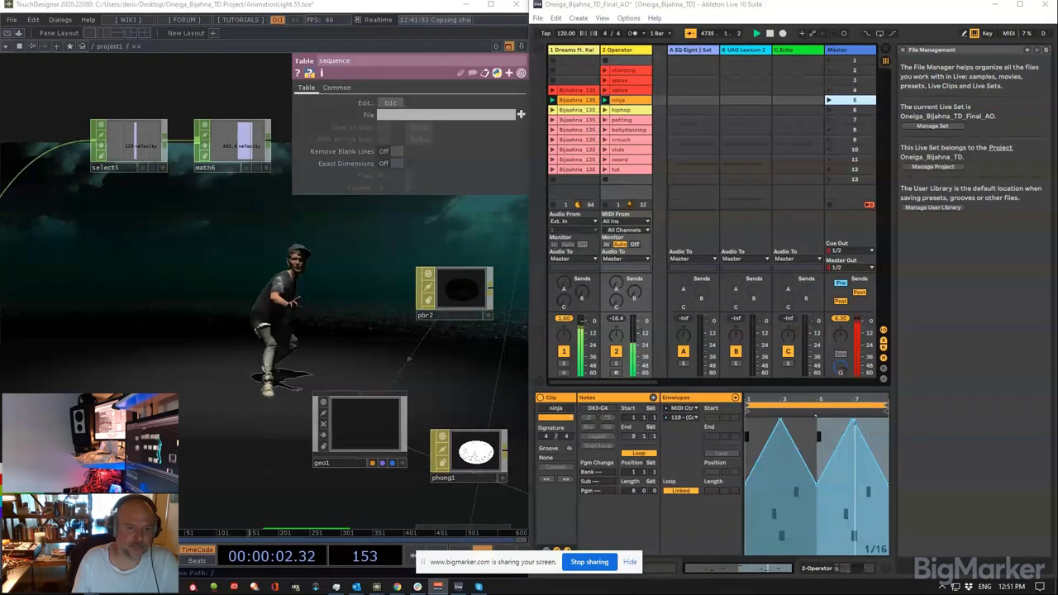
pyautogui.click(849, 370)
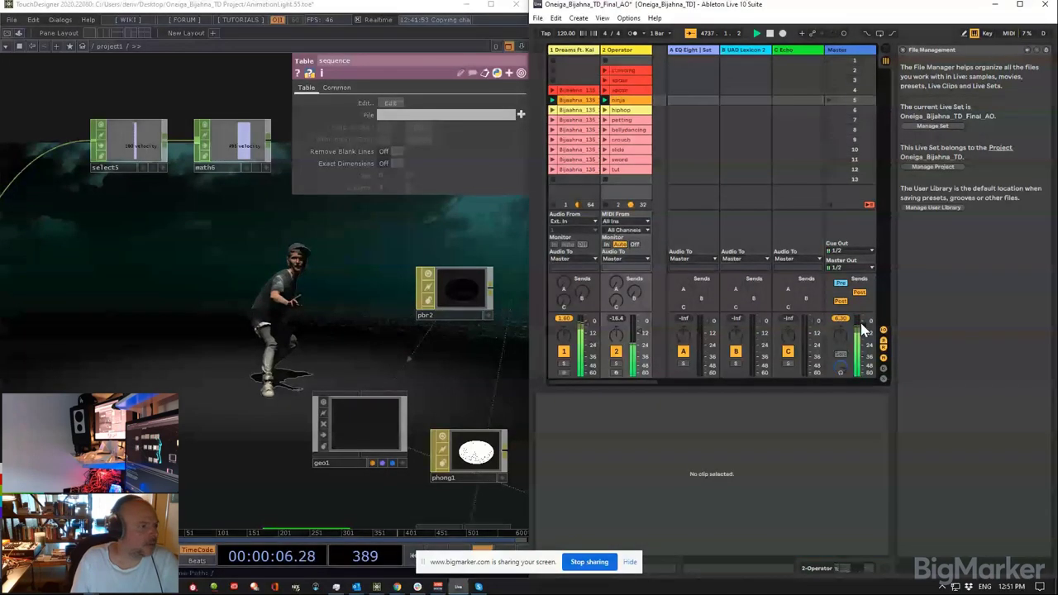
# Step: Recheck the driver type and audio output device in Ableton Live's audio preferences and close the preferences
pyautogui.click(628, 18)
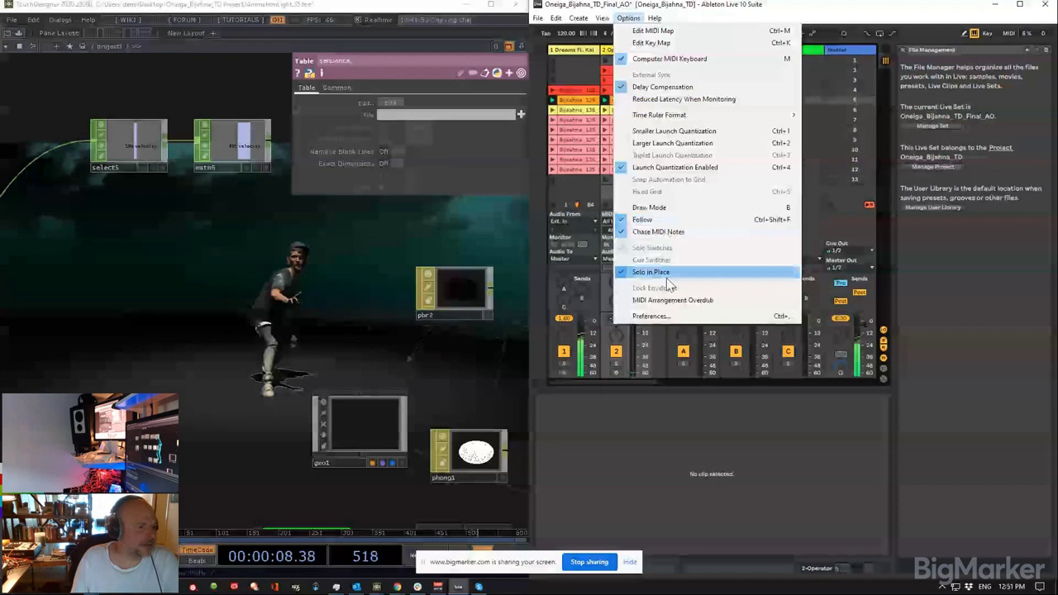
pyautogui.click(661, 315)
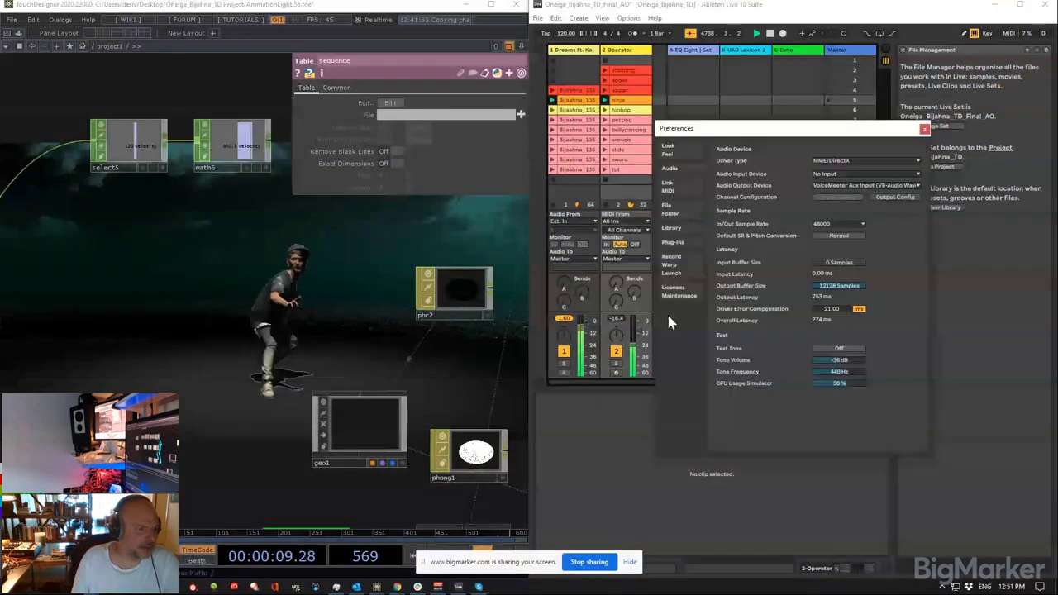
pyautogui.click(924, 129)
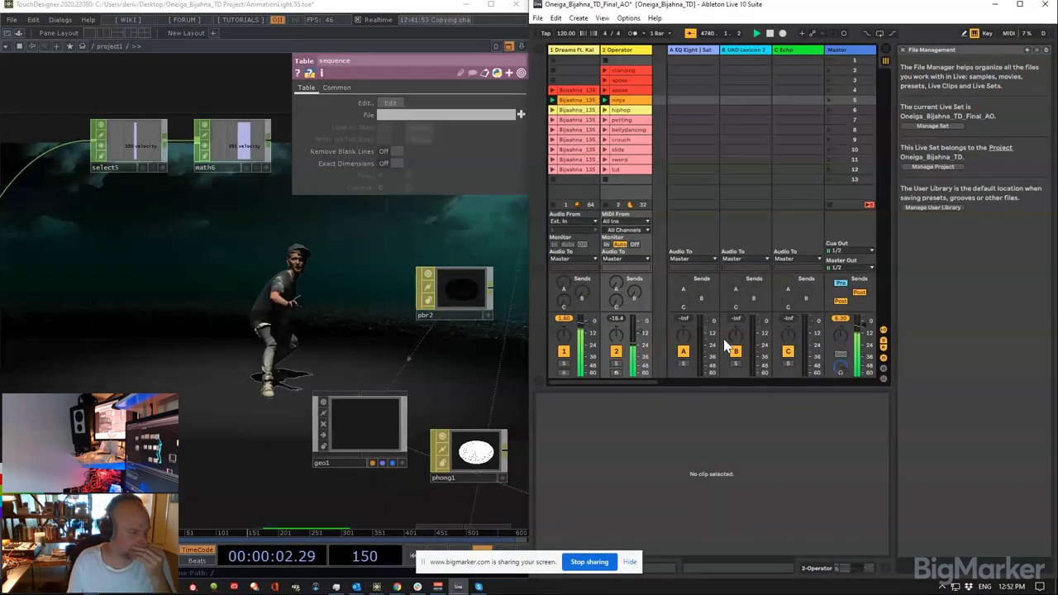
# Step: Launch scene 6 with the hiphop clip in Ableton Live, with more of the TouchDesigner network around the character in view
pyautogui.scroll(-3, 258, 285)
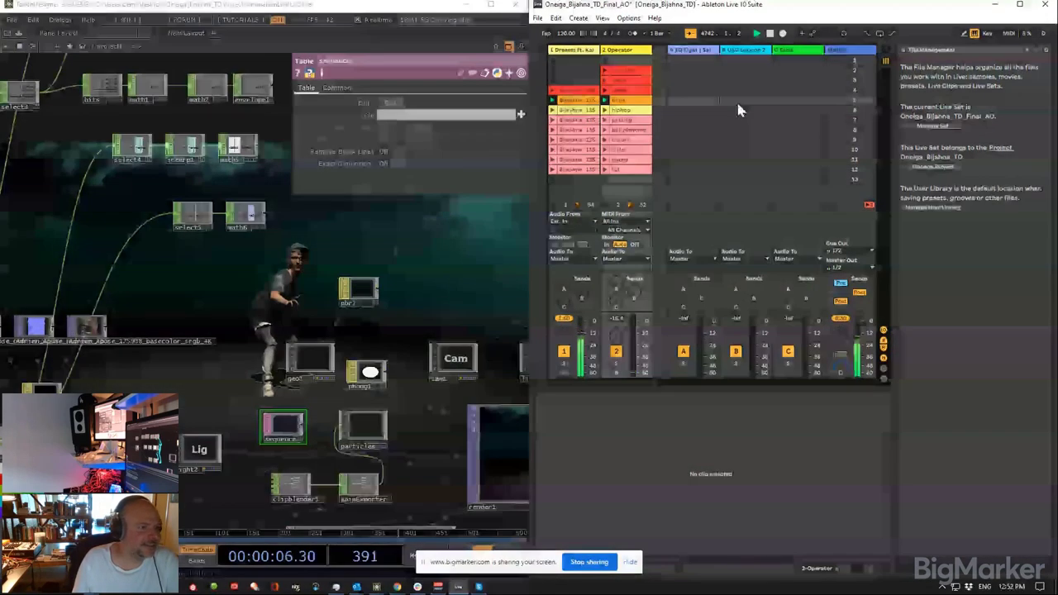
pyautogui.click(828, 111)
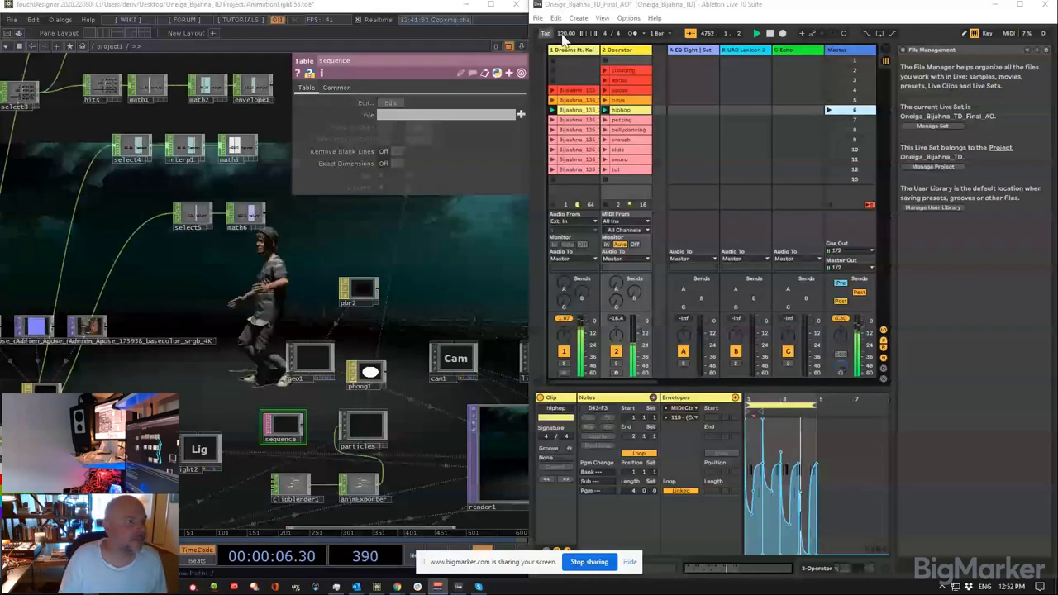
# Step: Open the list of available audio output devices in Ableton Live's audio preferences
pyautogui.click(629, 18)
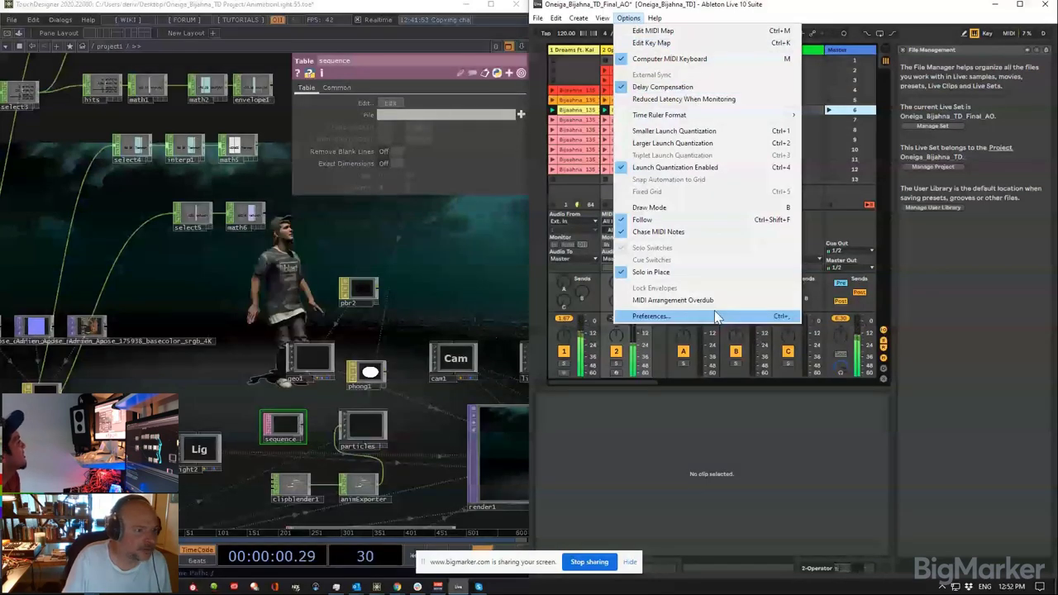
pyautogui.click(777, 316)
pyautogui.click(856, 185)
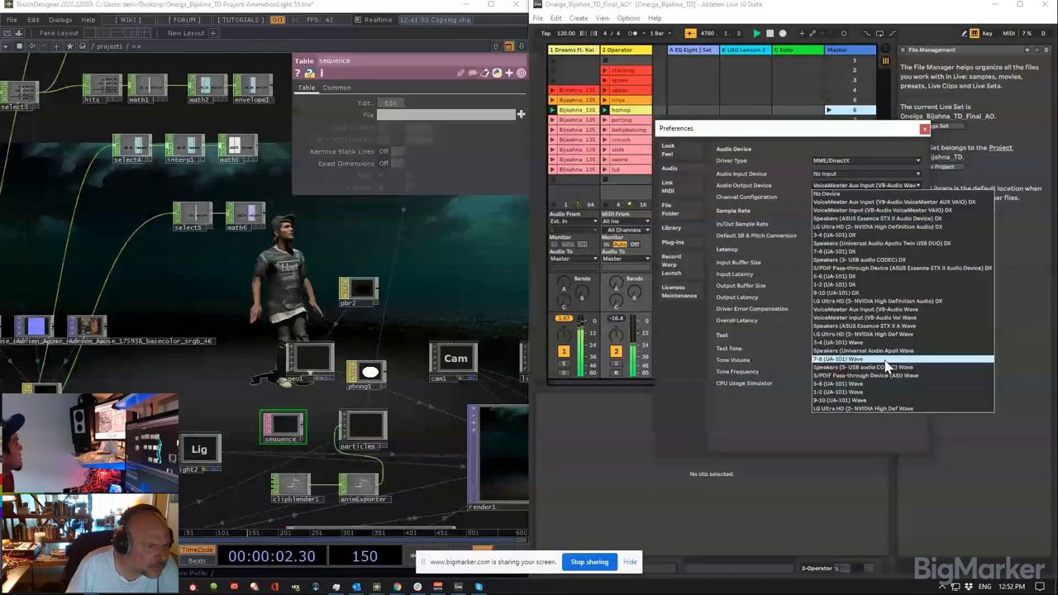
# Step: Set Ableton Live's audio driver type to ASIO and close the preferences
pyautogui.click(839, 162)
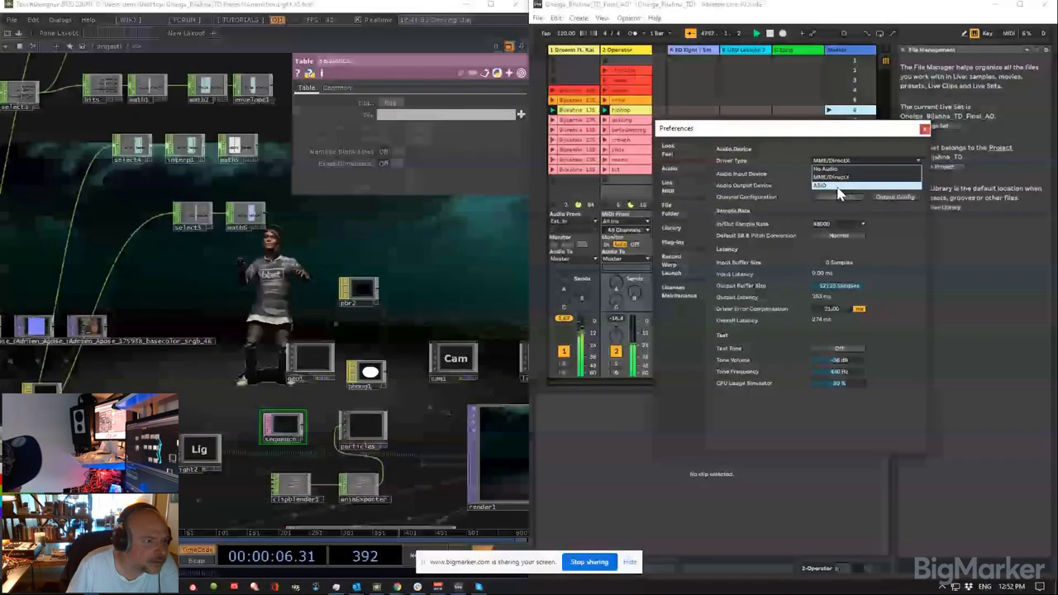
pyautogui.click(838, 187)
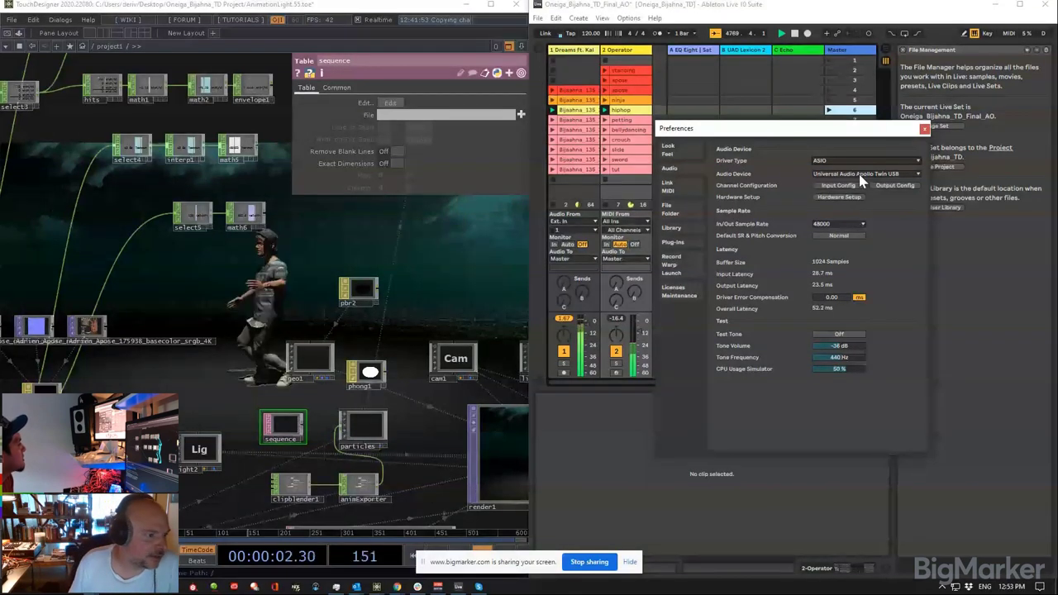
pyautogui.click(924, 130)
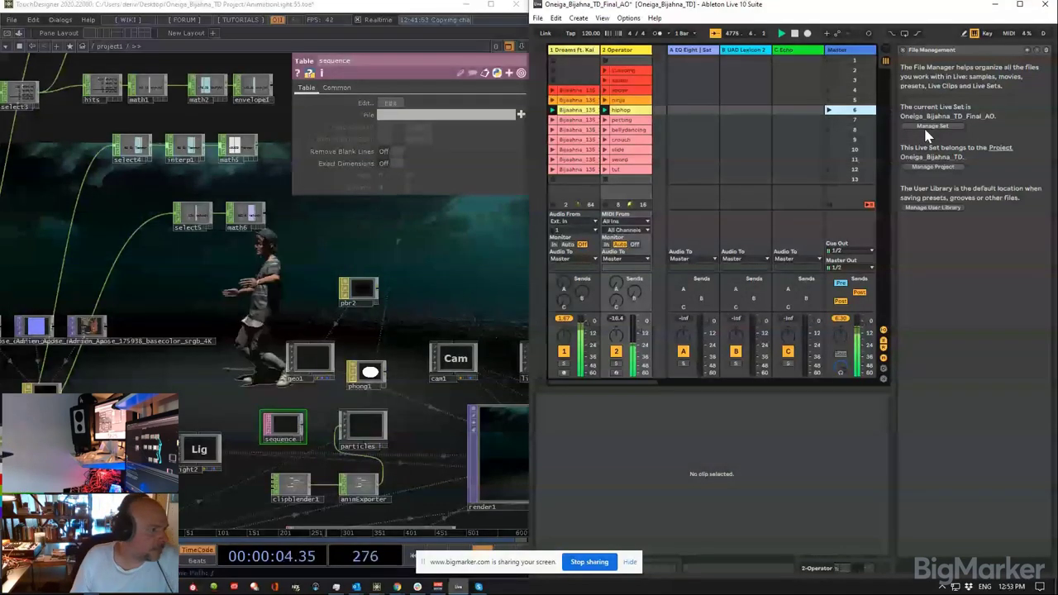
# Step: Launch scene 7 with the petting clip in Ableton Live and view the avatar in the TouchDesigner background
pyautogui.click(829, 121)
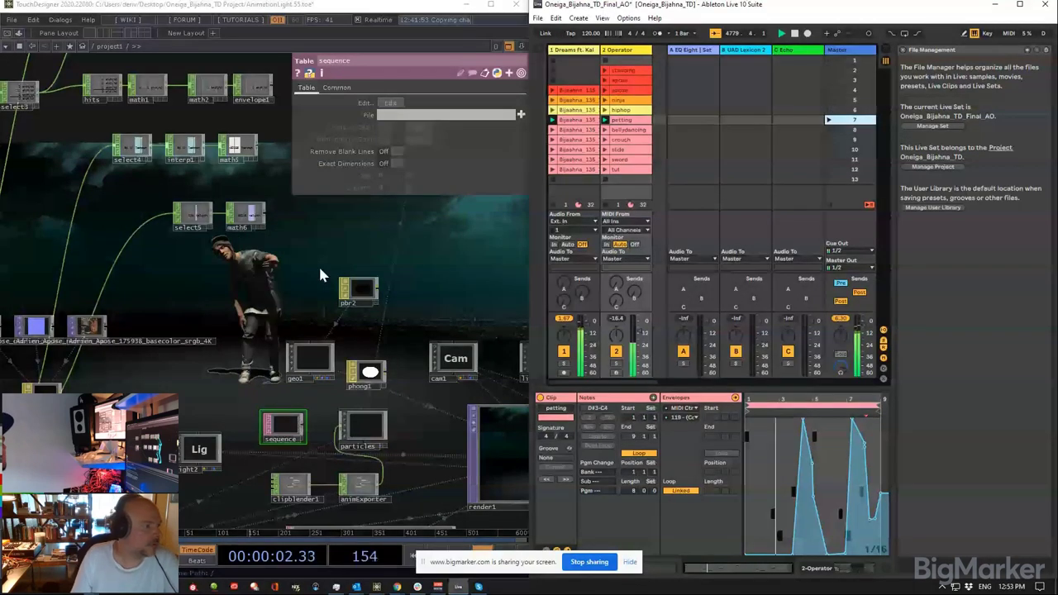
pyautogui.moveTo(214, 315); pyautogui.dragTo(2, 380)
pyautogui.moveTo(513, 297); pyautogui.dragTo(250, 343)
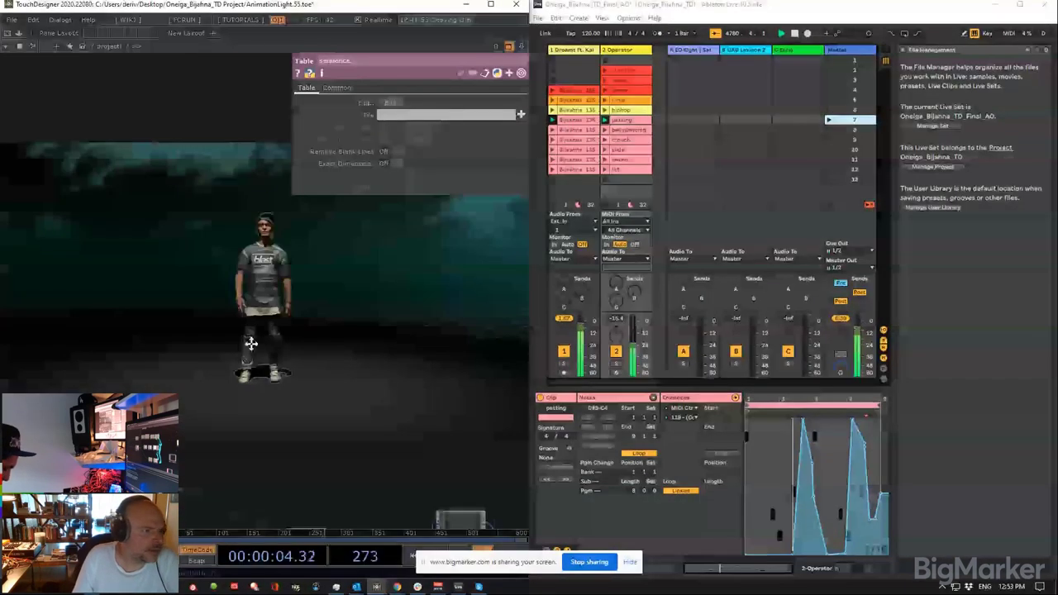
# Step: Launch scene 8 with the bellydancing clip in Ableton Live and look over the TouchDesigner network around the sequence table
pyautogui.click(828, 131)
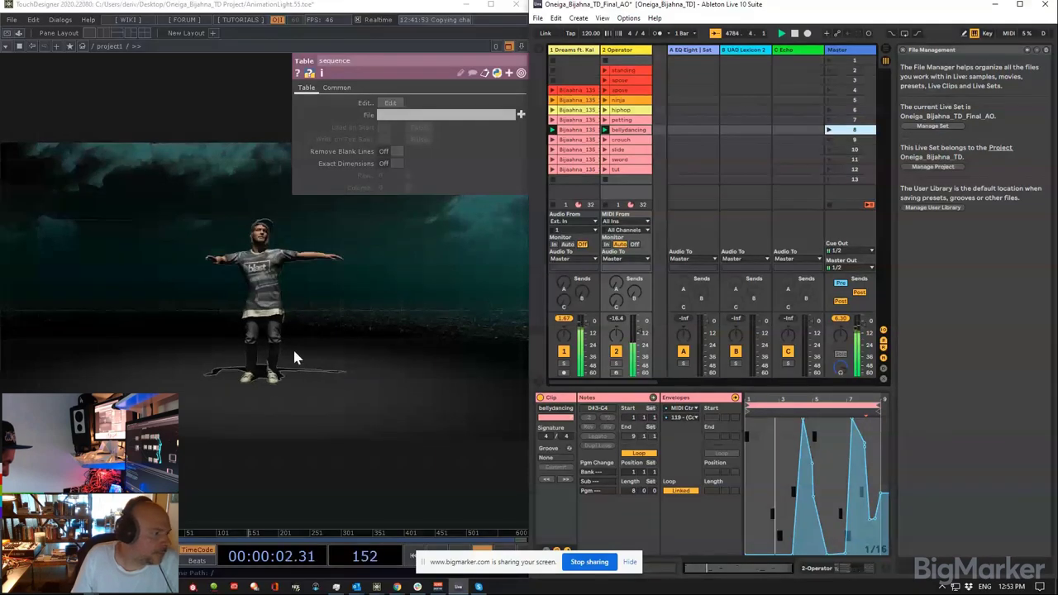
pyautogui.scroll(-3, 252, 331)
pyautogui.moveTo(251, 330); pyautogui.dragTo(455, 284)
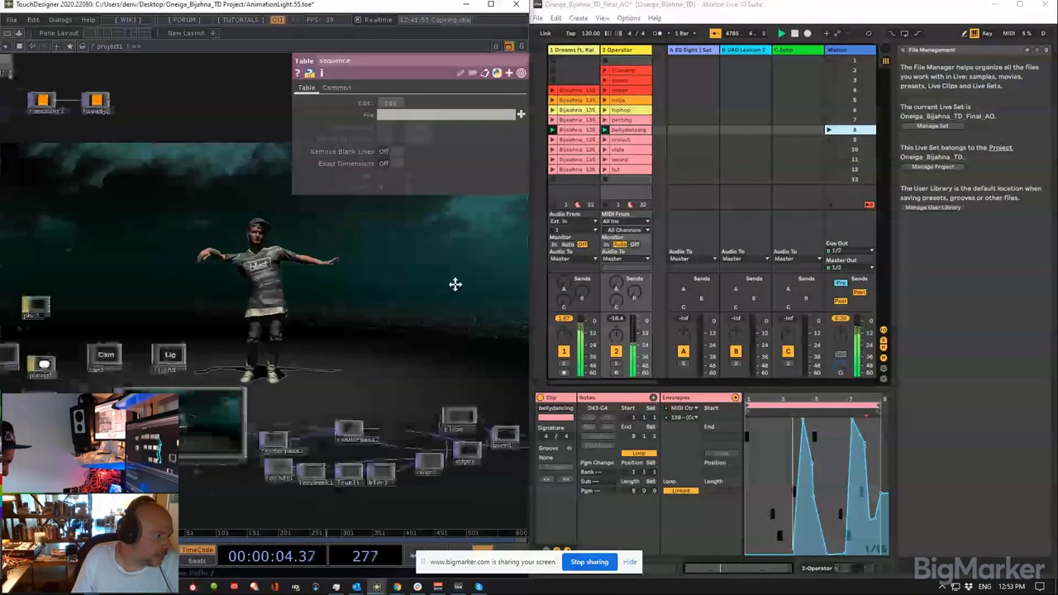
pyautogui.moveTo(211, 306); pyautogui.dragTo(439, 307)
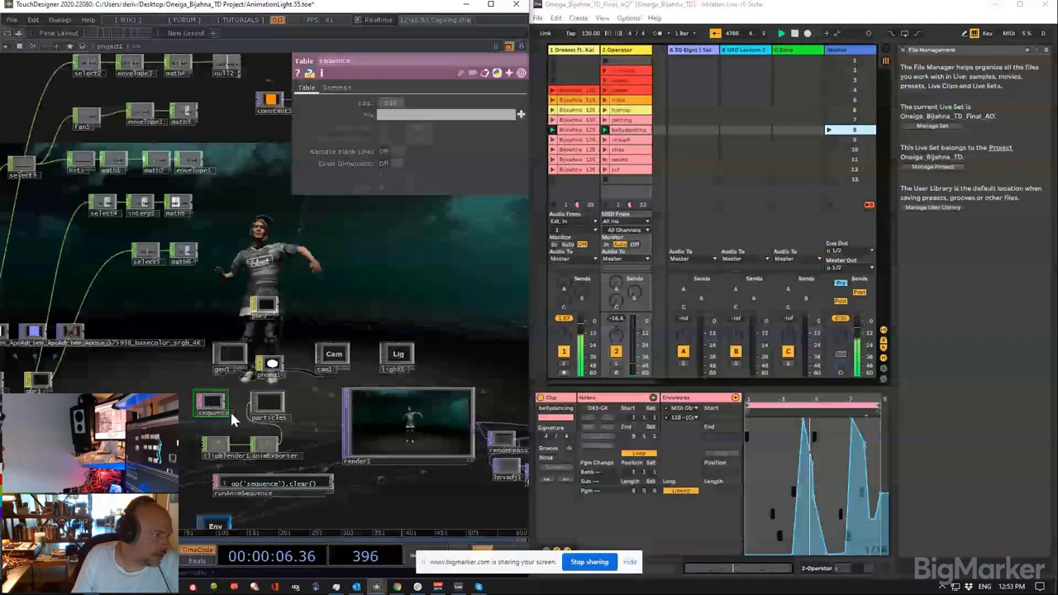
pyautogui.scroll(2, 230, 409)
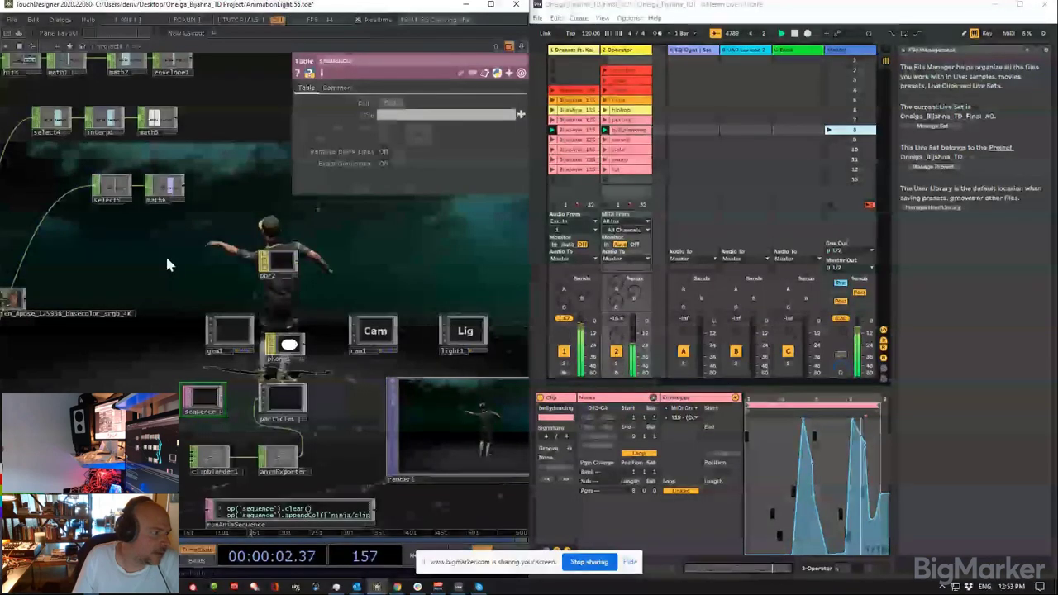
pyautogui.moveTo(164, 253); pyautogui.dragTo(261, 269)
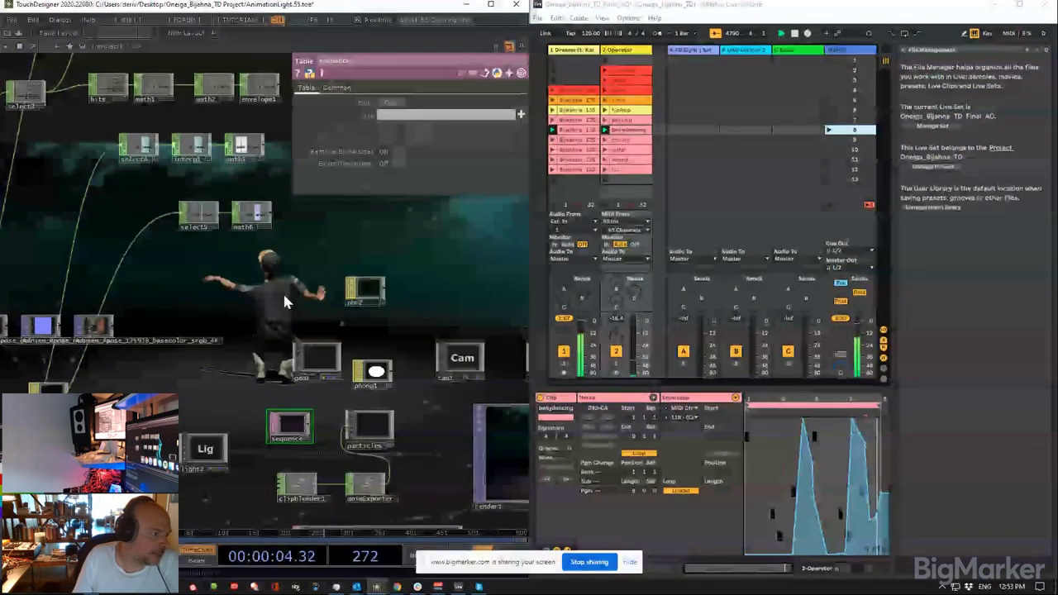
pyautogui.moveTo(283, 292); pyautogui.dragTo(200, 326)
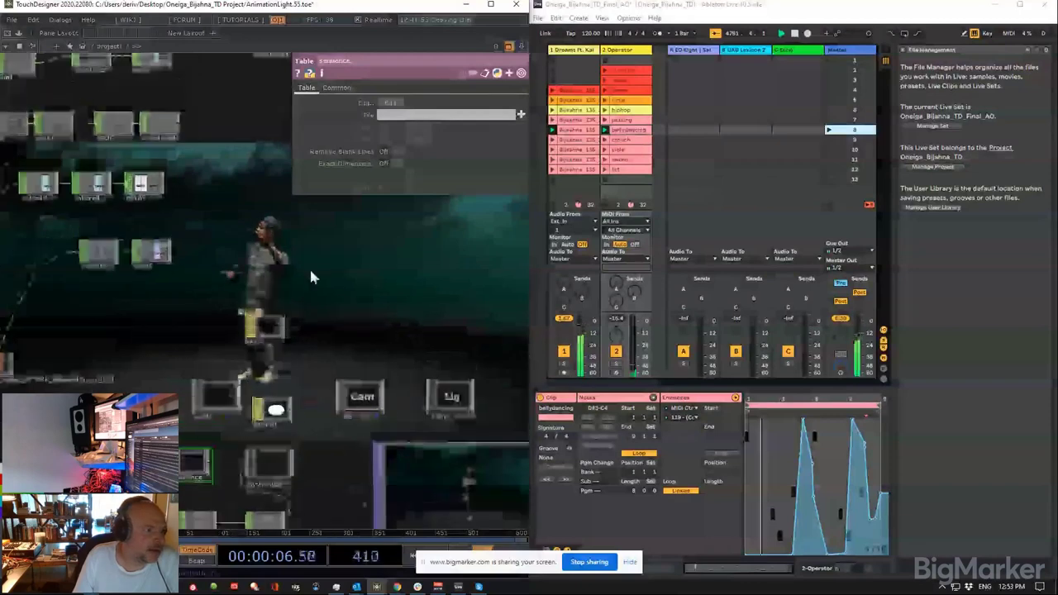
# Step: Launch scene 9 with the crouch clip in Ableton Live and view the avatar and its surrounding TouchDesigner nodes
pyautogui.click(830, 140)
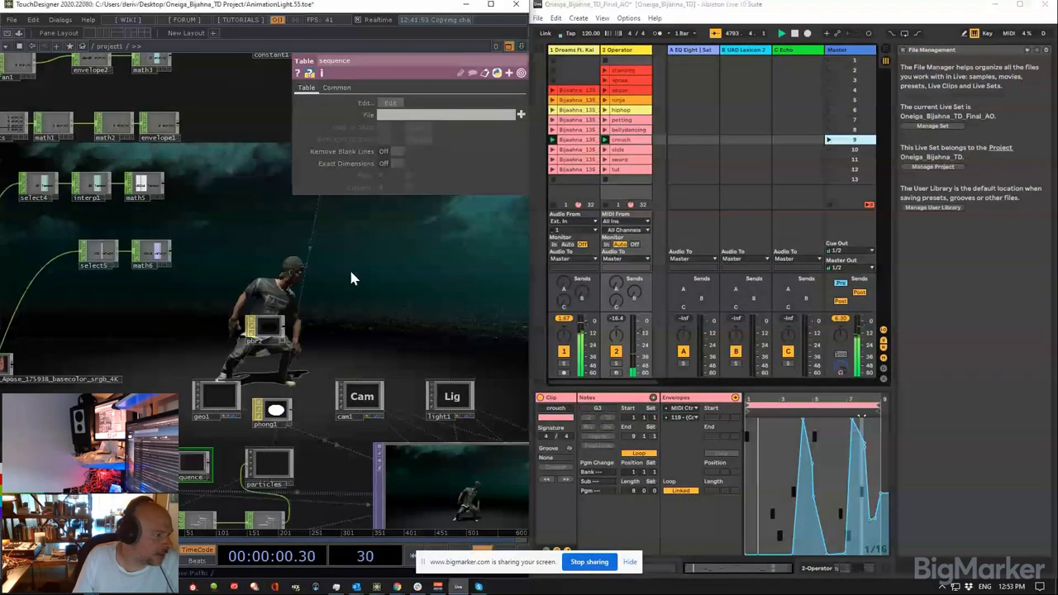
pyautogui.moveTo(348, 266); pyautogui.dragTo(270, 258, button='middle')
pyautogui.scroll(5, 273, 268)
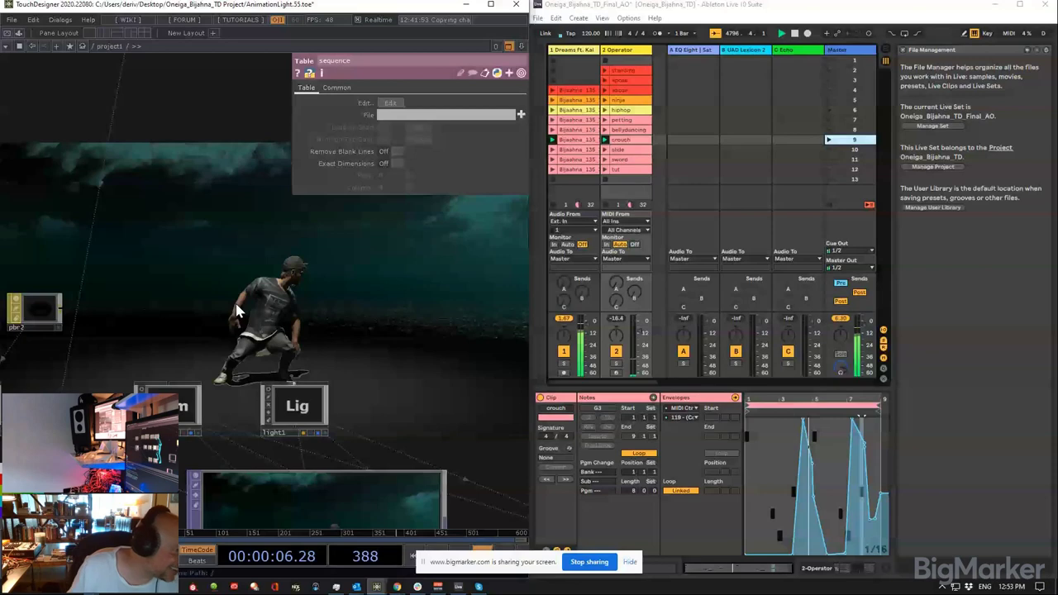
pyautogui.scroll(-2, 321, 255)
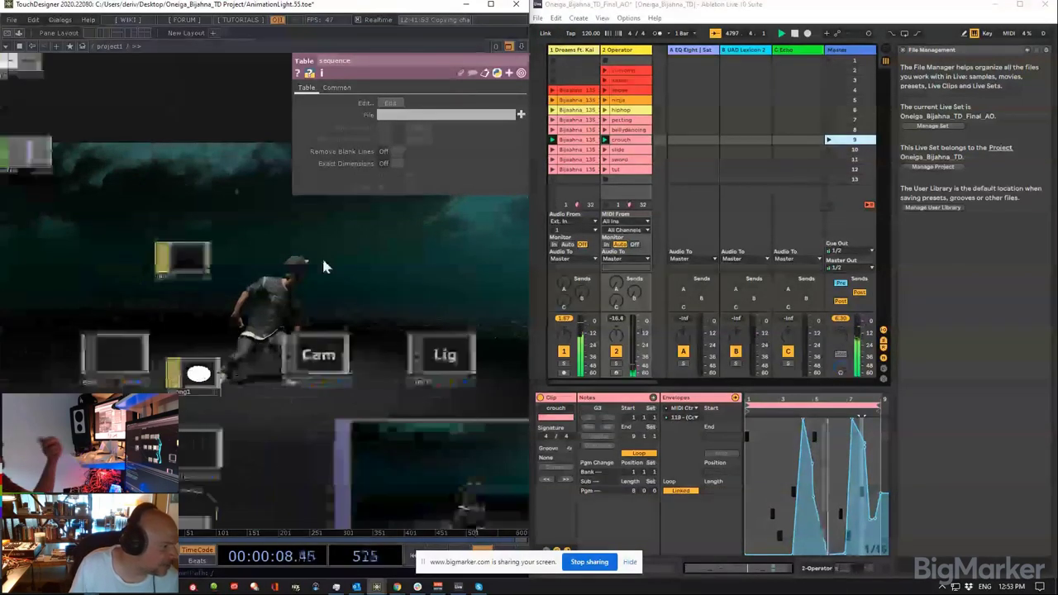
pyautogui.scroll(-4, 321, 255)
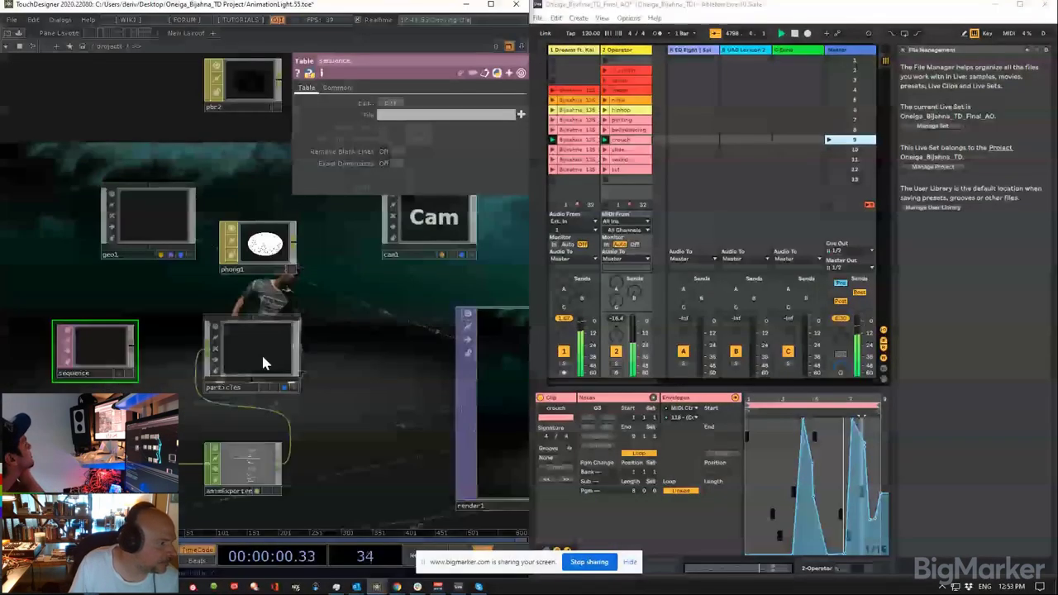
pyautogui.moveTo(262, 352); pyautogui.dragTo(243, 383)
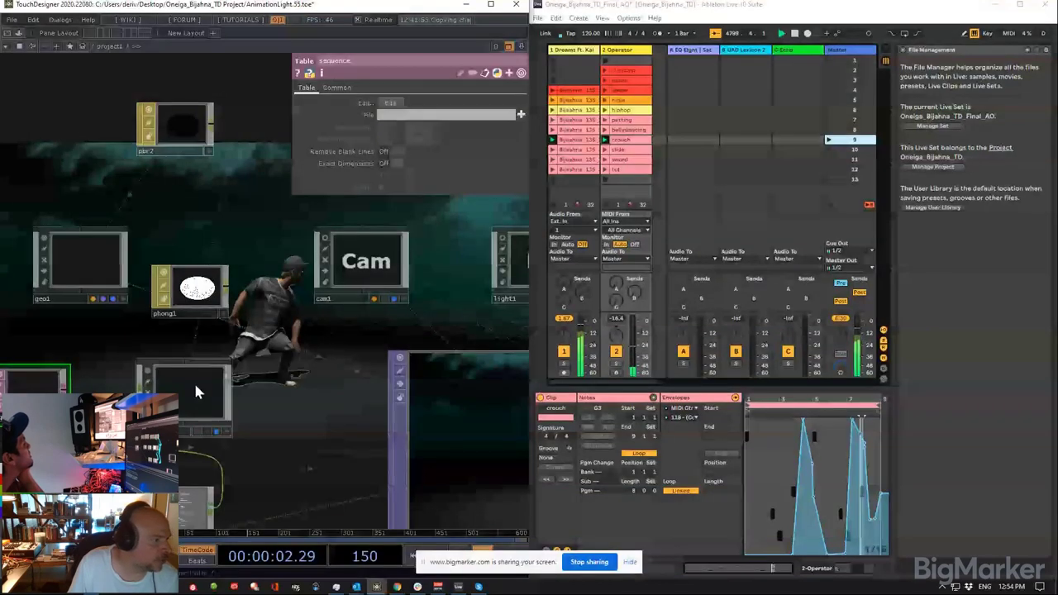
# Step: Maximize the TouchDesigner window, select the particles Geometry component and go inside its network
pyautogui.click(490, 4)
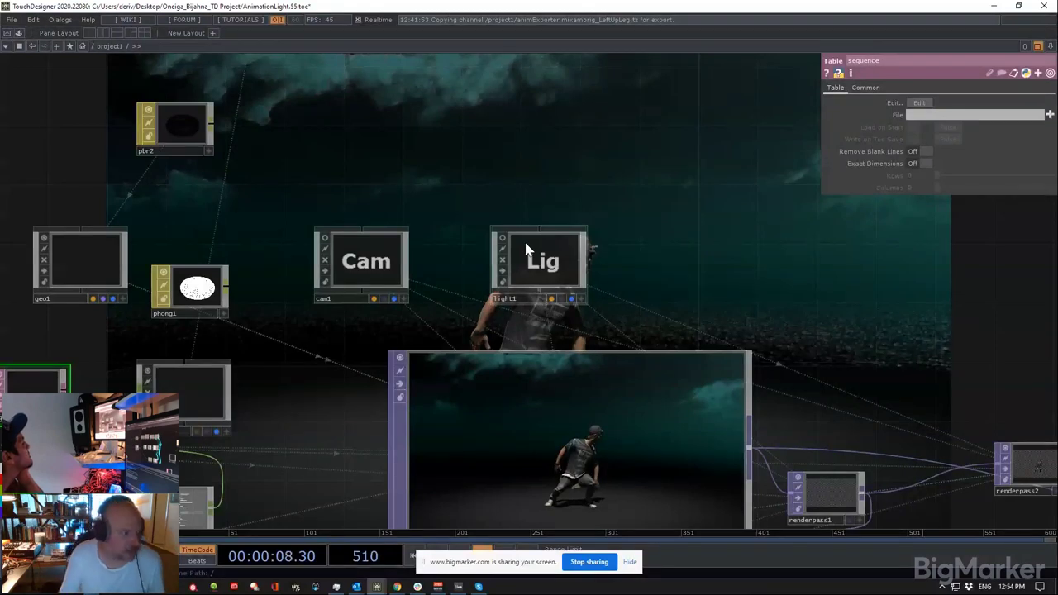
pyautogui.scroll(-5, 642, 336)
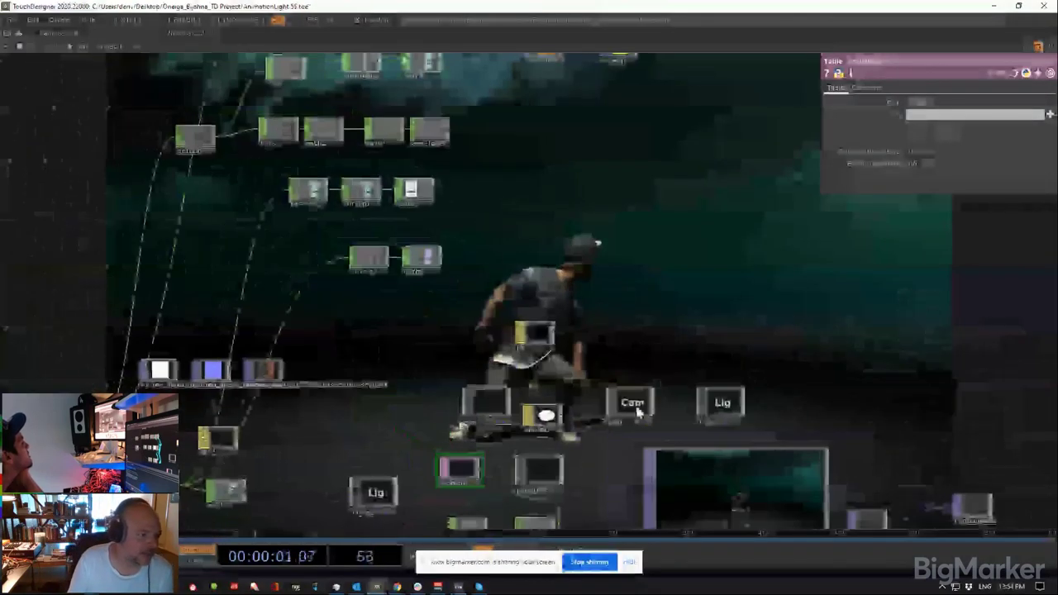
pyautogui.scroll(-2, 577, 362)
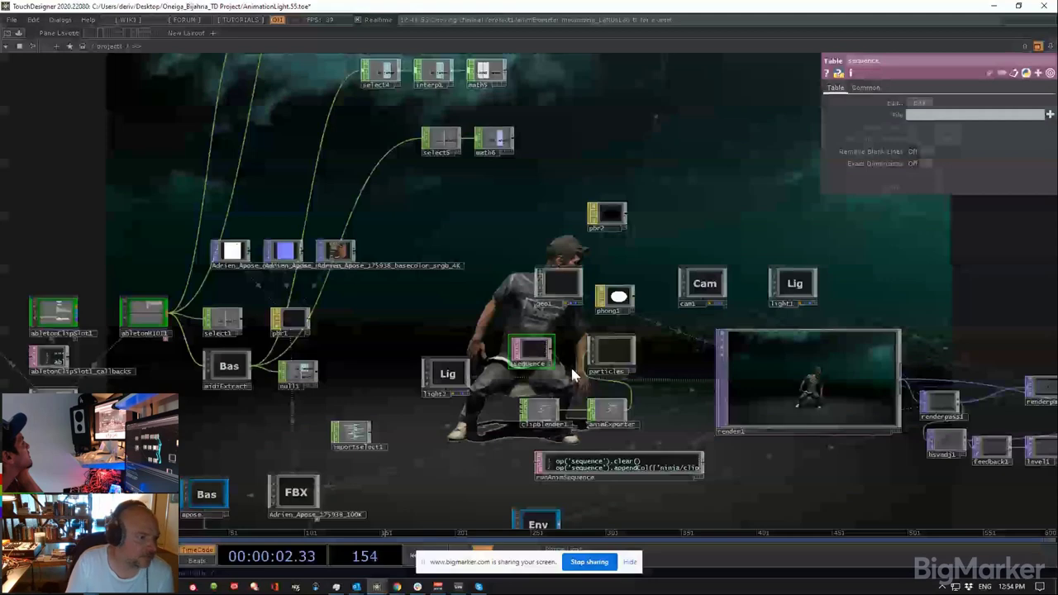
pyautogui.scroll(6, 635, 324)
pyautogui.click(636, 324)
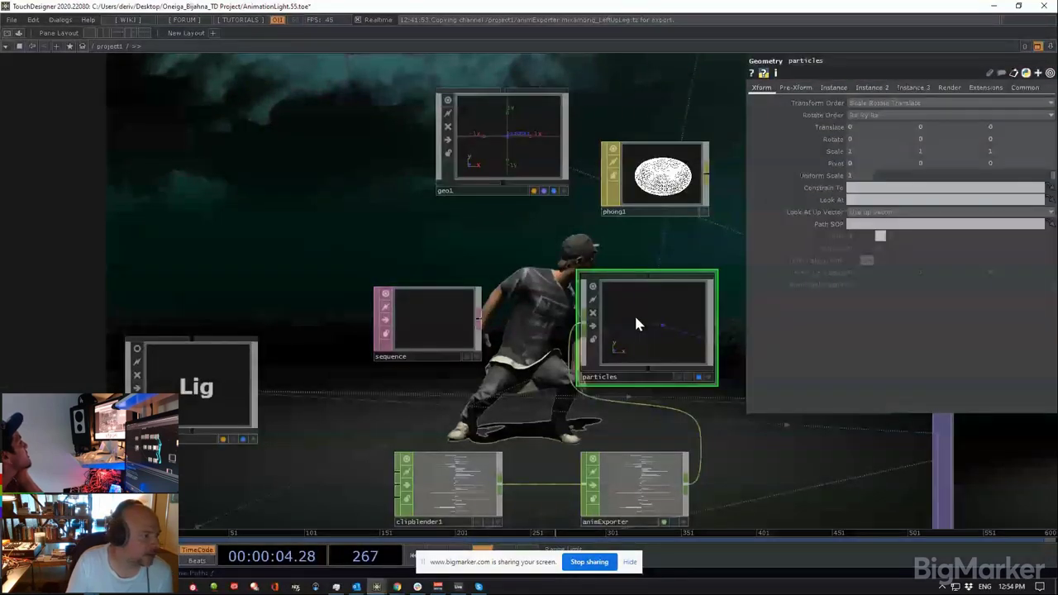
pyautogui.scroll(3, 637, 324)
# Step: Examine the table nodes at the start of the particles network and show the parameters of opfind1
pyautogui.moveTo(340, 226); pyautogui.dragTo(659, 202)
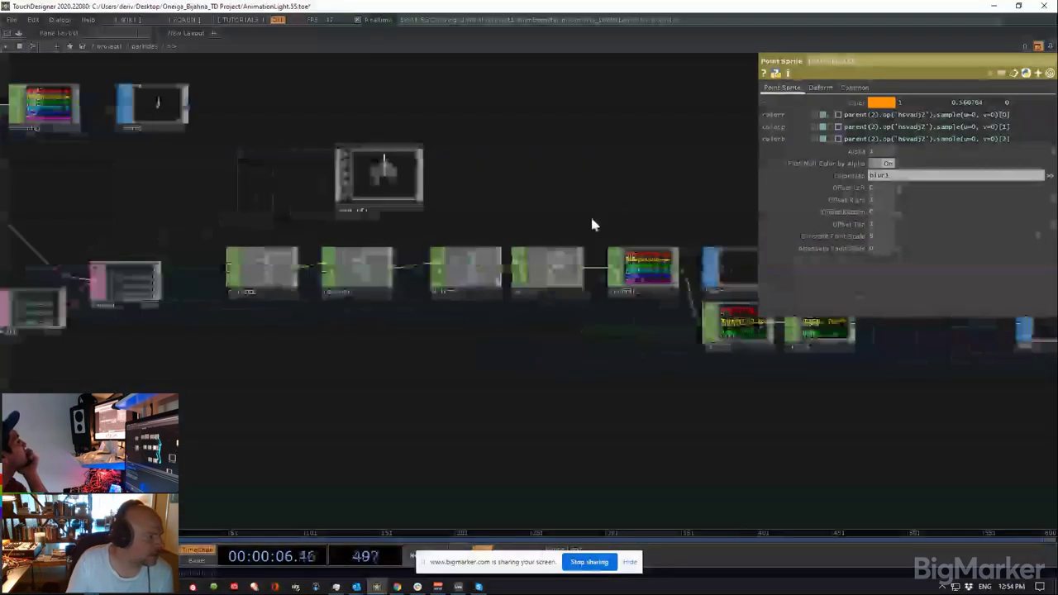
pyautogui.moveTo(198, 361); pyautogui.dragTo(655, 361)
pyautogui.scroll(3, 347, 198)
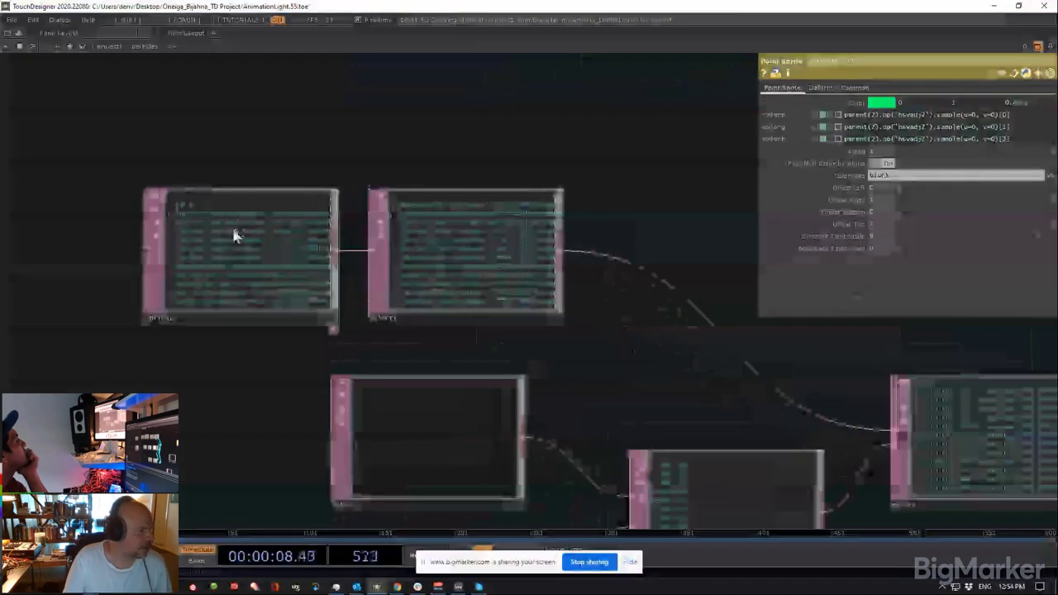
pyautogui.click(228, 278)
pyautogui.scroll(-3, 228, 281)
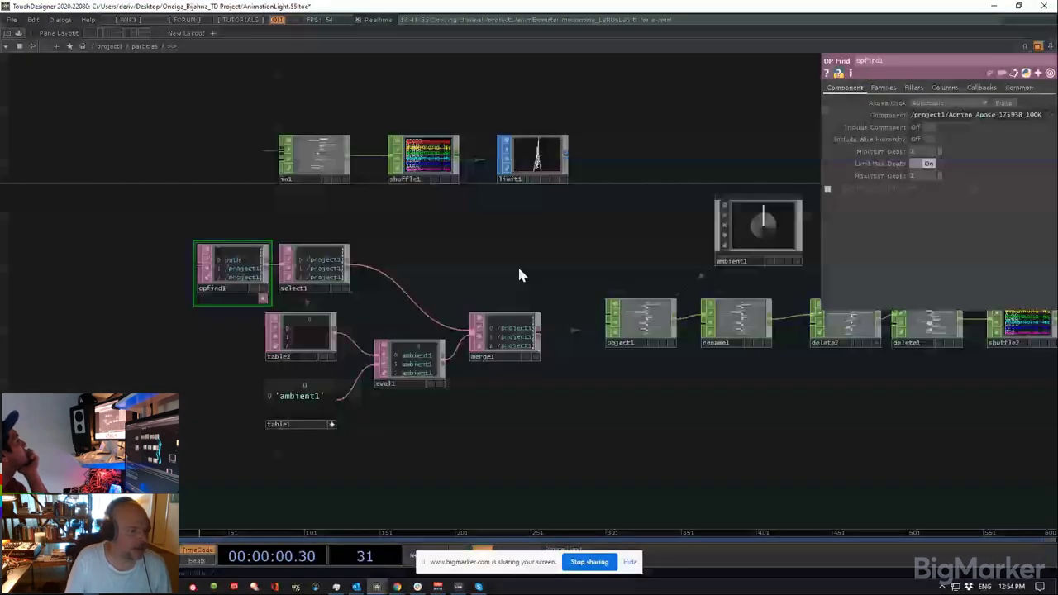
# Step: Inspect the object1 CHOP's Object parameters for its DAT table and reference object
pyautogui.click(638, 327)
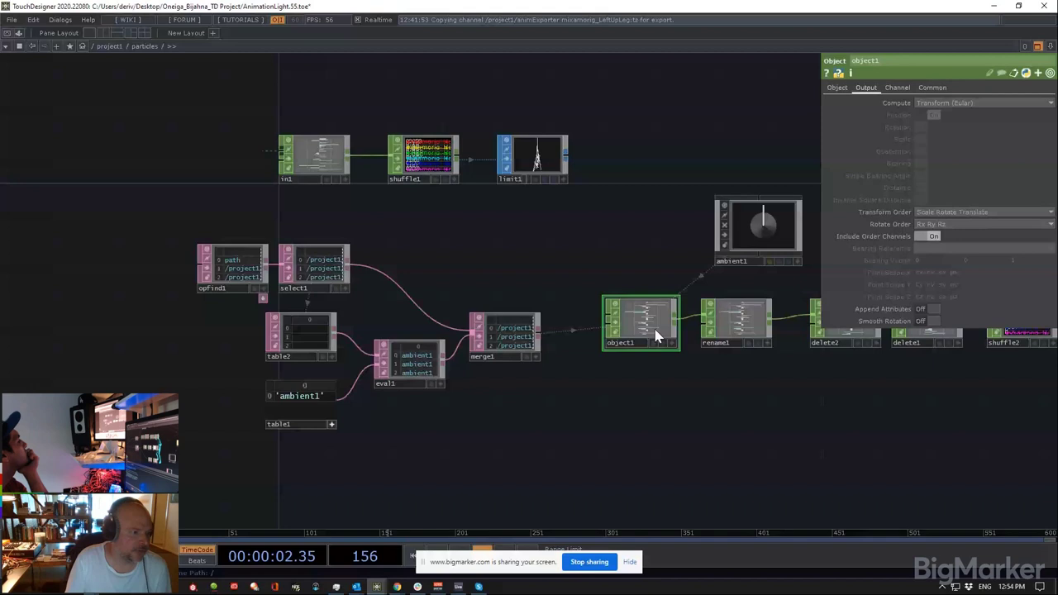
pyautogui.scroll(3, 655, 334)
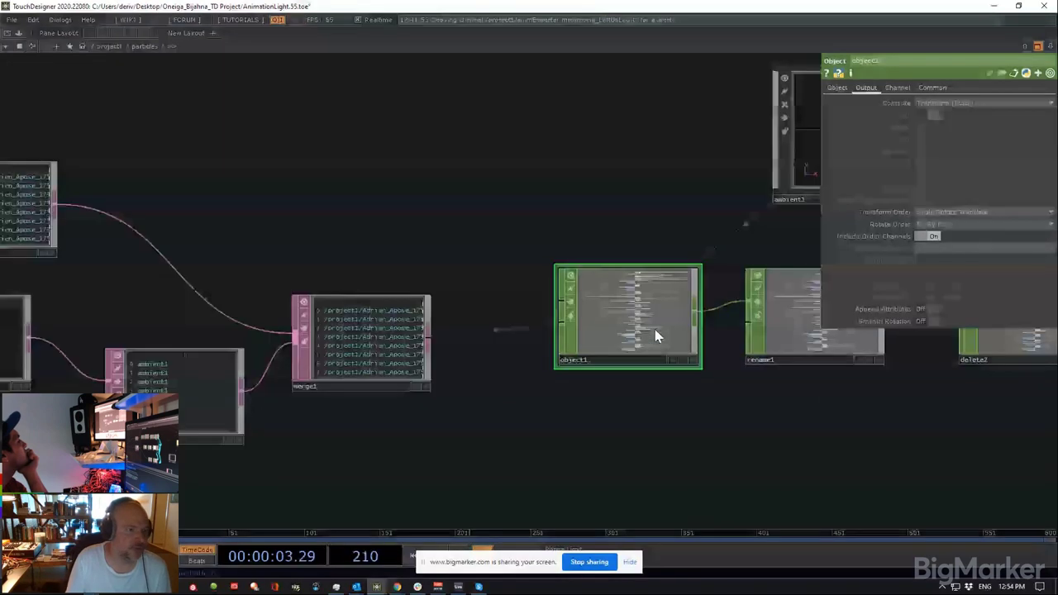
pyautogui.click(839, 88)
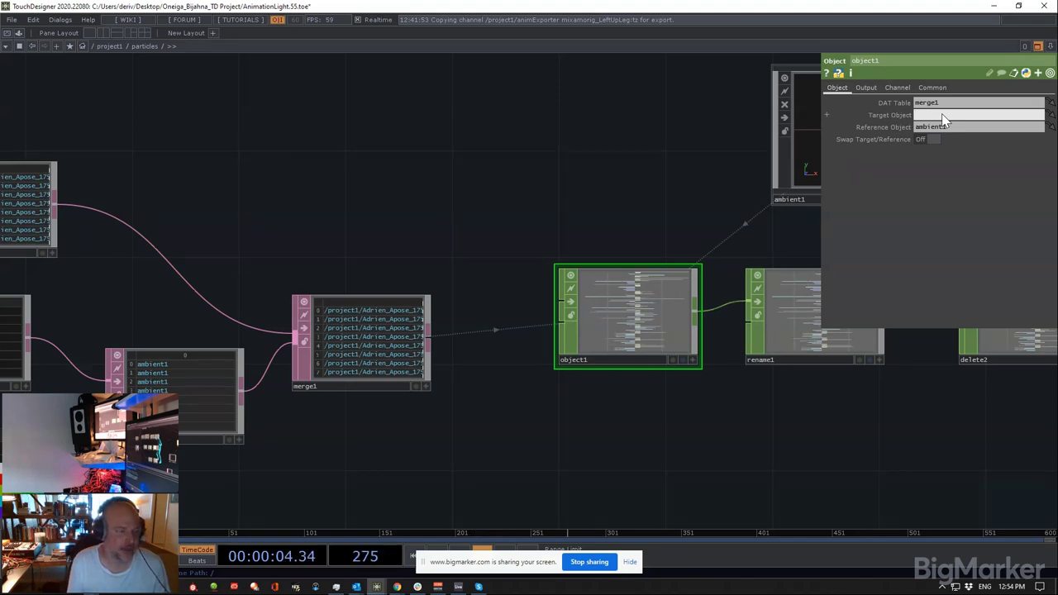
# Step: Return to the project1 network and select the ninja Base component to show its FBX Clip parameters
pyautogui.click(405, 161)
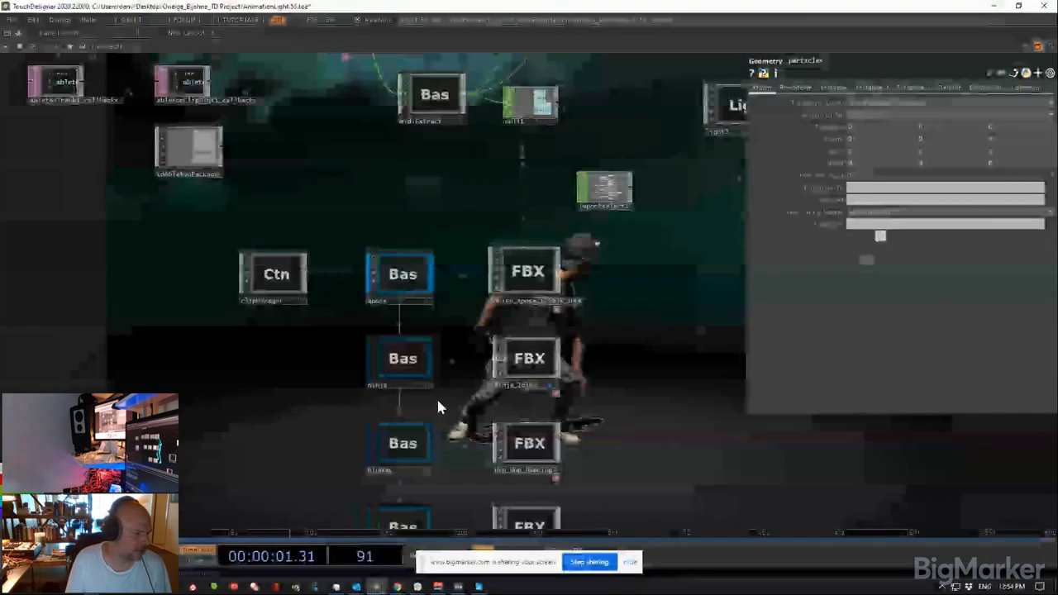
pyautogui.moveTo(437, 405); pyautogui.dragTo(347, 221, button='middle')
pyautogui.scroll(4, 347, 222)
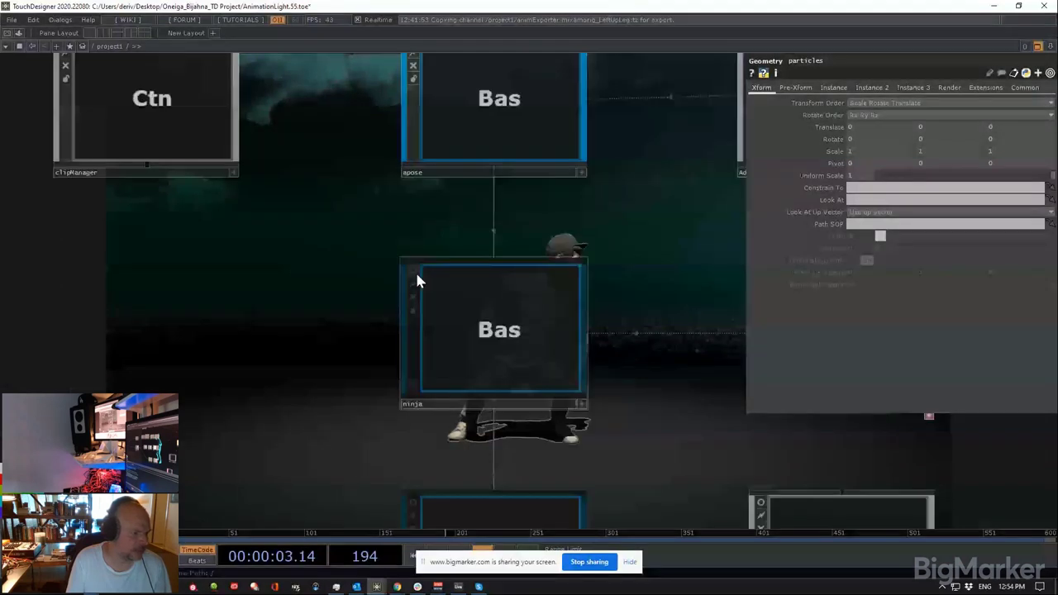
pyautogui.click(416, 272)
pyautogui.click(583, 404)
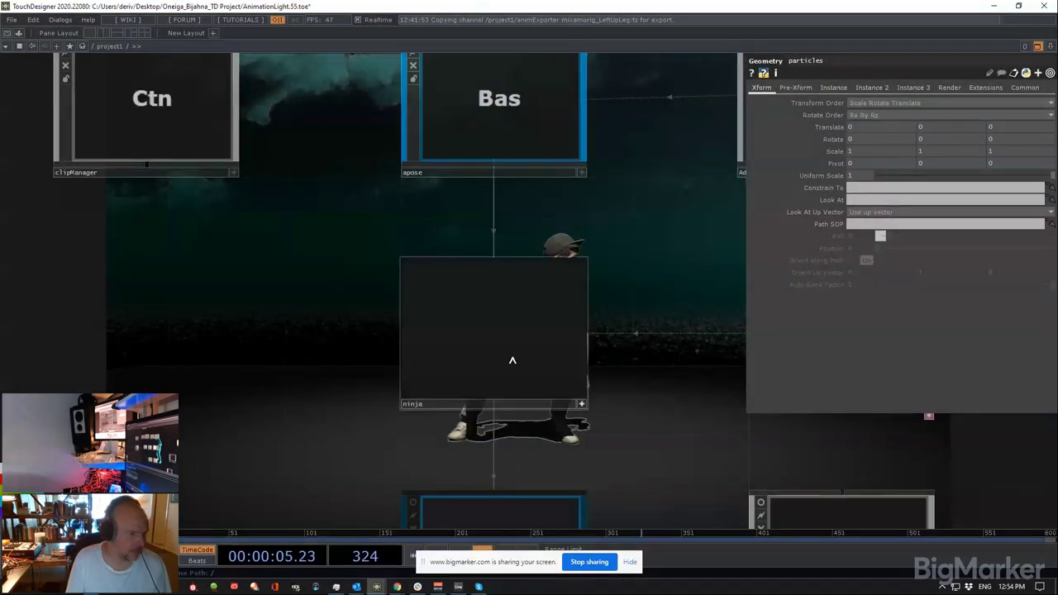
pyautogui.click(444, 310)
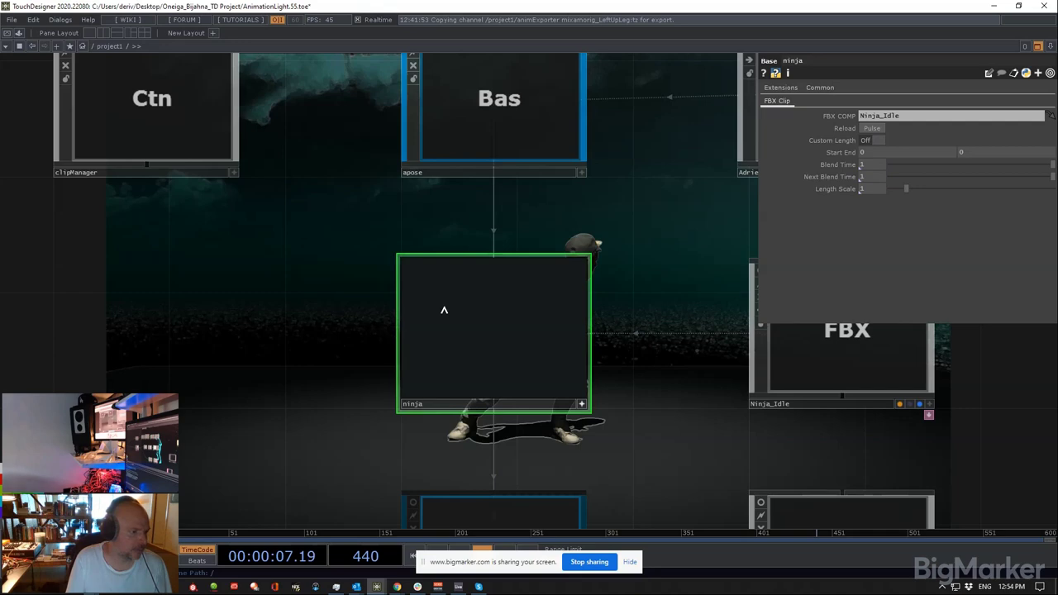
pyautogui.press('Escape')
pyautogui.click(414, 272)
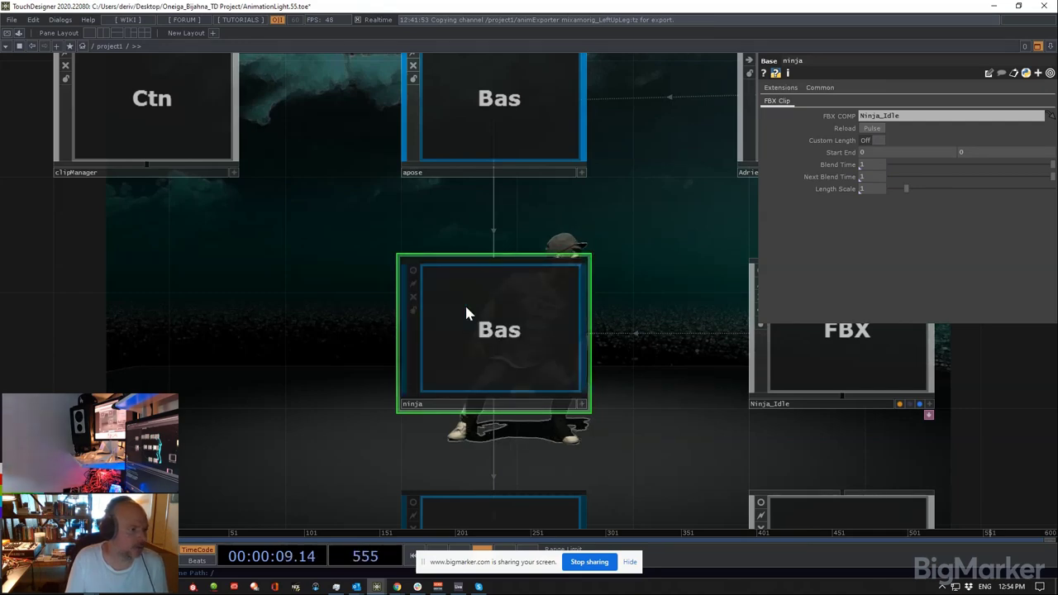
# Step: Go inside the ninja Base component and examine the chain of nodes feeding its clip CHOP
pyautogui.press('i')
pyautogui.moveTo(863, 354); pyautogui.dragTo(440, 376)
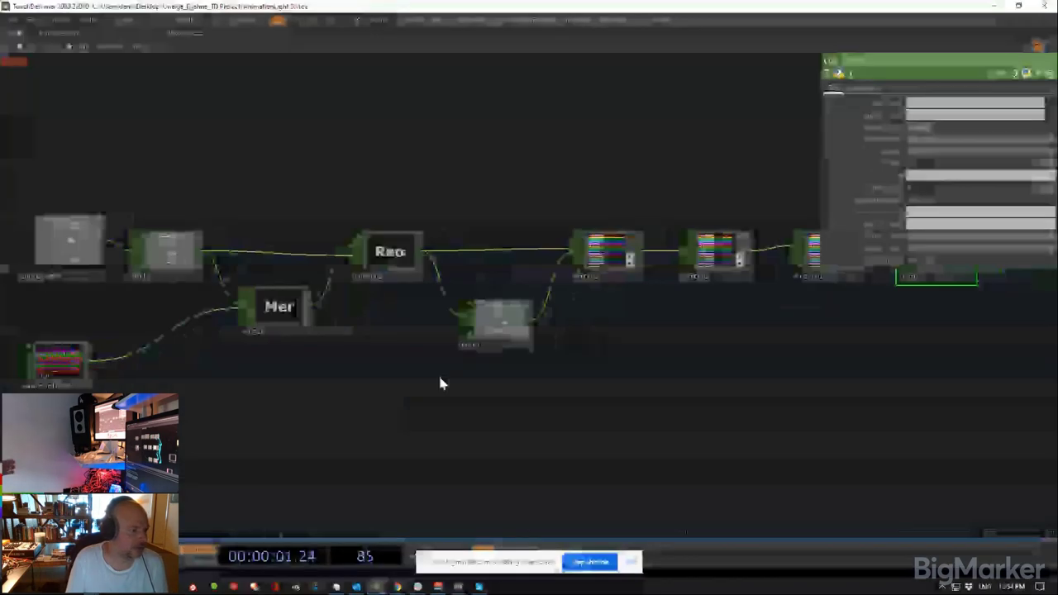
pyautogui.scroll(-5, 439, 381)
pyautogui.moveTo(457, 500); pyautogui.dragTo(570, 257)
pyautogui.moveTo(516, 314); pyautogui.dragTo(523, 293)
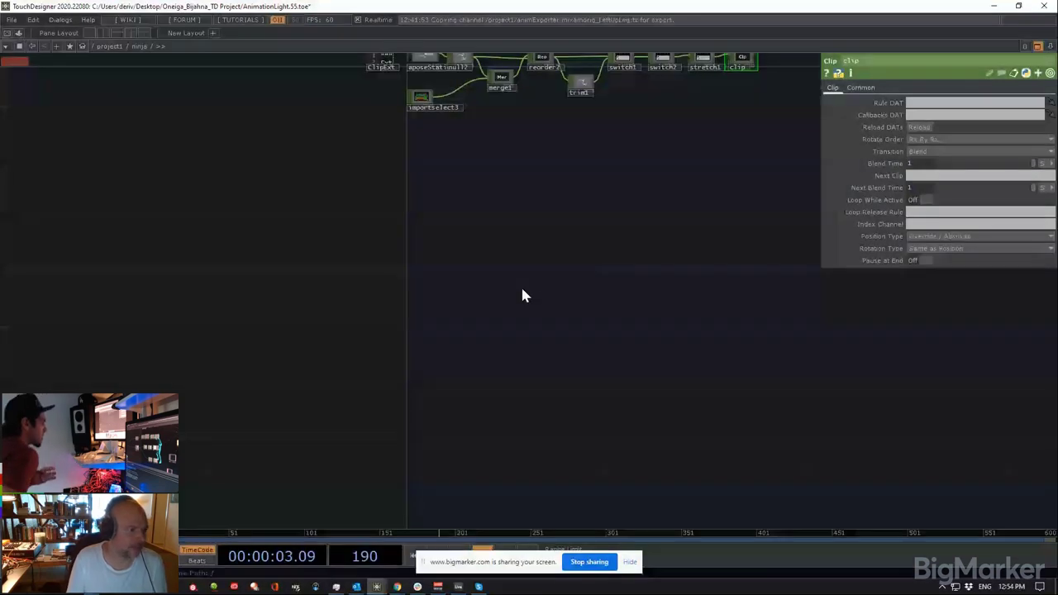
# Step: Go back up to the project1 network and activate the viewer of the Ninja_Idle FBX component
pyautogui.press('u')
pyautogui.moveTo(610, 237); pyautogui.dragTo(325, 230)
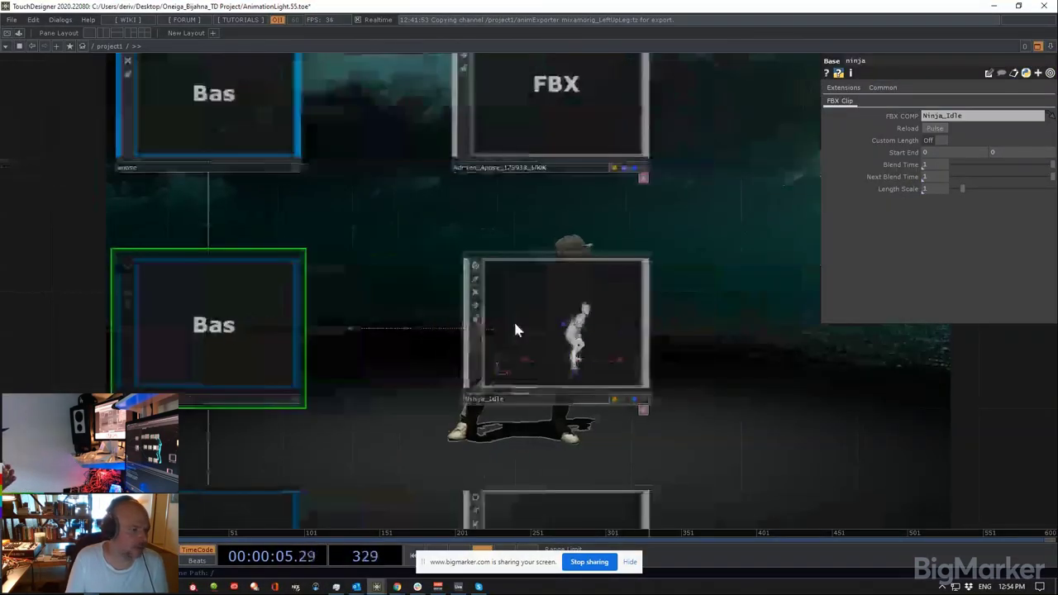
pyautogui.scroll(2, 595, 389)
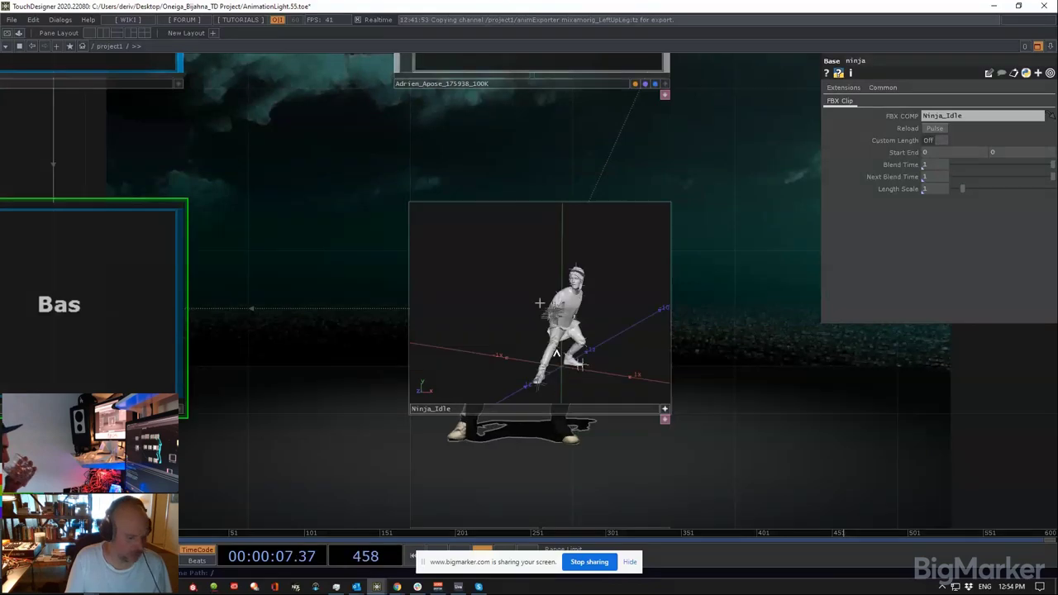
# Step: Orbit around the Ninja_Idle FBX character and activate its viewer again to examine the posed mesh and skeleton
pyautogui.click(665, 411)
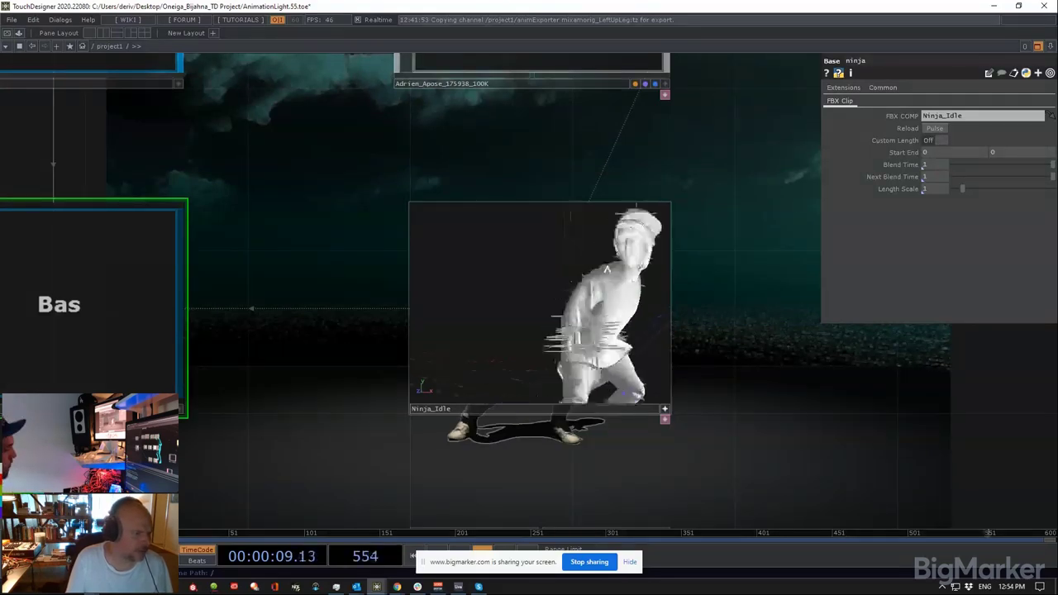
pyautogui.moveTo(606, 269); pyautogui.dragTo(540, 336)
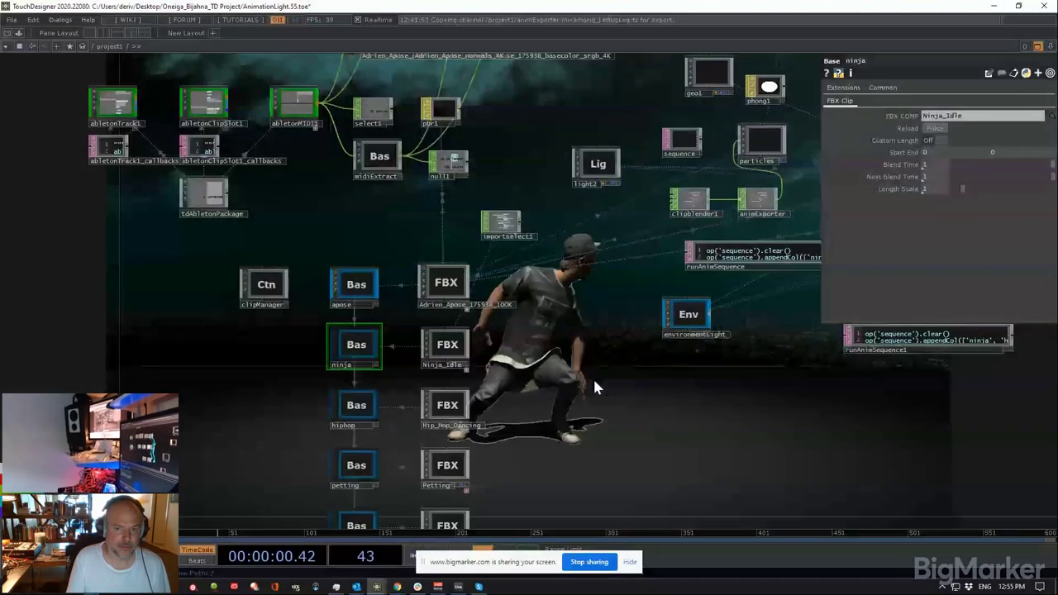
pyautogui.scroll(5, 381, 334)
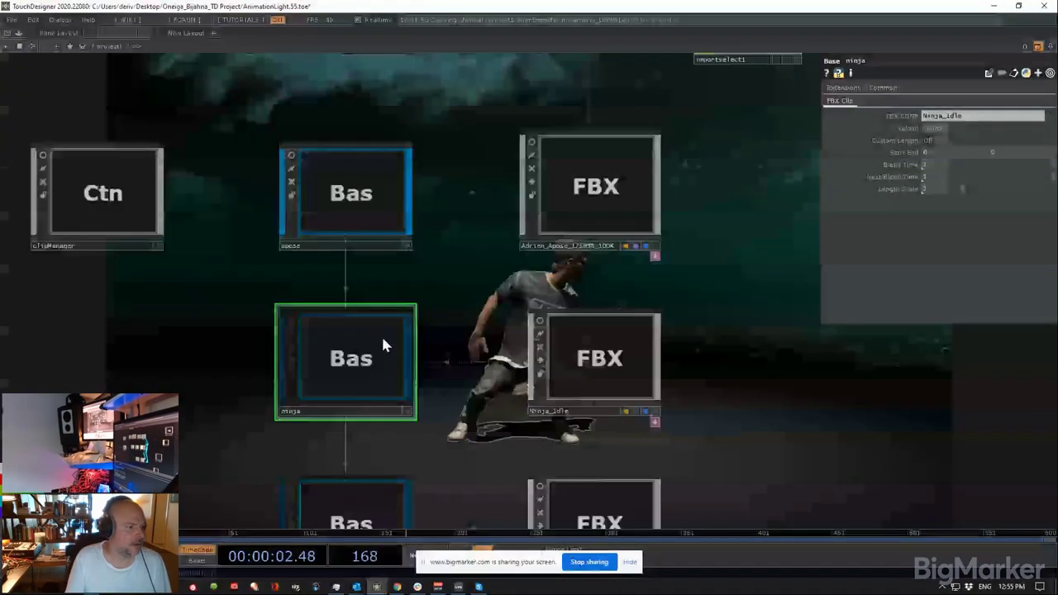
pyautogui.scroll(-3, 381, 334)
pyautogui.scroll(2, 394, 342)
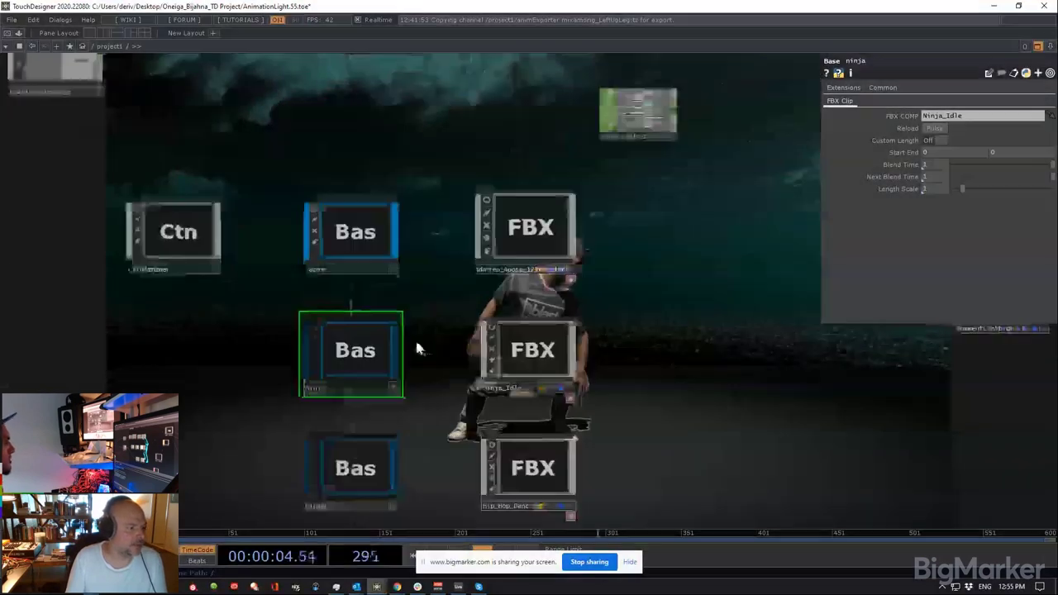
pyautogui.scroll(2, 418, 349)
pyautogui.scroll(5, 660, 371)
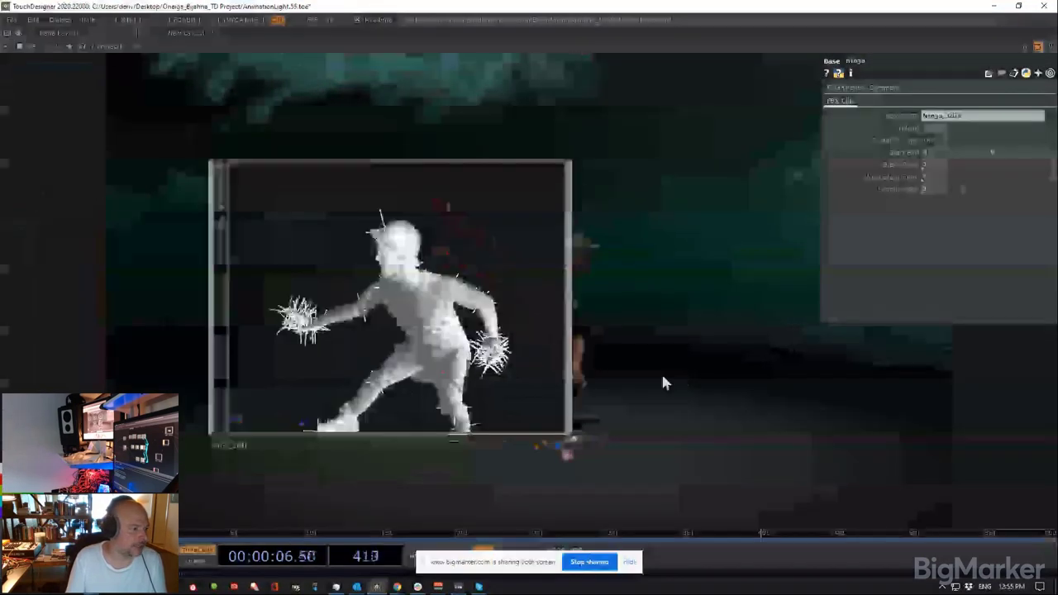
pyautogui.click(567, 446)
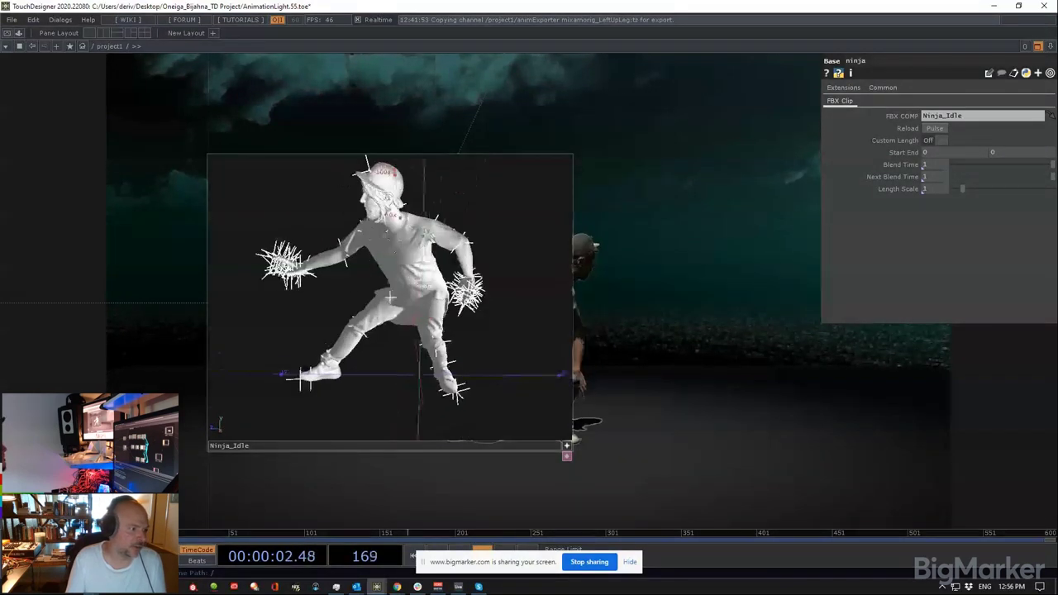
# Step: Select the particles Geometry component in the project1 network and go inside it
pyautogui.scroll(-6, 382, 363)
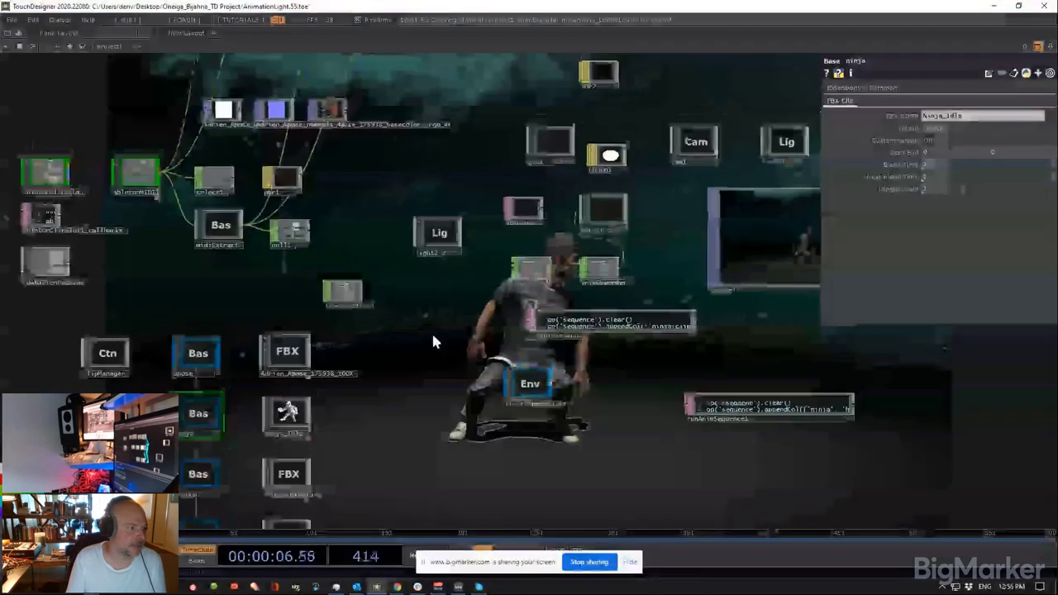
pyautogui.scroll(5, 431, 330)
pyautogui.scroll(-5, 587, 196)
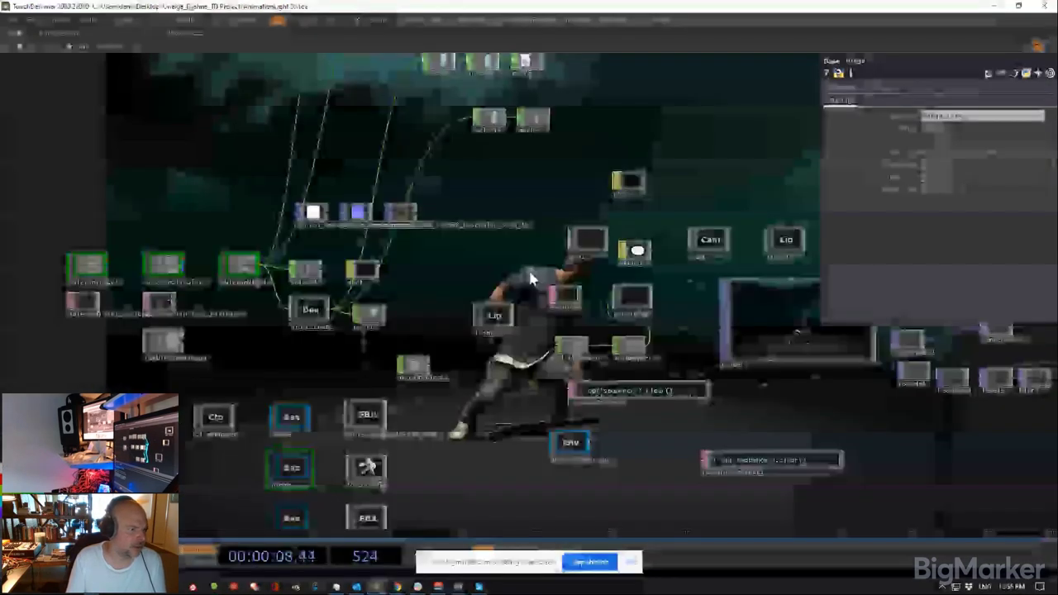
pyautogui.scroll(3, 467, 371)
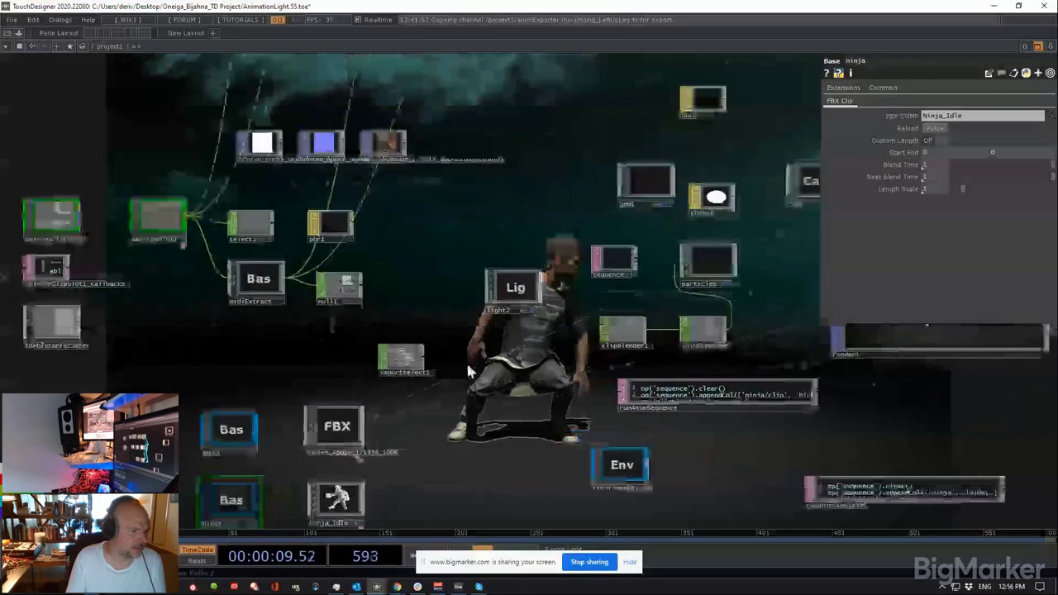
pyautogui.moveTo(673, 275); pyautogui.dragTo(495, 276)
pyautogui.click(555, 266)
pyautogui.scroll(5, 531, 338)
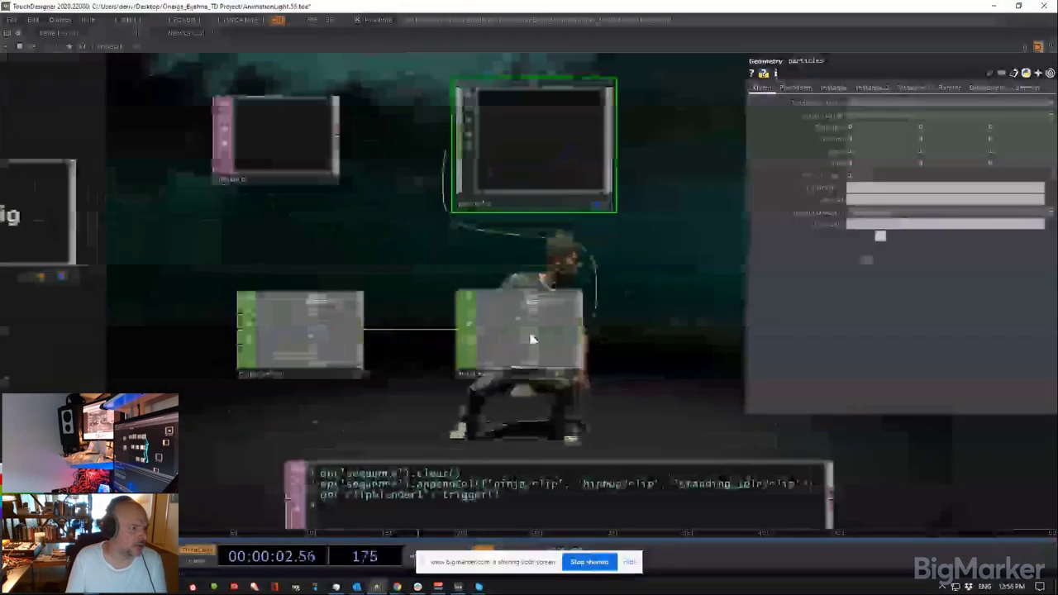
pyautogui.press('i')
pyautogui.scroll(-3, 397, 289)
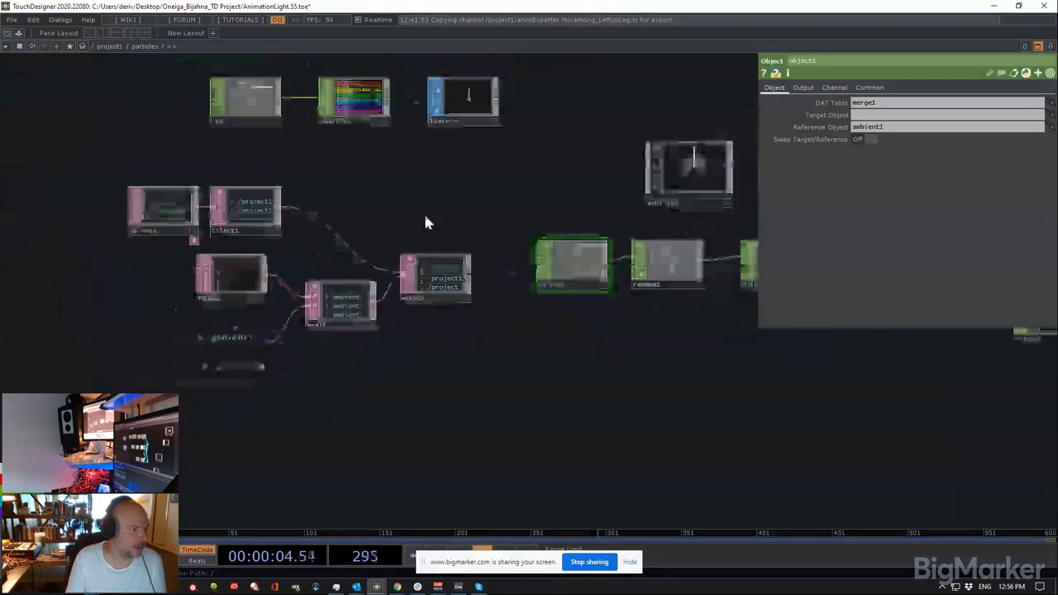
# Step: Inspect the object1 CHOP's Reference Object and DAT Table parameters, and examine the rows of the merge1 table
pyautogui.scroll(4, 574, 296)
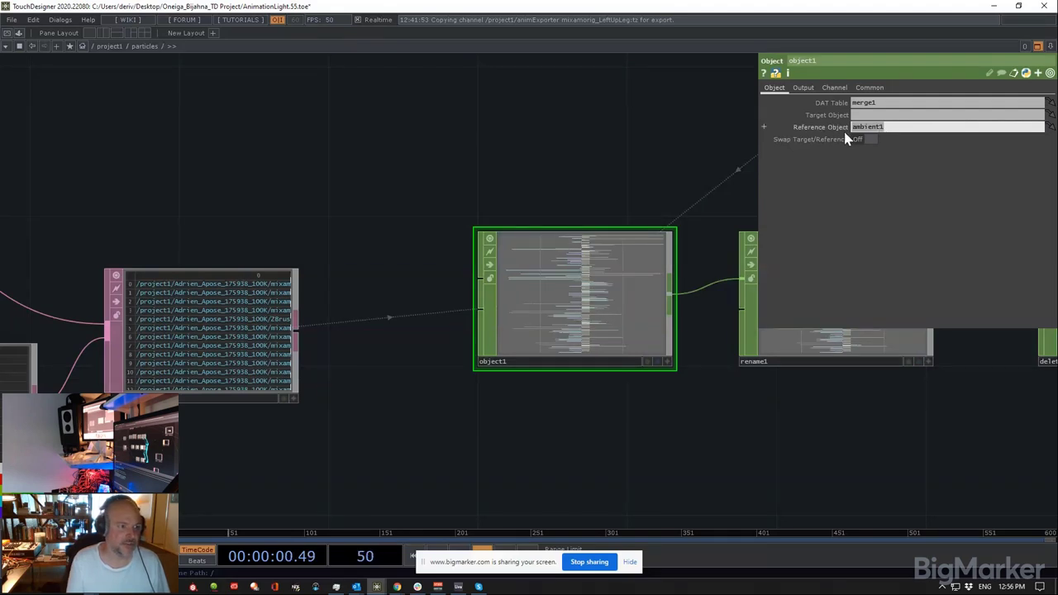
pyautogui.doubleClick(876, 128)
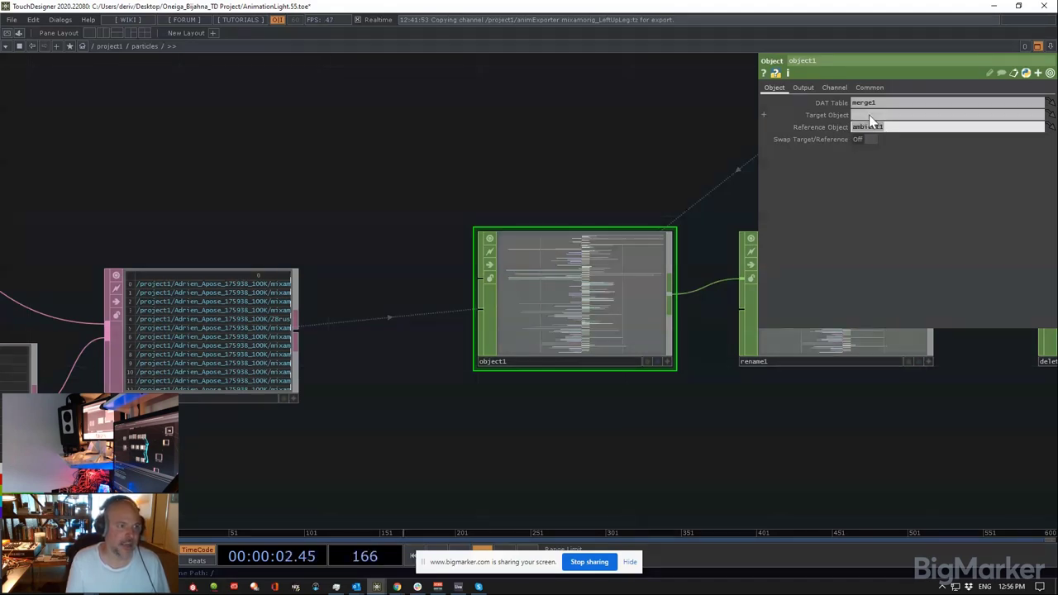
pyautogui.click(860, 102)
pyautogui.doubleClick(861, 101)
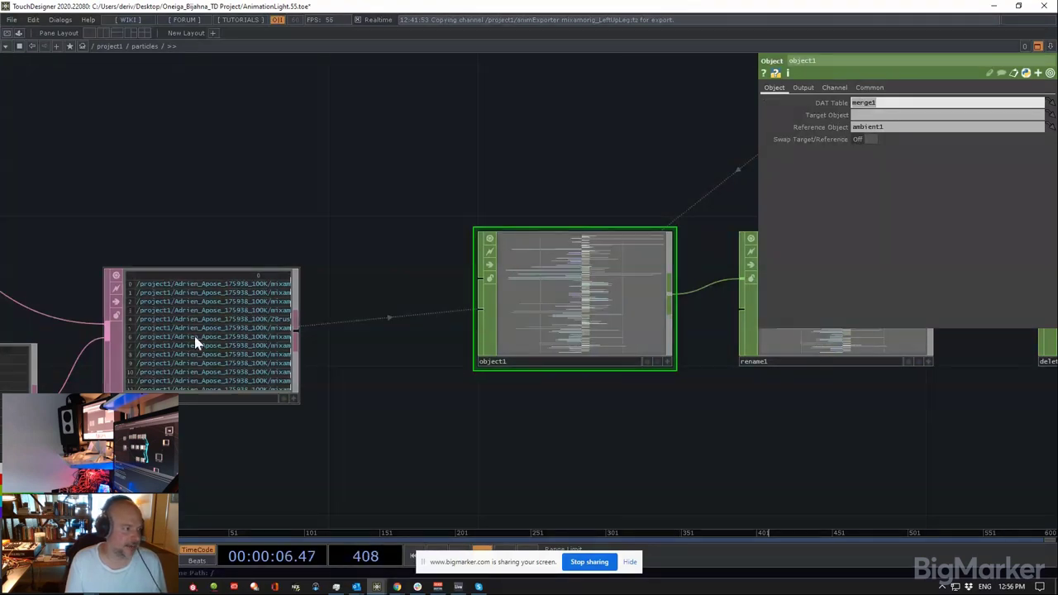
pyautogui.scroll(5, 197, 343)
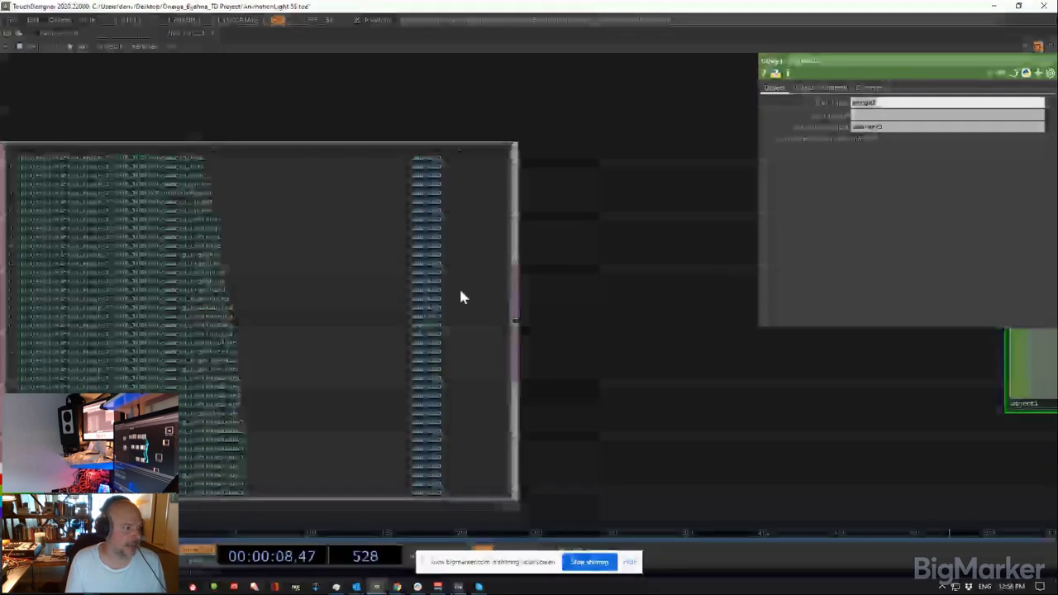
pyautogui.moveTo(460, 290); pyautogui.dragTo(580, 276)
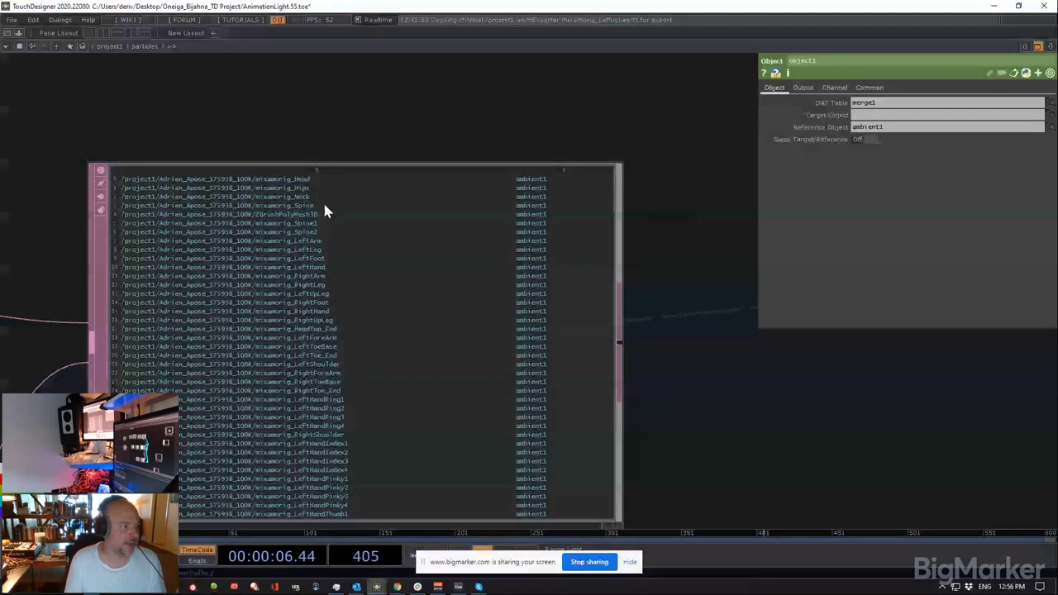
# Step: Select the opfind1 DAT and inspect its filter and operator family settings
pyautogui.moveTo(139, 126); pyautogui.dragTo(680, 210)
pyautogui.scroll(-5, 641, 212)
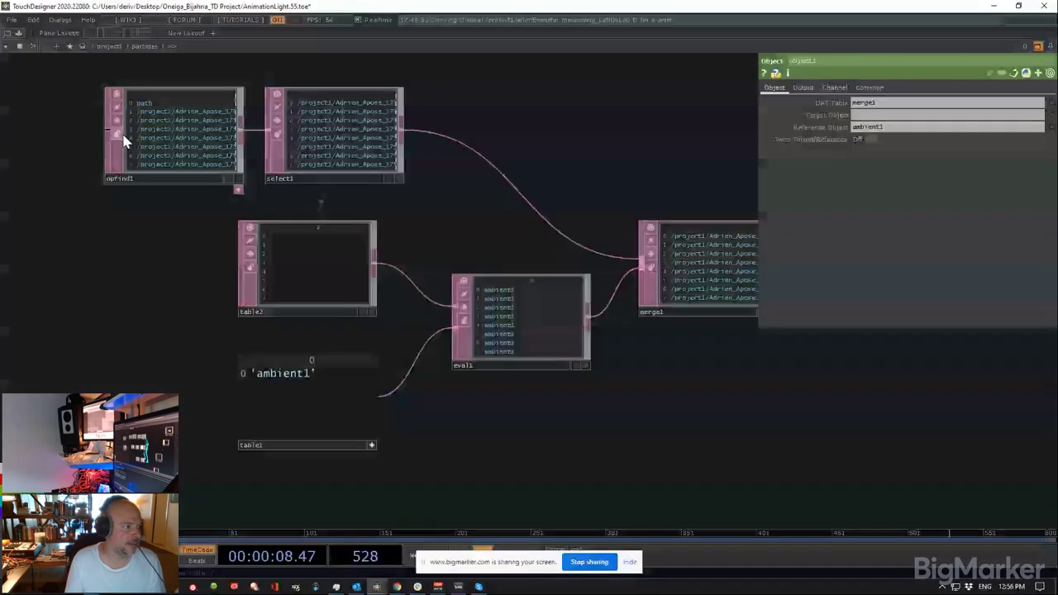
pyautogui.click(124, 141)
pyautogui.scroll(5, 124, 124)
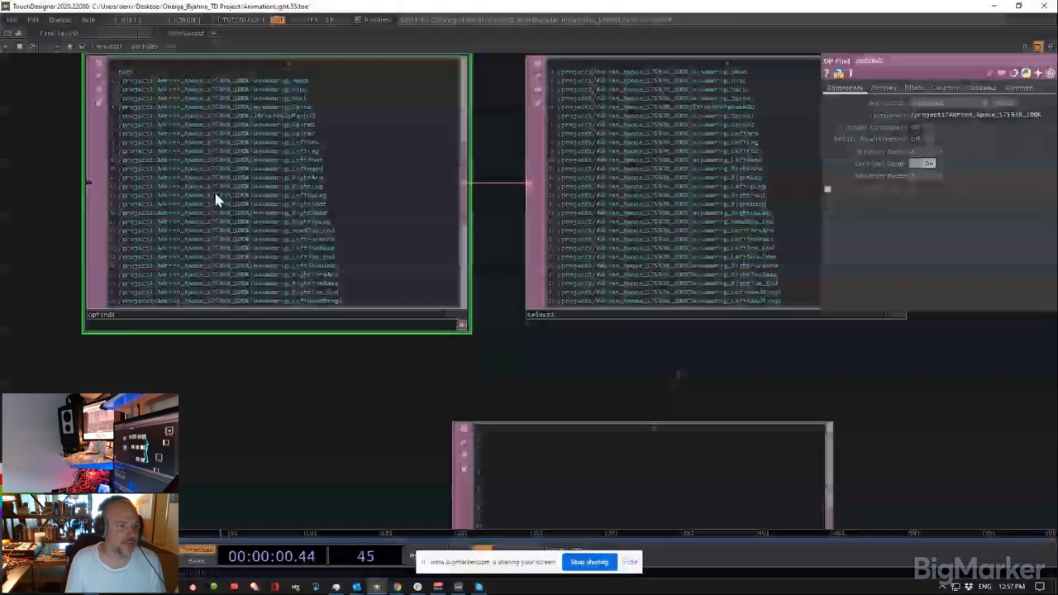
pyautogui.click(912, 88)
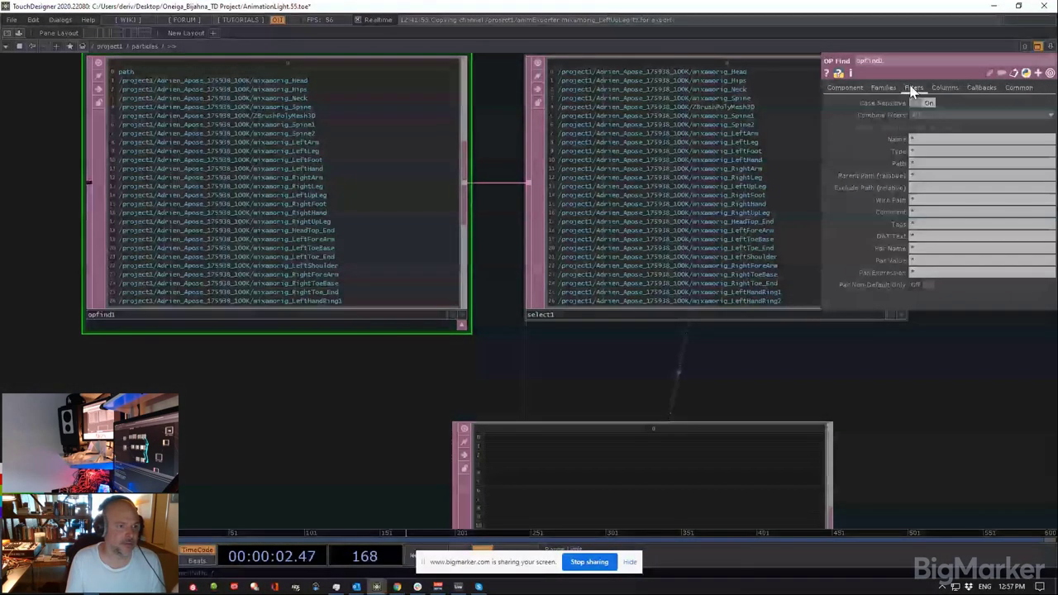
pyautogui.click(883, 88)
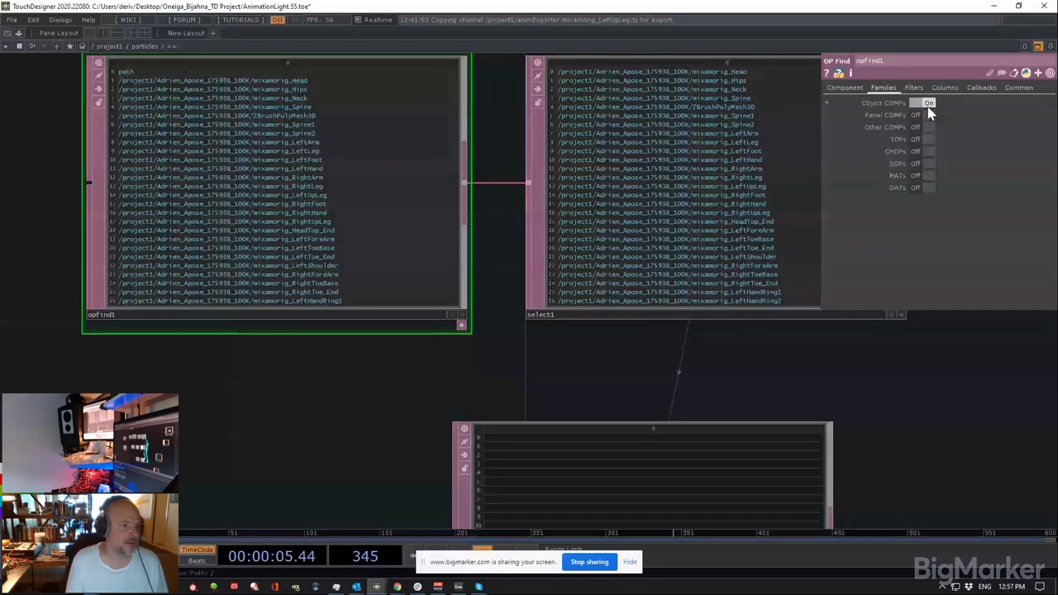
# Step: Follow the table chain through the eval1 DAT to merge1 and examine the bone paths paired with ambient1
pyautogui.scroll(-5, 509, 326)
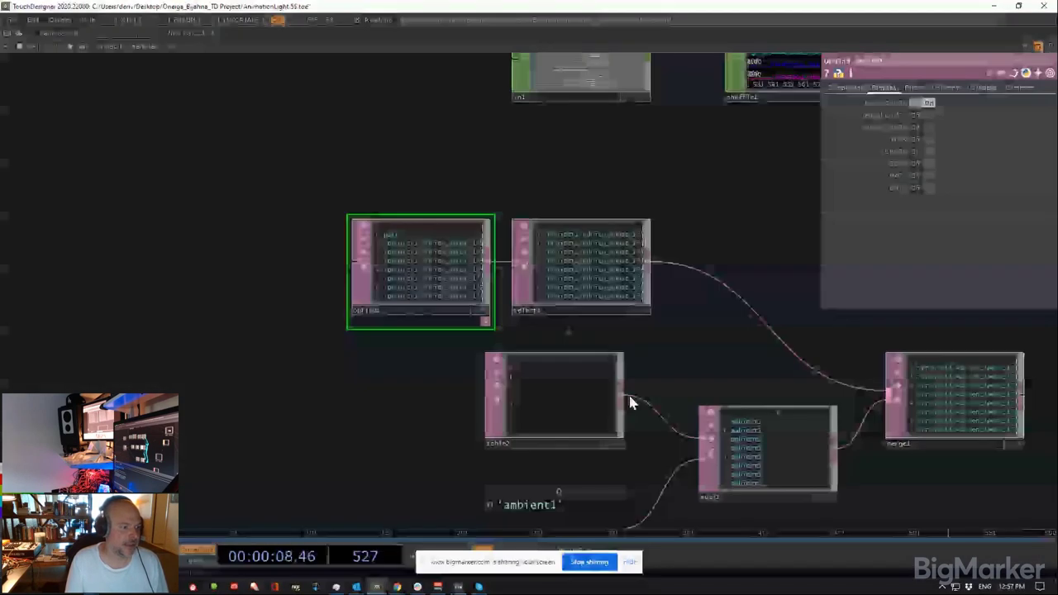
pyautogui.moveTo(631, 402); pyautogui.dragTo(426, 300)
pyautogui.scroll(3, 558, 341)
pyautogui.scroll(3, 555, 338)
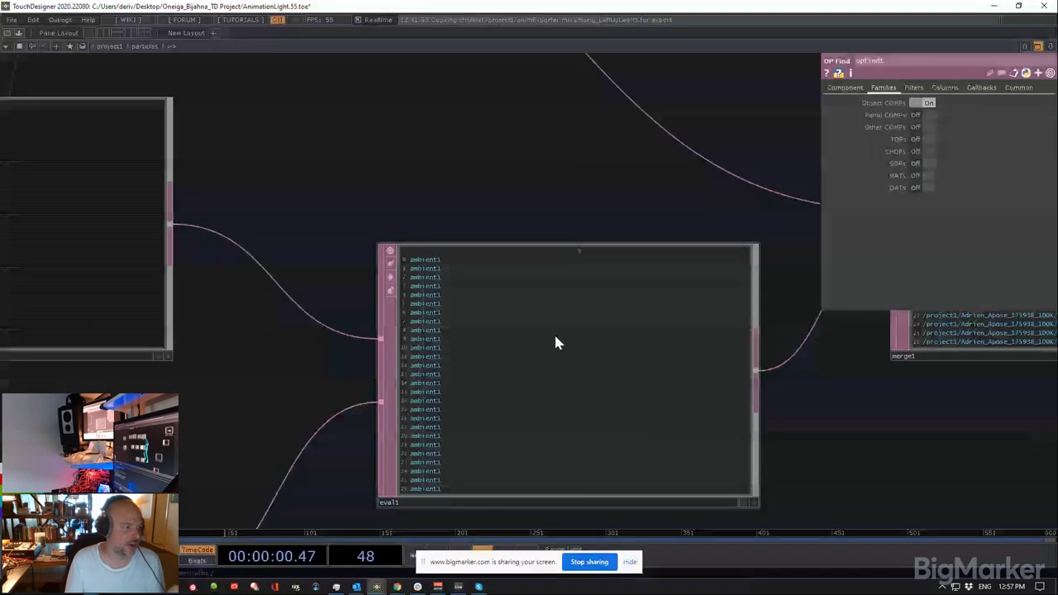
pyautogui.scroll(-3, 555, 337)
pyautogui.moveTo(727, 413); pyautogui.dragTo(521, 383)
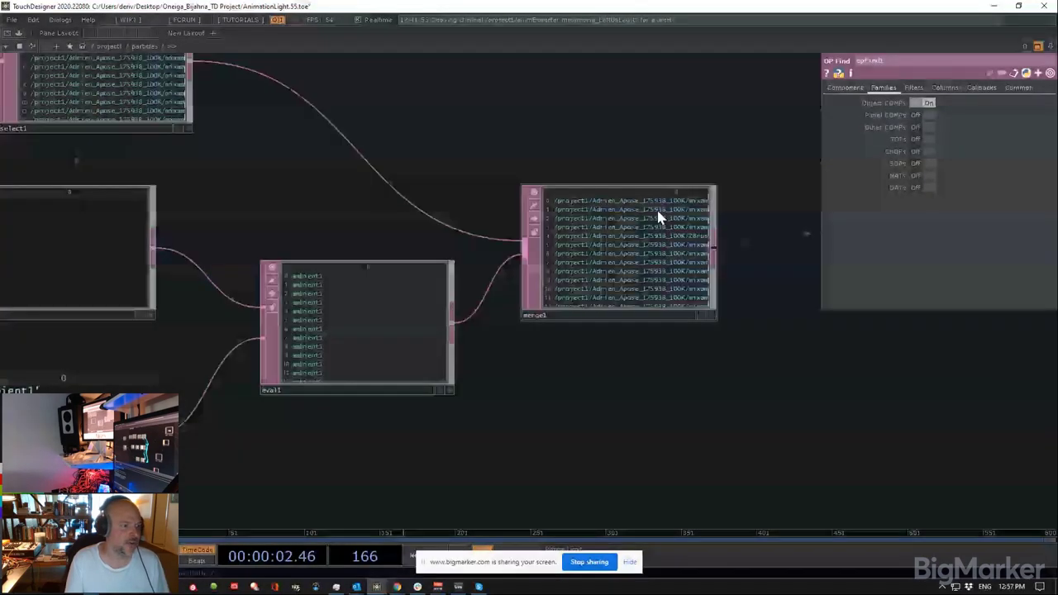
pyautogui.scroll(4, 657, 206)
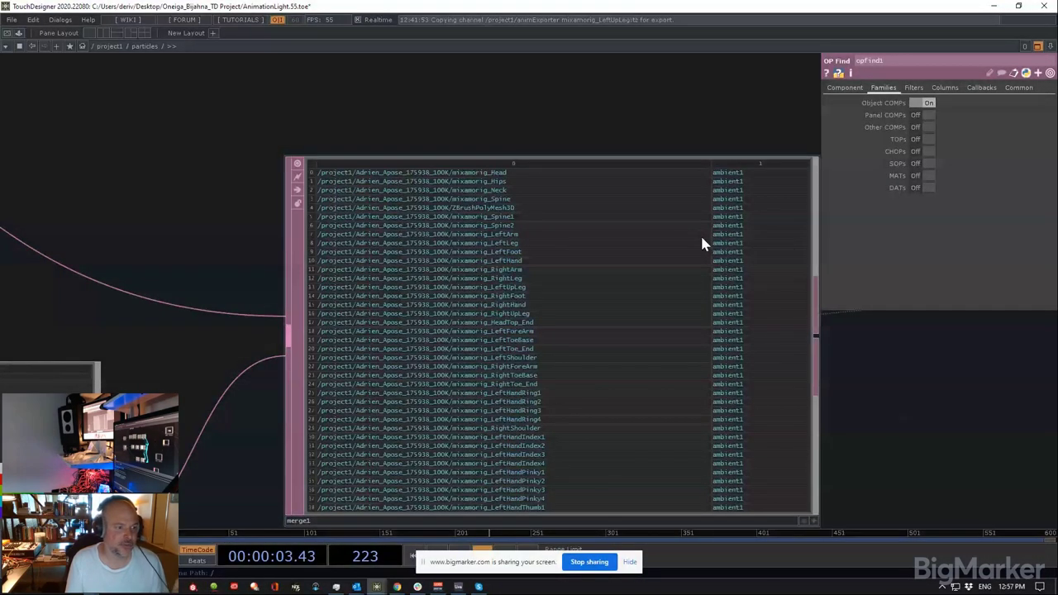
# Step: Show the object1 CHOP's operator information to examine its channels
pyautogui.scroll(-5, 647, 285)
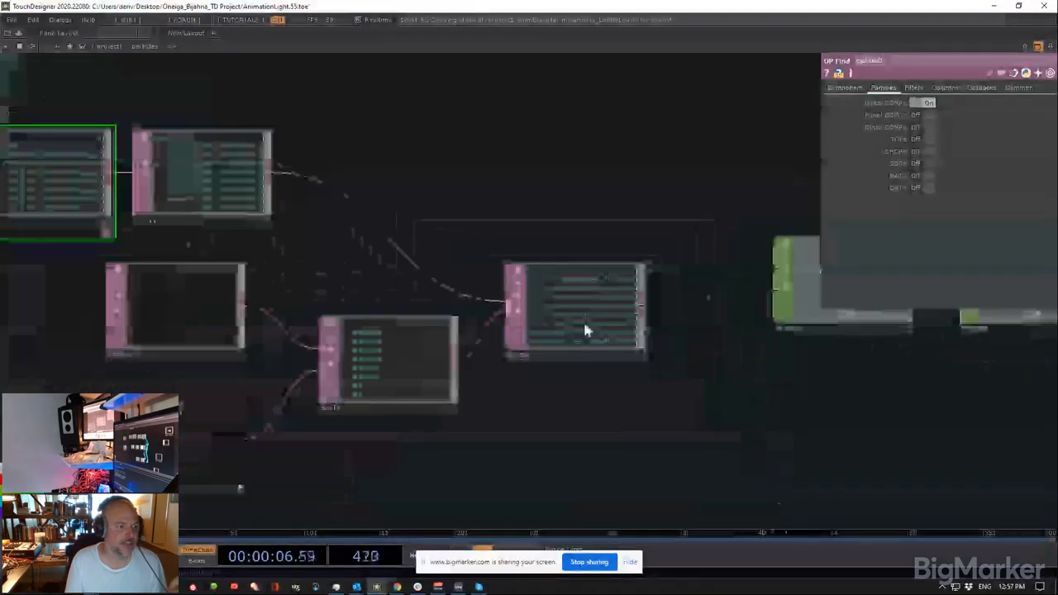
pyautogui.moveTo(727, 347); pyautogui.dragTo(415, 373)
pyautogui.scroll(5, 554, 308)
pyautogui.middleClick(514, 324)
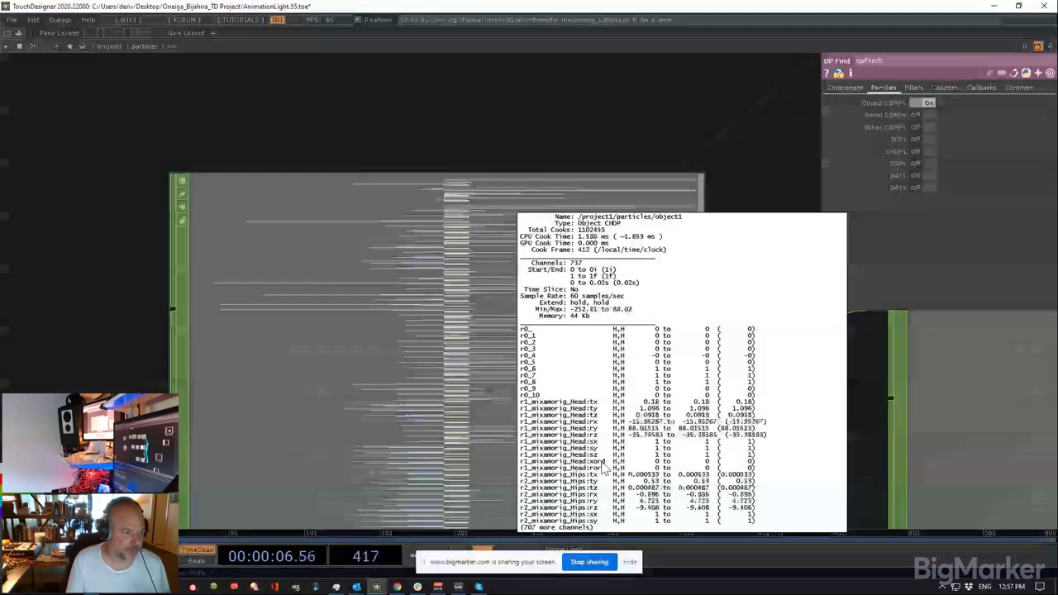
# Step: Select the rename1 CHOP and compare its channel names with those of object1 in their operator information
pyautogui.scroll(-5, 416, 220)
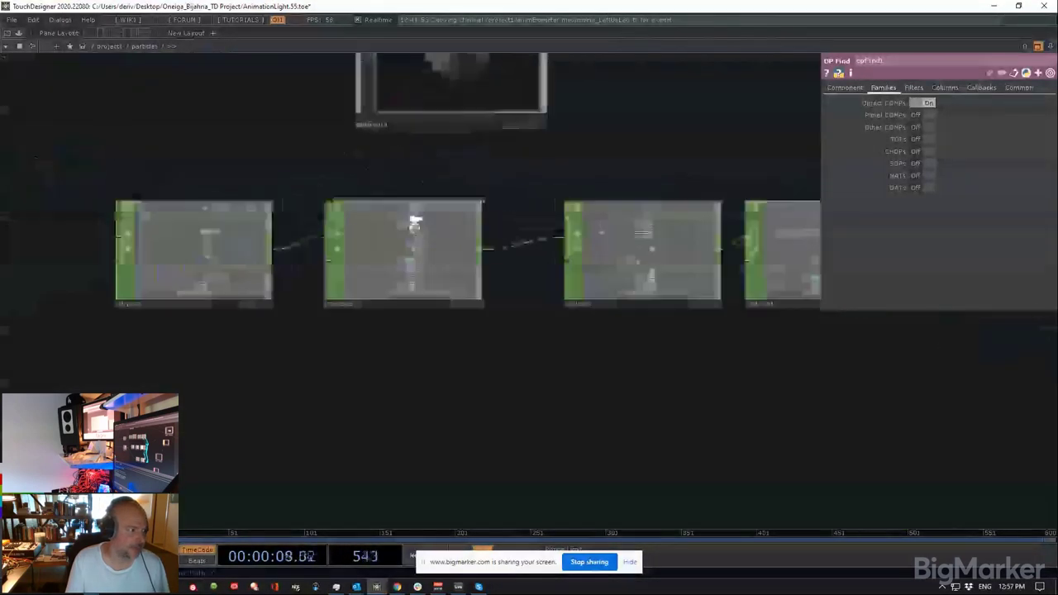
pyautogui.moveTo(411, 248); pyautogui.dragTo(384, 266, button='middle')
pyautogui.click(382, 266)
pyautogui.middleClick(382, 260)
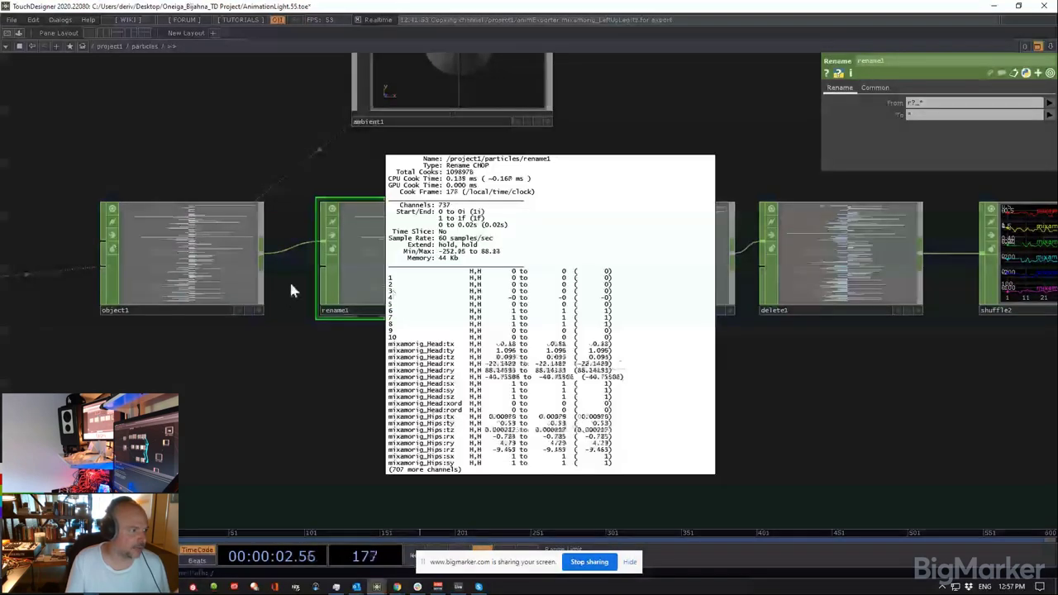
pyautogui.middleClick(152, 272)
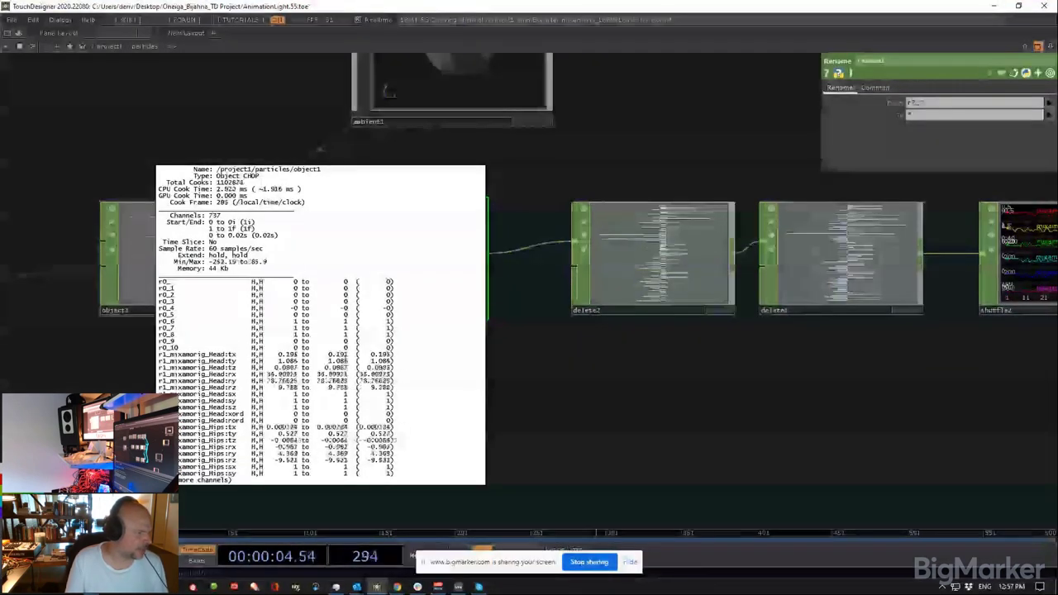
pyautogui.moveTo(215, 265); pyautogui.dragTo(215, 265, button='middle')
pyautogui.moveTo(402, 326); pyautogui.dragTo(403, 327, button='middle')
pyautogui.moveTo(703, 248); pyautogui.dragTo(702, 248, button='middle')
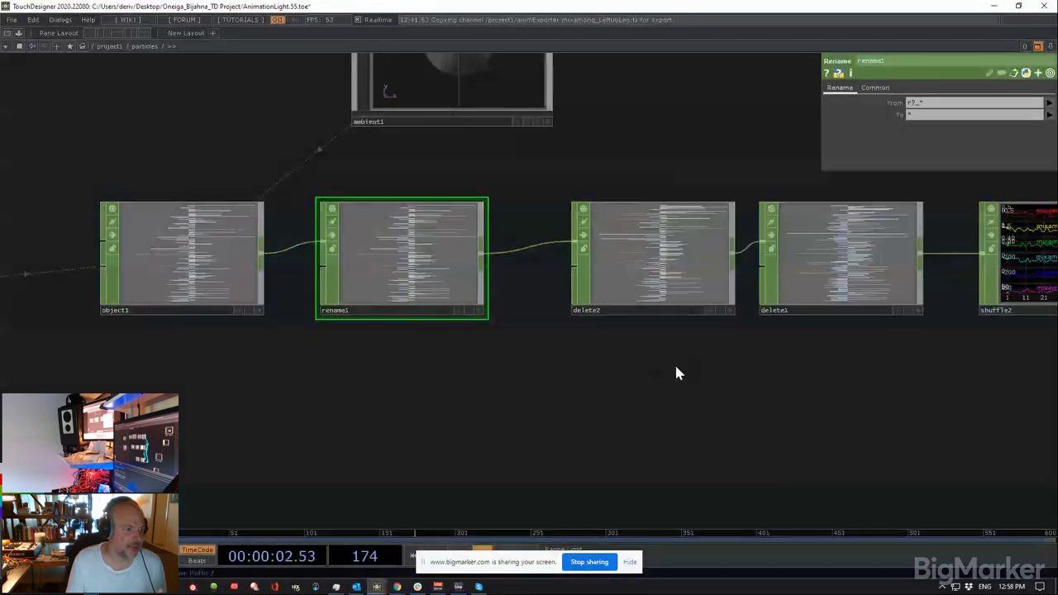
# Step: Select the delete1 CHOP and examine its channel deletion parameters and the list of remaining channels
pyautogui.moveTo(675, 366); pyautogui.dragTo(455, 389)
pyautogui.click(596, 294)
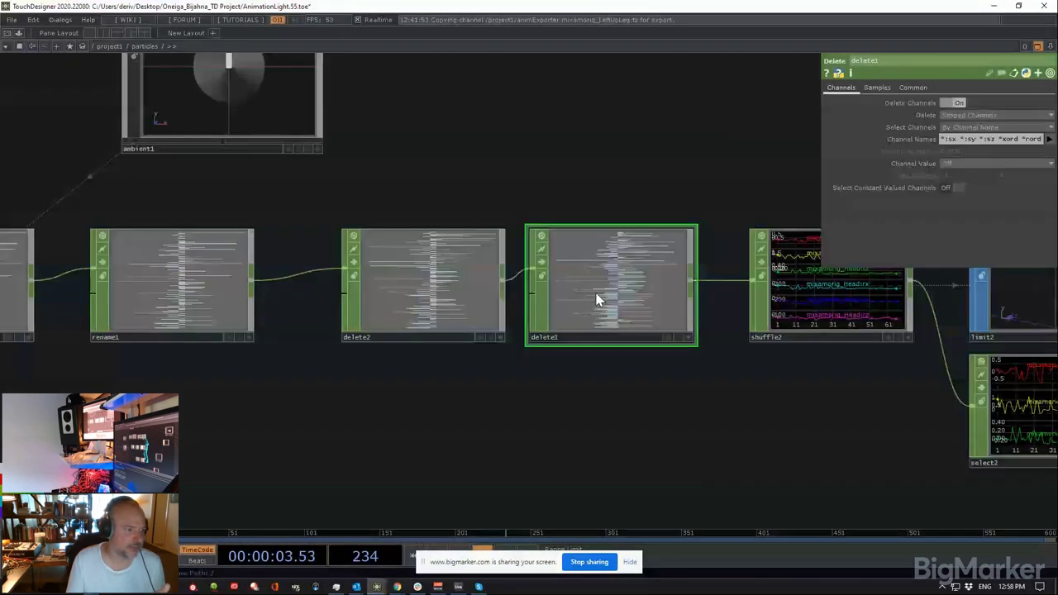
pyautogui.moveTo(597, 300); pyautogui.dragTo(544, 423, button='middle')
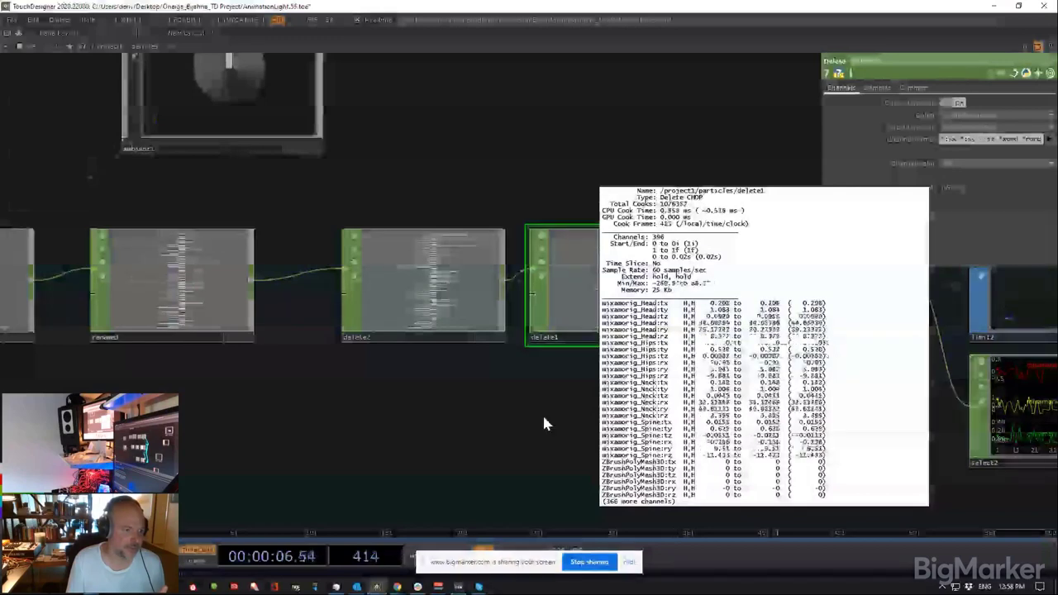
# Step: Select the shuffle2 CHOP to show its Shuffle parameters and activate its viewer to examine the sequenced channels
pyautogui.moveTo(856, 388); pyautogui.dragTo(539, 388)
pyautogui.scroll(4, 538, 263)
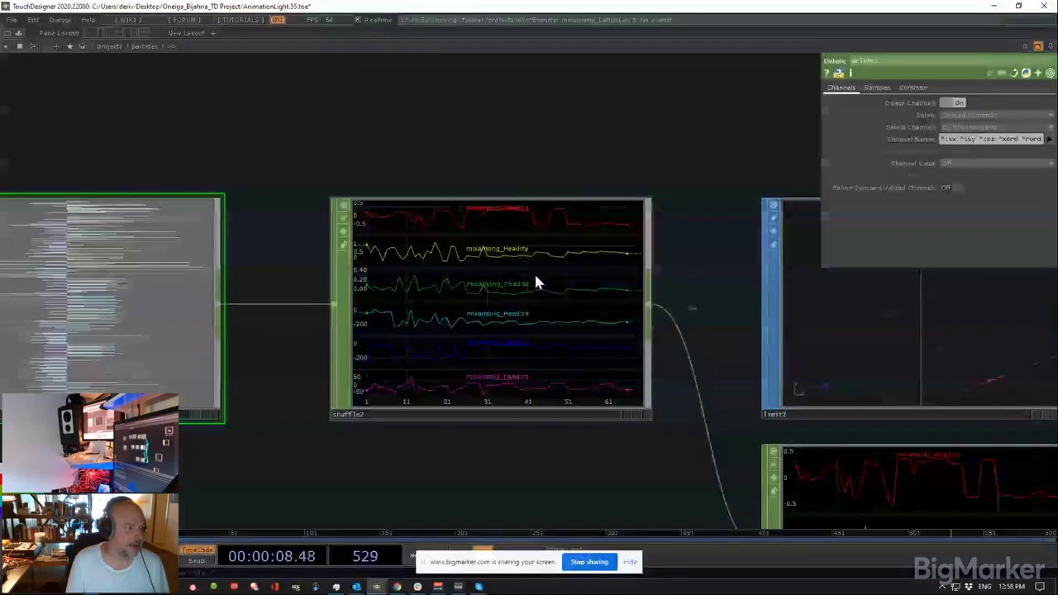
pyautogui.click(533, 307)
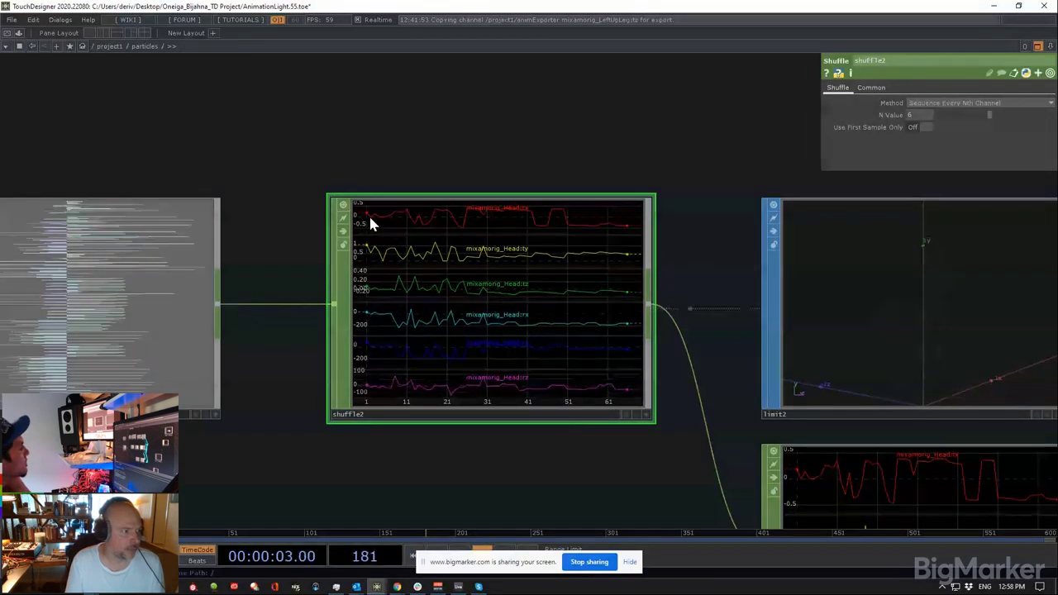
pyautogui.click(646, 414)
pyautogui.scroll(3, 522, 190)
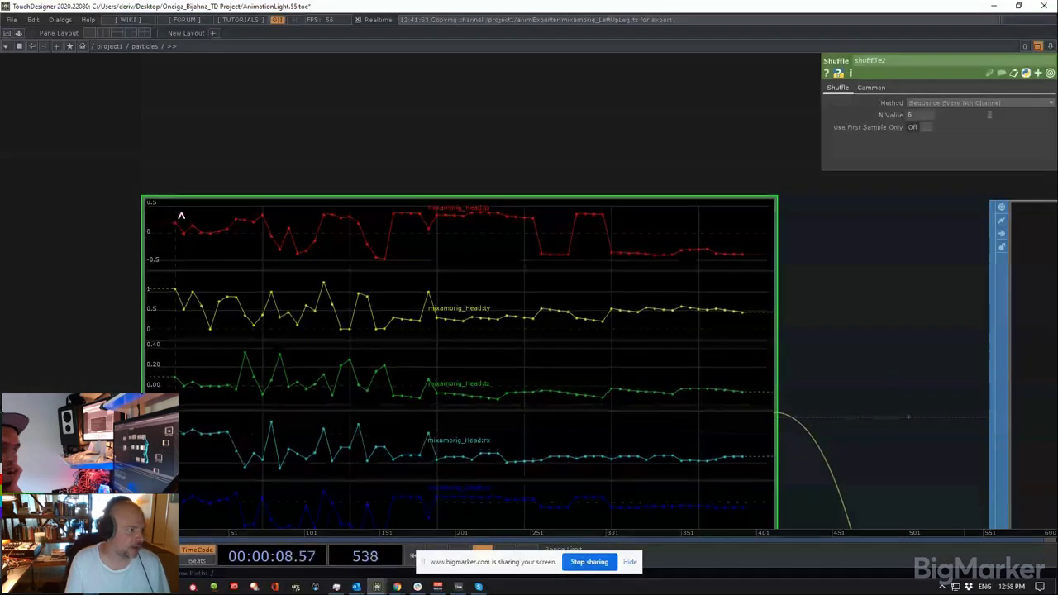
# Step: Open the limit2 SOP's geometry in a separate floating viewer and move it clear of the limit2 node
pyautogui.moveTo(258, 140); pyautogui.dragTo(390, 47)
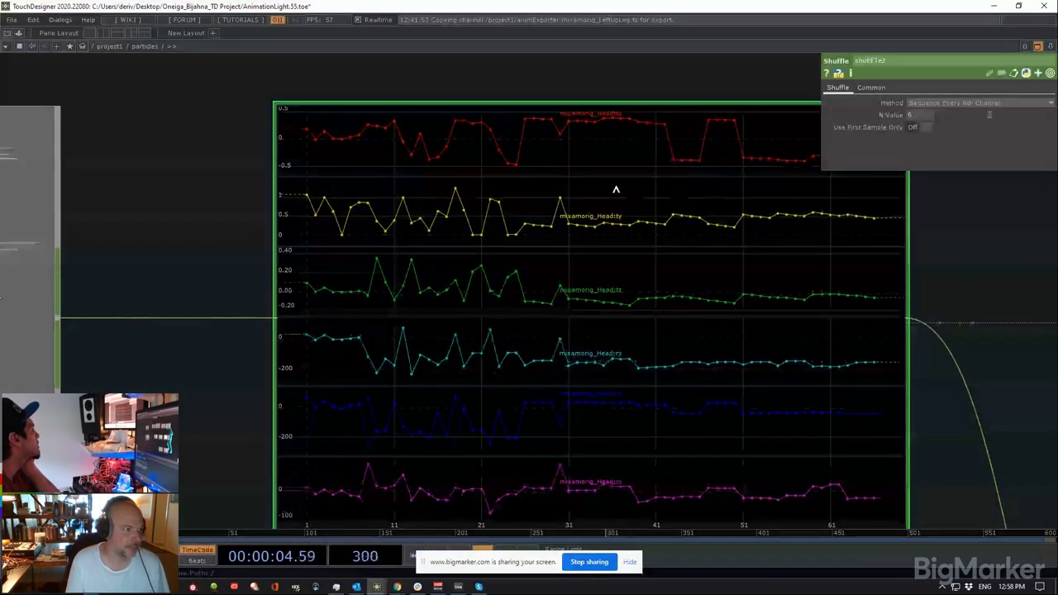
pyautogui.scroll(-5, 616, 190)
pyautogui.moveTo(767, 372); pyautogui.dragTo(647, 371)
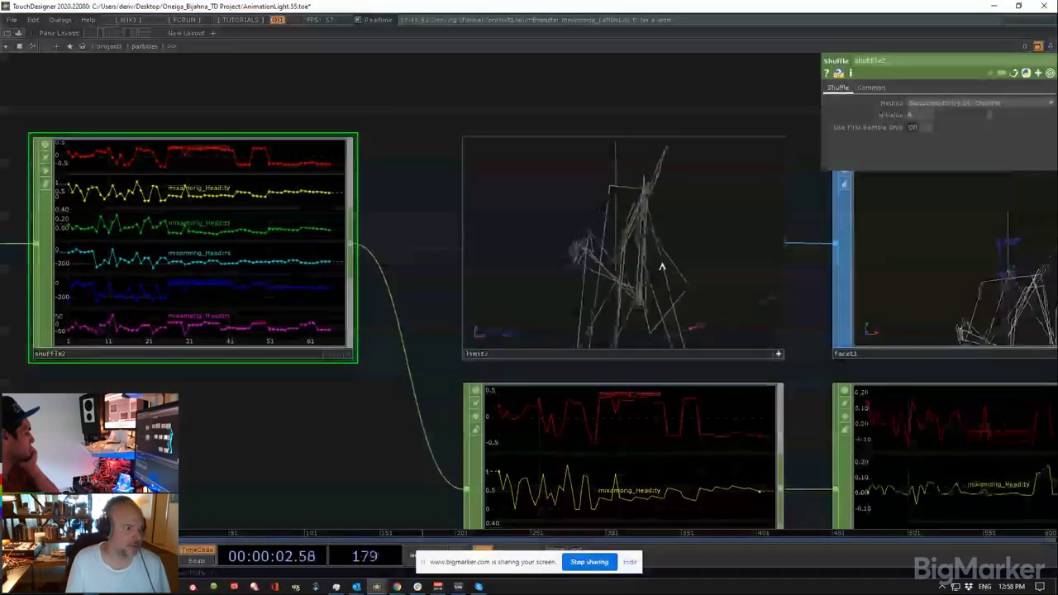
pyautogui.click(713, 251)
pyautogui.rightClick(717, 248)
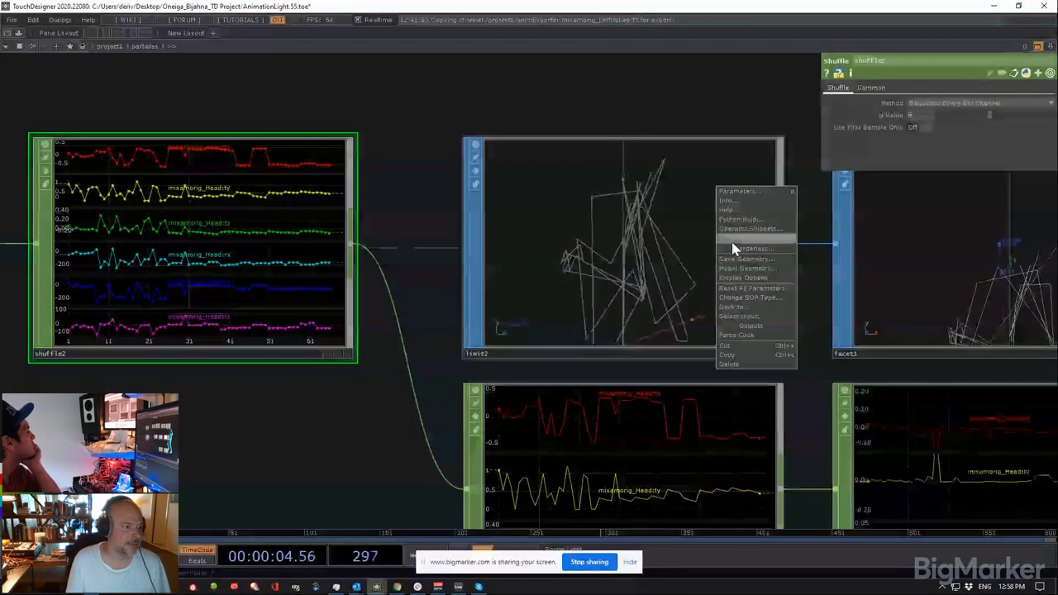
pyautogui.click(732, 248)
pyautogui.moveTo(751, 165); pyautogui.dragTo(295, 332)
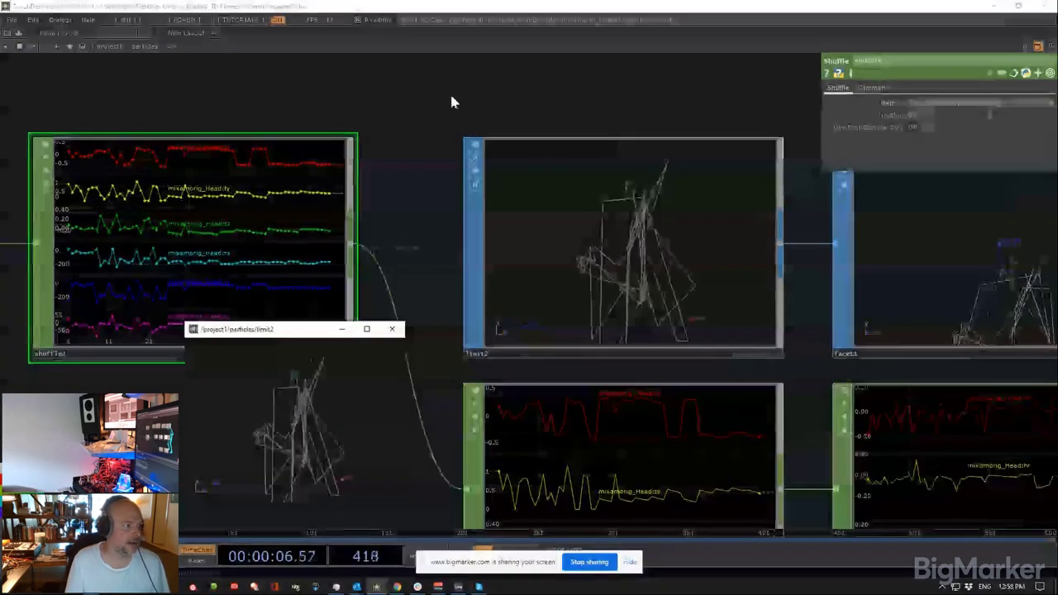
# Step: Return to the project1 network, restore the smaller TouchDesigner window beside Ableton Live, hide the parameters, and launch scene 6 with the hiphop clip
pyautogui.press('u')
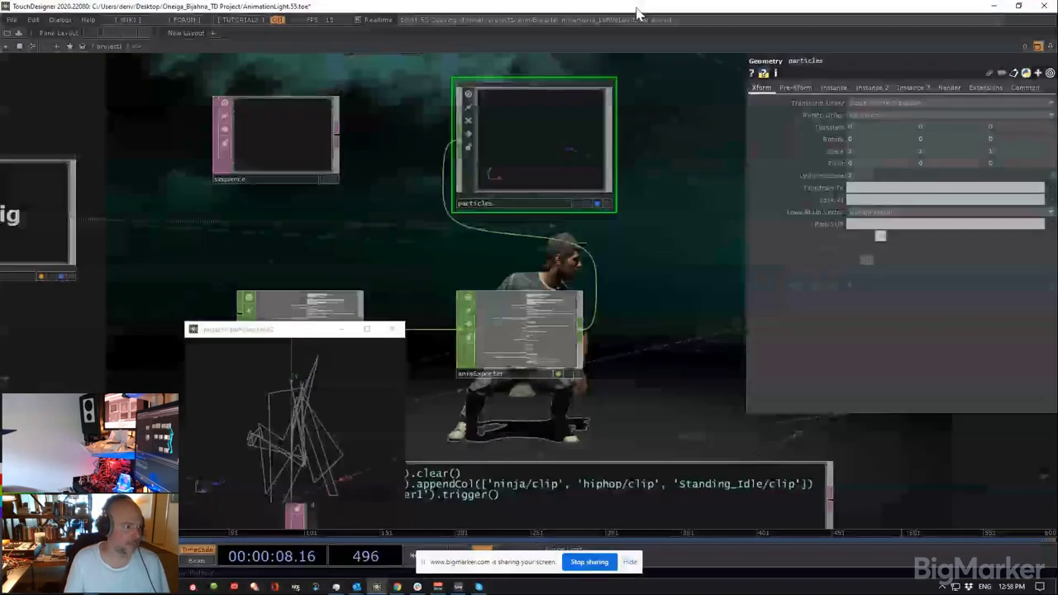
pyautogui.doubleClick(637, 12)
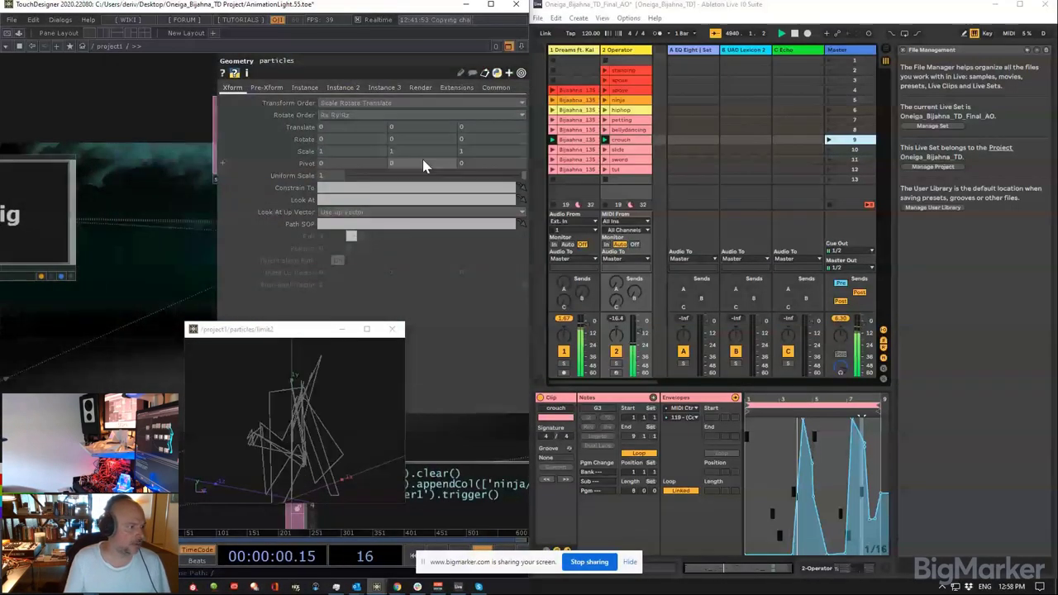
pyautogui.press('p')
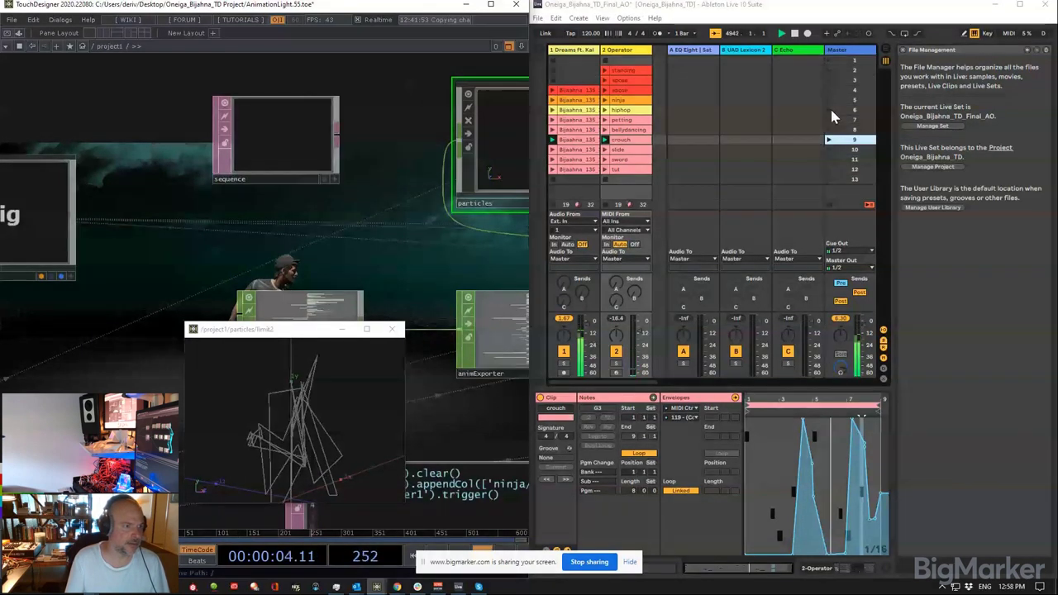
pyautogui.click(830, 109)
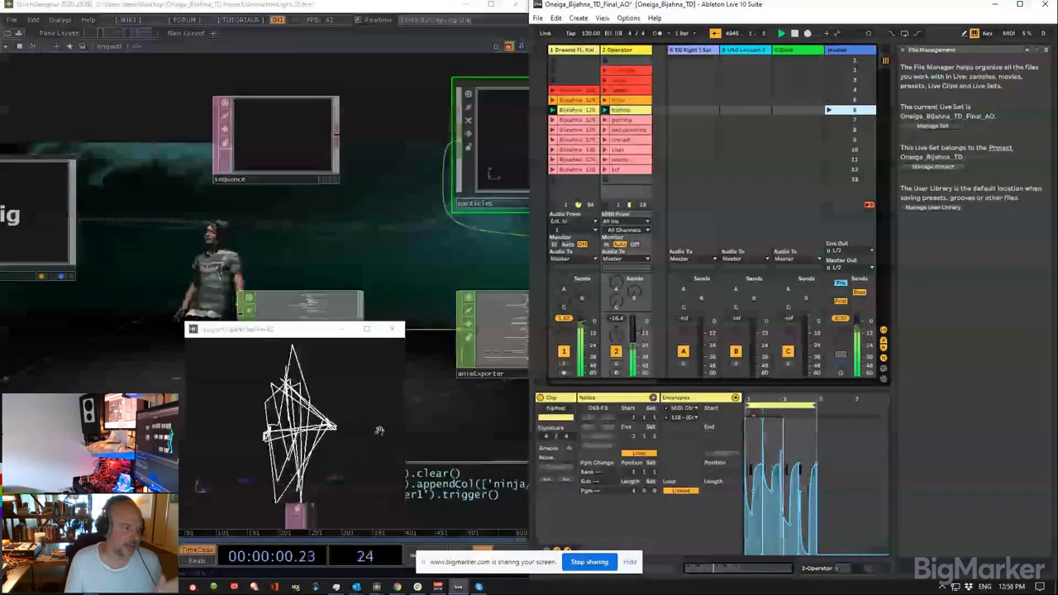
# Step: Close the floating limit2 viewer and go back into the particles network to the SOP chain following facet1
pyautogui.click(392, 329)
pyautogui.moveTo(384, 206); pyautogui.dragTo(220, 247)
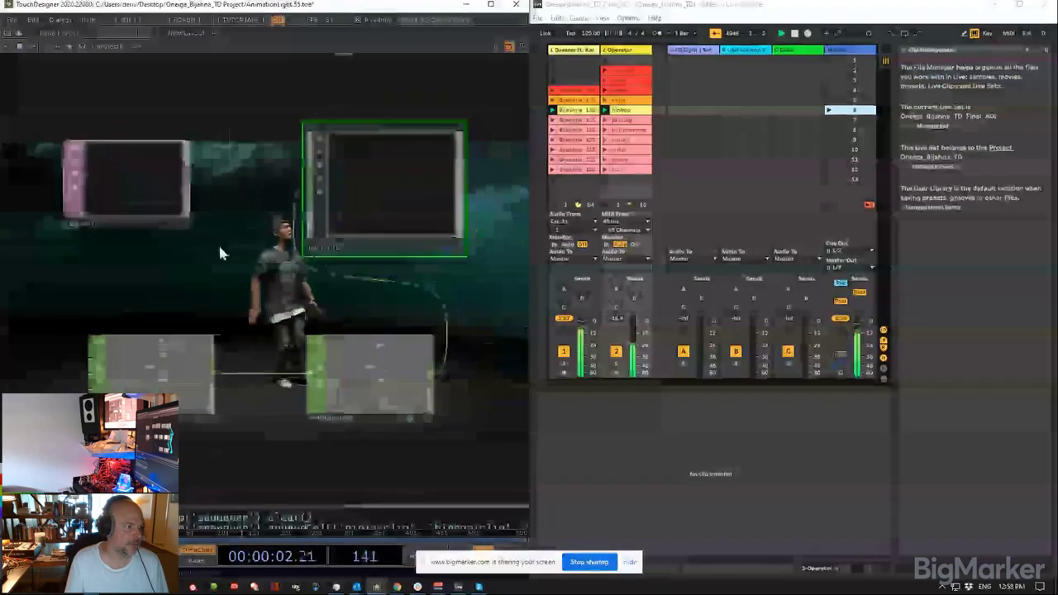
pyautogui.scroll(-3, 219, 248)
pyautogui.scroll(5, 317, 213)
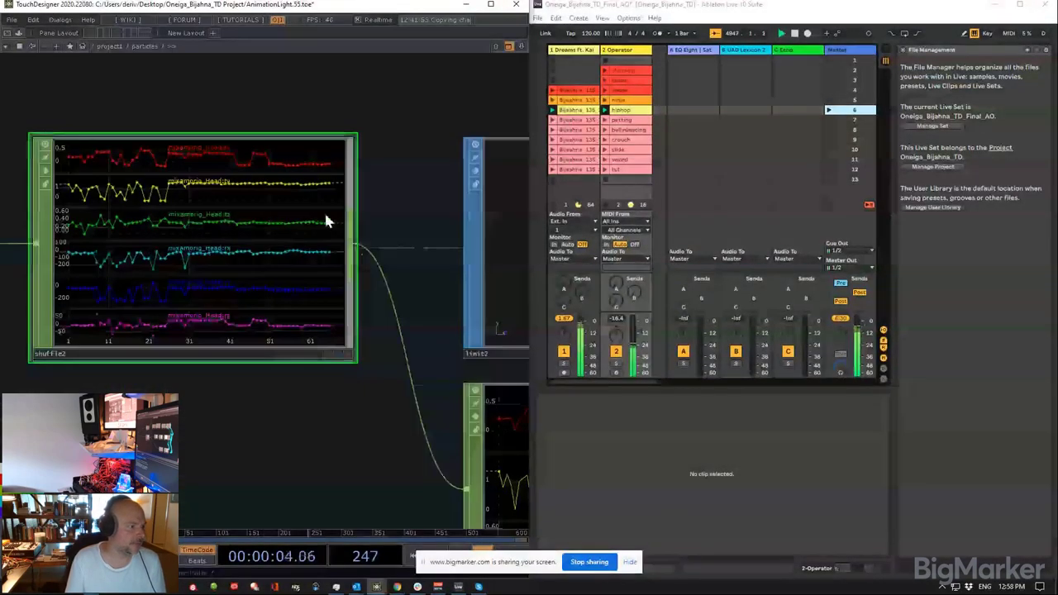
pyautogui.scroll(-6, 252, 207)
pyautogui.scroll(4, 303, 226)
pyautogui.scroll(-2, 200, 290)
pyautogui.scroll(-2, 195, 292)
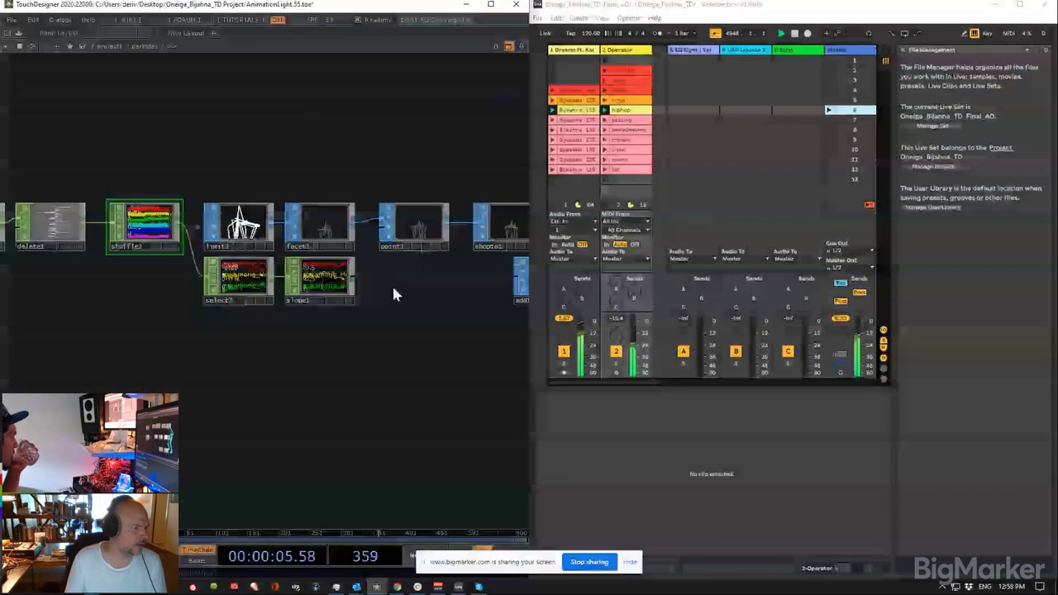
pyautogui.scroll(3, 159, 221)
pyautogui.scroll(2, 234, 242)
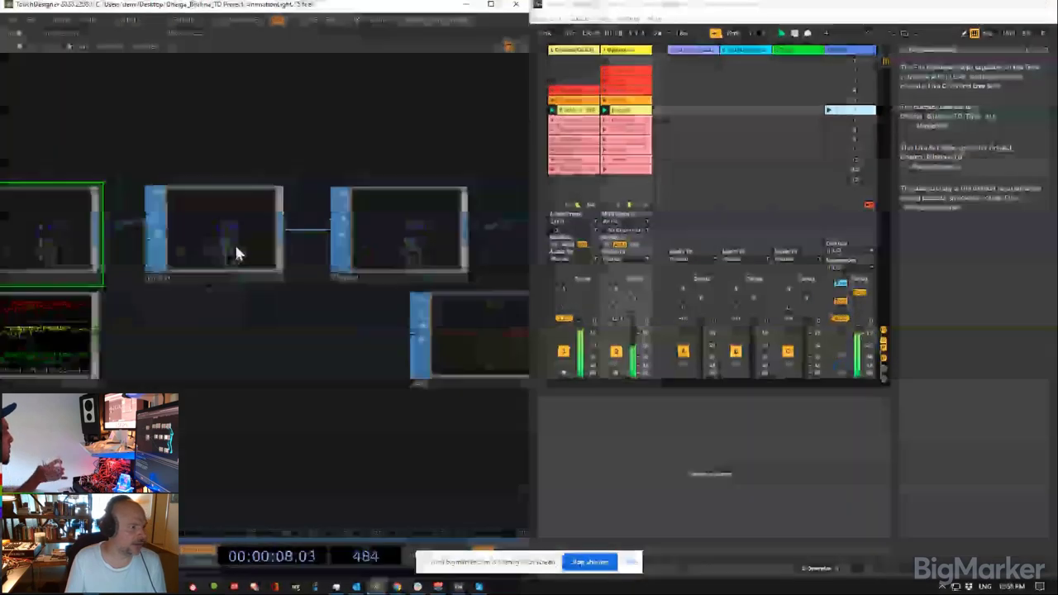
# Step: Select the point1 SOP, examine its added particle velocity parameters, and show its operator information to check the point attributes
pyautogui.click(236, 253)
pyautogui.press('p')
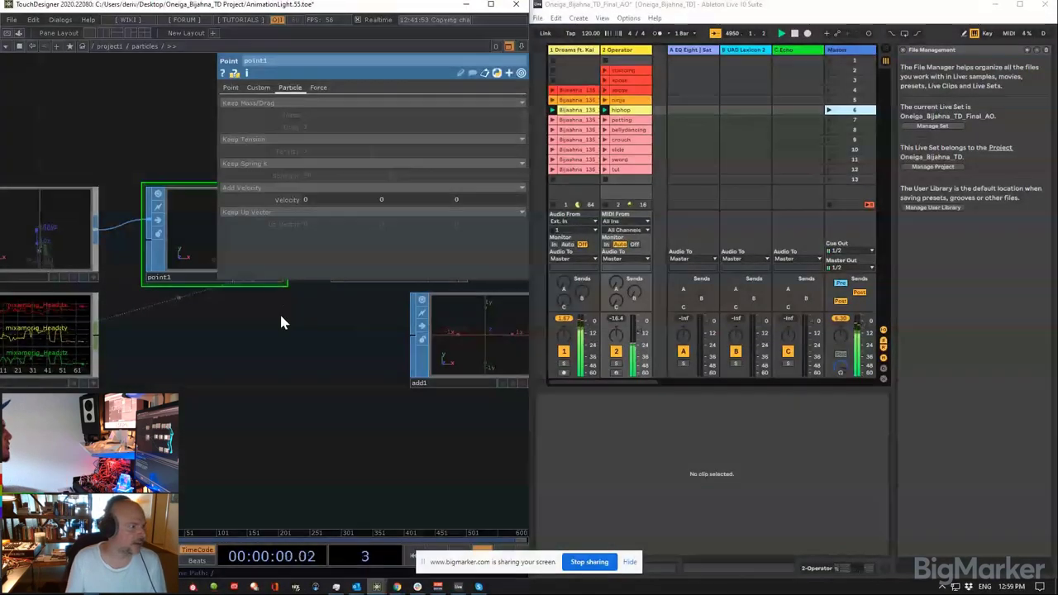
pyautogui.moveTo(290, 206)
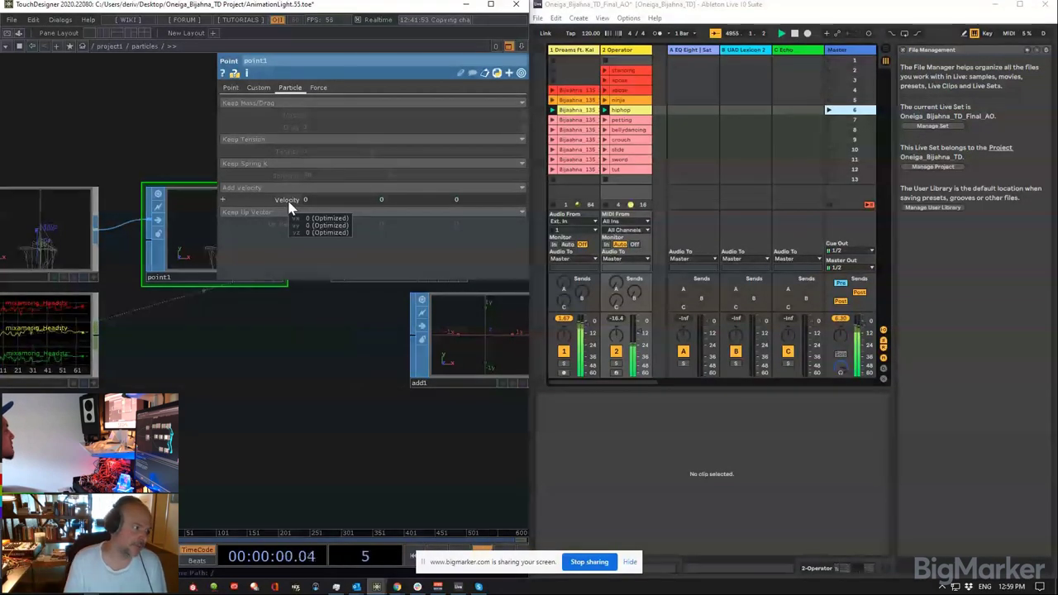
pyautogui.press('p')
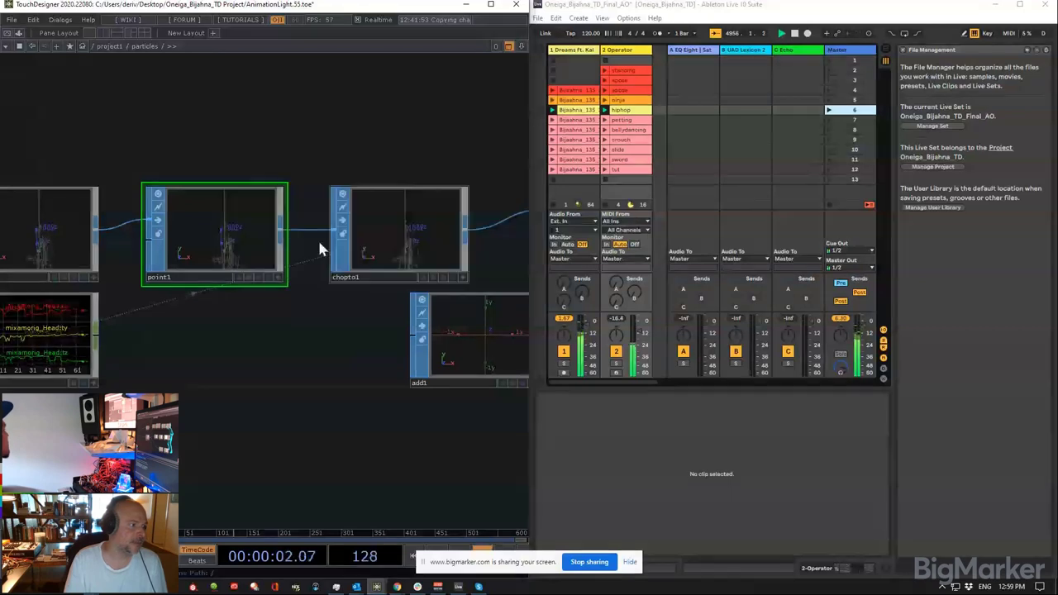
pyautogui.middleClick(191, 235)
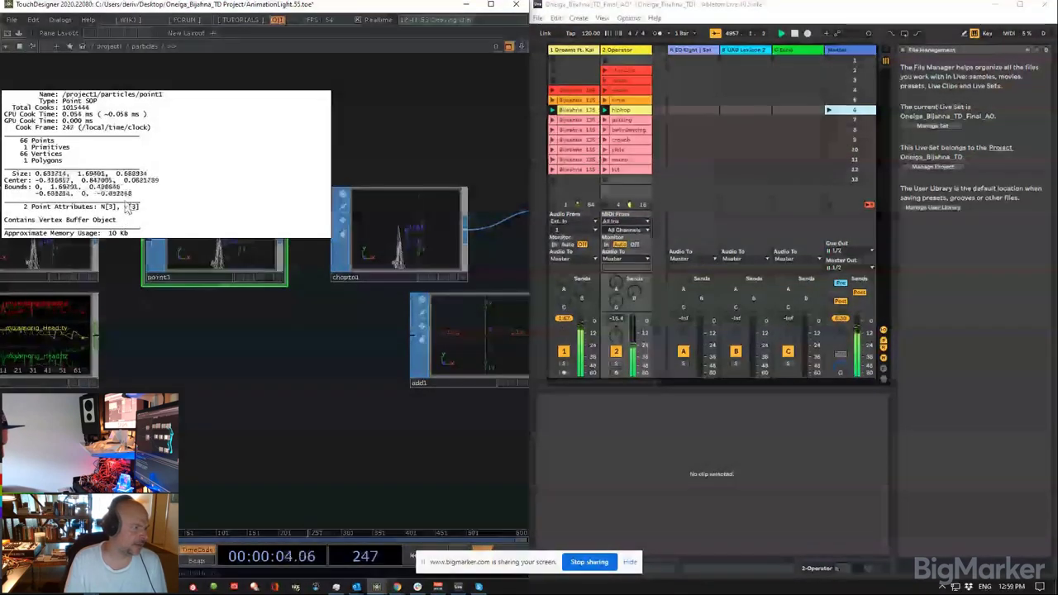
pyautogui.moveTo(130, 213); pyautogui.dragTo(384, 149, button='middle')
pyautogui.moveTo(384, 144); pyautogui.dragTo(283, 149)
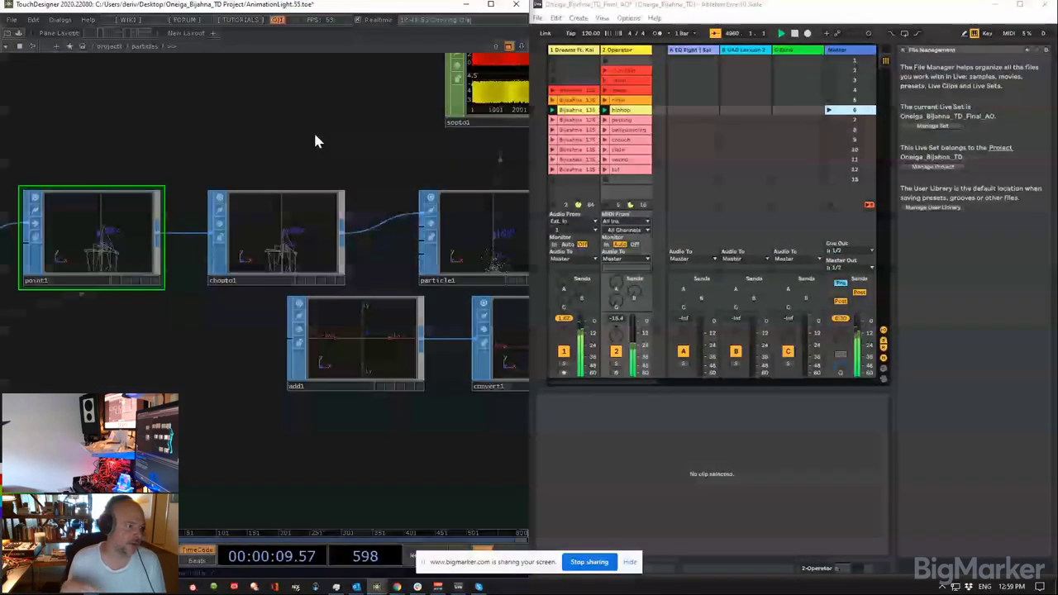
# Step: Select the chopto1 SOP and examine its CHOP source, channel scope and attribute scope parameters
pyautogui.click(287, 258)
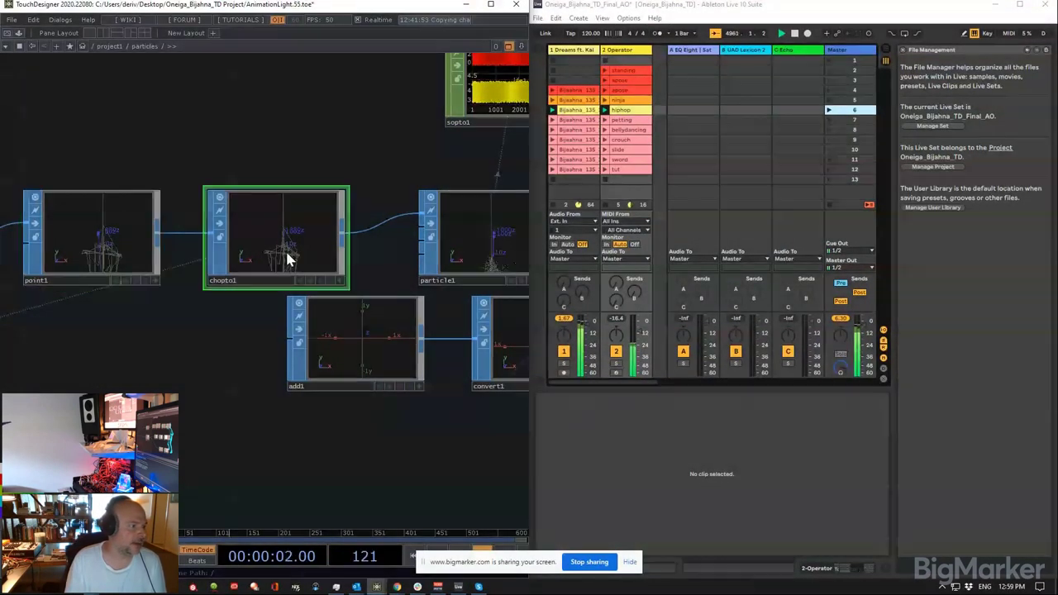
pyautogui.press('p')
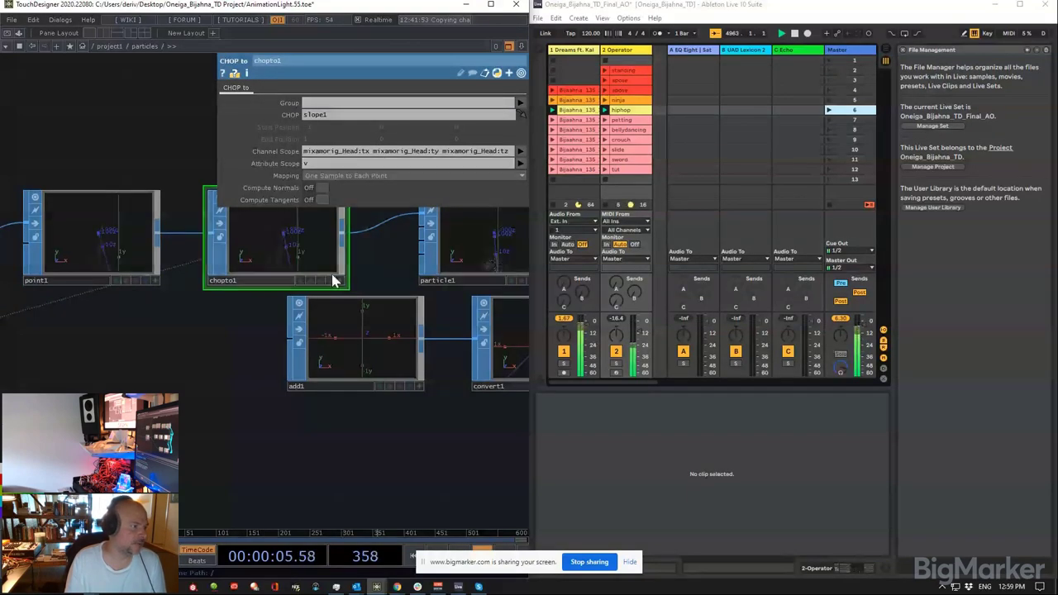
pyautogui.middleClick(303, 255)
pyautogui.press('p')
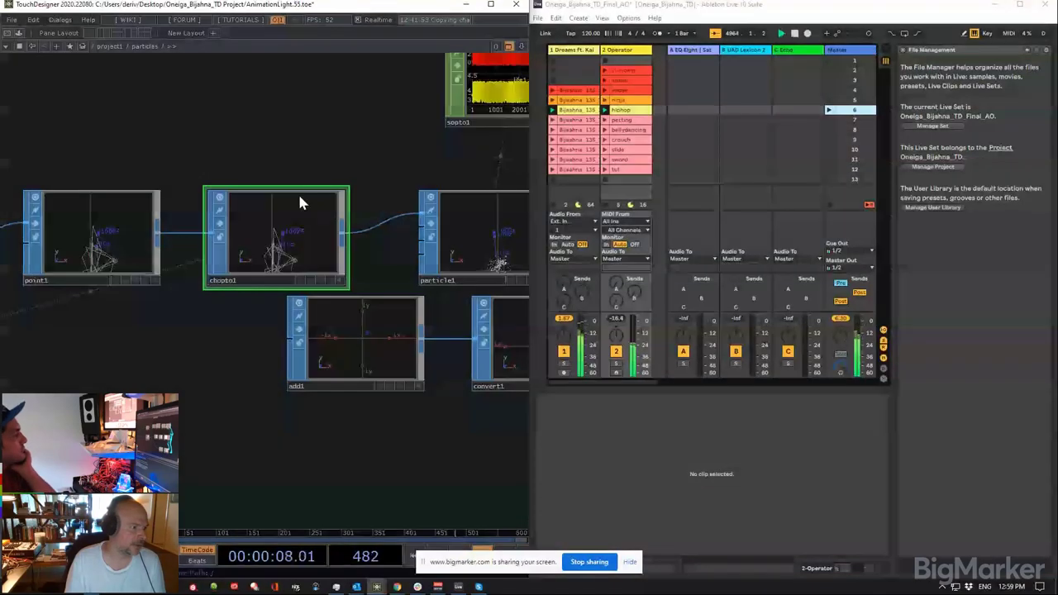
# Step: Select the select2 CHOP and examine its head translation channels coming from shuffle2
pyautogui.scroll(-3, 157, 123)
pyautogui.moveTo(155, 116); pyautogui.dragTo(438, 104)
pyautogui.scroll(4, 263, 228)
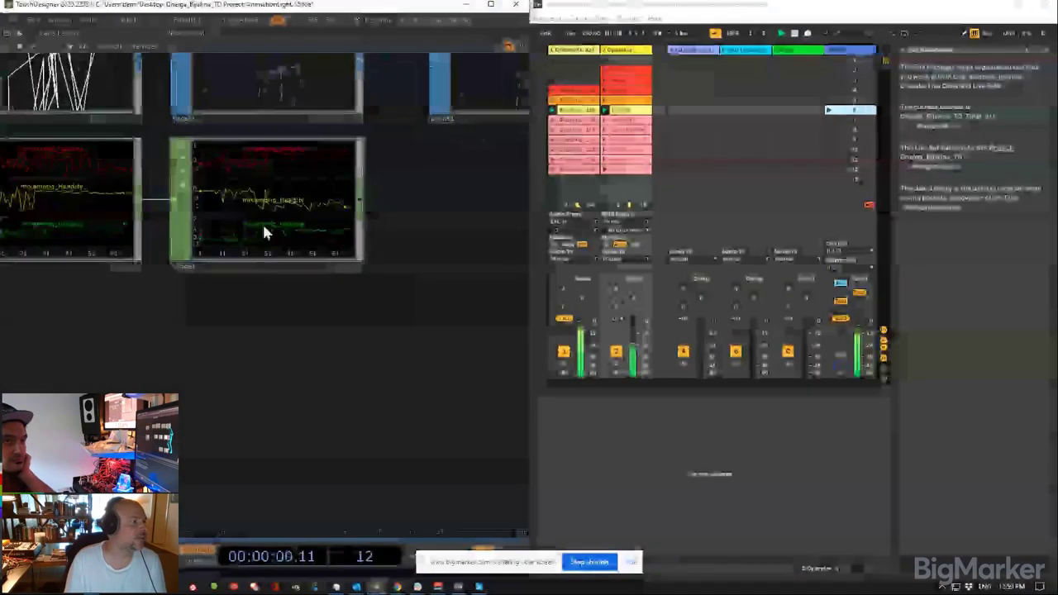
pyautogui.scroll(-3, 265, 233)
pyautogui.moveTo(134, 240); pyautogui.dragTo(254, 289)
pyautogui.click(254, 290)
pyautogui.scroll(3, 254, 290)
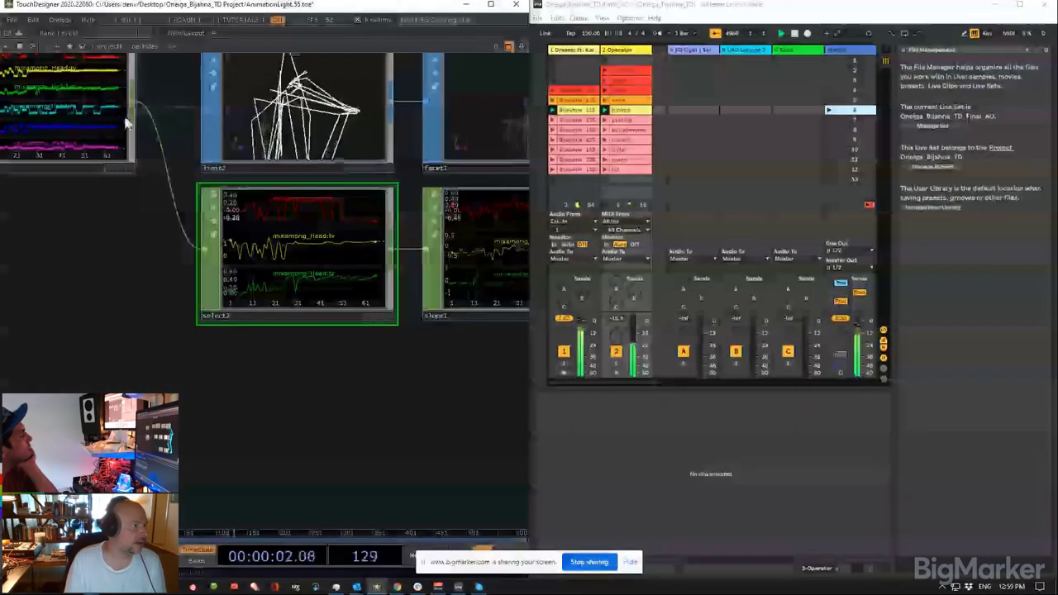
pyautogui.moveTo(137, 234); pyautogui.dragTo(192, 252)
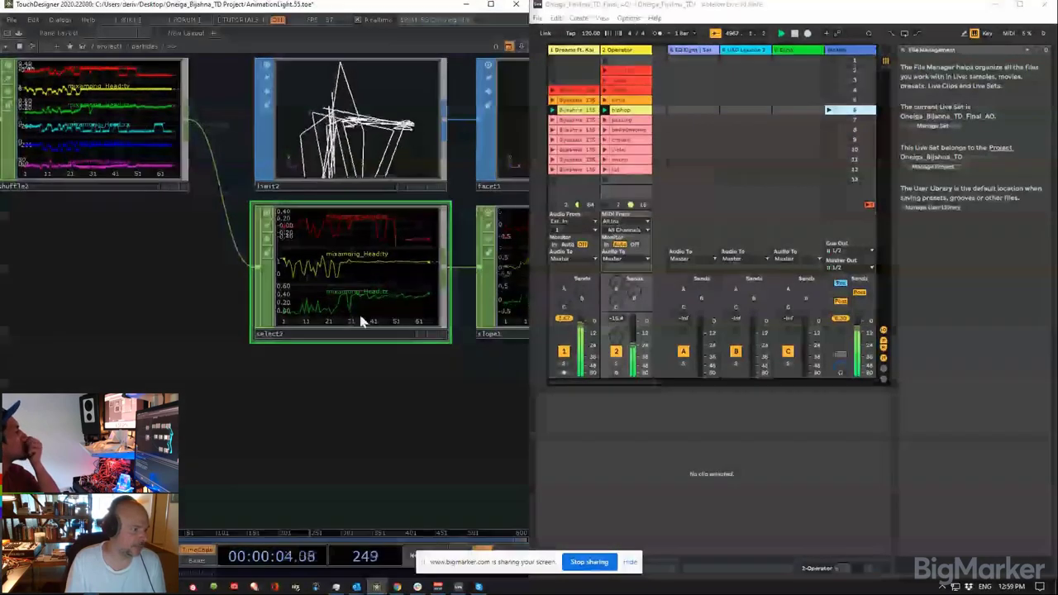
# Step: Select the slope1 CHOP and examine its Slope parameters and resulting channels
pyautogui.moveTo(362, 383); pyautogui.dragTo(89, 389)
pyautogui.click(304, 283)
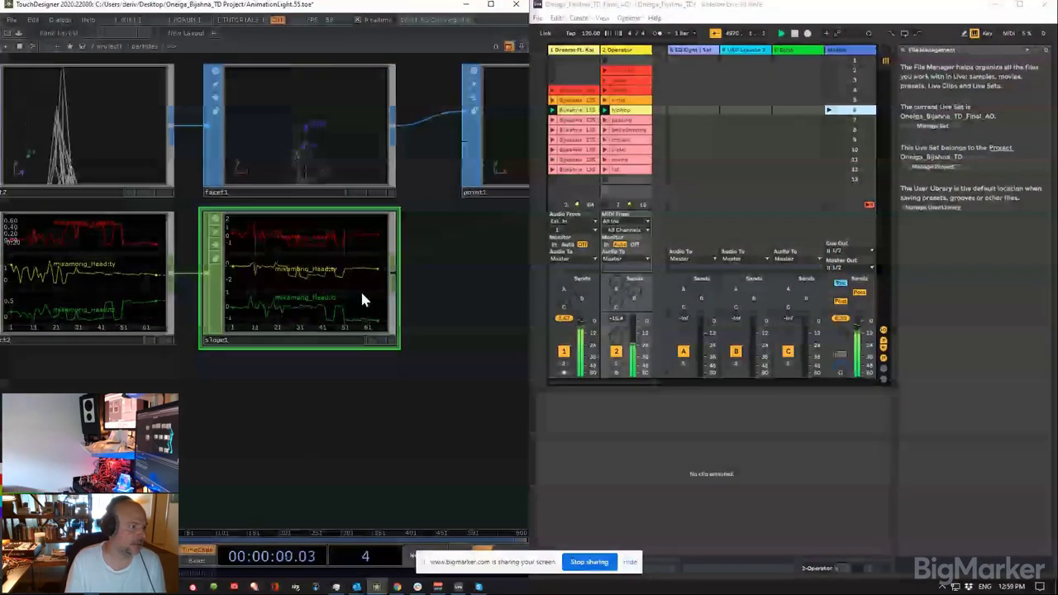
pyautogui.press('p')
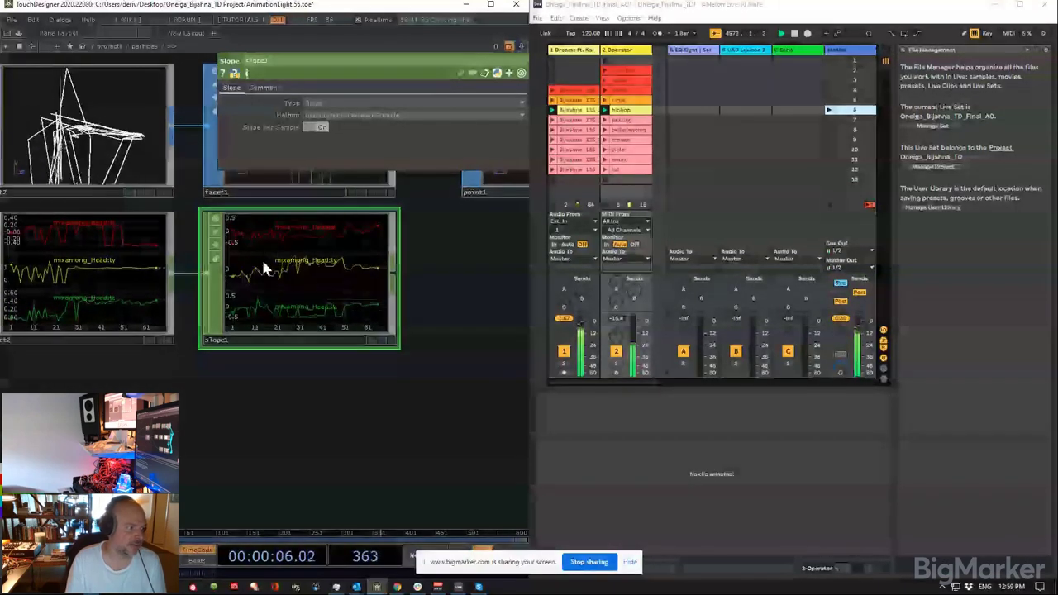
pyautogui.moveTo(473, 296); pyautogui.dragTo(232, 368)
# Step: Review how the chopto1 SOP maps the slope1 channels to the v attribute, and check the point attributes in its operator information
pyautogui.press('p')
pyautogui.click(386, 257)
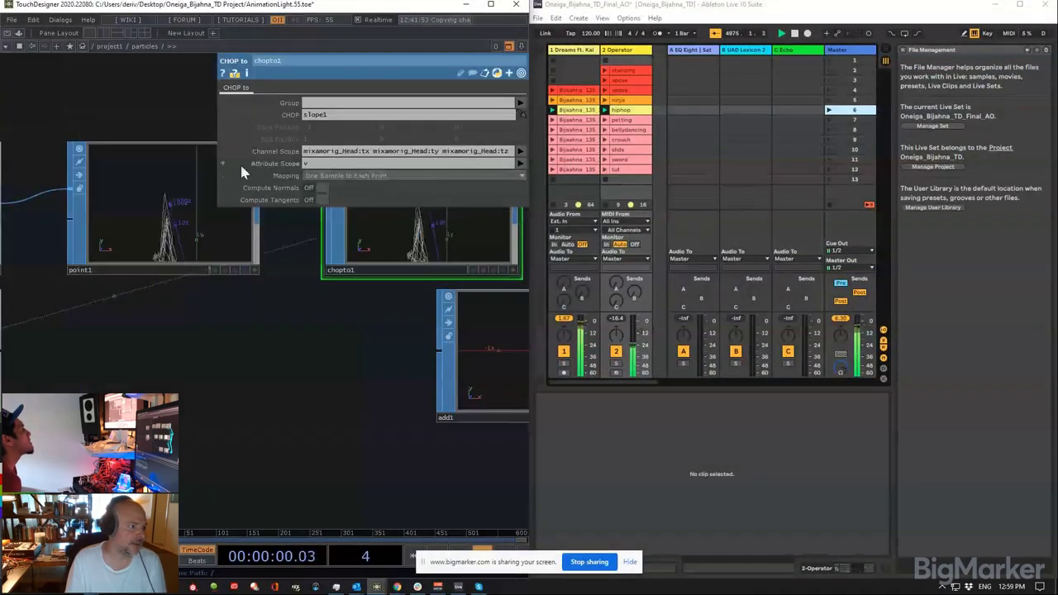
pyautogui.scroll(-3, 307, 339)
pyautogui.middleClick(336, 295)
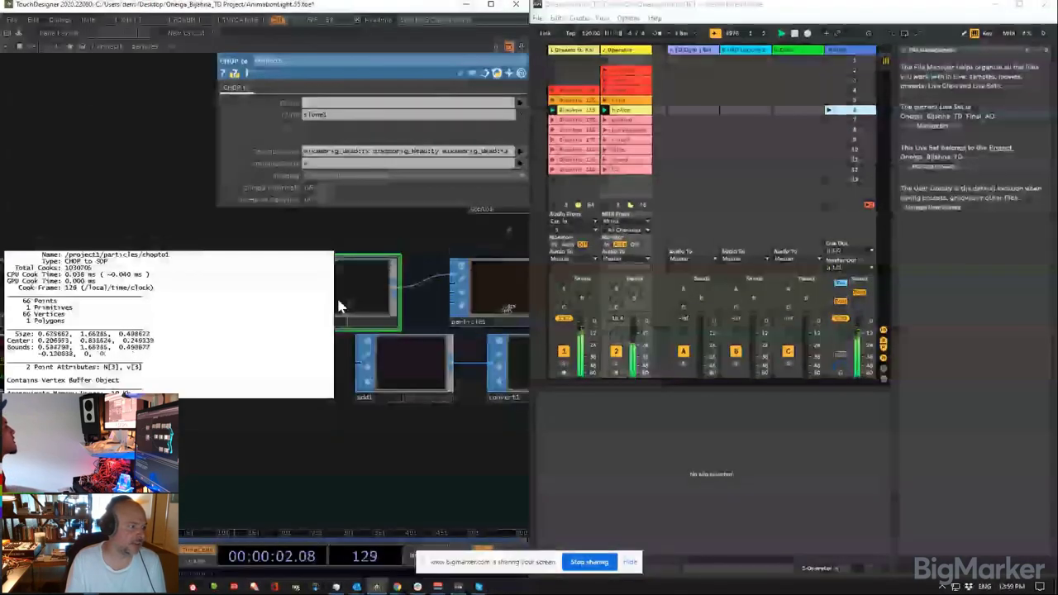
pyautogui.moveTo(338, 300); pyautogui.dragTo(367, 347, button='middle')
pyautogui.moveTo(439, 239); pyautogui.dragTo(365, 246)
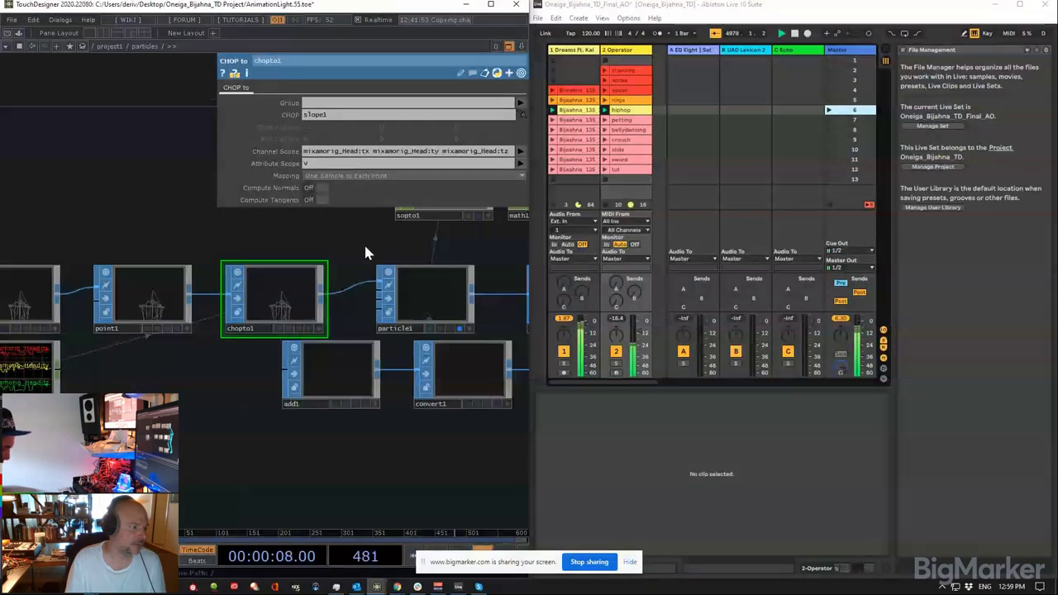
# Step: Activate the particle1 SOP's viewer, frame the particles, turn on point markers in its display options, and deactivate the viewer
pyautogui.scroll(5, 309, 345)
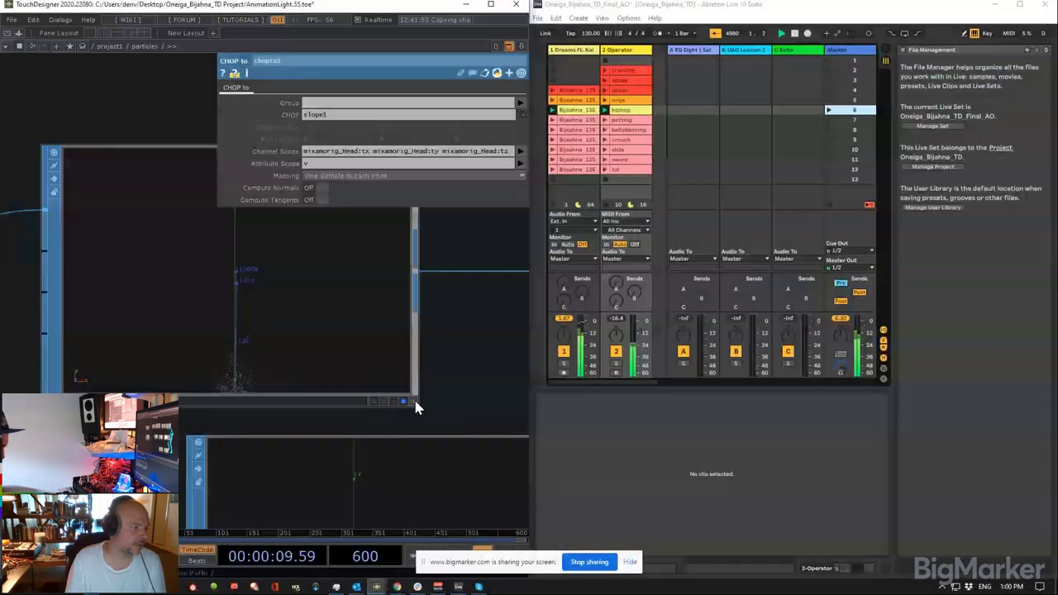
pyautogui.click(414, 401)
pyautogui.press('h')
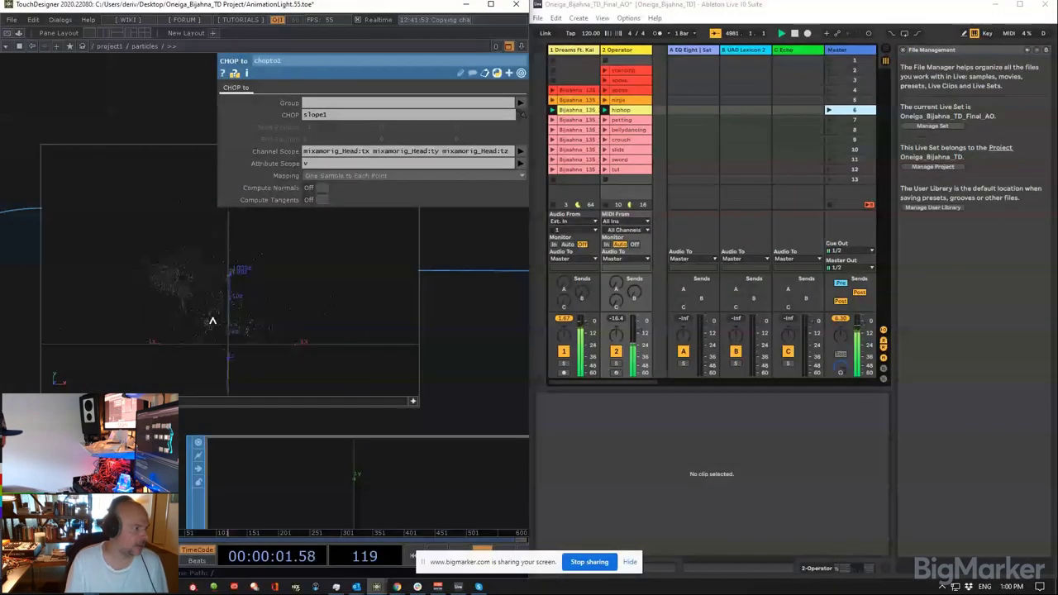
pyautogui.press('p')
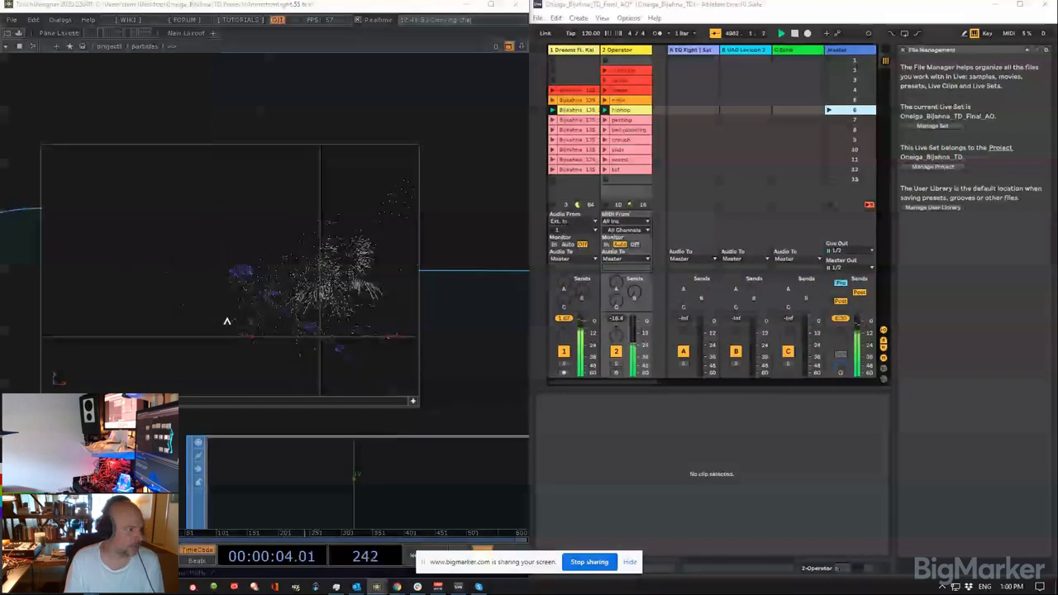
pyautogui.press('p')
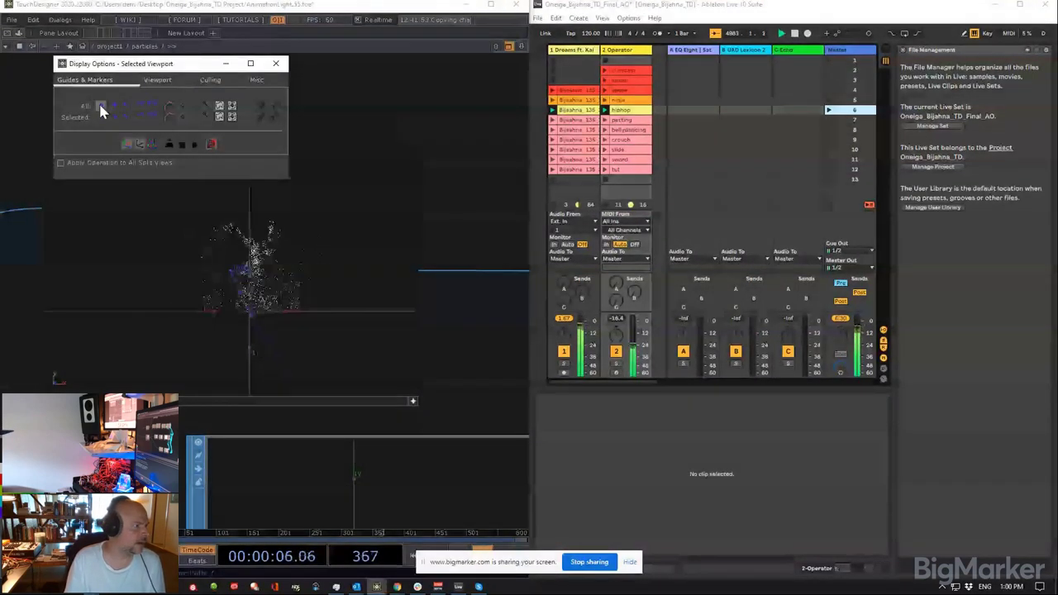
pyautogui.click(100, 106)
pyautogui.click(275, 63)
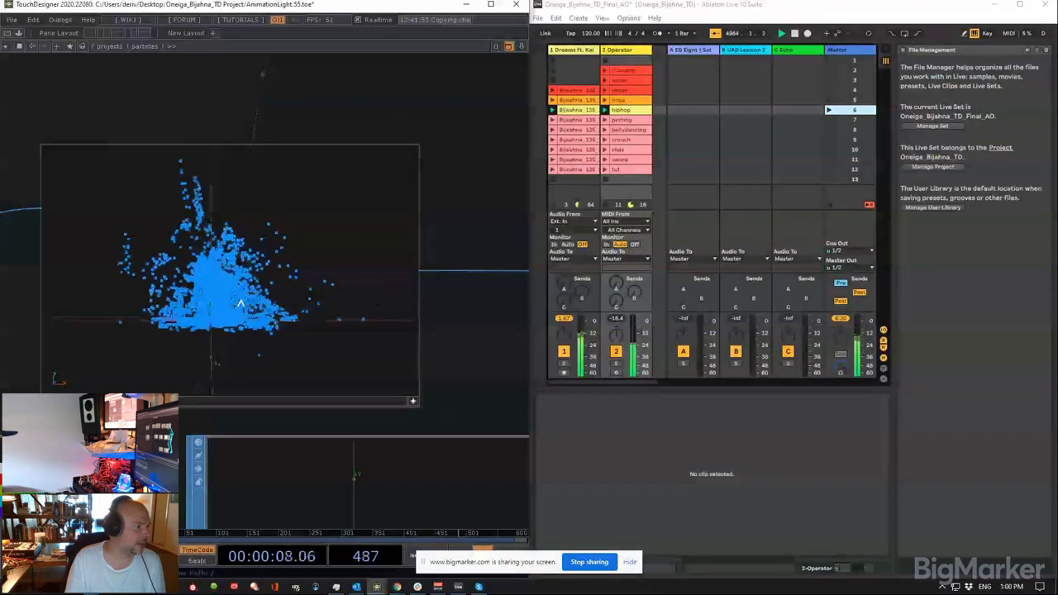
pyautogui.click(414, 401)
pyautogui.scroll(-6, 281, 279)
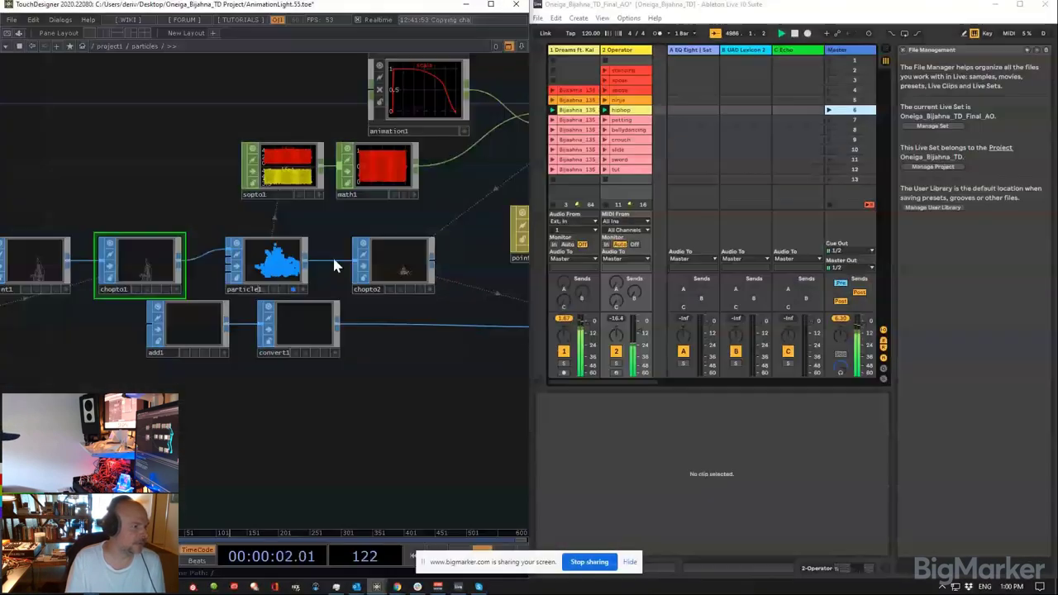
pyautogui.moveTo(338, 212); pyautogui.dragTo(286, 275)
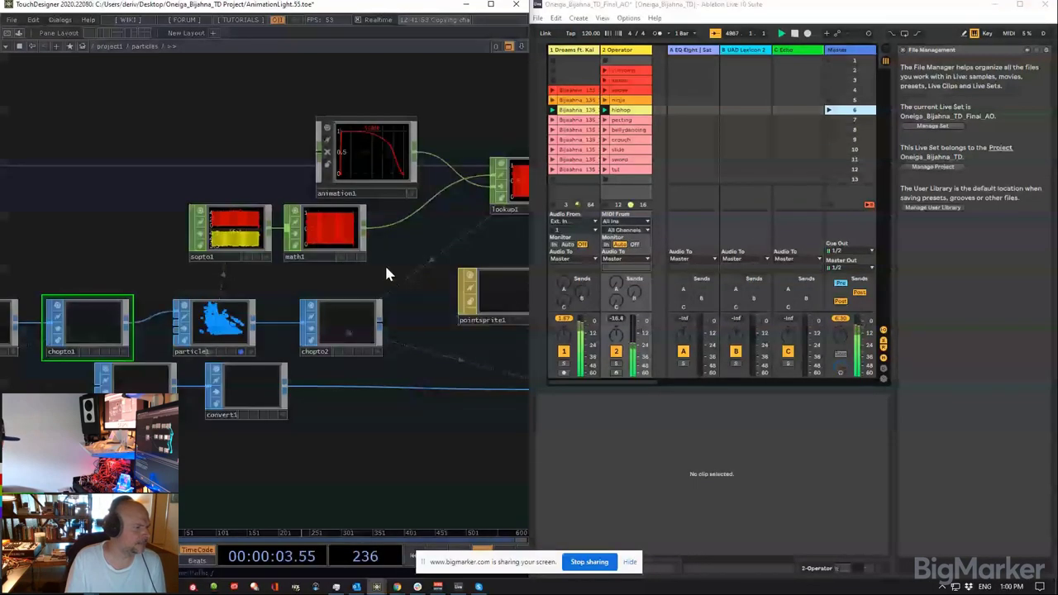
# Step: Select the particle1 SOP and the sopto1 CHOP and examine sopto1's life channels
pyautogui.moveTo(386, 267); pyautogui.dragTo(288, 279)
pyautogui.scroll(4, 459, 200)
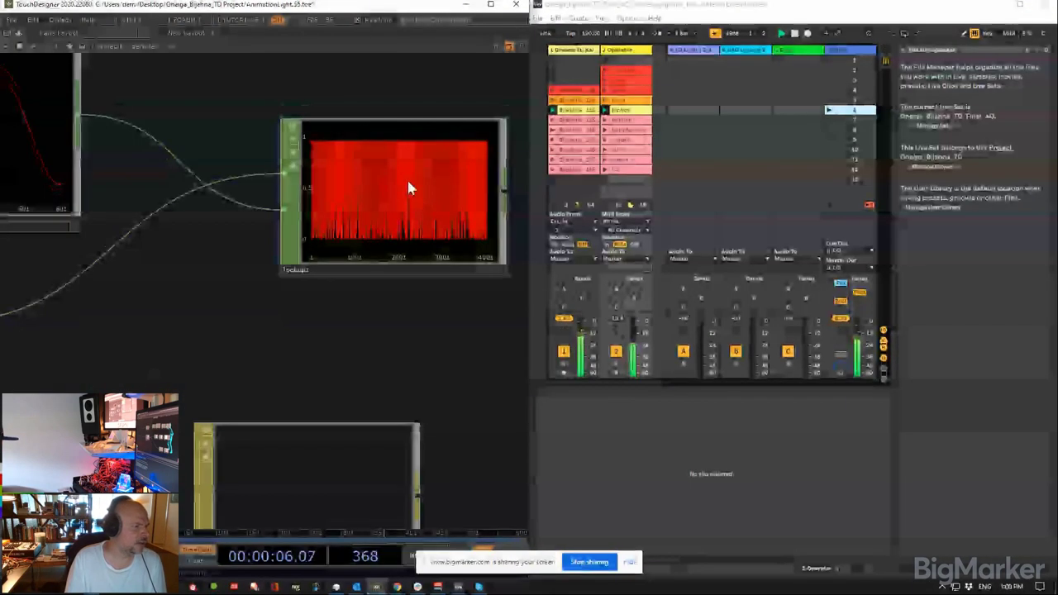
pyautogui.scroll(-5, 408, 186)
pyautogui.scroll(4, 374, 327)
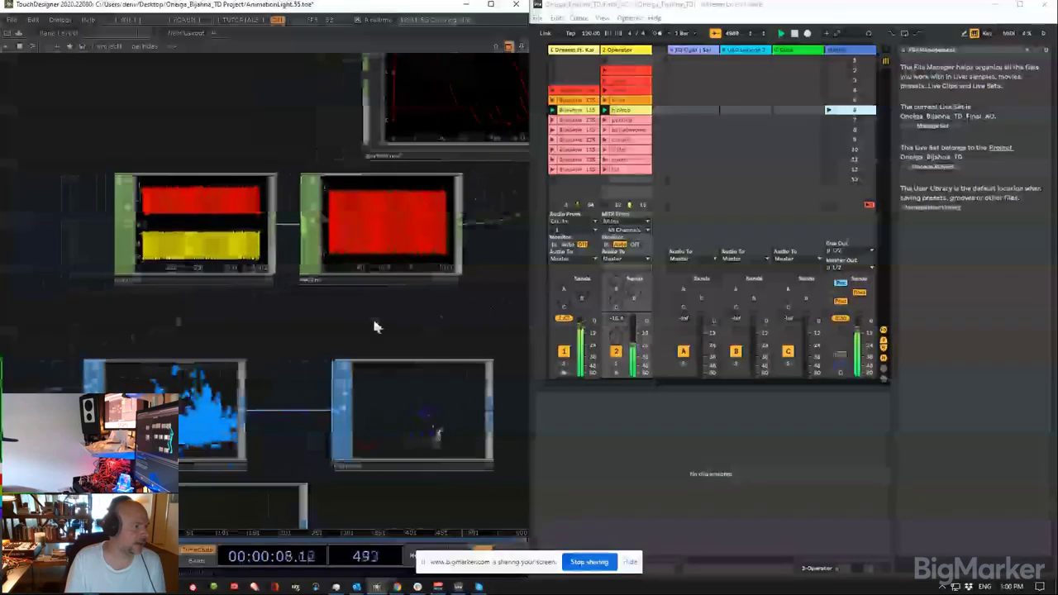
pyautogui.click(210, 397)
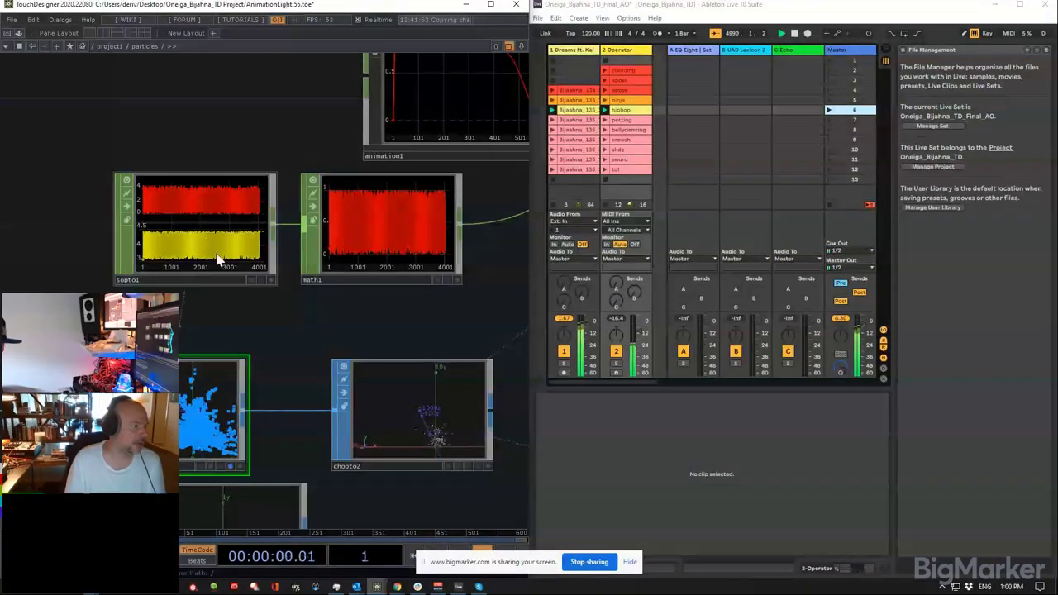
pyautogui.moveTo(219, 260); pyautogui.dragTo(186, 261)
pyautogui.click(182, 204)
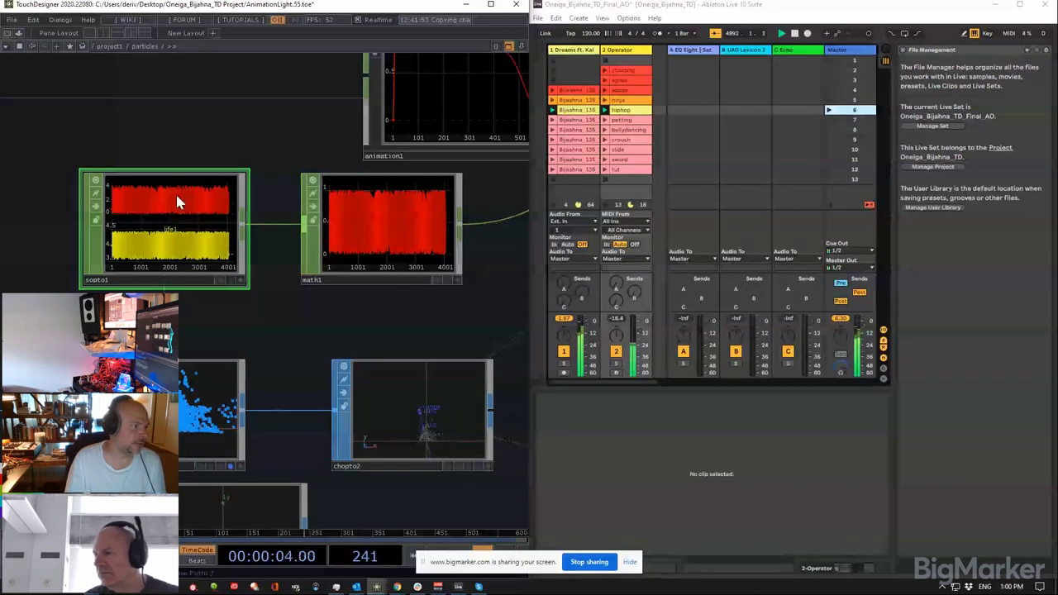
# Step: Select the math1 CHOP and examine its output channel and its connection to the lookup1 CHOP
pyautogui.click(418, 233)
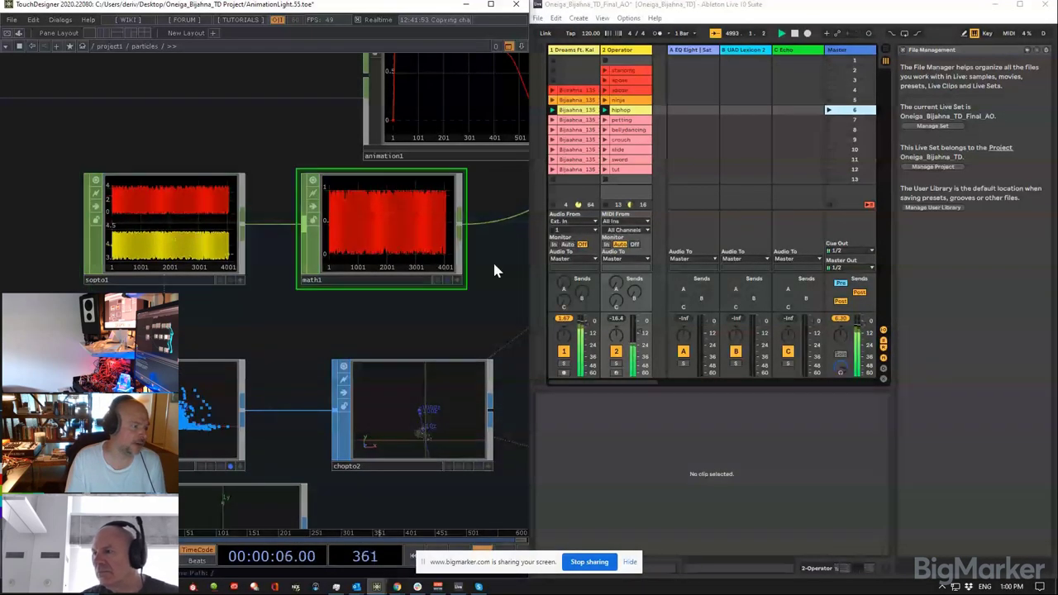
pyautogui.moveTo(495, 264); pyautogui.dragTo(387, 293)
pyautogui.scroll(3, 387, 293)
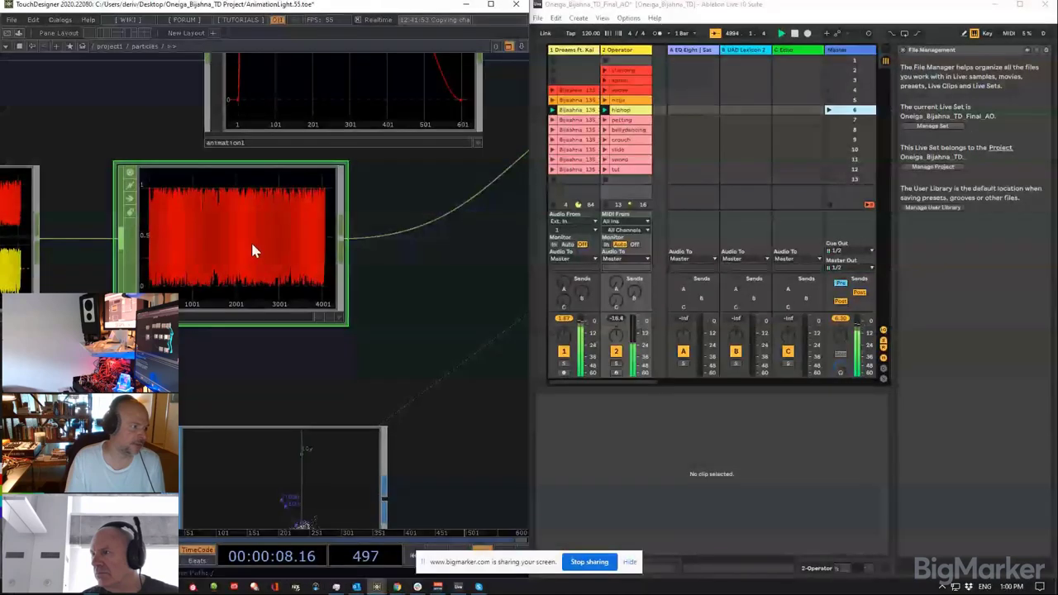
pyautogui.scroll(-2, 251, 240)
pyautogui.scroll(2, 259, 245)
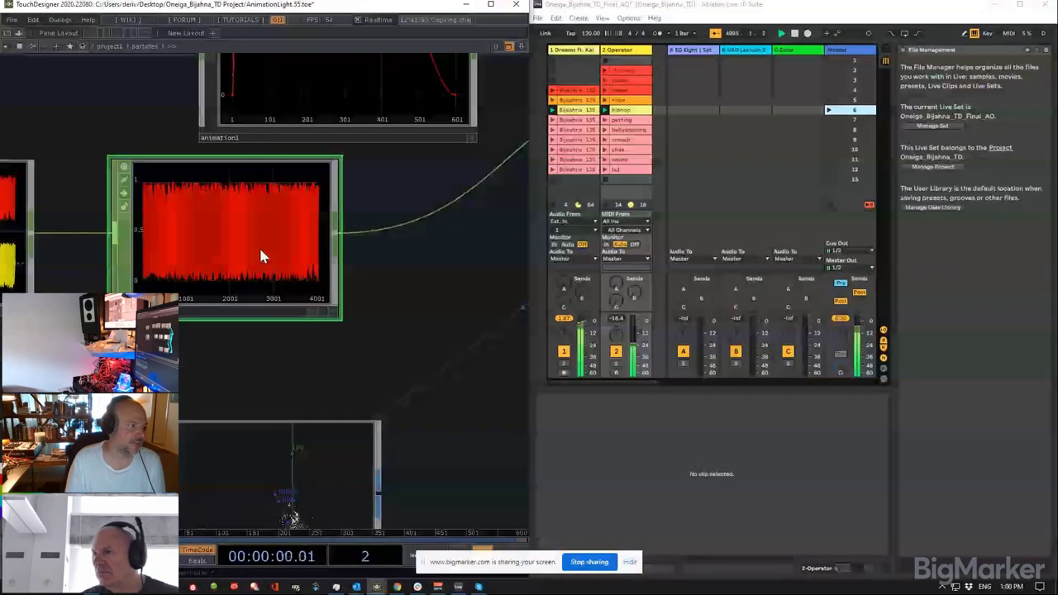
pyautogui.scroll(-3, 259, 245)
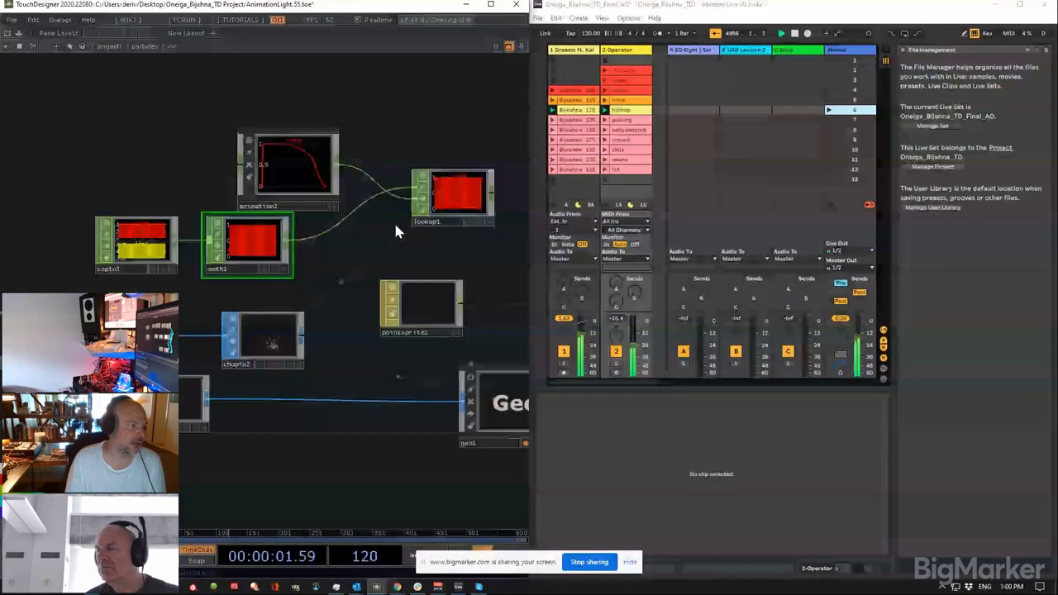
pyautogui.scroll(3, 329, 180)
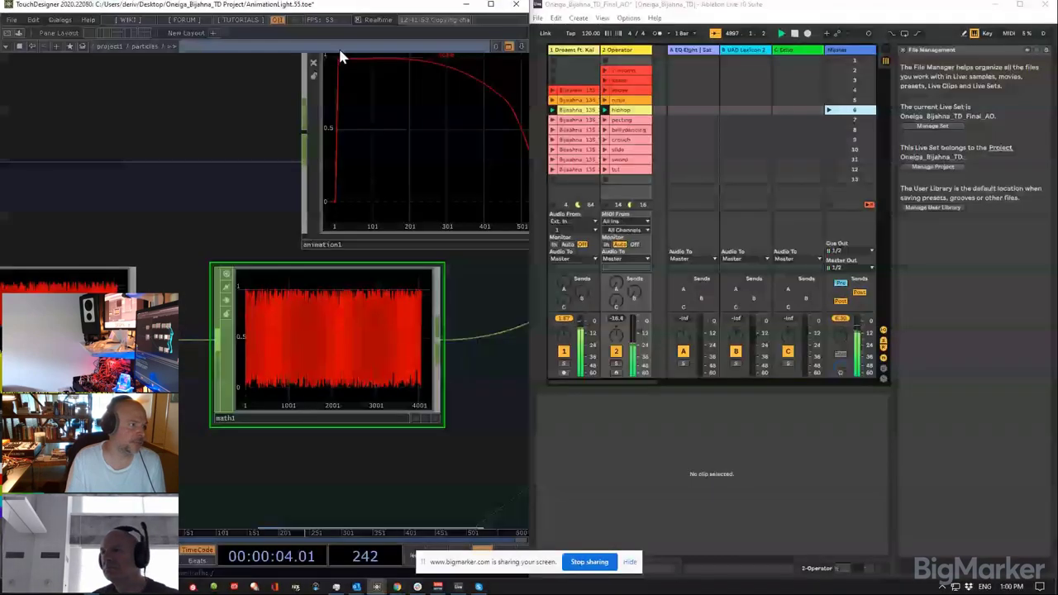
# Step: Examine the animation1 scale curve and review how the chopto2 SOP maps lookup1's scale channel to the scale attribute
pyautogui.moveTo(339, 51); pyautogui.dragTo(191, 73)
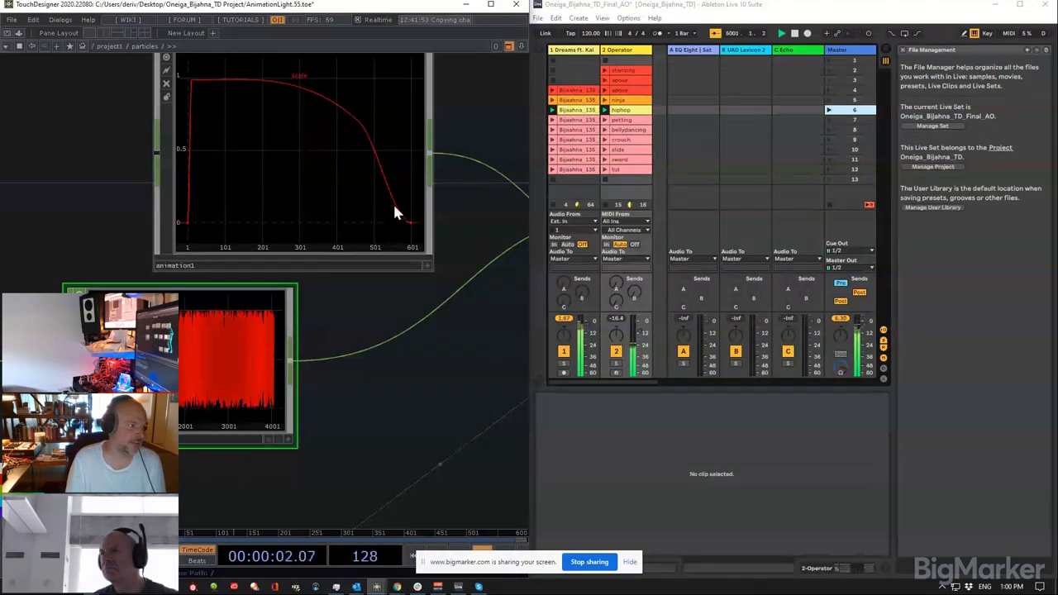
pyautogui.scroll(-5, 310, 234)
pyautogui.moveTo(327, 344); pyautogui.dragTo(284, 297)
pyautogui.scroll(3, 252, 329)
pyautogui.click(284, 303)
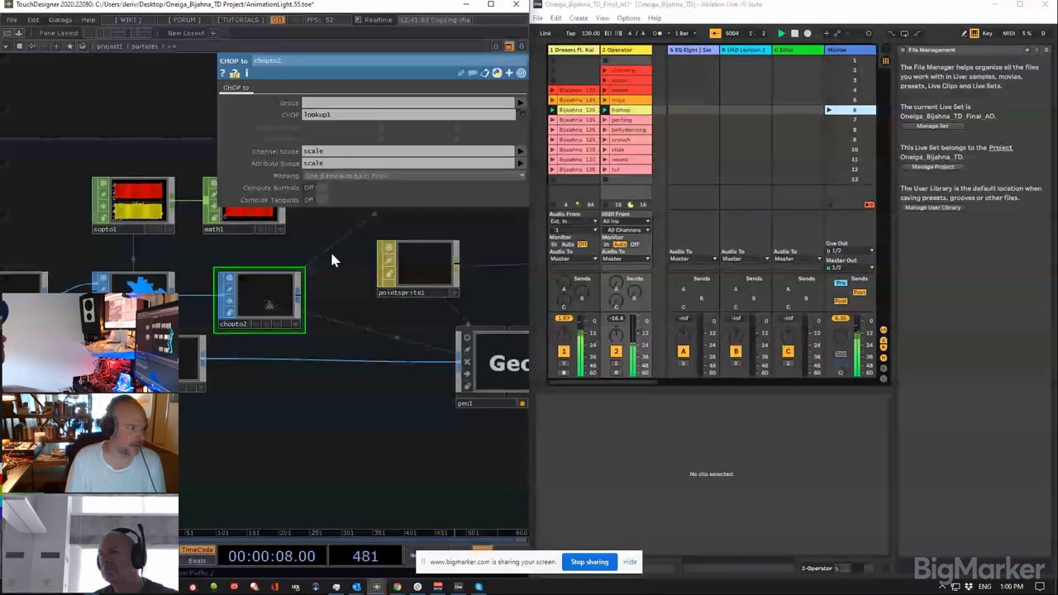
# Step: Review the pointsprite1 material's parameters and the circle1, reorder1 and blur1 TOPs that supply its color map
pyautogui.click(417, 268)
pyautogui.moveTo(417, 374); pyautogui.dragTo(267, 422)
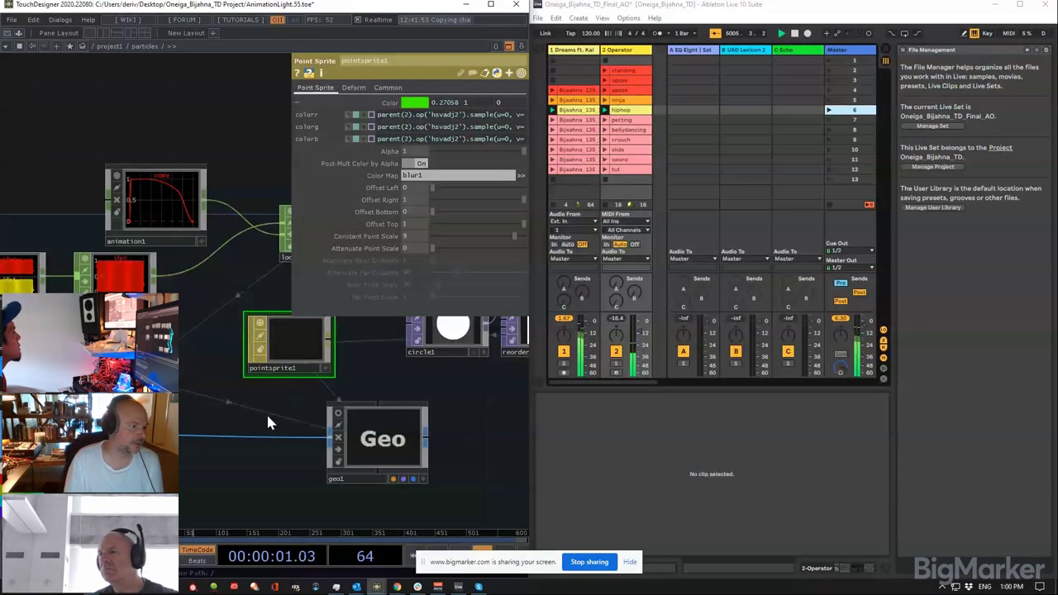
pyautogui.press('p')
pyautogui.moveTo(501, 329); pyautogui.dragTo(303, 335)
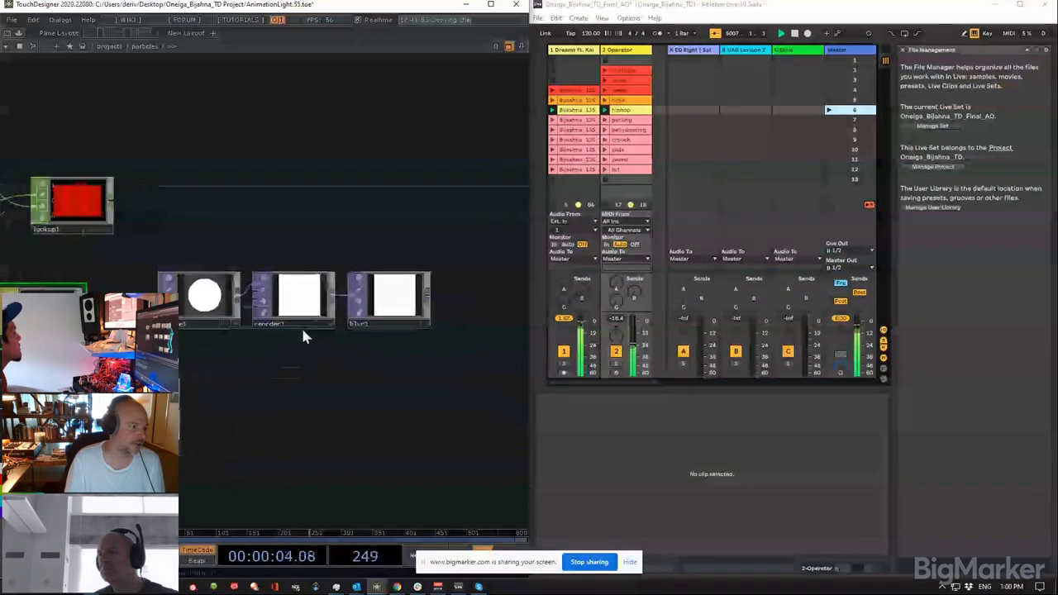
pyautogui.moveTo(218, 228); pyautogui.dragTo(360, 183)
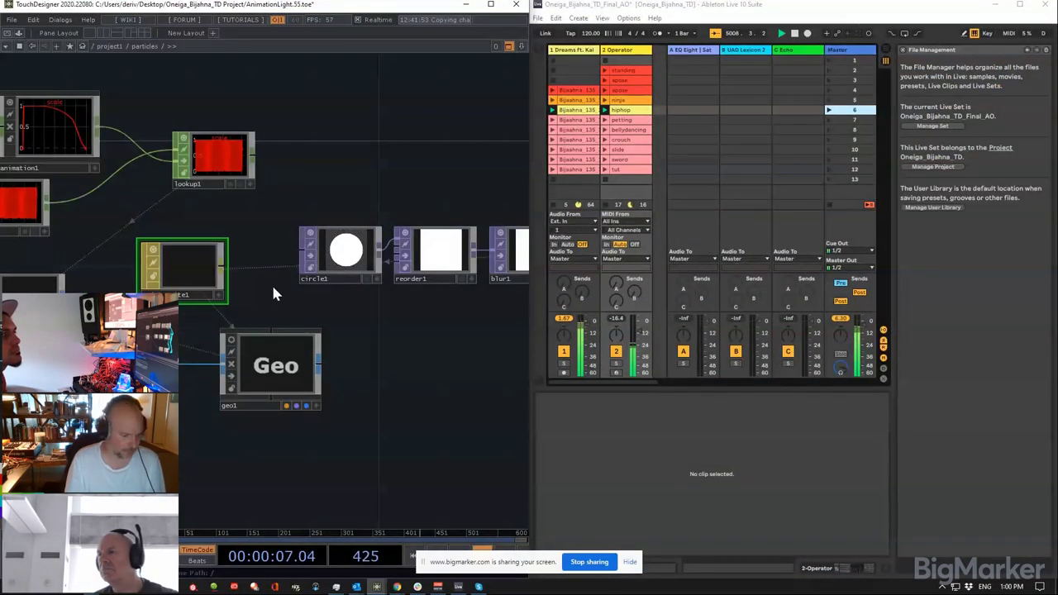
# Step: Return to the project1 network with the avatar in view, and switch to Ableton Live to launch the tut clip
pyautogui.press('u')
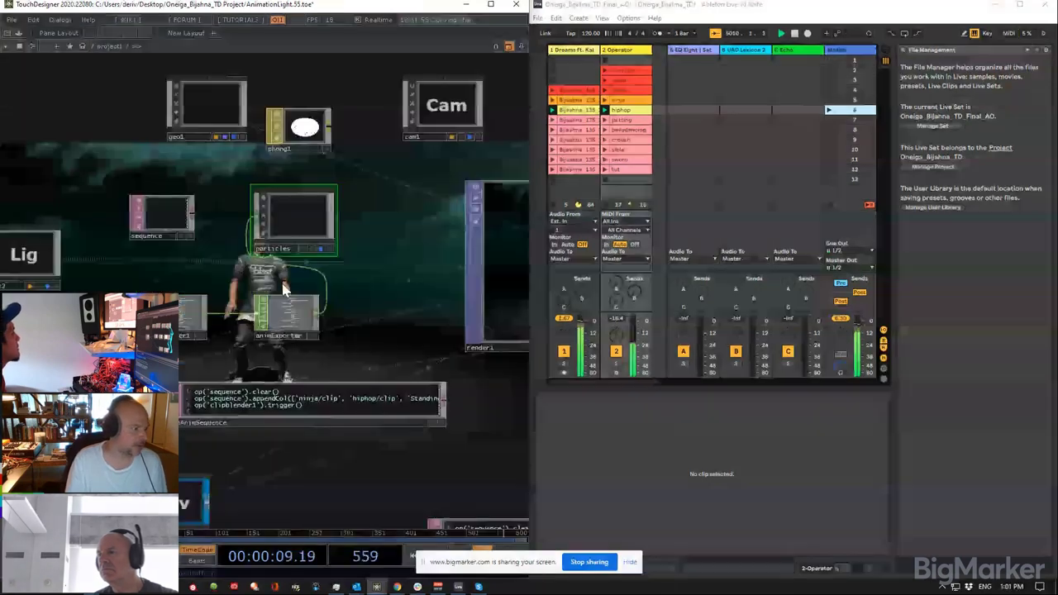
pyautogui.moveTo(324, 270); pyautogui.dragTo(135, 571)
pyautogui.moveTo(110, 148); pyautogui.dragTo(278, 187)
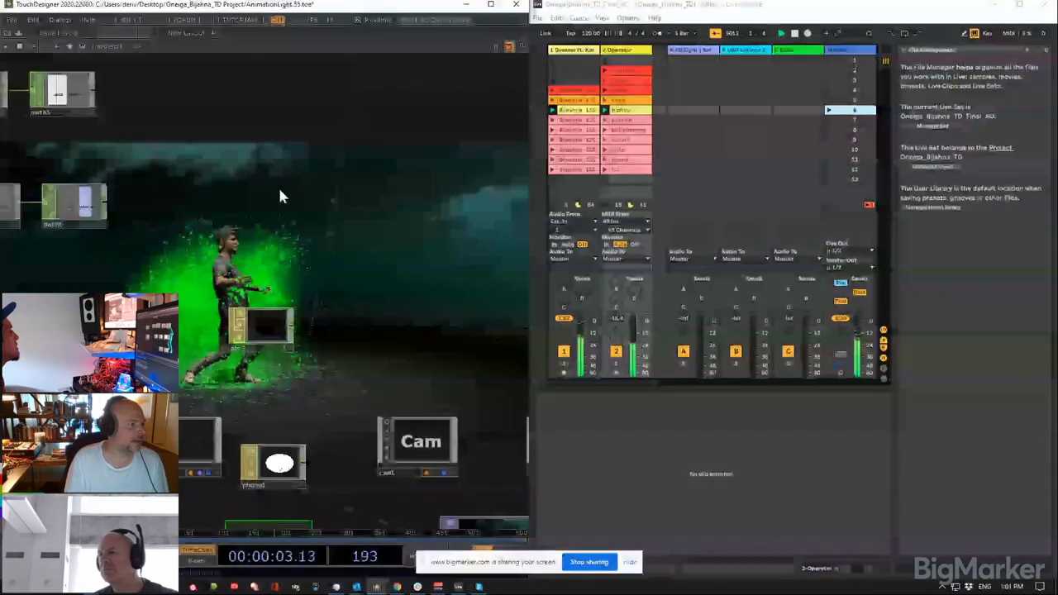
pyautogui.moveTo(214, 210); pyautogui.dragTo(353, 266)
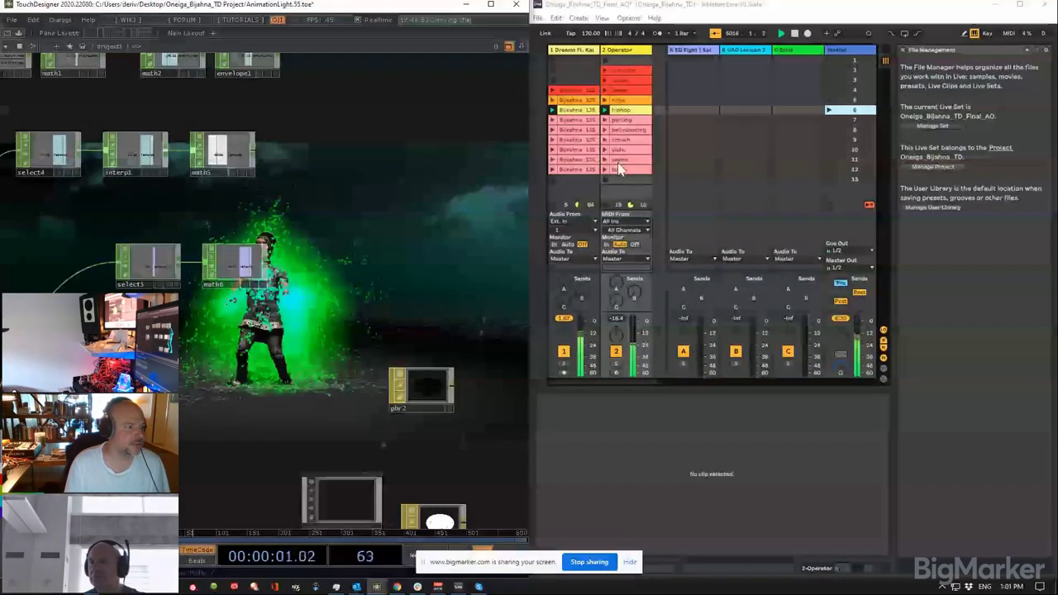
pyautogui.click(618, 170)
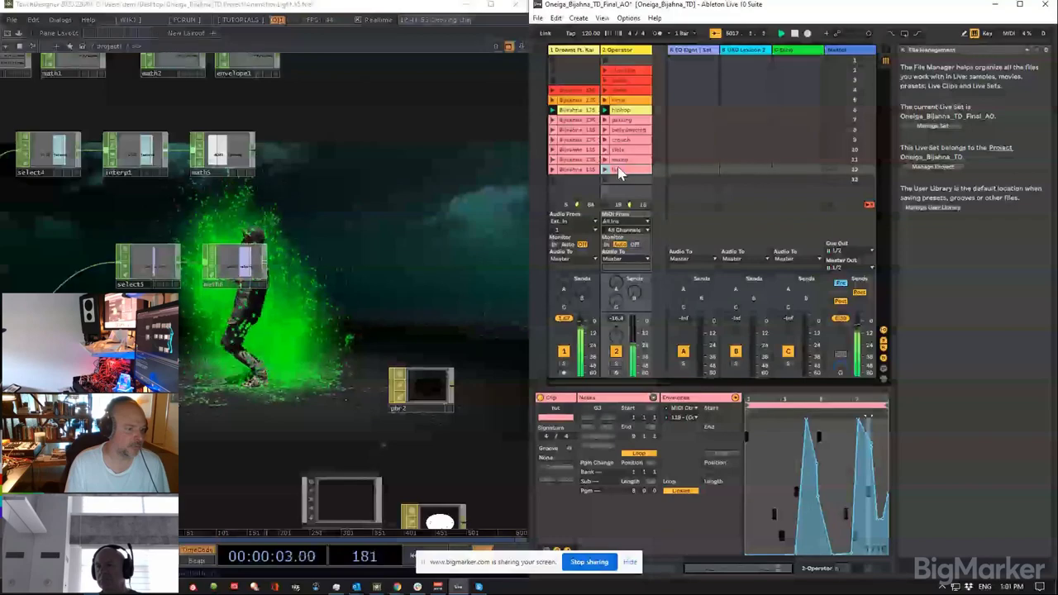
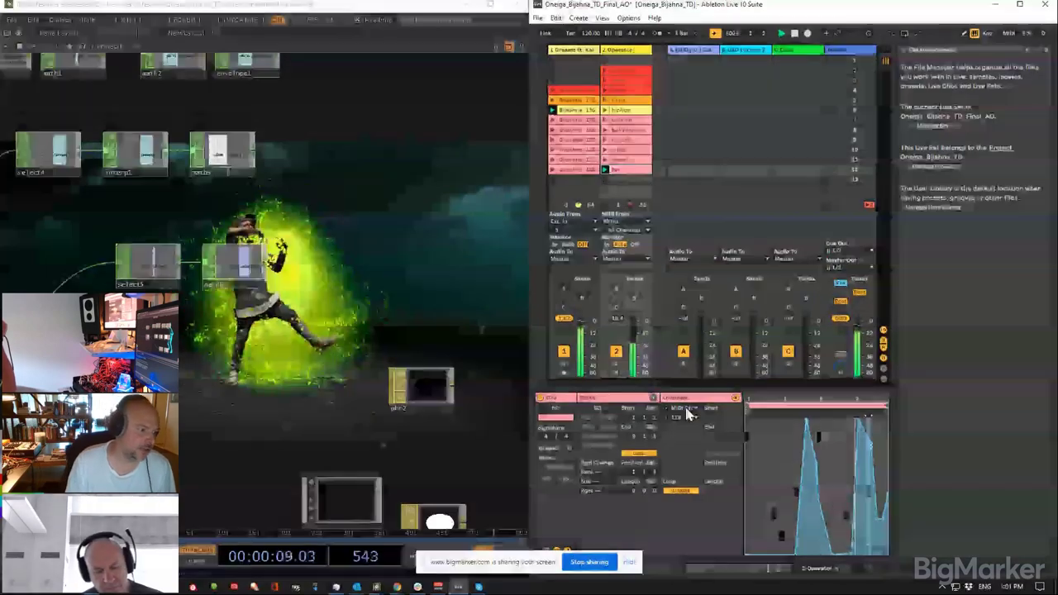
# Step: Review the tut clip's envelope device and controller choices, keeping MIDI Ctrl with controller 119 for the envelope
pyautogui.click(687, 410)
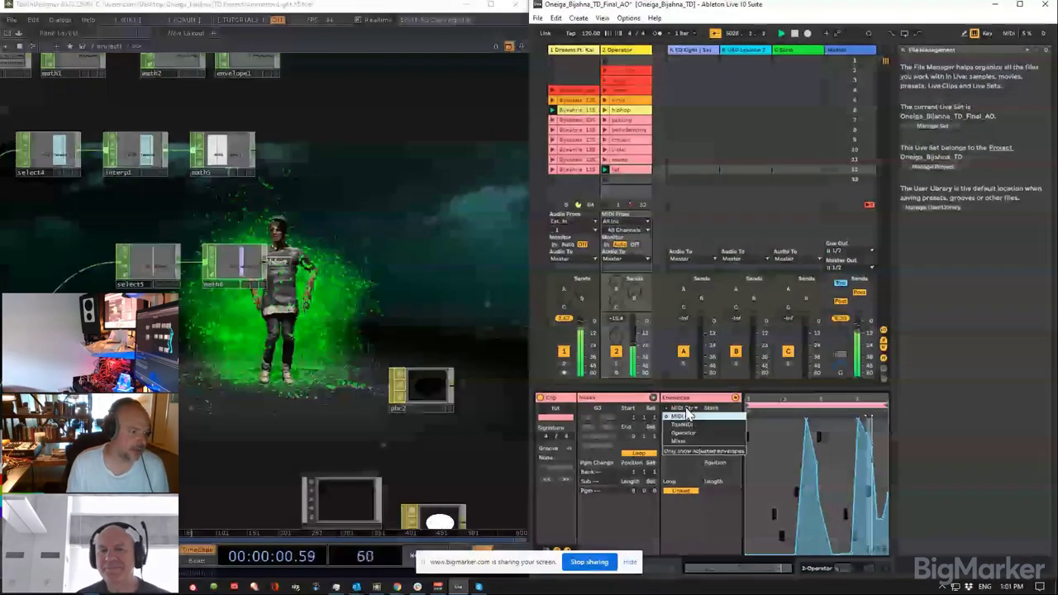
pyautogui.click(684, 404)
pyautogui.click(684, 405)
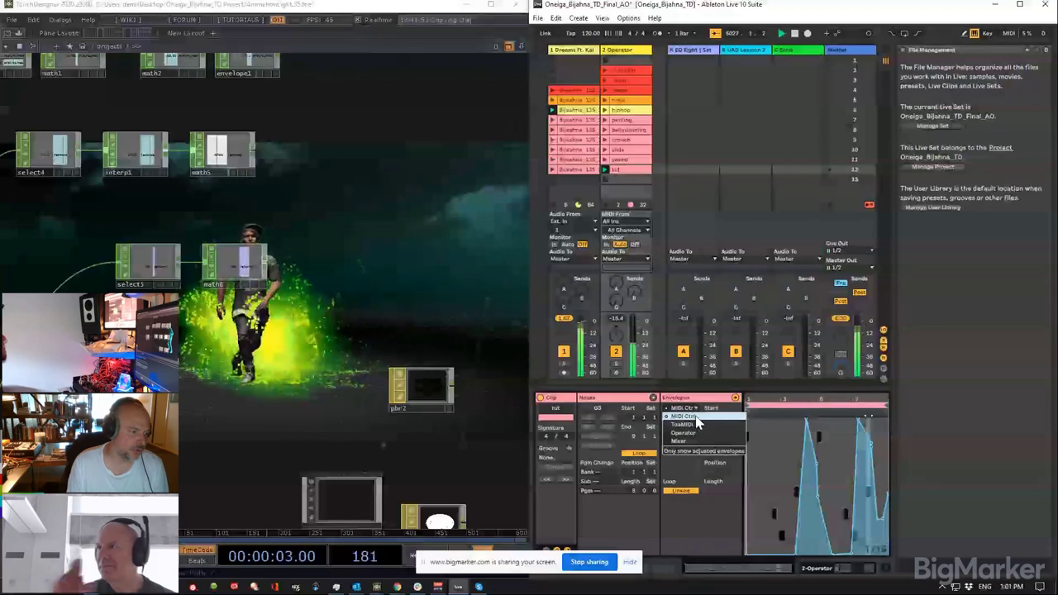
pyautogui.click(688, 418)
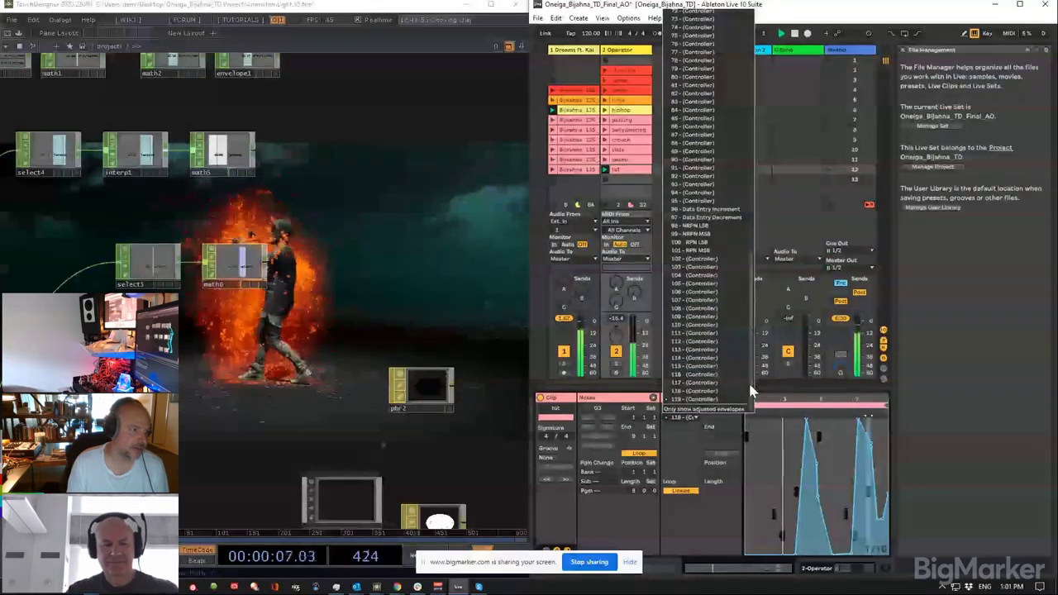
pyautogui.moveTo(745, 375); pyautogui.dragTo(771, 425)
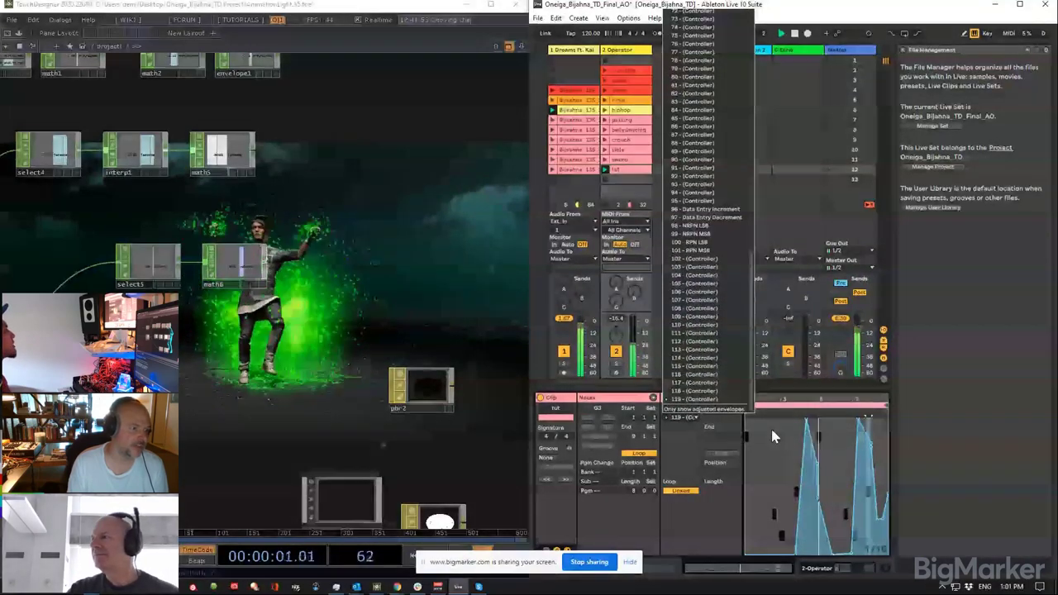
pyautogui.click(694, 402)
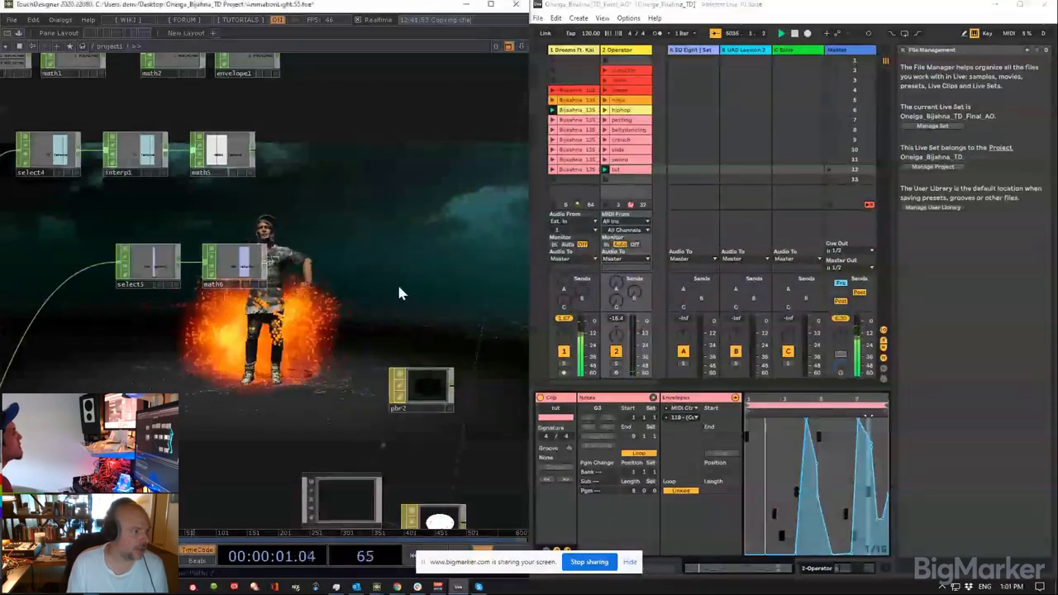
# Step: Switch to TouchDesigner, maximize its window, and examine the incoming channels of the Ableton MIDI CHOP in project1
pyautogui.moveTo(399, 293); pyautogui.dragTo(334, 286)
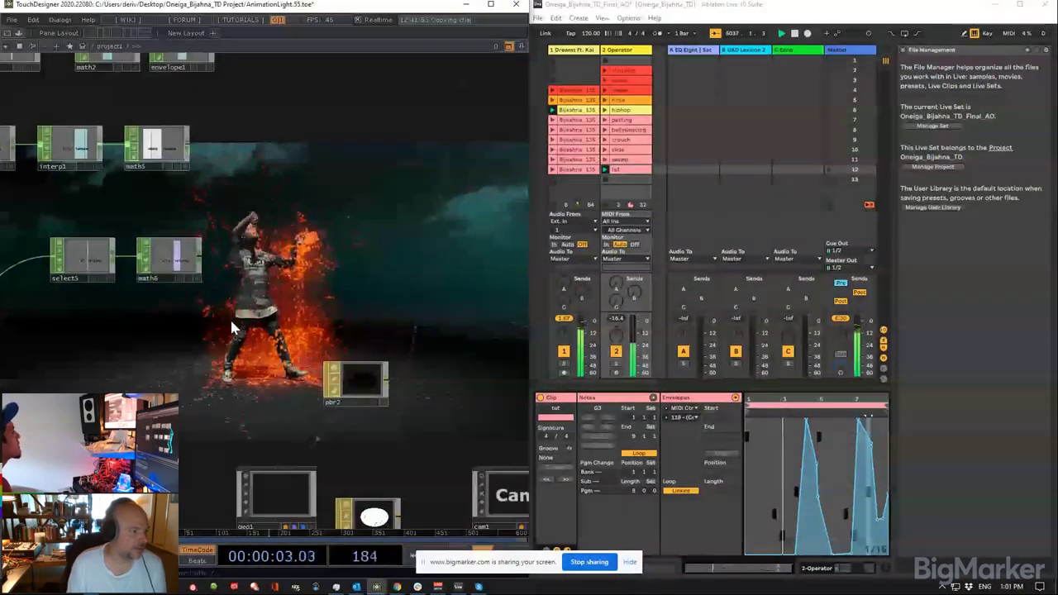
pyautogui.moveTo(378, 457); pyautogui.dragTo(362, 382)
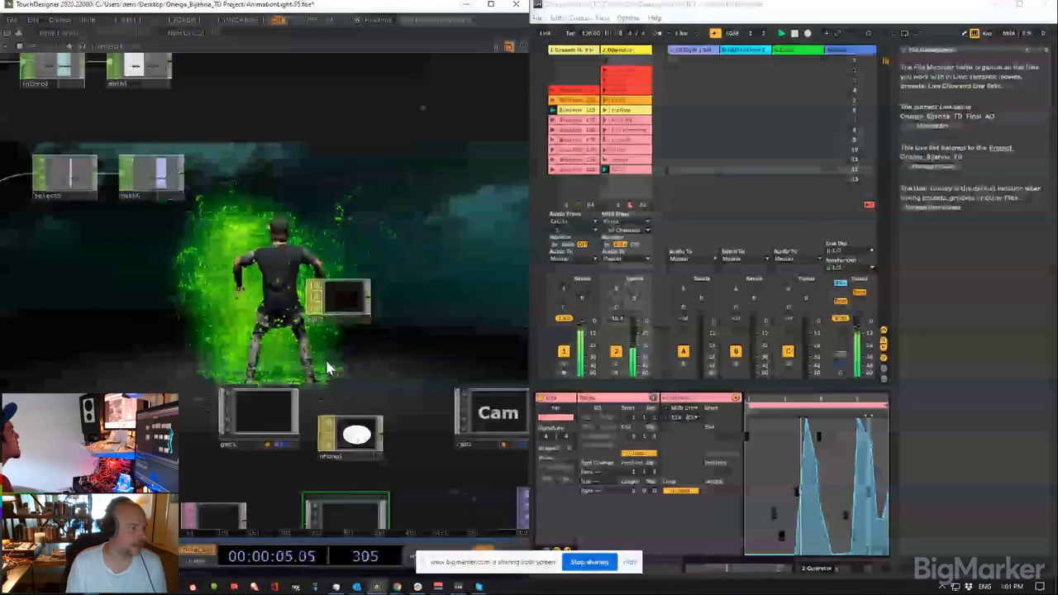
pyautogui.moveTo(203, 104); pyautogui.dragTo(365, 352)
pyautogui.moveTo(296, 134); pyautogui.dragTo(389, 225)
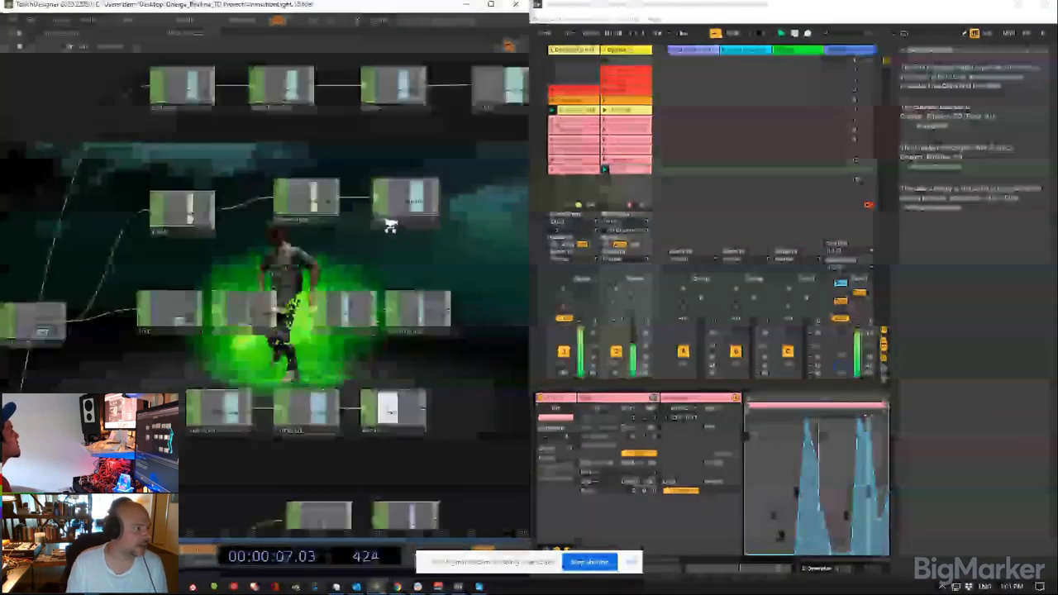
pyautogui.scroll(-3, 388, 225)
pyautogui.click(491, 5)
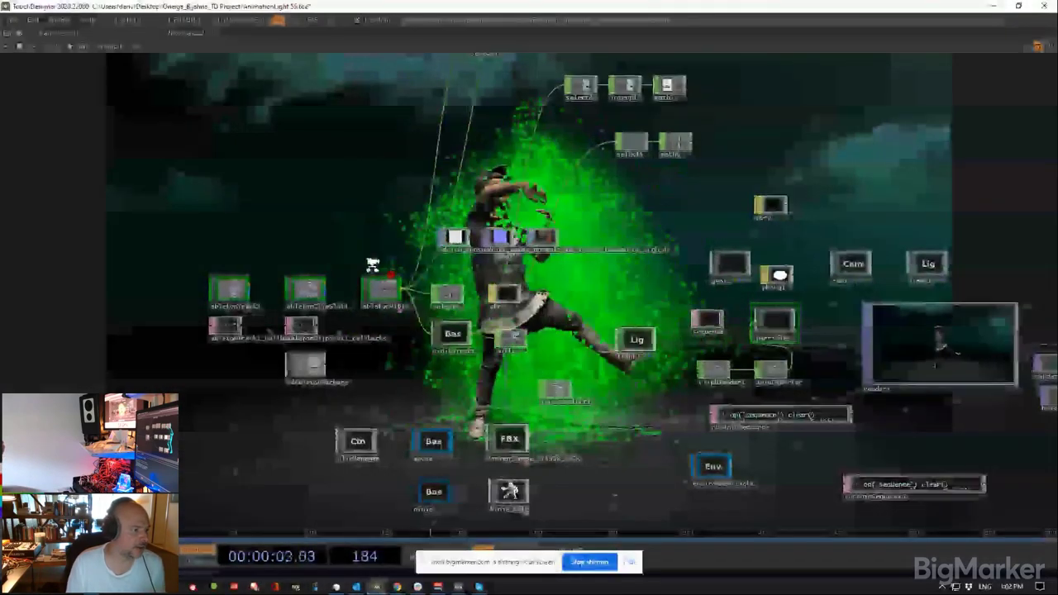
pyautogui.scroll(5, 390, 271)
pyautogui.scroll(6, 421, 339)
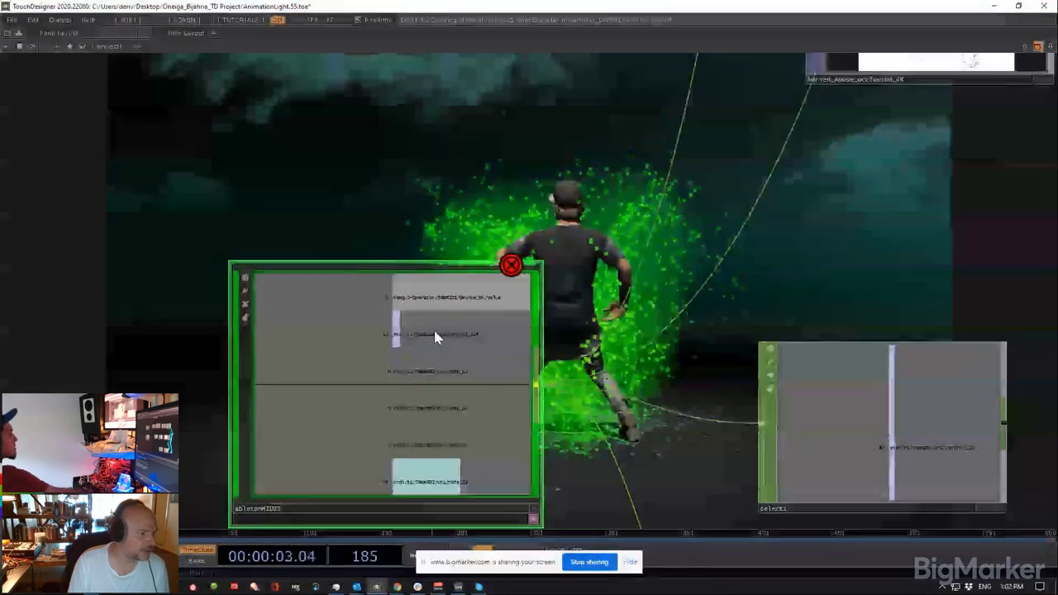
# Step: Locate the select2 CHOP in the chain fed by the Ableton MIDI data and examine its MIDI control channel
pyautogui.scroll(-5, 433, 329)
pyautogui.moveTo(449, 198); pyautogui.dragTo(423, 416)
pyautogui.moveTo(438, 256); pyautogui.dragTo(358, 537)
pyautogui.moveTo(407, 267); pyautogui.dragTo(355, 533)
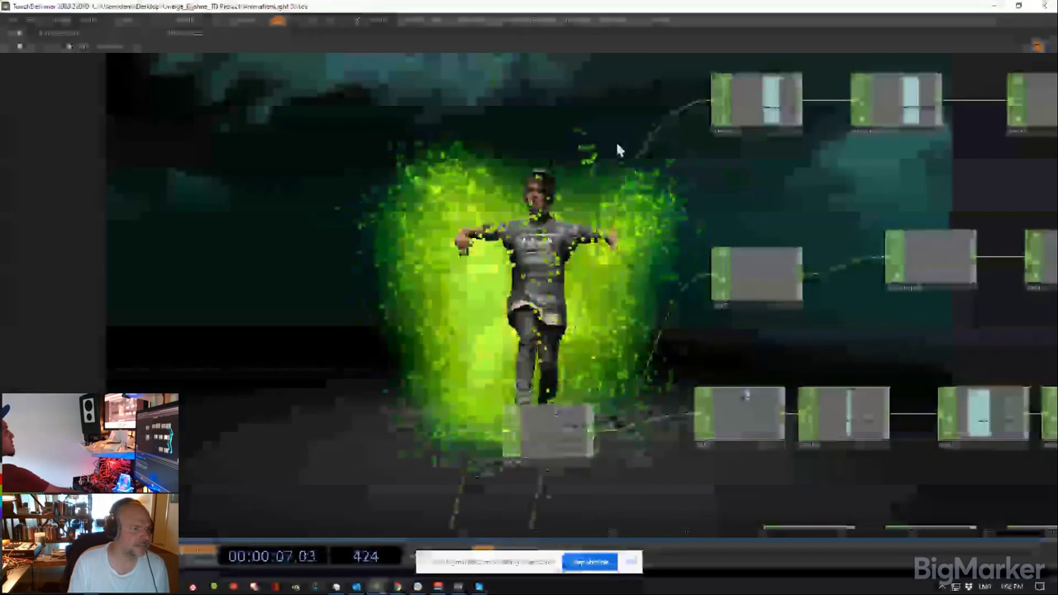
pyautogui.scroll(5, 561, 283)
pyautogui.scroll(2, 487, 289)
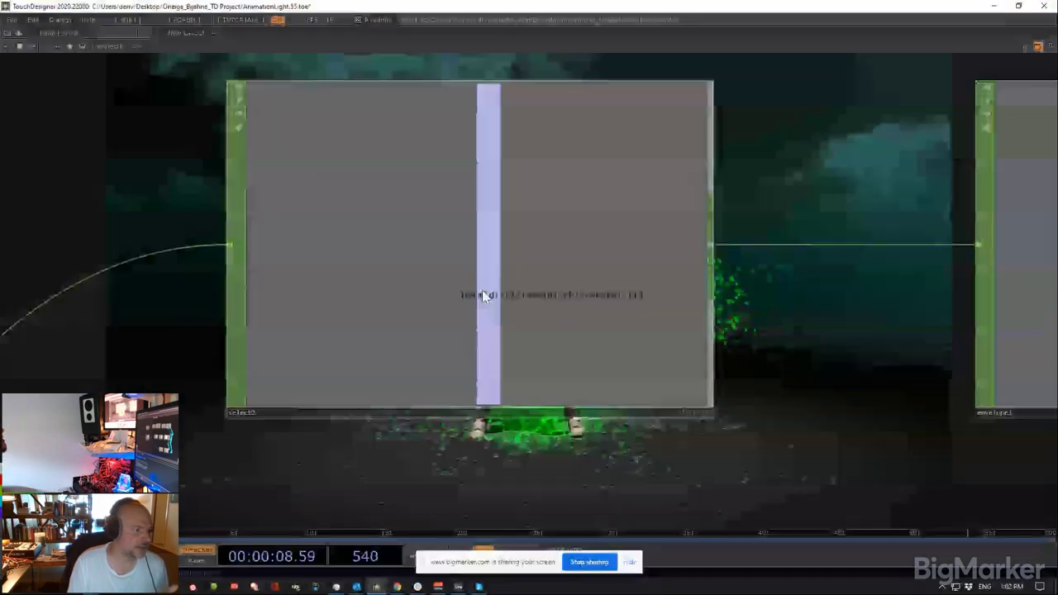
# Step: Restore the side-by-side window layout, follow the select2 chain to the null2 CHOP, and view null2's operator information
pyautogui.doubleClick(677, 7)
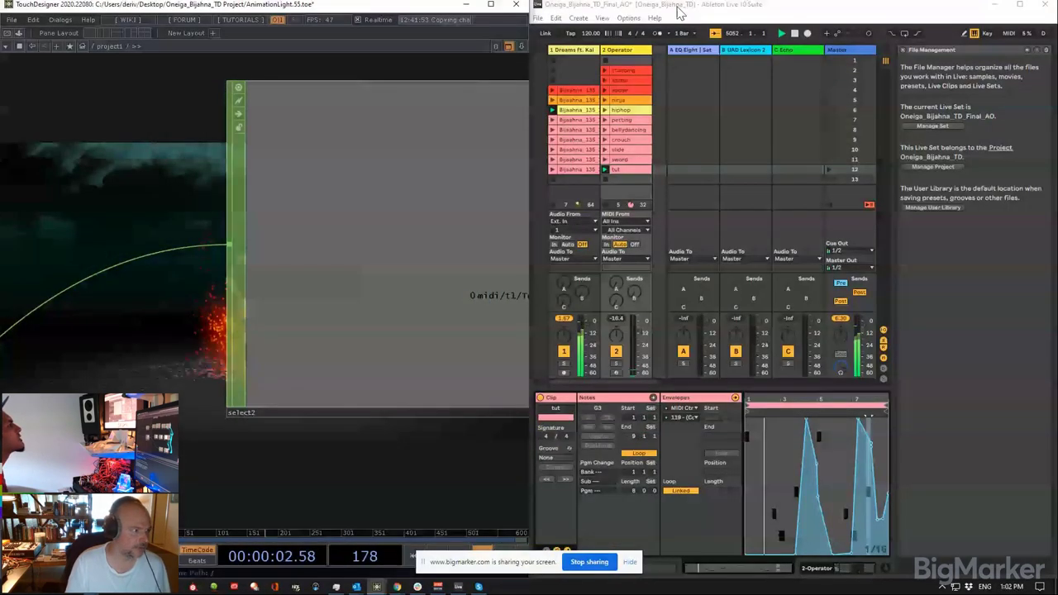
pyautogui.scroll(-3, 423, 322)
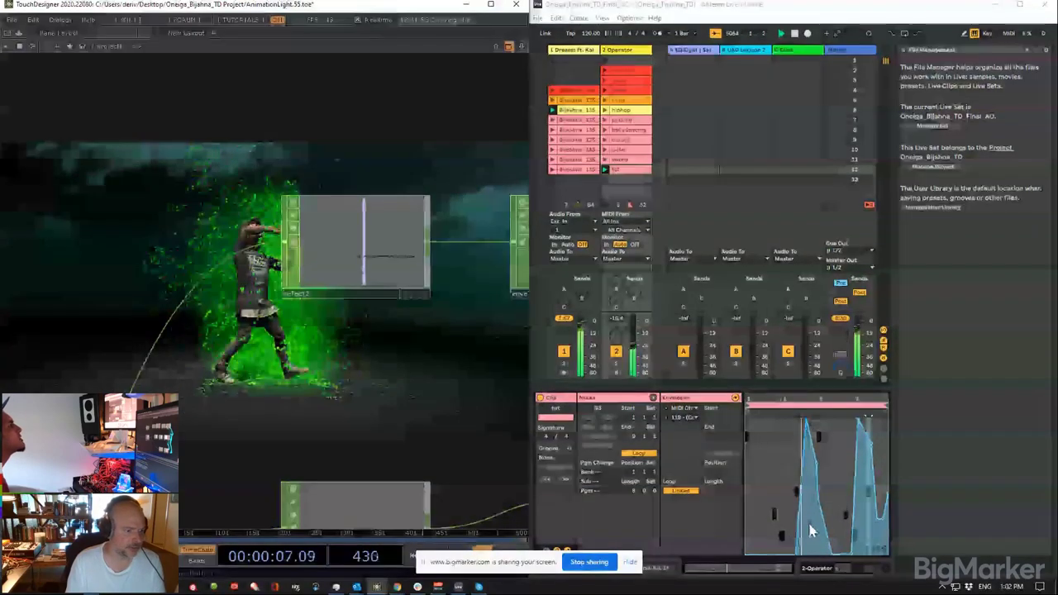
pyautogui.moveTo(443, 363); pyautogui.dragTo(176, 312)
pyautogui.scroll(-3, 176, 313)
pyautogui.moveTo(461, 289); pyautogui.dragTo(260, 304)
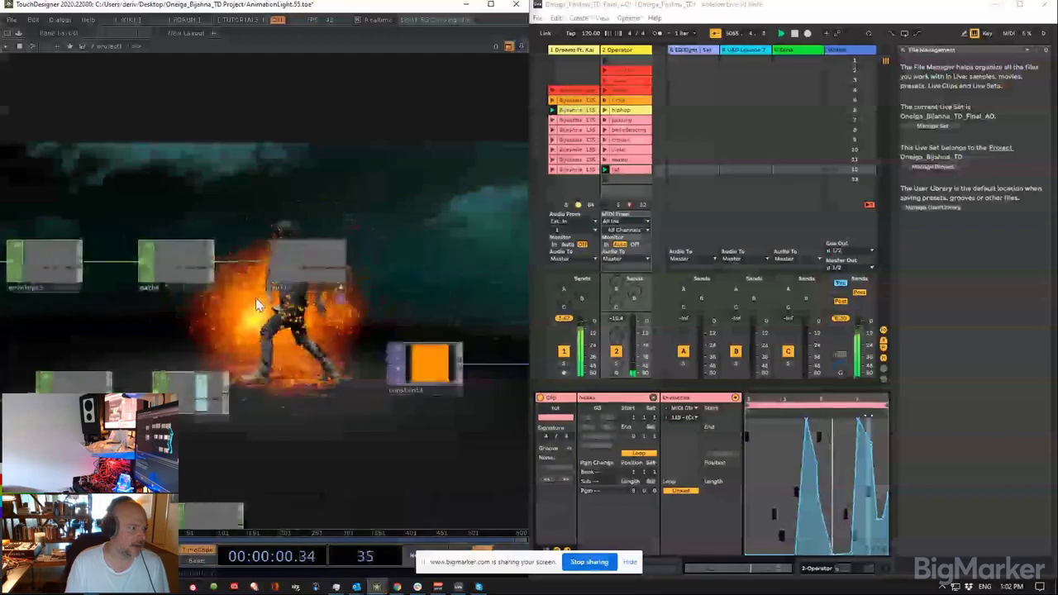
pyautogui.middleClick(339, 284)
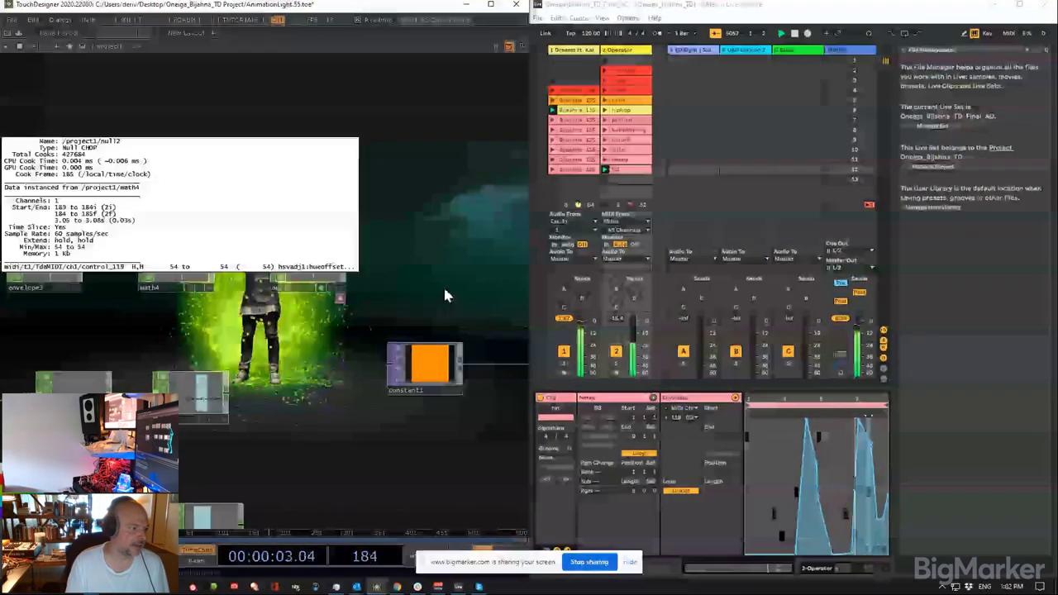
# Step: Follow the network from null2 to the constant1 and hsvadj2 TOPs and examine how the particle color is shifted
pyautogui.moveTo(443, 285); pyautogui.dragTo(292, 256)
pyautogui.moveTo(362, 276); pyautogui.dragTo(438, 400, button='right')
pyautogui.moveTo(440, 404); pyautogui.dragTo(436, 383)
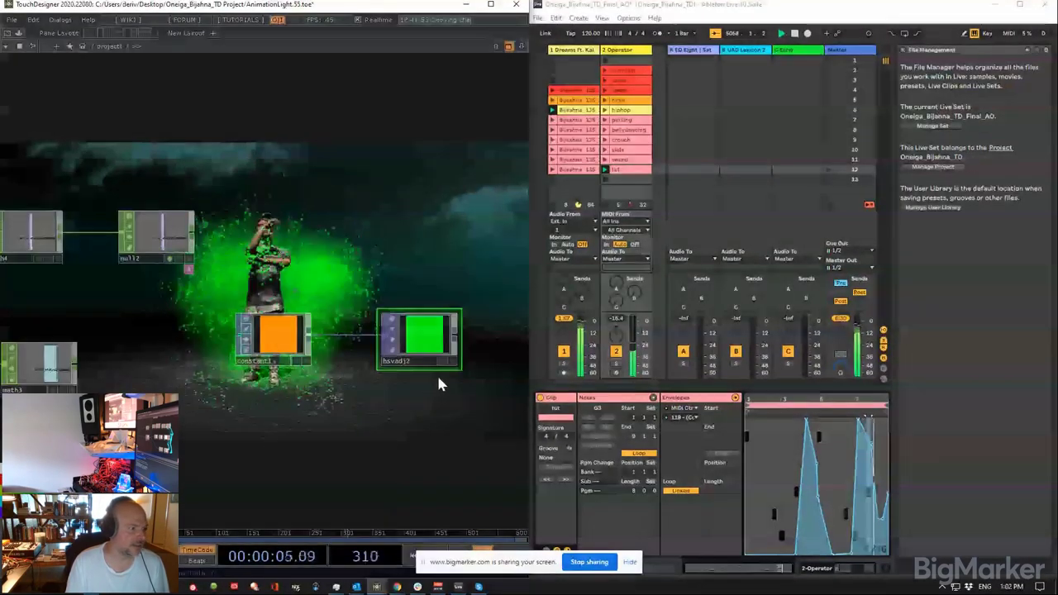
pyautogui.scroll(-4, 382, 239)
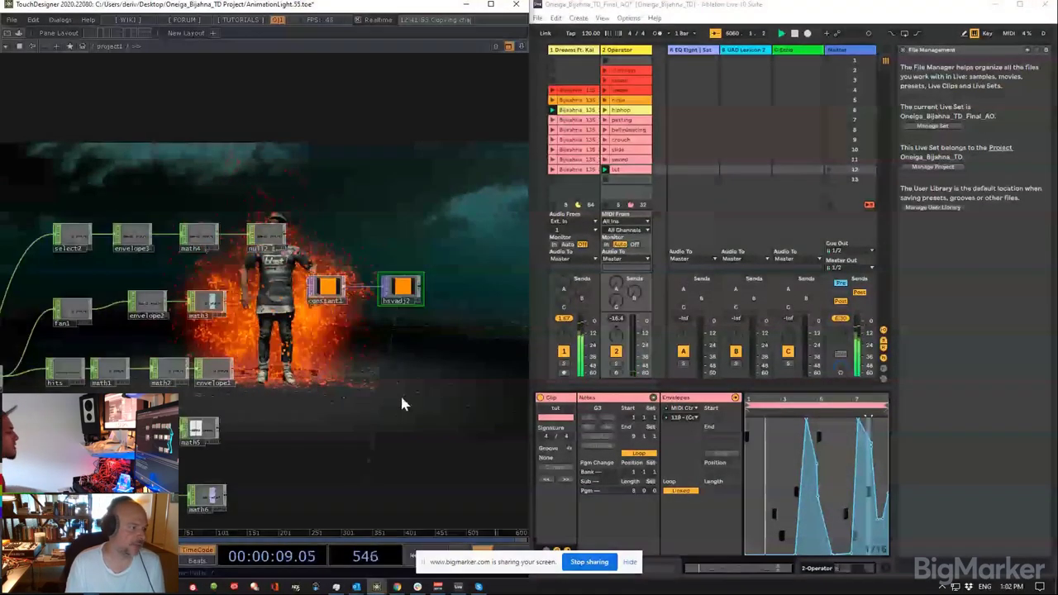
pyautogui.scroll(4, 399, 344)
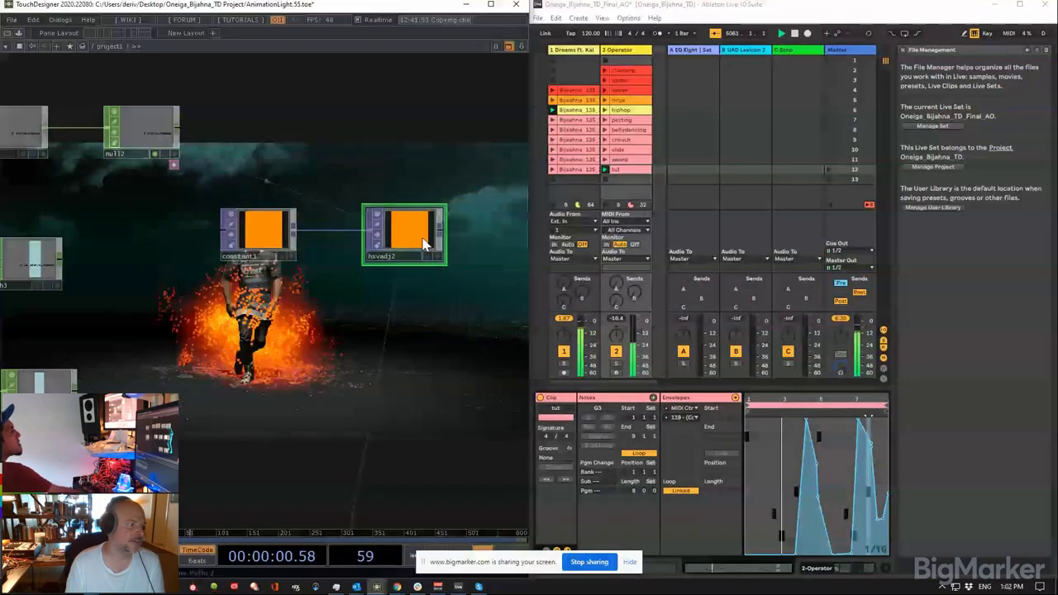
pyautogui.moveTo(345, 194); pyautogui.dragTo(330, 354)
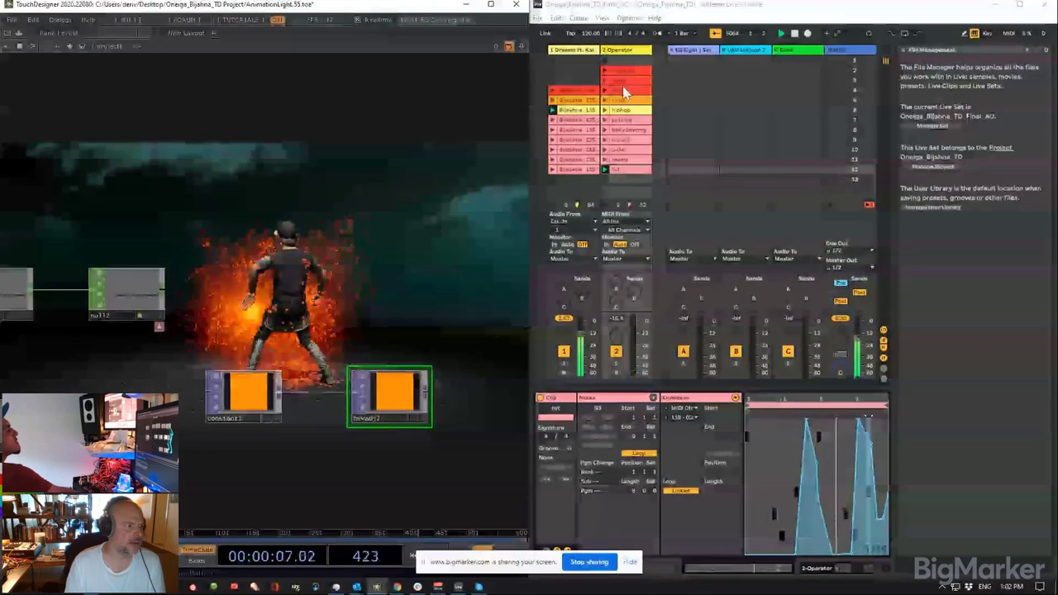
# Step: Launch scene 7 in Live and examine the control and note channels arriving in TouchDesigner's abletonMIDI1 CHOP
pyautogui.click(831, 119)
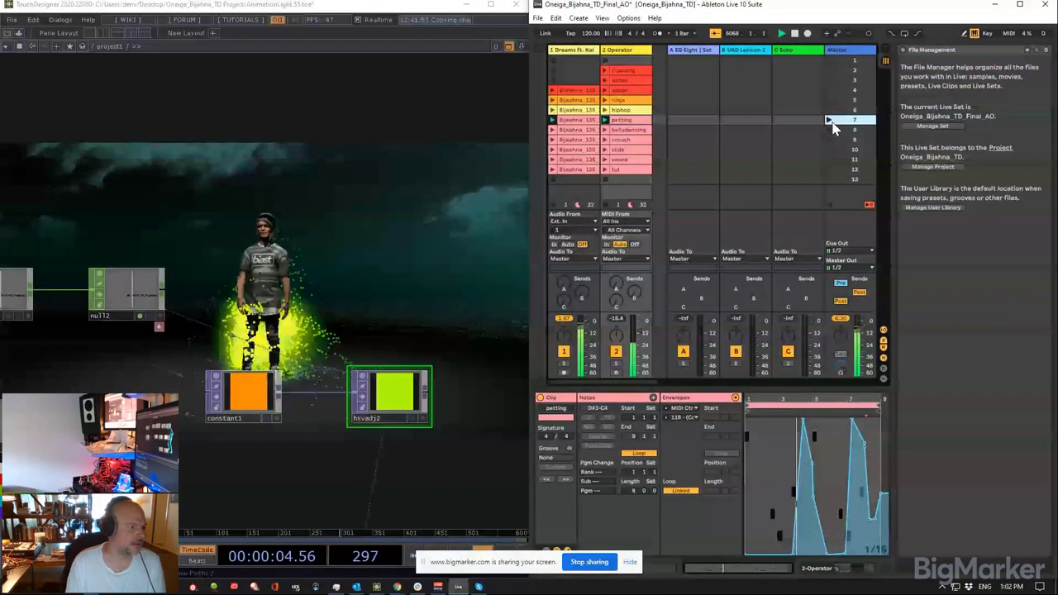
pyautogui.scroll(-5, 446, 253)
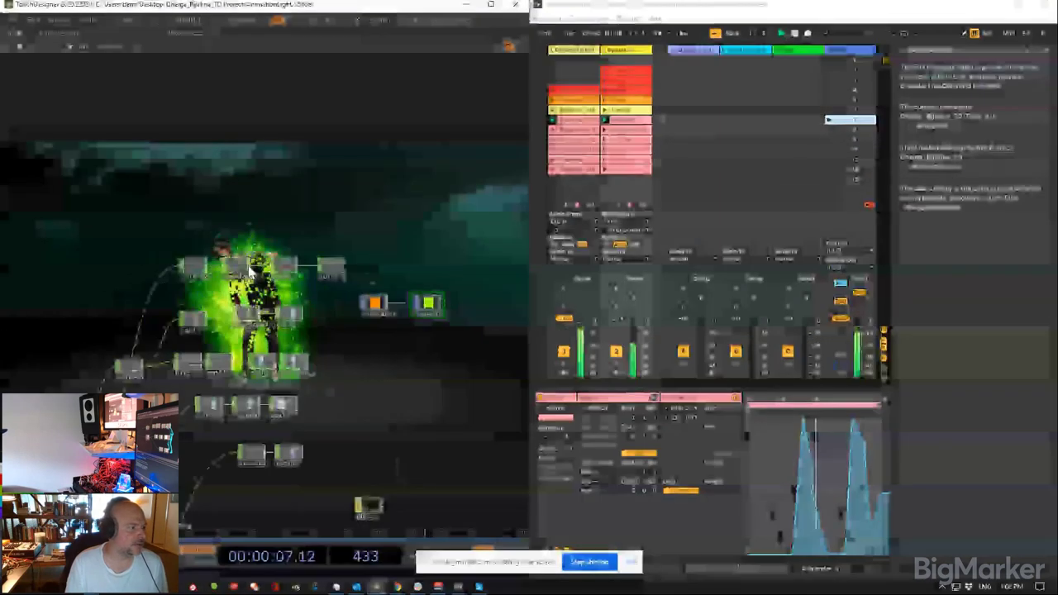
pyautogui.moveTo(372, 99); pyautogui.dragTo(323, 258)
pyautogui.scroll(4, 325, 261)
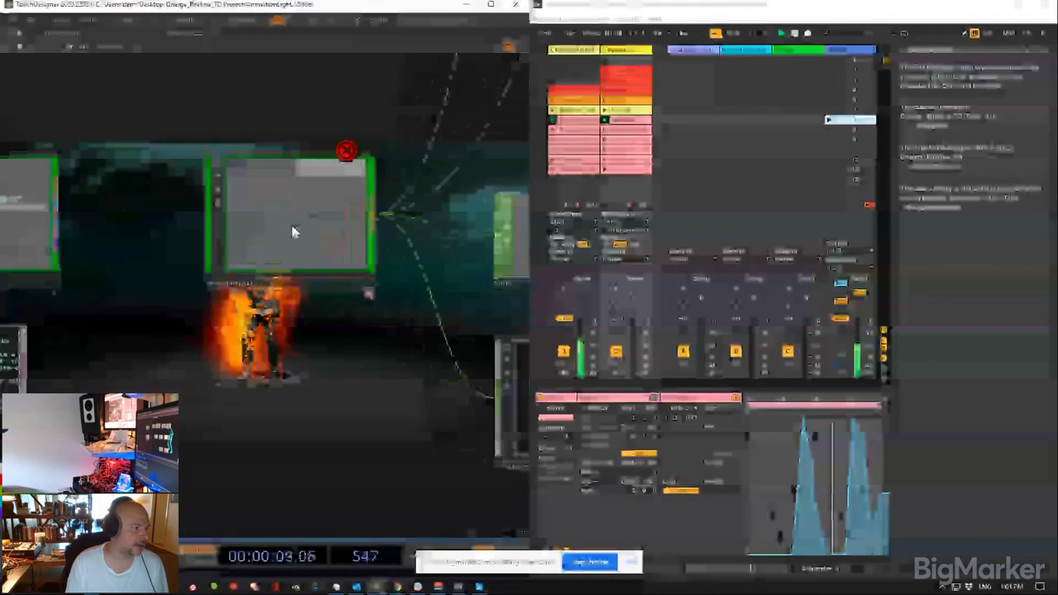
pyautogui.scroll(-3, 310, 244)
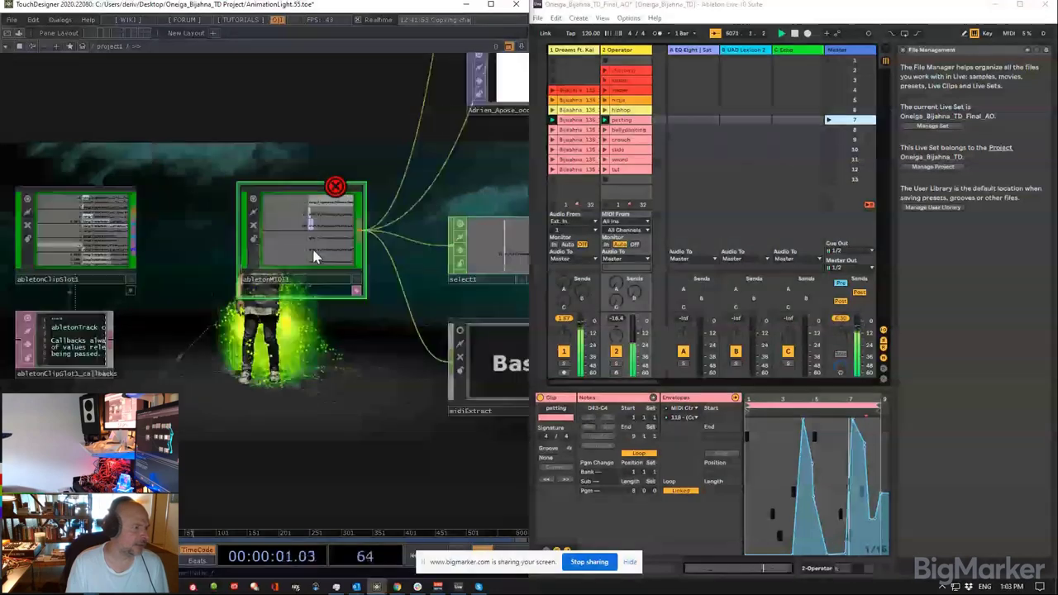
pyautogui.scroll(3, 314, 256)
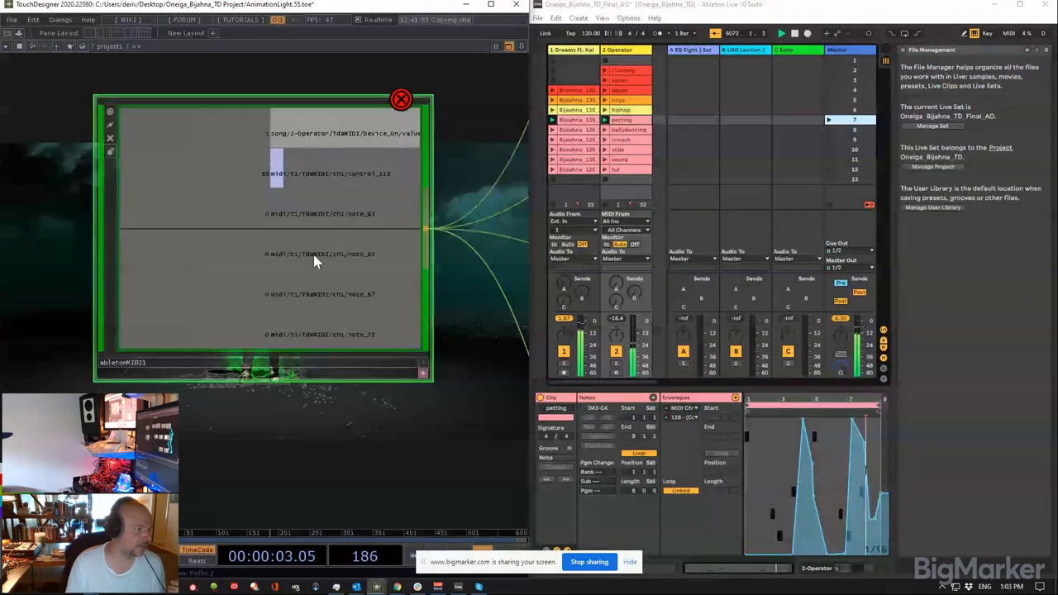
# Step: In Live, select and launch the bellydancing clip on the Operator track and show its MIDI notes instead of the envelope
pyautogui.click(638, 131)
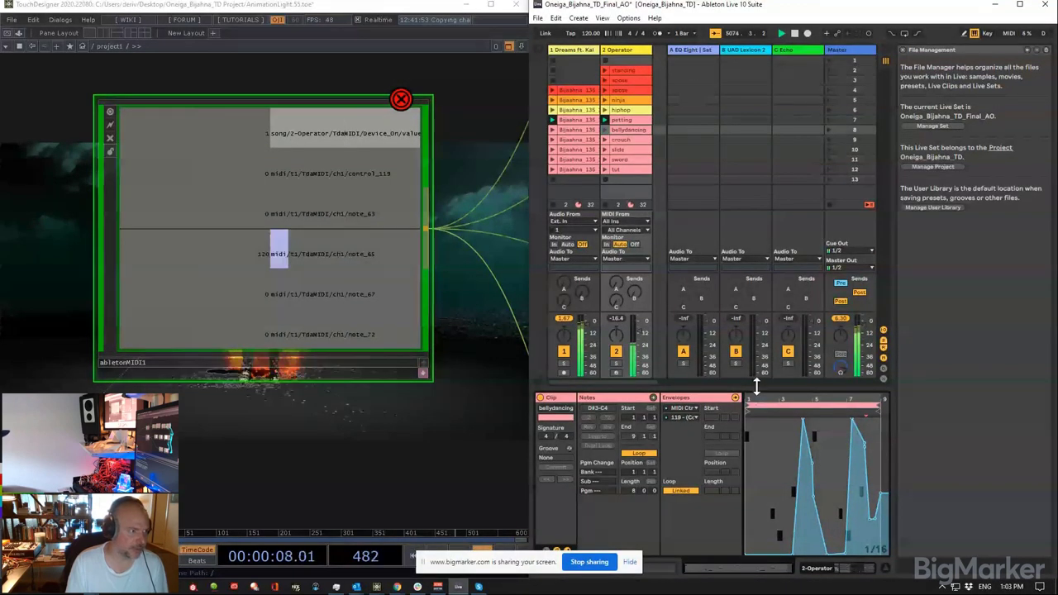
pyautogui.click(605, 129)
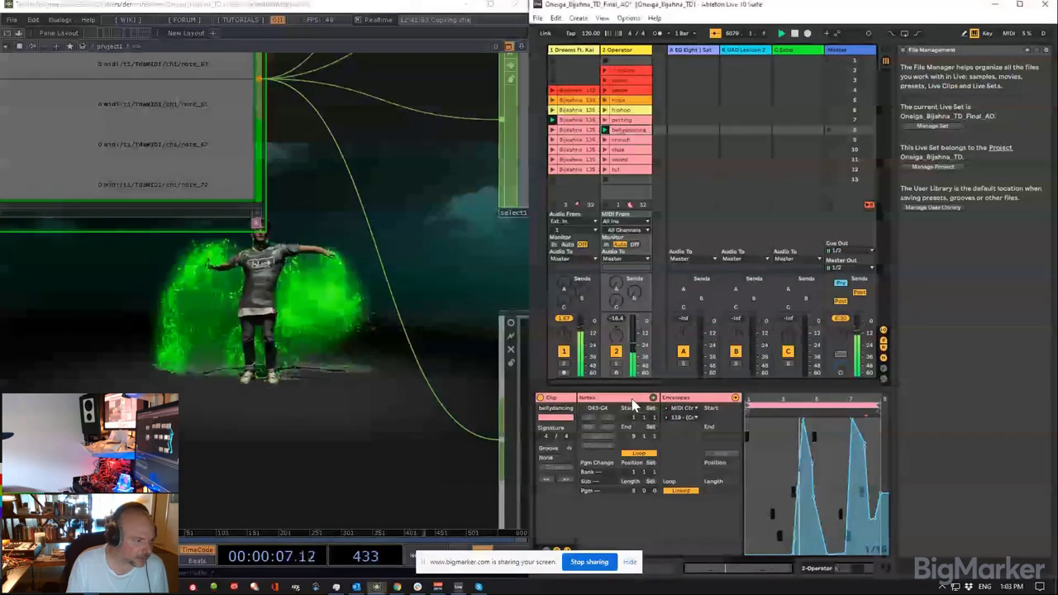
pyautogui.click(736, 397)
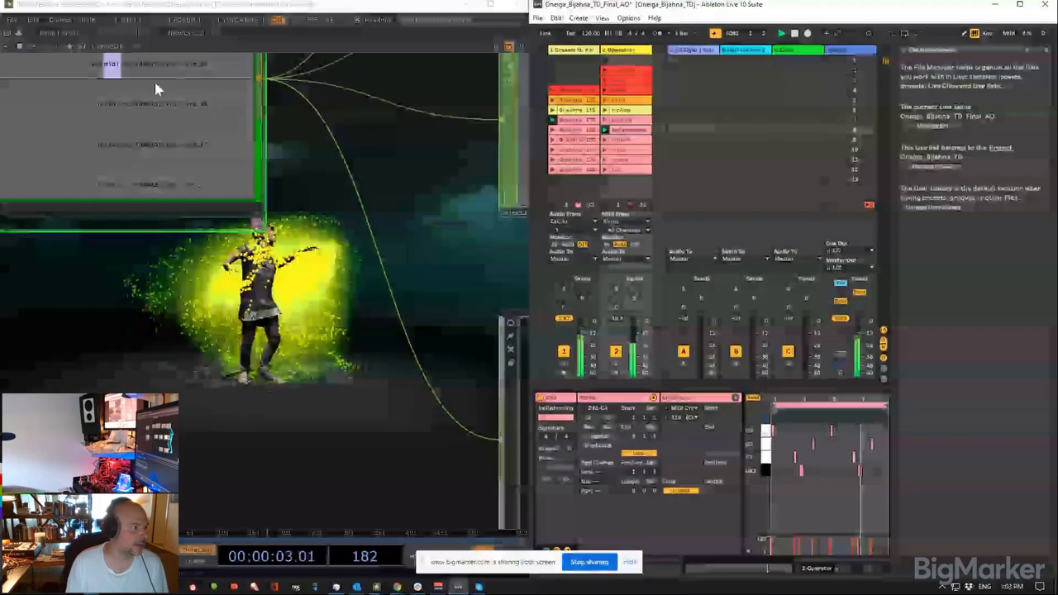
# Step: In TouchDesigner, trace the MIDI notes from abletonMIDI1 to the hits CHOP and select the math1 CHOP after it
pyautogui.moveTo(347, 240); pyautogui.dragTo(452, 388)
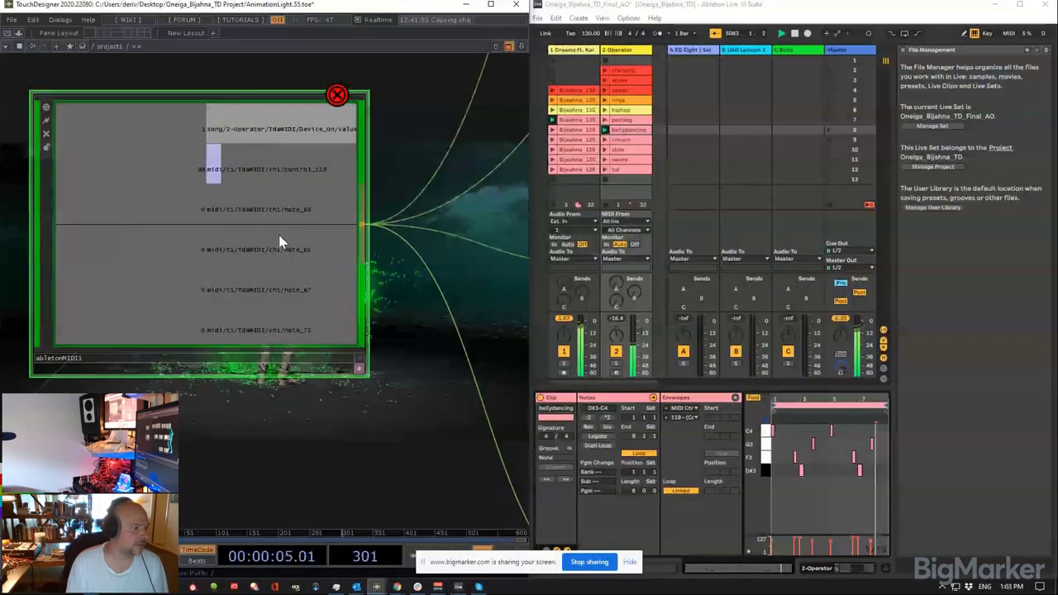
pyautogui.scroll(-5, 155, 258)
pyautogui.moveTo(380, 260); pyautogui.dragTo(264, 500)
pyautogui.scroll(-3, 248, 273)
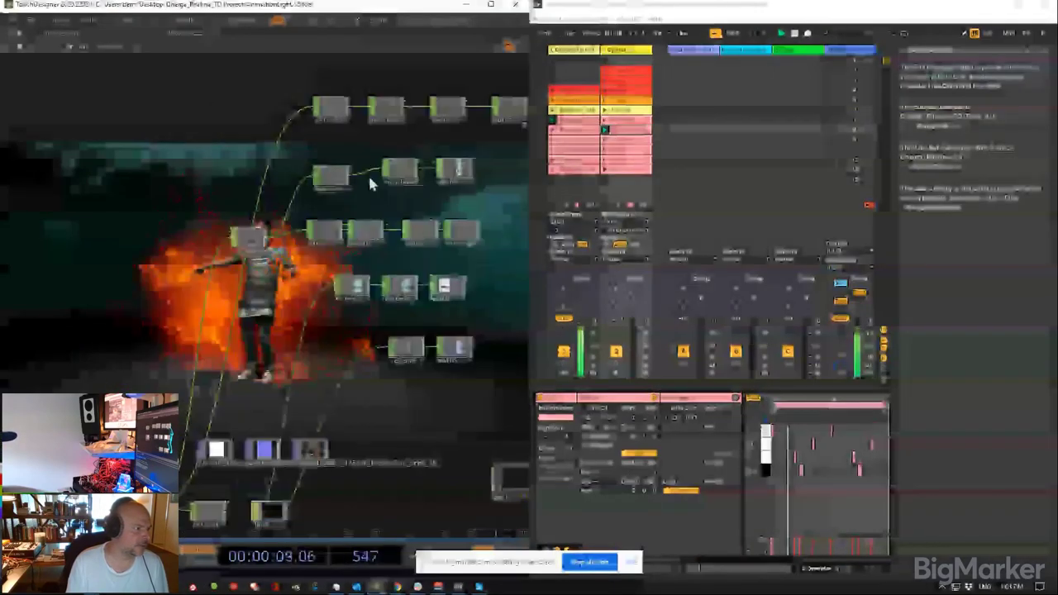
pyautogui.scroll(5, 330, 239)
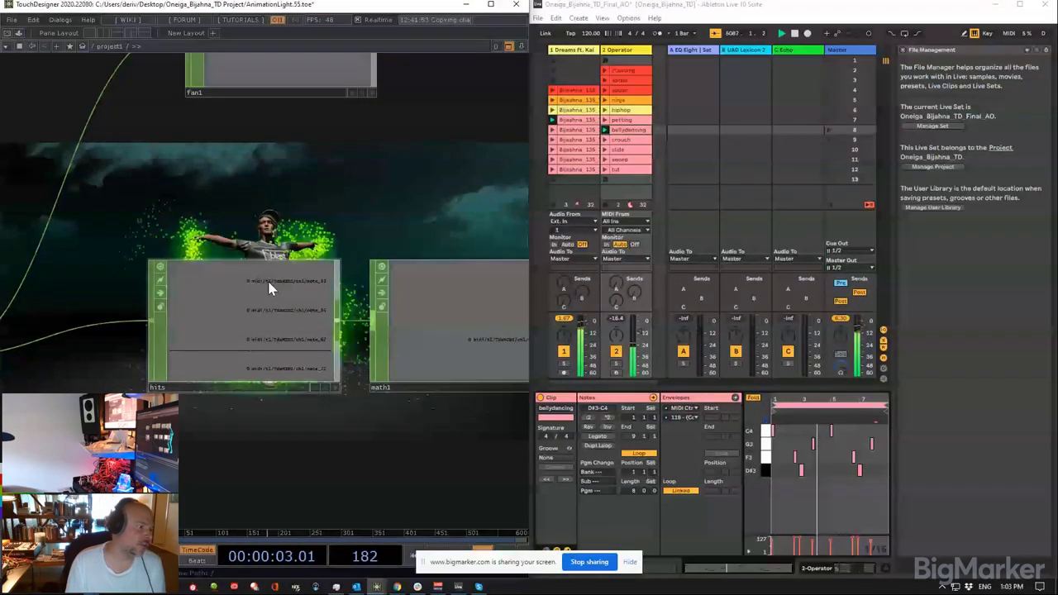
pyautogui.moveTo(269, 203); pyautogui.dragTo(19, 144)
pyautogui.click(227, 261)
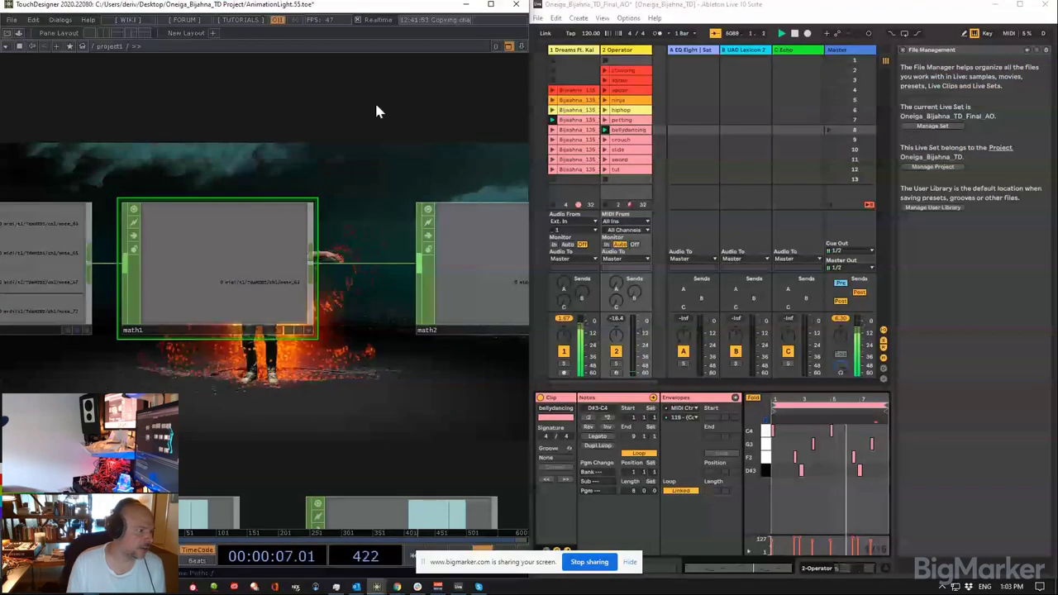
# Step: Follow the note chain through math2 to envelope1 and inspect the neighbouring select, interp and math CHOPs below it
pyautogui.scroll(-3, 376, 106)
pyautogui.moveTo(376, 105); pyautogui.dragTo(239, 166)
pyautogui.scroll(1, 237, 163)
pyautogui.scroll(3, 286, 218)
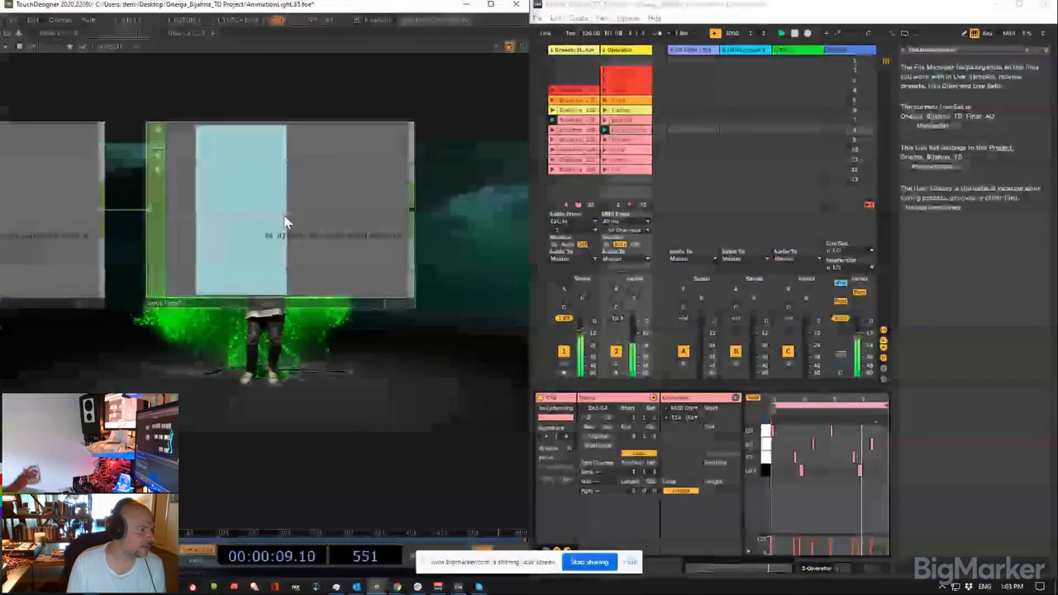
pyautogui.scroll(-4, 317, 240)
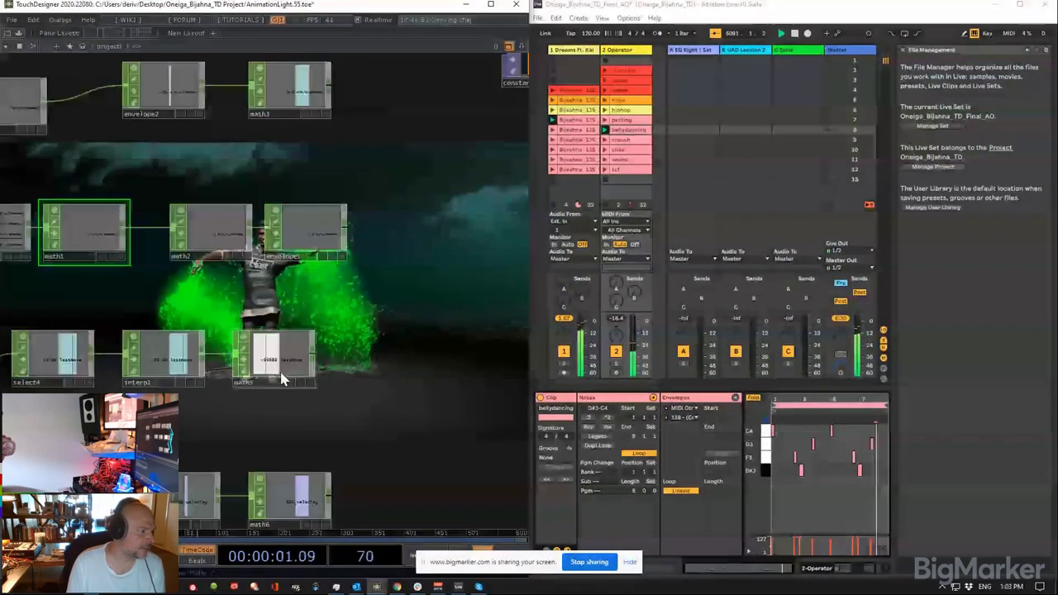
pyautogui.scroll(3, 318, 231)
pyautogui.scroll(-3, 316, 229)
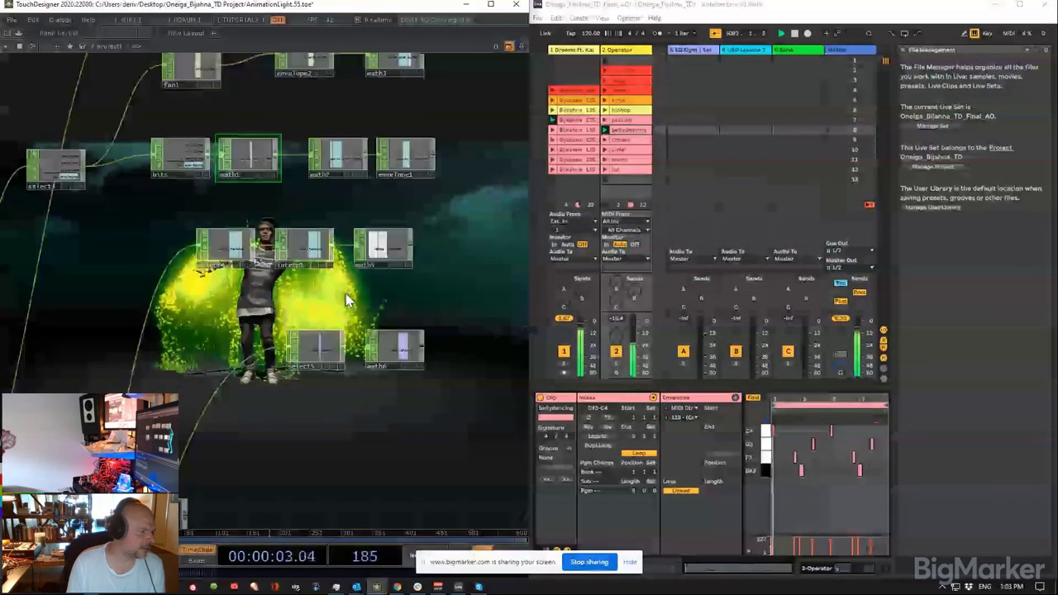
# Step: Locate the rendering part of the network with the render passes and the feedback1, level1 and blur1 TOPs
pyautogui.scroll(4, 357, 355)
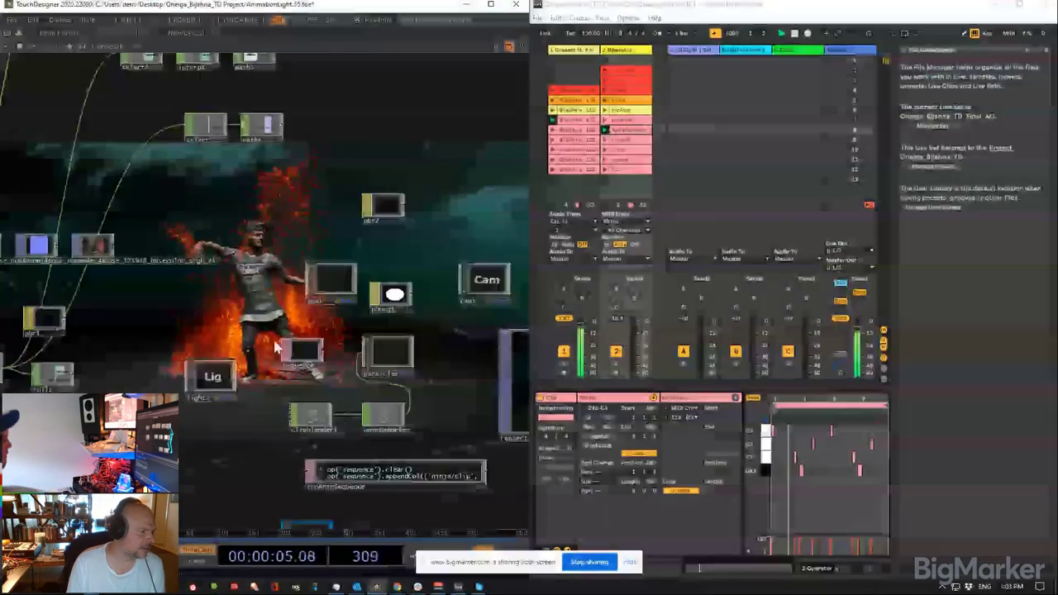
pyautogui.moveTo(357, 356)
pyautogui.mouseDown()
pyautogui.moveTo(125, 328)
pyautogui.moveTo(102, 307)
pyautogui.mouseUp()
pyautogui.moveTo(388, 277)
pyautogui.mouseDown()
pyautogui.moveTo(267, 267)
pyautogui.moveTo(244, 285)
pyautogui.mouseUp()
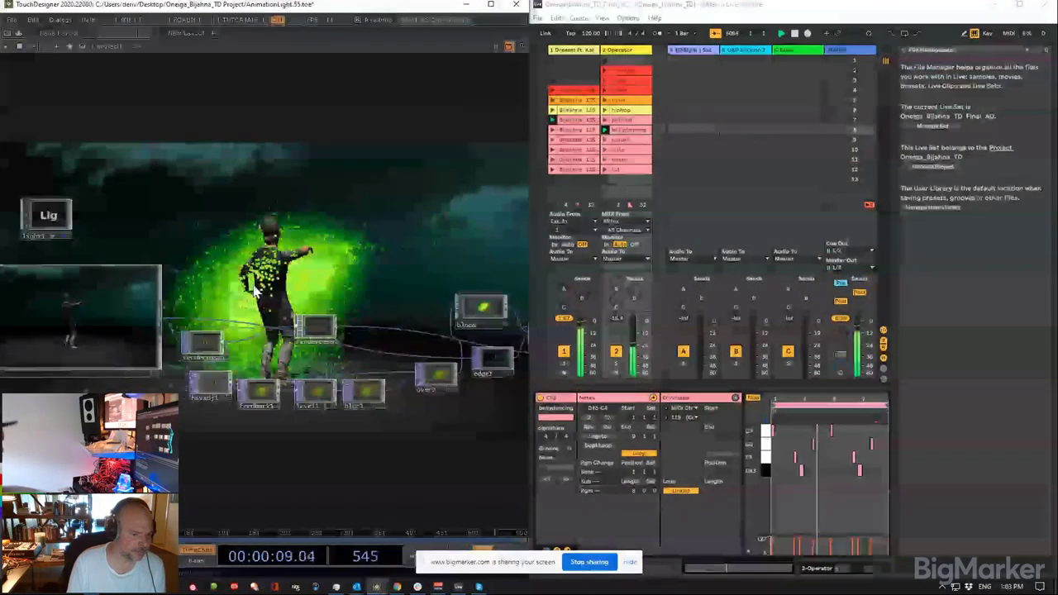
pyautogui.scroll(4, 231, 322)
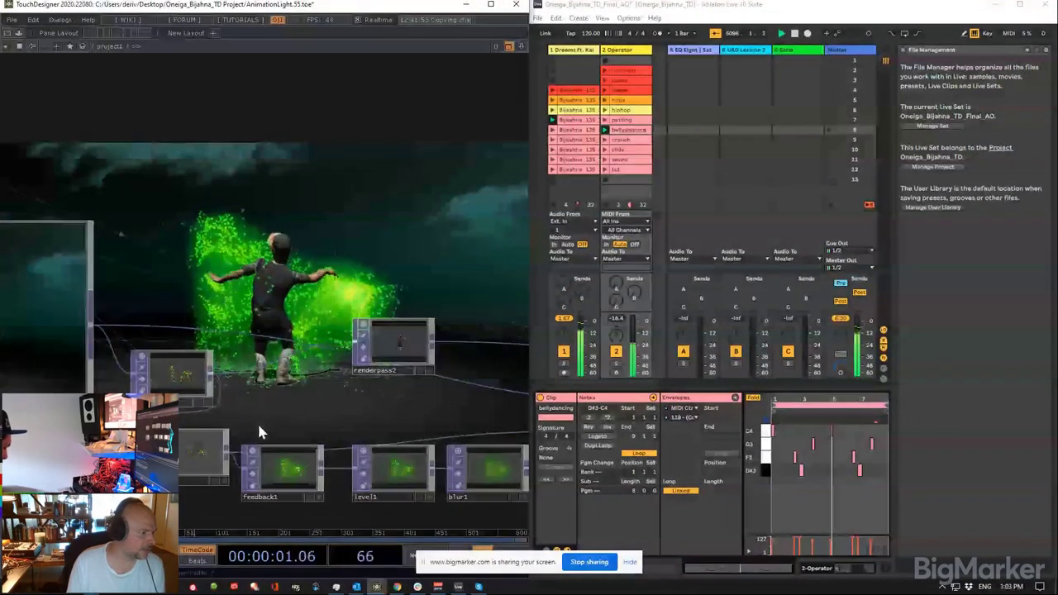
pyautogui.moveTo(259, 408); pyautogui.dragTo(283, 401)
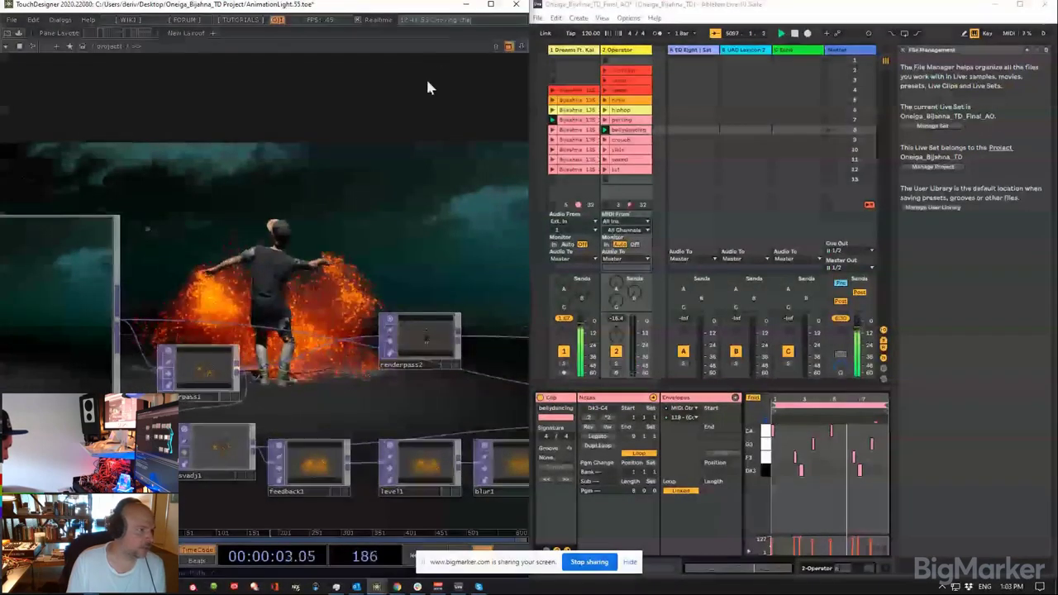
# Step: Maximize the TouchDesigner window, then select the render1 TOP and examine its image of the dancer
pyautogui.click(491, 4)
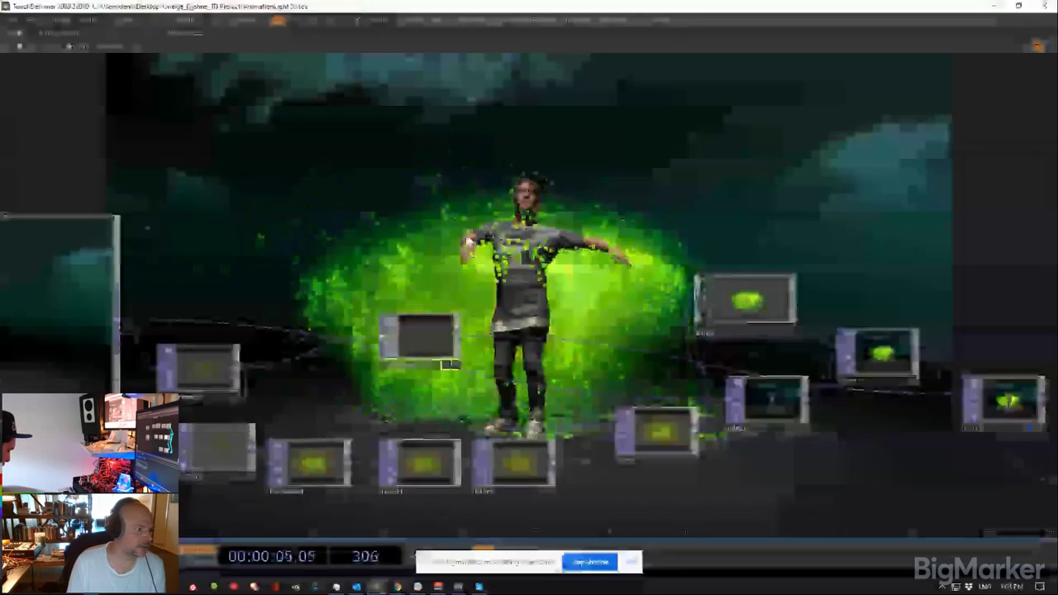
pyautogui.moveTo(541, 227); pyautogui.dragTo(892, 112)
pyautogui.moveTo(651, 154); pyautogui.dragTo(921, 153)
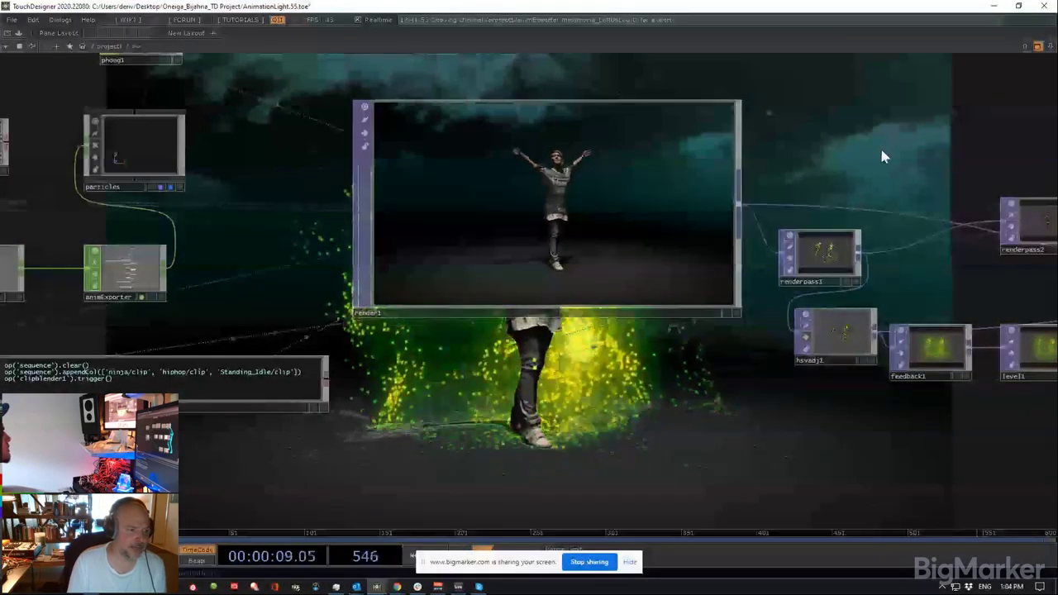
pyautogui.moveTo(852, 174); pyautogui.dragTo(734, 245)
pyautogui.scroll(3, 380, 287)
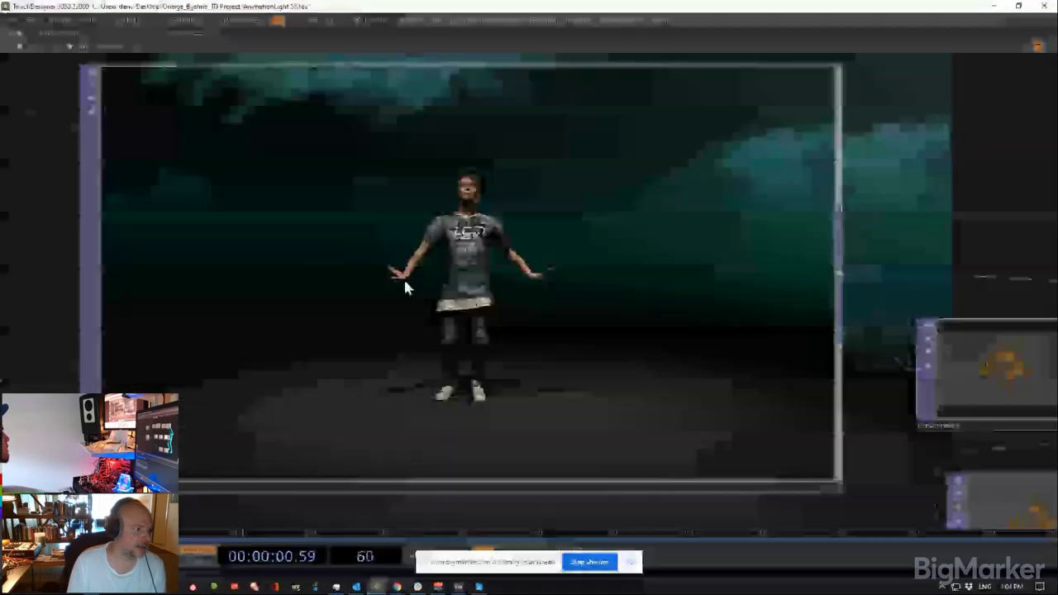
pyautogui.click(492, 271)
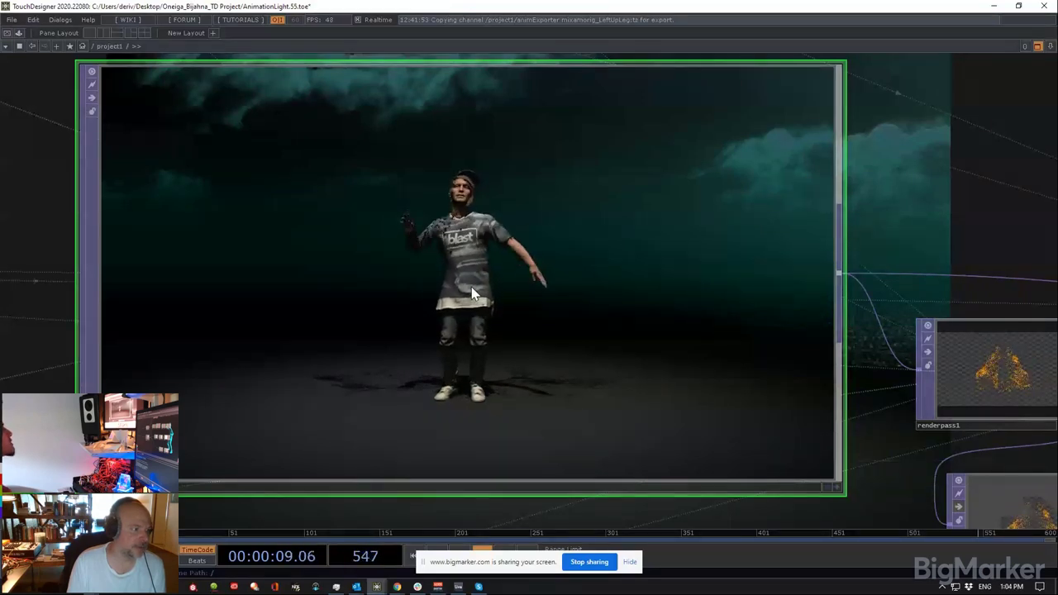
# Step: Follow render1's output to the renderpass1 TOP, select it, and examine its particle-only image up close
pyautogui.scroll(-6, 472, 289)
pyautogui.scroll(3, 472, 290)
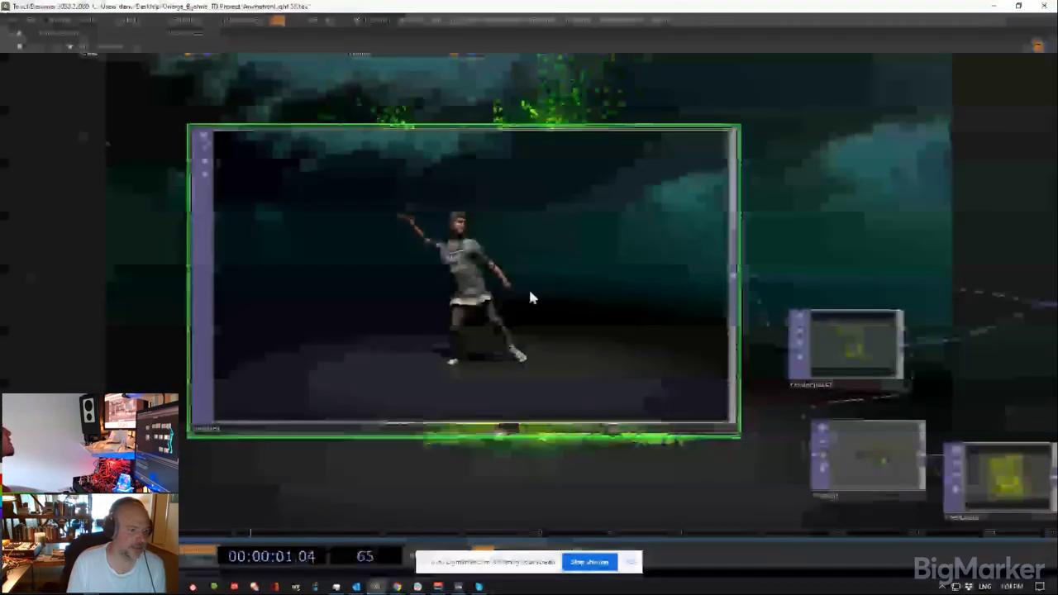
pyautogui.moveTo(871, 267); pyautogui.dragTo(624, 189)
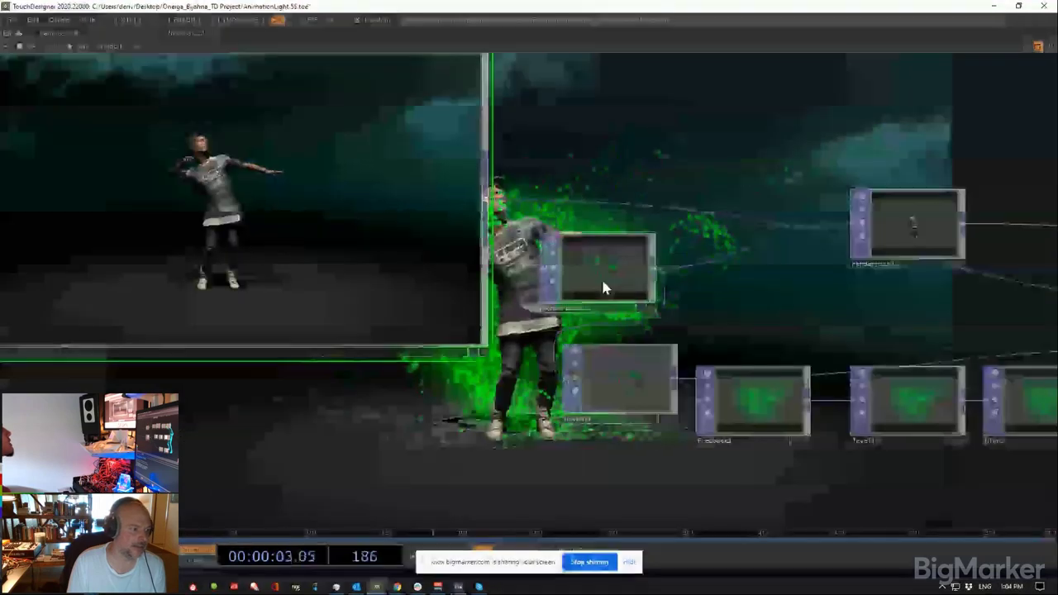
pyautogui.click(602, 278)
pyautogui.scroll(8, 602, 278)
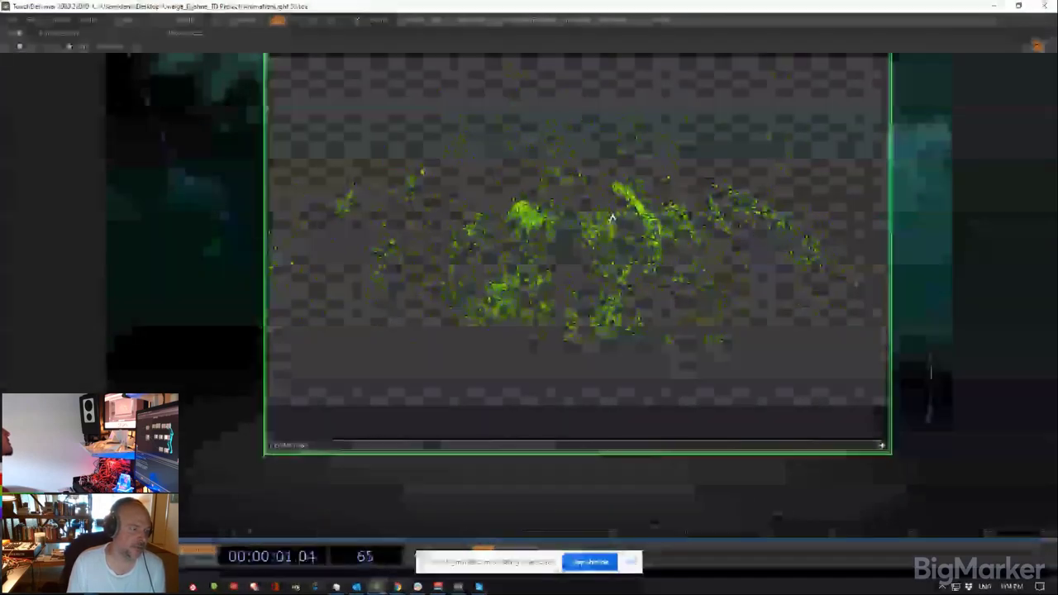
pyautogui.scroll(-5, 660, 317)
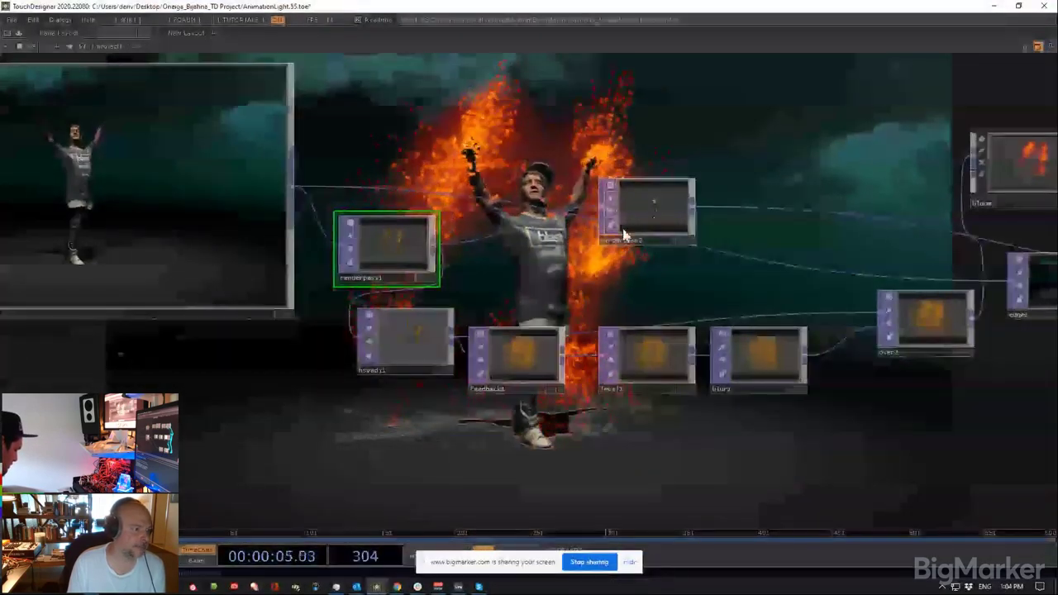
# Step: Examine the renderpass2 TOP's image of the character up close
pyautogui.moveTo(661, 220); pyautogui.dragTo(566, 260)
pyautogui.scroll(4, 567, 260)
pyautogui.scroll(5, 564, 257)
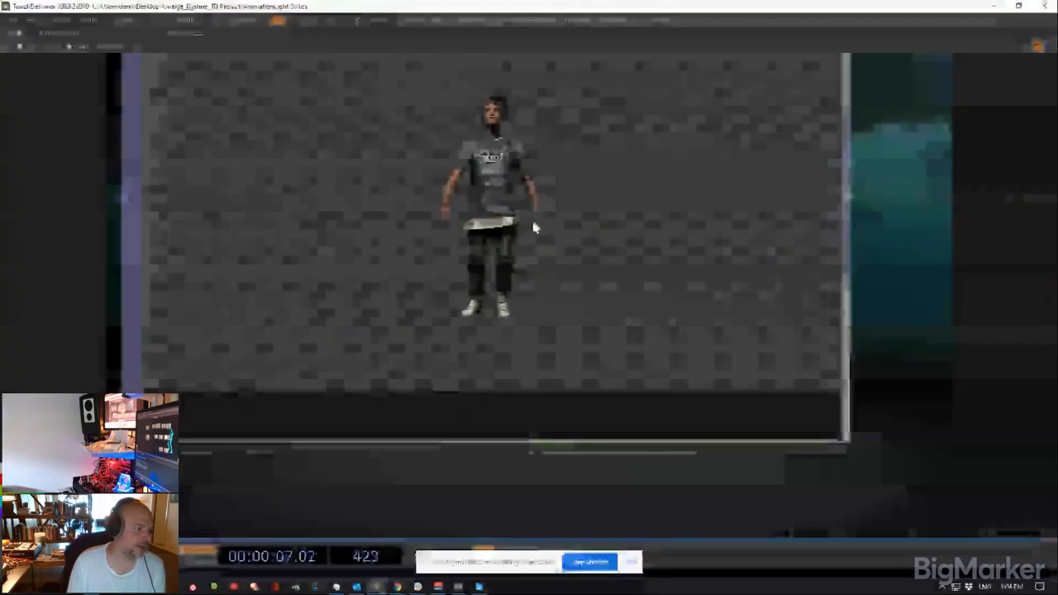
pyautogui.scroll(-6, 533, 228)
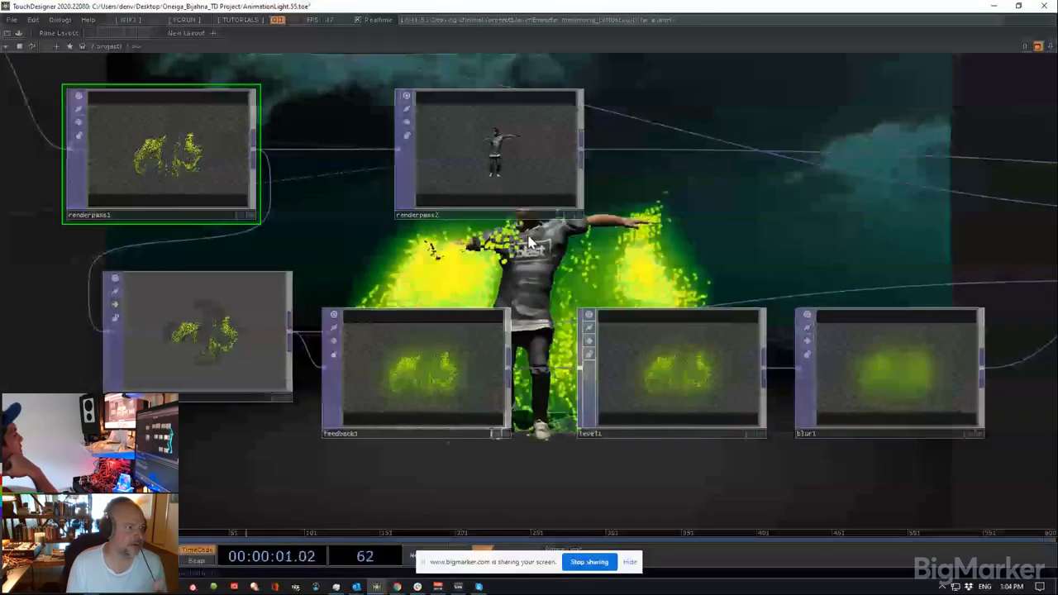
# Step: Inspect the hsvadj1 and feedback1 TOPs that process the particle pass
pyautogui.scroll(-2, 529, 241)
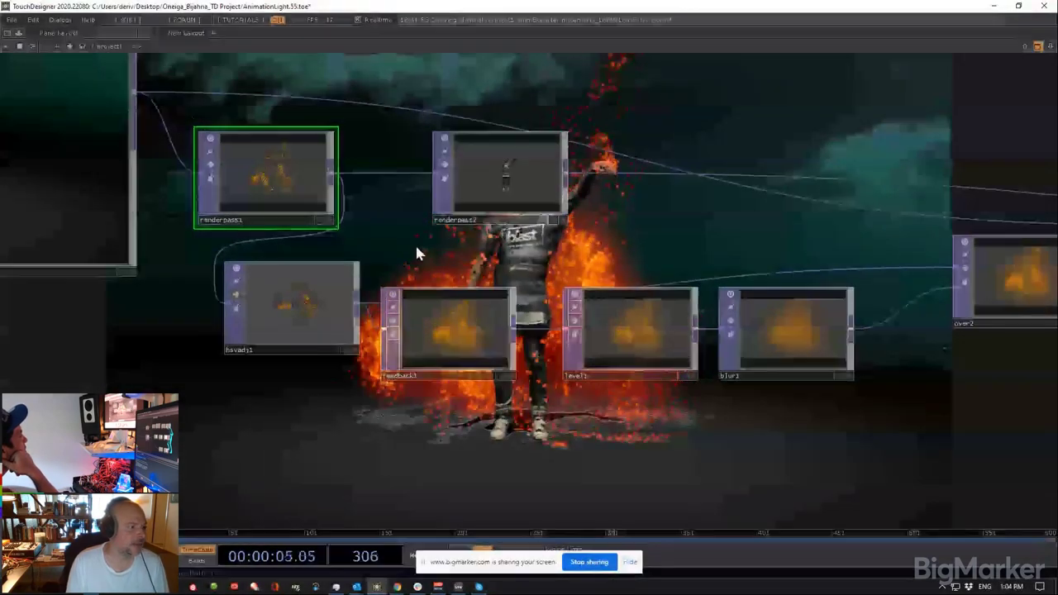
pyautogui.moveTo(415, 244); pyautogui.dragTo(615, 215)
pyautogui.scroll(4, 650, 290)
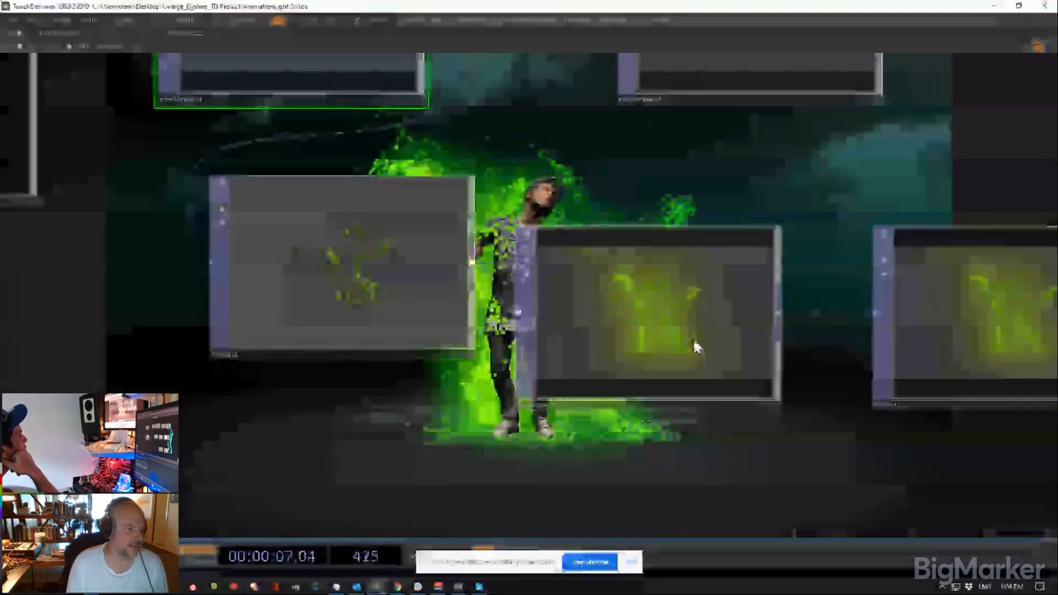
# Step: Examine the feedback1 TOP's particle trails up close and compare them with the hsvadj1 and level1 images
pyautogui.scroll(5, 693, 336)
pyautogui.scroll(-8, 630, 314)
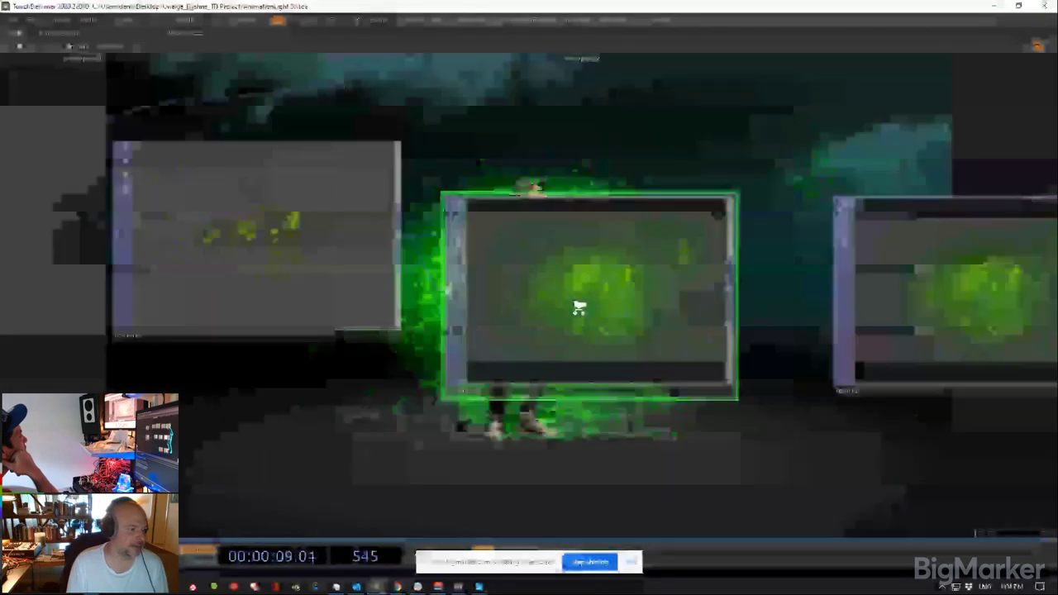
pyautogui.scroll(-4, 580, 312)
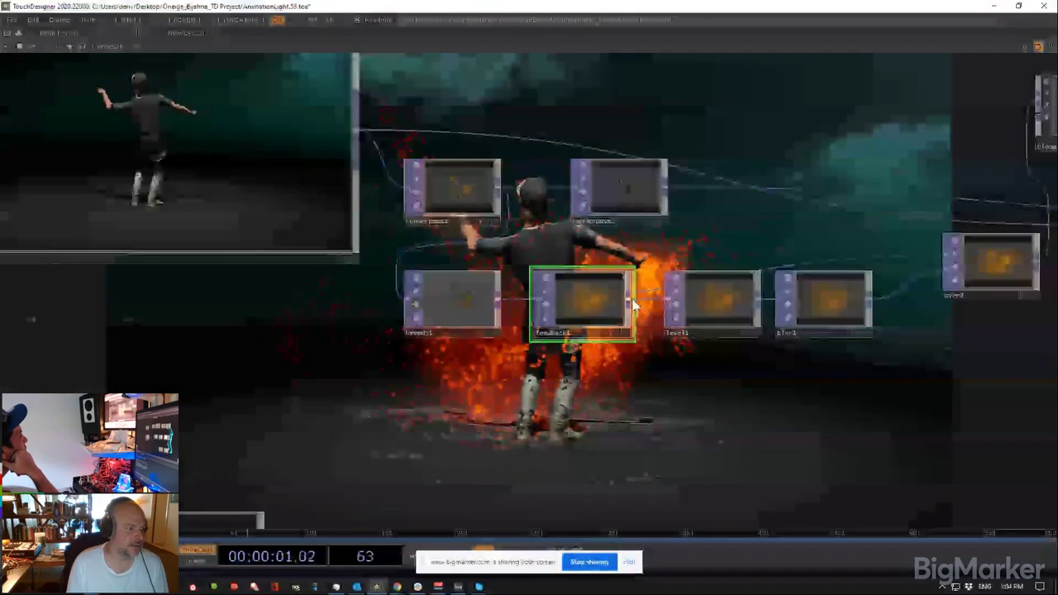
# Step: Rearrange the feedback1, level1 and blur1 TOPs into a row below hsvadj1, and select the over2 TOP they feed
pyautogui.moveTo(610, 304); pyautogui.dragTo(608, 379)
pyautogui.moveTo(728, 306); pyautogui.dragTo(725, 378)
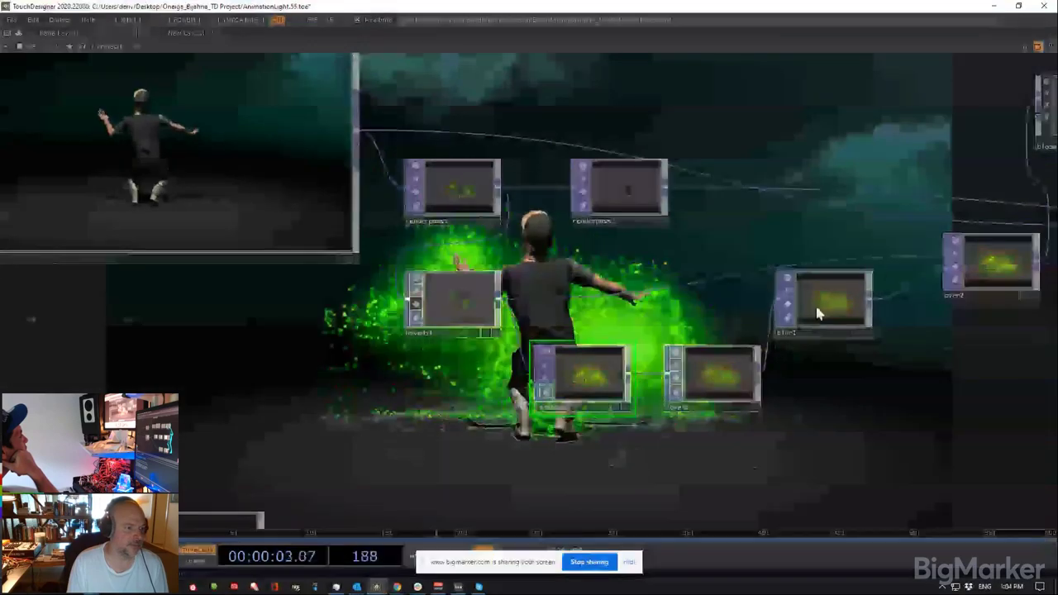
pyautogui.moveTo(819, 306); pyautogui.dragTo(866, 375)
pyautogui.click(1000, 264)
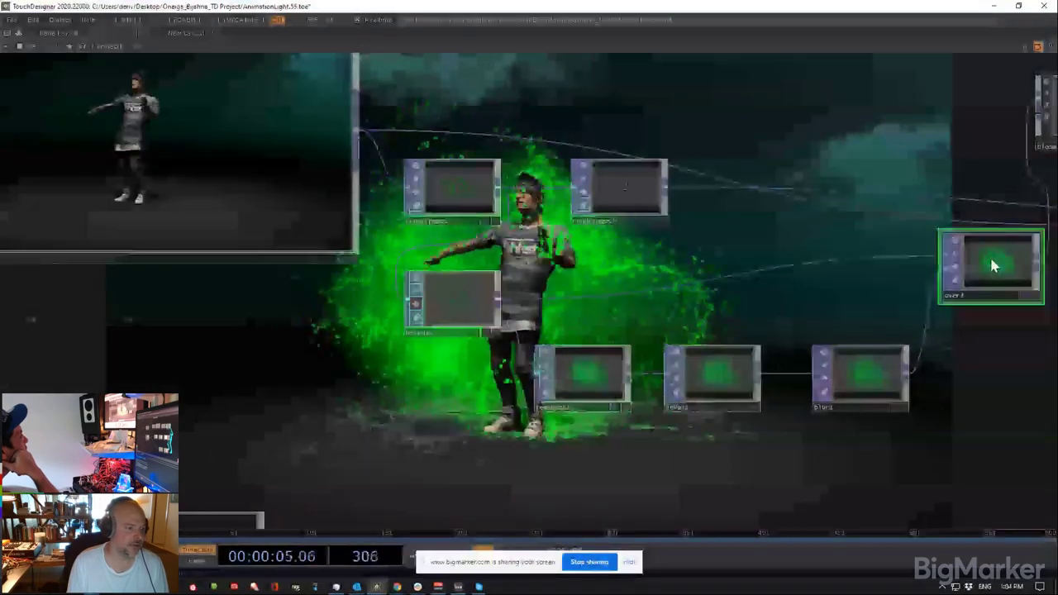
# Step: Open the level1 TOP's parameters, try a higher post Opacity in the feedback loop, and bring it back to 0.8
pyautogui.click(727, 380)
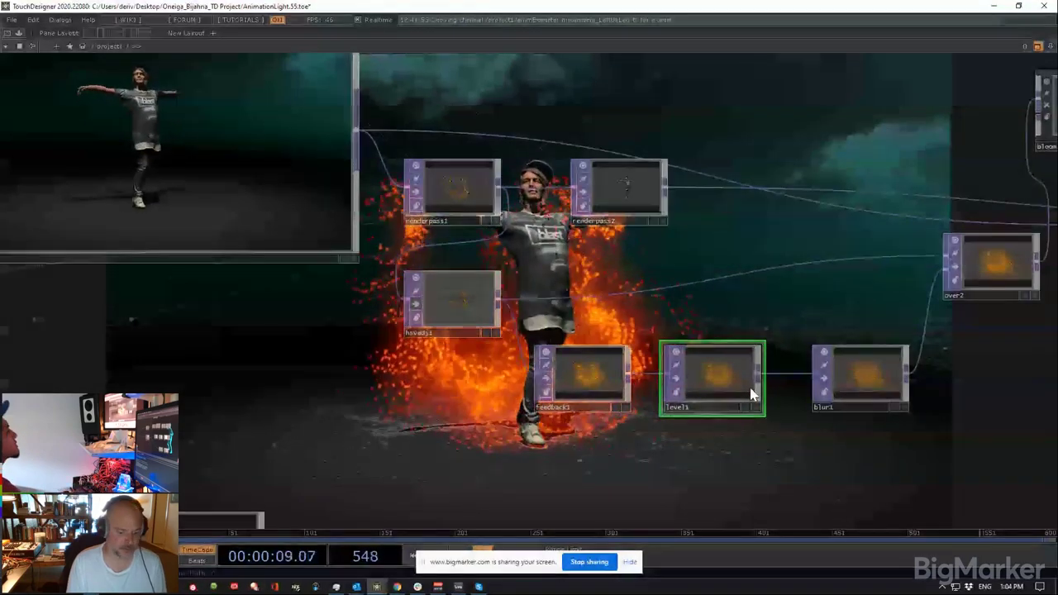
pyautogui.press('p')
pyautogui.moveTo(1039, 120); pyautogui.dragTo(1054, 121)
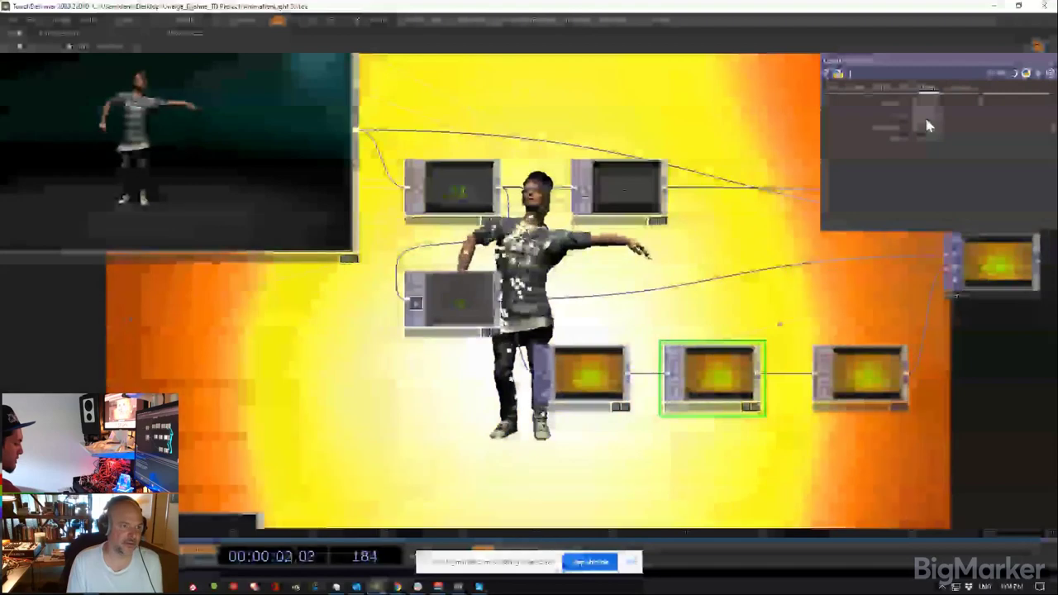
pyautogui.hotkey('ctrl', 'z')
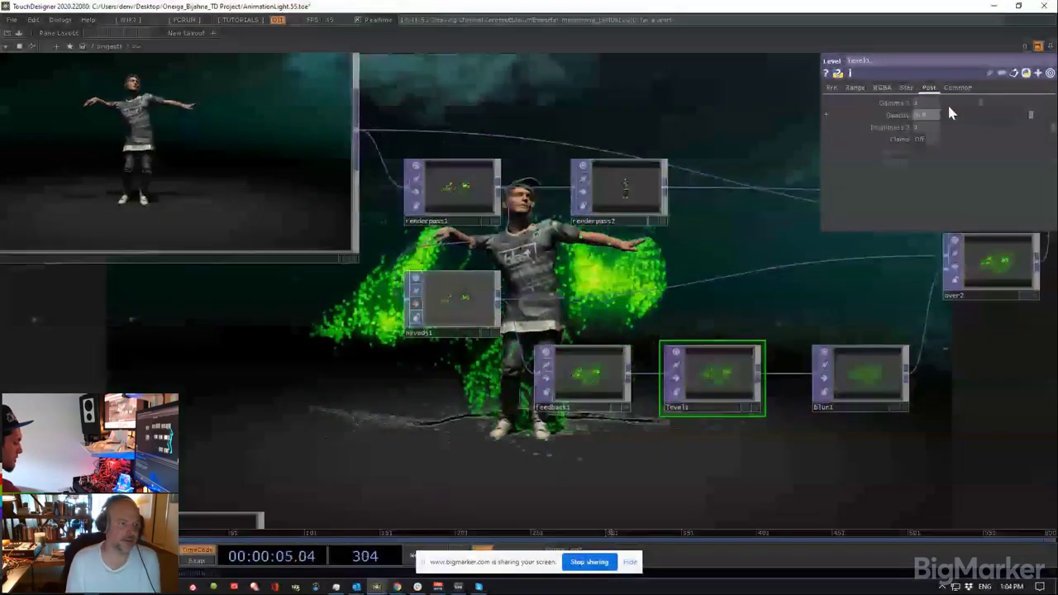
pyautogui.write('.85')
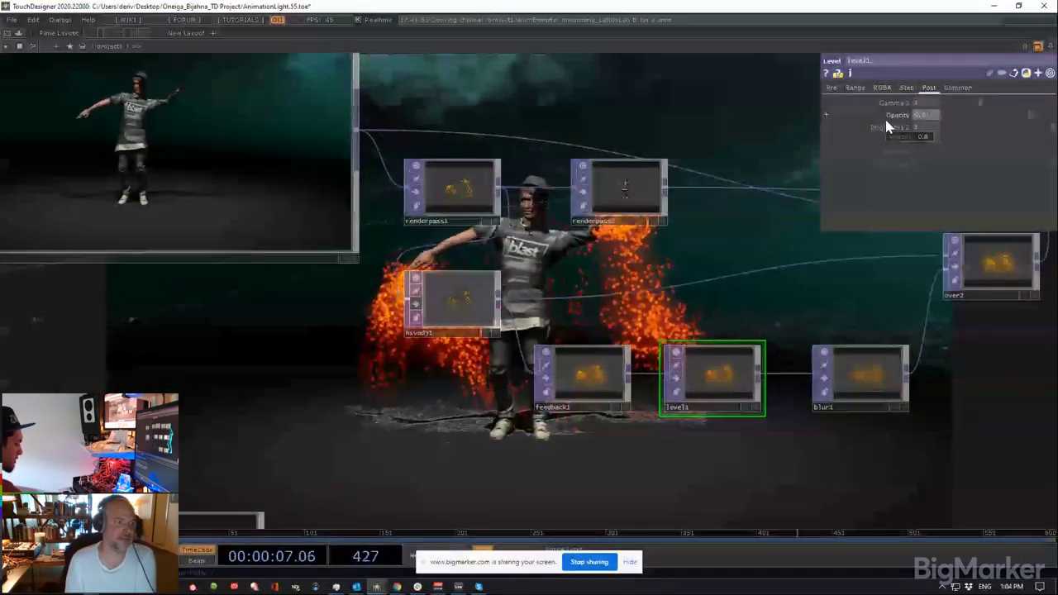
pyautogui.press('Return')
# Step: Follow the feedback chain past over2 to the bloom component, select it, and examine its particle glow up close
pyautogui.moveTo(600, 304); pyautogui.dragTo(359, 312)
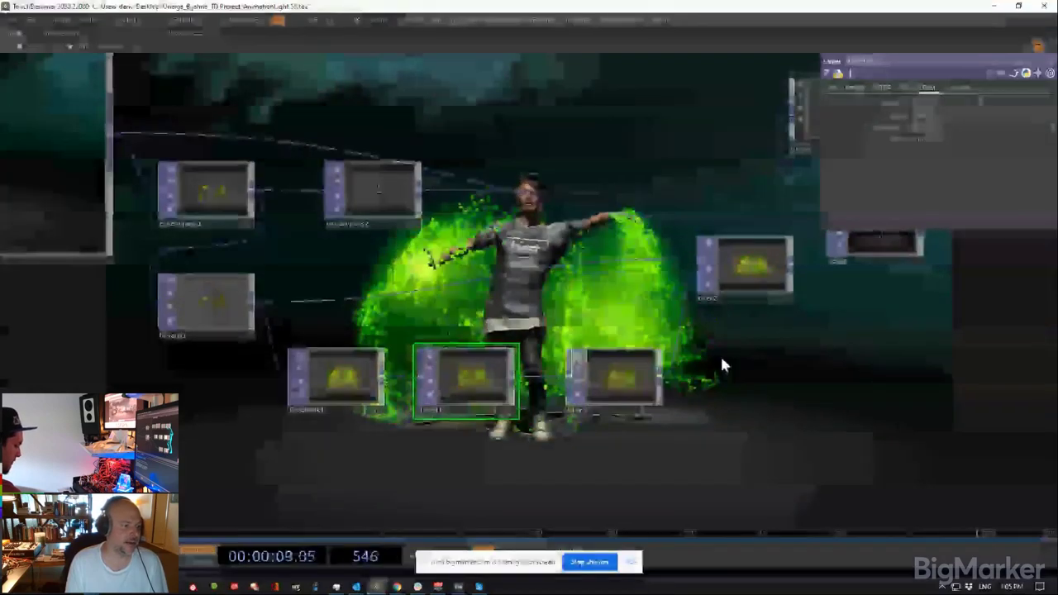
pyautogui.moveTo(720, 357); pyautogui.dragTo(512, 382)
pyautogui.scroll(5, 551, 312)
pyautogui.scroll(-5, 521, 275)
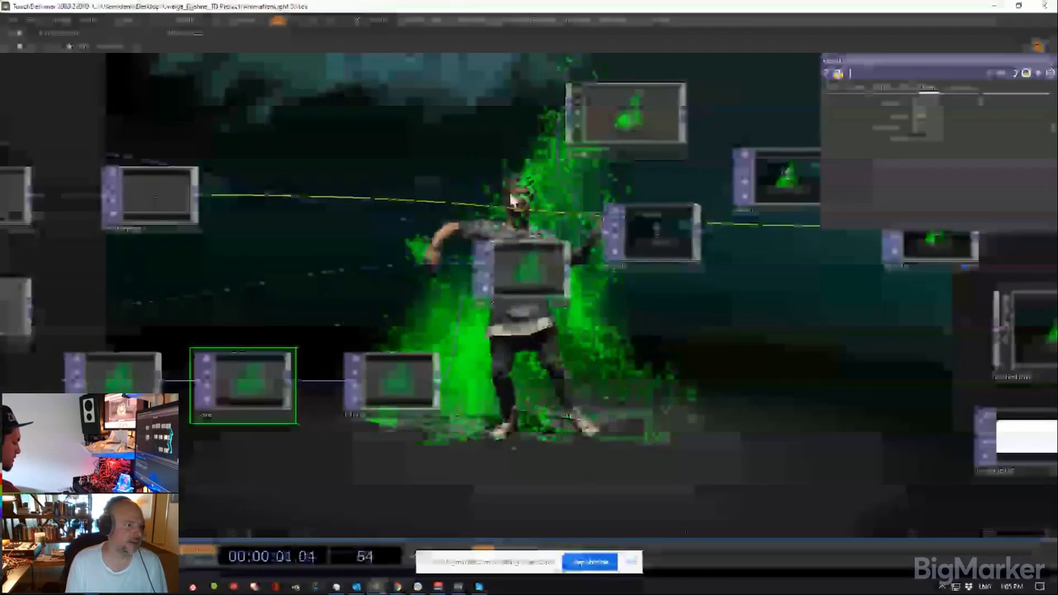
pyautogui.moveTo(491, 167); pyautogui.dragTo(441, 270)
pyautogui.scroll(1, 586, 206)
pyautogui.scroll(6, 583, 210)
pyautogui.click(601, 229)
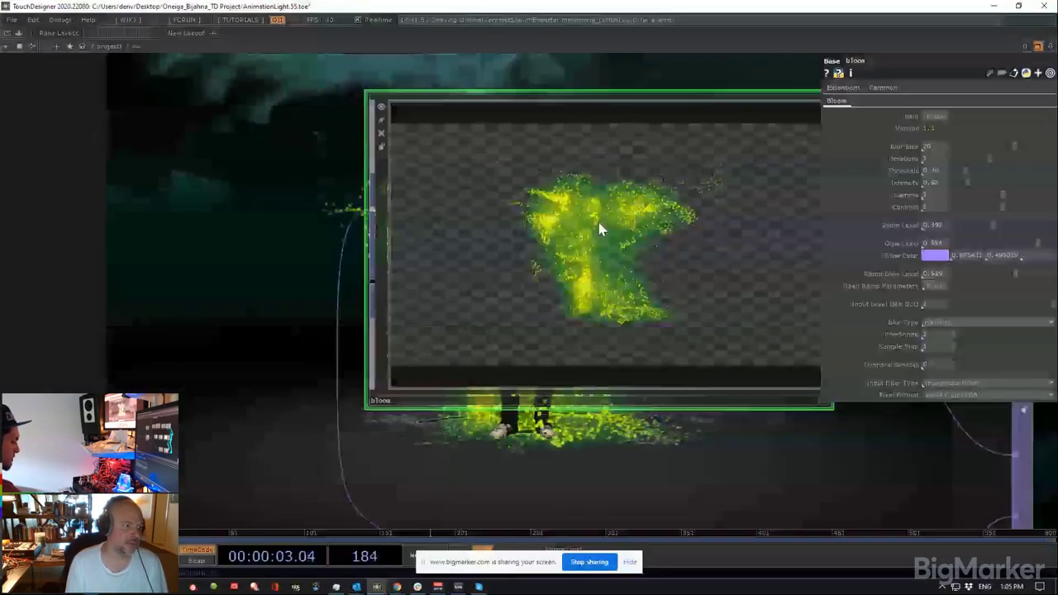
pyautogui.scroll(-6, 533, 254)
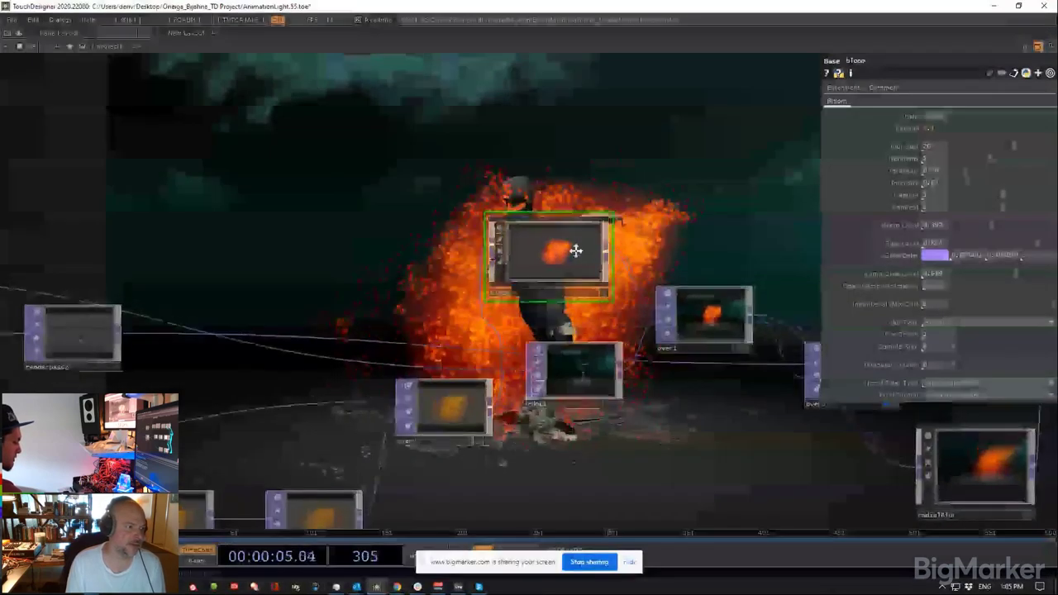
# Step: Select the edge1 TOP below the bloom component and examine its image of the dancer up close
pyautogui.moveTo(647, 186); pyautogui.dragTo(510, 285)
pyautogui.moveTo(504, 414); pyautogui.dragTo(546, 289)
pyautogui.scroll(3, 511, 328)
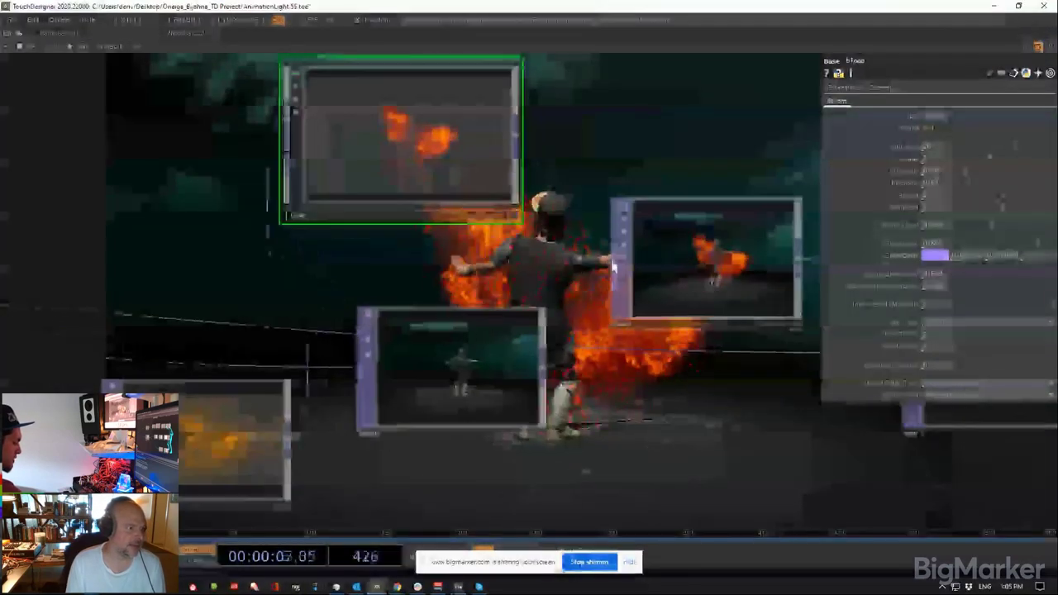
pyautogui.scroll(6, 469, 374)
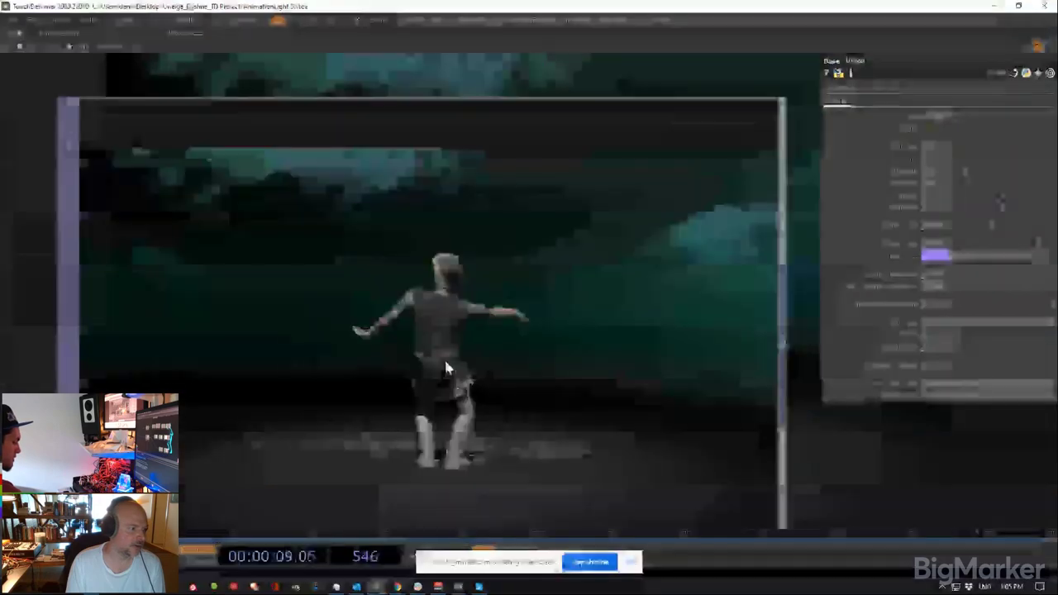
pyautogui.click(444, 340)
pyautogui.scroll(-7, 486, 252)
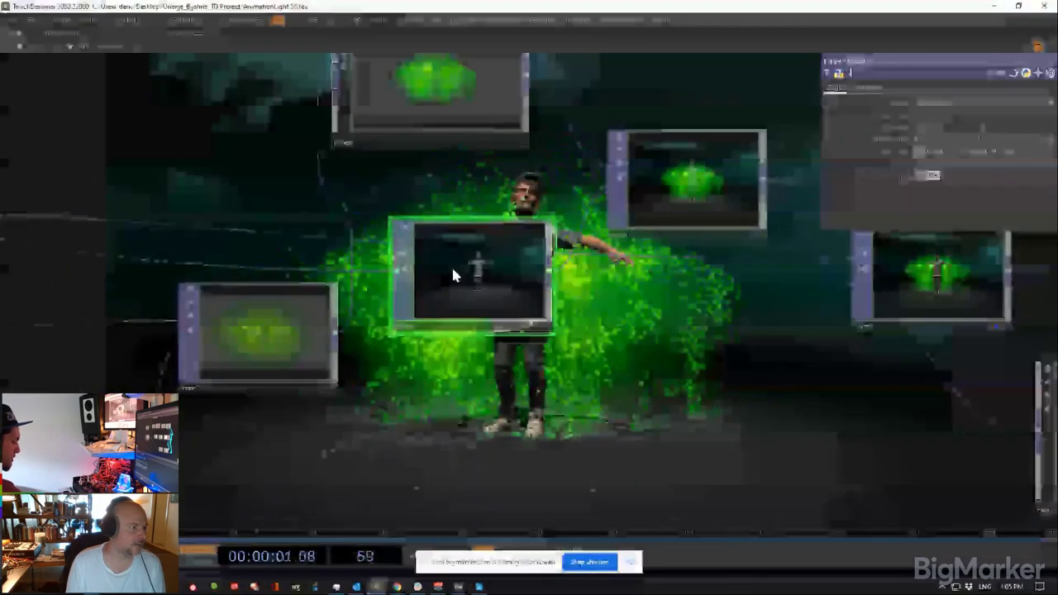
# Step: Trace the network from edge1 back to the render and renderpass2 TOPs to review the separate passes
pyautogui.moveTo(453, 266); pyautogui.dragTo(484, 266)
pyautogui.moveTo(462, 174); pyautogui.dragTo(987, 223)
pyautogui.moveTo(514, 196); pyautogui.dragTo(742, 330)
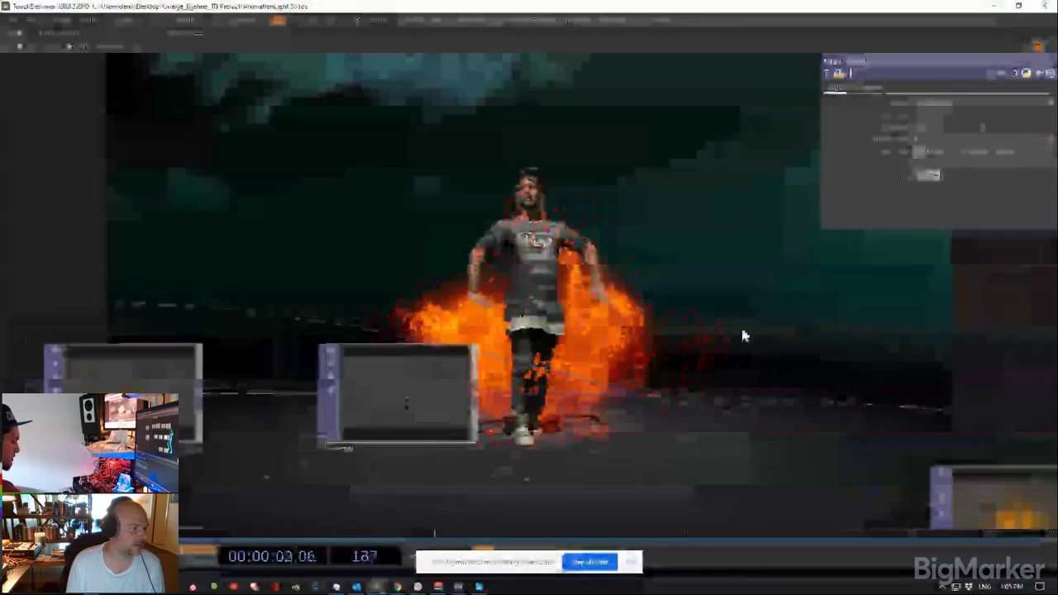
pyautogui.scroll(4, 405, 394)
pyautogui.scroll(-6, 482, 430)
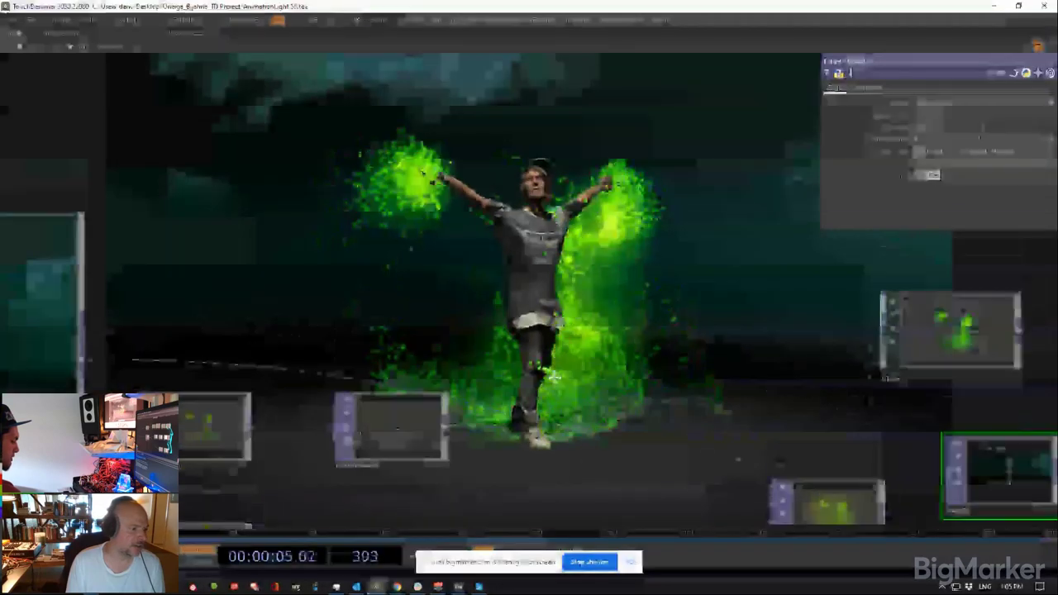
pyautogui.moveTo(570, 321); pyautogui.dragTo(550, 415)
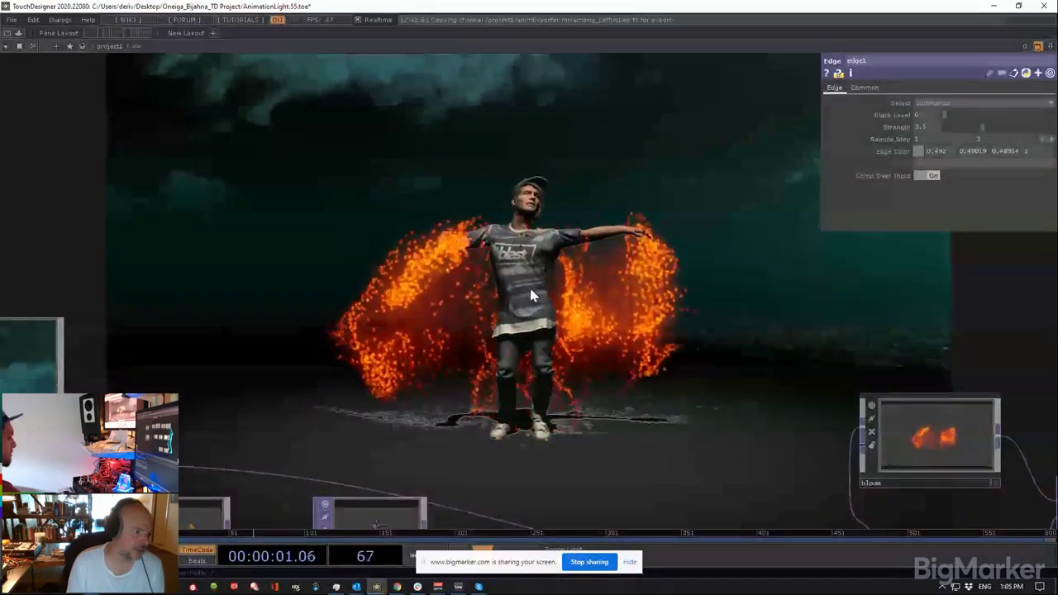
# Step: Move the over1 TOP and the composite TOP after it upward, and examine that composite's dancer and particles up close
pyautogui.scroll(-3, 741, 388)
pyautogui.scroll(6, 546, 405)
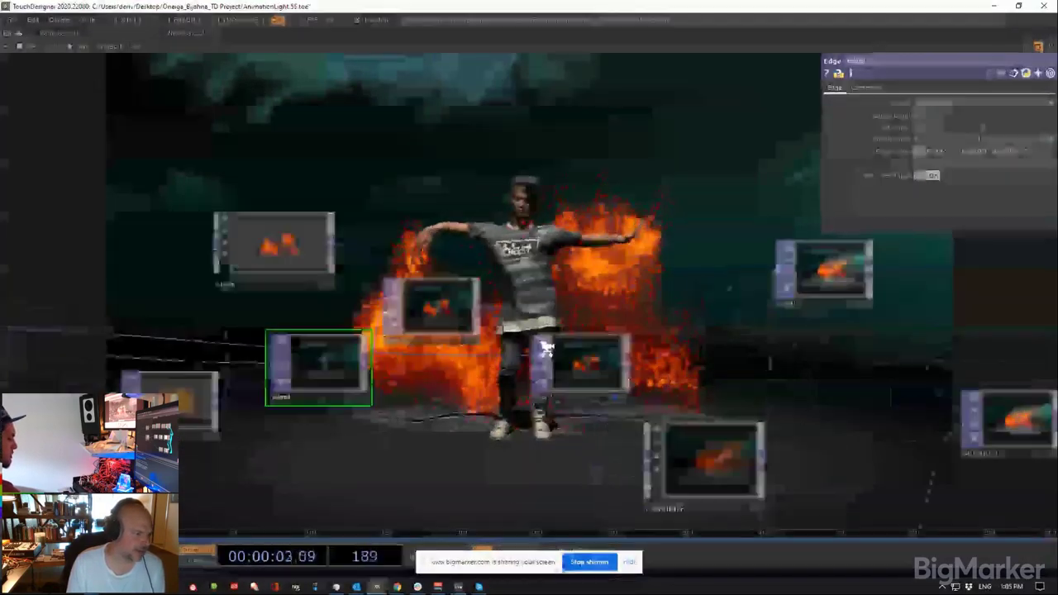
pyautogui.moveTo(364, 281); pyautogui.dragTo(364, 220)
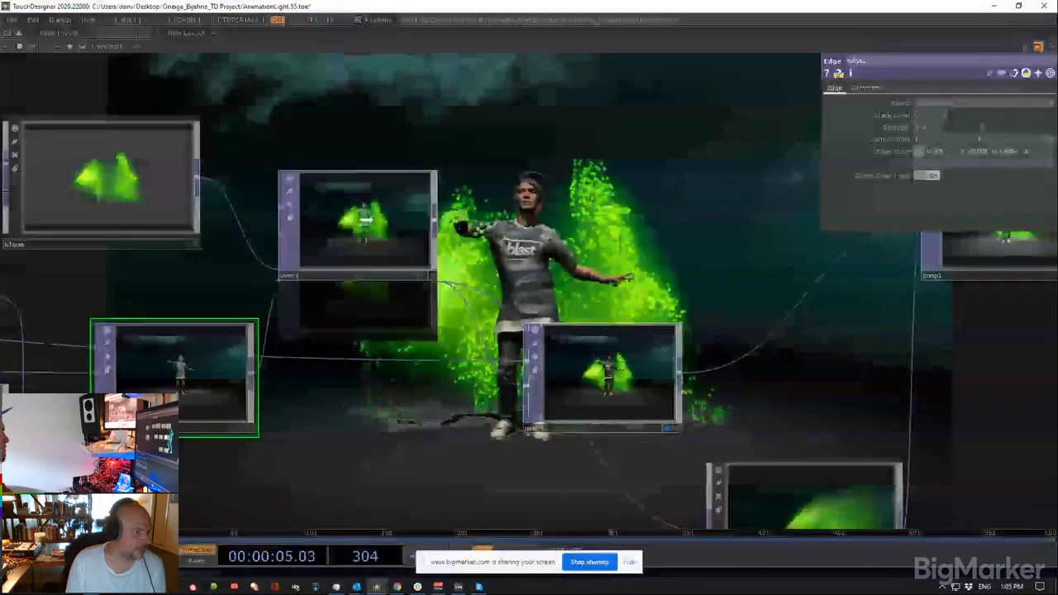
pyautogui.moveTo(591, 366); pyautogui.dragTo(665, 339)
pyautogui.scroll(5, 665, 335)
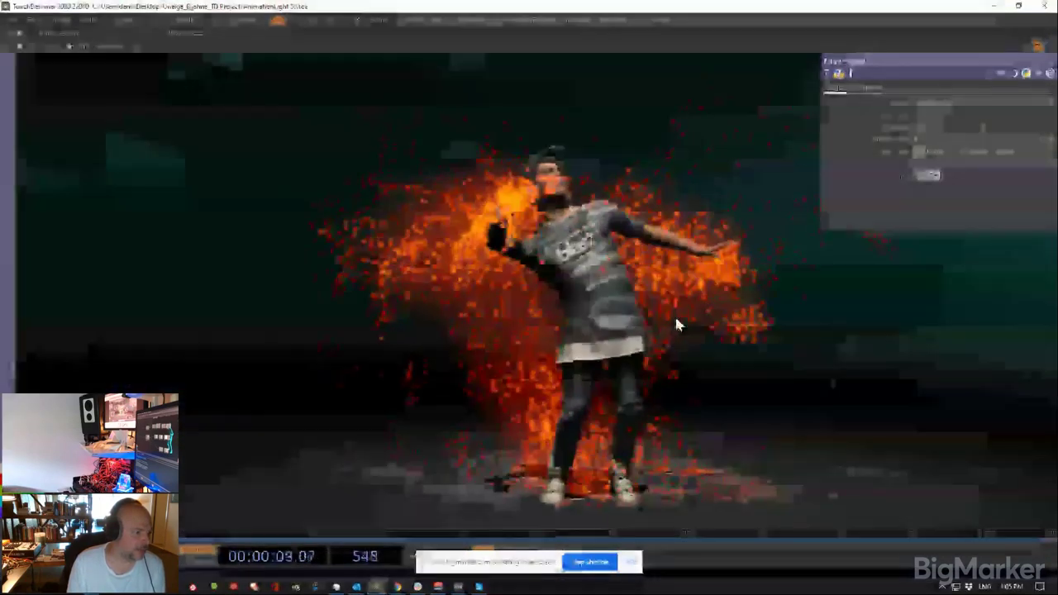
pyautogui.scroll(-5, 510, 242)
# Step: Examine the radial blur component's output of the composited image up close
pyautogui.moveTo(712, 347); pyautogui.dragTo(498, 192)
pyautogui.moveTo(233, 316); pyautogui.dragTo(495, 407)
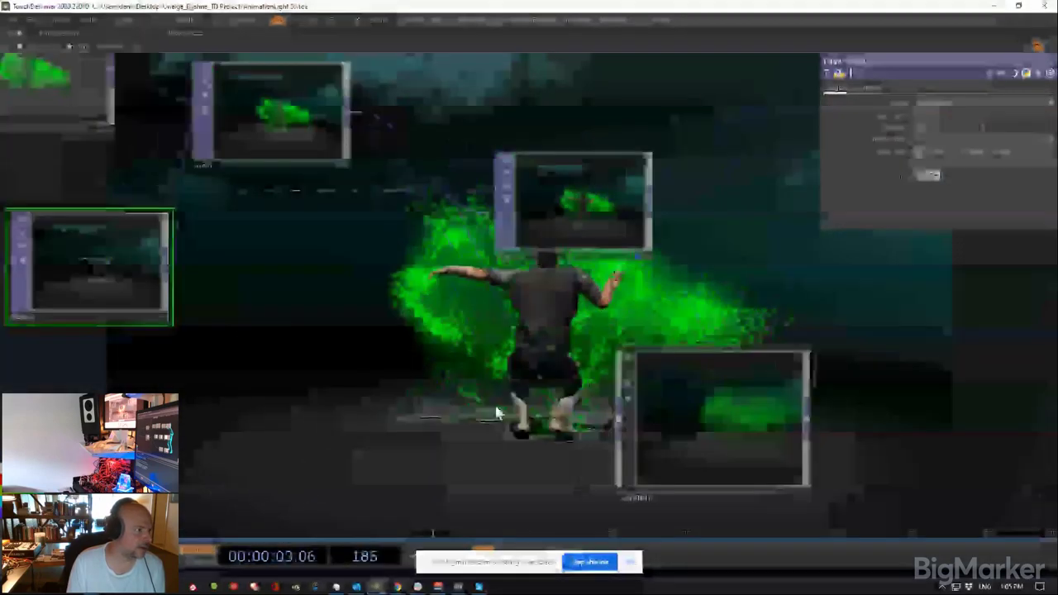
pyautogui.scroll(4, 273, 132)
pyautogui.scroll(-4, 295, 141)
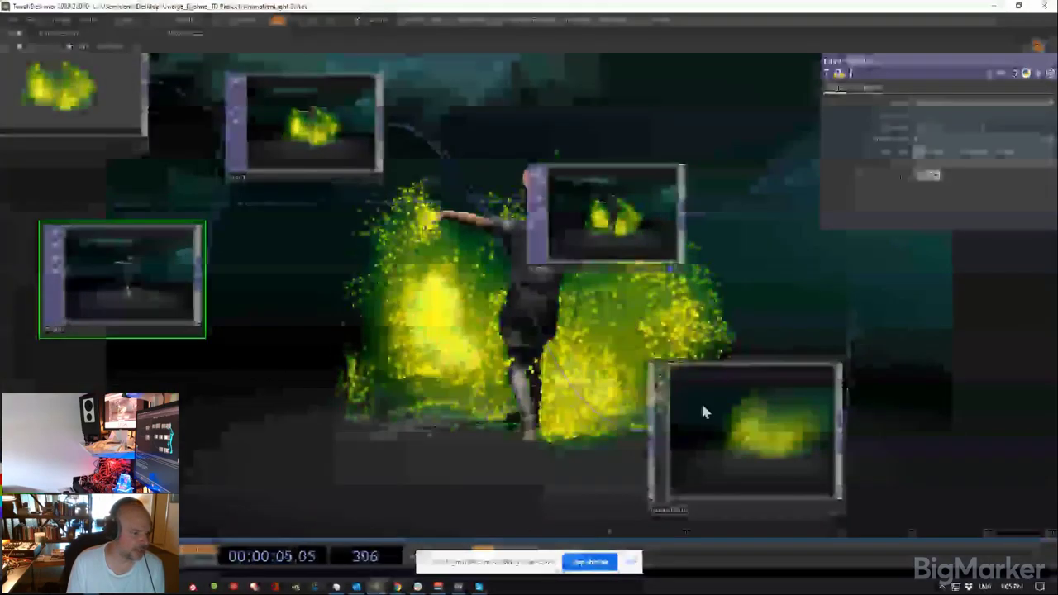
pyautogui.scroll(5, 785, 443)
pyautogui.scroll(3, 786, 444)
pyautogui.scroll(-2, 607, 256)
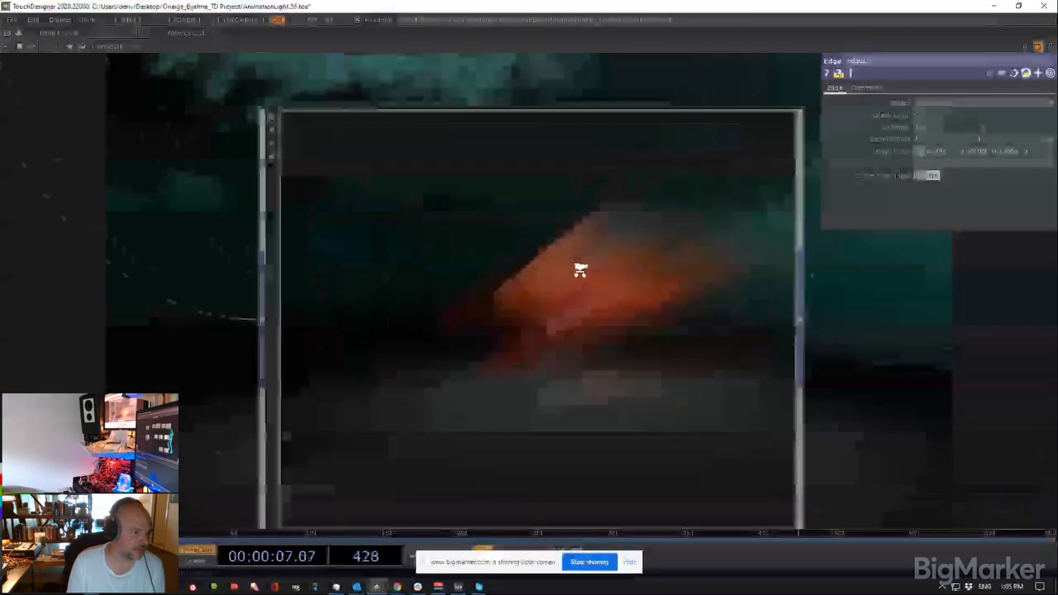
pyautogui.scroll(4, 579, 269)
pyautogui.scroll(-4, 553, 287)
pyautogui.scroll(3, 603, 327)
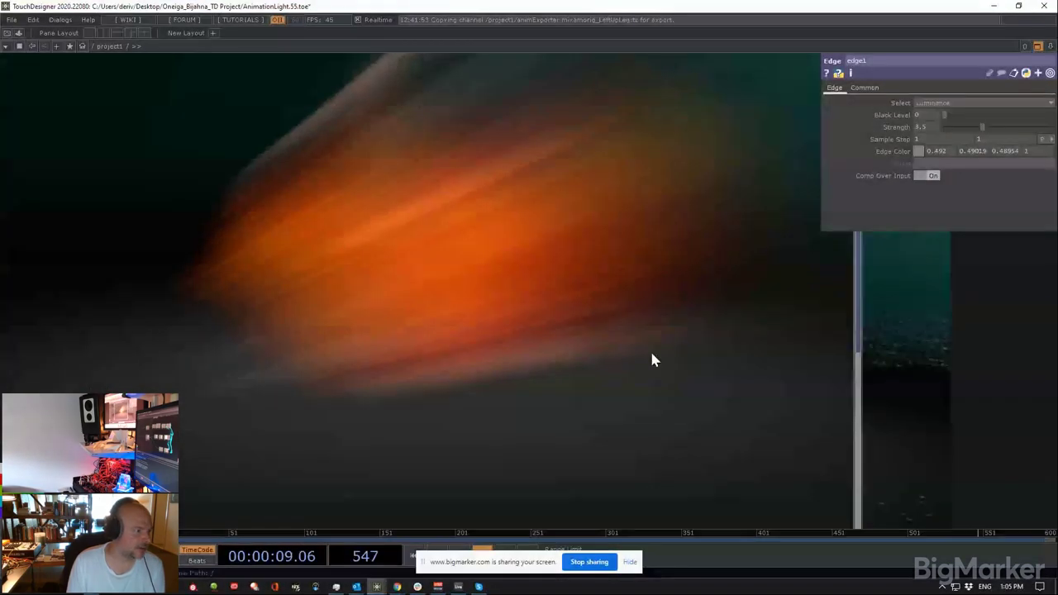
pyautogui.scroll(-4, 391, 393)
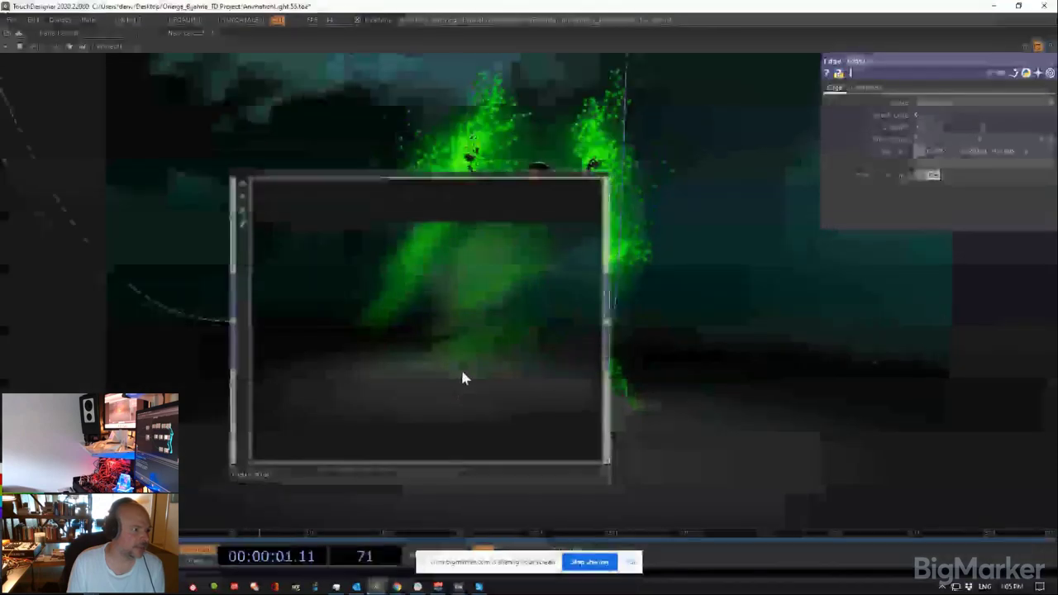
# Step: Examine the comp1 TOP, where the radial blur is combined with the dancer image, up close
pyautogui.scroll(5, 538, 212)
pyautogui.scroll(4, 694, 187)
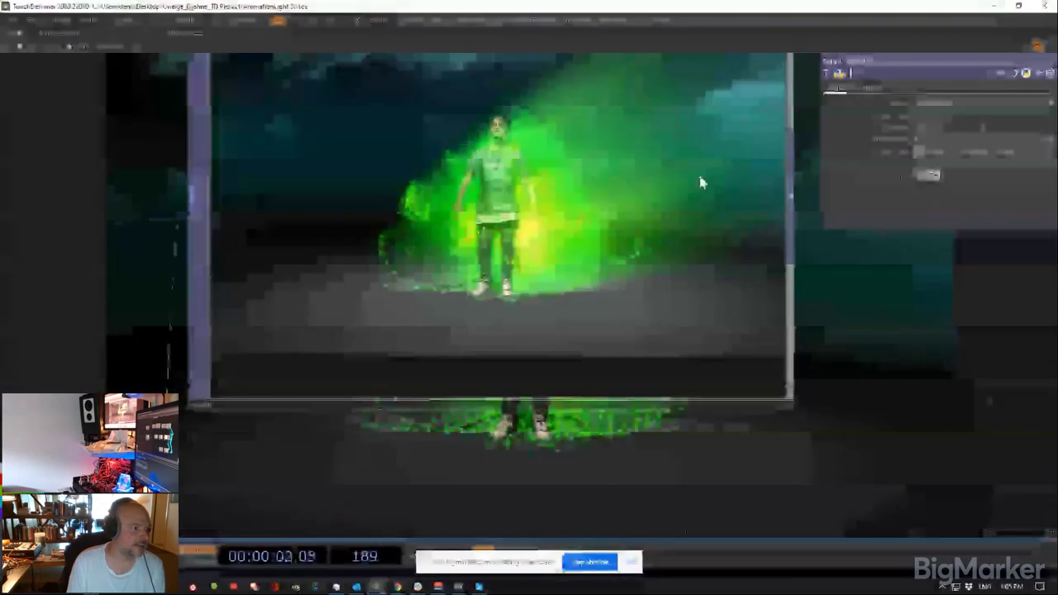
pyautogui.scroll(2, 659, 168)
pyautogui.moveTo(861, 310); pyautogui.dragTo(929, 405)
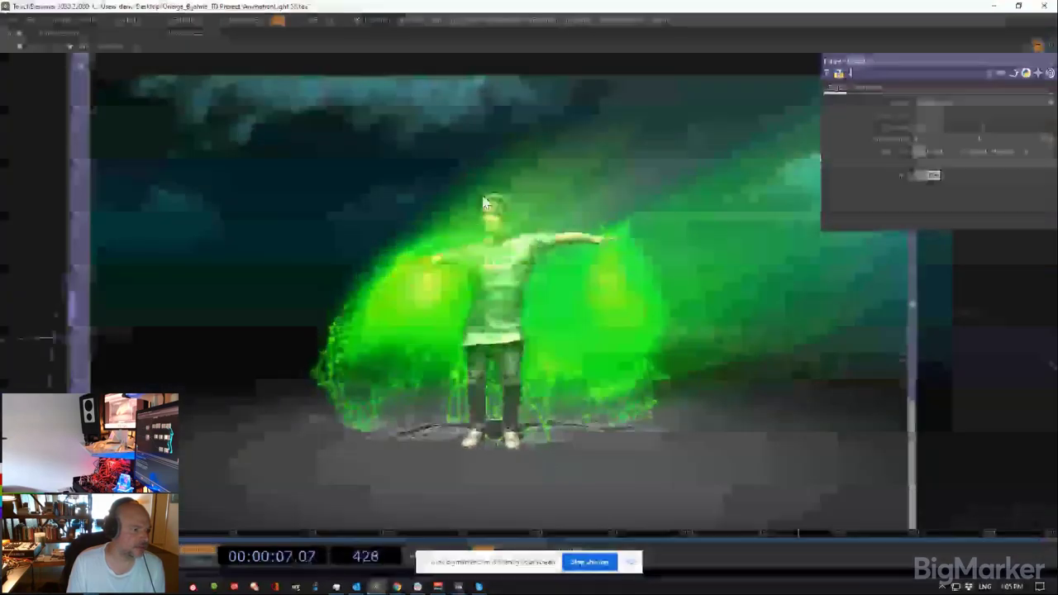
pyautogui.scroll(-5, 495, 195)
# Step: Locate the blurred white rectangle TOPs and examine the multiply1 TOP's vignetted final image up close
pyautogui.moveTo(758, 324); pyautogui.dragTo(597, 112)
pyautogui.scroll(-4, 673, 272)
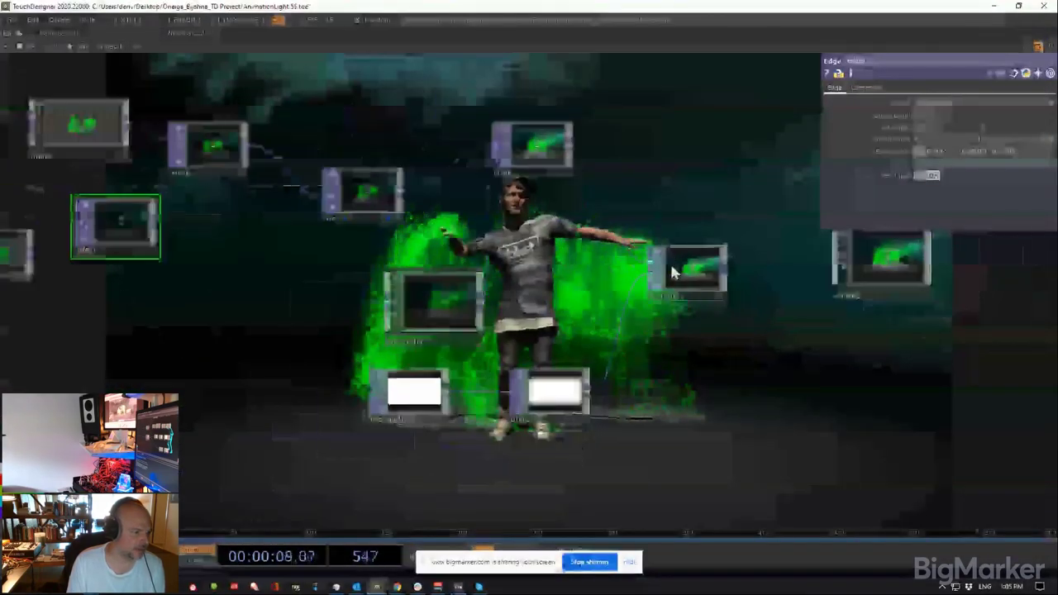
pyautogui.scroll(5, 695, 335)
pyautogui.scroll(3, 695, 335)
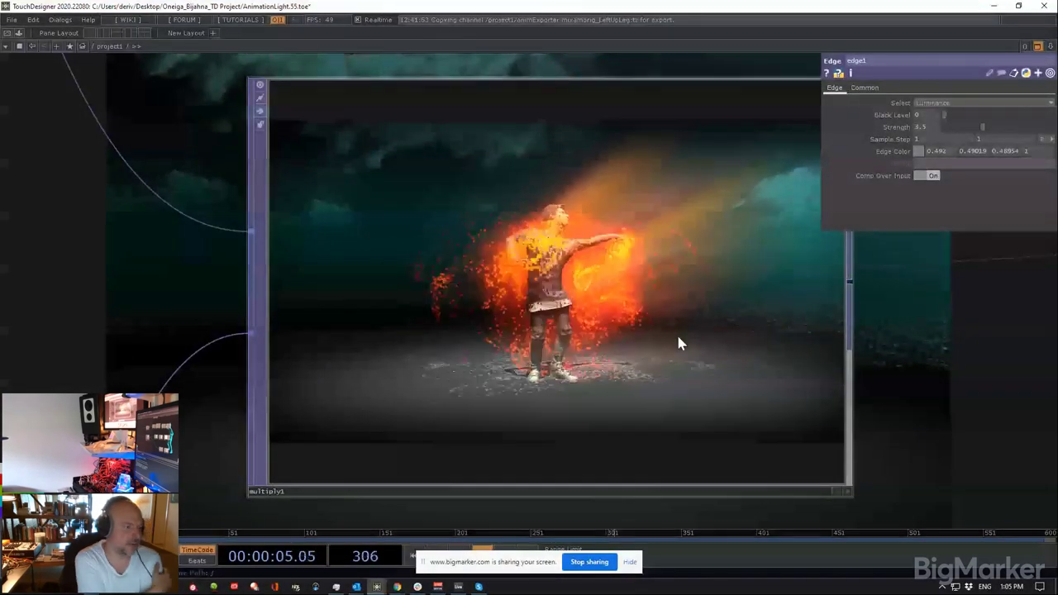
pyautogui.scroll(-5, 648, 363)
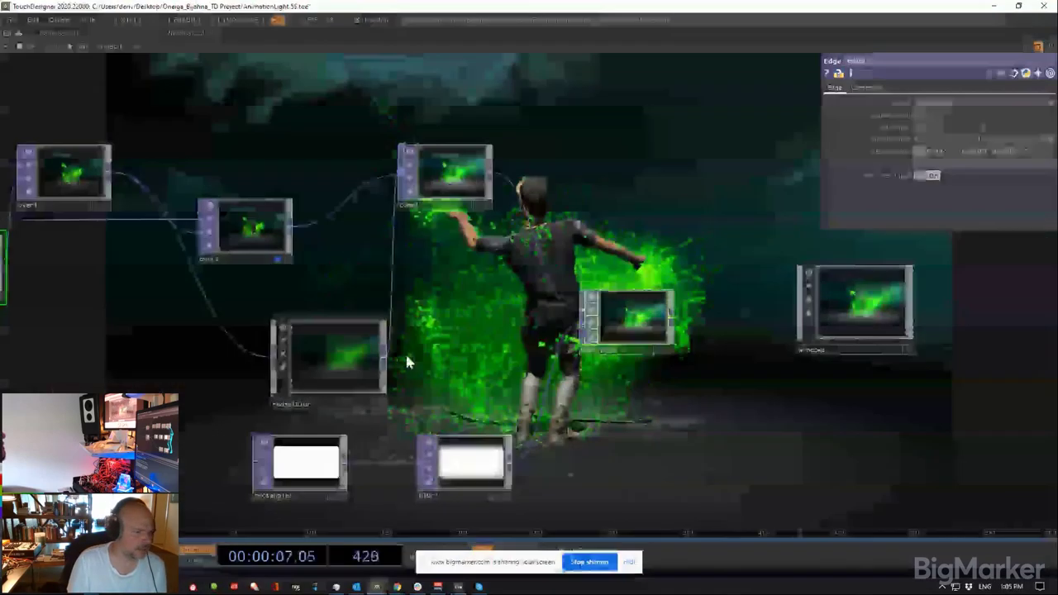
# Step: Return past the render TOP and light components to the CHOPs and base components at the network's start
pyautogui.scroll(-2, 745, 340)
pyautogui.moveTo(253, 211); pyautogui.dragTo(638, 210)
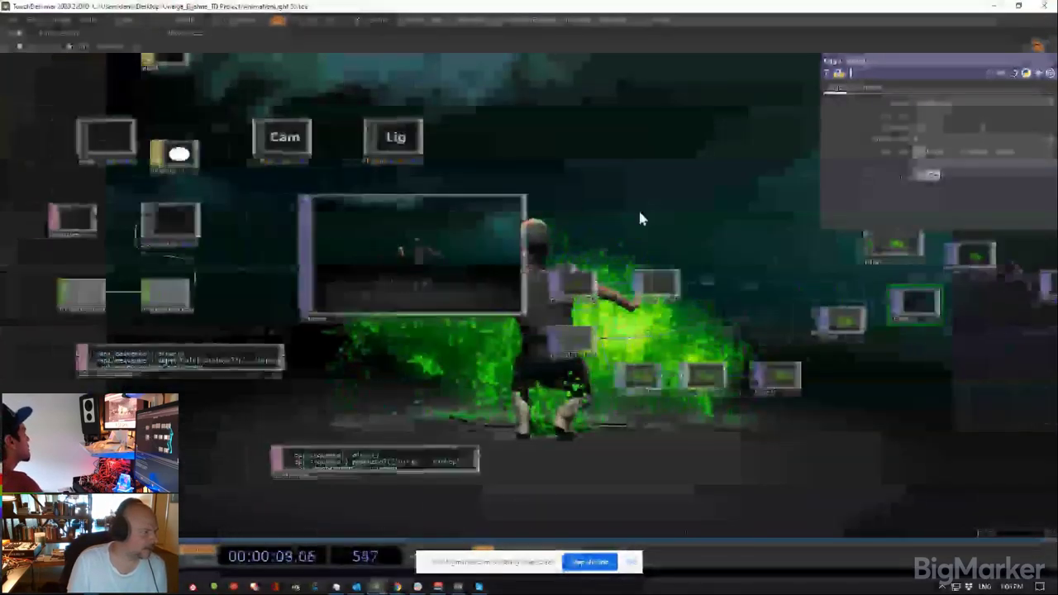
pyautogui.moveTo(259, 259); pyautogui.dragTo(477, 260)
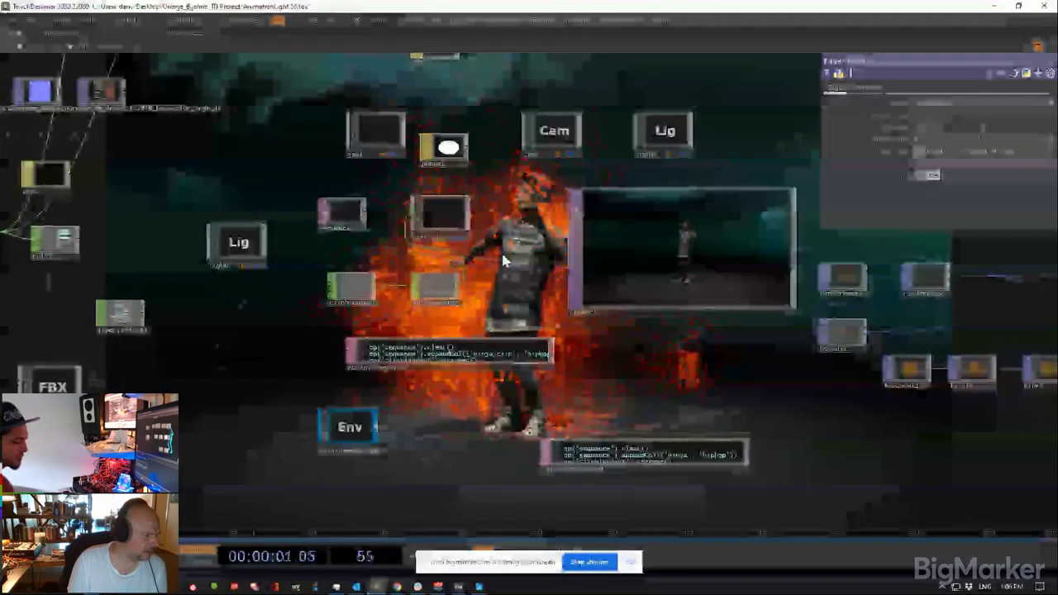
pyautogui.moveTo(261, 353); pyautogui.dragTo(718, 333)
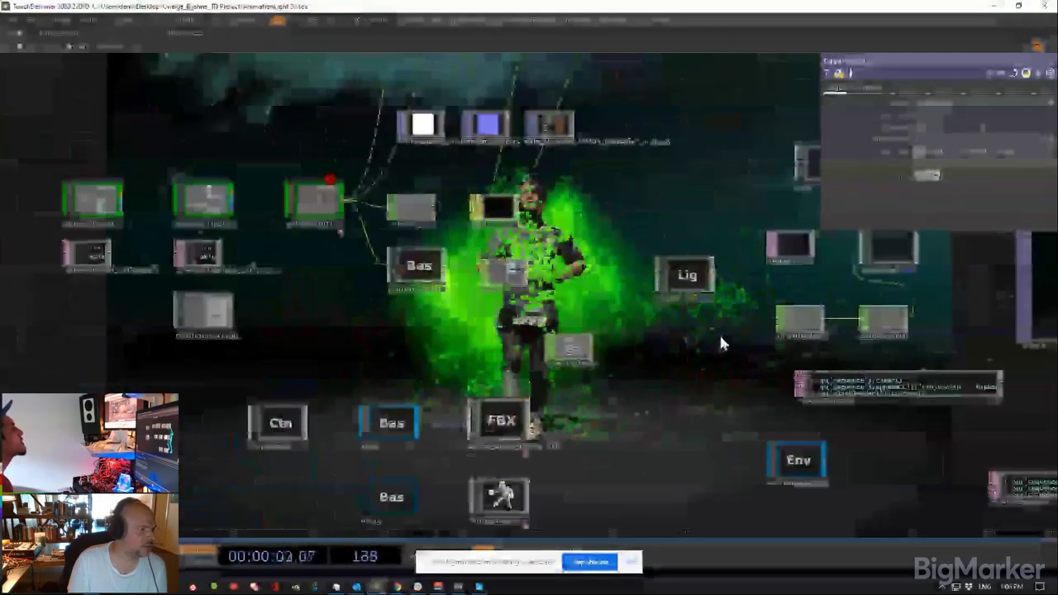
pyautogui.scroll(2, 667, 246)
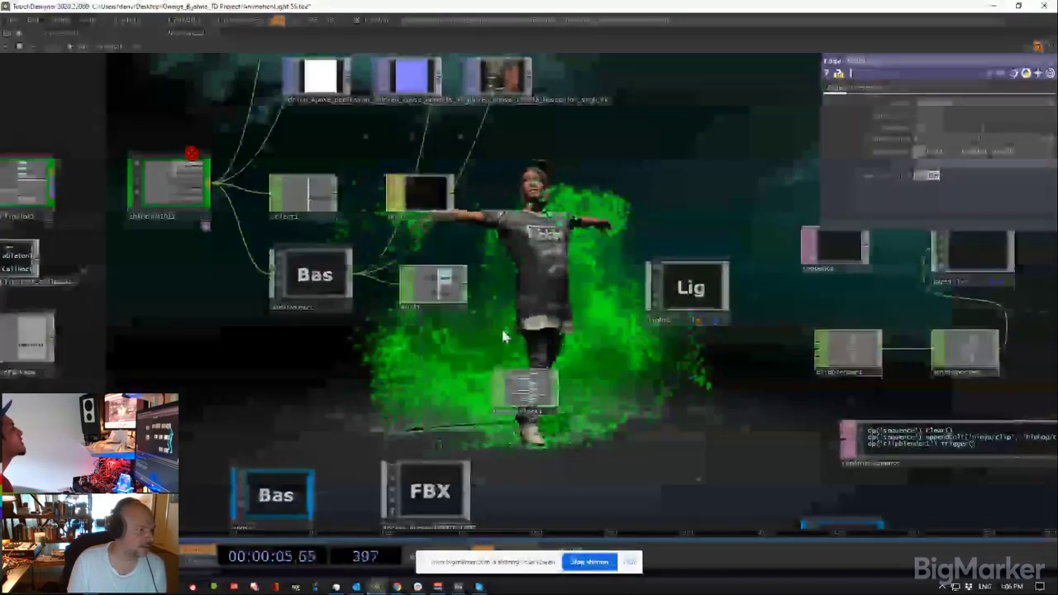
# Step: Select the pbr1 material and open the A-pose FBX component's network of skeleton nulls
pyautogui.moveTo(503, 329)
pyautogui.mouseDown()
pyautogui.moveTo(504, 257)
pyautogui.moveTo(517, 313)
pyautogui.mouseUp()
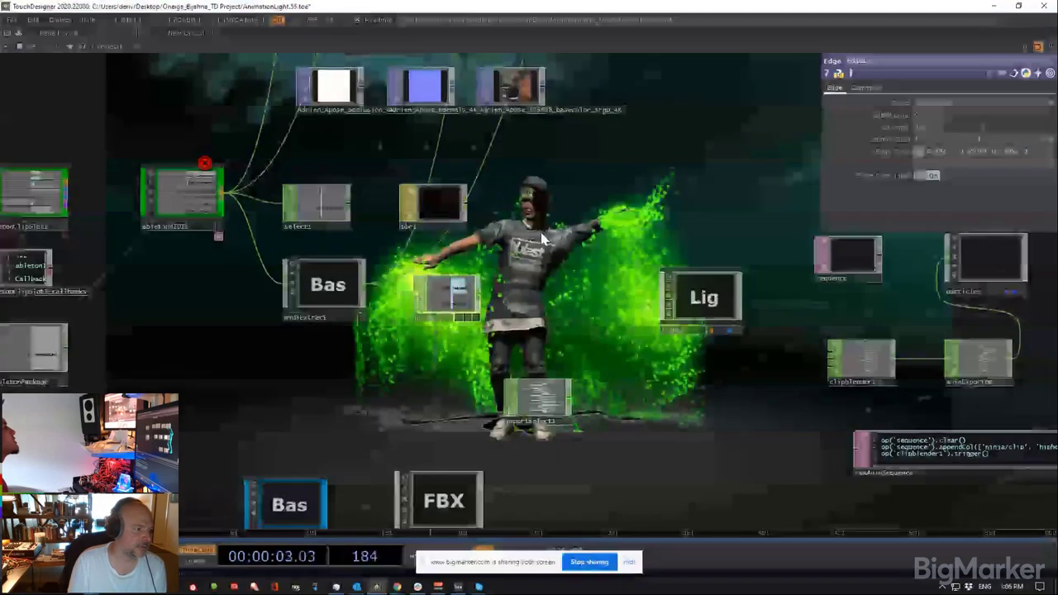
pyautogui.click(429, 223)
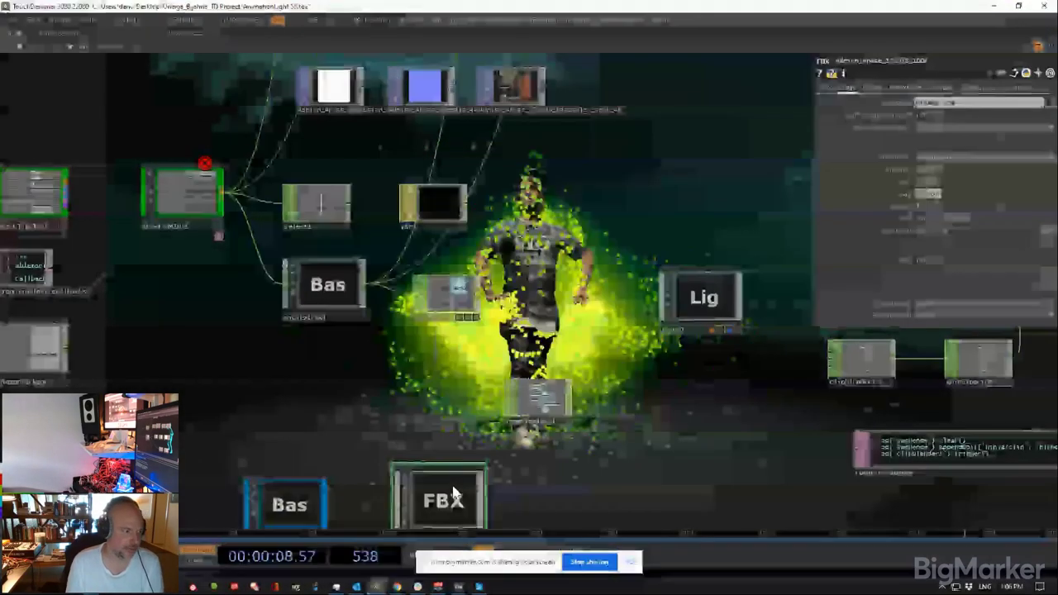
pyautogui.doubleClick(453, 496)
pyautogui.scroll(3, 293, 147)
pyautogui.moveTo(292, 148); pyautogui.dragTo(248, 182)
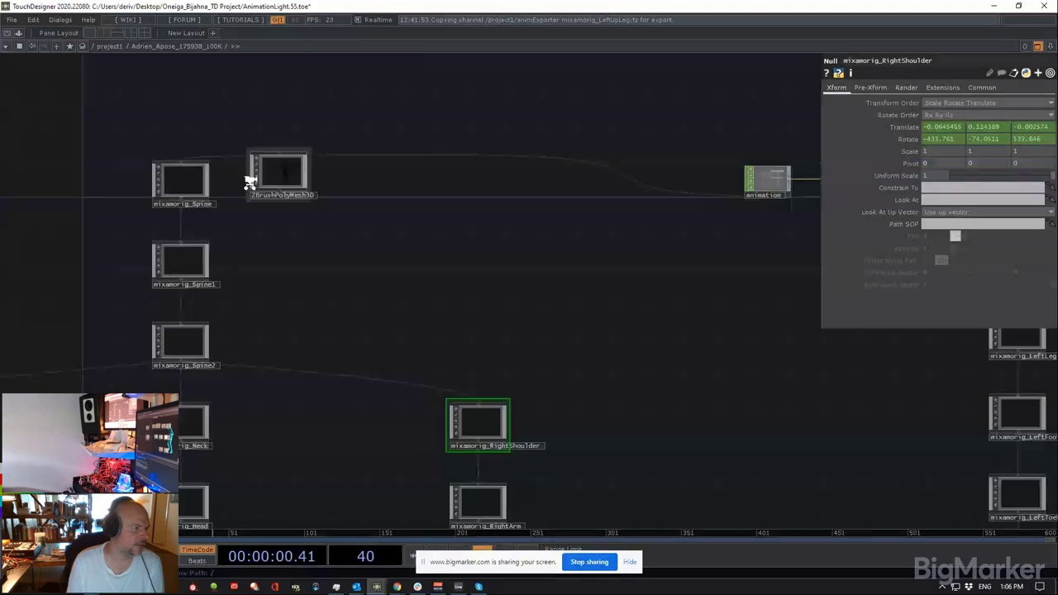
# Step: Open the ZBrushPolyMesh3D geometry and examine its mesh, bonegroup, attribcreate1 and null SOPs
pyautogui.scroll(3, 250, 182)
pyautogui.click(313, 176)
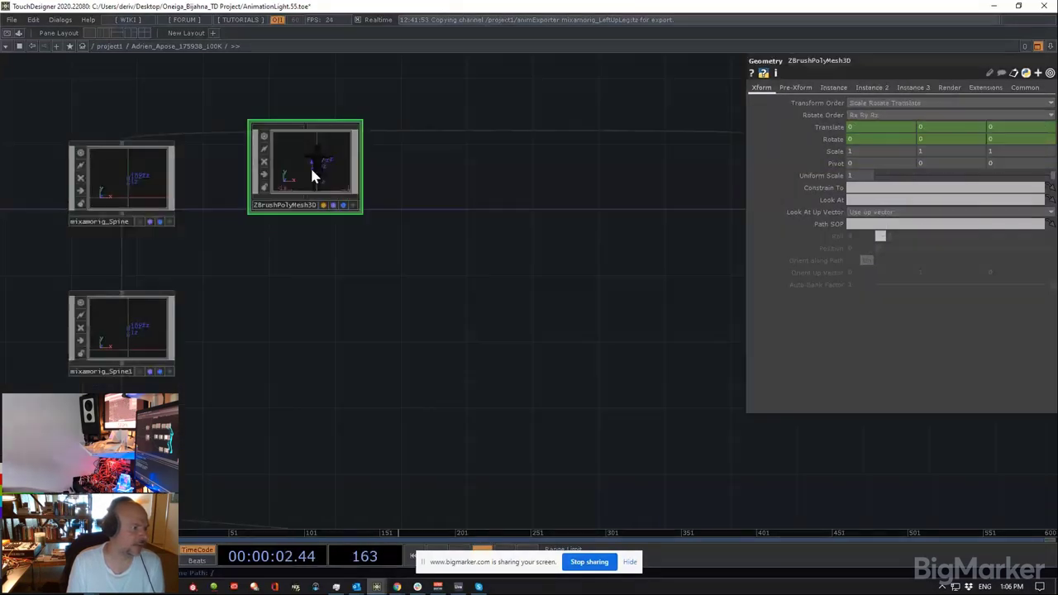
pyautogui.doubleClick(312, 176)
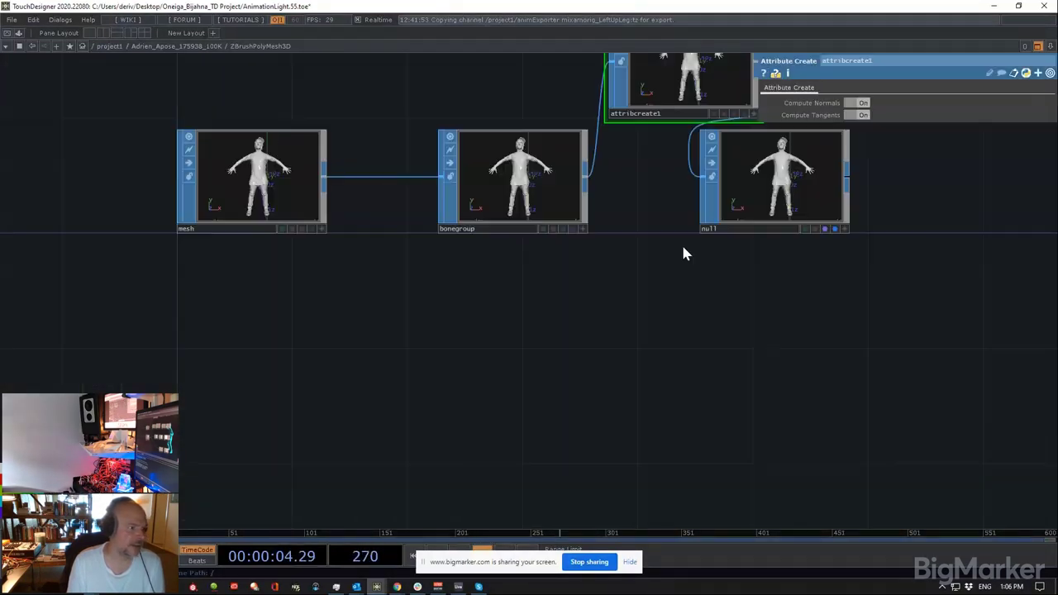
pyautogui.moveTo(682, 246); pyautogui.dragTo(647, 309)
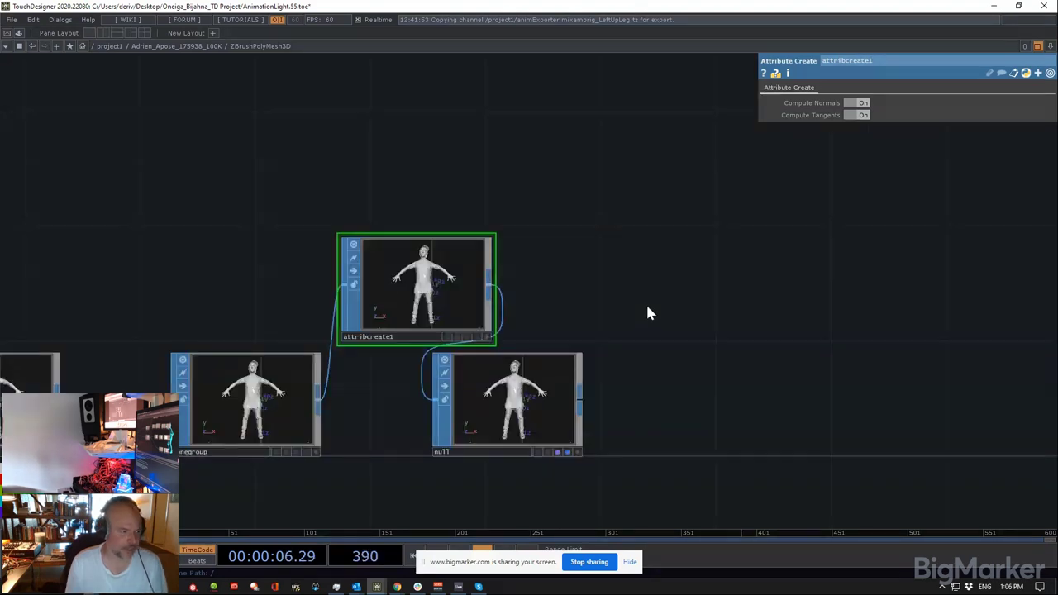
# Step: Return to the project network and widen the pbr1 material's parameters to read the full Deform paths
pyautogui.press('u')
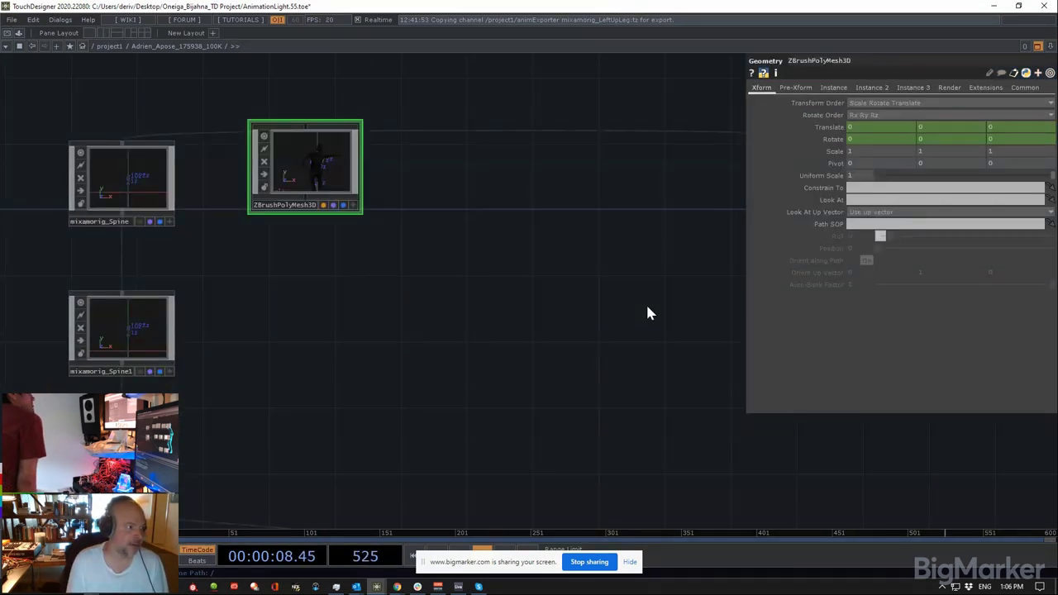
pyautogui.press('u')
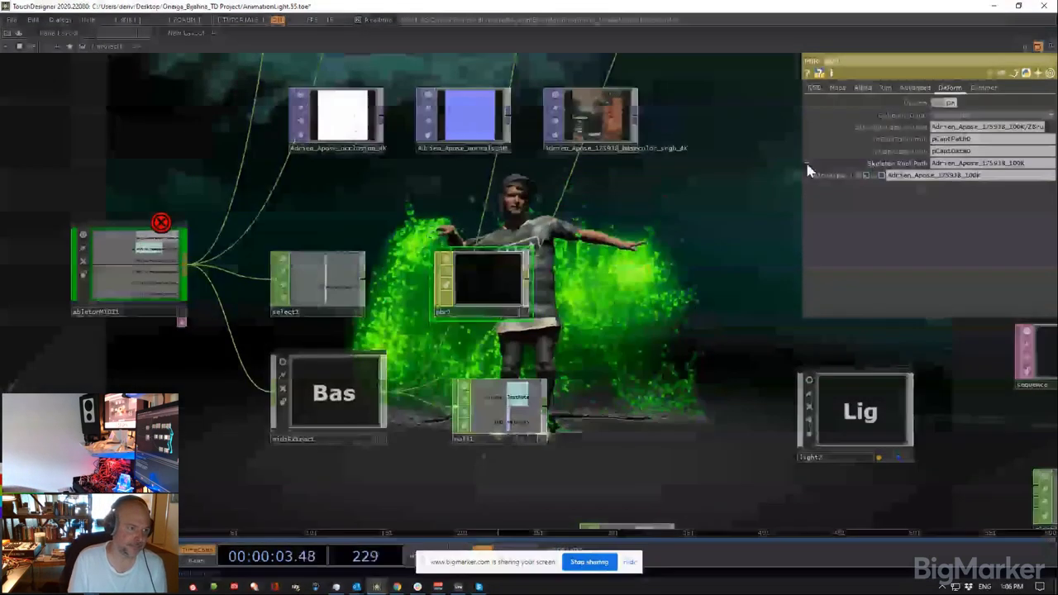
pyautogui.moveTo(801, 168); pyautogui.dragTo(541, 190)
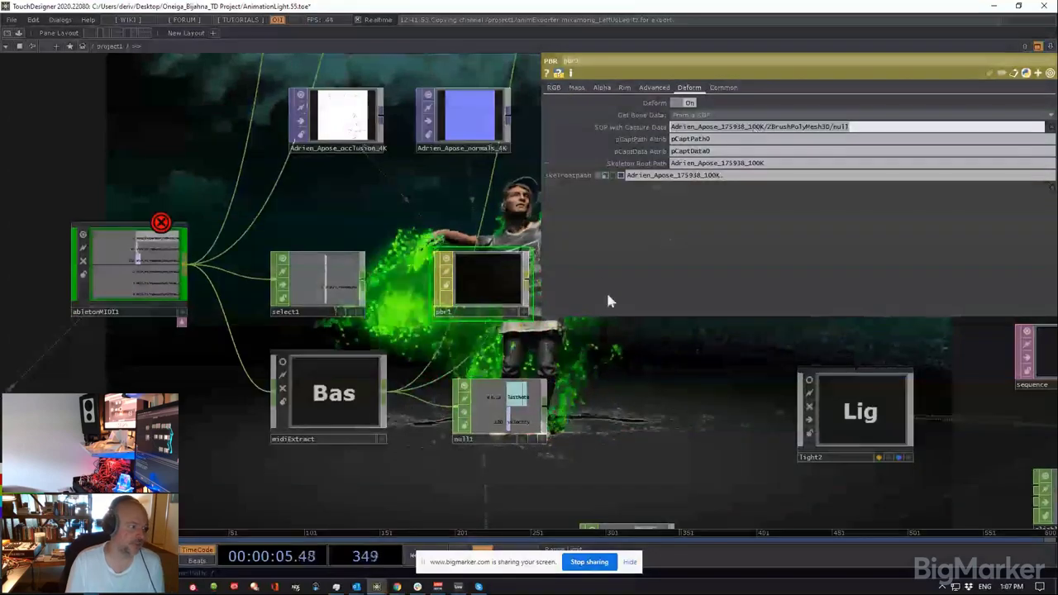
# Step: Examine the switch, stretch and clip chain inside the apose base component
pyautogui.scroll(-2, 340, 424)
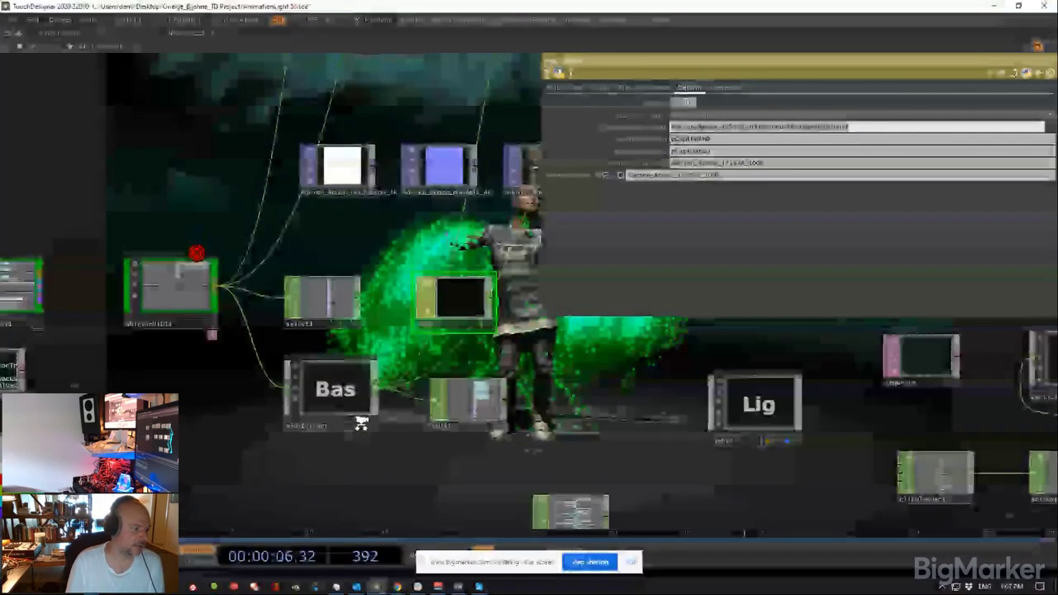
pyautogui.scroll(-3, 361, 423)
pyautogui.scroll(4, 319, 482)
pyautogui.scroll(5, 301, 488)
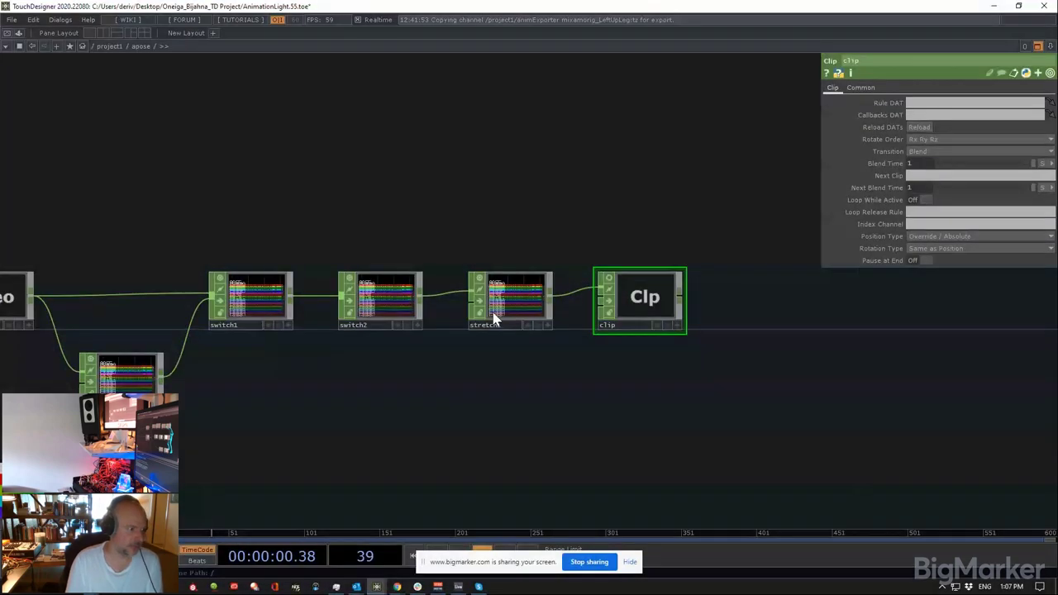
# Step: Reopen the ZBrushPolyMesh3D geometry inside the A-pose FBX component and inspect its null SOP up close
pyautogui.scroll(-4, 492, 490)
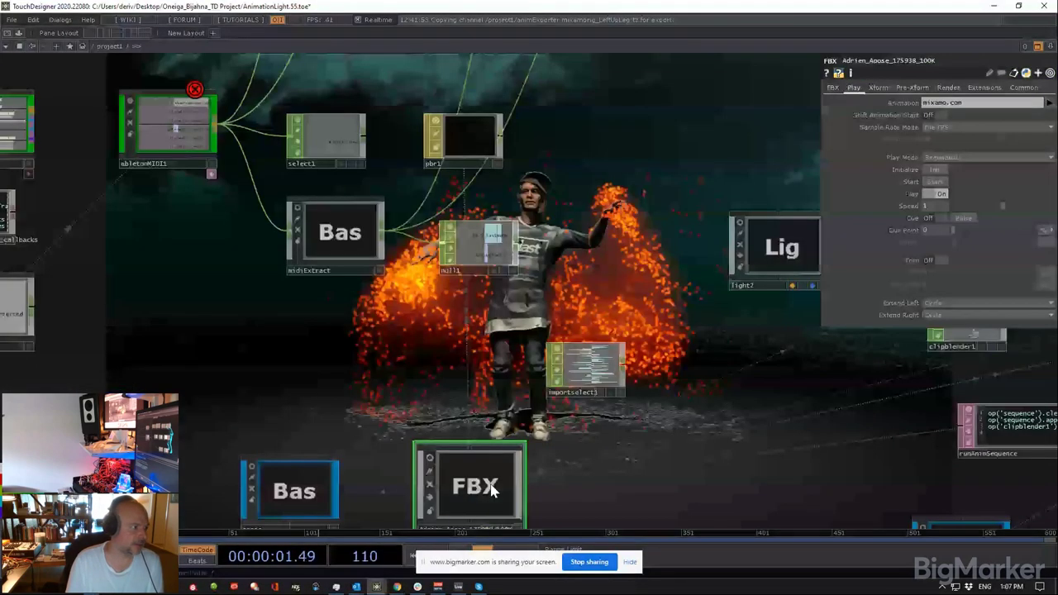
pyautogui.scroll(4, 492, 490)
pyautogui.scroll(4, 289, 186)
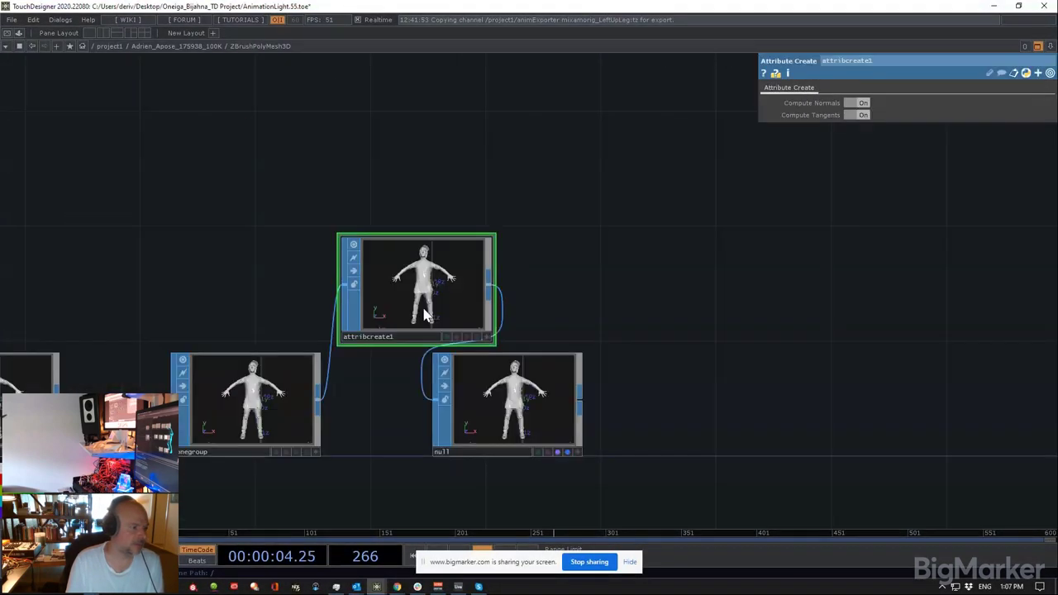
pyautogui.scroll(-3, 535, 251)
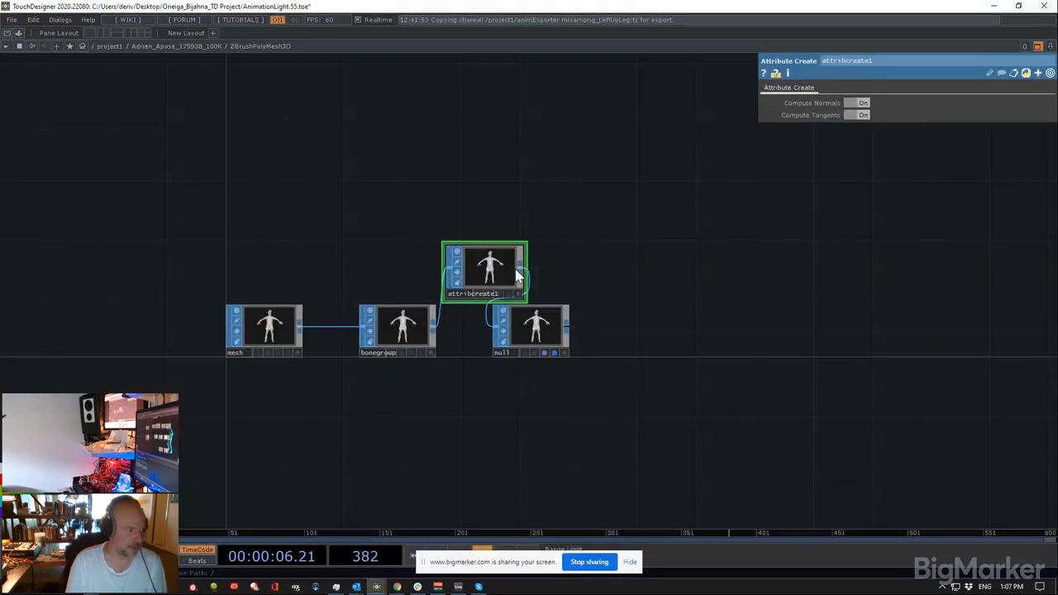
pyautogui.scroll(5, 546, 338)
pyautogui.middleClick(546, 336)
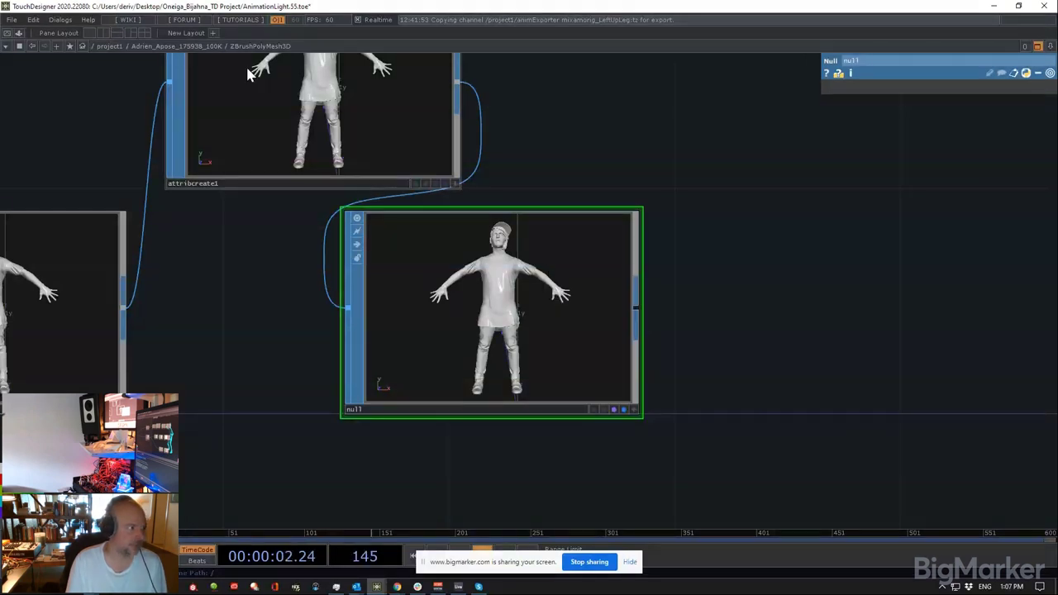
# Step: Go back to the A-pose FBX component's skeleton network and inspect the mixamorig_Hips root null
pyautogui.click(116, 47)
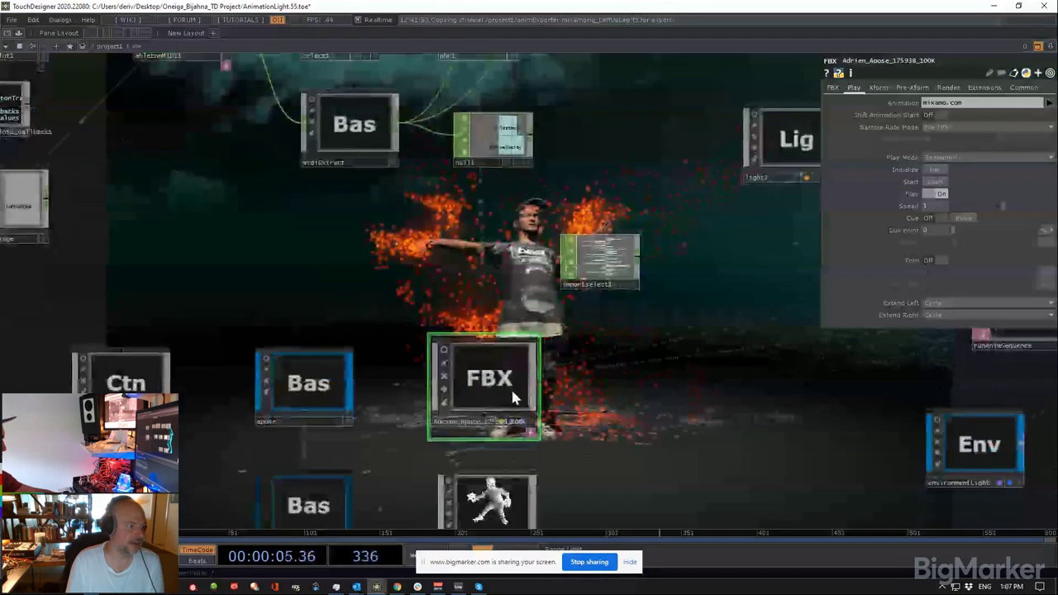
pyautogui.press('i')
pyautogui.press('u')
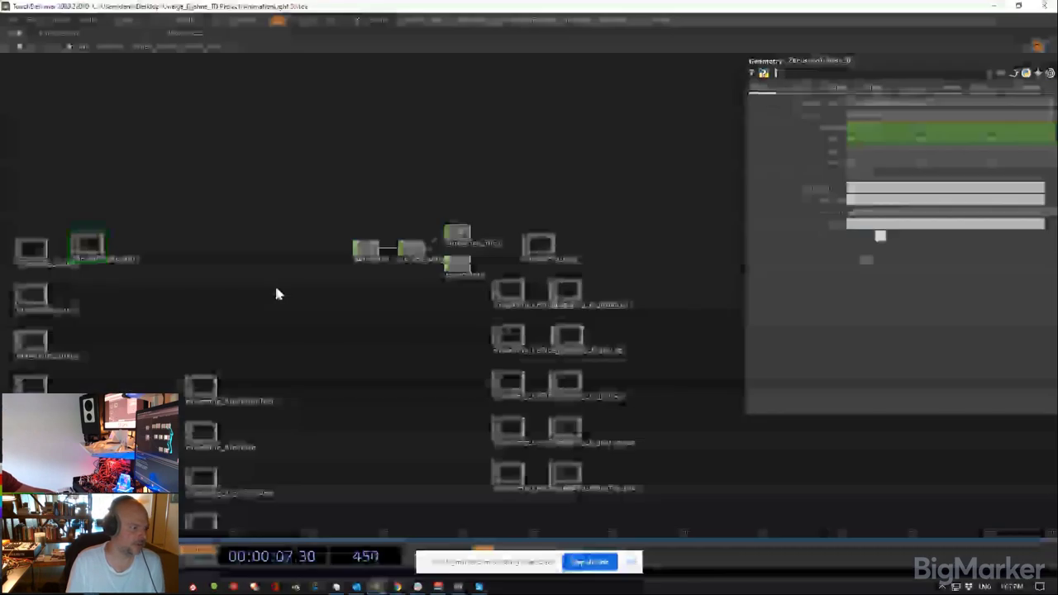
pyautogui.scroll(3, 469, 257)
pyautogui.click(595, 246)
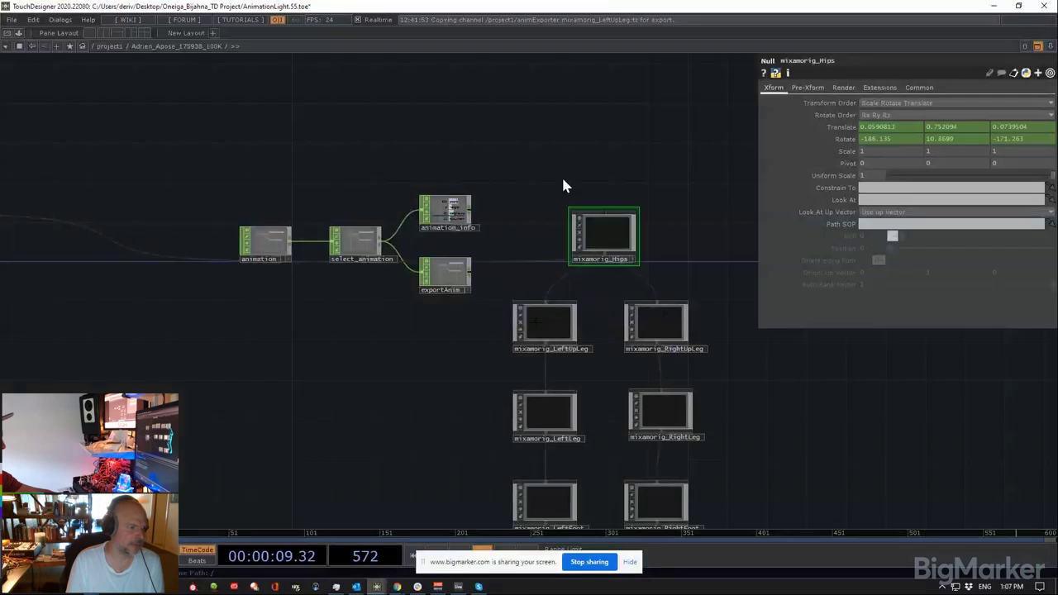
# Step: Return to the project network and review the pbr1 material's Deform parameters, including the skeleton root path
pyautogui.press('u')
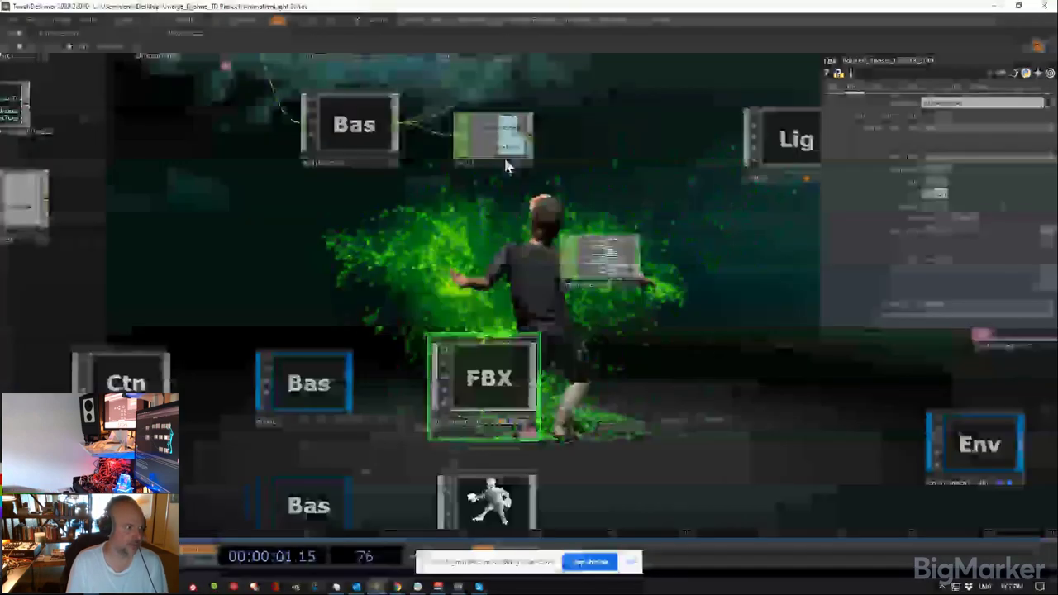
pyautogui.moveTo(521, 270); pyautogui.dragTo(412, 489)
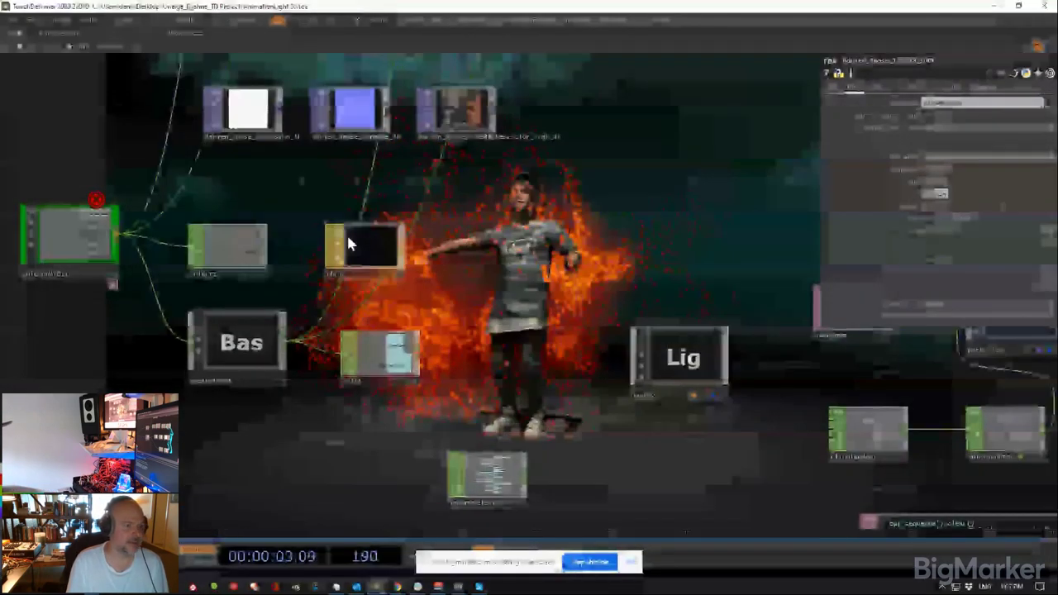
pyautogui.click(348, 238)
pyautogui.click(909, 166)
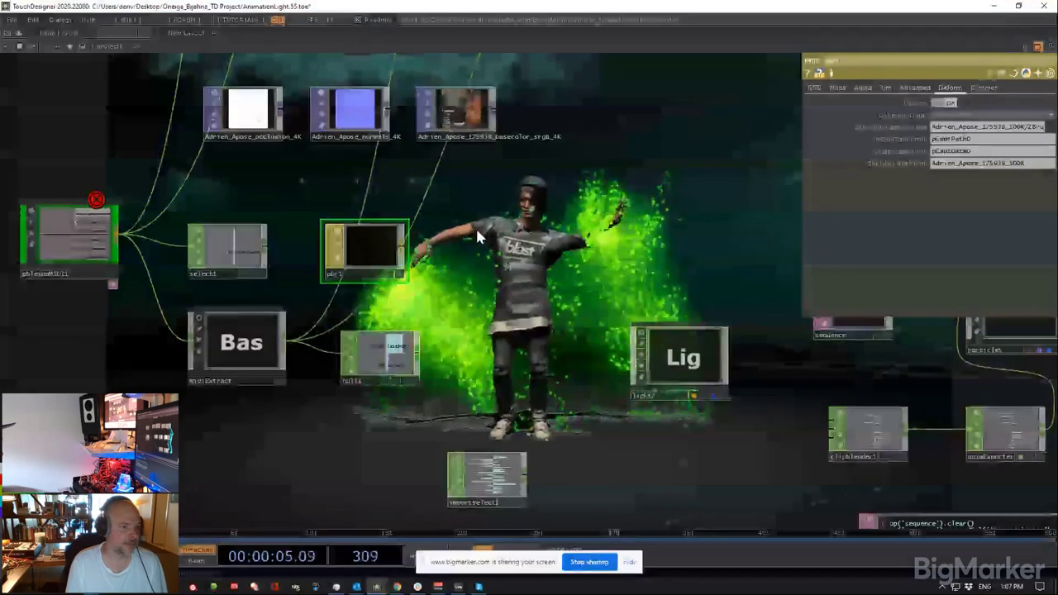
pyautogui.scroll(-3, 476, 230)
pyautogui.scroll(-2, 477, 230)
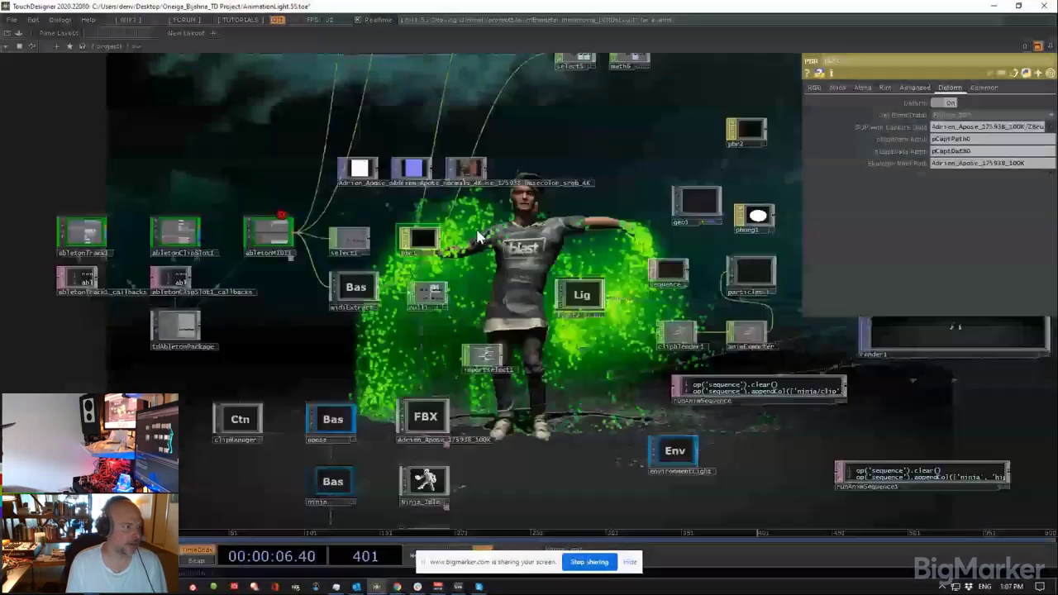
# Step: Examine the occlusion, normal and base color textures assigned in the pbr1 material's maps
pyautogui.scroll(5, 459, 183)
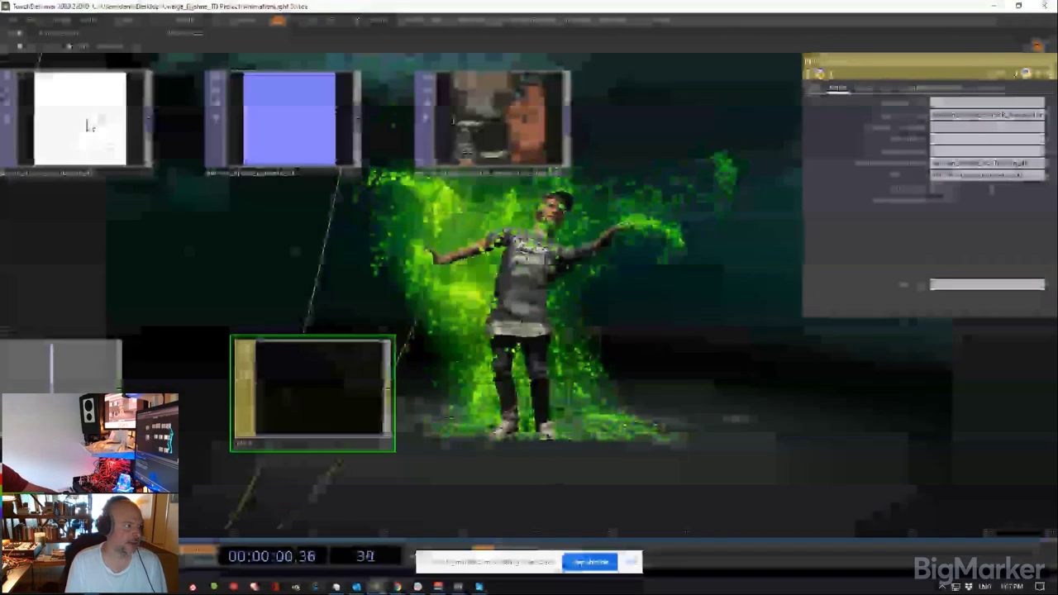
pyautogui.click(87, 121)
pyautogui.click(305, 398)
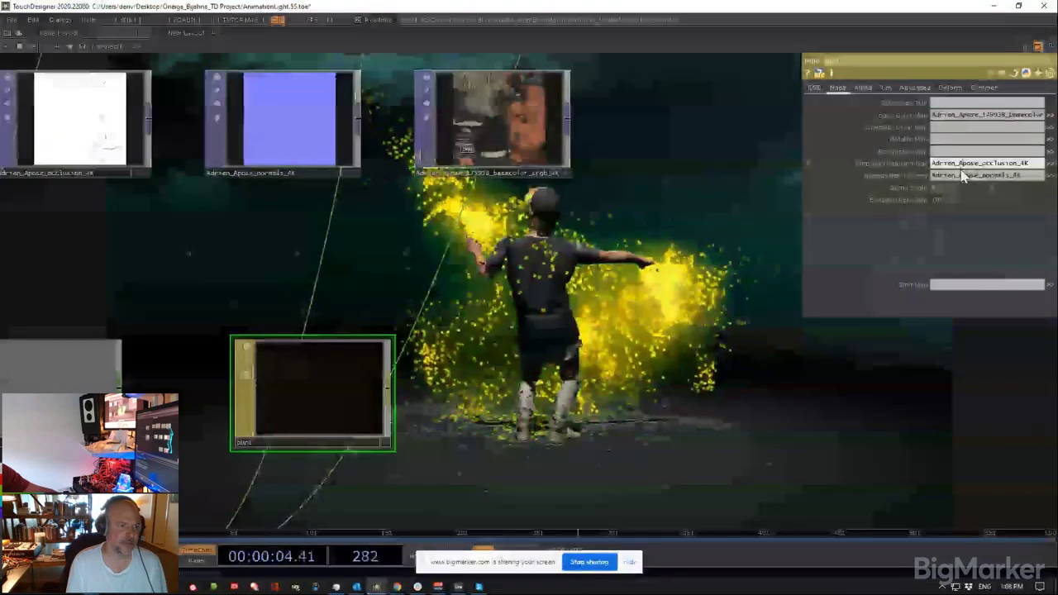
pyautogui.moveTo(547, 325); pyautogui.dragTo(503, 281)
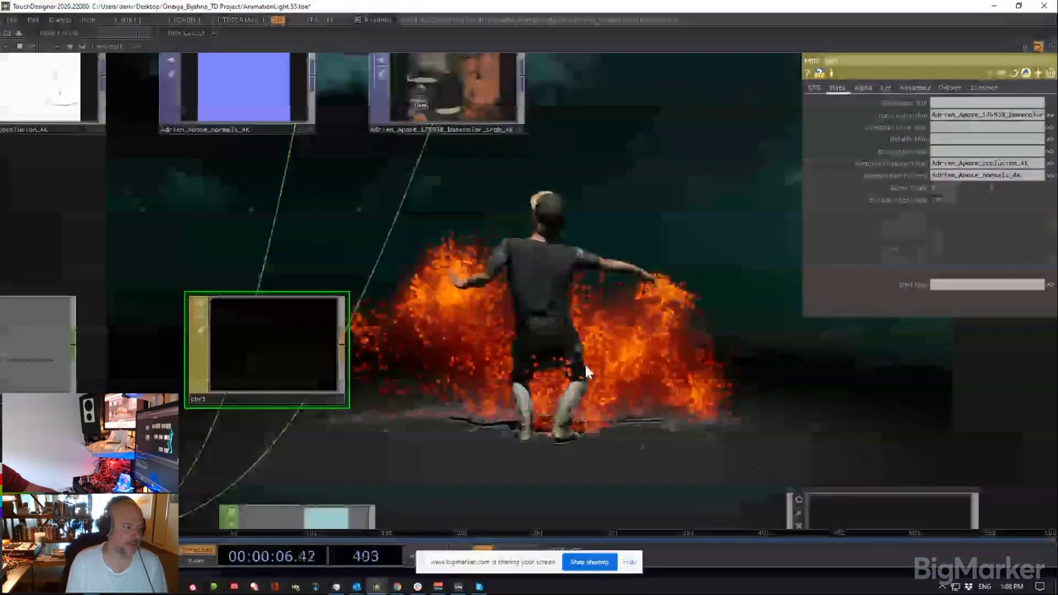
pyautogui.moveTo(583, 360); pyautogui.dragTo(561, 340)
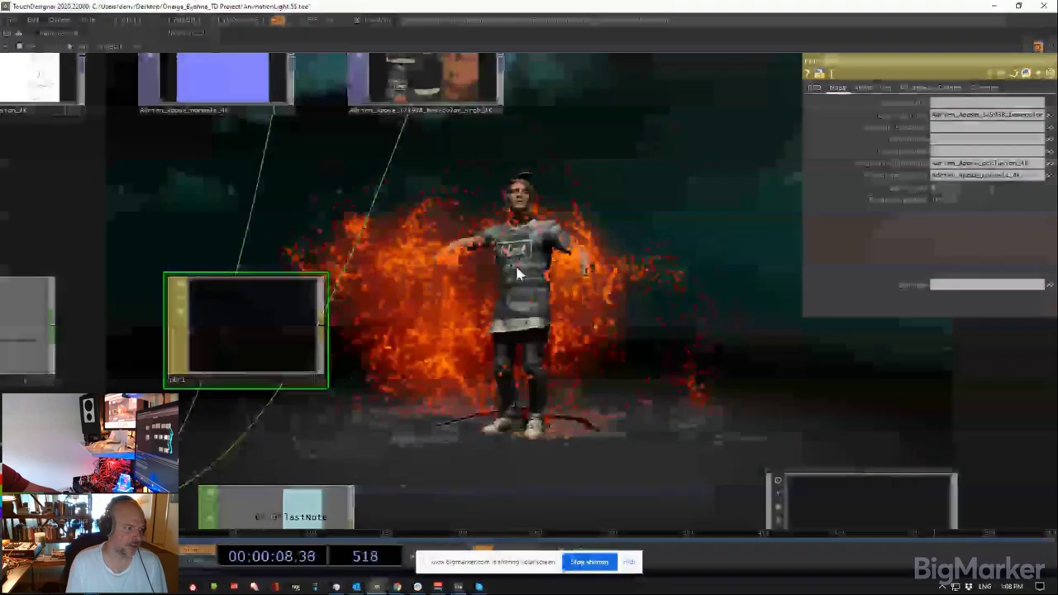
# Step: Select the light2 component and review its light parameters
pyautogui.scroll(-5, 516, 248)
pyautogui.moveTo(602, 245); pyautogui.dragTo(386, 245)
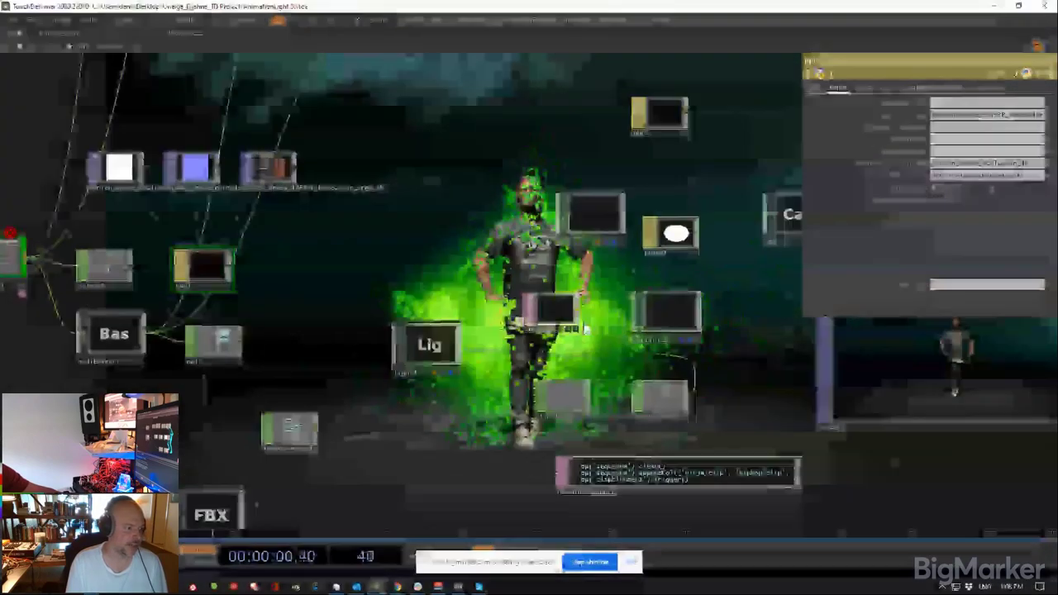
pyautogui.click(425, 351)
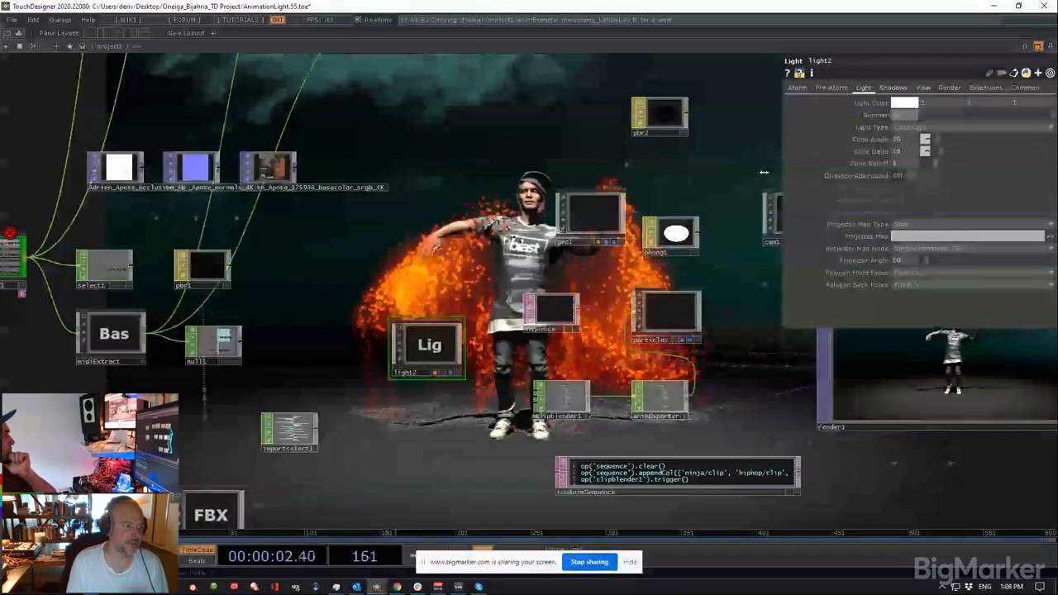
pyautogui.moveTo(466, 314); pyautogui.dragTo(545, 373)
# Step: Look over the whole network, then the environment light and the animation sequence scripts up close
pyautogui.scroll(-5, 545, 372)
pyautogui.scroll(6, 736, 256)
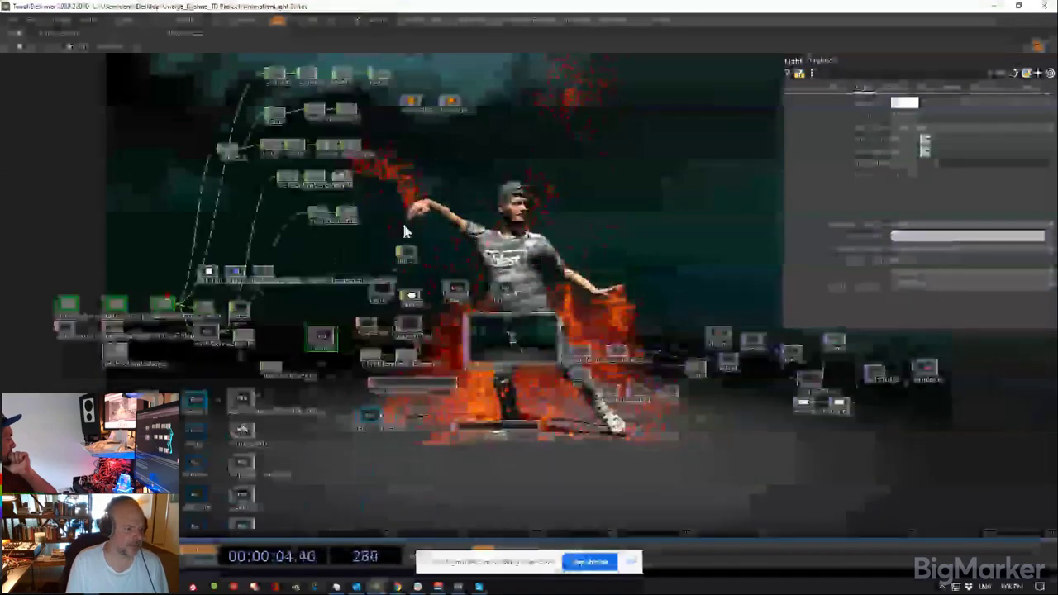
pyautogui.scroll(6, 665, 345)
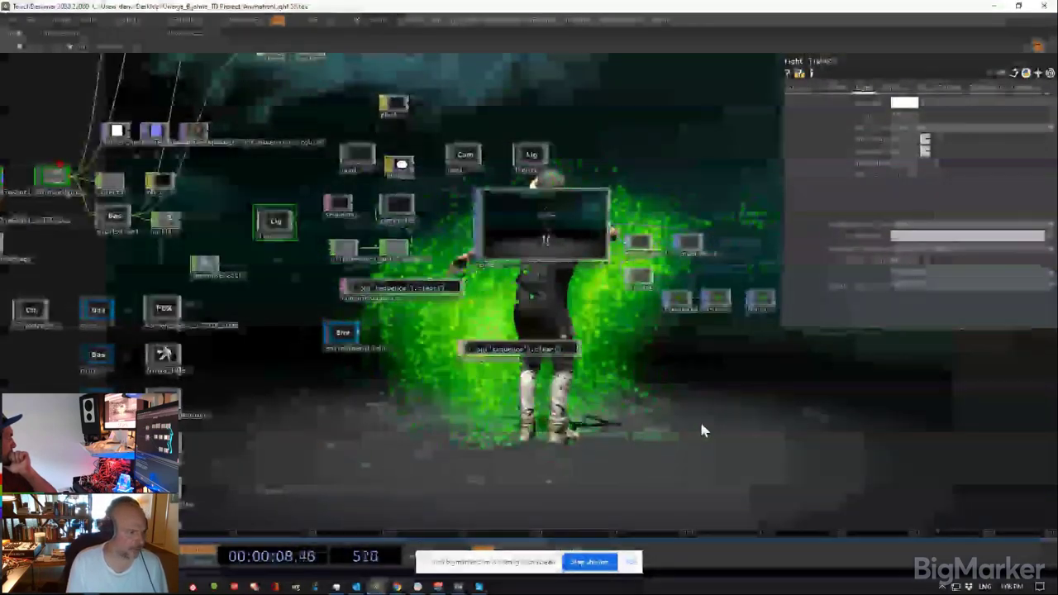
pyautogui.scroll(5, 252, 444)
pyautogui.moveTo(252, 445); pyautogui.dragTo(533, 390)
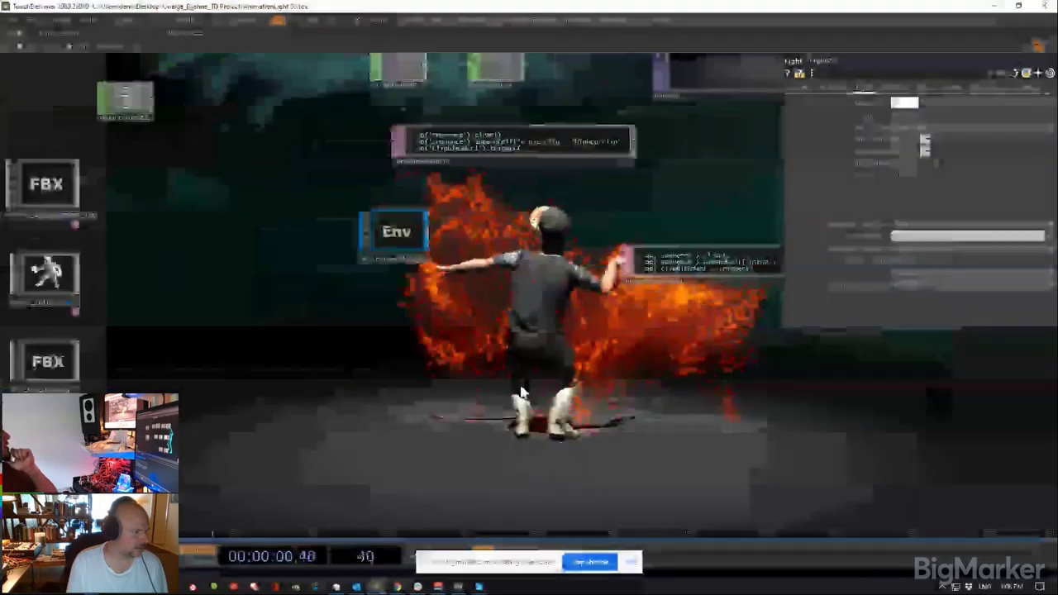
pyautogui.scroll(-3, 497, 399)
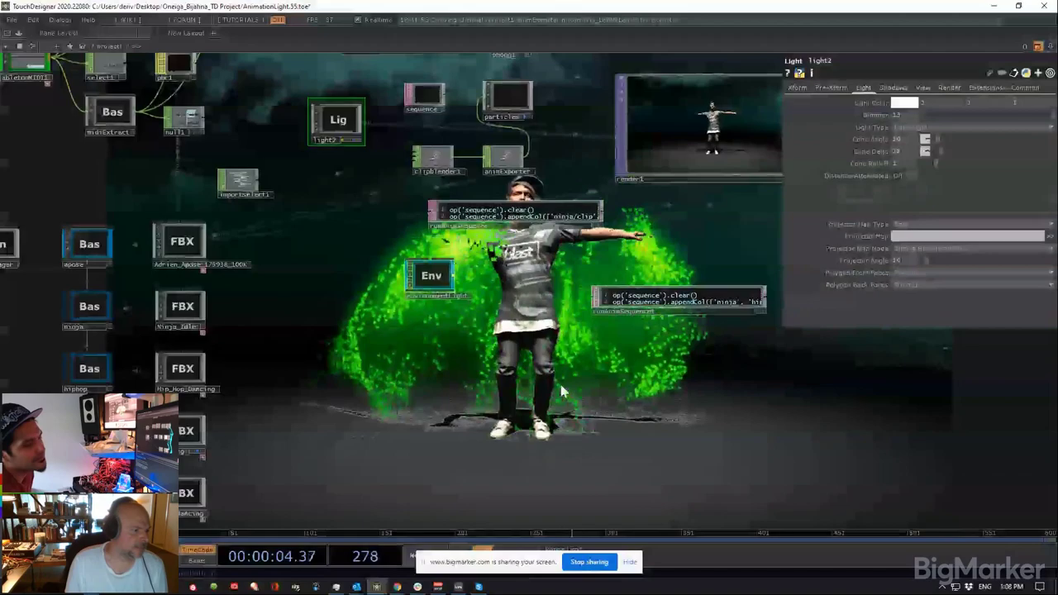
# Step: Hide the parameter window and bring the Ableton CHOPs, base and FBX components into view together
pyautogui.moveTo(466, 413); pyautogui.dragTo(626, 479)
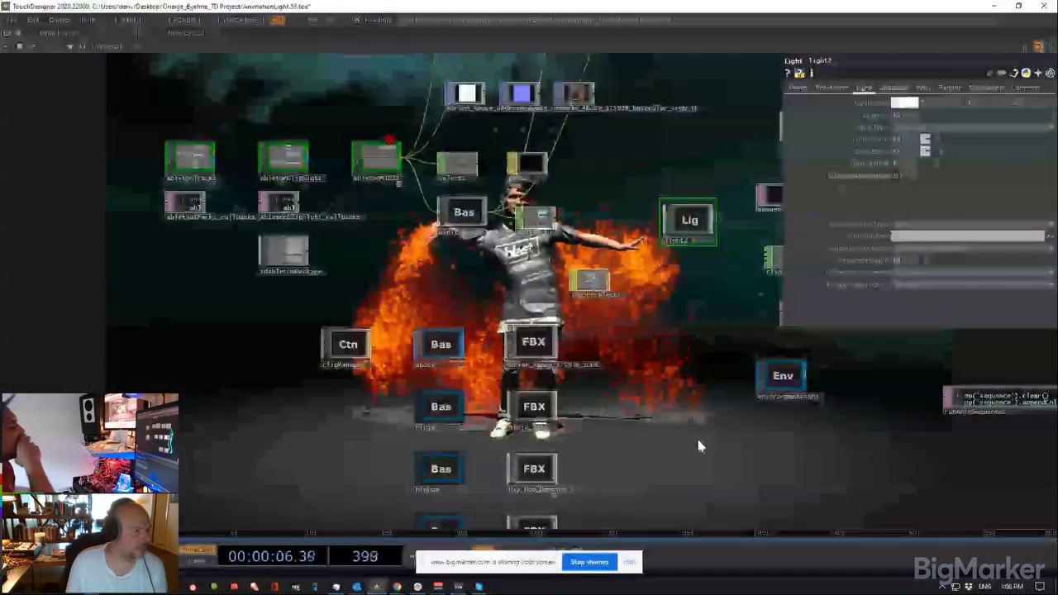
pyautogui.moveTo(699, 446); pyautogui.dragTo(588, 460)
pyautogui.press('p')
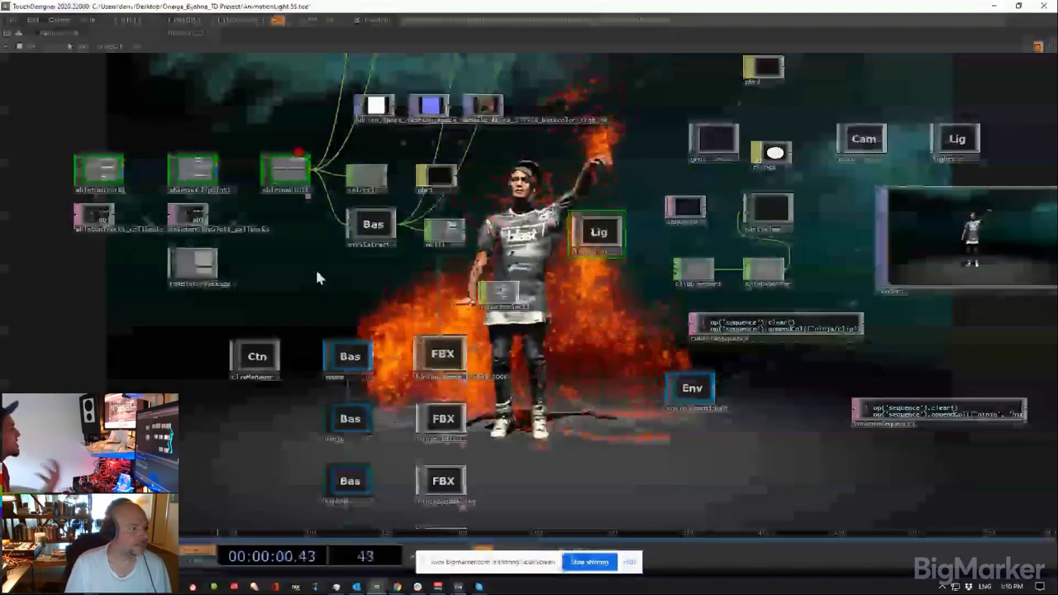
pyautogui.moveTo(314, 267); pyautogui.dragTo(348, 295)
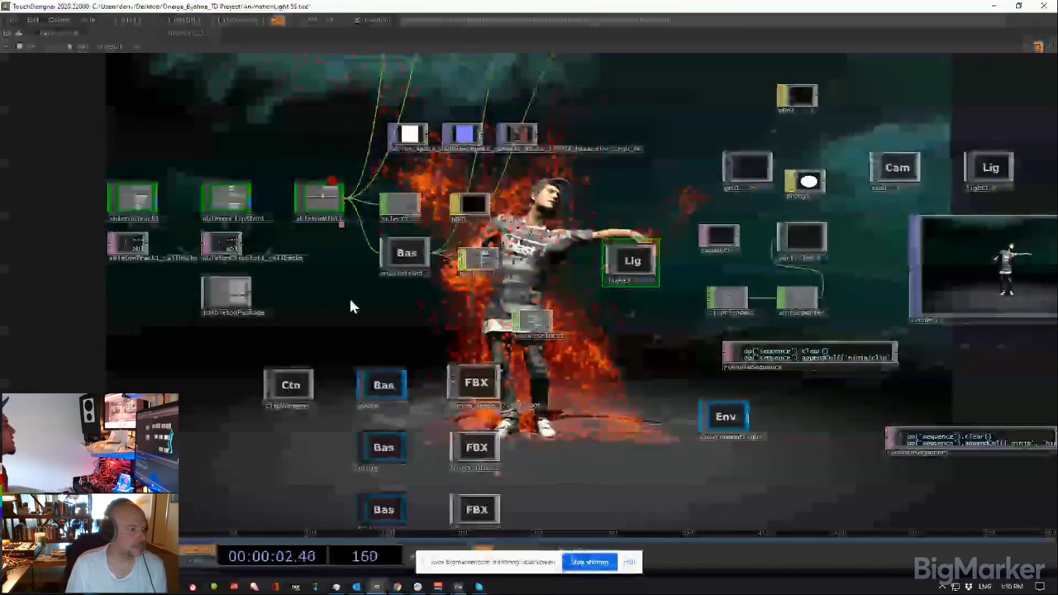
# Step: Bring the abletonTrack1_callbacks DAT up close and make its script editable
pyautogui.scroll(4, 78, 230)
pyautogui.scroll(-6, 376, 334)
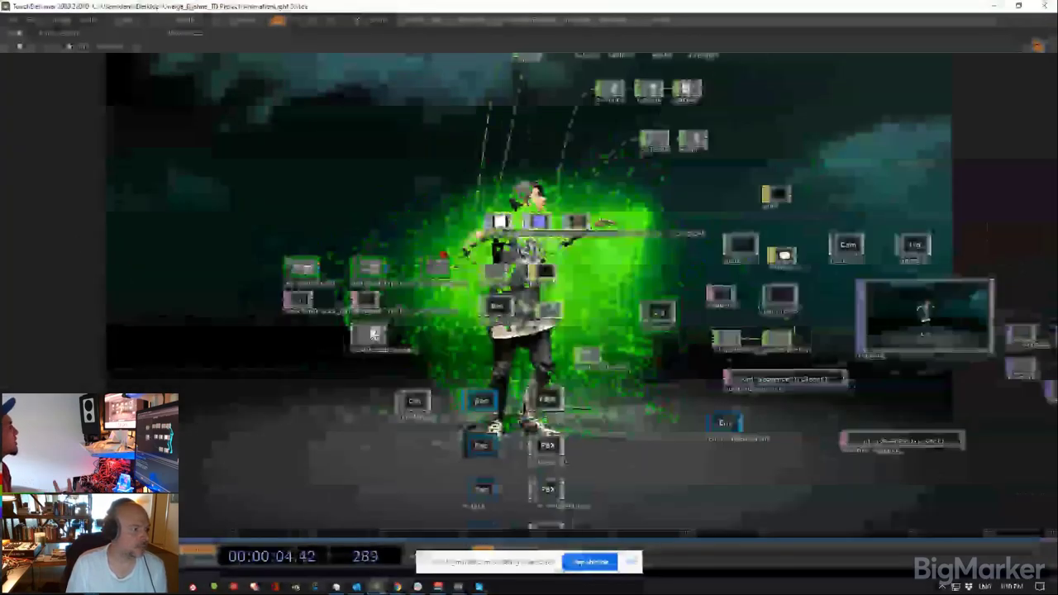
pyautogui.scroll(5, 298, 324)
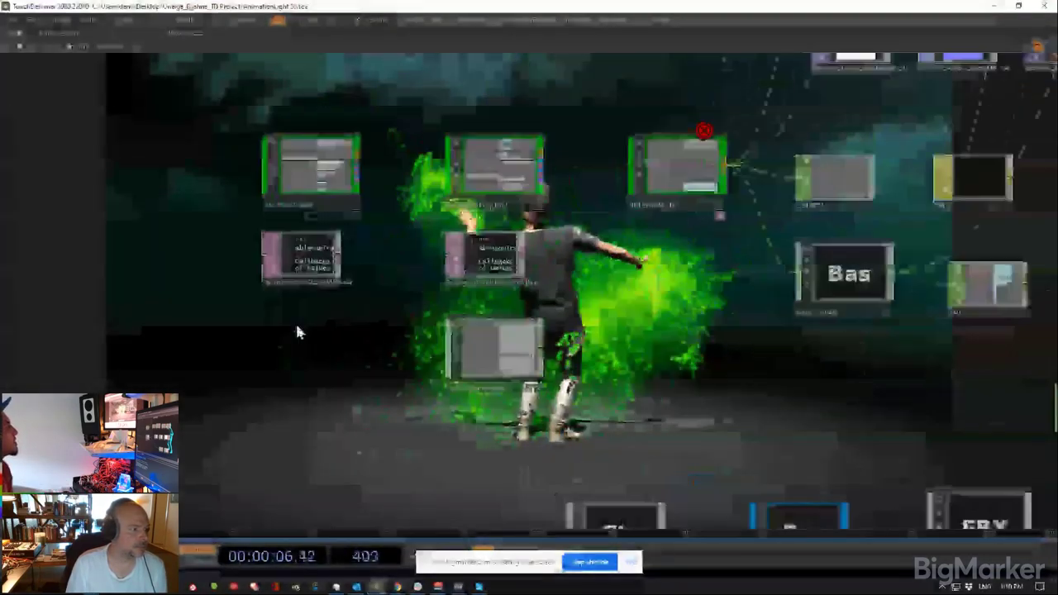
pyautogui.scroll(6, 281, 264)
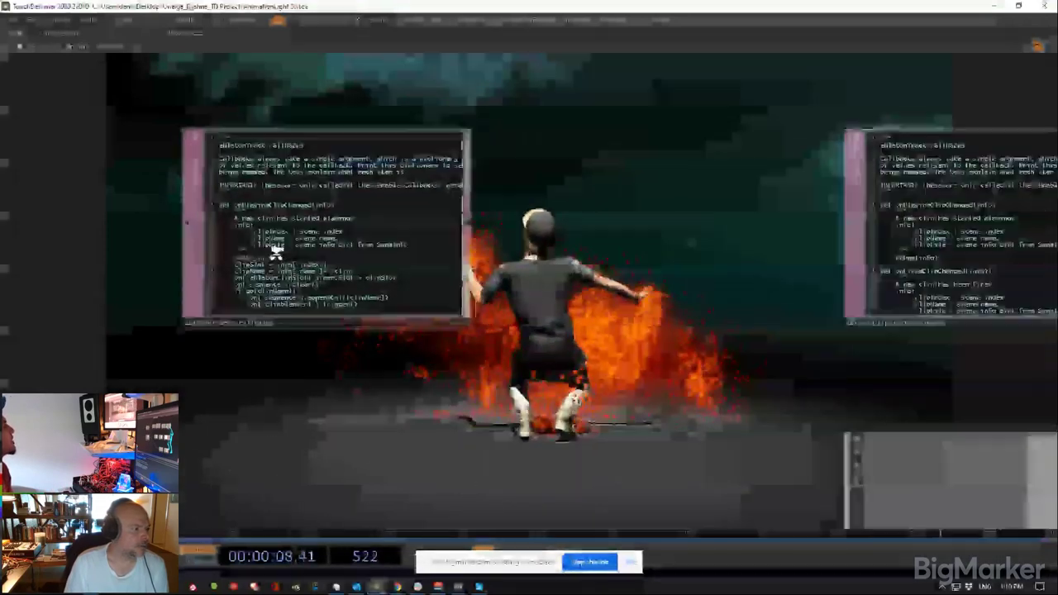
pyautogui.scroll(2, 278, 258)
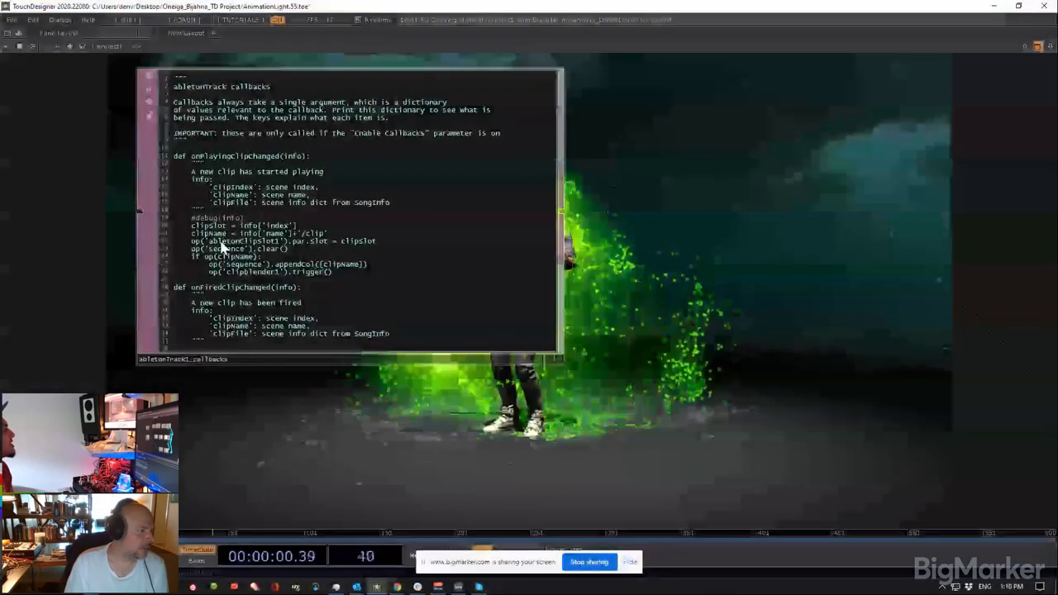
pyautogui.moveTo(692, 316); pyautogui.dragTo(808, 343)
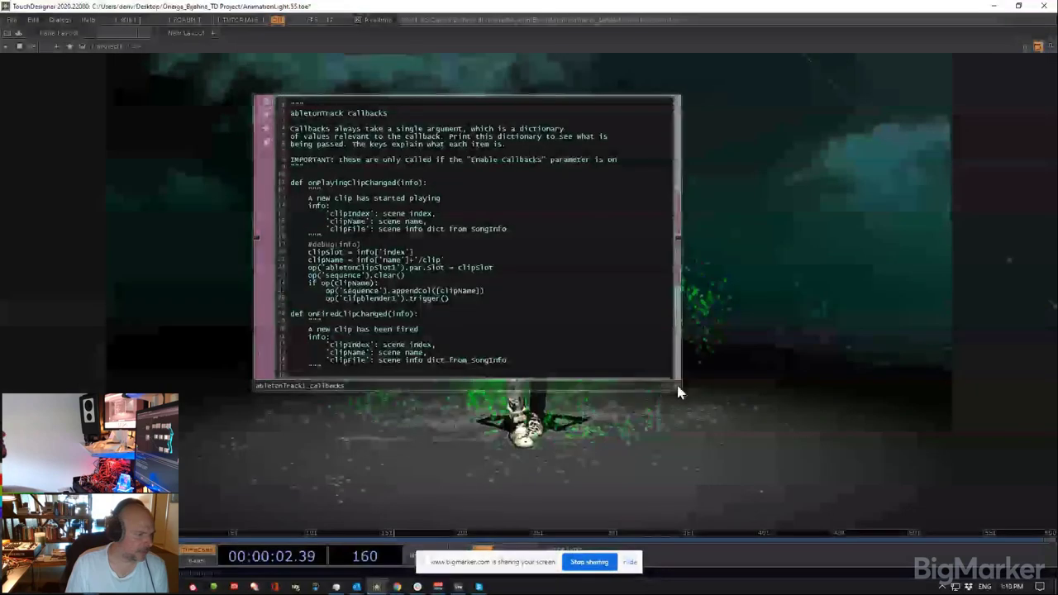
pyautogui.click(677, 385)
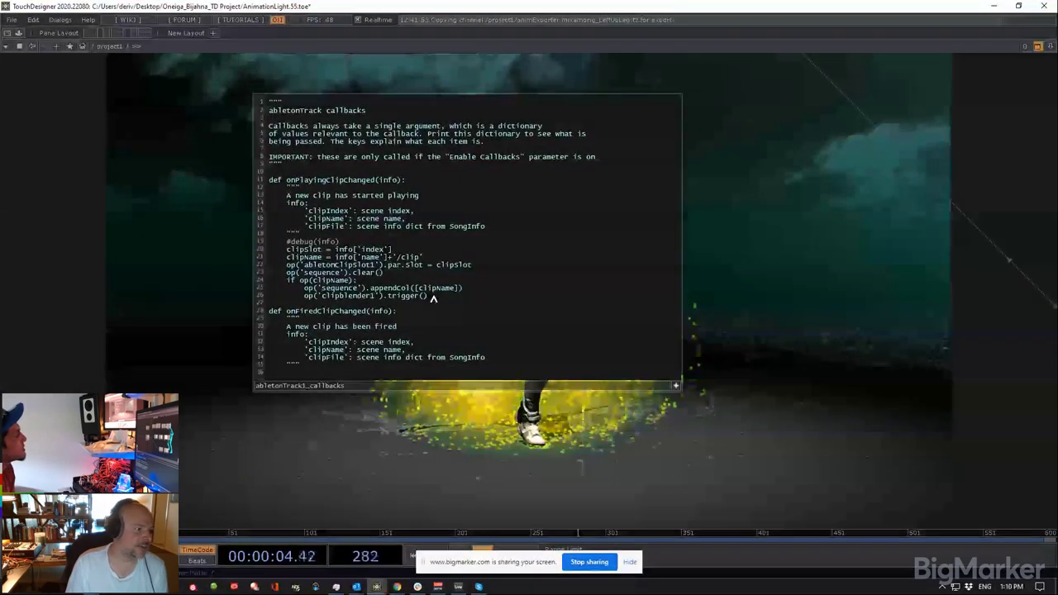
# Step: Highlight the onPlayingClipChanged code from the clipSlot assignment through the clipblender1 trigger line
pyautogui.moveTo(434, 298); pyautogui.dragTo(245, 265)
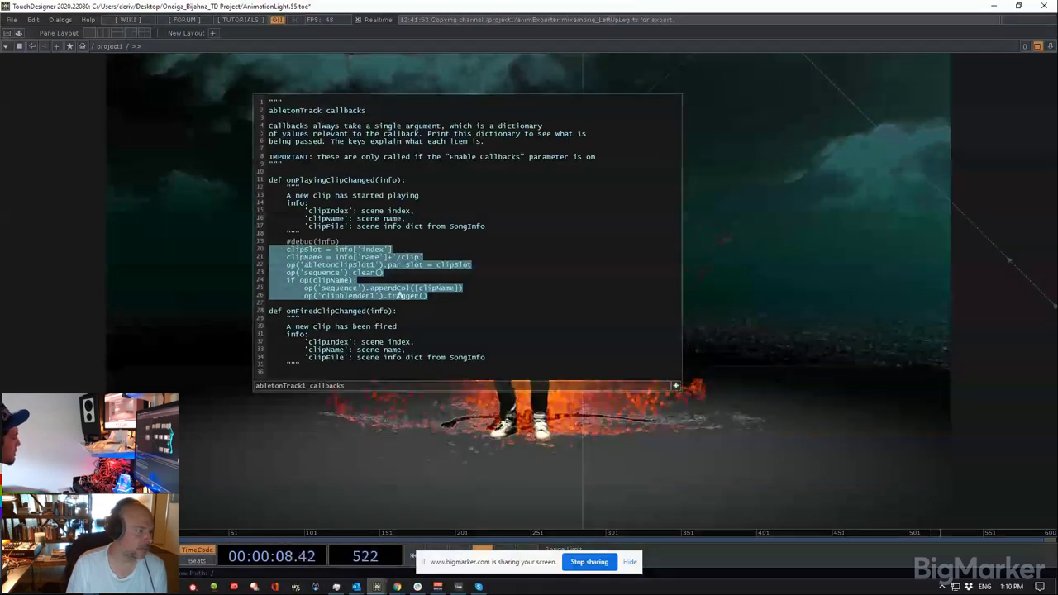
pyautogui.click(446, 298)
pyautogui.moveTo(447, 298); pyautogui.dragTo(239, 251)
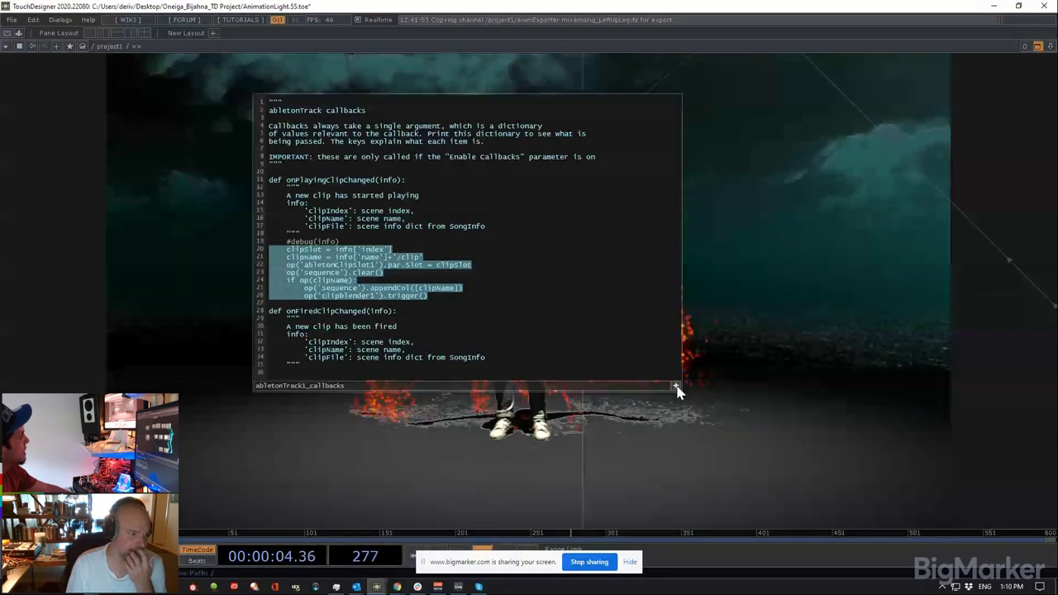
# Step: Examine the abletonClipSlot1 callbacks script, then look across the network from the Ableton CHOPs to the render1 output
pyautogui.scroll(-6, 676, 392)
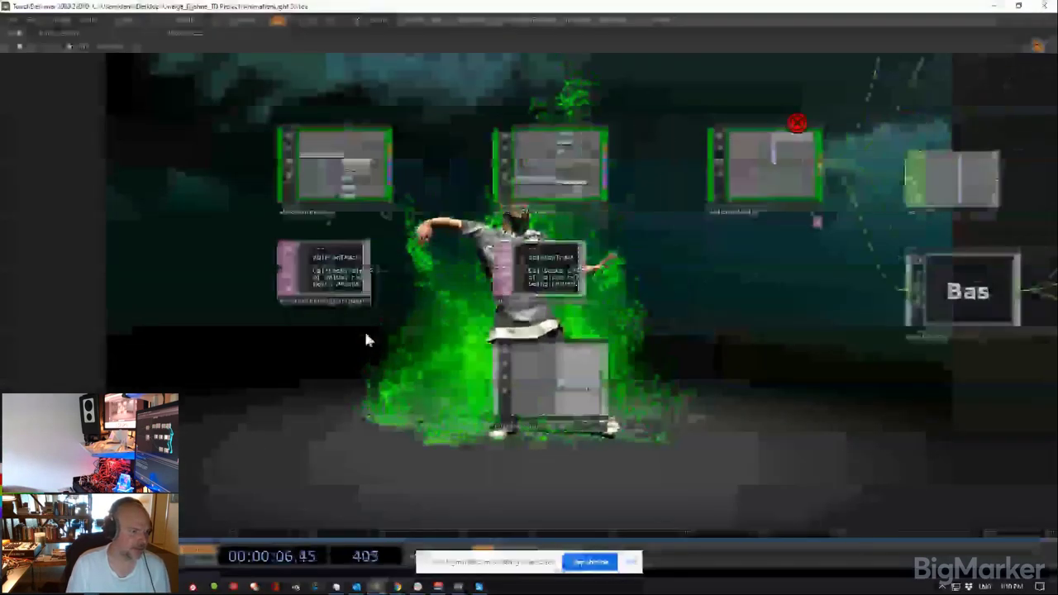
pyautogui.scroll(4, 429, 267)
pyautogui.scroll(2, 429, 275)
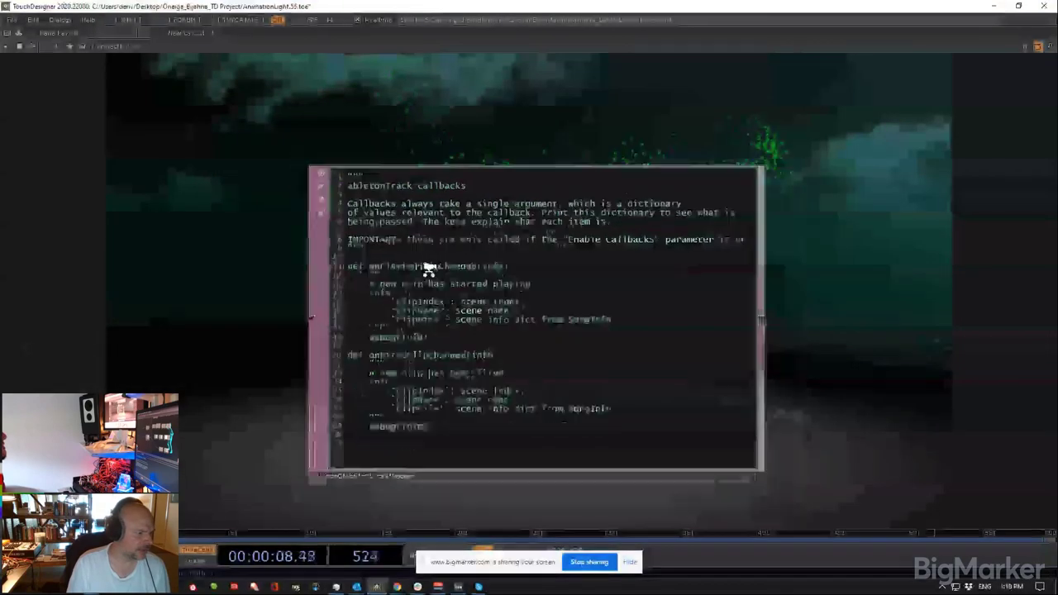
pyautogui.scroll(-7, 428, 281)
pyautogui.scroll(-4, 431, 309)
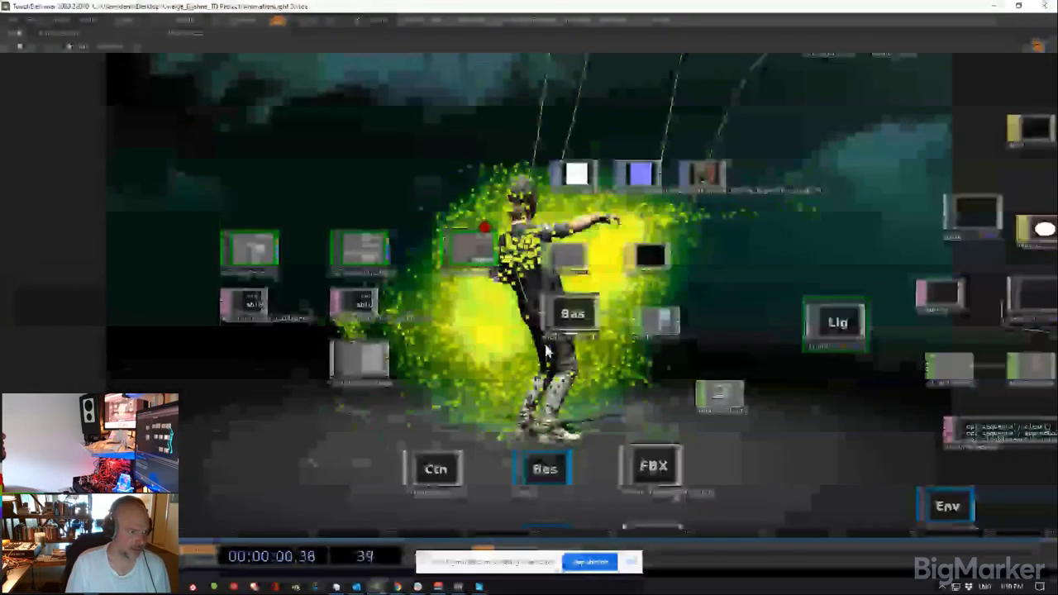
pyautogui.moveTo(498, 373); pyautogui.dragTo(328, 309)
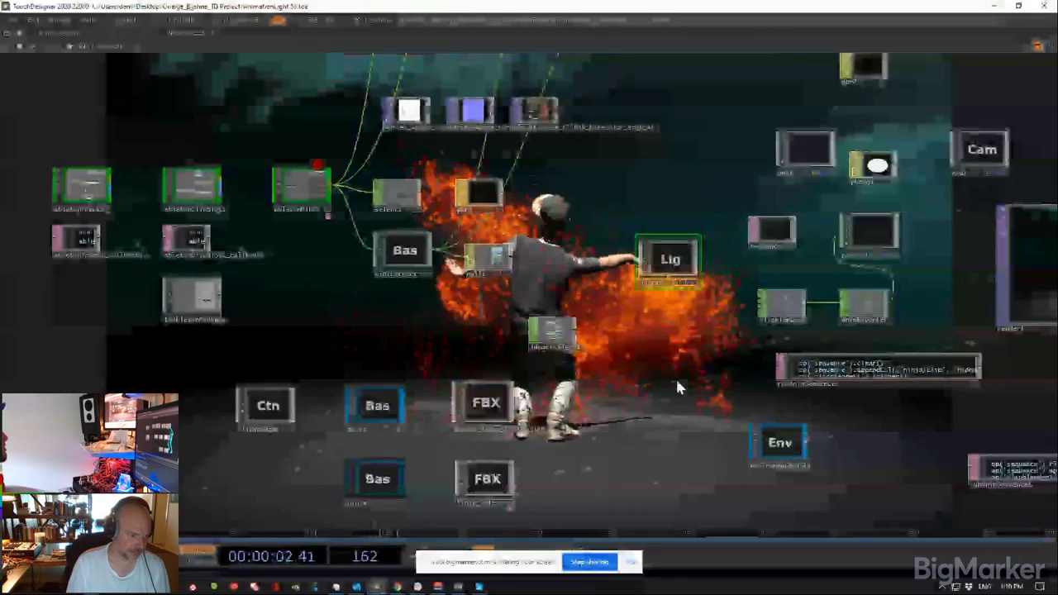
pyautogui.moveTo(650, 376); pyautogui.dragTo(564, 373)
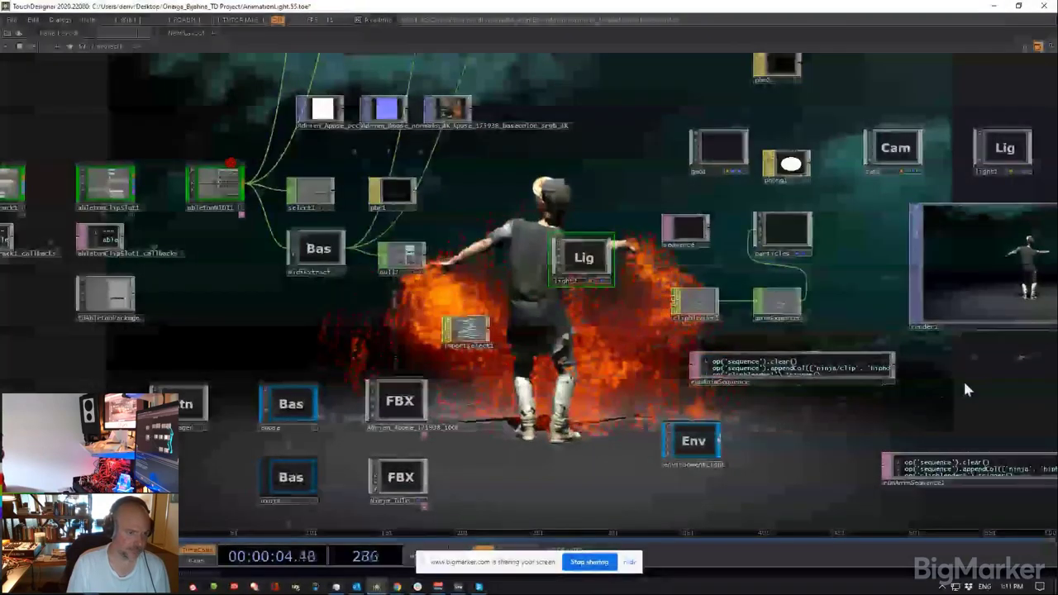
pyautogui.moveTo(964, 385); pyautogui.dragTo(859, 401)
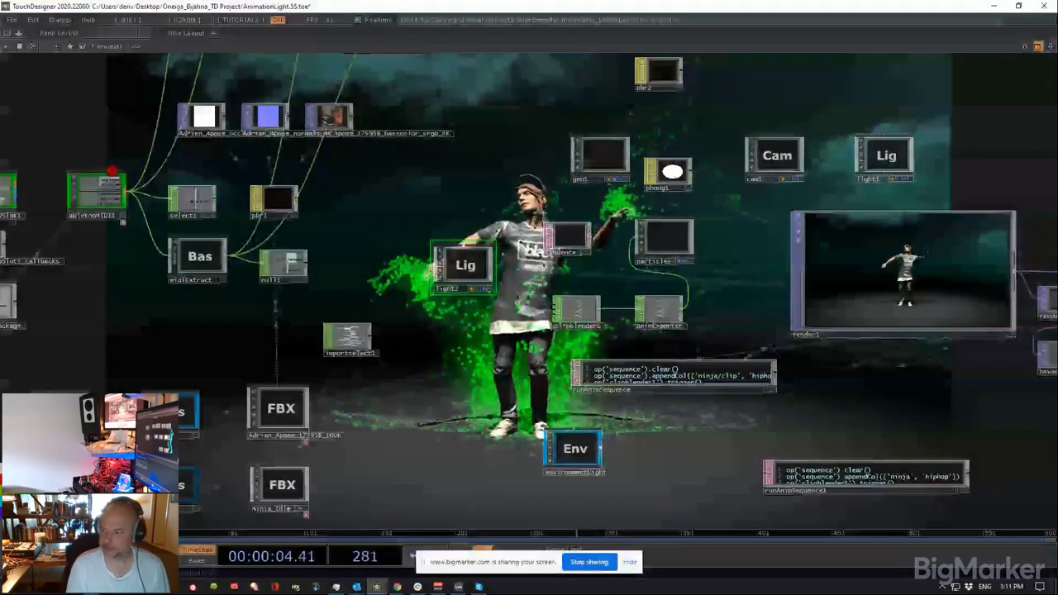
# Step: Place TouchDesigner beside Ableton Live with the rendered character unobstructed, and launch scenes 9, 10 and 11 in turn
pyautogui.doubleClick(681, 9)
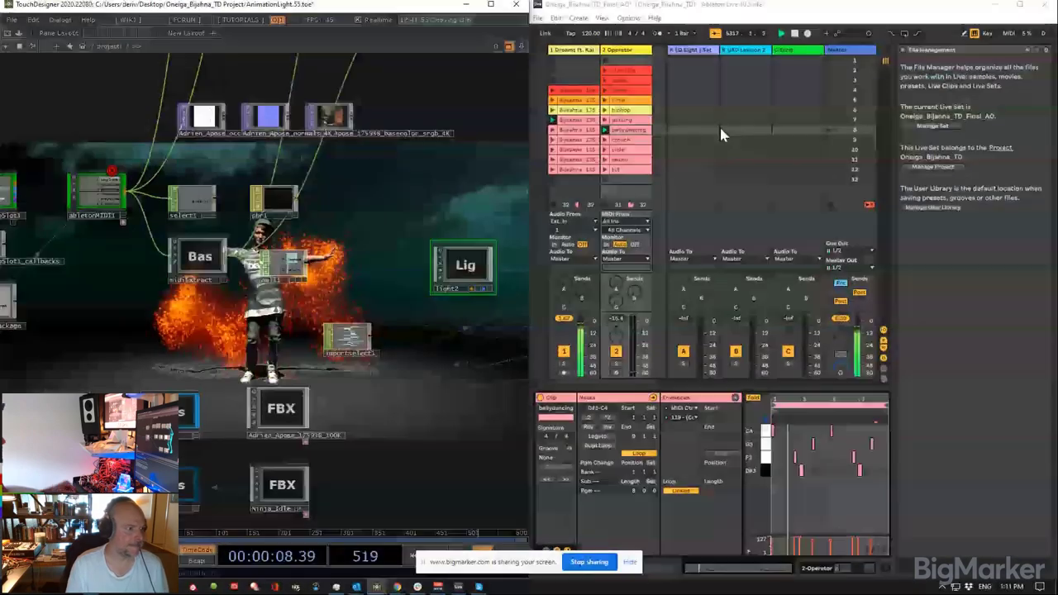
pyautogui.click(830, 141)
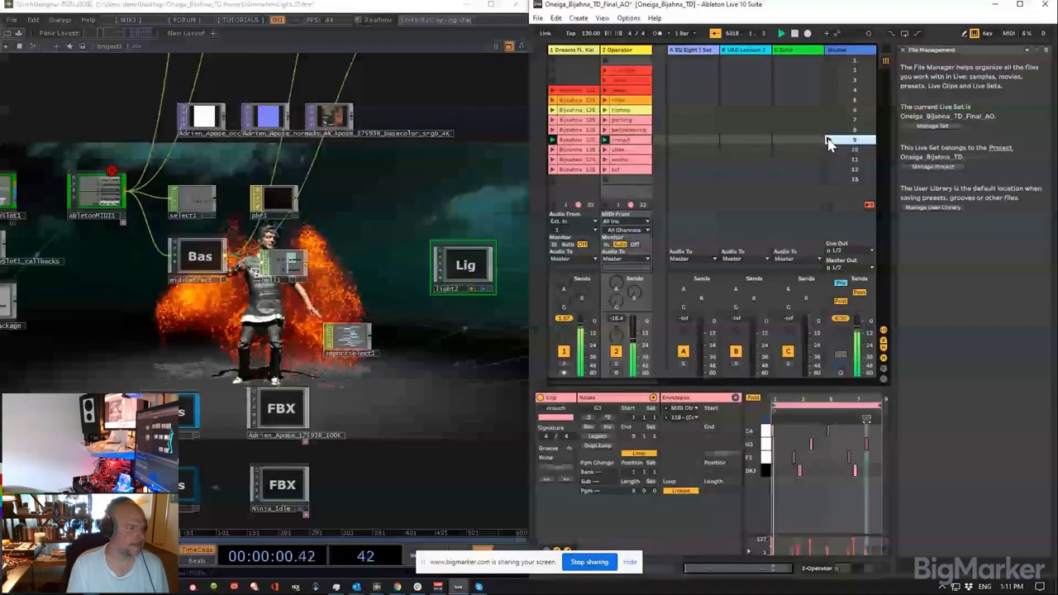
pyautogui.moveTo(355, 190); pyautogui.dragTo(170, 266)
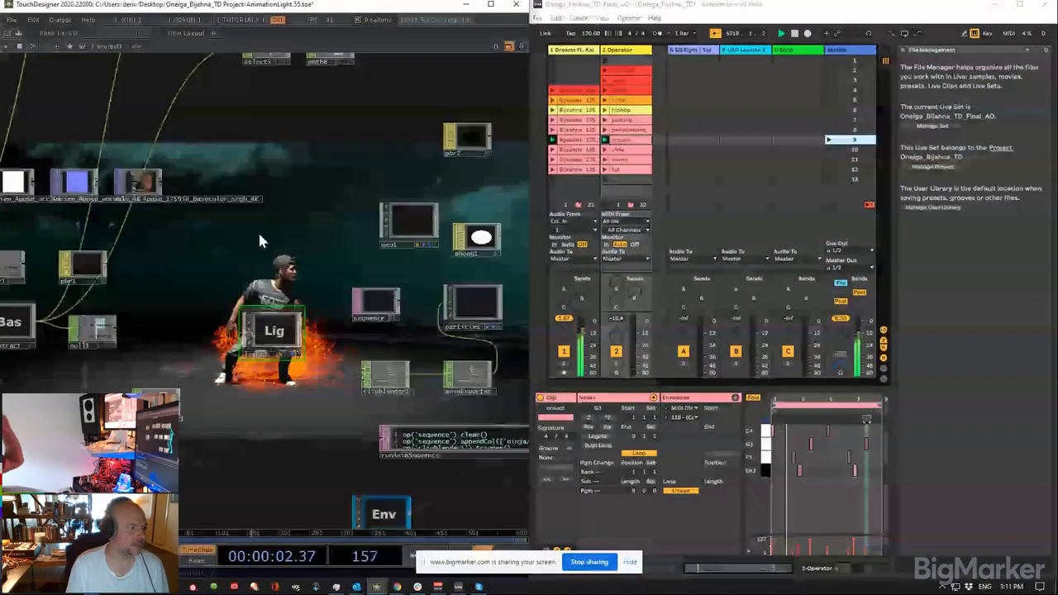
pyautogui.moveTo(258, 231); pyautogui.dragTo(2, 498)
pyautogui.moveTo(347, 165); pyautogui.dragTo(74, 267)
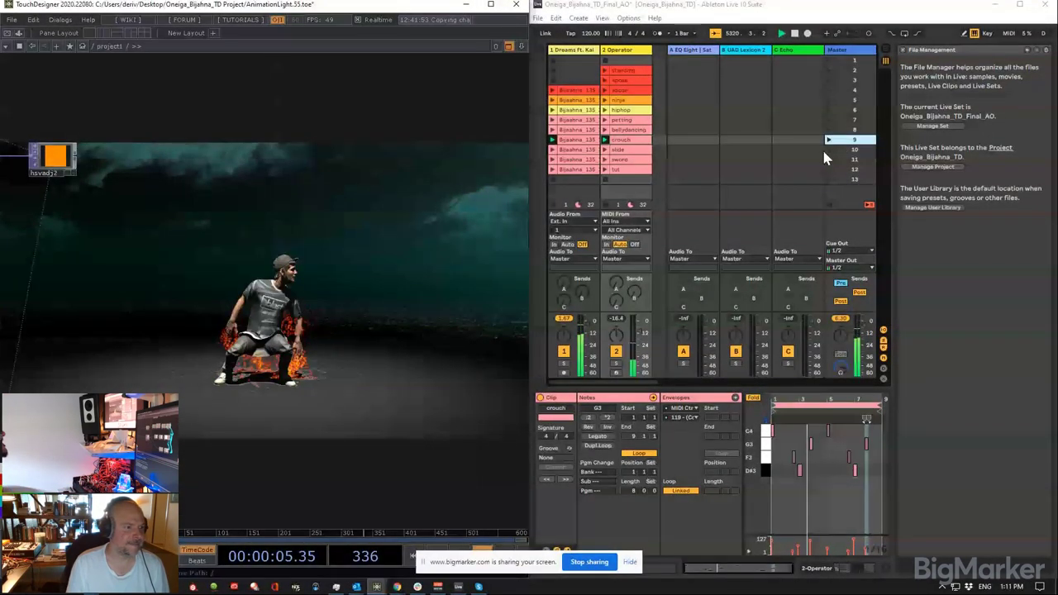
pyautogui.click(829, 150)
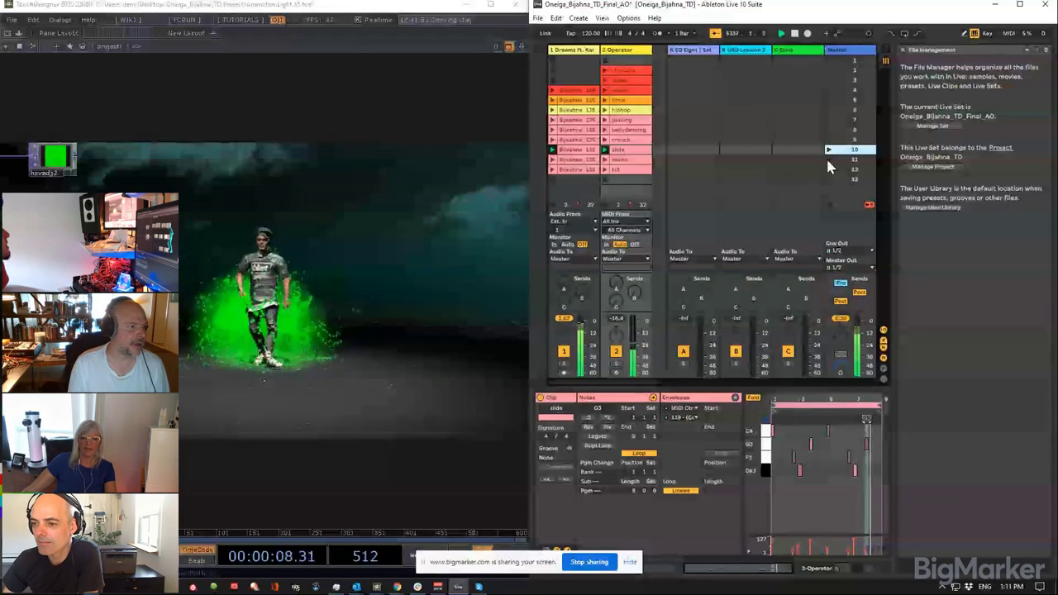
pyautogui.click(828, 160)
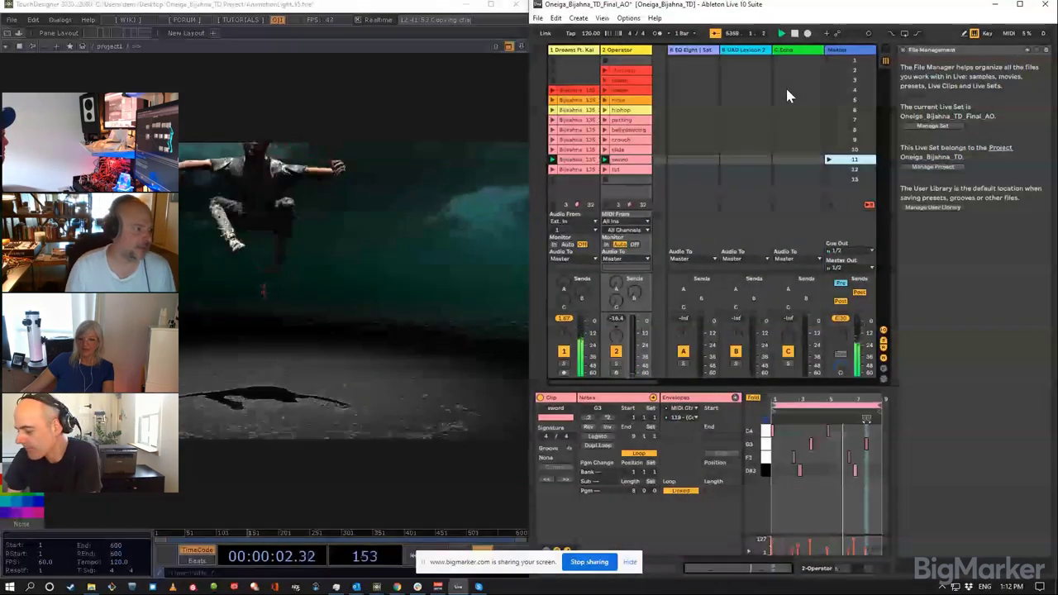
# Step: Return to the project network and examine the abletonMIDI1 CHOP and its outgoing connections
pyautogui.scroll(-3, 295, 355)
pyautogui.moveTo(295, 356); pyautogui.dragTo(392, 264)
pyautogui.scroll(-2, 391, 260)
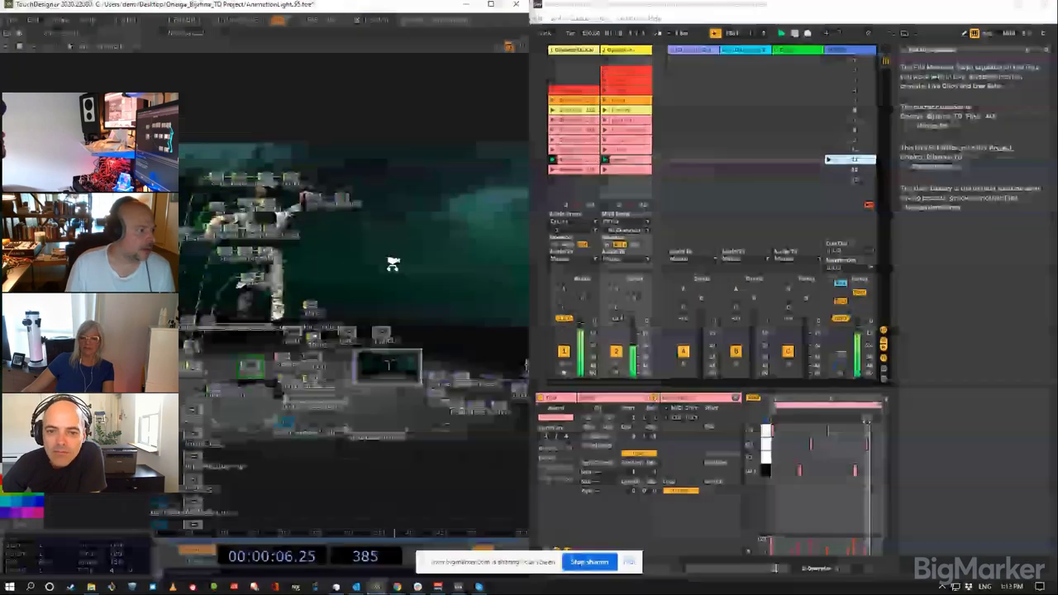
pyautogui.scroll(3, 295, 358)
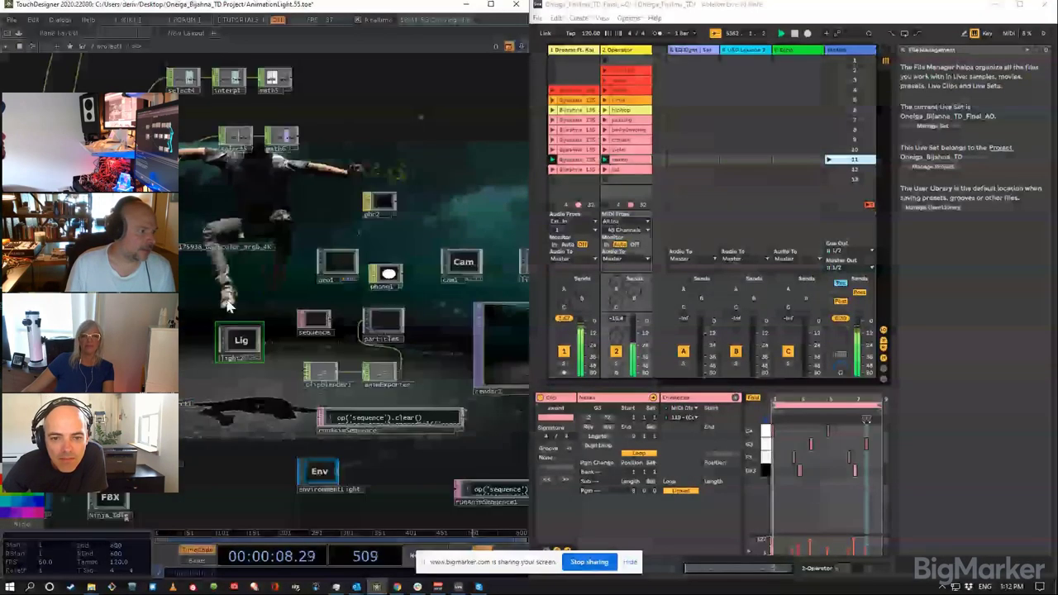
pyautogui.moveTo(229, 306); pyautogui.dragTo(274, 261)
pyautogui.press('Tab')
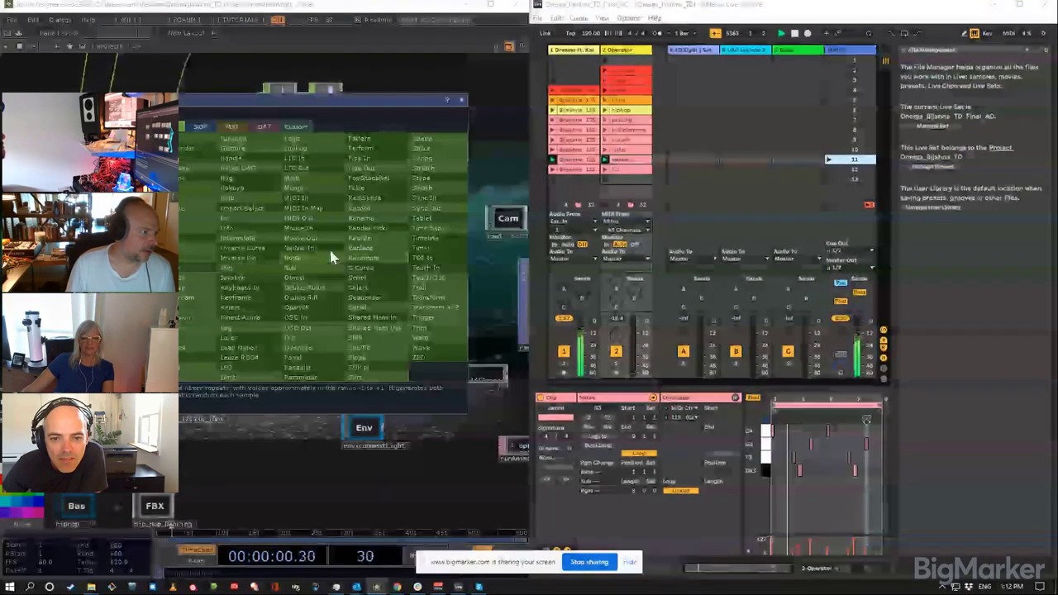
pyautogui.click(331, 258)
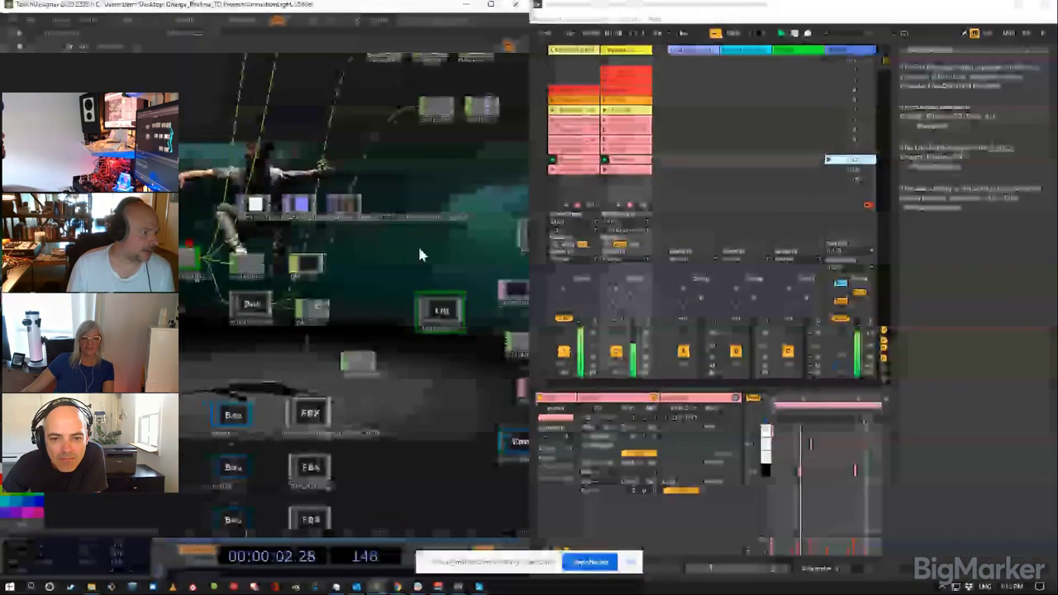
pyautogui.scroll(6, 335, 376)
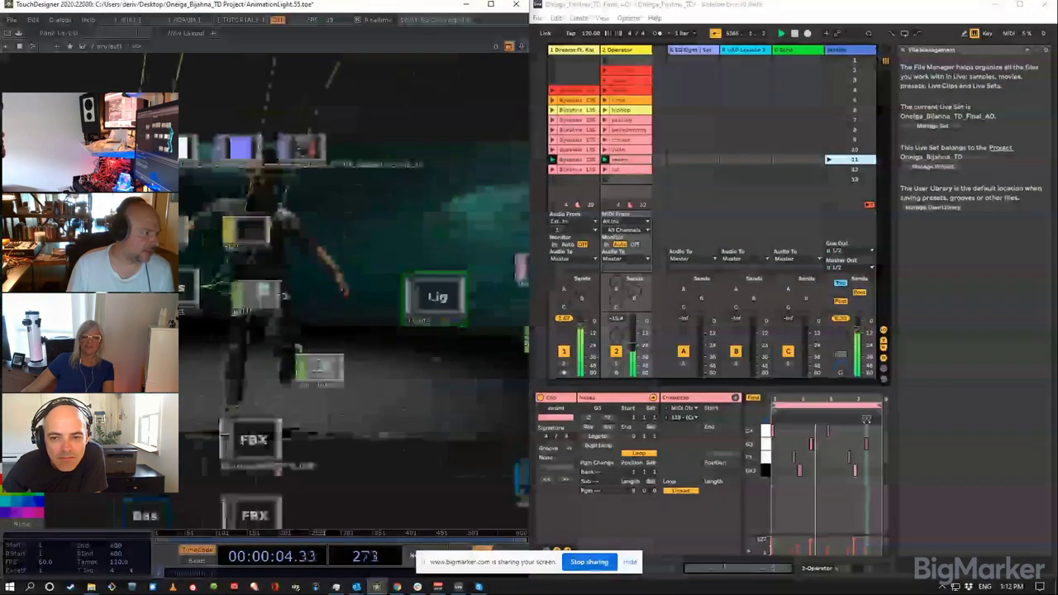
pyautogui.scroll(8, 305, 309)
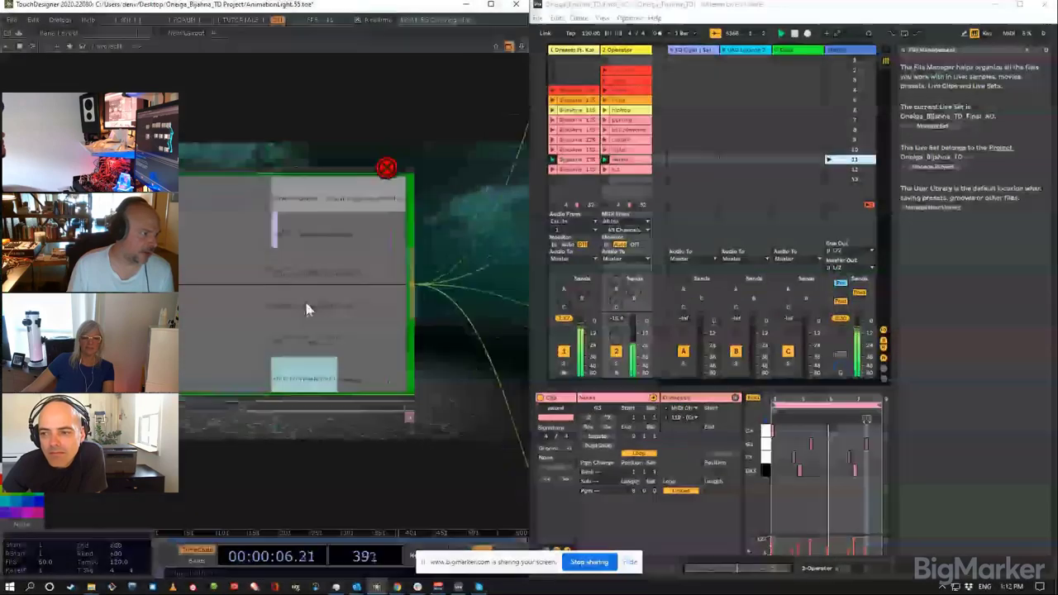
pyautogui.scroll(-10, 271, 276)
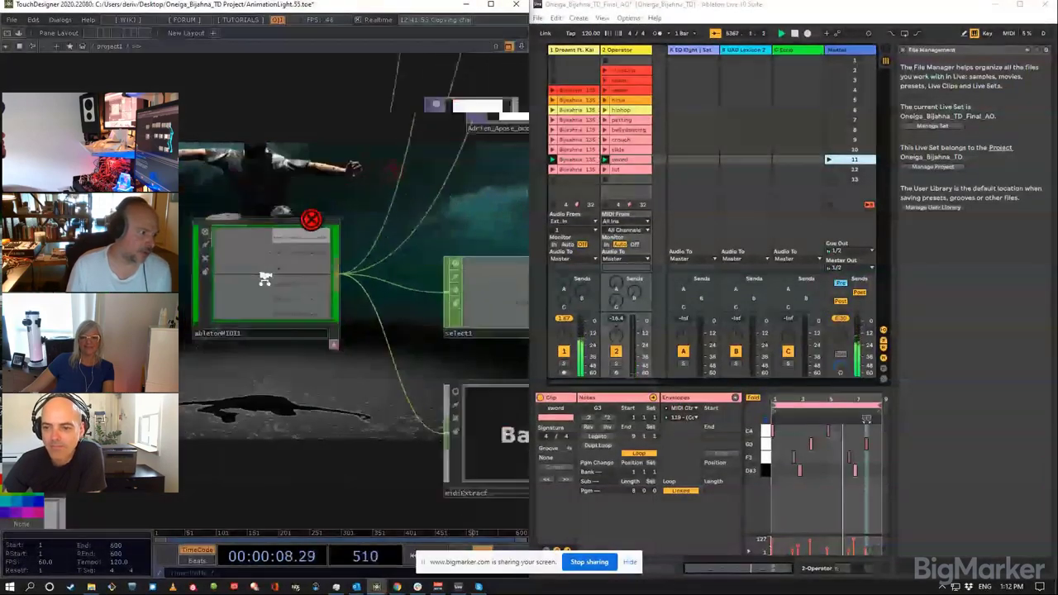
# Step: Select the character's FBX component and then the clipblender1 CHOP, and look over the neighbouring importselect1 and light2 operators
pyautogui.moveTo(340, 384); pyautogui.dragTo(238, 300)
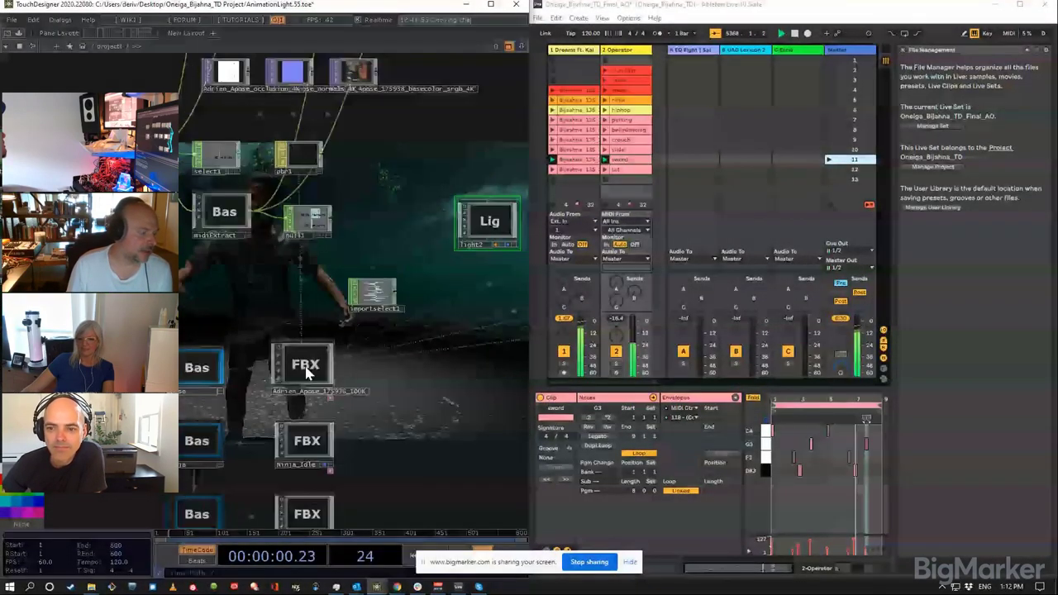
pyautogui.scroll(5, 321, 193)
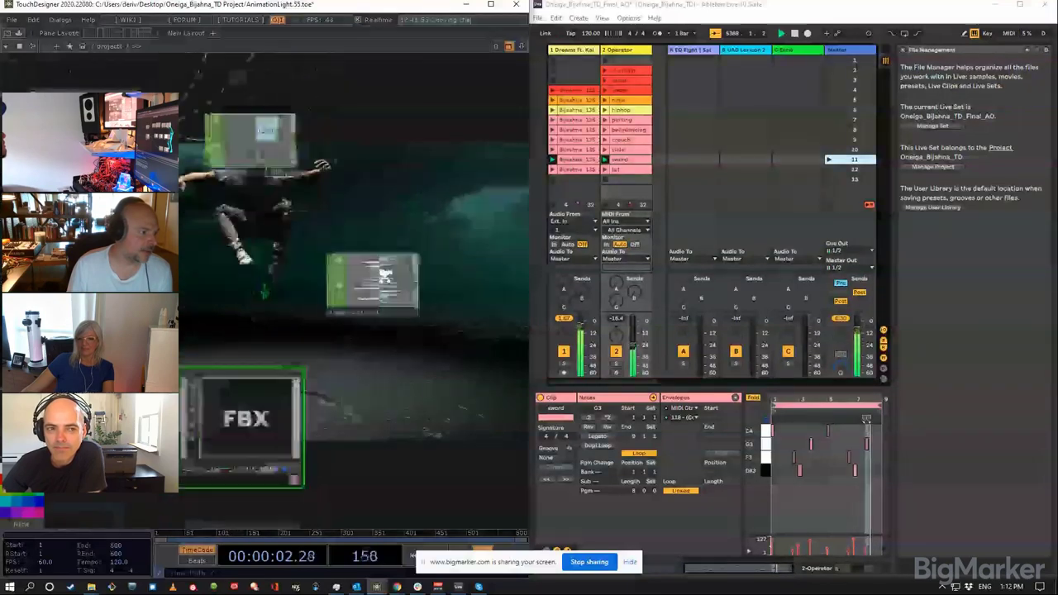
pyautogui.scroll(-2, 320, 193)
pyautogui.moveTo(336, 92); pyautogui.dragTo(226, 238)
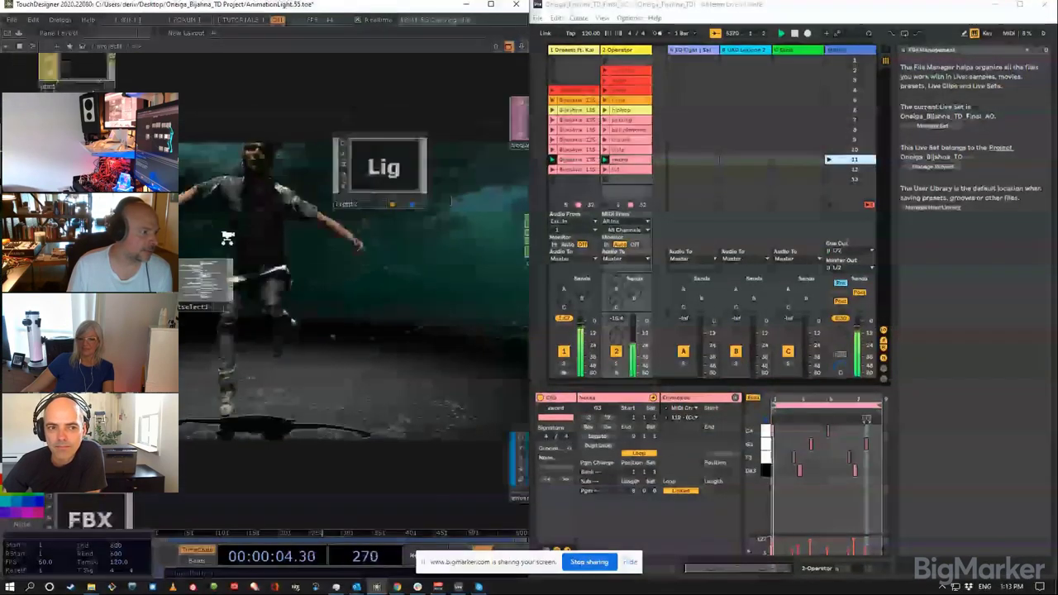
pyautogui.scroll(-4, 239, 234)
pyautogui.moveTo(277, 271); pyautogui.dragTo(442, 242, button='middle')
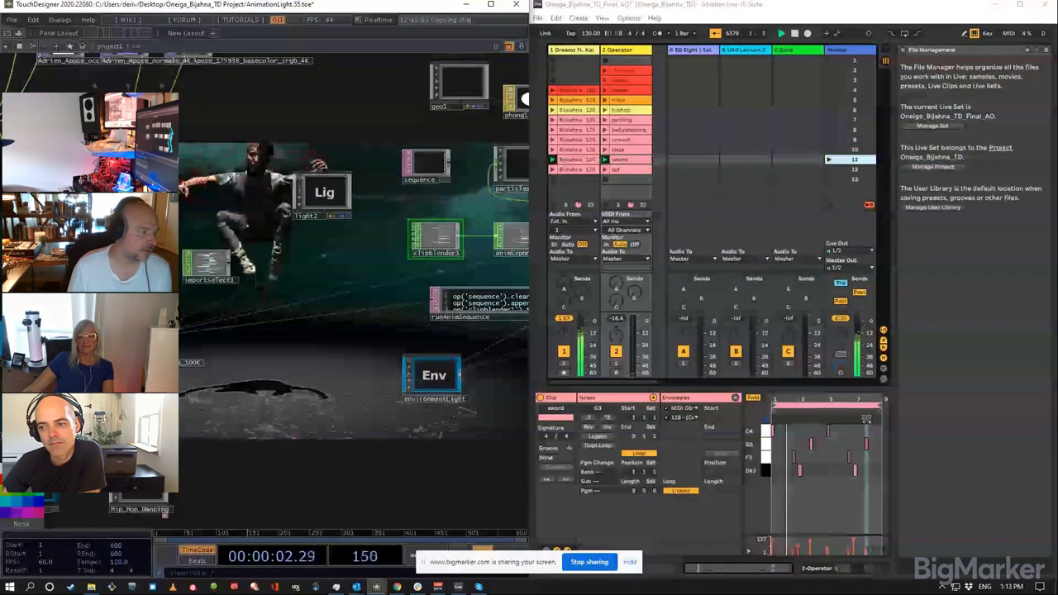
pyautogui.moveTo(218, 189); pyautogui.dragTo(225, 238)
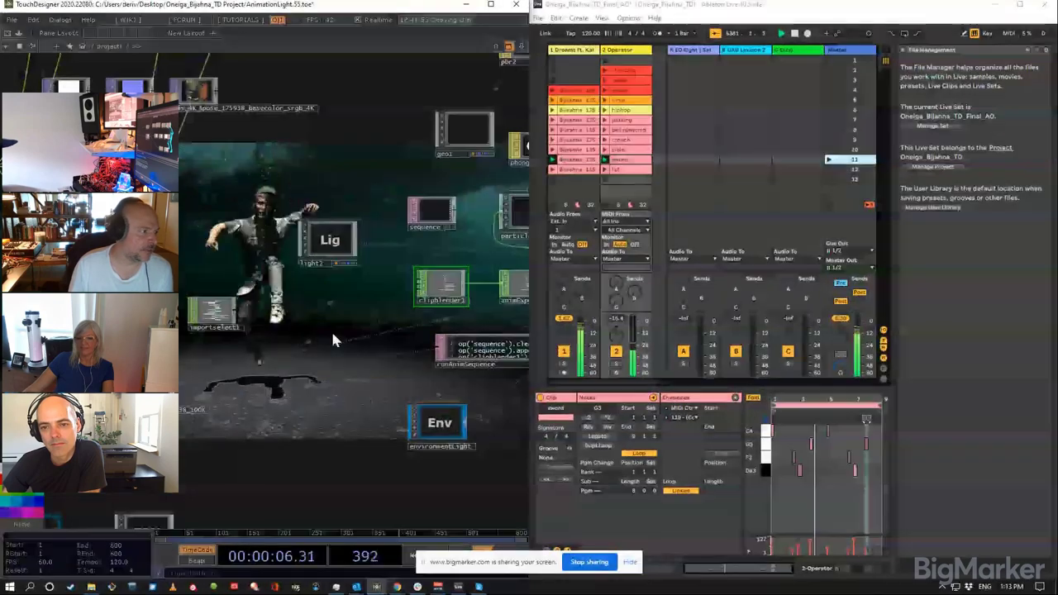
pyautogui.moveTo(212, 198); pyautogui.dragTo(289, 249)
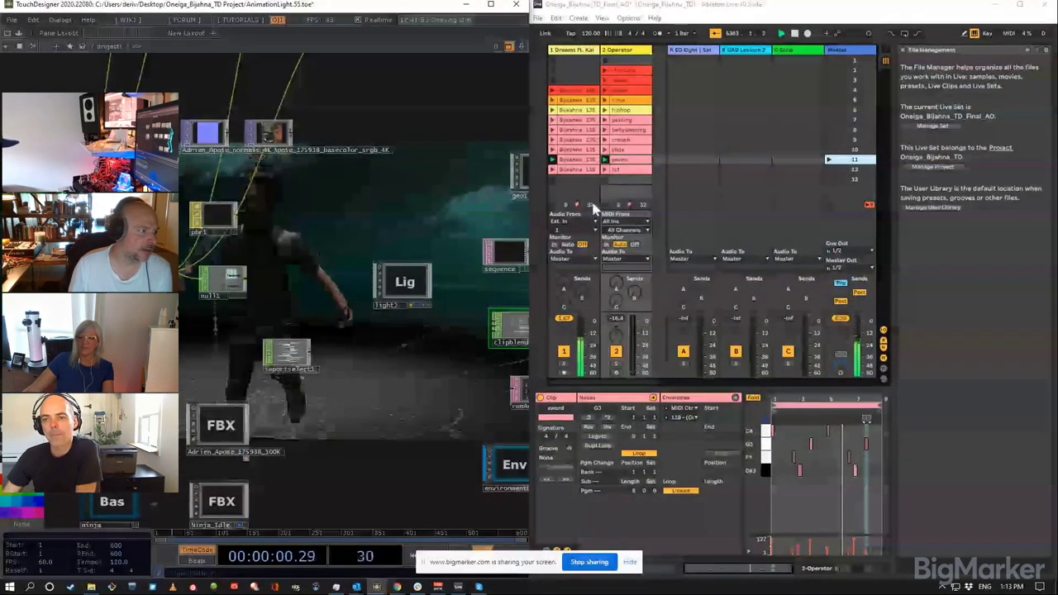
# Step: Examine the device, control and note channels in the abletonMIDI1 CHOP up close
pyautogui.moveTo(374, 231); pyautogui.dragTo(554, 282)
pyautogui.scroll(5, 208, 264)
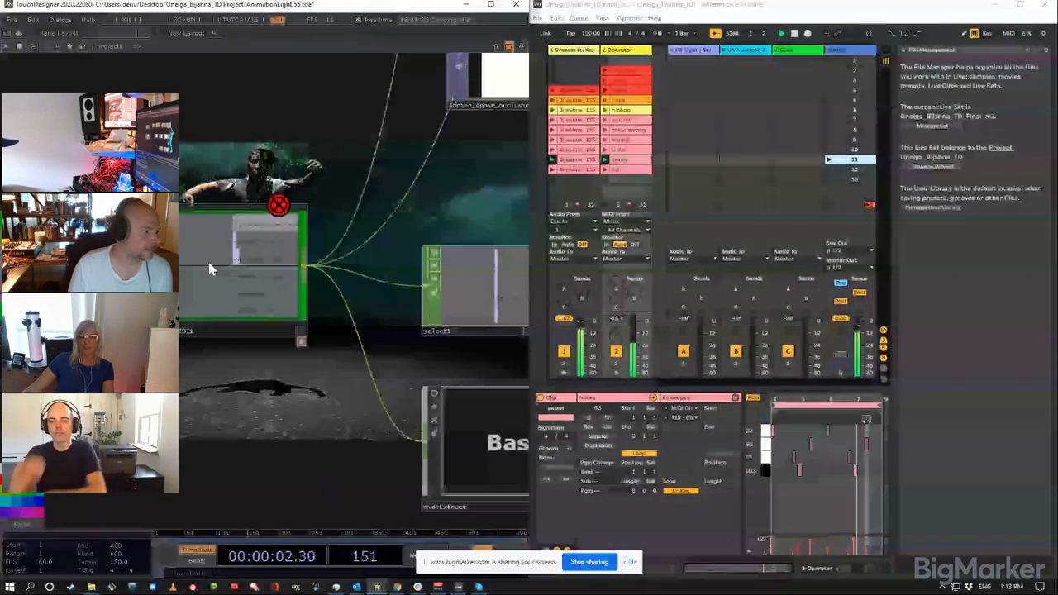
pyautogui.scroll(3, 209, 265)
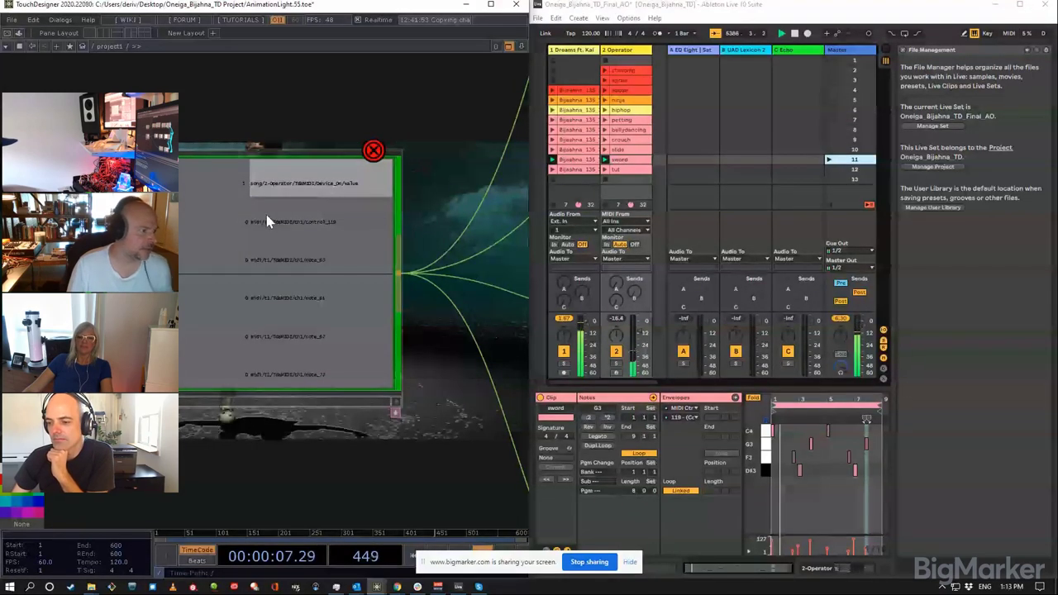
# Step: Add a Select CHOP above envelope3 in the top row and feed it from the output of select2
pyautogui.scroll(-5, 234, 241)
pyautogui.moveTo(239, 289); pyautogui.dragTo(248, 521)
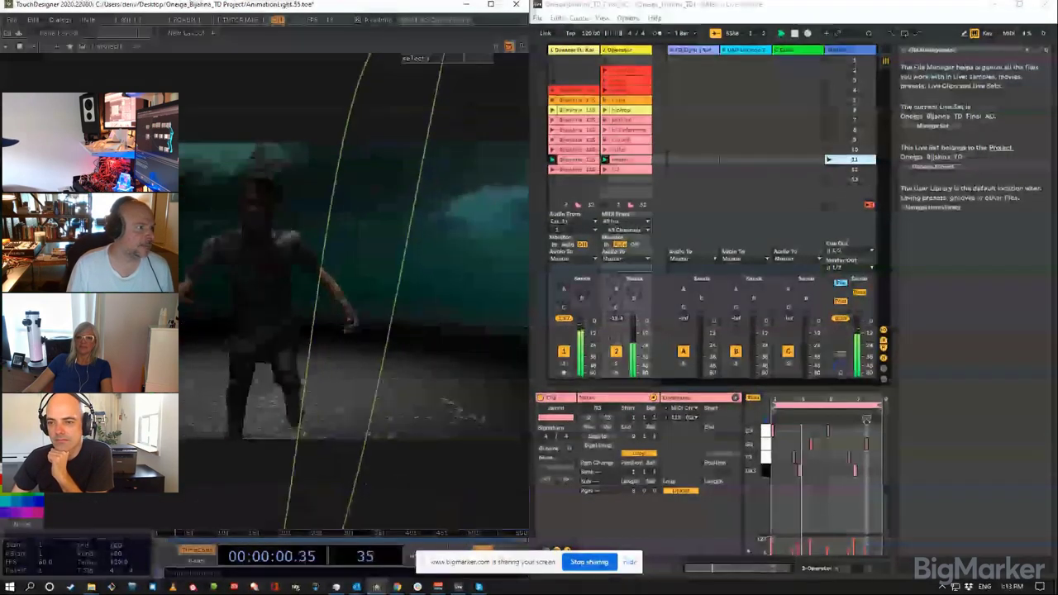
pyautogui.scroll(10, 232, 151)
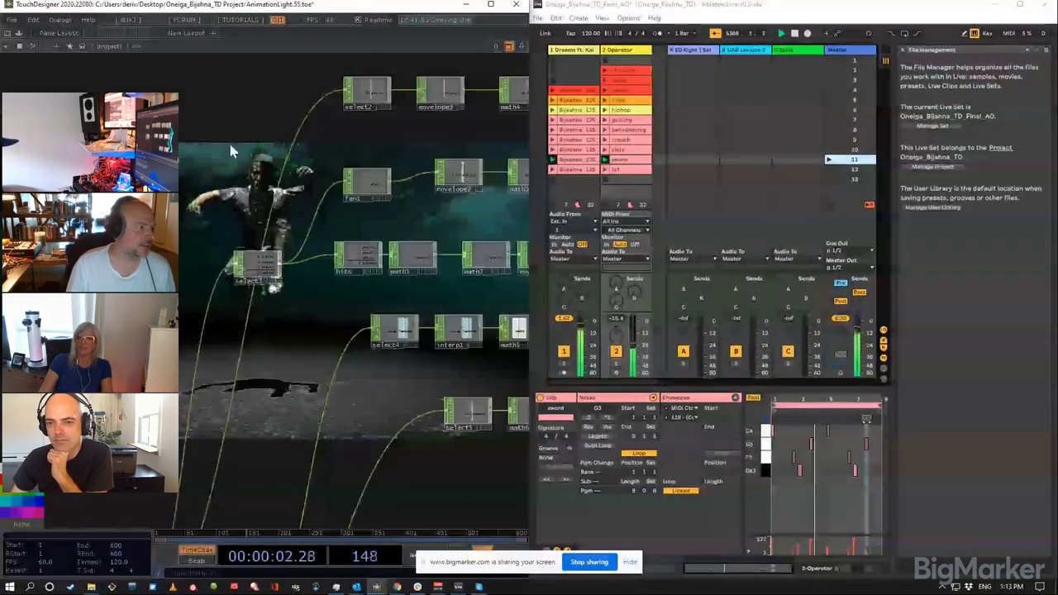
pyautogui.scroll(5, 248, 153)
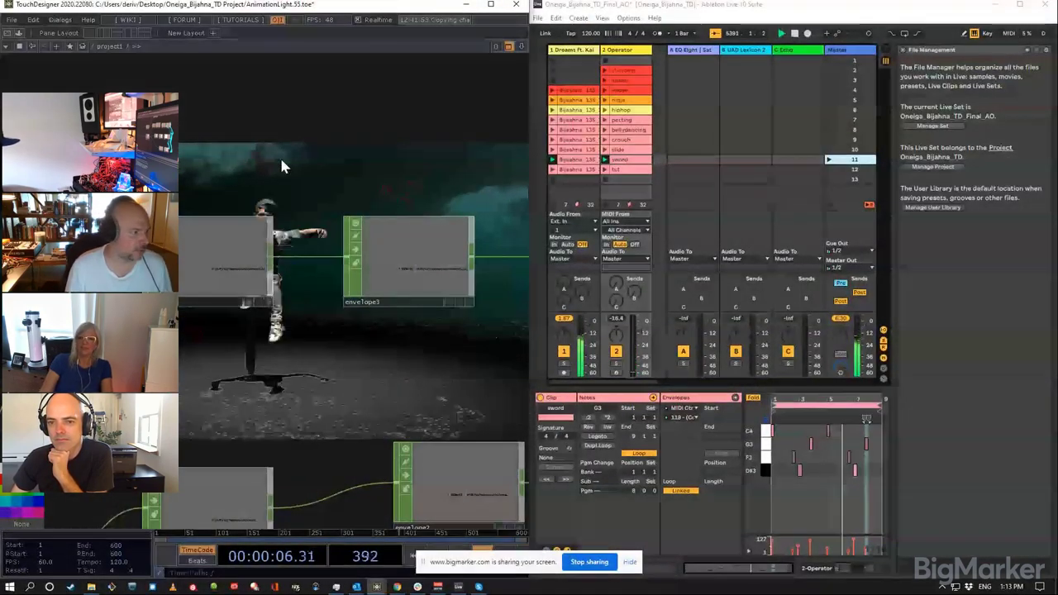
pyautogui.press('Tab')
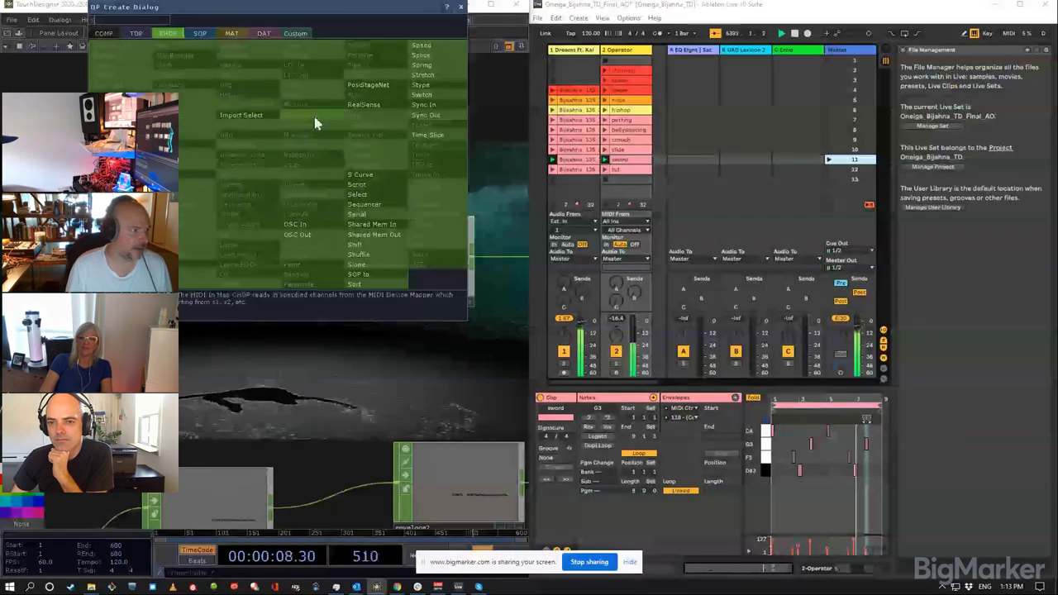
pyautogui.click(358, 196)
pyautogui.click(364, 190)
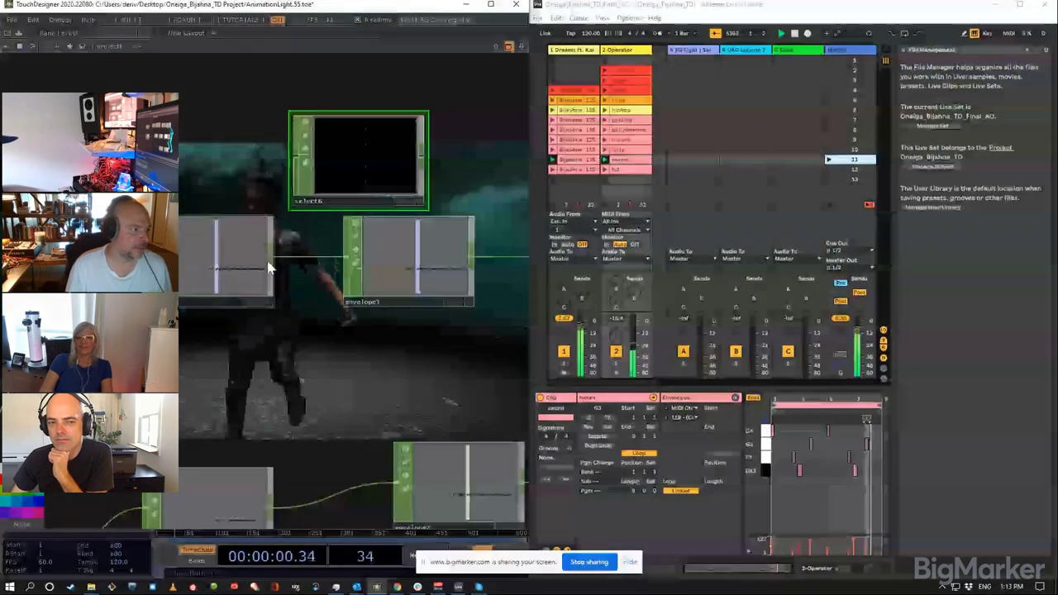
pyautogui.moveTo(276, 265); pyautogui.dragTo(285, 173)
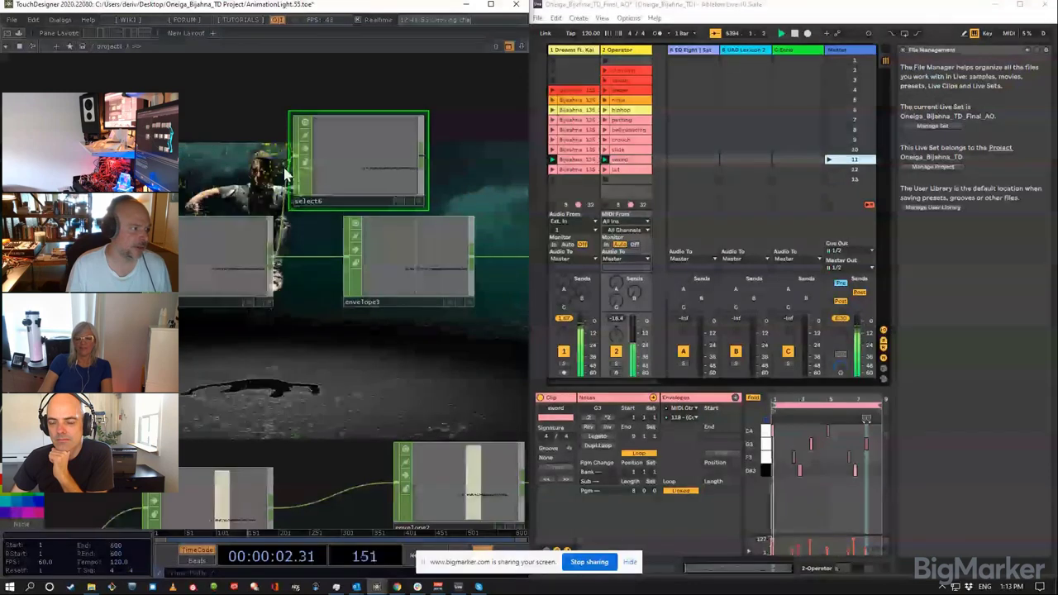
# Step: Append a Trail CHOP to the new Select CHOP's output and place it above the envelope3 and math4 row
pyautogui.moveTo(477, 155); pyautogui.dragTo(355, 198)
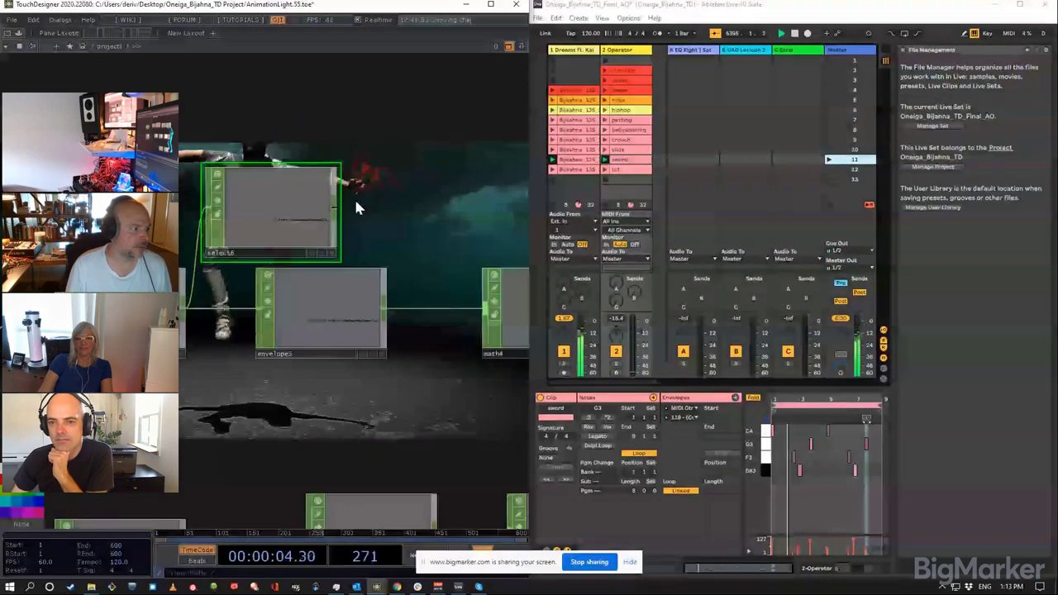
pyautogui.rightClick(337, 216)
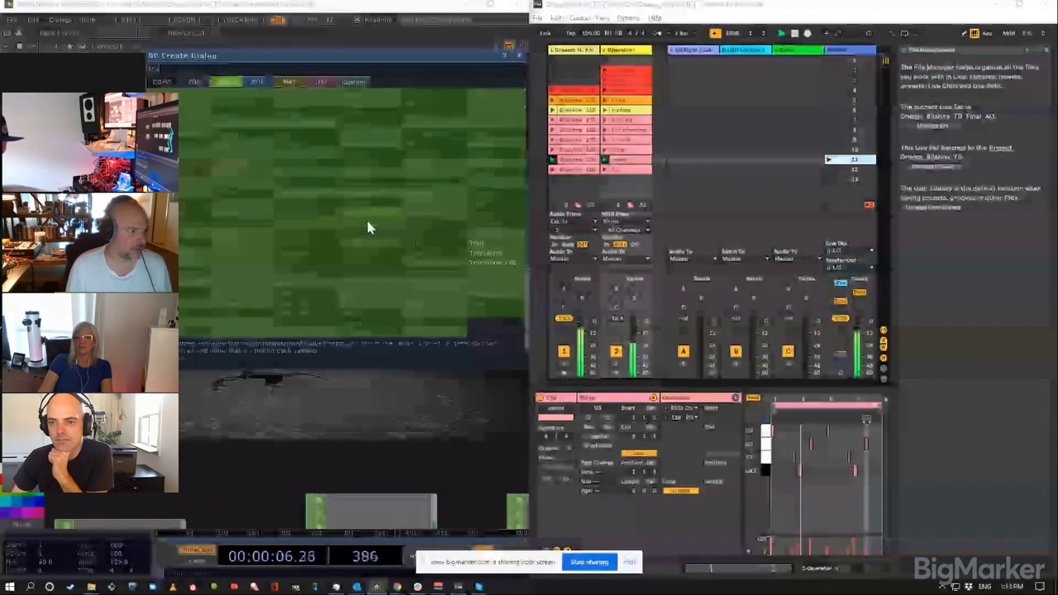
pyautogui.click(390, 222)
pyautogui.click(421, 202)
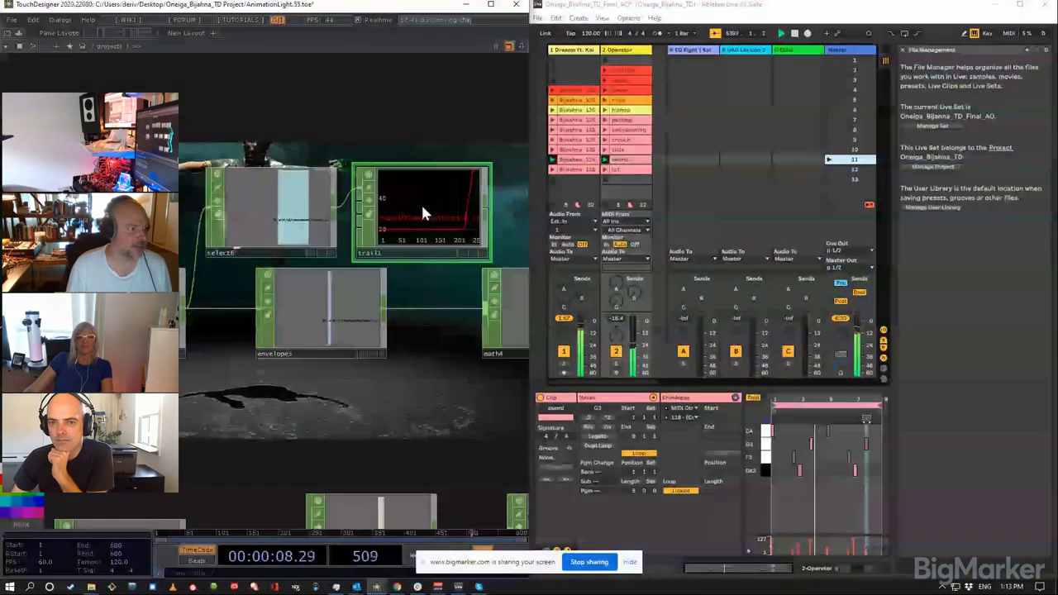
# Step: Examine the stepped control_119 curve in the Trail CHOP up close as the clip plays
pyautogui.scroll(8, 421, 202)
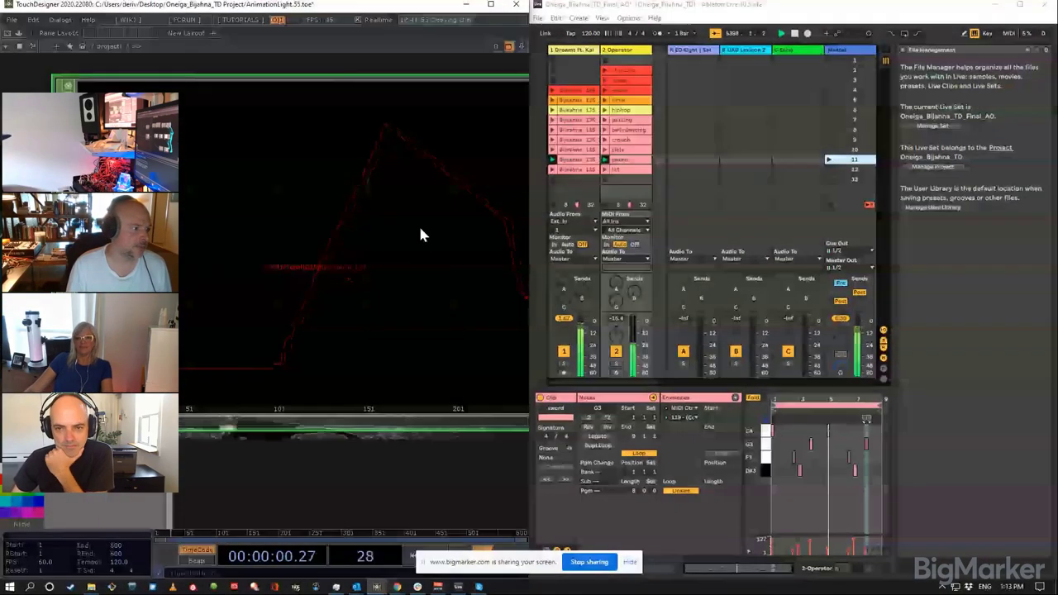
pyautogui.scroll(-3, 260, 223)
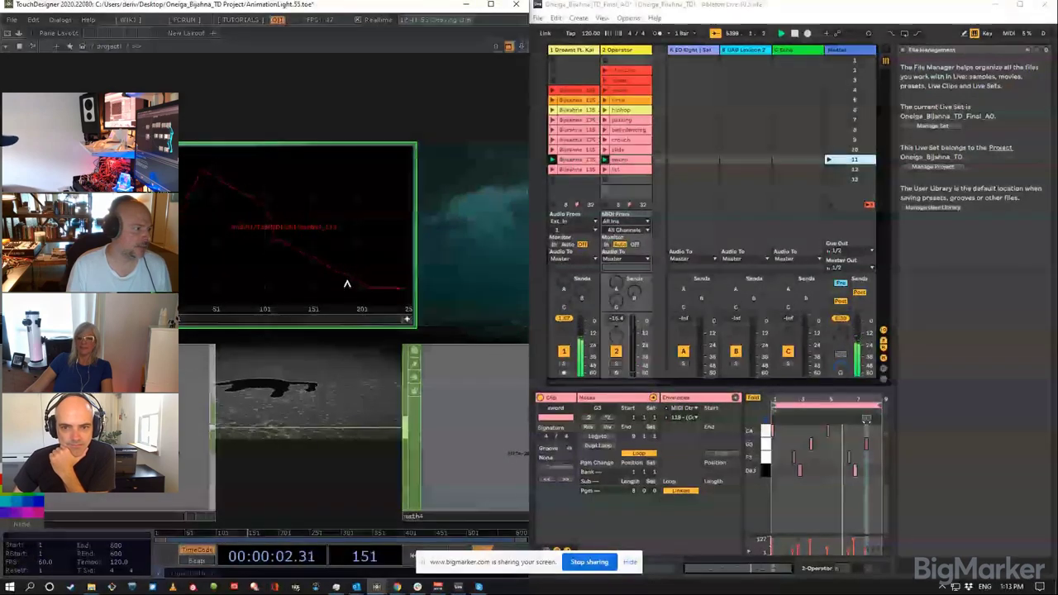
pyautogui.scroll(4, 347, 283)
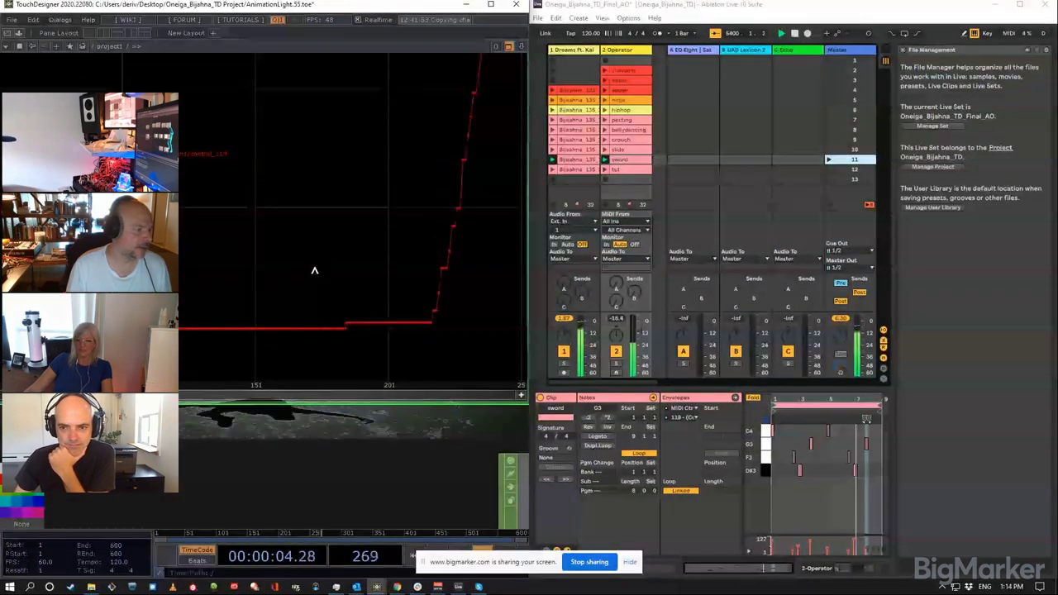
pyautogui.scroll(-3, 312, 271)
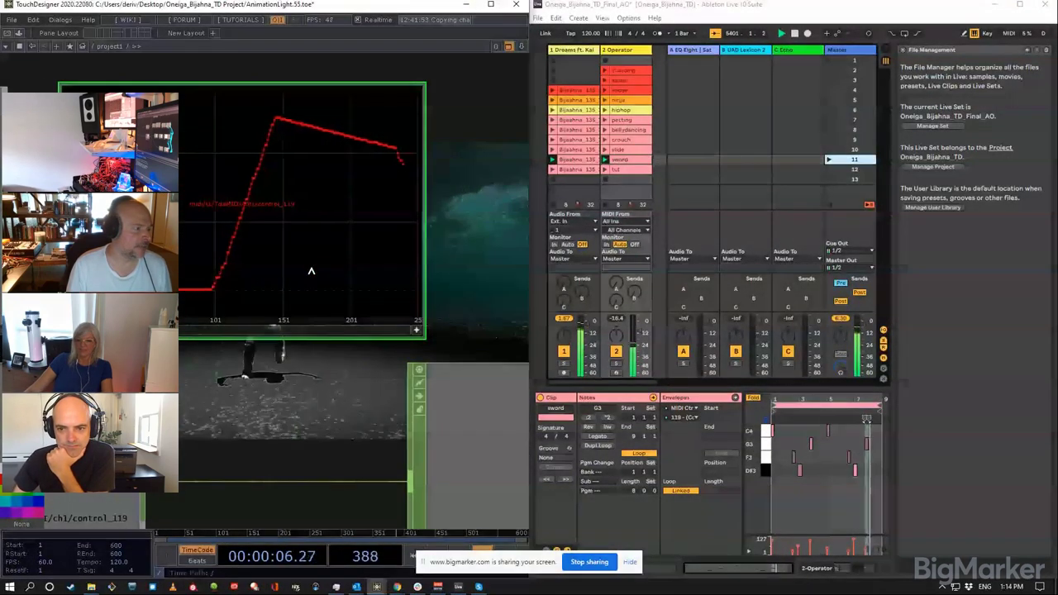
pyautogui.scroll(3, 351, 194)
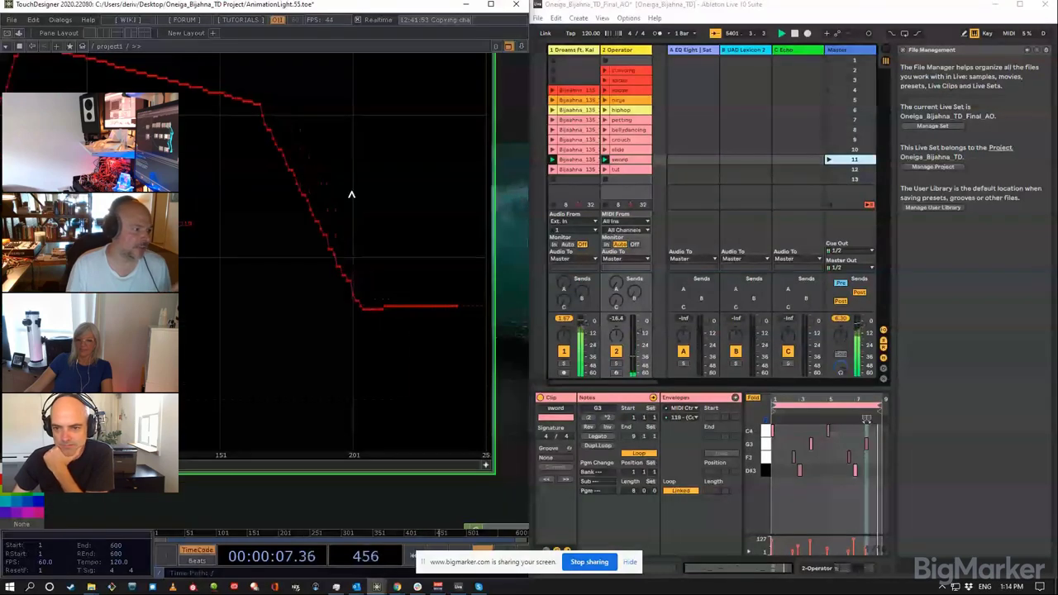
pyautogui.scroll(-2, 345, 204)
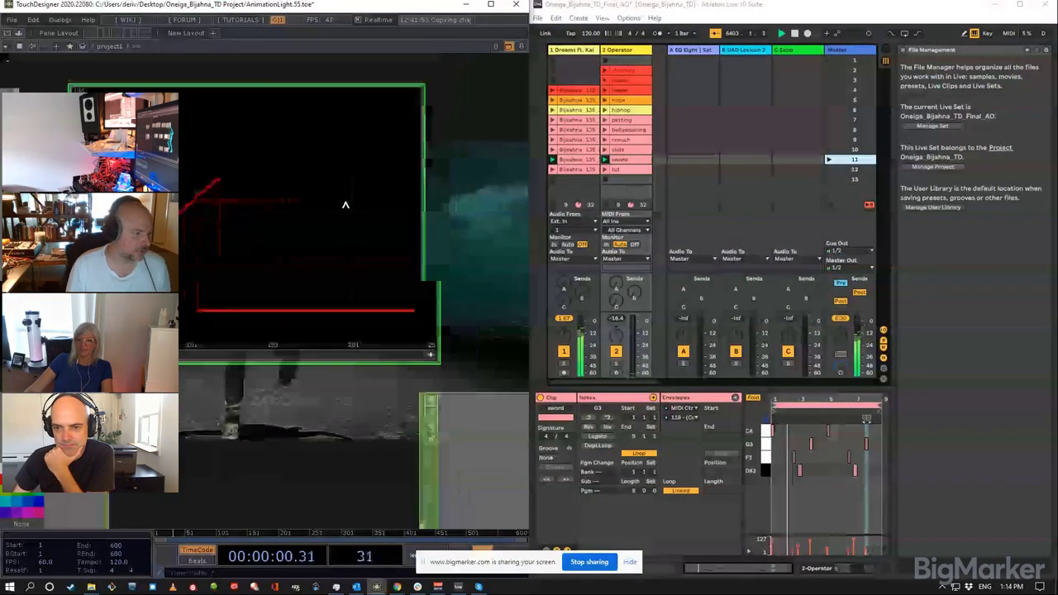
pyautogui.scroll(-1, 345, 205)
pyautogui.click(397, 289)
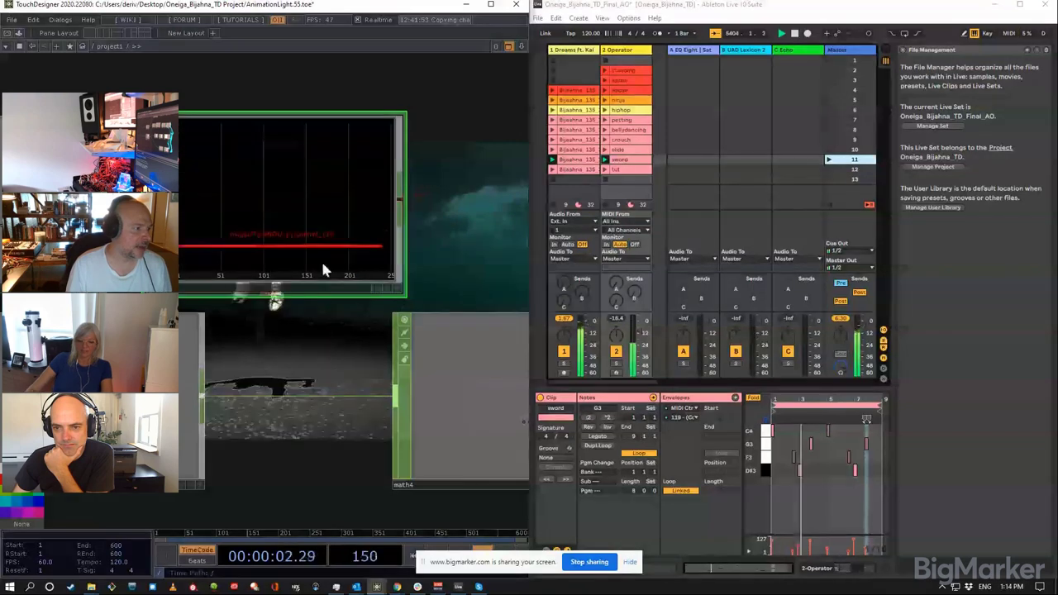
# Step: Insert a Lag CHOP between the new Select CHOP and the Trail CHOP, and view the smoothed control_119 curve
pyautogui.moveTo(224, 234); pyautogui.dragTo(322, 234)
pyautogui.moveTo(222, 266); pyautogui.dragTo(366, 331)
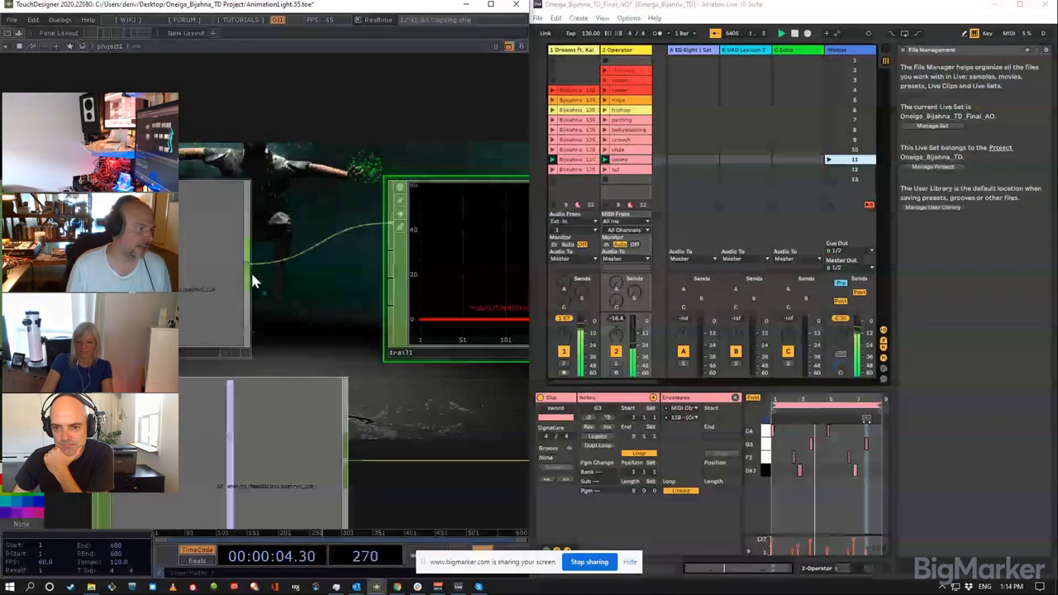
pyautogui.press('Tab')
pyautogui.write('l')
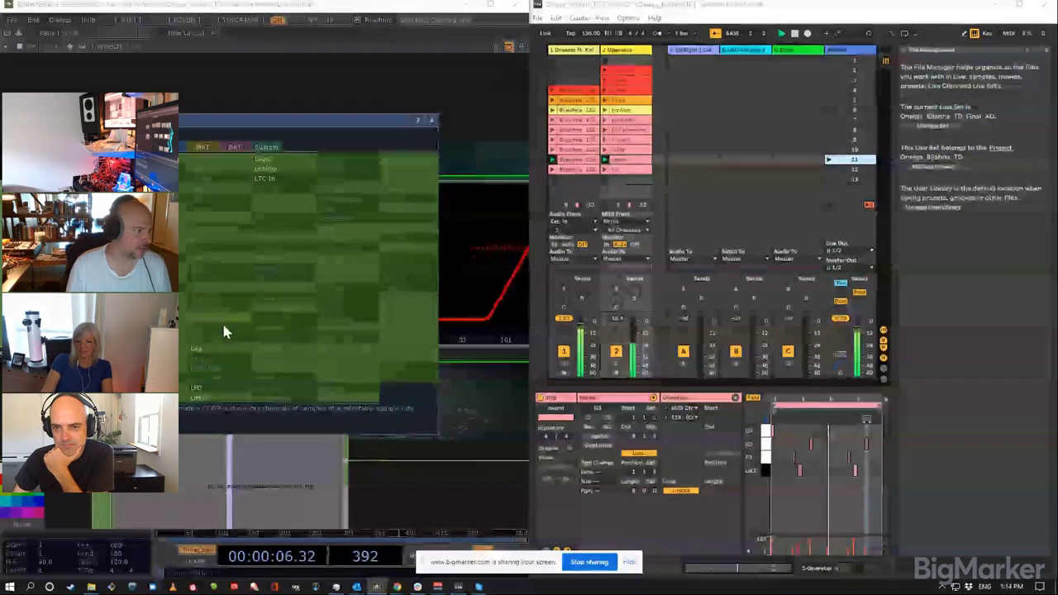
pyautogui.click(218, 339)
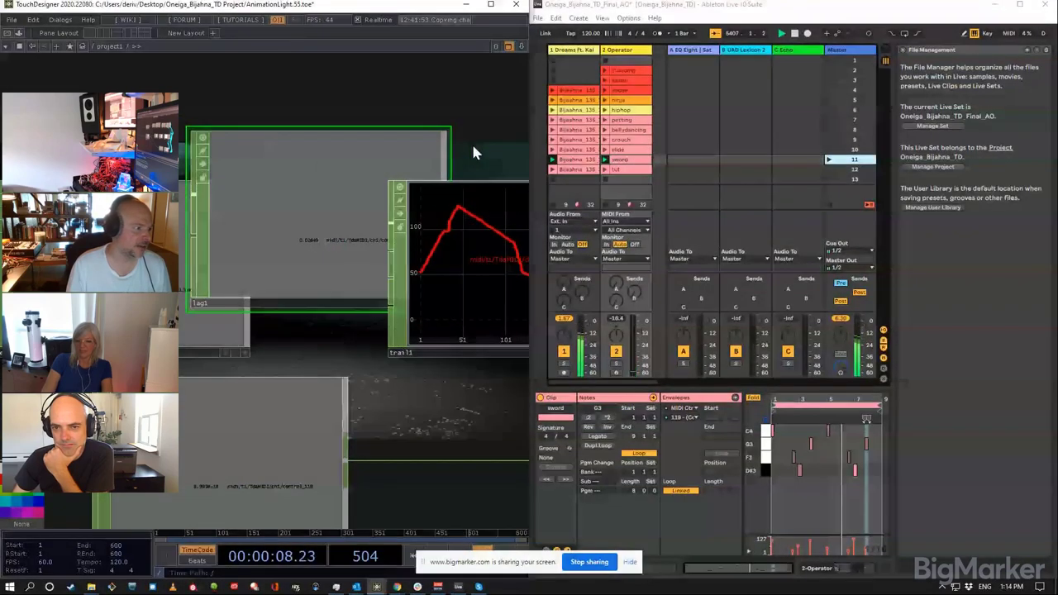
pyautogui.scroll(5, 361, 316)
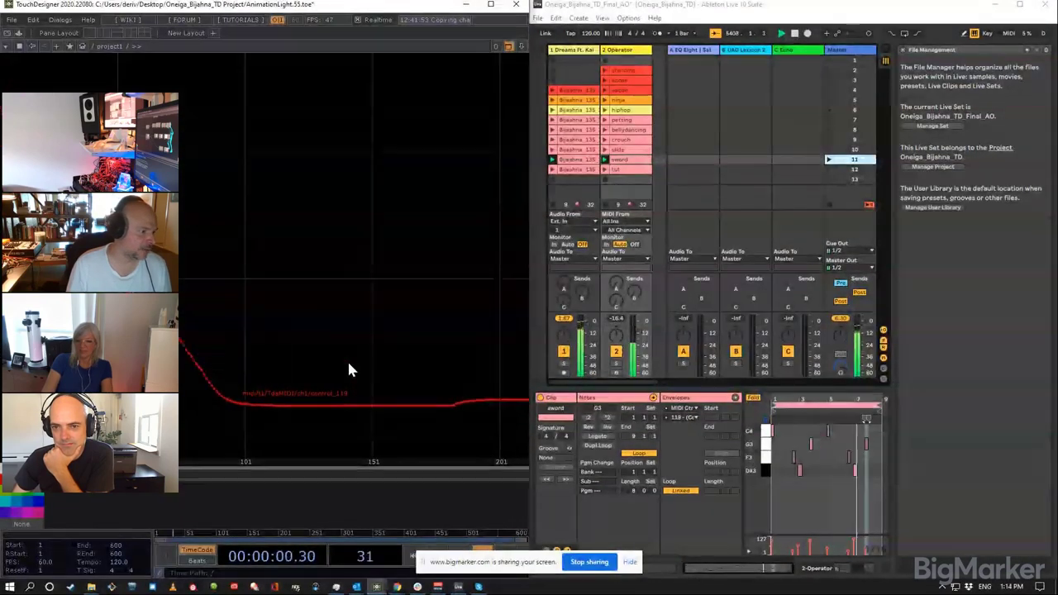
pyautogui.scroll(-3, 245, 332)
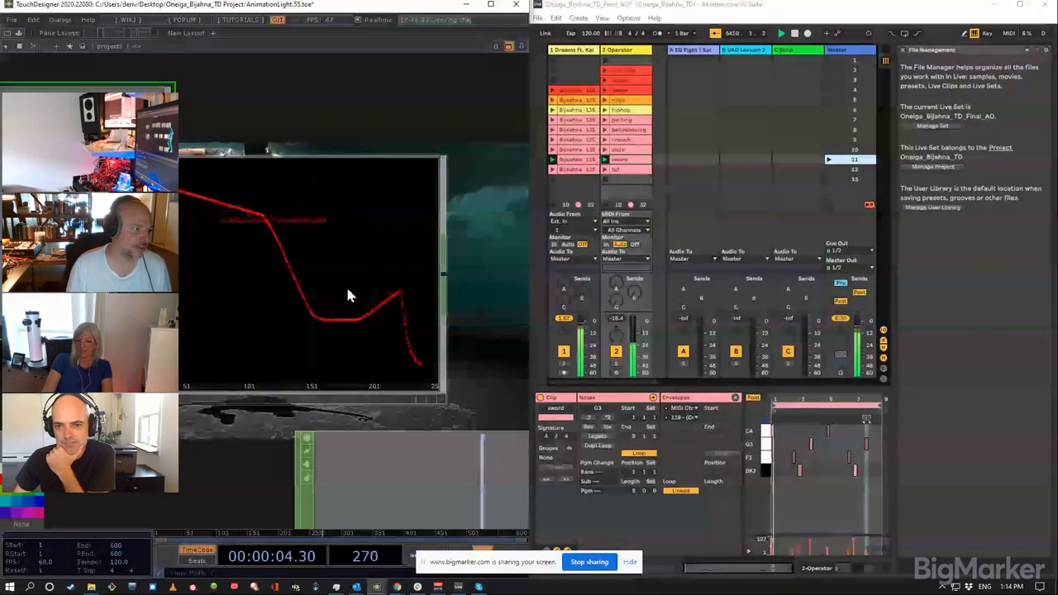
pyautogui.scroll(-3, 347, 295)
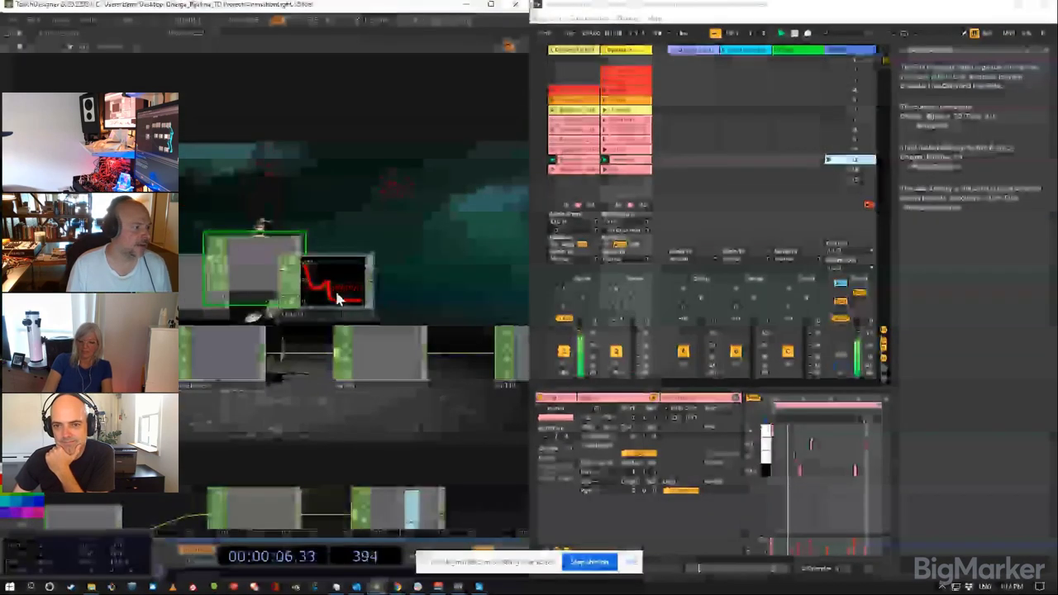
# Step: Move the Trail CHOP clear of the Lag CHOP, leaving a gap between them above the math4 operator
pyautogui.moveTo(198, 248); pyautogui.dragTo(284, 255)
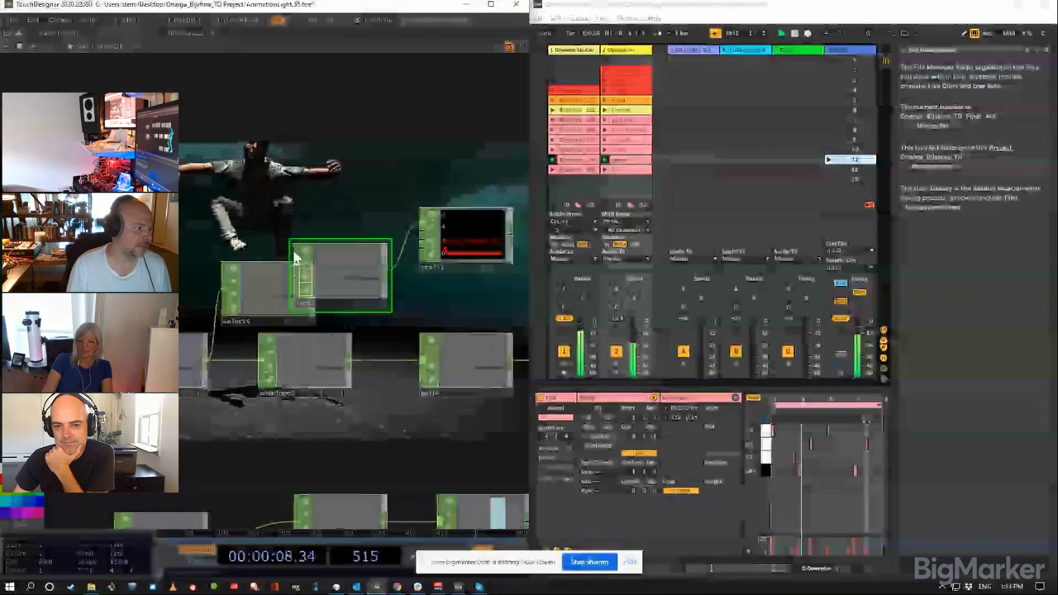
pyautogui.moveTo(442, 207); pyautogui.dragTo(256, 281)
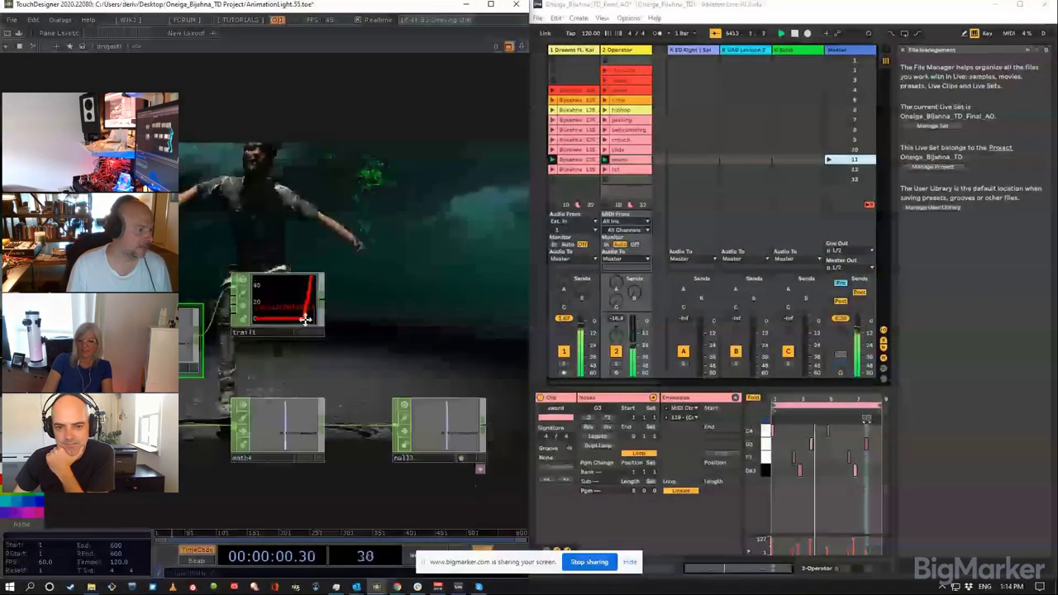
pyautogui.moveTo(309, 329); pyautogui.dragTo(371, 246)
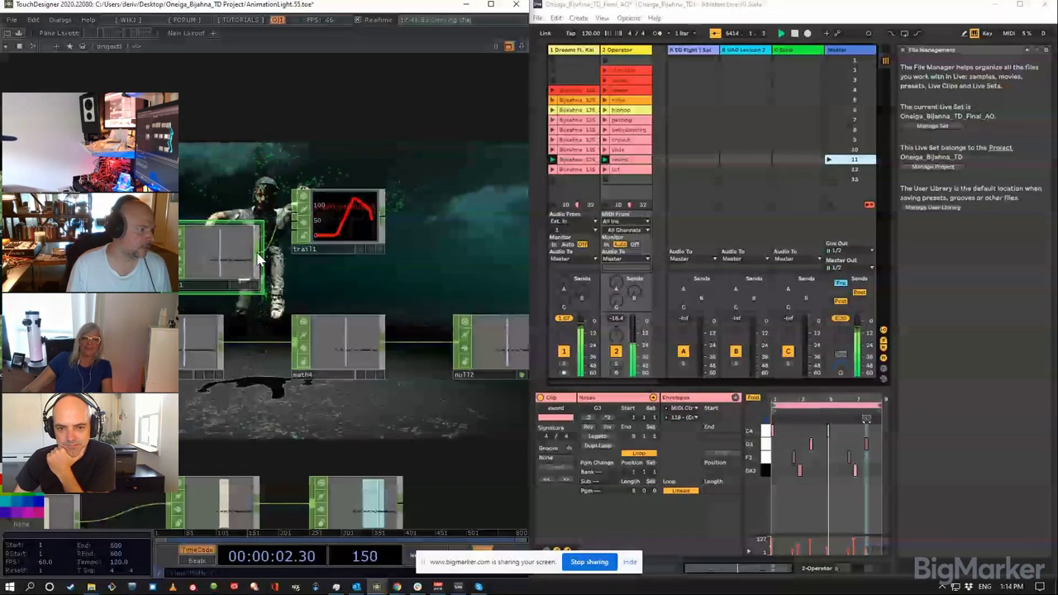
pyautogui.moveTo(262, 252); pyautogui.dragTo(312, 325)
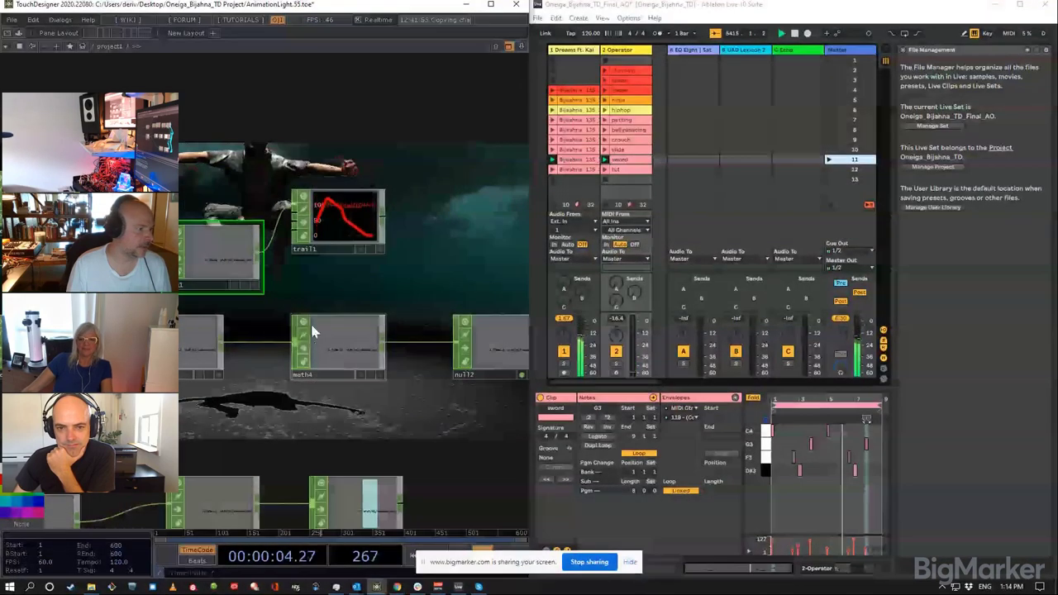
# Step: Go back to abletonMIDI1, enter the component, and examine the note channel CHOP in its internal network
pyautogui.scroll(-5, 313, 330)
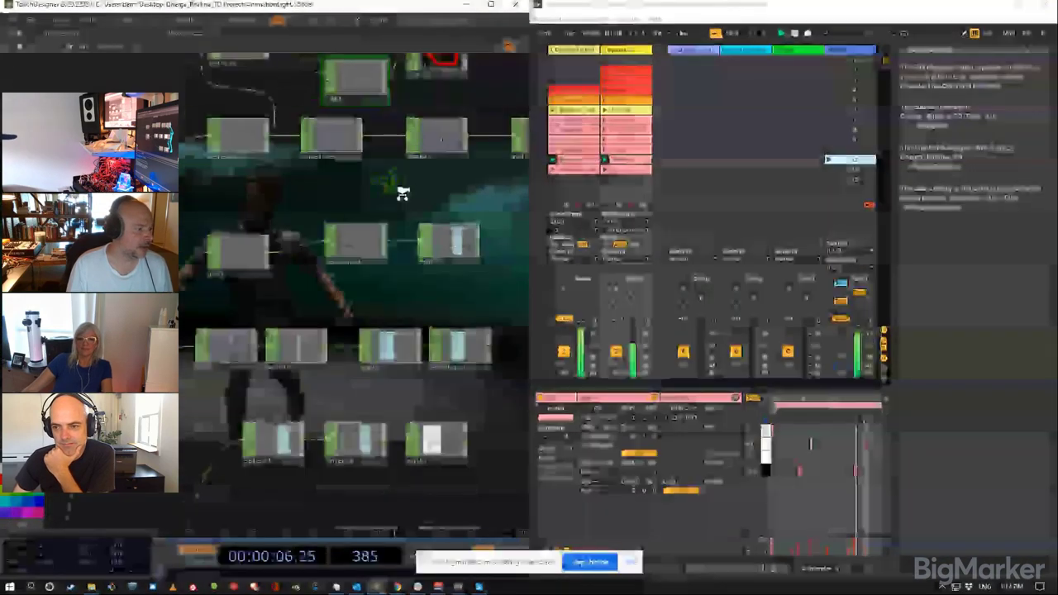
pyautogui.scroll(-4, 347, 371)
pyautogui.scroll(6, 316, 458)
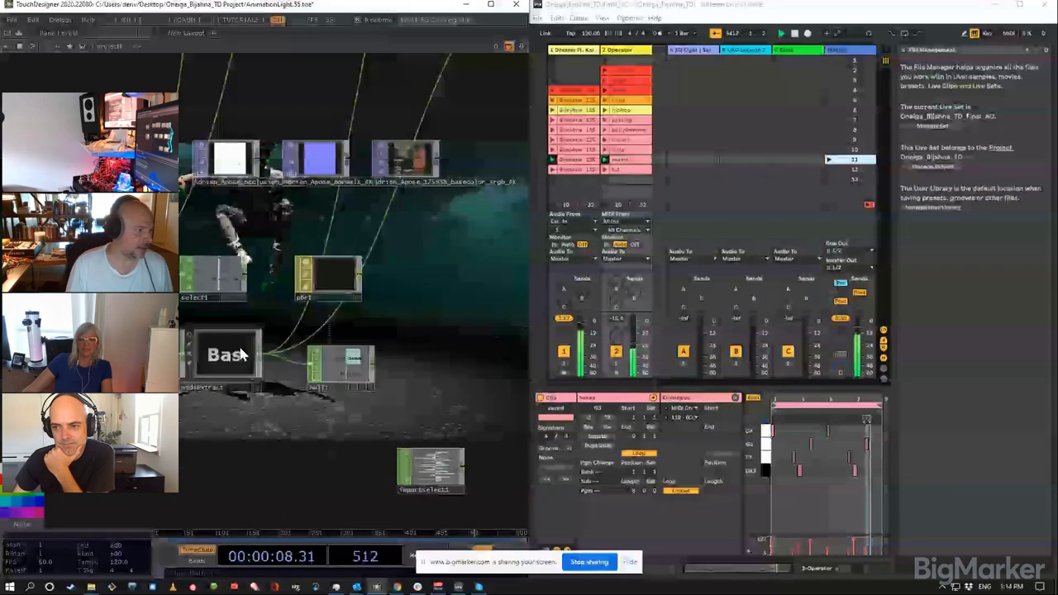
pyautogui.press('i')
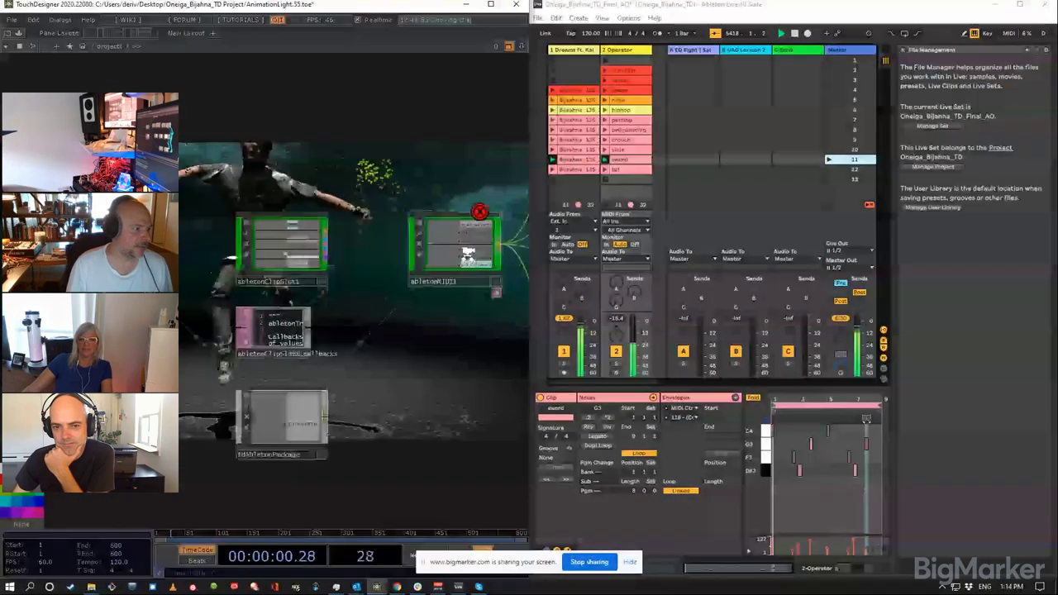
pyautogui.scroll(3, 467, 256)
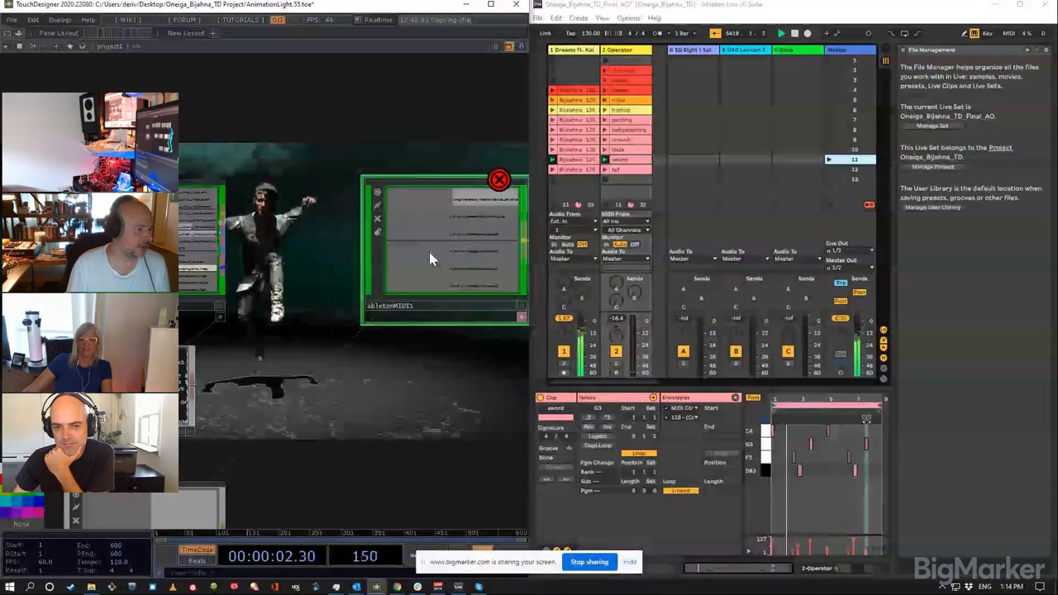
pyautogui.scroll(2, 429, 251)
pyautogui.scroll(4, 248, 318)
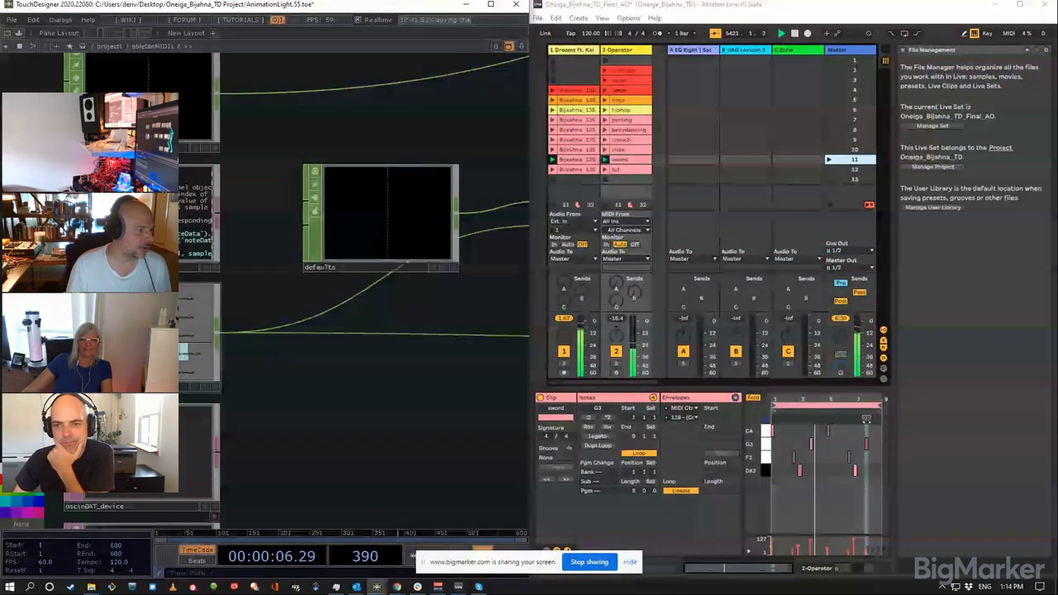
pyautogui.middleClick(233, 331)
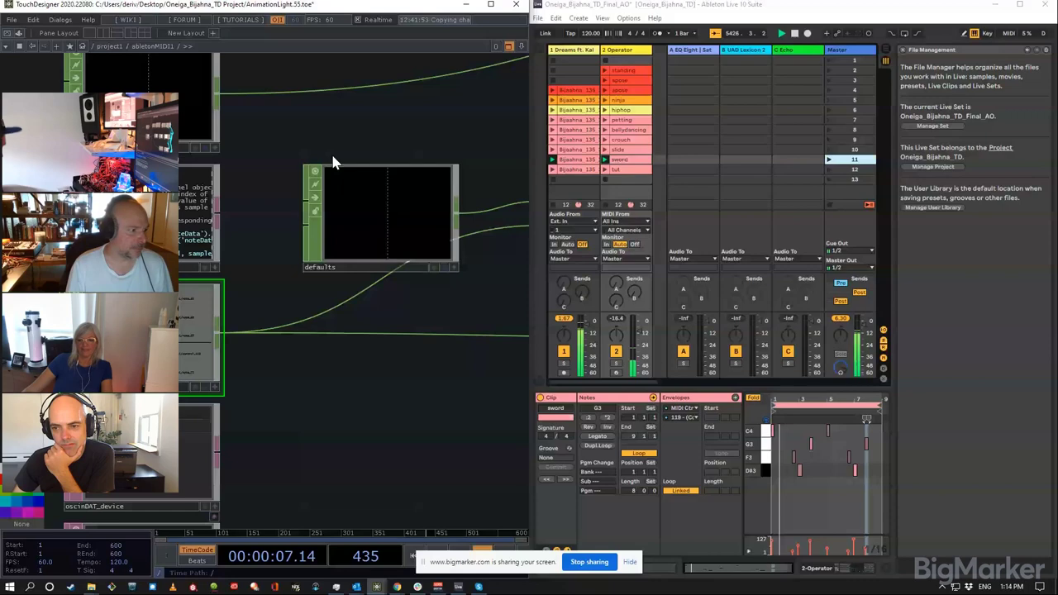
# Step: Return to the project network and show the parameters of abletonClipSlot1 with its callbacks DAT in view
pyautogui.press('u')
pyautogui.press('p')
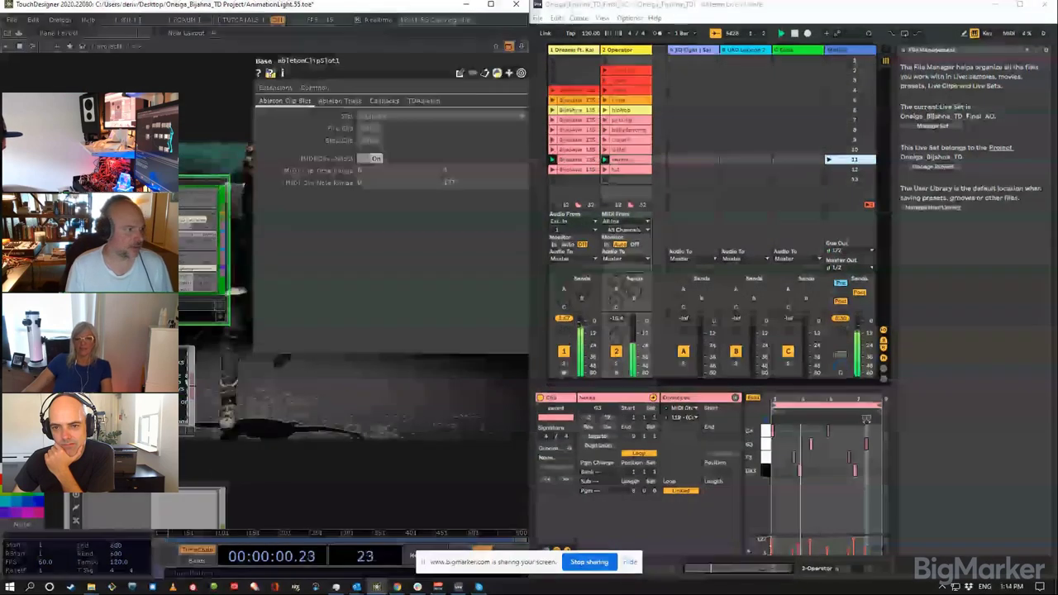
pyautogui.moveTo(109, 139); pyautogui.dragTo(218, 222)
pyautogui.moveTo(90, 190); pyautogui.dragTo(216, 154)
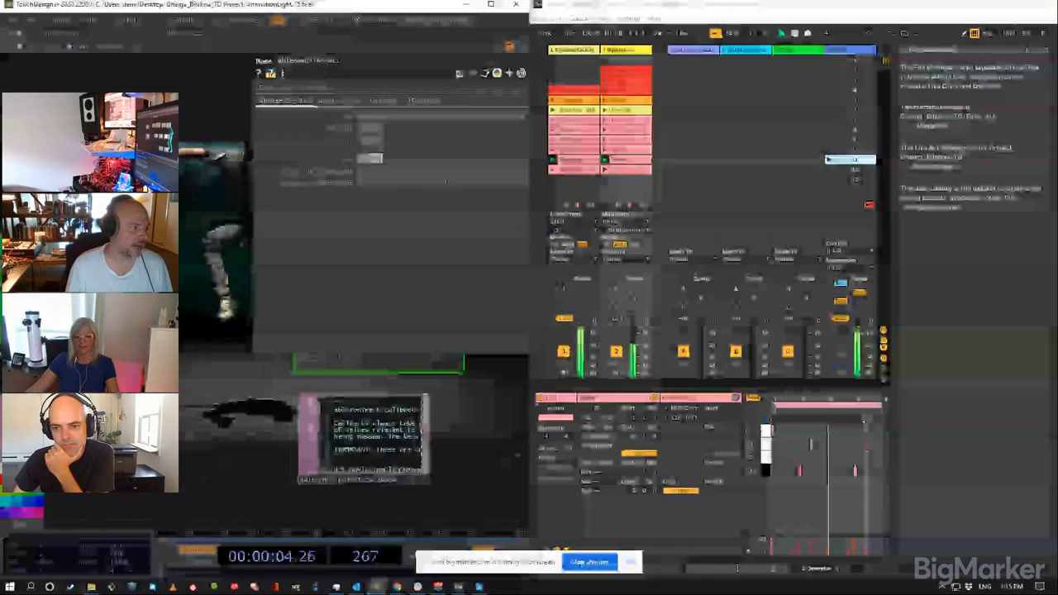
pyautogui.click(124, 272)
pyautogui.moveTo(283, 192); pyautogui.dragTo(184, 183)
pyautogui.click(238, 277)
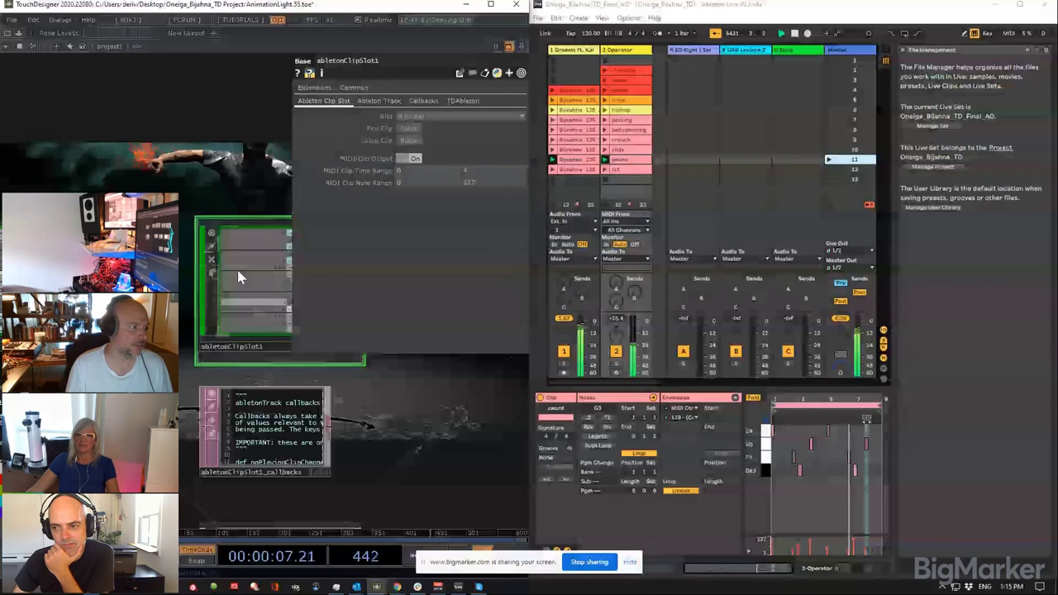
# Step: Hide the parameters of abletonClipSlot1 and show the project network from the FBX characters across to the light and clipblender1 operators
pyautogui.moveTo(237, 270); pyautogui.dragTo(157, 230)
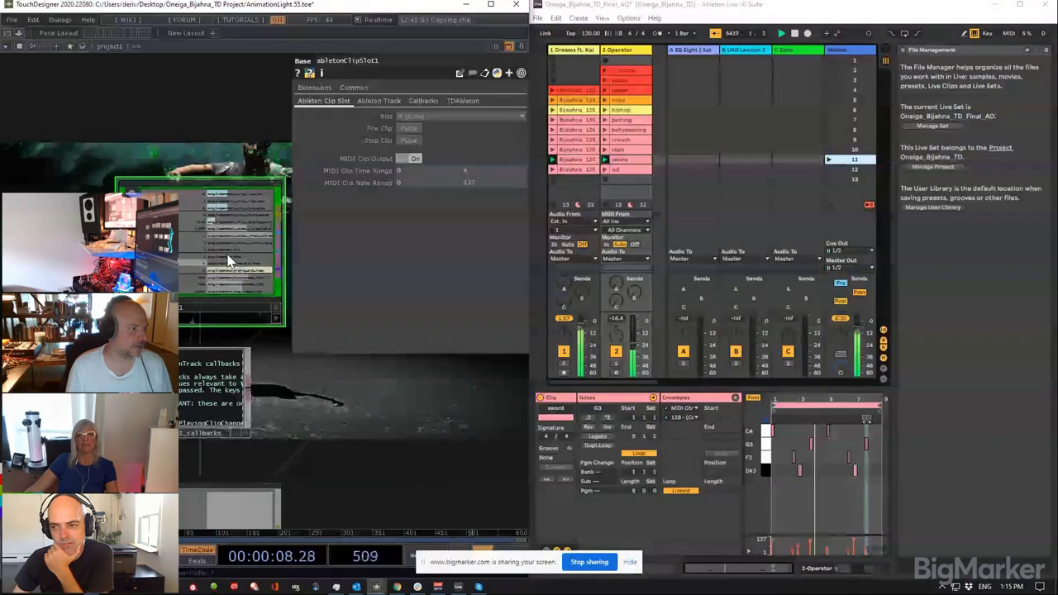
pyautogui.scroll(-5, 230, 261)
pyautogui.moveTo(324, 415); pyautogui.dragTo(189, 314)
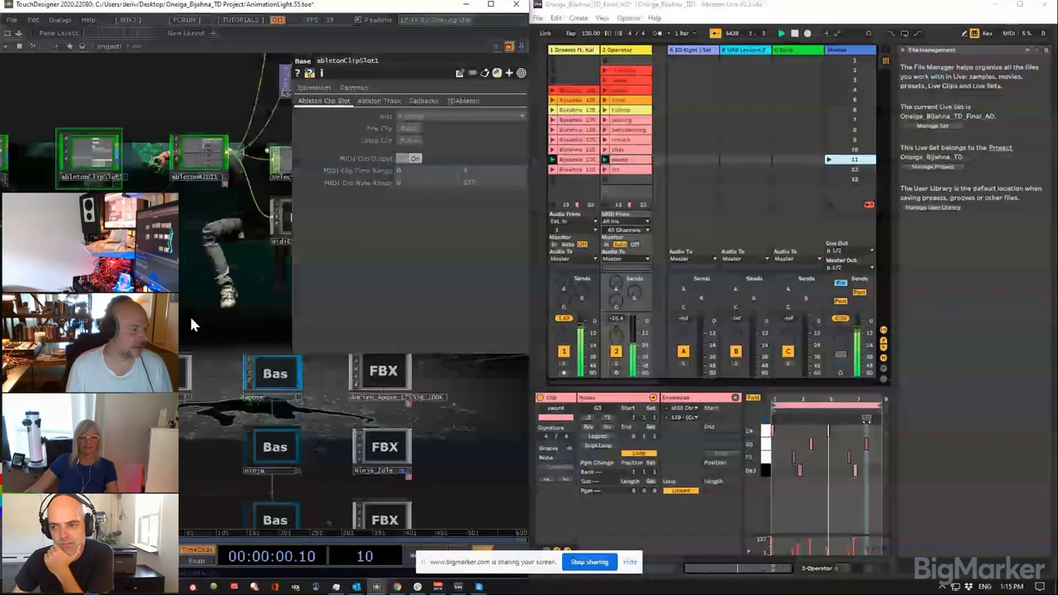
pyautogui.press('p')
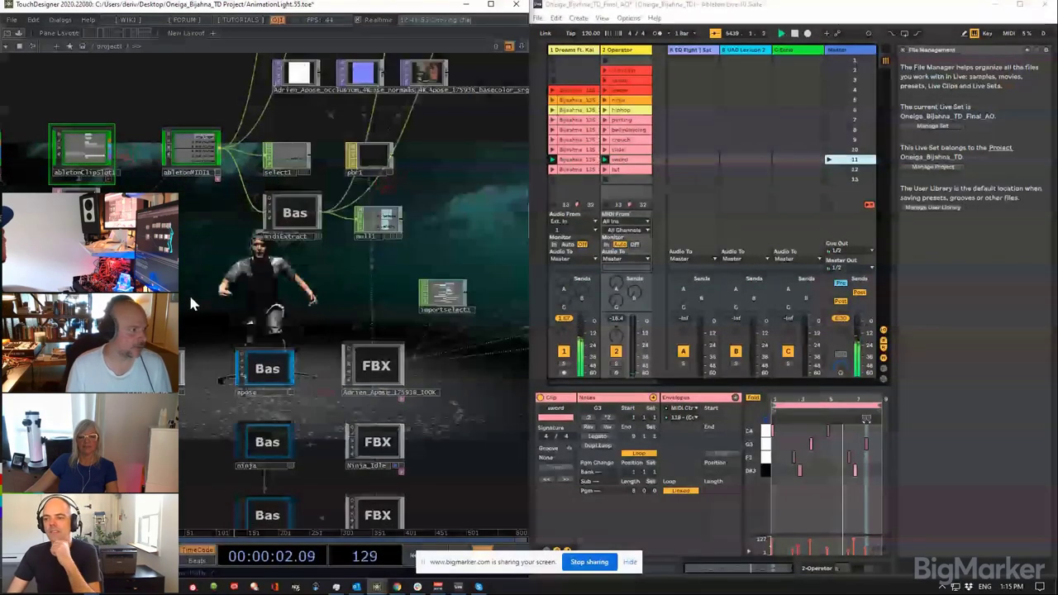
pyautogui.moveTo(319, 286); pyautogui.dragTo(135, 261)
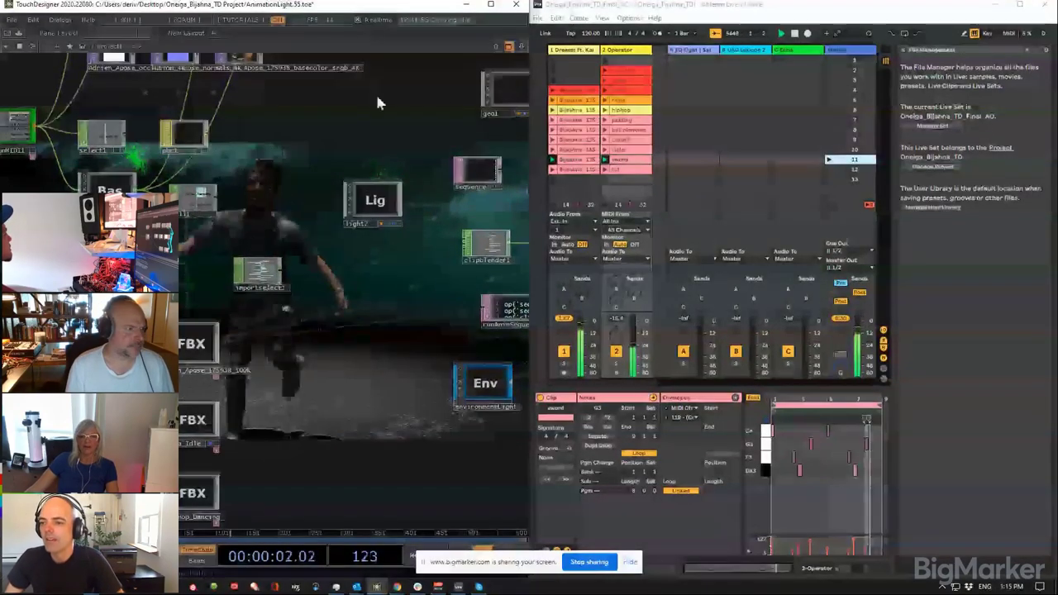
# Step: Switch to Ableton Live and launch scene 12, the tut clip, and return to the particles and sequence operators in TouchDesigner
pyautogui.click(828, 170)
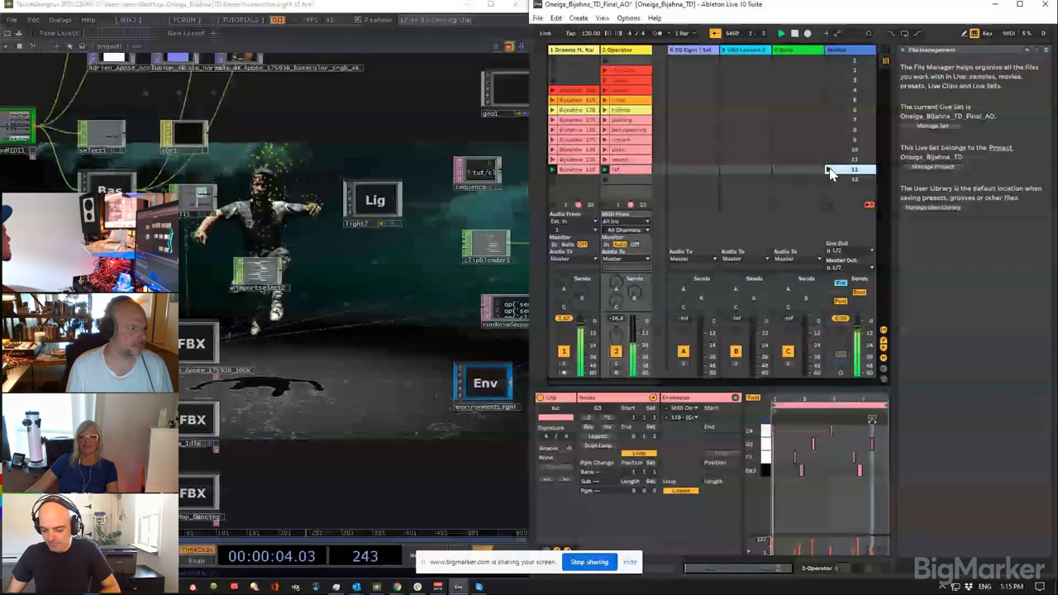
pyautogui.click(310, 185)
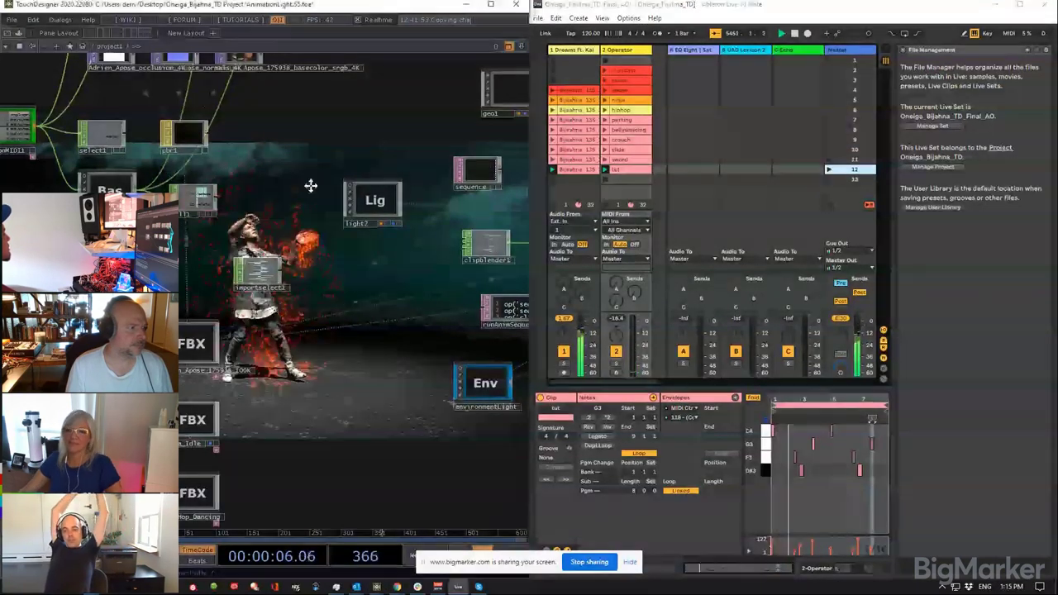
pyautogui.moveTo(310, 186); pyautogui.dragTo(121, 338)
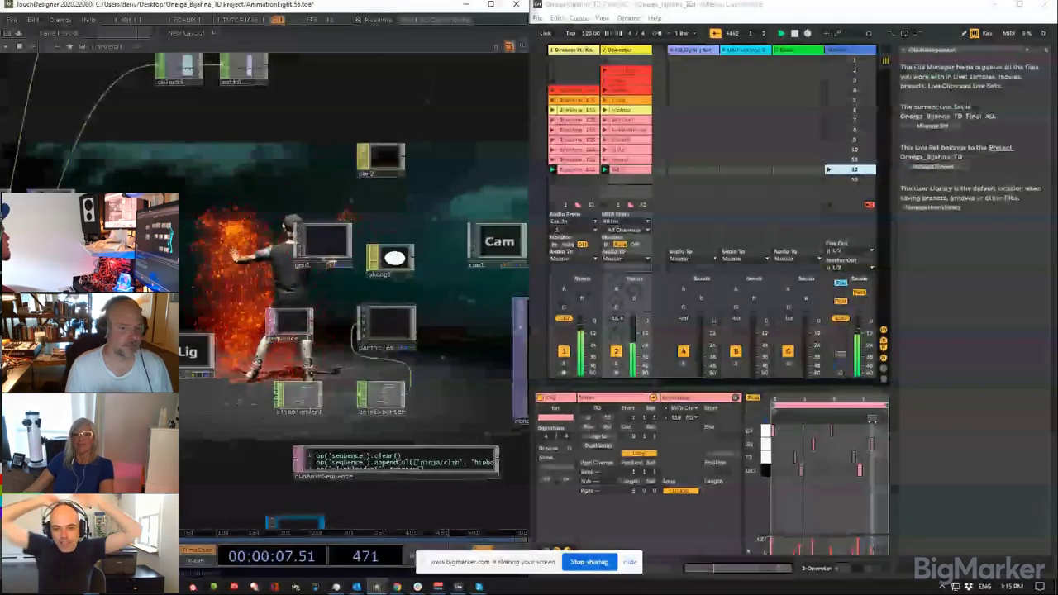